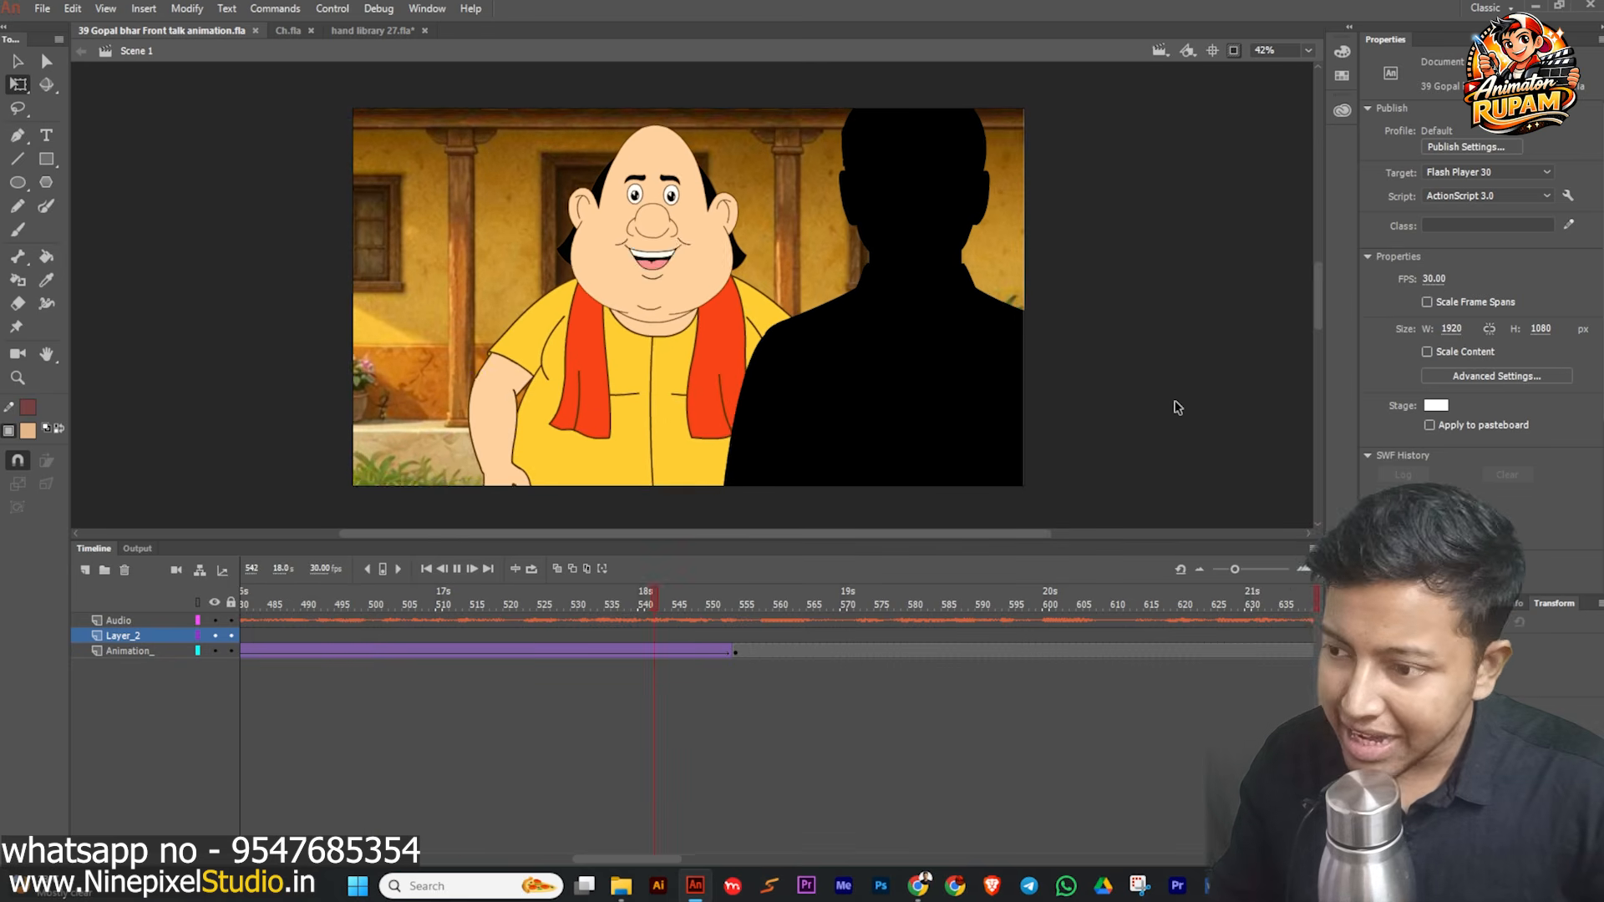
# - Inside the scene symbol at frame 476, hide Layer_4 with the black foreground silhouette and convert it to a guide layer
pyautogui.moveTo(786, 608); pyautogui.dragTo(550, 643)
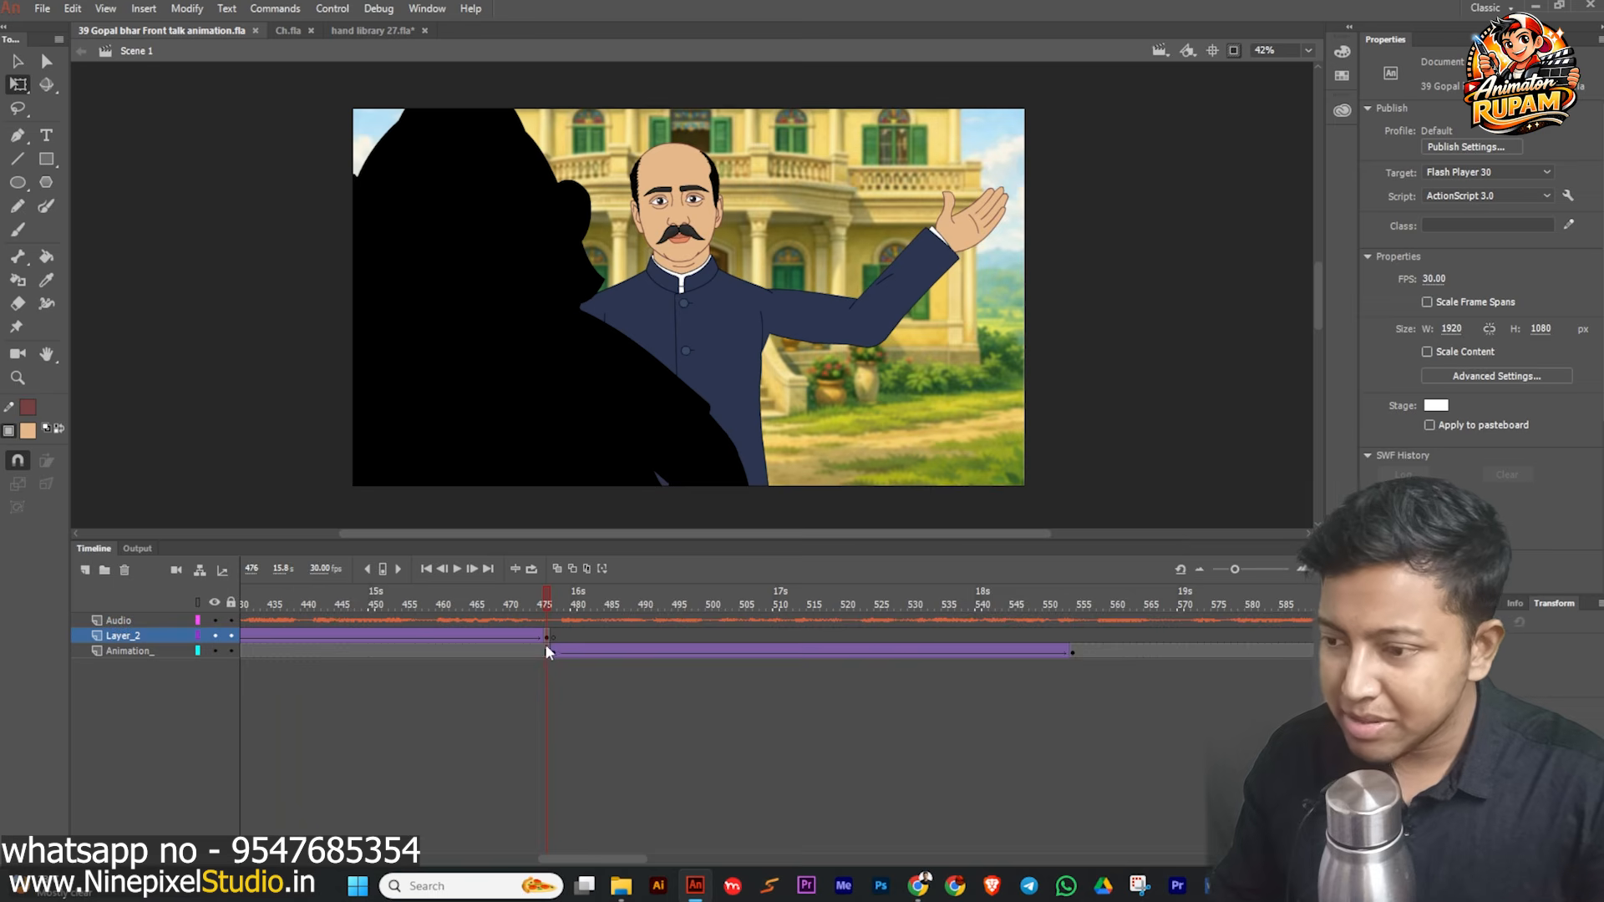
pyautogui.doubleClick(513, 399)
pyautogui.click(214, 635)
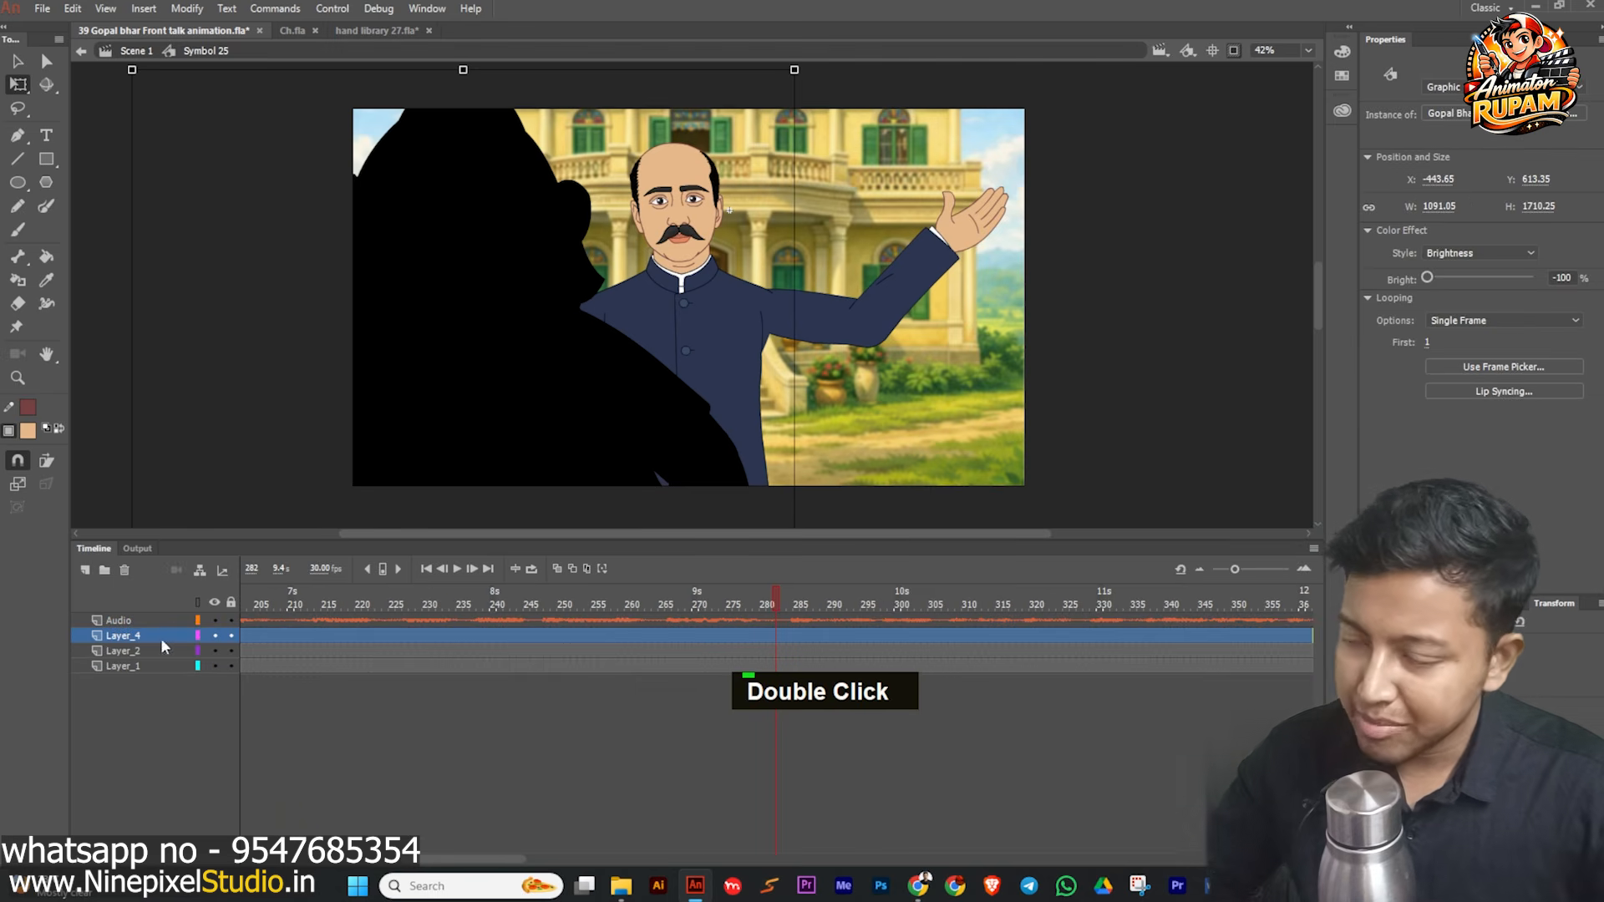
pyautogui.click(215, 636)
pyautogui.rightClick(171, 635)
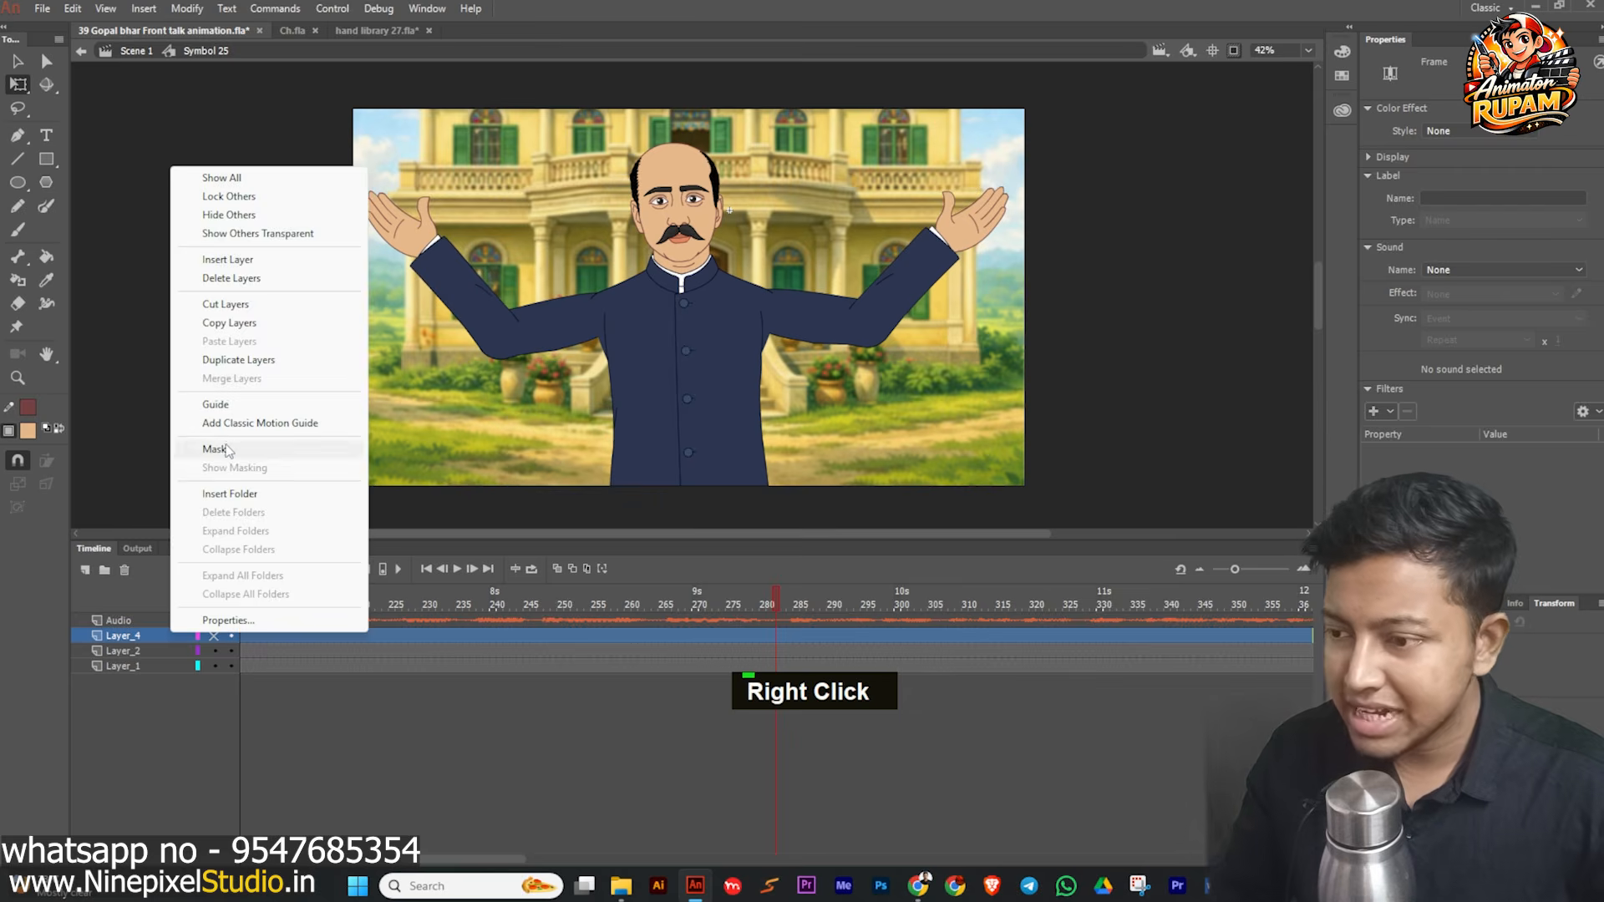
pyautogui.click(215, 404)
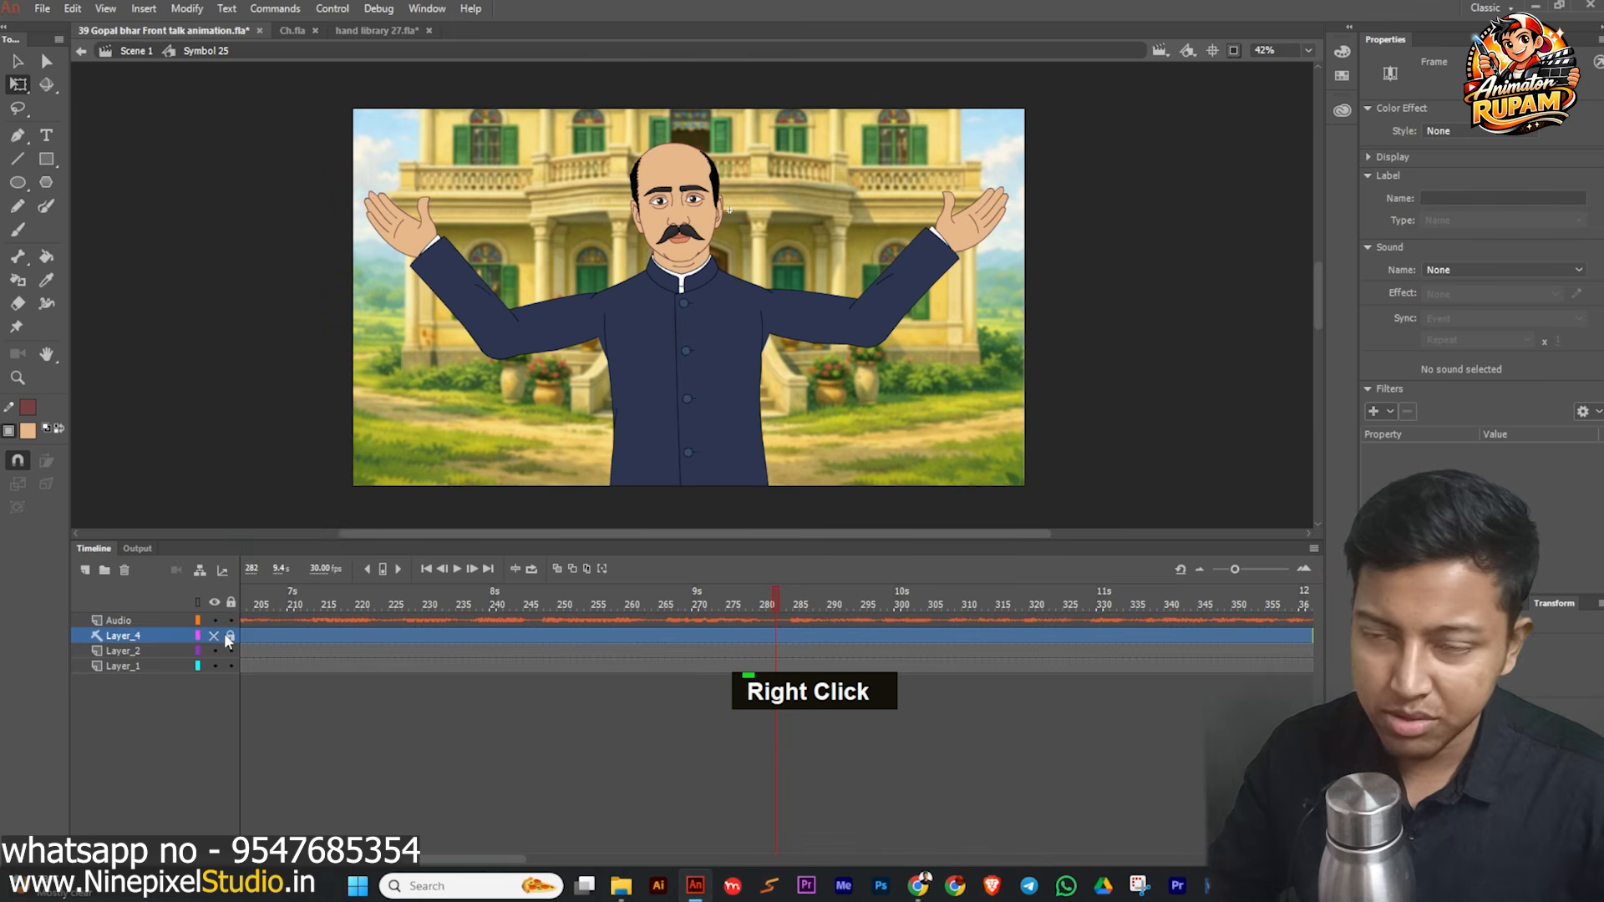
pyautogui.scroll(-1, 403, 251)
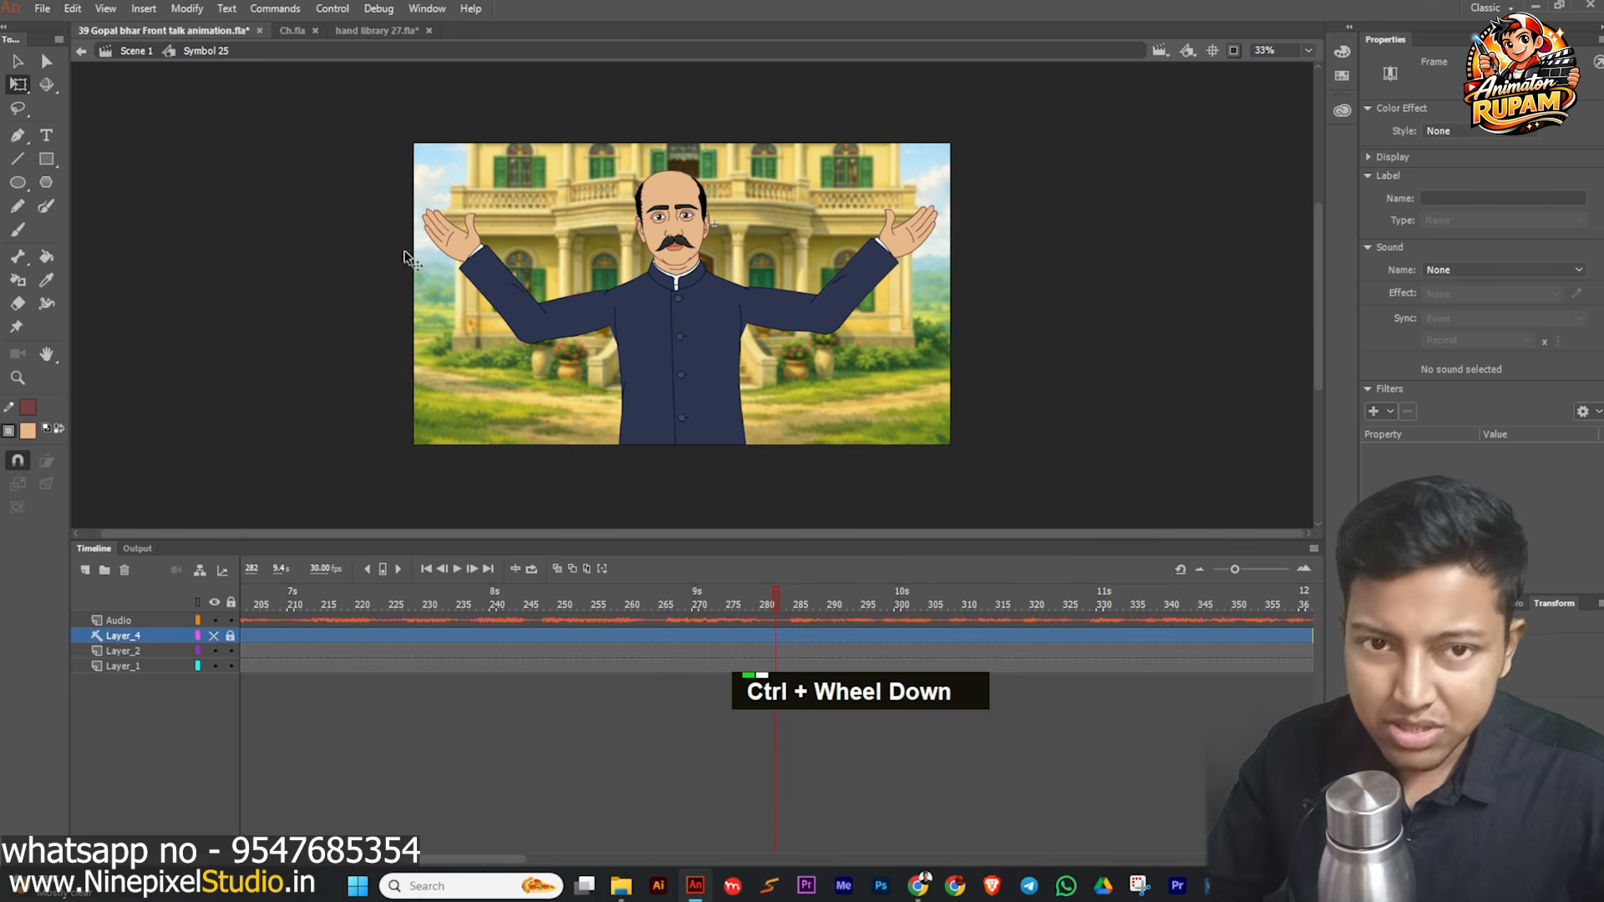
pyautogui.click(80, 51)
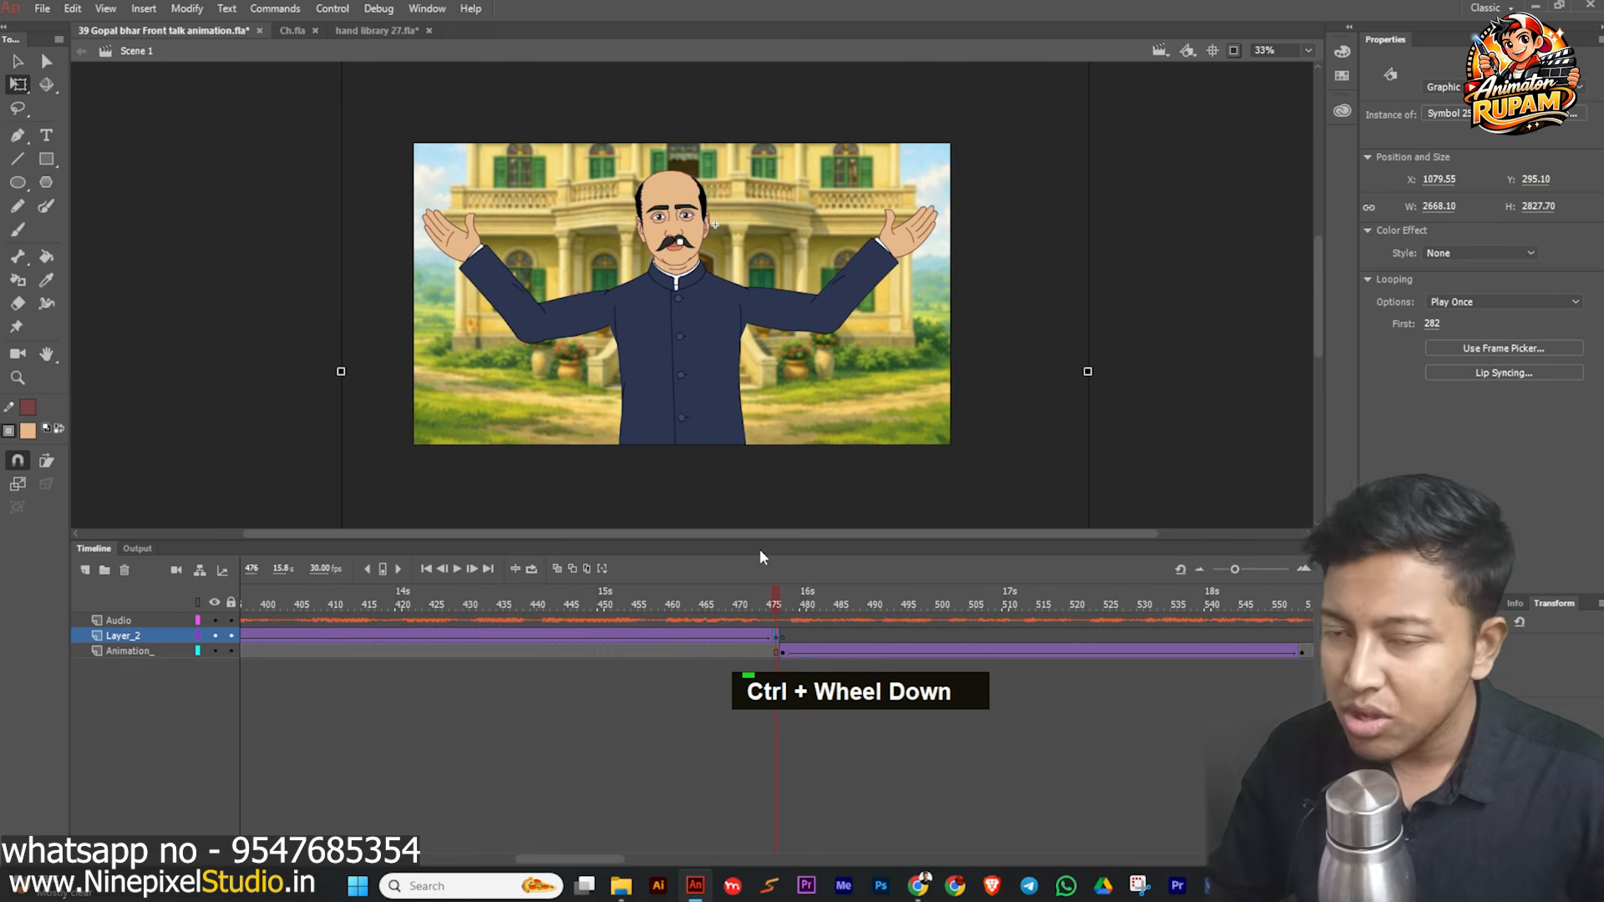
# - Save the document and play the animation from the first frame
pyautogui.press(',')
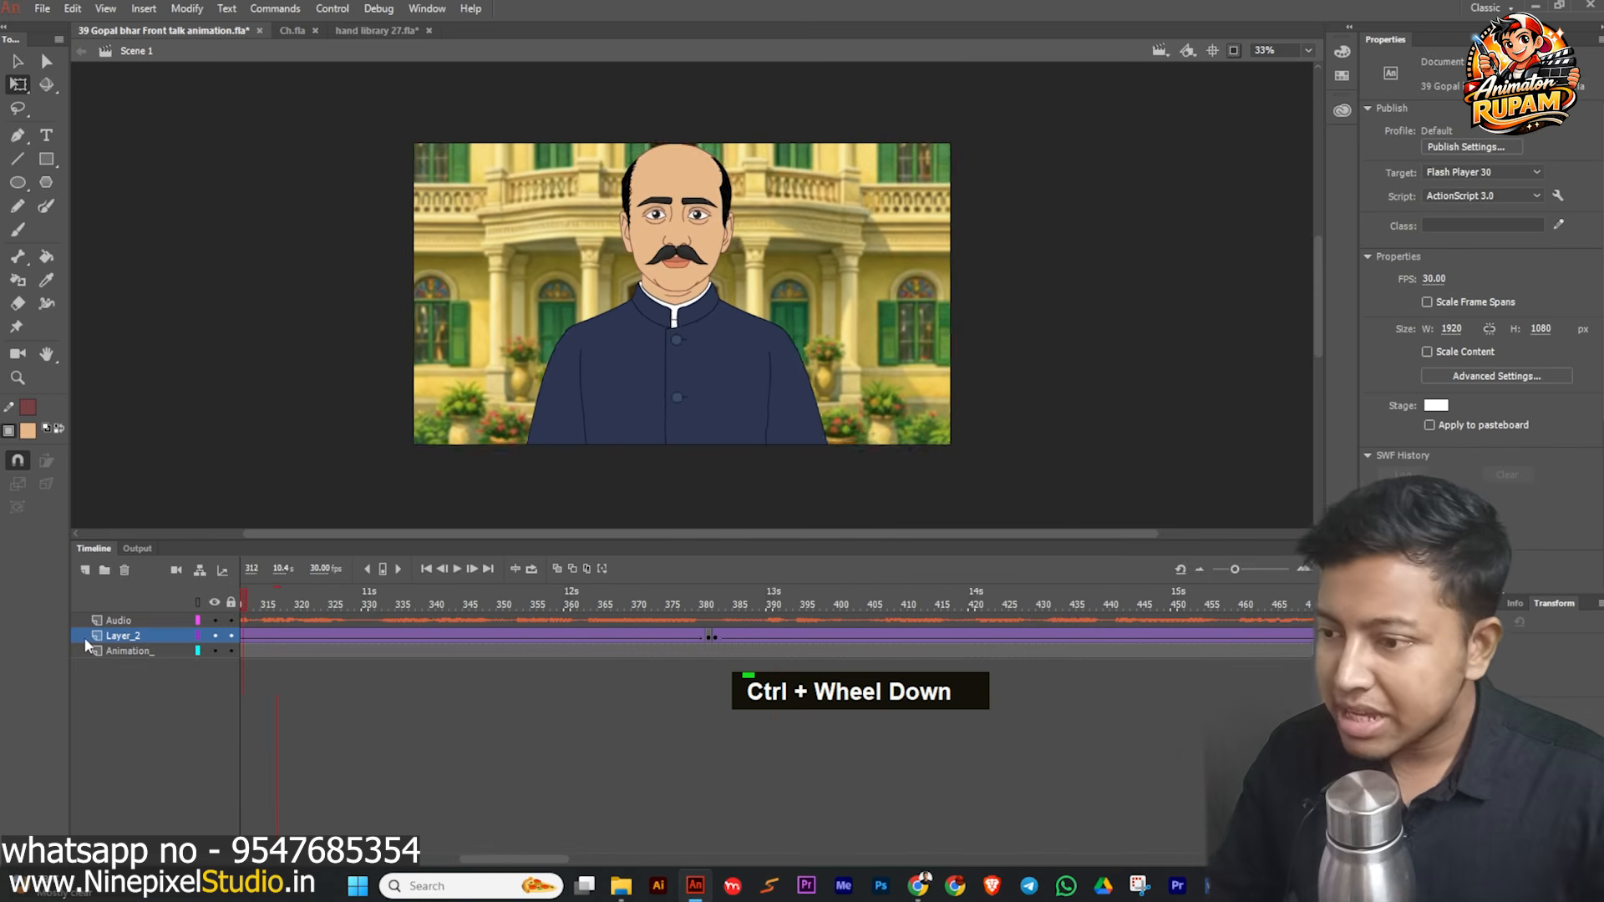
pyautogui.press(',')
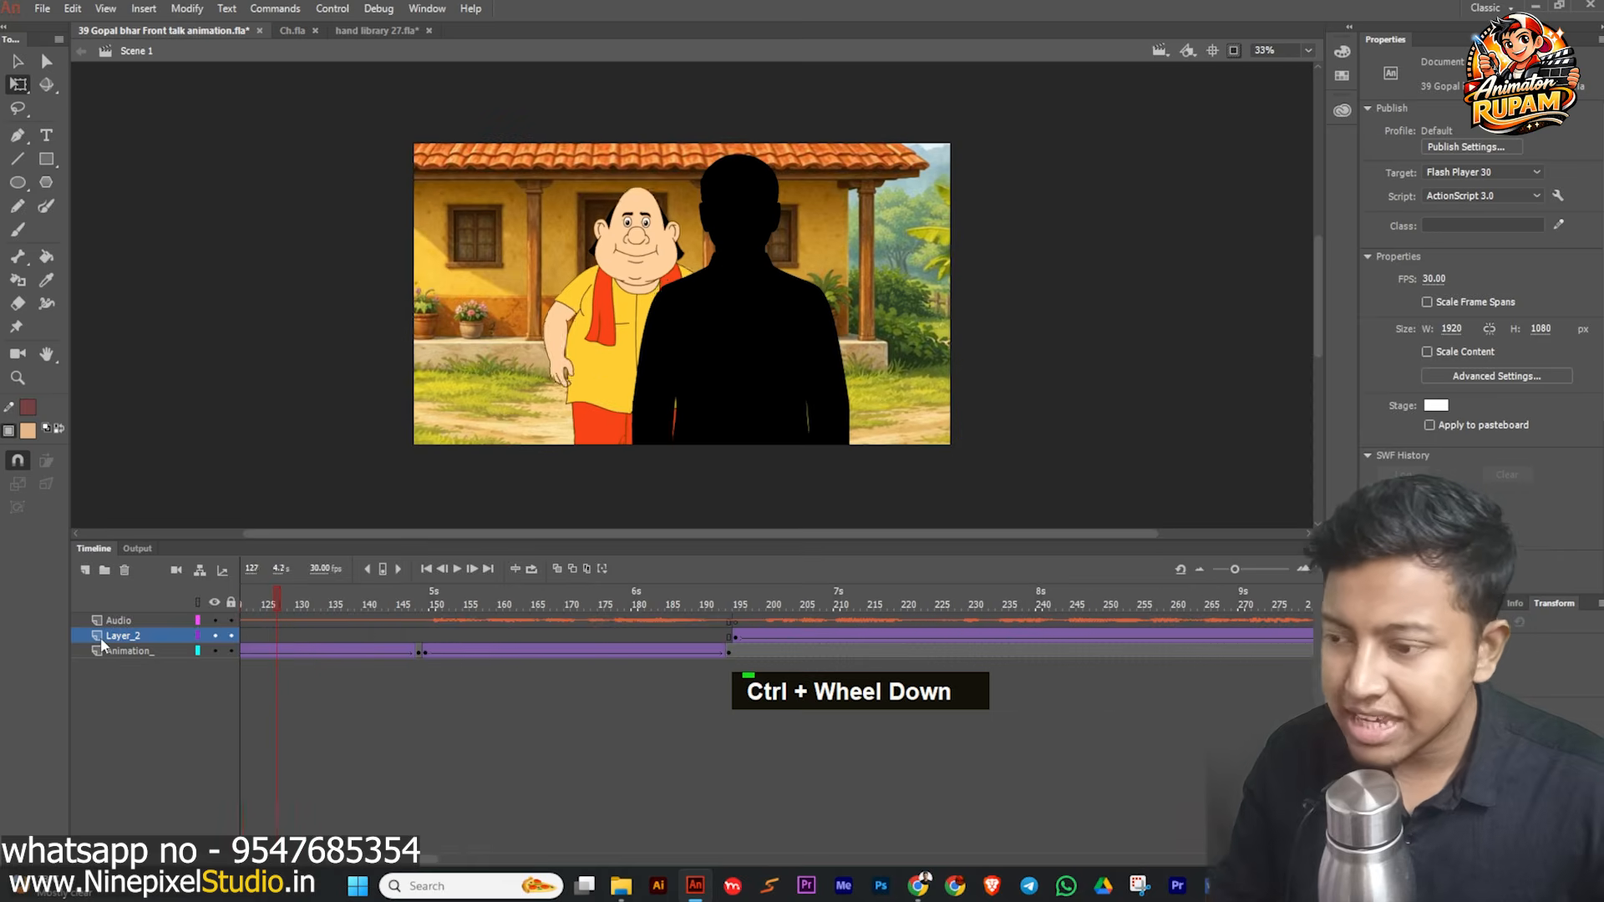
pyautogui.hotkey('ctrl', 's')
pyautogui.click(426, 571)
pyautogui.scroll(2, 451, 566)
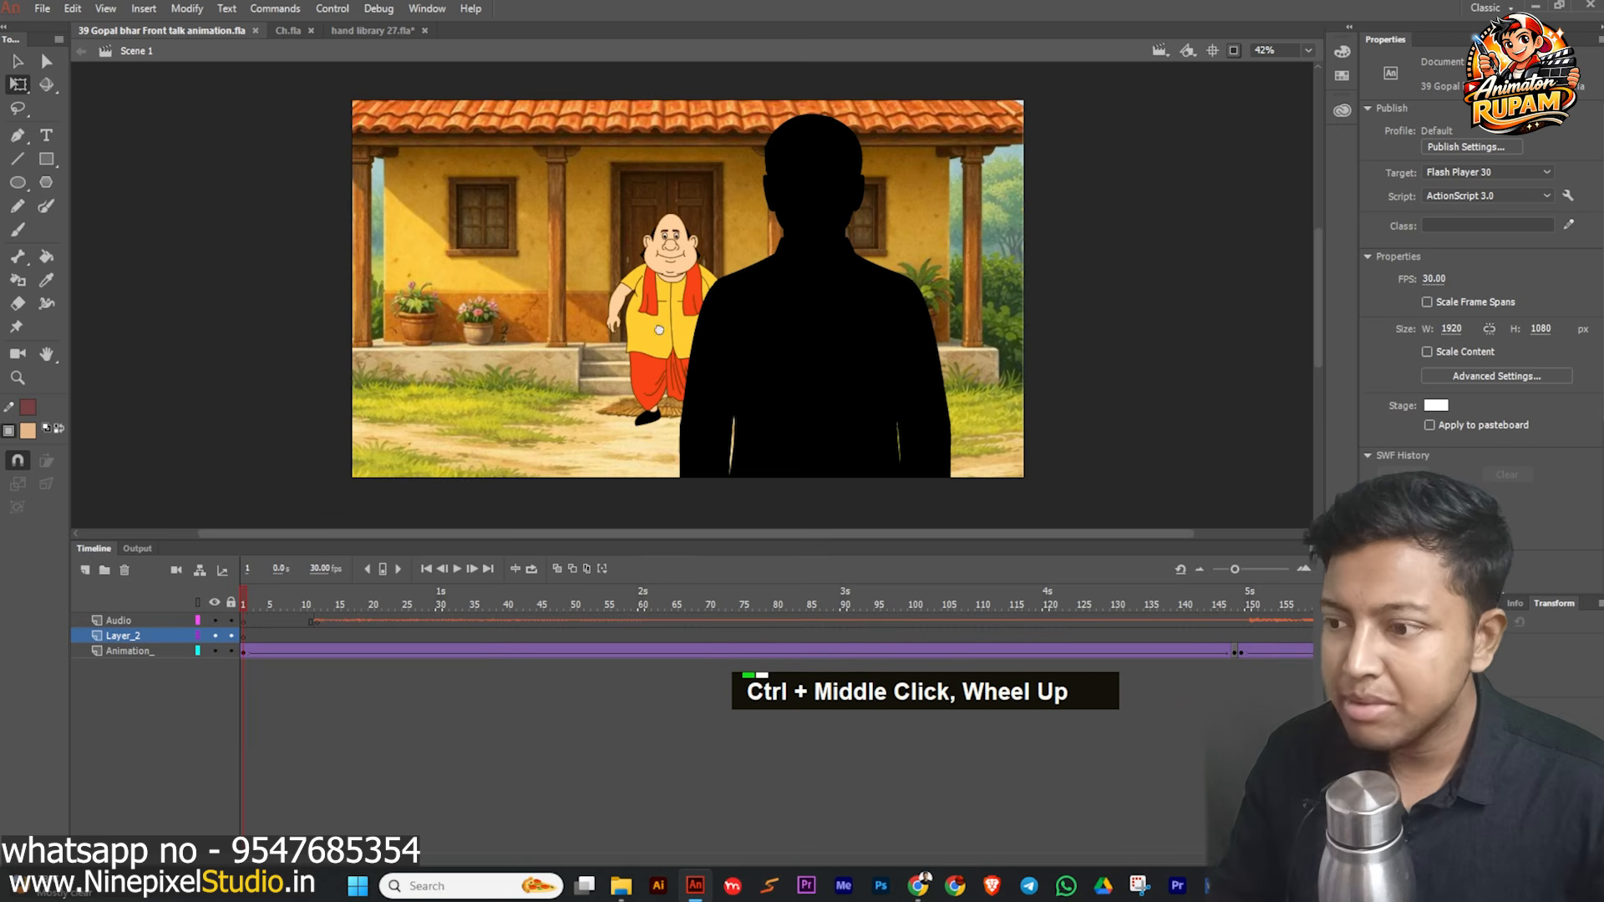
pyautogui.click(465, 566)
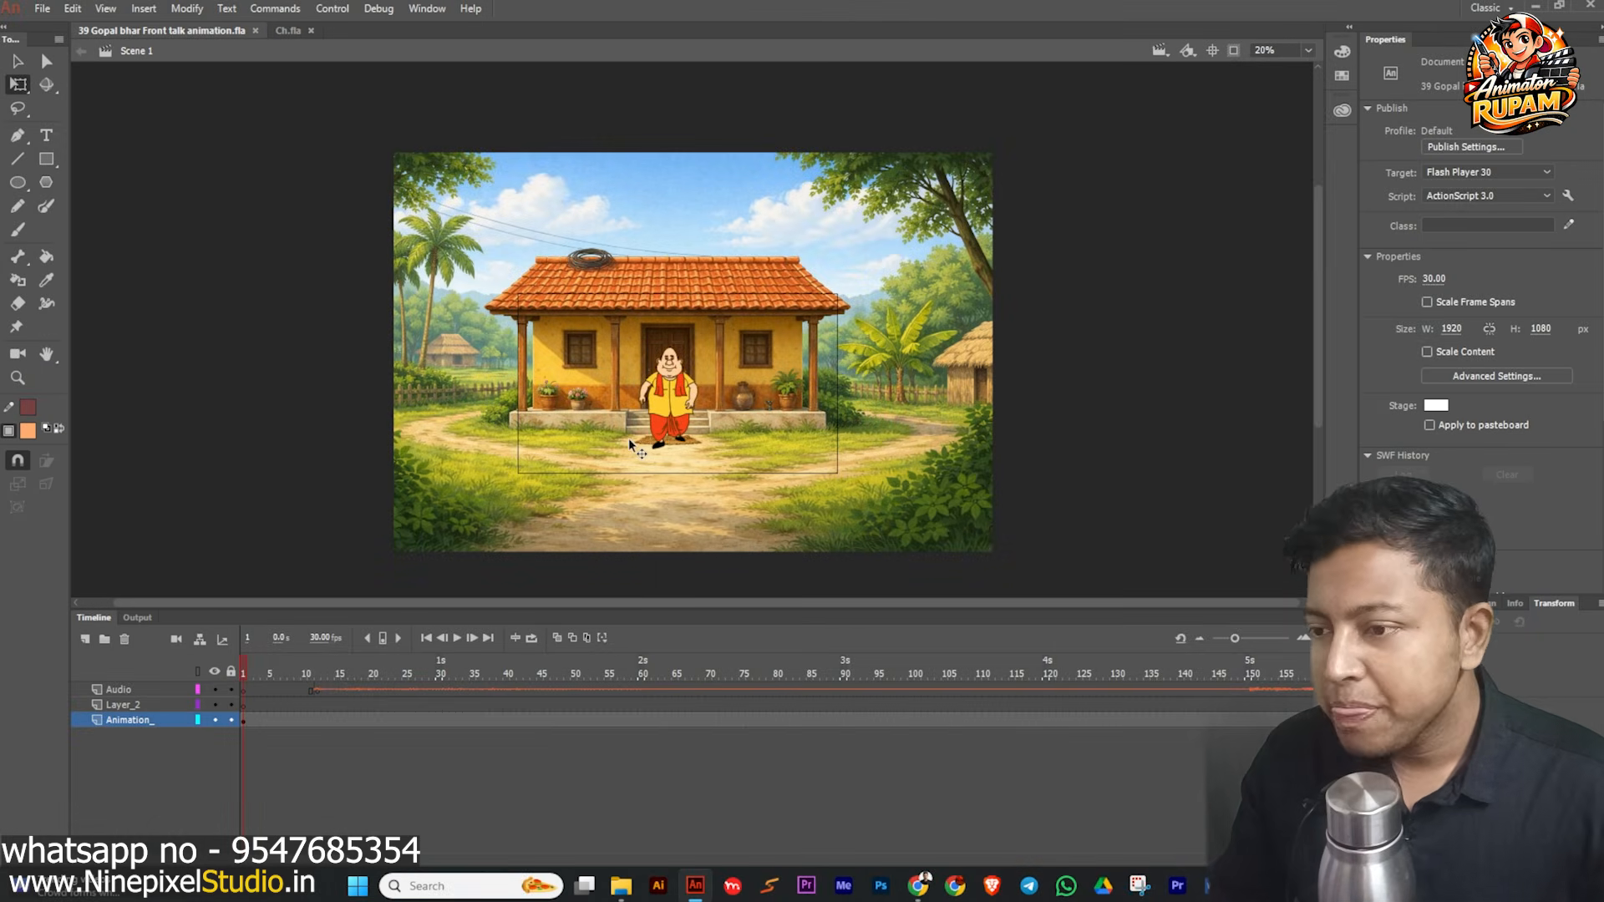
pyautogui.scroll(-1, 628, 438)
pyautogui.middleClick(315, 405)
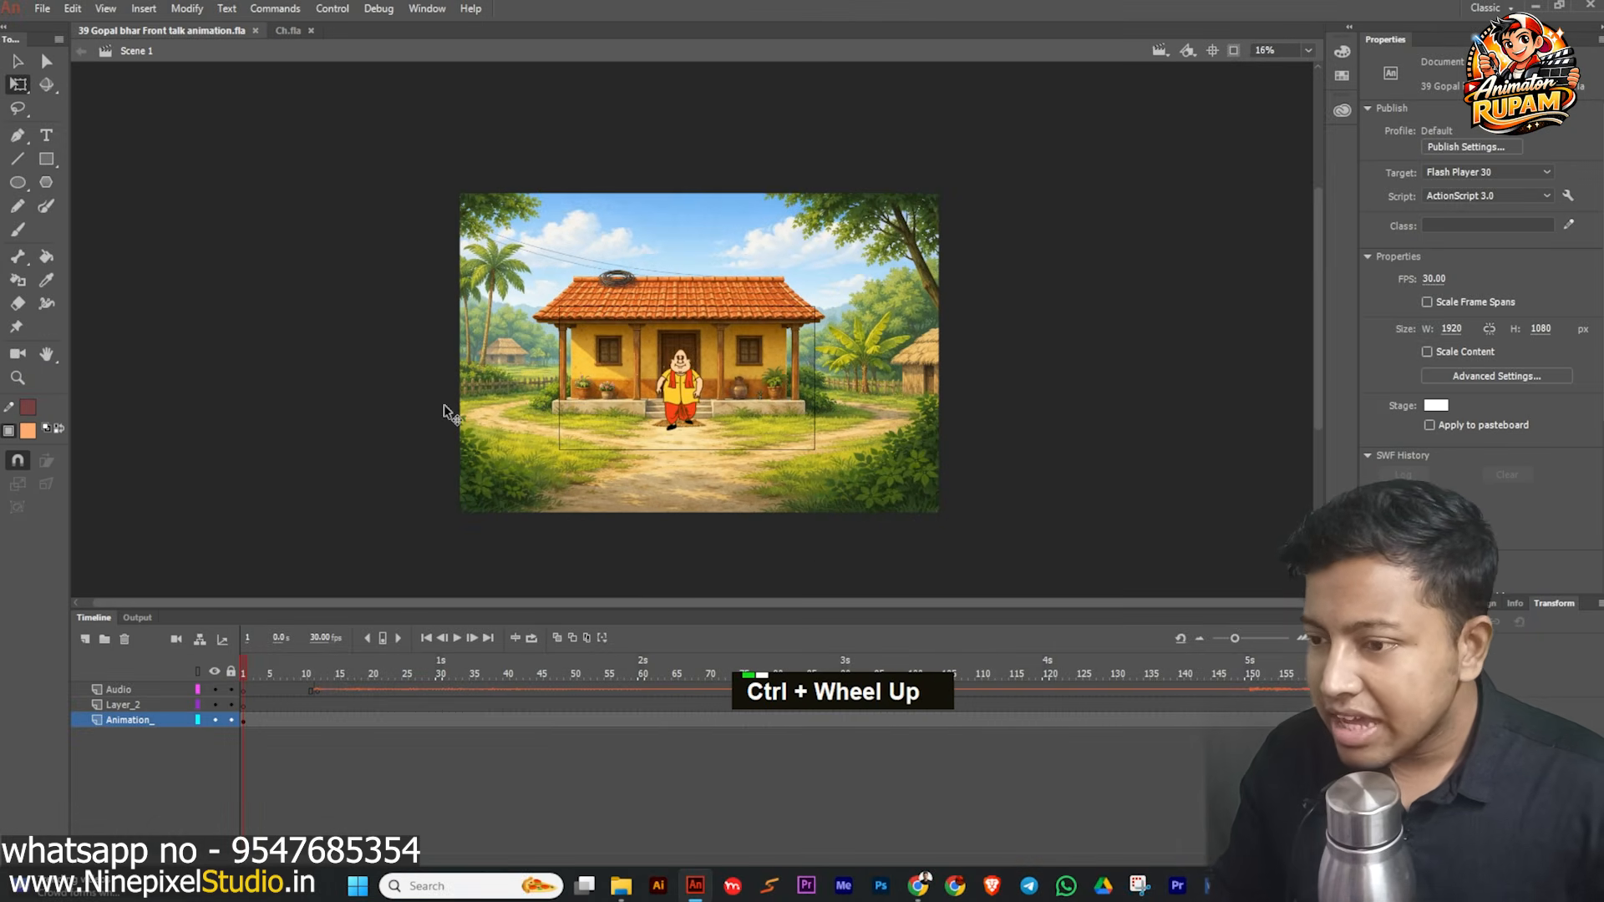
pyautogui.scroll(1, 354, 430)
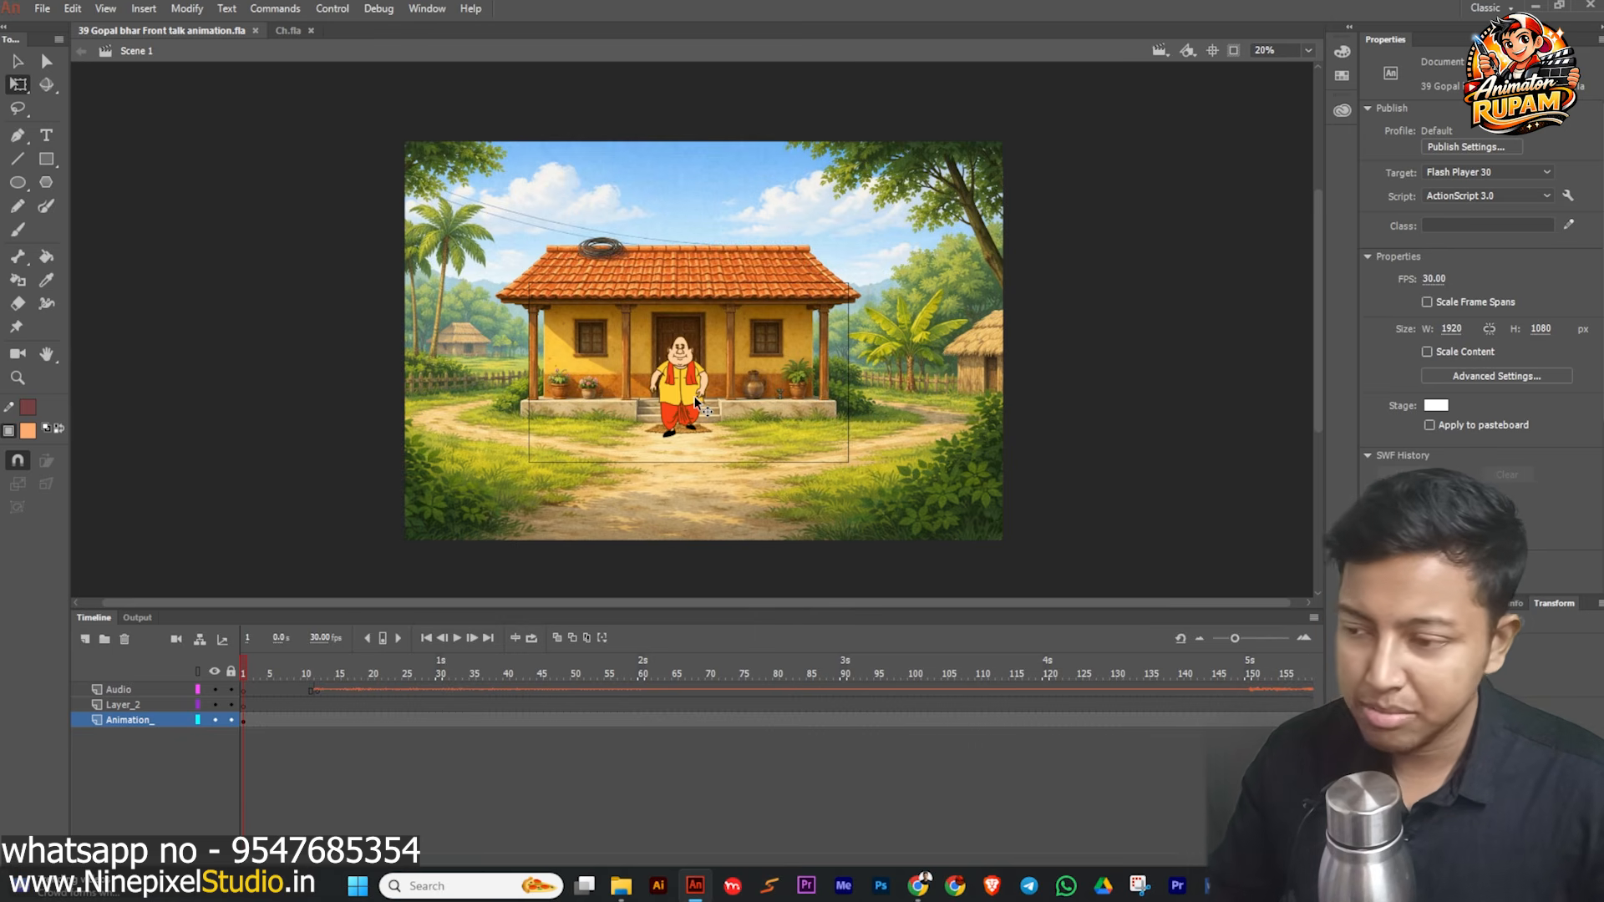
pyautogui.keyDown('ctrl'); pyautogui.scroll(-1, 696, 402); pyautogui.keyUp('ctrl')
pyautogui.middleClick(967, 435)
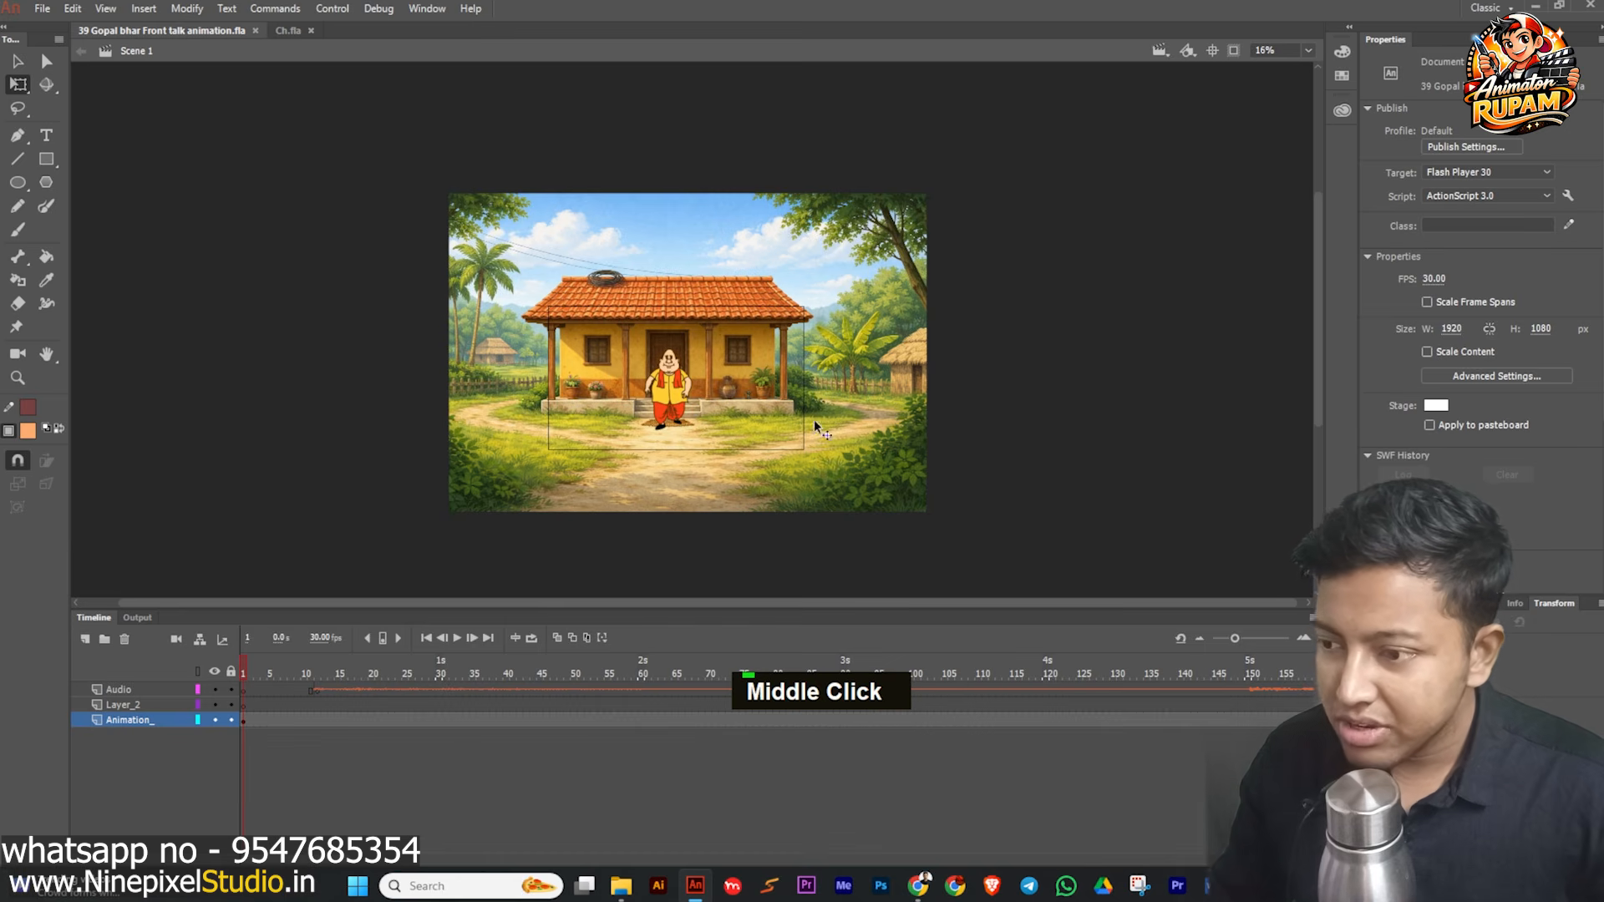
pyautogui.keyDown('ctrl'); pyautogui.scroll(1, 678, 408); pyautogui.keyUp('ctrl')
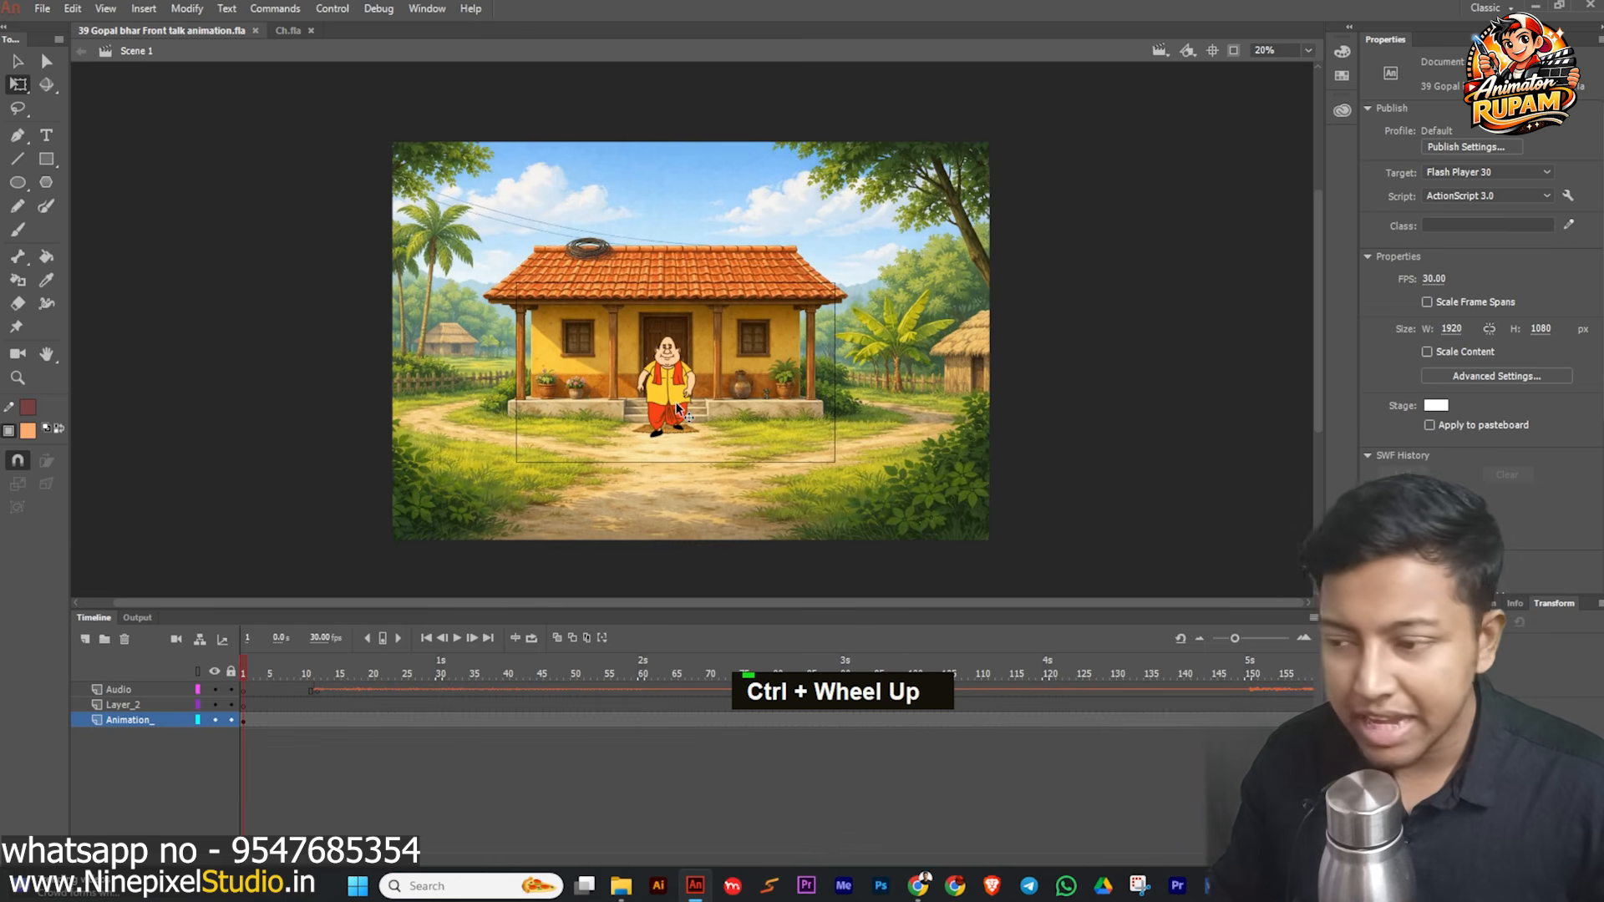
pyautogui.keyDown('ctrl'); pyautogui.scroll(-2, 678, 408); pyautogui.keyUp('ctrl')
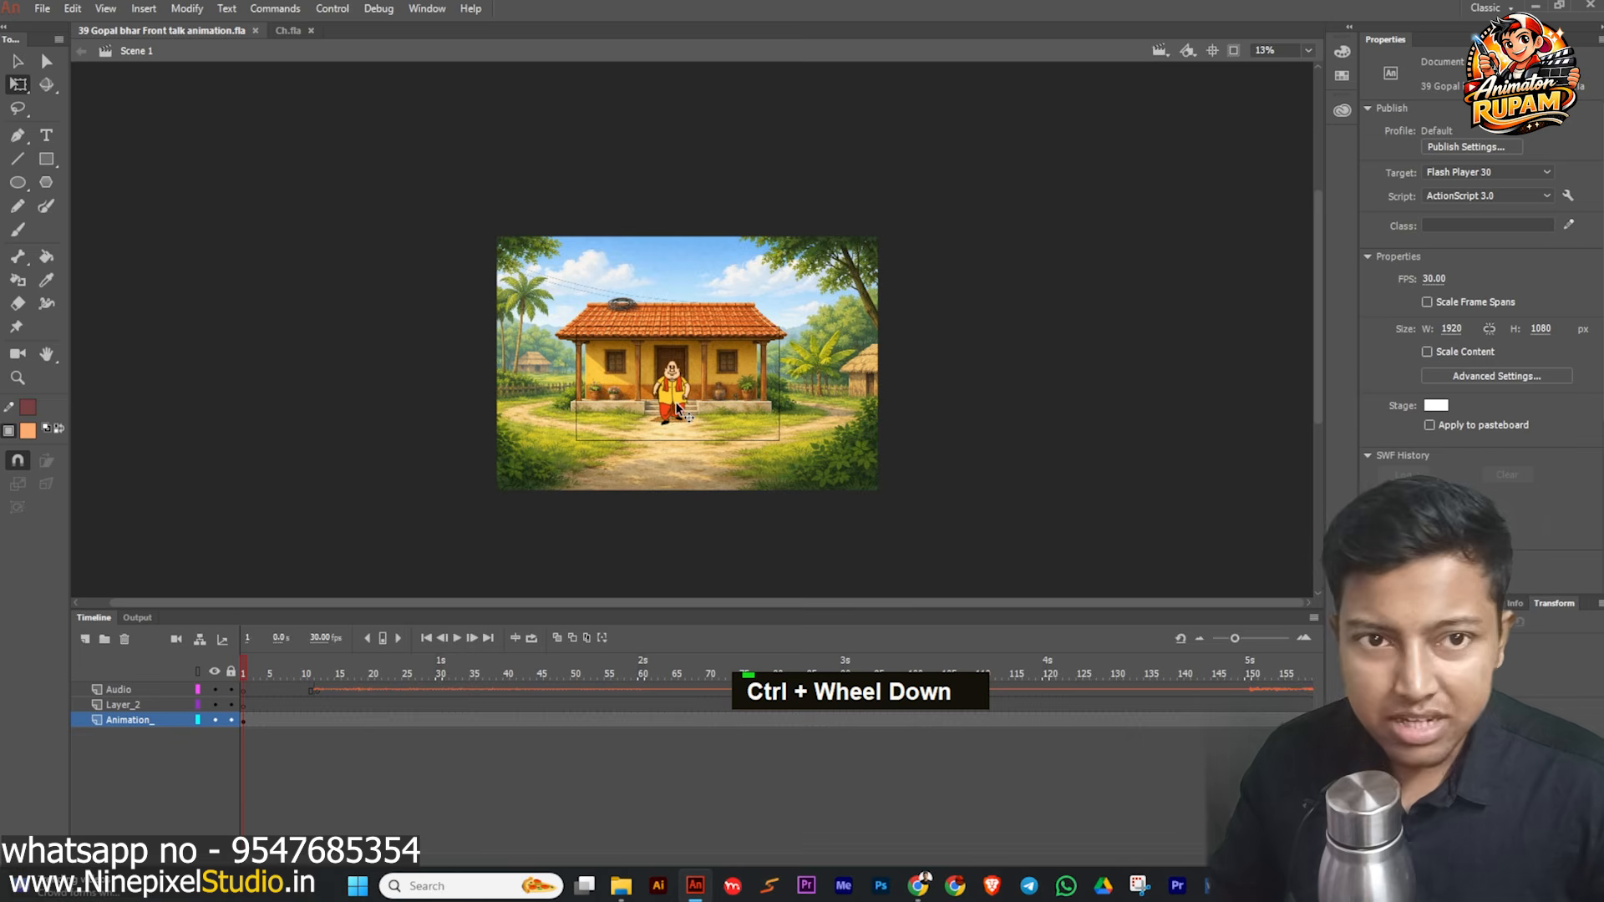
pyautogui.keyDown('ctrl'); pyautogui.scroll(2, 717, 369); pyautogui.keyUp('ctrl')
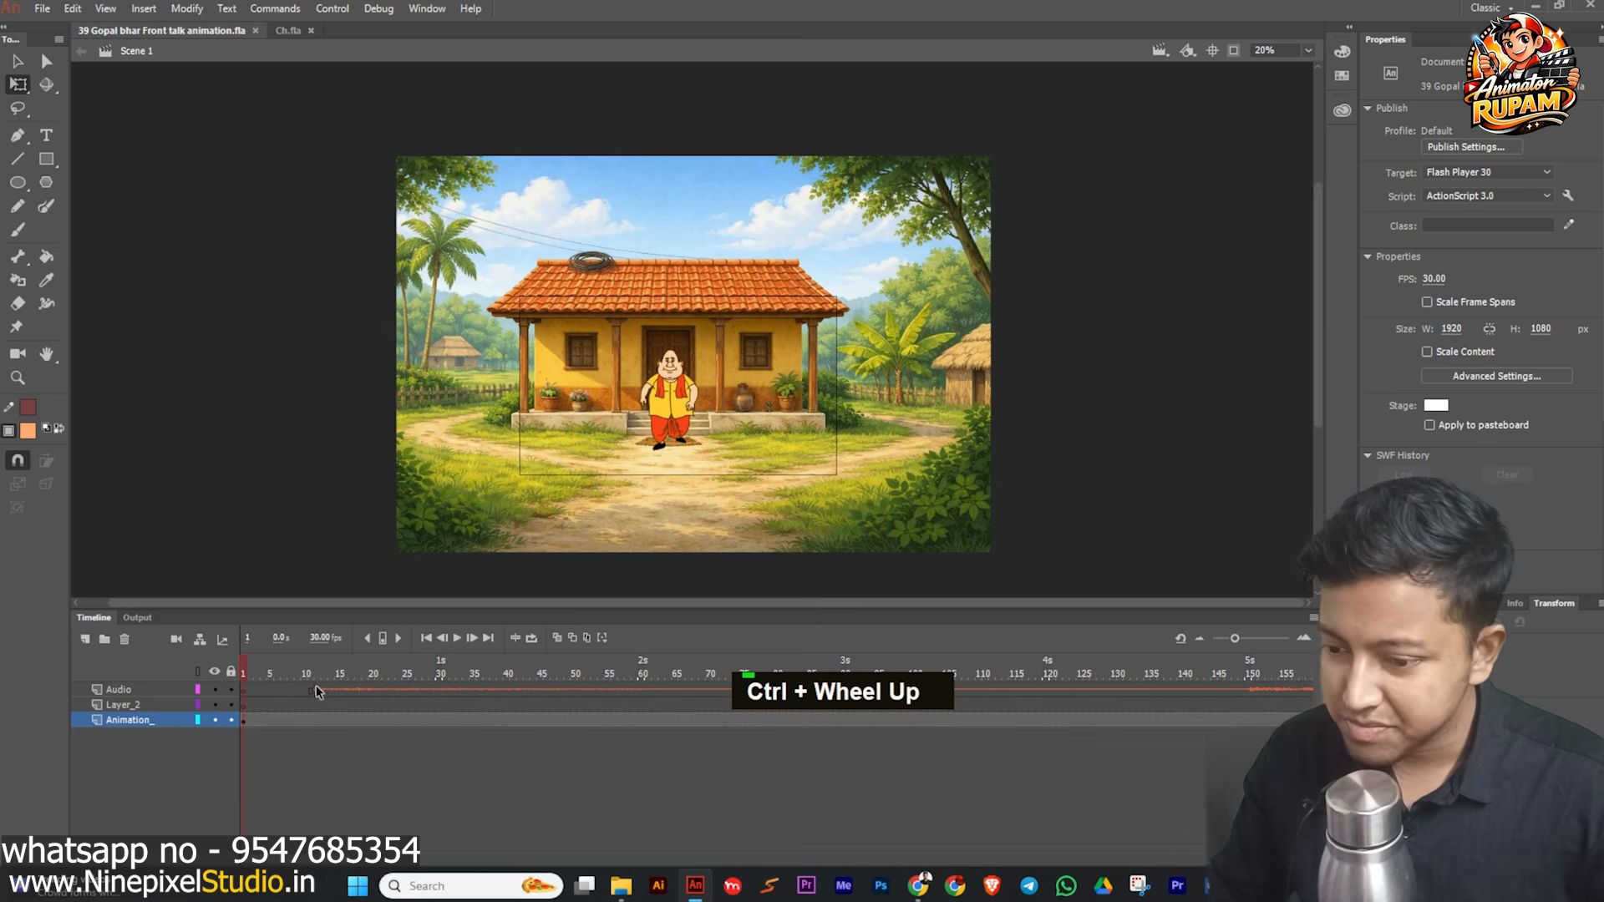
# - Clear the keyframe on the Audio layer at frame 195
pyautogui.moveTo(251, 660); pyautogui.dragTo(974, 699)
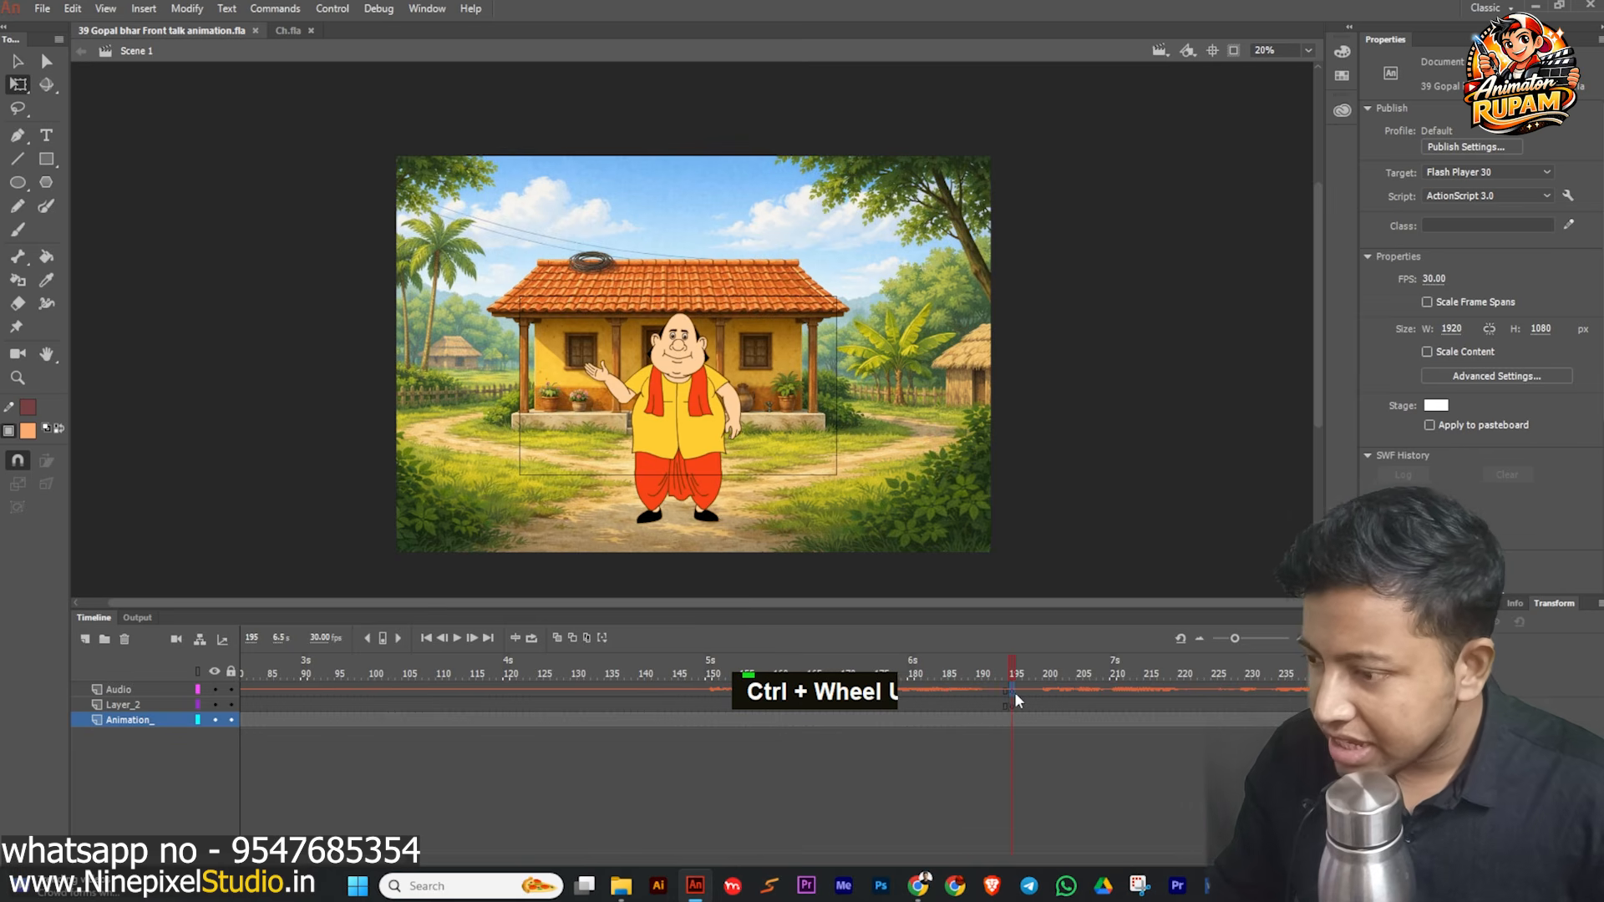
pyautogui.rightClick(1012, 692)
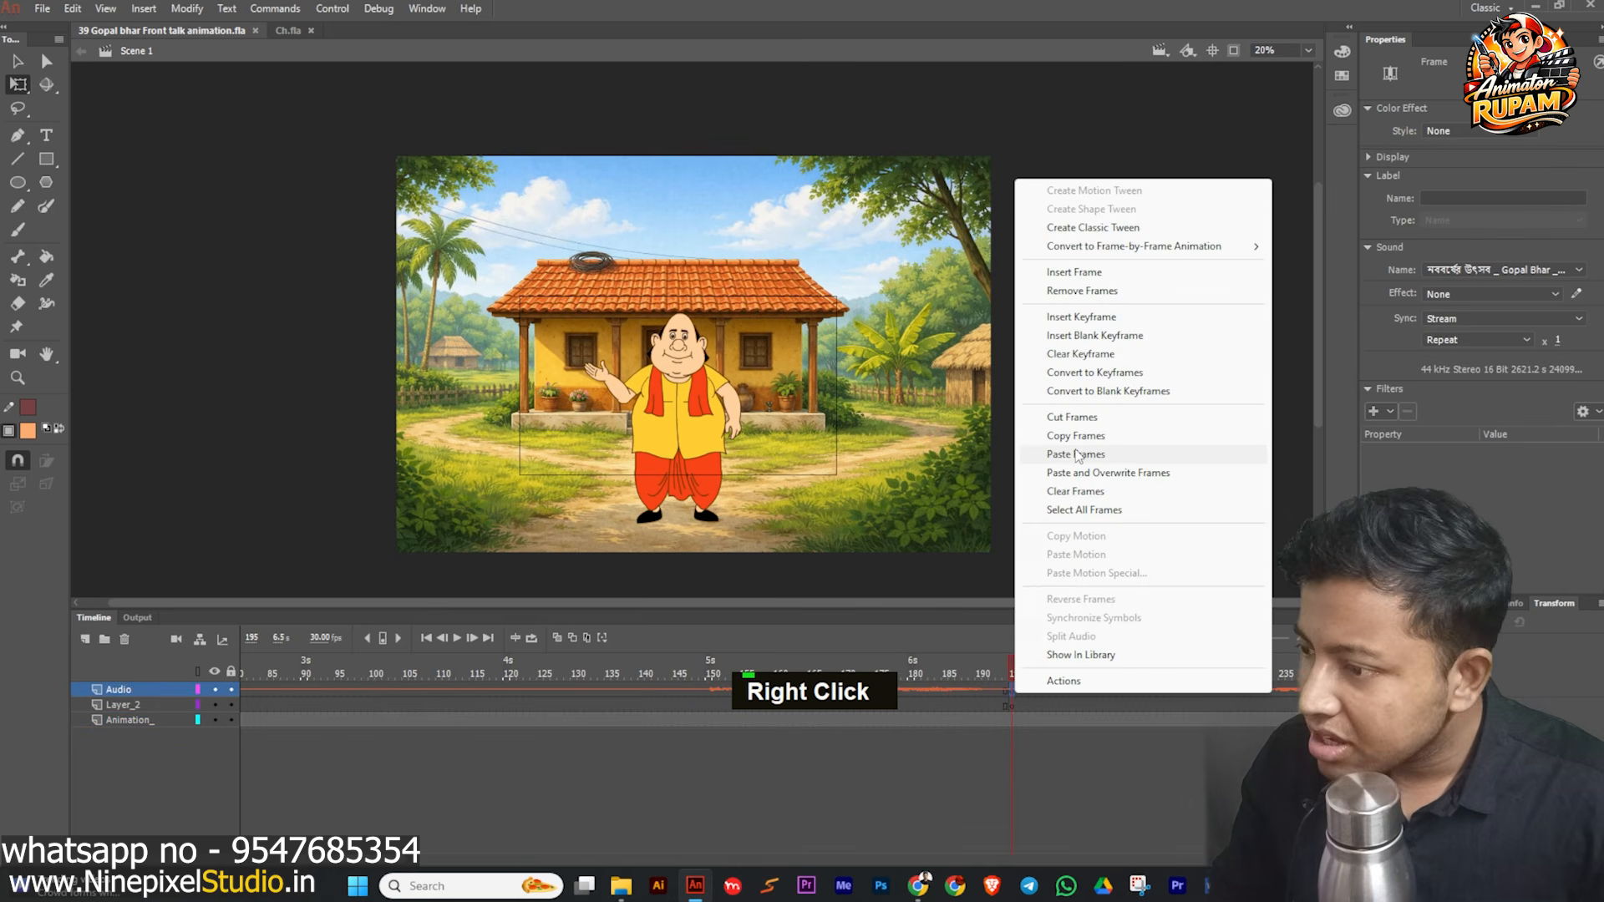
pyautogui.click(1081, 353)
pyautogui.click(986, 673)
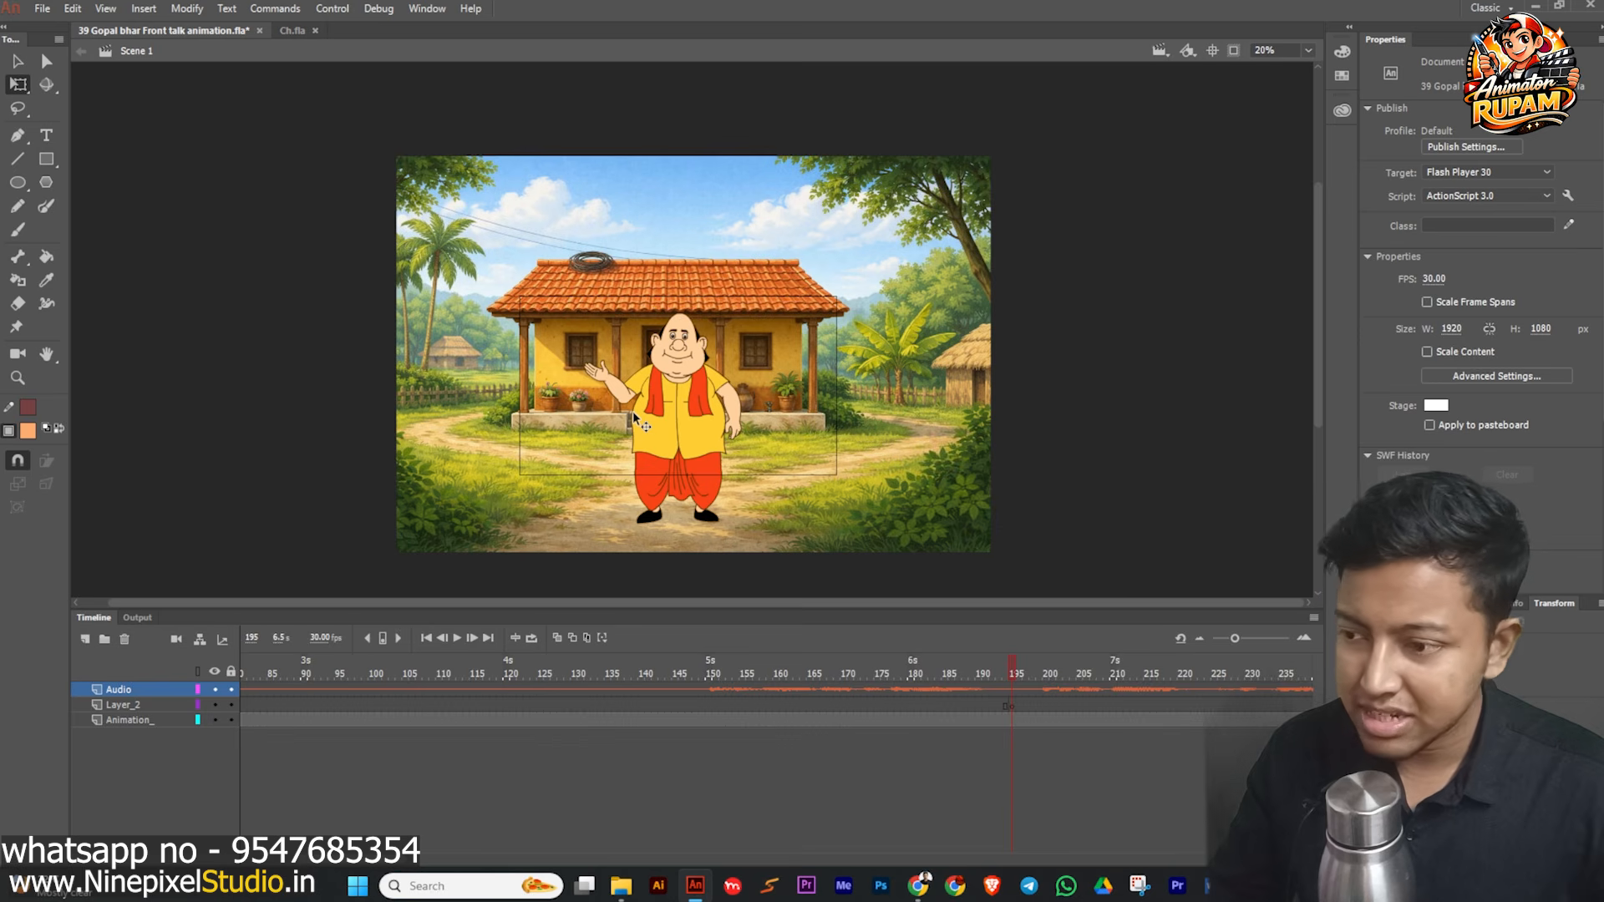
# - Open the village scene symbol for editing at frame 195
pyautogui.keyDown('ctrl'); pyautogui.scroll(1, 669, 418); pyautogui.keyUp('ctrl')
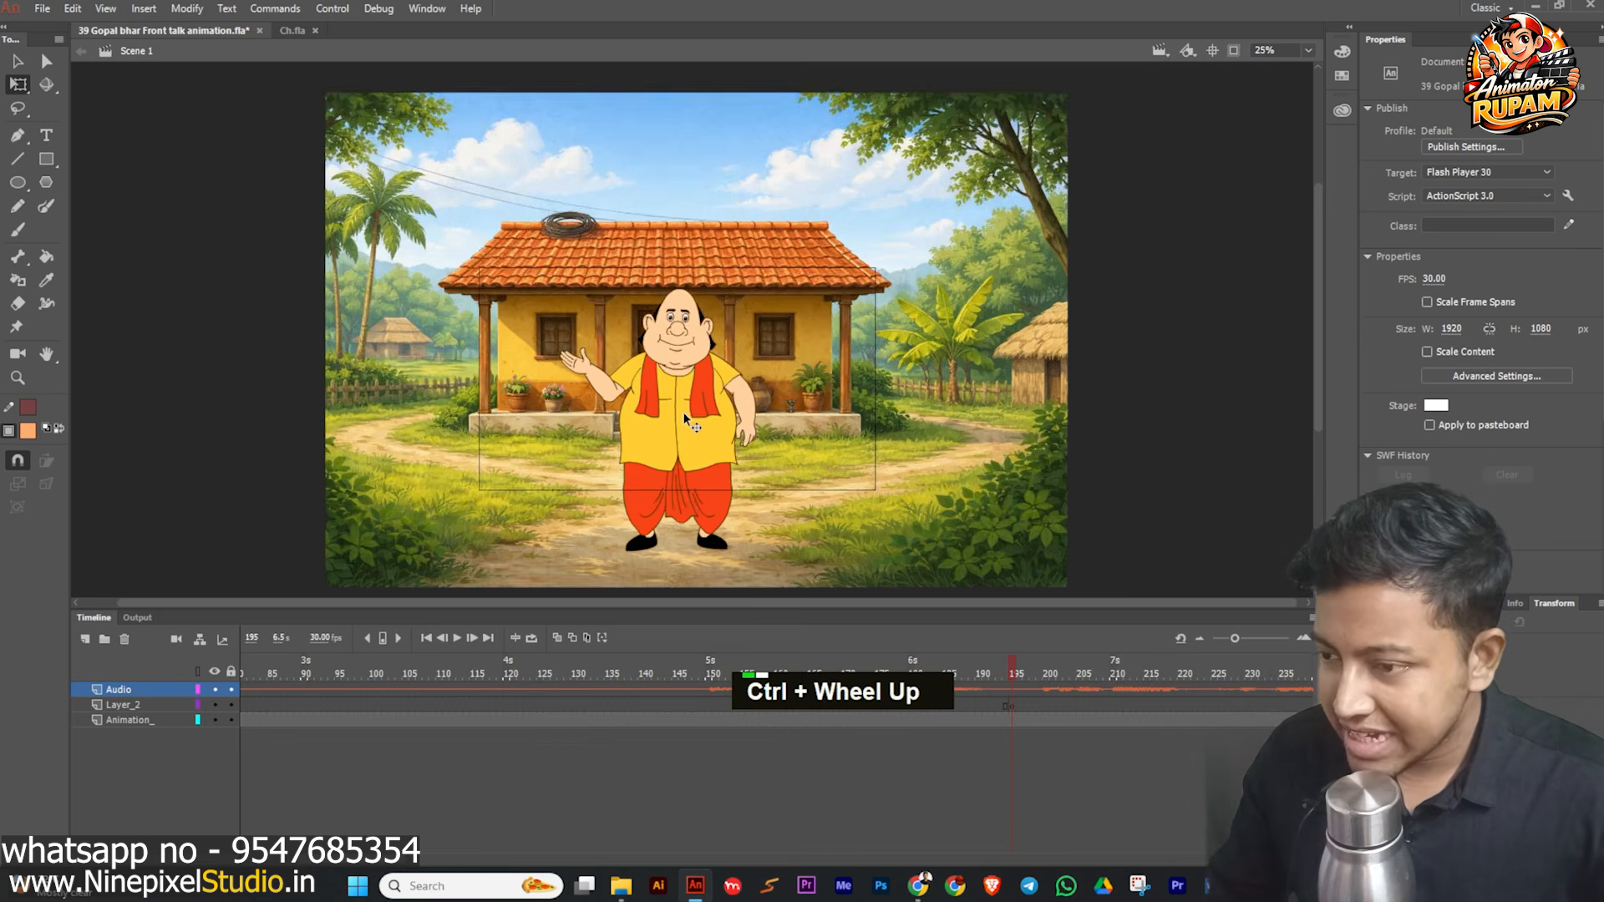
pyautogui.keyDown('ctrl'); pyautogui.scroll(-2, 685, 416); pyautogui.keyUp('ctrl')
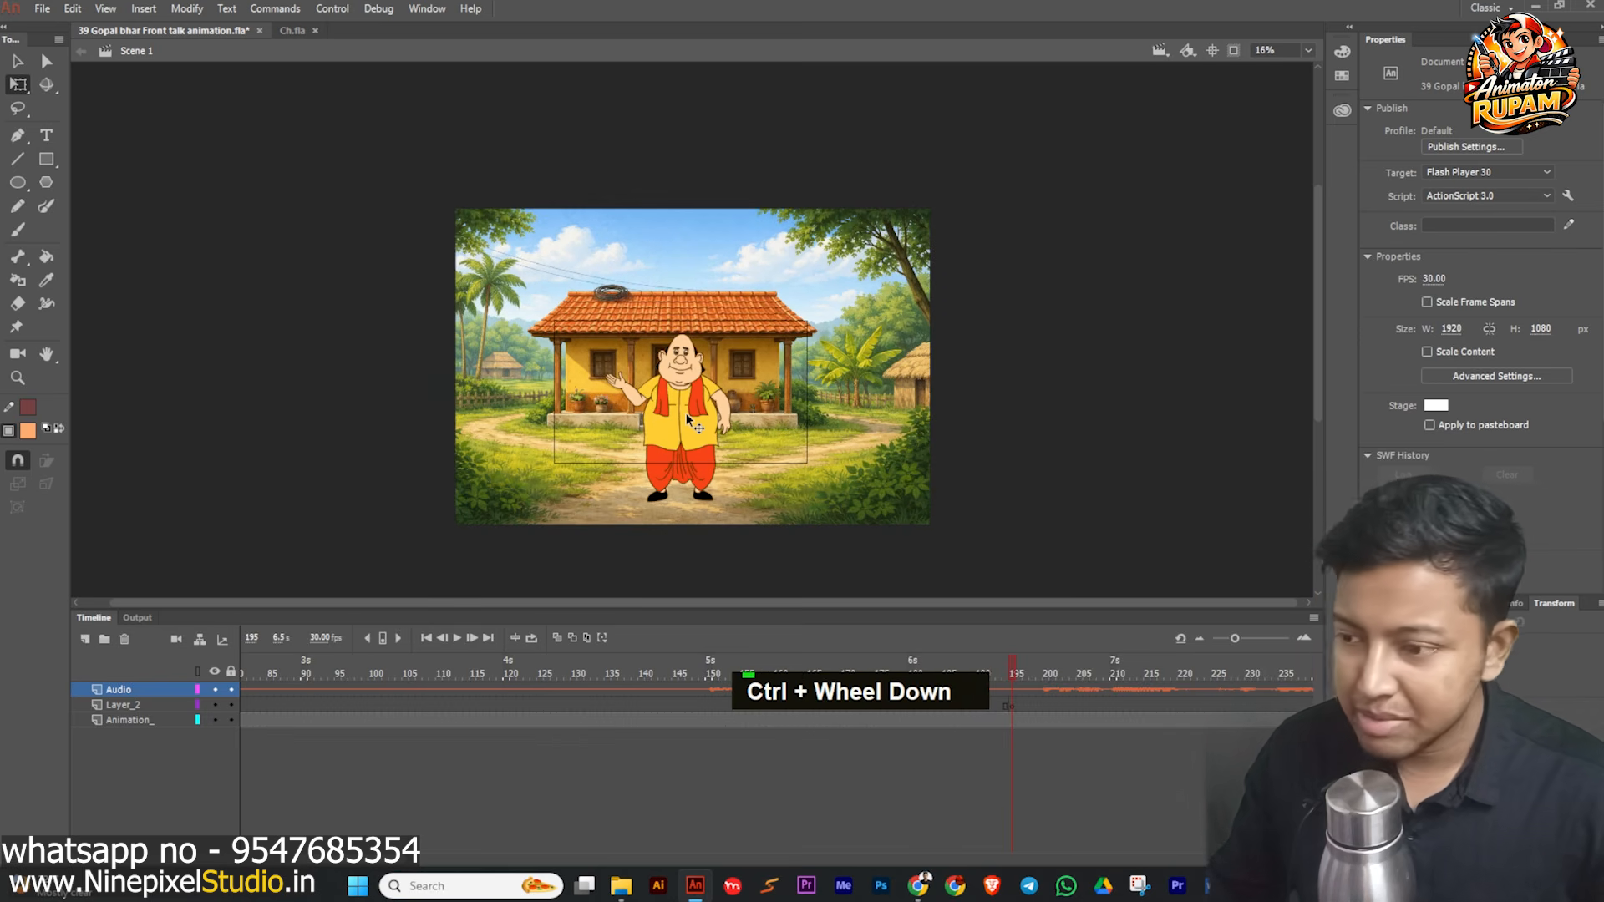
pyautogui.doubleClick(686, 414)
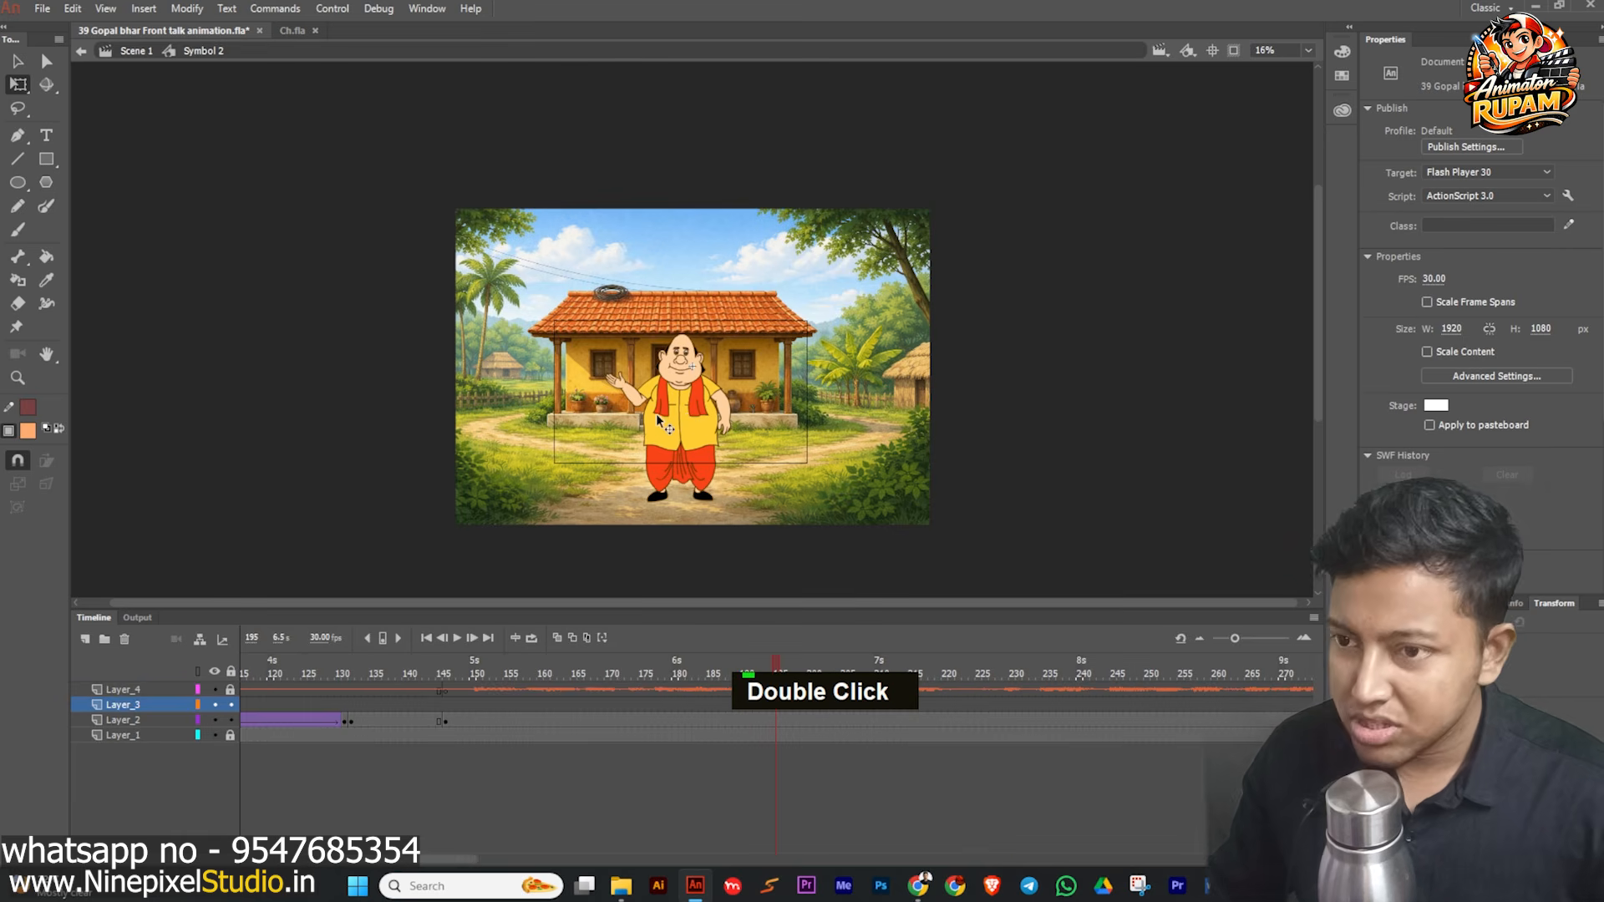
# - Examine the front-view moustached character in Ch.fla, and save the Gopal Bhar front talk animation document
pyautogui.click(294, 31)
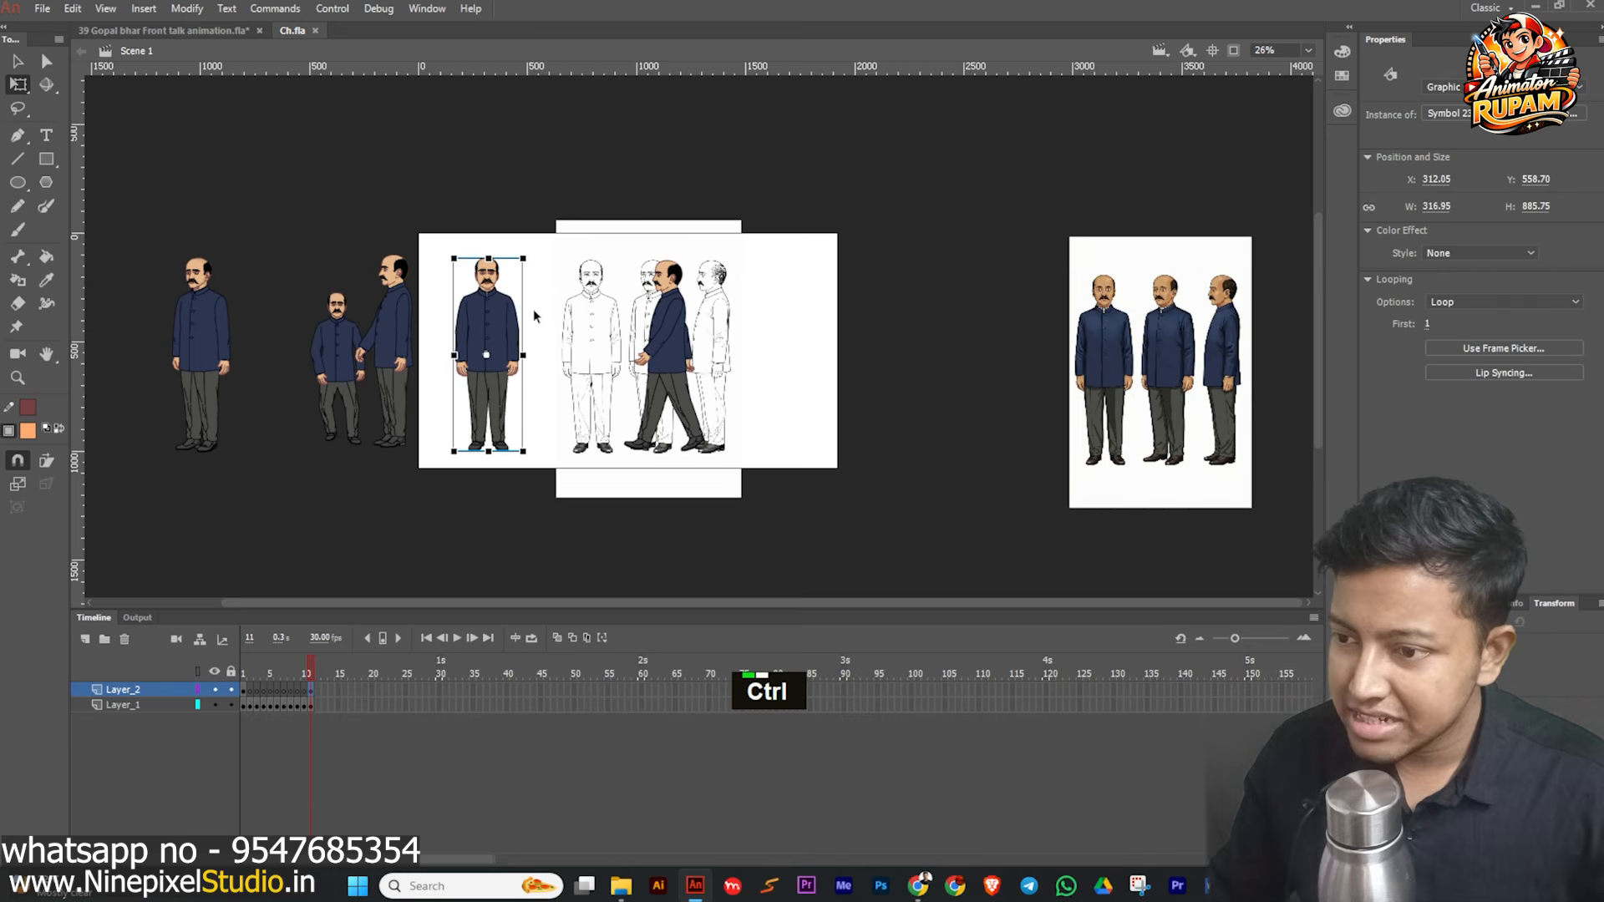
pyautogui.keyDown('ctrl'); pyautogui.click(535, 316); pyautogui.keyUp('ctrl')
pyautogui.keyDown('ctrl'); pyautogui.scroll(2, 409, 335); pyautogui.keyUp('ctrl')
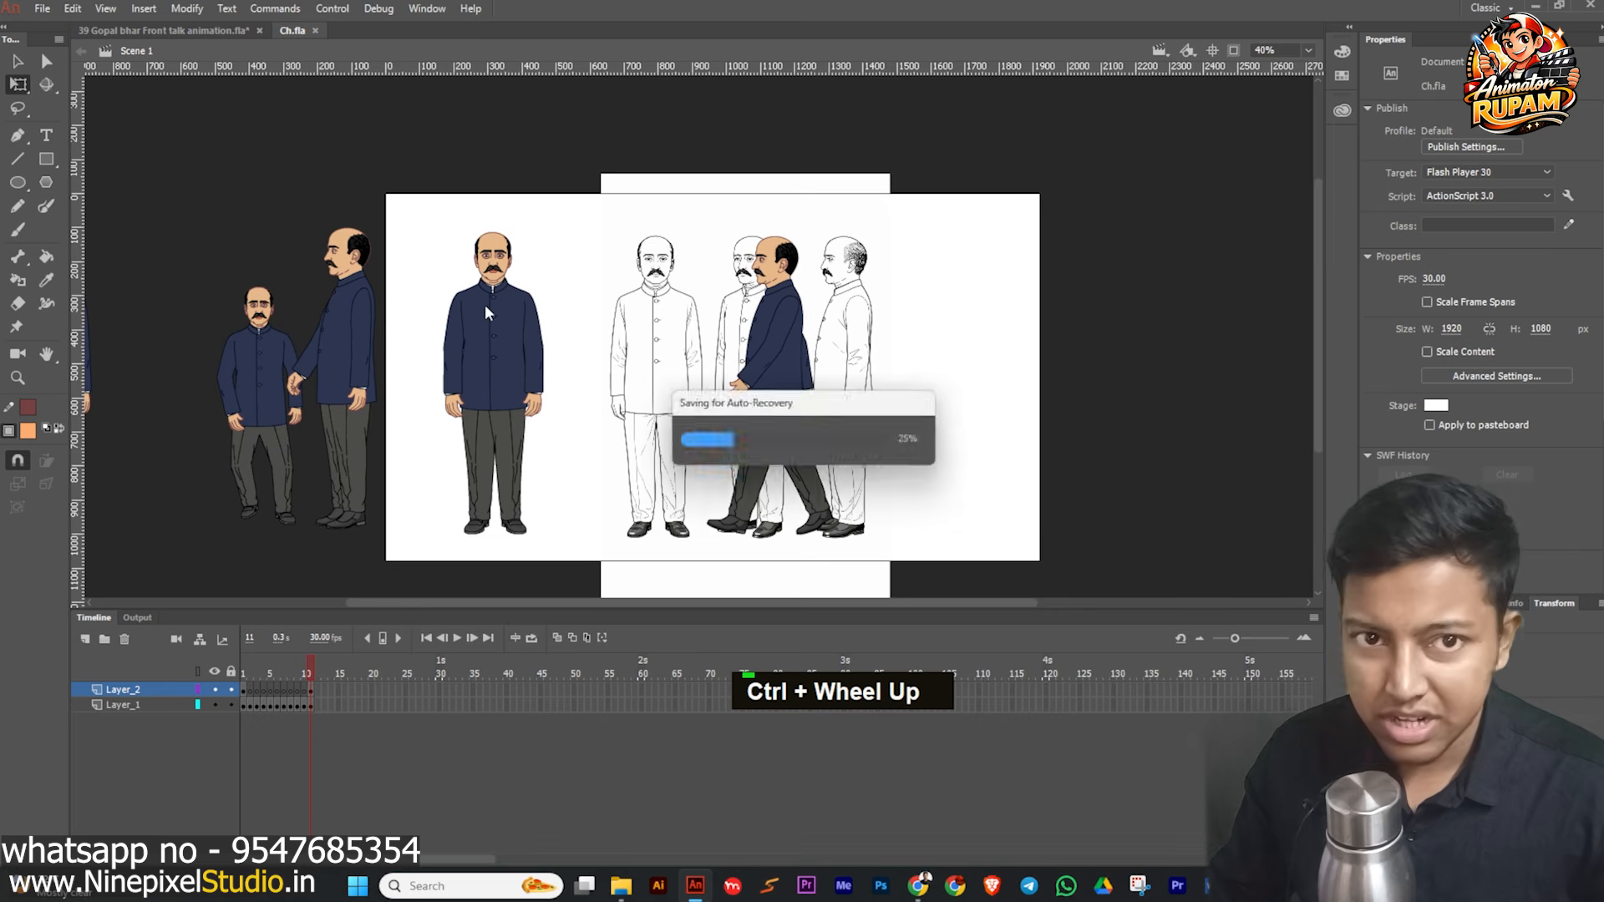
pyautogui.click(485, 349)
pyautogui.keyDown('ctrl'); pyautogui.scroll(-2, 483, 349); pyautogui.keyUp('ctrl')
pyautogui.hotkey('ctrl', 'Tab')
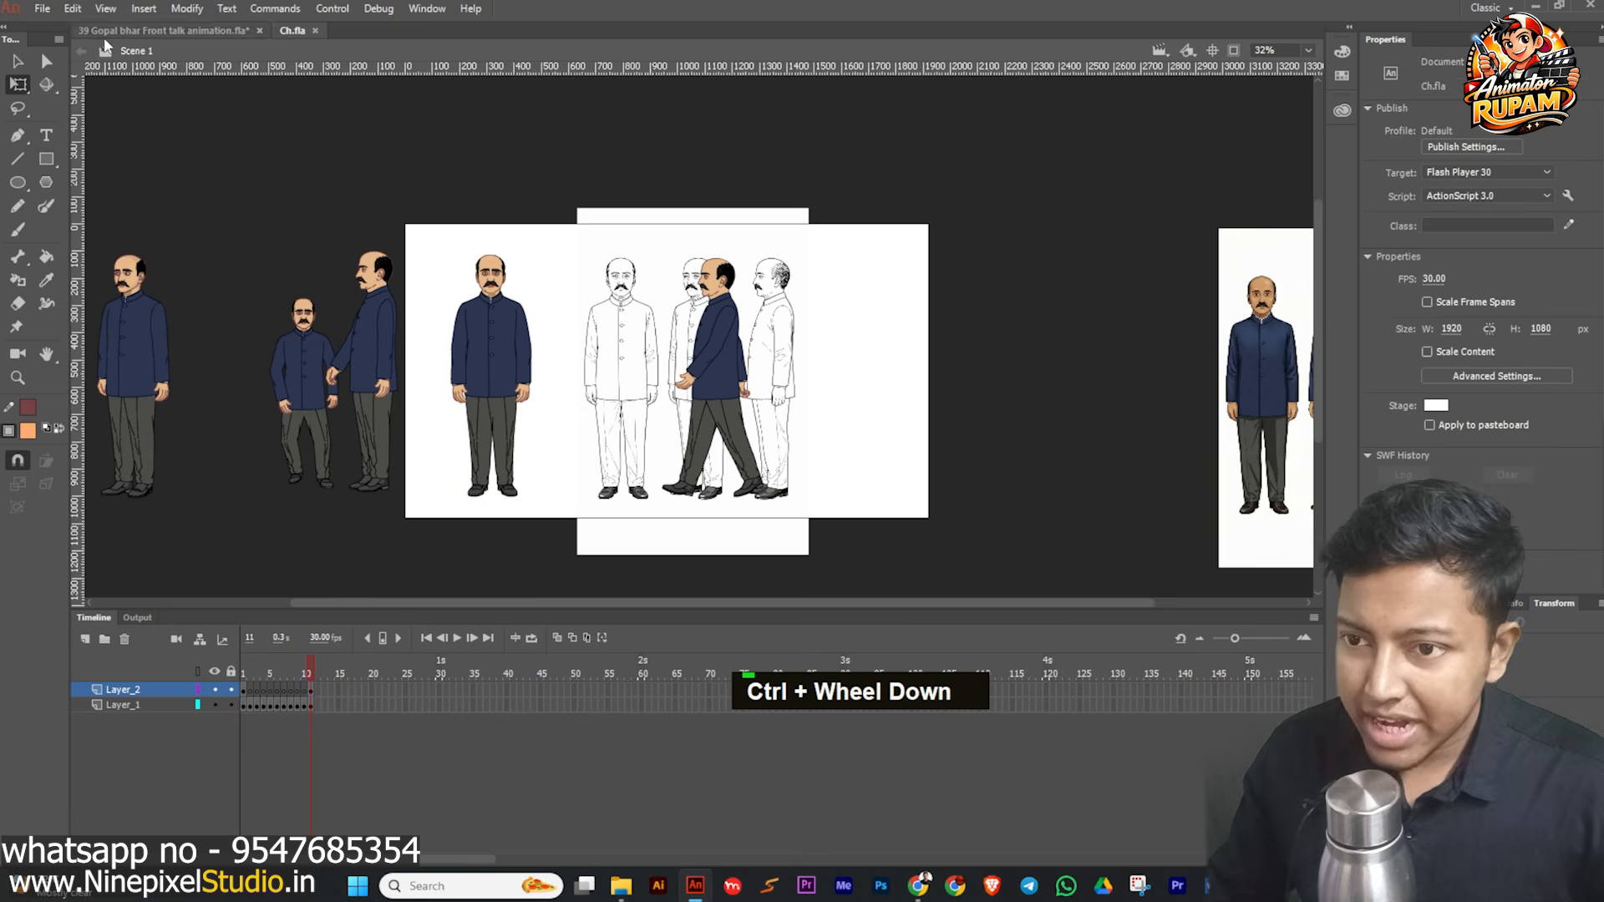
pyautogui.hotkey('ctrl', 's')
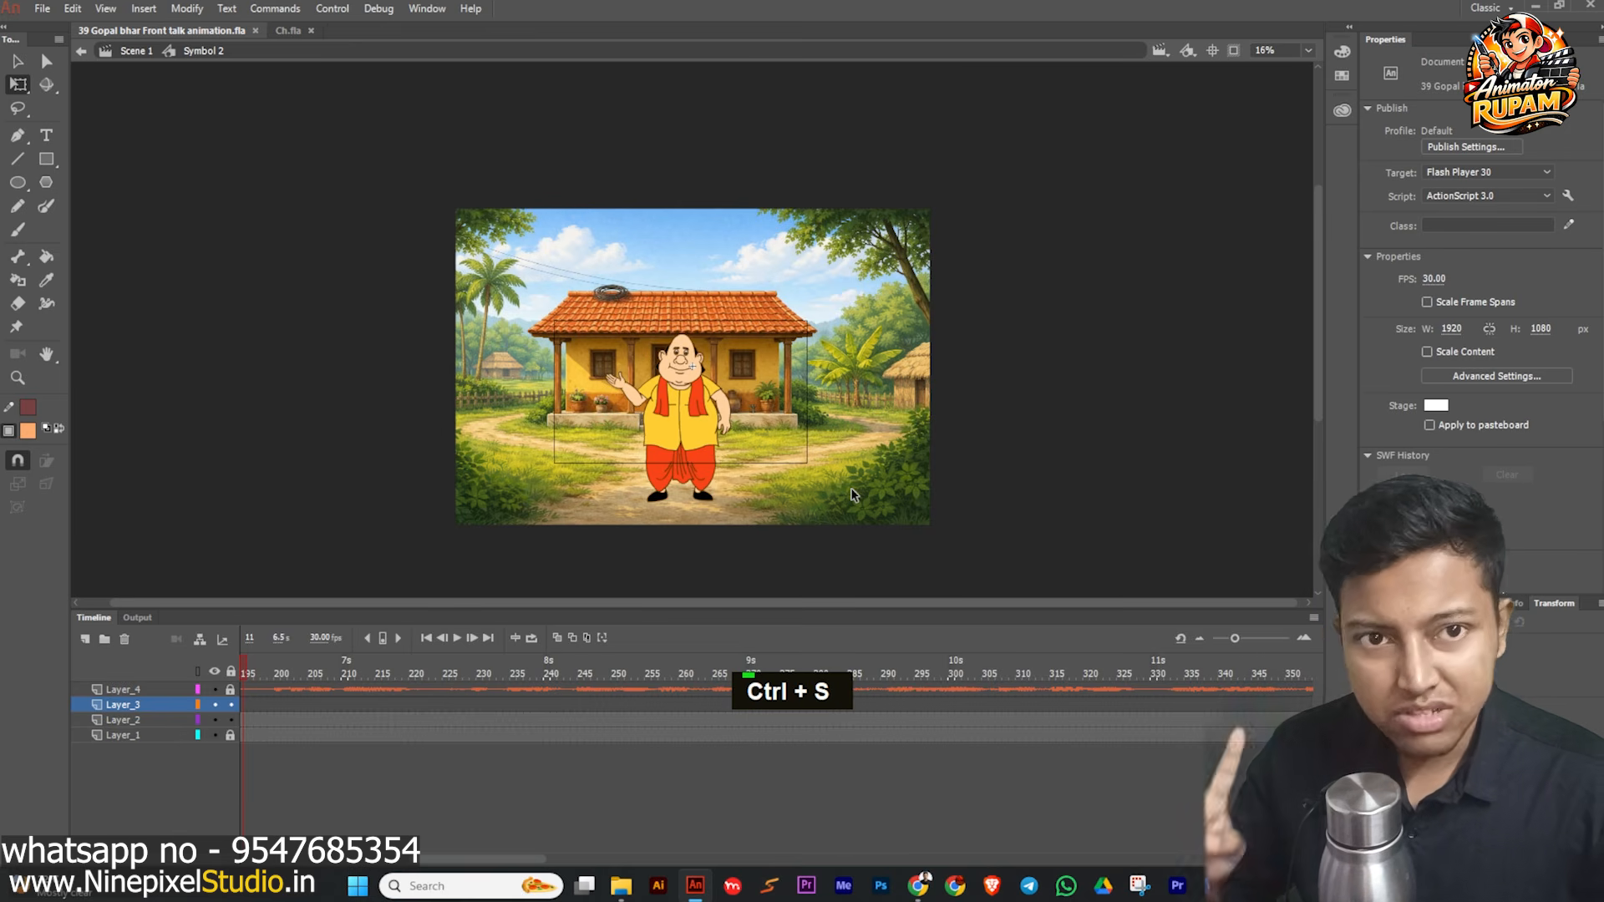
pyautogui.keyDown('ctrl'); pyautogui.scroll(2, 730, 399); pyautogui.keyUp('ctrl')
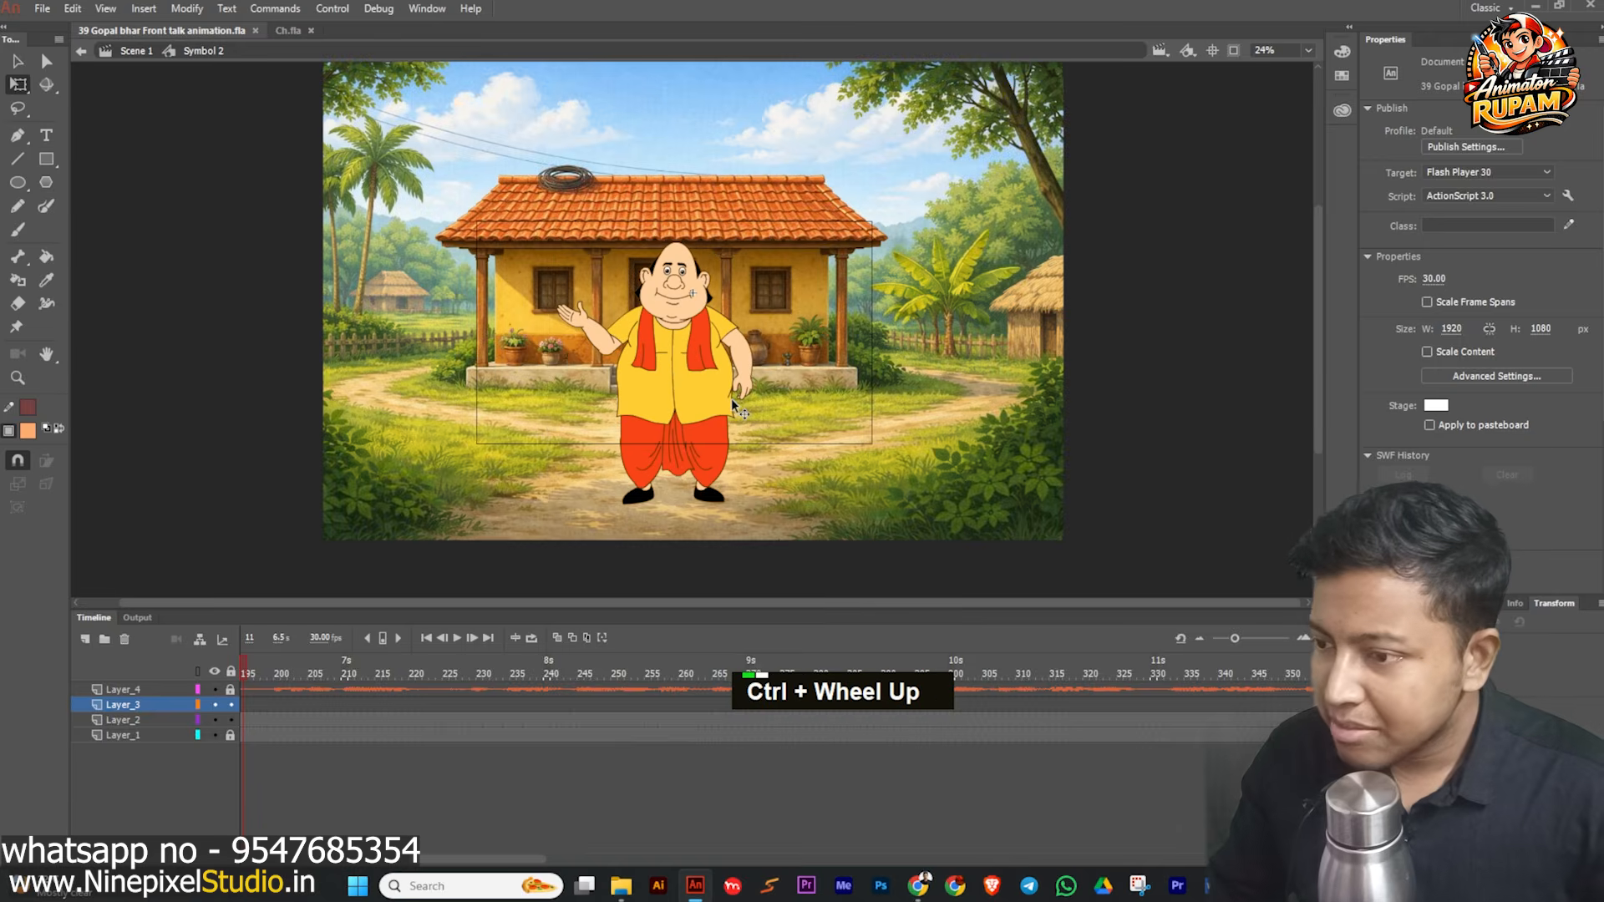
pyautogui.click(730, 398)
pyautogui.keyDown('ctrl'); pyautogui.scroll(-1, 838, 386); pyautogui.keyUp('ctrl')
pyautogui.middleClick(839, 386)
pyautogui.doubleClick(1253, 431)
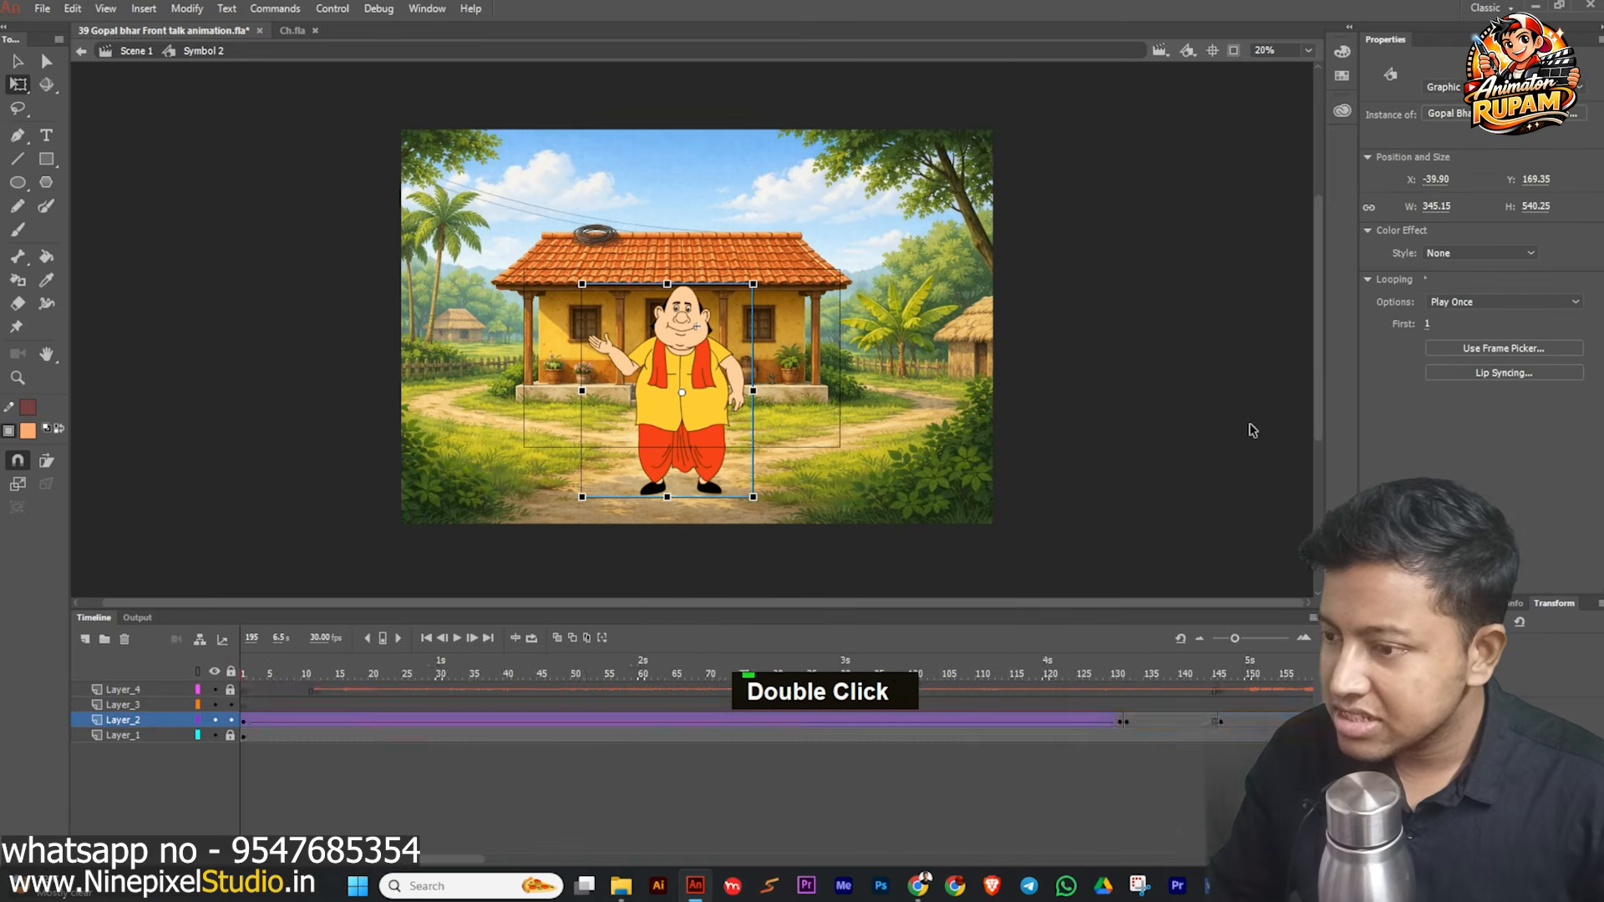
pyautogui.middleClick(1056, 451)
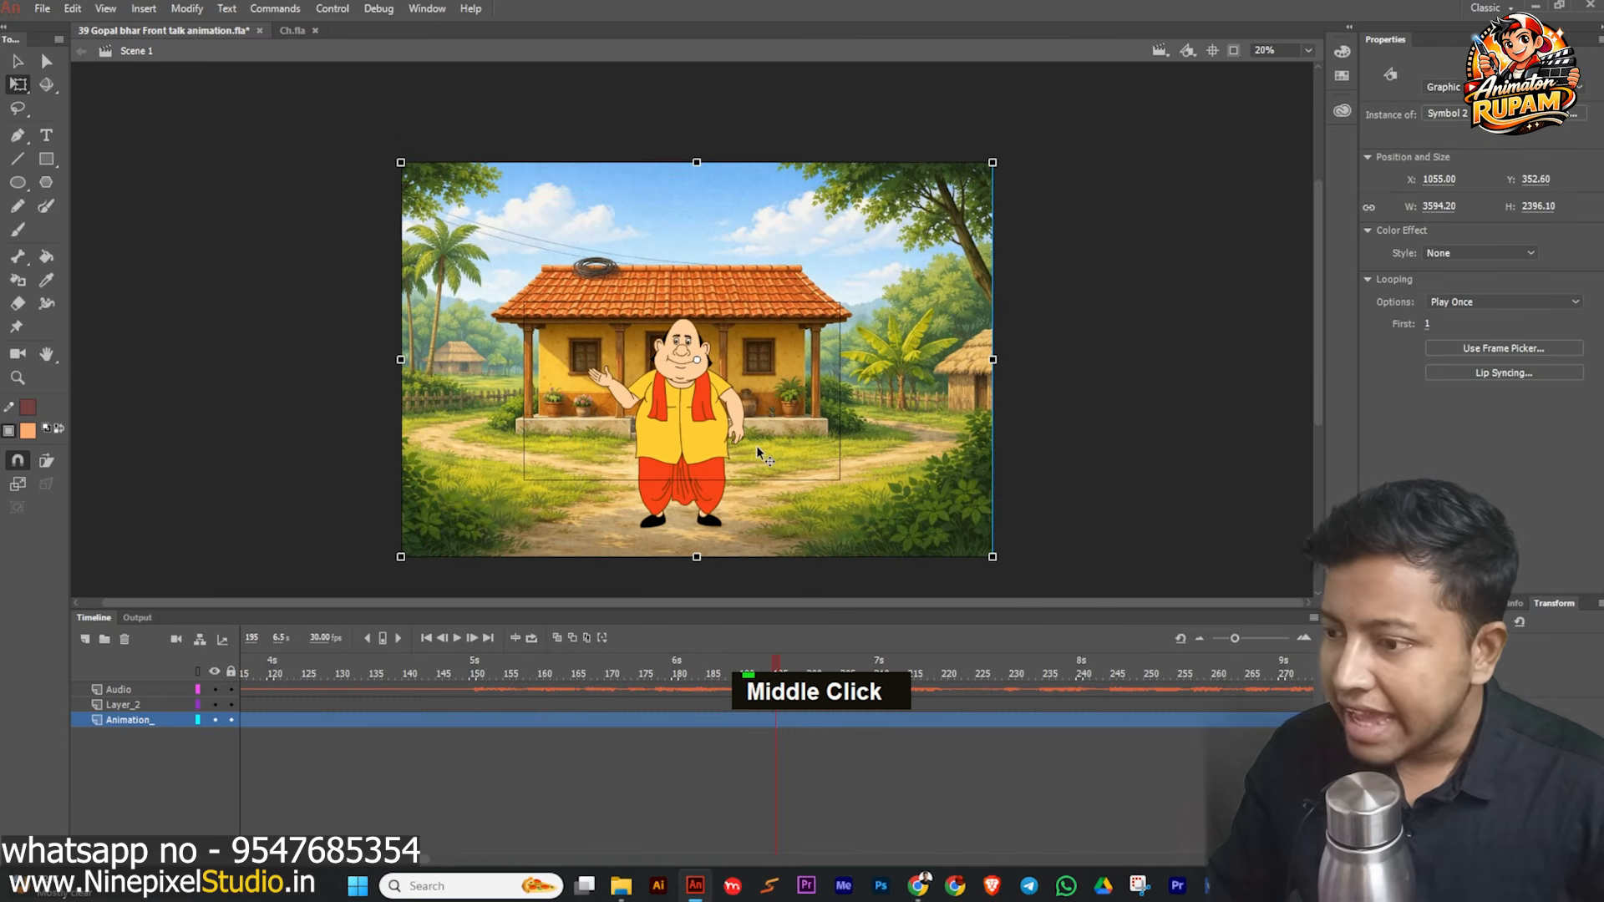
pyautogui.doubleClick(755, 444)
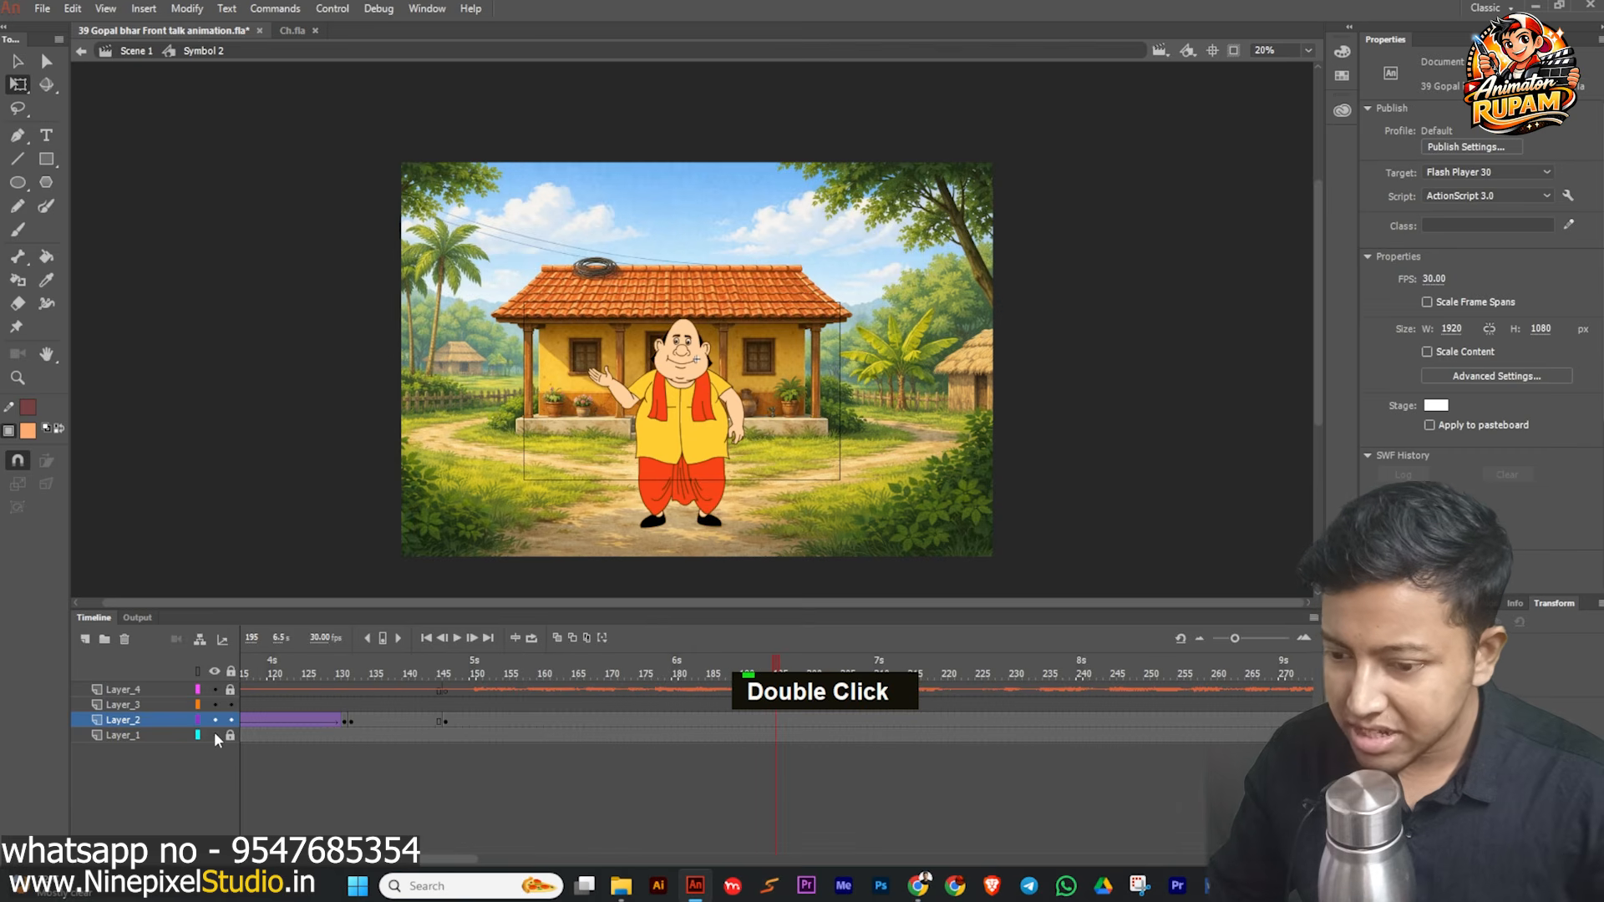
# - Check the contents of Layer_1 and Layer_2 by toggling their visibility, and make Layer_3 the active layer
pyautogui.click(214, 731)
pyautogui.click(214, 732)
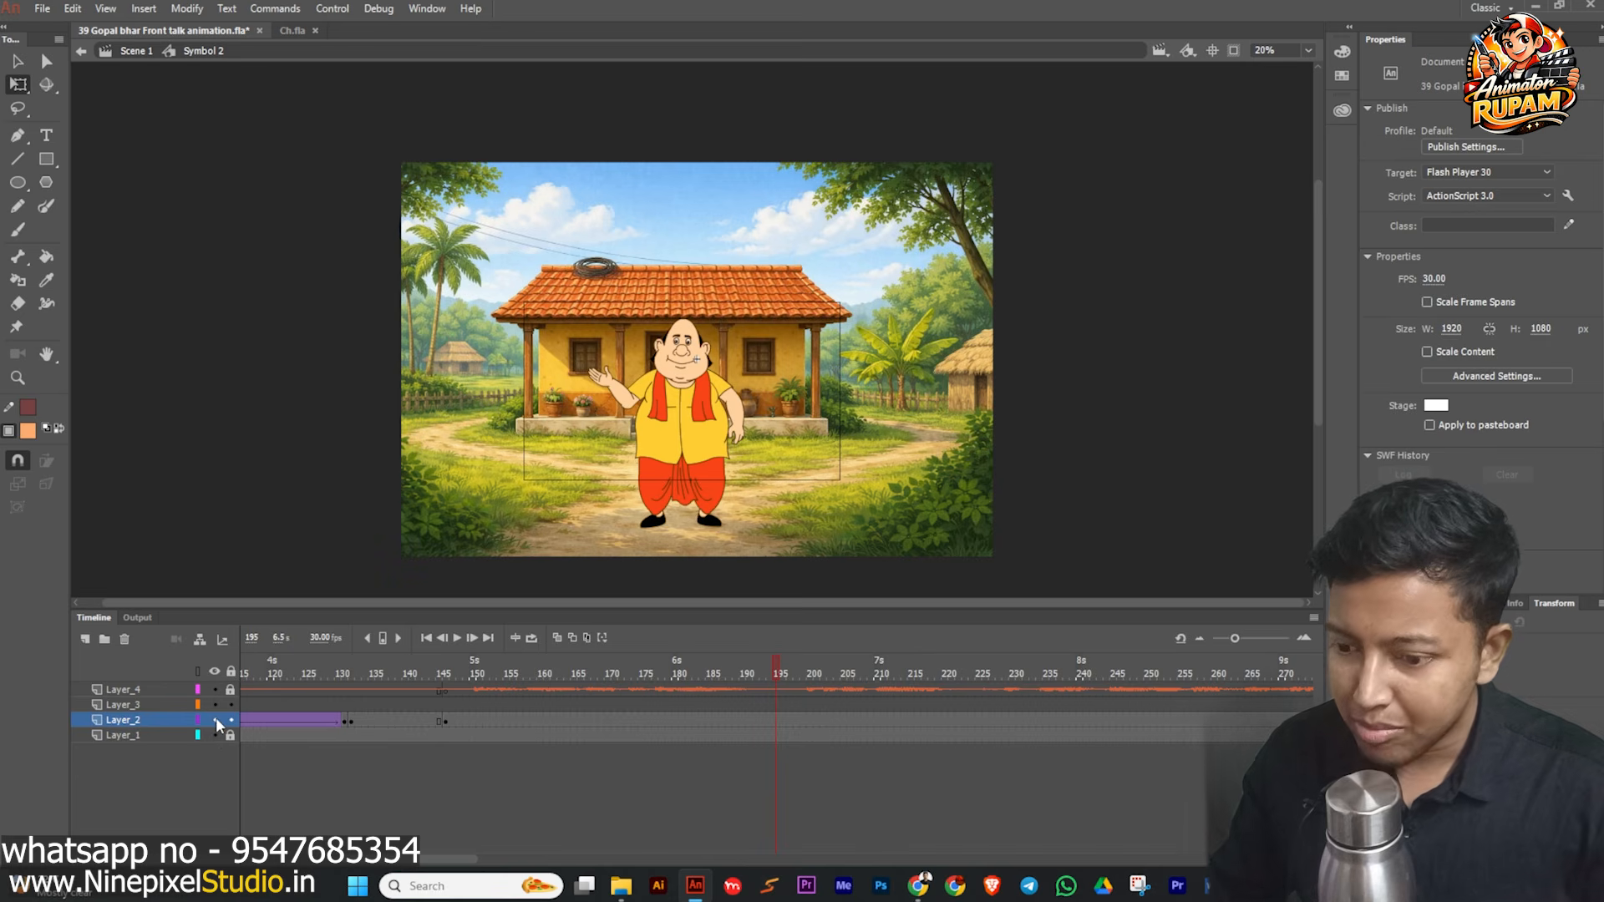
pyautogui.click(216, 719)
pyautogui.click(216, 718)
pyautogui.click(178, 707)
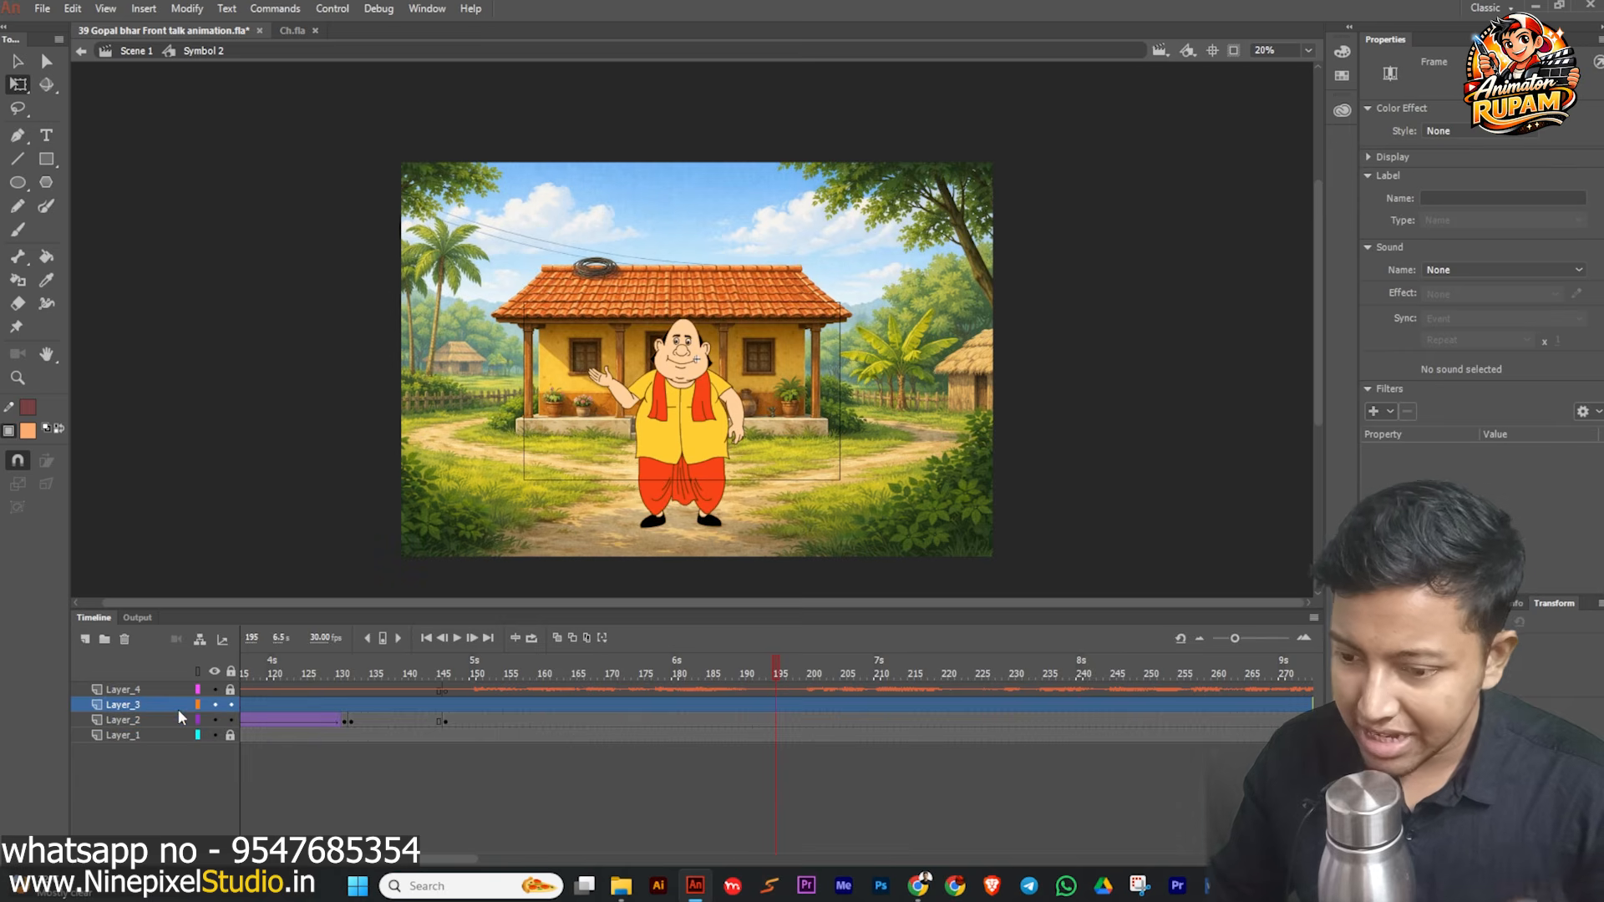
# - In Ch.fla, duplicate the coloured front-view moustached character about 414 px to the right of the original
pyautogui.click(274, 8)
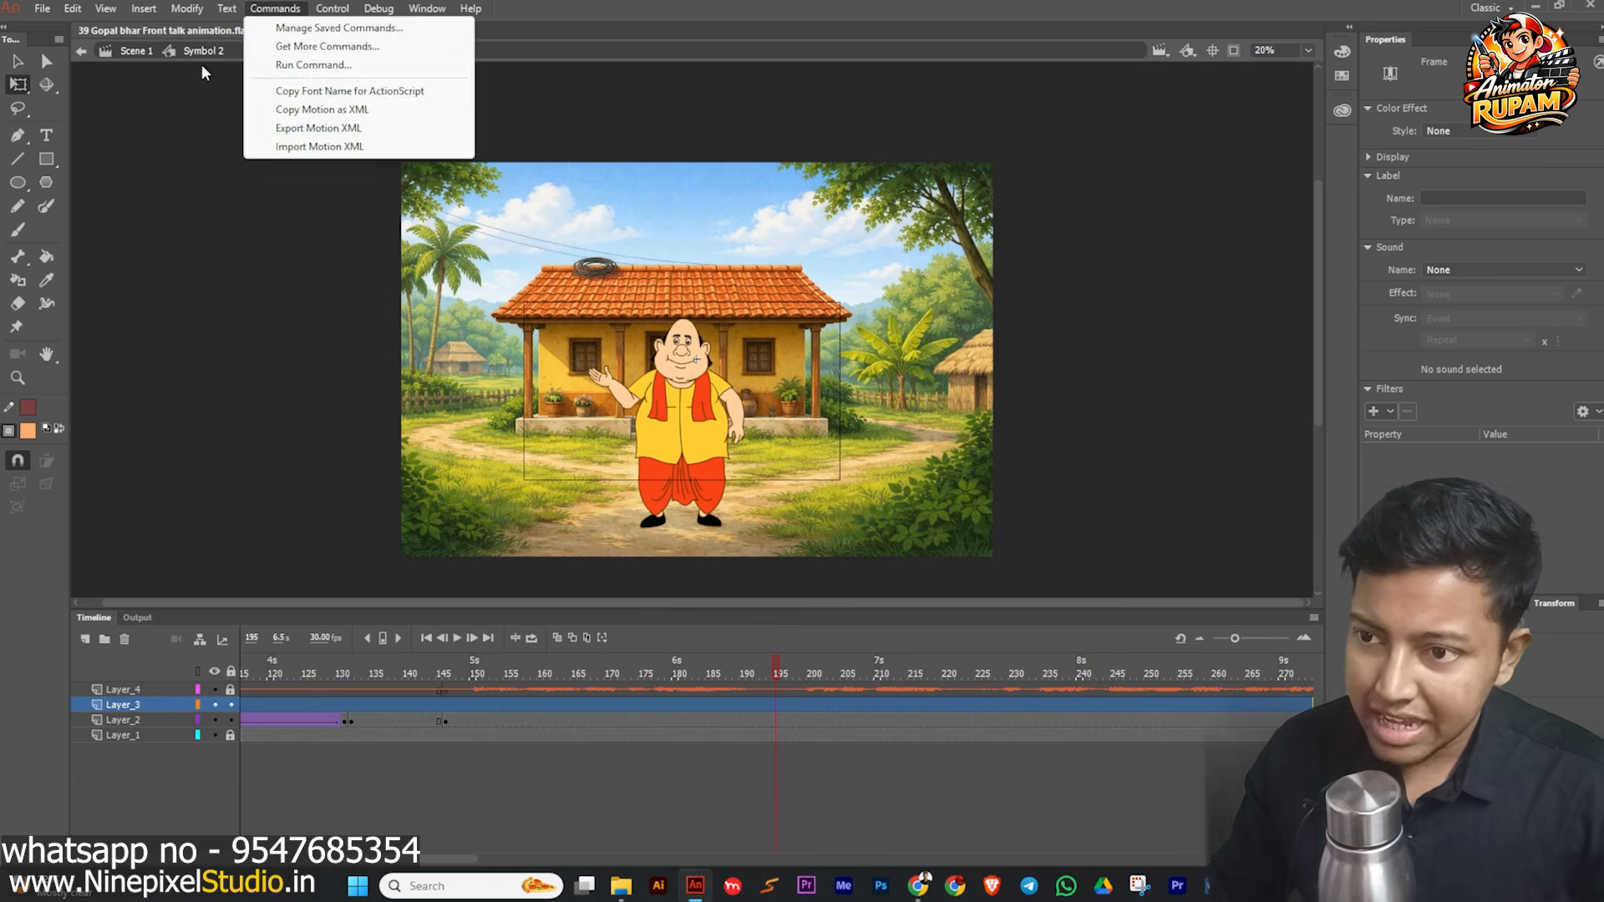
pyautogui.click(290, 30)
pyautogui.click(503, 340)
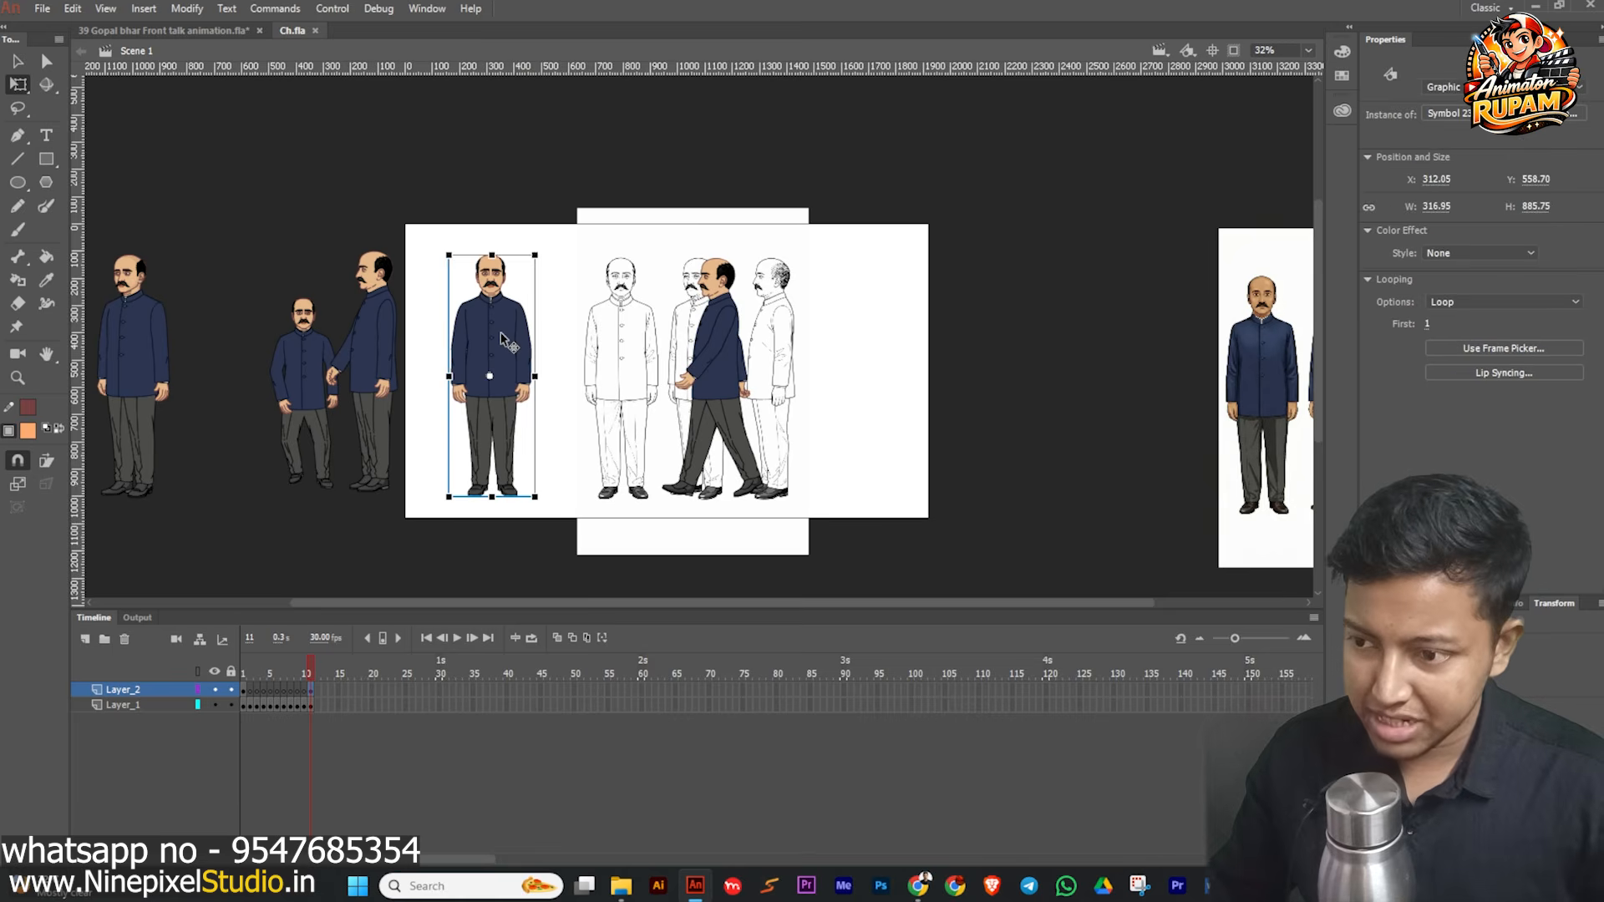
pyautogui.moveTo(503, 340); pyautogui.dragTo(619, 334)
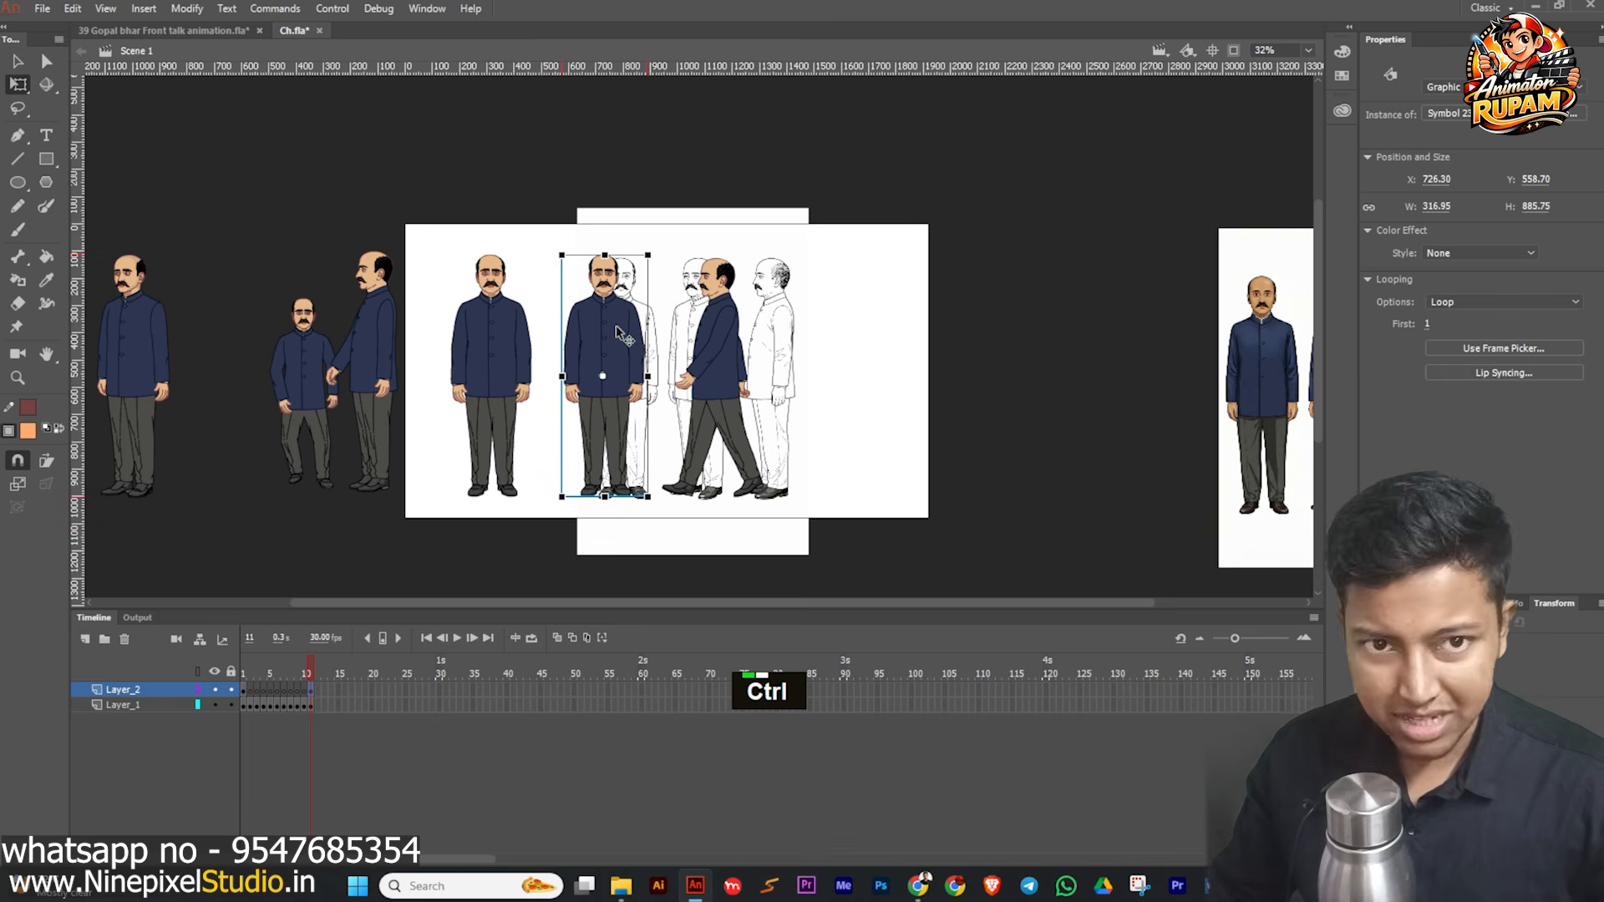
# - Apply a Brightness colour effect of -100% to the duplicated front-view character, making it a black silhouette
pyautogui.scroll(1, 627, 358)
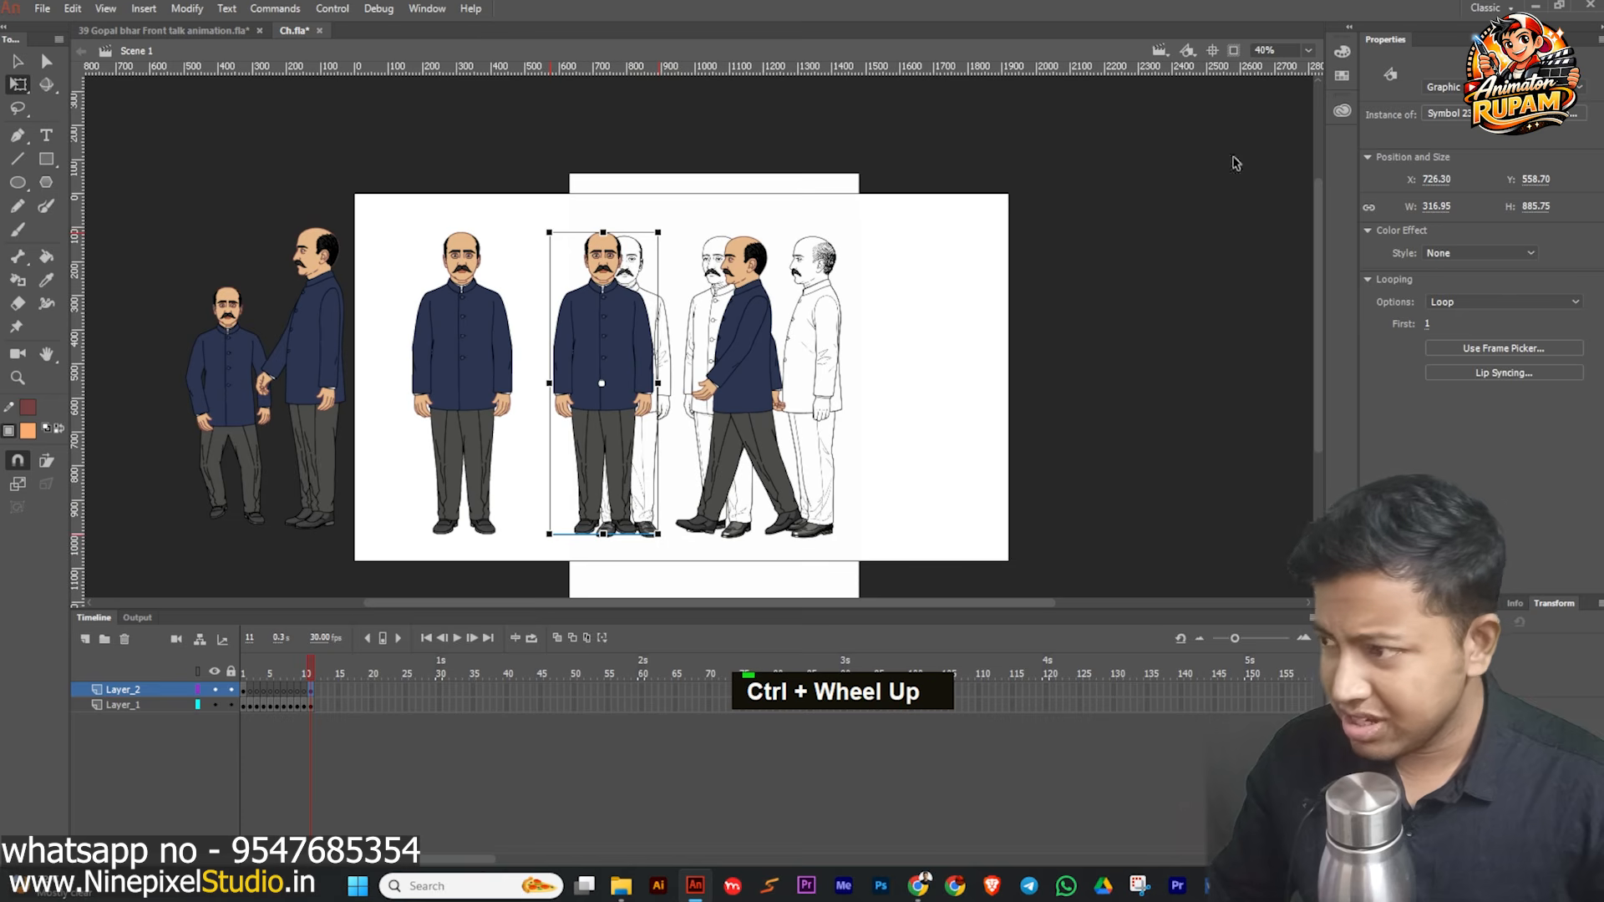
pyautogui.click(1453, 251)
pyautogui.click(1472, 287)
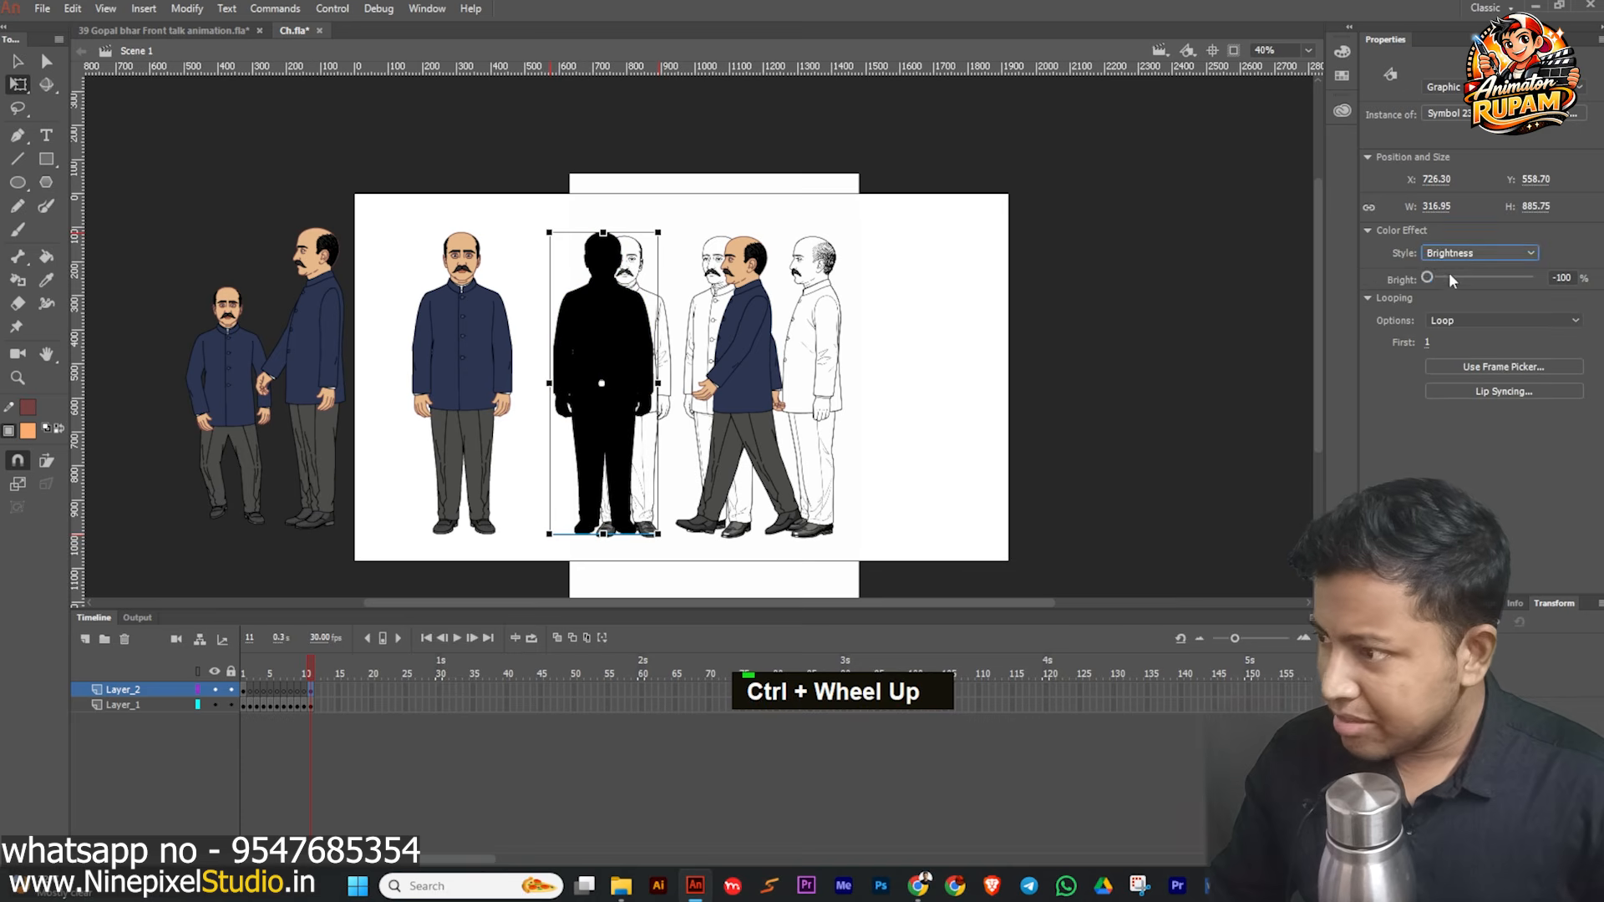
pyautogui.moveTo(1427, 276); pyautogui.dragTo(1427, 276)
pyautogui.scroll(4, 610, 288)
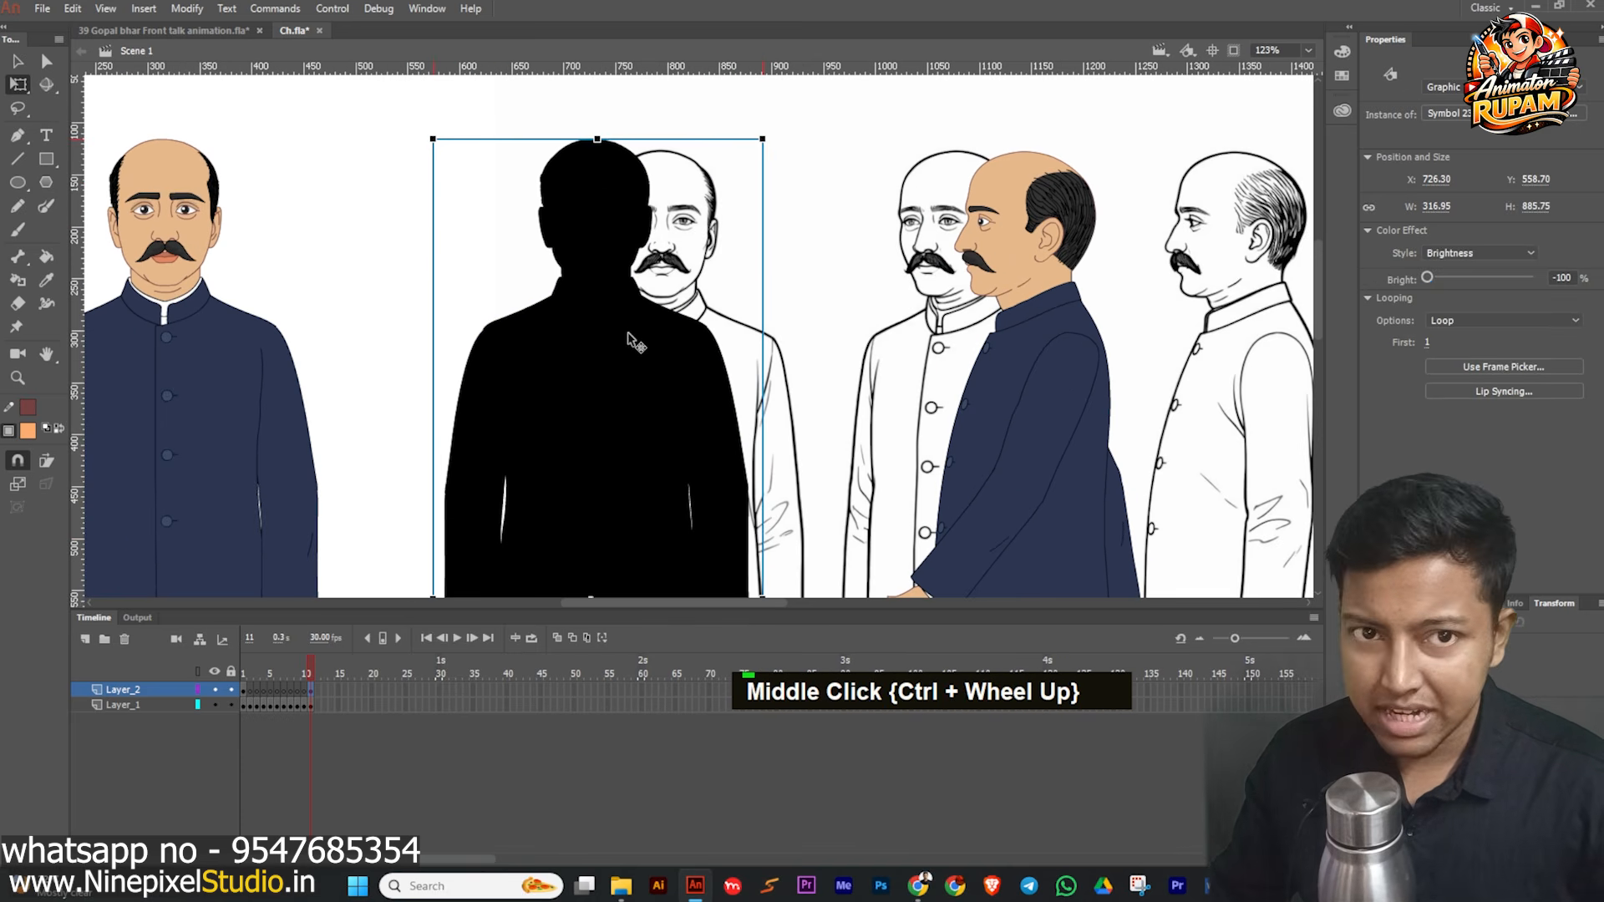
# - Copy the silhouette into Layer_3 at frame 195 of the Gopal Bhar front talk animation, without replacing existing library items
pyautogui.press('ctrl')
pyautogui.press('ctrl')
pyautogui.scroll(-3, 561, 335)
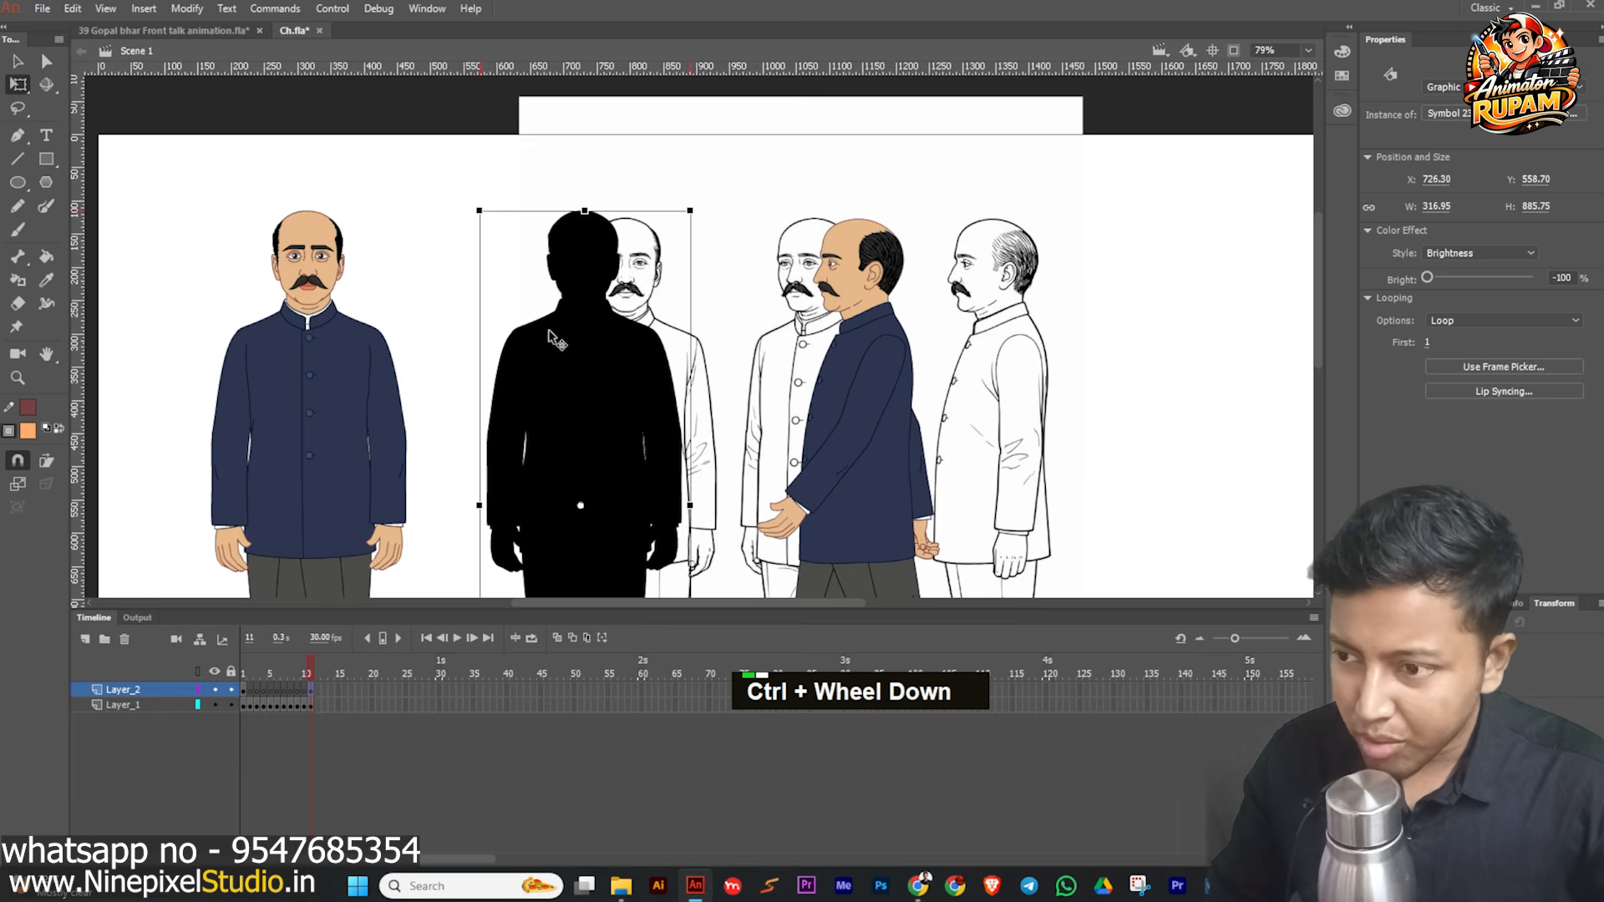
pyautogui.hotkey('ctrl', 'Tab')
pyautogui.scroll(-1, 589, 318)
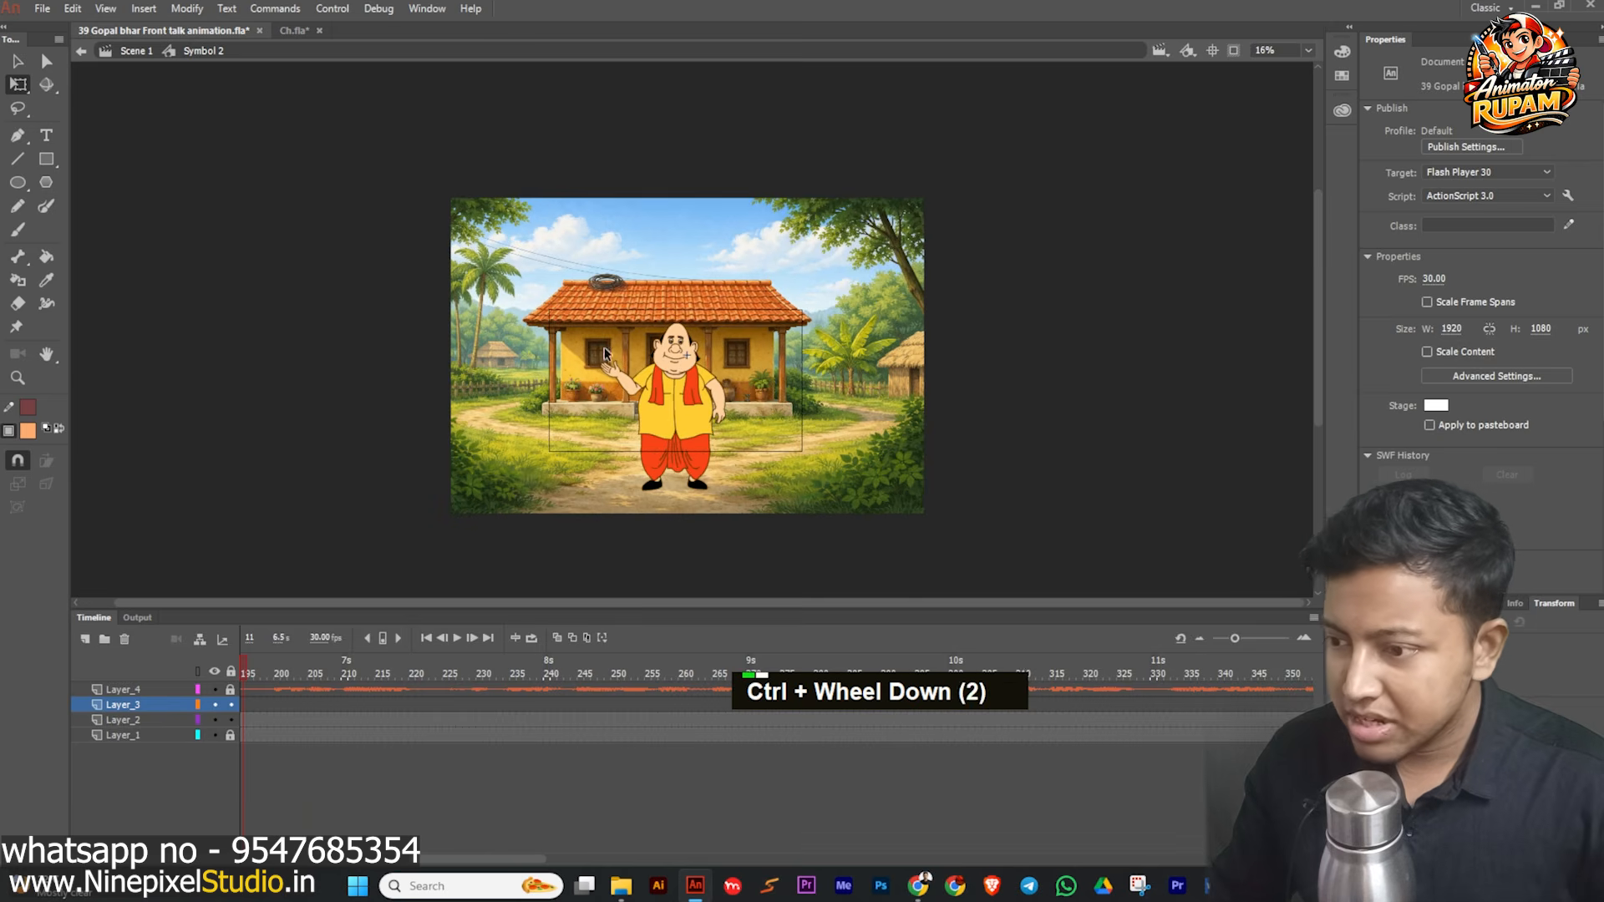
pyautogui.scroll(1, 449, 587)
pyautogui.click(246, 710)
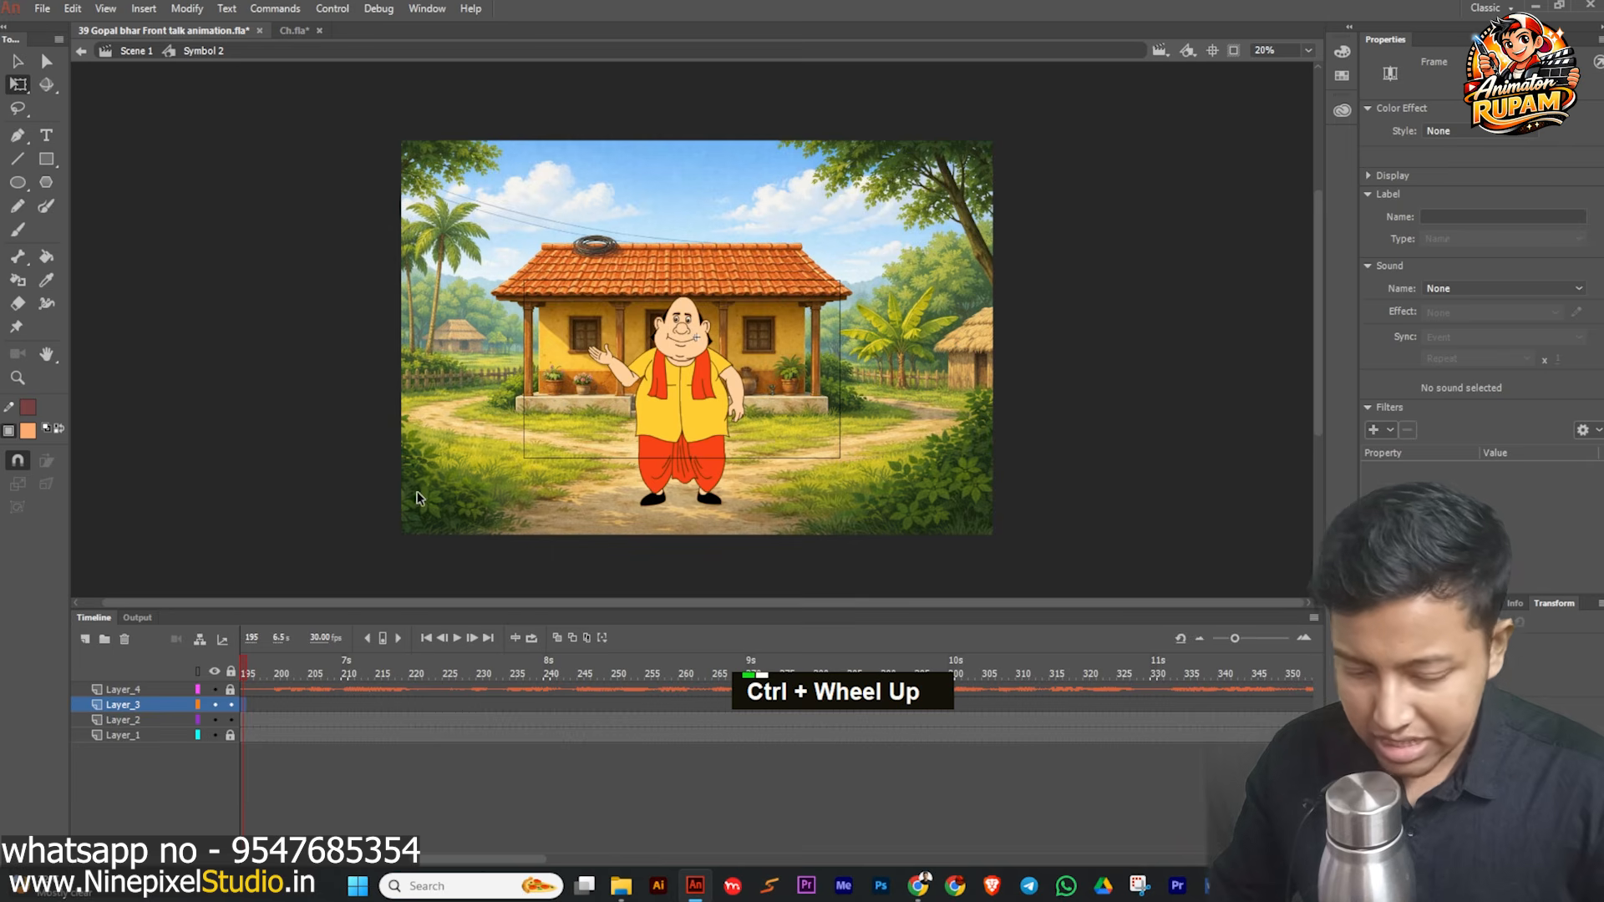
pyautogui.press('ctrl')
pyautogui.hotkey('ctrl', 'v')
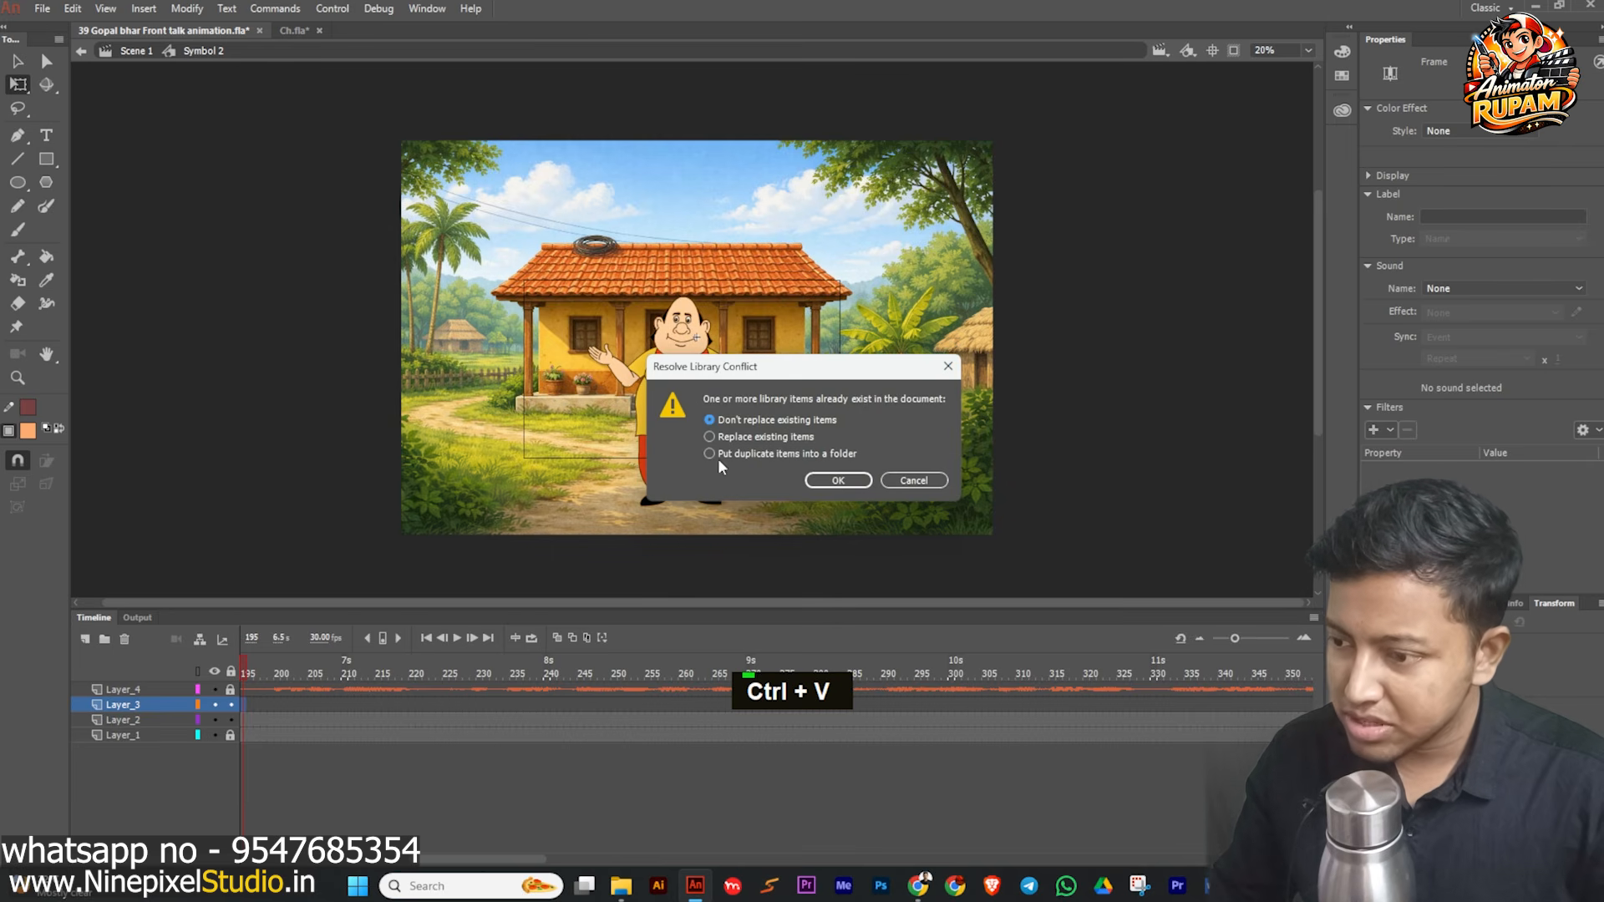
pyautogui.click(838, 481)
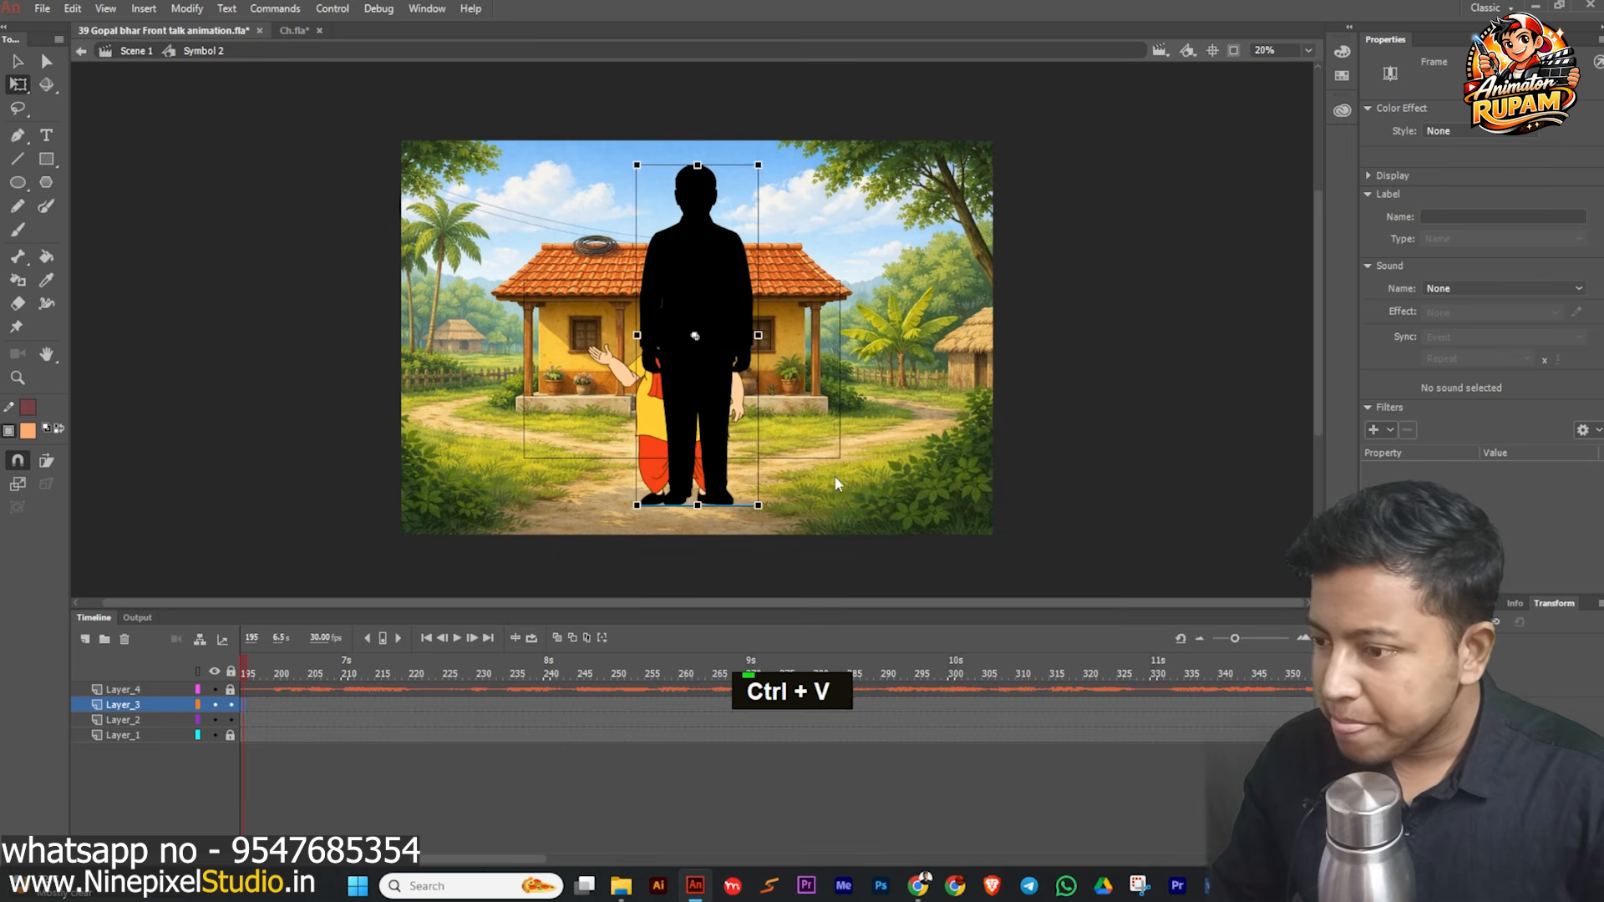
# - Move the silhouette in front of Gopal Bhar's right-hand side, at about X 85.8, Y 317.4
pyautogui.moveTo(720, 286); pyautogui.dragTo(757, 394)
pyautogui.scroll(3, 731, 397)
pyautogui.scroll(-1, 723, 338)
pyautogui.scroll(-2, 722, 338)
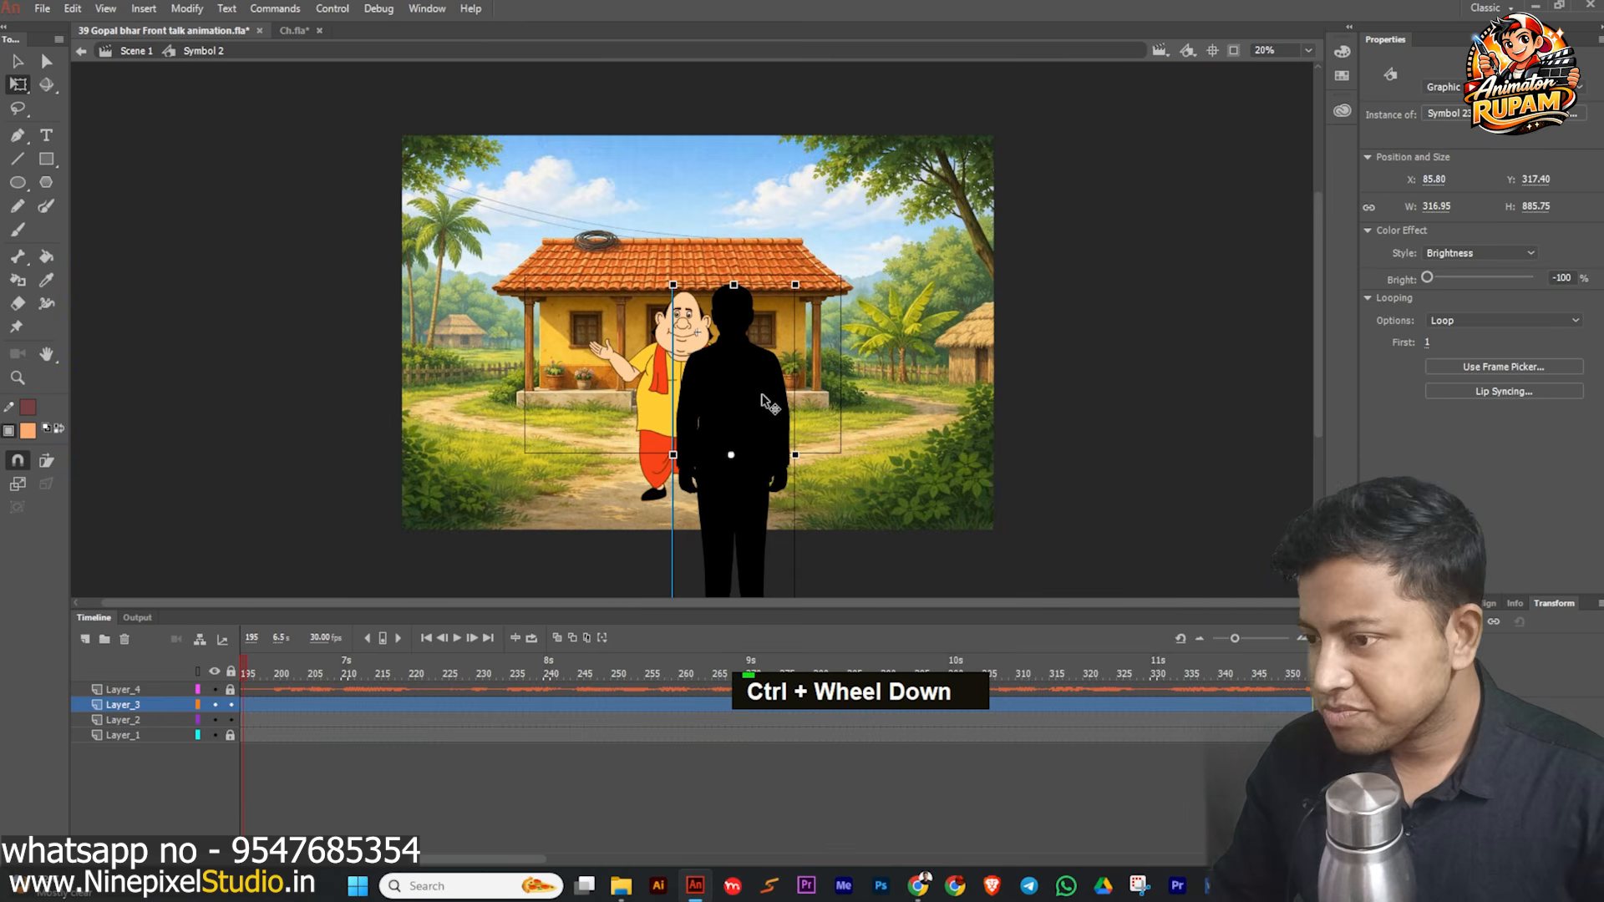
pyautogui.scroll(1, 713, 326)
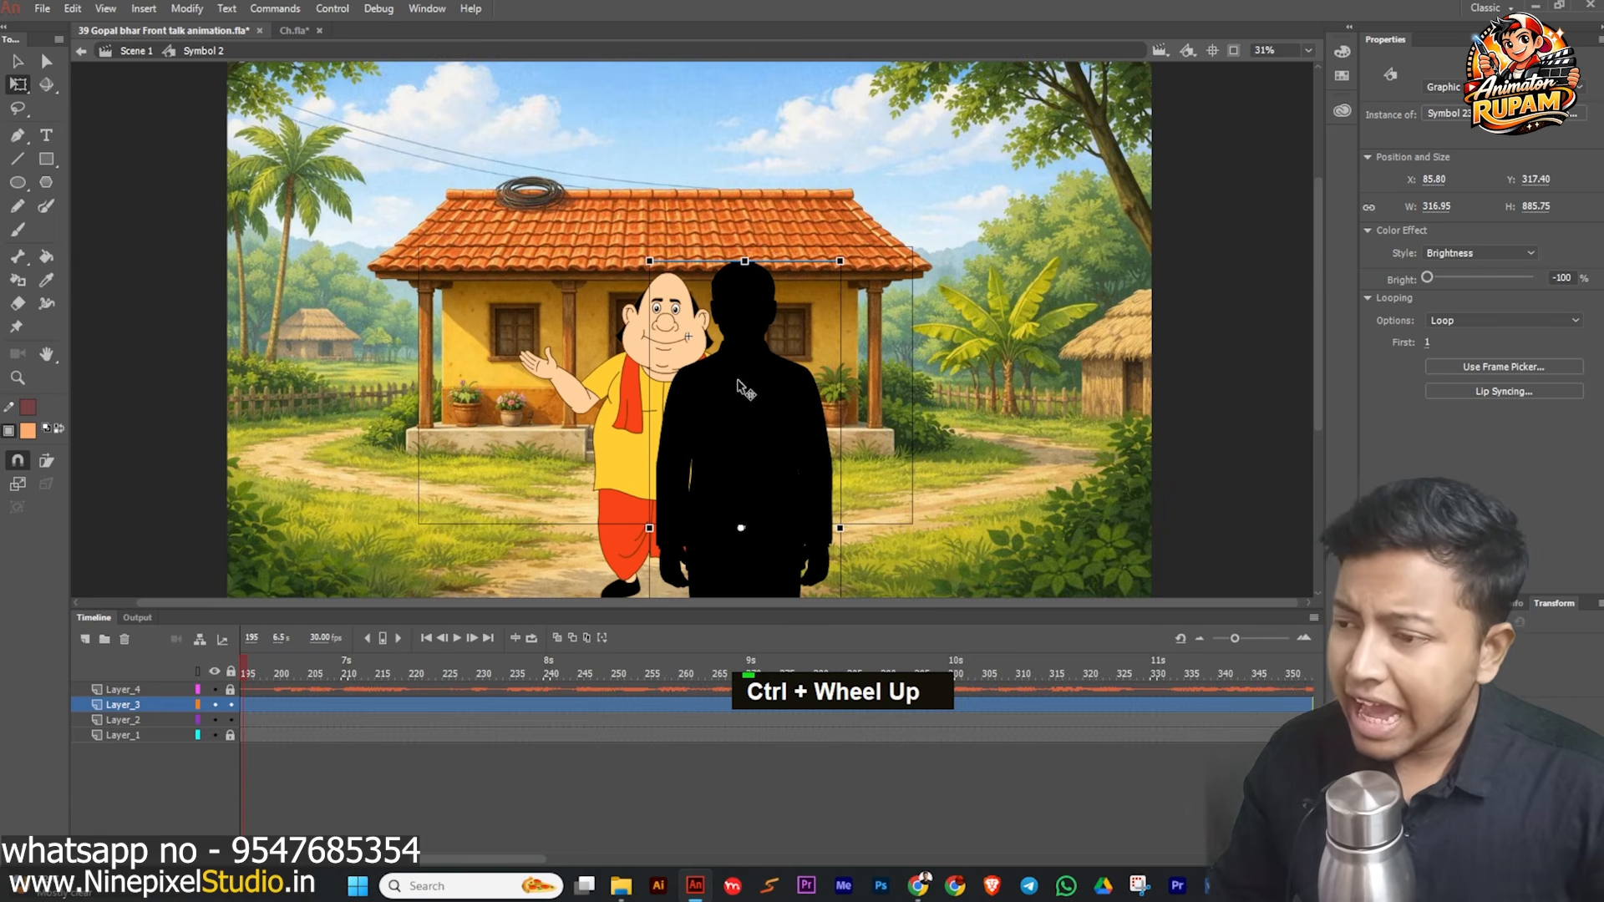
# - Enlarge the silhouette proportionally to about 359 × 1003 px and place it at about X 109.6, Y 369.2
pyautogui.press('shift')
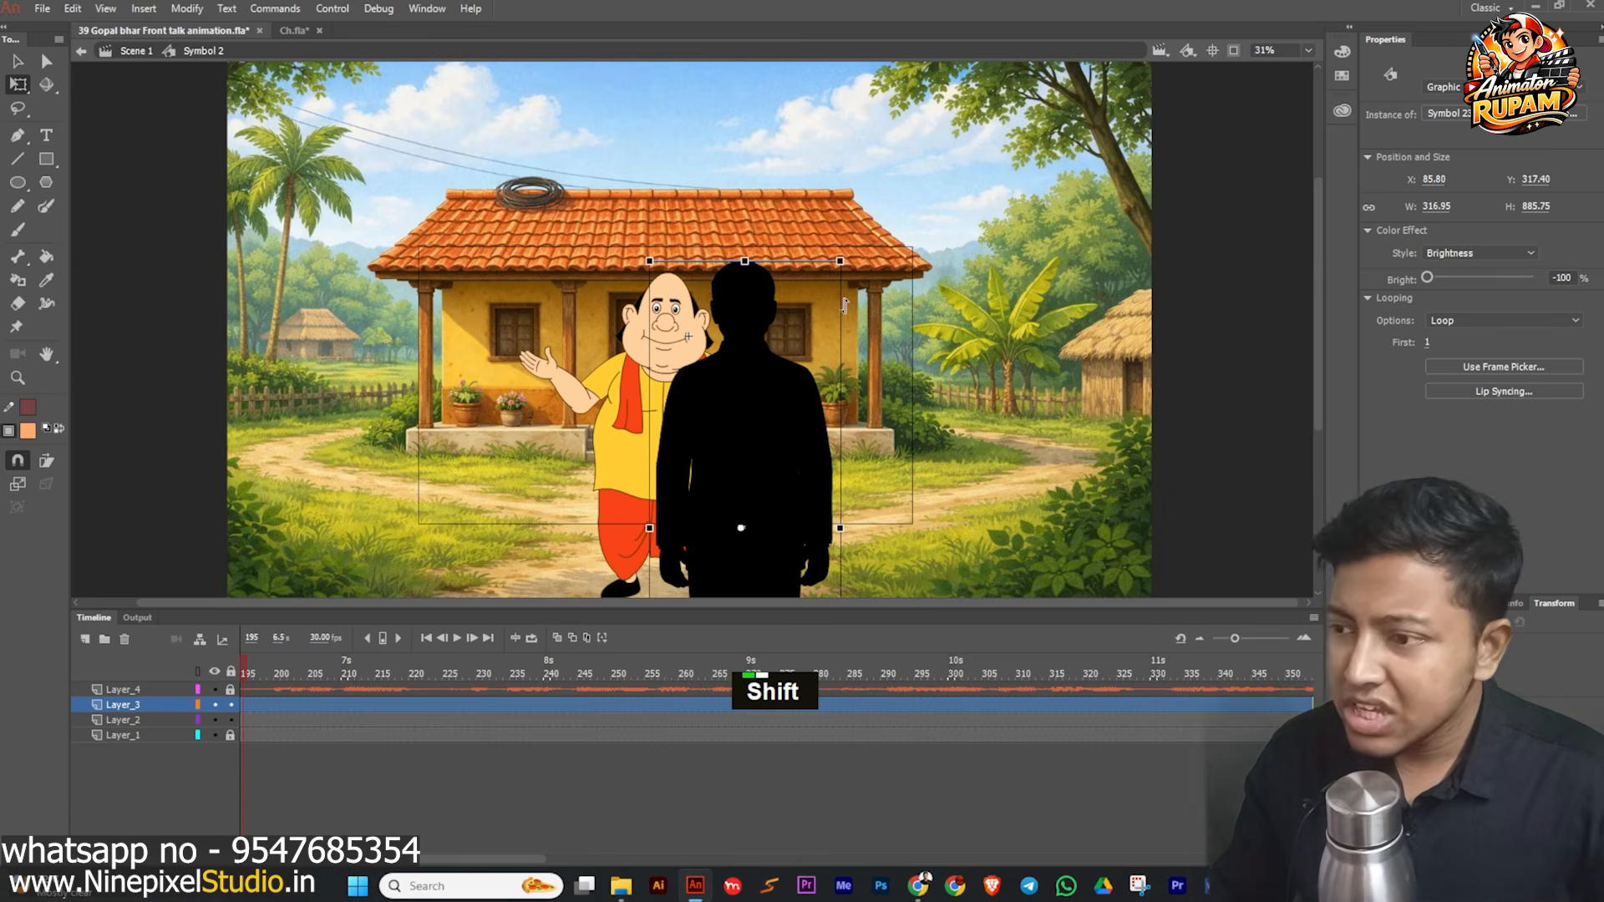
pyautogui.moveTo(839, 264); pyautogui.dragTo(853, 226)
pyautogui.moveTo(747, 400); pyautogui.dragTo(754, 440)
pyautogui.press('ctrl')
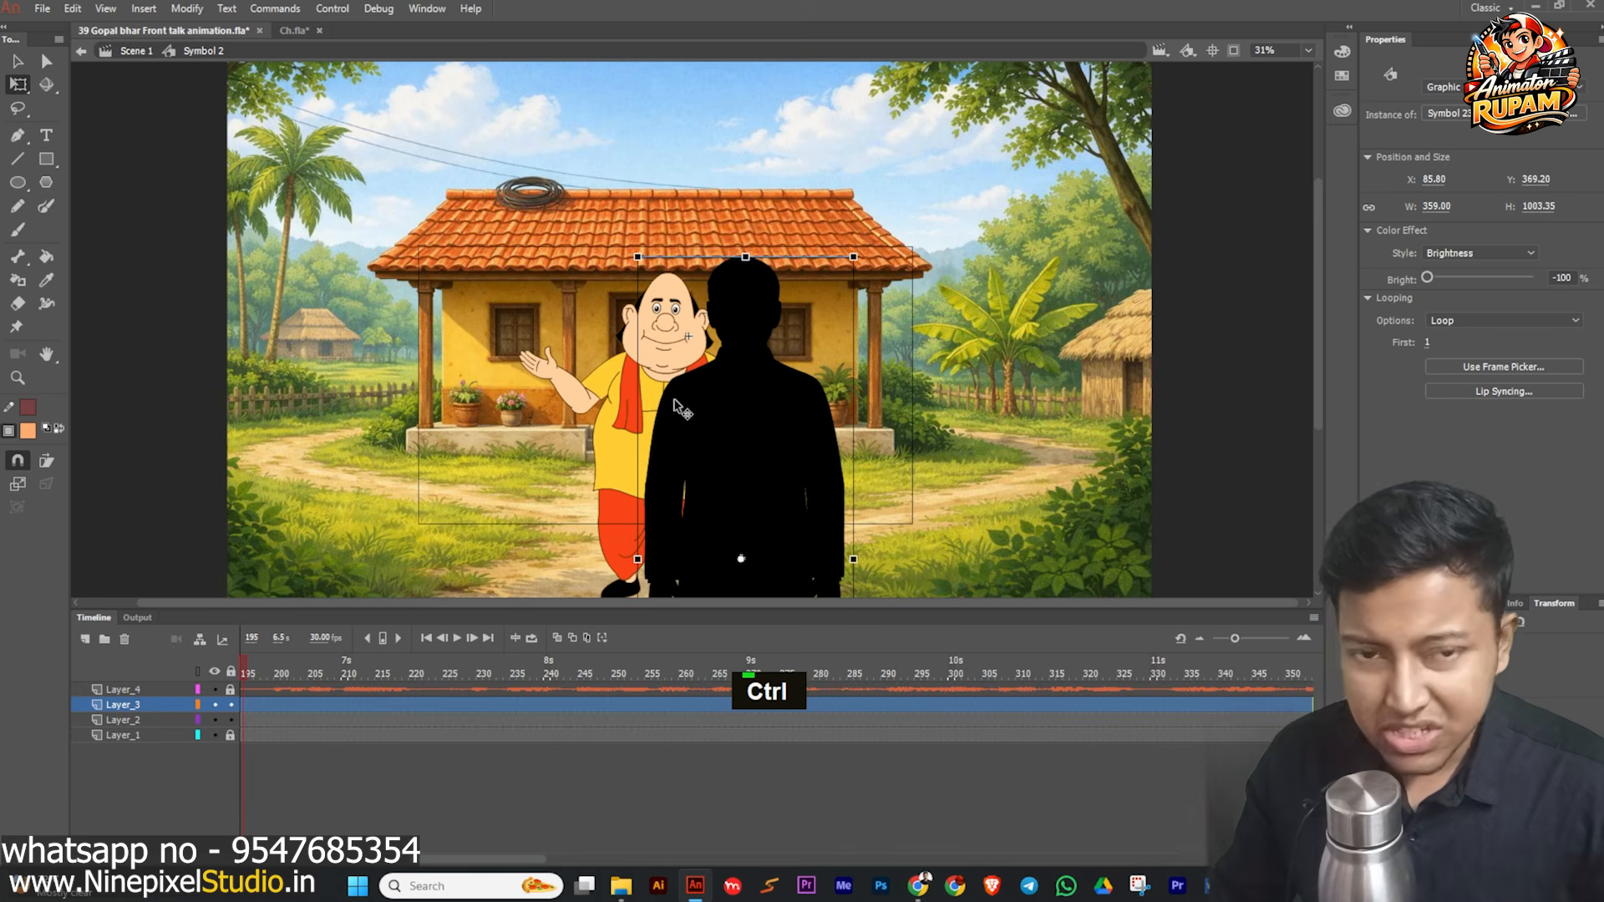
pyautogui.moveTo(751, 463); pyautogui.dragTo(765, 464)
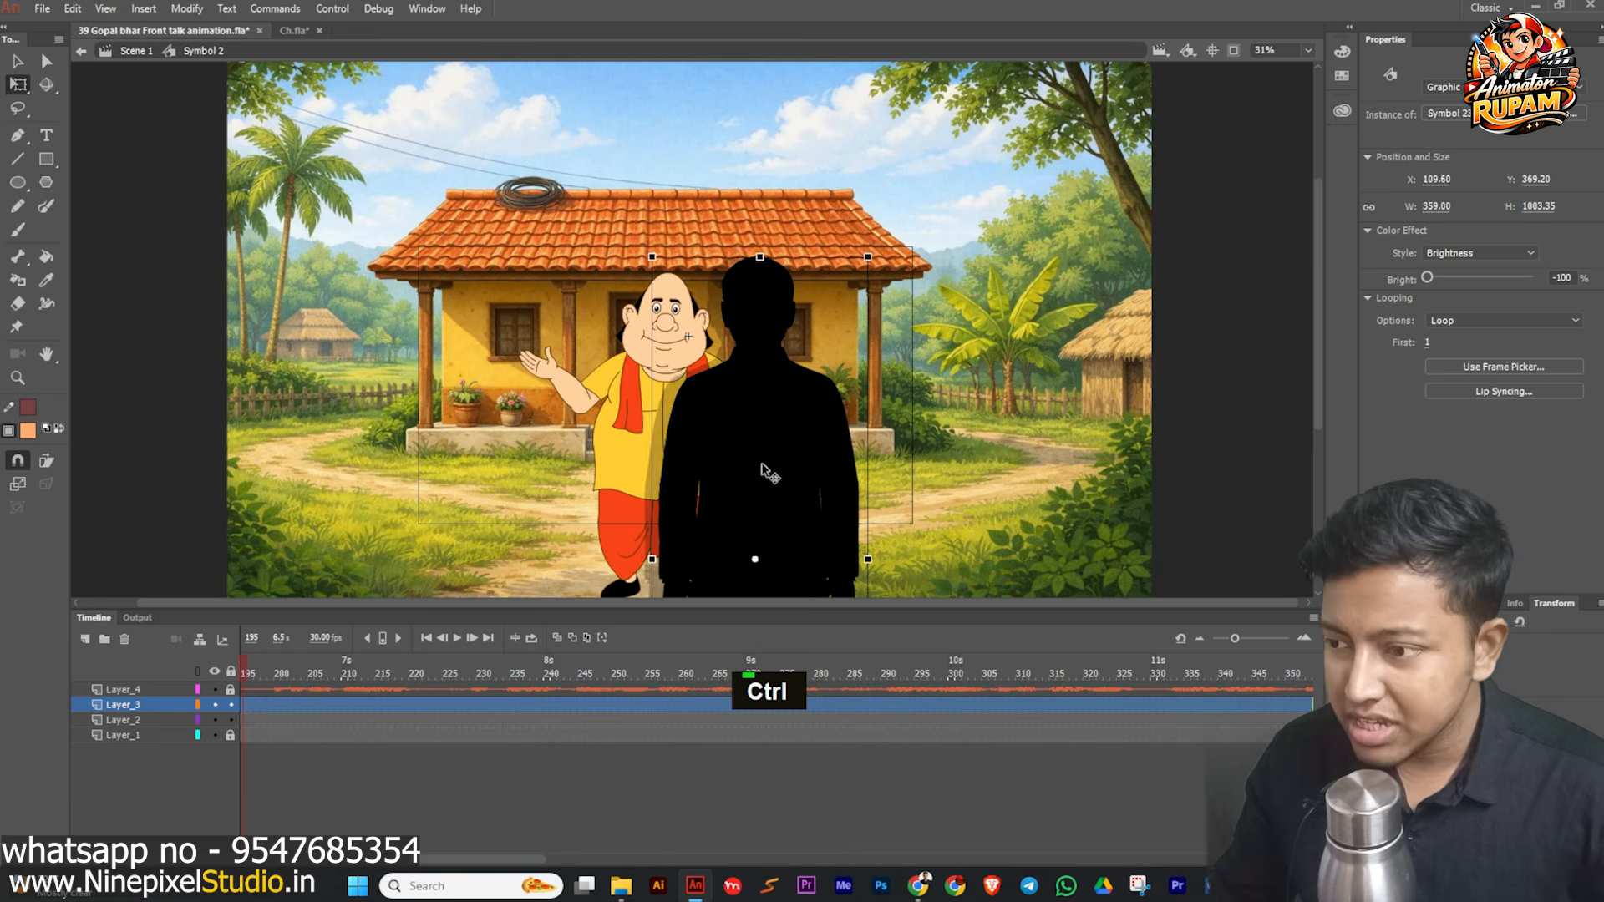
pyautogui.scroll(-2, 791, 410)
pyautogui.middleClick(784, 404)
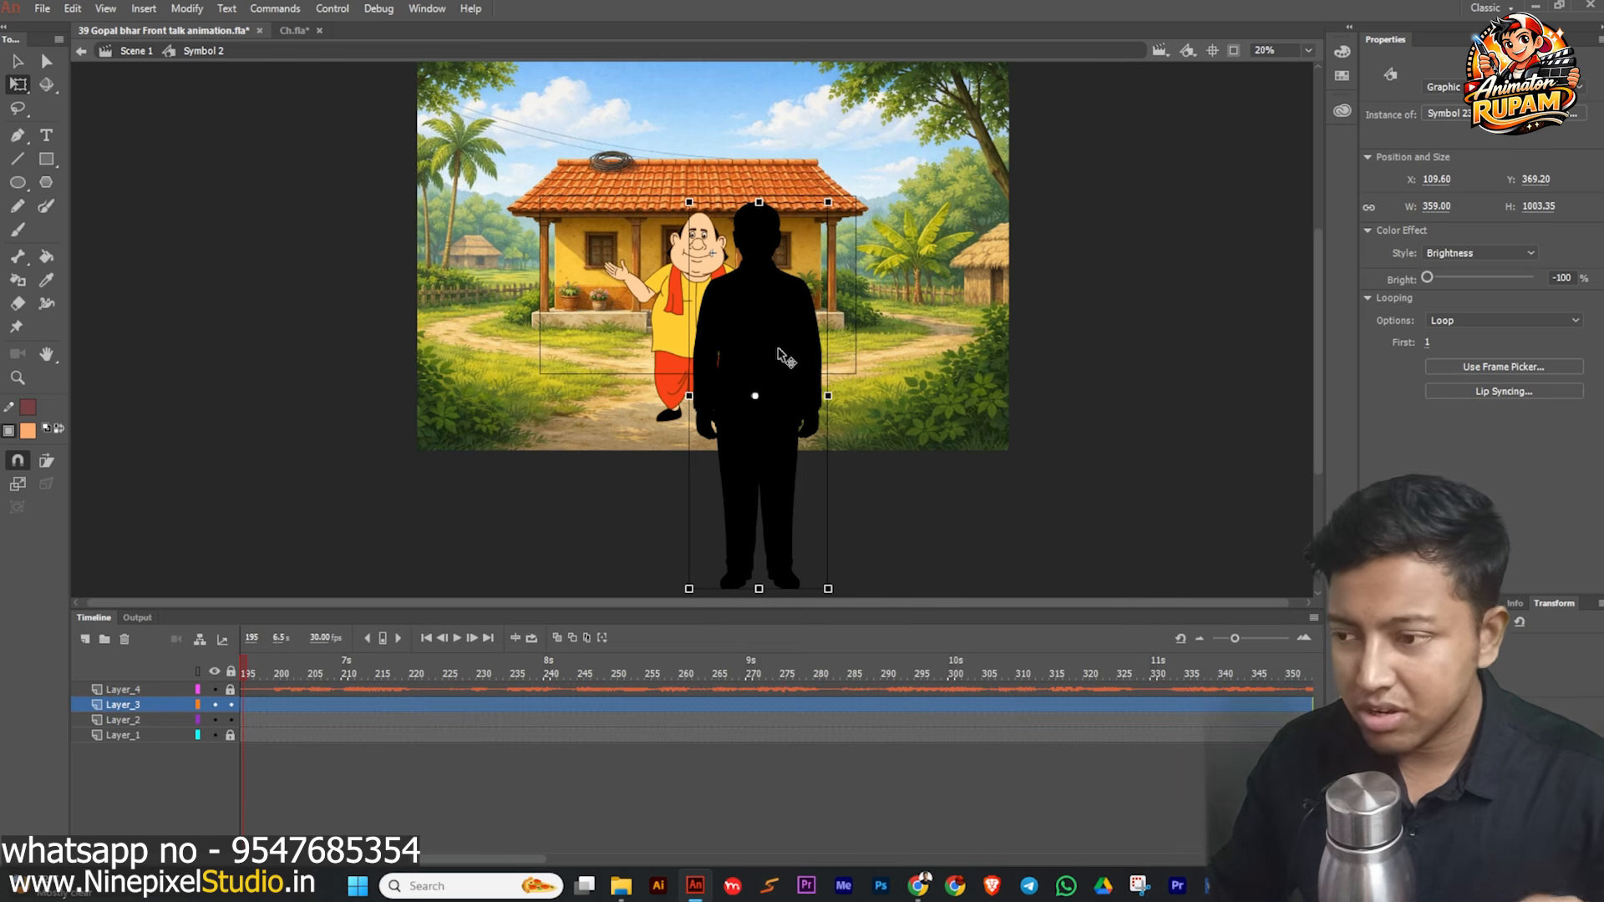
# - Try raising the silhouette to about Y 272.9
pyautogui.moveTo(770, 345); pyautogui.dragTo(766, 303)
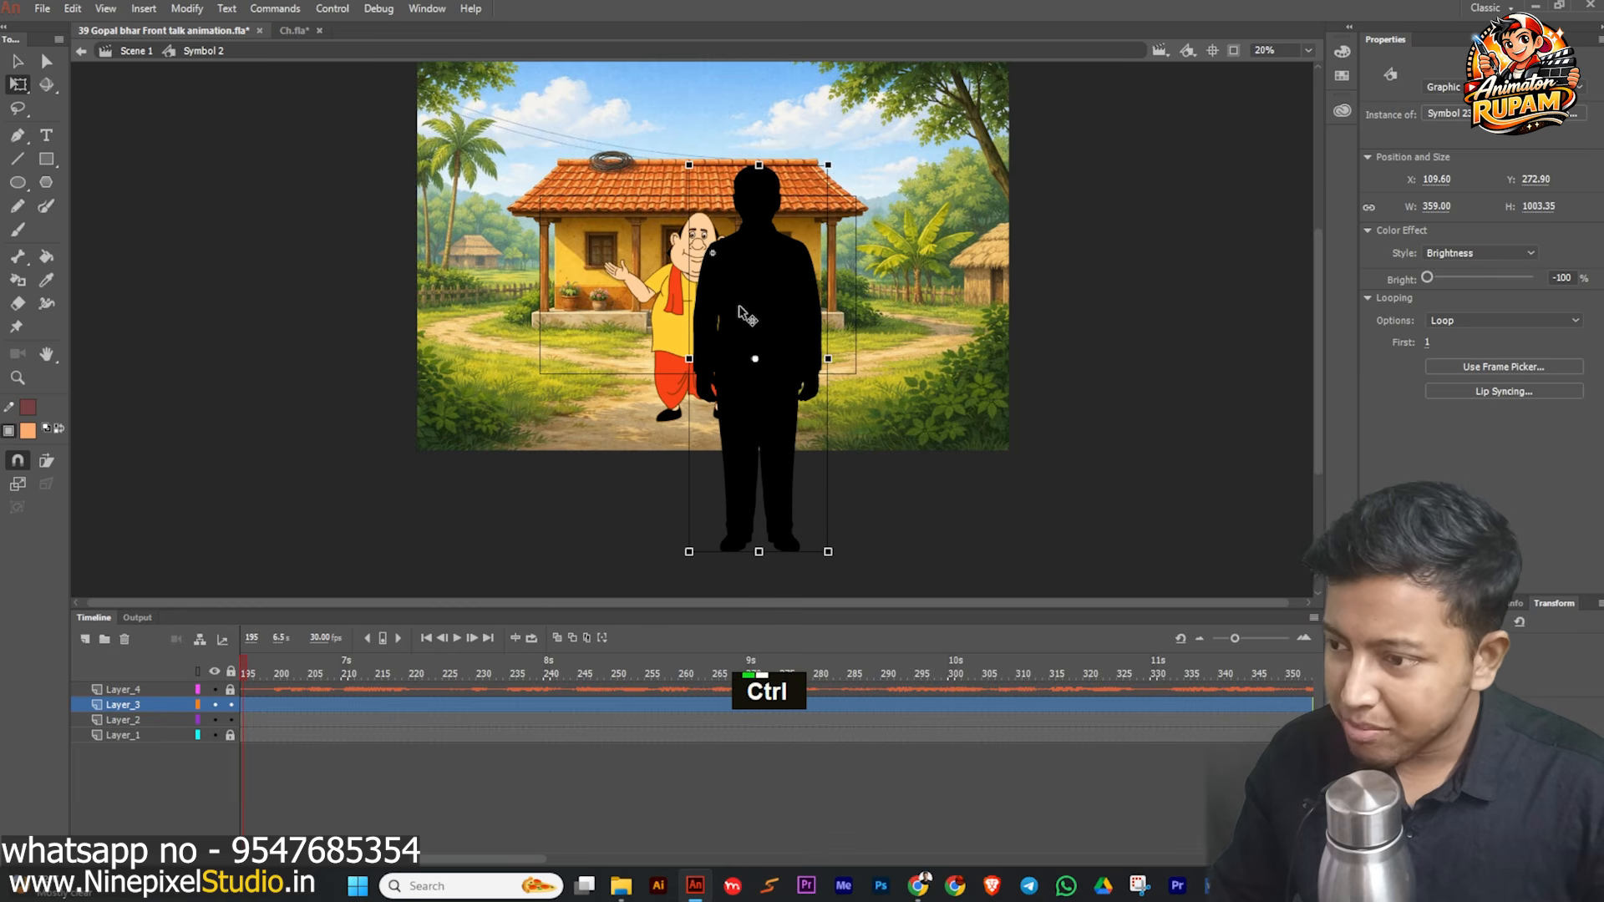
pyautogui.hotkey('ctrl', 'z')
pyautogui.scroll(-1, 825, 320)
pyautogui.scroll(2, 825, 318)
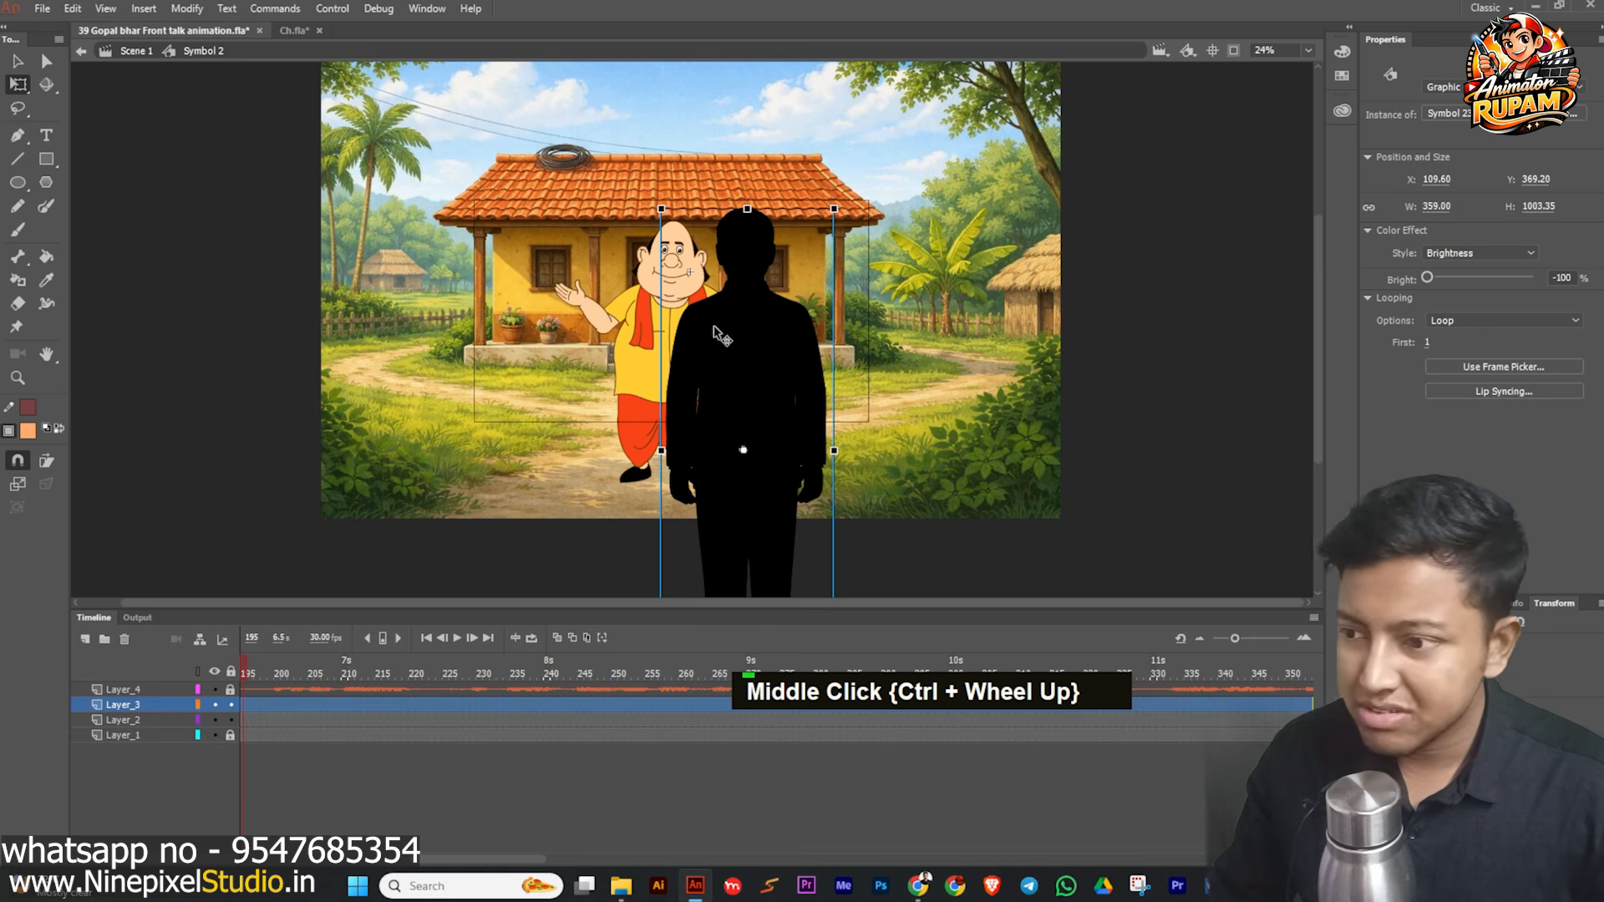
pyautogui.scroll(-2, 714, 330)
# - Return to Scene 1, clip the content outside the stage, and play the scene through the frames around 195
pyautogui.doubleClick(1053, 383)
pyautogui.scroll(1, 673, 286)
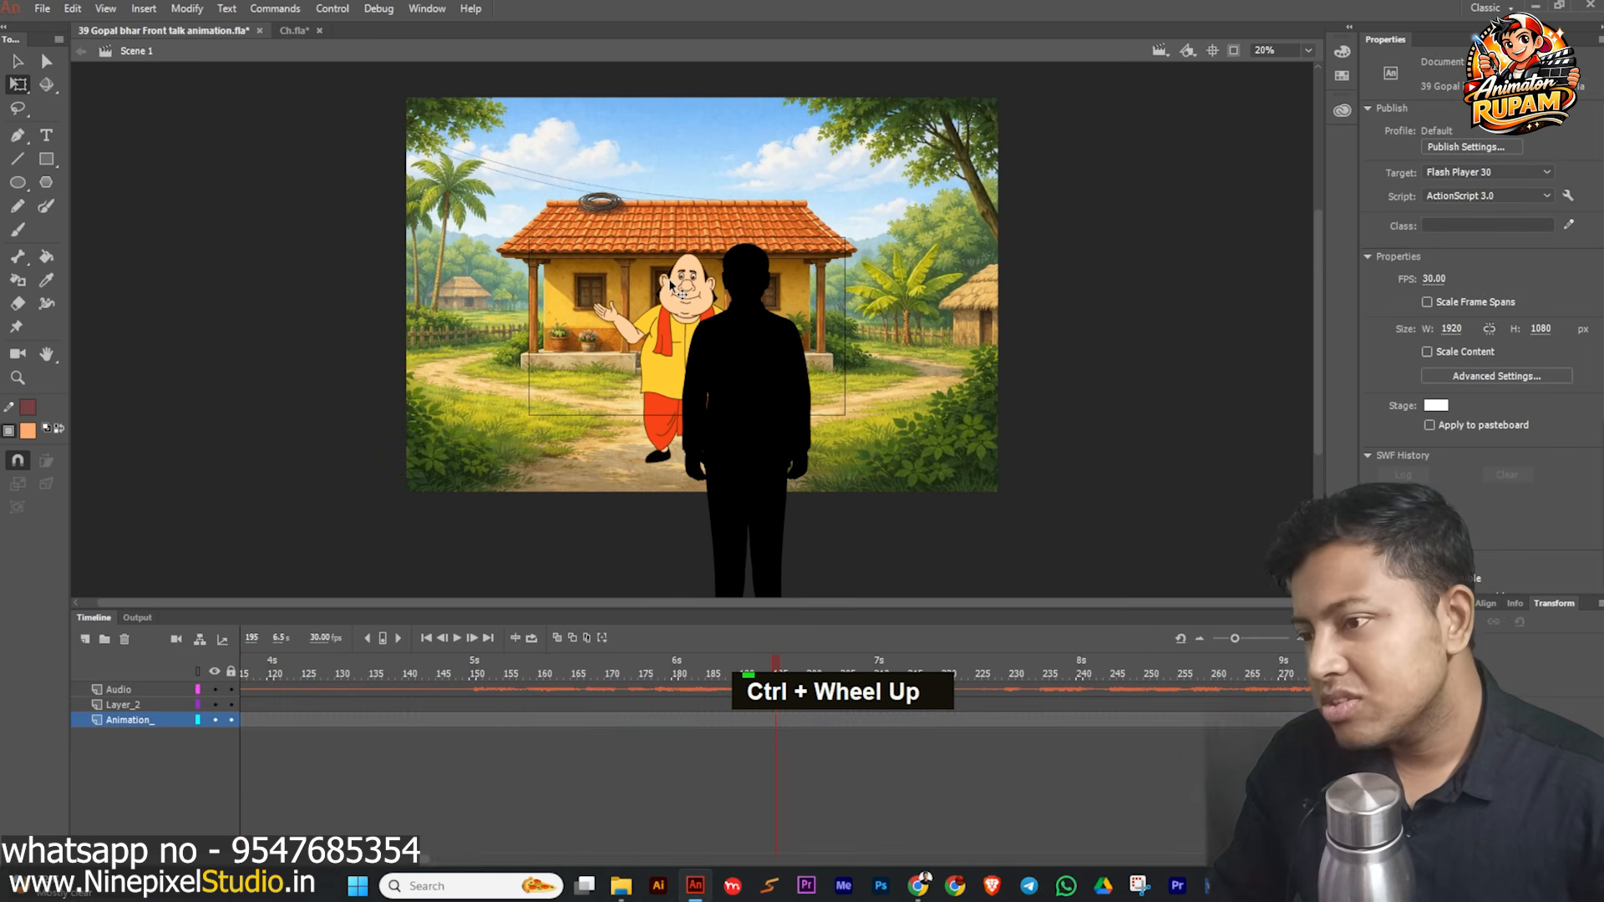
pyautogui.click(1233, 50)
pyautogui.scroll(1, 692, 376)
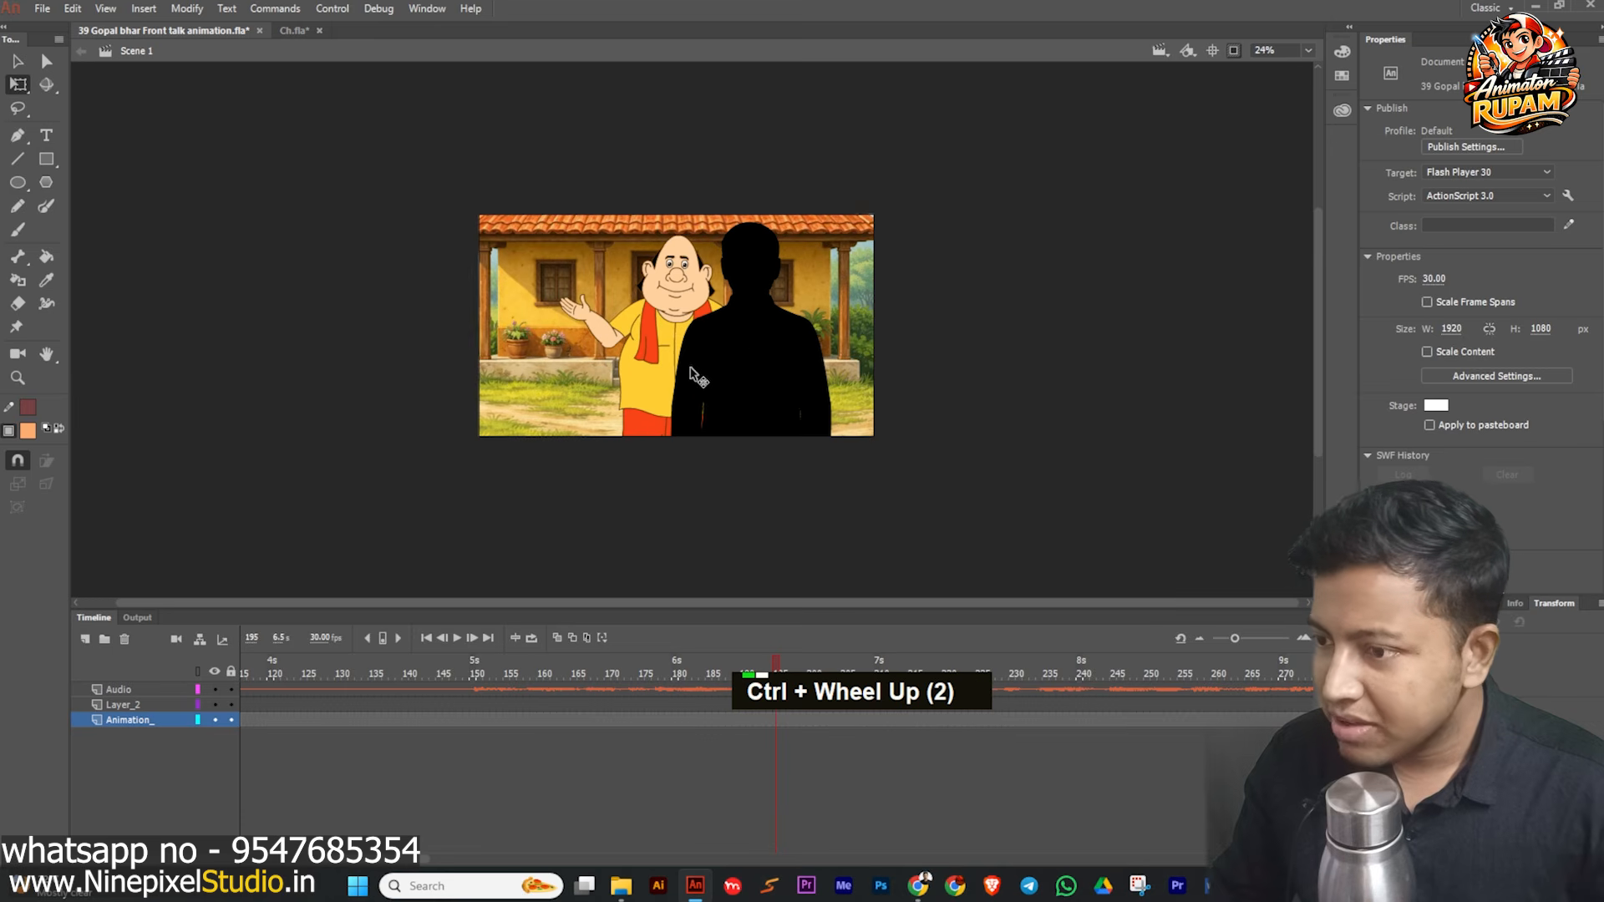
pyautogui.moveTo(767, 677); pyautogui.dragTo(683, 692)
pyautogui.click(458, 638)
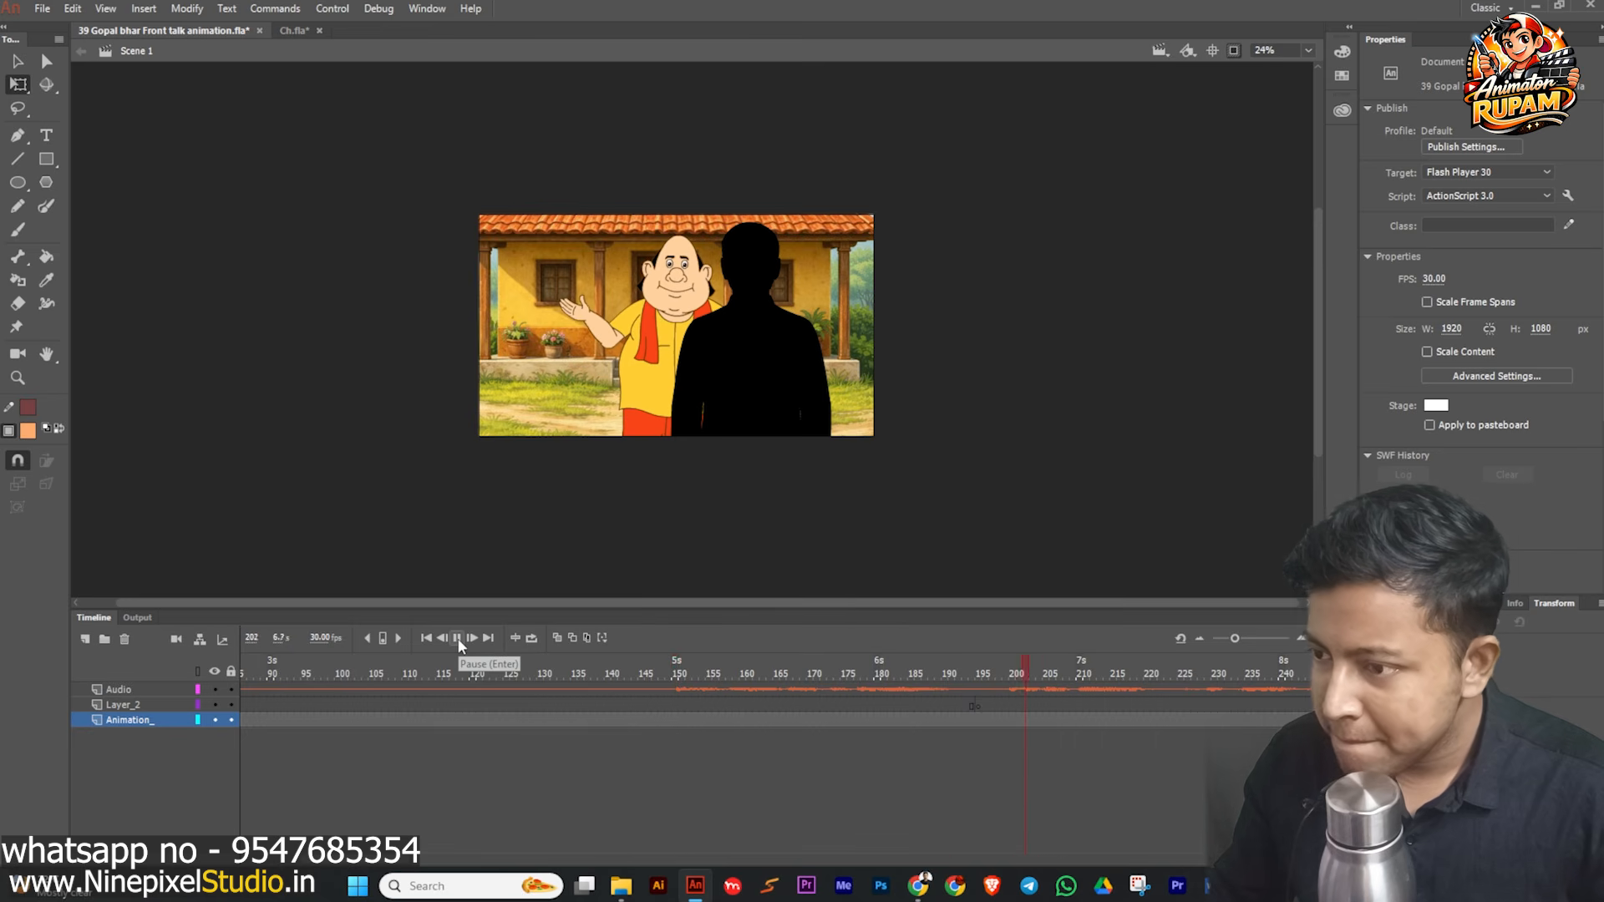
pyautogui.click(458, 638)
# - Select frame 195 of Layer_2 in Scene 1 and save the document
pyautogui.moveTo(1132, 668); pyautogui.dragTo(977, 680)
pyautogui.click(978, 706)
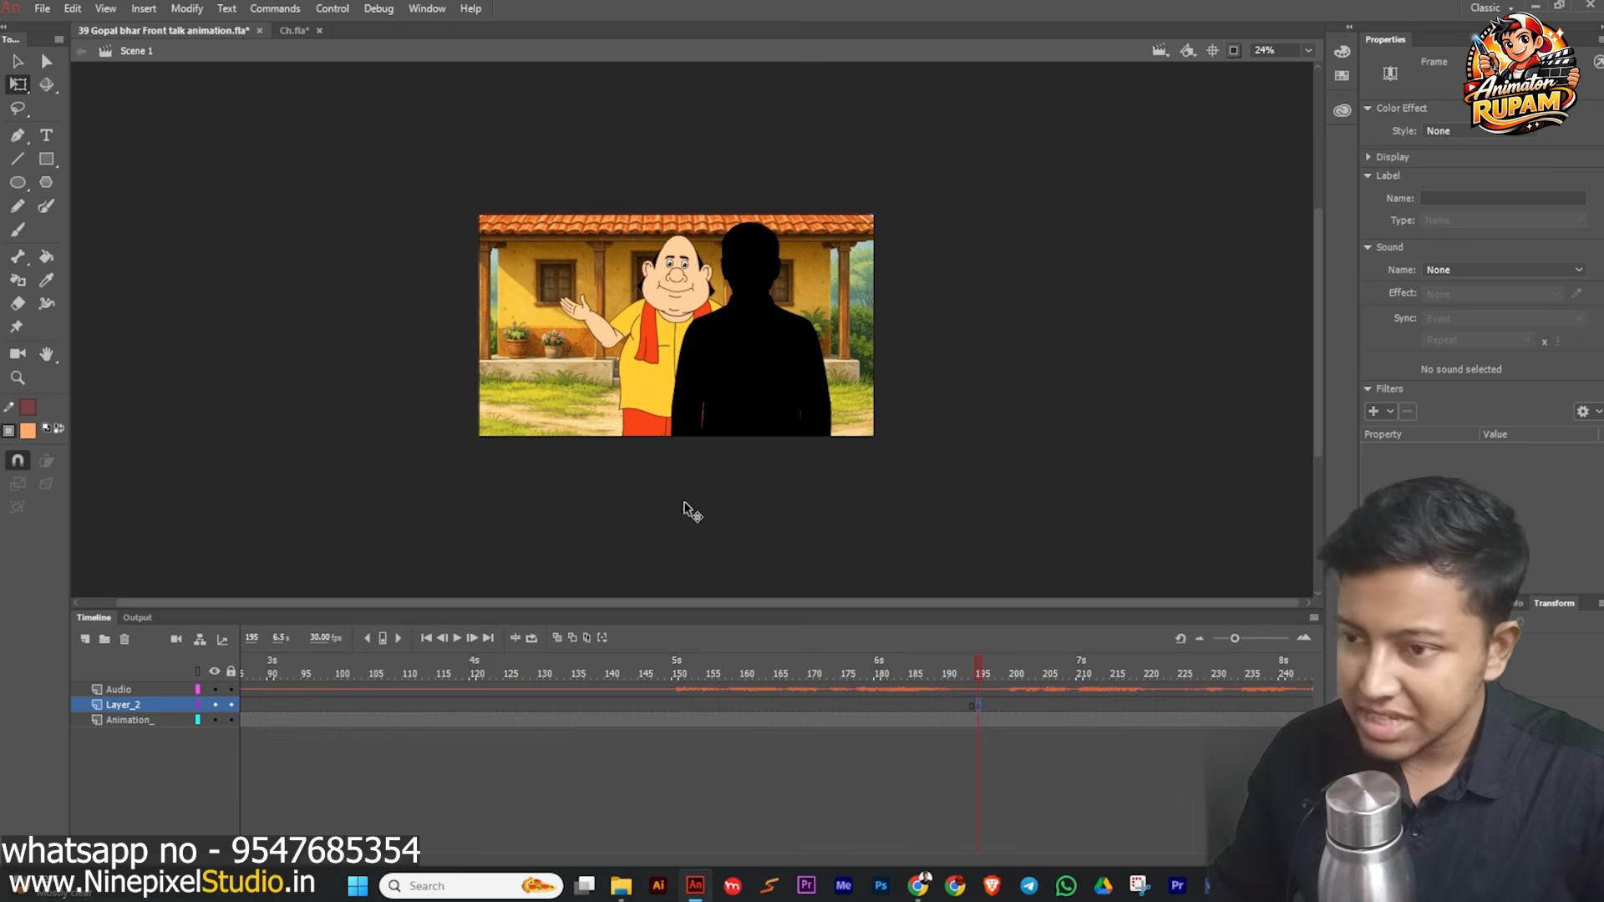
pyautogui.hotkey('ctrl', 's')
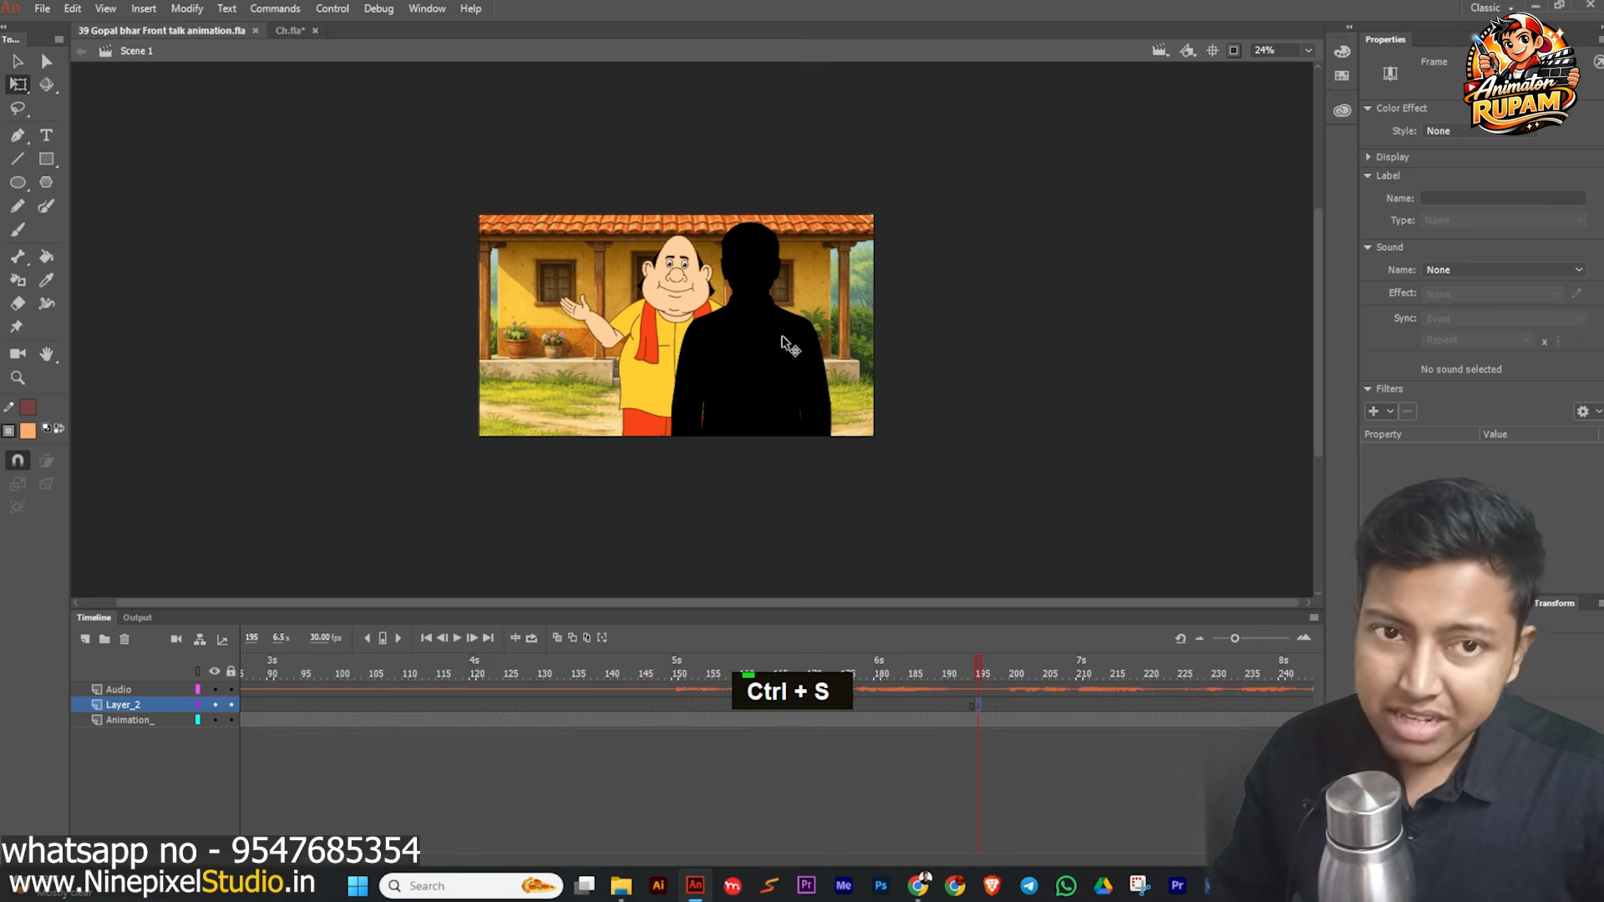
# - Turn off stage clipping and import the mansion background "ChatGPT Image Jan 29, 2026, 12_09_34 PM" onto Layer_2 without replacing existing library items
pyautogui.click(1234, 51)
pyautogui.scroll(-1, 828, 384)
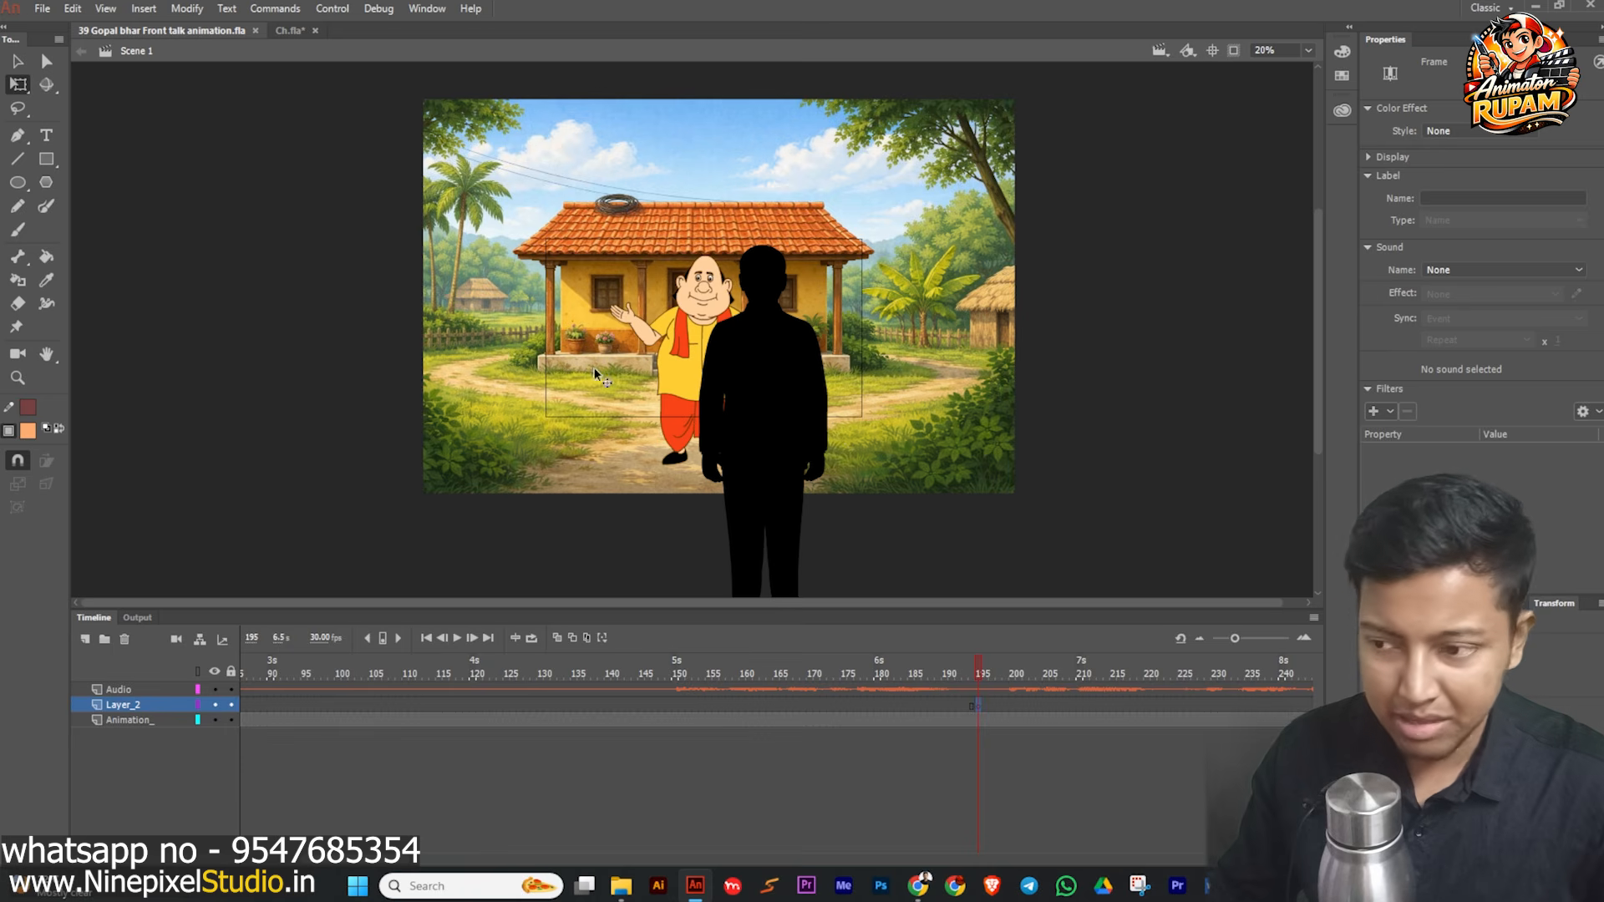
pyautogui.middleClick(268, 297)
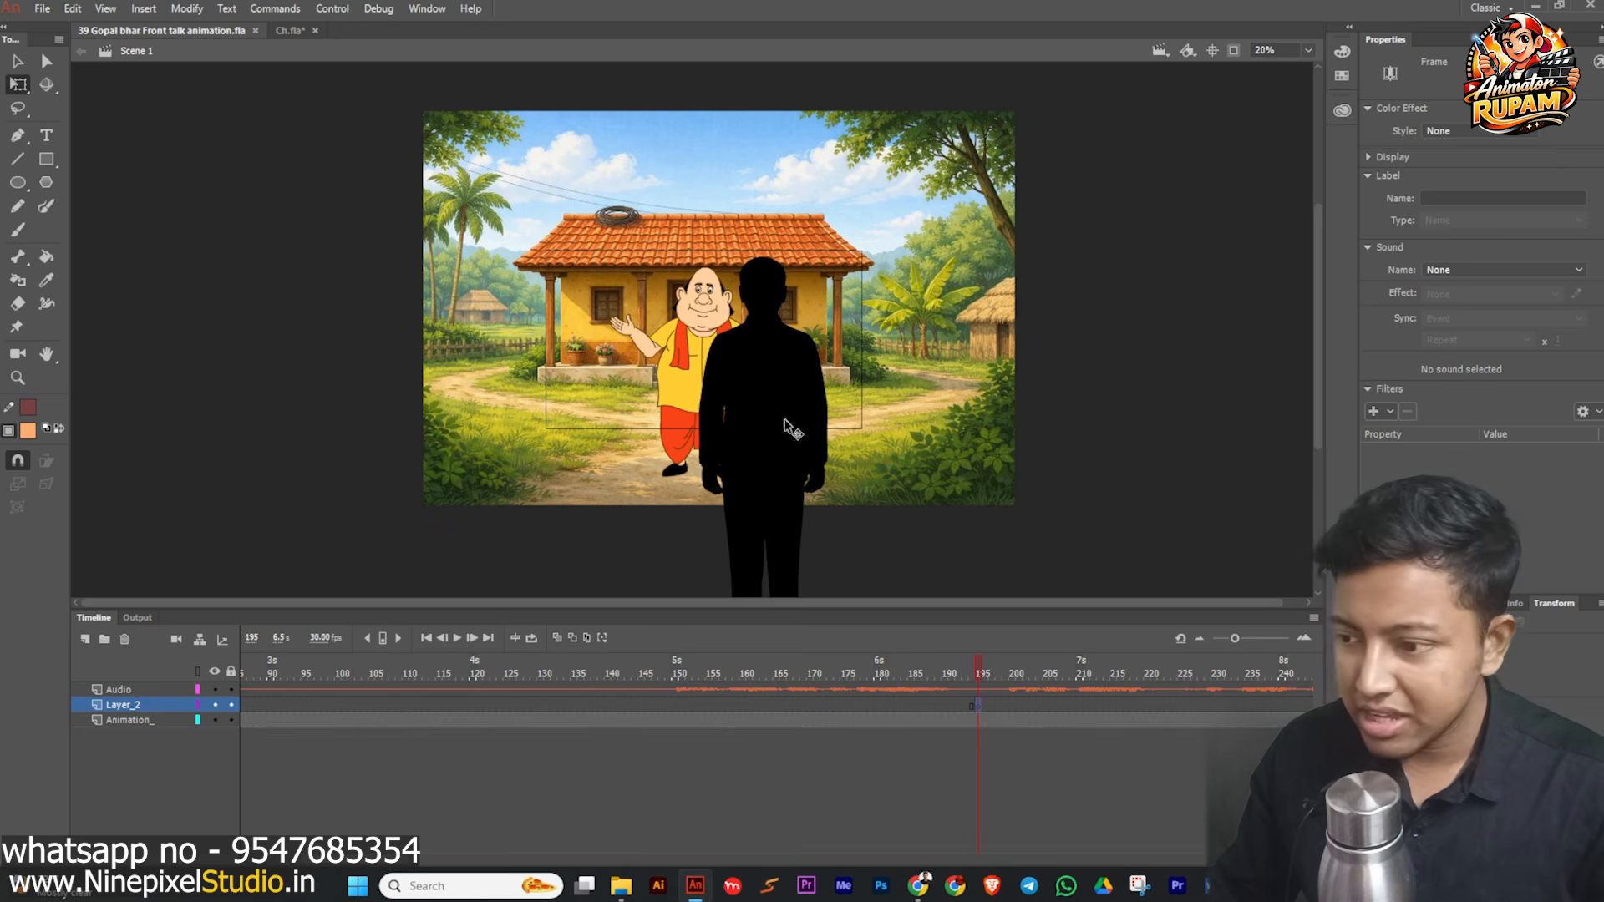
pyautogui.click(624, 885)
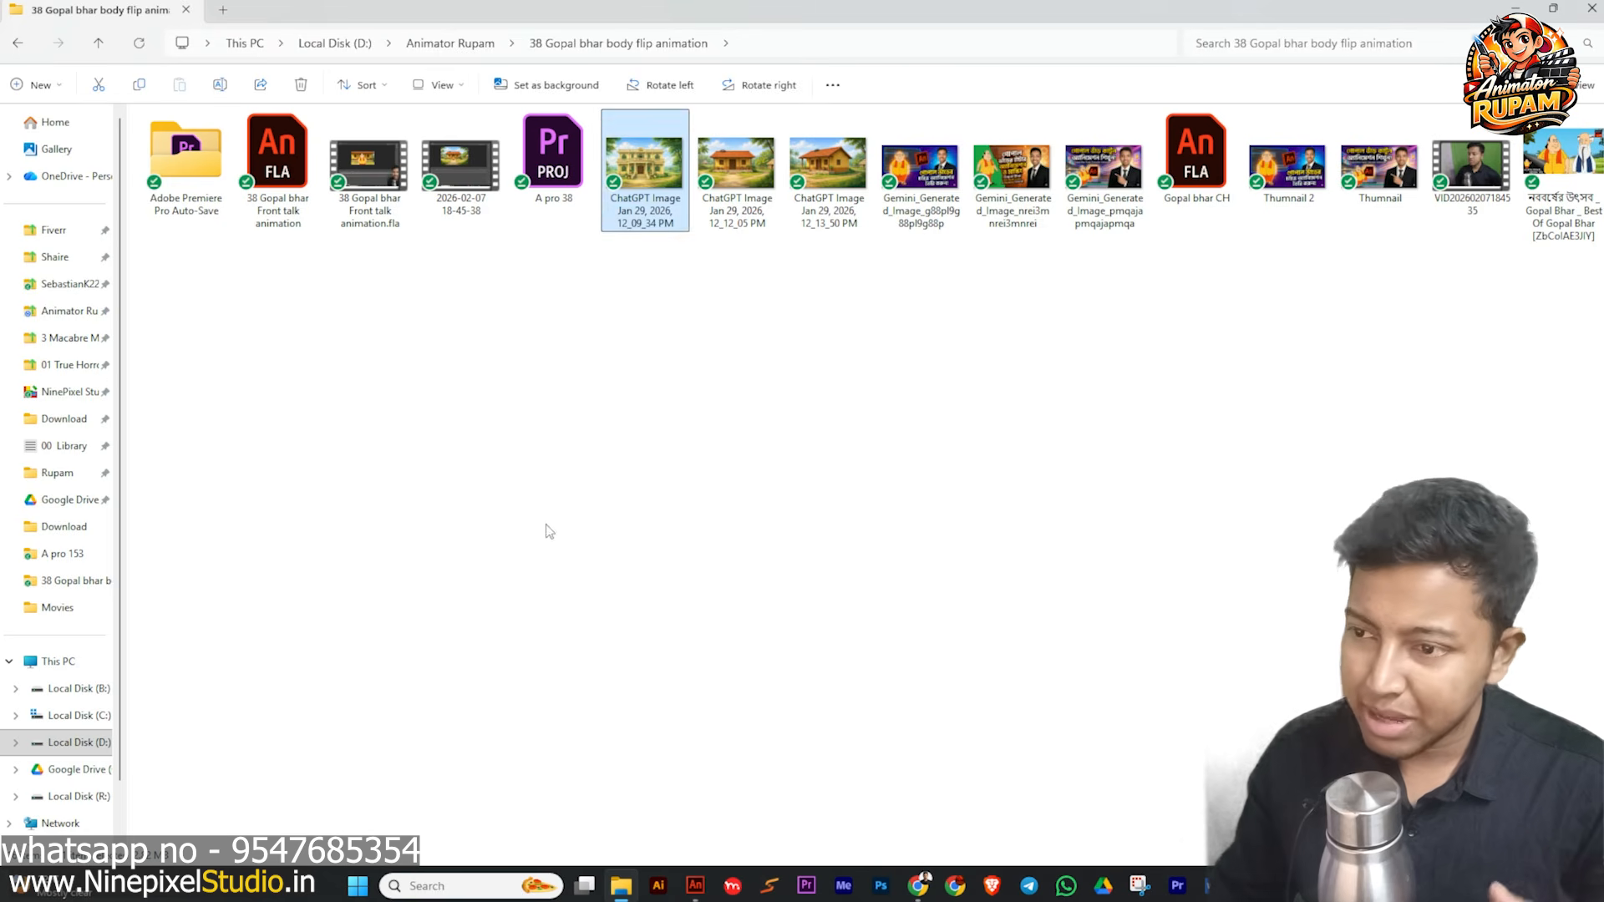
pyautogui.click(543, 465)
pyautogui.click(644, 185)
pyautogui.moveTo(644, 181); pyautogui.dragTo(596, 356)
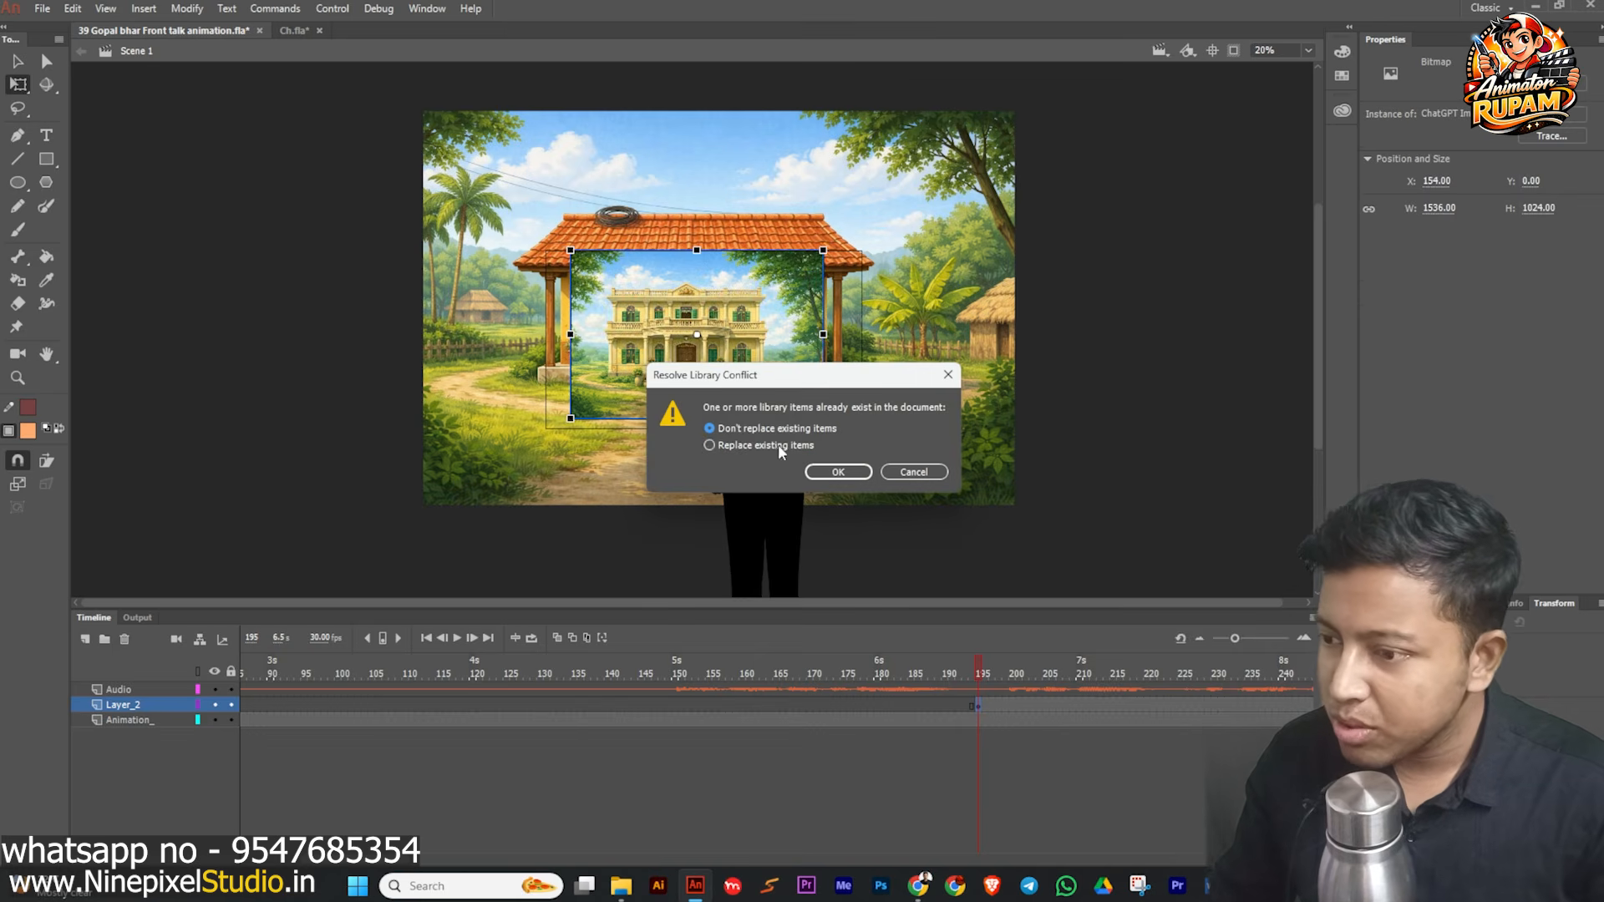
pyautogui.click(837, 472)
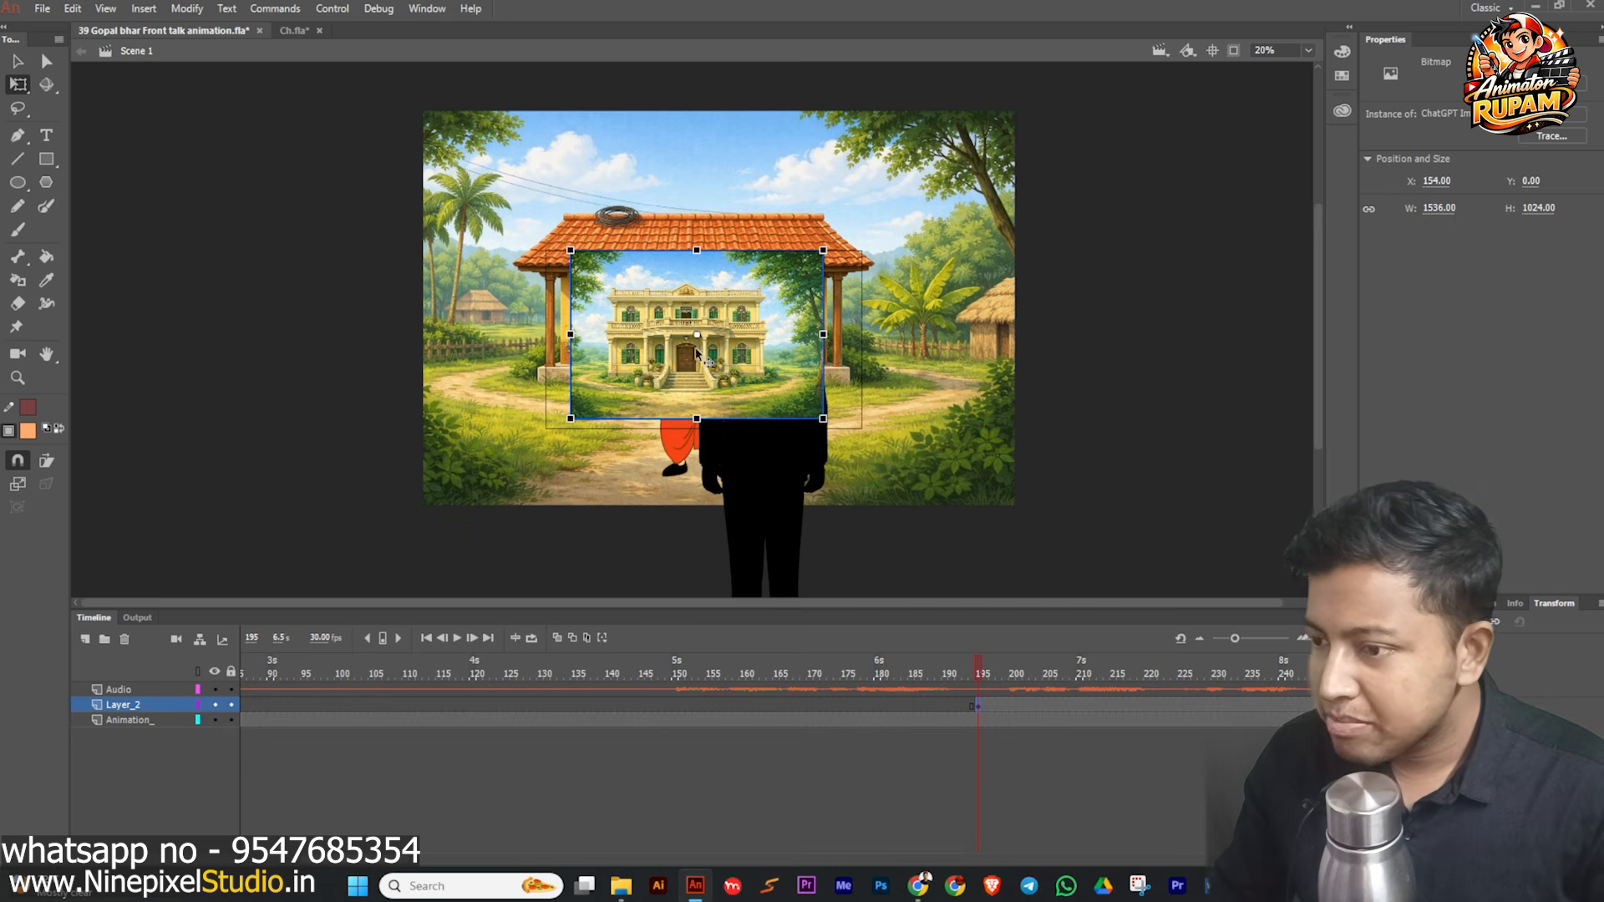
# - Convert the mansion background image into a graphic symbol in the library root, keeping the suggested name
pyautogui.moveTo(649, 379); pyautogui.dragTo(643, 377)
pyautogui.press('F8')
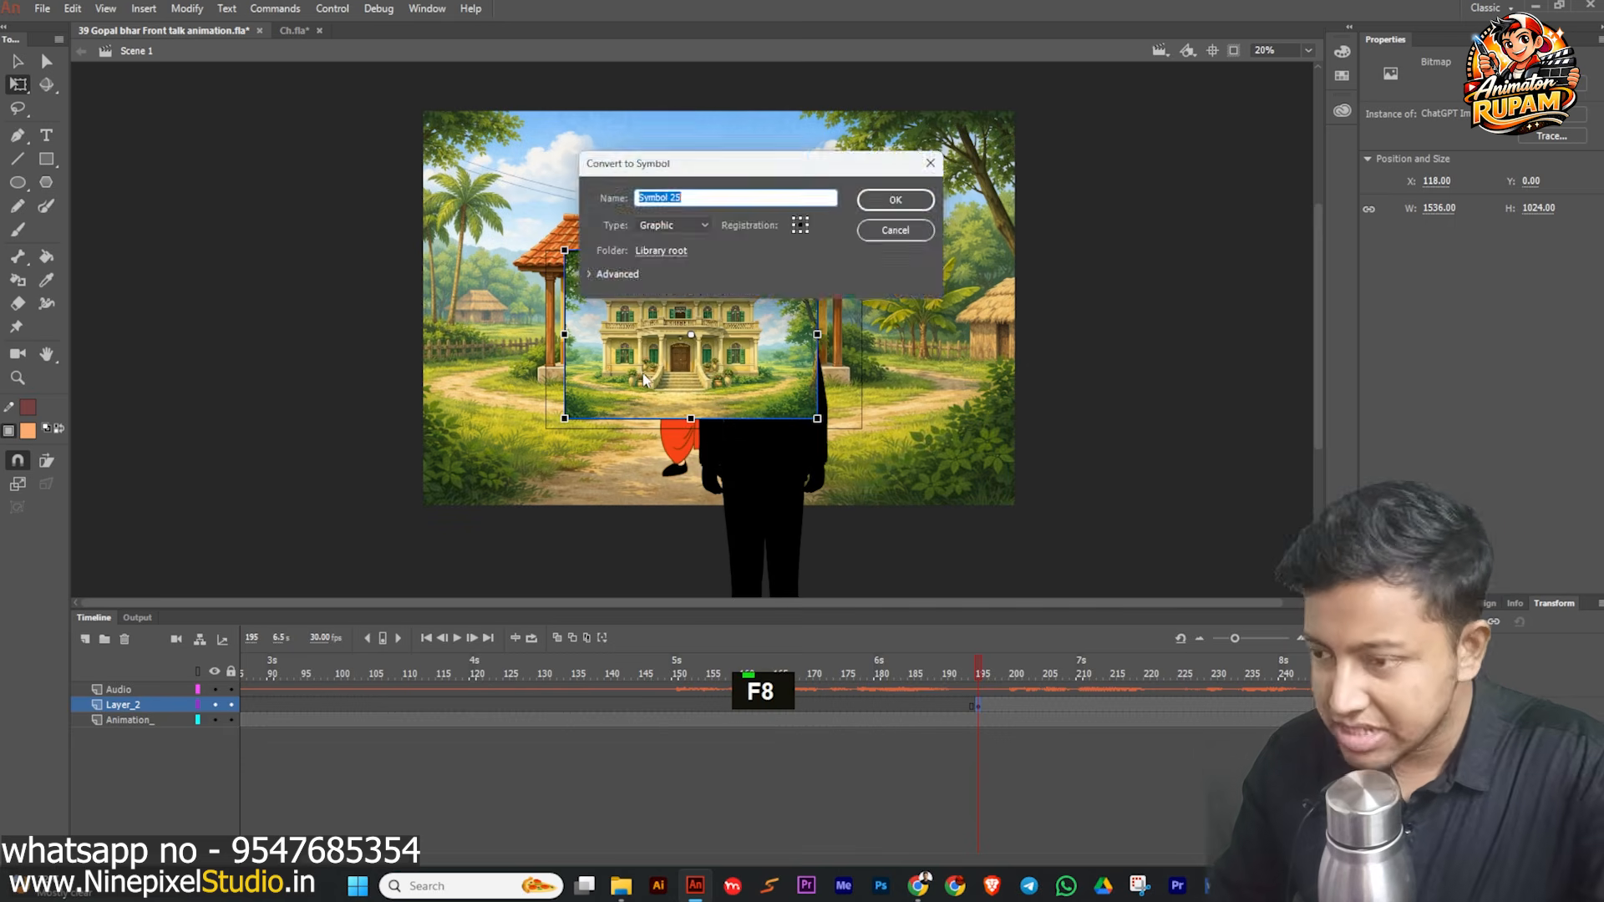
pyautogui.press('Return')
# - Enlarge the mansion symbol to about 2811 × 1874 px, centre it over the stage, and set its looping to Play Once
pyautogui.moveTo(817, 250); pyautogui.dragTo(922, 180)
pyautogui.moveTo(811, 349); pyautogui.dragTo(836, 313)
pyautogui.click(1471, 301)
pyautogui.click(1460, 332)
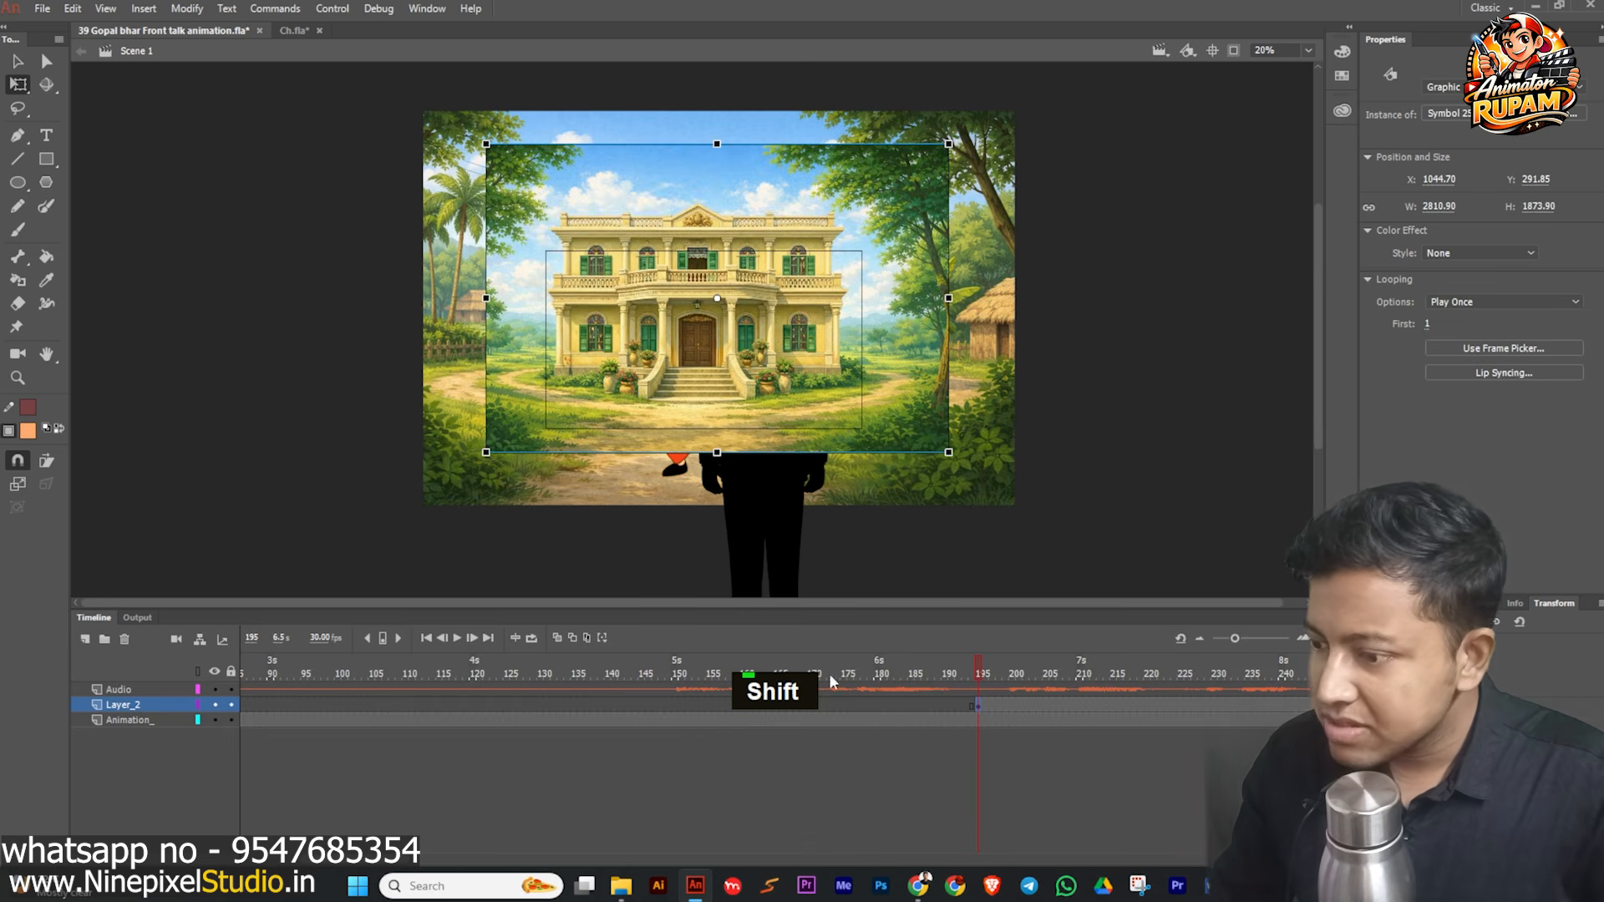
# - Split the audio at frame 195 on the Audio layer and copy the frames of the part that follows
pyautogui.rightClick(978, 688)
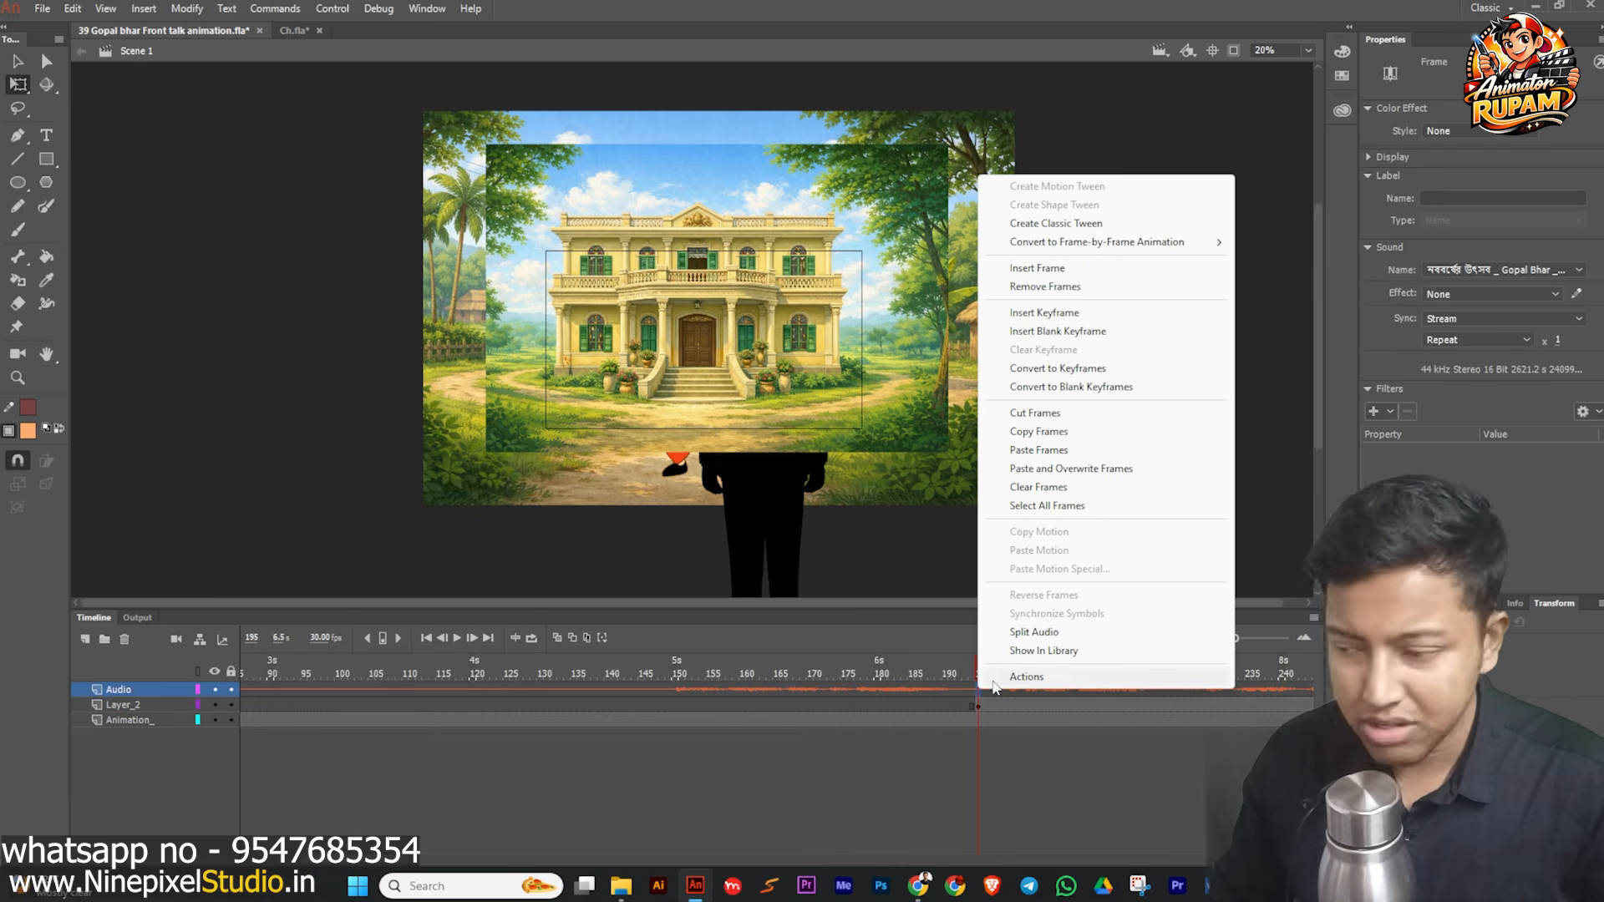
pyautogui.click(1065, 635)
pyautogui.doubleClick(1008, 690)
pyautogui.rightClick(1005, 690)
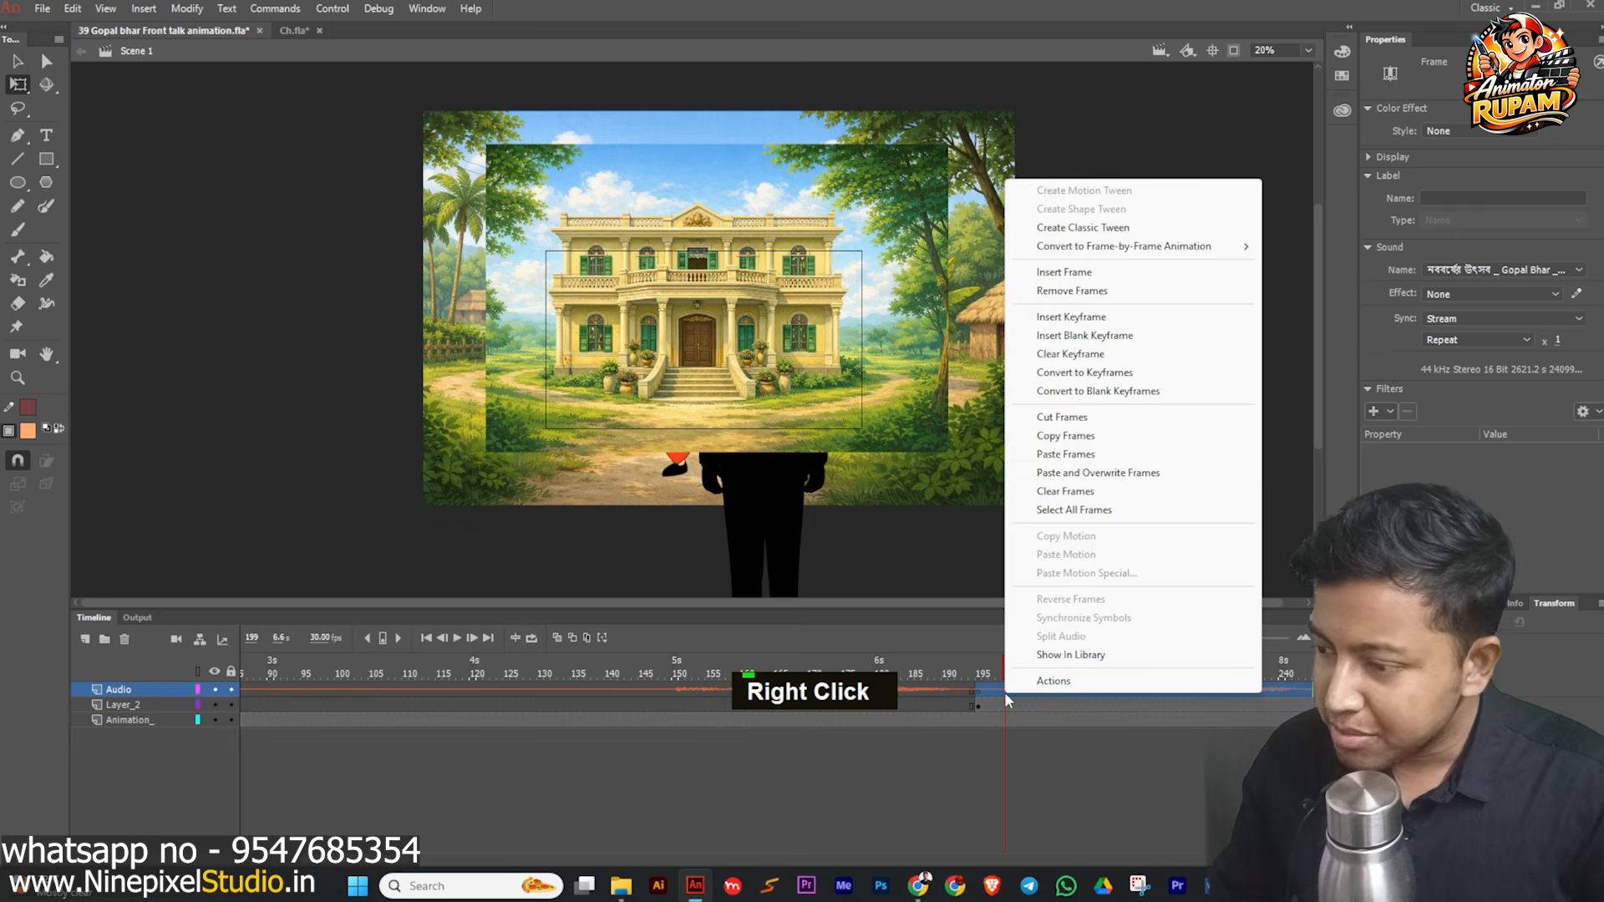
pyautogui.click(1061, 435)
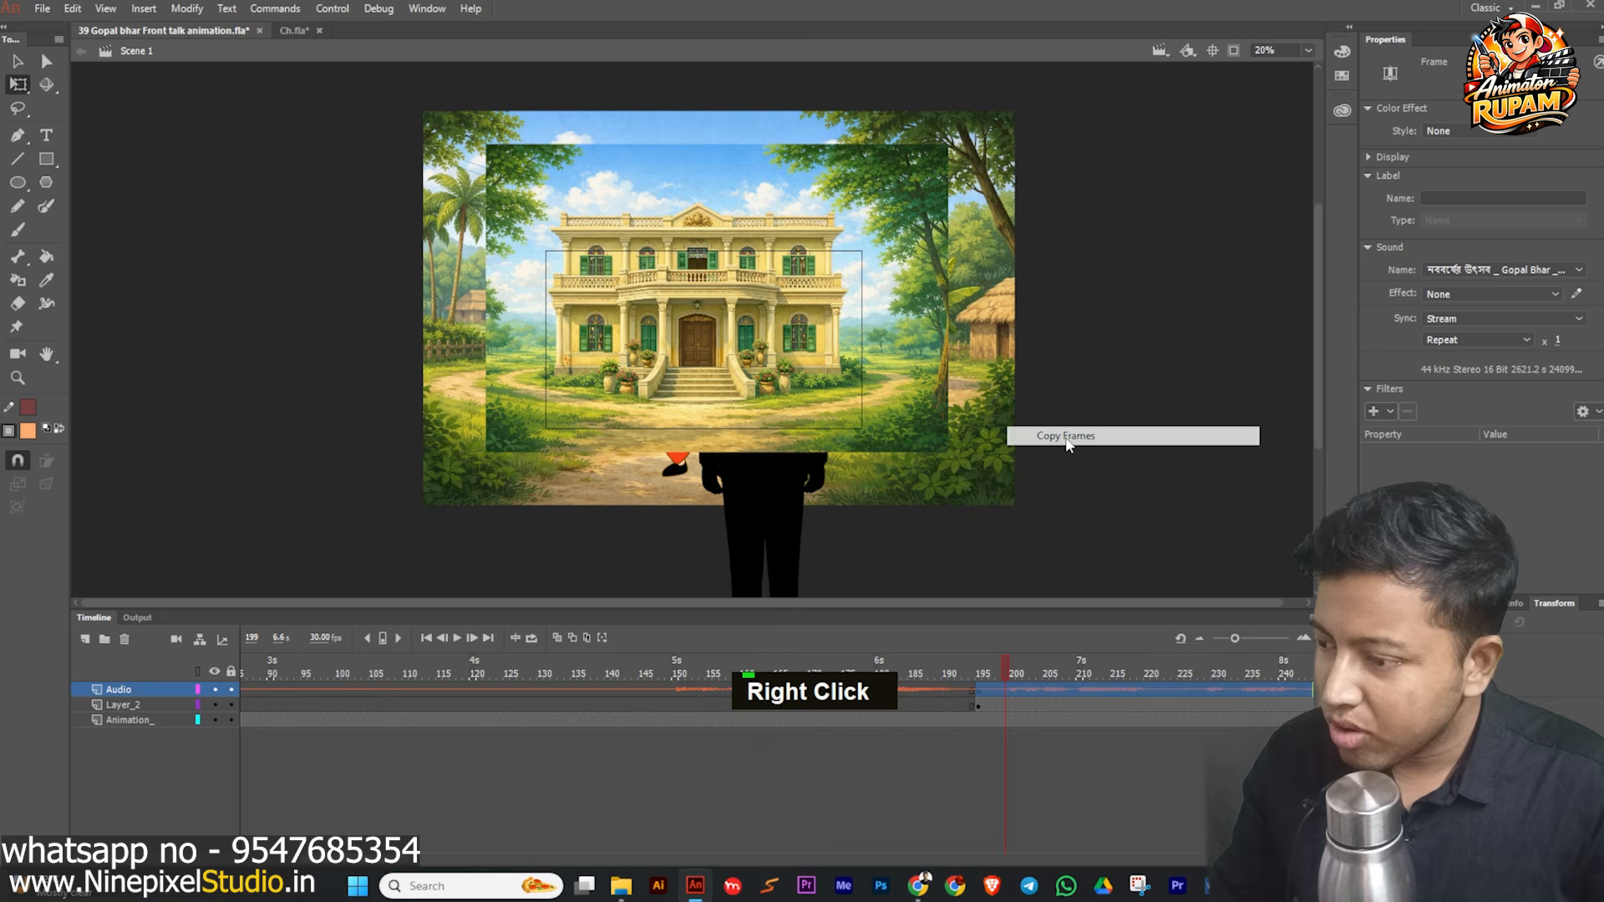
# - Open the mansion symbol at frame 195, add two layers, and paste the copied audio frames onto the uppermost layer at frame 1
pyautogui.click(979, 675)
pyautogui.doubleClick(788, 398)
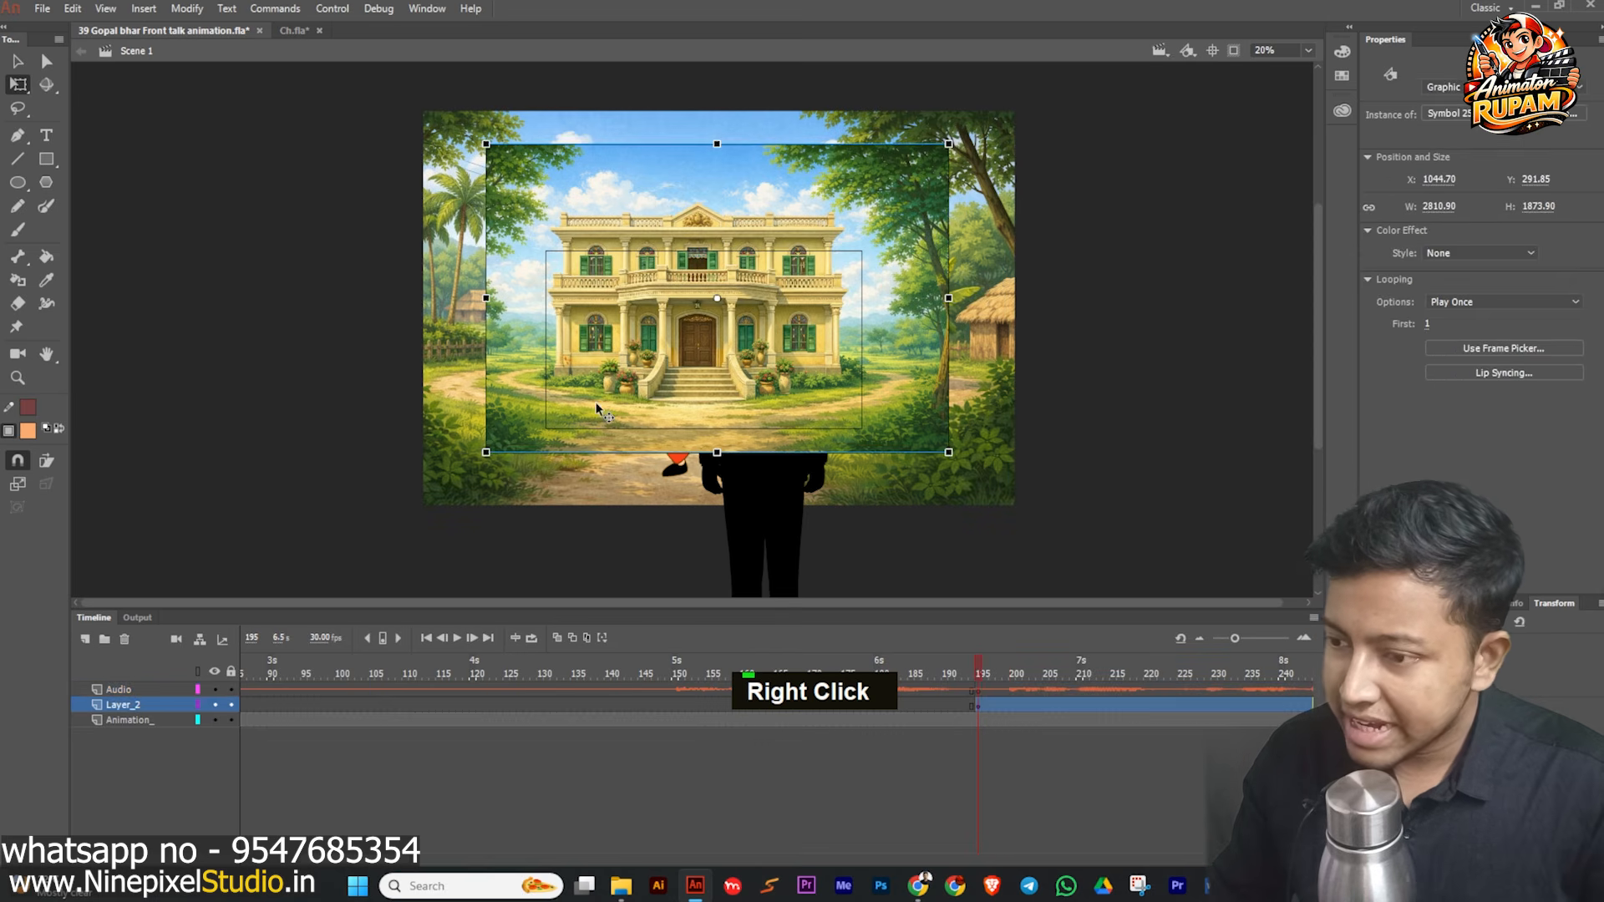
pyautogui.click(85, 640)
pyautogui.click(85, 640)
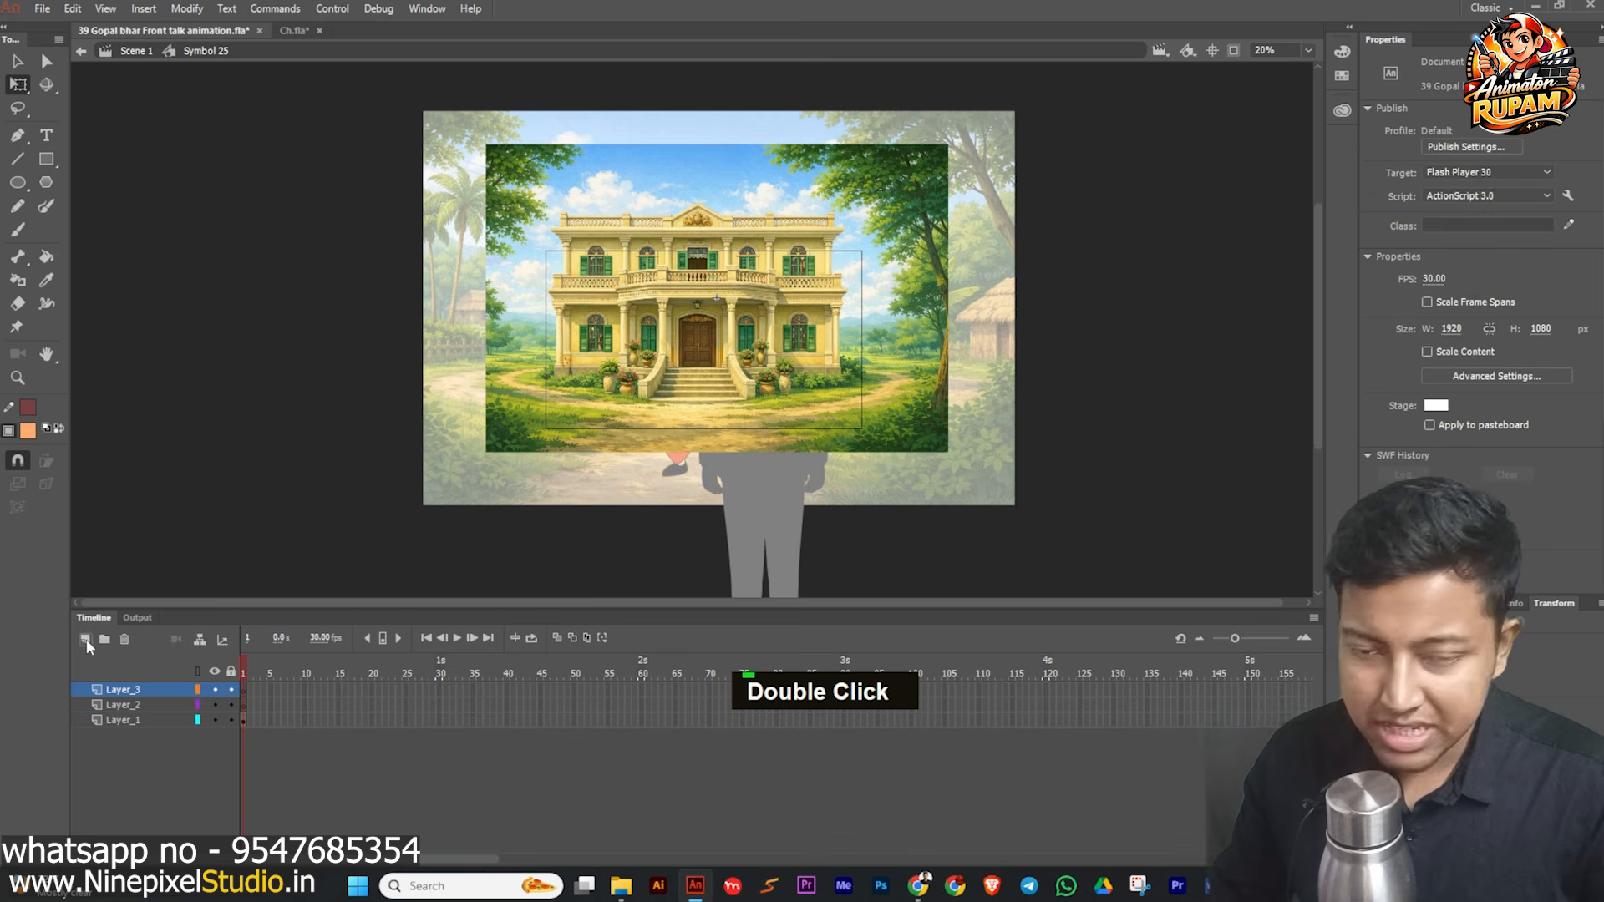
pyautogui.rightClick(245, 695)
pyautogui.click(335, 468)
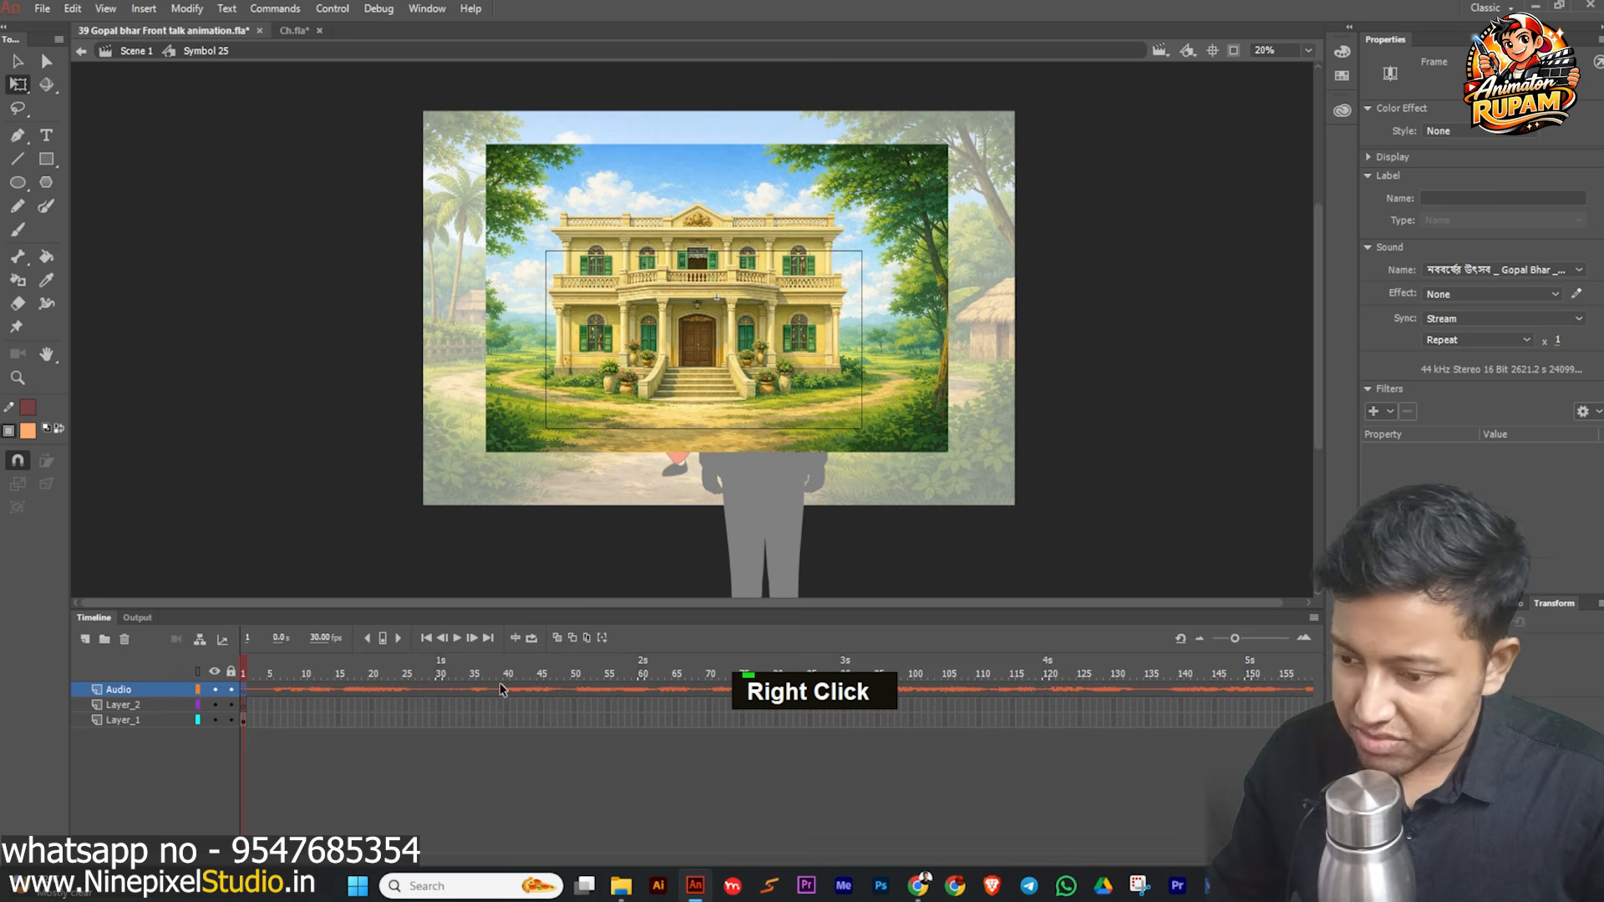
# - Extend Layer_1 and Layer_2 of the mansion symbol to the end of the audio at frame 698
pyautogui.click(491, 639)
pyautogui.moveTo(277, 660); pyautogui.dragTo(380, 668)
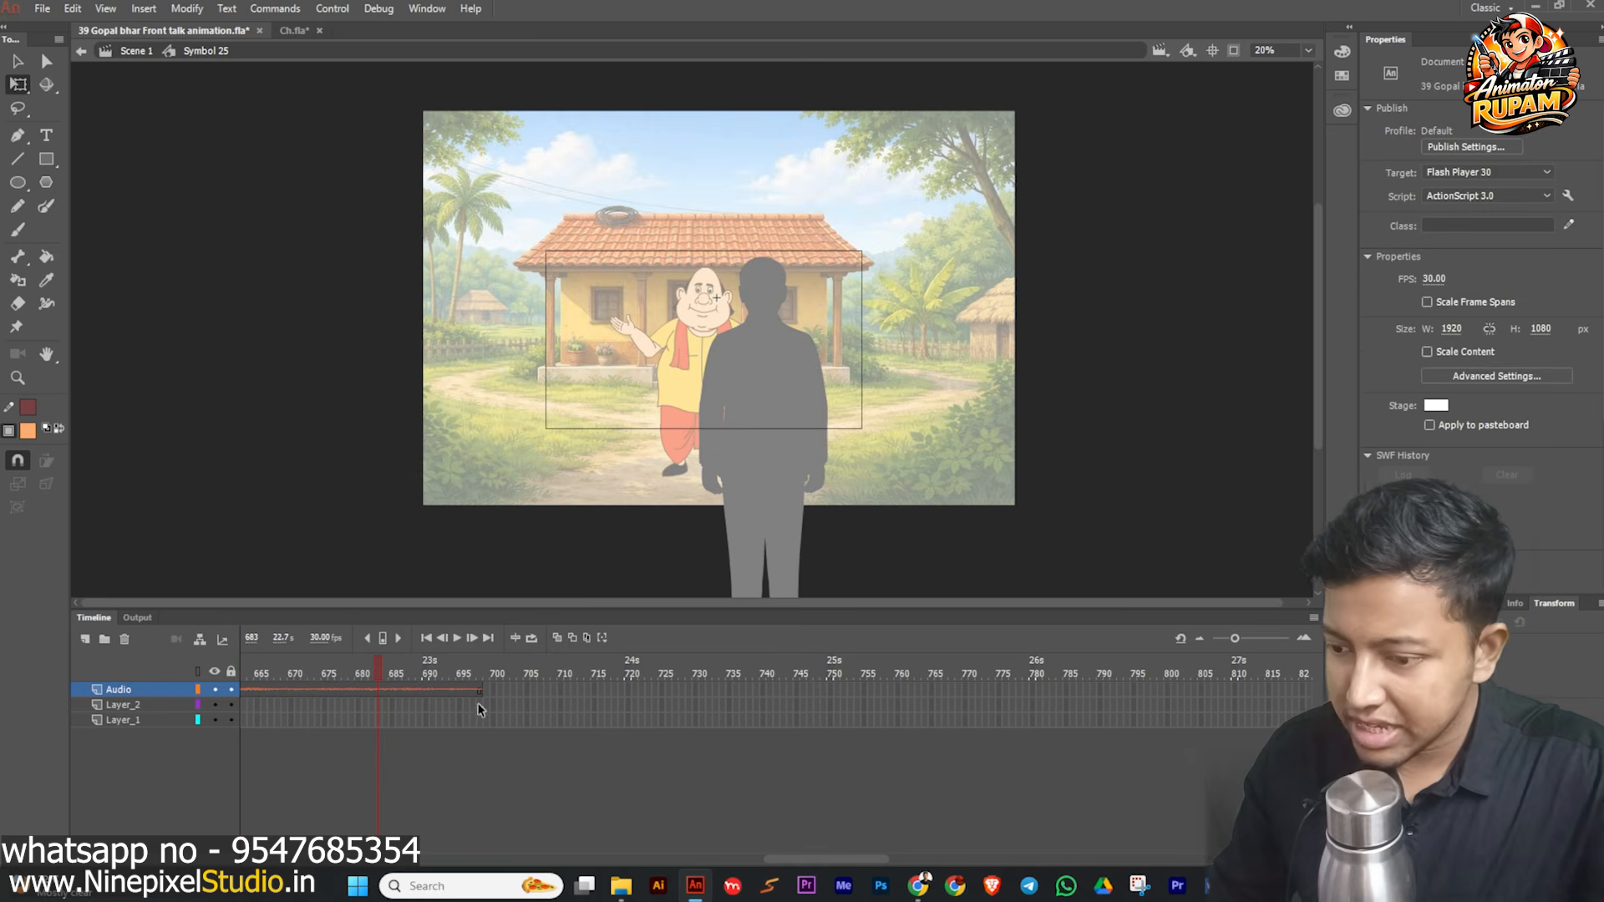
pyautogui.moveTo(479, 707); pyautogui.dragTo(476, 748)
pyautogui.press('F5')
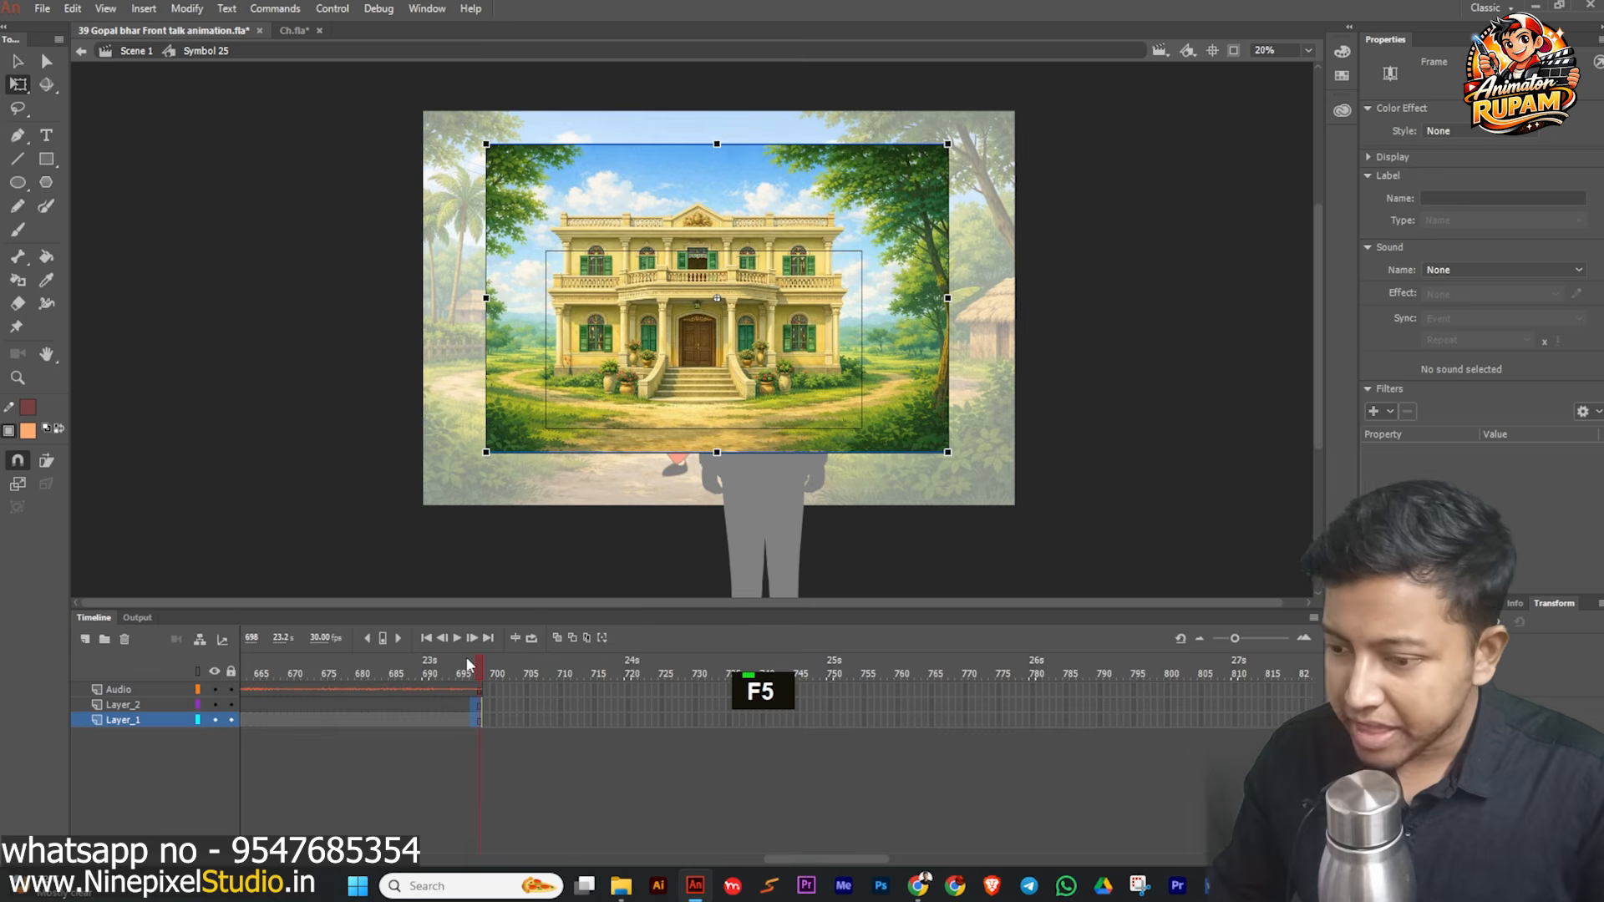
pyautogui.click(418, 670)
# - Leave the mansion symbol for Scene 1 and save the animation document
pyautogui.doubleClick(318, 455)
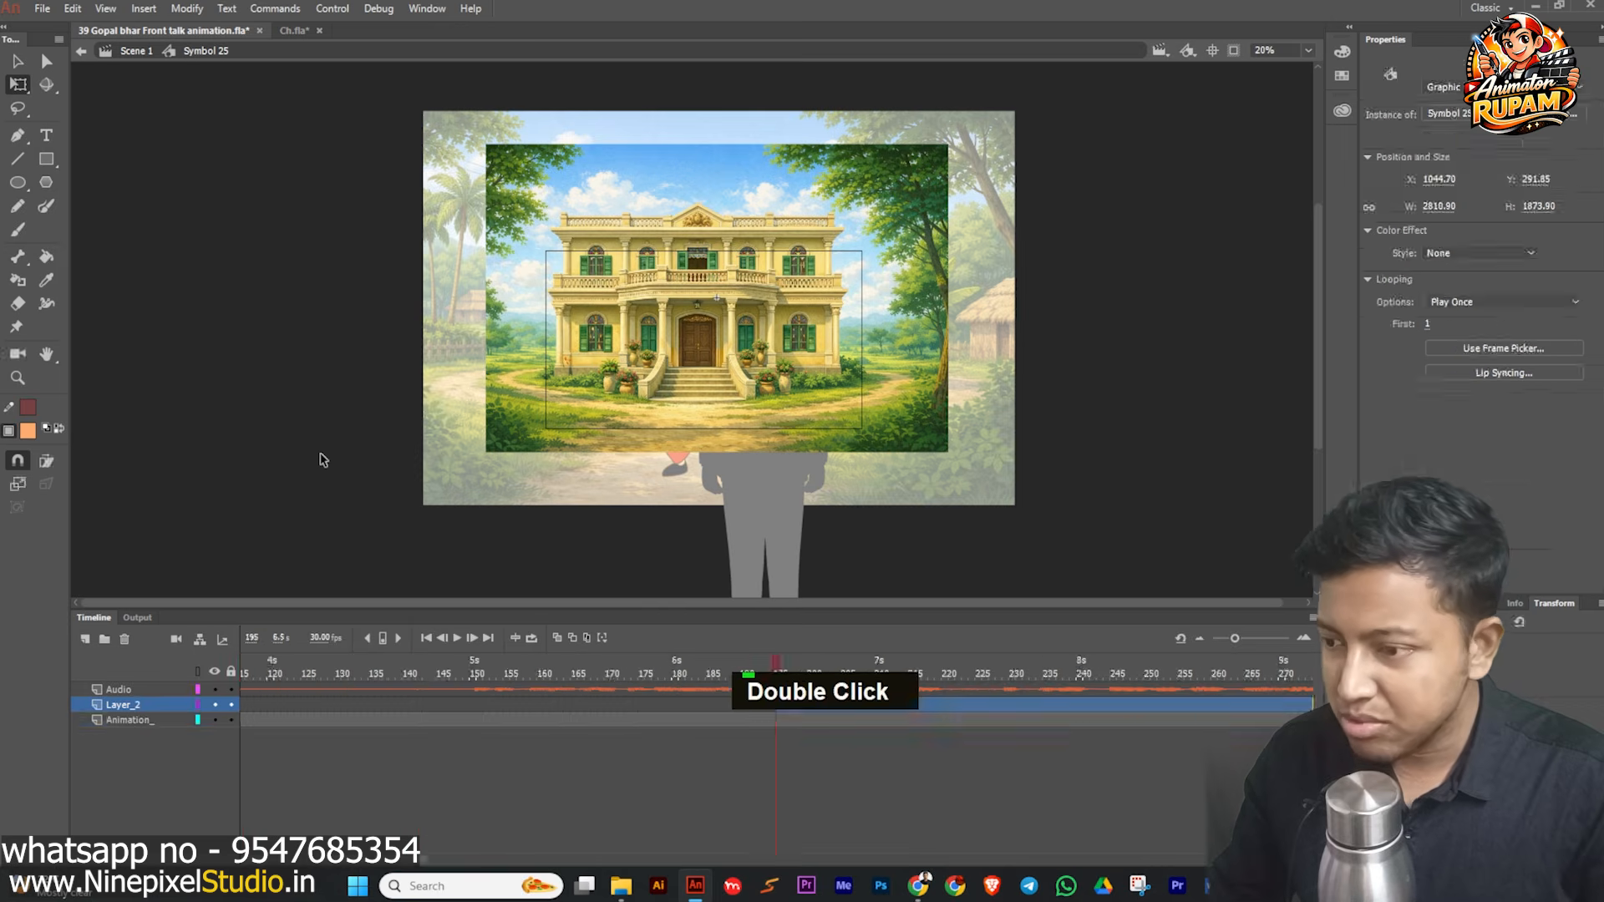
pyautogui.hotkey('ctrl', 's')
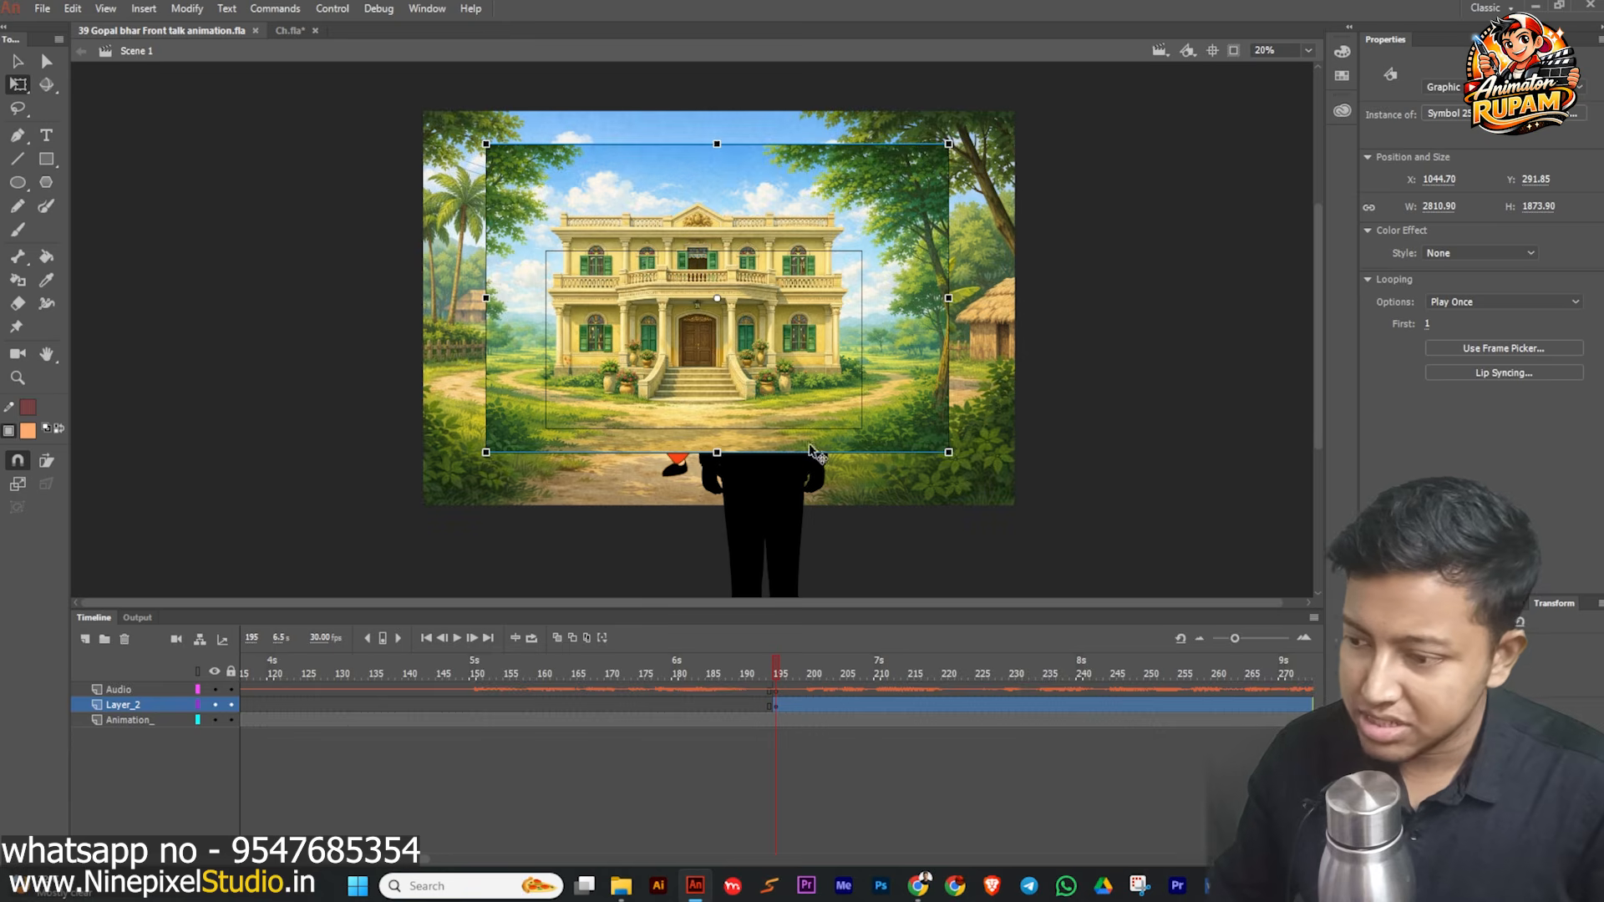
pyautogui.scroll(1, 701, 346)
pyautogui.moveTo(702, 346); pyautogui.dragTo(697, 388)
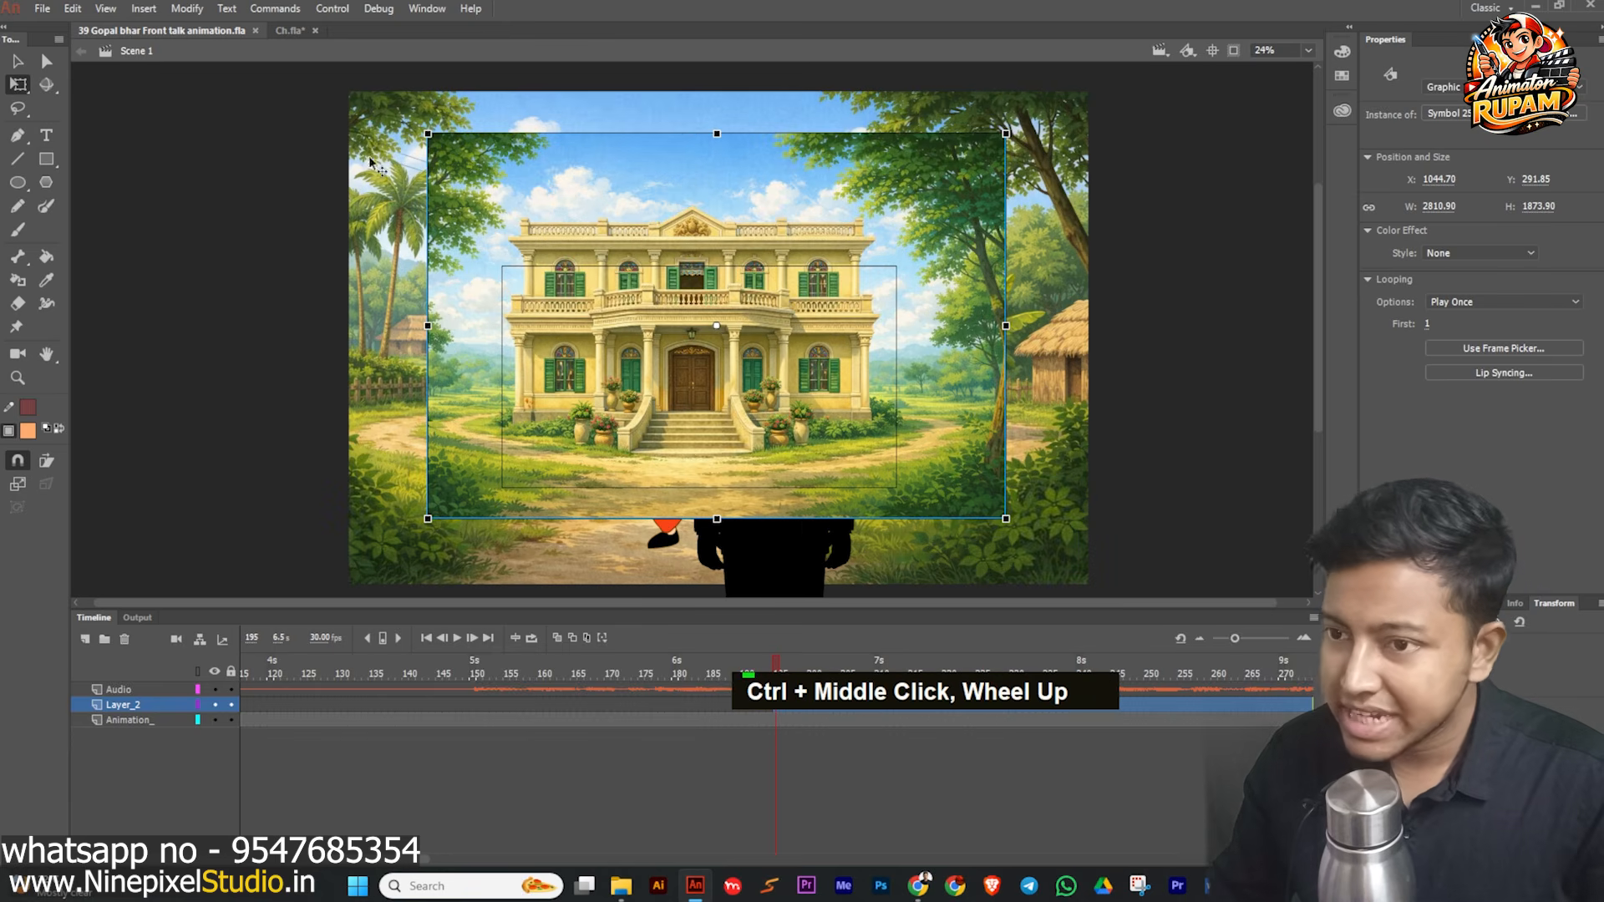
# - Switch to Ch.fla, save it, and copy the front-facing moustached man in the navy coat
pyautogui.click(287, 33)
pyautogui.keyDown('ctrl'); pyautogui.click(455, 282); pyautogui.keyUp('ctrl')
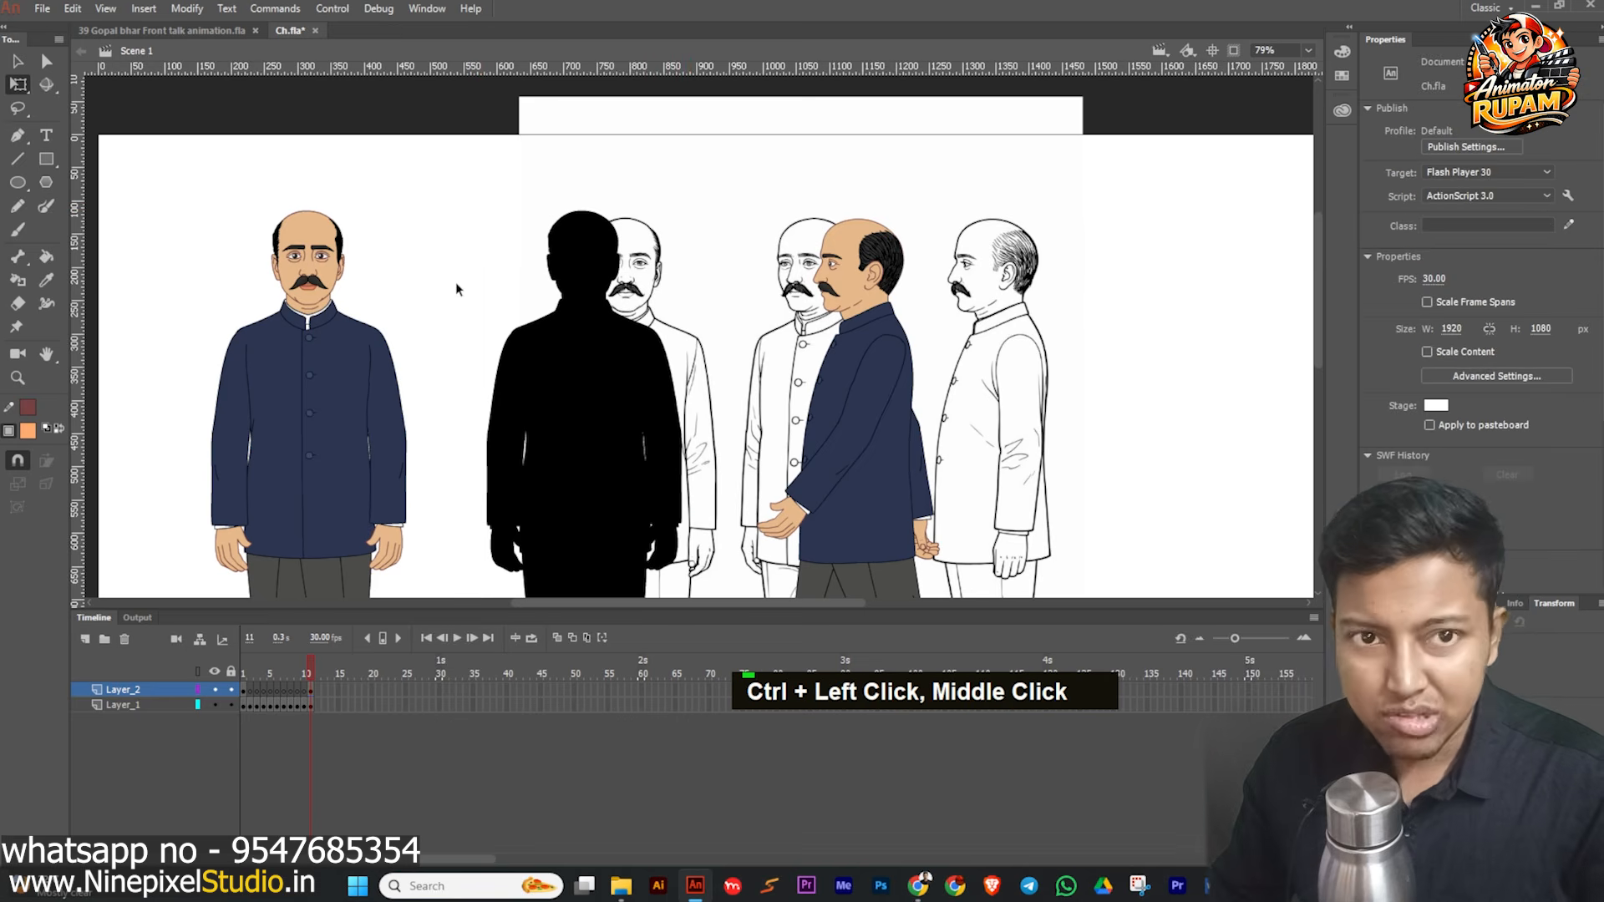
pyautogui.hotkey('ctrl', 's')
pyautogui.press('space')
pyautogui.moveTo(398, 292); pyautogui.dragTo(498, 275)
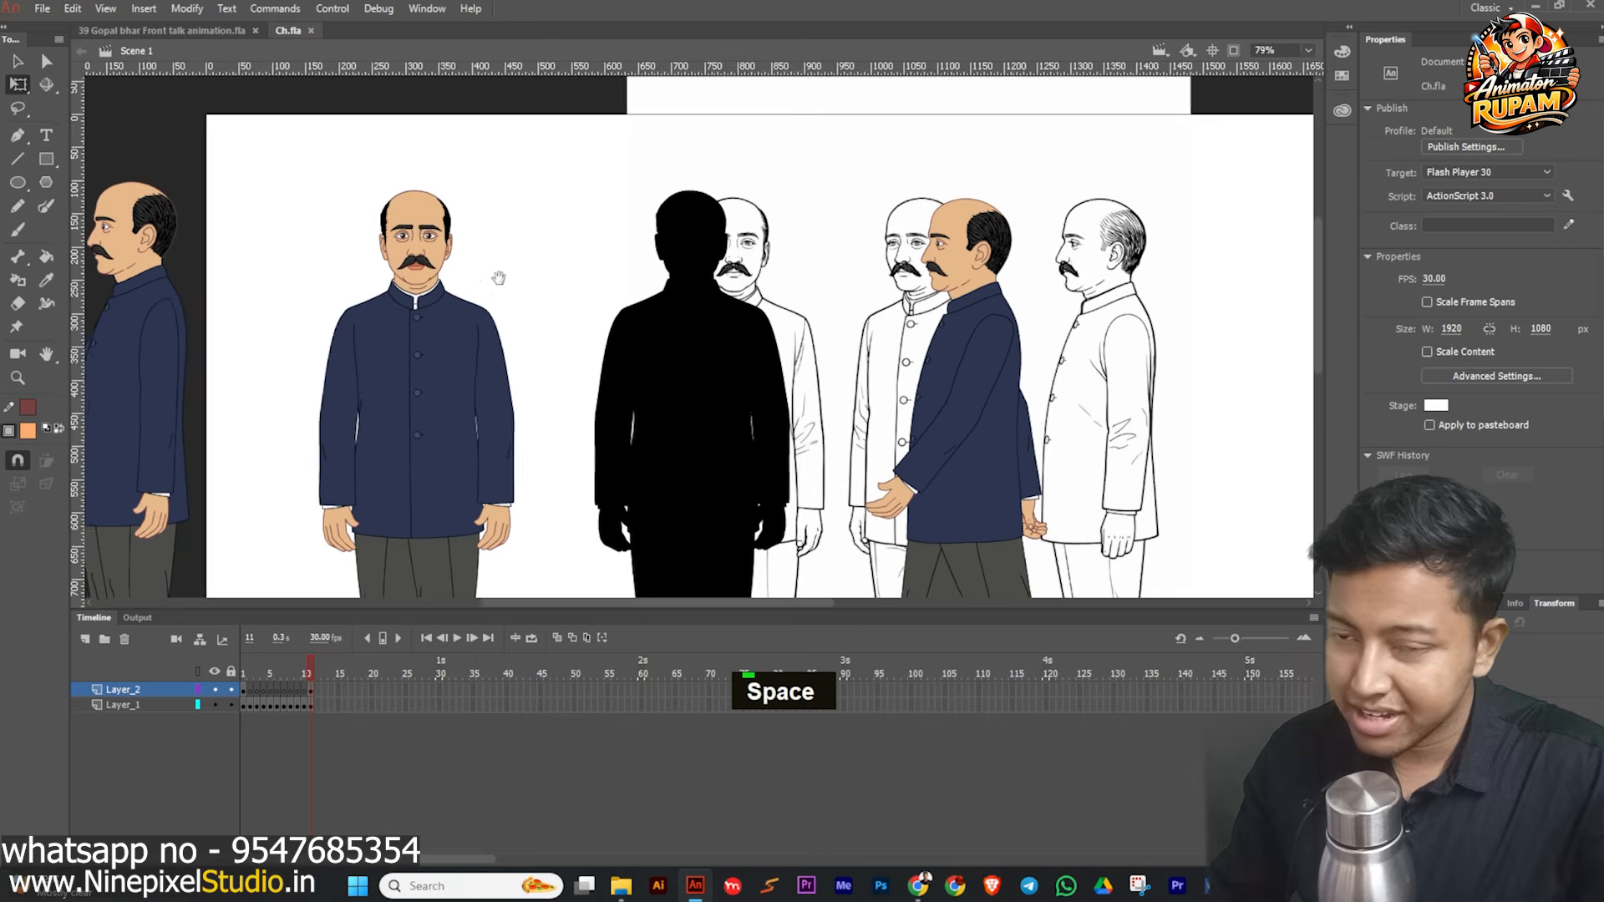
pyautogui.scroll(-2, 498, 280)
pyautogui.click(466, 220)
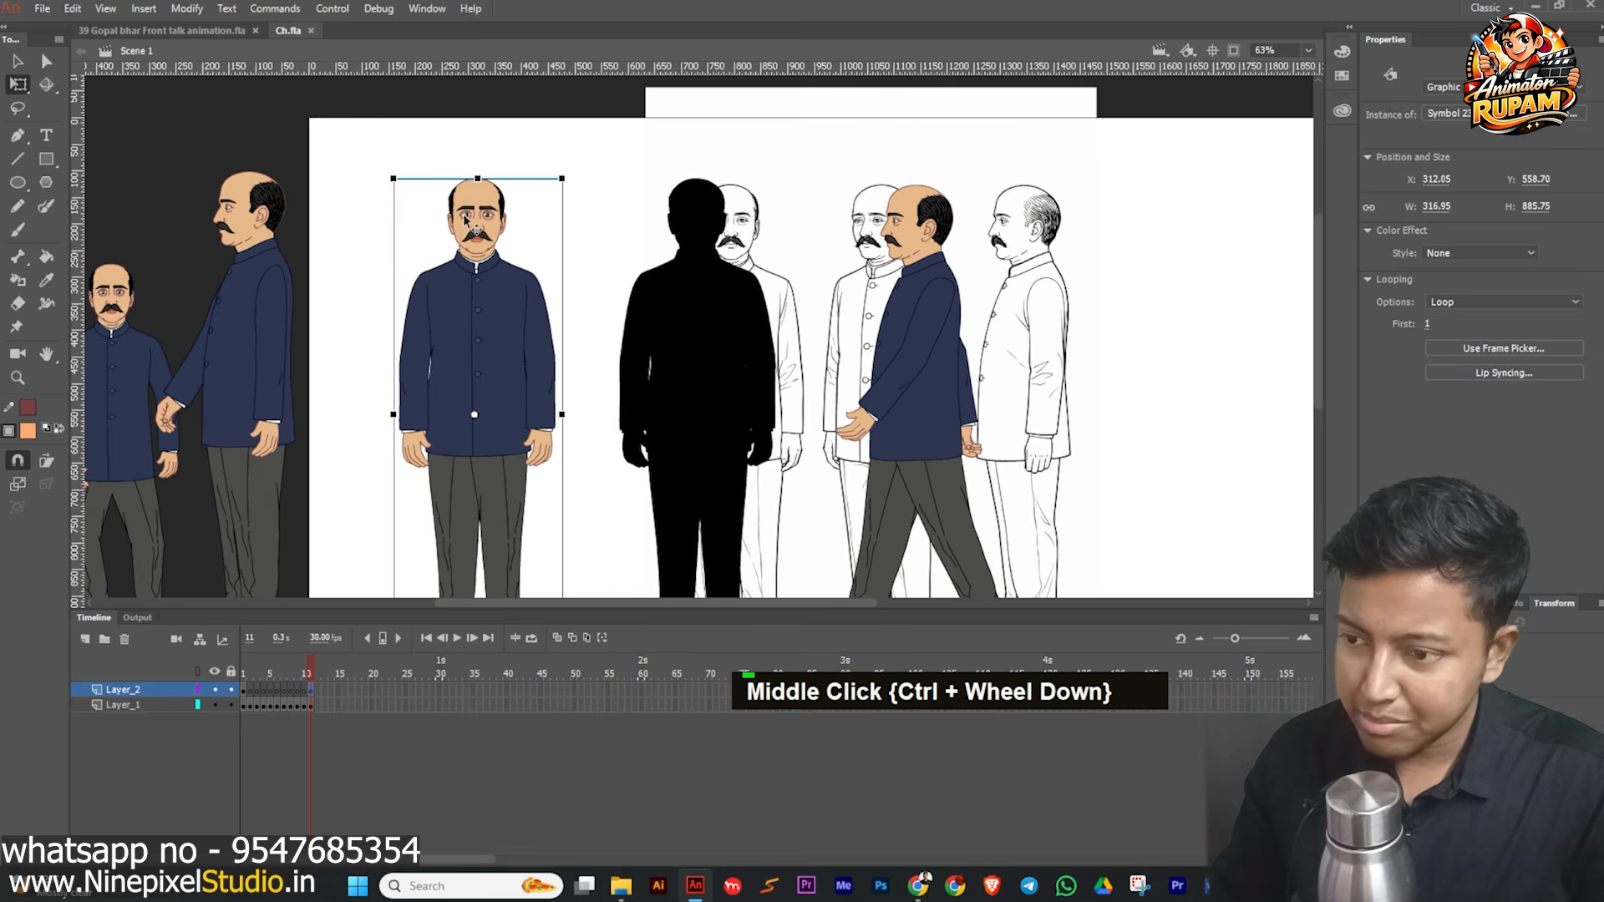
pyautogui.keyDown('ctrl'); pyautogui.scroll(-1, 550, 276); pyautogui.keyUp('ctrl')
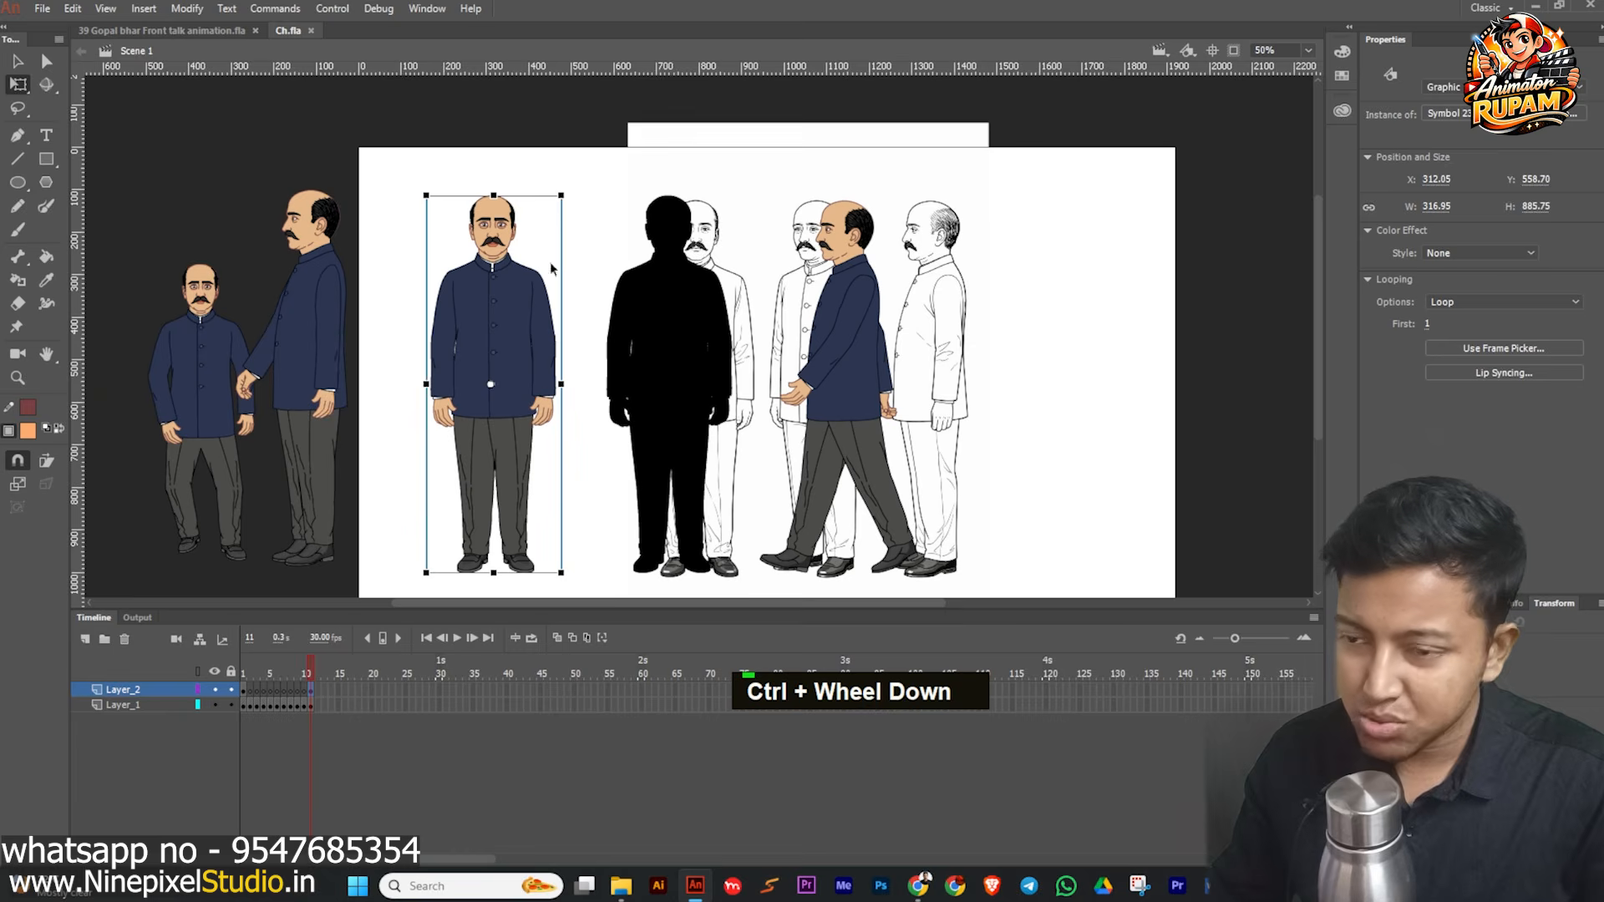
pyautogui.hotkey('ctrl', 'c')
pyautogui.middleClick(513, 287)
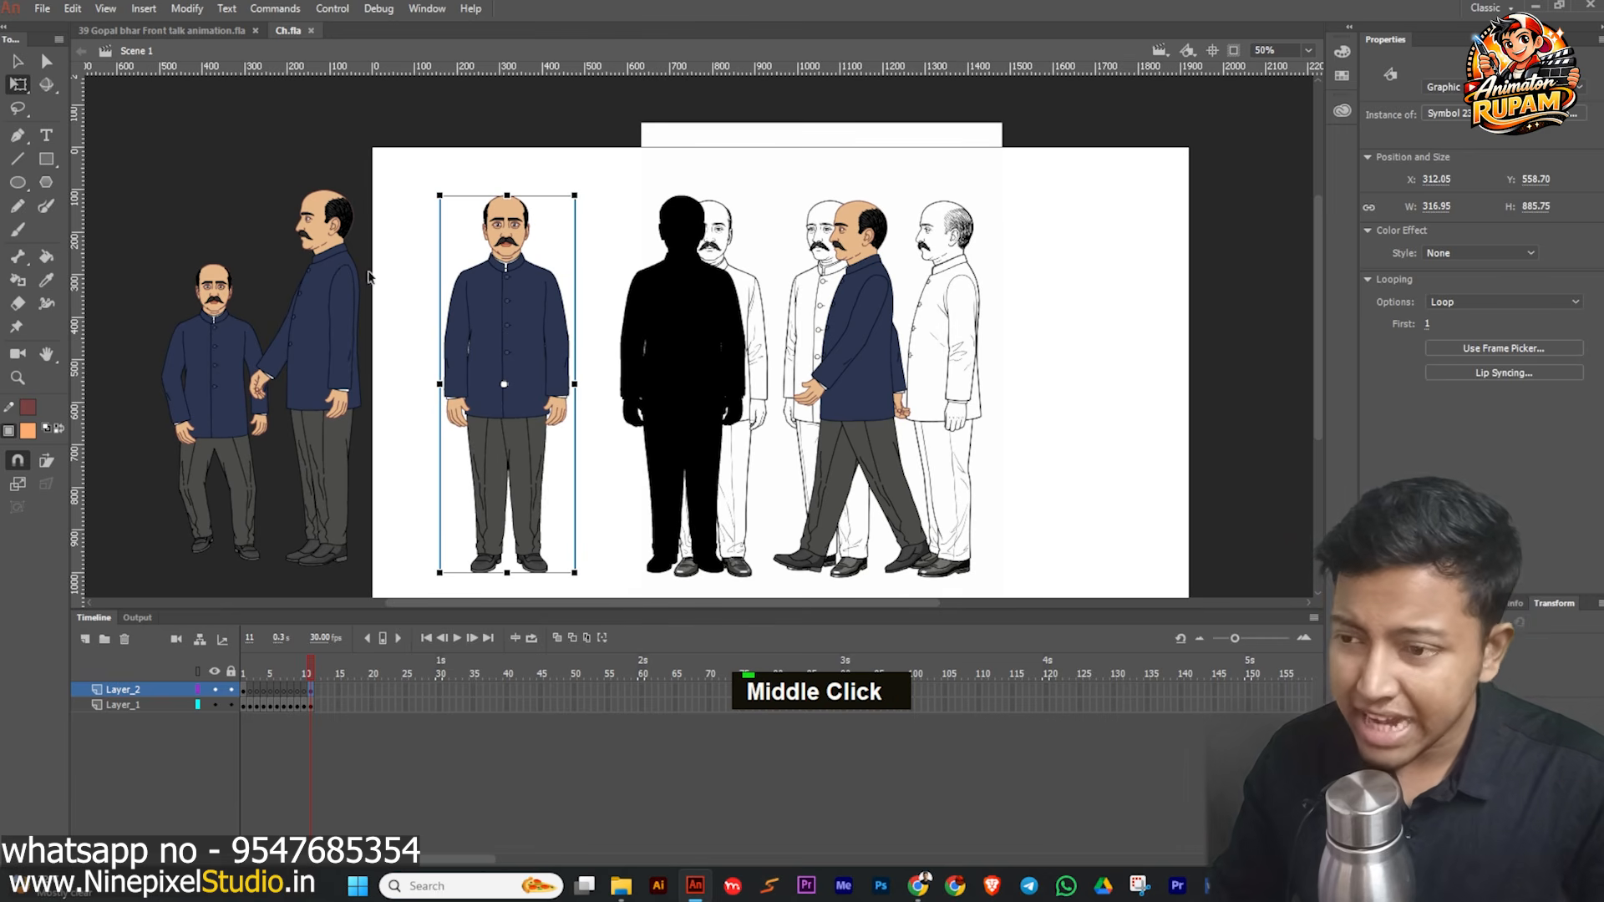
pyautogui.moveTo(368, 277); pyautogui.dragTo(334, 271)
# - Switch back to the Gopal Bhar animation document and open the mansion symbol at frame 195 for editing
pyautogui.click(187, 32)
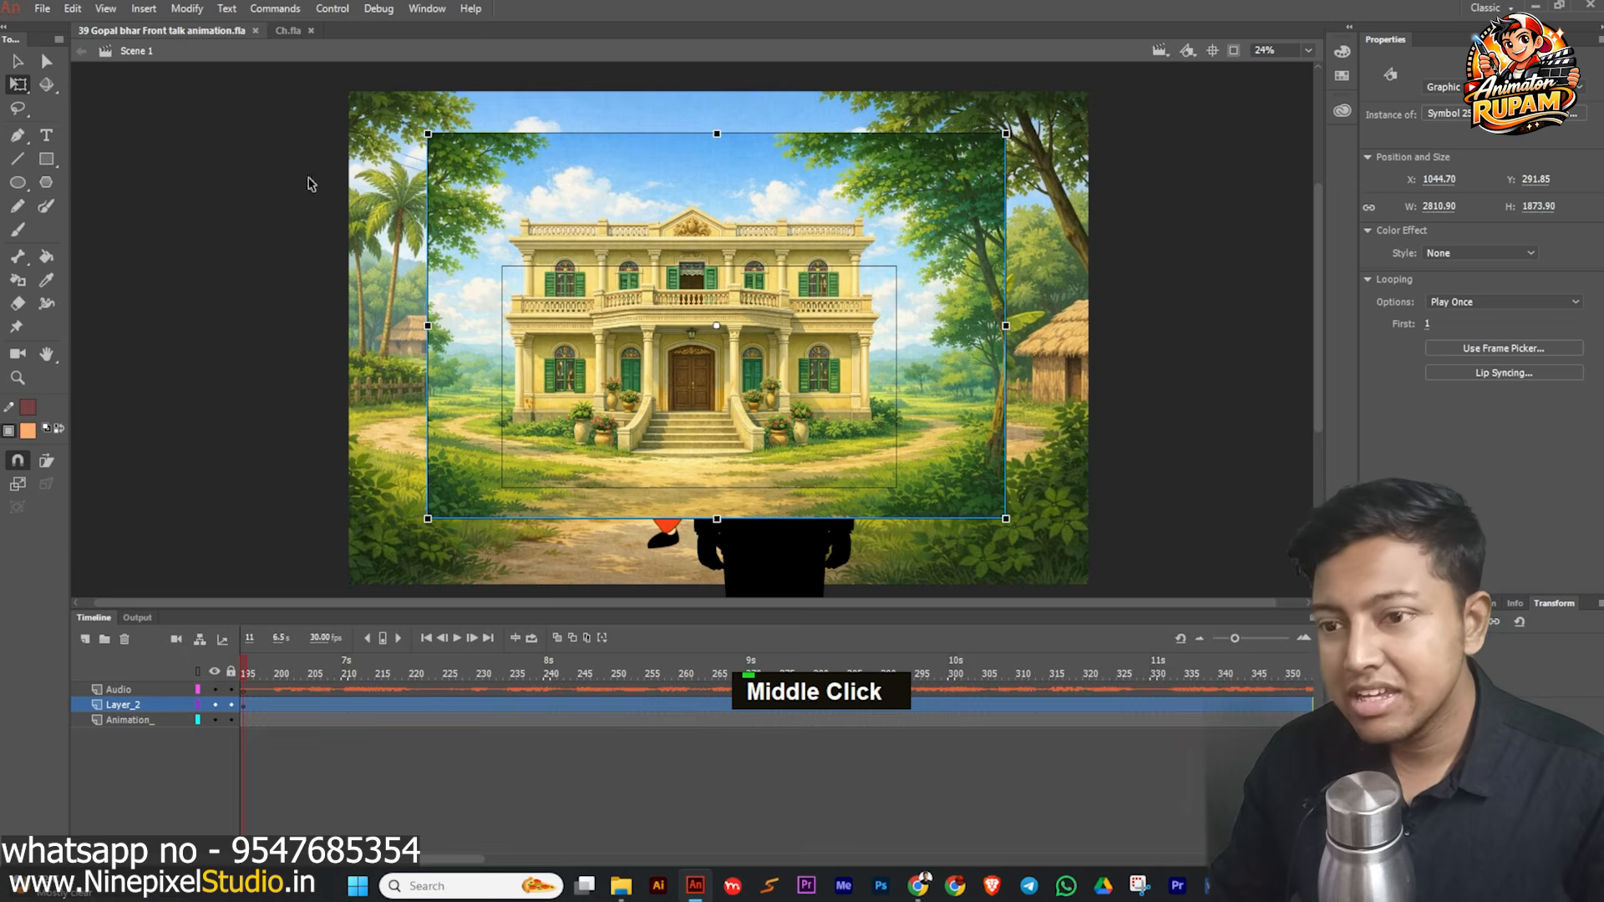
pyautogui.click(781, 802)
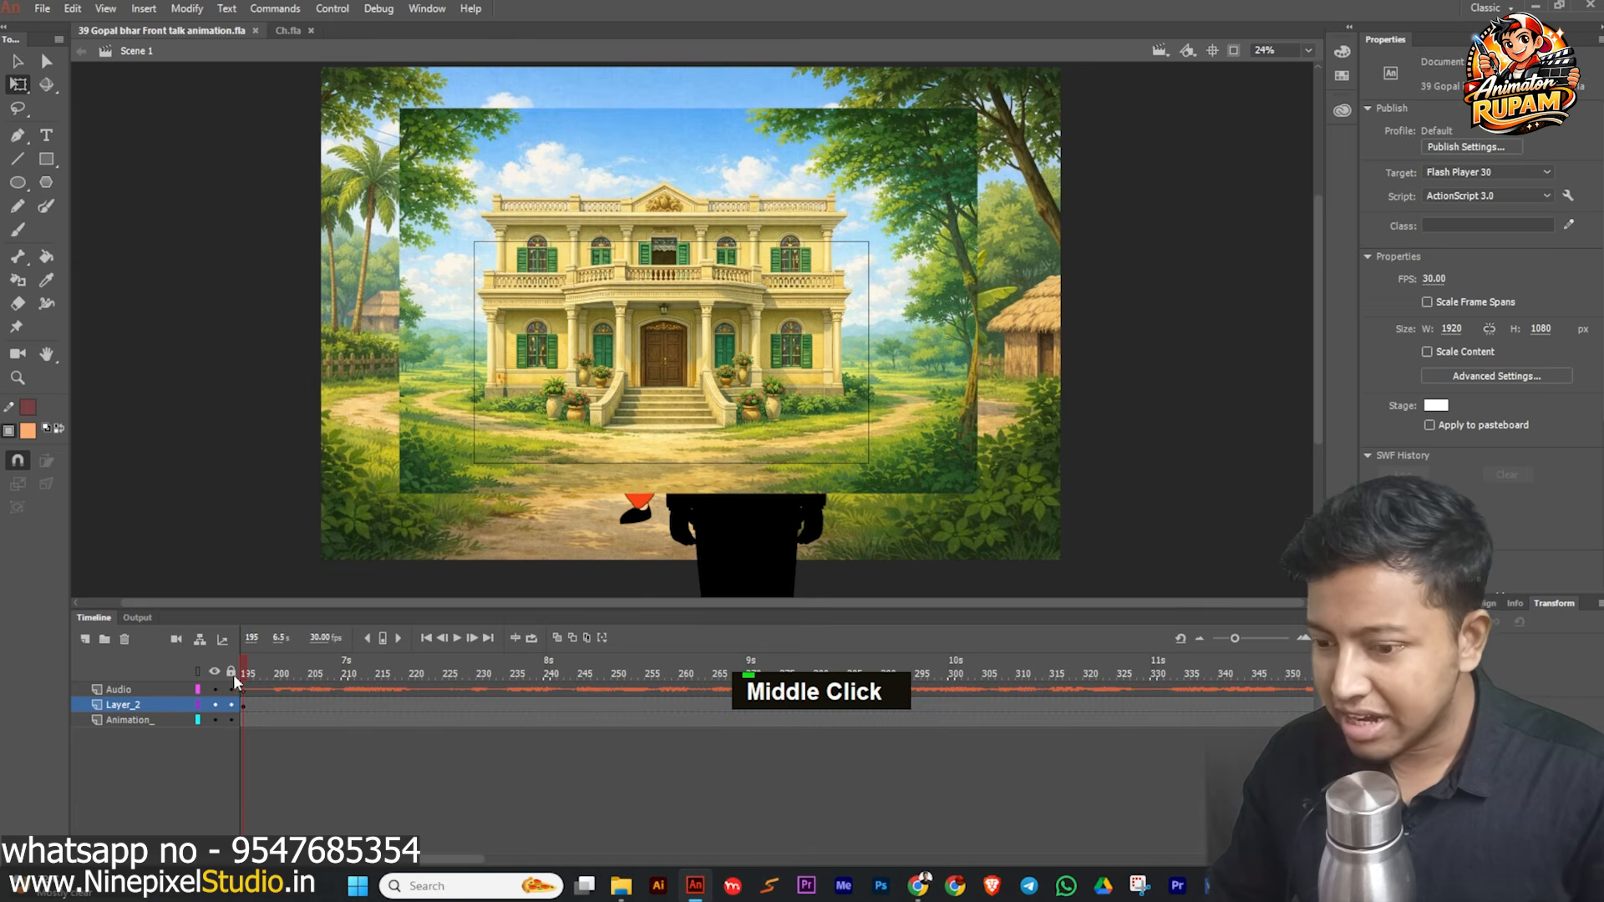
pyautogui.moveTo(244, 704); pyautogui.dragTo(553, 702)
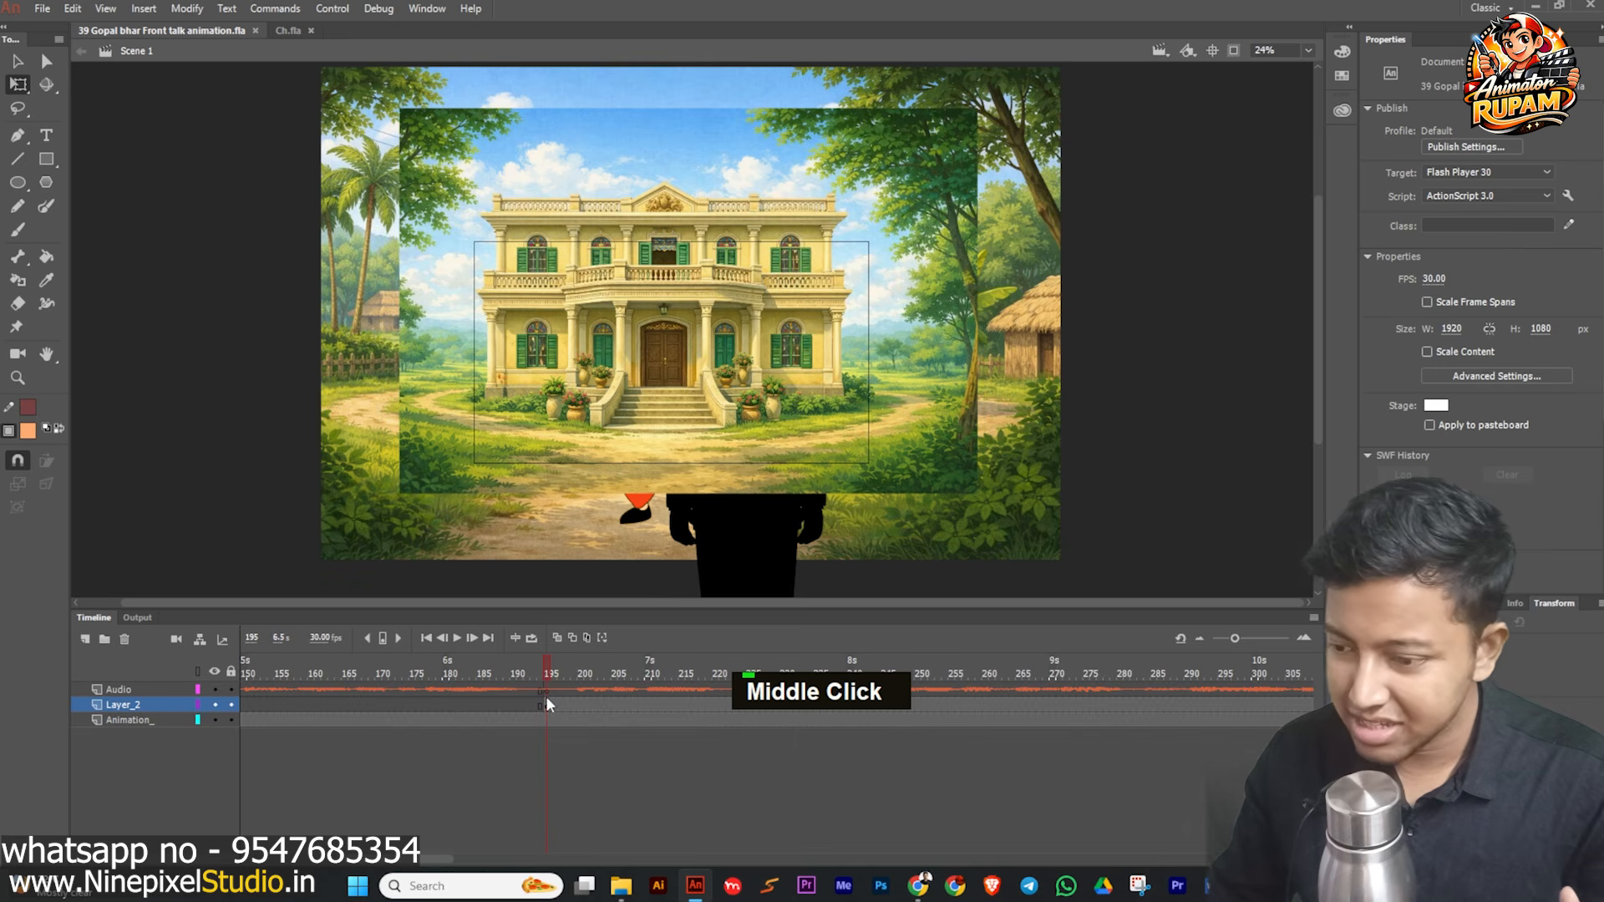
pyautogui.click(599, 357)
pyautogui.keyDown('ctrl'); pyautogui.scroll(3, 736, 377); pyautogui.keyUp('ctrl')
pyautogui.keyDown('ctrl'); pyautogui.scroll(-2, 735, 378); pyautogui.keyUp('ctrl')
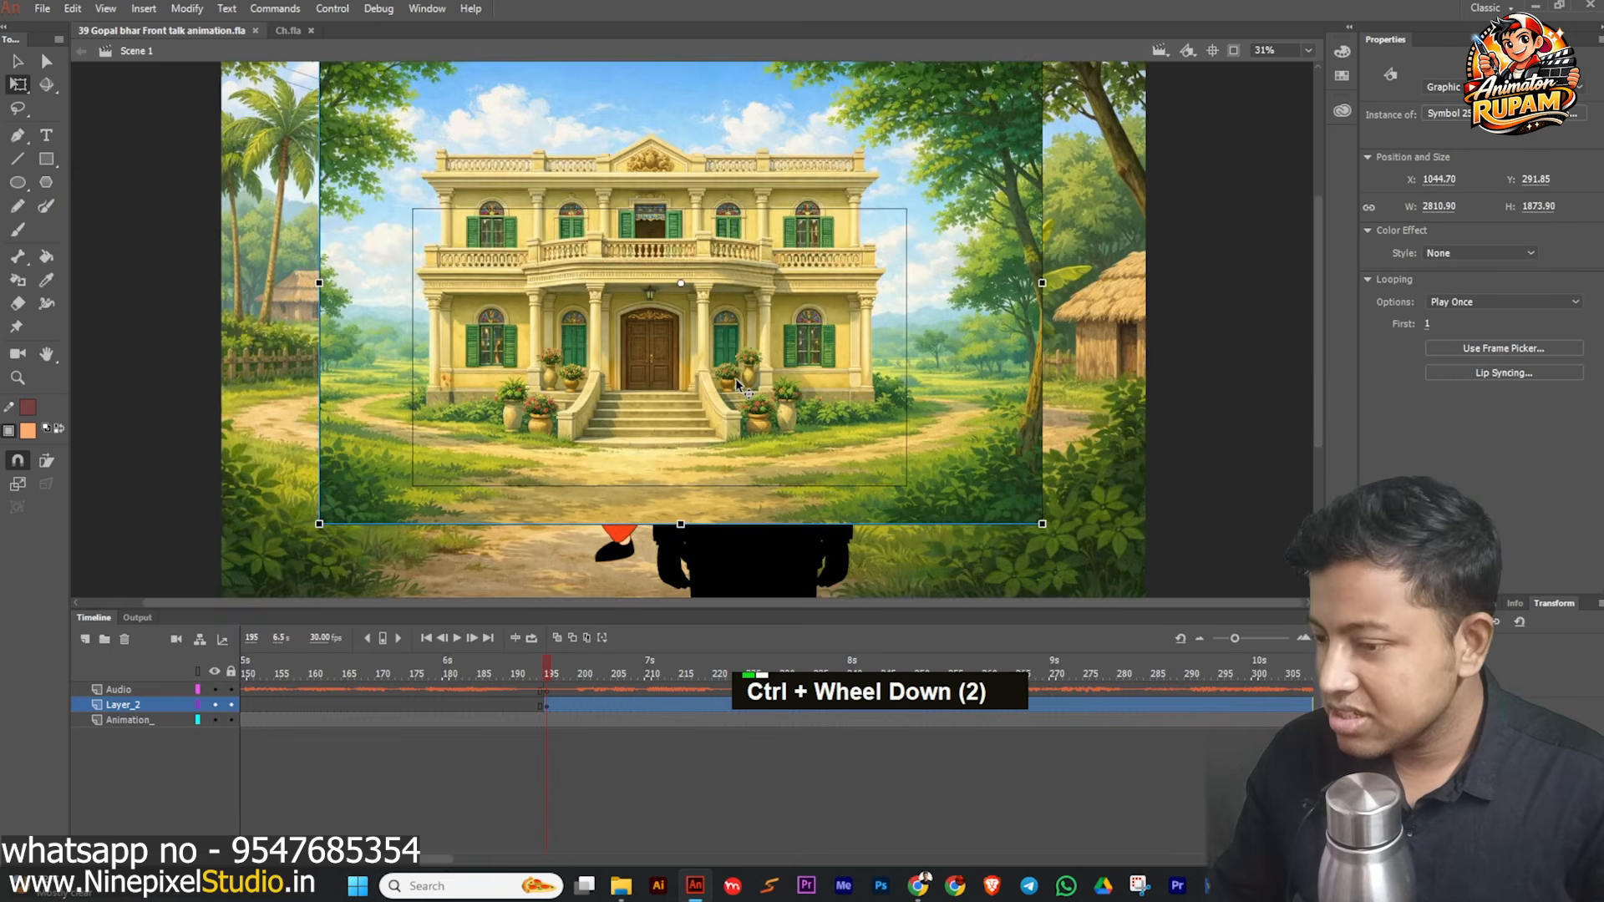
pyautogui.keyDown('ctrl'); pyautogui.scroll(-1, 736, 377); pyautogui.keyUp('ctrl')
pyautogui.middleClick(735, 378)
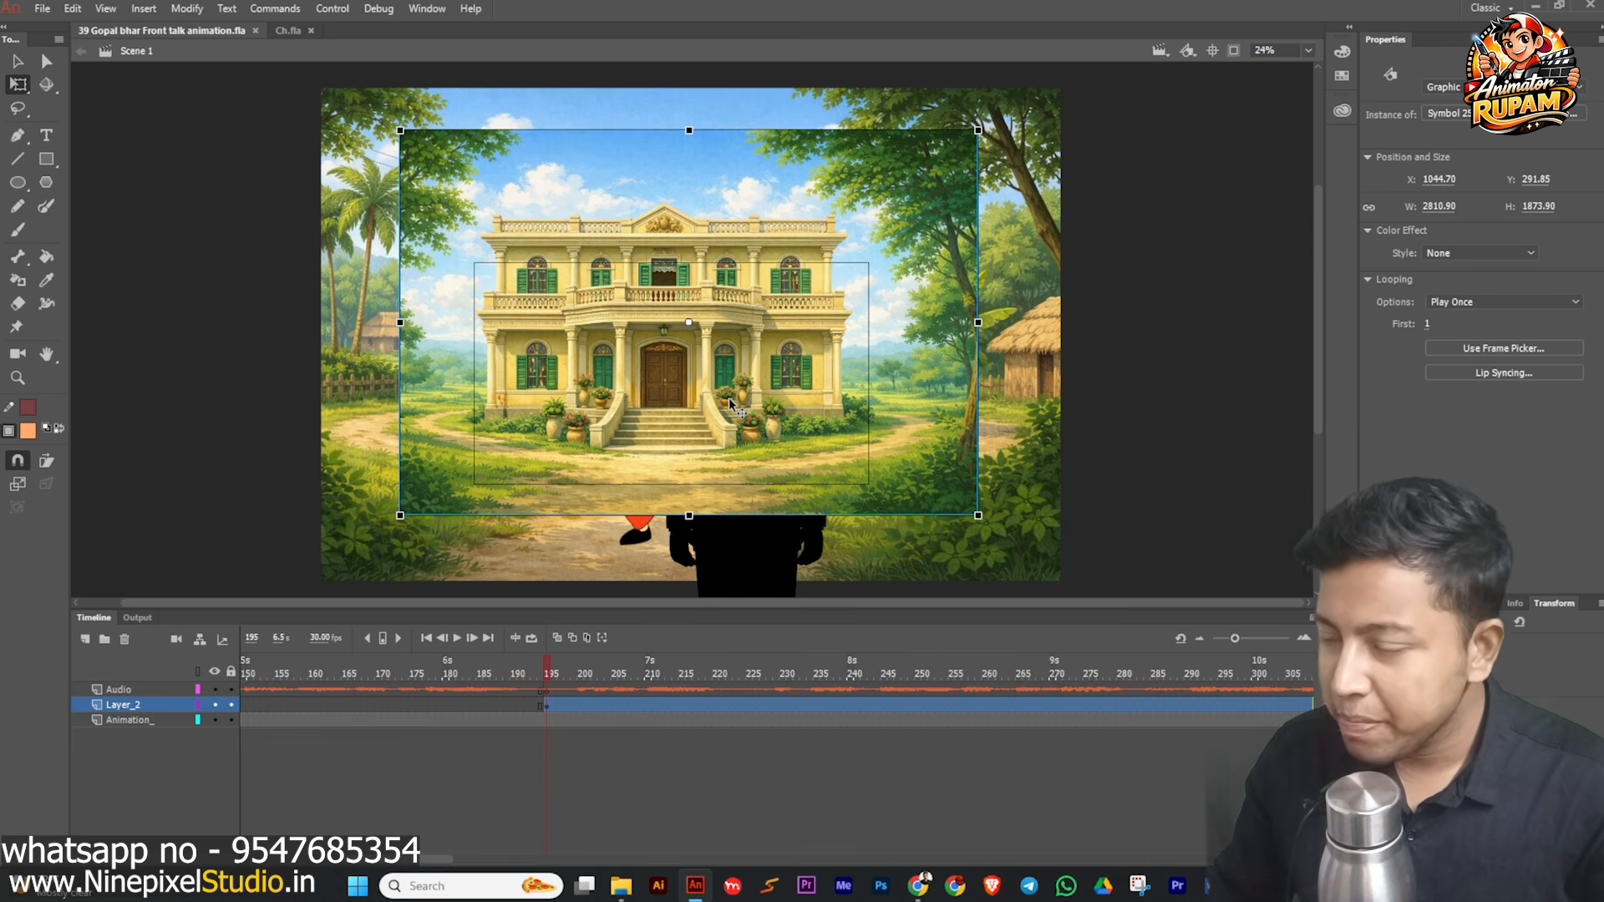
pyautogui.doubleClick(679, 438)
# - Paste the copied character onto Layer_2 at frame 1, putting duplicate library items into a folder
pyautogui.click(244, 706)
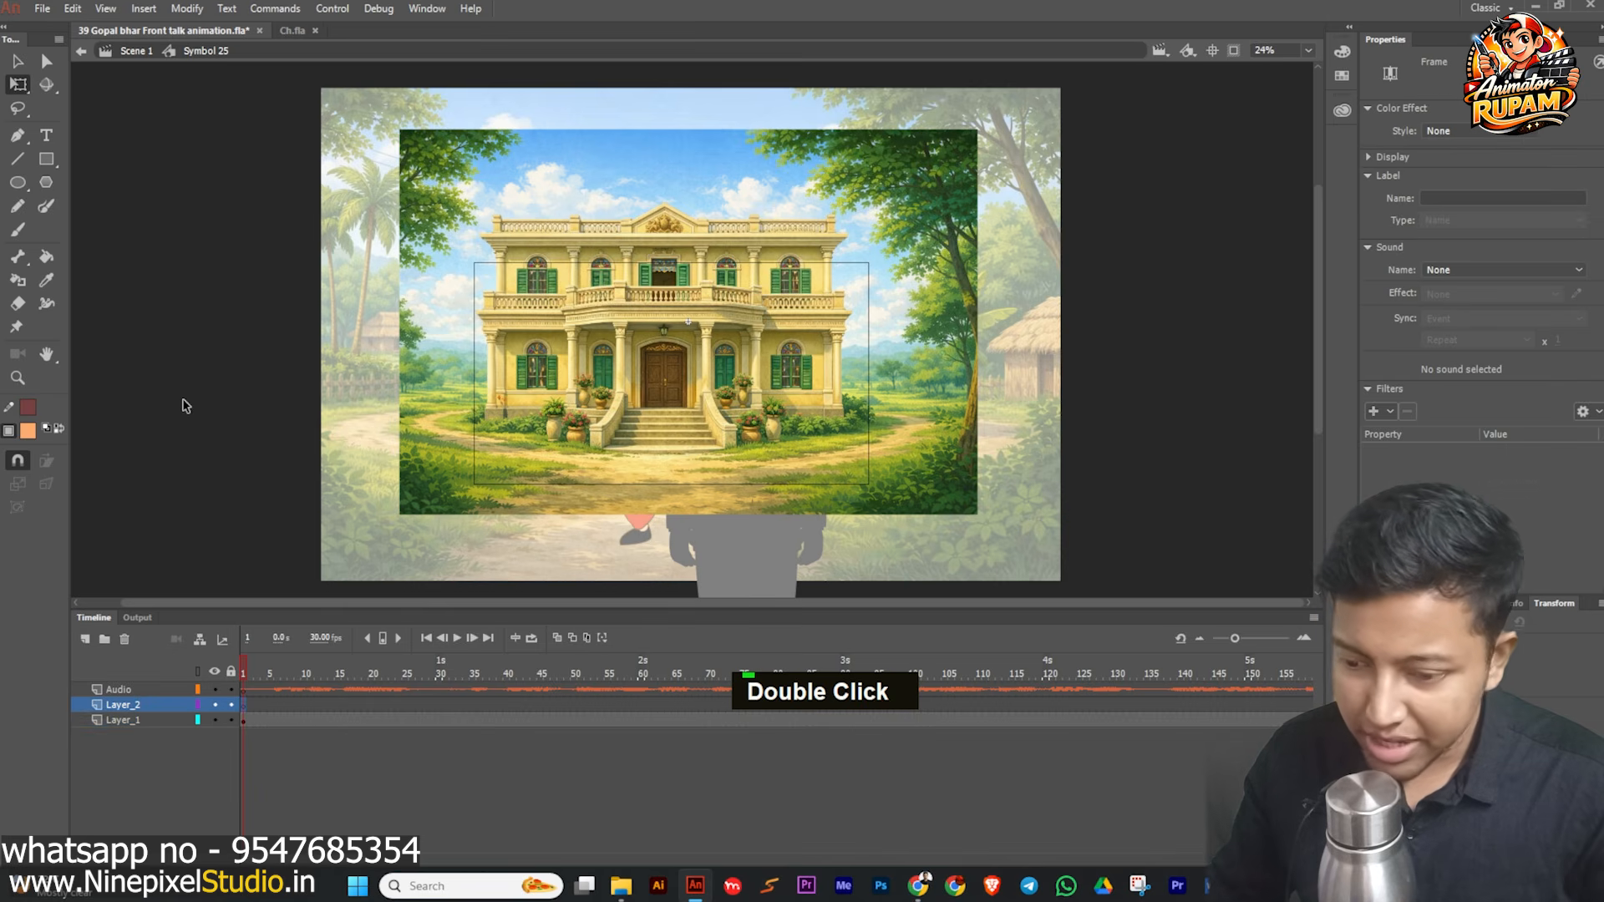
pyautogui.hotkey('ctrl', 'v')
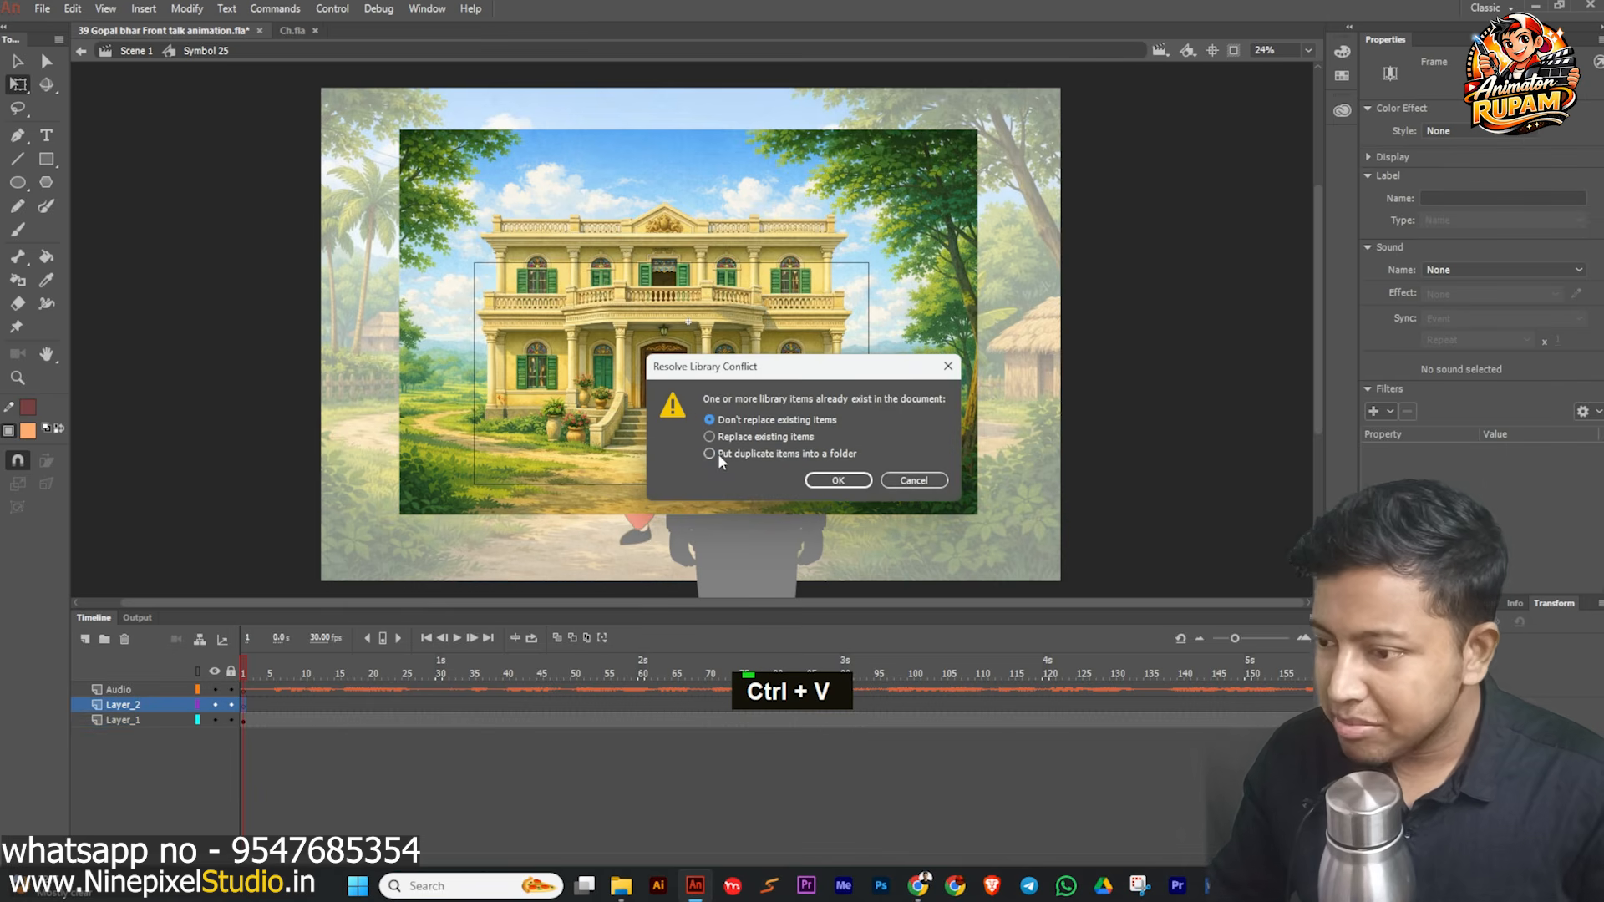
pyautogui.click(718, 454)
pyautogui.click(838, 481)
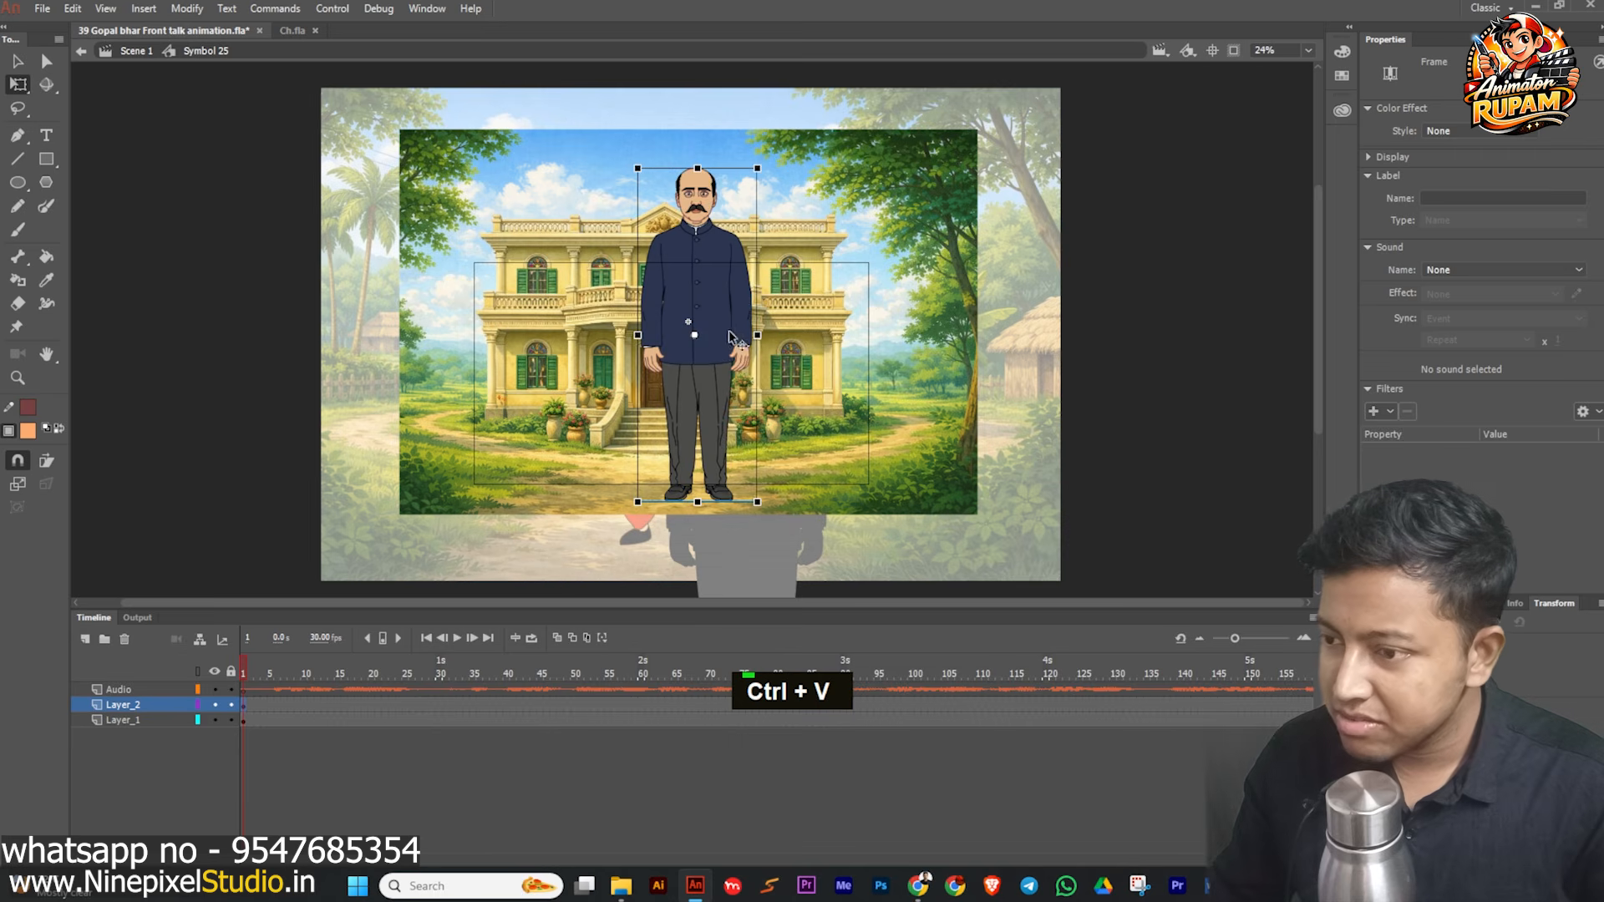
# - Scale the character to about 440 × 1229 px and centre him before the mansion with his legs below the stage
pyautogui.moveTo(729, 336); pyautogui.dragTo(706, 453)
pyautogui.moveTo(735, 282); pyautogui.dragTo(754, 253)
pyautogui.moveTo(696, 368); pyautogui.dragTo(679, 422)
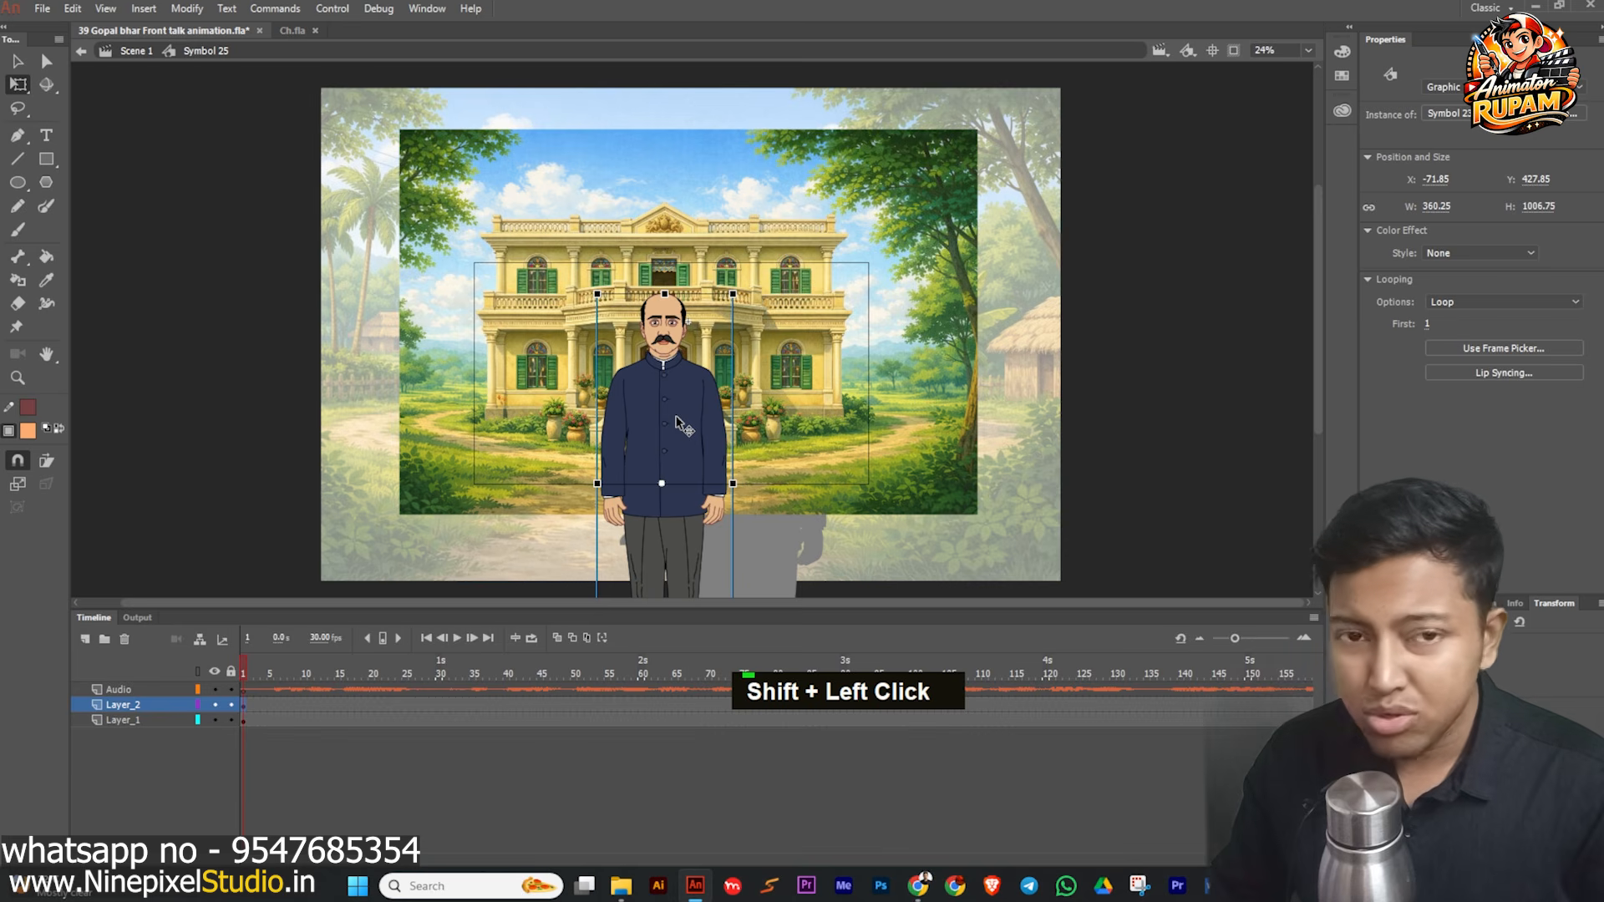
pyautogui.keyDown('ctrl'); pyautogui.scroll(1, 678, 422); pyautogui.keyUp('ctrl')
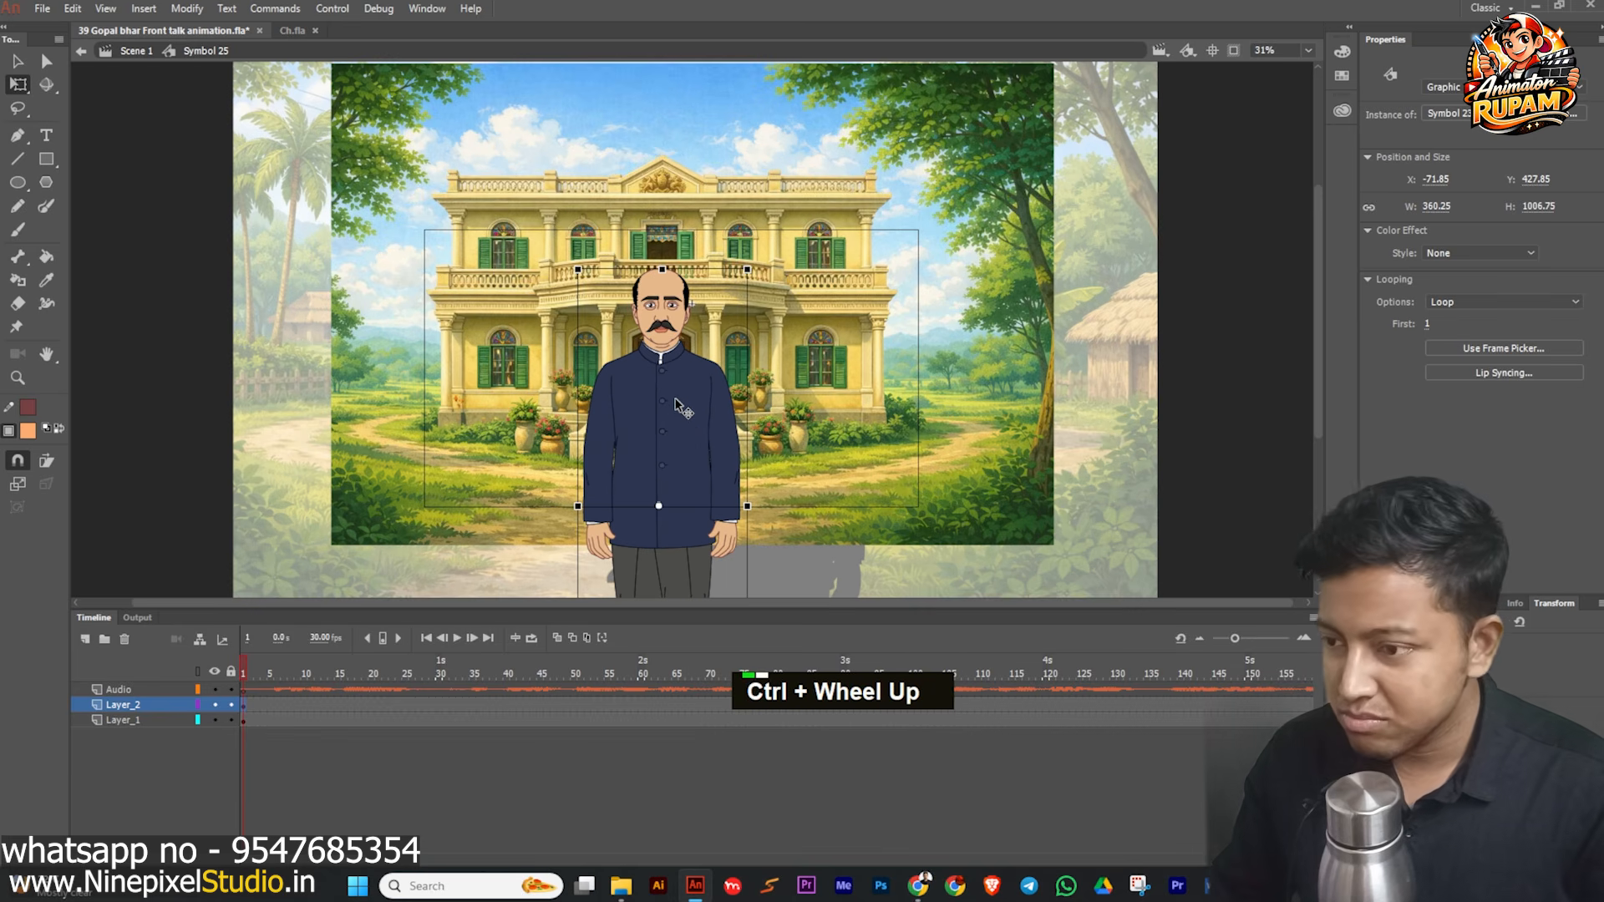
pyautogui.keyDown('ctrl'); pyautogui.scroll(1, 682, 416); pyautogui.keyUp('ctrl')
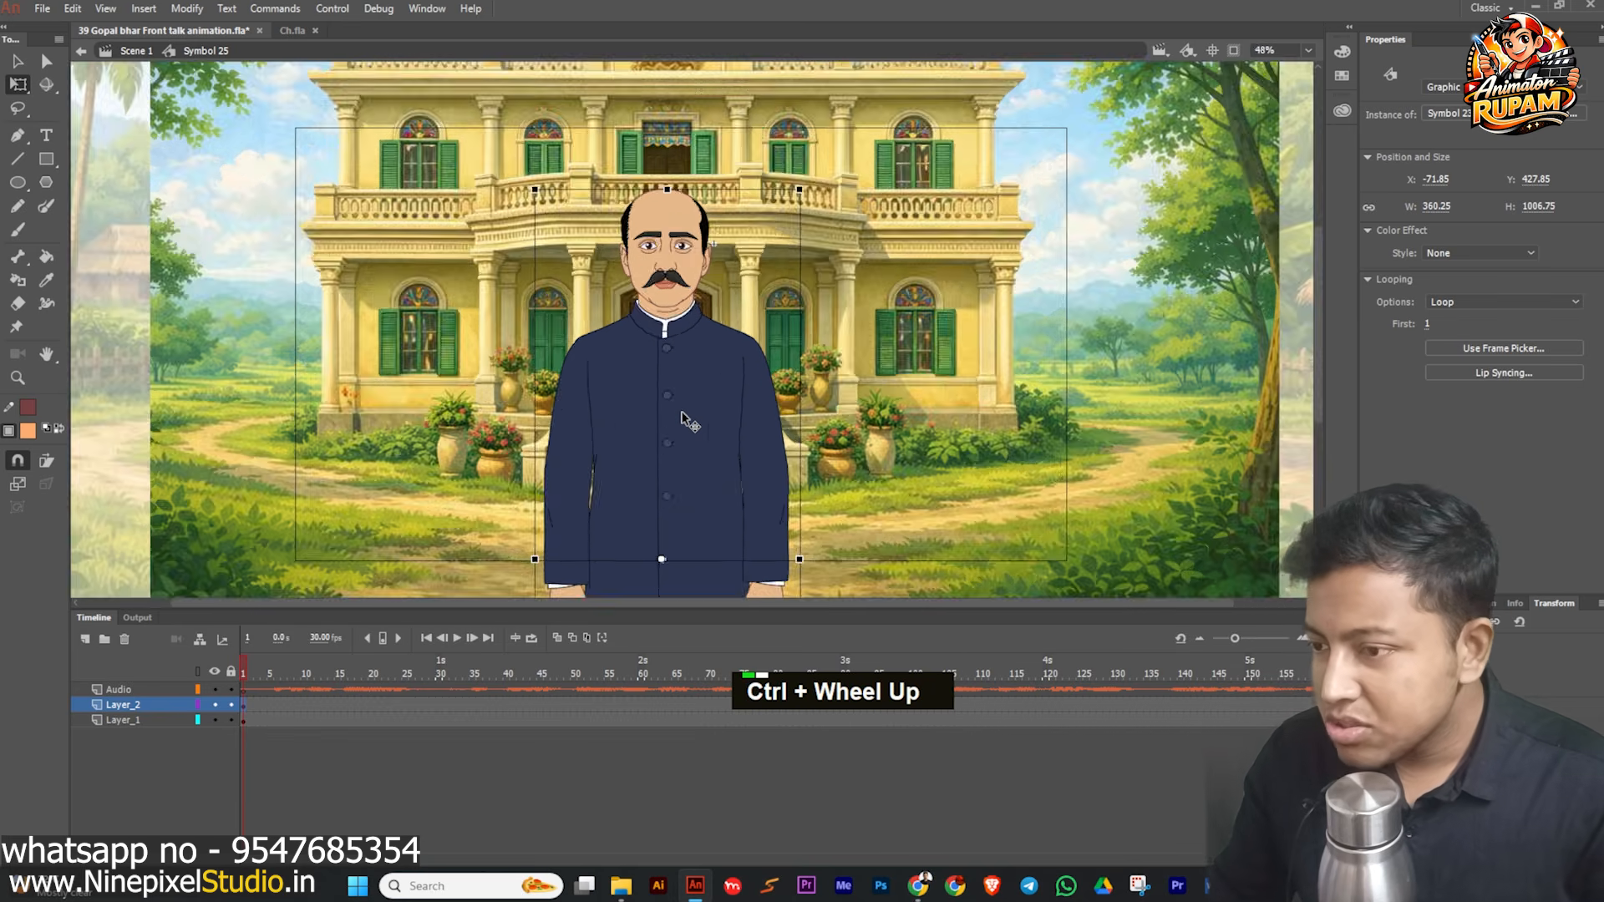
pyautogui.keyDown('ctrl'); pyautogui.scroll(-2, 681, 416); pyautogui.keyUp('ctrl')
pyautogui.moveTo(758, 270); pyautogui.dragTo(768, 251)
pyautogui.moveTo(698, 455); pyautogui.dragTo(699, 474)
pyautogui.keyDown('ctrl'); pyautogui.scroll(1, 696, 376); pyautogui.keyUp('ctrl')
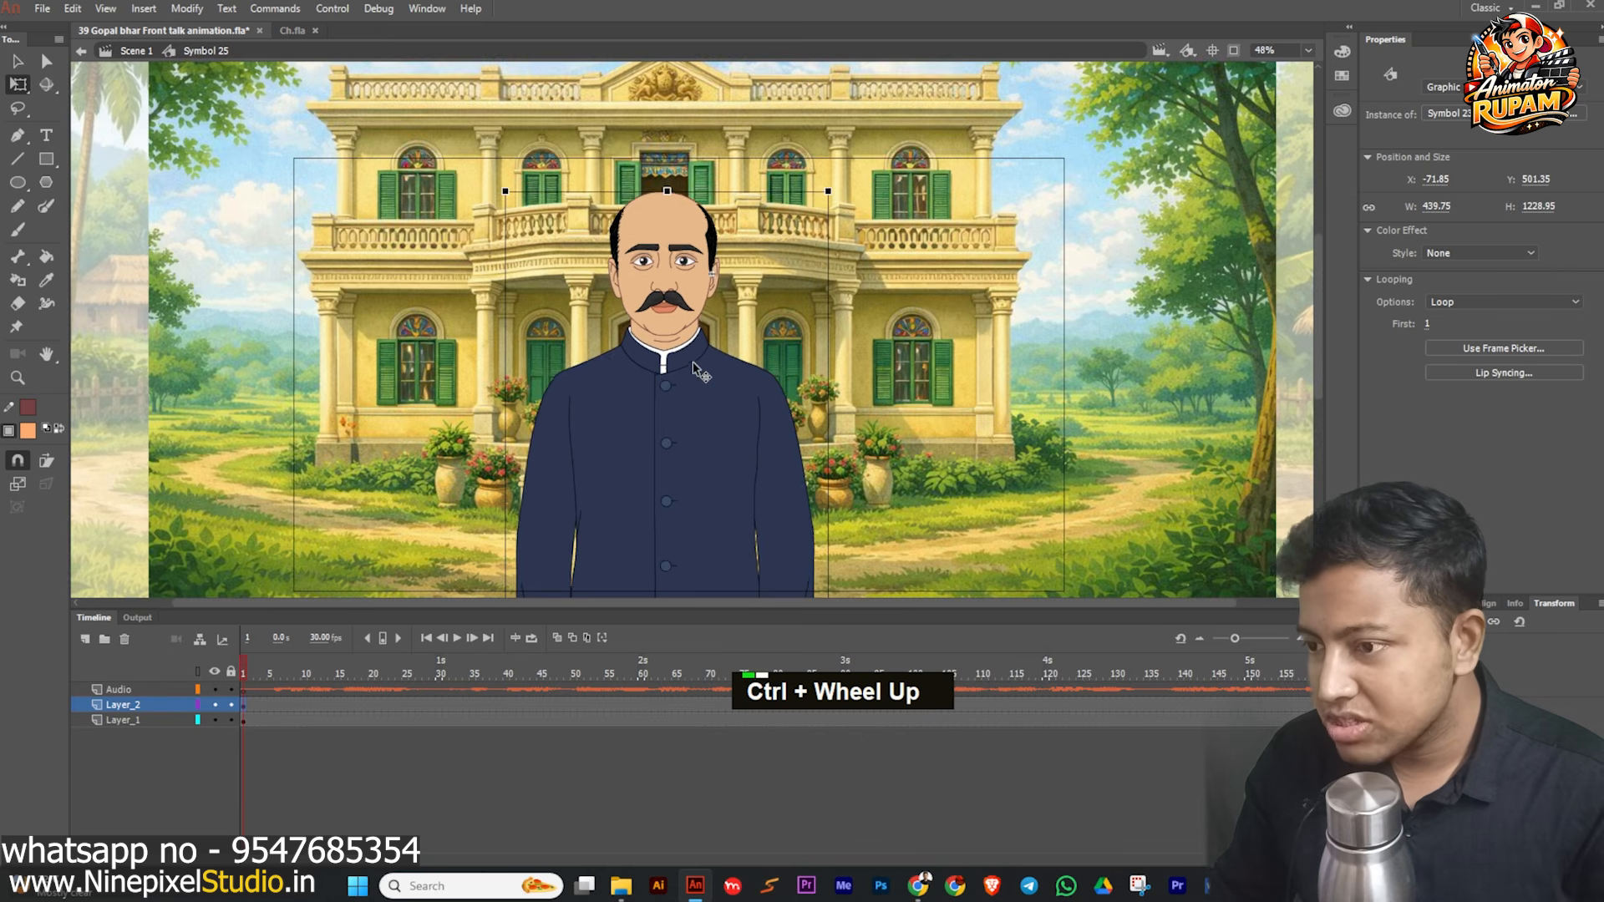
pyautogui.keyDown('ctrl'); pyautogui.scroll(-2, 710, 434); pyautogui.keyUp('ctrl')
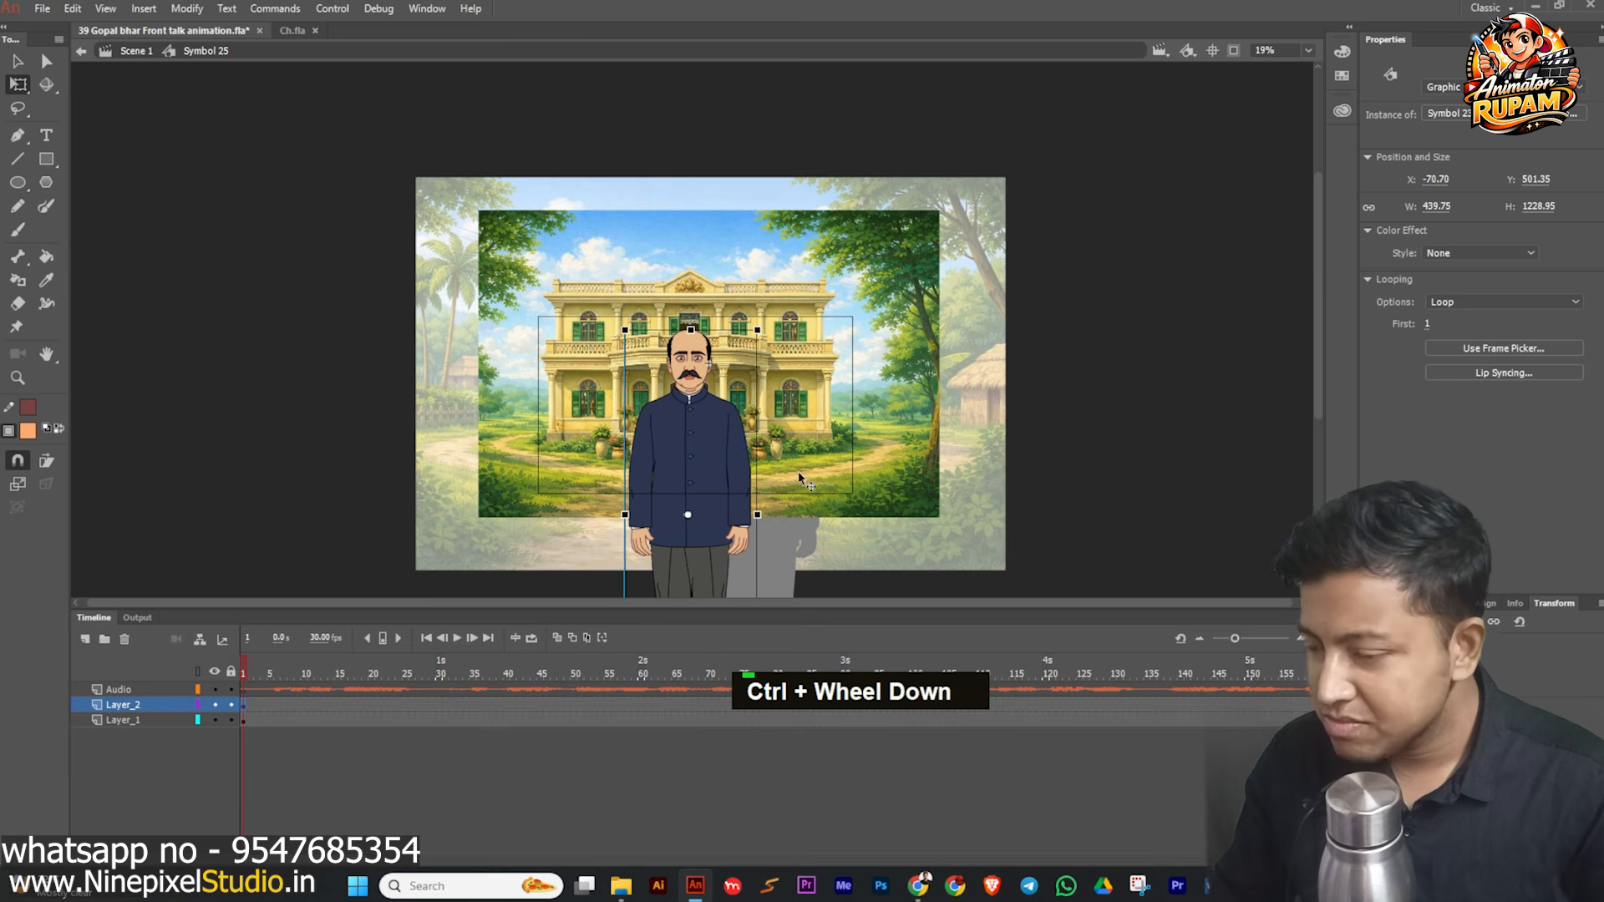
# - Give the timeline more height and lock the mansion background layer, Layer_1
pyautogui.moveTo(483, 611); pyautogui.dragTo(482, 584)
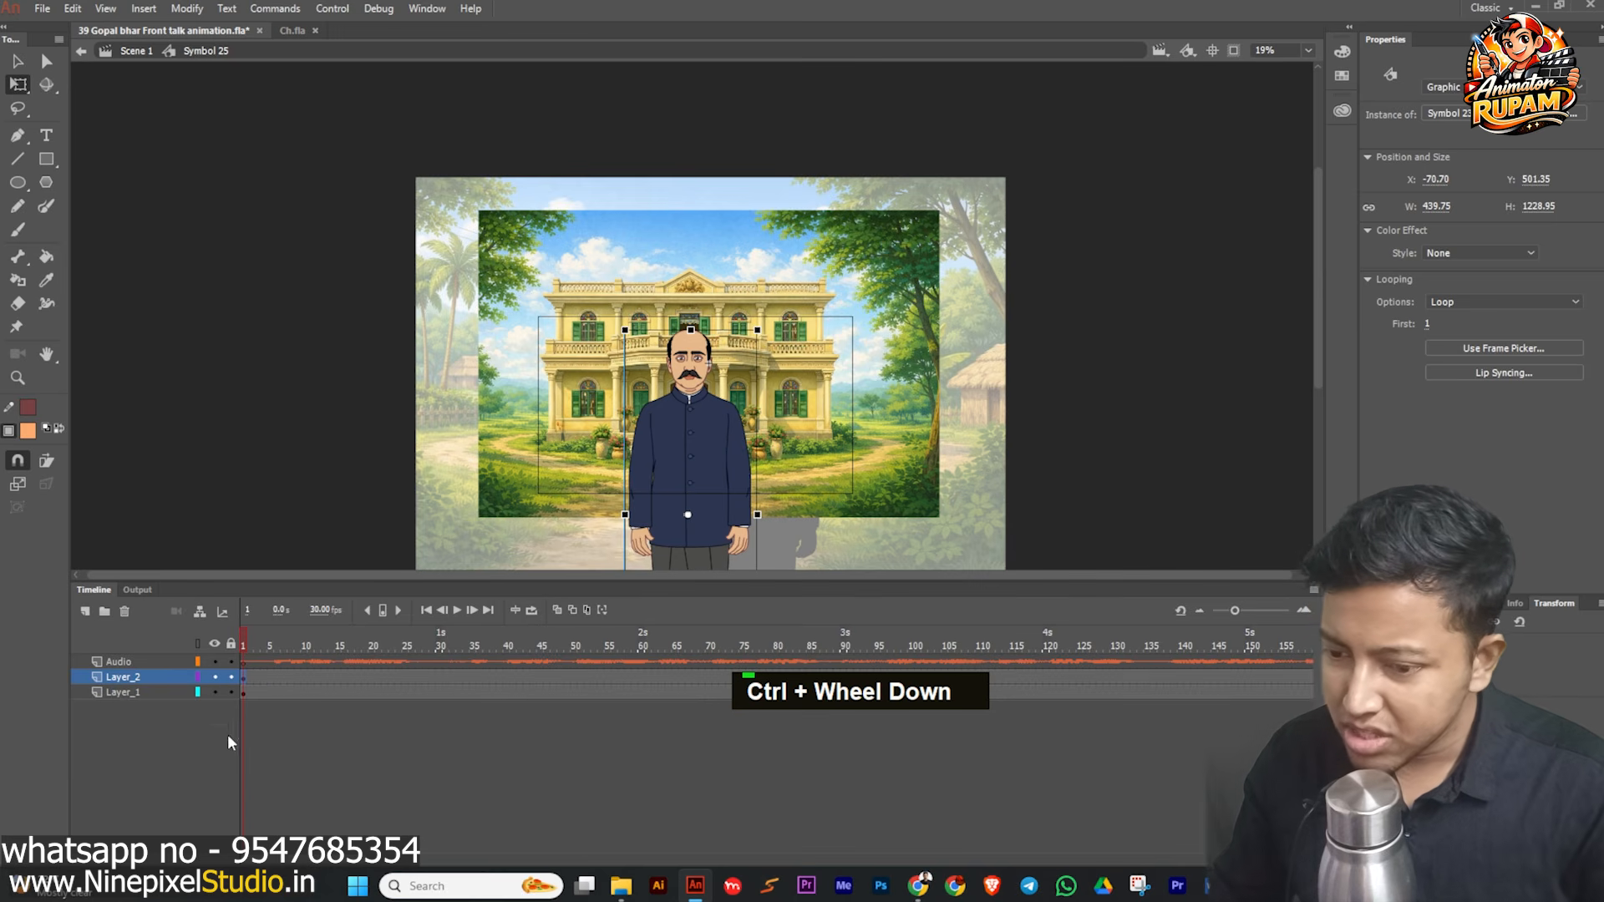
pyautogui.keyDown('ctrl'); pyautogui.scroll(1, 646, 519); pyautogui.keyUp('ctrl')
pyautogui.moveTo(644, 518); pyautogui.dragTo(591, 518)
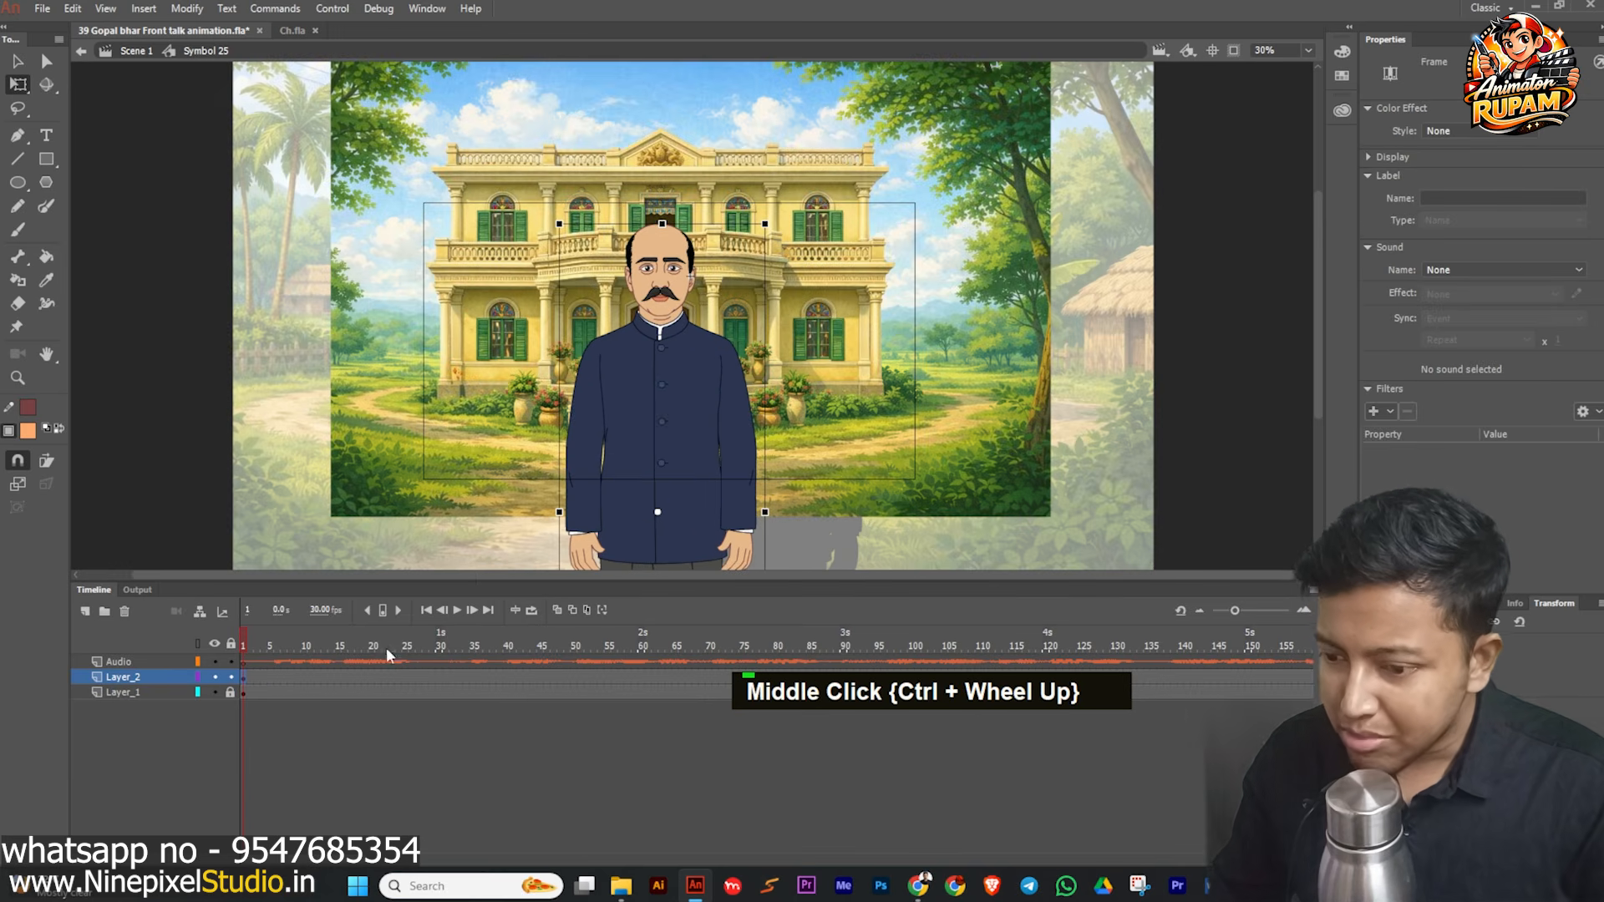
# - Copy all frames of the Audio layer in the mansion symbol and save the document
pyautogui.doubleClick(375, 658)
pyautogui.rightClick(374, 659)
pyautogui.click(418, 401)
pyautogui.moveTo(376, 638); pyautogui.dragTo(243, 638)
pyautogui.keyDown('ctrl'); pyautogui.scroll(-1, 652, 418); pyautogui.keyUp('ctrl')
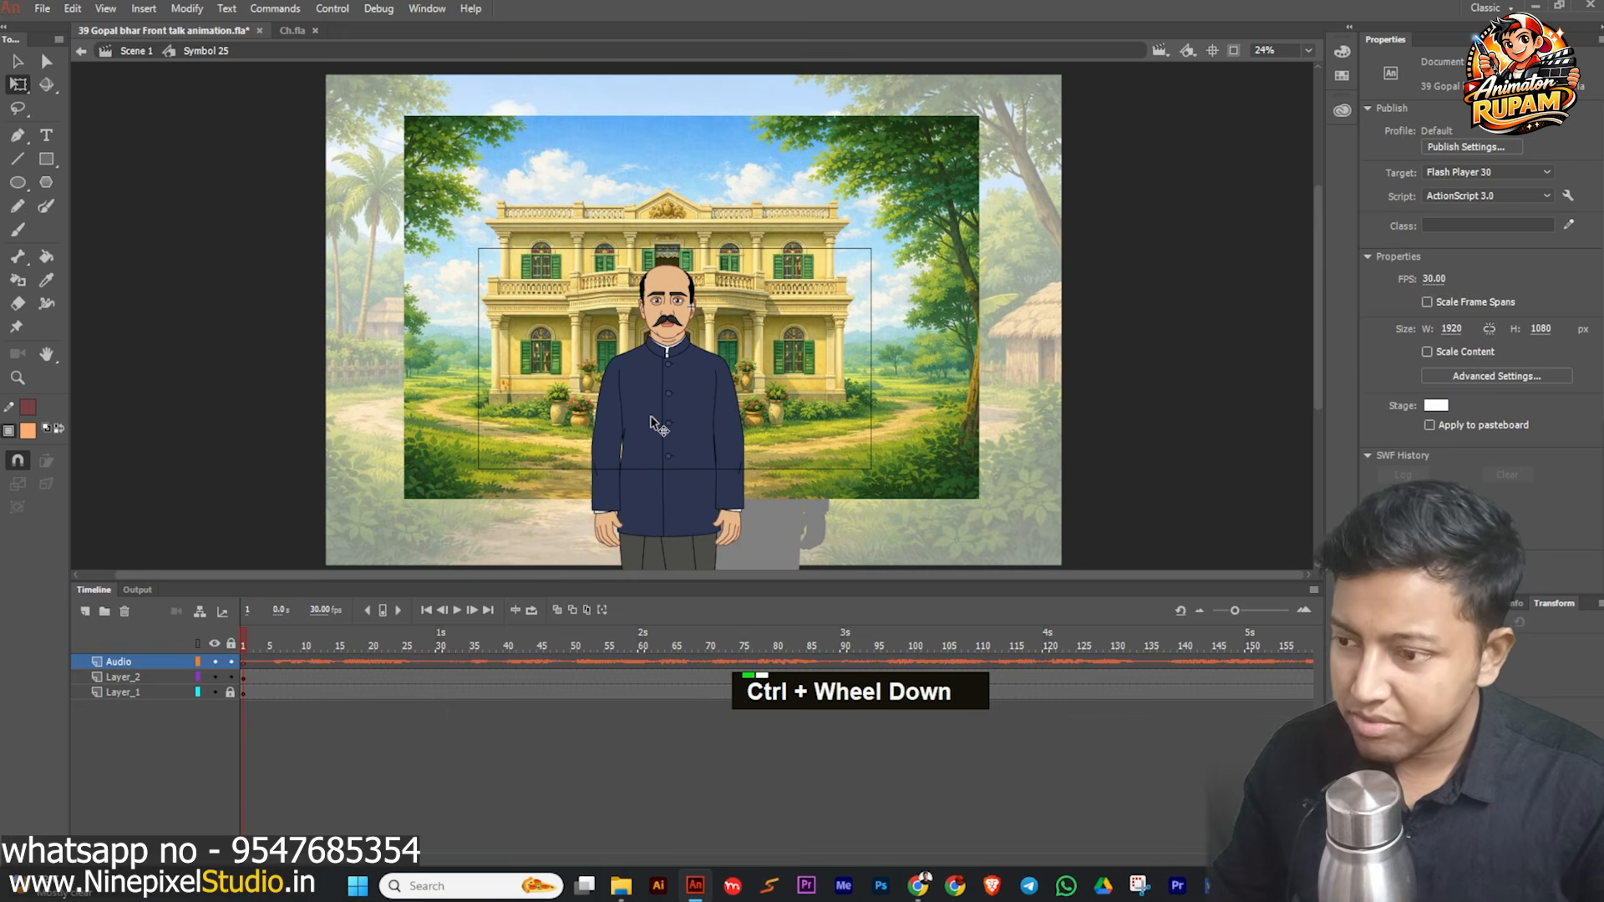
pyautogui.click(652, 418)
pyautogui.hotkey('ctrl', 's')
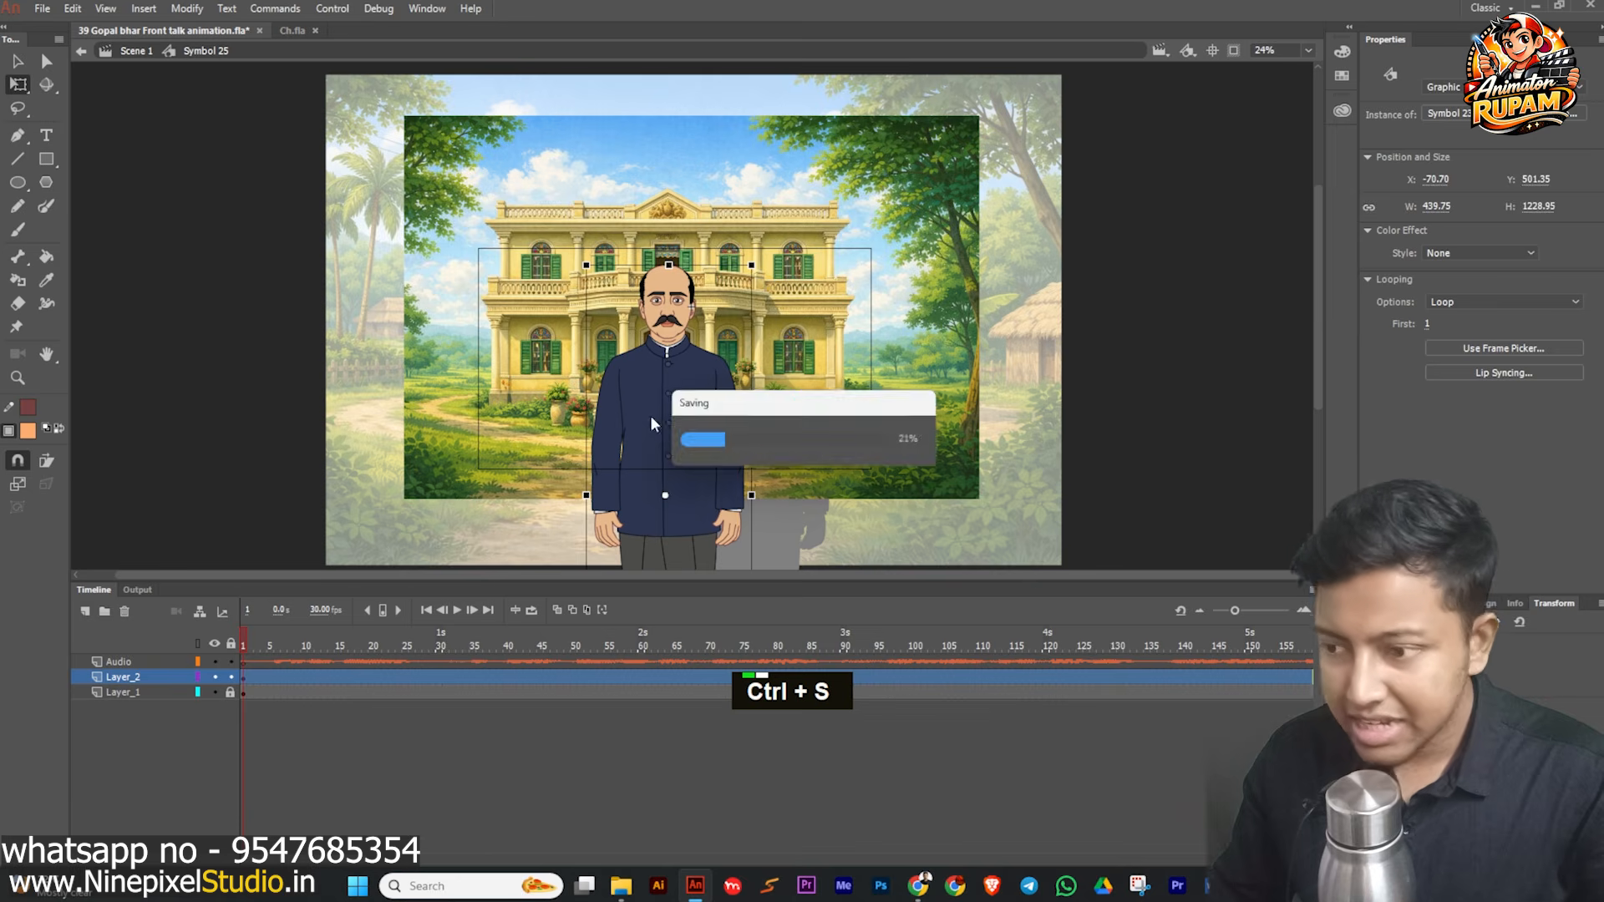
# - Open the character symbol, add a layer above all its parts, and paste the copied audio frames there at frame 1
pyautogui.doubleClick(651, 426)
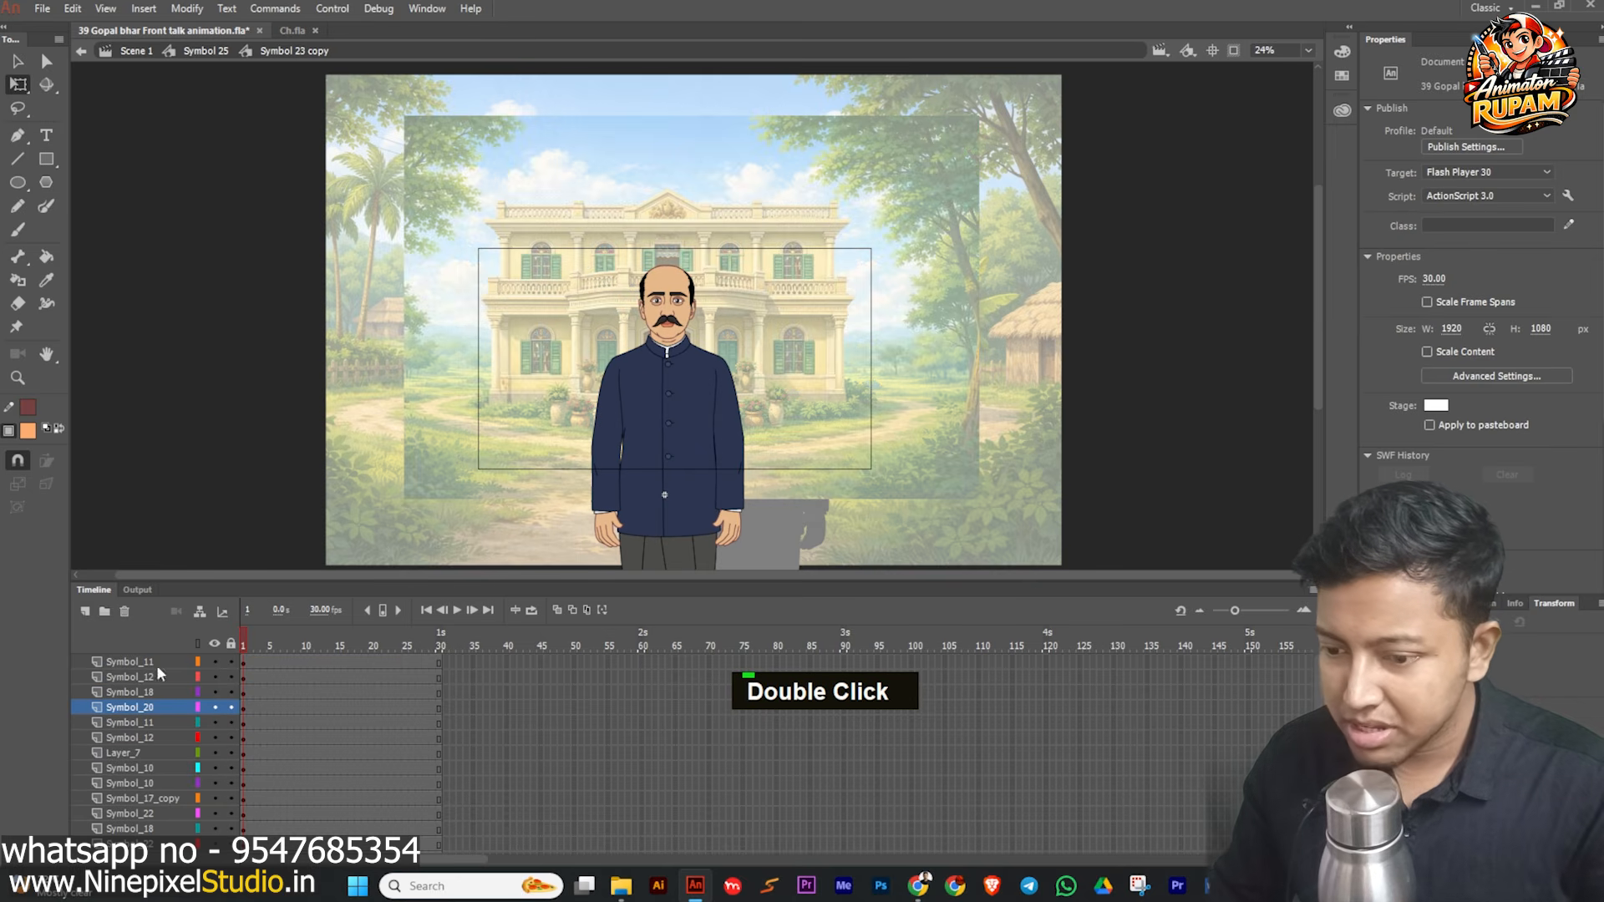
pyautogui.scroll(-2, 349, 675)
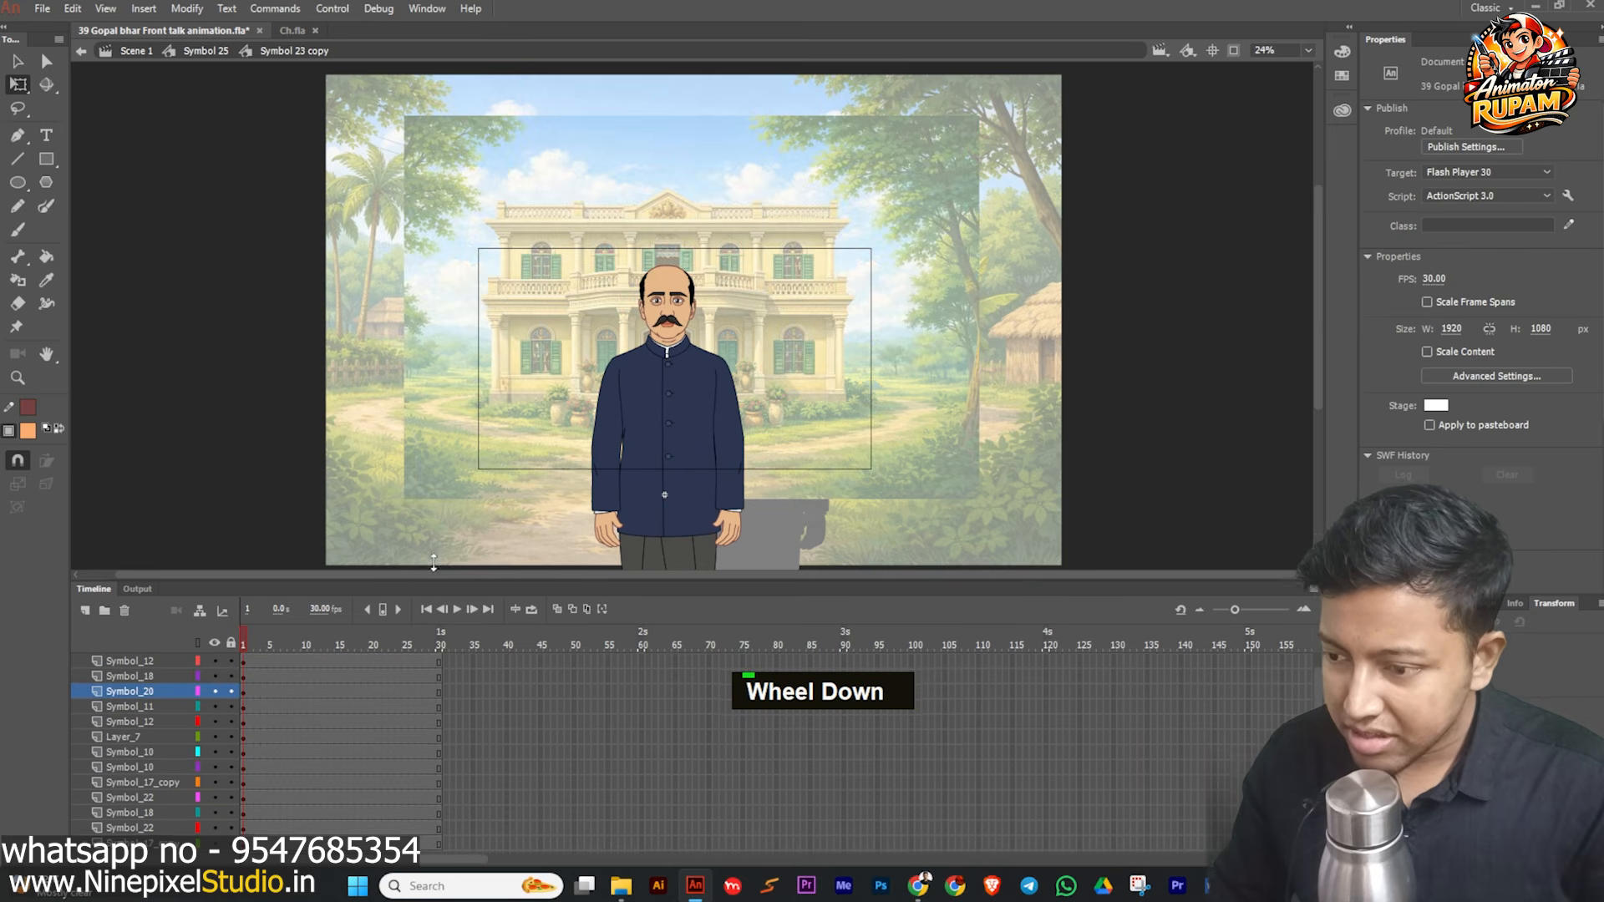
pyautogui.moveTo(432, 582); pyautogui.dragTo(431, 540)
pyautogui.keyDown('ctrl'); pyautogui.scroll(-2, 414, 396); pyautogui.keyUp('ctrl')
pyautogui.middleClick(572, 388)
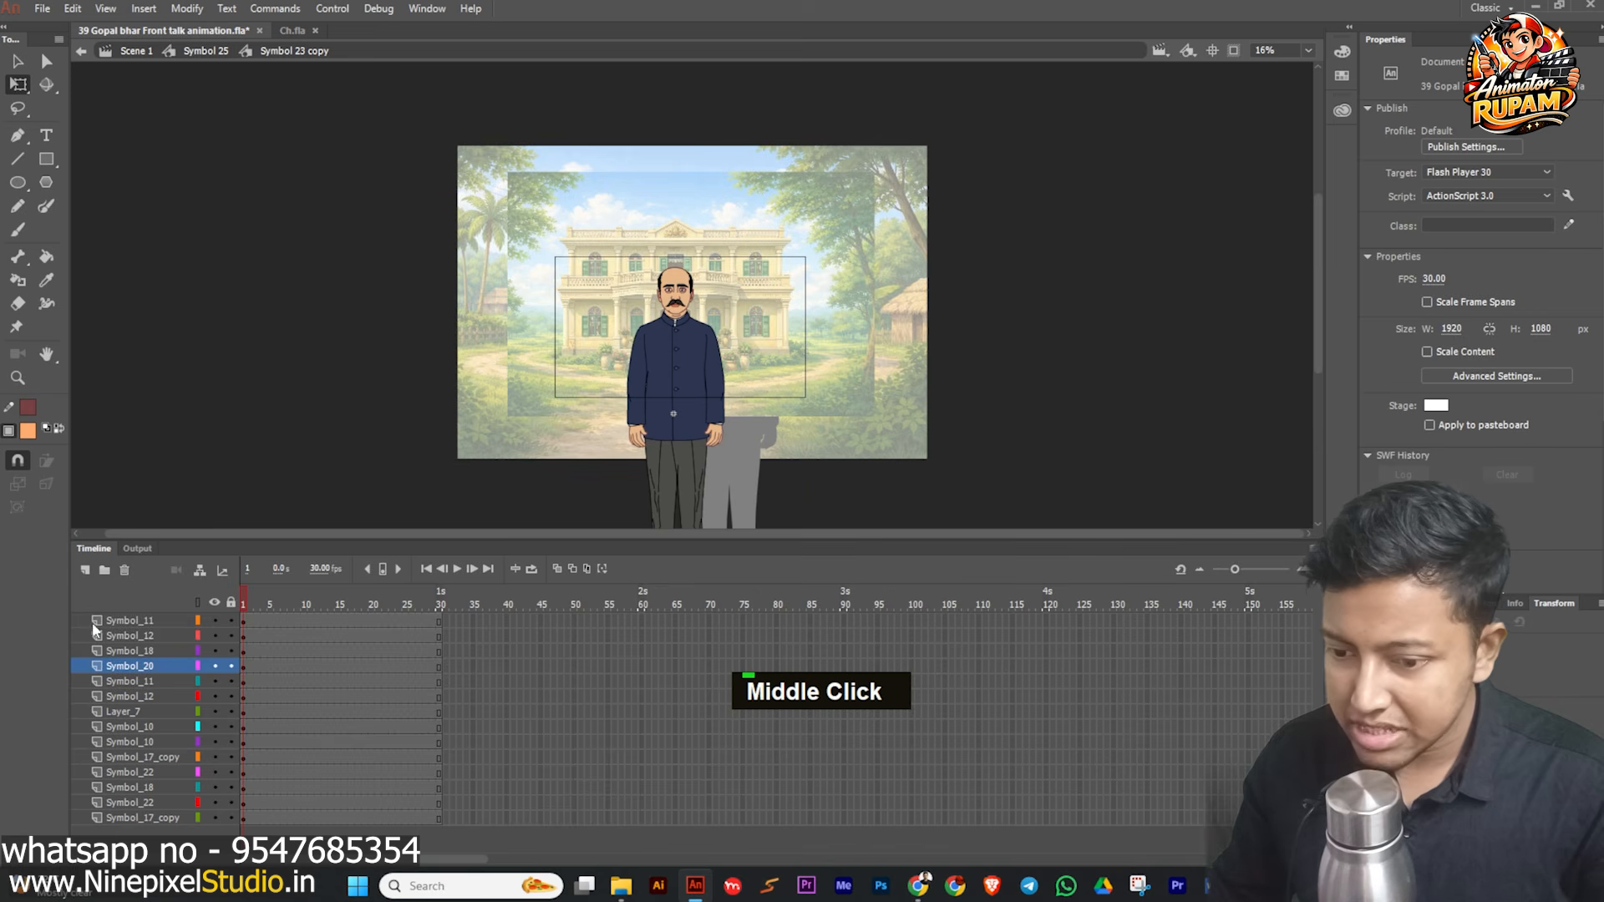
pyautogui.click(85, 570)
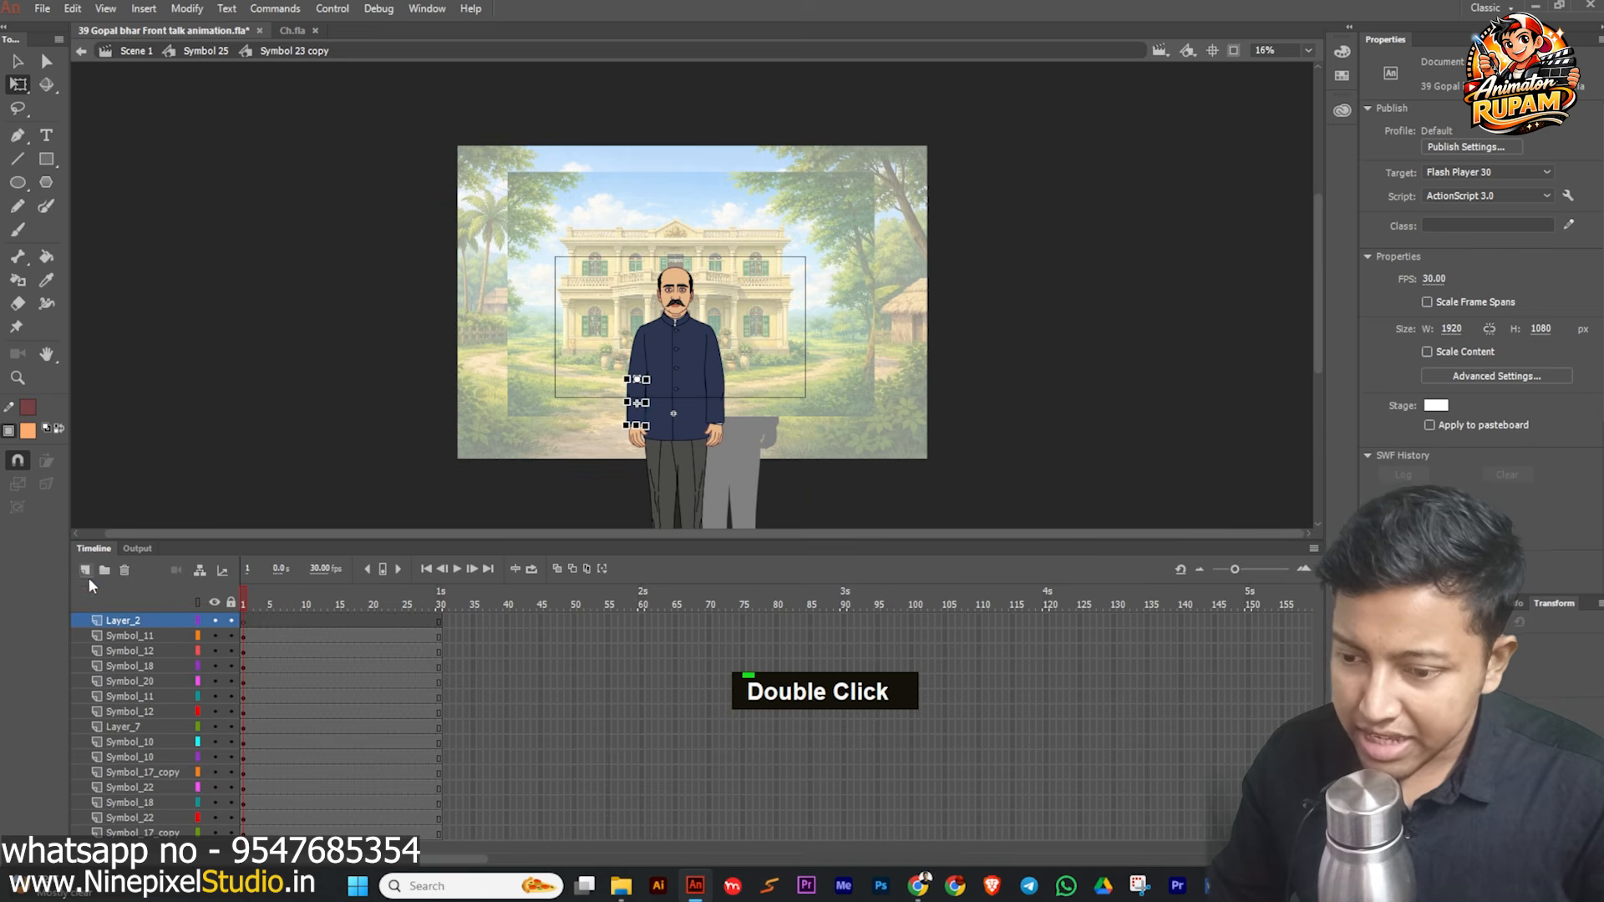
pyautogui.rightClick(246, 626)
pyautogui.click(284, 401)
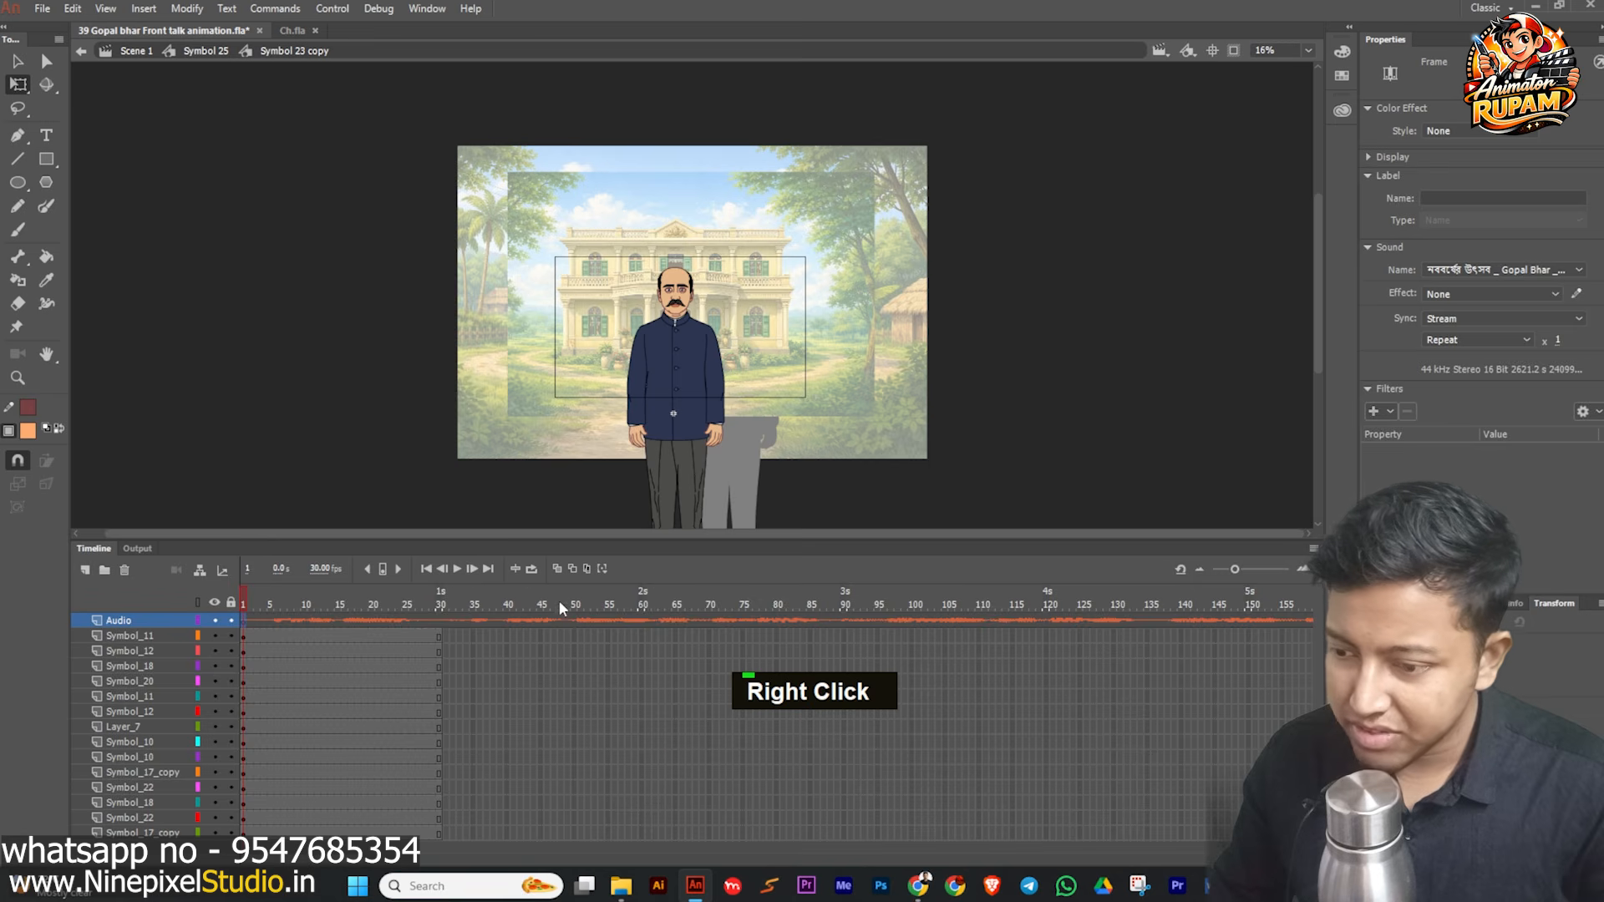
# - Extend the character's body-part layers to the end of the audio
pyautogui.click(488, 569)
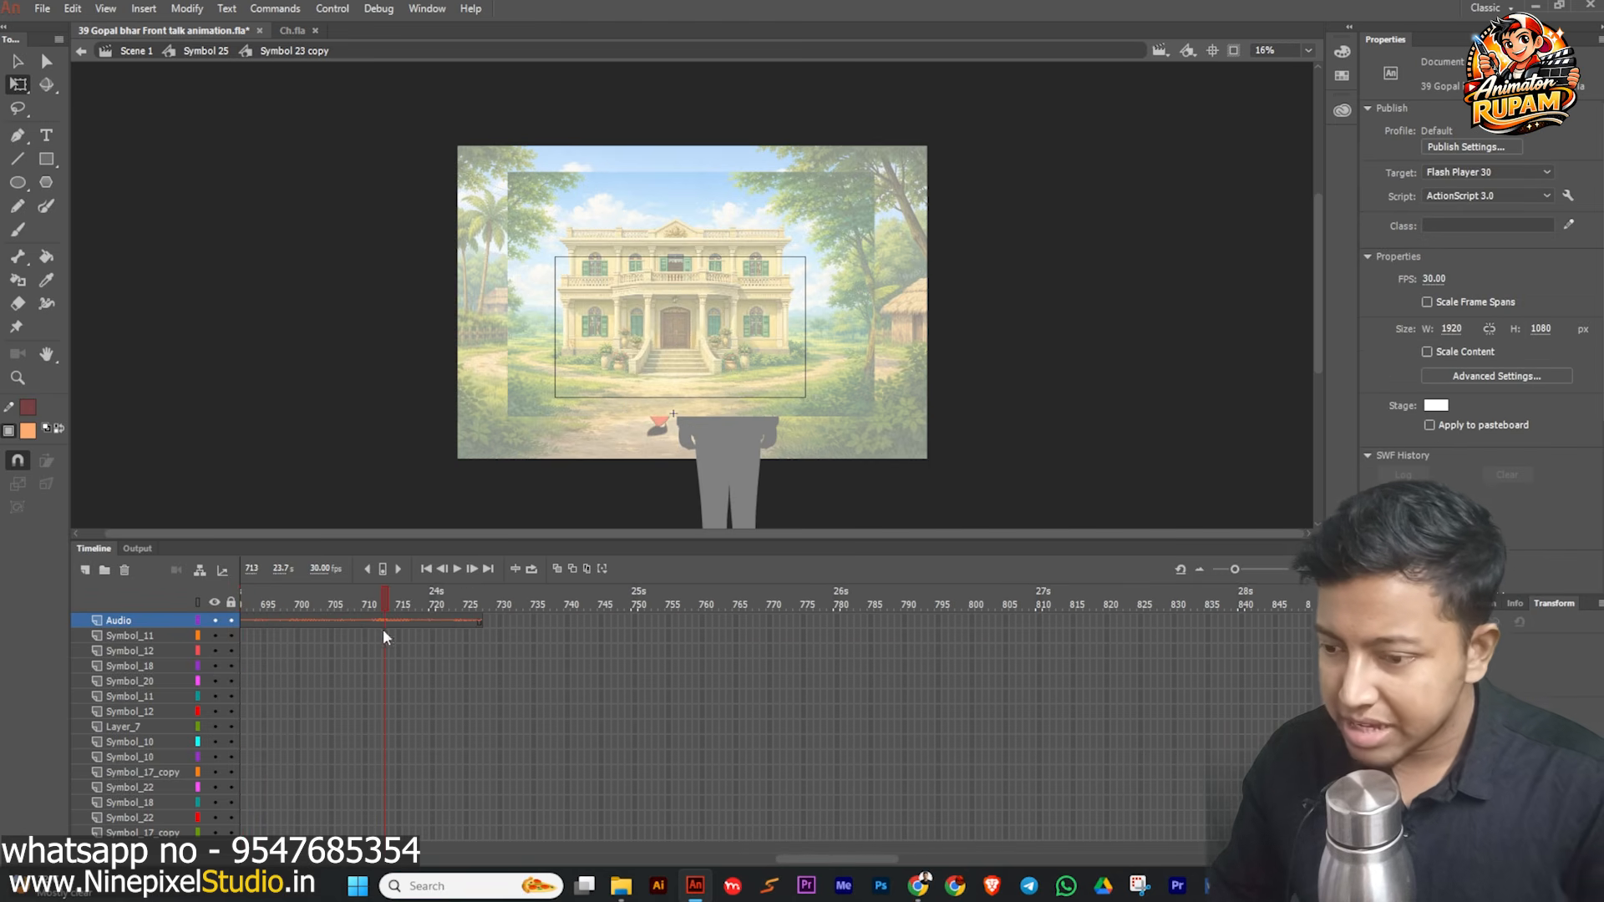
pyautogui.moveTo(479, 832); pyautogui.dragTo(459, 622)
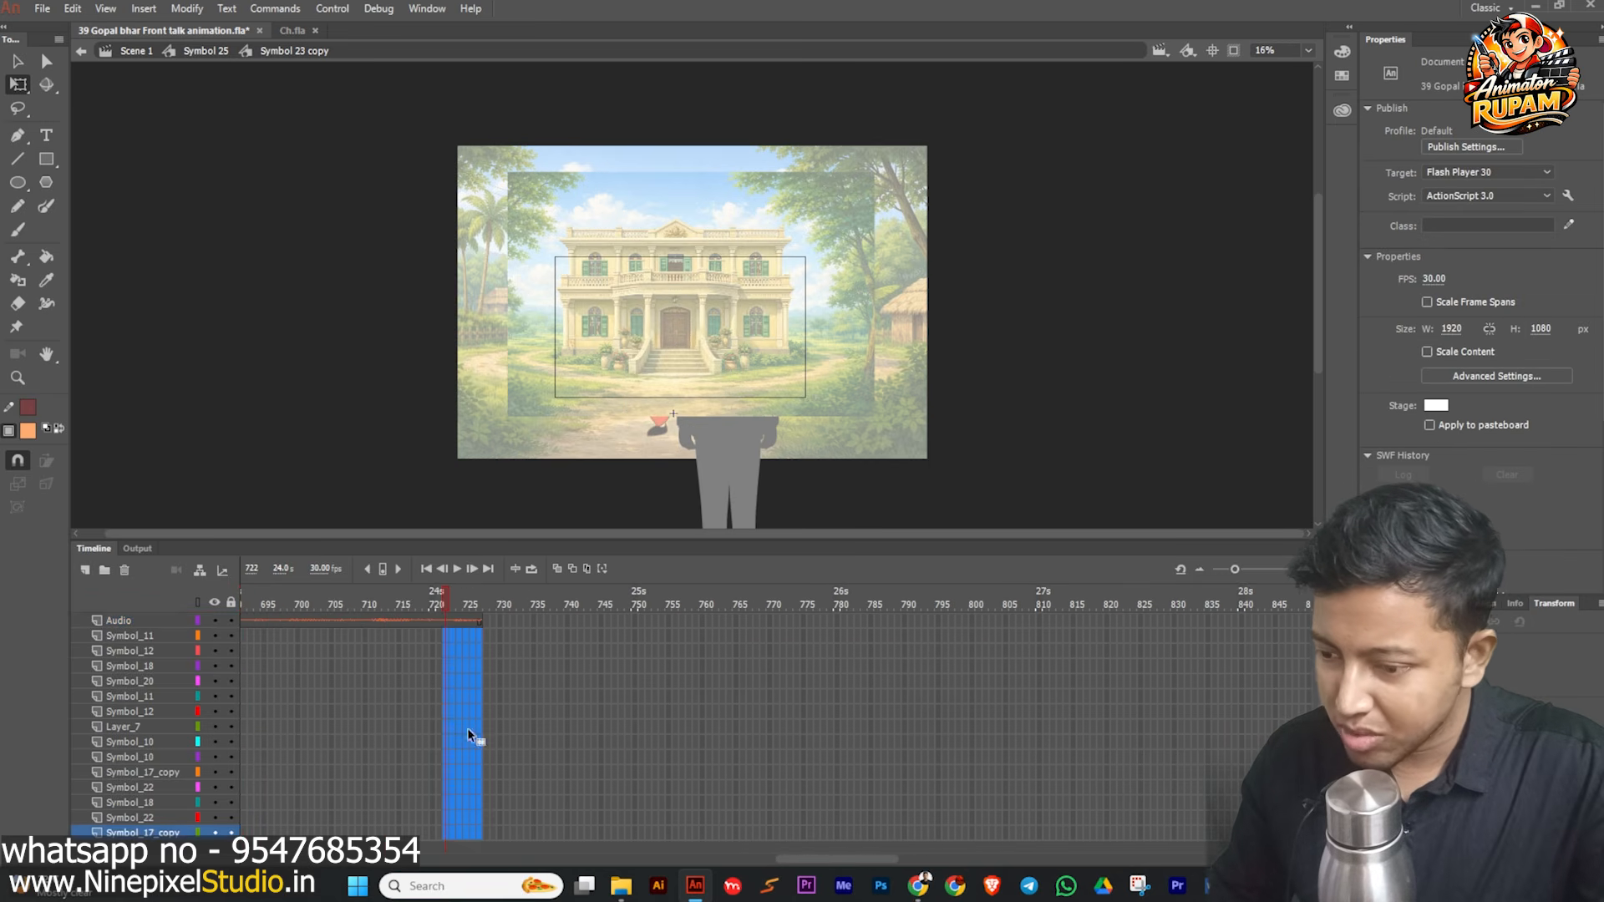
pyautogui.press('F5')
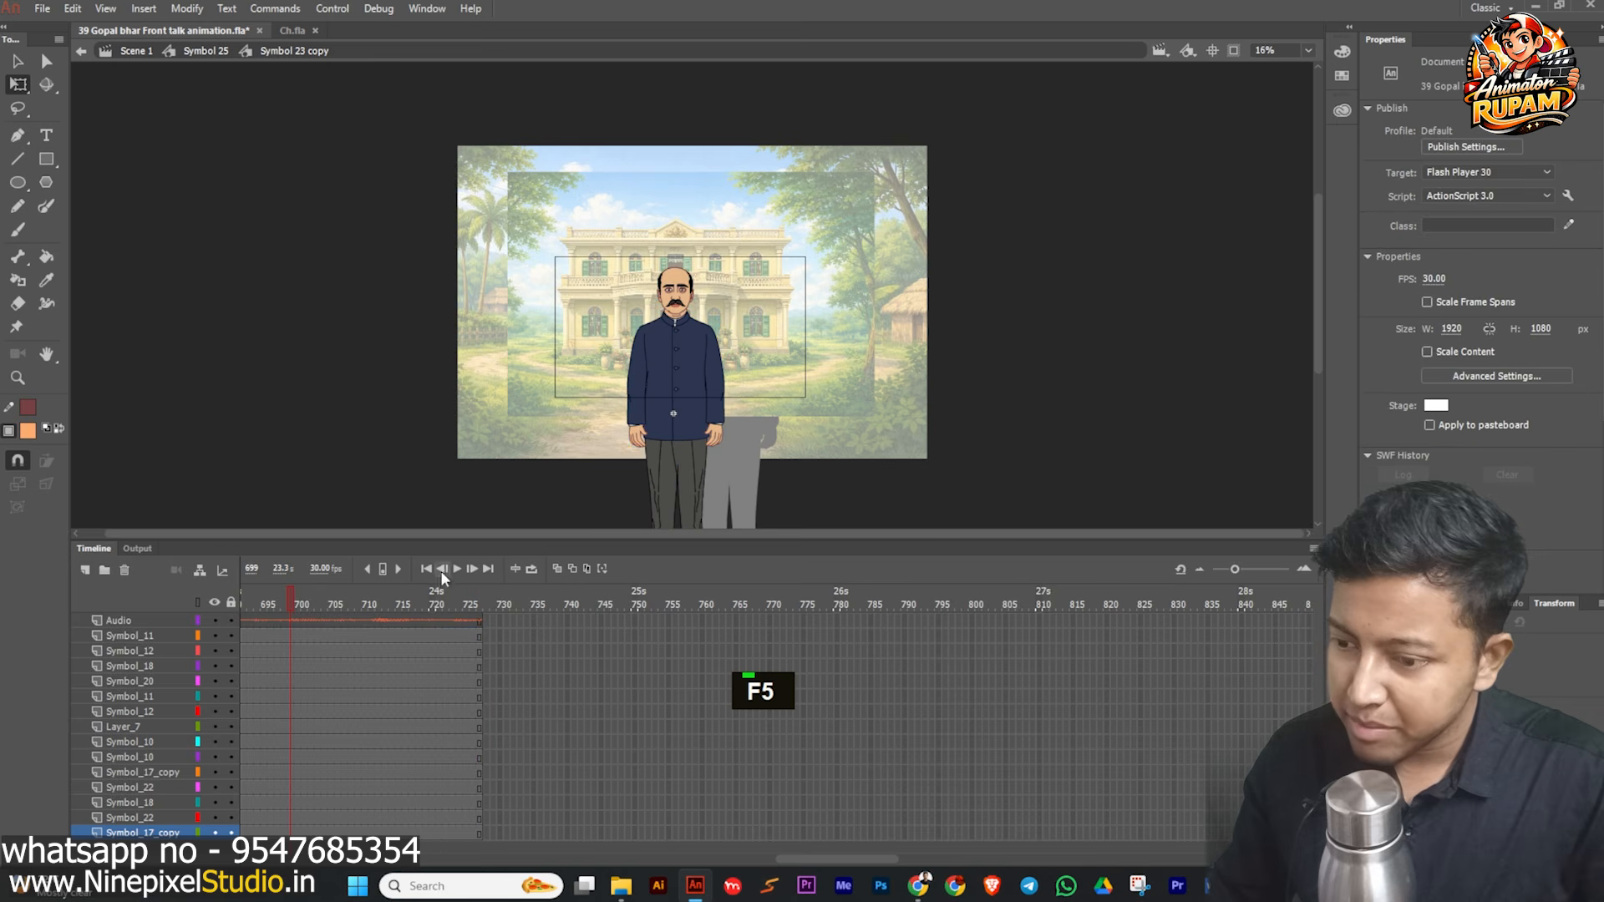
# - Rewind to frame 1, go back from the character symbol to the mansion symbol, and save the document
pyautogui.click(426, 569)
pyautogui.doubleClick(369, 359)
pyautogui.scroll(4, 664, 334)
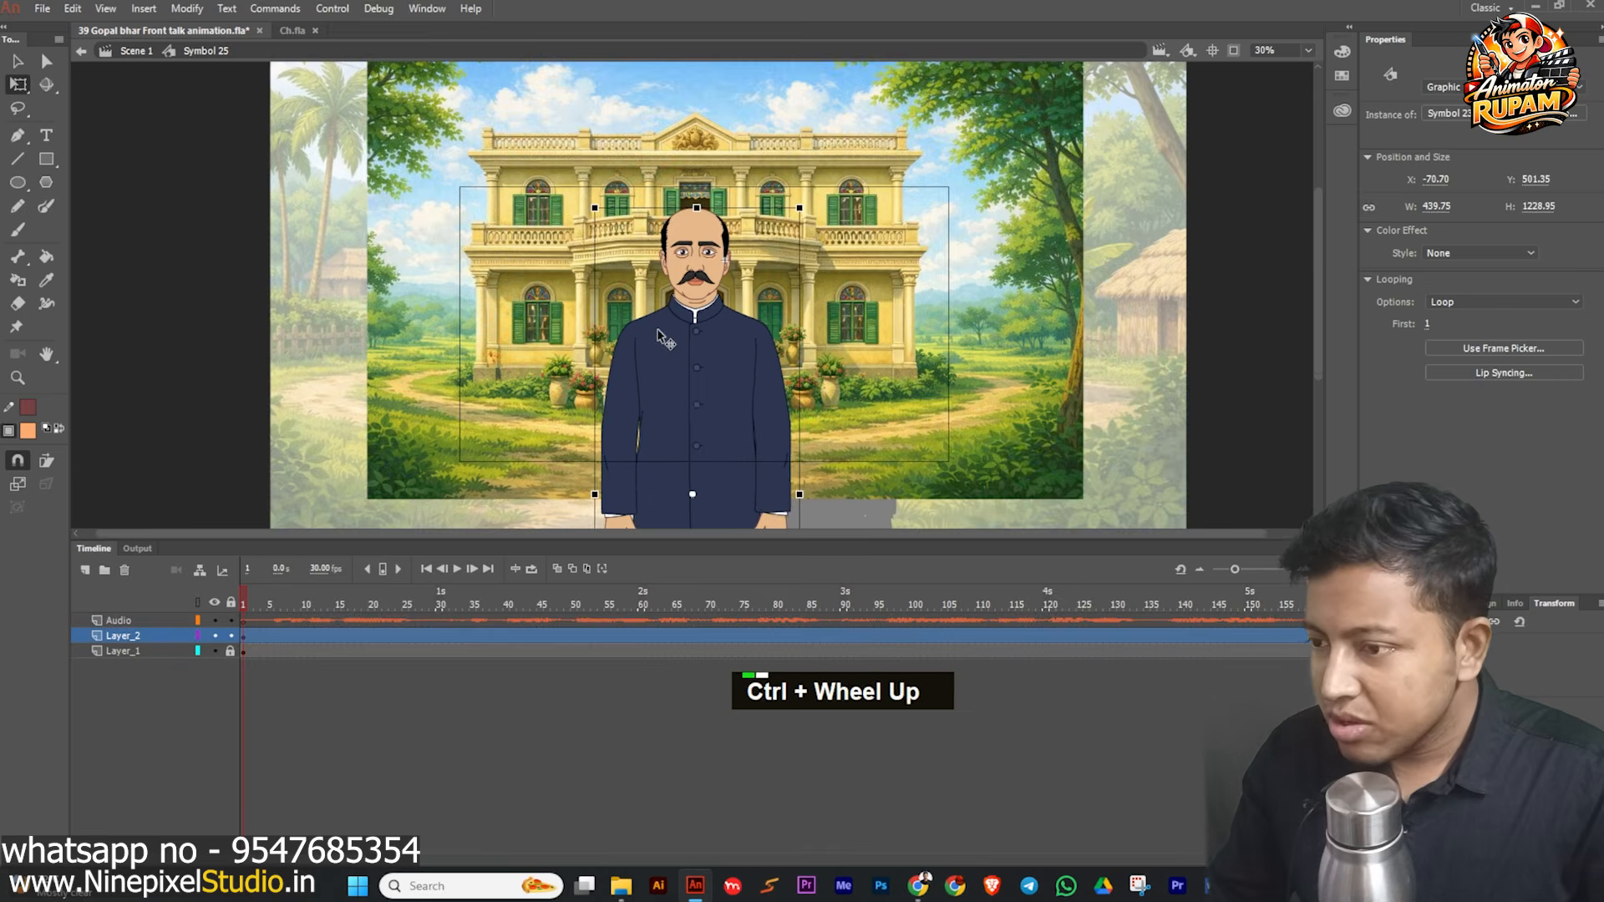
pyautogui.hotkey('ctrl', 's')
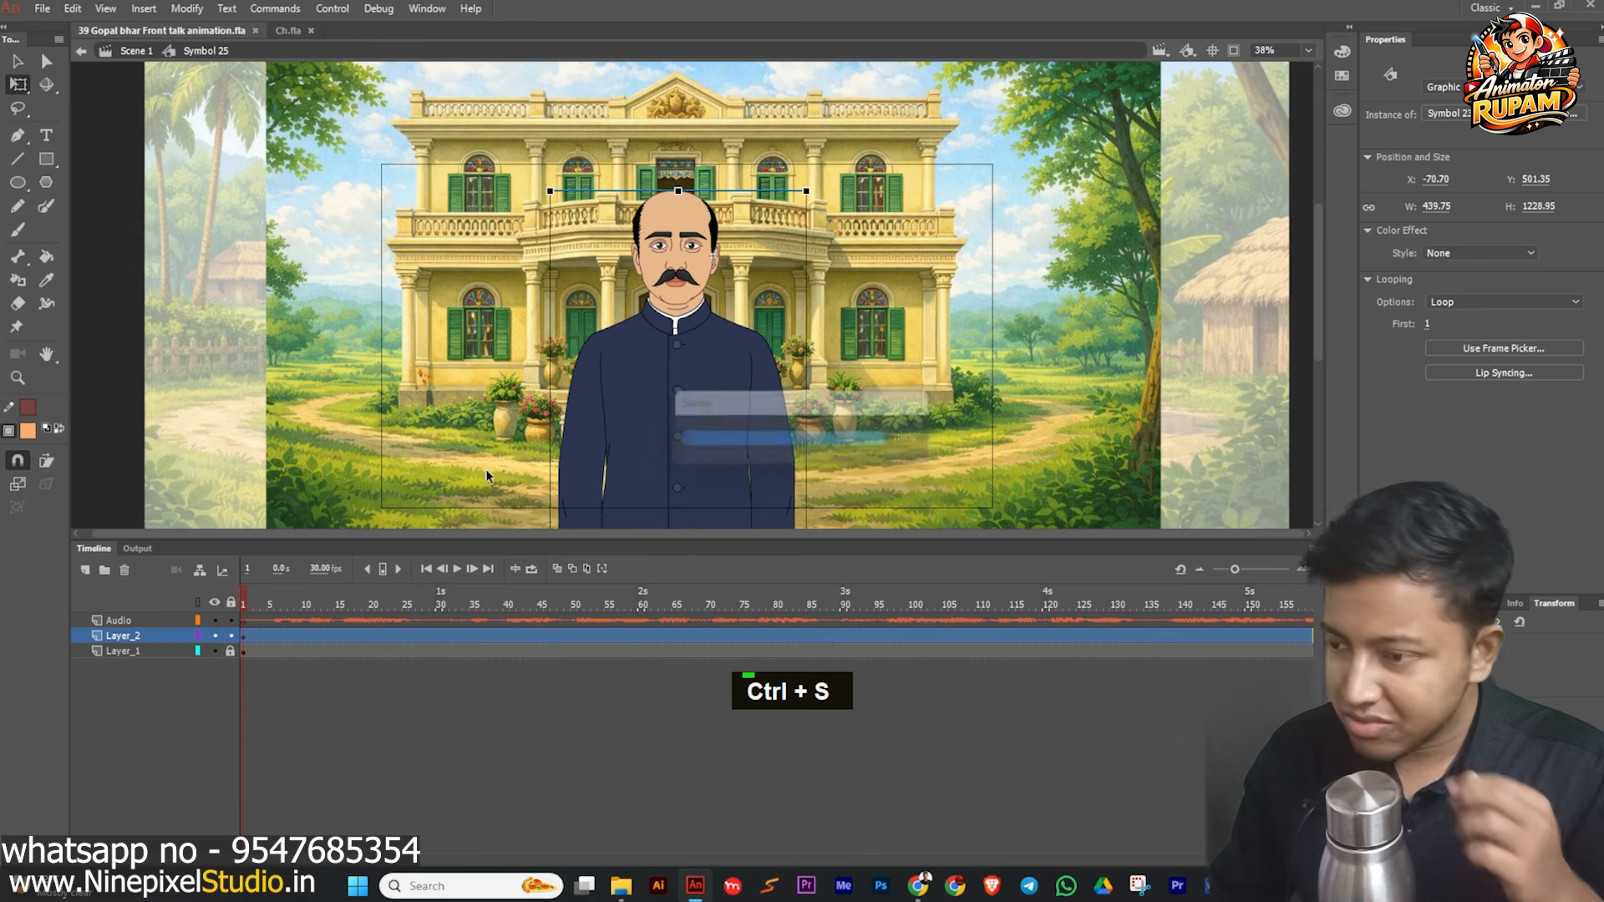
# - Unlock Layer_1 and add a High-quality Blur filter of 4 px to the mansion background
pyautogui.click(269, 651)
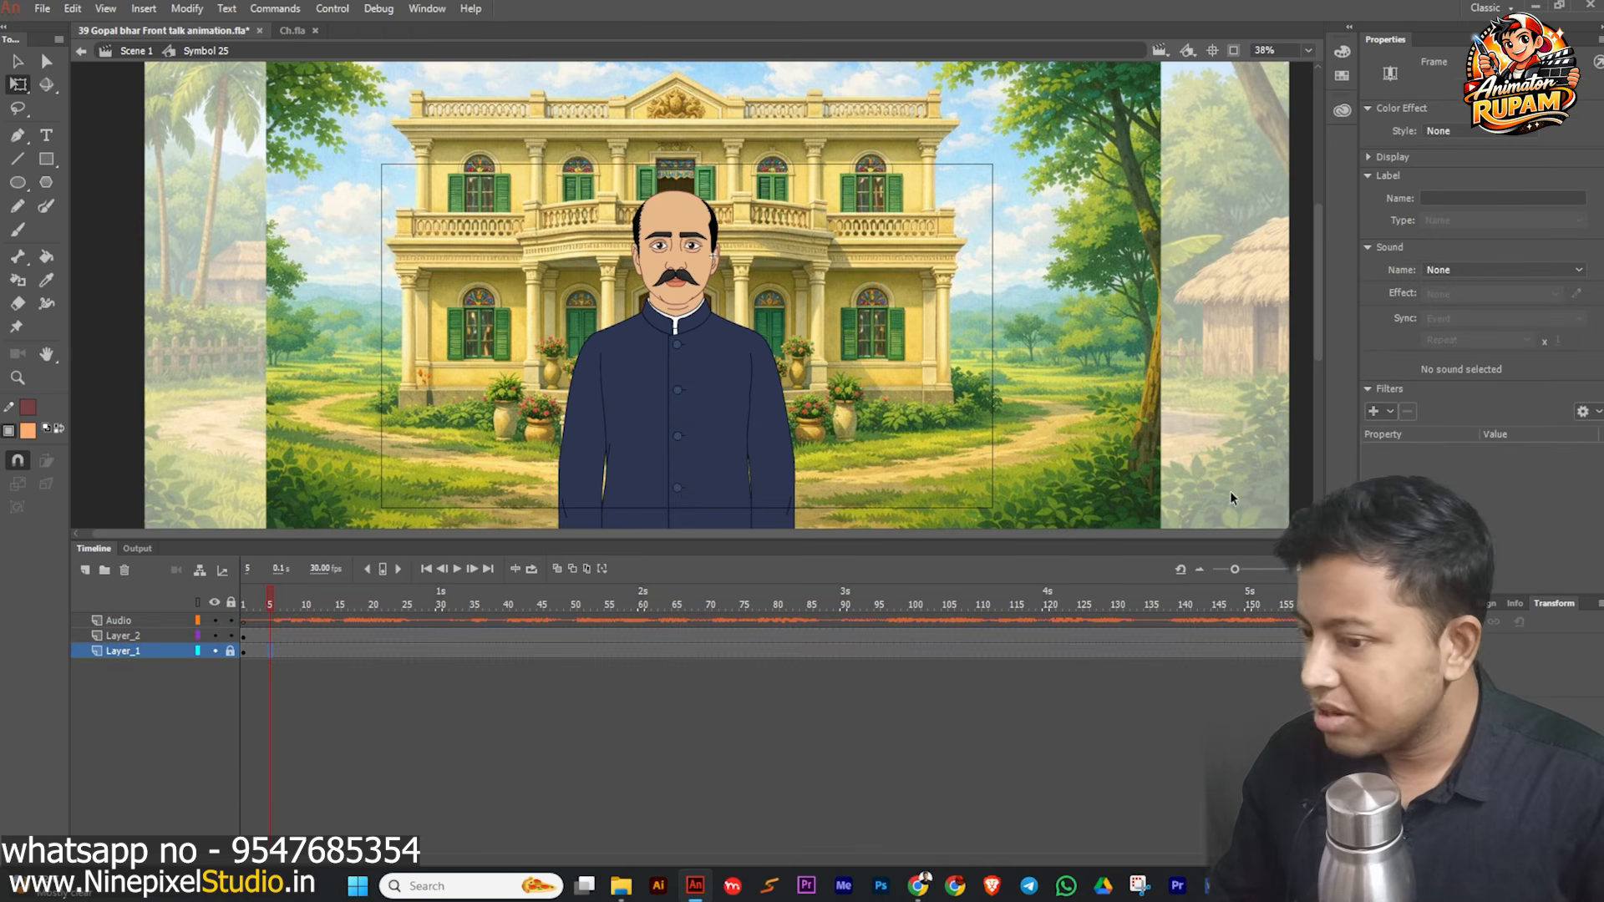
pyautogui.click(230, 652)
pyautogui.doubleClick(287, 690)
pyautogui.click(309, 651)
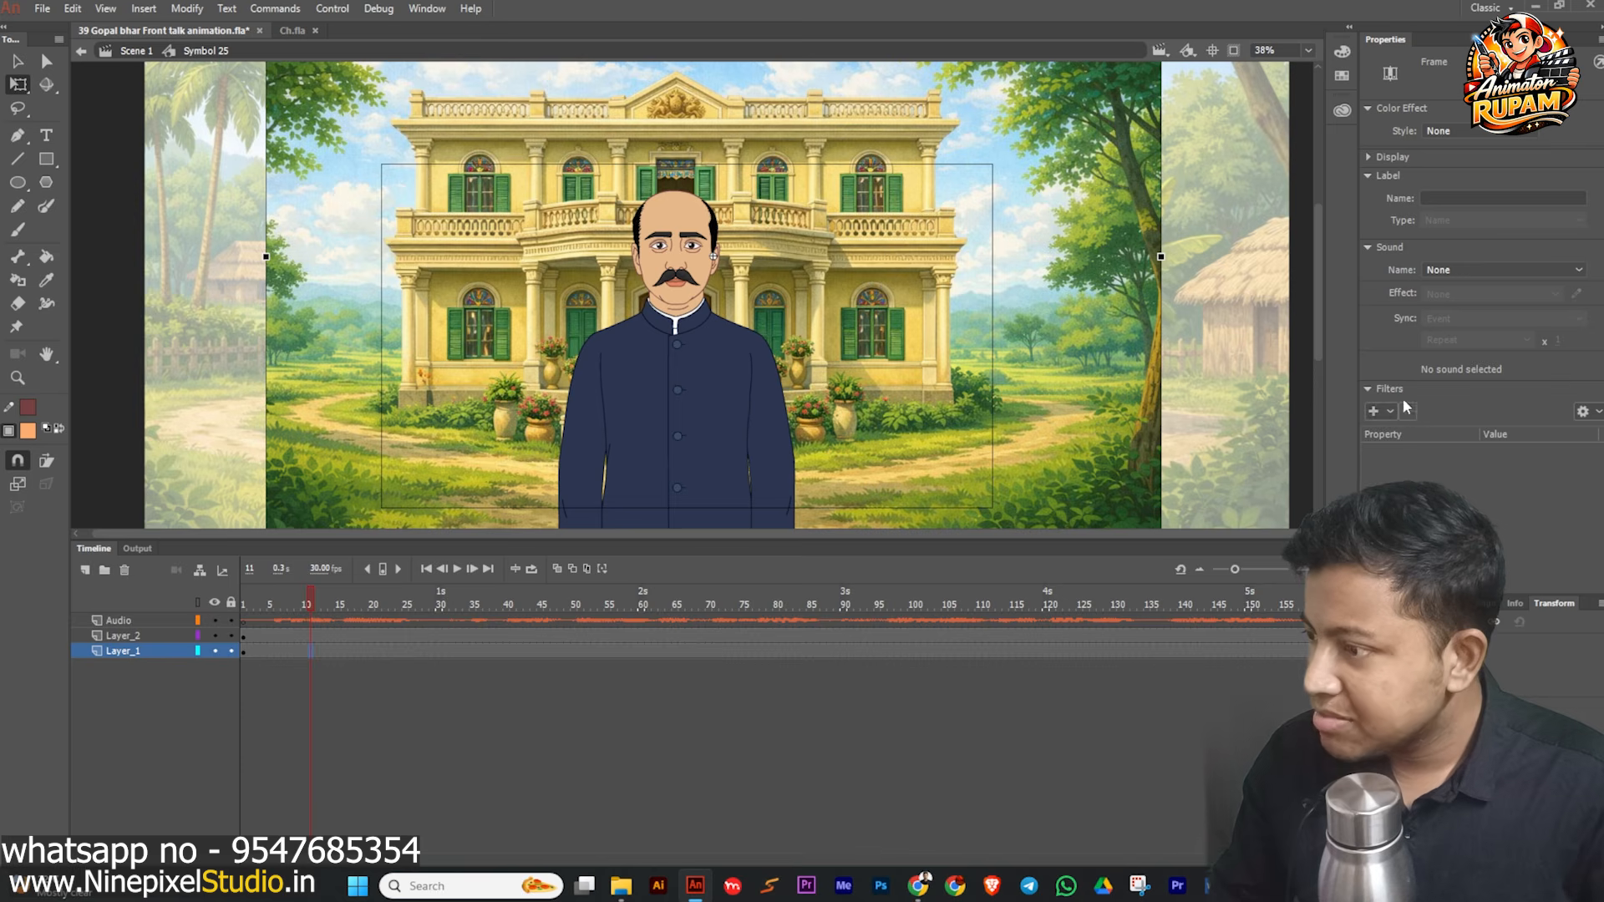
pyautogui.click(1374, 412)
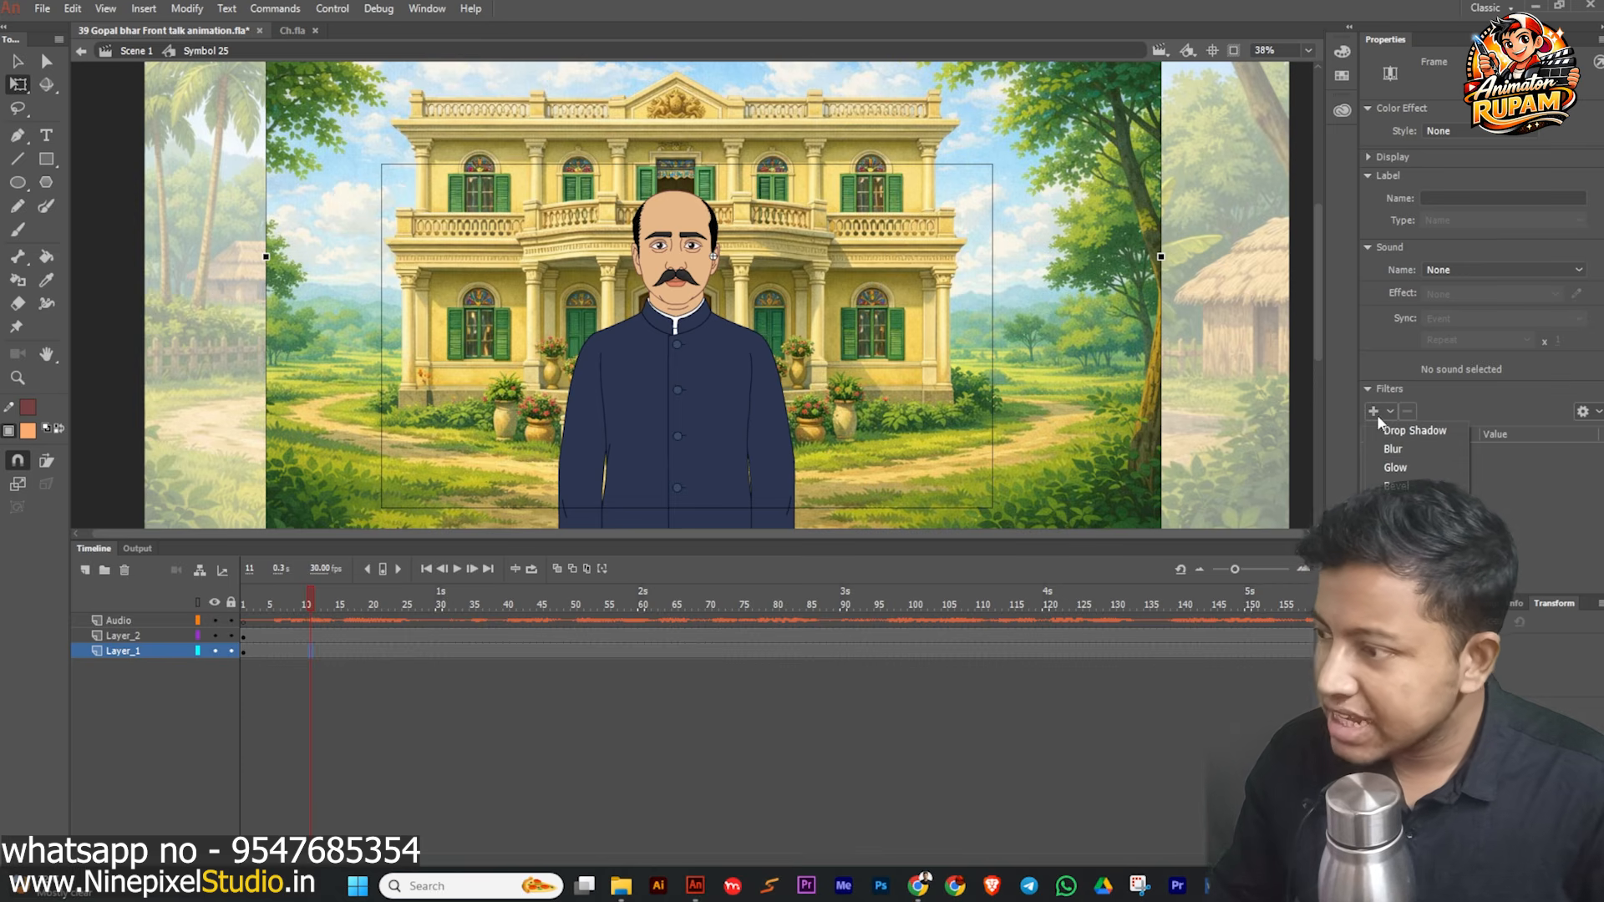
pyautogui.click(1413, 449)
pyautogui.click(1521, 498)
pyautogui.click(1513, 551)
pyautogui.moveTo(1489, 483); pyautogui.dragTo(1492, 483)
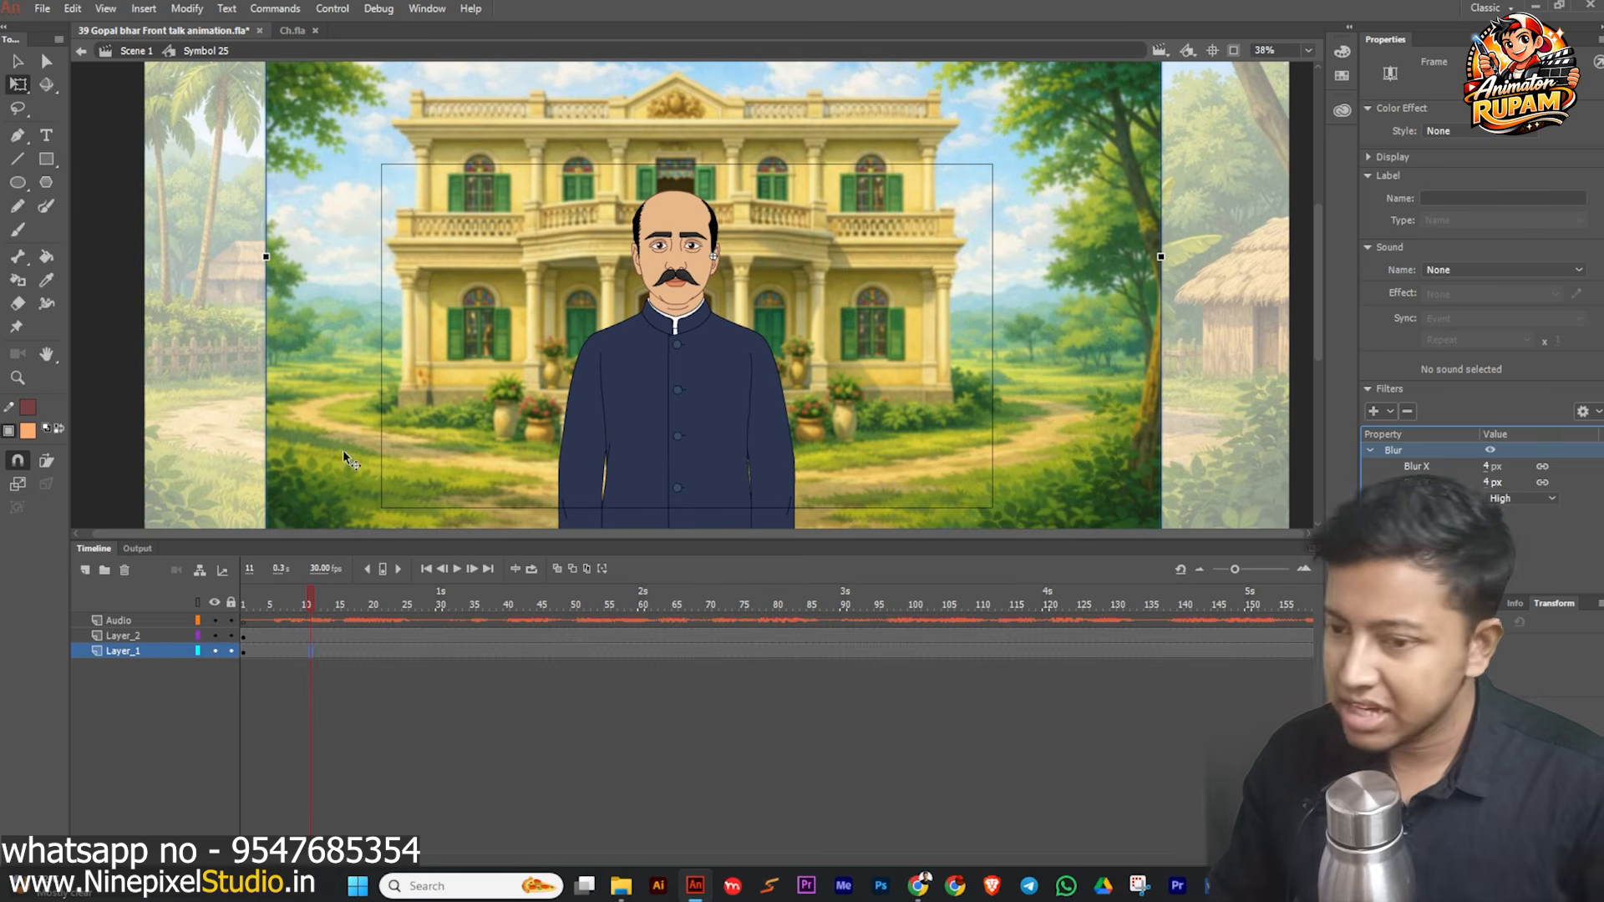
# - Switch to the Selection tool, clear the selection and save the document
pyautogui.scroll(-2, 307, 348)
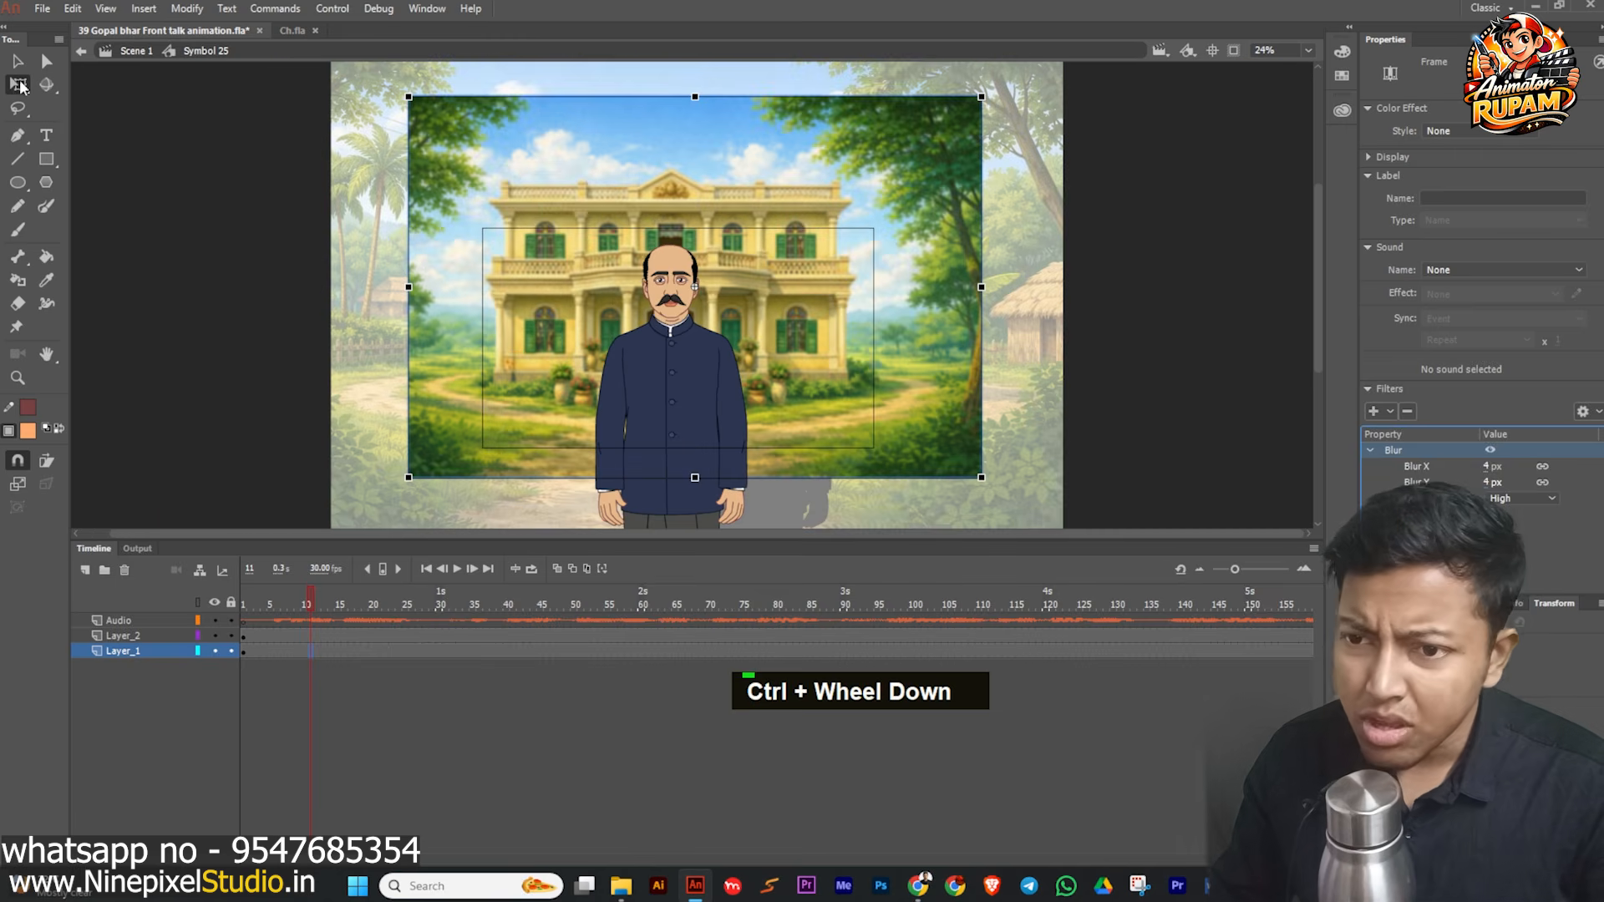
pyautogui.doubleClick(18, 62)
pyautogui.click(202, 318)
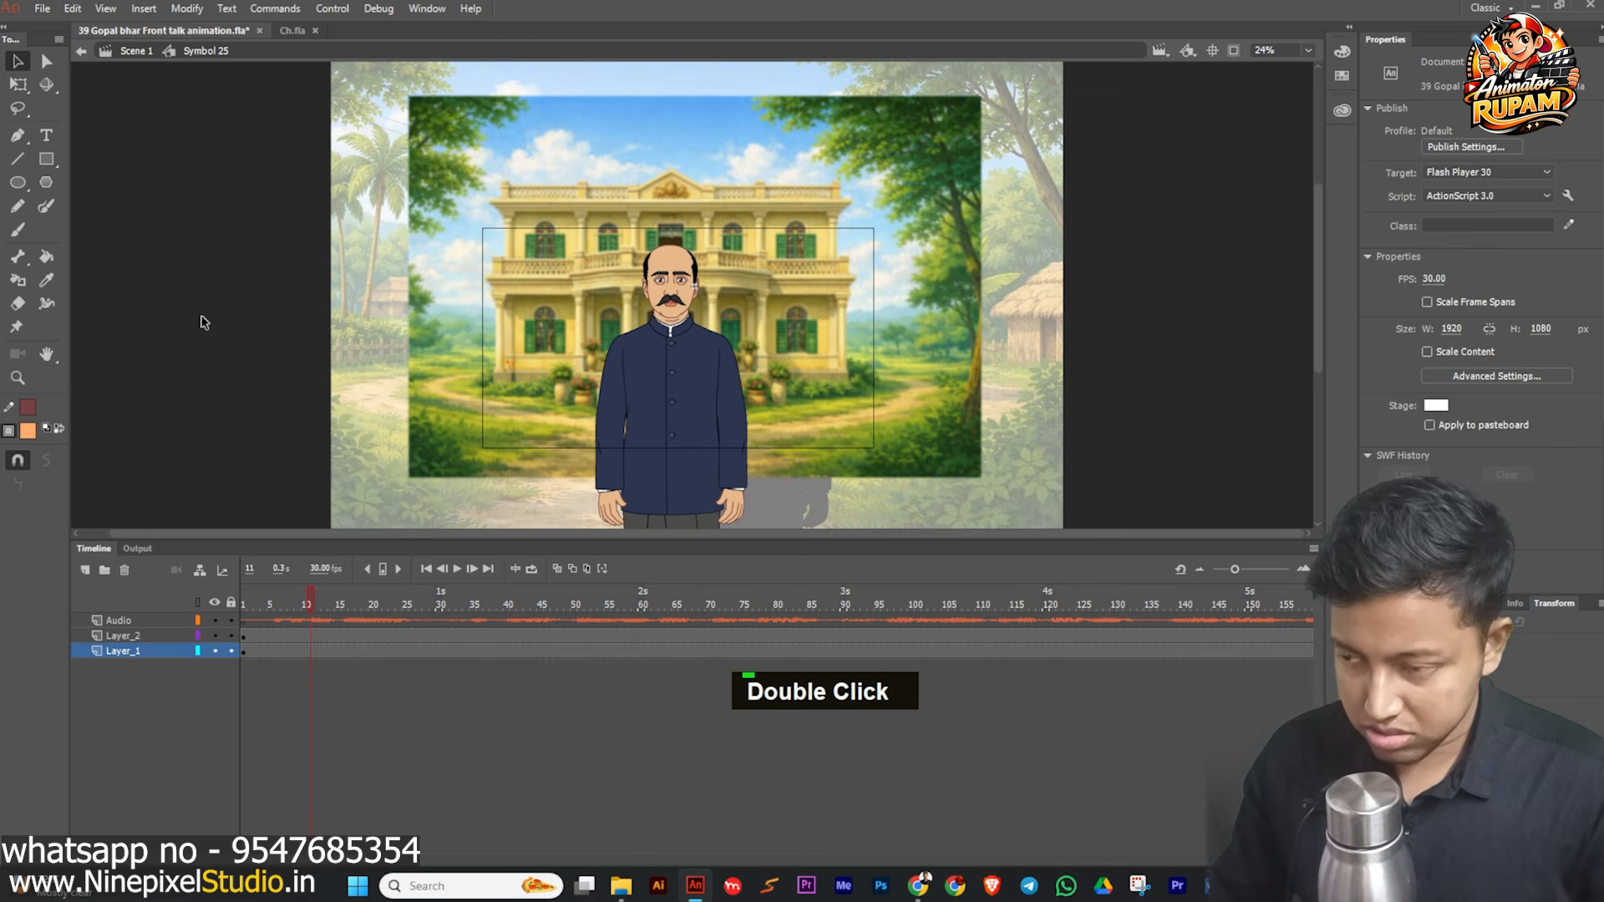
pyautogui.press('space')
pyautogui.moveTo(198, 347); pyautogui.dragTo(198, 350)
pyautogui.hotkey('ctrl', 's')
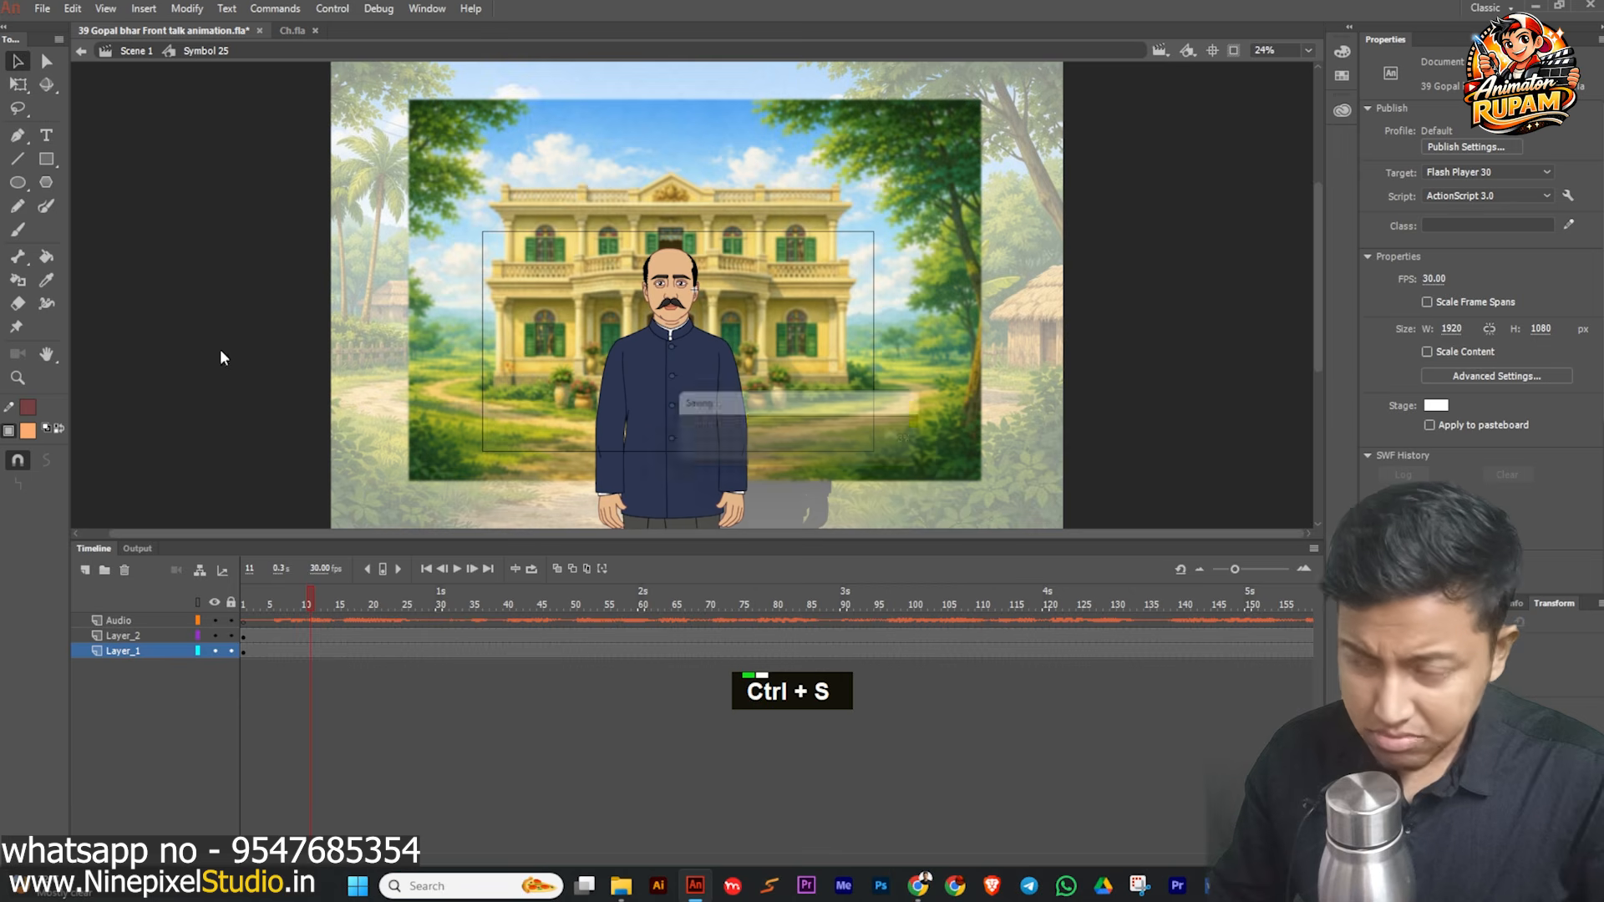
pyautogui.press('space')
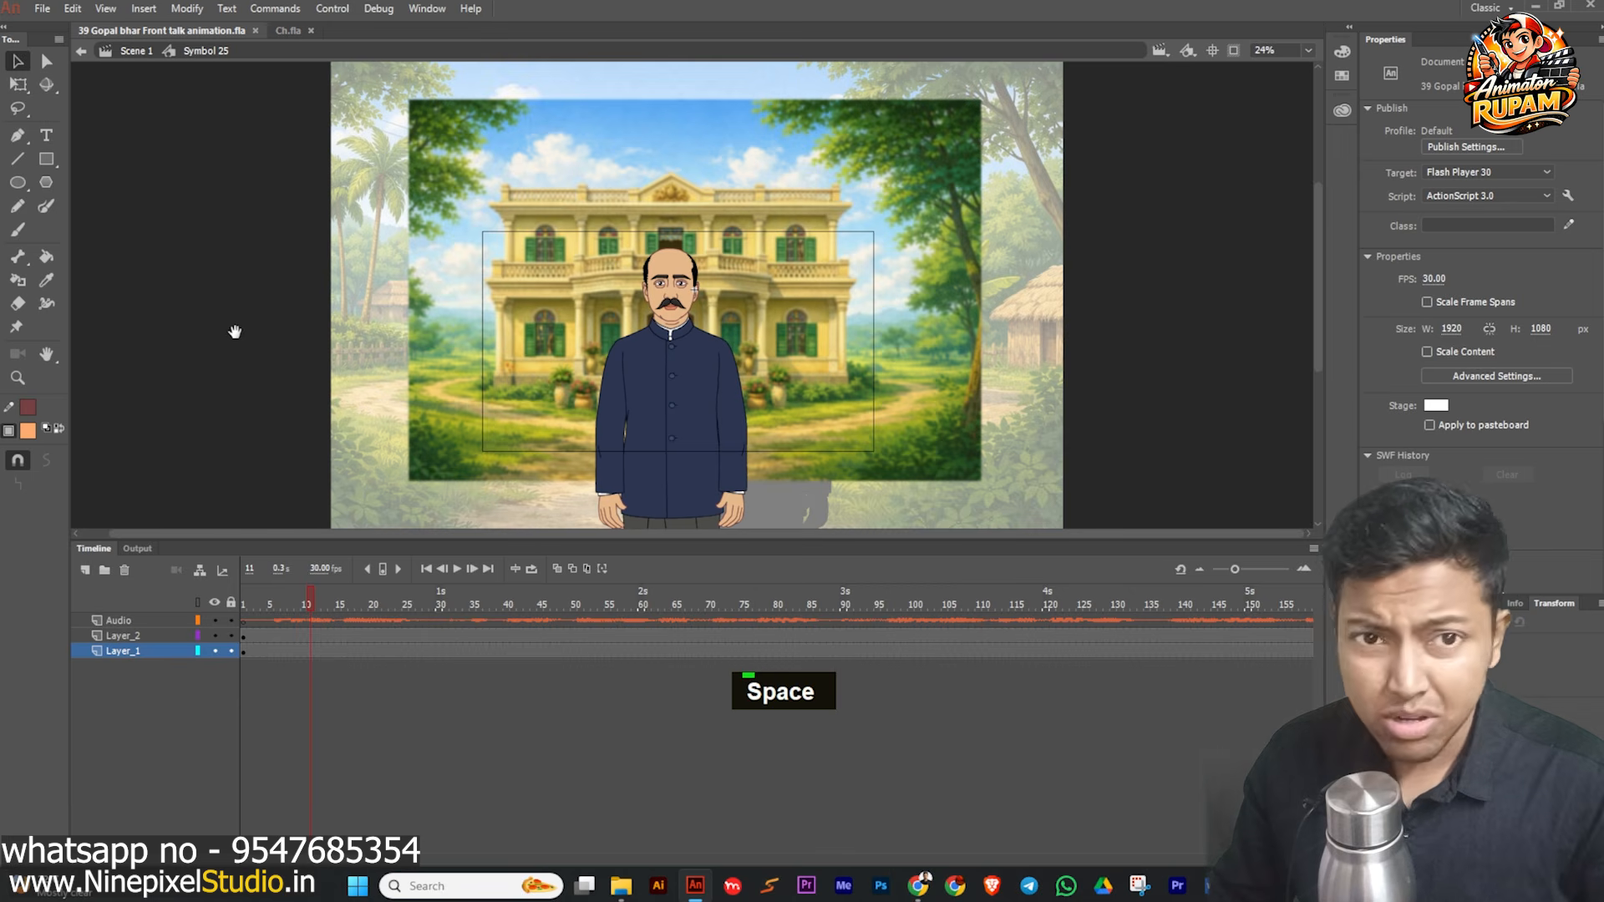
# - Open the front-facing man's symbol and check that his body is made of separate parts
pyautogui.scroll(2, 679, 336)
pyautogui.keyDown('ctrl'); pyautogui.click(678, 336); pyautogui.keyUp('ctrl')
pyautogui.scroll(-1, 678, 337)
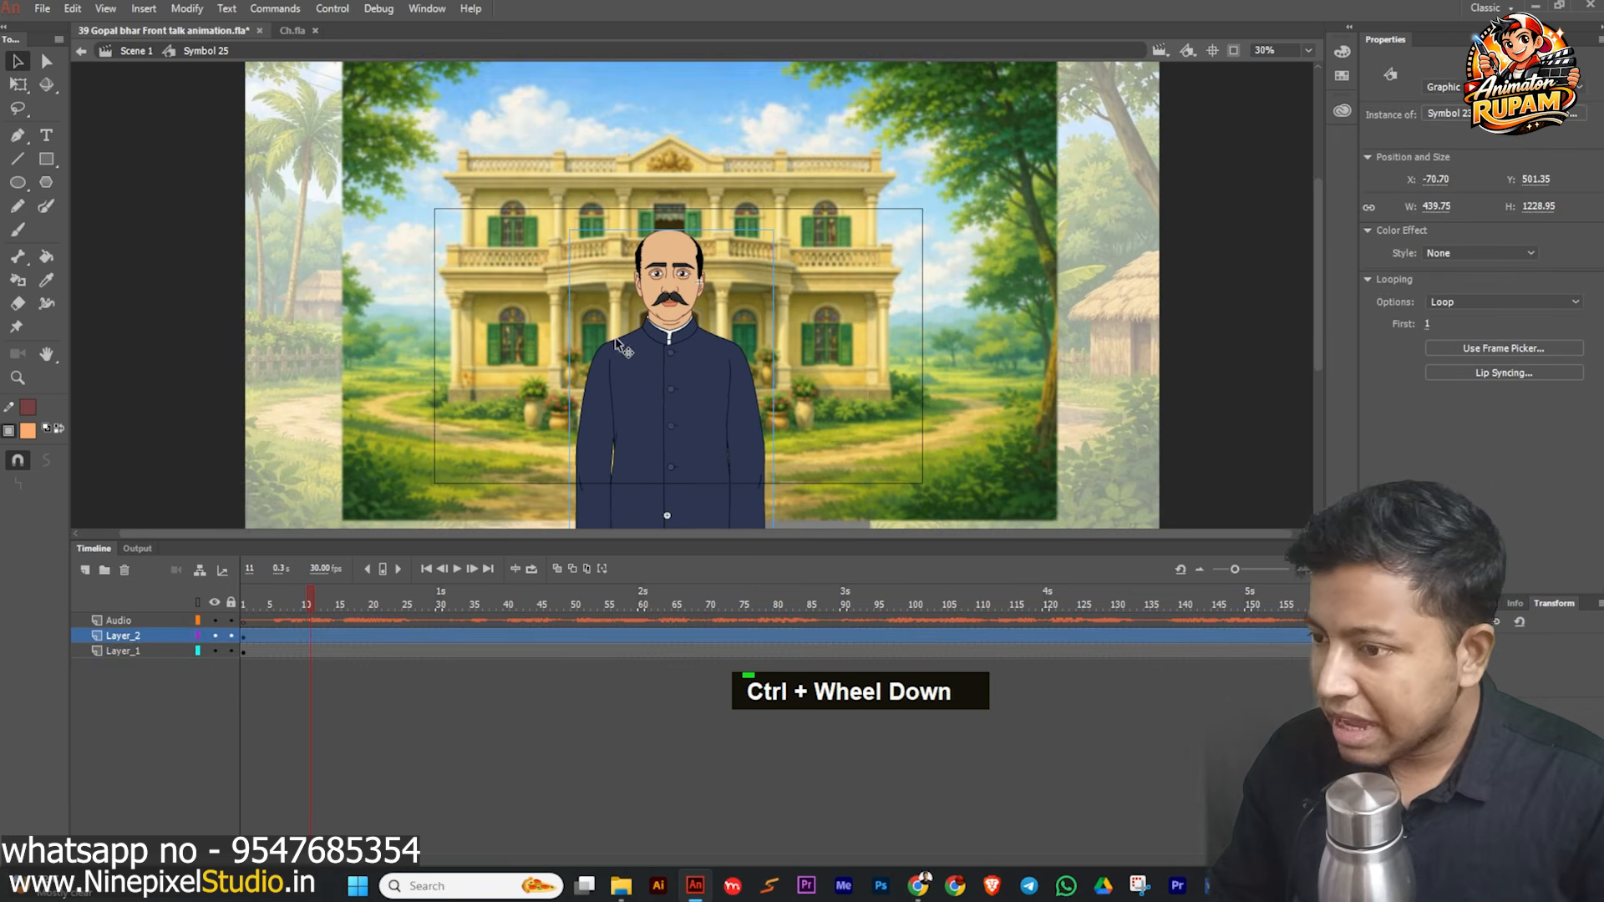
pyautogui.doubleClick(704, 378)
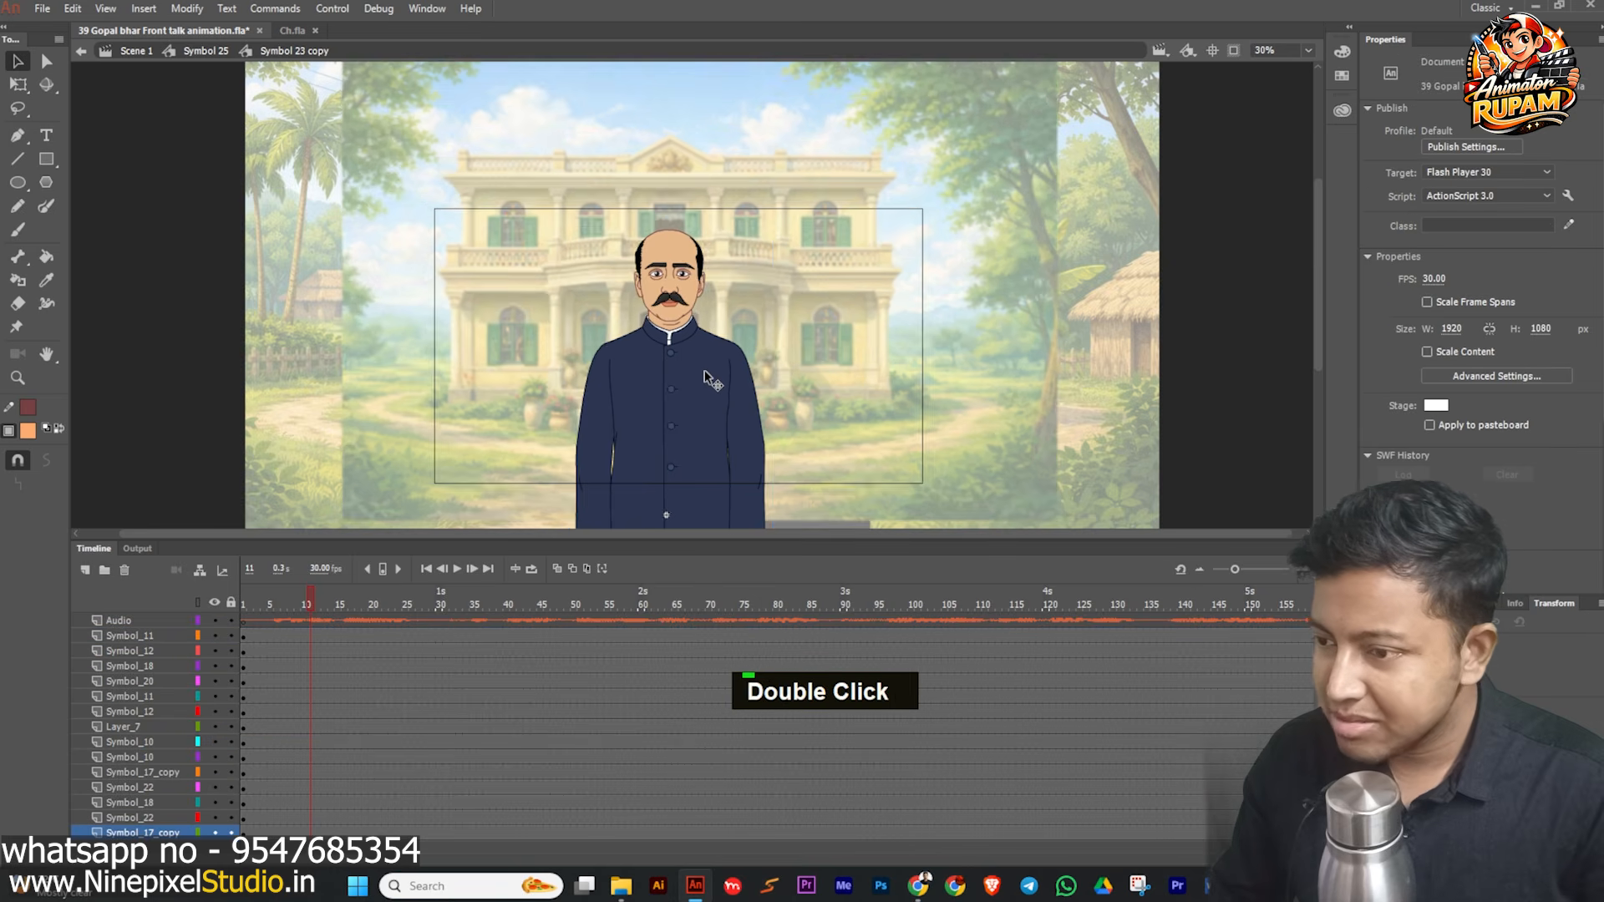
pyautogui.scroll(-2, 707, 321)
pyautogui.scroll(-2, 727, 294)
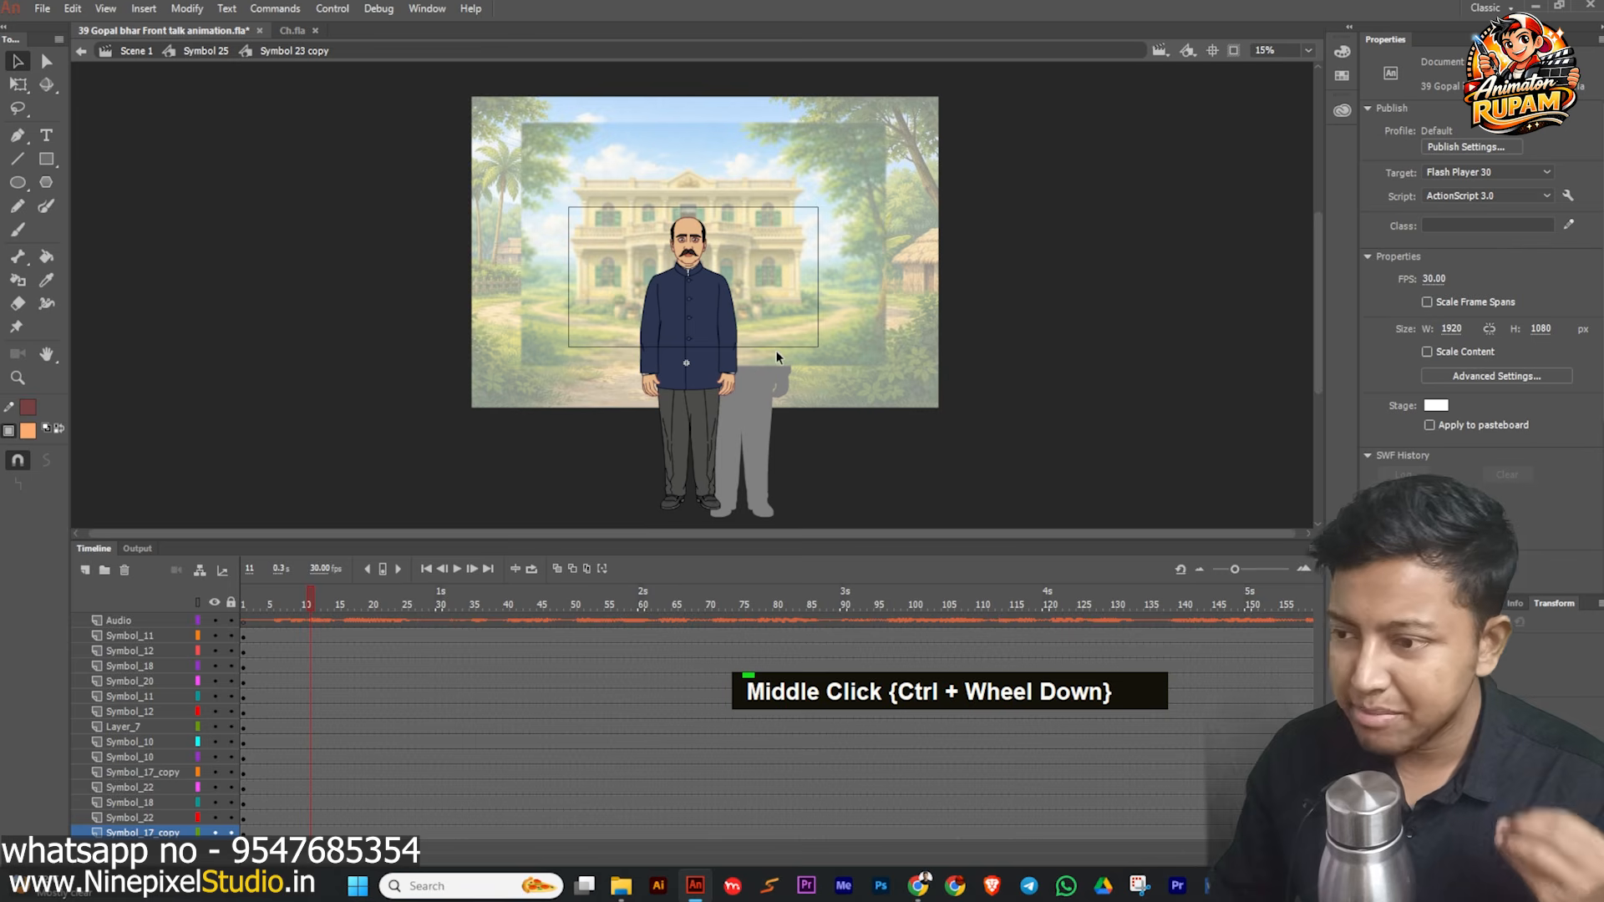
pyautogui.moveTo(574, 170); pyautogui.dragTo(767, 493)
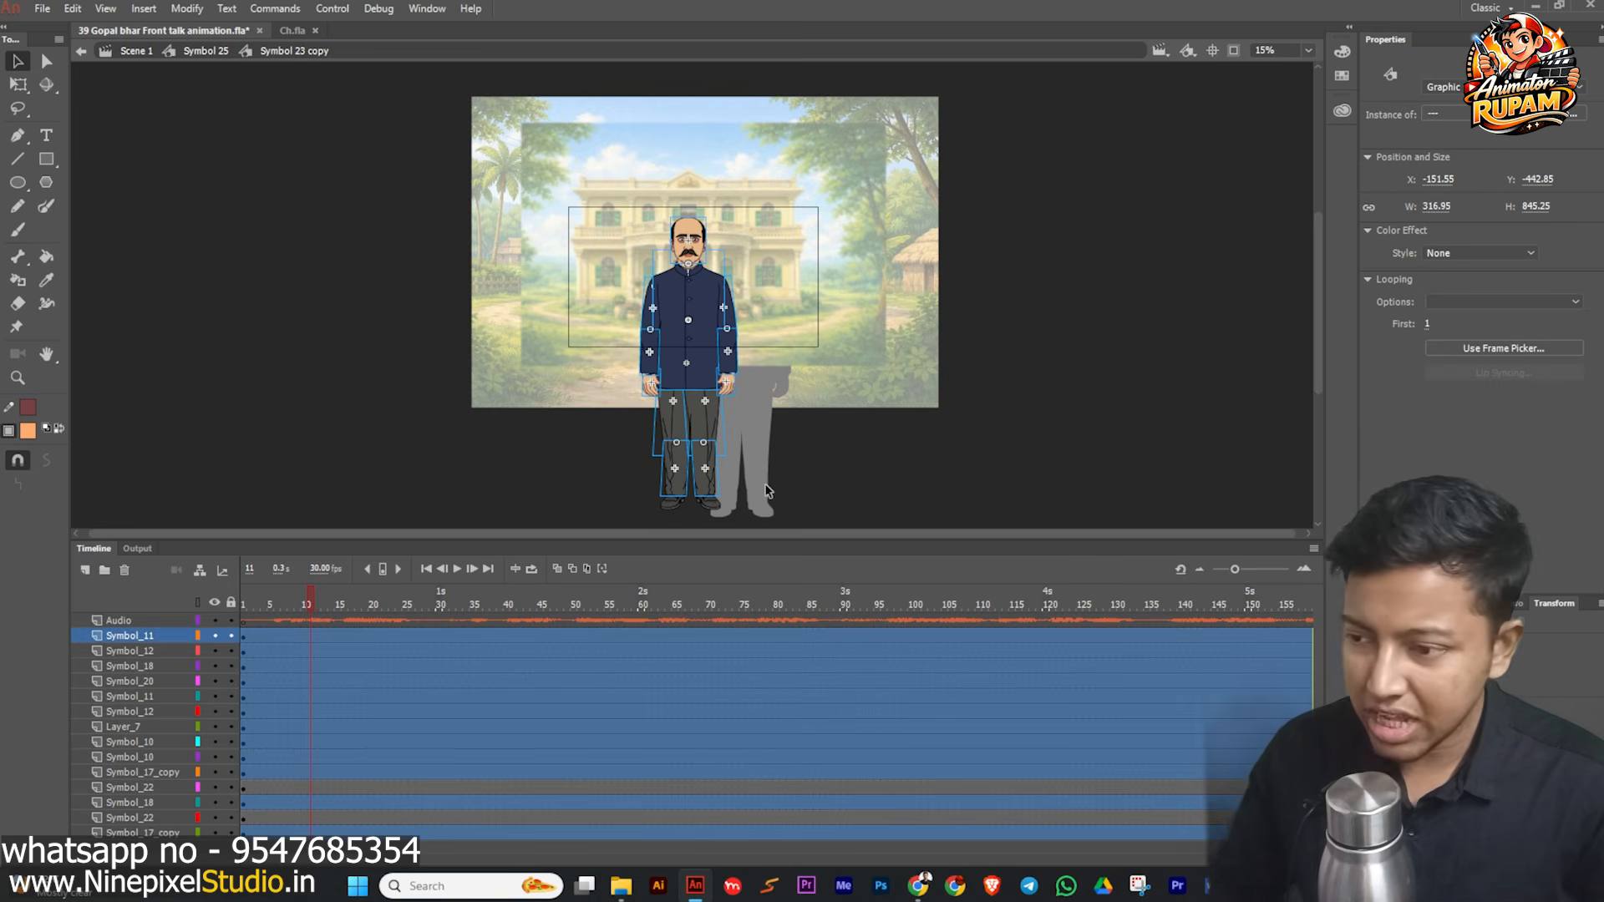
pyautogui.scroll(1, 762, 344)
pyautogui.scroll(3, 762, 345)
pyautogui.middleClick(759, 334)
pyautogui.click(755, 231)
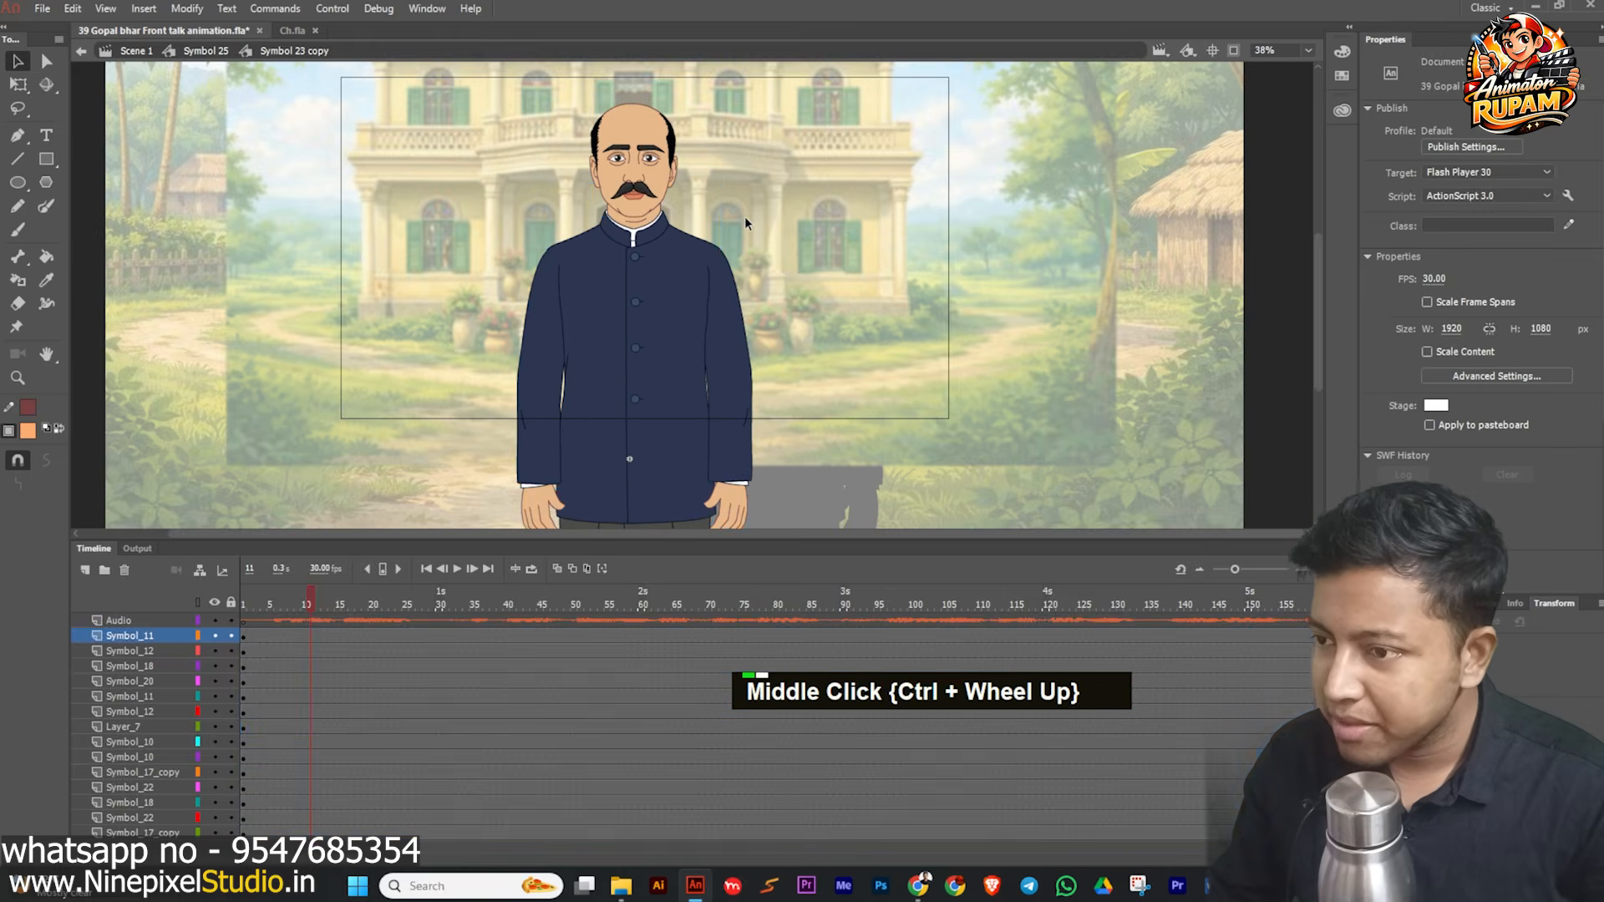
# - Play the man's timeline with the audio from frame 1 to find where the first spoken phrase starts and ends
pyautogui.scroll(1, 743, 225)
pyautogui.middleClick(737, 230)
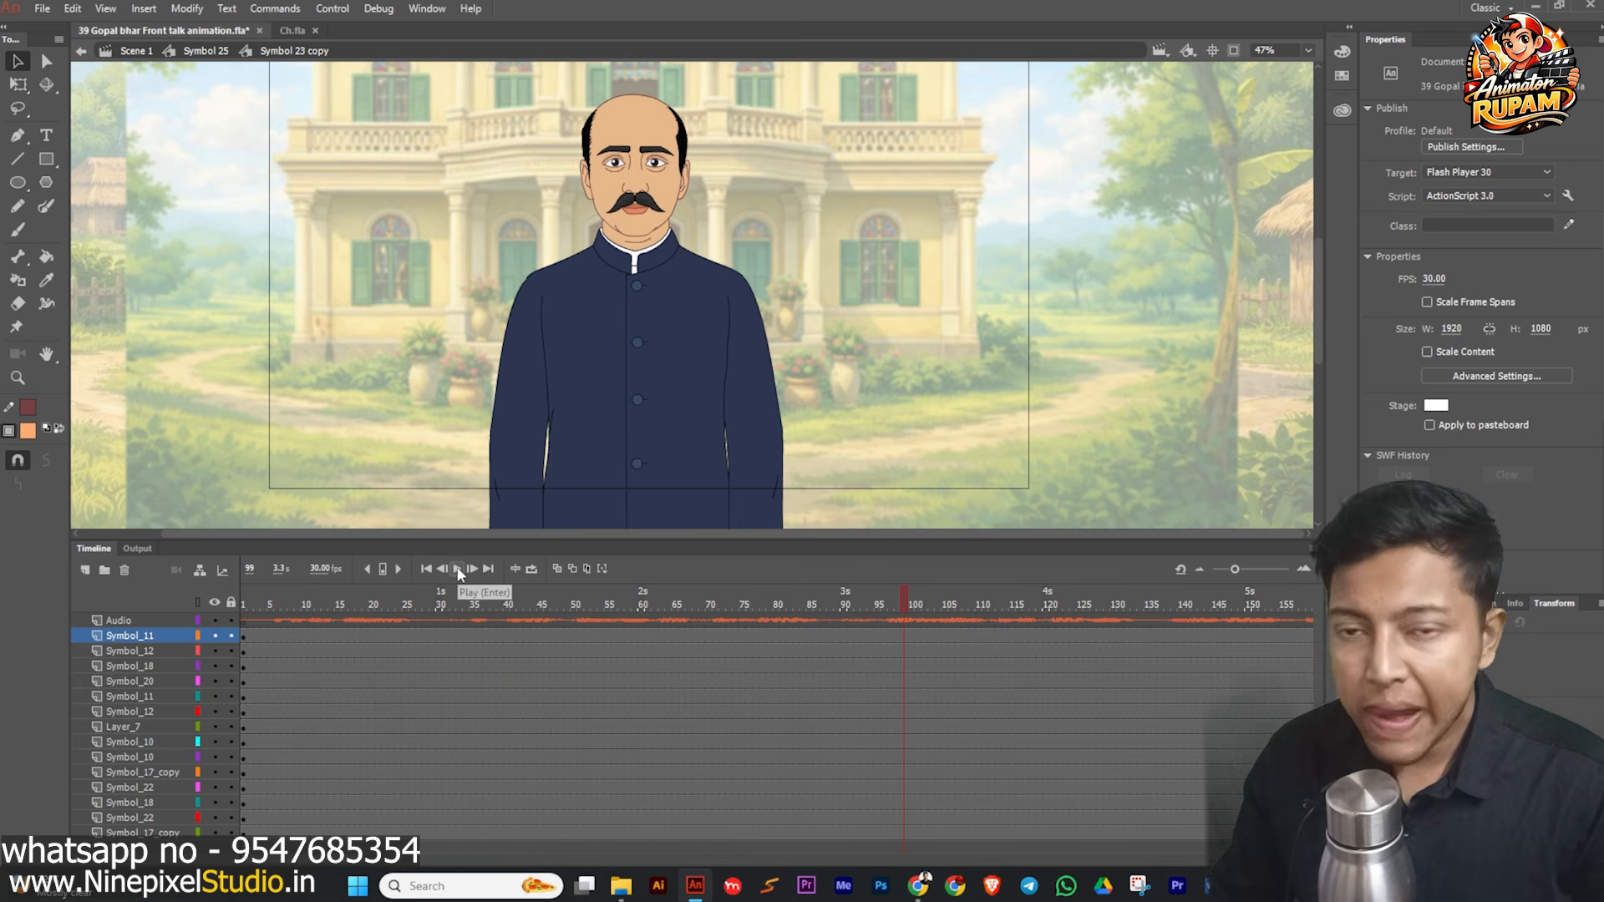
pyautogui.scroll(-3, 450, 471)
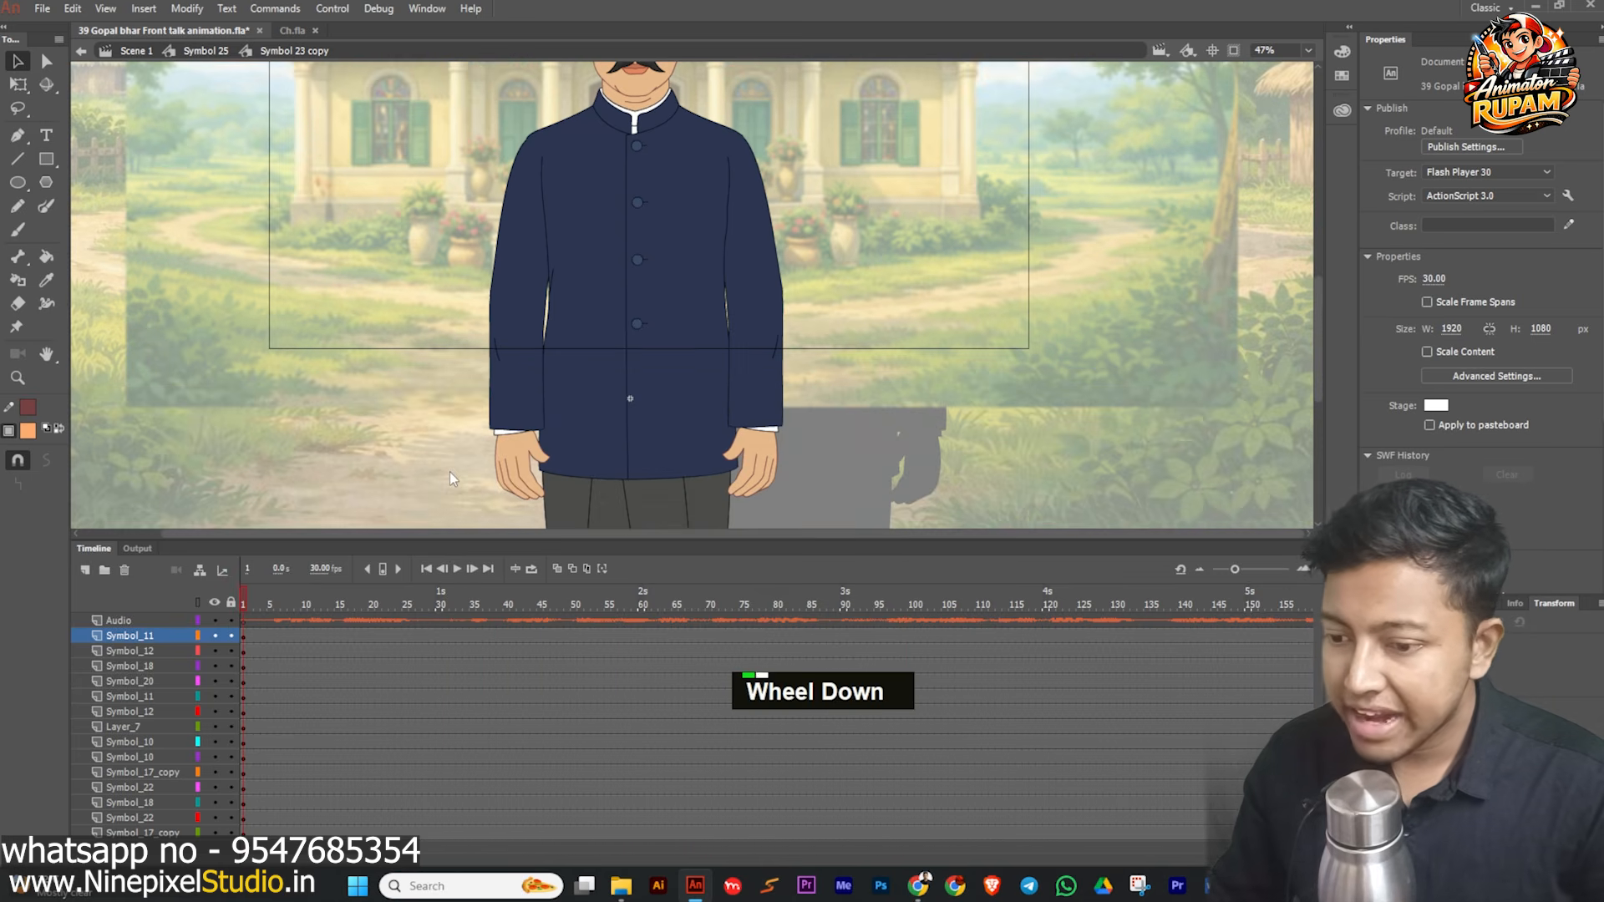
pyautogui.middleClick(414, 469)
pyautogui.scroll(-1, 379, 484)
pyautogui.moveTo(390, 422); pyautogui.dragTo(385, 440)
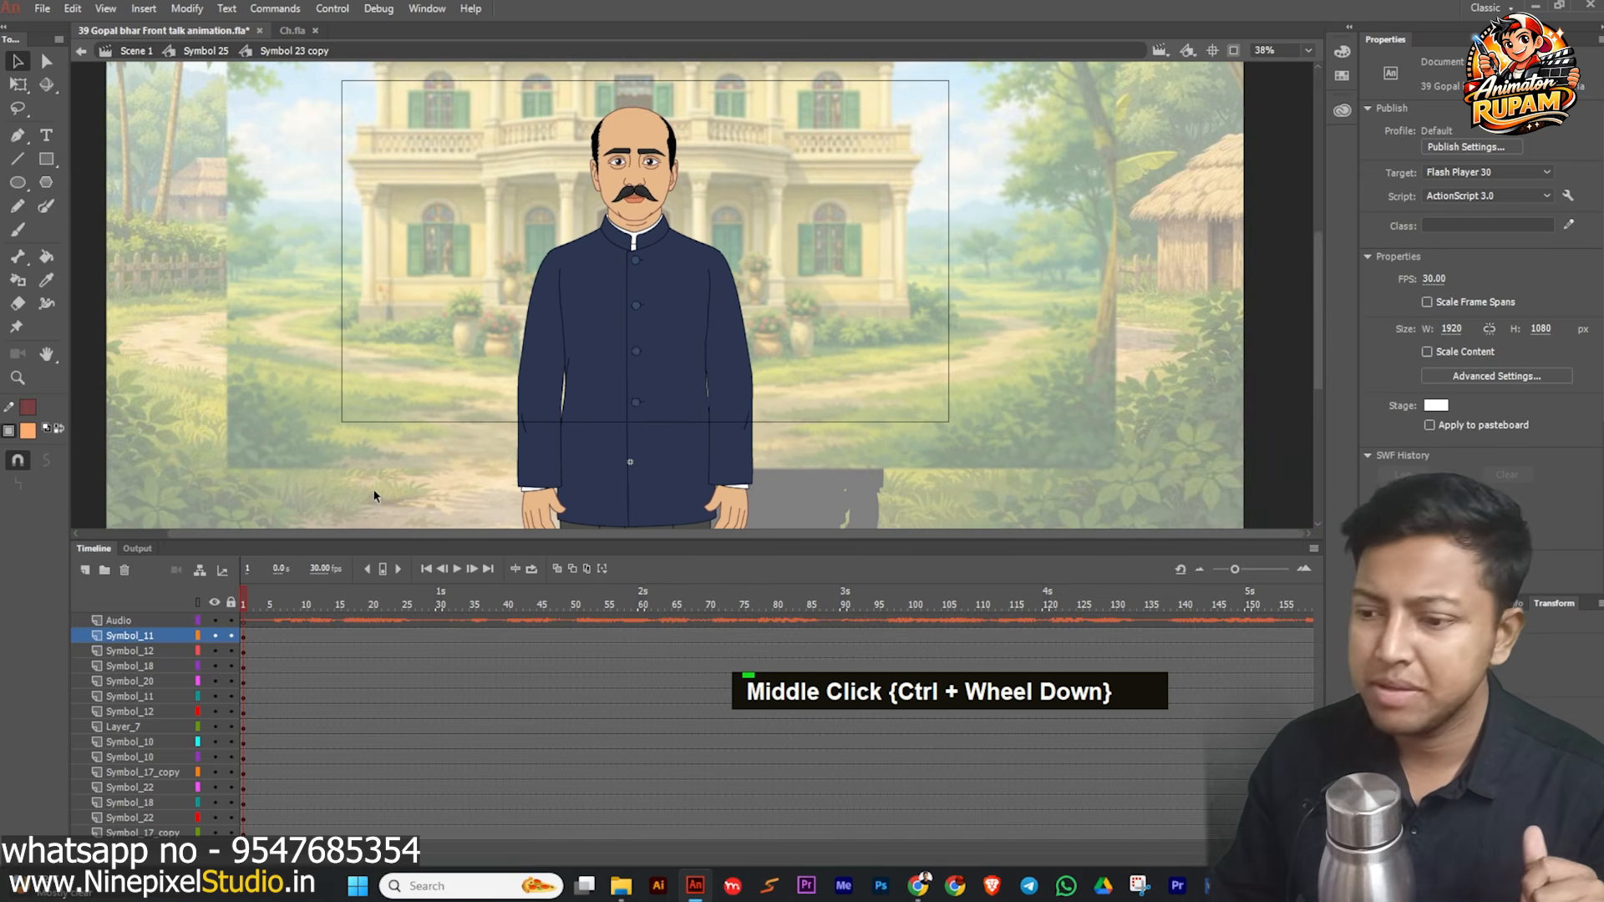
pyautogui.click(457, 569)
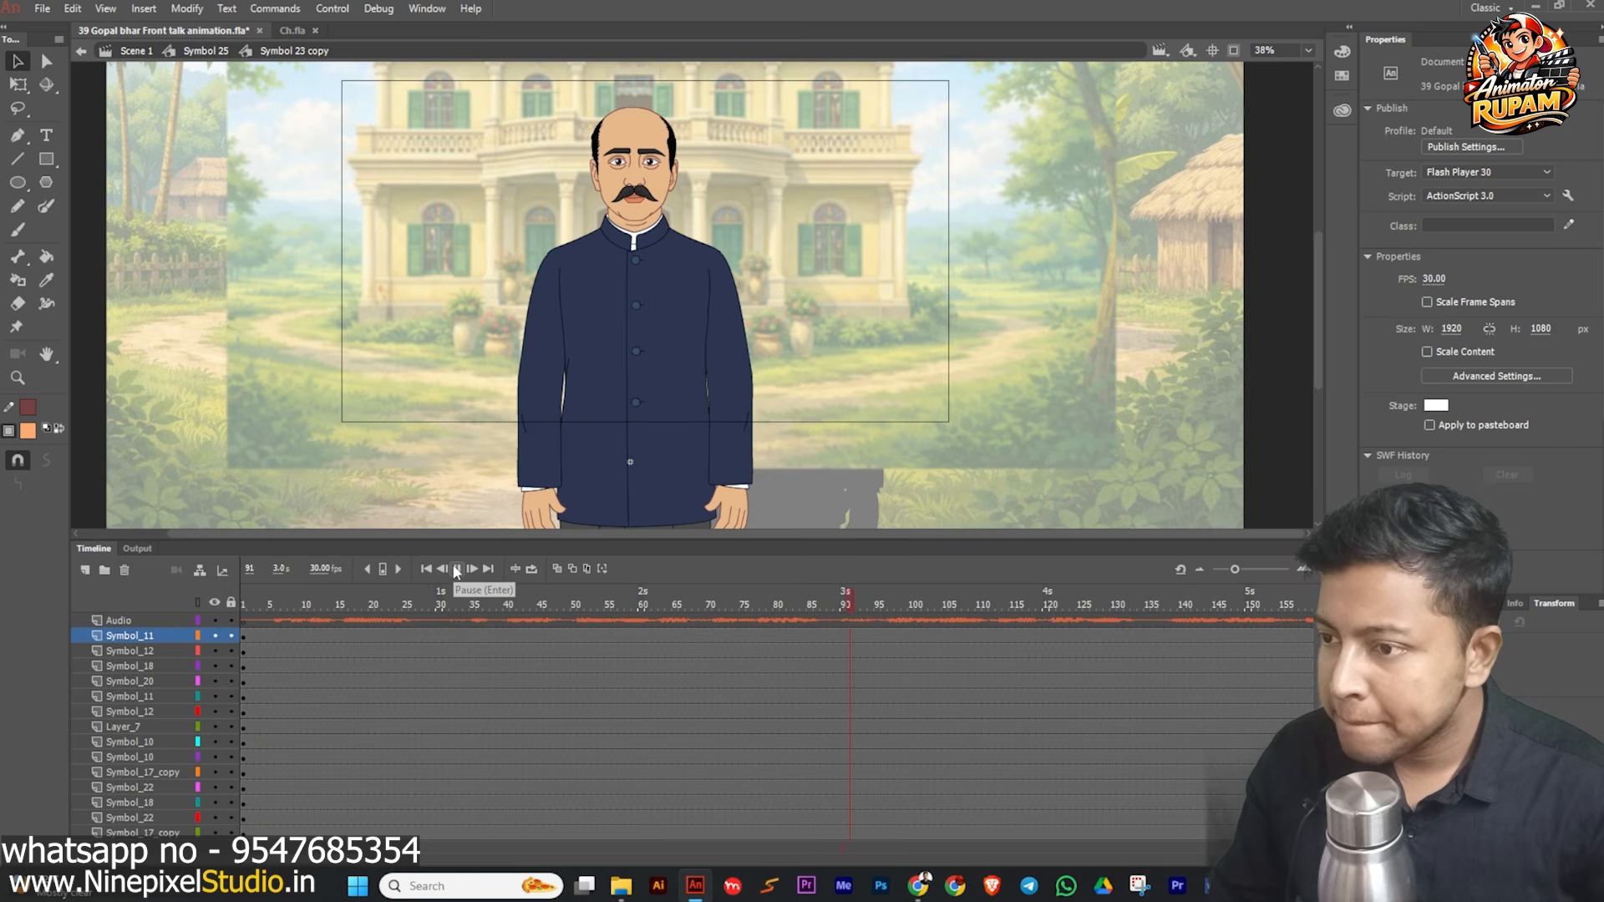
pyautogui.click(457, 569)
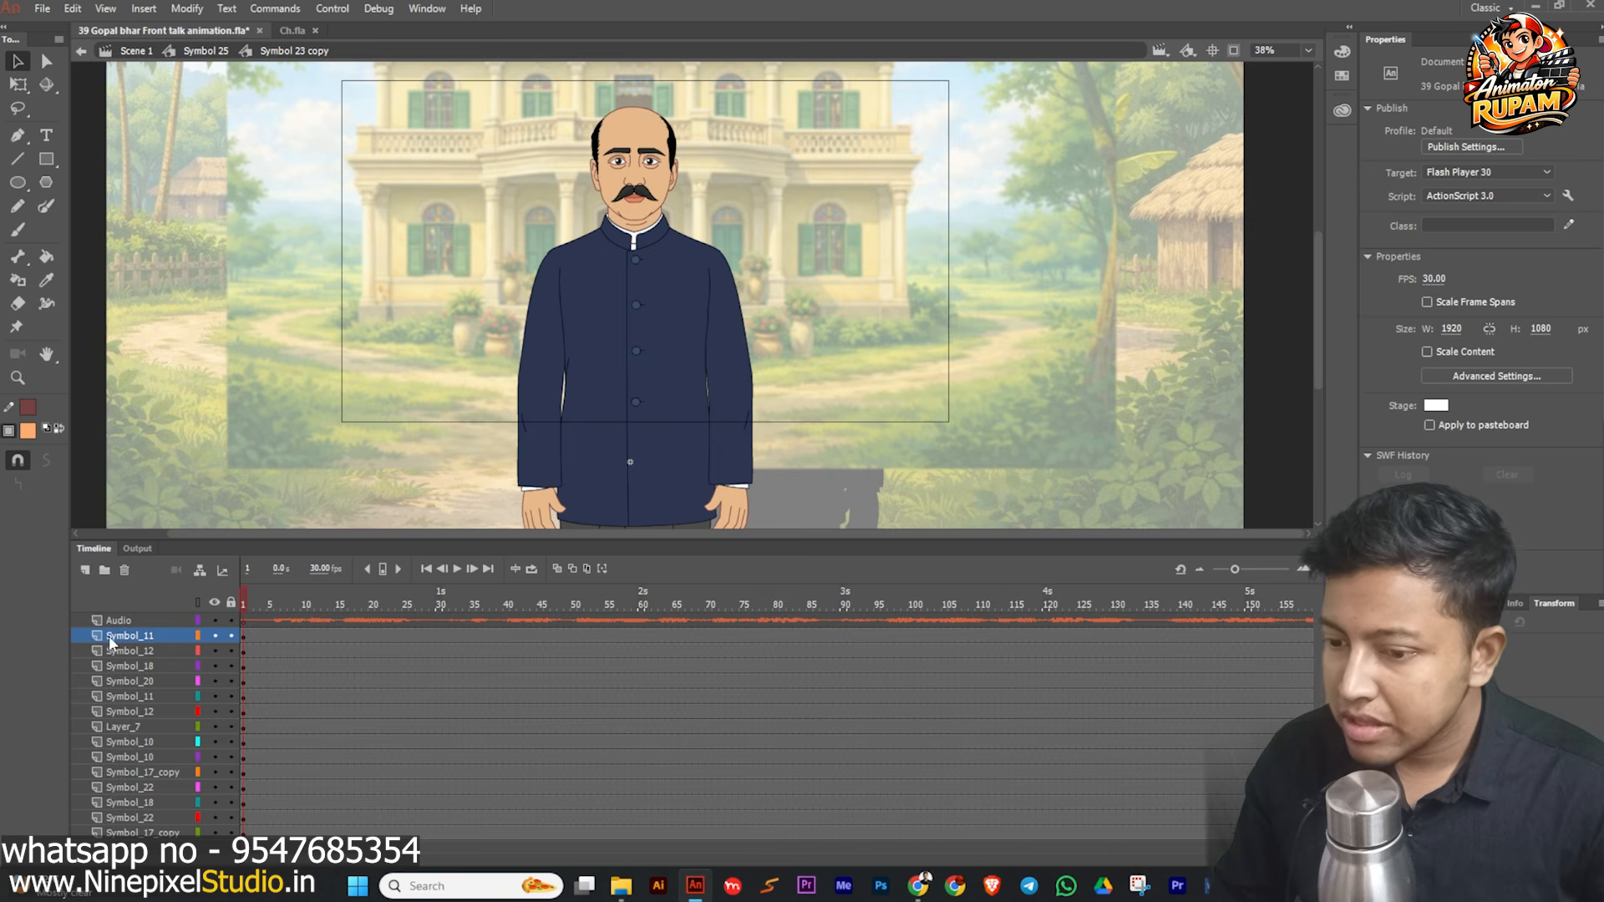
pyautogui.doubleClick(459, 569)
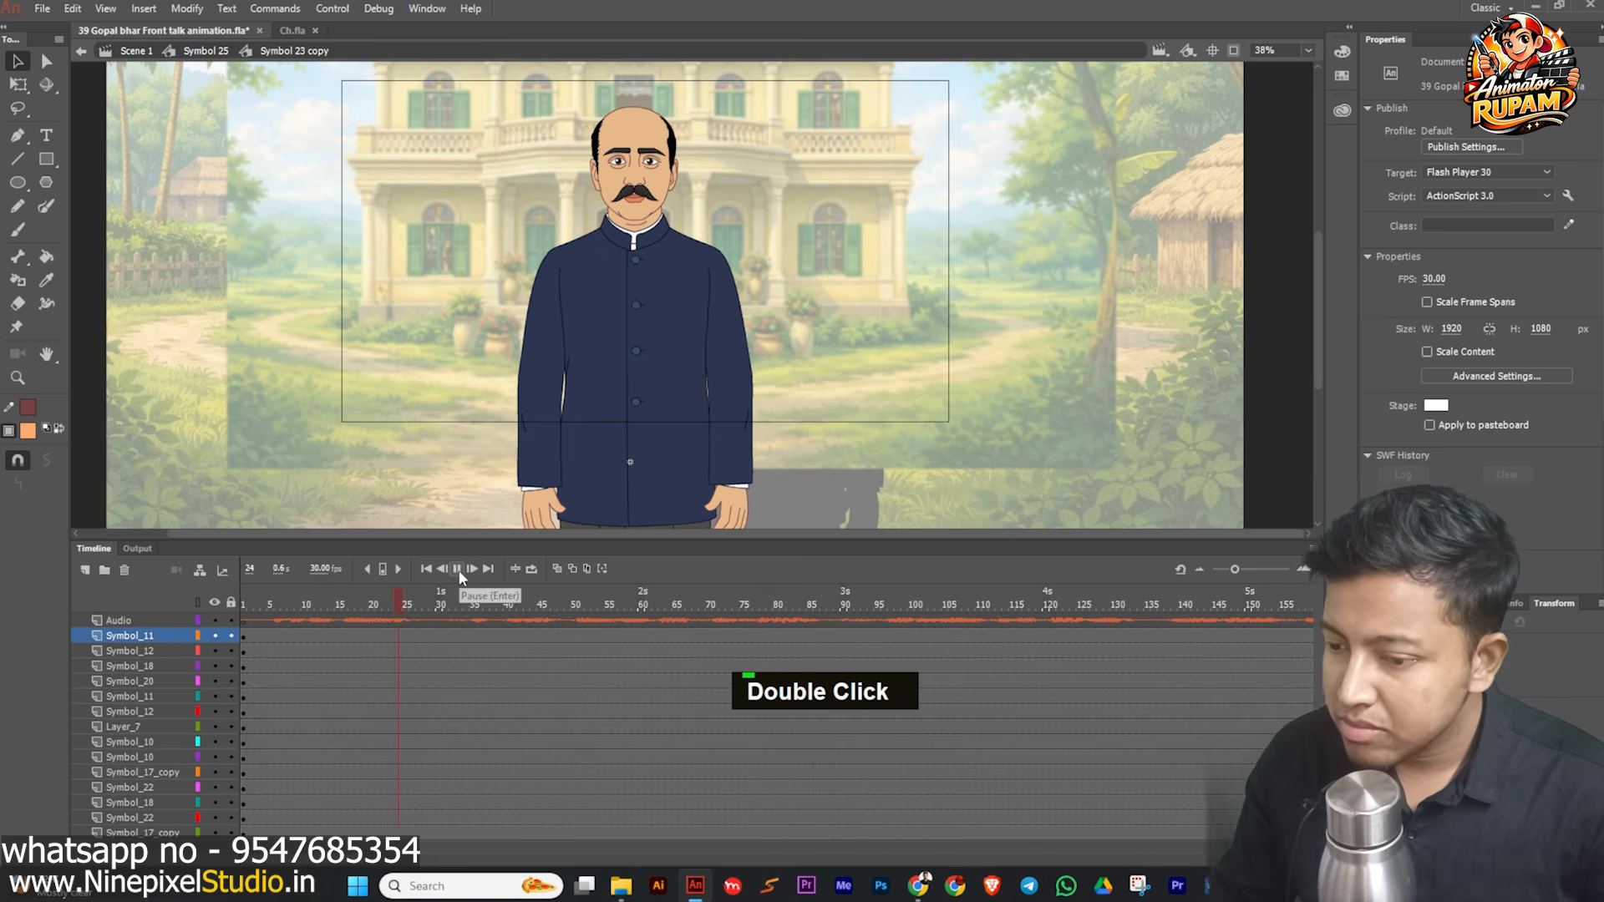
pyautogui.click(451, 620)
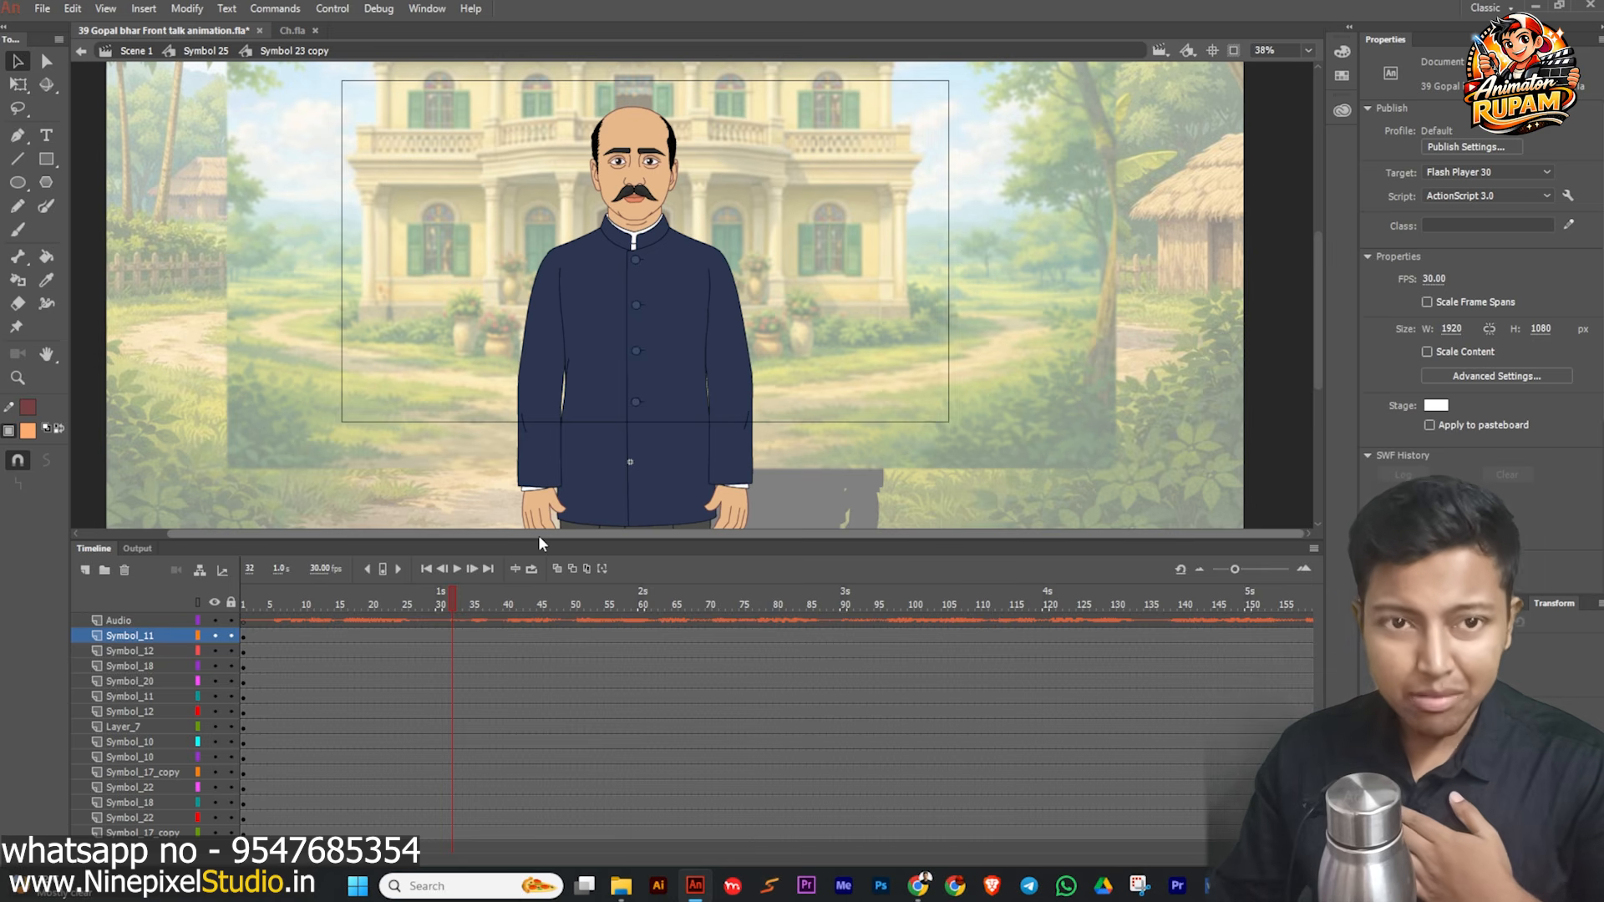
# - Insert keyframes on all of the man's body-part layers at frames 5 and 27
pyautogui.scroll(-2, 620, 368)
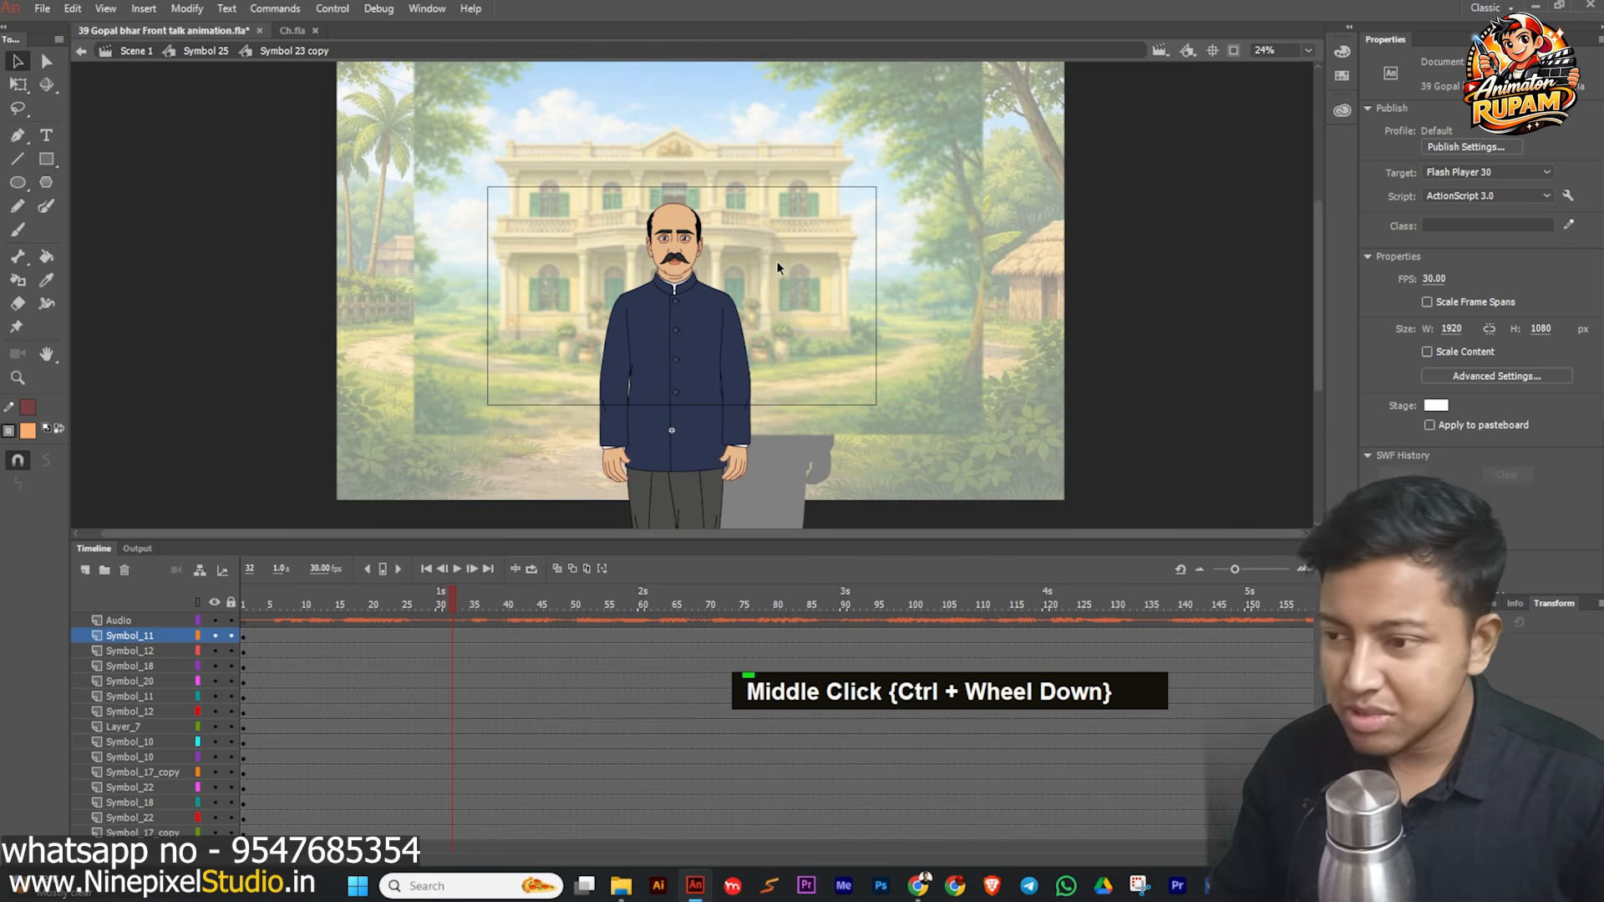
pyautogui.scroll(2, 806, 289)
pyautogui.moveTo(411, 605); pyautogui.dragTo(192, 653)
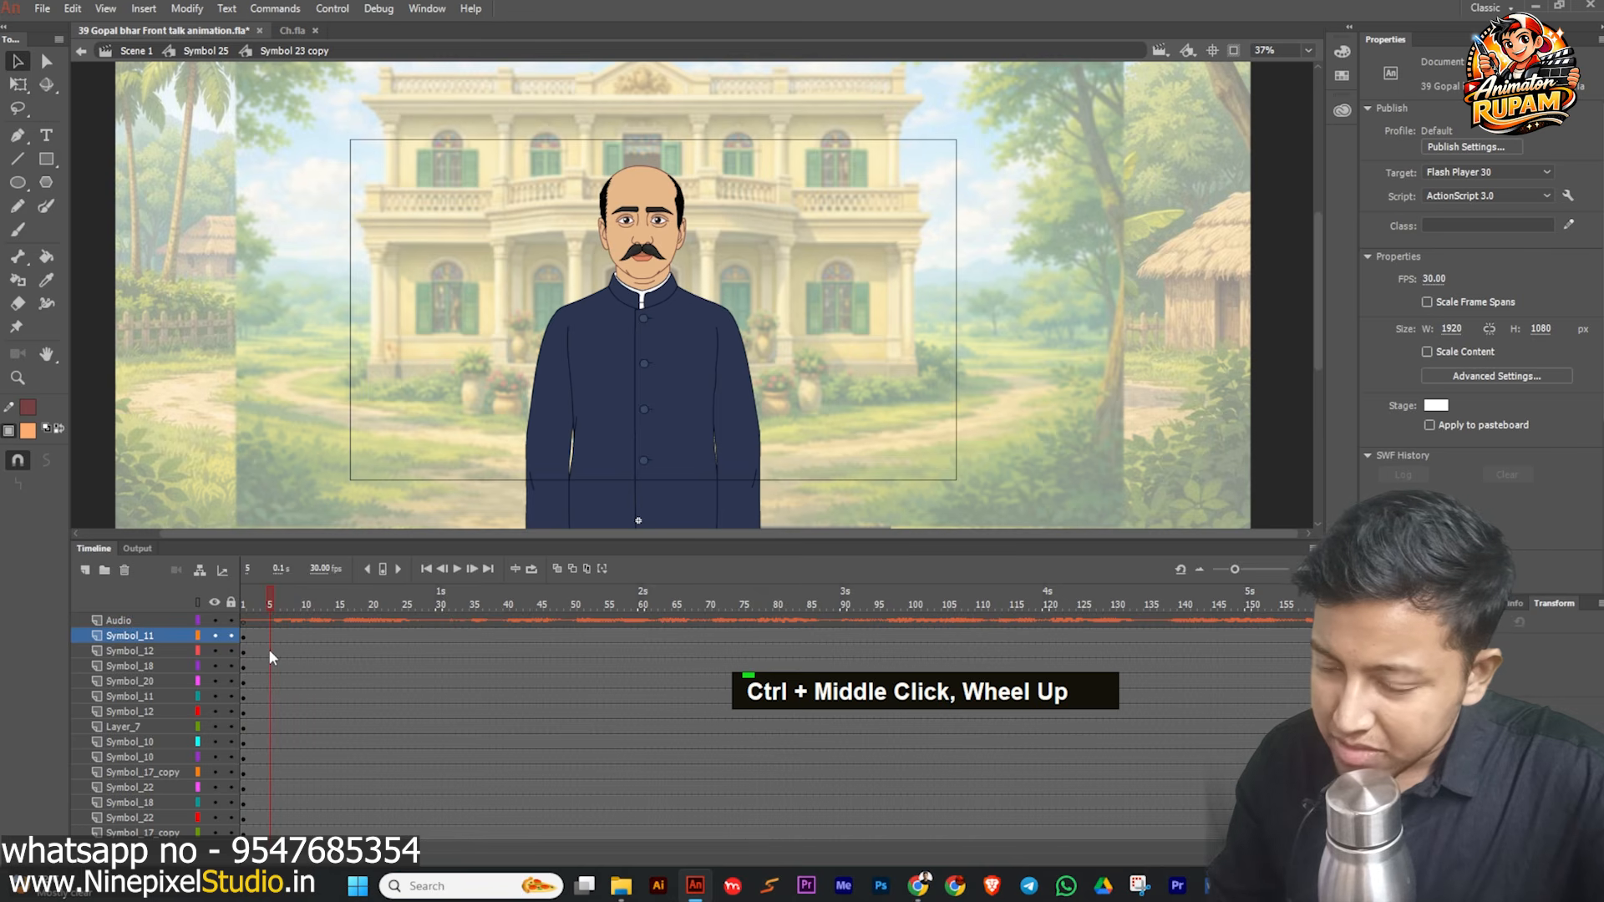
pyautogui.moveTo(272, 634); pyautogui.dragTo(271, 832)
pyautogui.press('F6')
pyautogui.moveTo(294, 600); pyautogui.dragTo(419, 854)
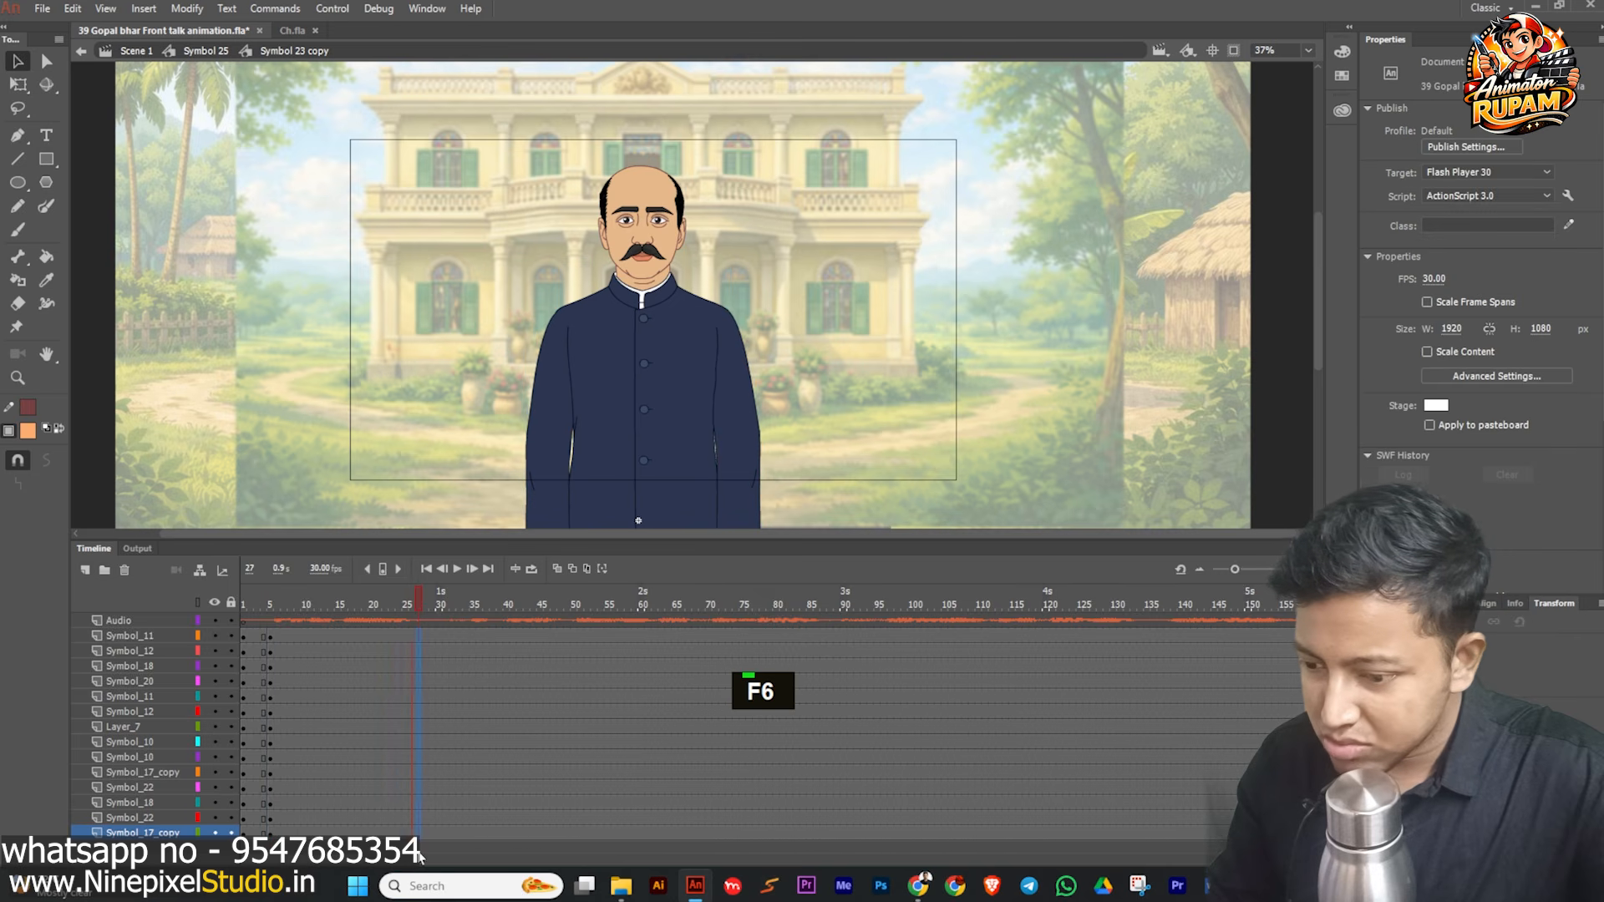
pyautogui.press('F6')
# - Open the man's head symbol and scrub its timeline to examine the mouth movement
pyautogui.click(432, 412)
pyautogui.keyDown('ctrl'); pyautogui.scroll(3, 646, 283); pyautogui.keyUp('ctrl')
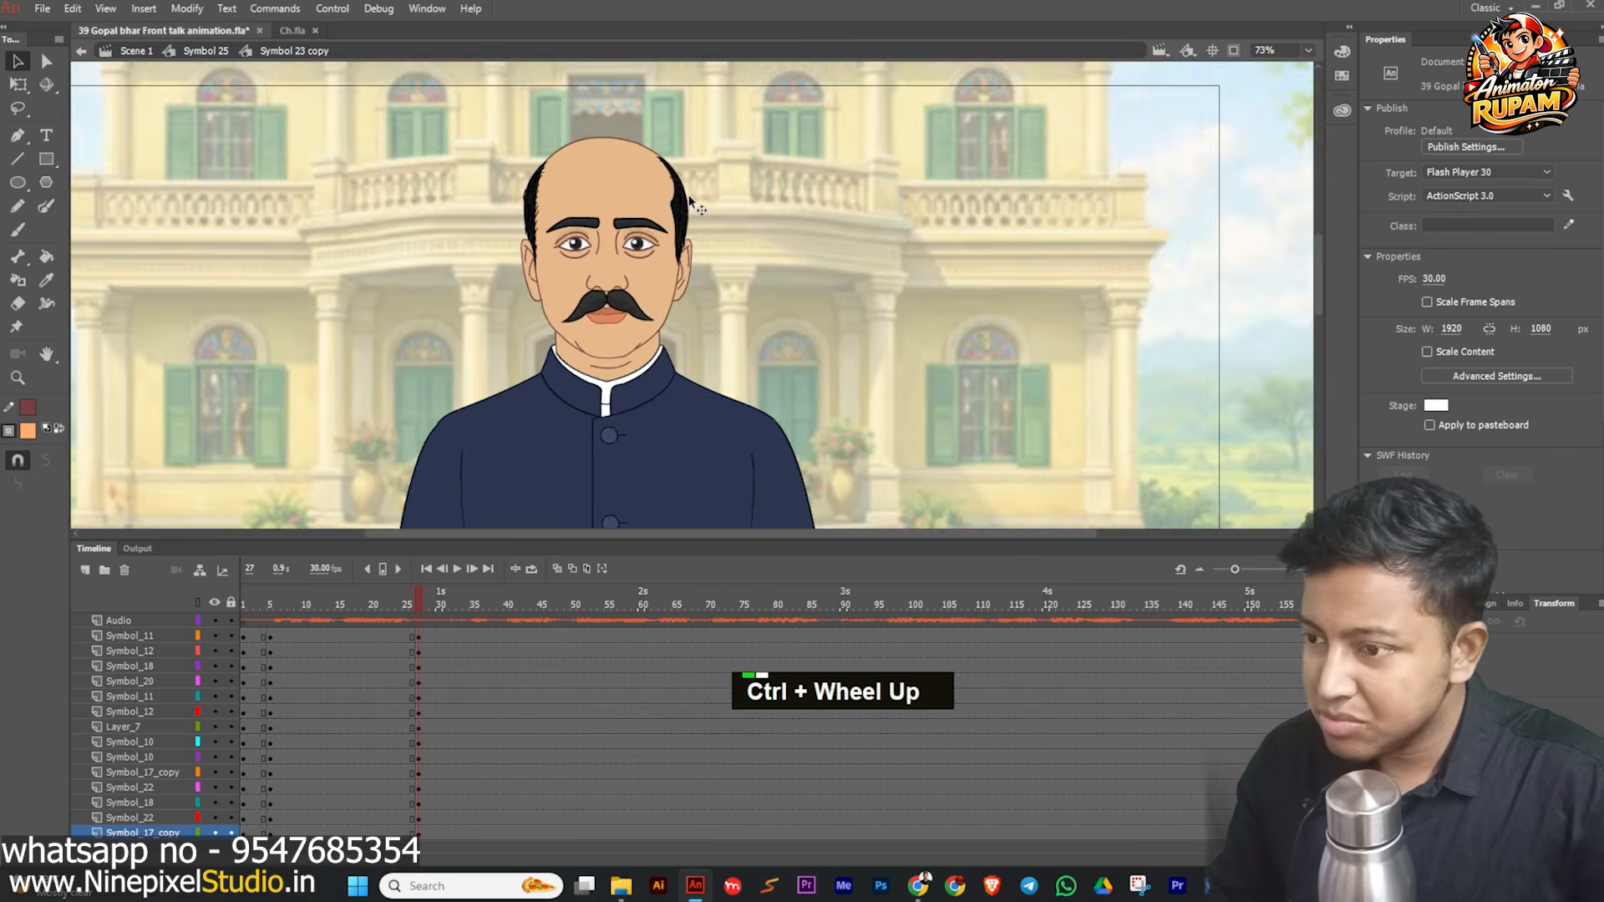
pyautogui.doubleClick(630, 320)
pyautogui.moveTo(258, 597); pyautogui.dragTo(195, 634)
pyautogui.doubleClick(261, 315)
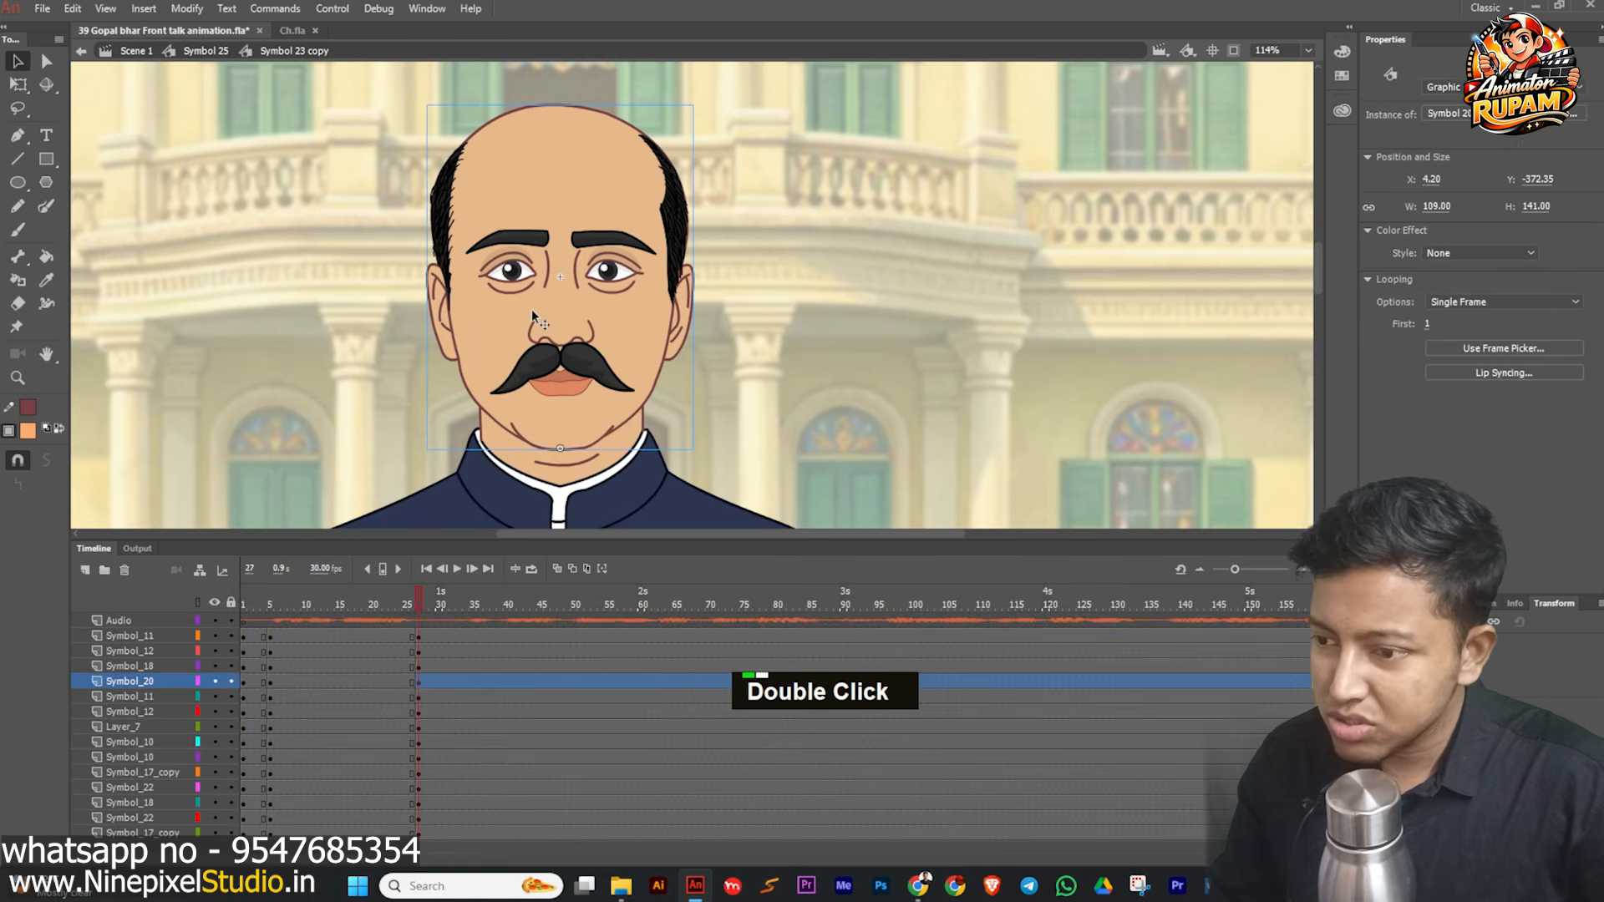
pyautogui.keyDown('ctrl'); pyautogui.scroll(-1, 539, 309); pyautogui.keyUp('ctrl')
pyautogui.middleClick(755, 363)
pyautogui.keyDown('ctrl'); pyautogui.scroll(-1, 636, 350); pyautogui.keyUp('ctrl')
pyautogui.keyDown('ctrl'); pyautogui.scroll(2, 595, 351); pyautogui.keyUp('ctrl')
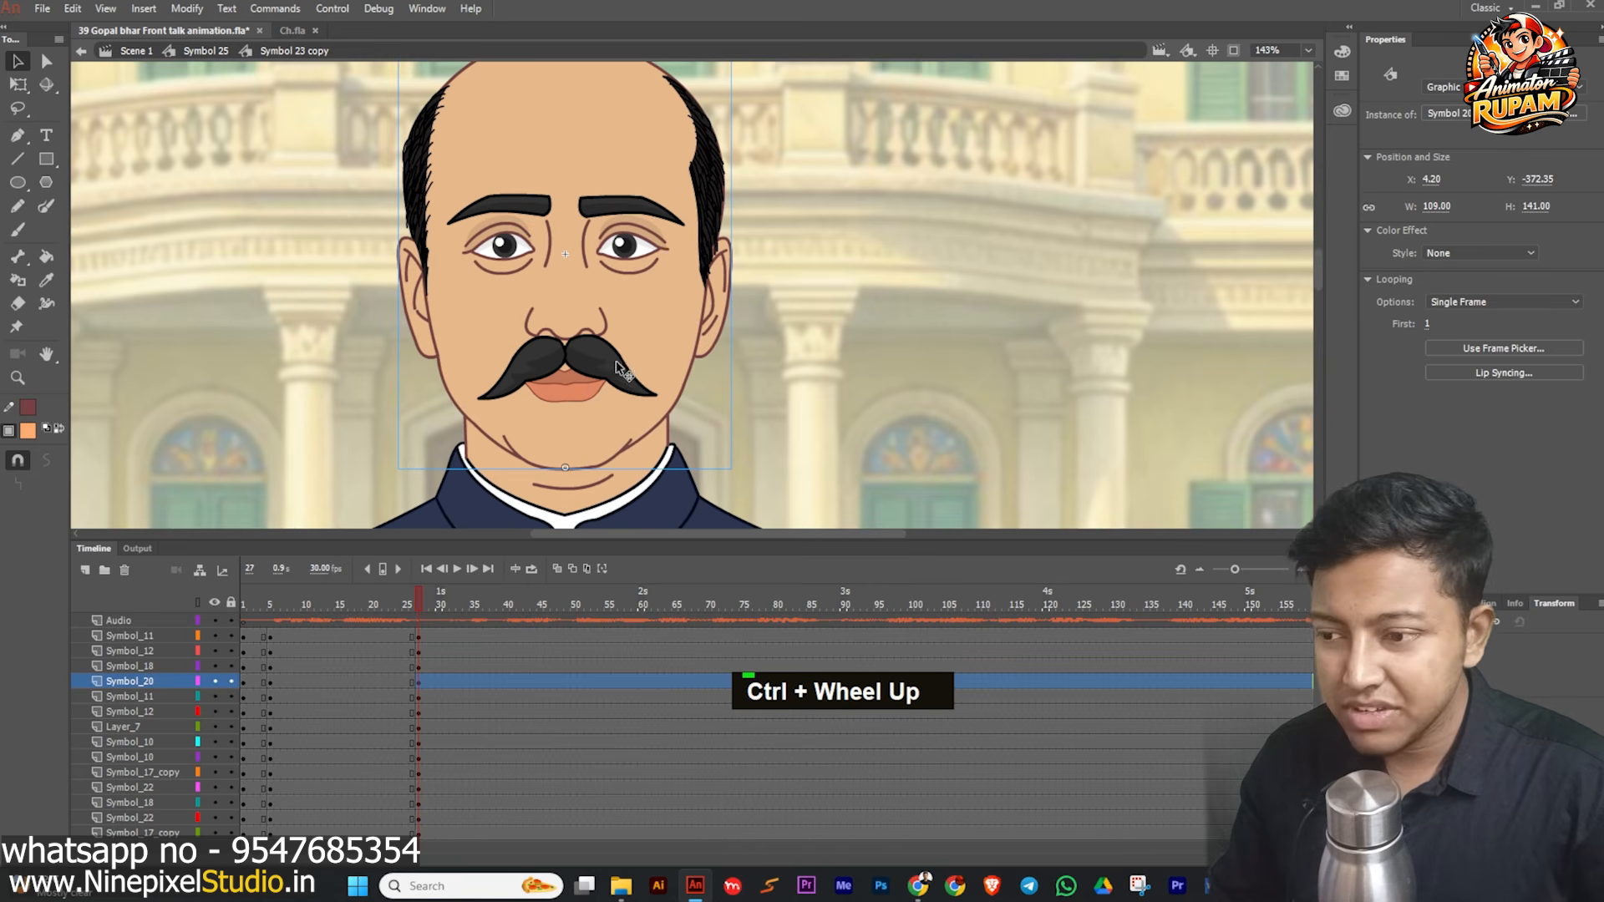
pyautogui.doubleClick(599, 364)
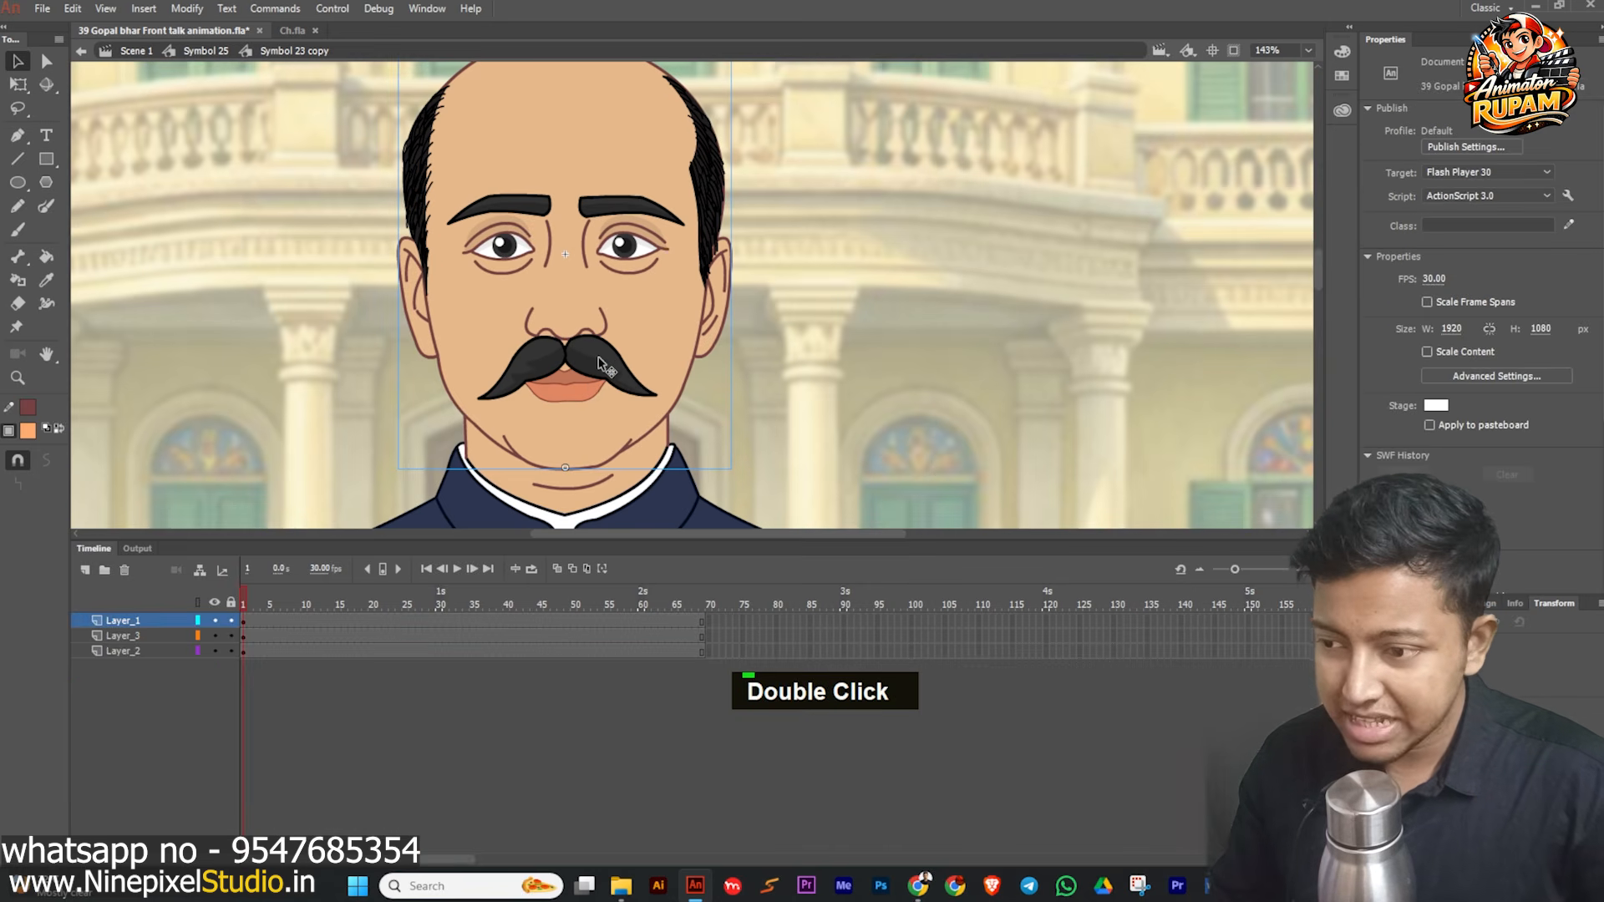
pyautogui.moveTo(259, 602); pyautogui.dragTo(332, 610)
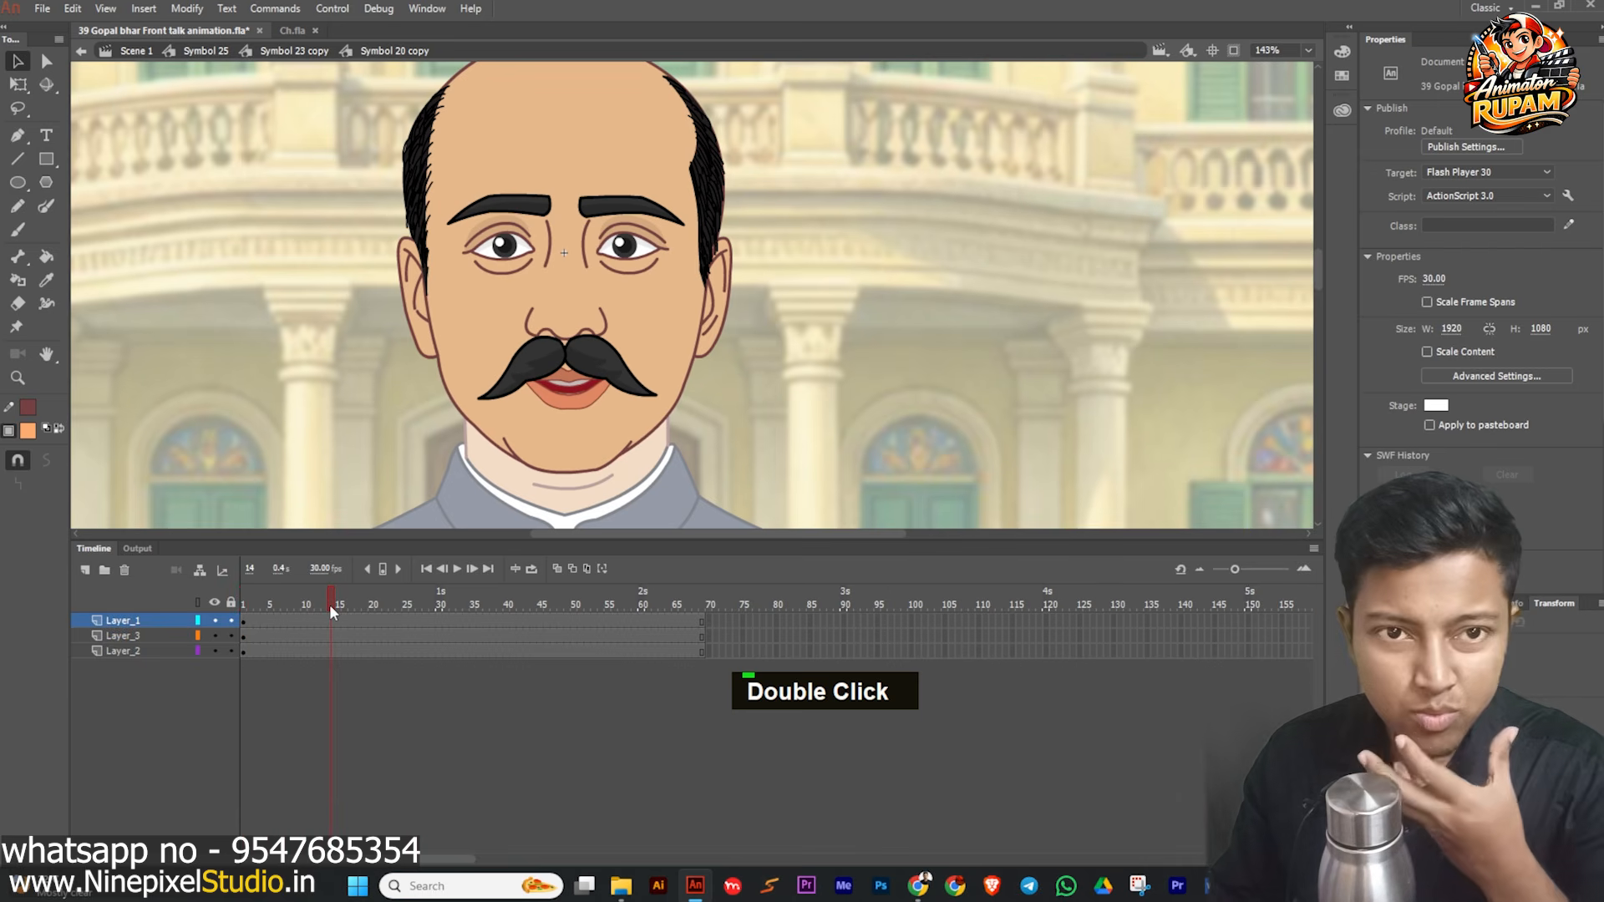
# - Open the eyes symbol inside the head, scrub through its blink animation, and return to the man's symbol
pyautogui.doubleClick(510, 256)
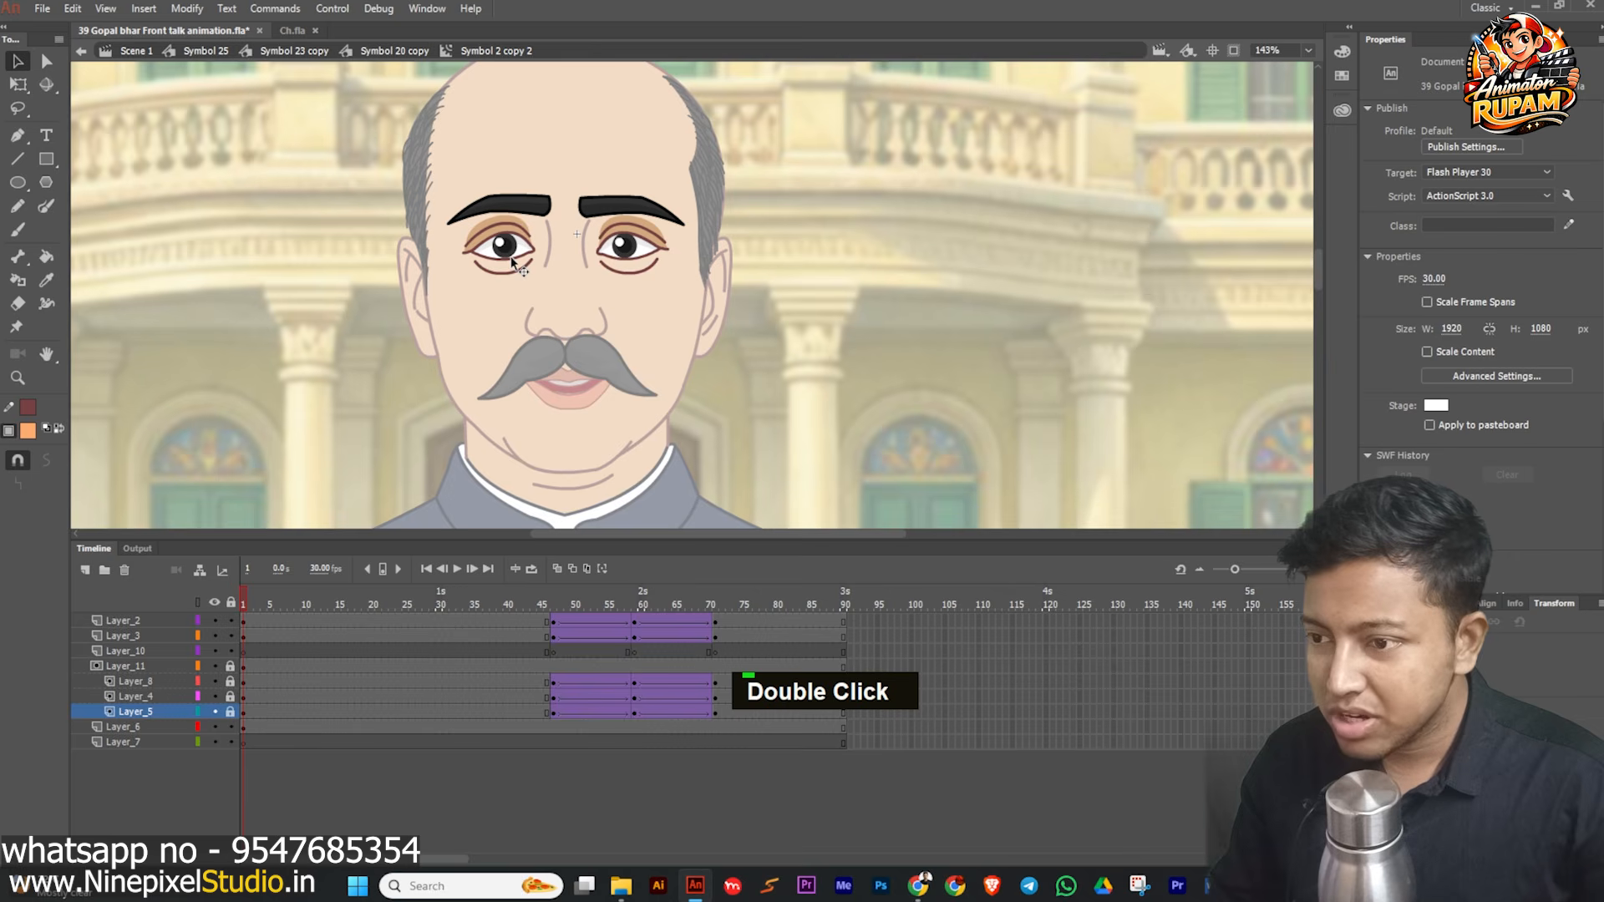
pyautogui.scroll(3, 660, 182)
pyautogui.middleClick(805, 217)
pyautogui.moveTo(805, 218); pyautogui.dragTo(789, 271)
pyautogui.moveTo(241, 603); pyautogui.dragTo(453, 611)
pyautogui.moveTo(554, 620)
pyautogui.mouseDown()
pyautogui.moveTo(708, 620)
pyautogui.moveTo(543, 614)
pyautogui.mouseUp()
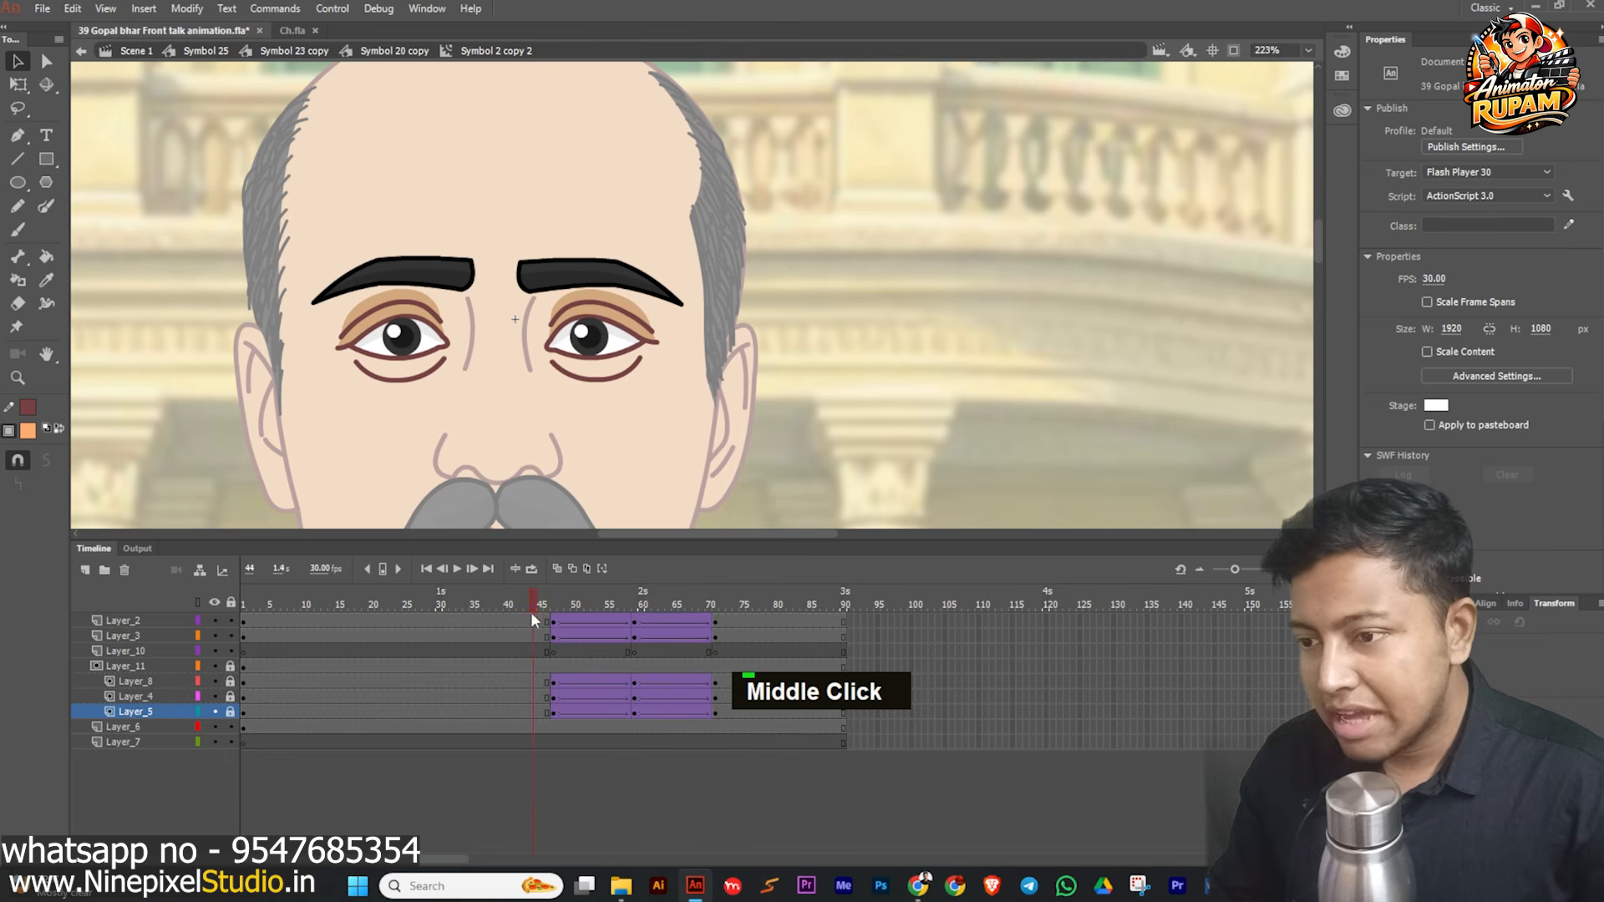
pyautogui.scroll(-3, 237, 348)
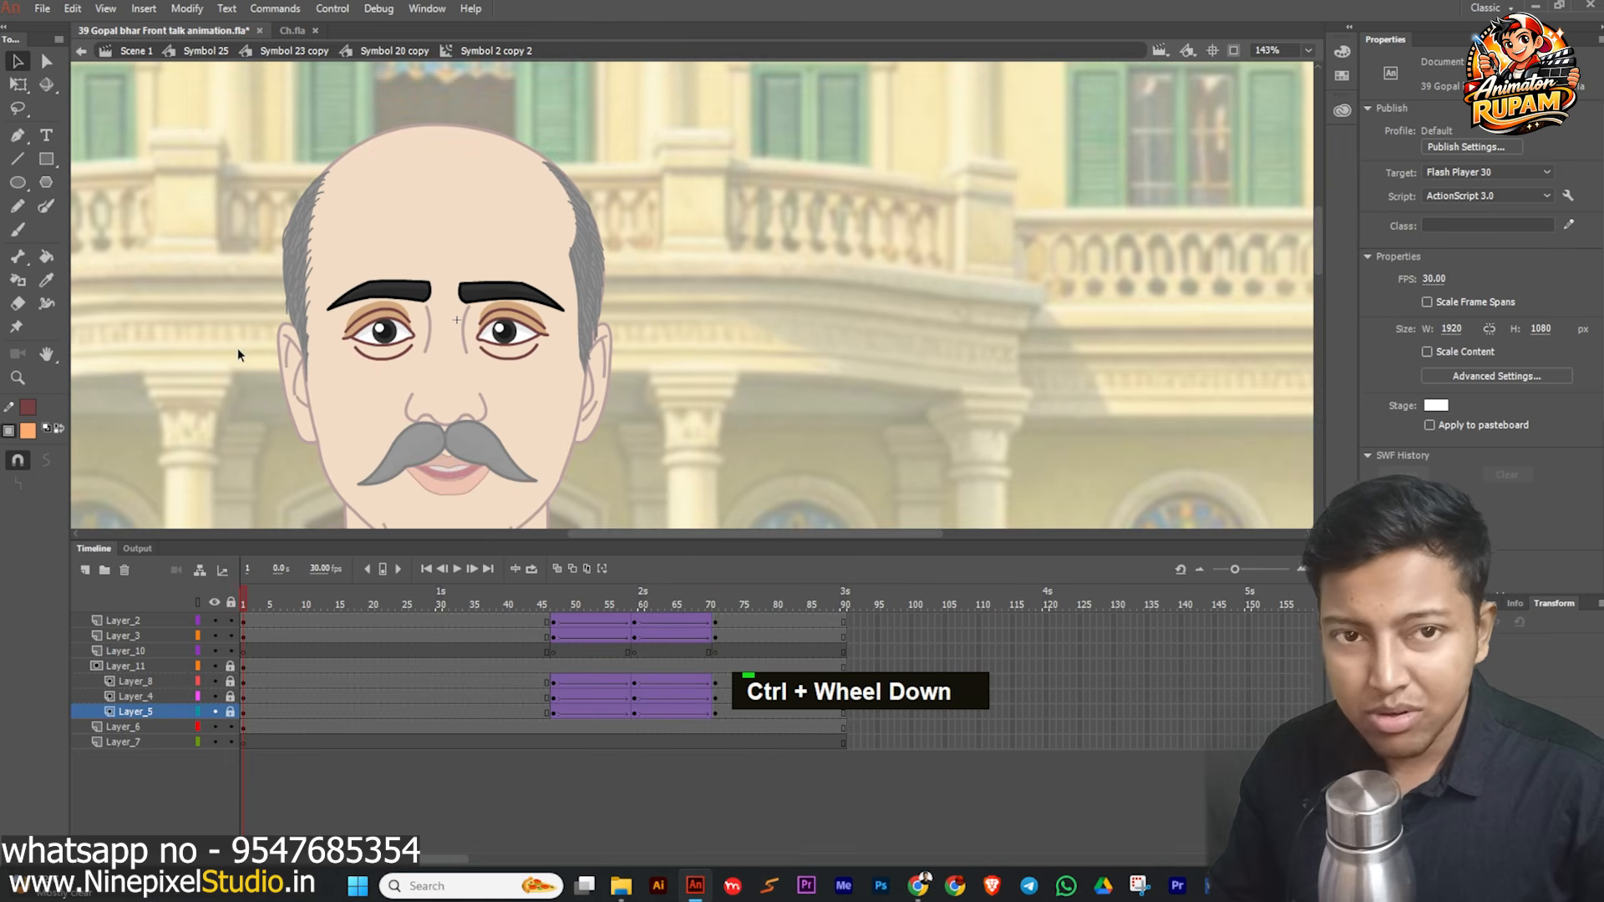
pyautogui.doubleClick(238, 348)
pyautogui.scroll(-2, 237, 348)
pyautogui.moveTo(237, 348); pyautogui.dragTo(300, 239)
pyautogui.scroll(-2, 292, 261)
pyautogui.click(288, 337)
pyautogui.moveTo(328, 608); pyautogui.dragTo(199, 610)
pyautogui.doubleClick(294, 325)
pyautogui.scroll(1, 459, 347)
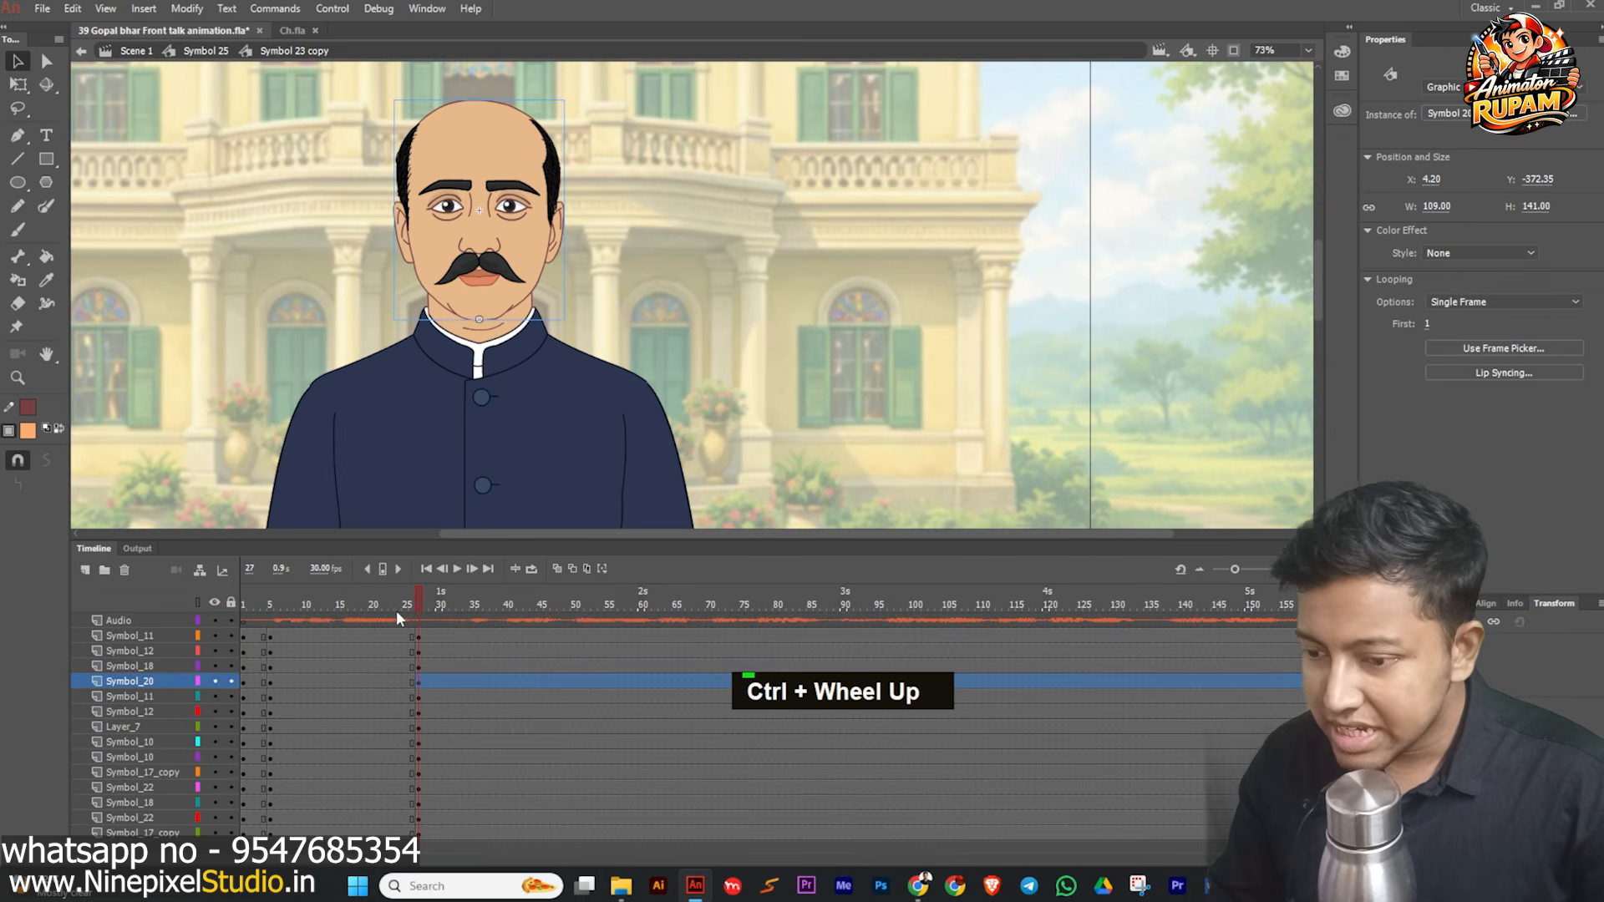
# - In the frame 27 pose, scale the man's upper body from its bottom centre to about 323.4 × 532.6
pyautogui.moveTo(319, 614); pyautogui.dragTo(452, 614)
pyautogui.scroll(-2, 794, 388)
pyautogui.moveTo(793, 388); pyautogui.dragTo(794, 317)
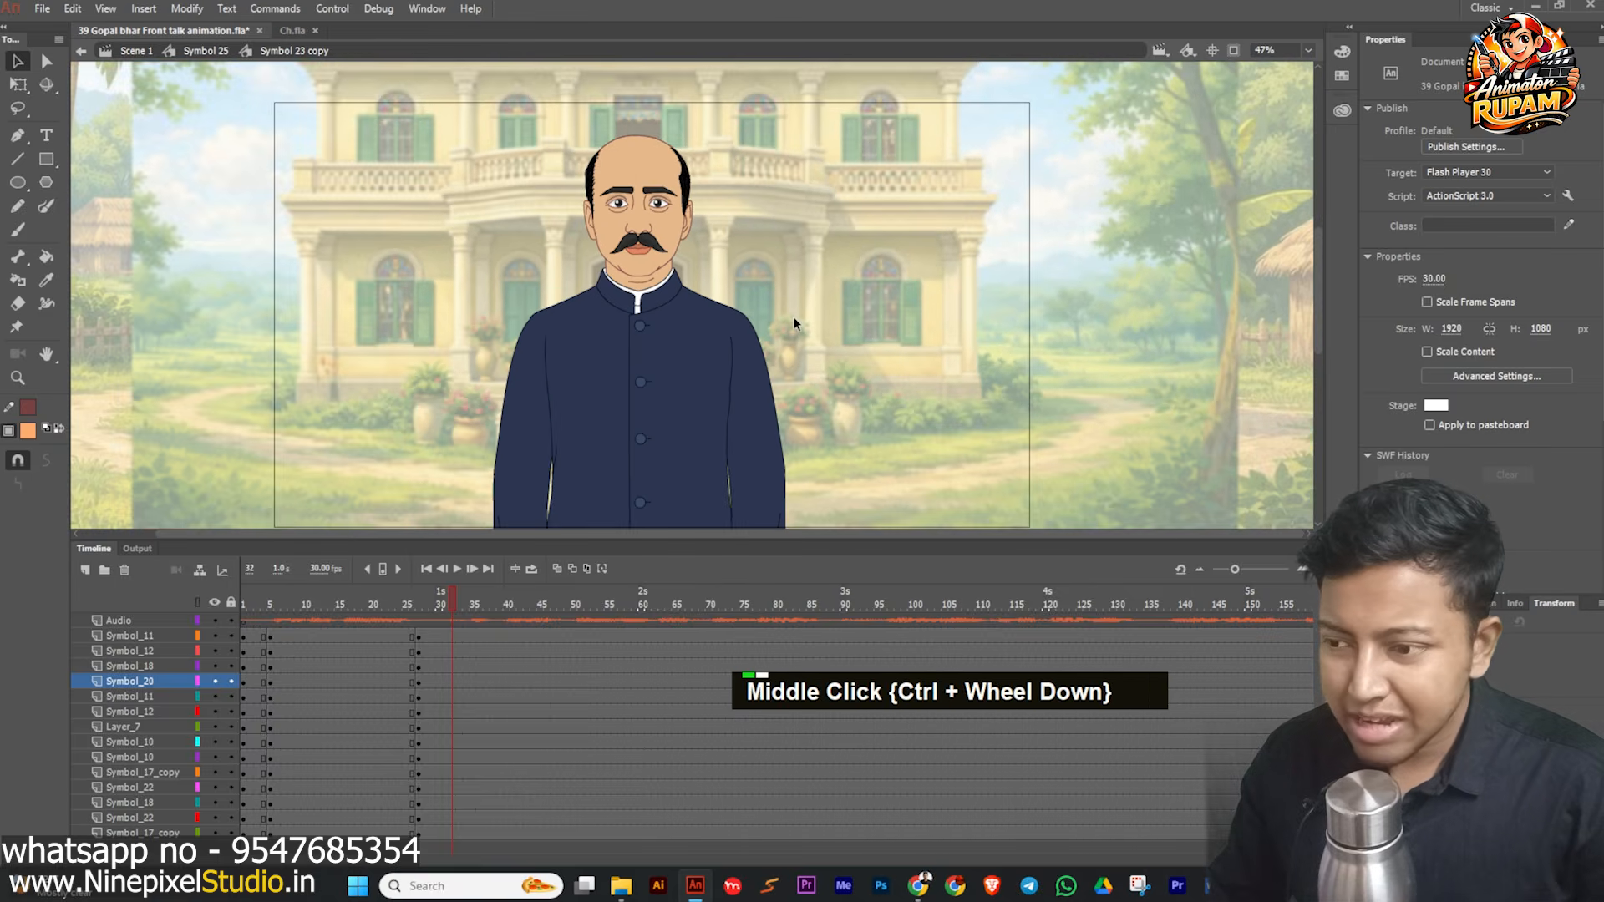
pyautogui.scroll(-3, 794, 317)
pyautogui.moveTo(579, 157); pyautogui.dragTo(817, 471)
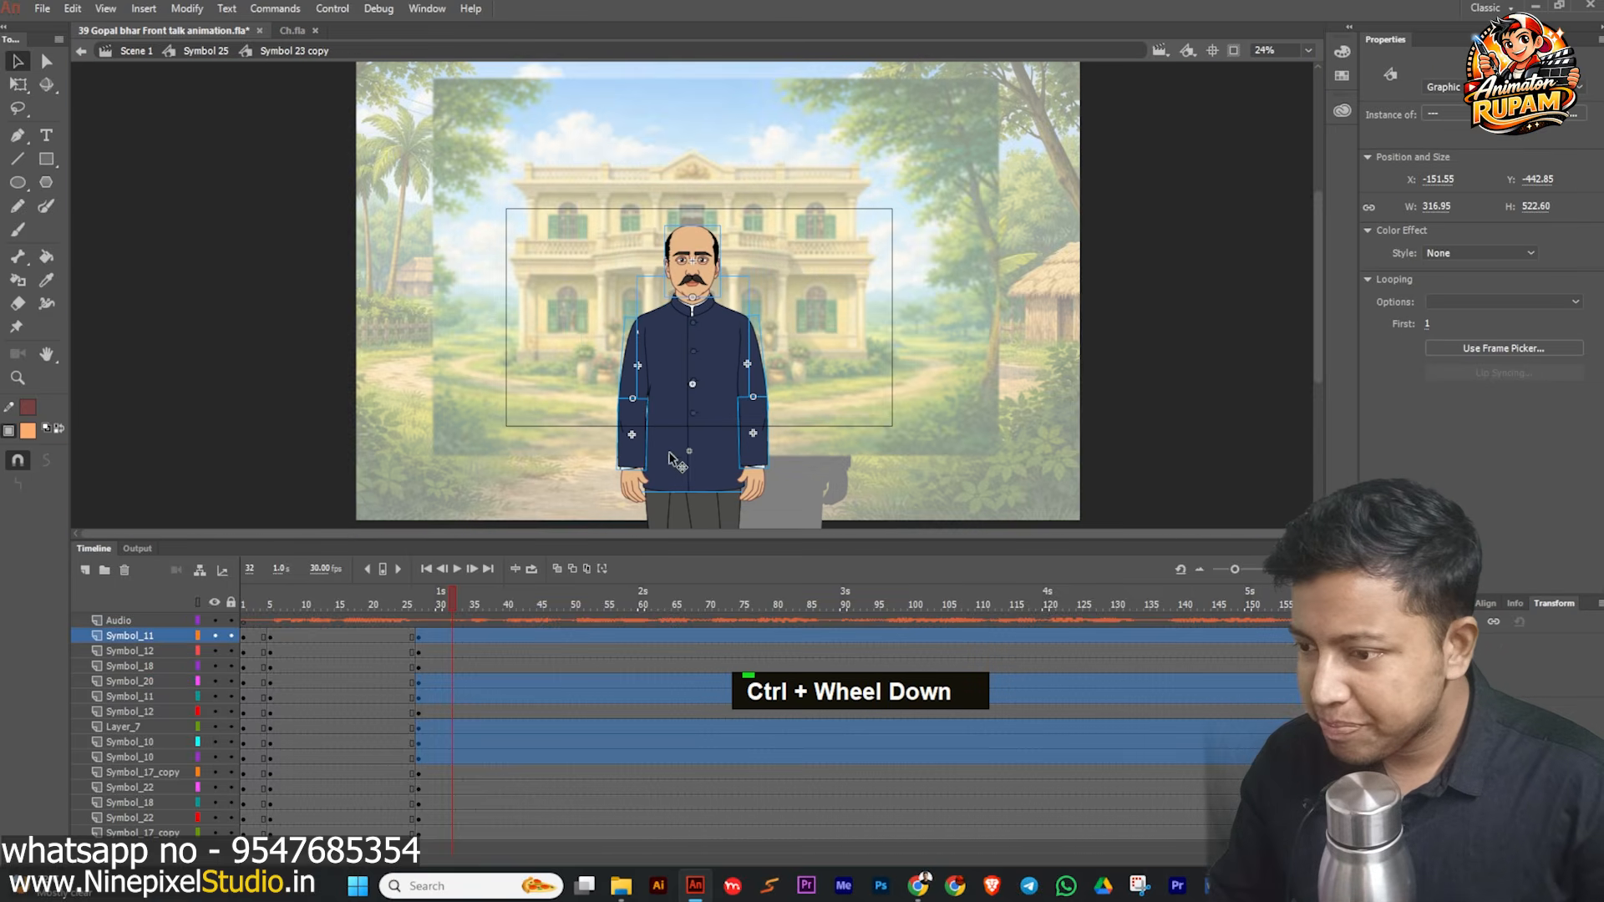
pyautogui.click(18, 85)
pyautogui.scroll(2, 673, 334)
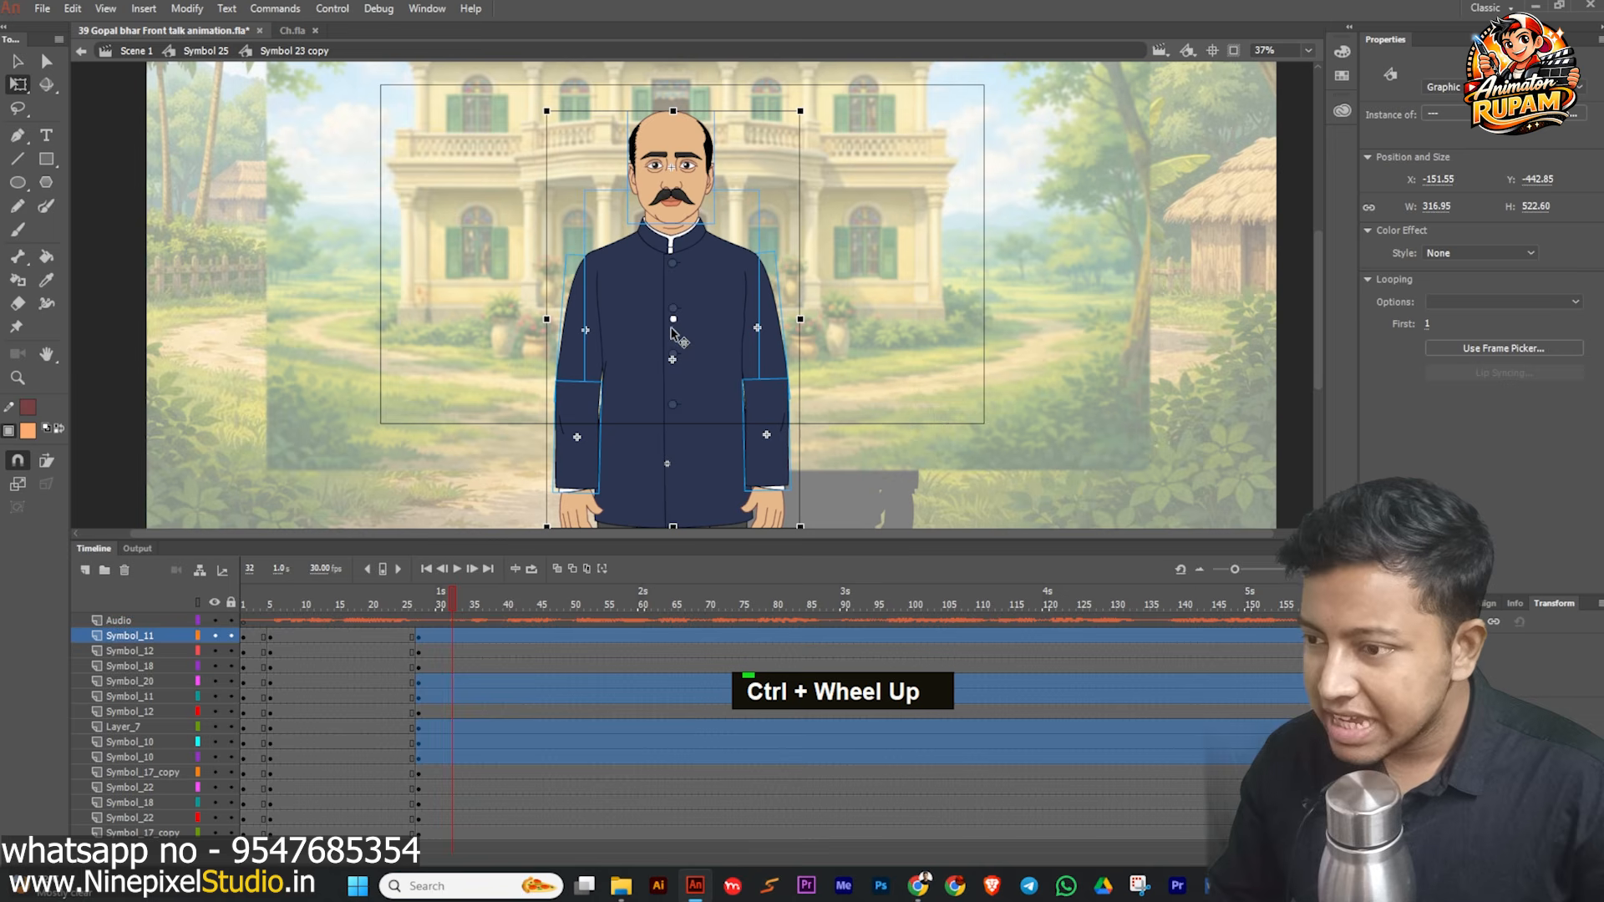
pyautogui.moveTo(675, 322); pyautogui.dragTo(671, 507)
pyautogui.scroll(-2, 731, 386)
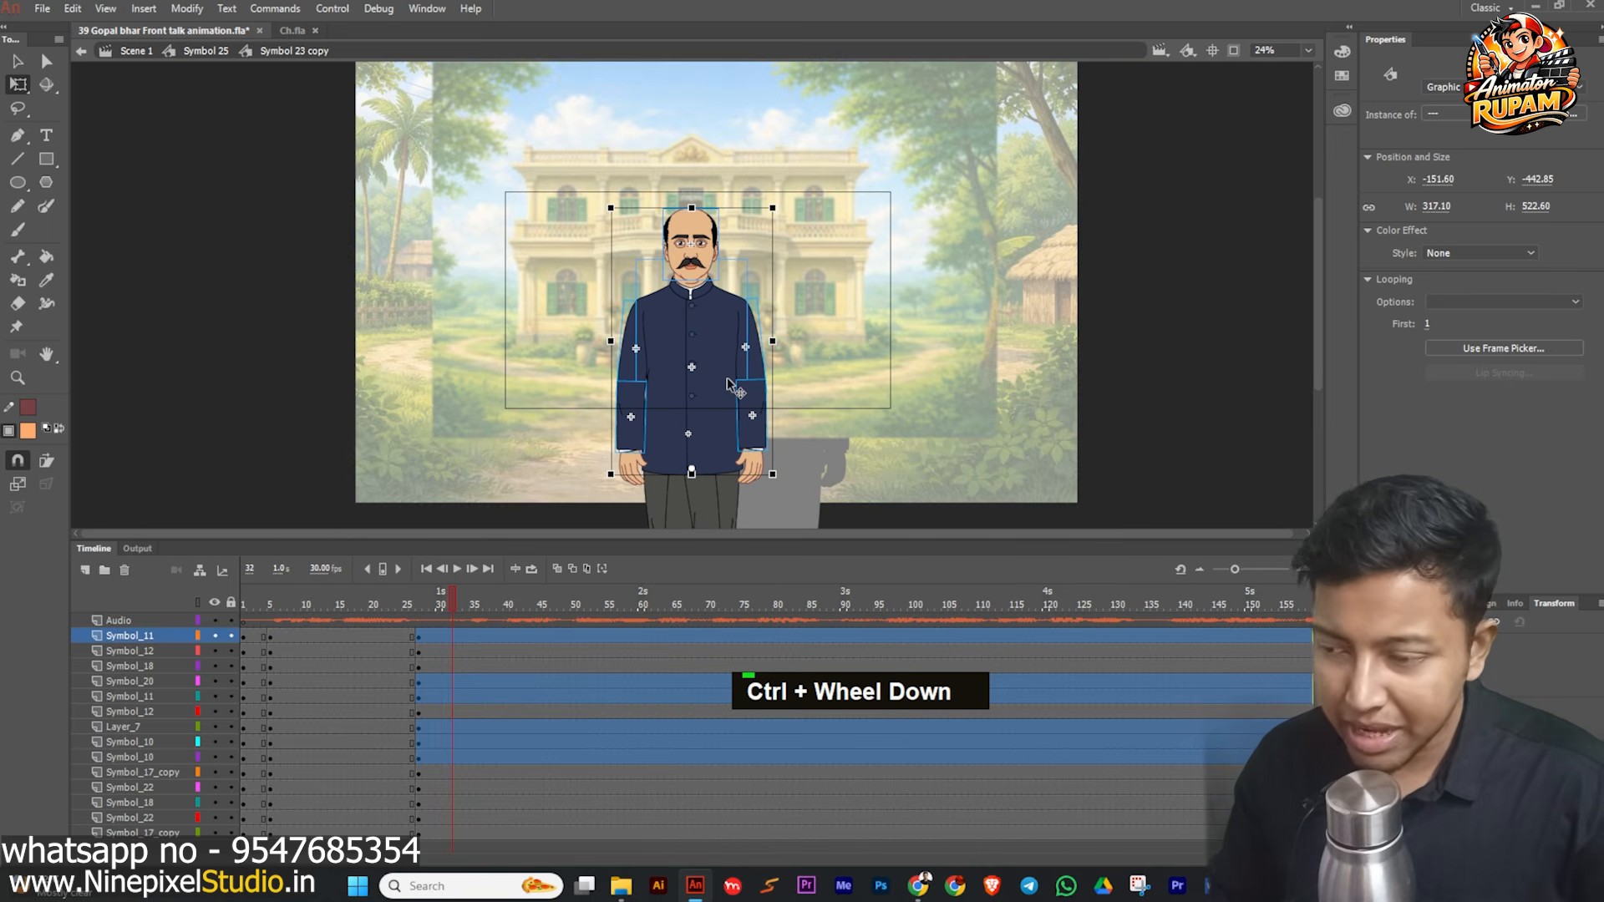
pyautogui.scroll(4, 690, 468)
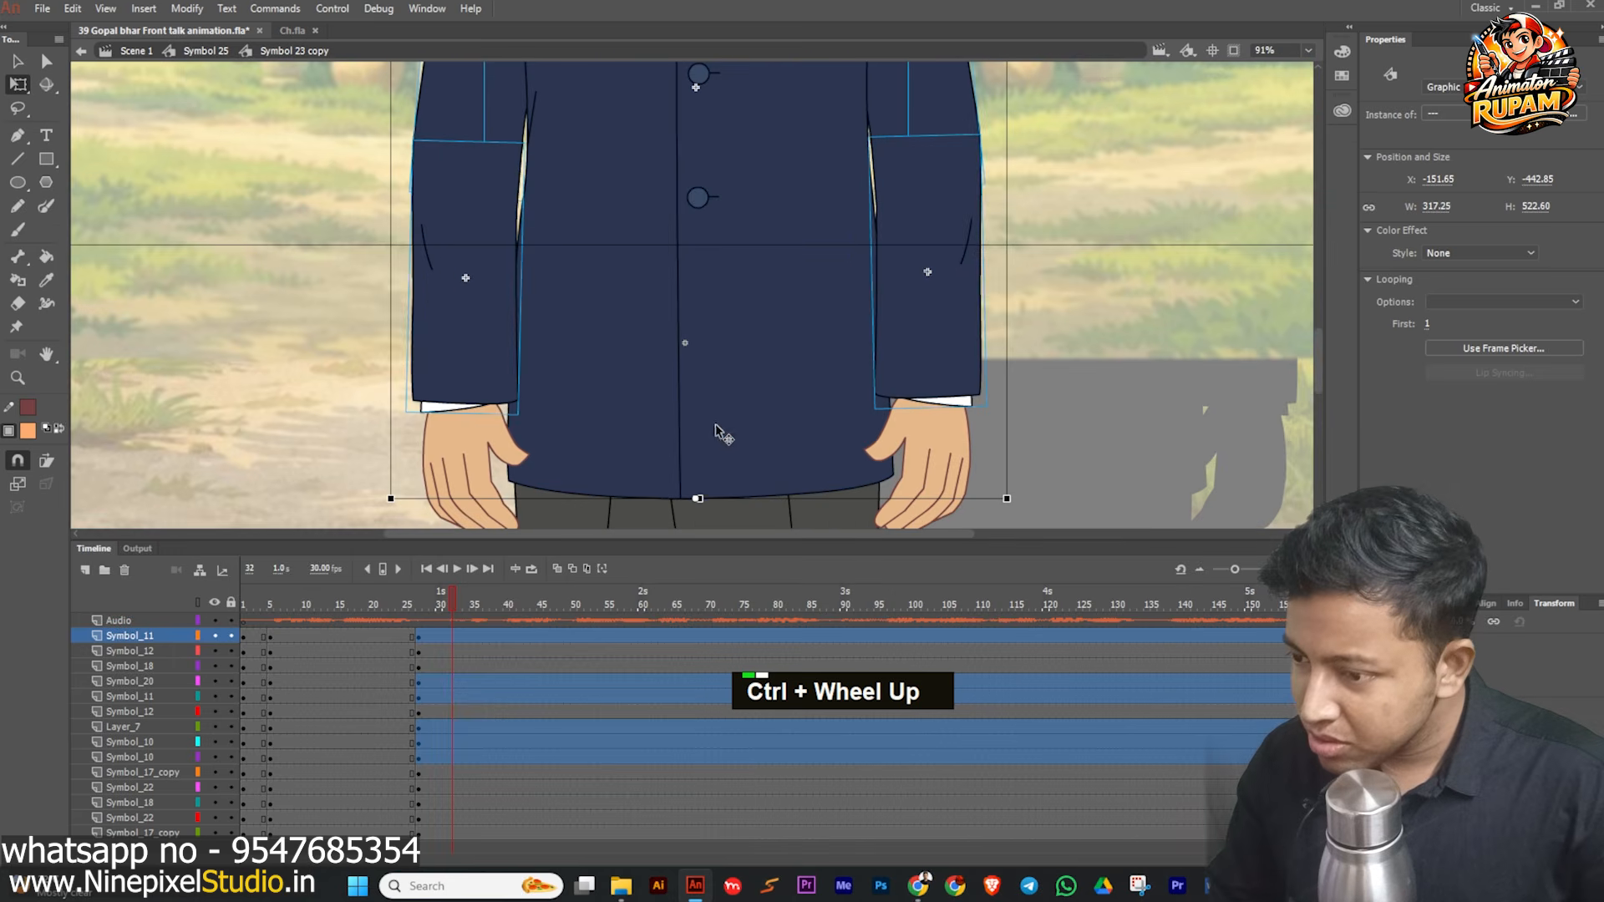
pyautogui.scroll(-3, 719, 417)
pyautogui.scroll(-1, 722, 409)
pyautogui.scroll(5, 764, 286)
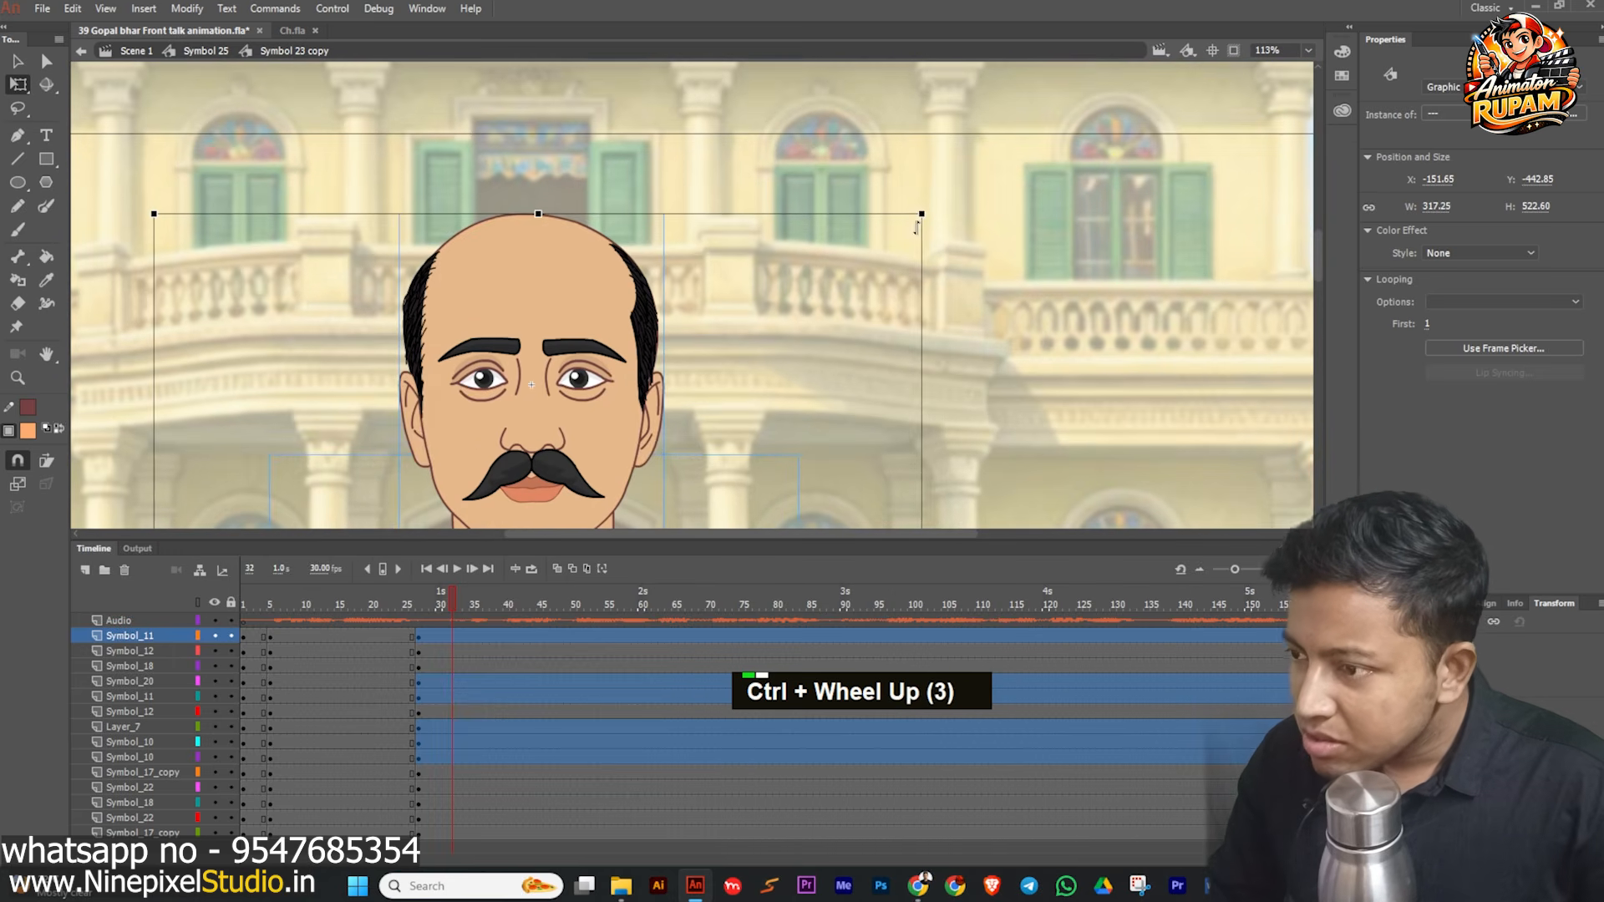
pyautogui.keyDown('shift'); pyautogui.click(917, 216); pyautogui.keyUp('shift')
pyautogui.moveTo(916, 216); pyautogui.dragTo(939, 200)
pyautogui.scroll(-4, 736, 239)
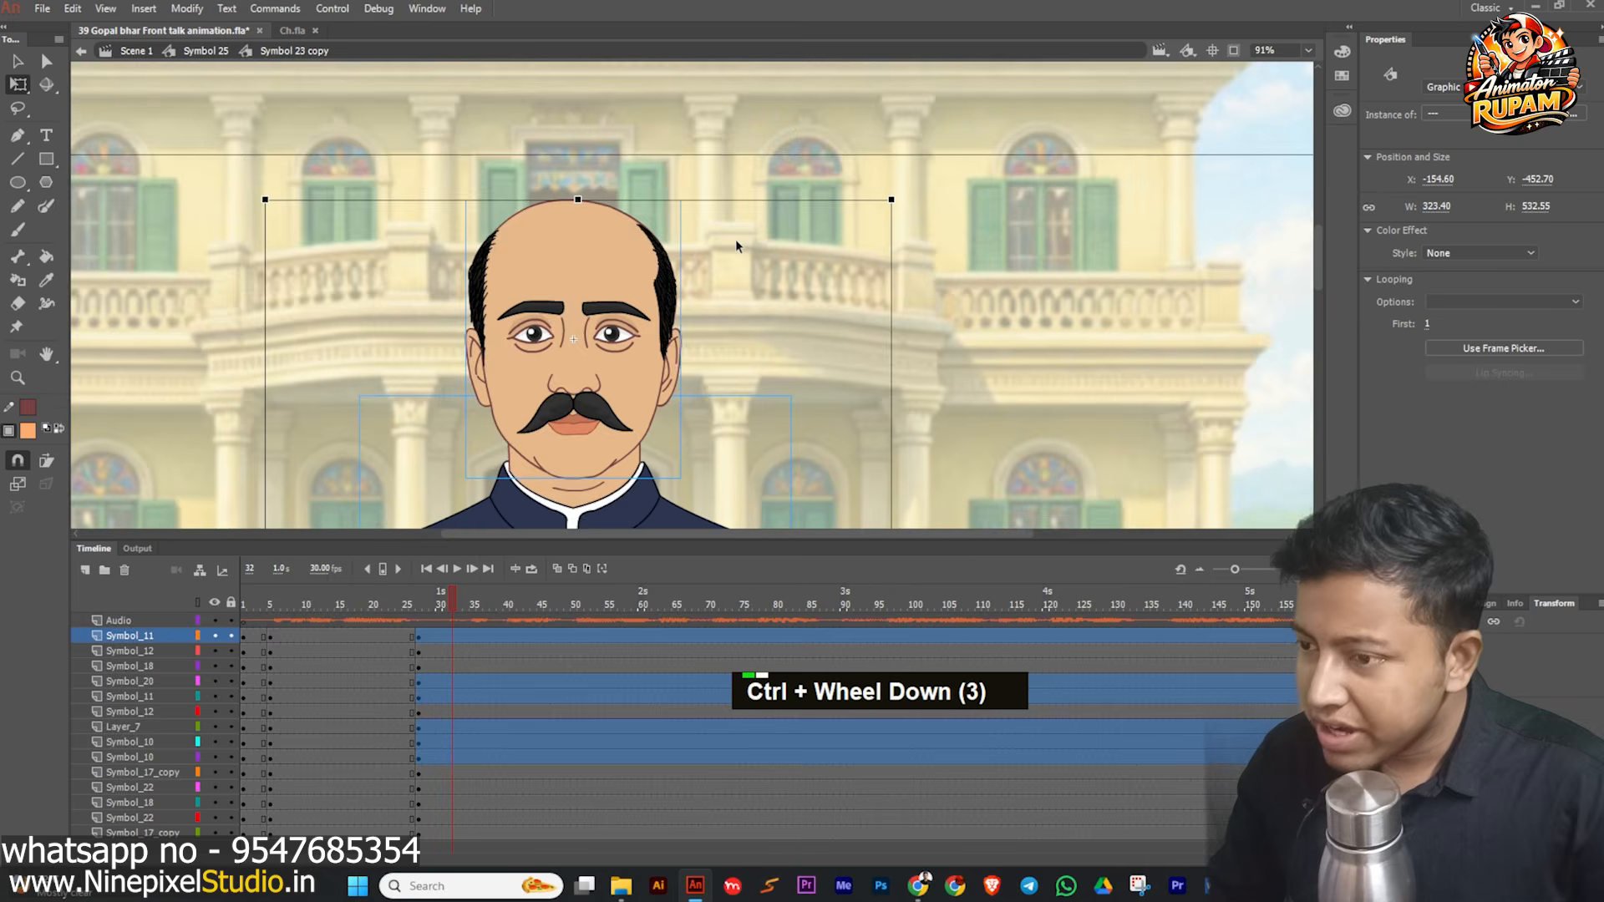
pyautogui.middleClick(756, 304)
pyautogui.click(658, 152)
pyautogui.scroll(-3, 660, 152)
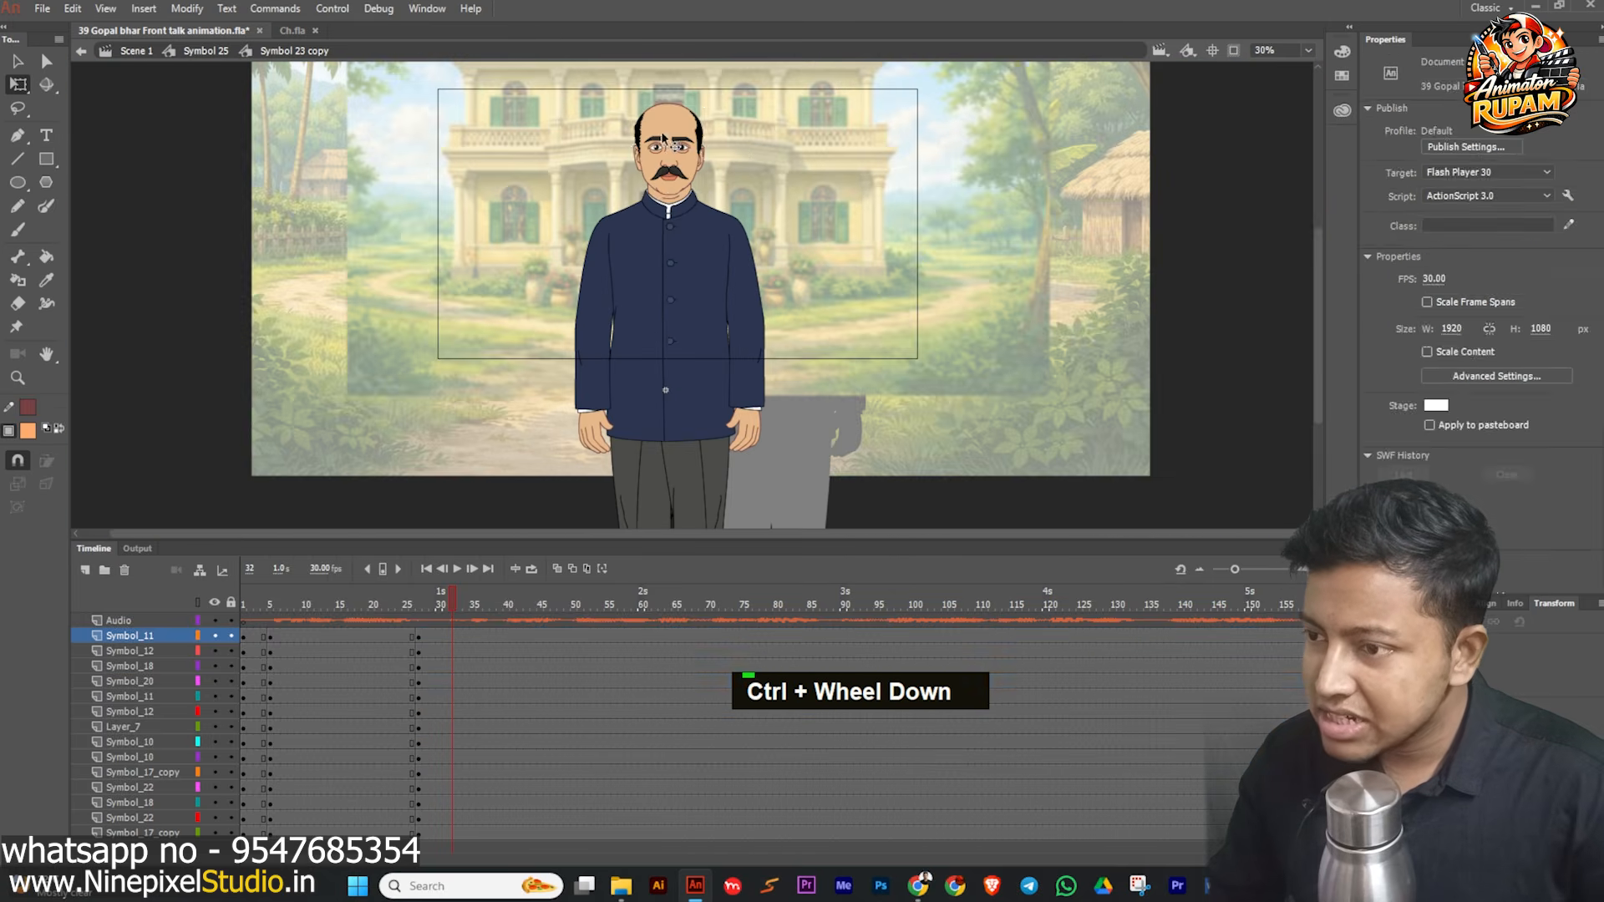
# - Scale the man's head up to about 114.1 × 147.6 and nudge it down to Y -381.50
pyautogui.click(667, 142)
pyautogui.scroll(4, 717, 127)
pyautogui.scroll(3, 715, 127)
pyautogui.moveTo(630, 110); pyautogui.dragTo(640, 101)
pyautogui.scroll(-3, 718, 212)
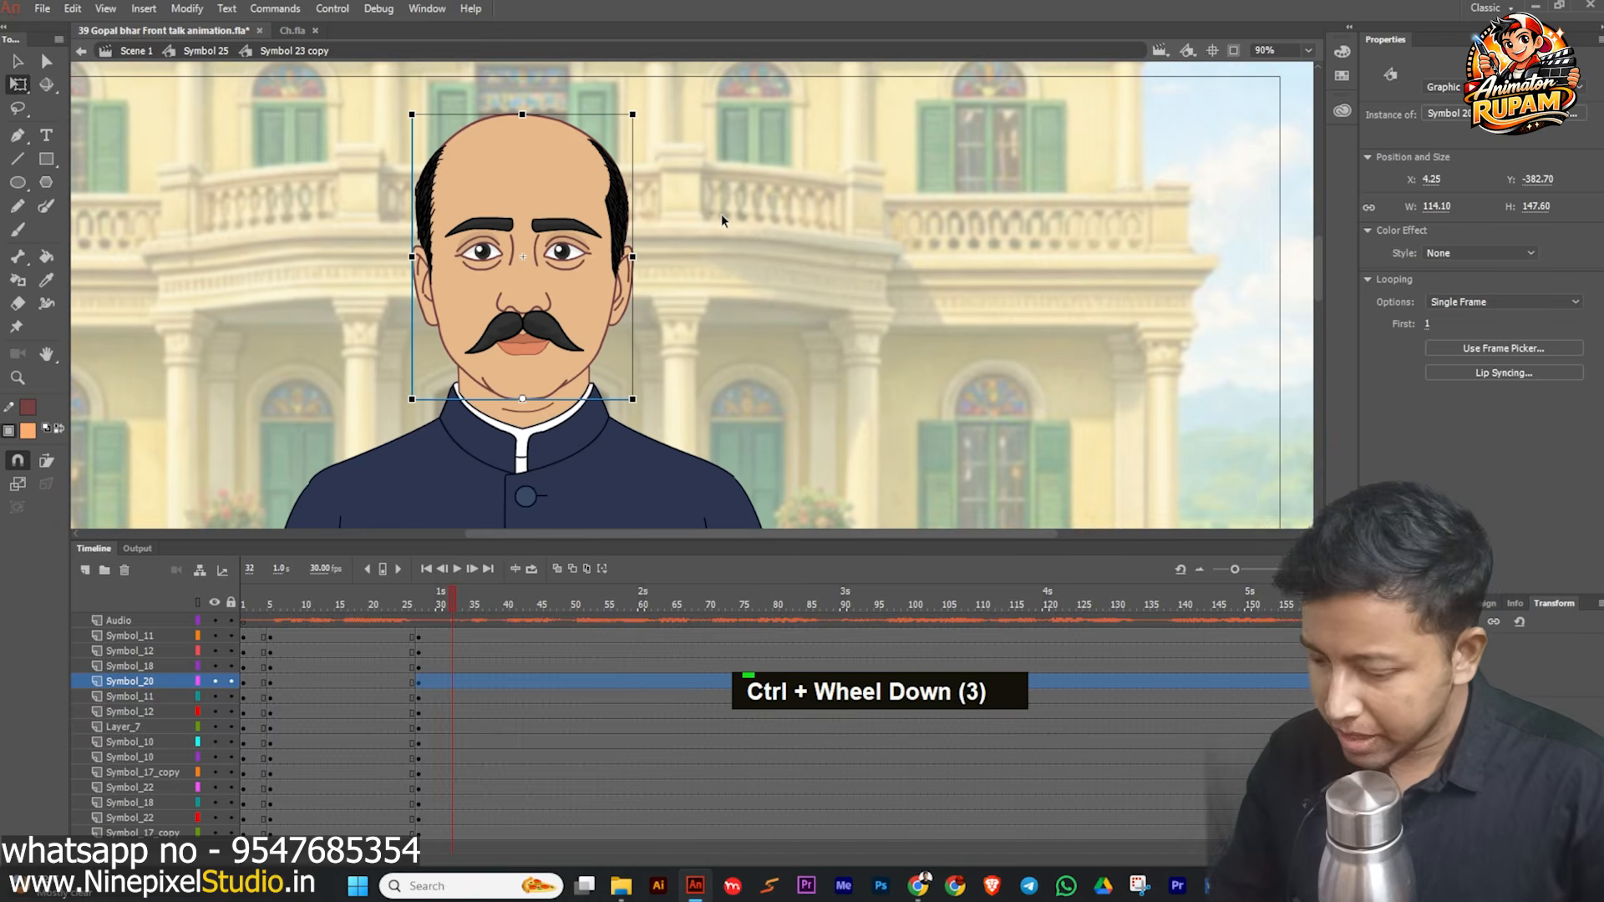
pyautogui.press('Down')
pyautogui.press('Down')
pyautogui.press('Down')
pyautogui.press('Down')
pyautogui.press('Down')
pyautogui.press('Down')
pyautogui.scroll(-2, 718, 218)
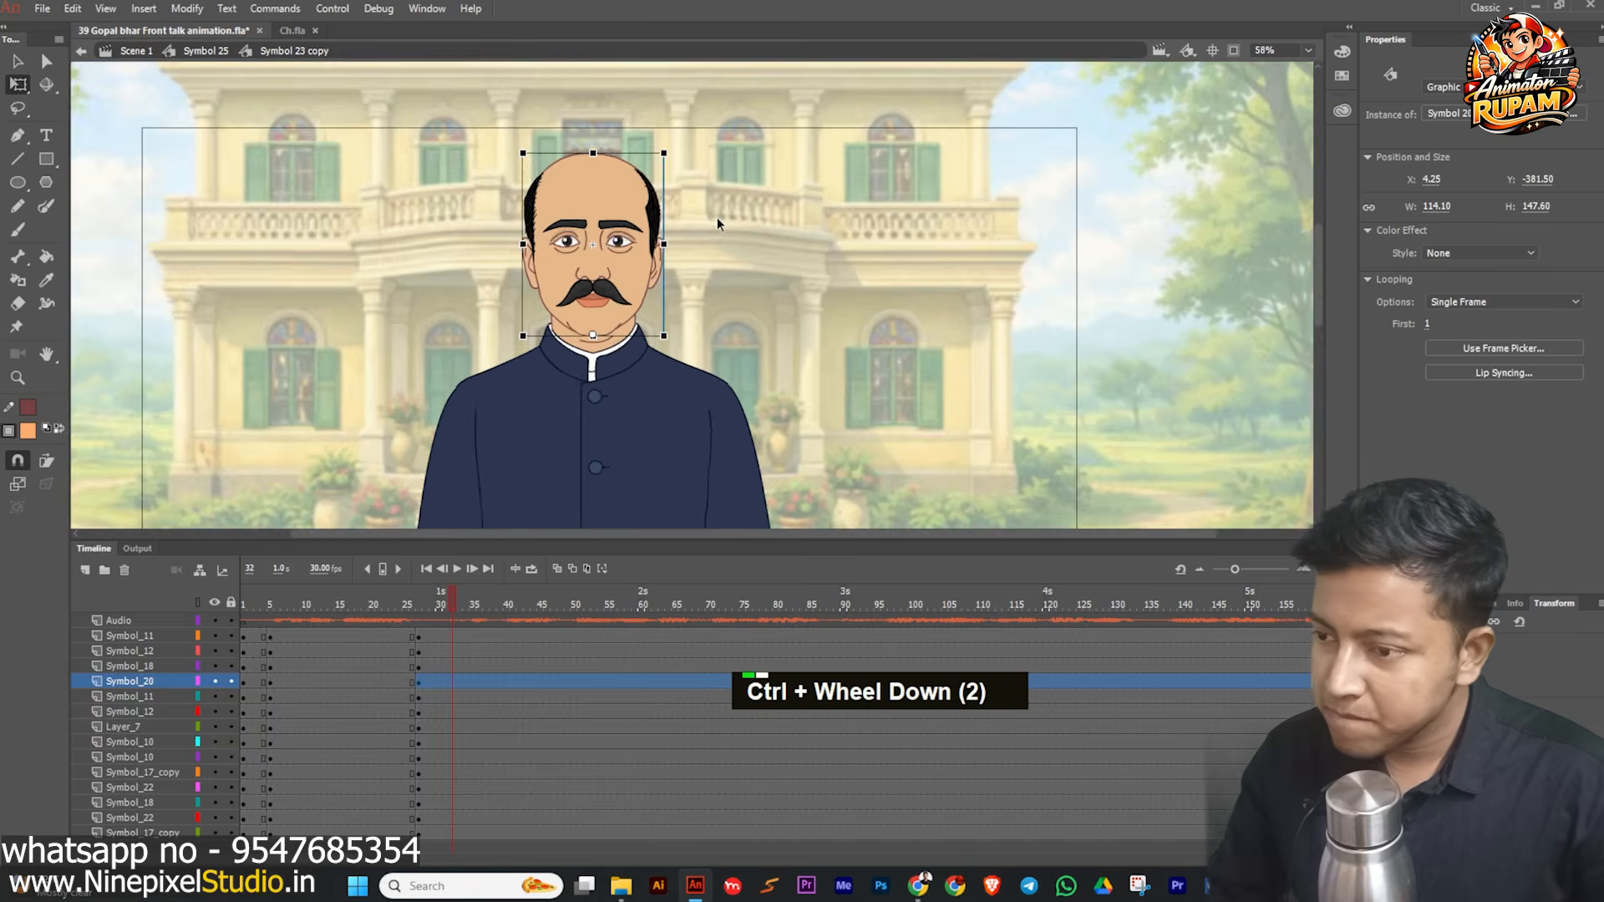
pyautogui.scroll(-2, 717, 218)
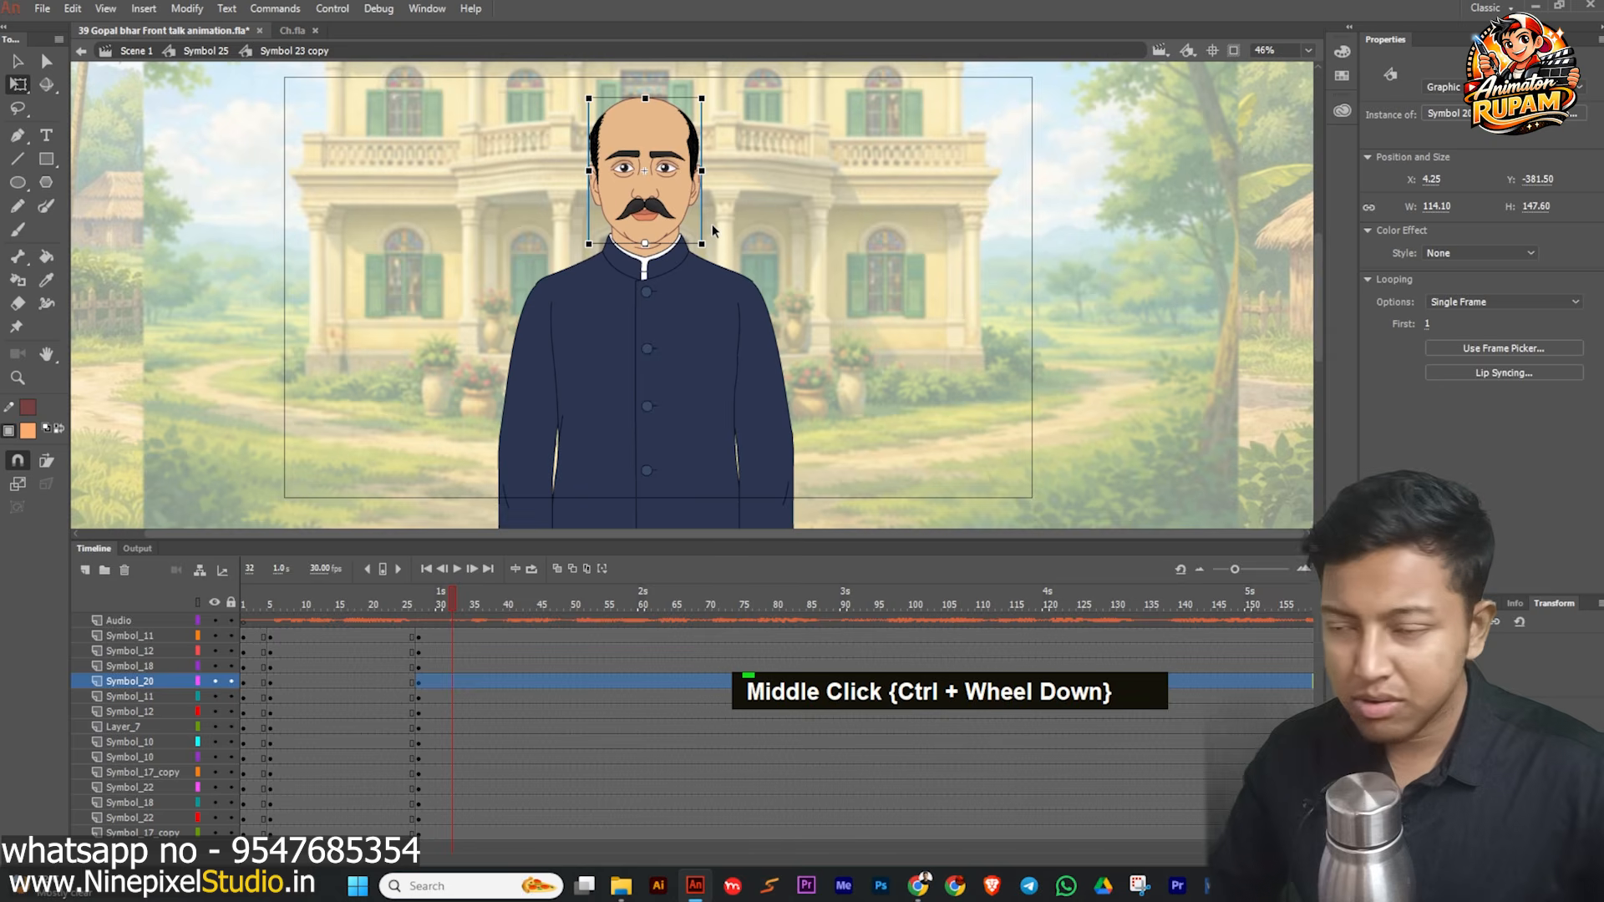
# - Rotate the man's left upper arm slightly outward from the shoulder, away from the coat
pyautogui.scroll(-2, 711, 224)
pyautogui.scroll(3, 793, 443)
pyautogui.click(782, 375)
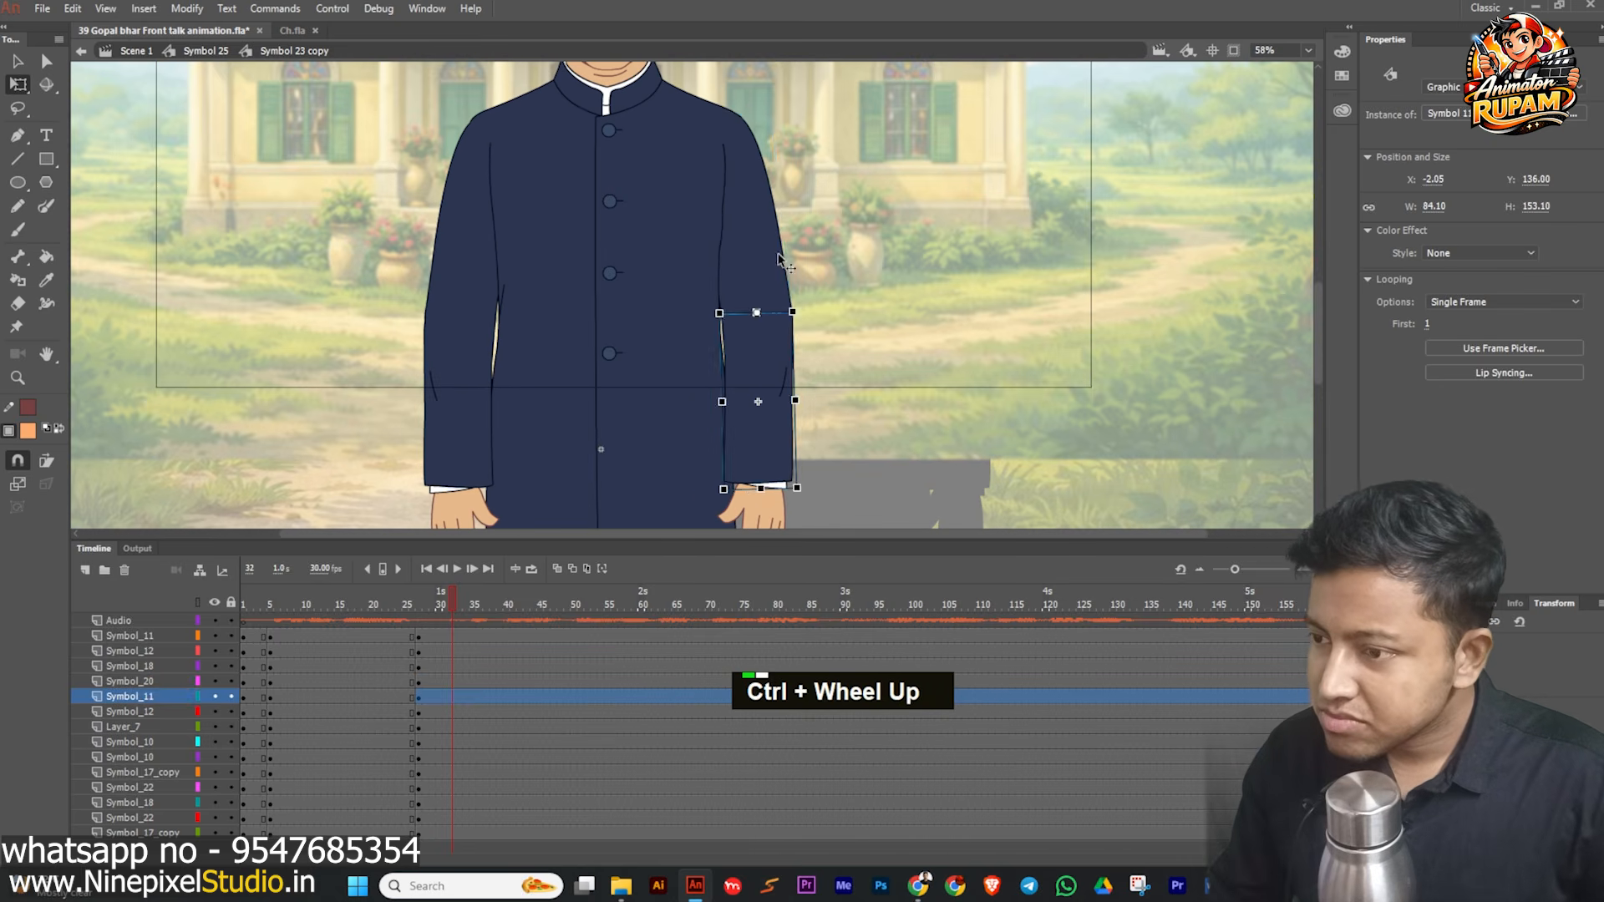
pyautogui.keyDown('shift'); pyautogui.click(779, 255); pyautogui.keyUp('shift')
pyautogui.keyDown('shift'); pyautogui.click(752, 306); pyautogui.keyUp('shift')
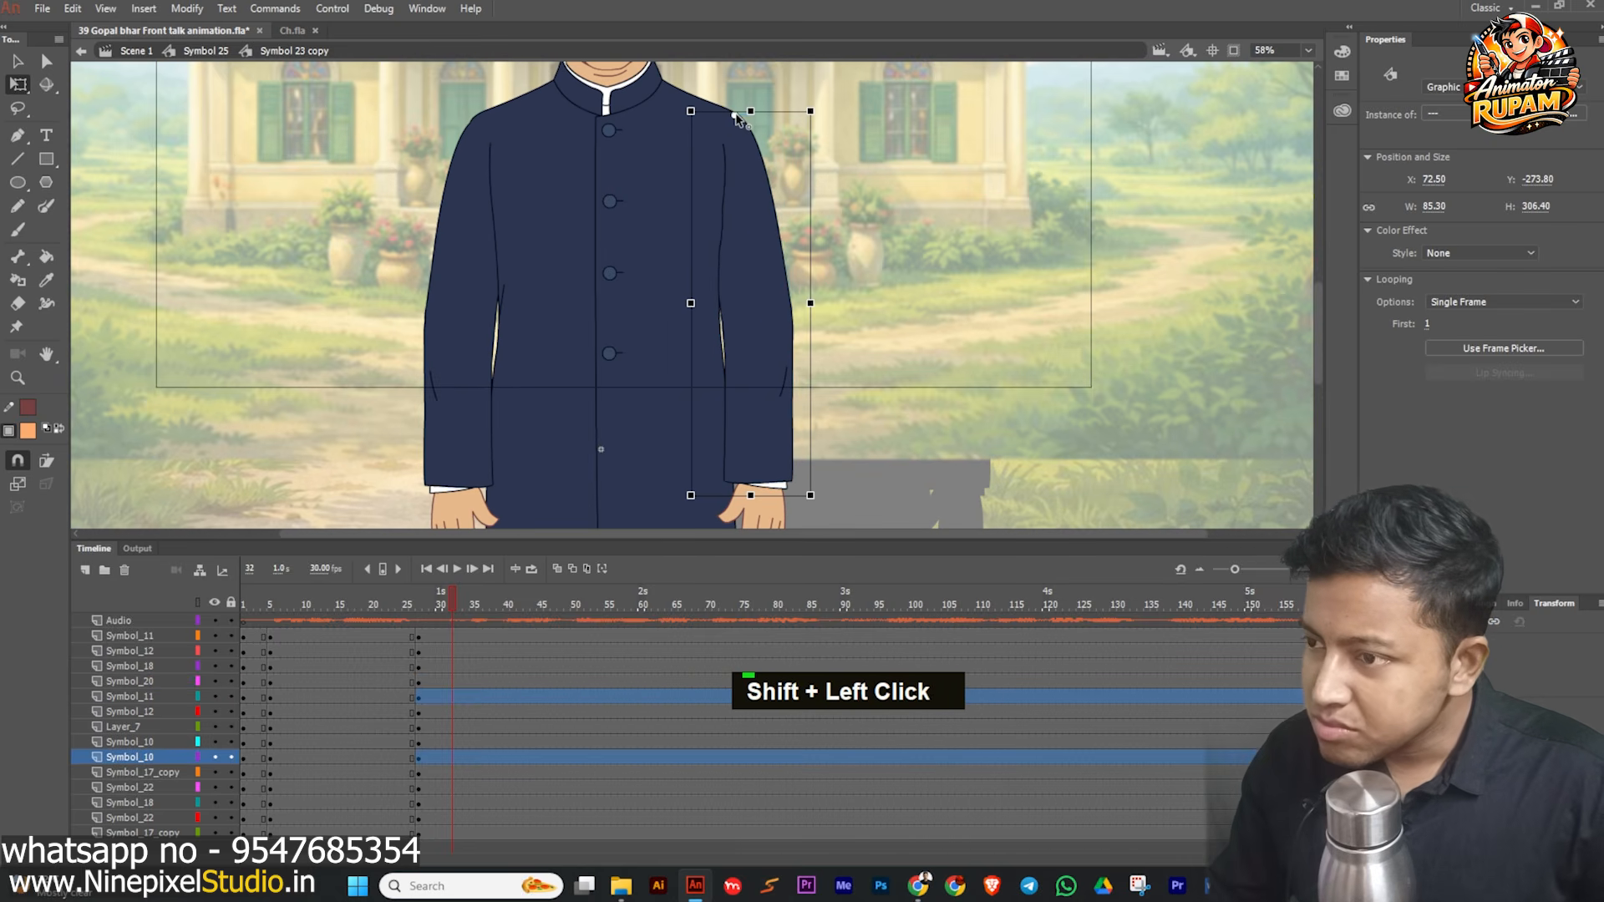
pyautogui.keyDown('shift'); pyautogui.click(756, 392); pyautogui.keyUp('shift')
pyautogui.scroll(-1, 756, 393)
pyautogui.scroll(3, 817, 391)
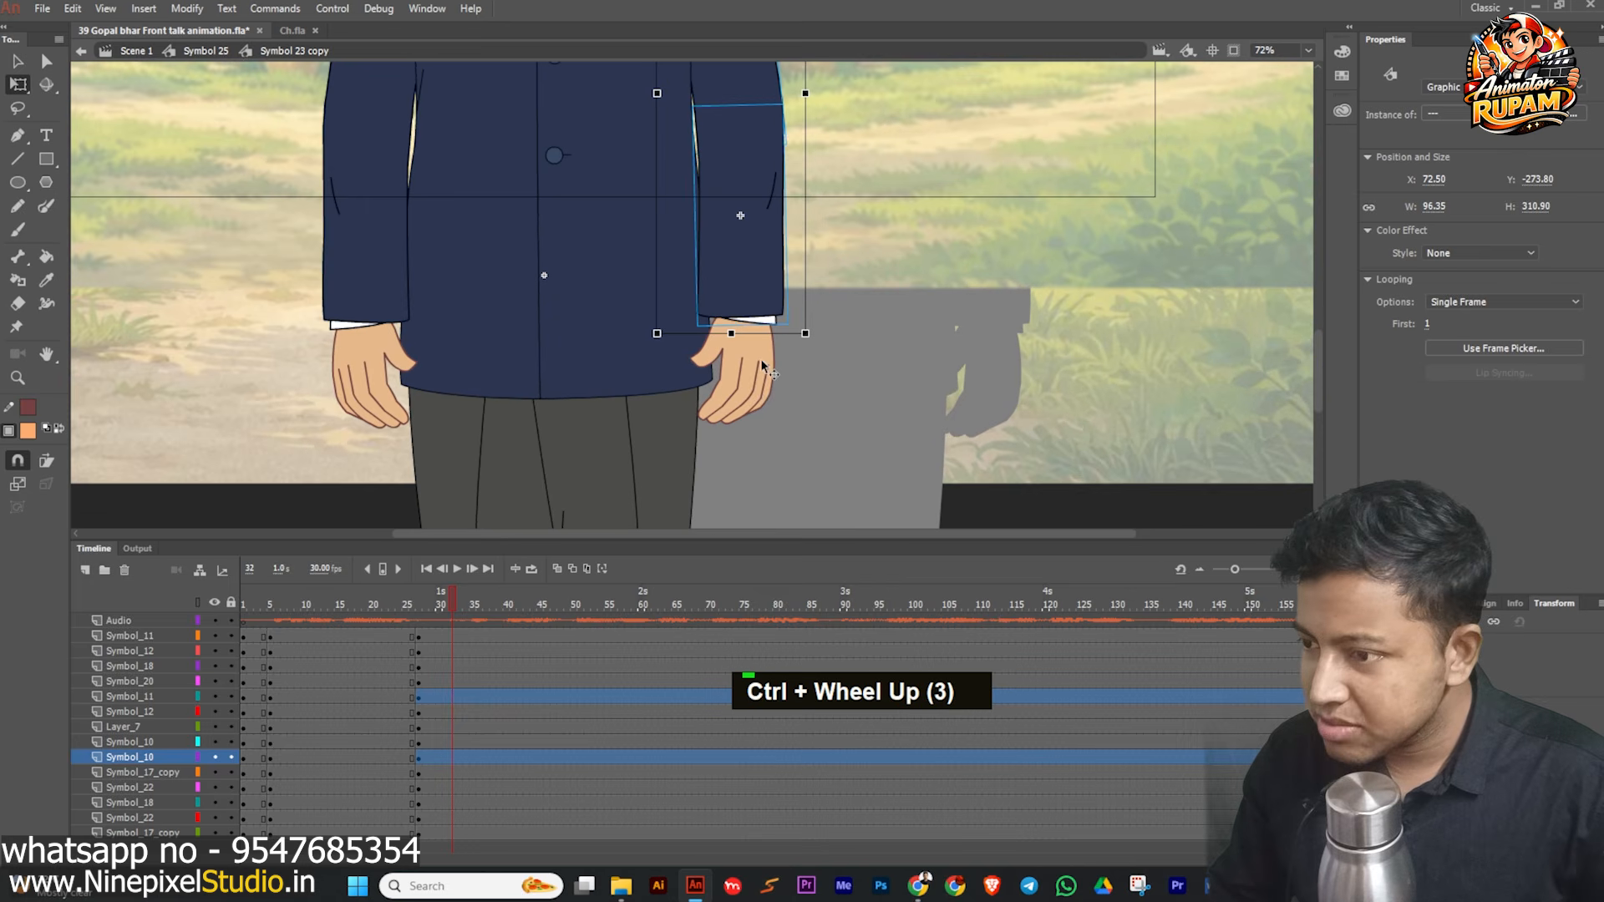
pyautogui.scroll(-2, 761, 360)
pyautogui.doubleClick(752, 295)
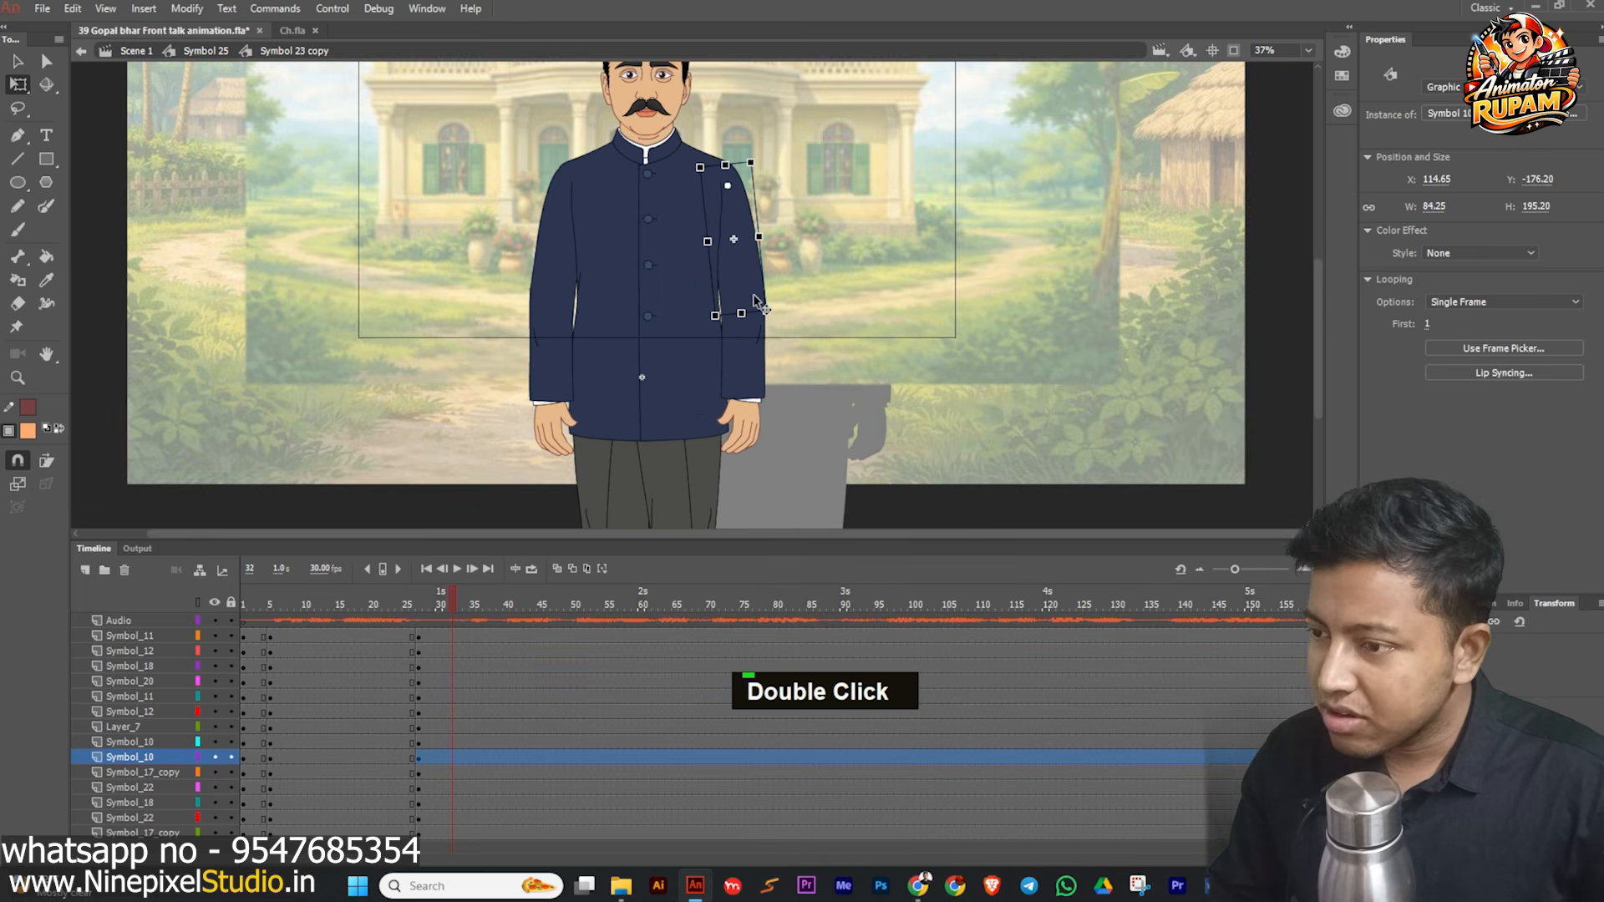
pyautogui.scroll(2, 753, 297)
pyautogui.moveTo(817, 330)
pyautogui.mouseDown()
pyautogui.moveTo(818, 316)
pyautogui.moveTo(843, 325)
pyautogui.mouseUp()
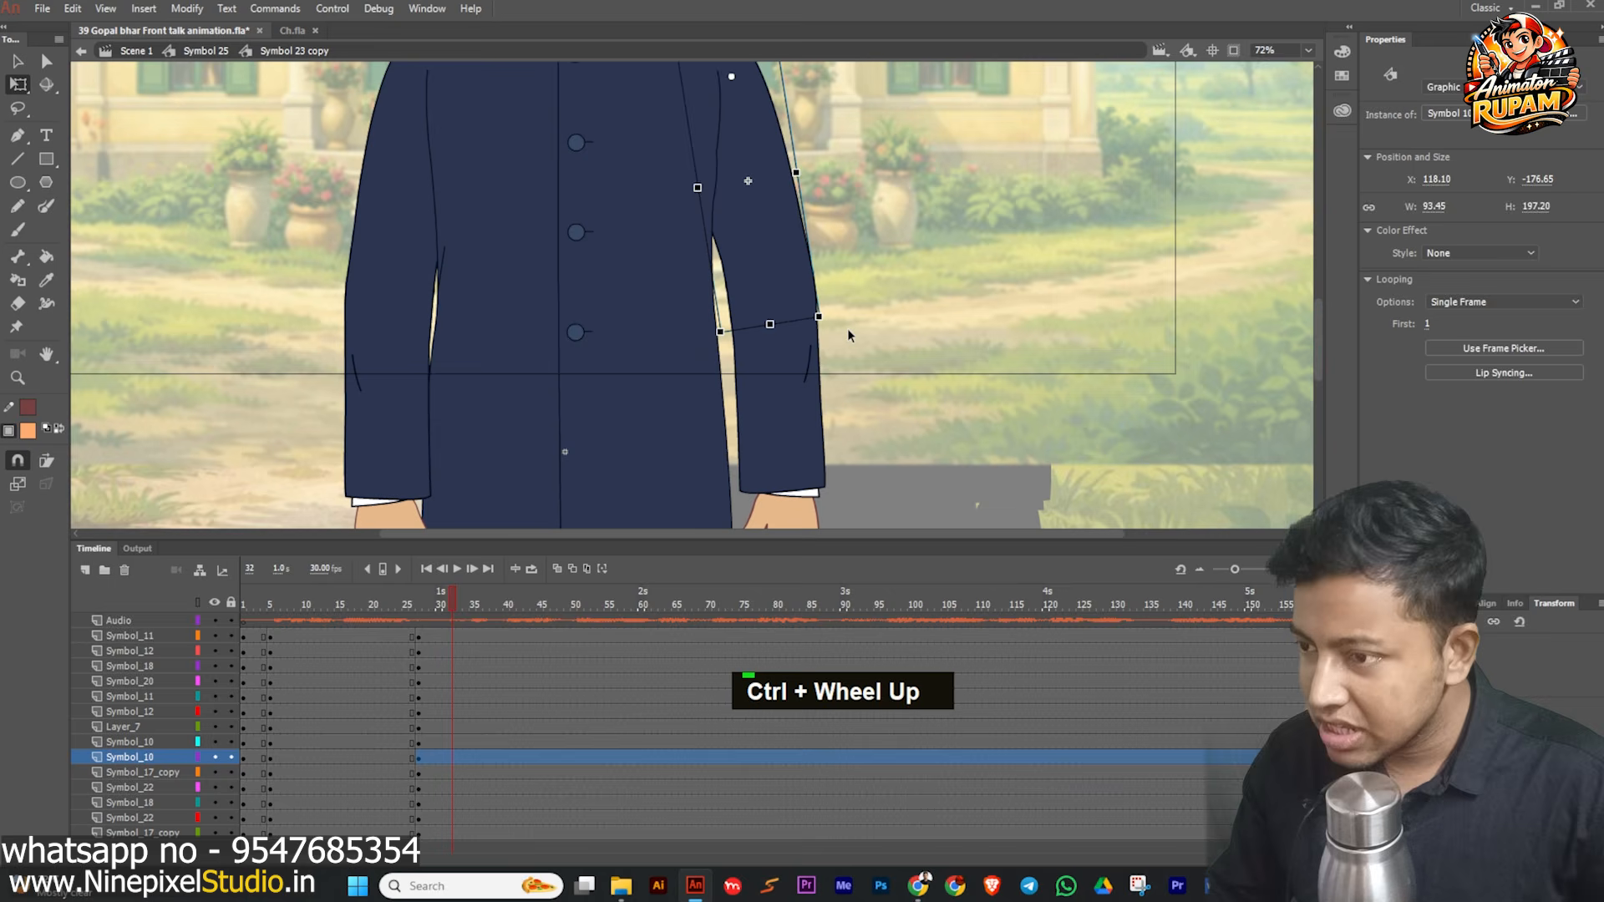
# - Rotate the man's right upper arm slightly outward from the shoulder to match the other arm
pyautogui.doubleClick(429, 197)
pyautogui.scroll(-2, 330, 185)
pyautogui.scroll(2, 337, 351)
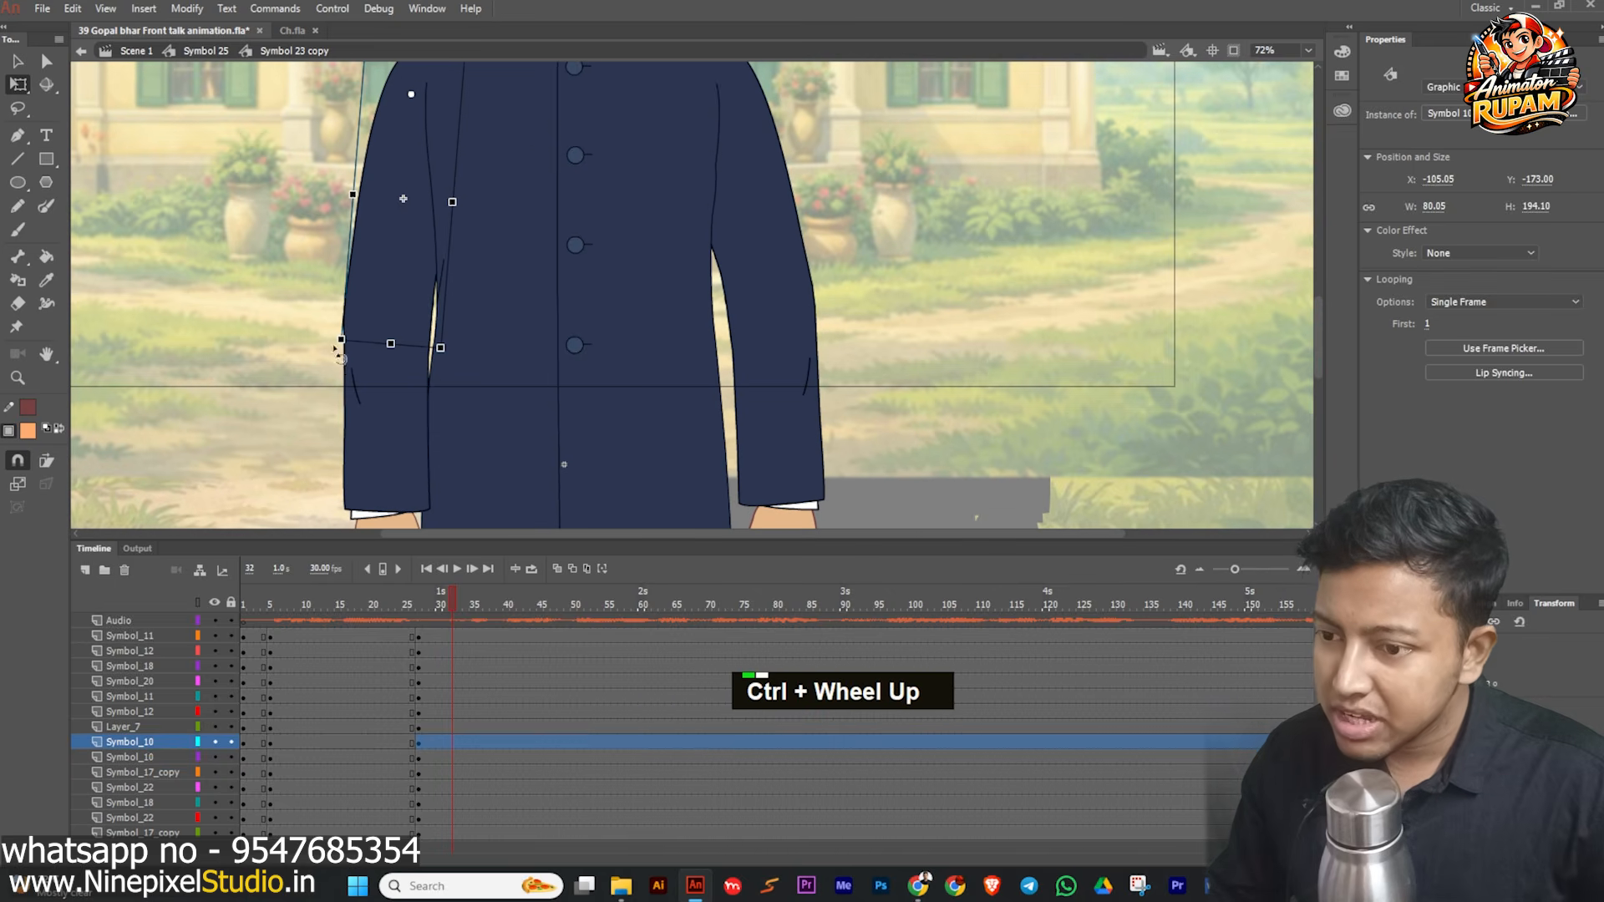
pyautogui.moveTo(340, 353); pyautogui.dragTo(329, 349)
pyautogui.click(425, 309)
pyautogui.scroll(-2, 439, 467)
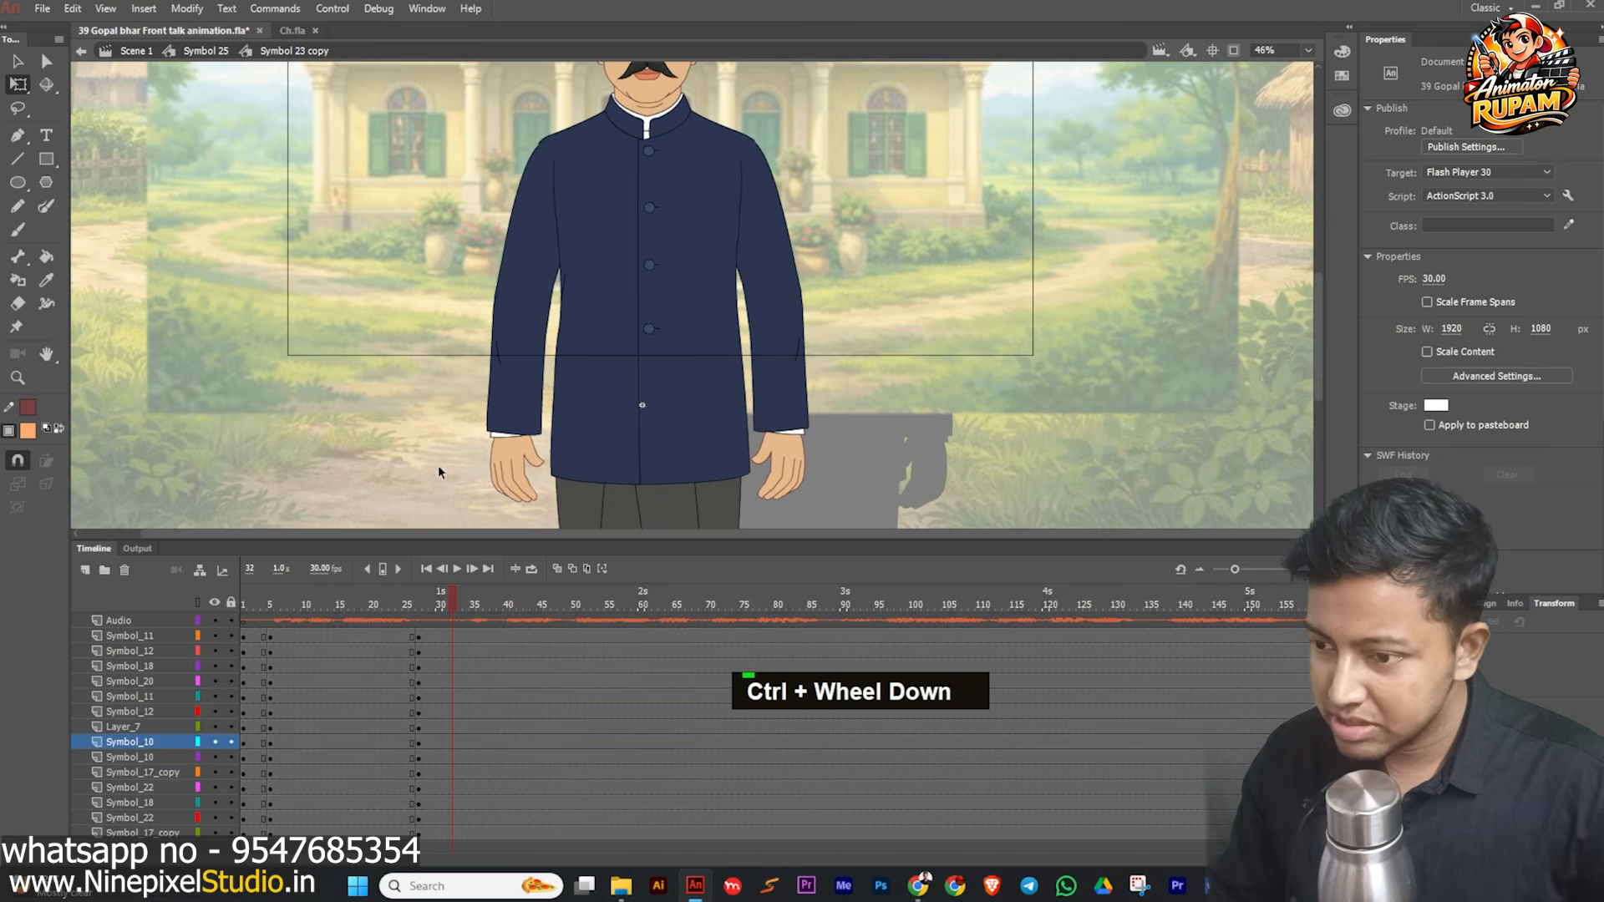
# - Rotate the man's right forearm slightly outward from the elbow
pyautogui.click(503, 477)
pyautogui.scroll(1, 555, 525)
pyautogui.click(516, 374)
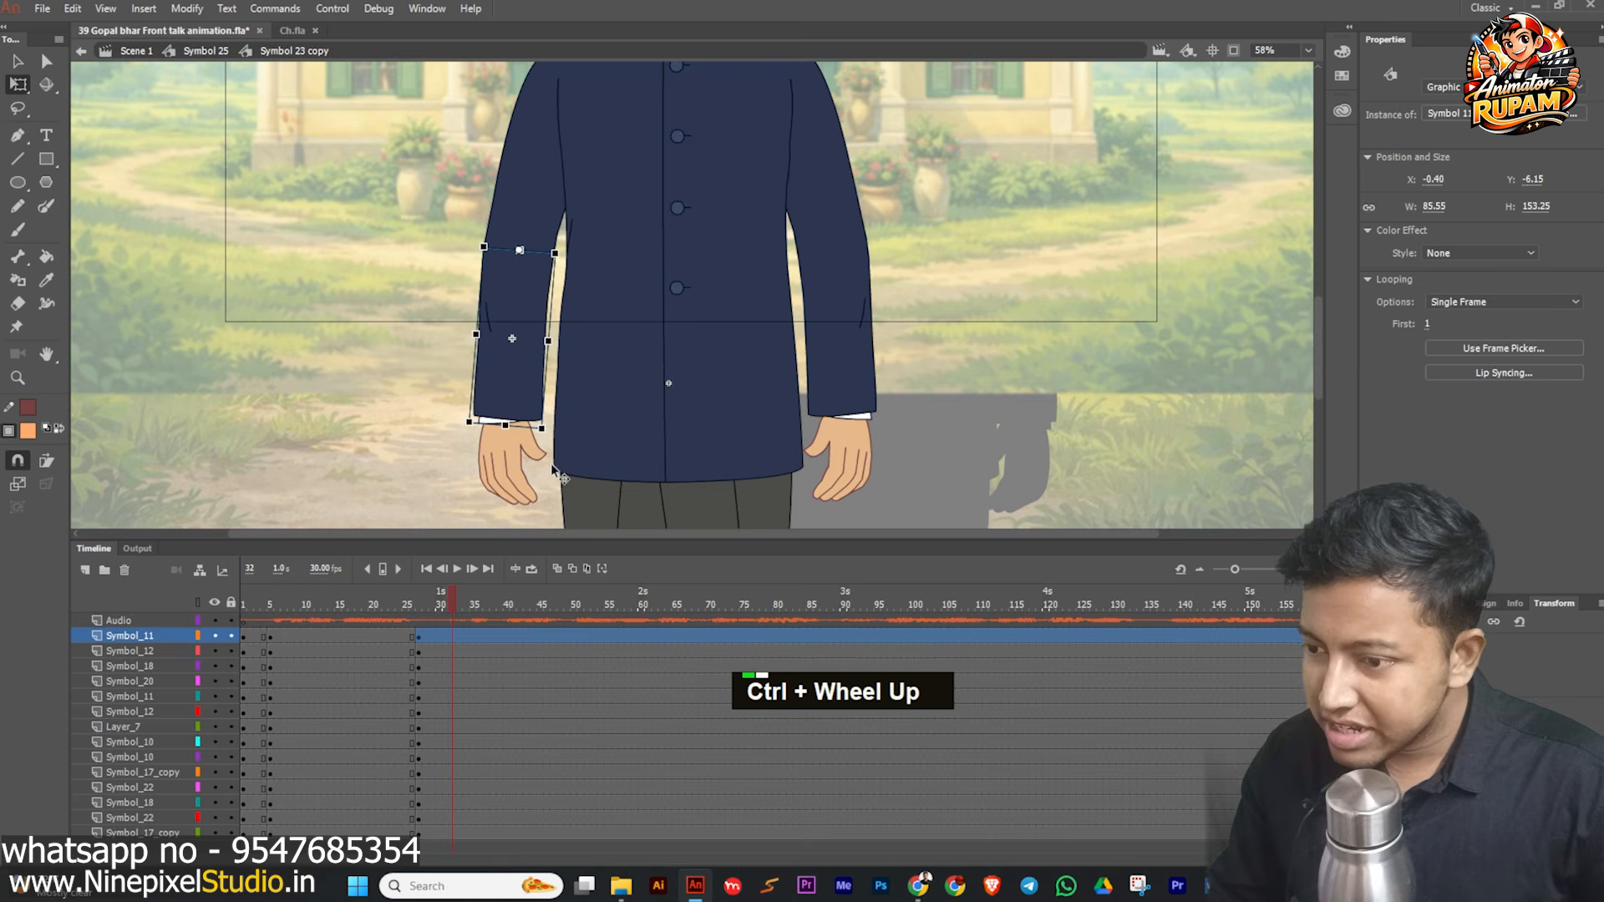
pyautogui.scroll(1, 544, 451)
pyautogui.moveTo(543, 428); pyautogui.dragTo(525, 428)
pyautogui.click(374, 379)
pyautogui.scroll(-2, 698, 384)
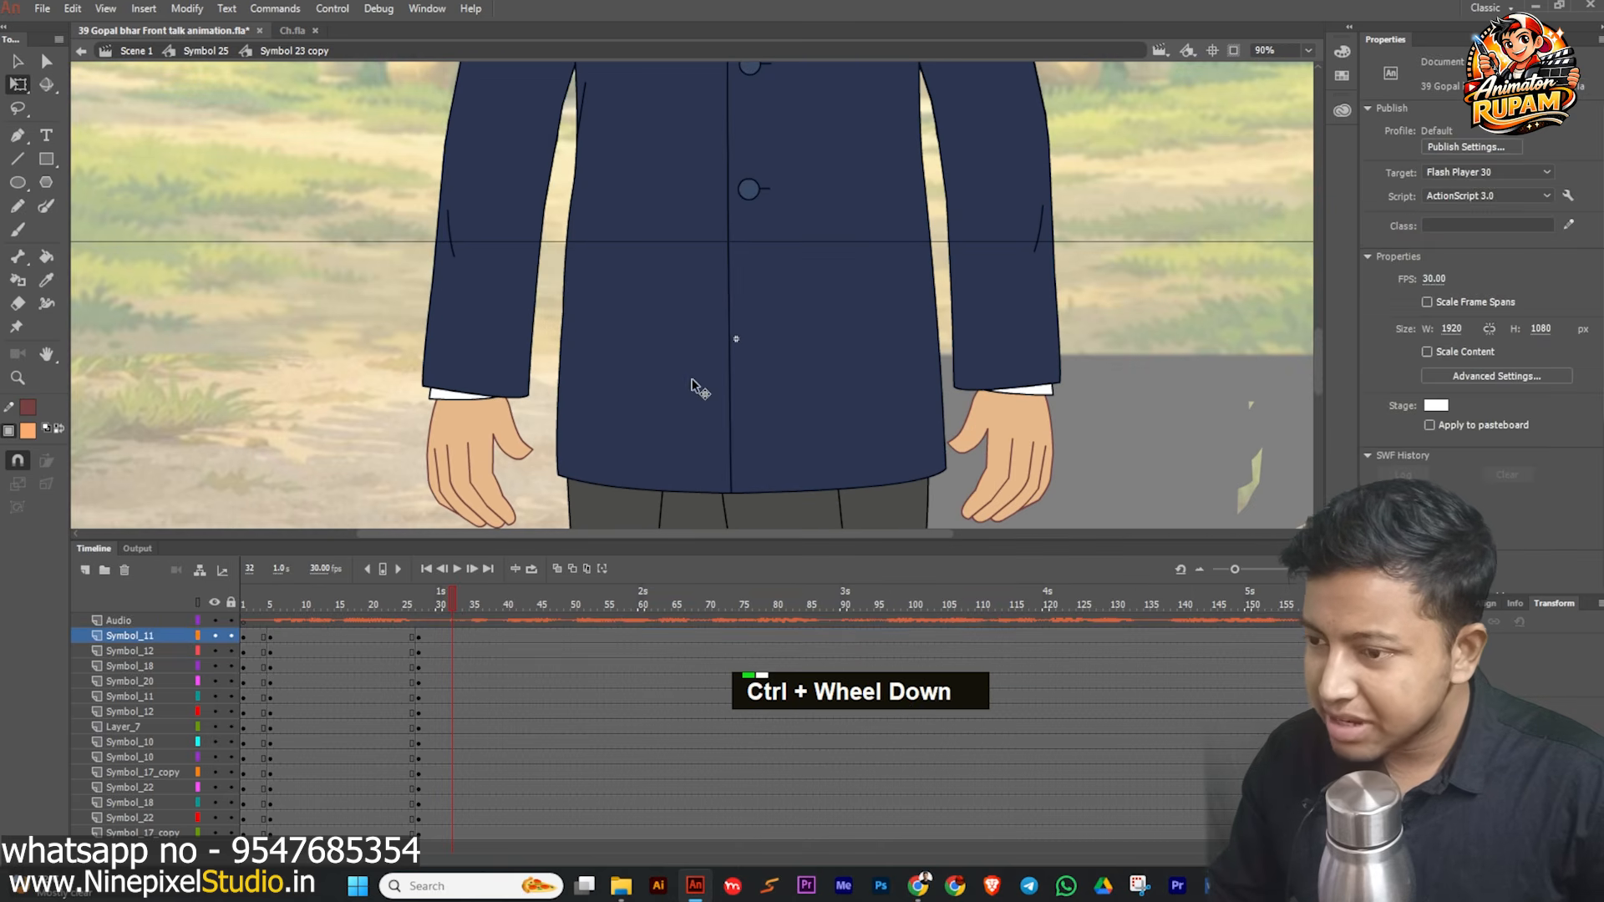
# - Rotate the man's left forearm slightly outward from the elbow
pyautogui.middleClick(869, 363)
pyautogui.scroll(3, 845, 435)
pyautogui.click(844, 426)
pyautogui.scroll(1, 887, 477)
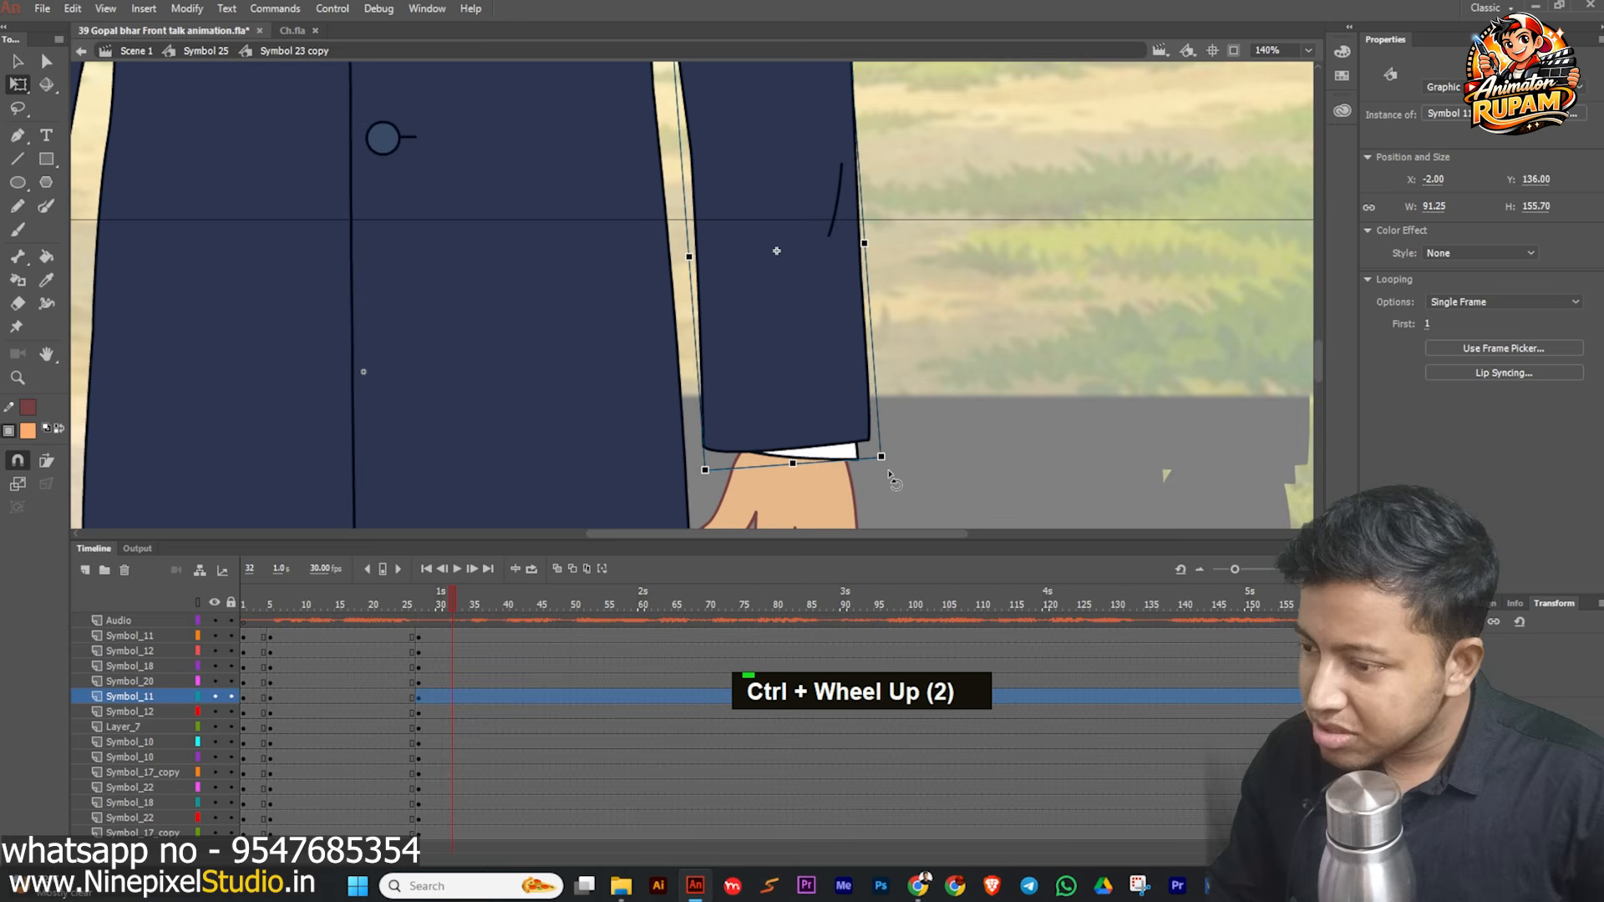
pyautogui.moveTo(890, 474); pyautogui.dragTo(906, 477)
pyautogui.click(909, 418)
pyautogui.scroll(-2, 879, 412)
pyautogui.scroll(-1, 879, 415)
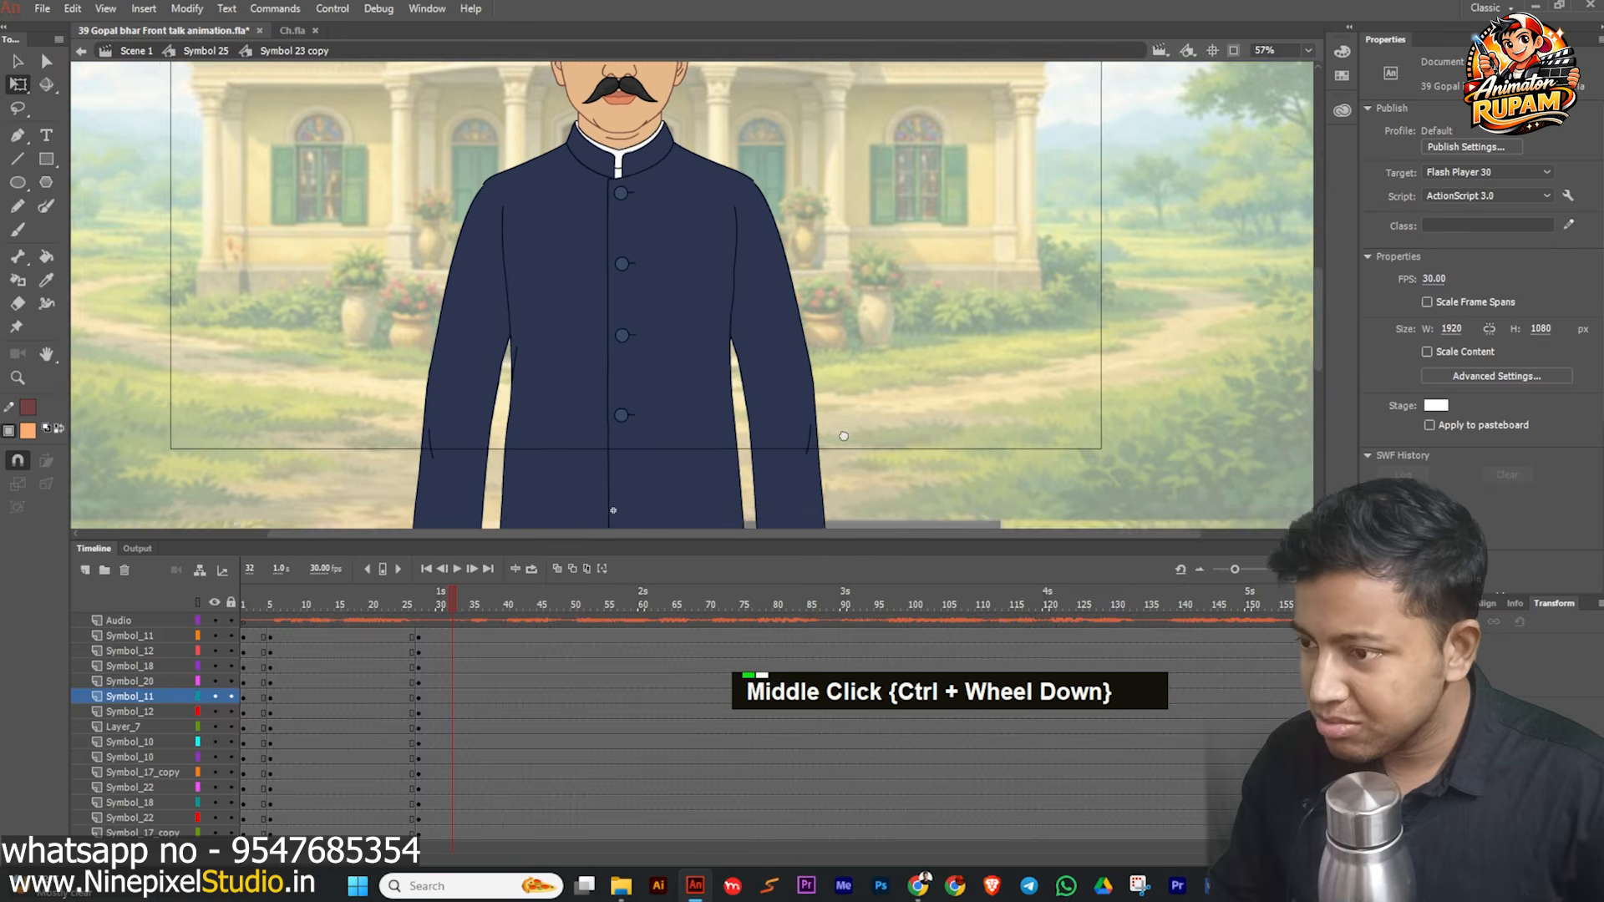
# - Create classic tweens between frames 5 and 27 on all body-part layers and set their easing to Ease In Out Quad
pyautogui.scroll(-1, 837, 379)
pyautogui.moveTo(448, 605); pyautogui.dragTo(330, 833)
pyautogui.scroll(-1, 456, 324)
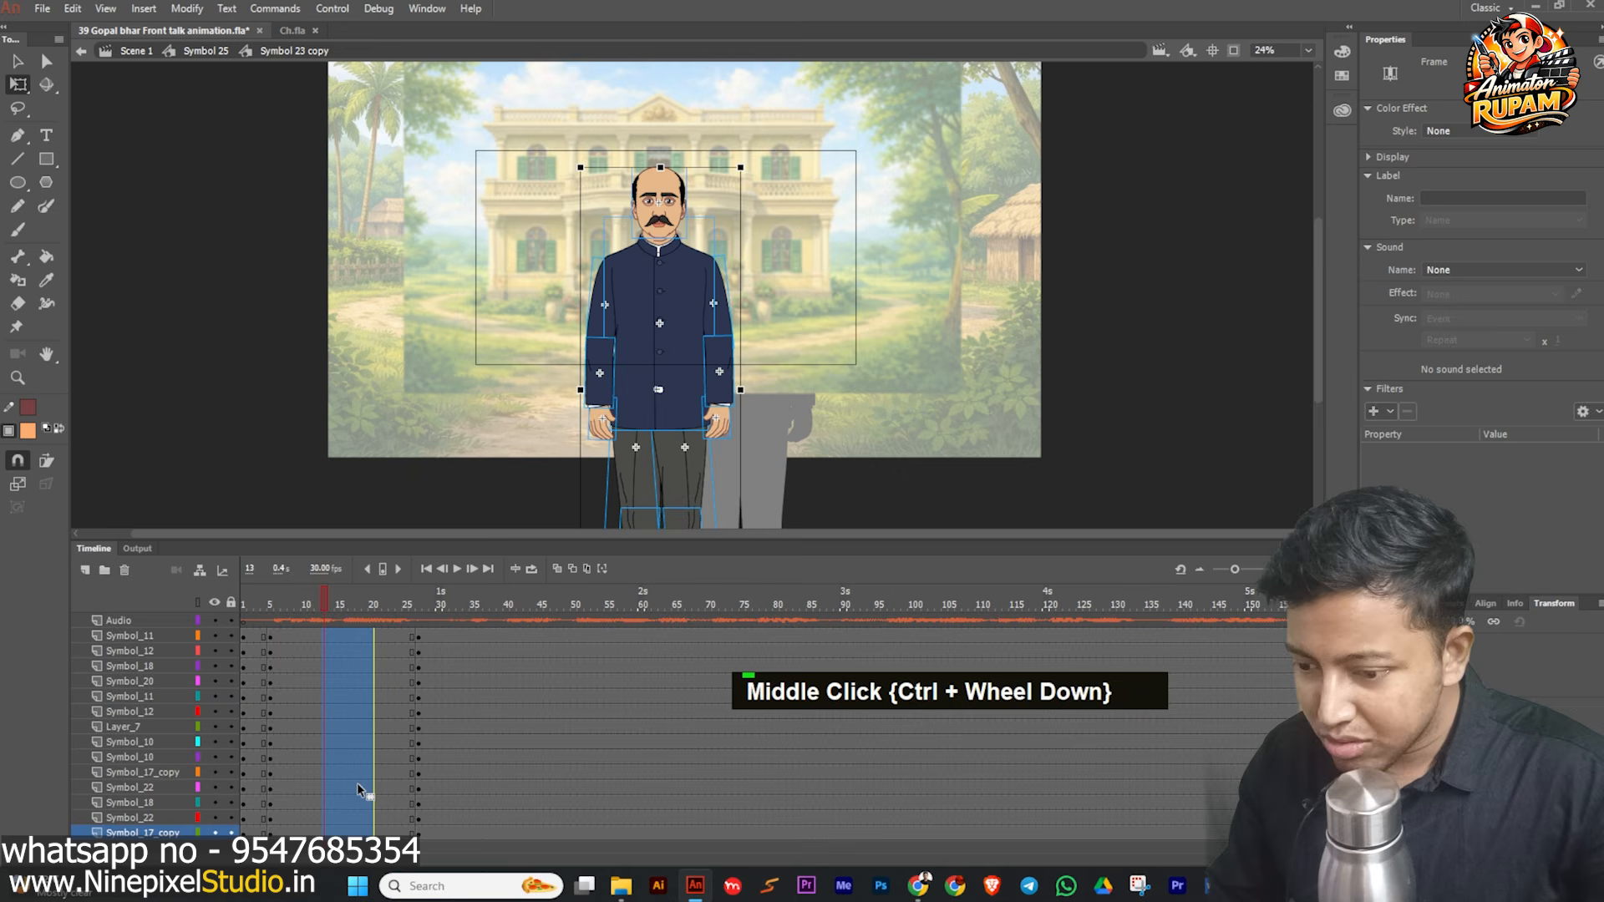
pyautogui.press('`')
pyautogui.moveTo(335, 610); pyautogui.dragTo(344, 833)
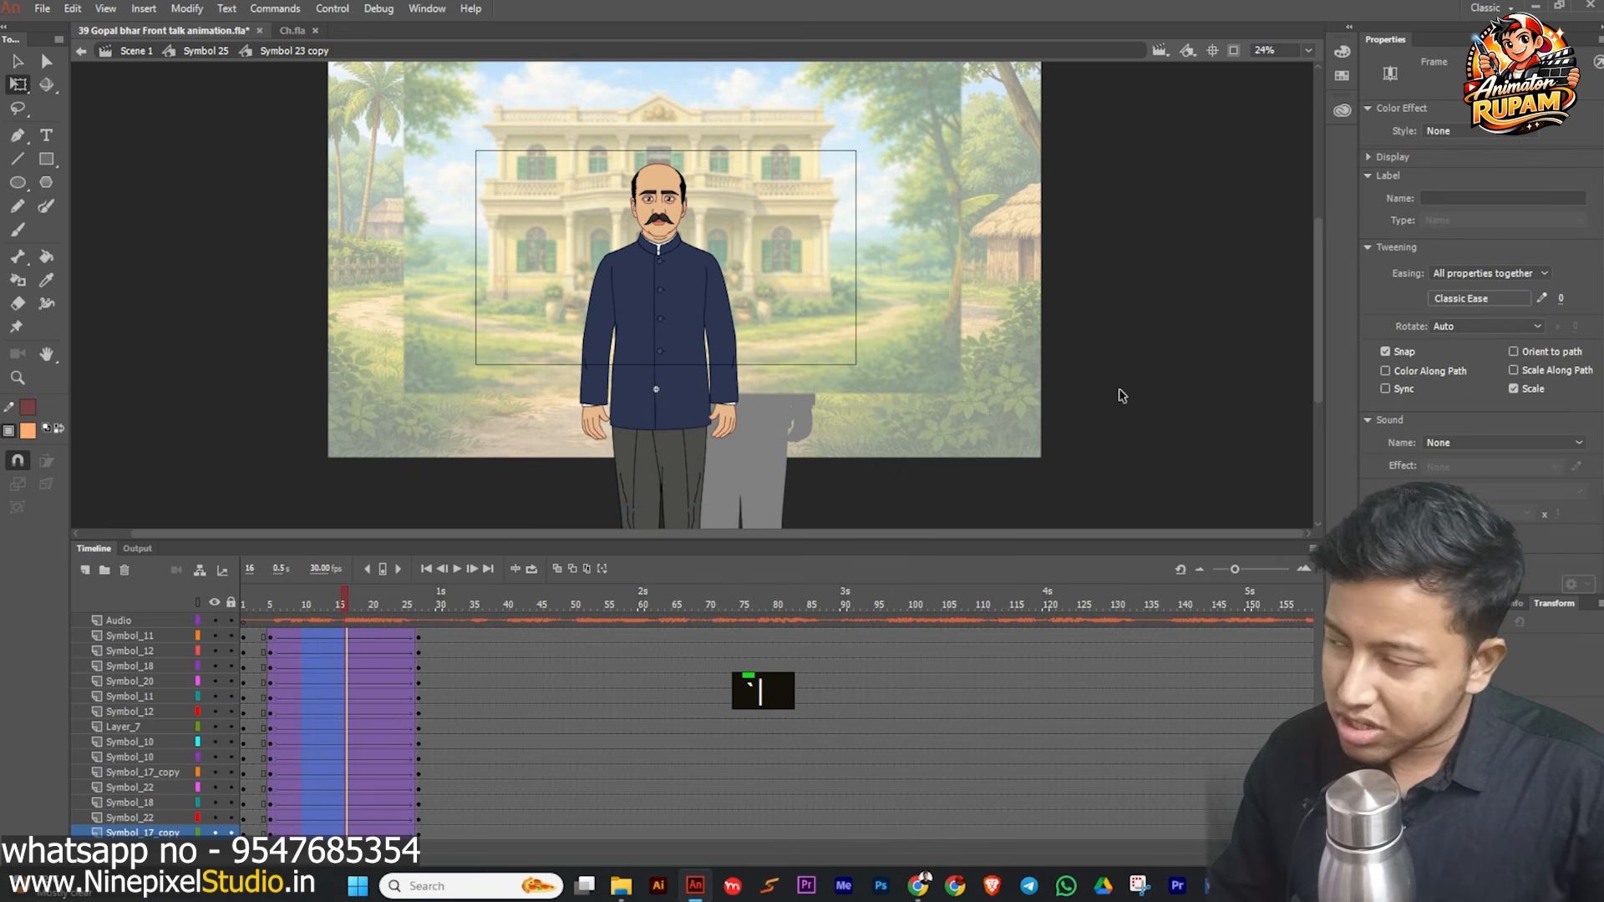
pyautogui.click(1477, 298)
pyautogui.click(1163, 393)
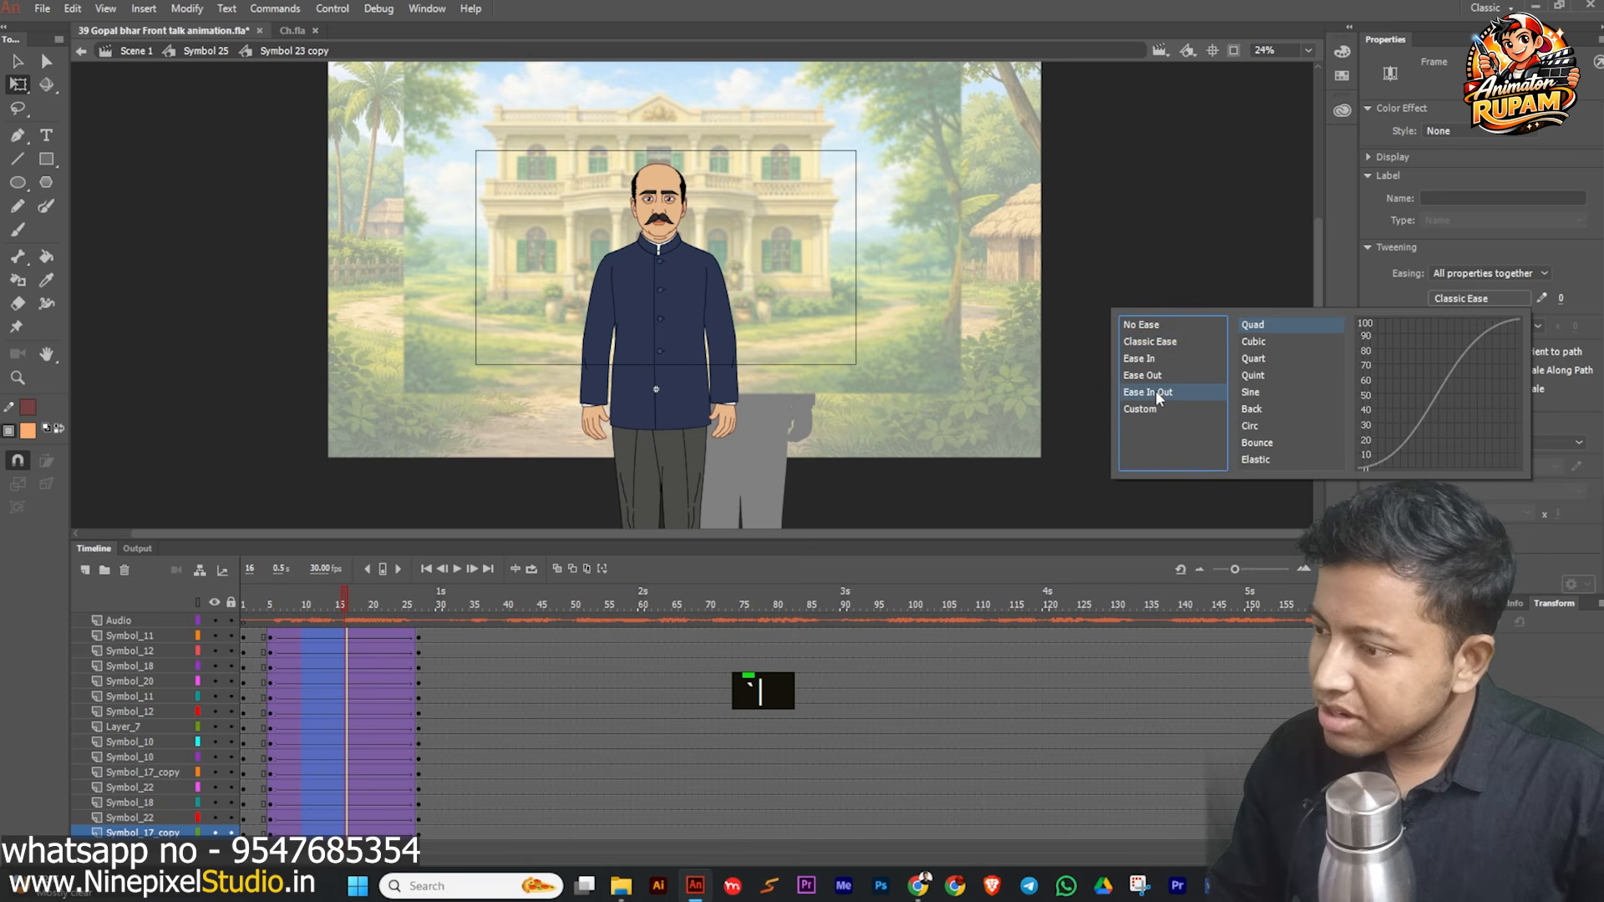
pyautogui.doubleClick(1254, 324)
# - Return the man's timeline to frame 1 and save the animation file
pyautogui.scroll(3, 673, 250)
pyautogui.moveTo(337, 600); pyautogui.dragTo(249, 627)
pyautogui.press('space')
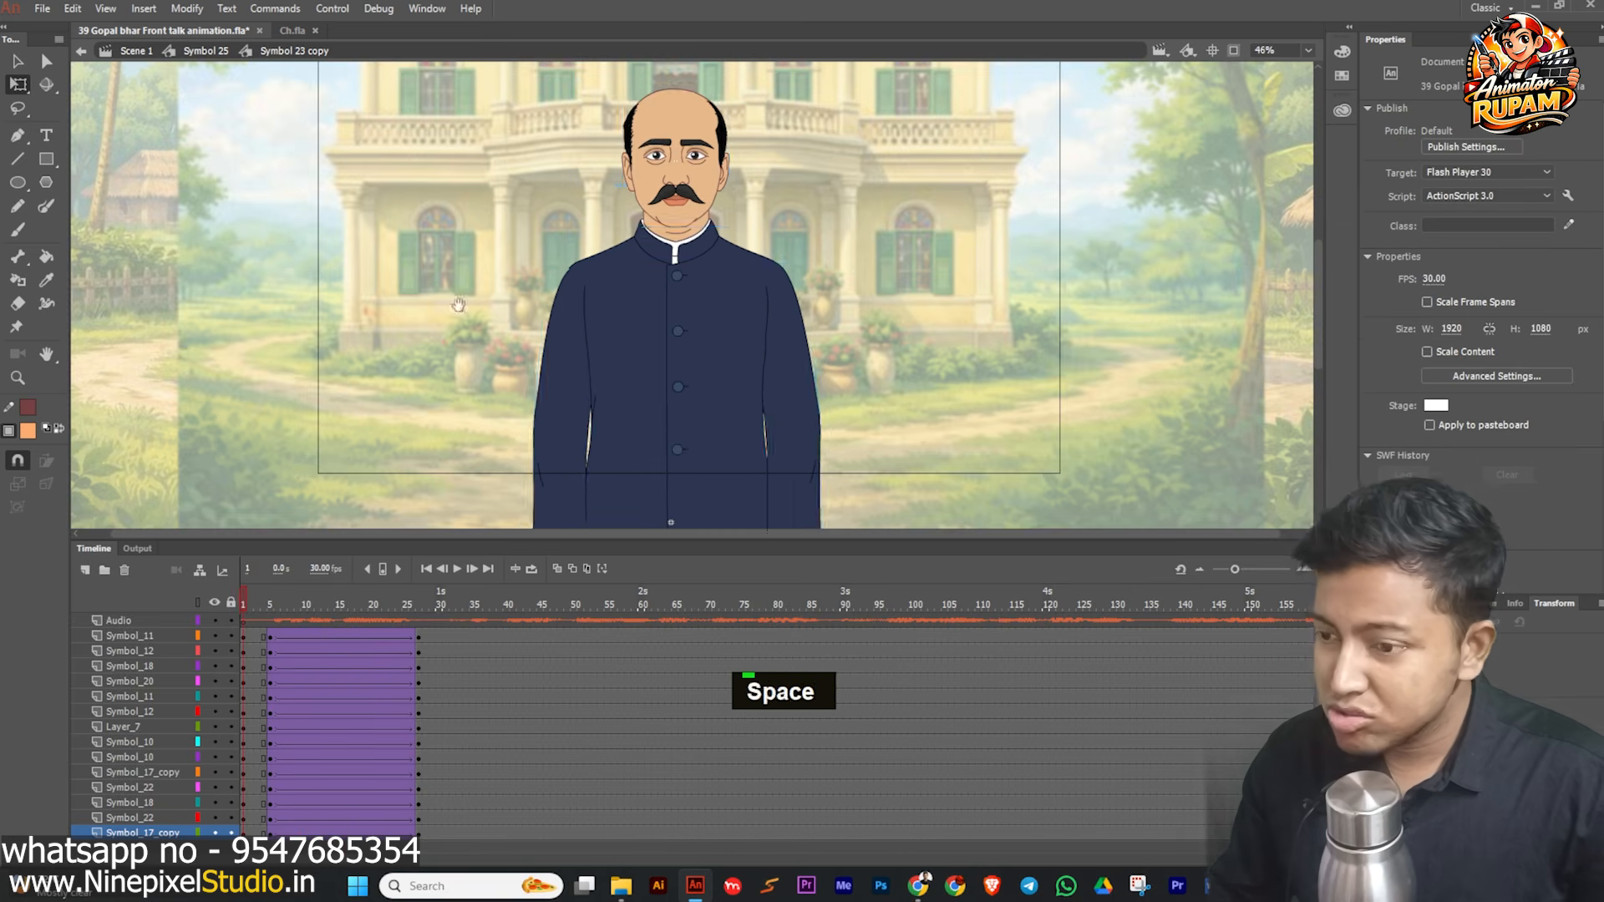
pyautogui.hotkey('ctrl', 's')
pyautogui.press('space')
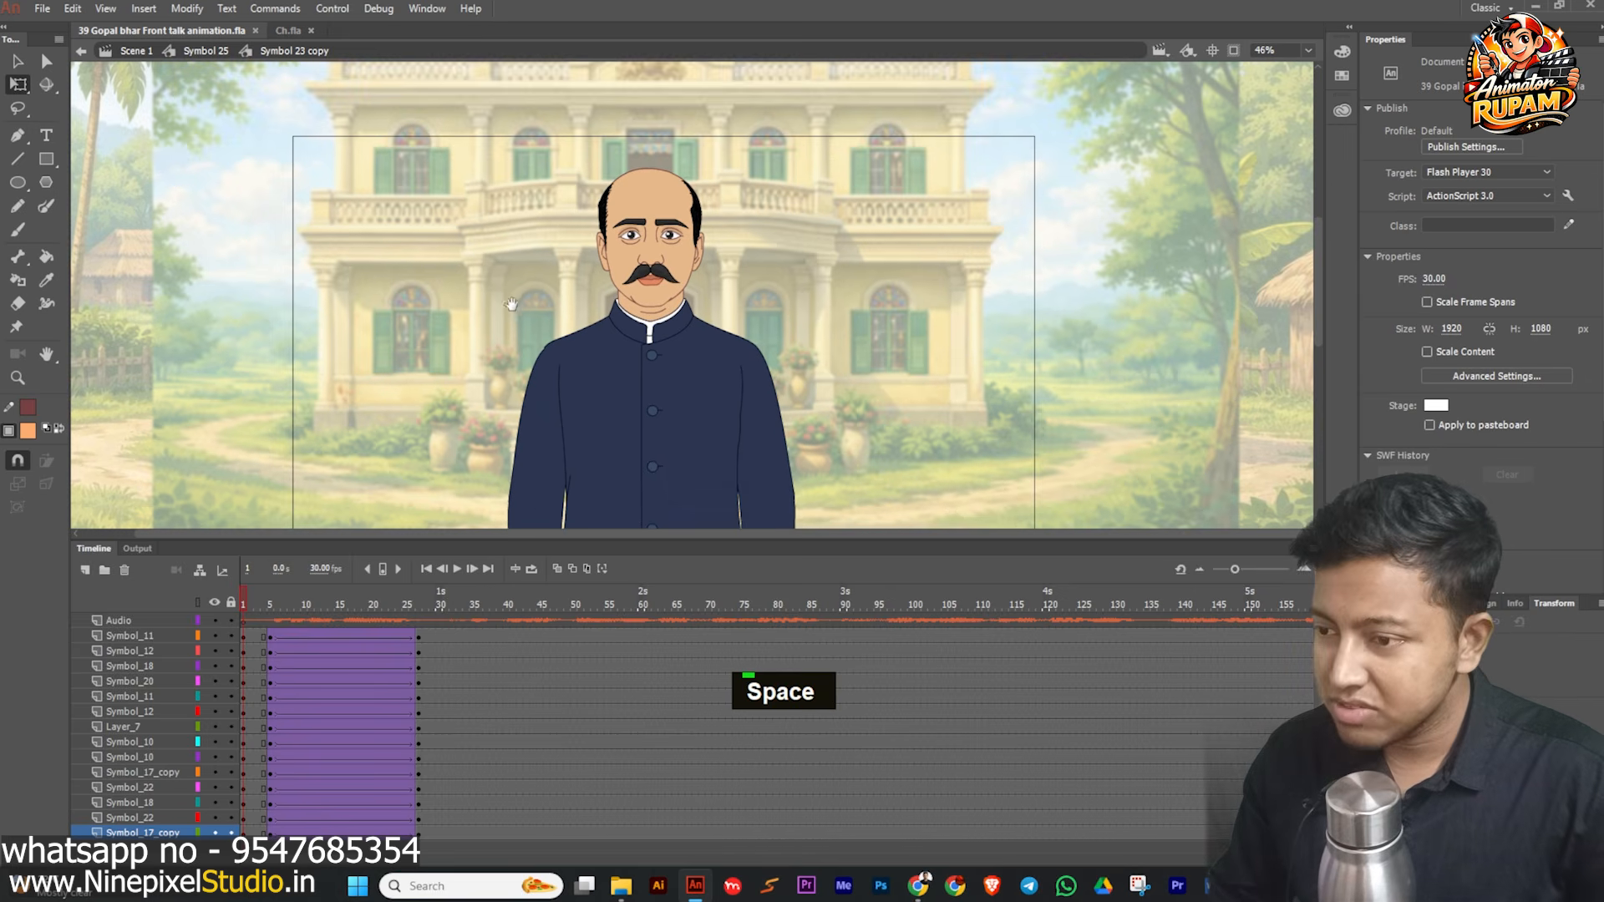
pyautogui.moveTo(468, 289); pyautogui.dragTo(467, 299)
pyautogui.hotkey('ctrl', 's')
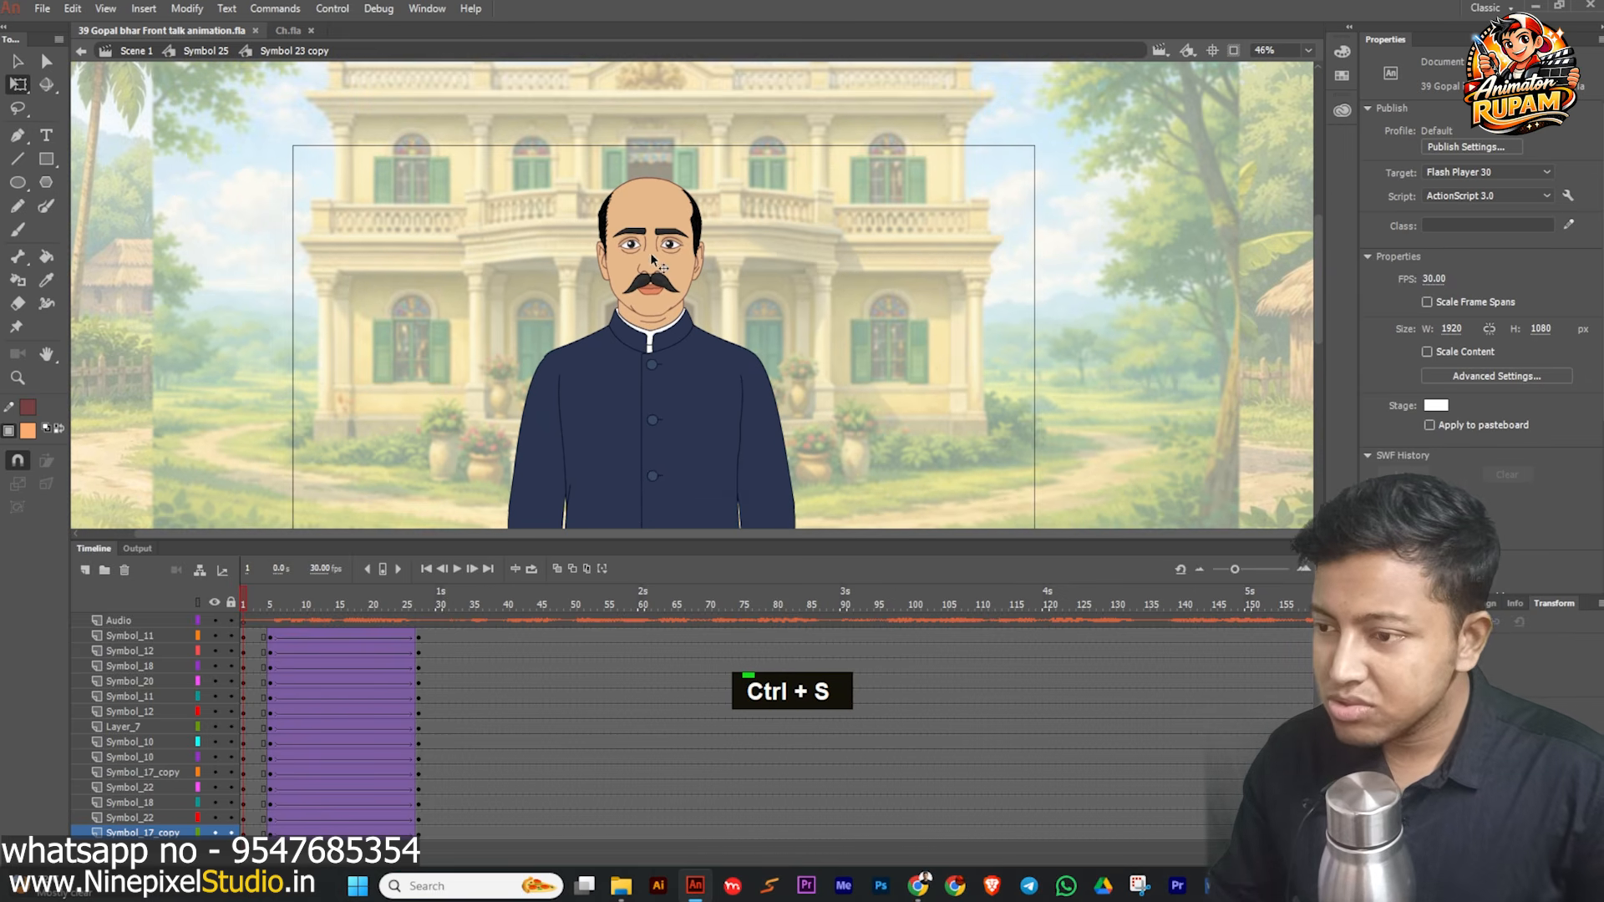
# - Set the head symbol's looping option to Loop at the frame 5 keyframe
pyautogui.scroll(4, 652, 260)
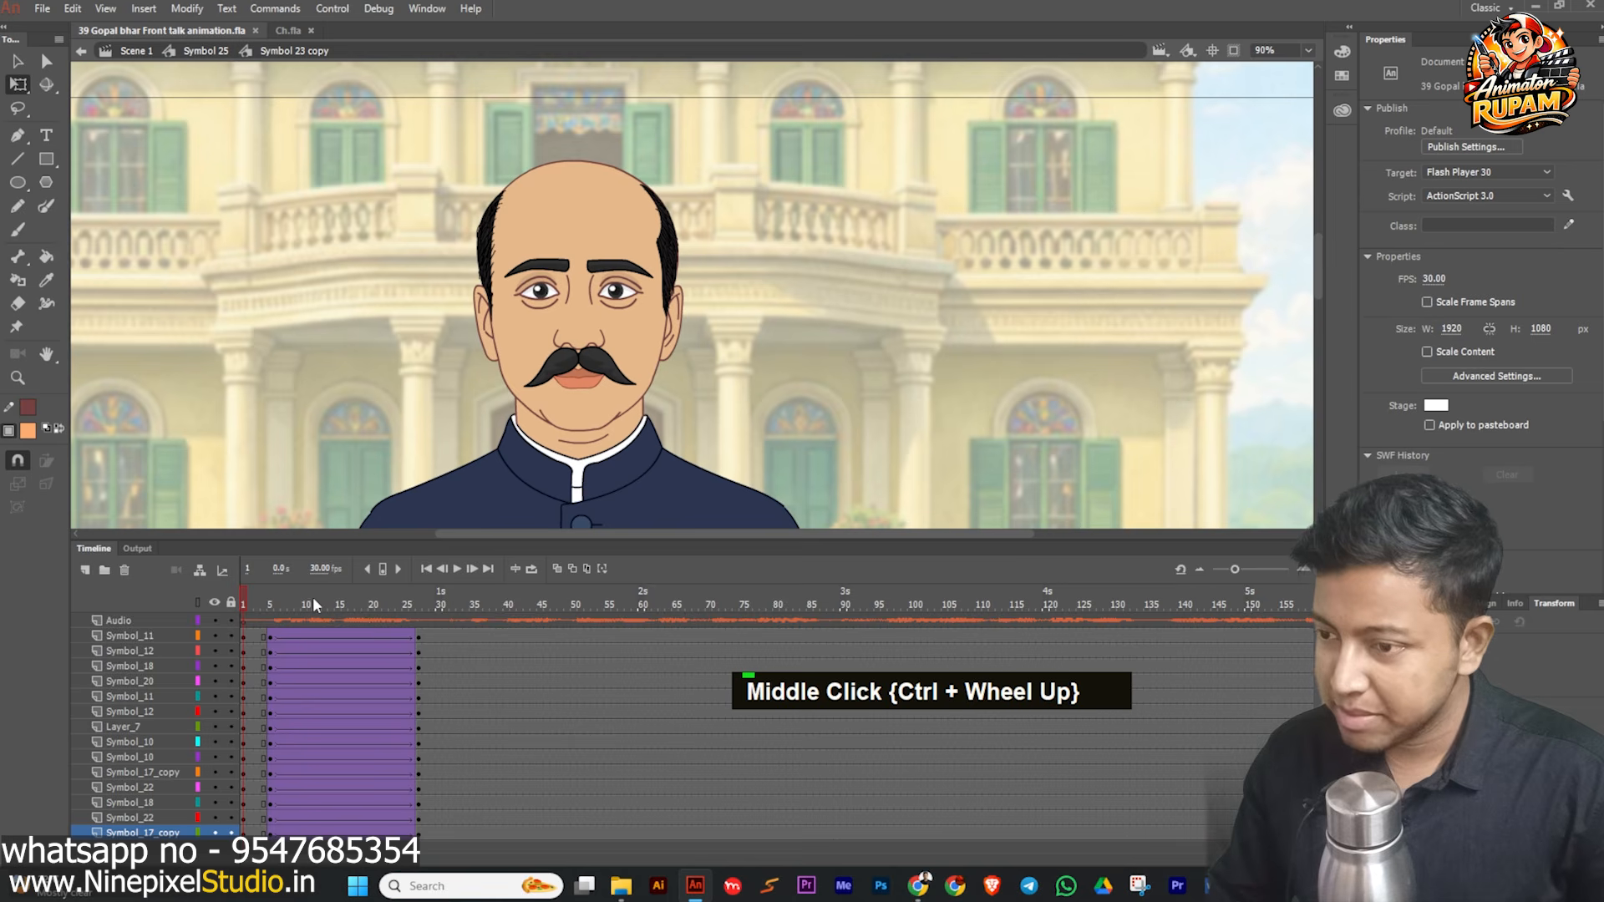
pyautogui.moveTo(314, 605); pyautogui.dragTo(272, 623)
pyautogui.click(567, 384)
pyautogui.click(1458, 303)
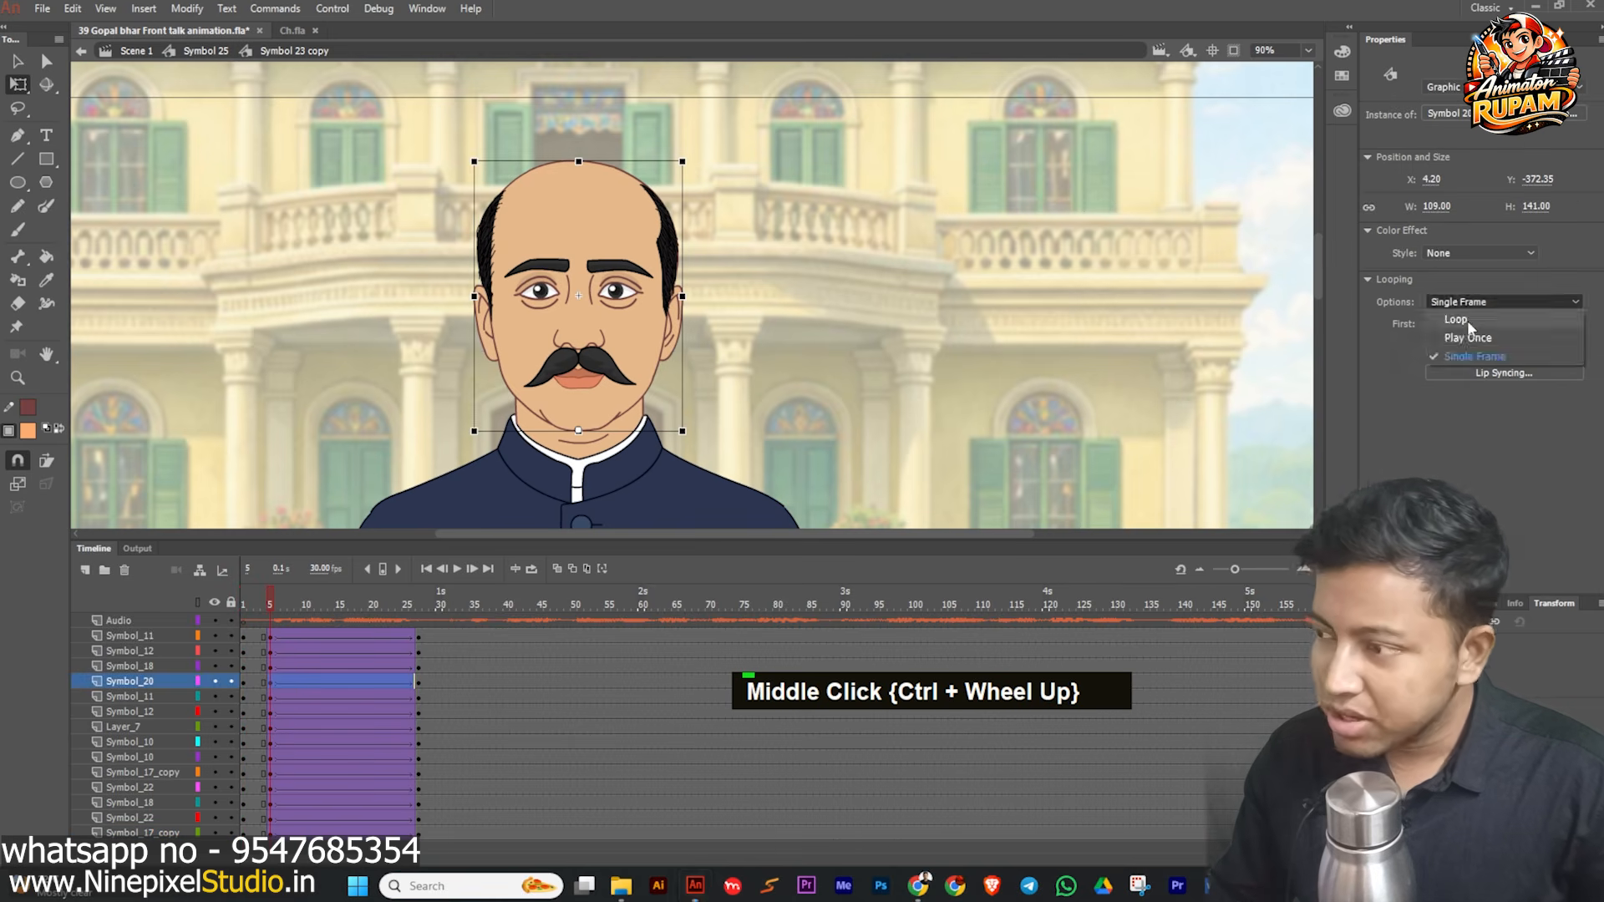
pyautogui.click(1458, 316)
# - Play the talking animation with audio from frame 1 and from frame 31 to find the second phrase's start and end
pyautogui.moveTo(278, 599); pyautogui.dragTo(216, 627)
pyautogui.click(458, 569)
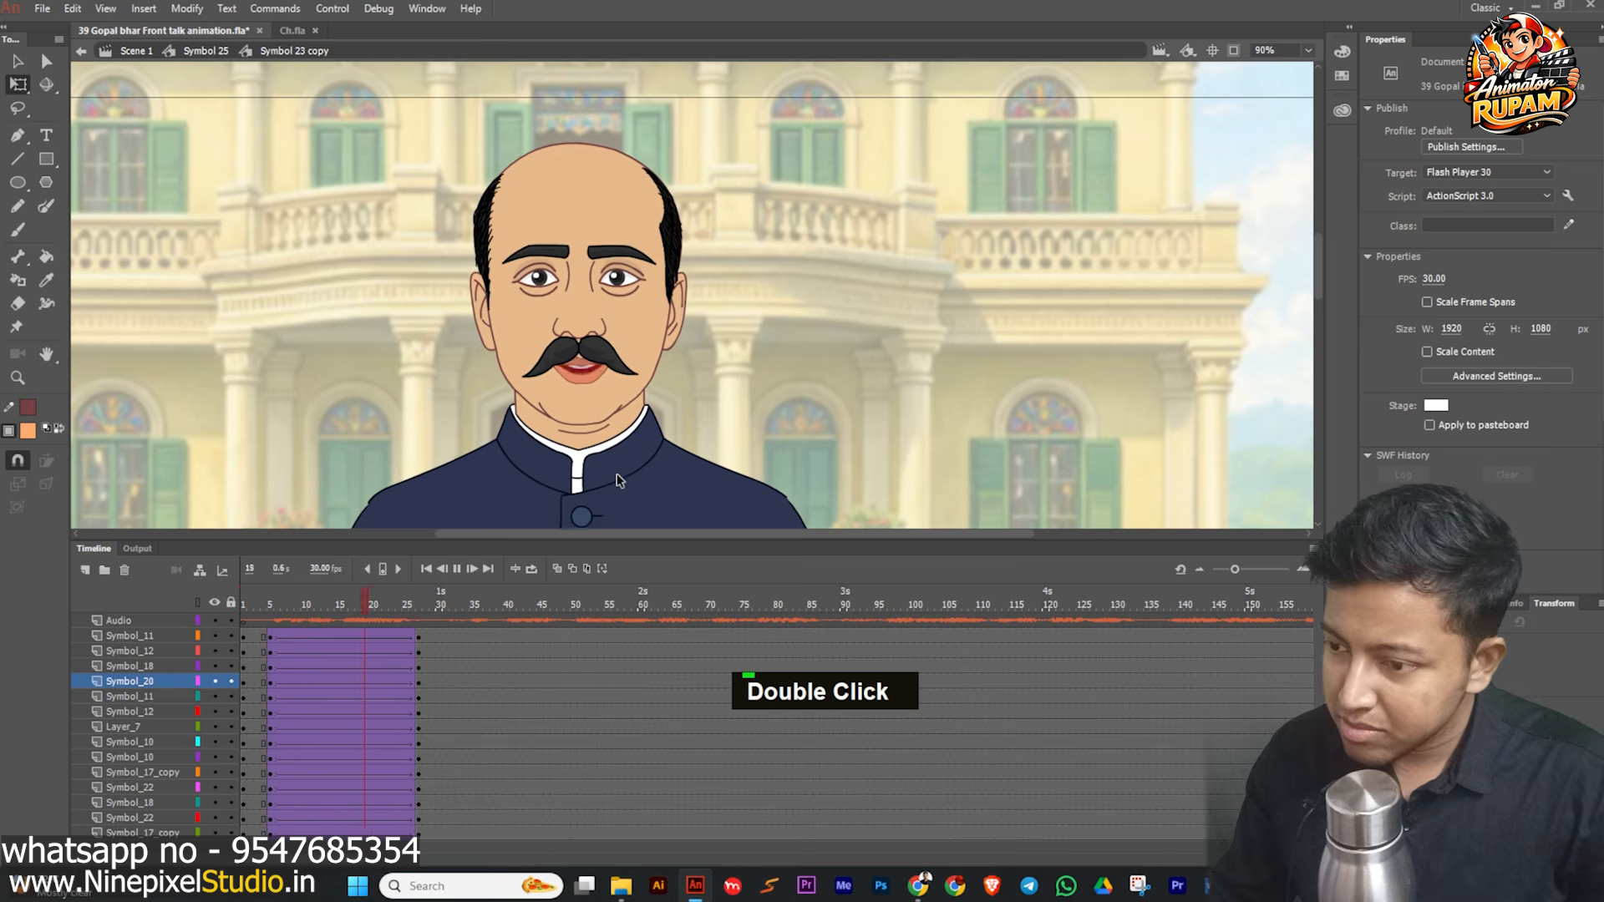
pyautogui.click(499, 665)
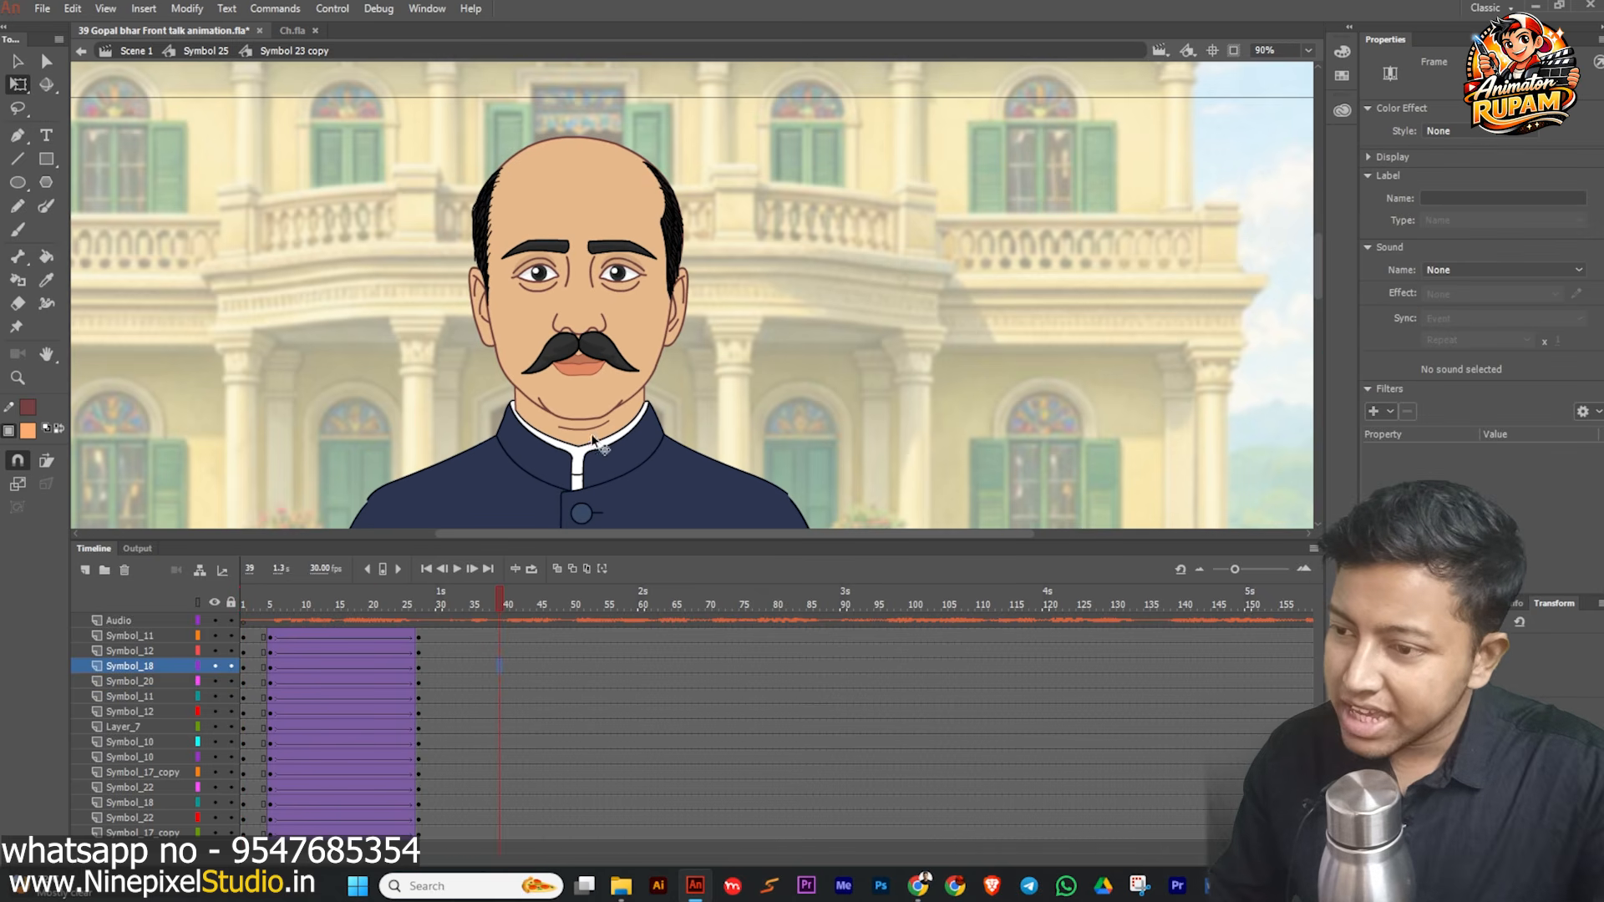
pyautogui.click(458, 604)
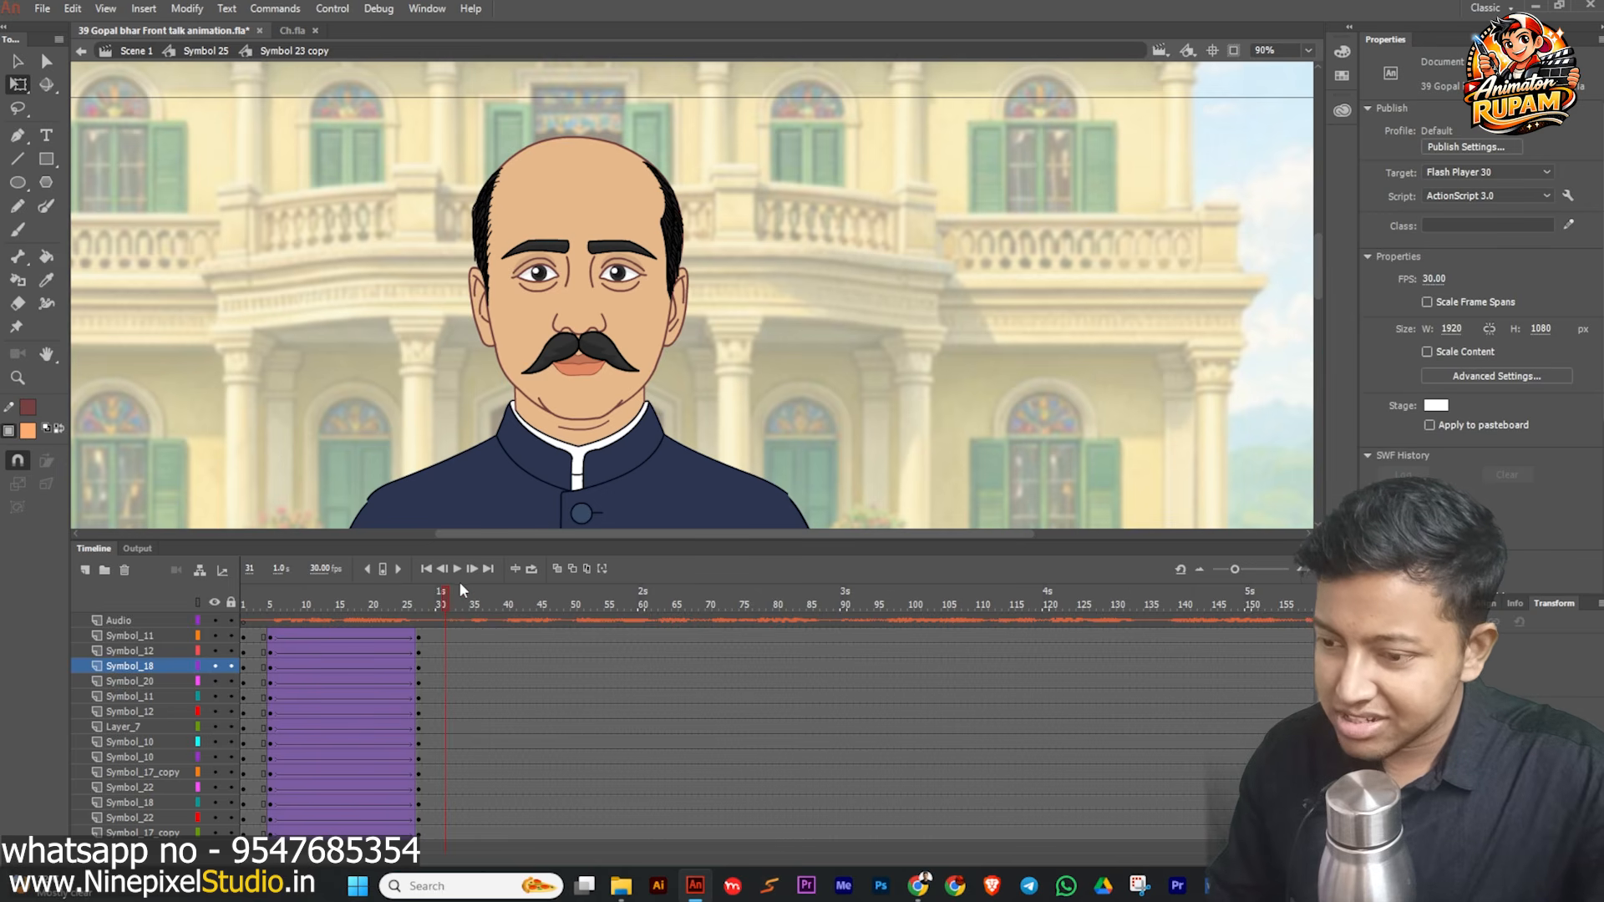
pyautogui.click(458, 571)
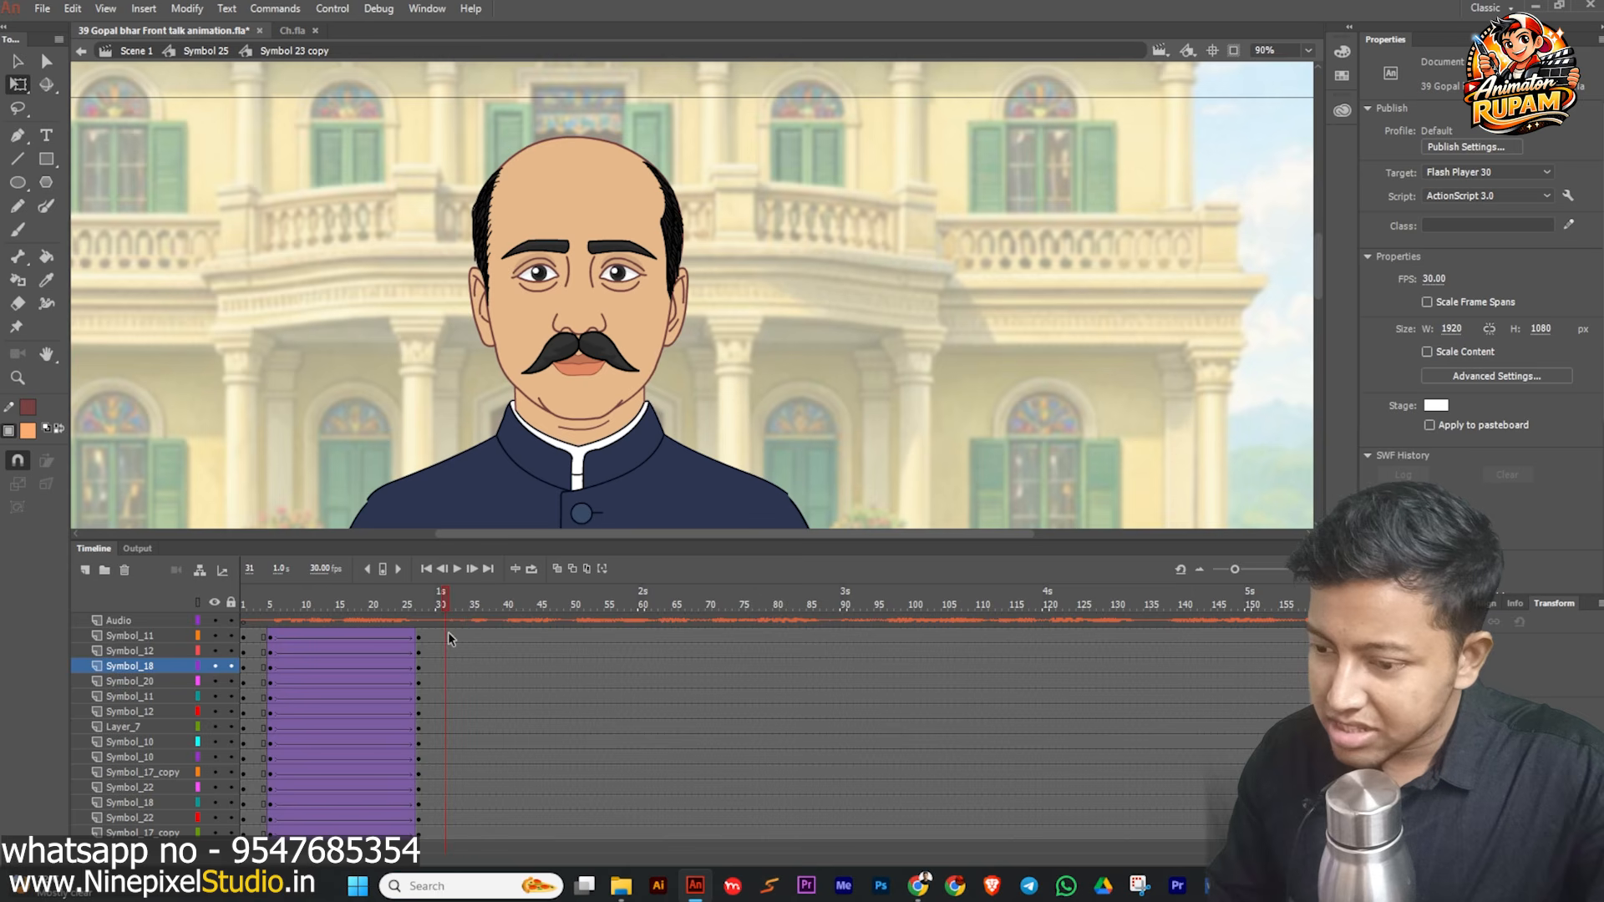
# - Insert keyframes on all of the man's body-part layers at frames 31 and 43
pyautogui.moveTo(446, 799); pyautogui.dragTo(444, 842)
pyautogui.press('F6')
pyautogui.moveTo(456, 603); pyautogui.dragTo(518, 846)
pyautogui.press('F6')
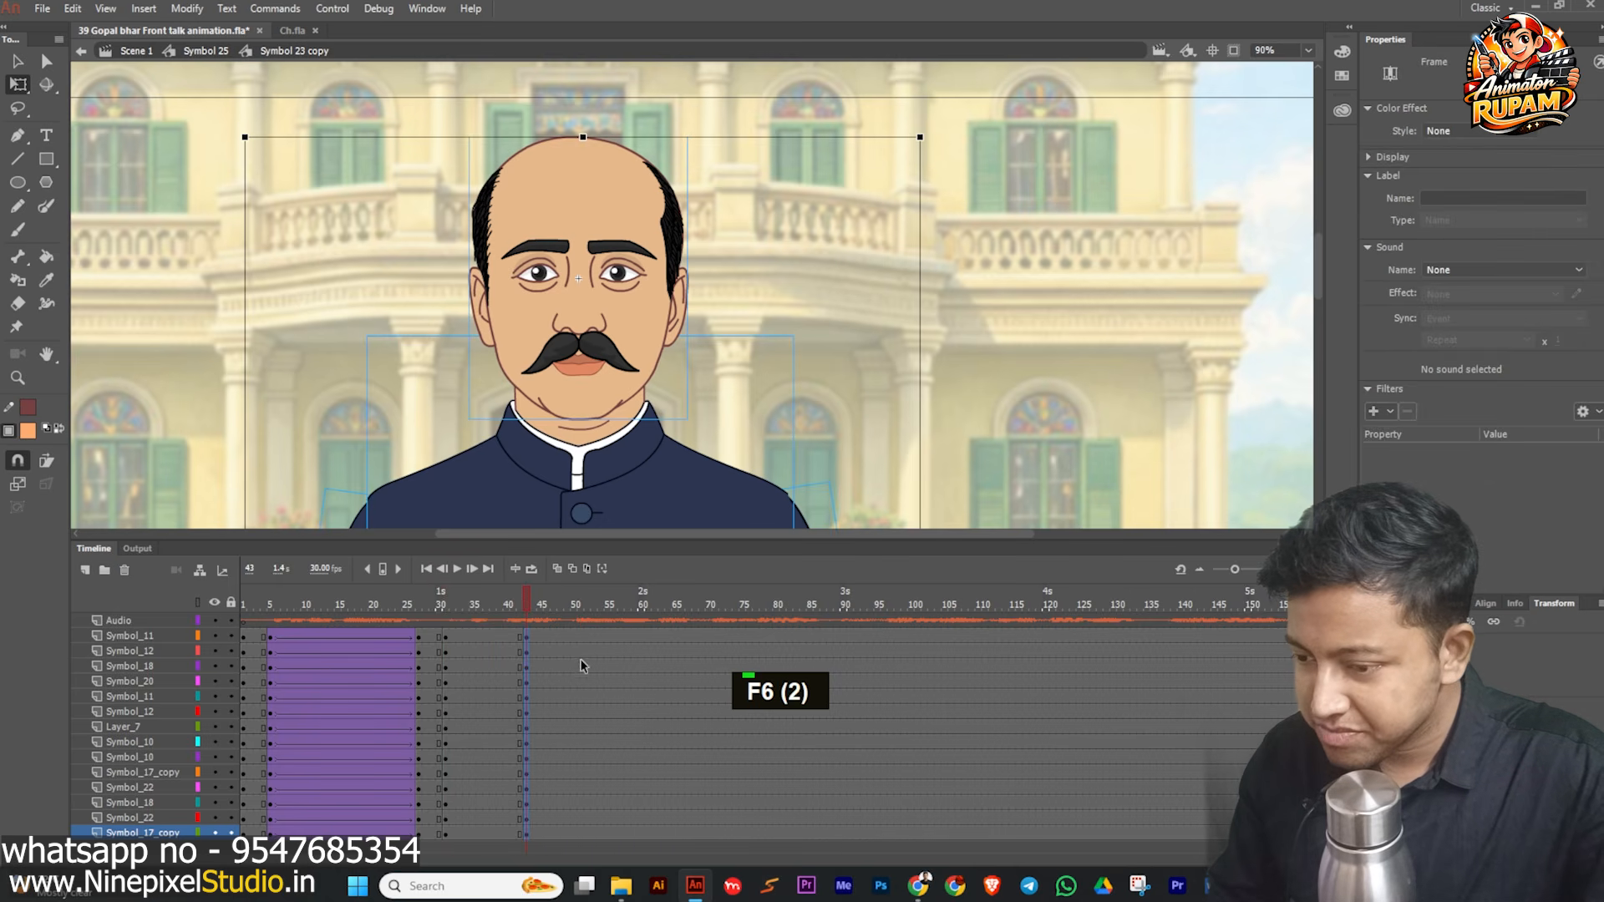
# - Insert keyframes on all of the man's body-part layers at frame 61 and clear their keyframes at frame 31
pyautogui.moveTo(565, 600); pyautogui.dragTo(649, 631)
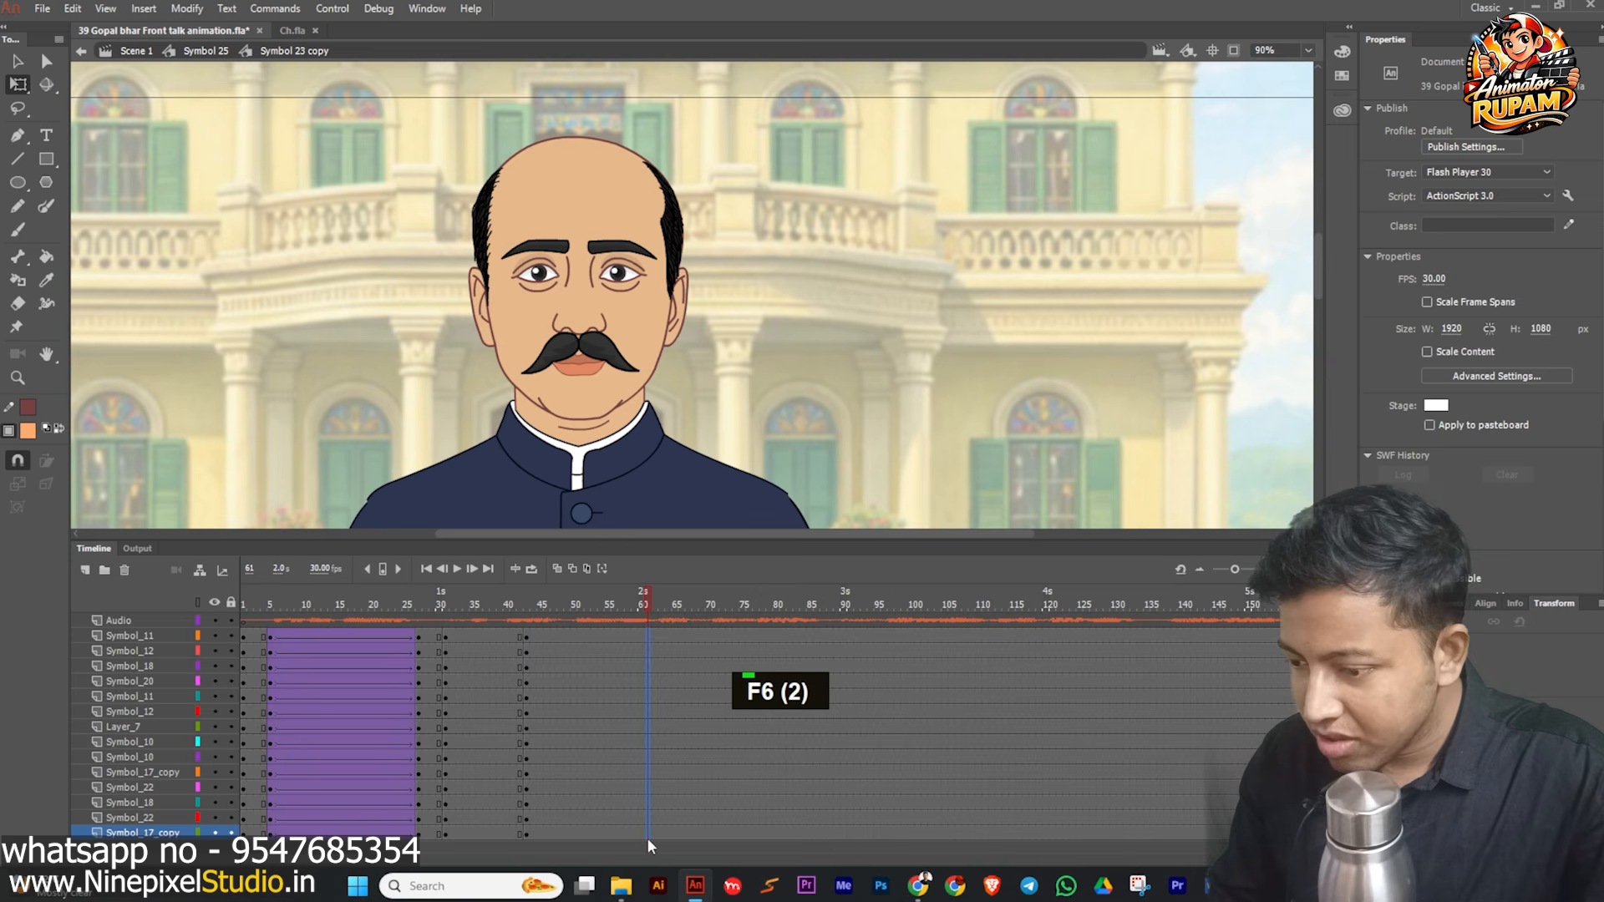
pyautogui.press('F6')
pyautogui.moveTo(447, 639); pyautogui.dragTo(448, 831)
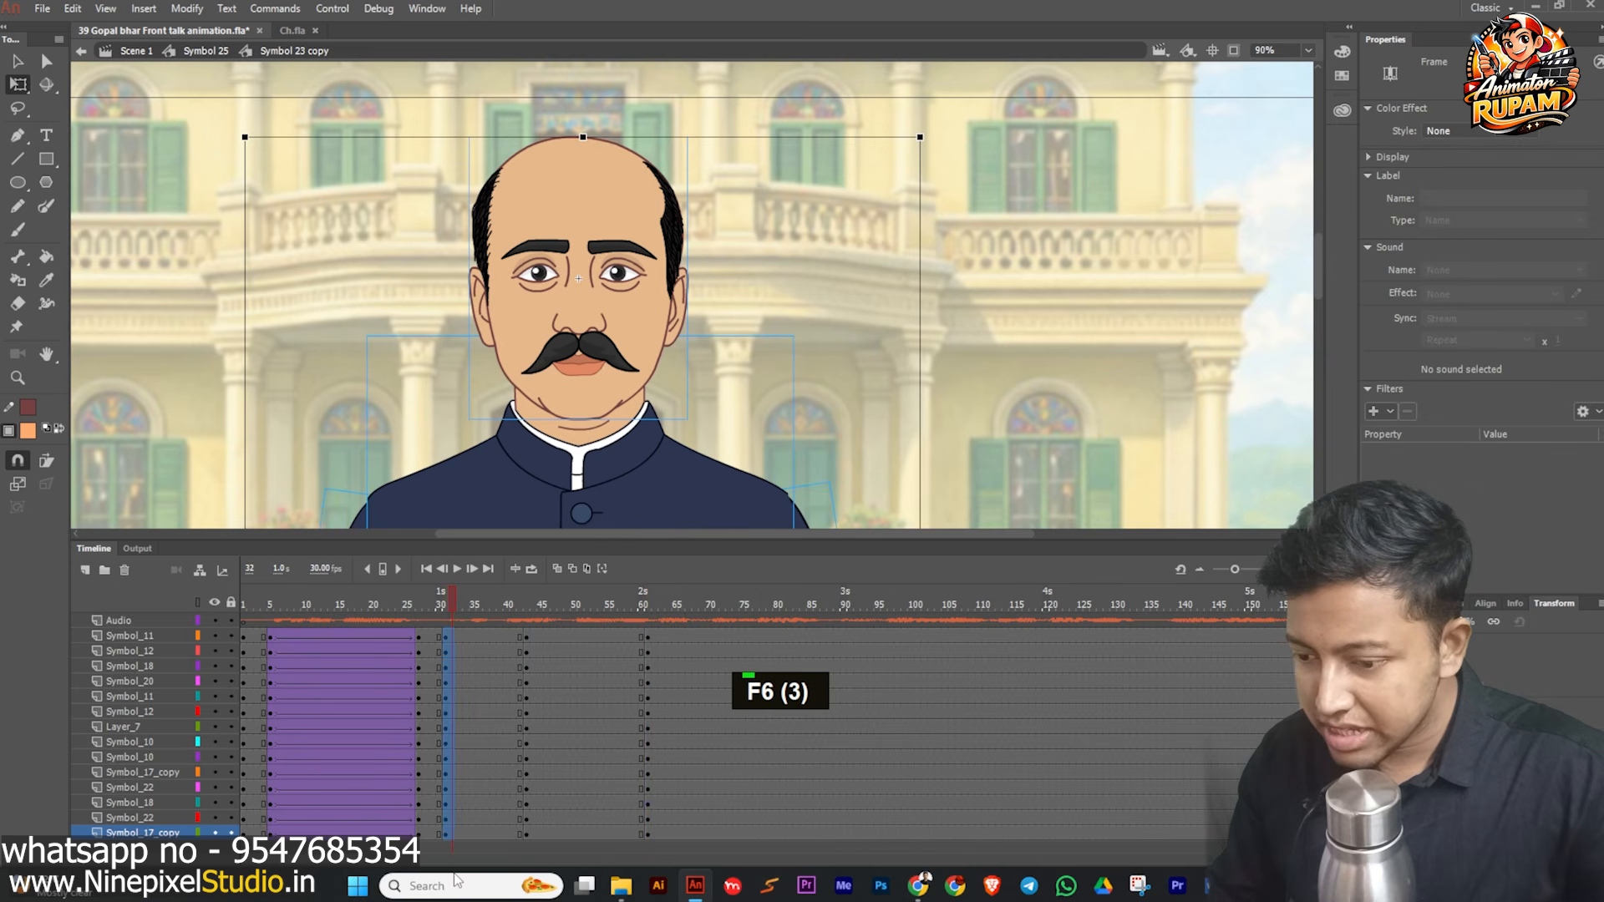
pyautogui.hotkey('shift', 'F6')
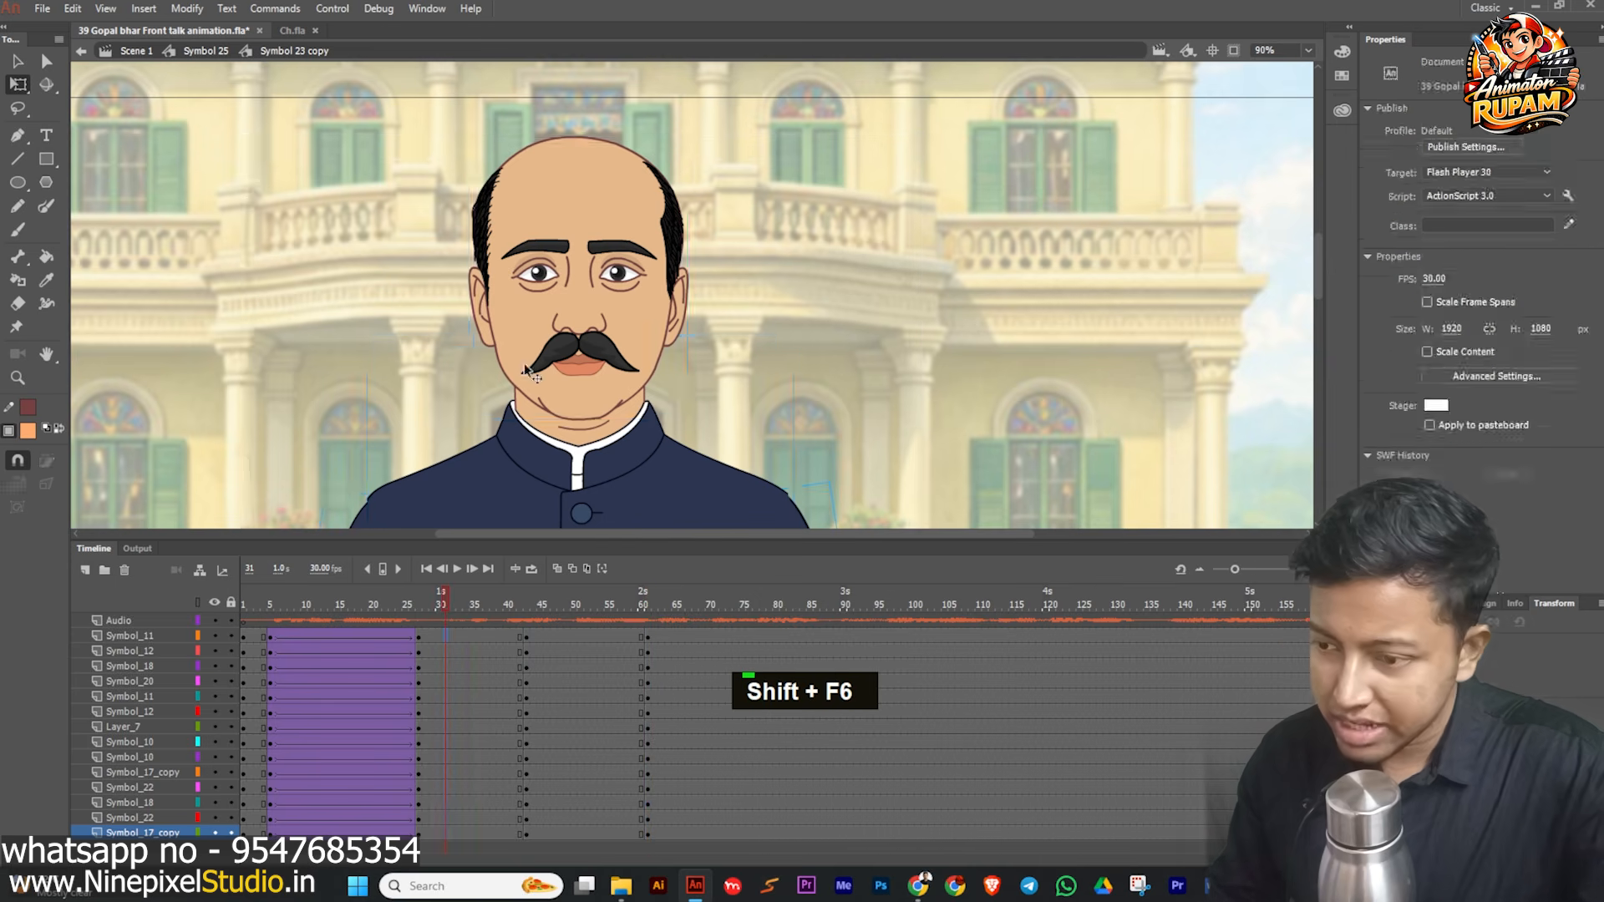
# - Insert a keyframe at frame 31 on the head layer only and change the head symbol's looping option there
pyautogui.doubleClick(432, 680)
pyautogui.click(443, 680)
pyautogui.press('F6')
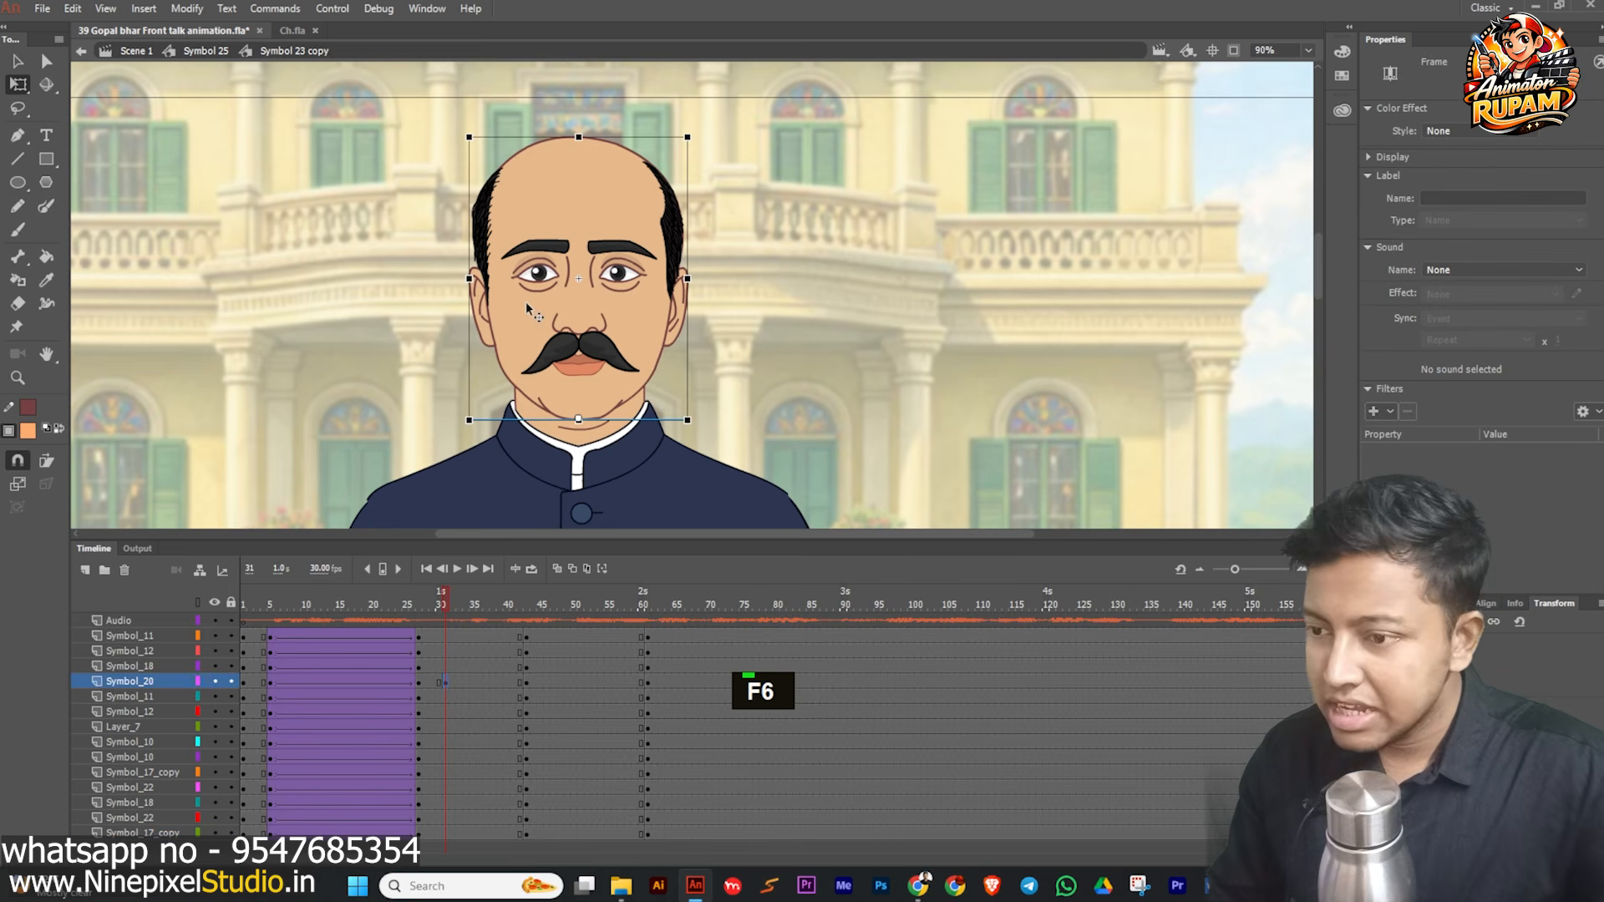
pyautogui.click(1475, 301)
pyautogui.doubleClick(1474, 318)
# - At frame 47, rotate the man's left forearm upward so that the forearm and hand rest across his chest
pyautogui.moveTo(476, 602); pyautogui.dragTo(553, 601)
pyautogui.scroll(-3, 627, 393)
pyautogui.middleClick(629, 389)
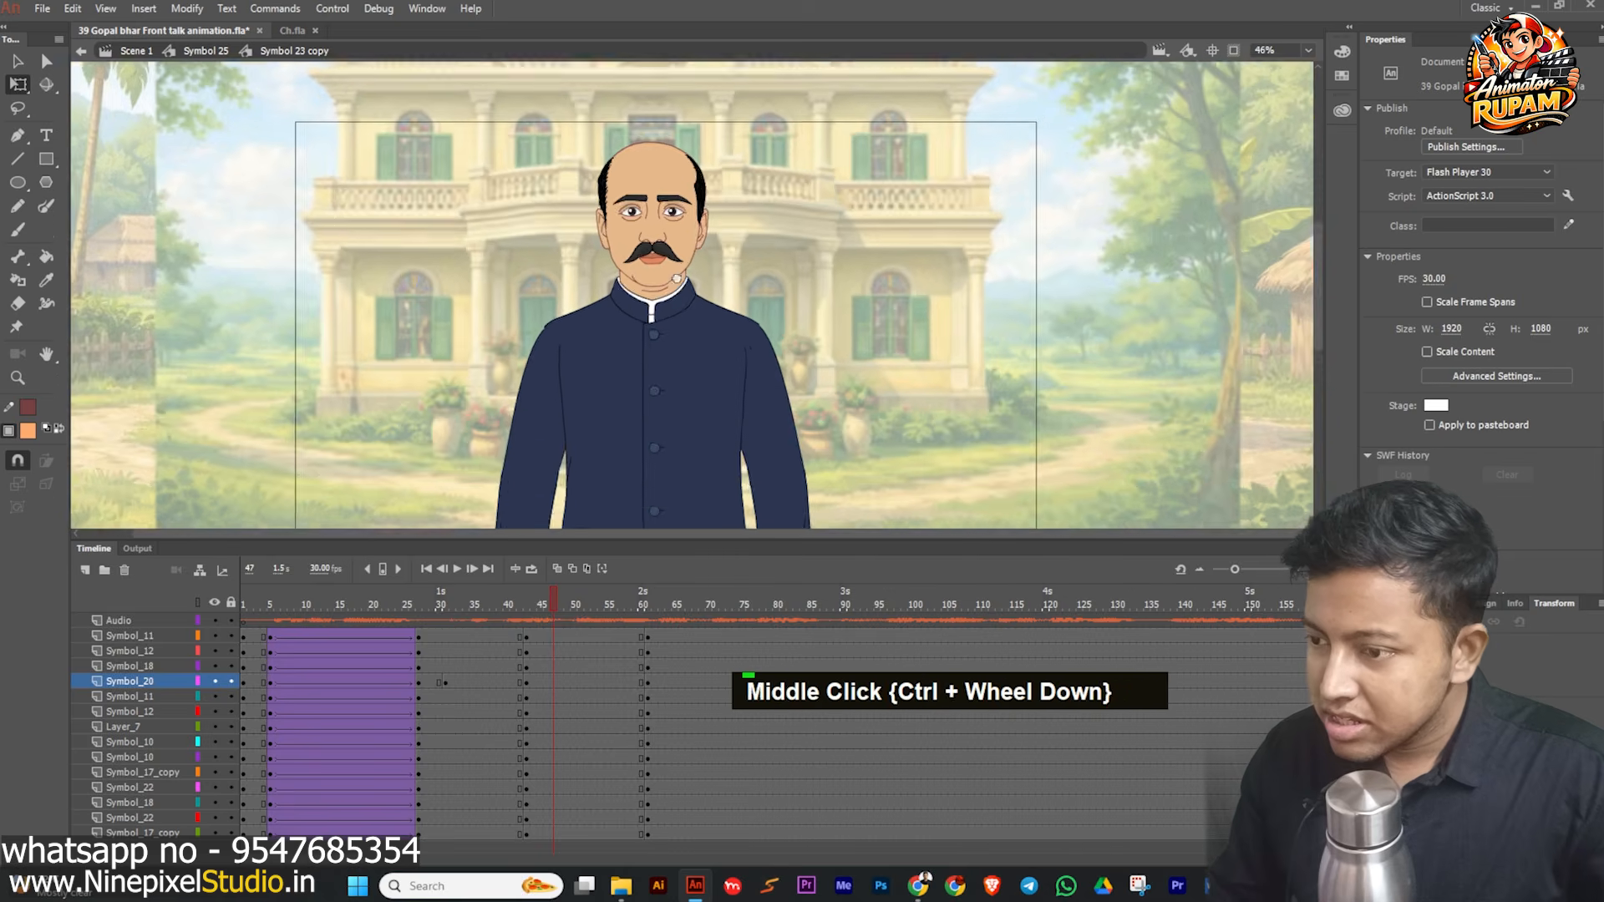
pyautogui.scroll(-1, 676, 277)
pyautogui.click(770, 460)
pyautogui.scroll(-2, 834, 466)
pyautogui.middleClick(834, 466)
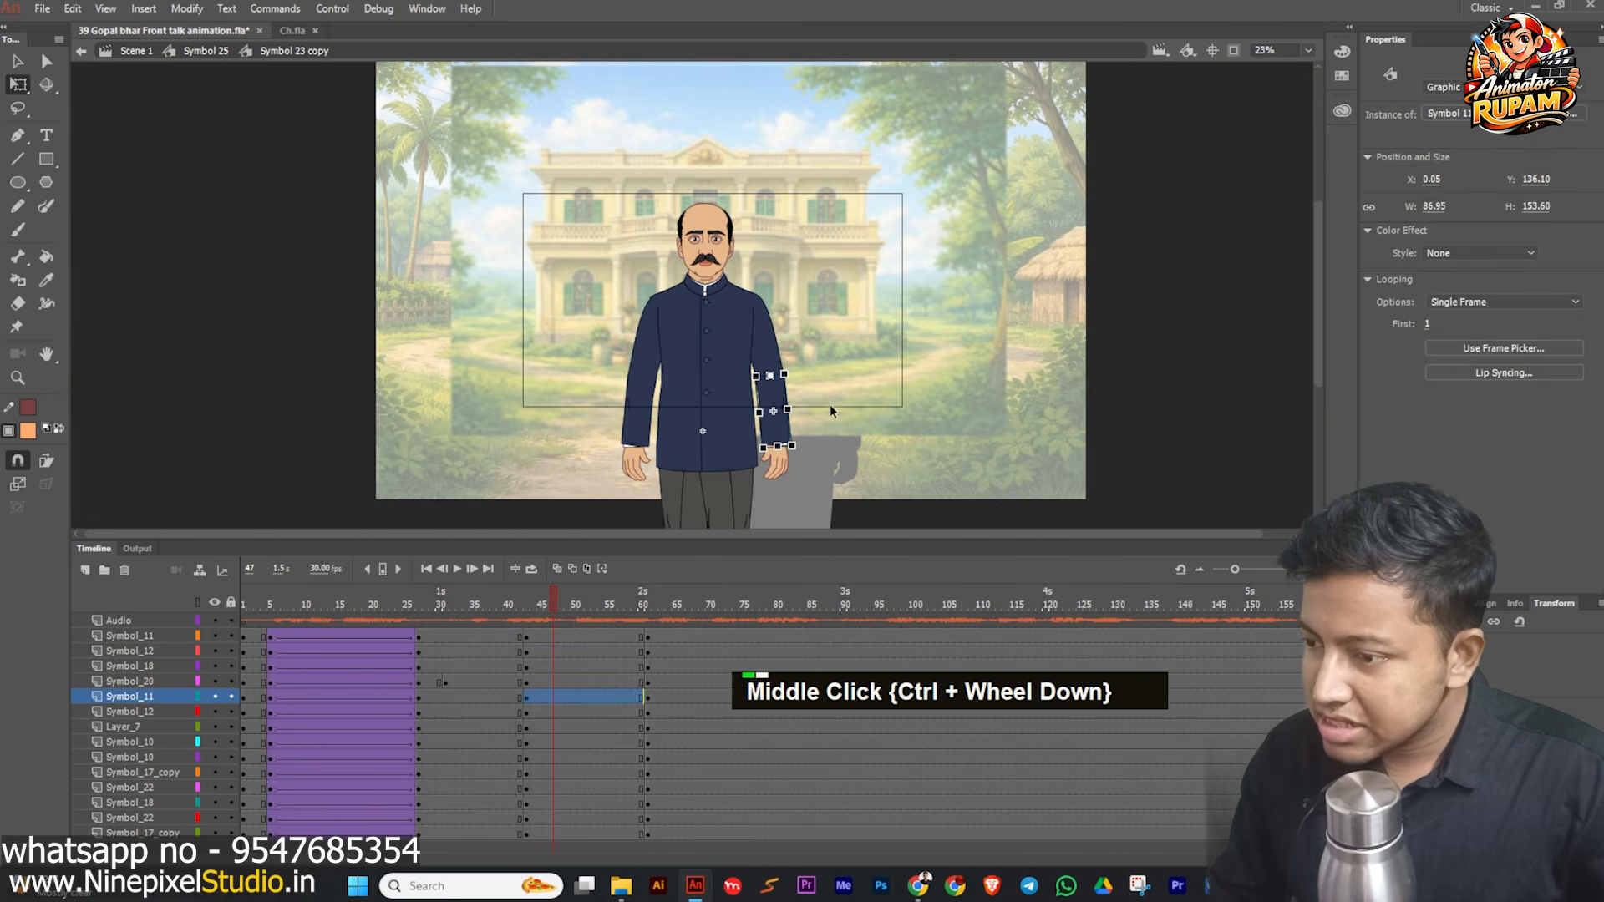
pyautogui.moveTo(791, 449); pyautogui.dragTo(716, 334)
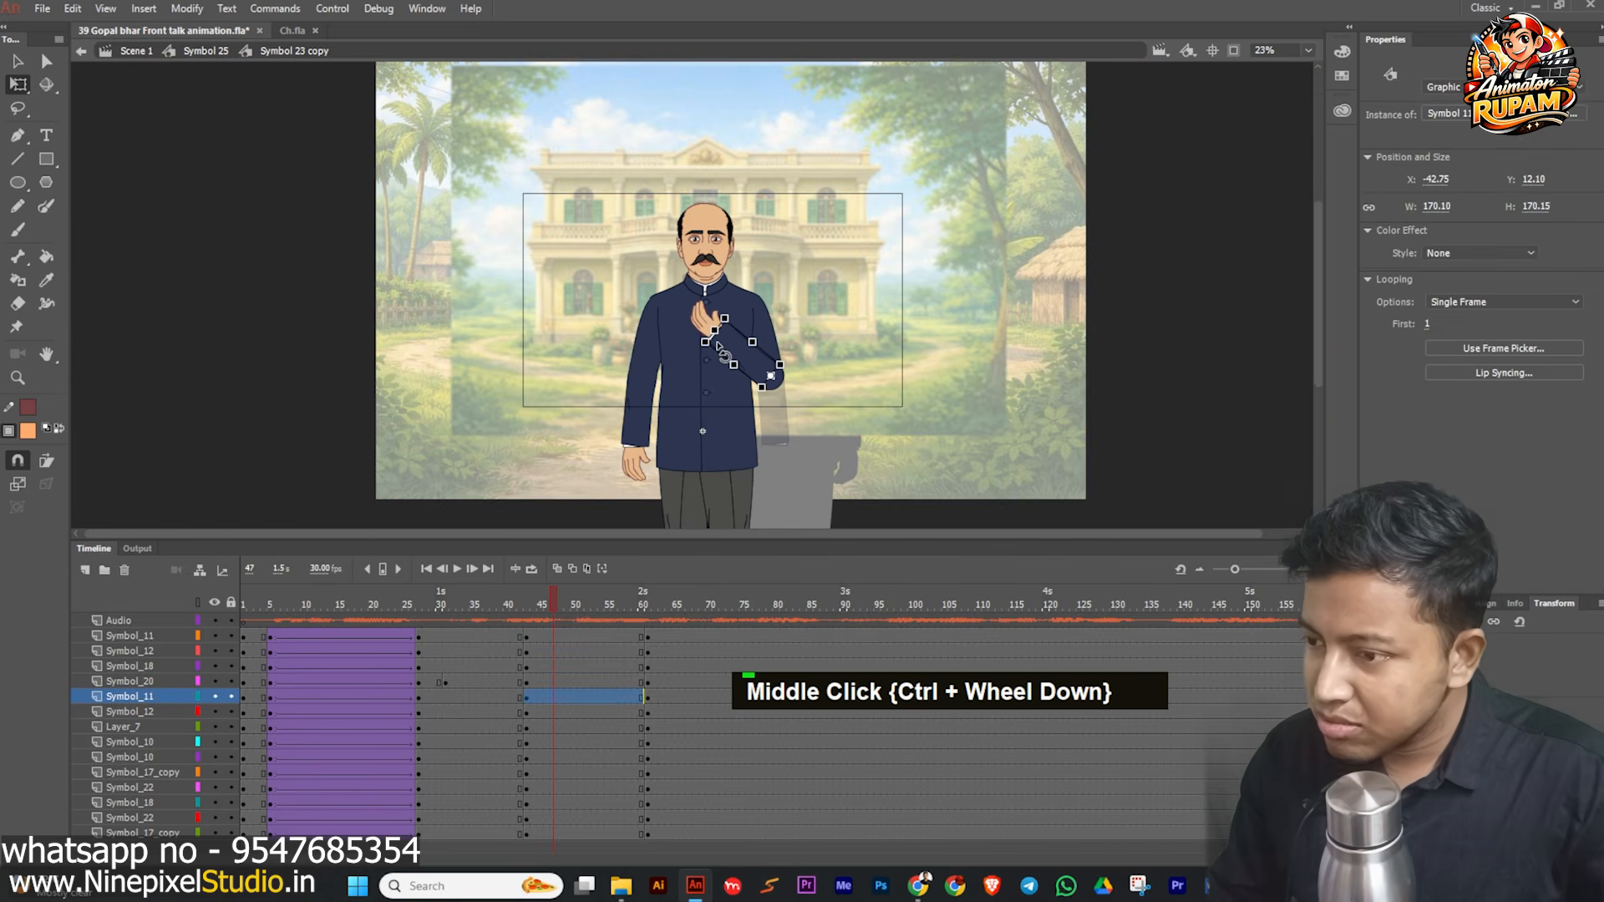
# - Inside the raised hand's symbol, insert a keyframe at frame 3 and save the animation file
pyautogui.scroll(4, 719, 334)
pyautogui.click(628, 302)
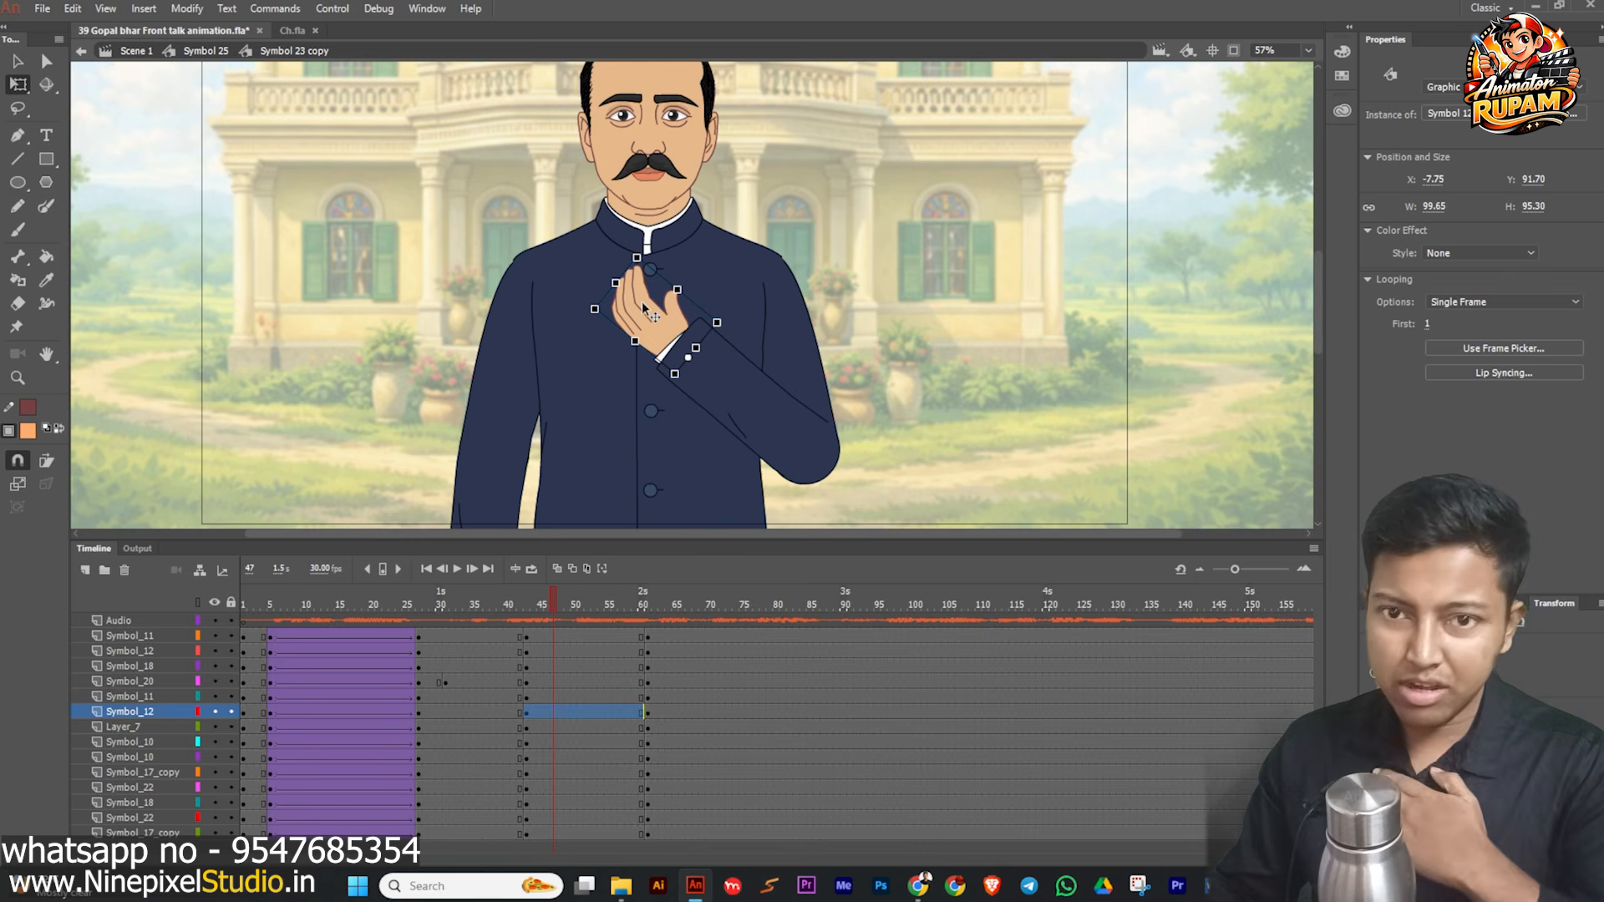
pyautogui.doubleClick(643, 308)
pyautogui.scroll(2, 651, 318)
pyautogui.scroll(1, 656, 321)
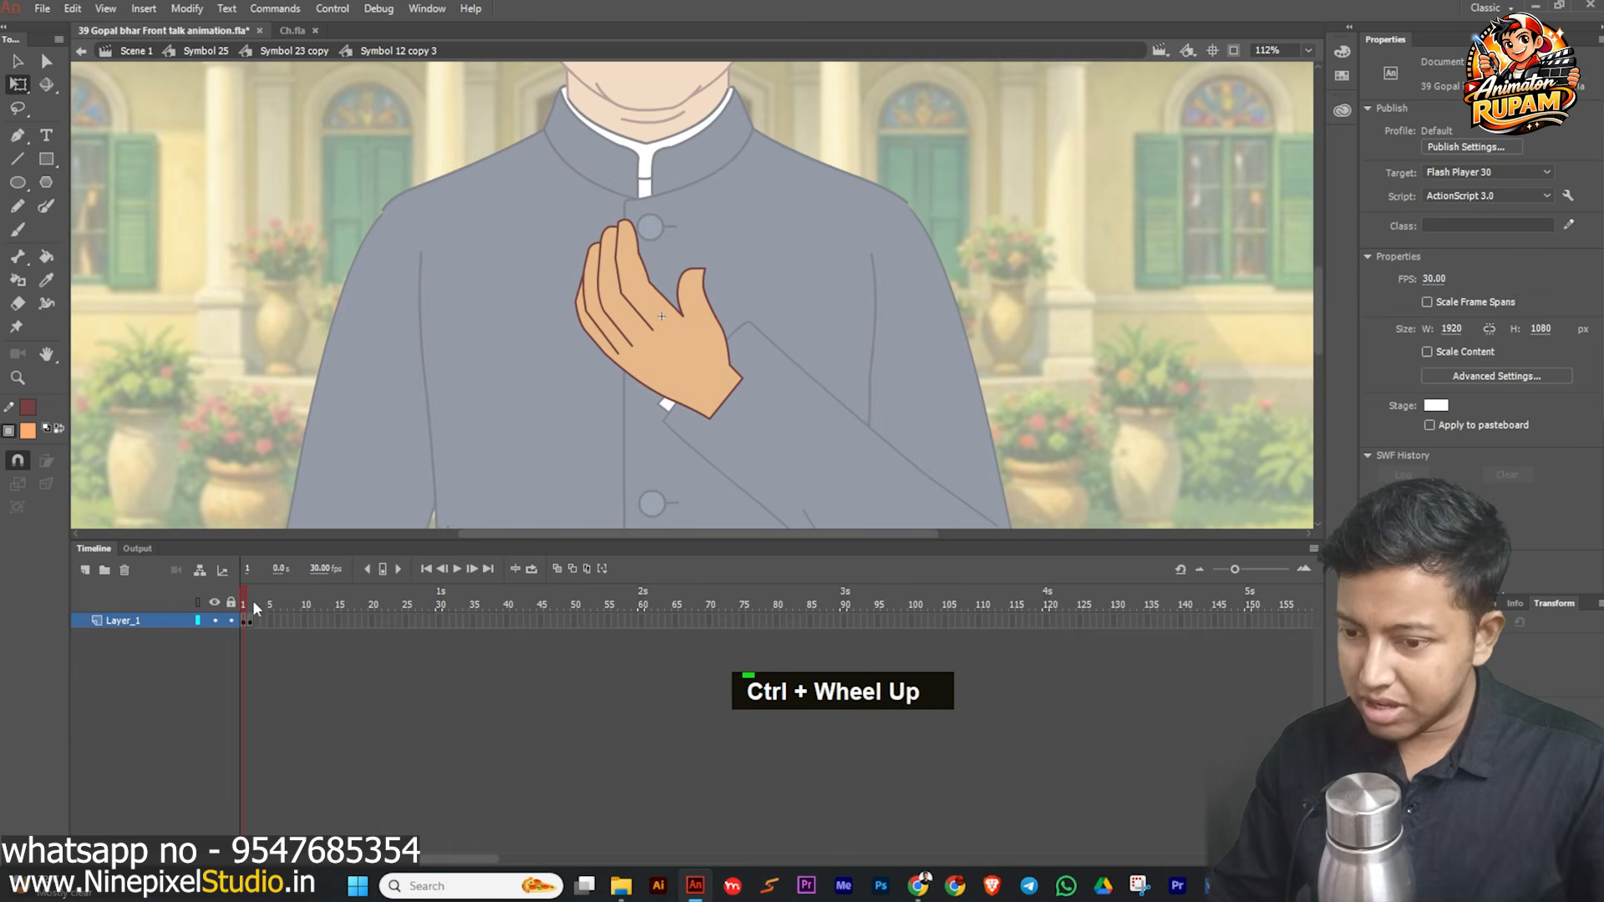
pyautogui.moveTo(257, 596); pyautogui.dragTo(251, 597)
pyautogui.click(254, 621)
pyautogui.press('F6')
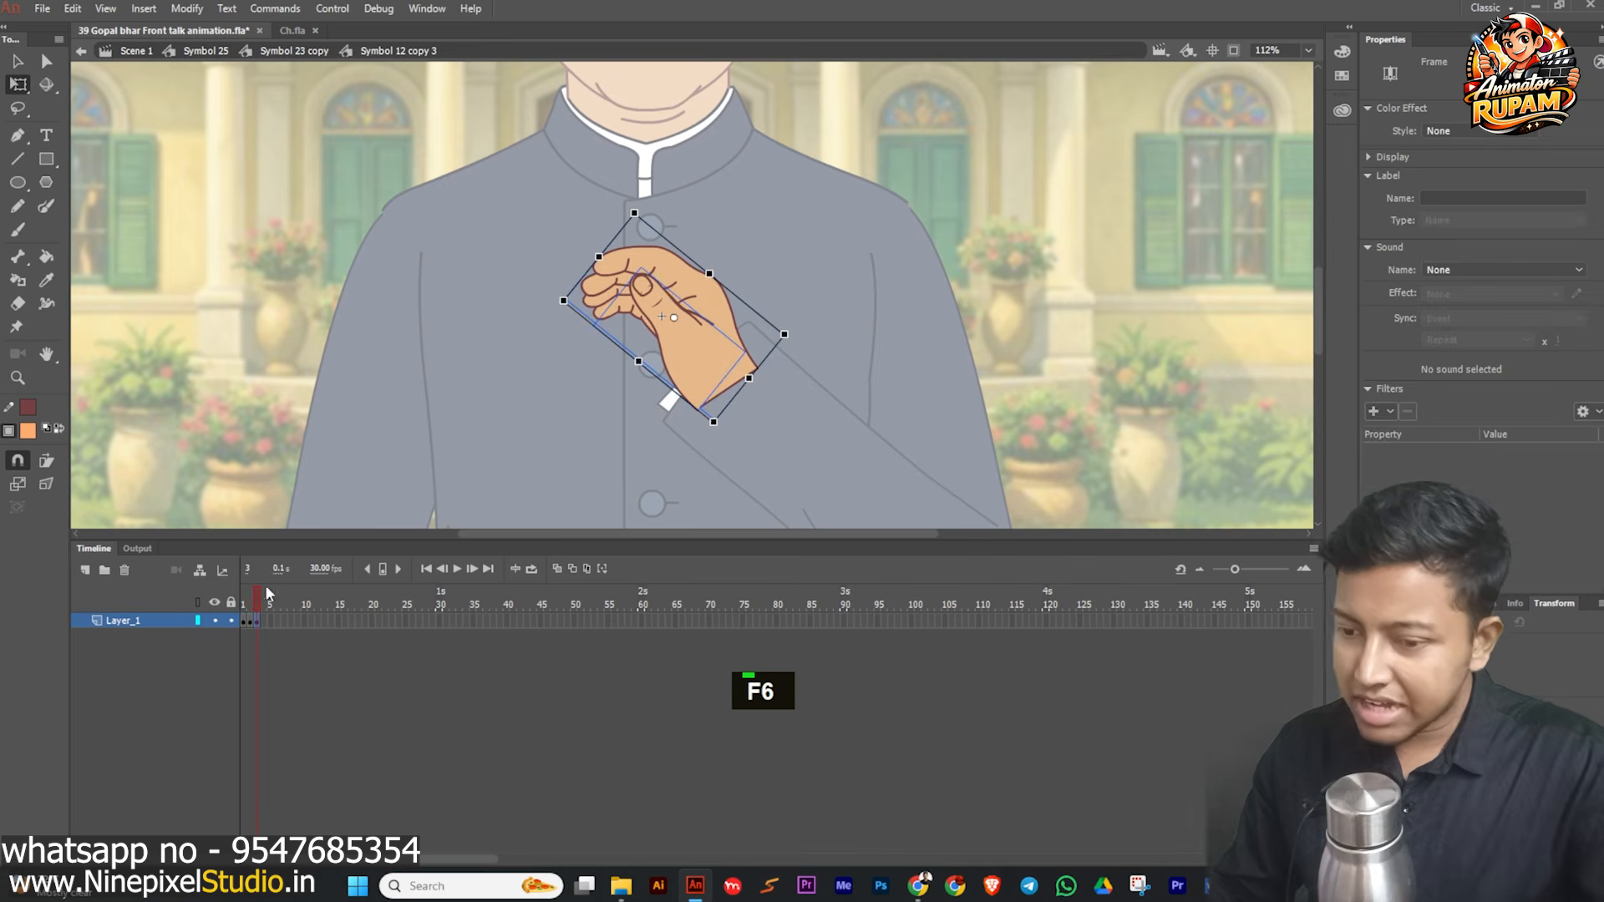
pyautogui.click(391, 289)
pyautogui.scroll(-1, 589, 313)
pyautogui.hotkey('ctrl', 's')
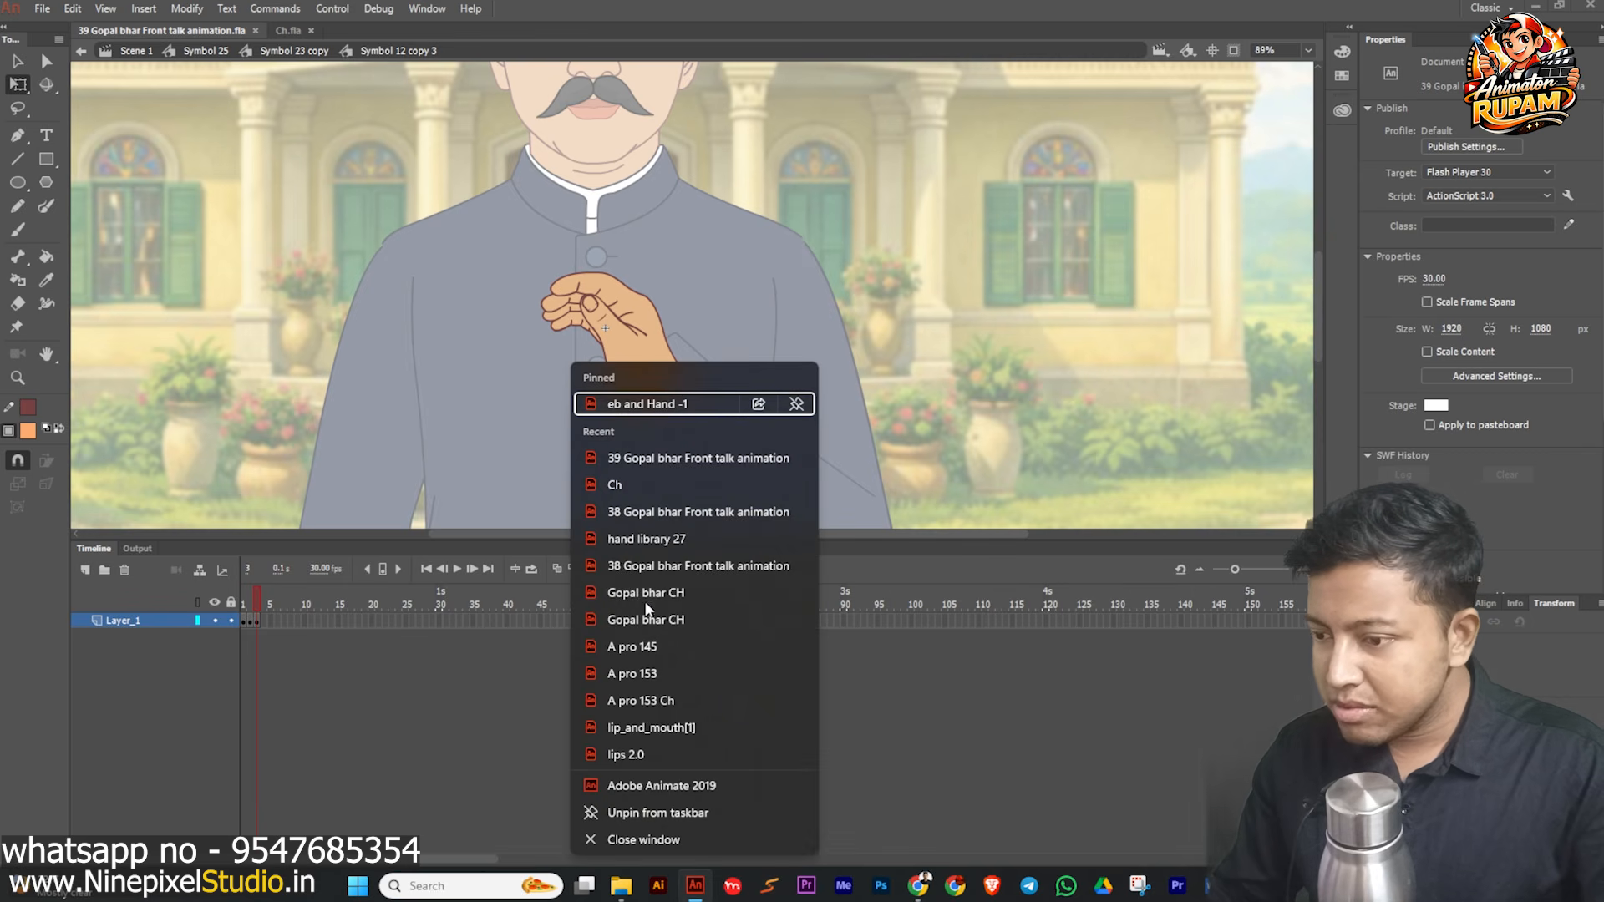
# - Open the hand library 27 file and copy the open hand with spread fingers
pyautogui.click(658, 540)
pyautogui.keyDown('ctrl'); pyautogui.scroll(-1, 594, 379); pyautogui.keyUp('ctrl')
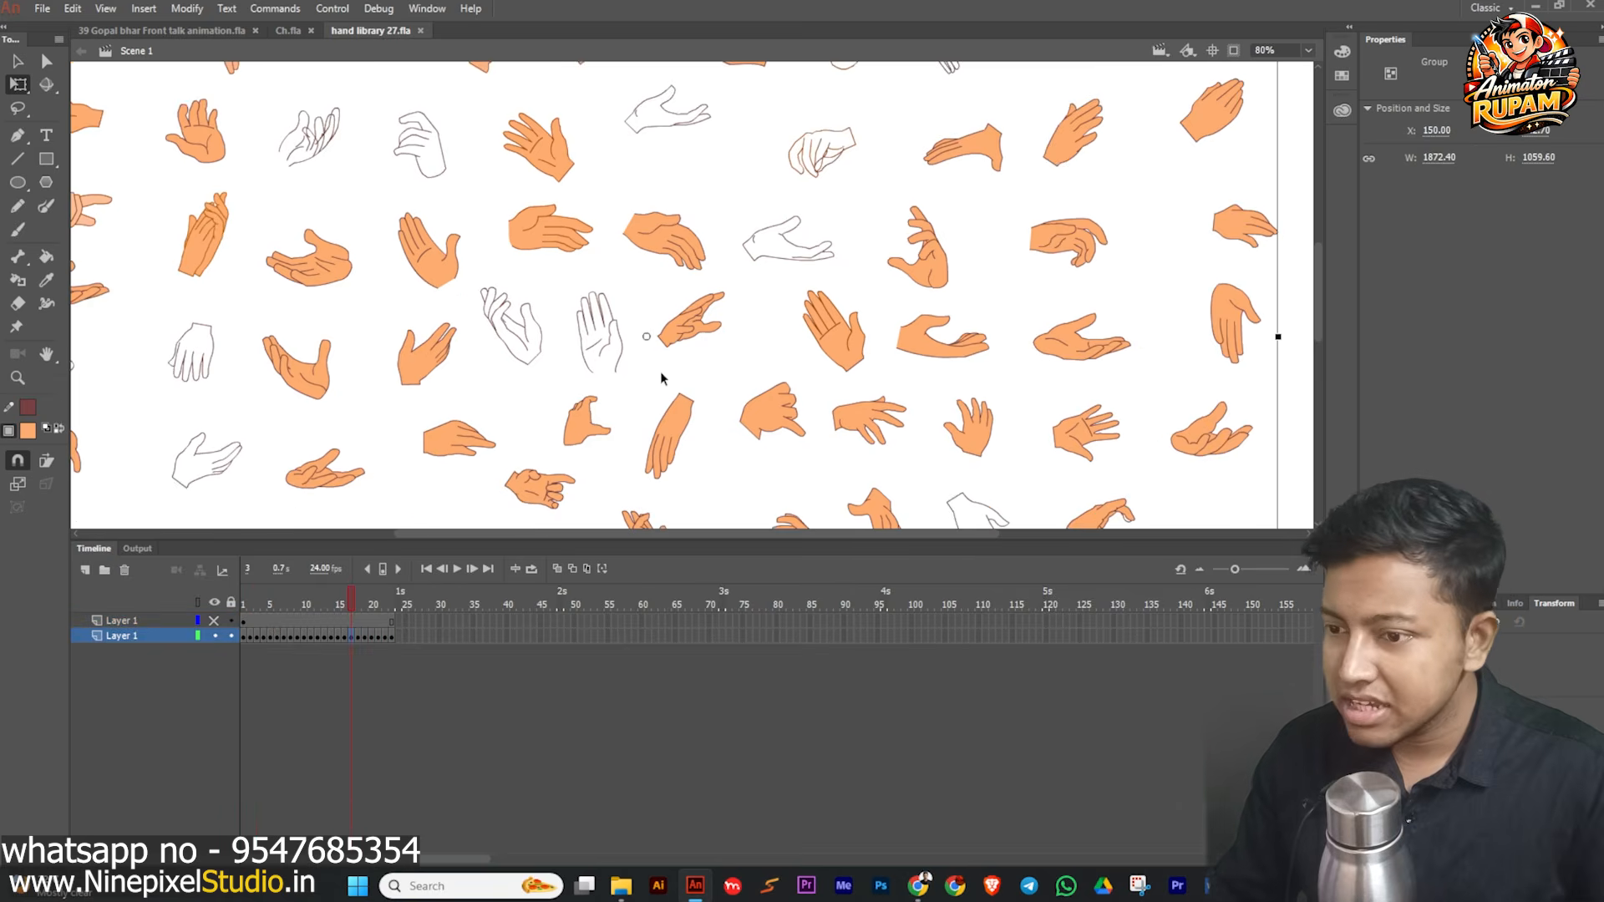
pyautogui.keyDown('ctrl'); pyautogui.scroll(-2, 660, 379); pyautogui.keyUp('ctrl')
pyautogui.moveTo(749, 405); pyautogui.dragTo(672, 411)
pyautogui.scroll(5, 493, 237)
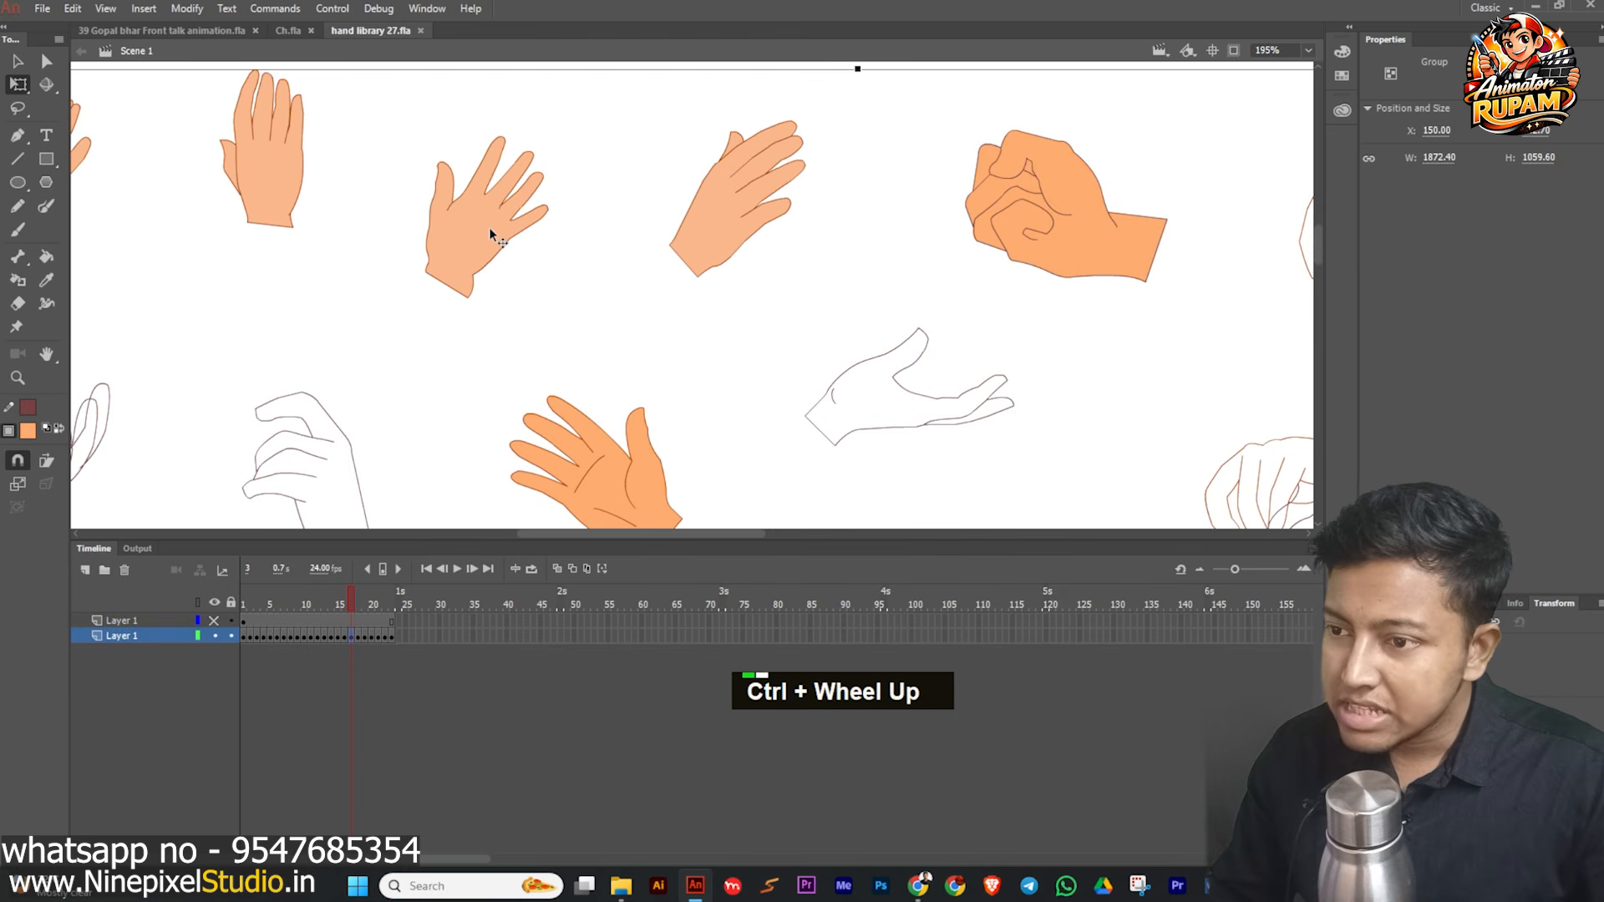
pyautogui.doubleClick(499, 201)
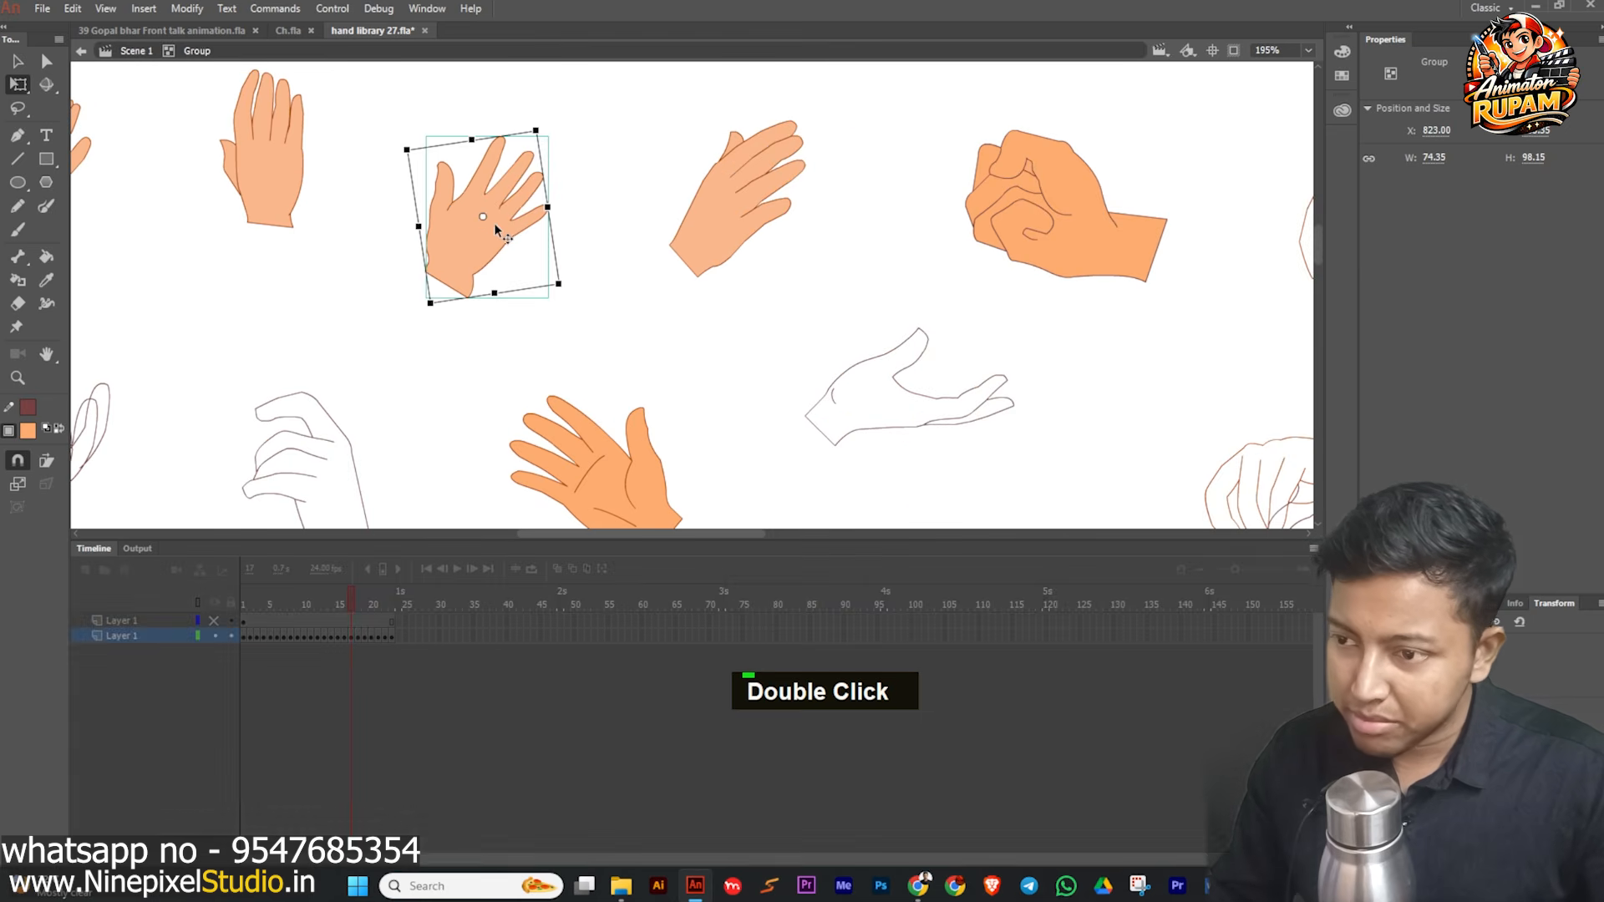
pyautogui.scroll(-2, 164, 80)
# - Paste the spread hand into frame 3 of the animation's hand symbol, then rotate and place it over the existing hand at the wrist
pyautogui.doubleClick(89, 25)
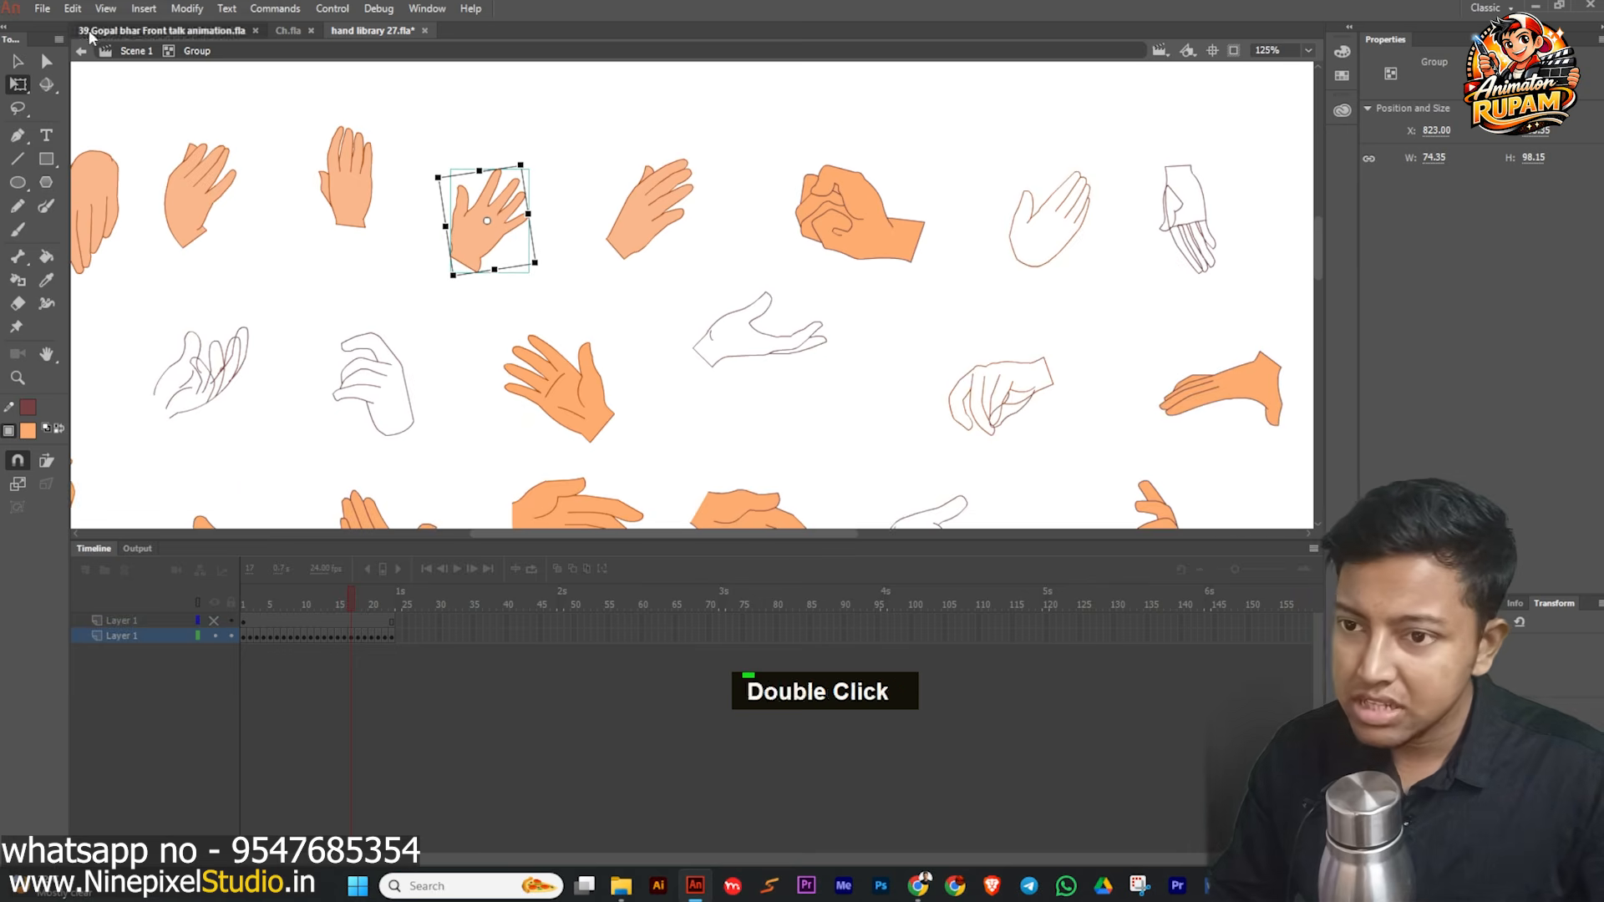
pyautogui.scroll(2, 564, 367)
pyautogui.hotkey('ctrl', 'v')
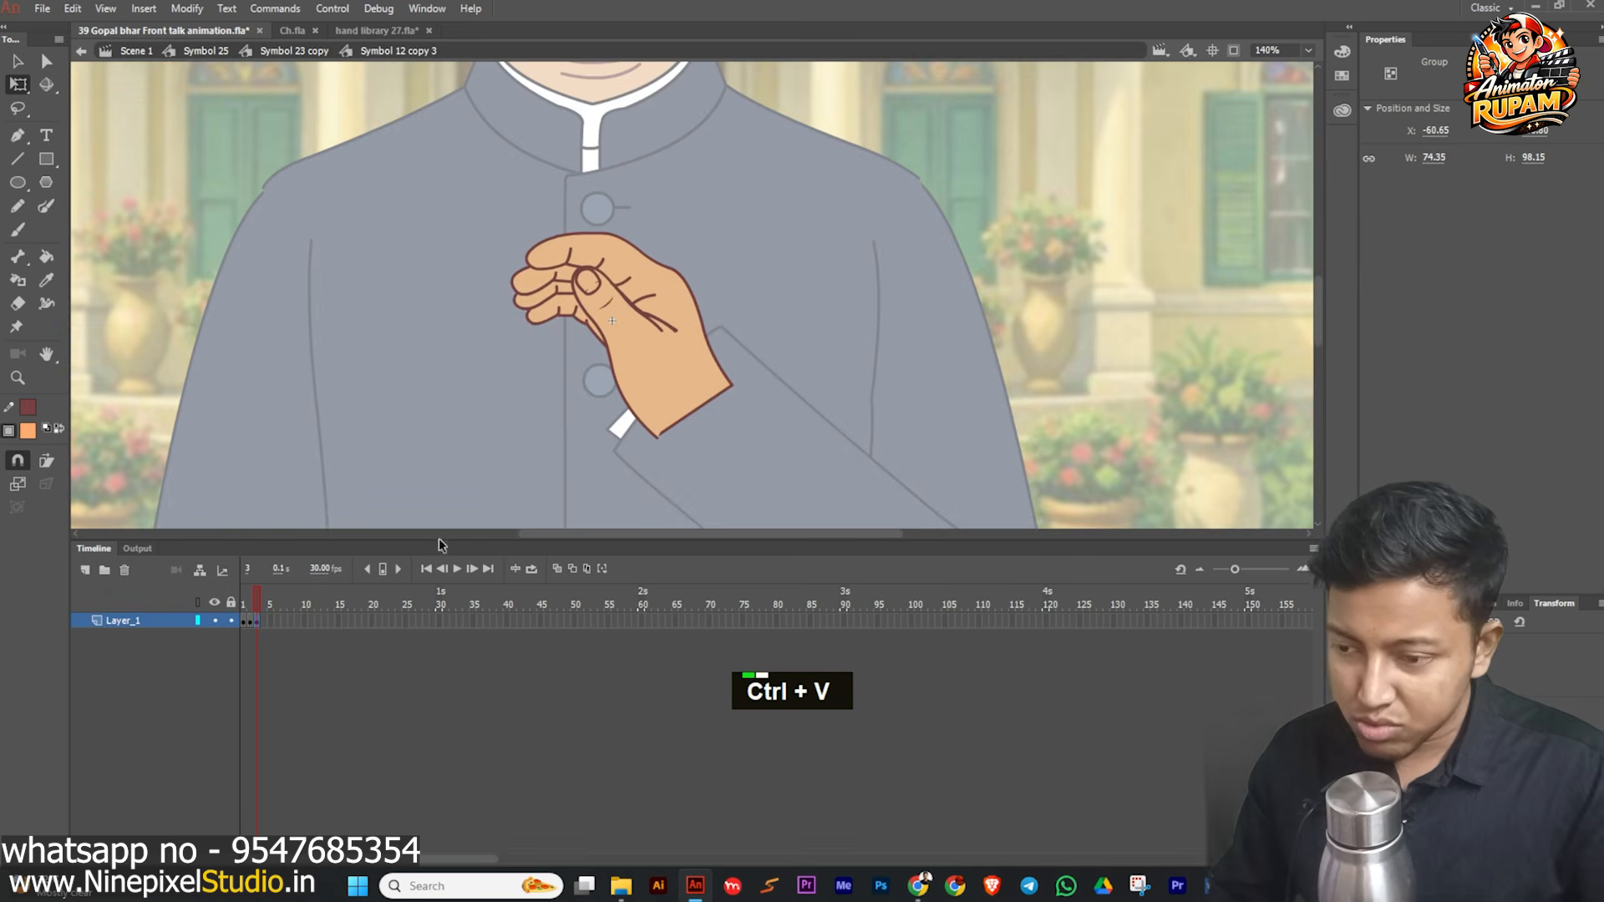
pyautogui.scroll(-2, 765, 402)
pyautogui.moveTo(817, 307); pyautogui.dragTo(529, 425)
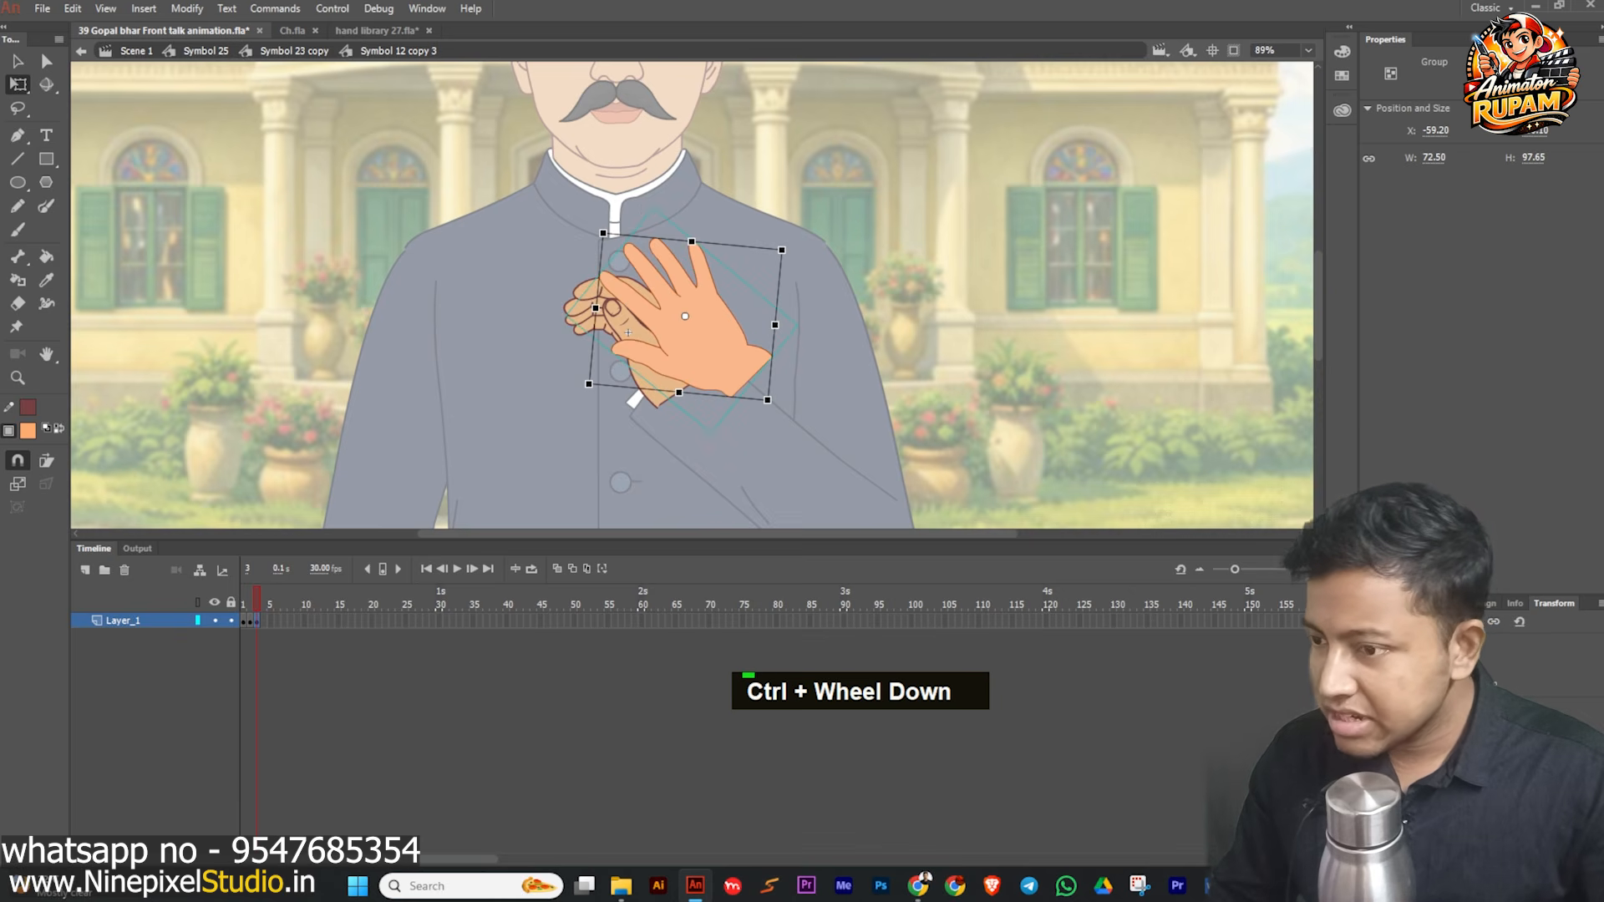
pyautogui.moveTo(711, 438); pyautogui.dragTo(631, 436)
pyautogui.scroll(2, 692, 343)
pyautogui.moveTo(719, 323); pyautogui.dragTo(662, 362)
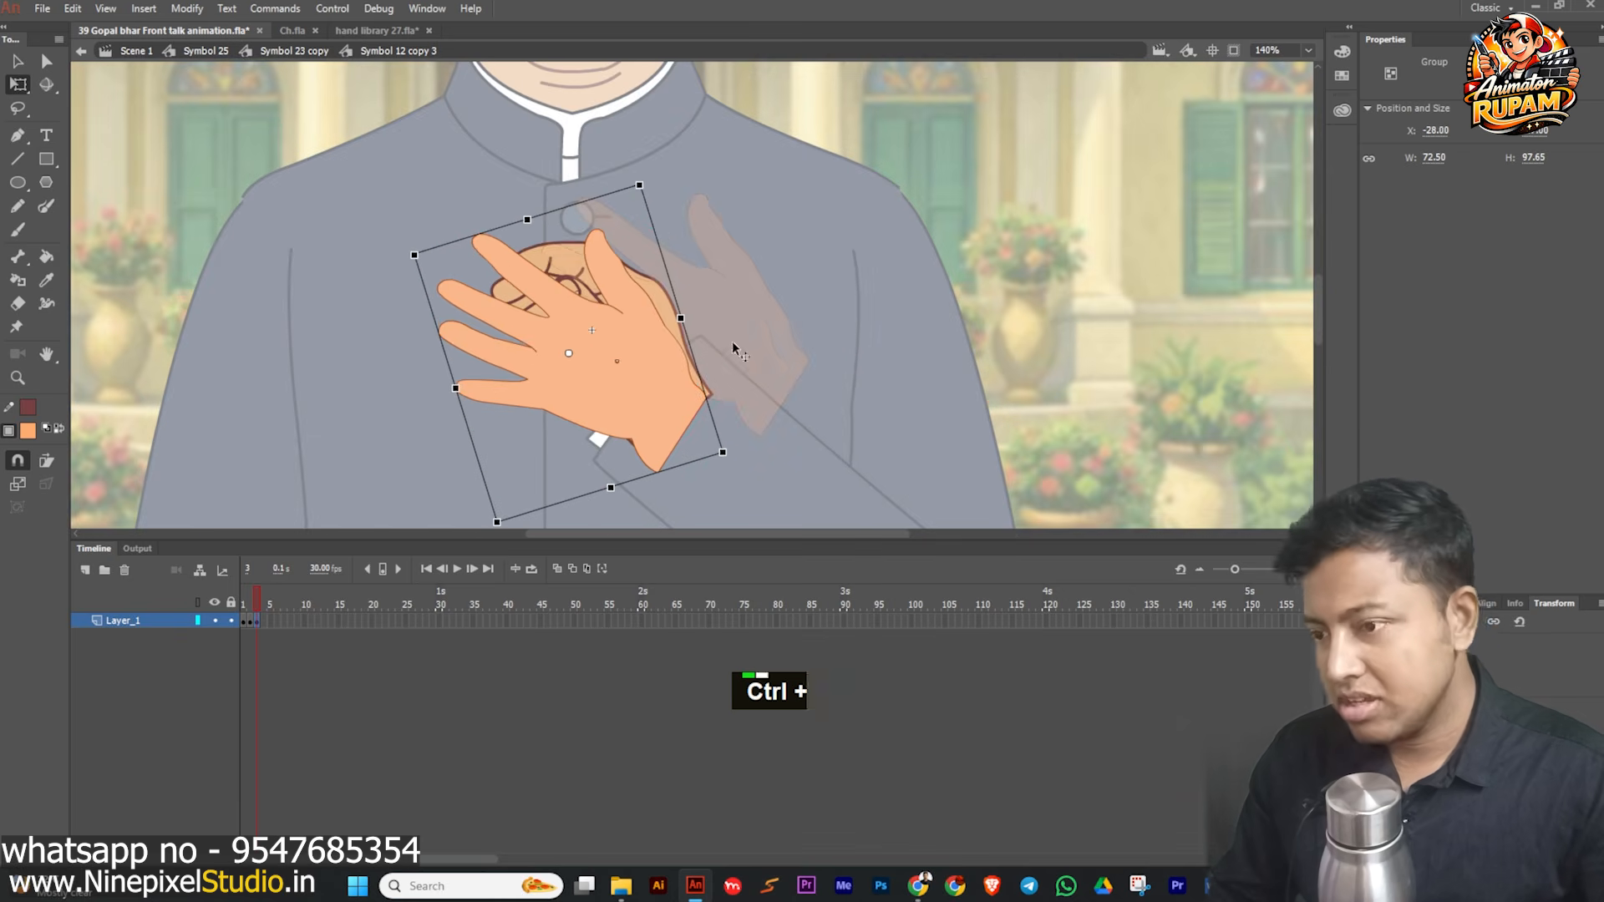
# - Select all pieces of the old curled hand and move them aside, clear of the pasted hand
pyautogui.scroll(-2, 755, 333)
pyautogui.click(628, 294)
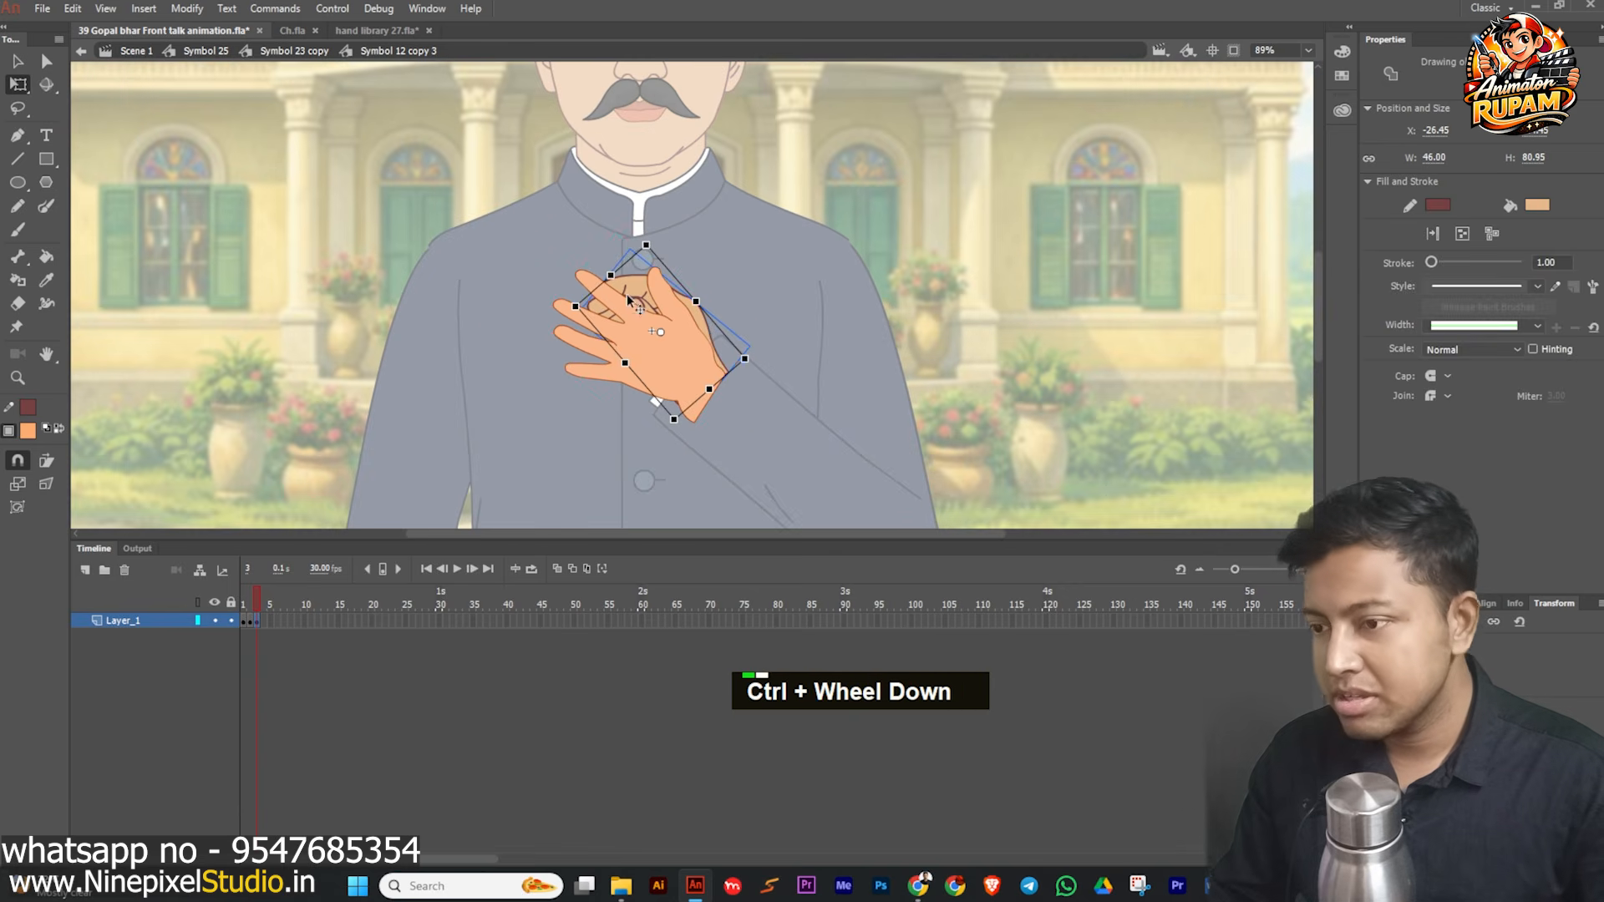
pyautogui.scroll(2, 628, 294)
pyautogui.keyDown('shift'); pyautogui.click(651, 306); pyautogui.keyUp('shift')
pyautogui.keyDown('shift'); pyautogui.click(645, 293); pyautogui.keyUp('shift')
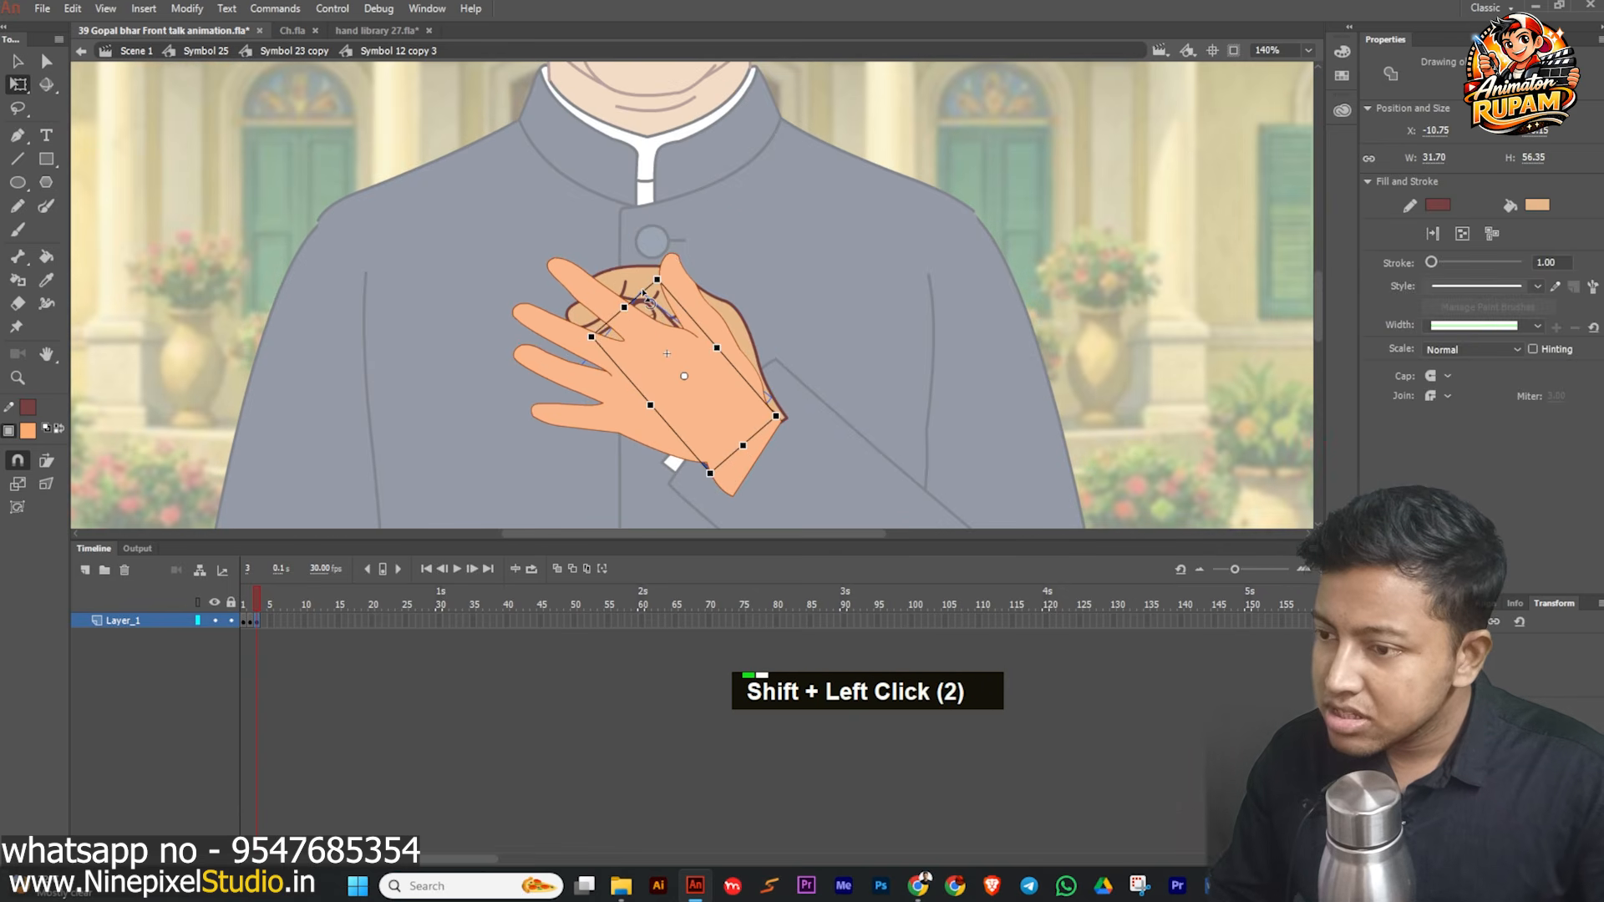
pyautogui.keyDown('shift'); pyautogui.click(630, 278); pyautogui.keyUp('shift')
pyautogui.moveTo(632, 284); pyautogui.dragTo(915, 205)
# - Break the pasted hand group apart and turn the resulting shape into a drawing object
pyautogui.click(697, 379)
pyautogui.keyDown('ctrl'); pyautogui.click(696, 380); pyautogui.keyUp('ctrl')
pyautogui.scroll(-1, 695, 378)
pyautogui.click(695, 378)
pyautogui.hotkey('ctrl', 'b')
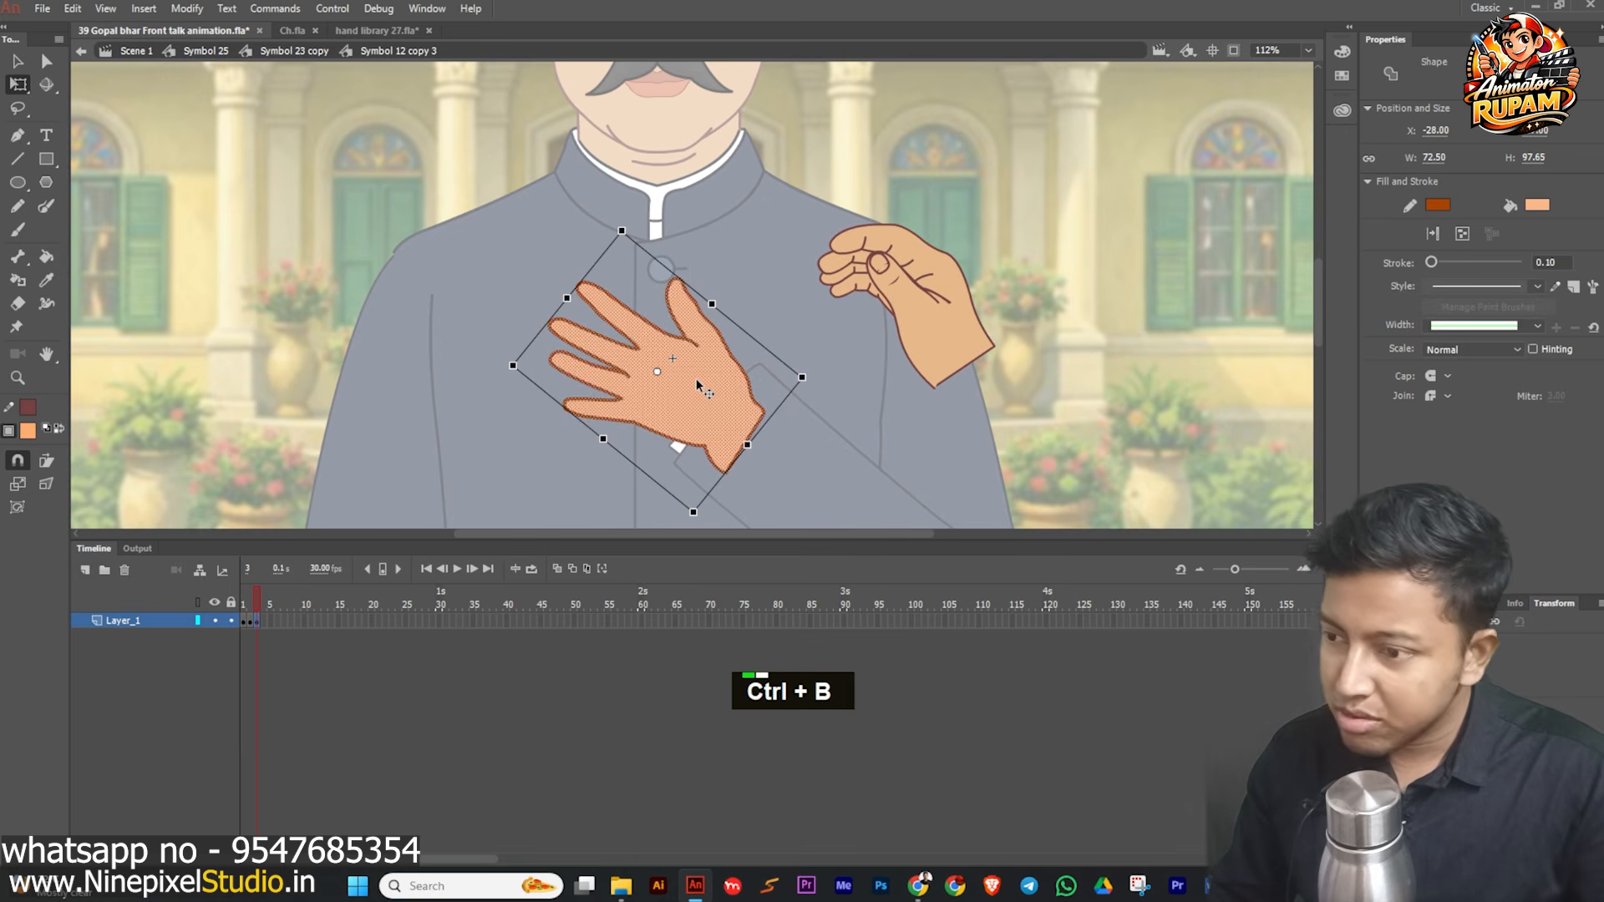
pyautogui.scroll(1, 695, 378)
pyautogui.click(1462, 235)
# - Recolor the new hand's outline with the dark maroon sampled from the old hand's outline
pyautogui.scroll(2, 821, 307)
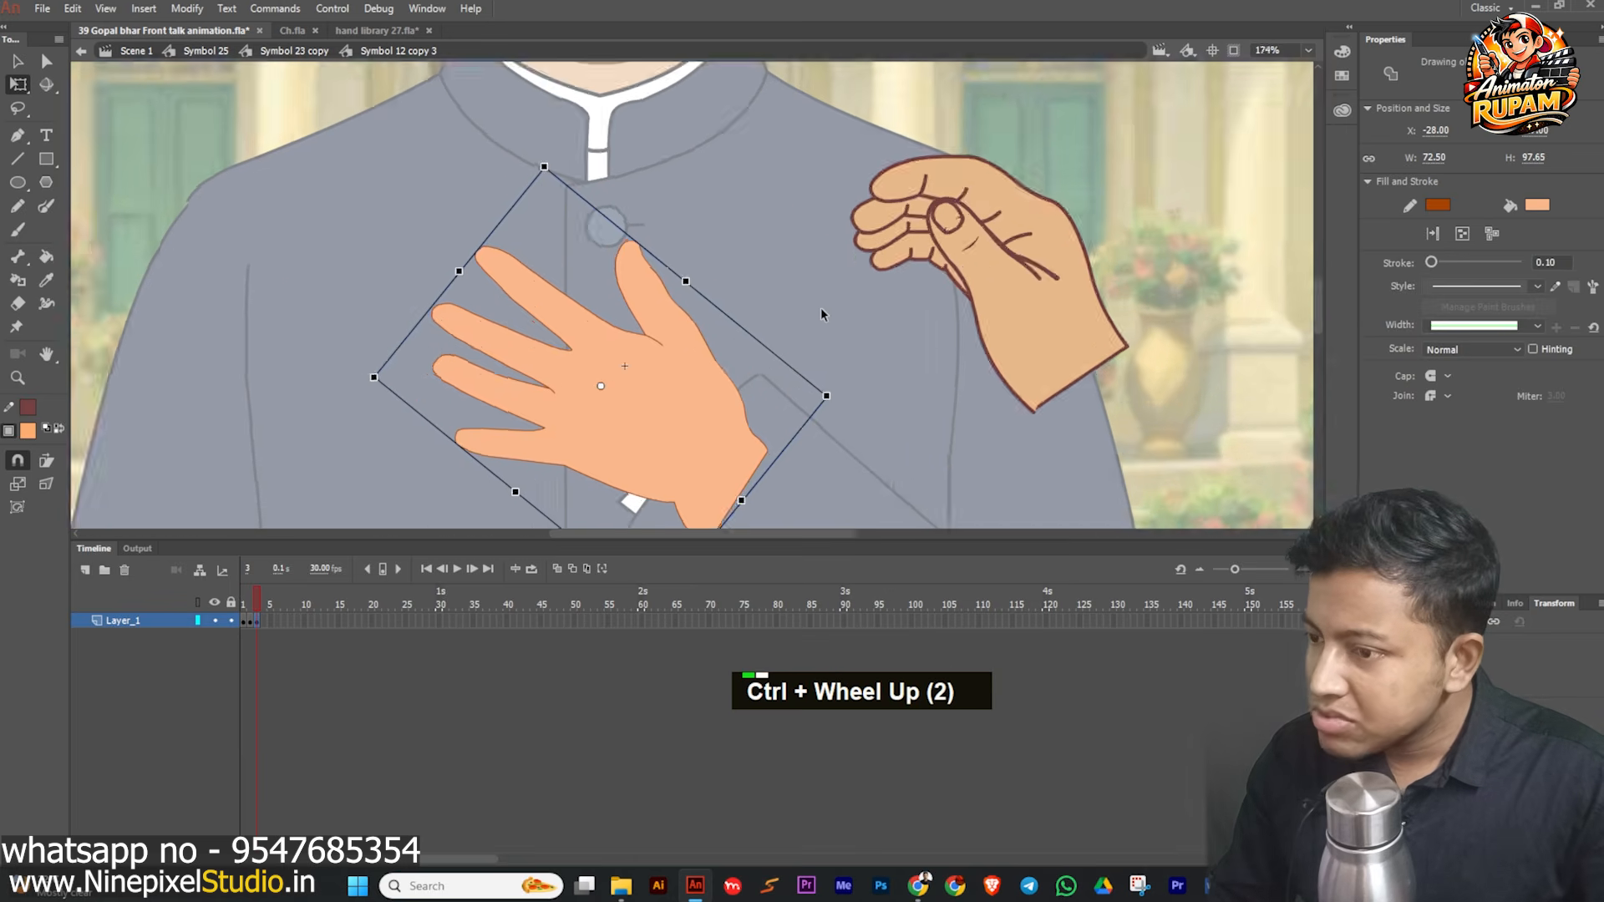
pyautogui.click(28, 408)
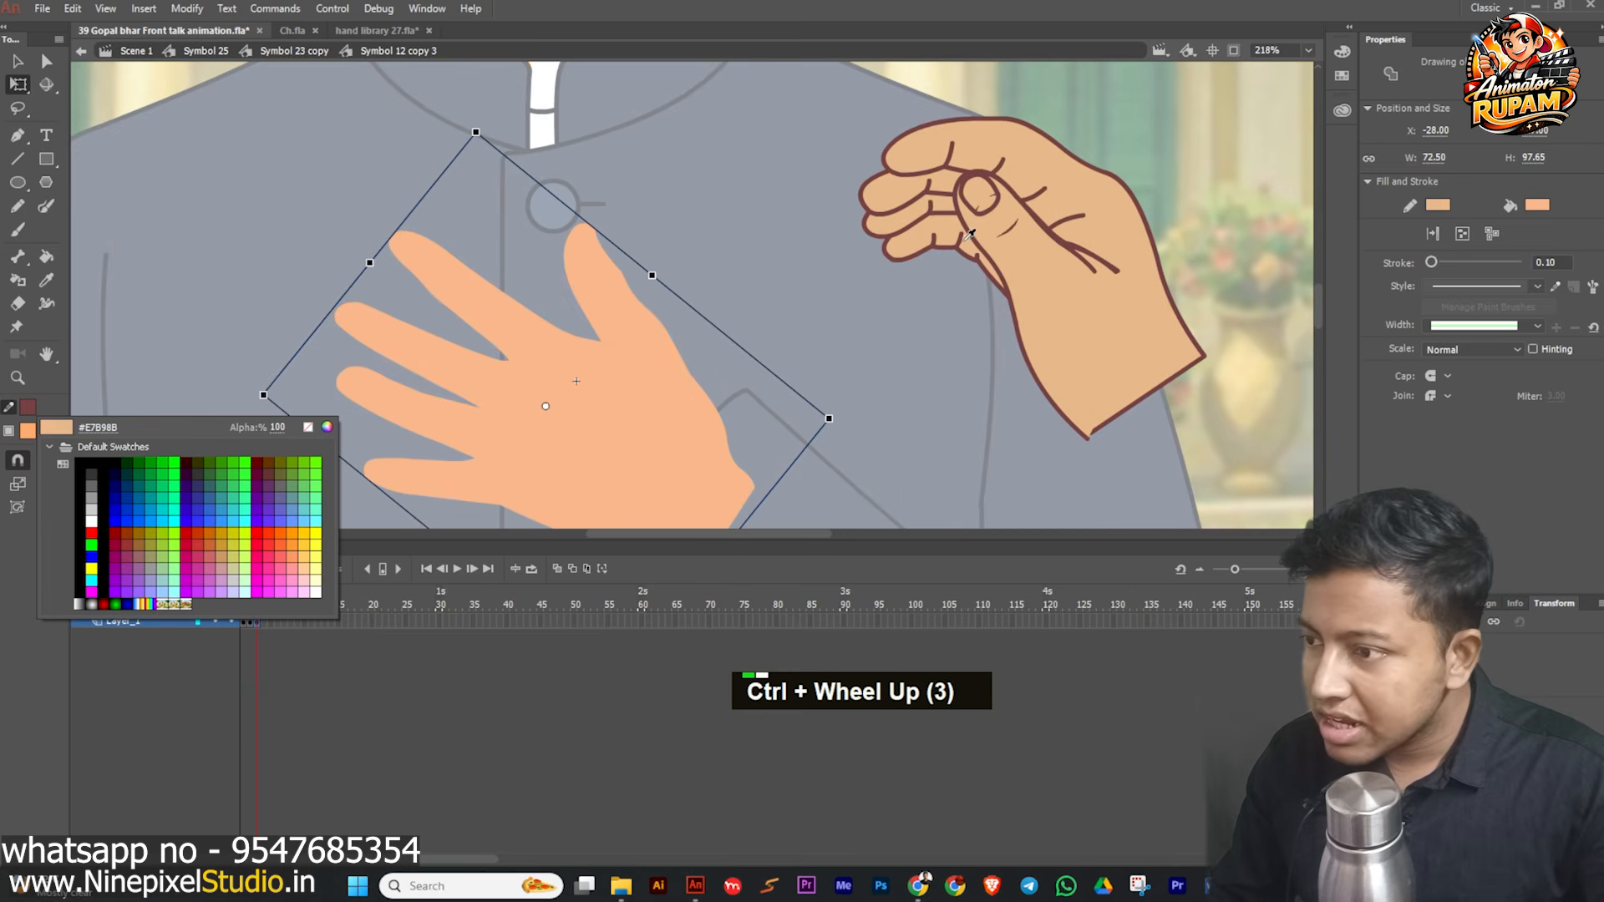
pyautogui.scroll(5, 939, 244)
pyautogui.click(914, 243)
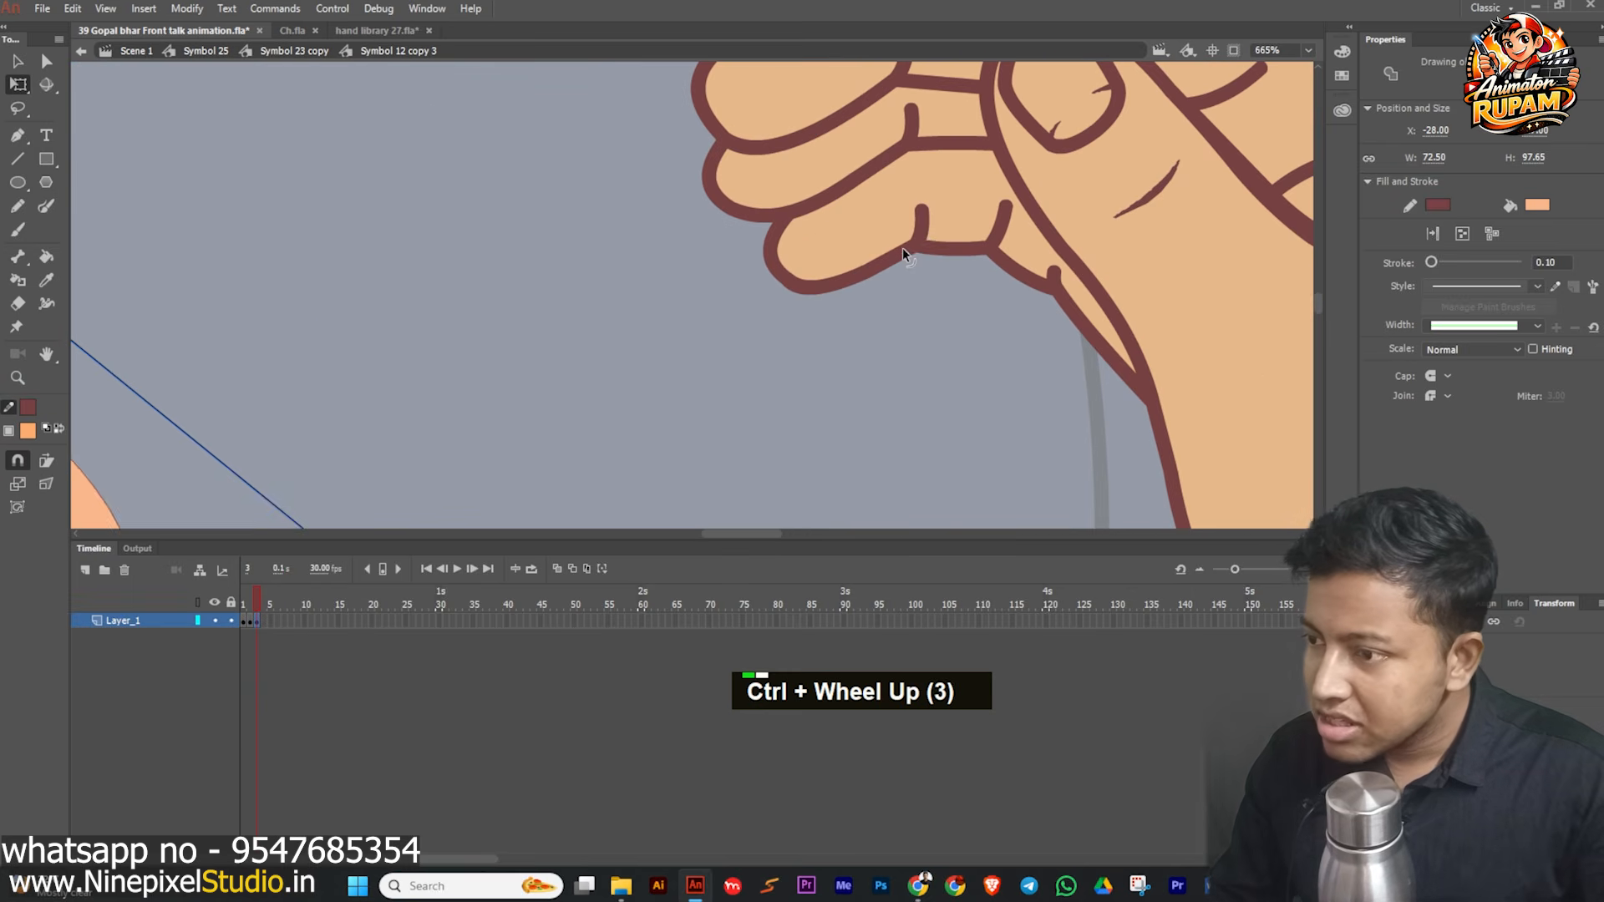
pyautogui.scroll(-1, 902, 247)
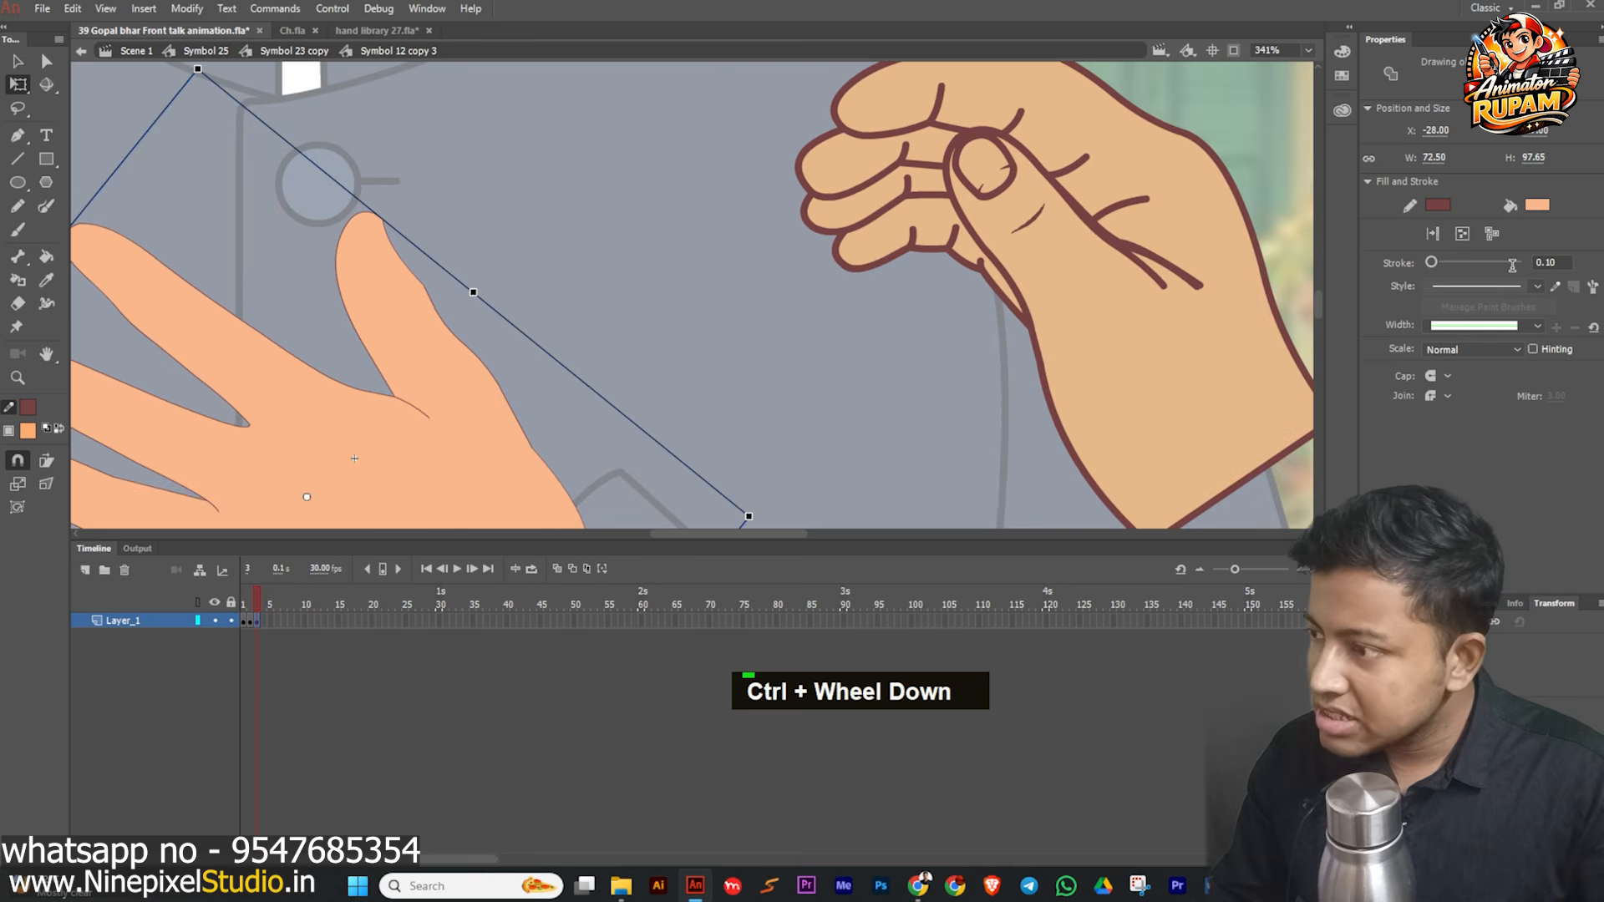
# - Try a stroke size of 2 on the new hand's outline and settle on 1
pyautogui.moveTo(1558, 262); pyautogui.dragTo(1512, 266)
pyautogui.write('2')
pyautogui.press('Return')
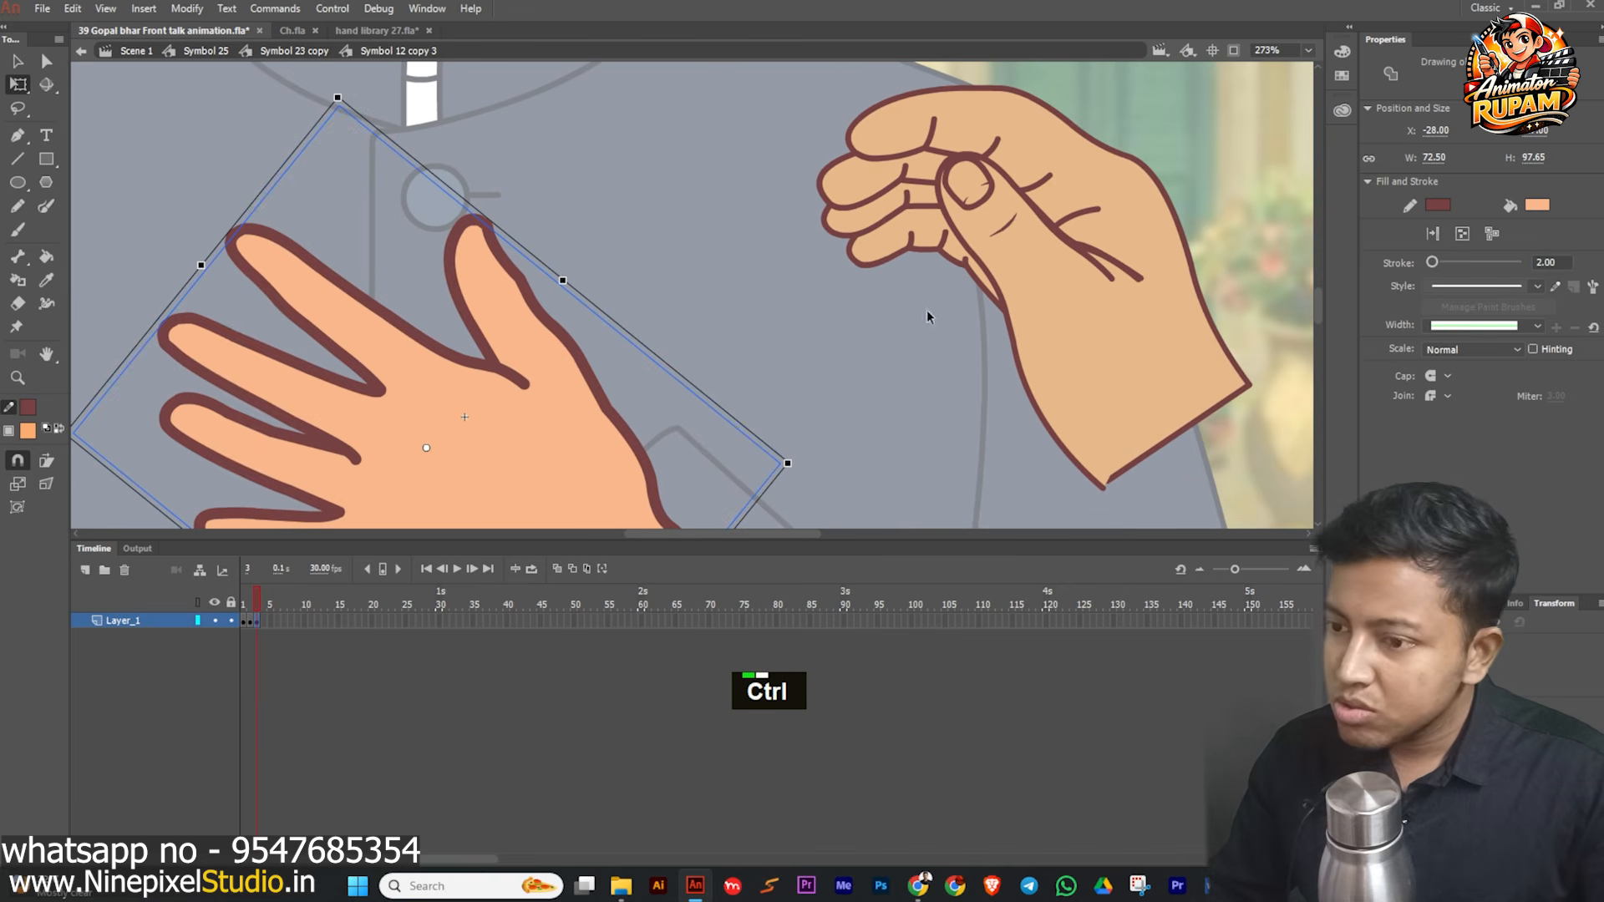
pyautogui.scroll(-1, 743, 311)
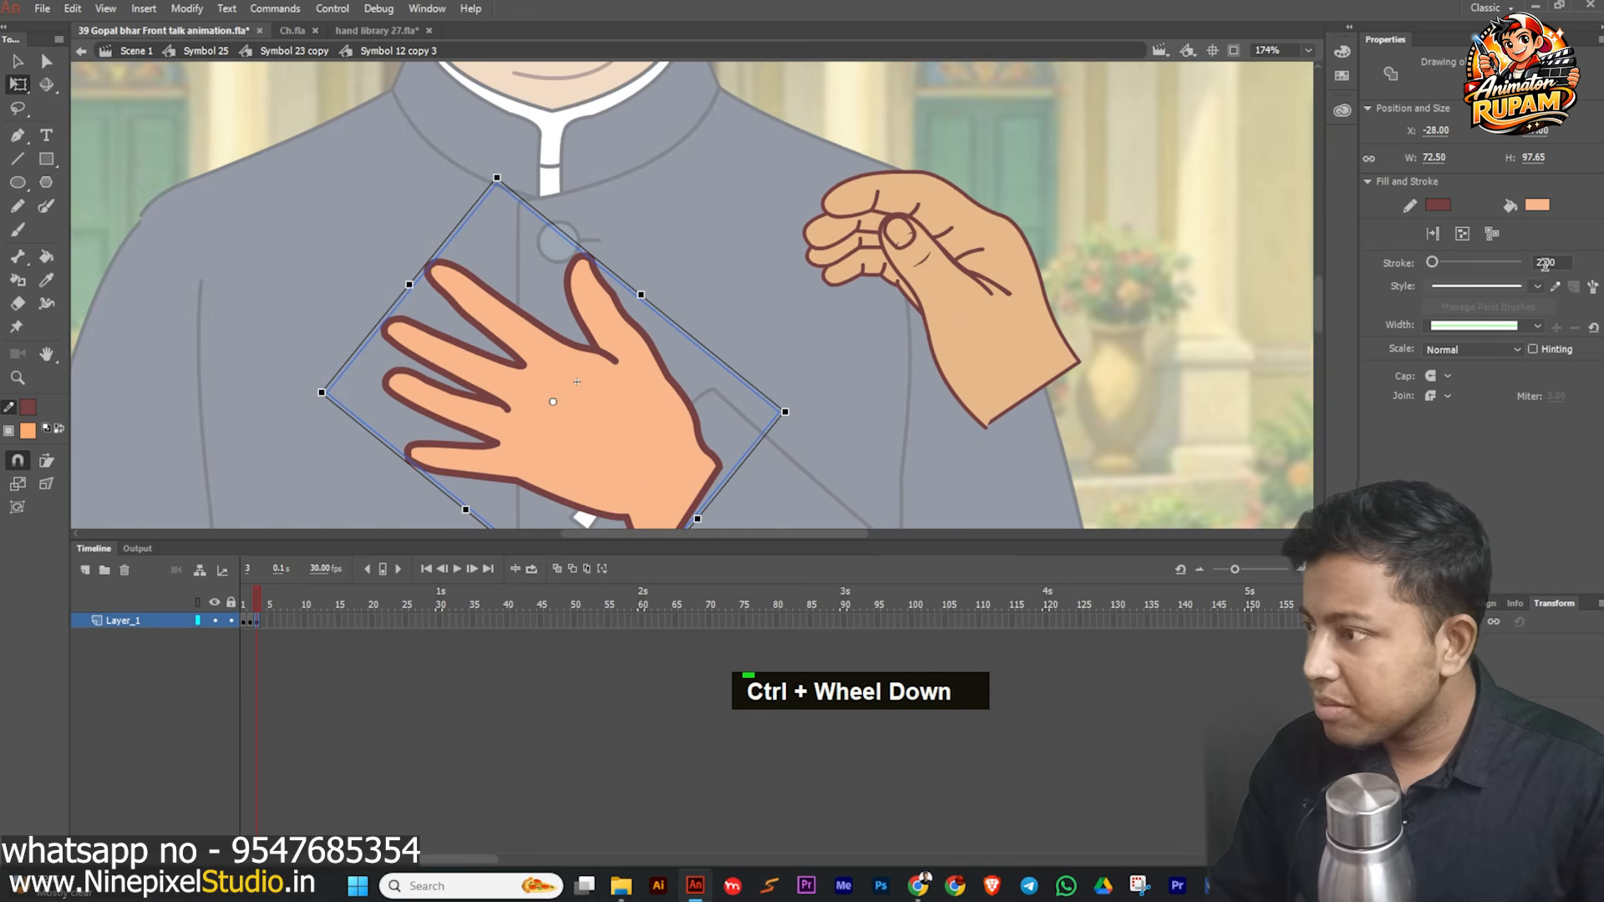
pyautogui.write('1')
pyautogui.press('Return')
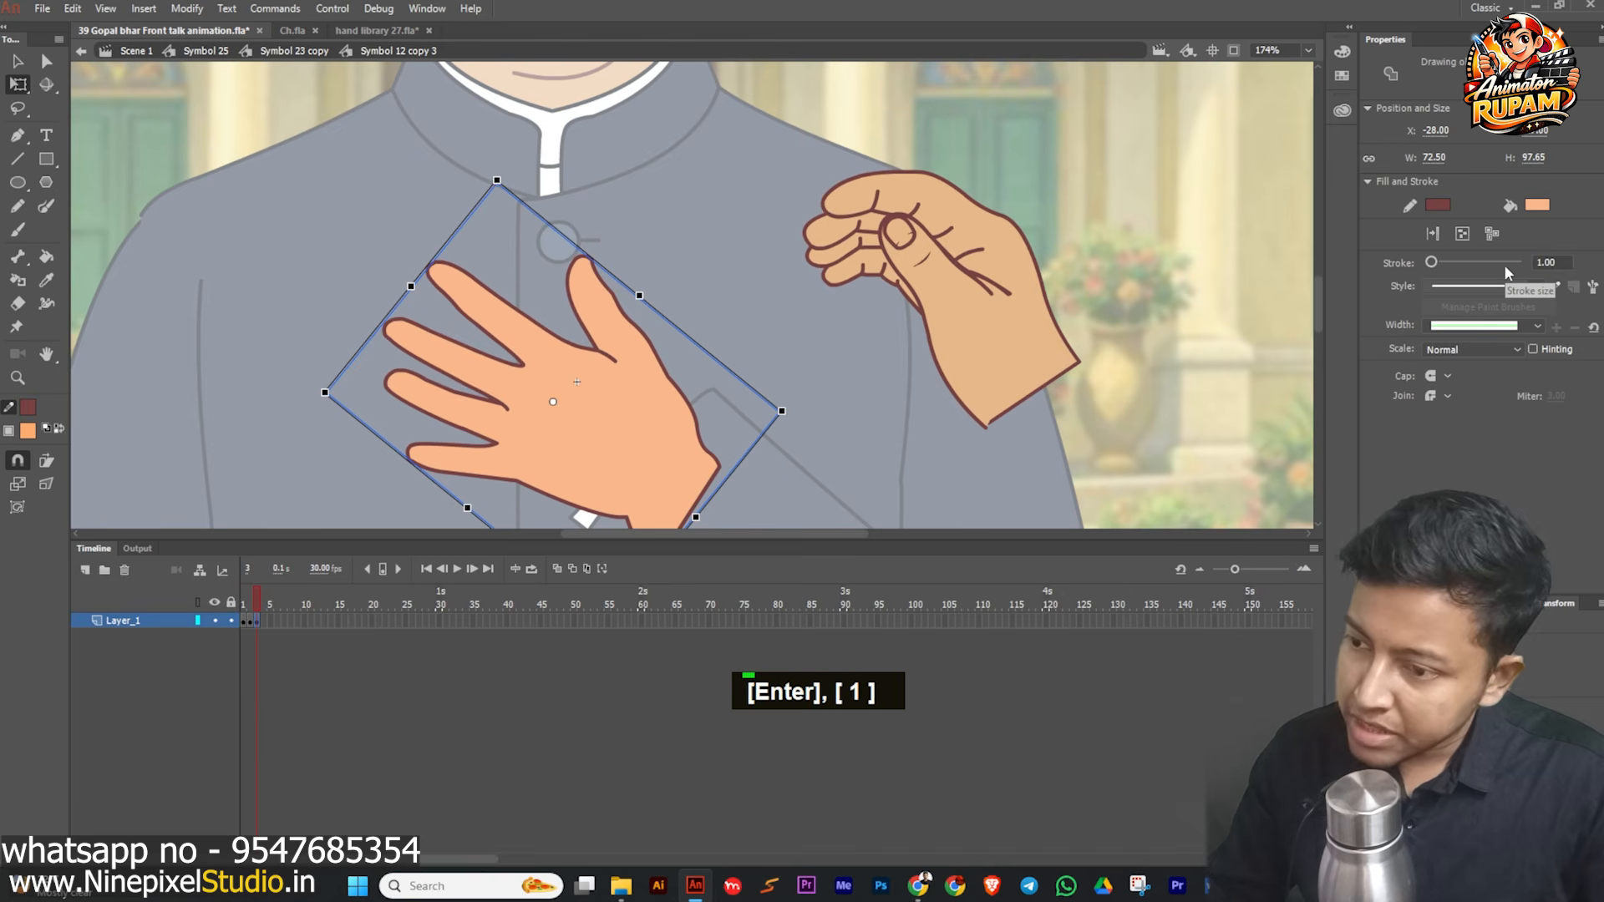
# - Fill the new hand with the skin color sampled from the old hand and delete the old hand
pyautogui.click(26, 432)
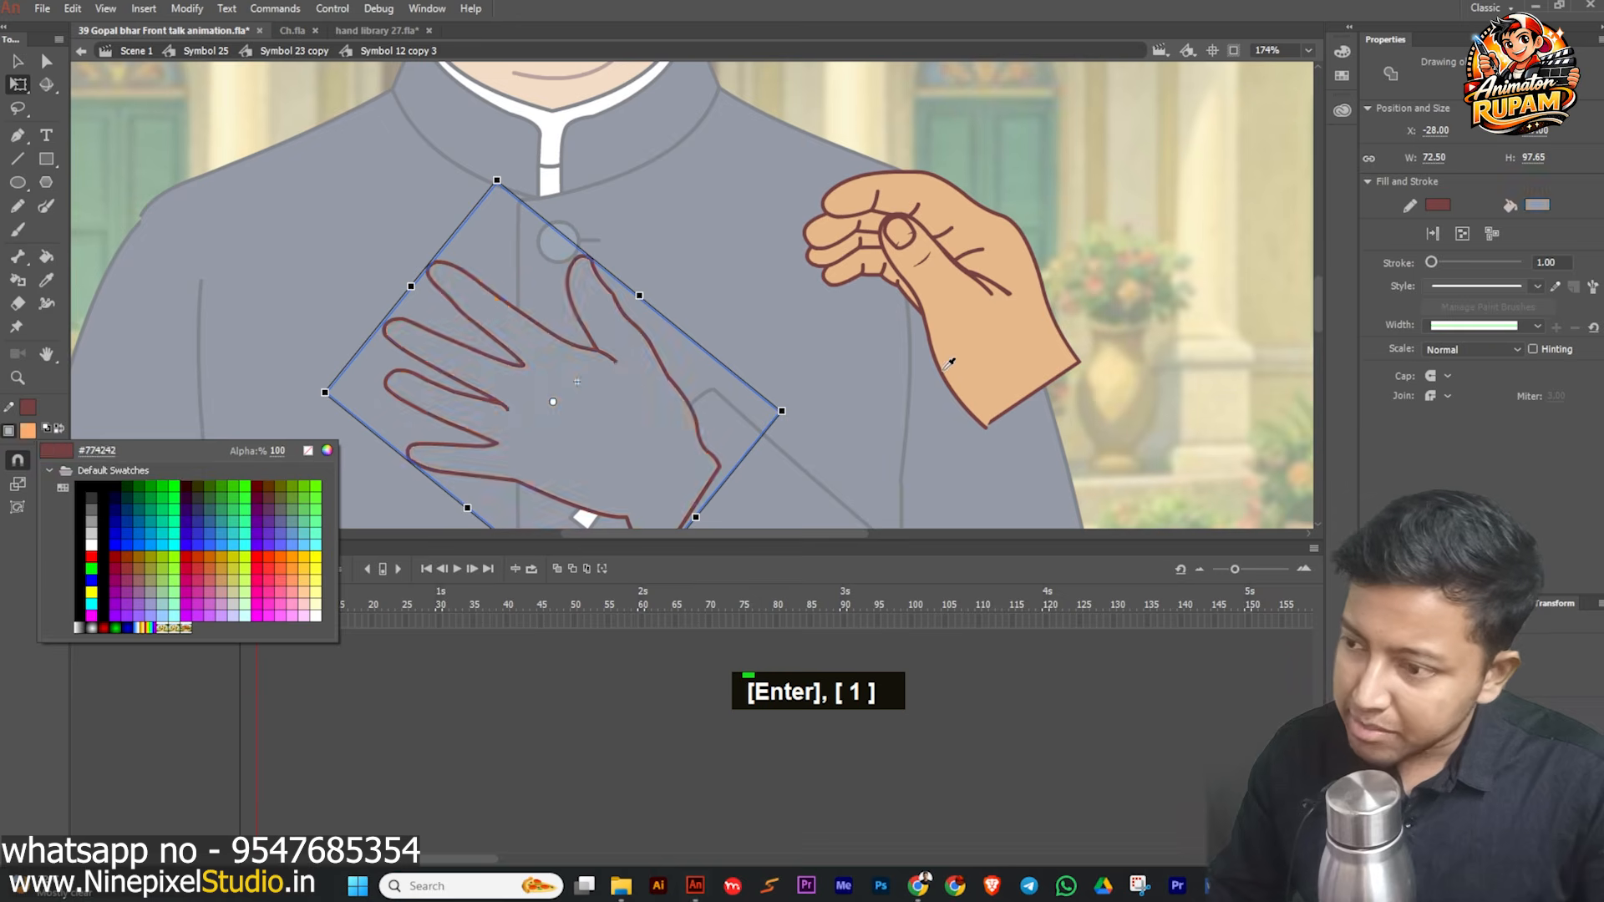
pyautogui.click(956, 351)
pyautogui.scroll(-2, 724, 324)
pyautogui.keyDown('ctrl'); pyautogui.click(785, 336); pyautogui.keyUp('ctrl')
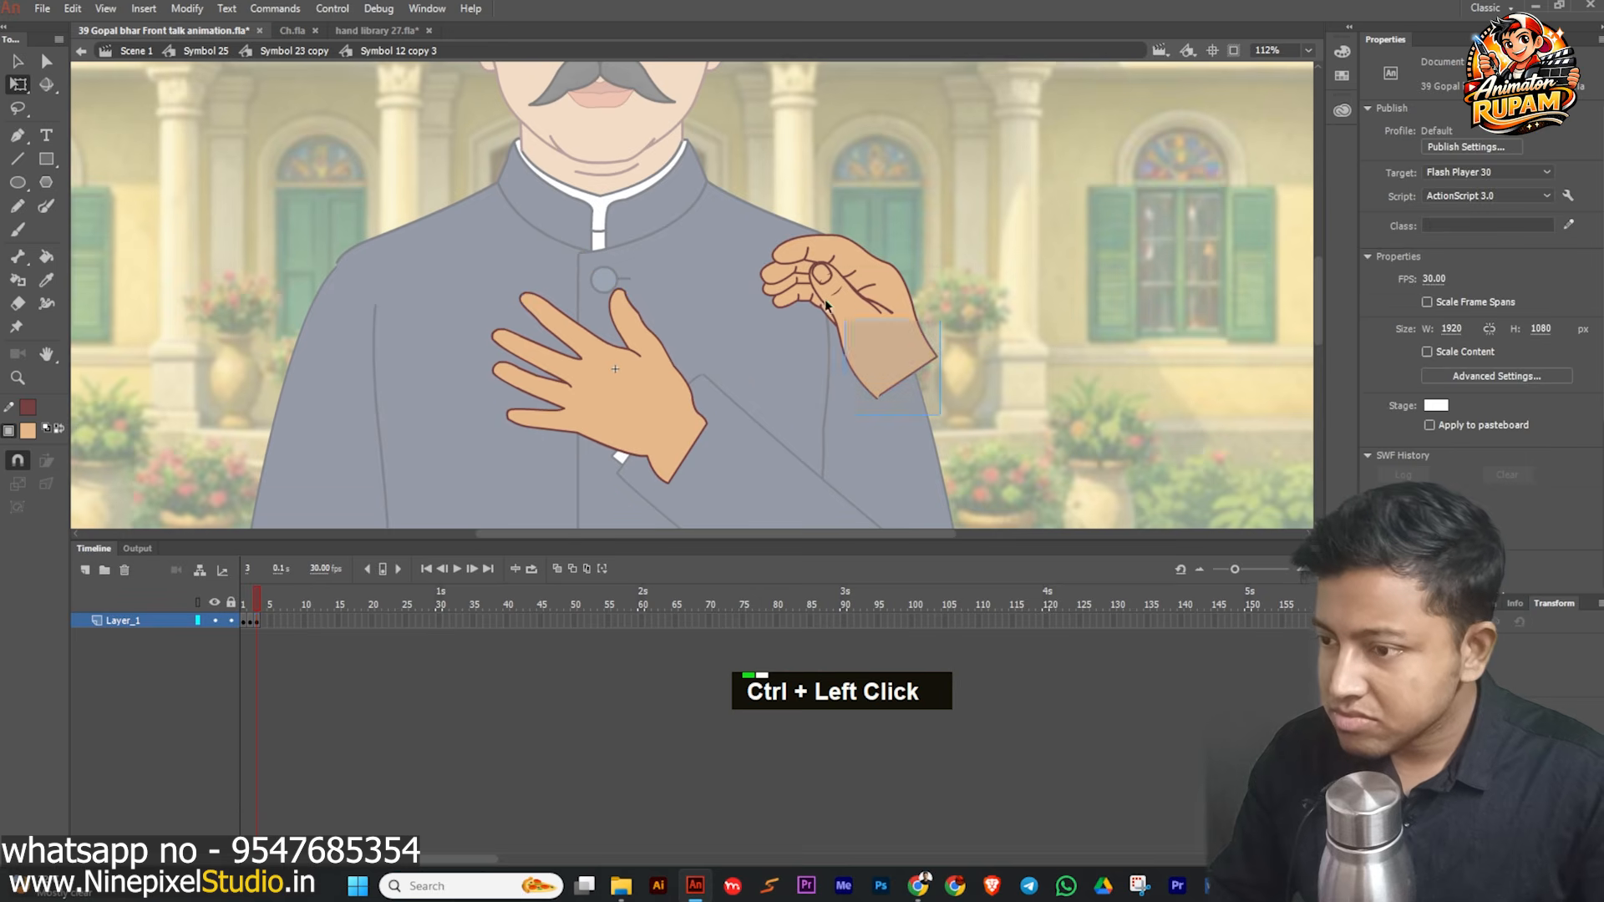
pyautogui.click(773, 269)
pyautogui.press('Delete')
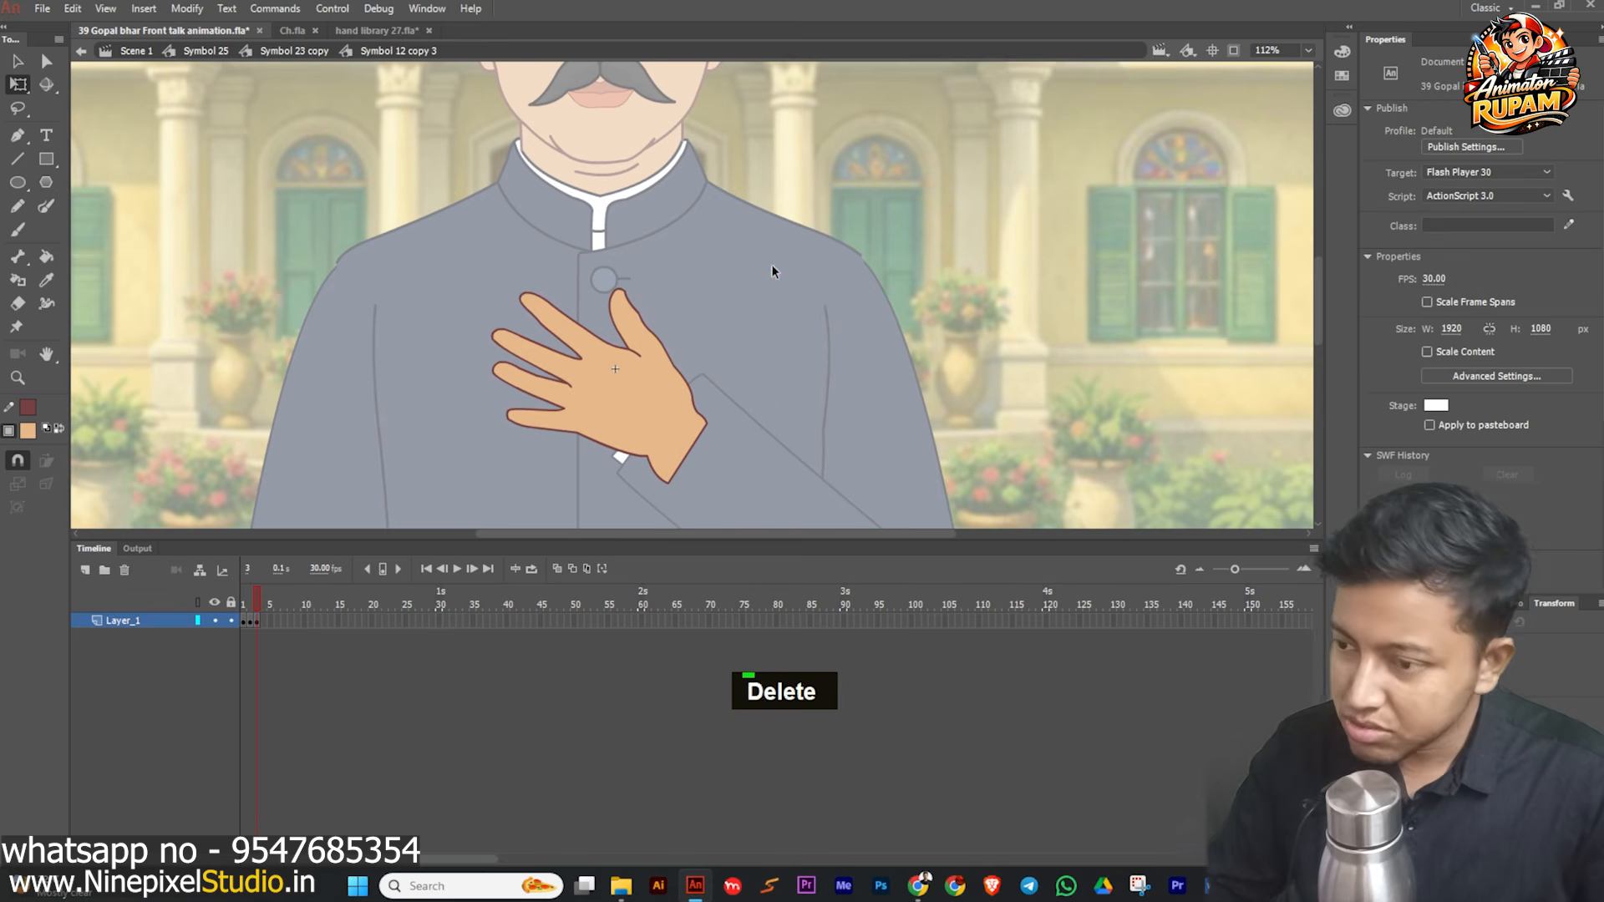
# - Return to the man's symbol and set the raised hand's single frame to 3 at frame 47
pyautogui.keyDown('ctrl'); pyautogui.doubleClick(727, 349); pyautogui.keyUp('ctrl')
pyautogui.keyDown('ctrl'); pyautogui.scroll(-1, 655, 384); pyautogui.keyUp('ctrl')
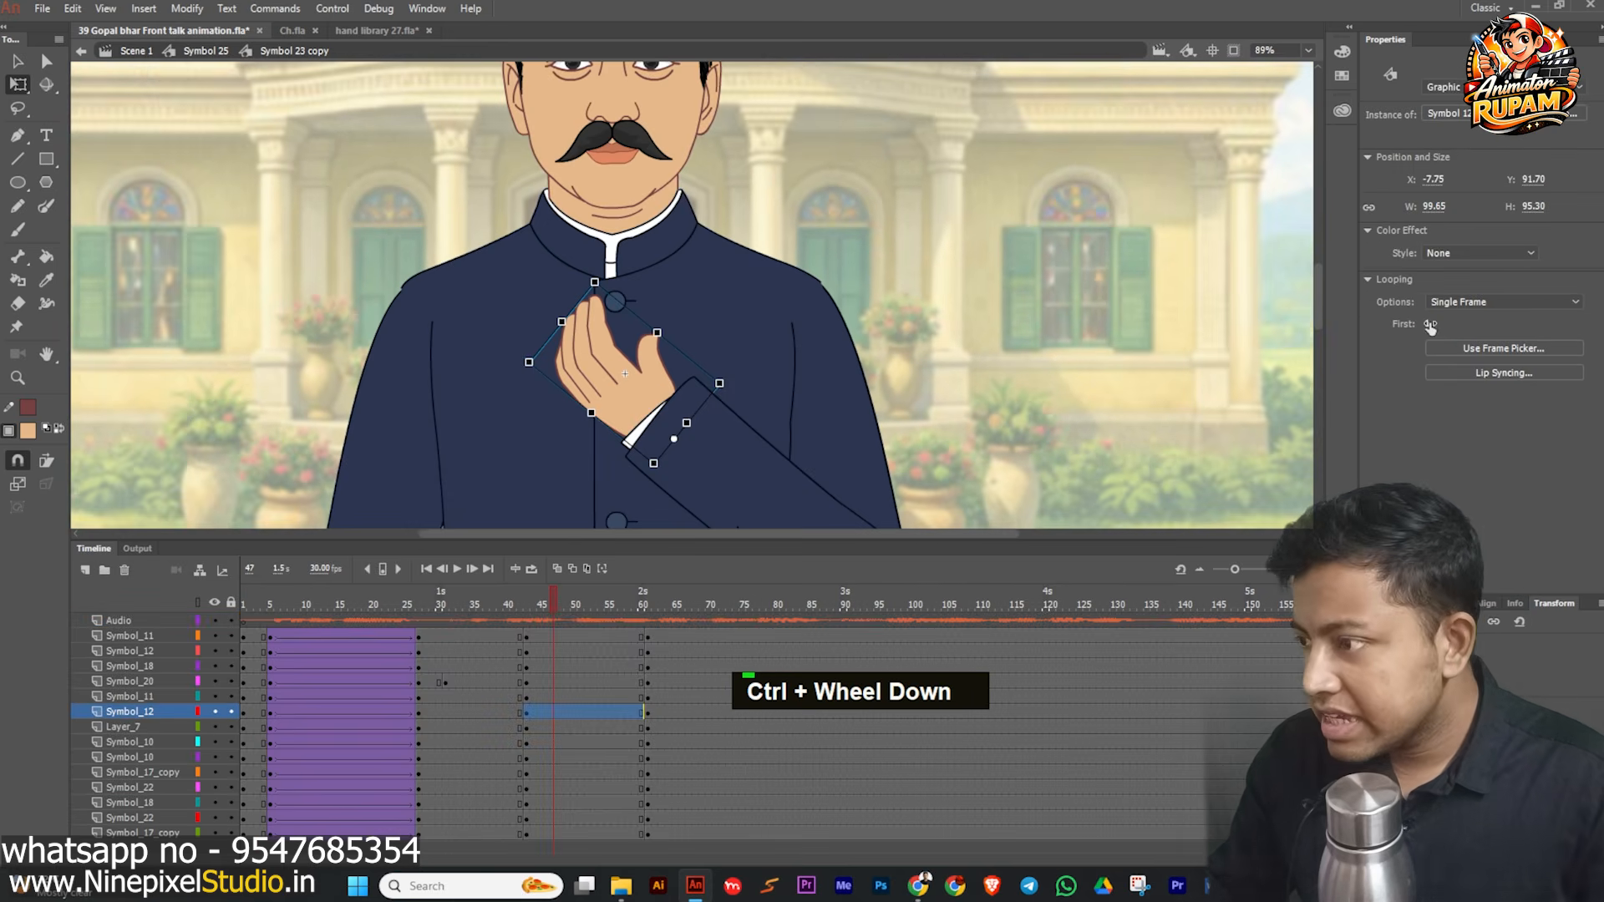
pyautogui.moveTo(1437, 322); pyautogui.dragTo(1446, 323)
# - Inside the hand symbol, fine-tune the spread hand's rotation, proportions and position so it meets the sleeve cuff
pyautogui.keyDown('ctrl'); pyautogui.scroll(-3, 802, 355); pyautogui.keyUp('ctrl')
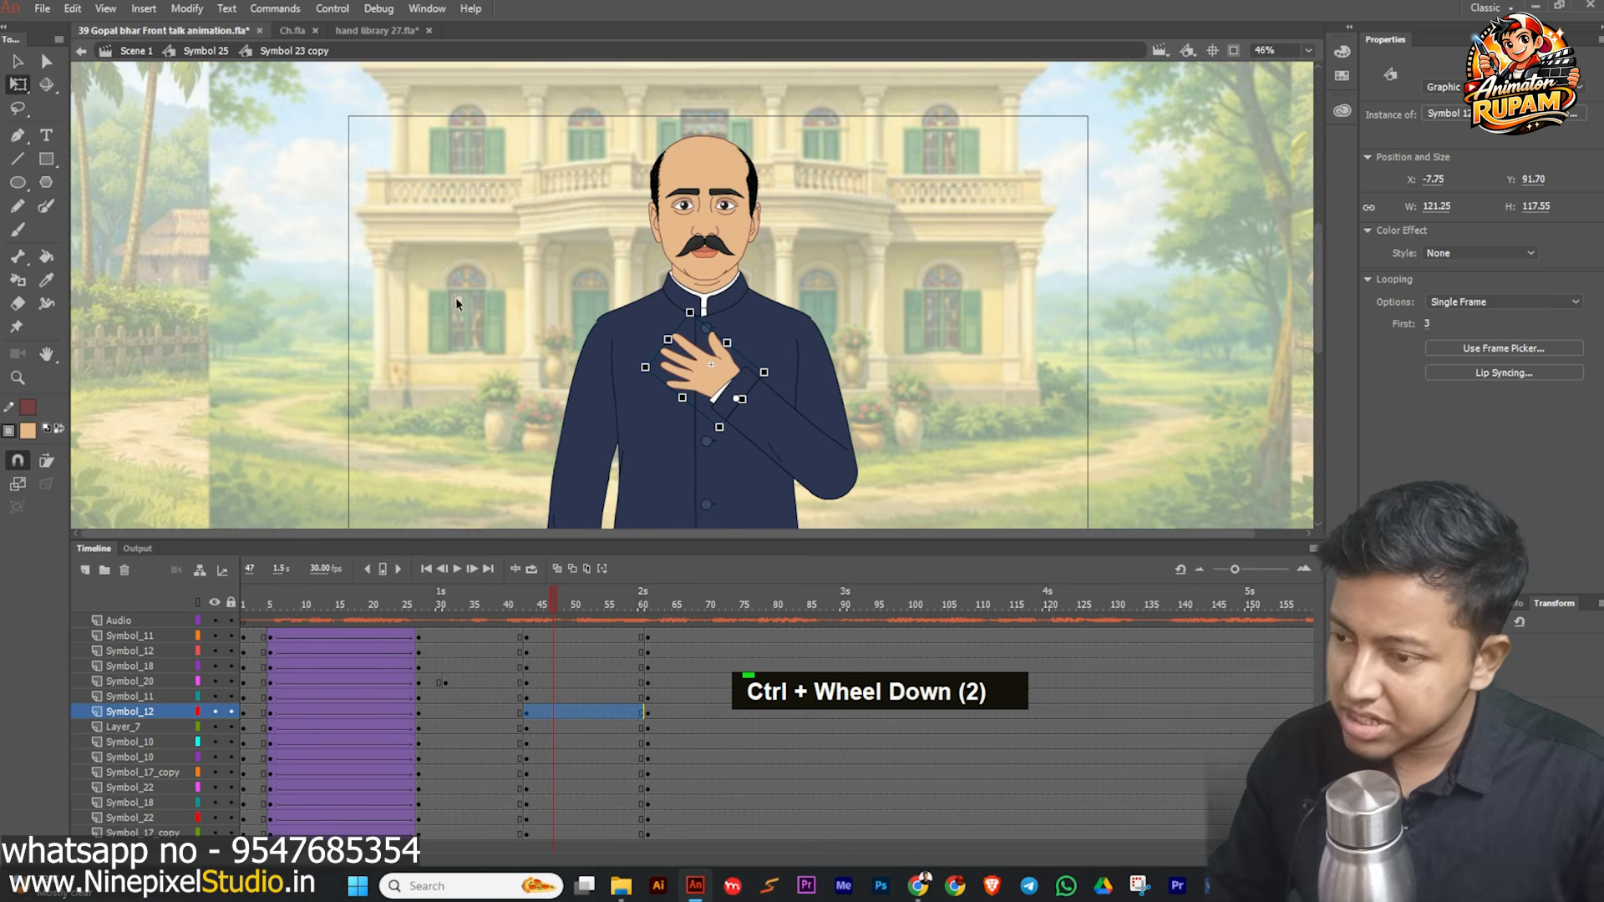
pyautogui.keyDown('ctrl'); pyautogui.scroll(1, 700, 368); pyautogui.keyUp('ctrl')
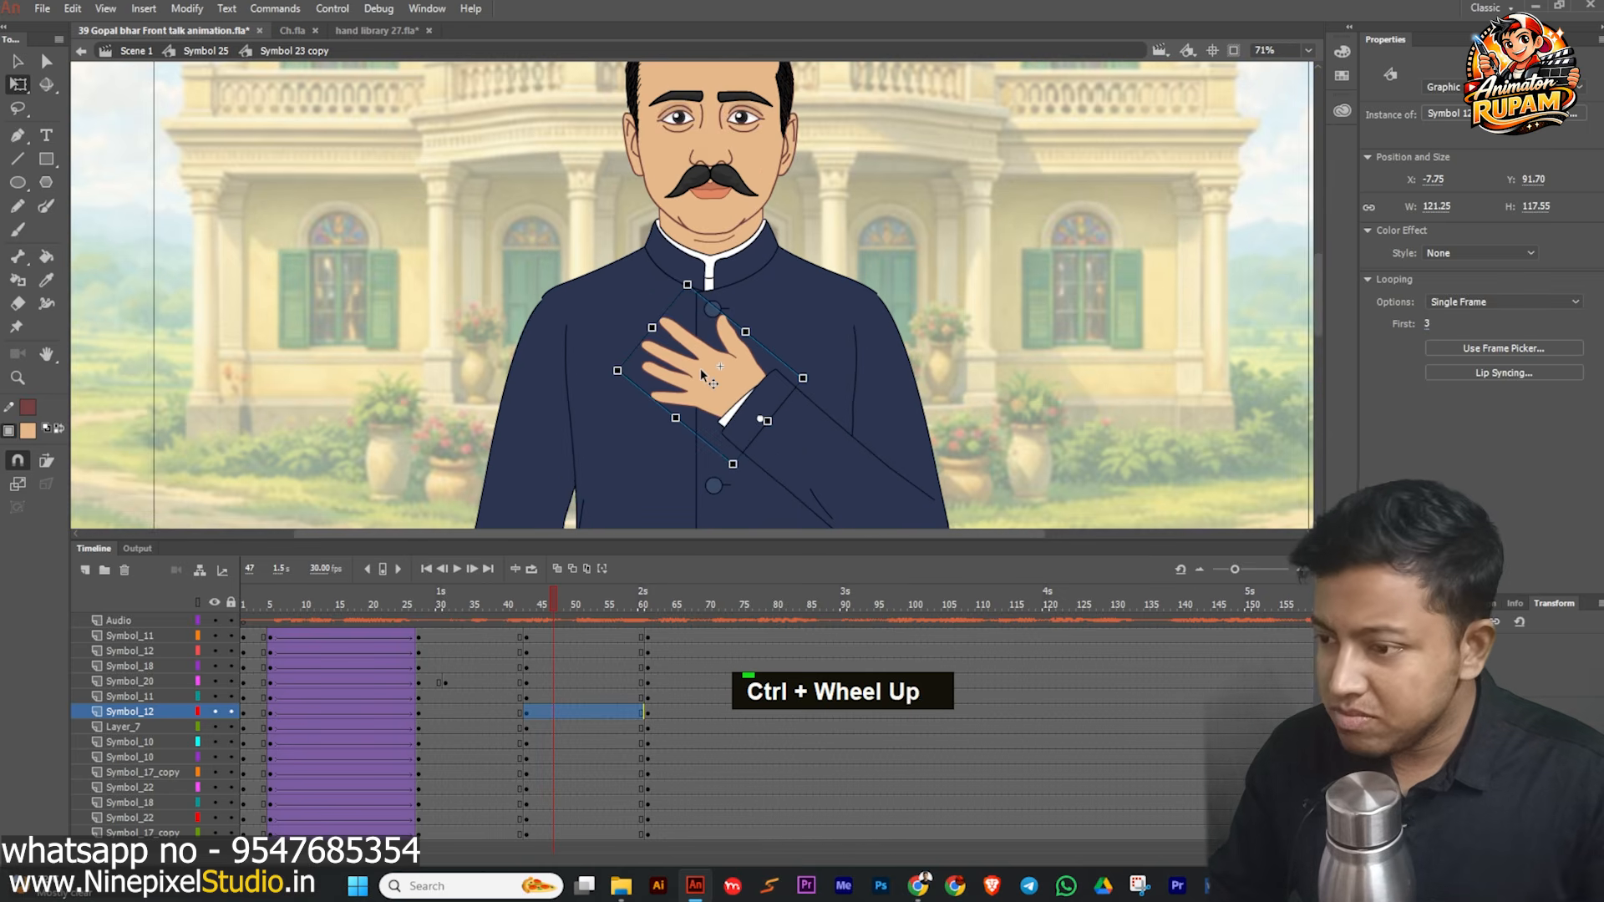
pyautogui.doubleClick(702, 366)
pyautogui.moveTo(607, 374); pyautogui.dragTo(609, 365)
pyautogui.keyDown('ctrl'); pyautogui.scroll(1, 684, 304); pyautogui.keyUp('ctrl')
pyautogui.moveTo(710, 233); pyautogui.dragTo(712, 215)
pyautogui.moveTo(713, 352)
pyautogui.mouseDown()
pyautogui.moveTo(701, 344)
pyautogui.moveTo(706, 368)
pyautogui.mouseUp()
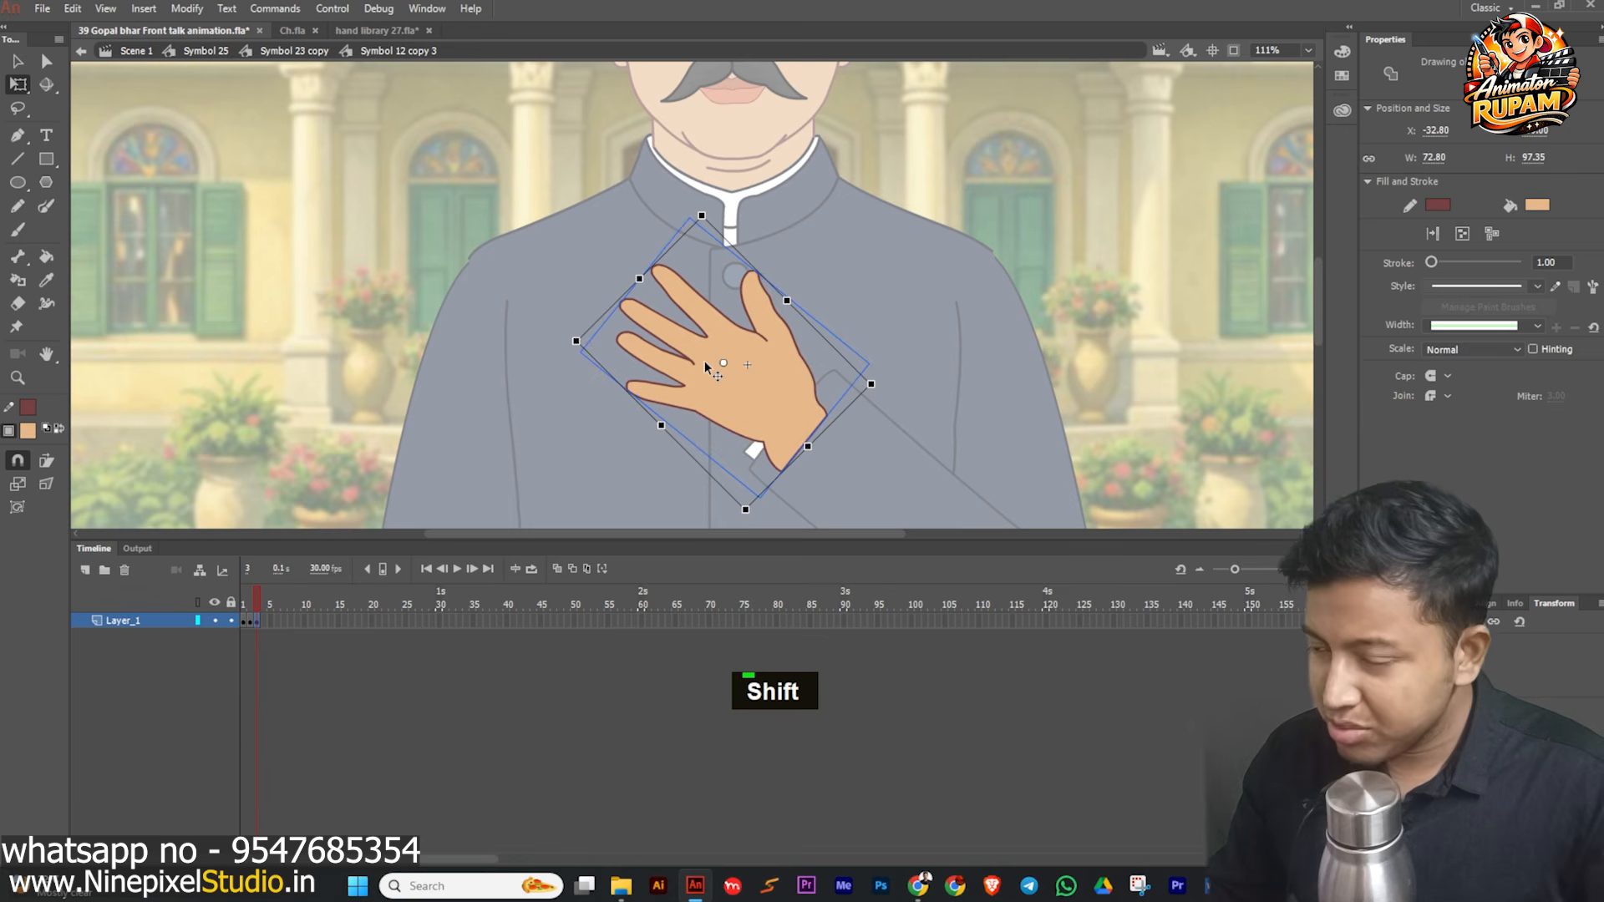
# - Return from the hand symbol to the man's symbol and compare the arm poses from frame 46 to frame 64
pyautogui.scroll(-1, 704, 362)
pyautogui.doubleClick(507, 418)
pyautogui.scroll(-3, 660, 367)
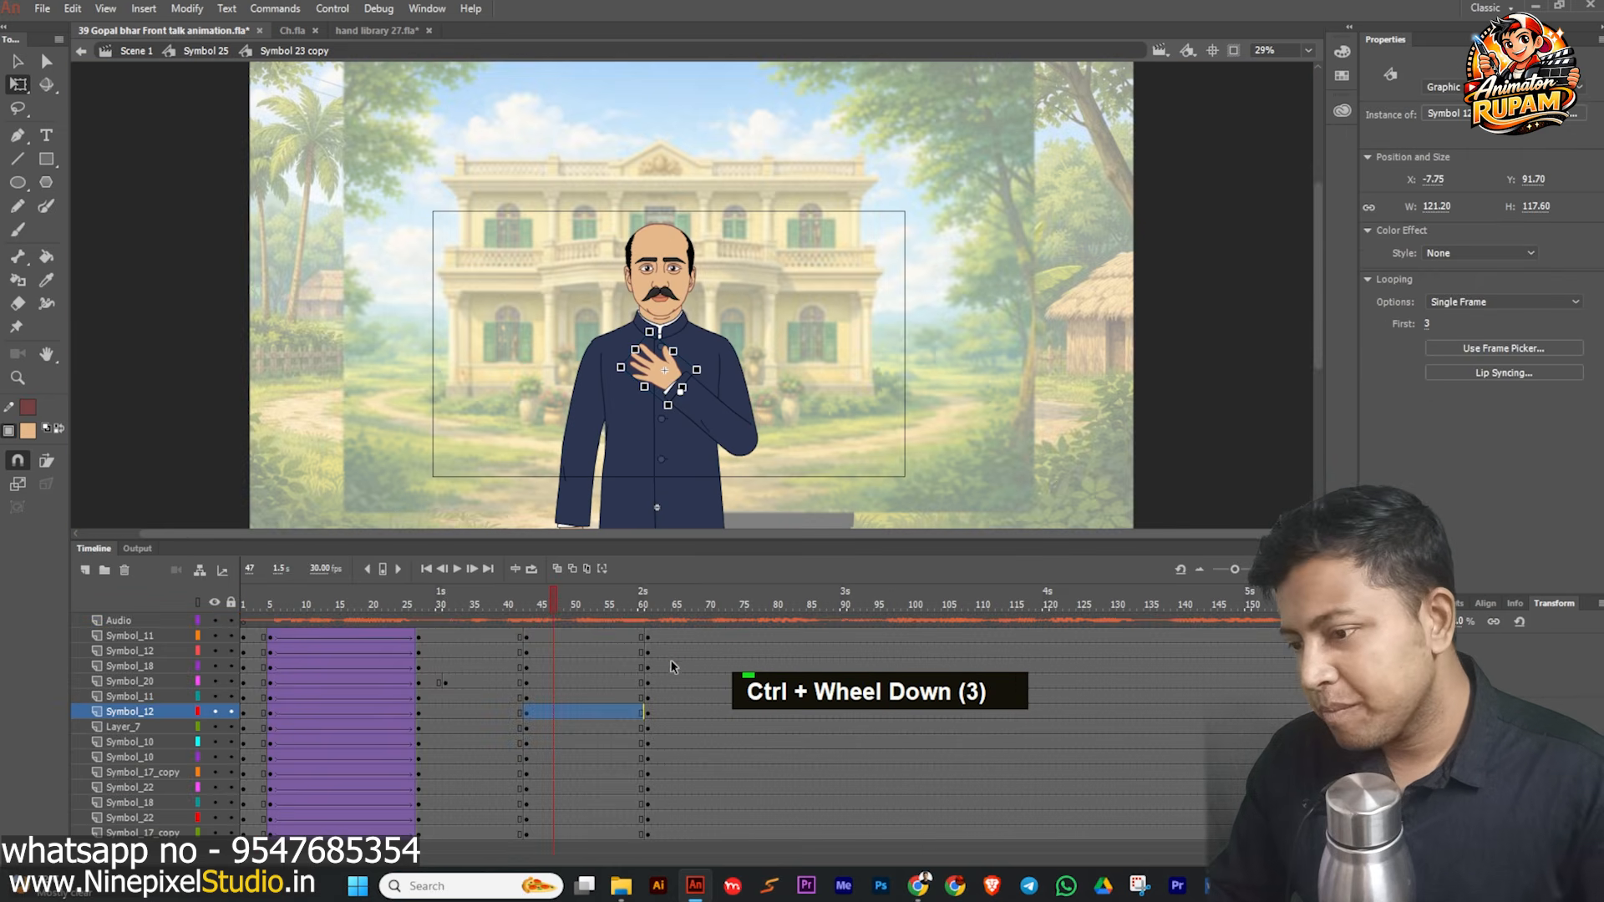
pyautogui.moveTo(548, 594); pyautogui.dragTo(667, 618)
pyautogui.click(752, 481)
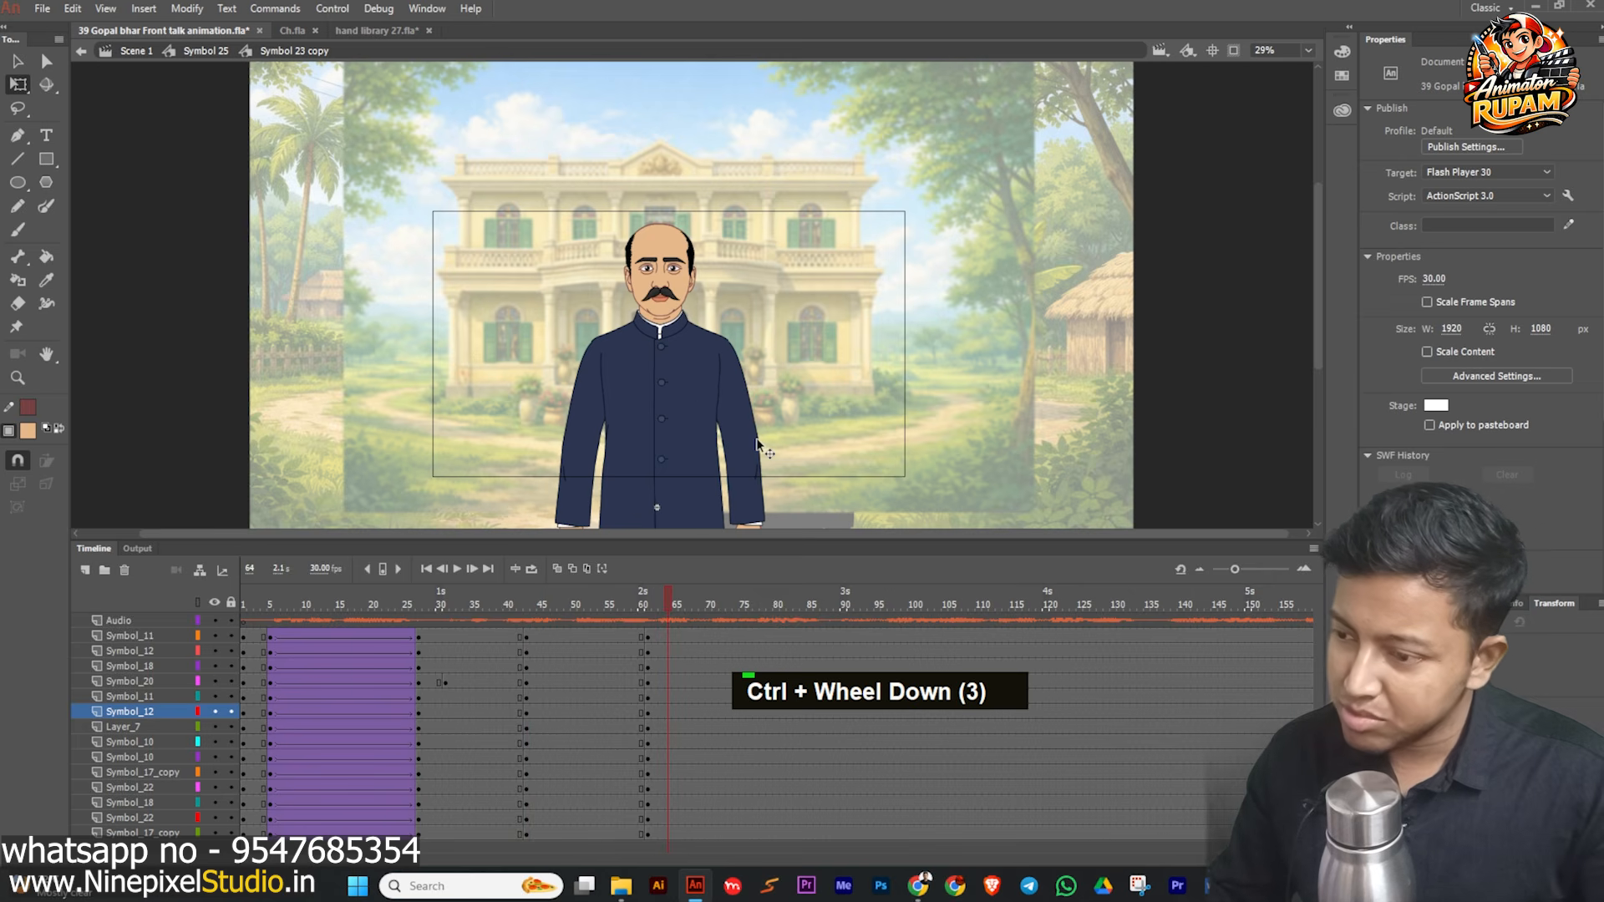
pyautogui.middleClick(776, 516)
pyautogui.moveTo(773, 479); pyautogui.dragTo(619, 353)
pyautogui.click(665, 592)
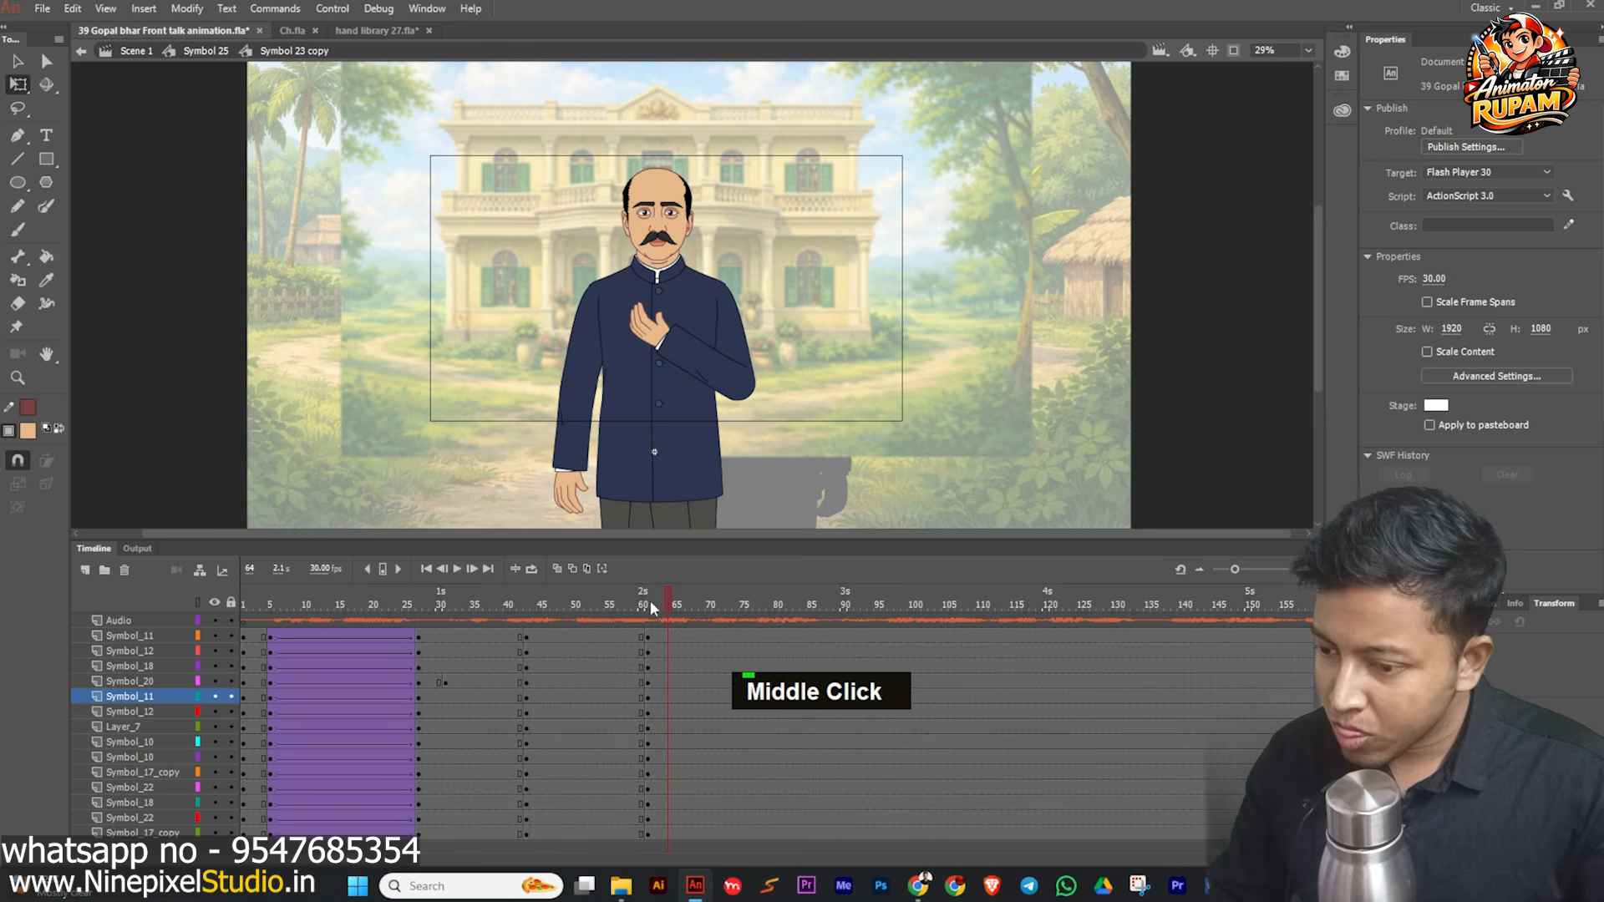
pyautogui.moveTo(650, 602); pyautogui.dragTo(545, 603)
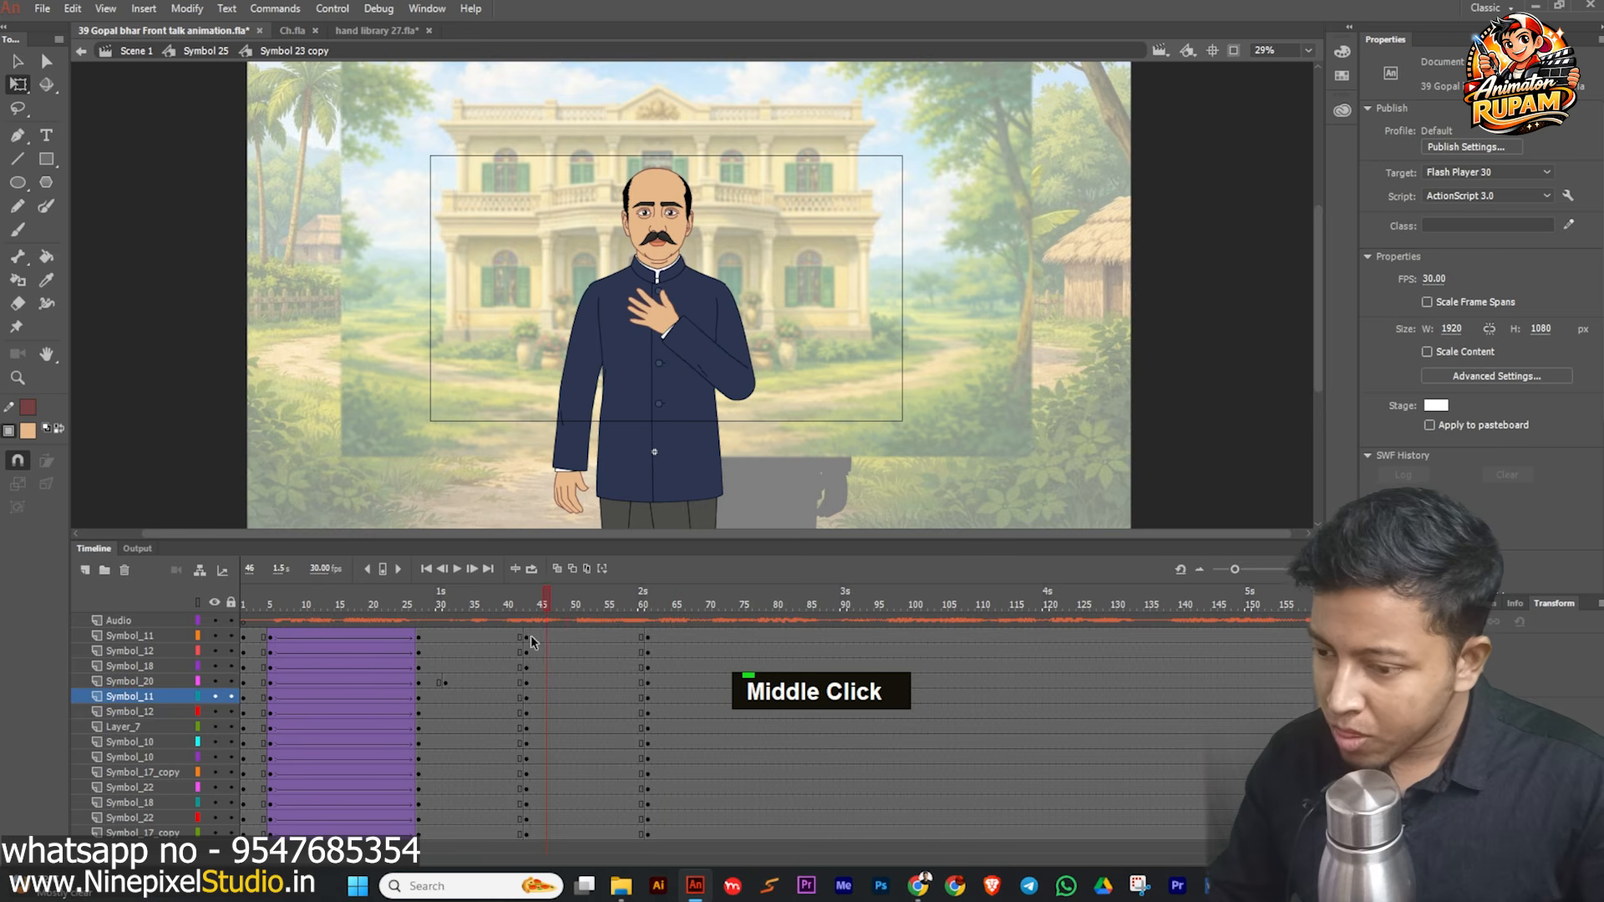
# - Clear the frame 43 keyframes on all character layers and insert new ones there that hold the preceding arms-down pose
pyautogui.keyDown('shift'); pyautogui.click(526, 849); pyautogui.keyUp('shift')
pyautogui.hotkey('shift', 'F6')
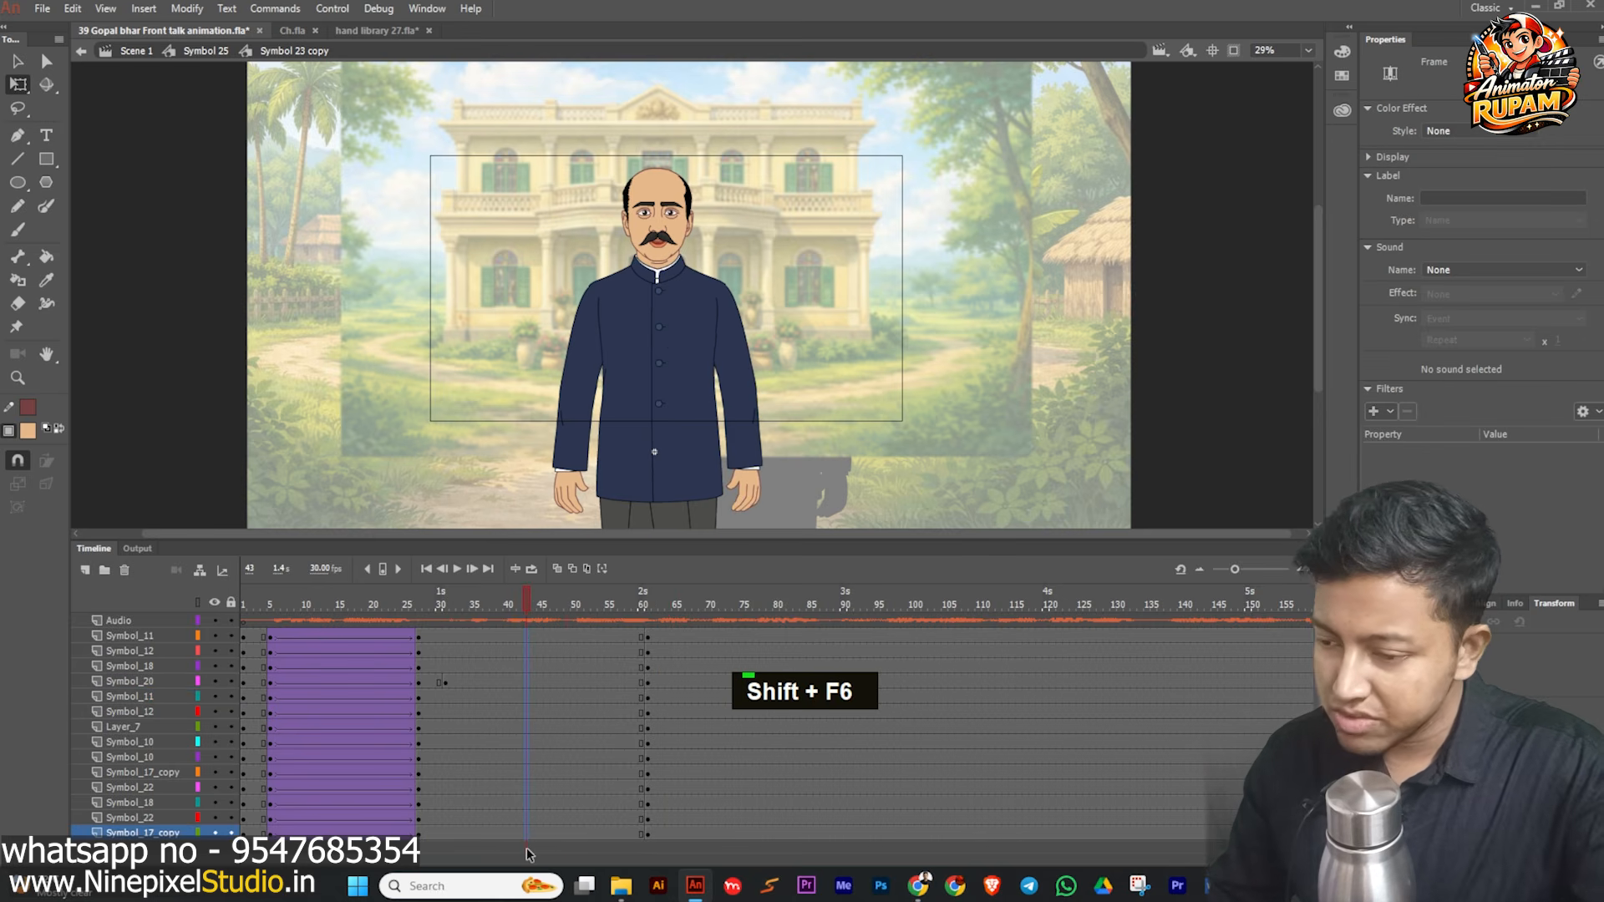
pyautogui.press('F6')
# - Create classic tweens on all character layers between the keyframes at frames 43 and 61
pyautogui.moveTo(533, 607); pyautogui.dragTo(650, 599)
pyautogui.moveTo(577, 635); pyautogui.dragTo(580, 833)
pyautogui.rightClick(580, 695)
pyautogui.click(599, 744)
# - At frame 63, switch the raised hand's single frame to the spread-finger hand
pyautogui.moveTo(564, 602); pyautogui.dragTo(662, 614)
pyautogui.click(674, 346)
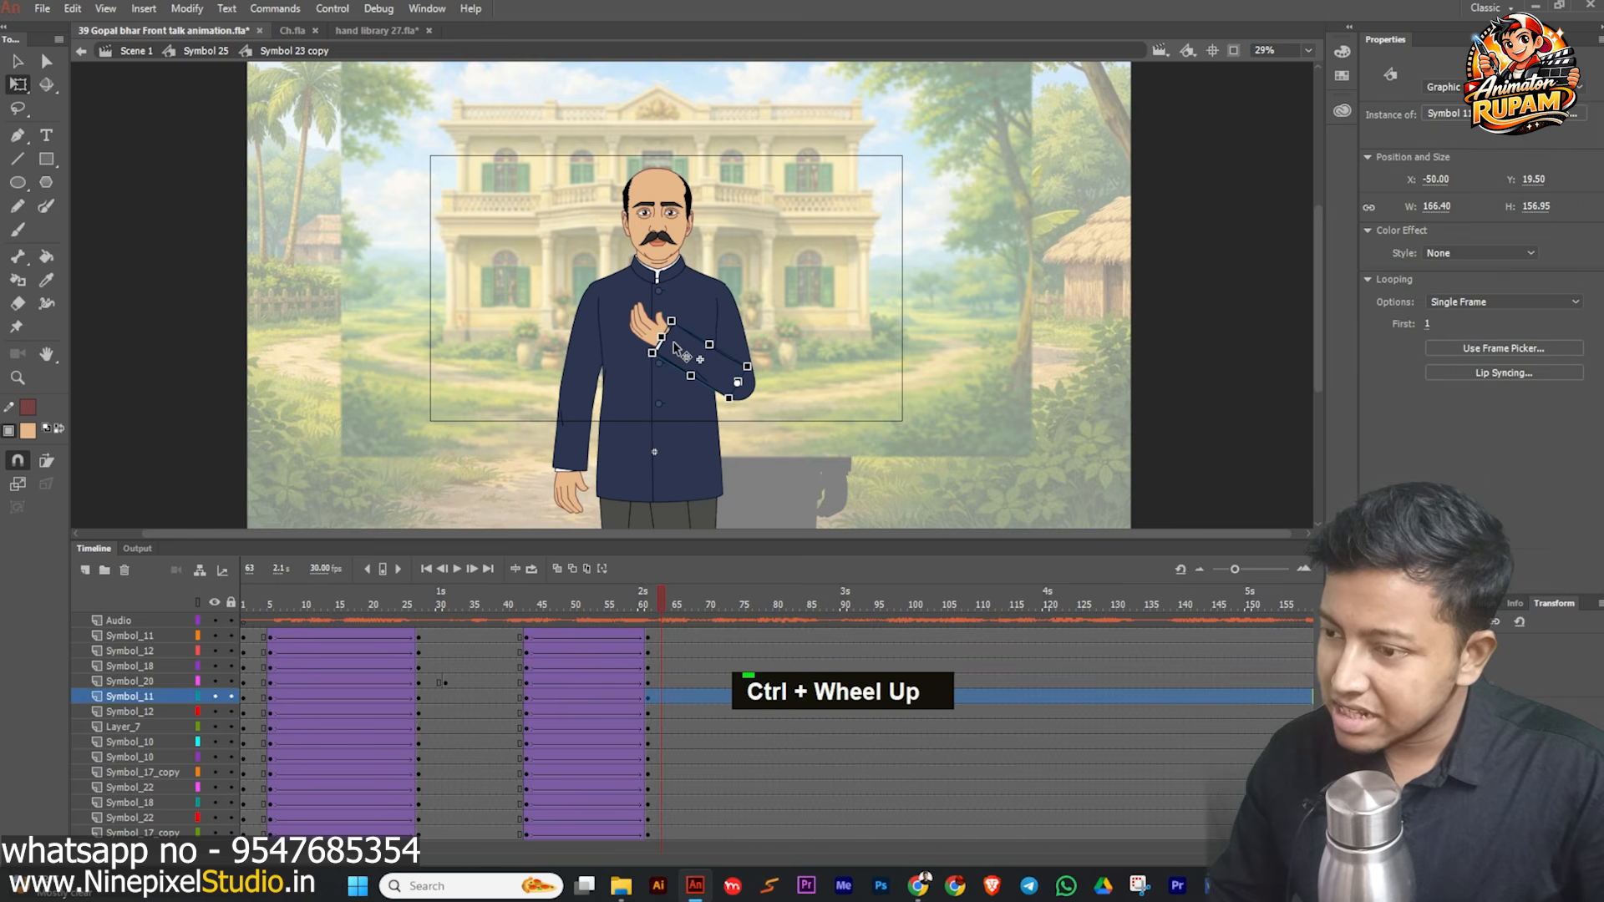
pyautogui.click(659, 334)
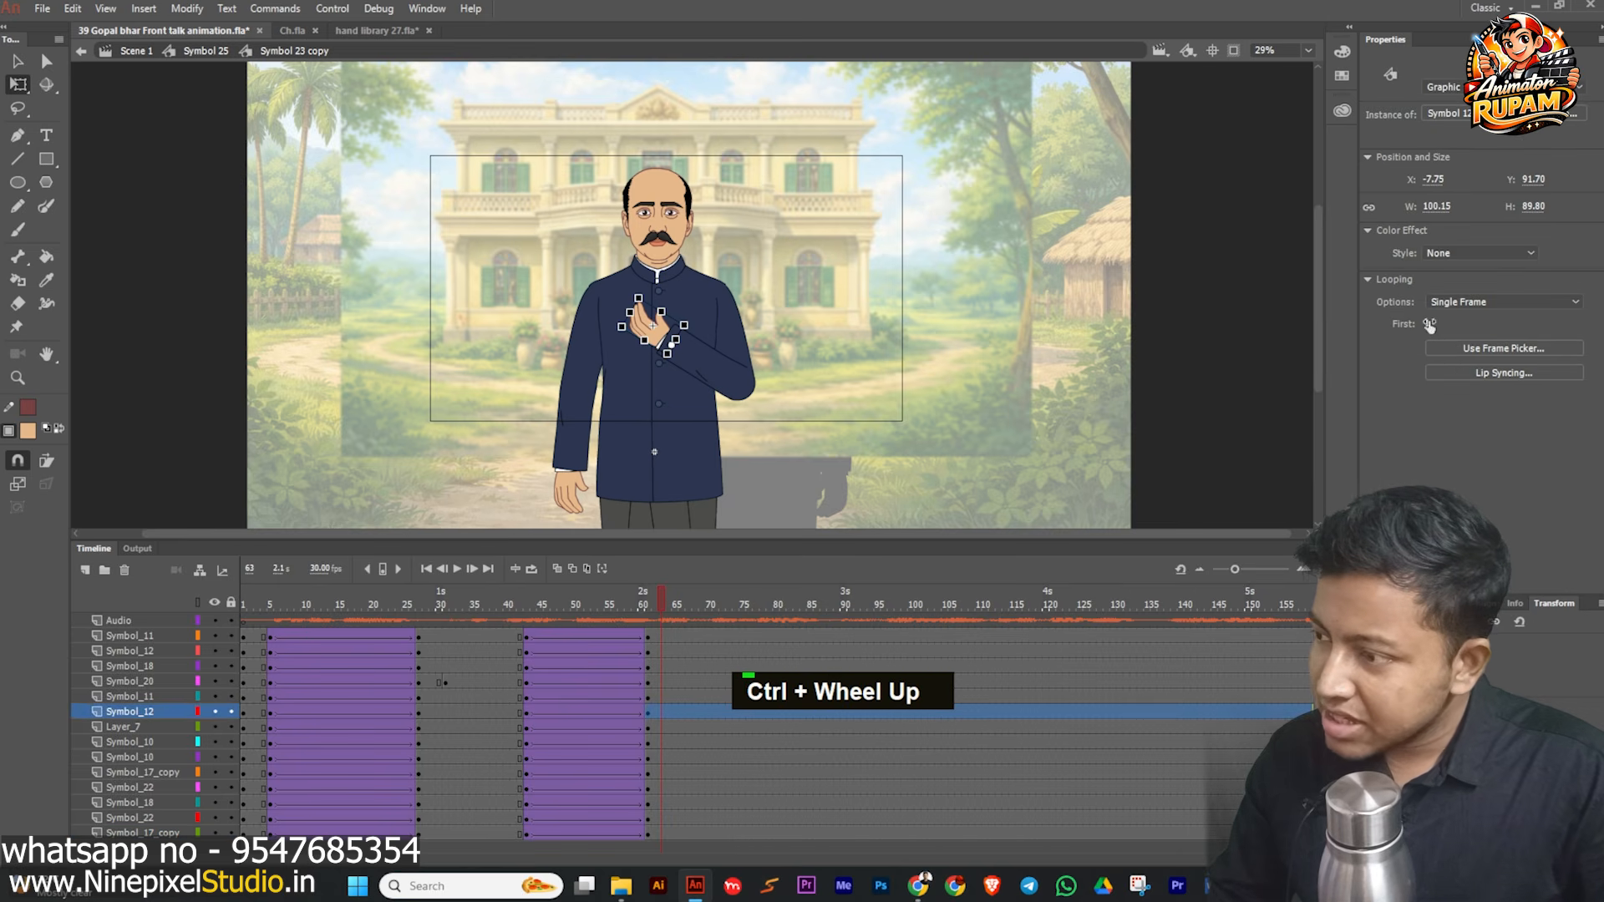
pyautogui.moveTo(1430, 324); pyautogui.dragTo(1389, 345)
pyautogui.keyDown('ctrl'); pyautogui.scroll(2, 731, 367); pyautogui.keyUp('ctrl')
# - Rotate both upper arms at frame 63 to move the elbows slightly out from the body
pyautogui.click(785, 386)
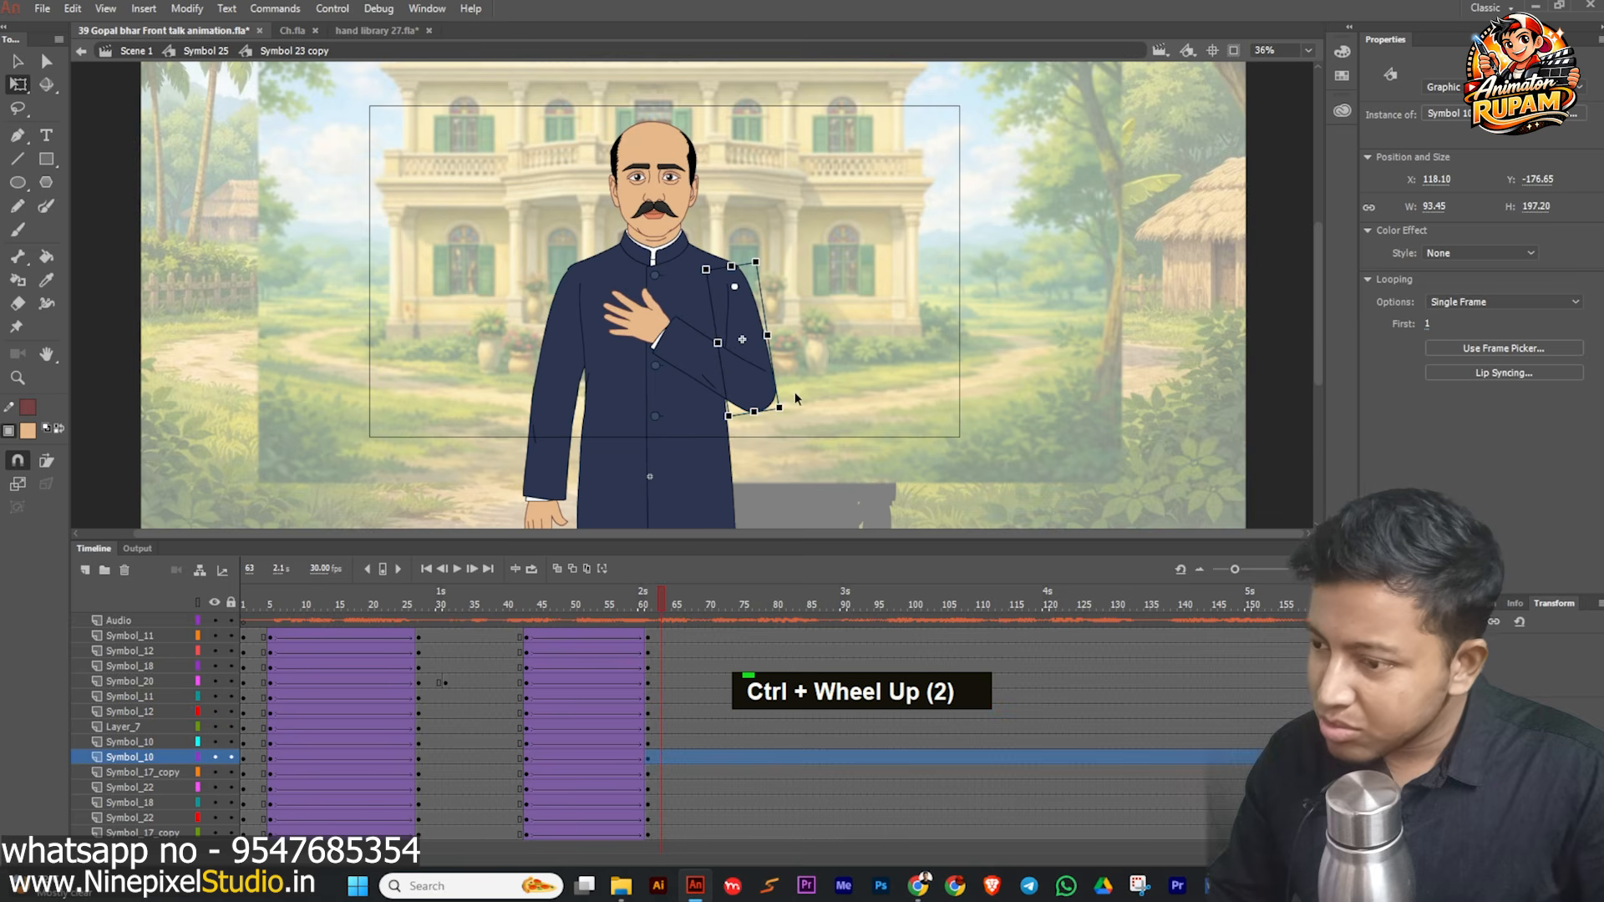
pyautogui.doubleClick(581, 418)
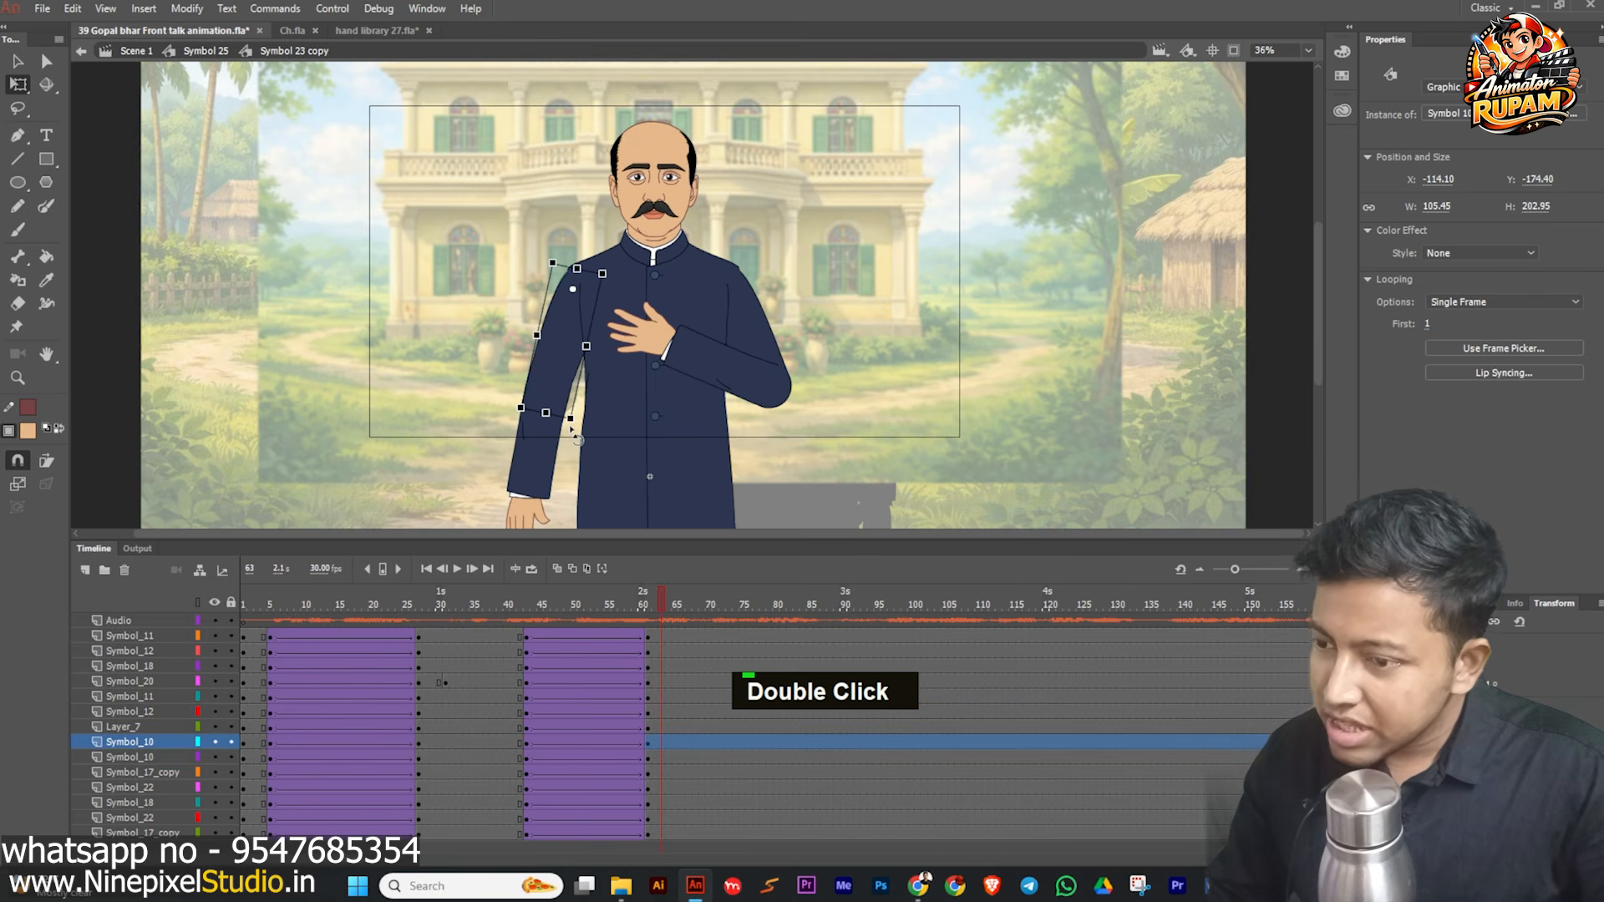
pyautogui.keyDown('ctrl'); pyautogui.scroll(2, 574, 431); pyautogui.keyUp('ctrl')
pyautogui.moveTo(574, 431); pyautogui.dragTo(588, 432)
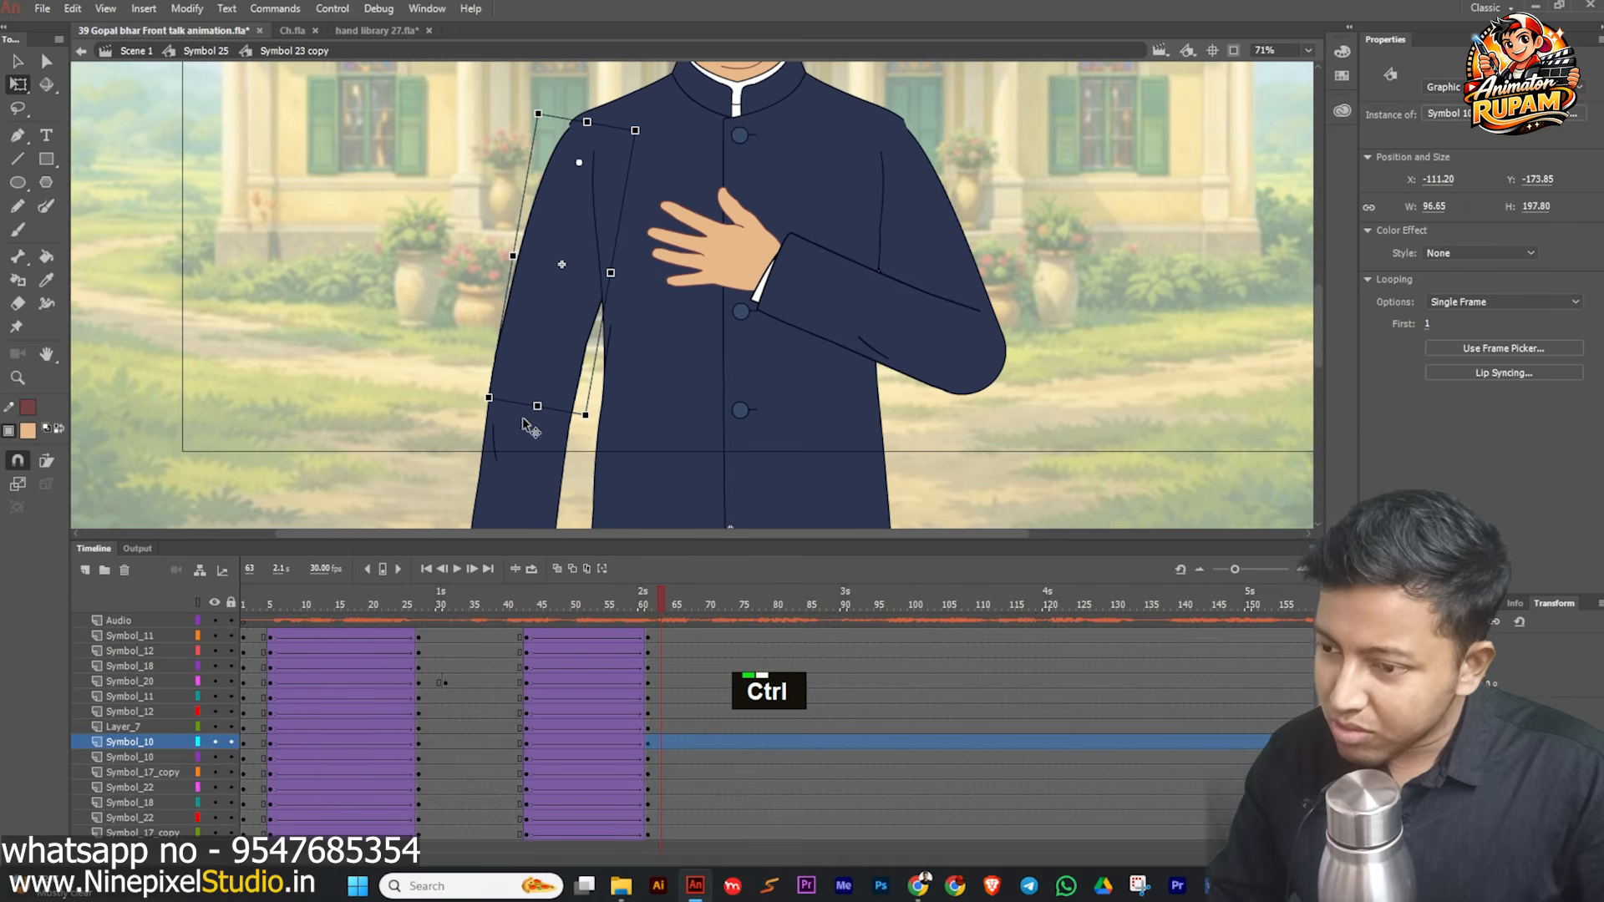
# - Rotate the lowered arm's forearm slightly so it lines up with its upper arm and hand
pyautogui.keyDown('ctrl'); pyautogui.scroll(-2, 523, 418); pyautogui.keyUp('ctrl')
pyautogui.click(554, 508)
pyautogui.click(527, 495)
pyautogui.middleClick(486, 513)
pyautogui.keyDown('ctrl'); pyautogui.scroll(3, 472, 414); pyautogui.keyUp('ctrl')
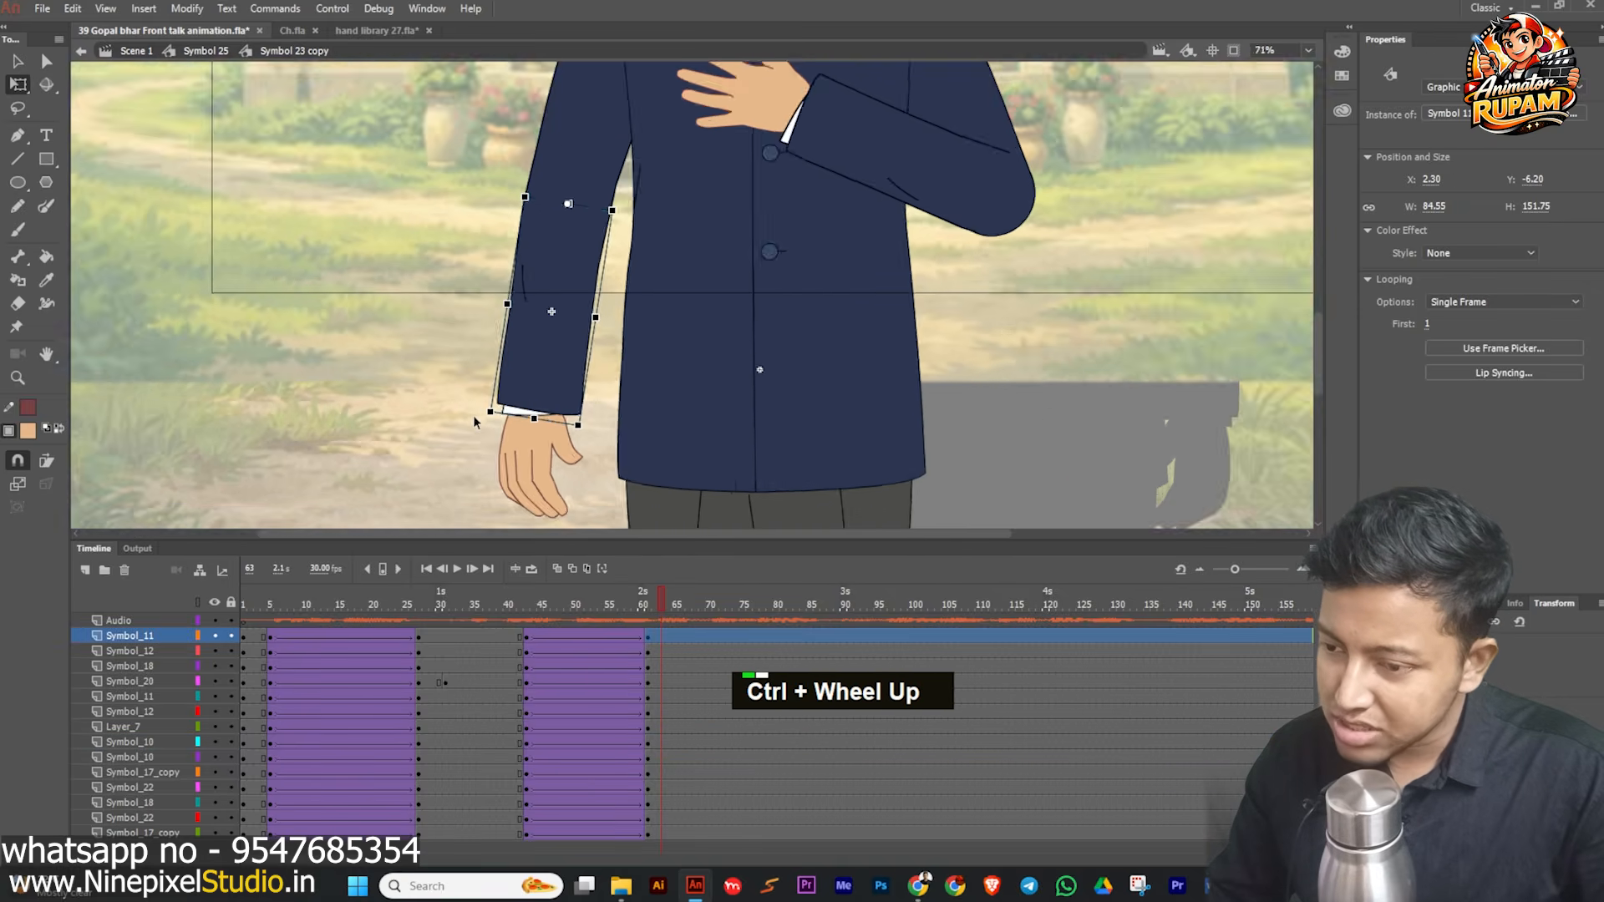
pyautogui.moveTo(490, 428); pyautogui.dragTo(504, 433)
pyautogui.click(468, 424)
pyautogui.keyDown('ctrl'); pyautogui.scroll(-2, 468, 424); pyautogui.keyUp('ctrl')
pyautogui.keyDown('ctrl'); pyautogui.middleClick(468, 424); pyautogui.keyUp('ctrl')
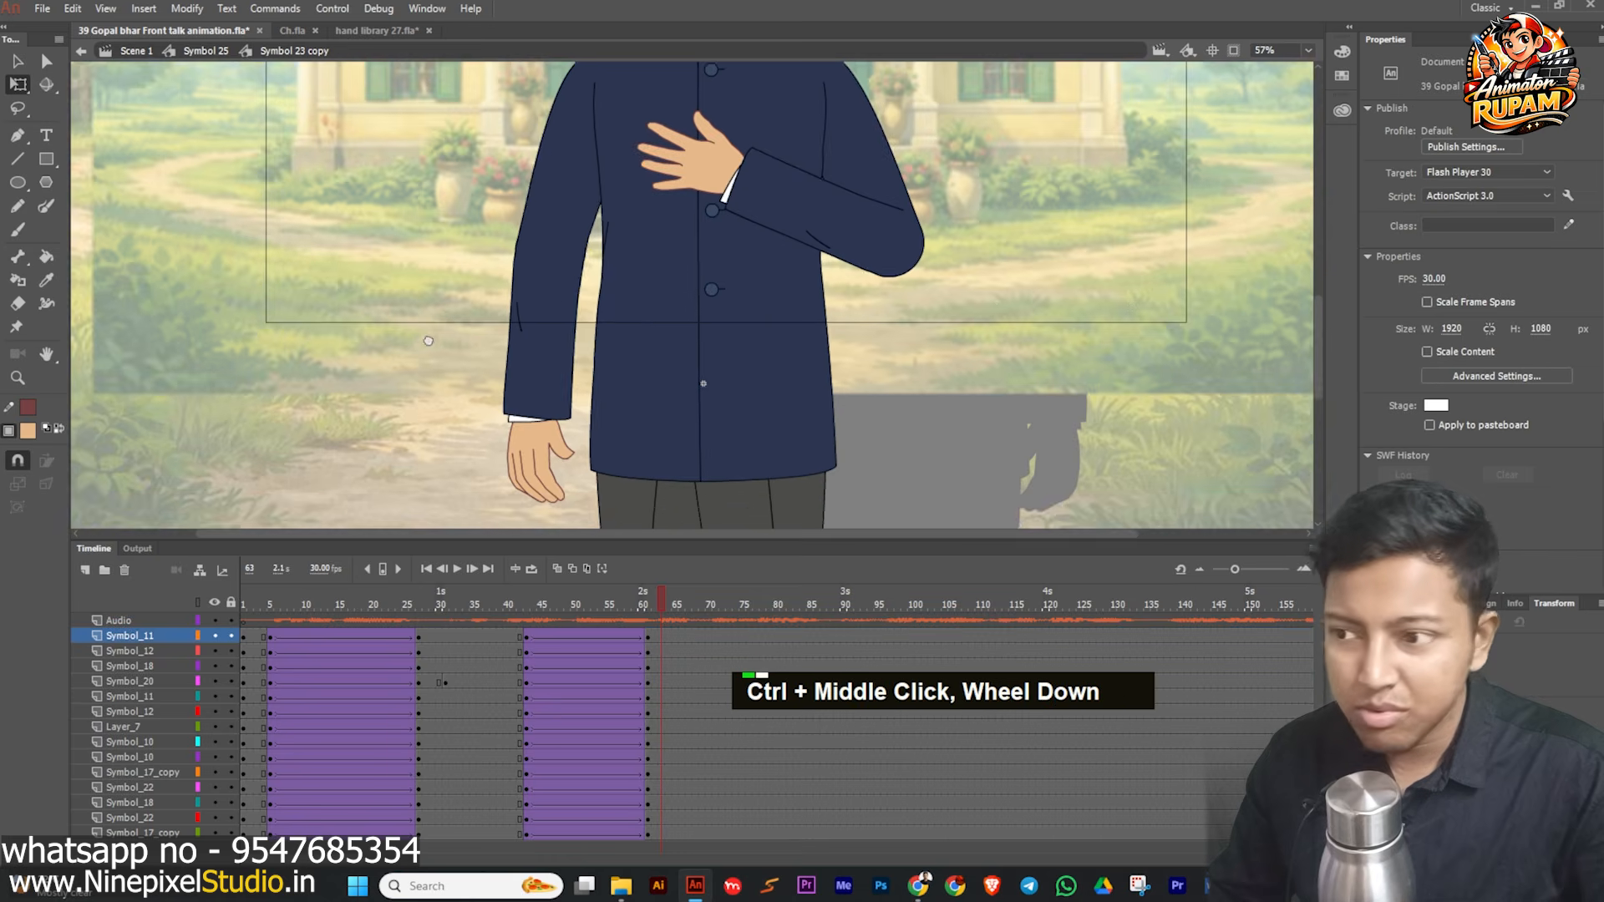
# - At frame 64, select the head, torso and arm parts together and skew them slightly sideways
pyautogui.keyDown('ctrl'); pyautogui.scroll(-4, 421, 370); pyautogui.keyUp('ctrl')
pyautogui.moveTo(663, 604)
pyautogui.mouseDown()
pyautogui.moveTo(548, 596)
pyautogui.moveTo(666, 605)
pyautogui.mouseUp()
pyautogui.moveTo(555, 107); pyautogui.dragTo(779, 350)
pyautogui.keyDown('ctrl'); pyautogui.scroll(1, 657, 333); pyautogui.keyUp('ctrl')
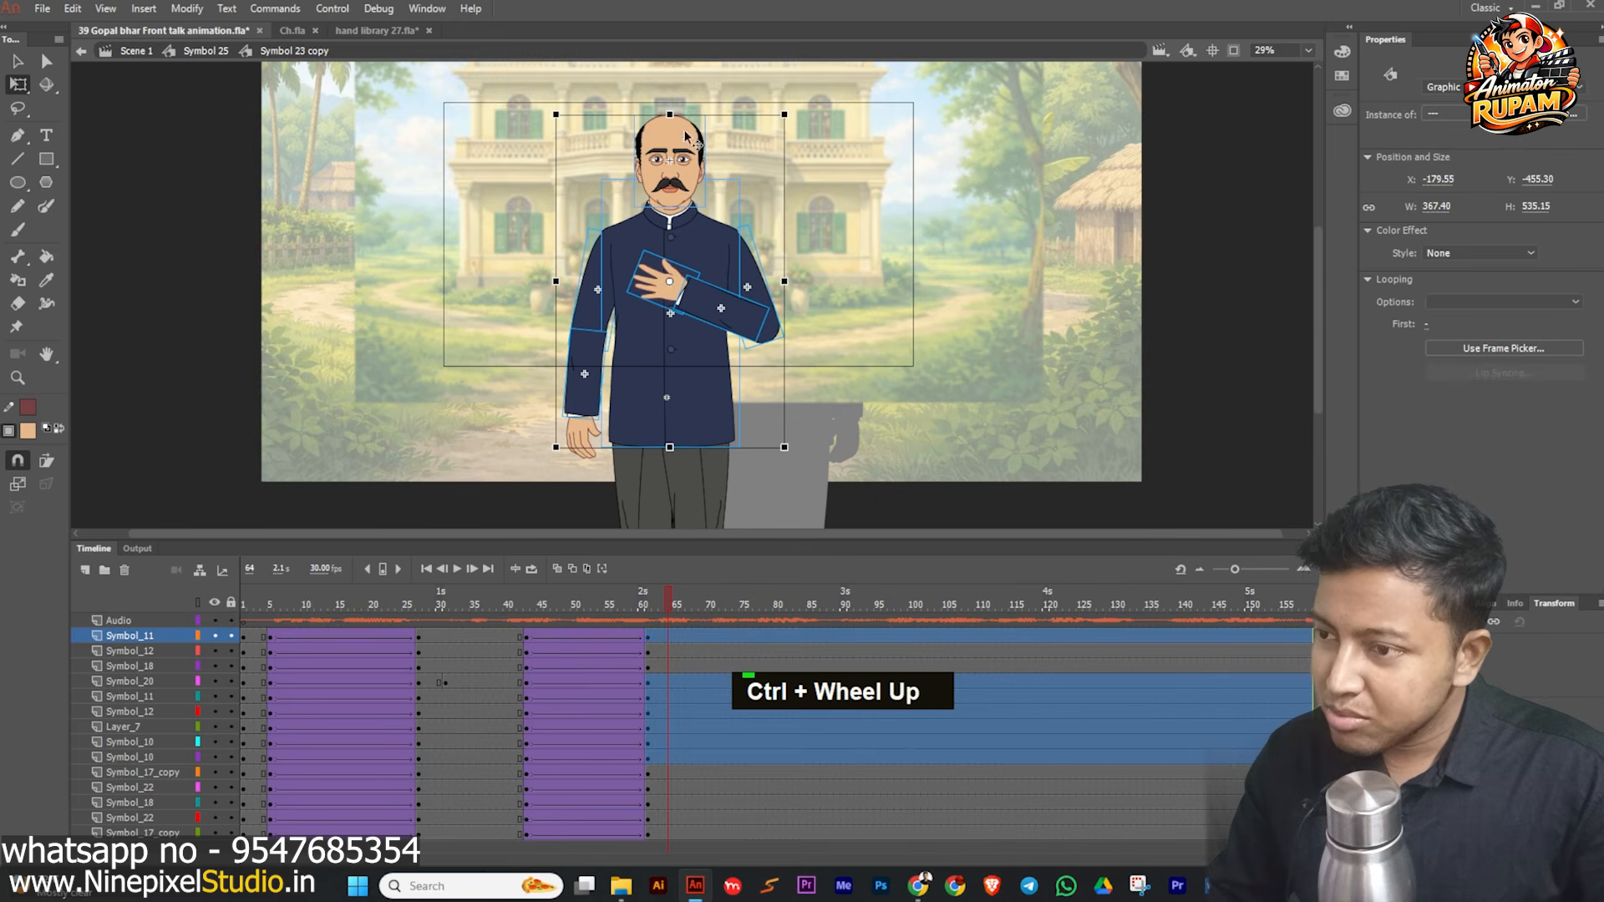
pyautogui.keyDown('ctrl'); pyautogui.scroll(2, 685, 142); pyautogui.keyUp('ctrl')
pyautogui.keyDown('alt'); pyautogui.moveTo(701, 127); pyautogui.dragTo(714, 127); pyautogui.keyUp('alt')
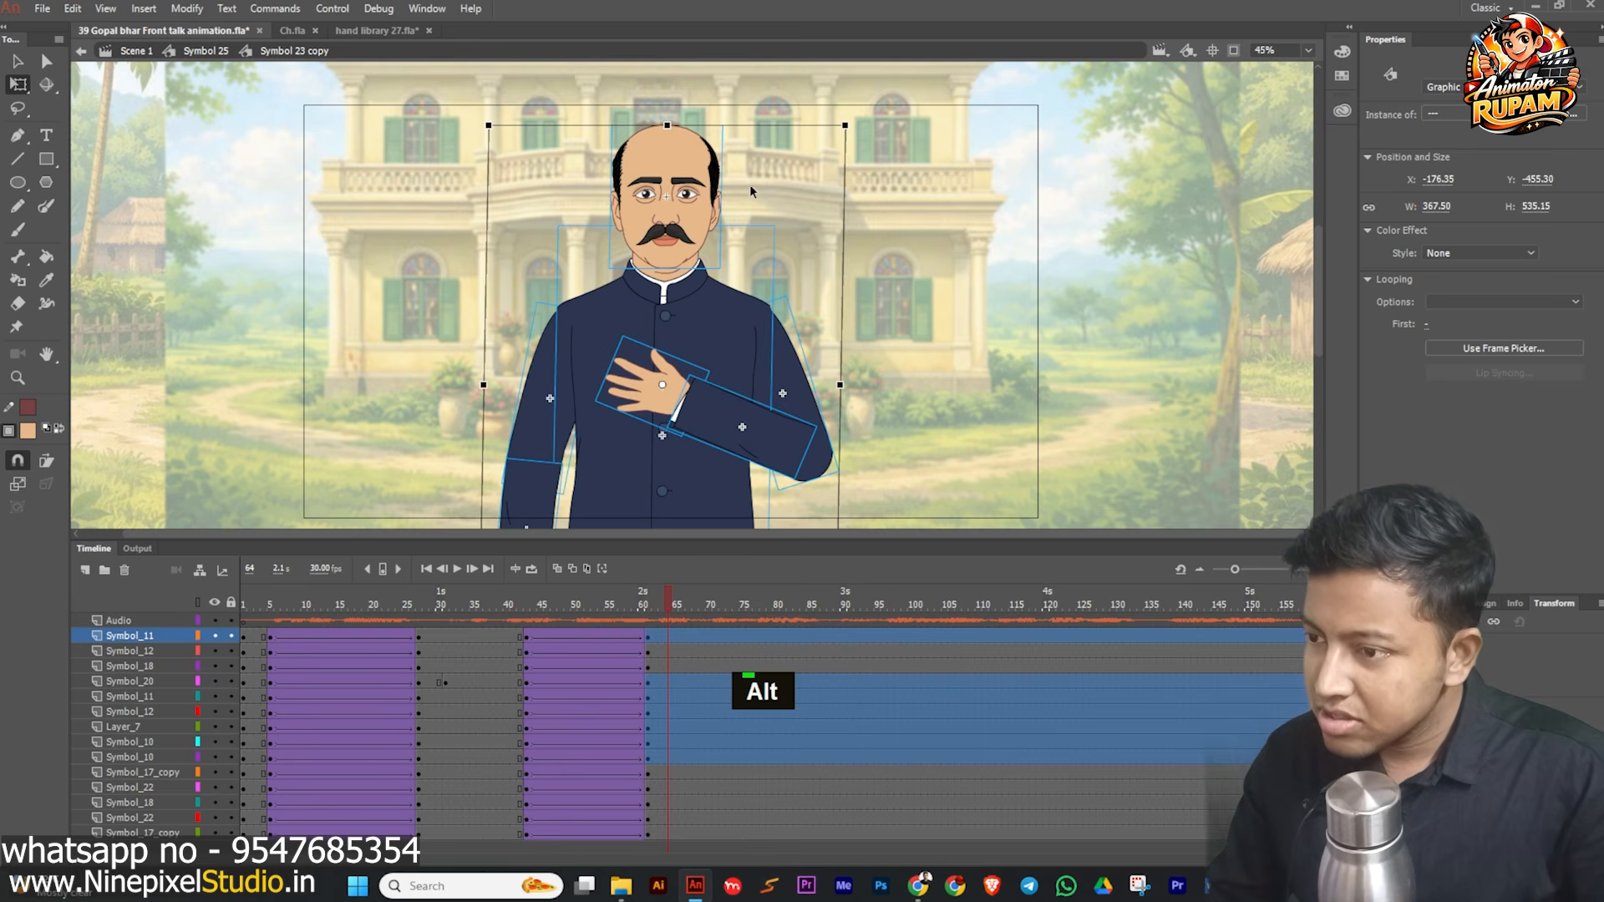
pyautogui.keyDown('ctrl'); pyautogui.scroll(-3, 706, 326); pyautogui.keyUp('ctrl')
pyautogui.moveTo(652, 617)
pyautogui.mouseDown()
pyautogui.moveTo(483, 630)
pyautogui.moveTo(692, 644)
pyautogui.moveTo(495, 634)
pyautogui.moveTo(669, 633)
pyautogui.mouseUp()
# - Raise the lowered arm's upper sleeve to Y -176.45 so its outline meets the shoulder
pyautogui.keyDown('ctrl'); pyautogui.scroll(4, 602, 280); pyautogui.keyUp('ctrl')
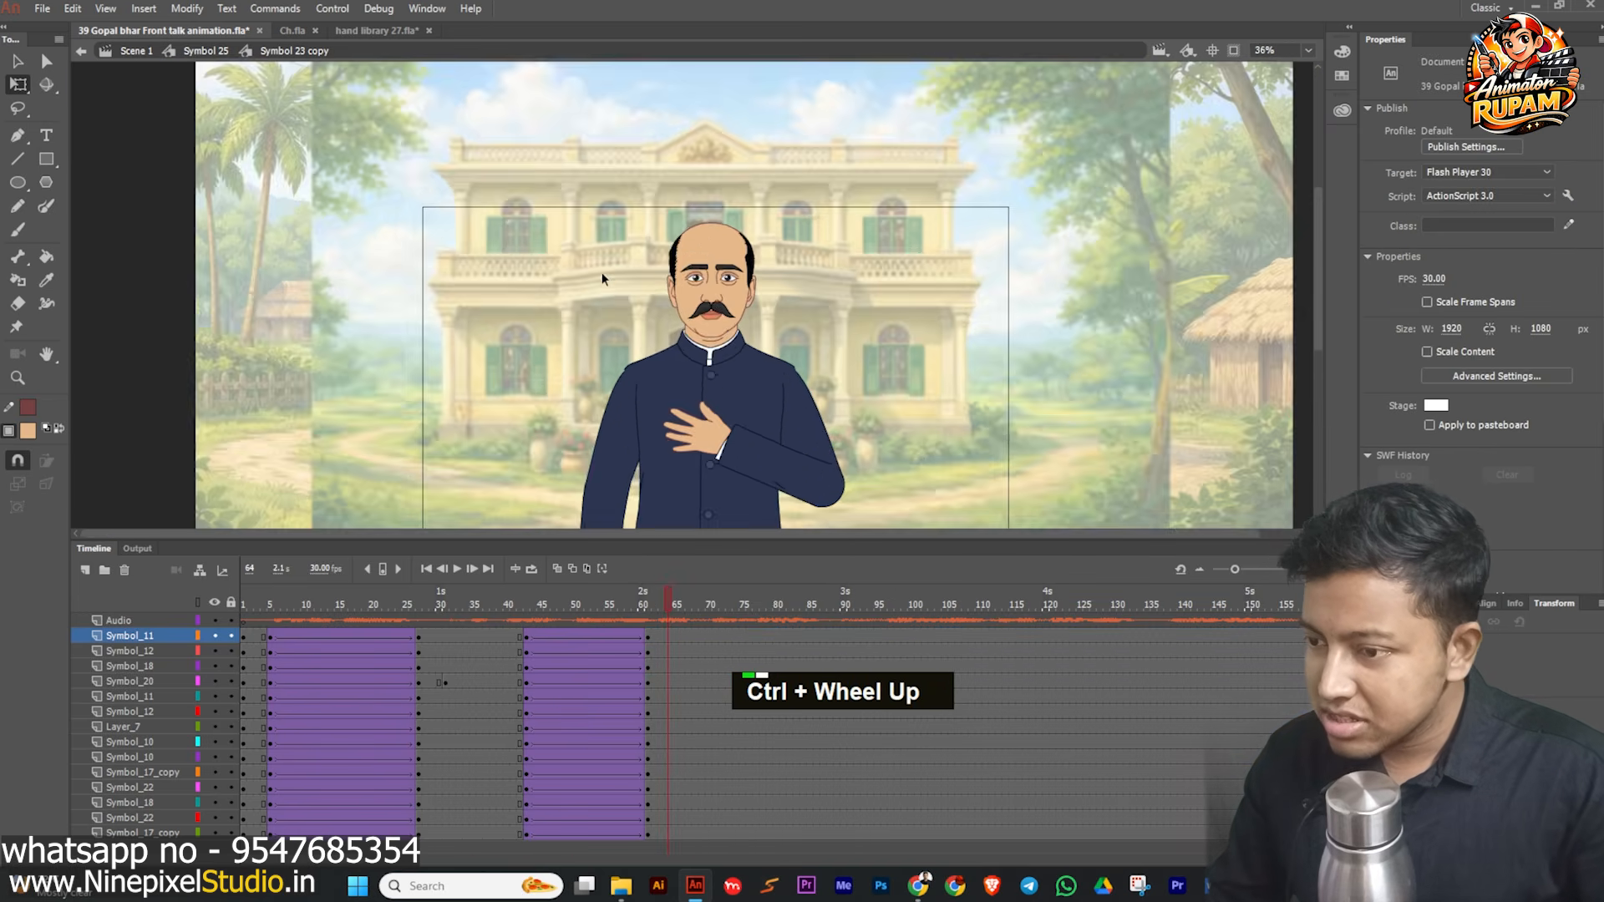
pyautogui.click(545, 395)
pyautogui.keyDown('ctrl'); pyautogui.scroll(2, 541, 392); pyautogui.keyUp('ctrl')
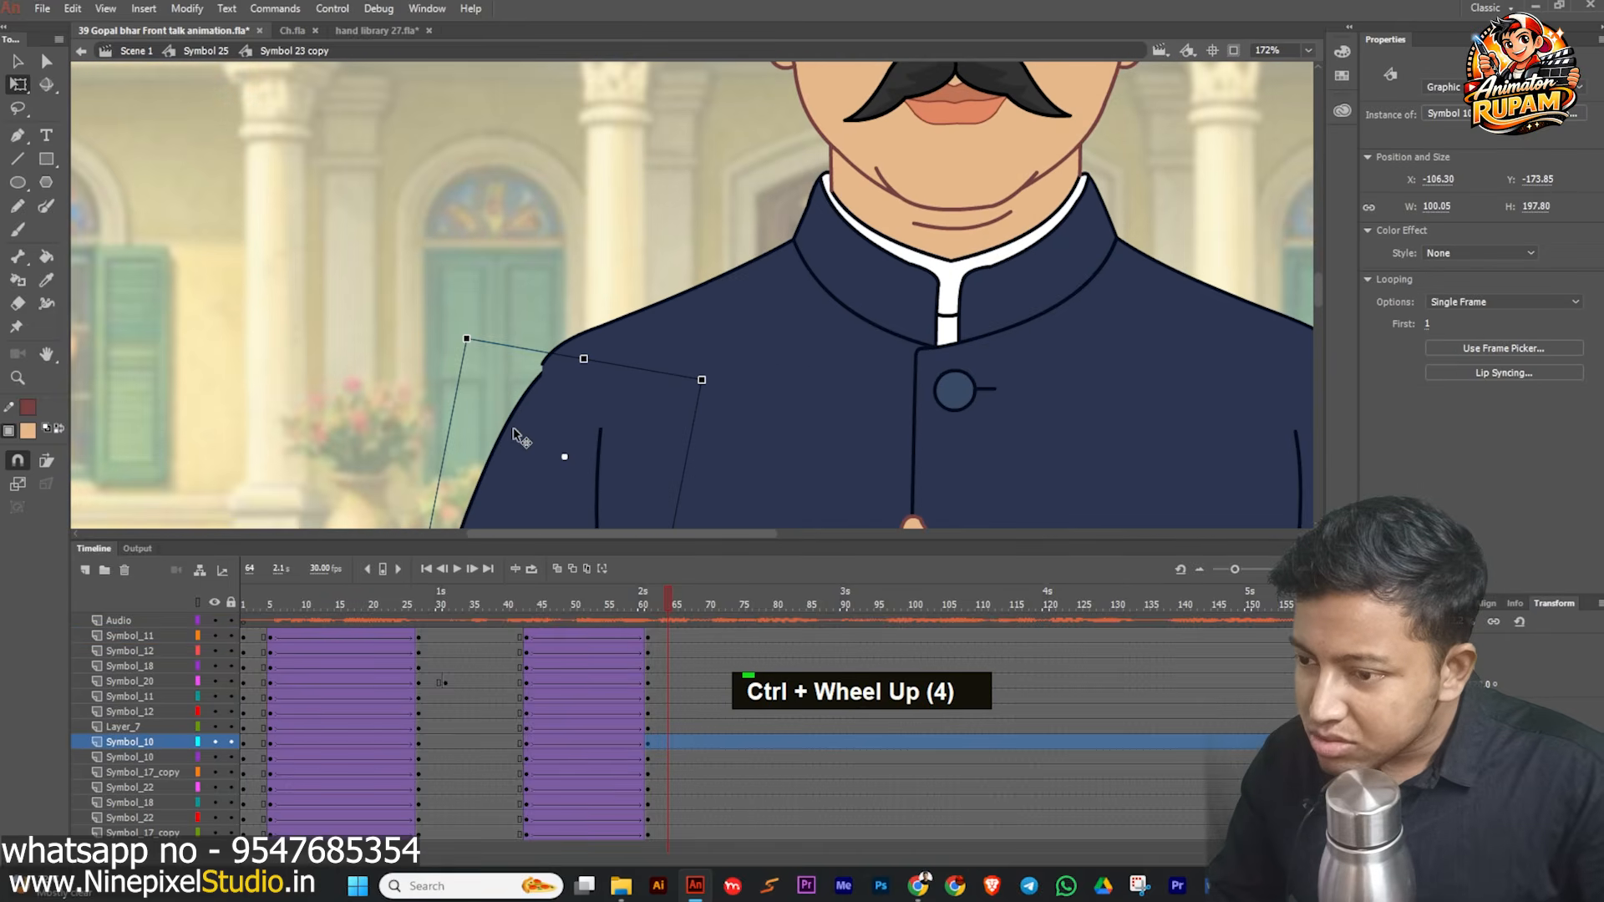
pyautogui.keyDown('ctrl'); pyautogui.scroll(1, 520, 452); pyautogui.keyUp('ctrl')
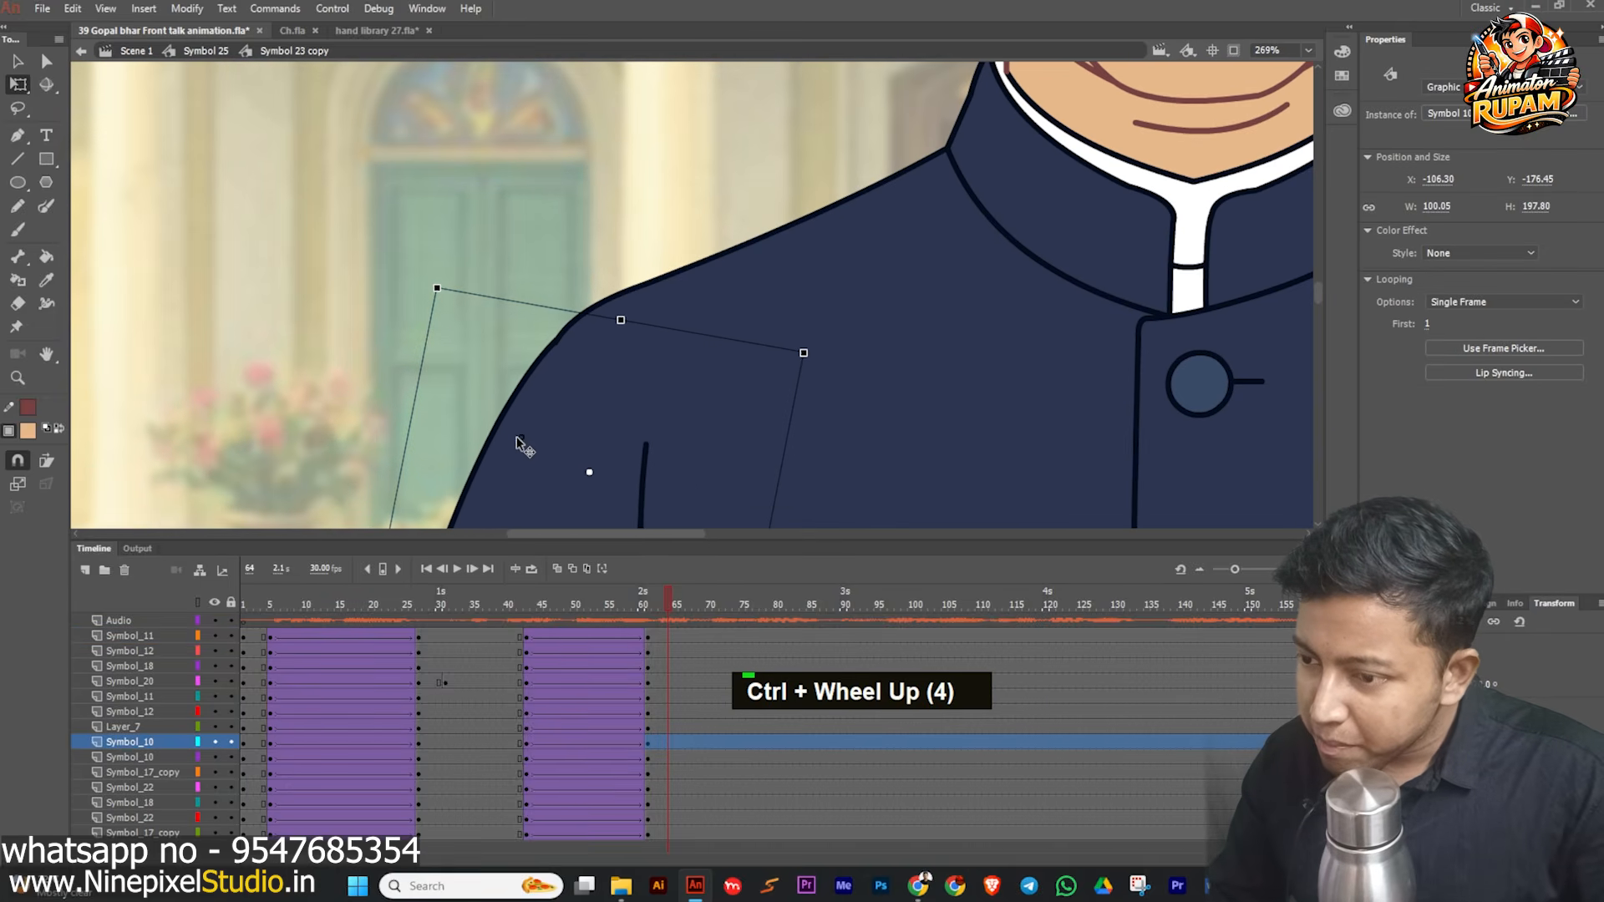
pyautogui.keyDown('ctrl'); pyautogui.scroll(-2, 473, 290); pyautogui.keyUp('ctrl')
# - Raise the bent arm's upper sleeve to Y -182.95 so its outline follows the shoulder curve
pyautogui.hscroll(5, 760, 415)
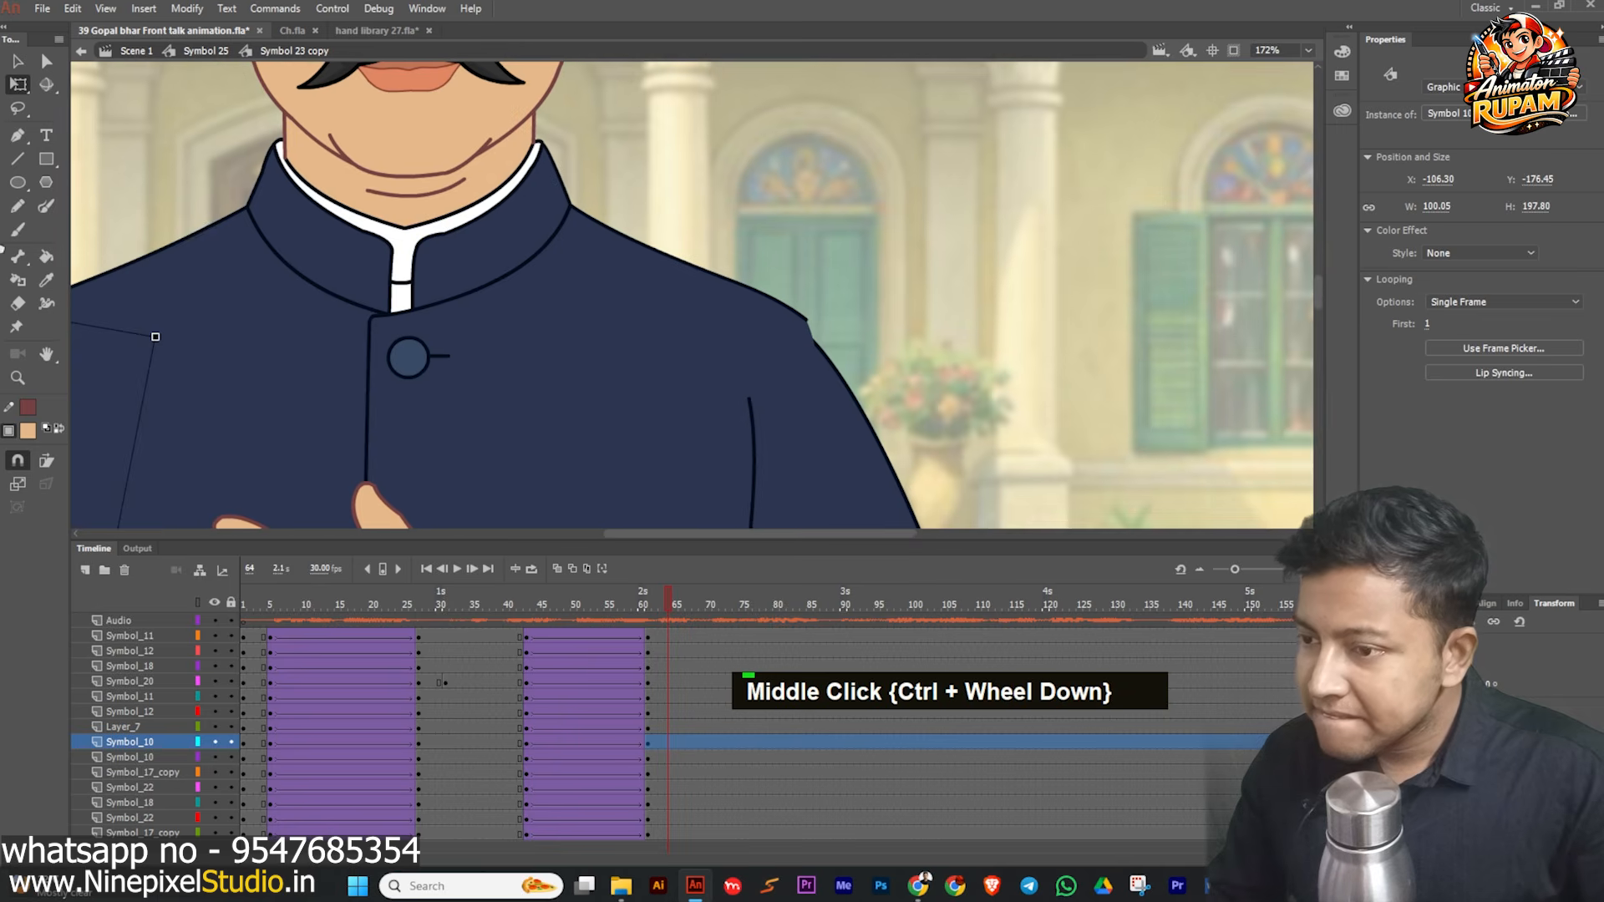
pyautogui.keyDown('ctrl'); pyautogui.scroll(1, 760, 415); pyautogui.keyUp('ctrl')
pyautogui.click(887, 460)
pyautogui.keyDown('ctrl'); pyautogui.scroll(1, 887, 460); pyautogui.keyUp('ctrl')
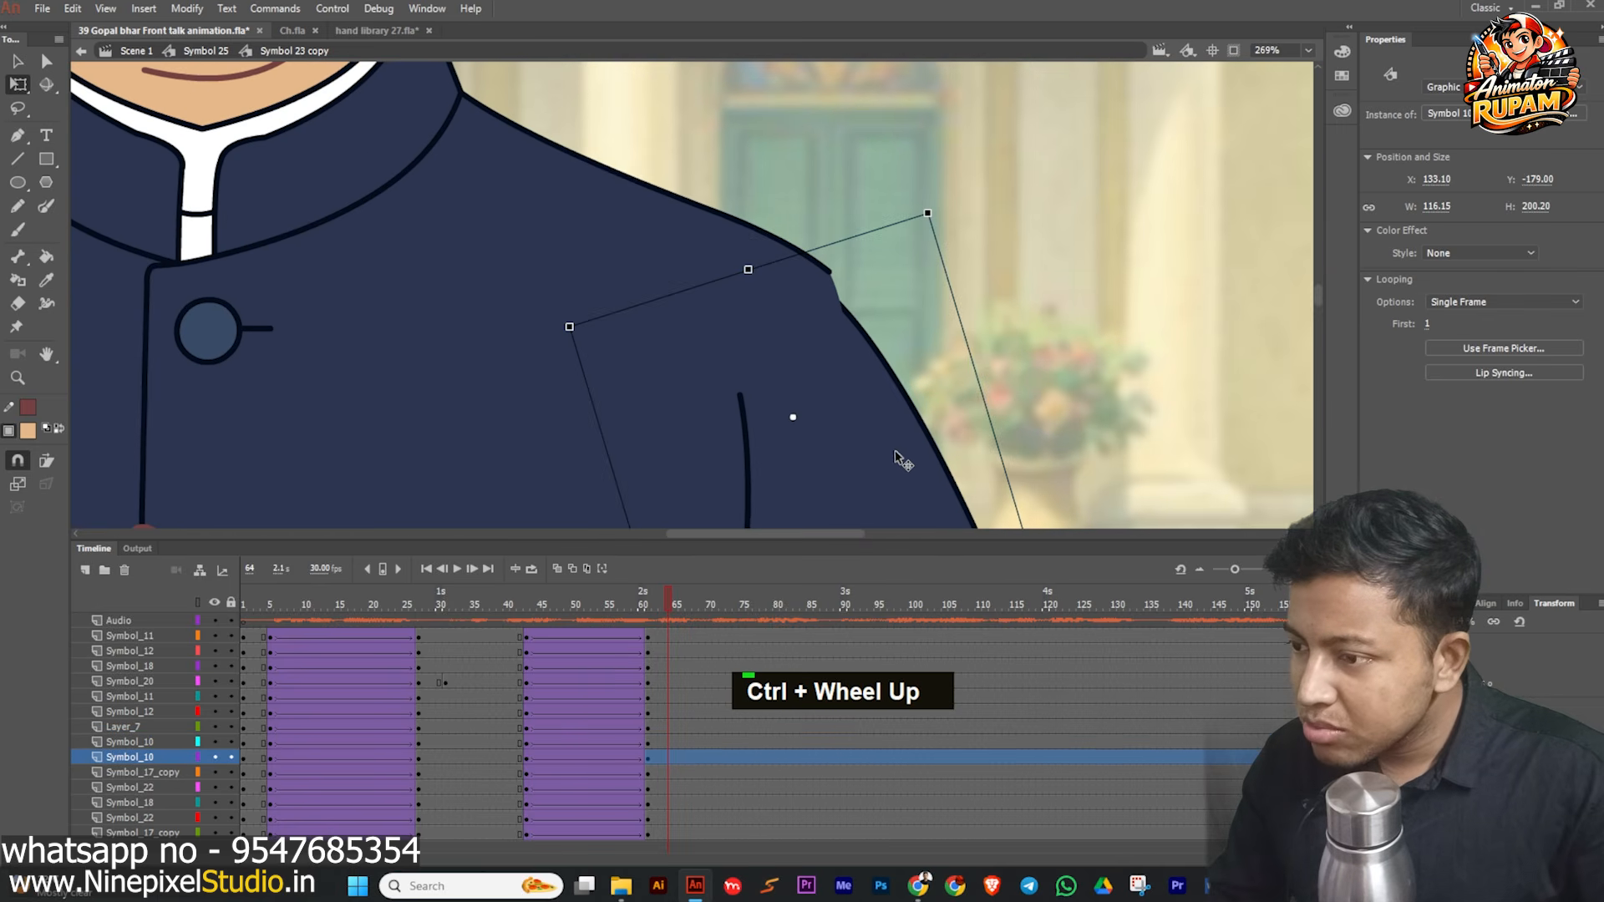
pyautogui.keyDown('ctrl'); pyautogui.scroll(-1, 792, 255); pyautogui.keyUp('ctrl')
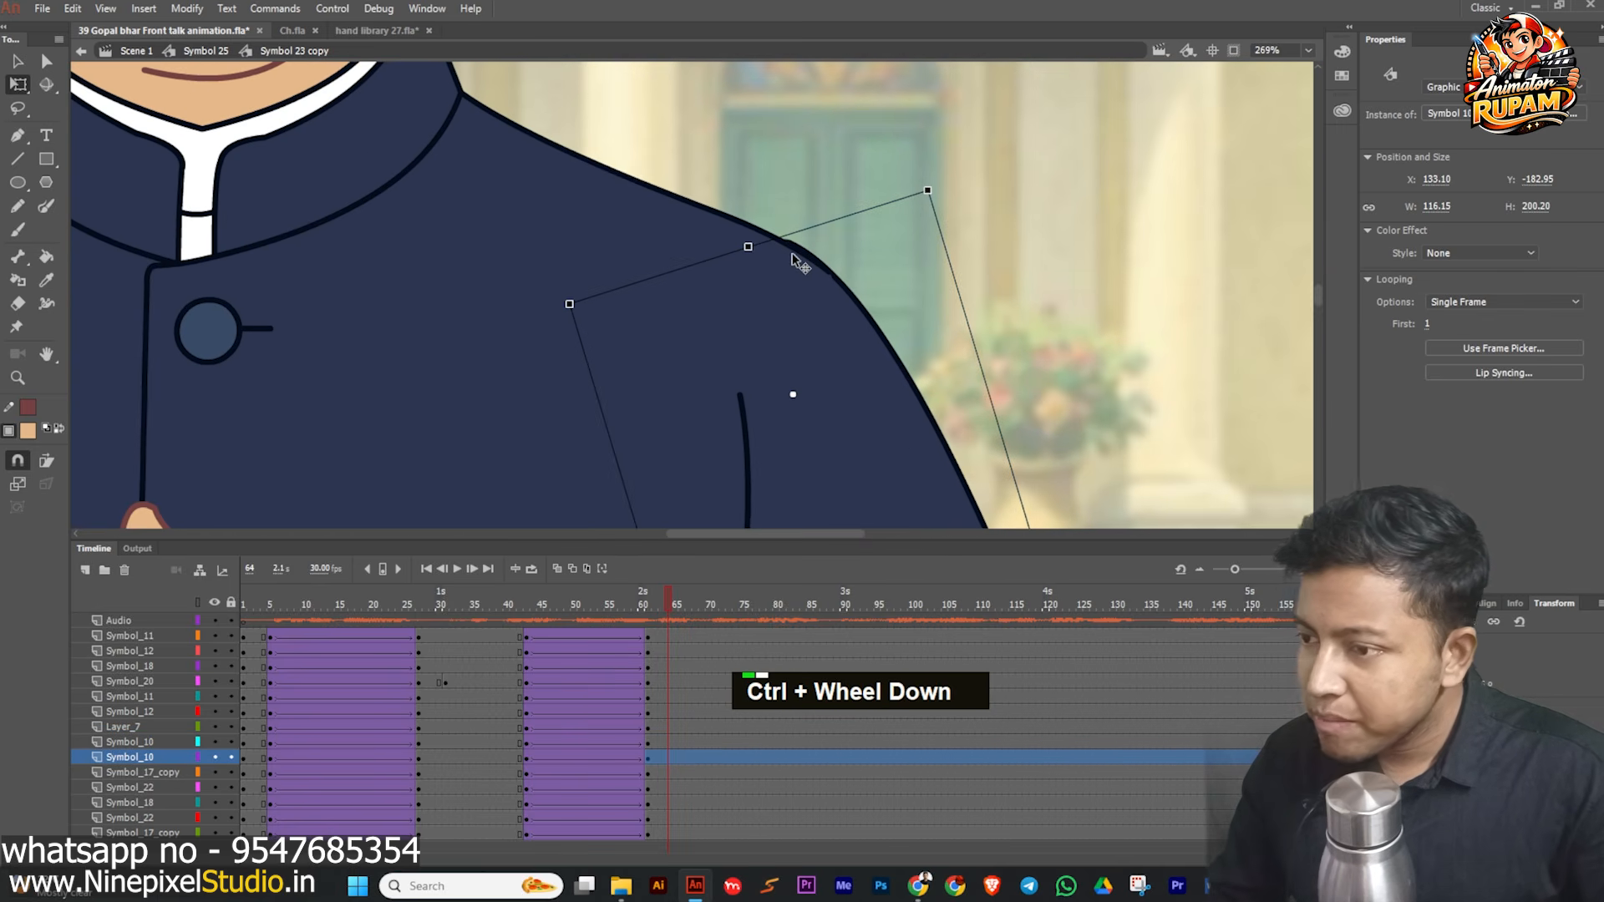
# - Inspect the shoulder joins of the arms-down pose at frame 32
pyautogui.keyDown('ctrl'); pyautogui.scroll(-8, 795, 261); pyautogui.keyUp('ctrl')
pyautogui.click(396, 623)
pyautogui.moveTo(396, 623); pyautogui.dragTo(451, 622)
pyautogui.keyDown('ctrl'); pyautogui.scroll(2, 798, 322); pyautogui.keyUp('ctrl')
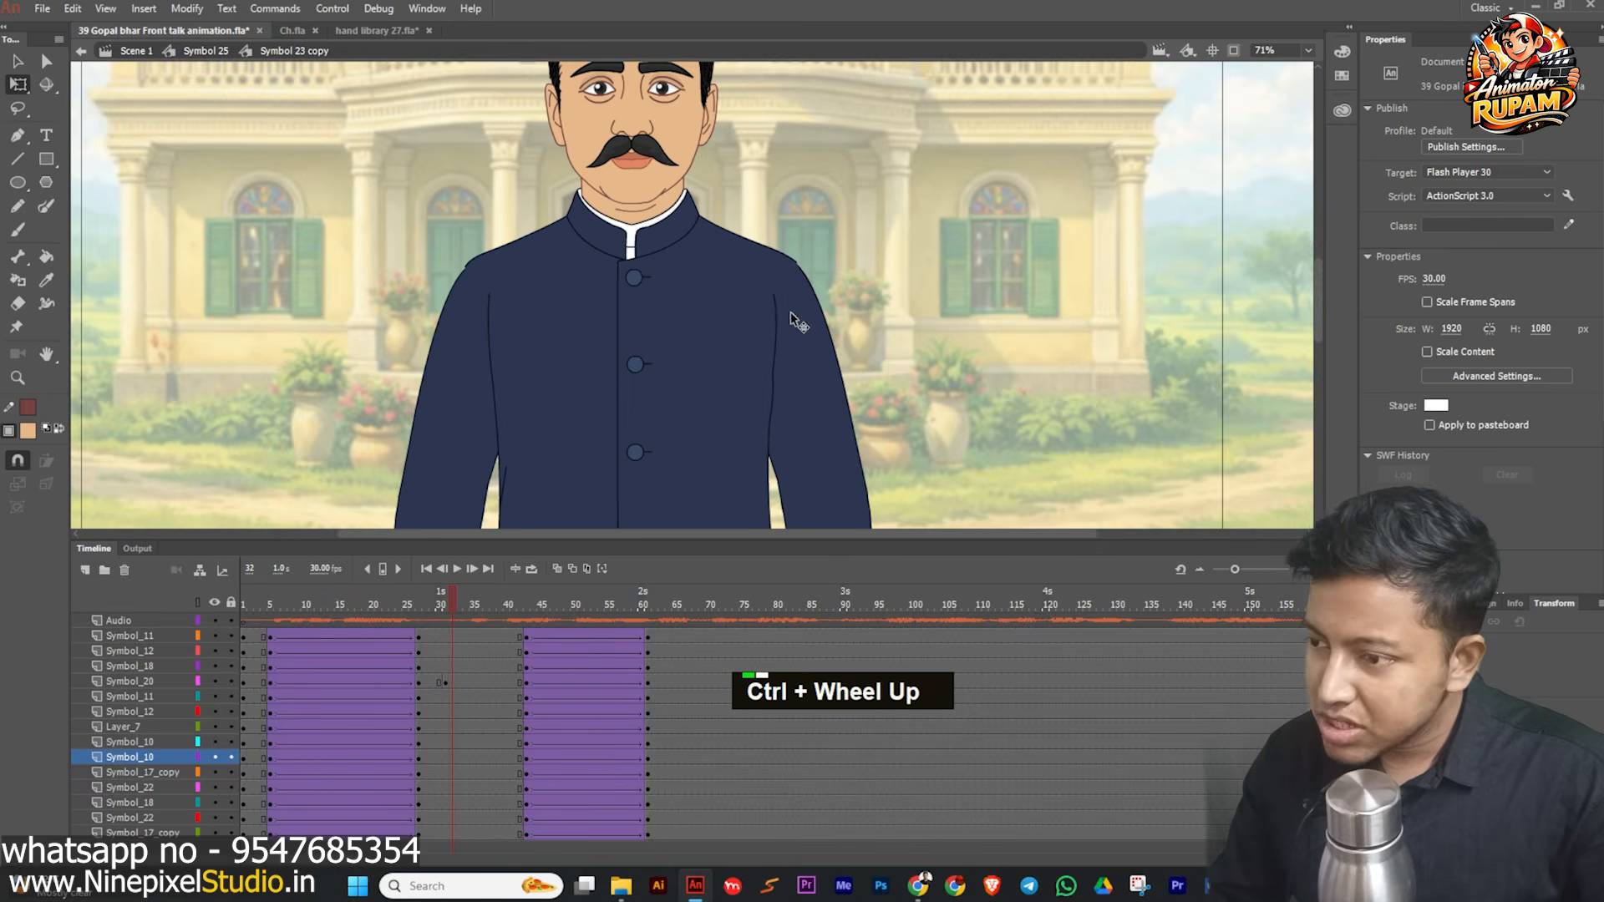
pyautogui.keyDown('ctrl'); pyautogui.scroll(-2, 798, 279); pyautogui.keyUp('ctrl')
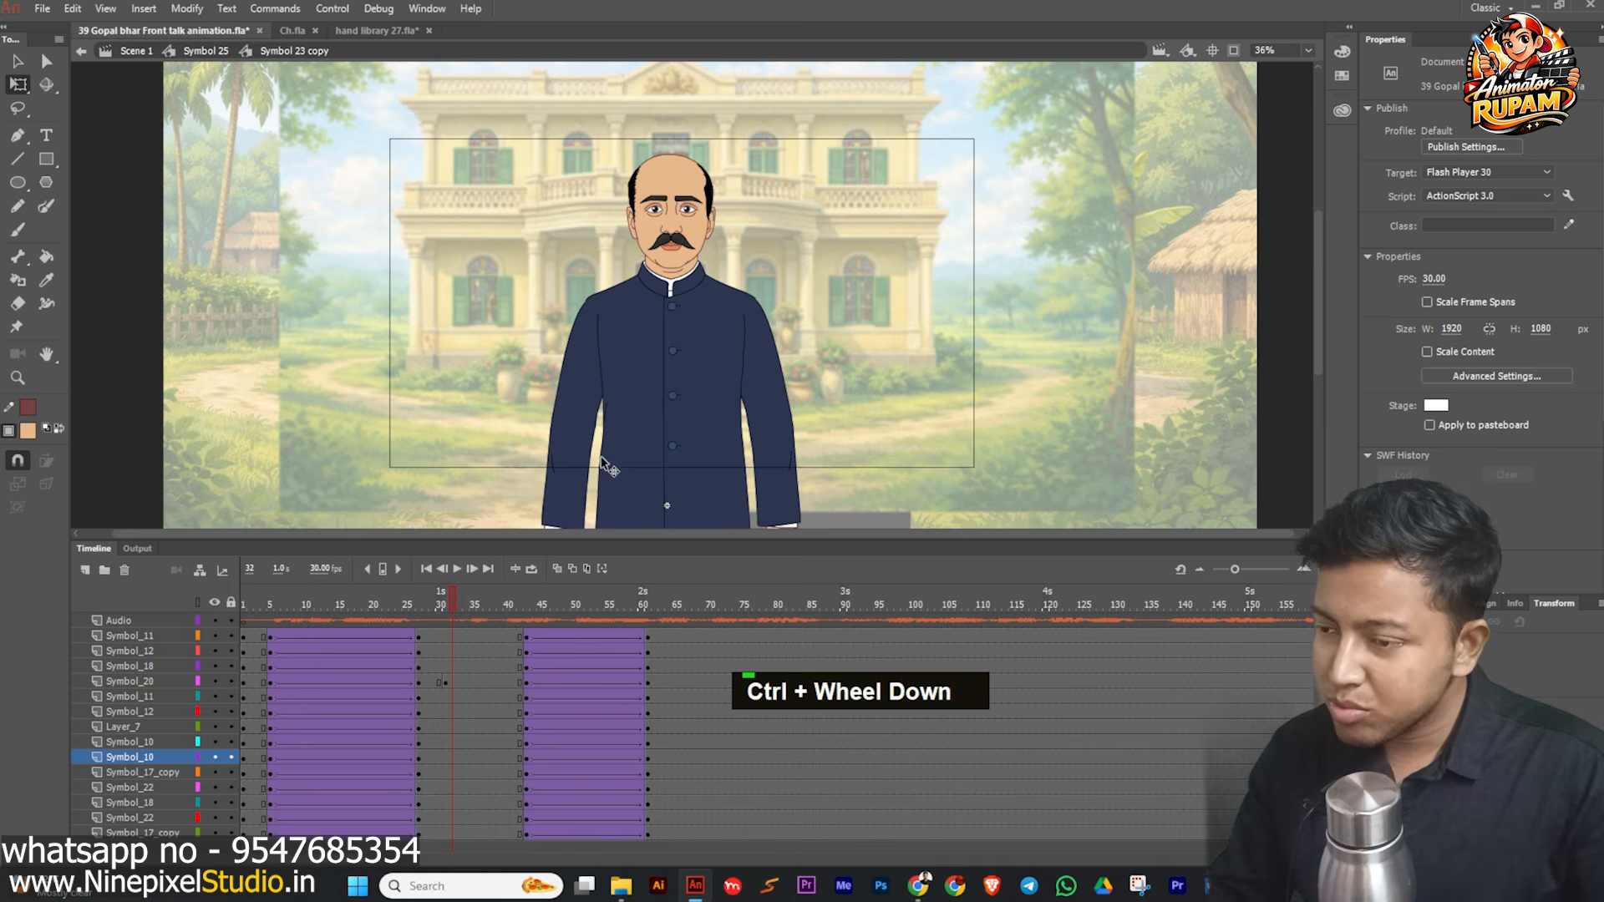
pyautogui.keyDown('ctrl'); pyautogui.scroll(-1, 607, 467); pyautogui.keyUp('ctrl')
# - At frame 63, tilt the man's head slightly to one side
pyautogui.moveTo(488, 605); pyautogui.dragTo(661, 620)
pyautogui.keyDown('ctrl'); pyautogui.scroll(3, 659, 205); pyautogui.keyUp('ctrl')
pyautogui.click(698, 264)
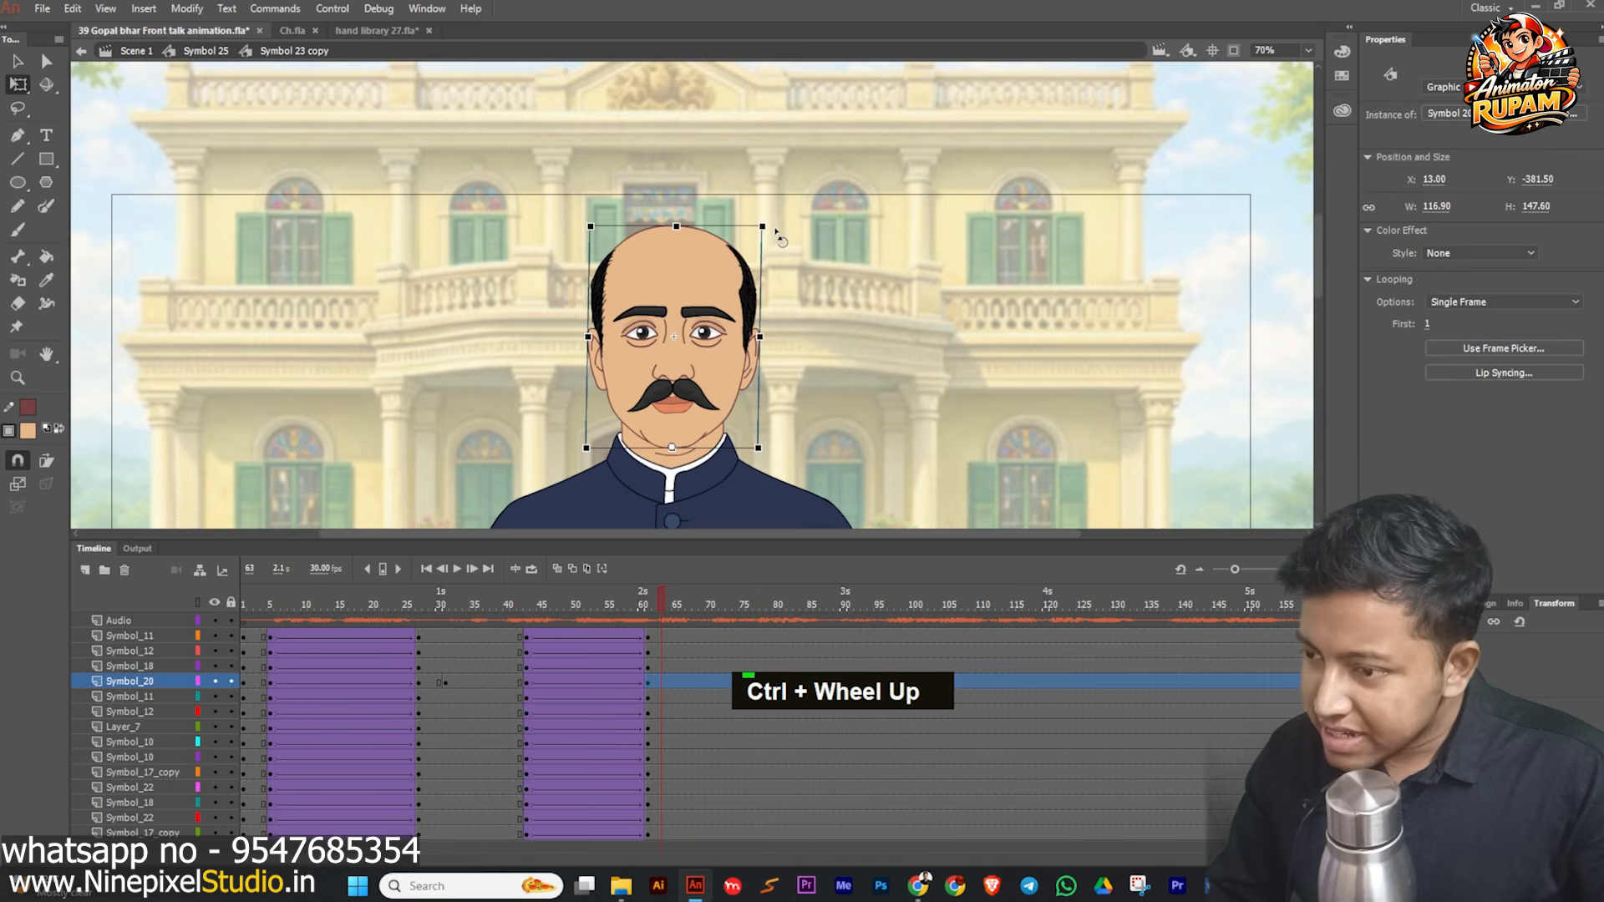
pyautogui.moveTo(776, 232); pyautogui.dragTo(787, 234)
pyautogui.click(827, 313)
pyautogui.keyDown('ctrl'); pyautogui.scroll(-3, 635, 315); pyautogui.keyUp('ctrl')
pyautogui.middleClick(534, 324)
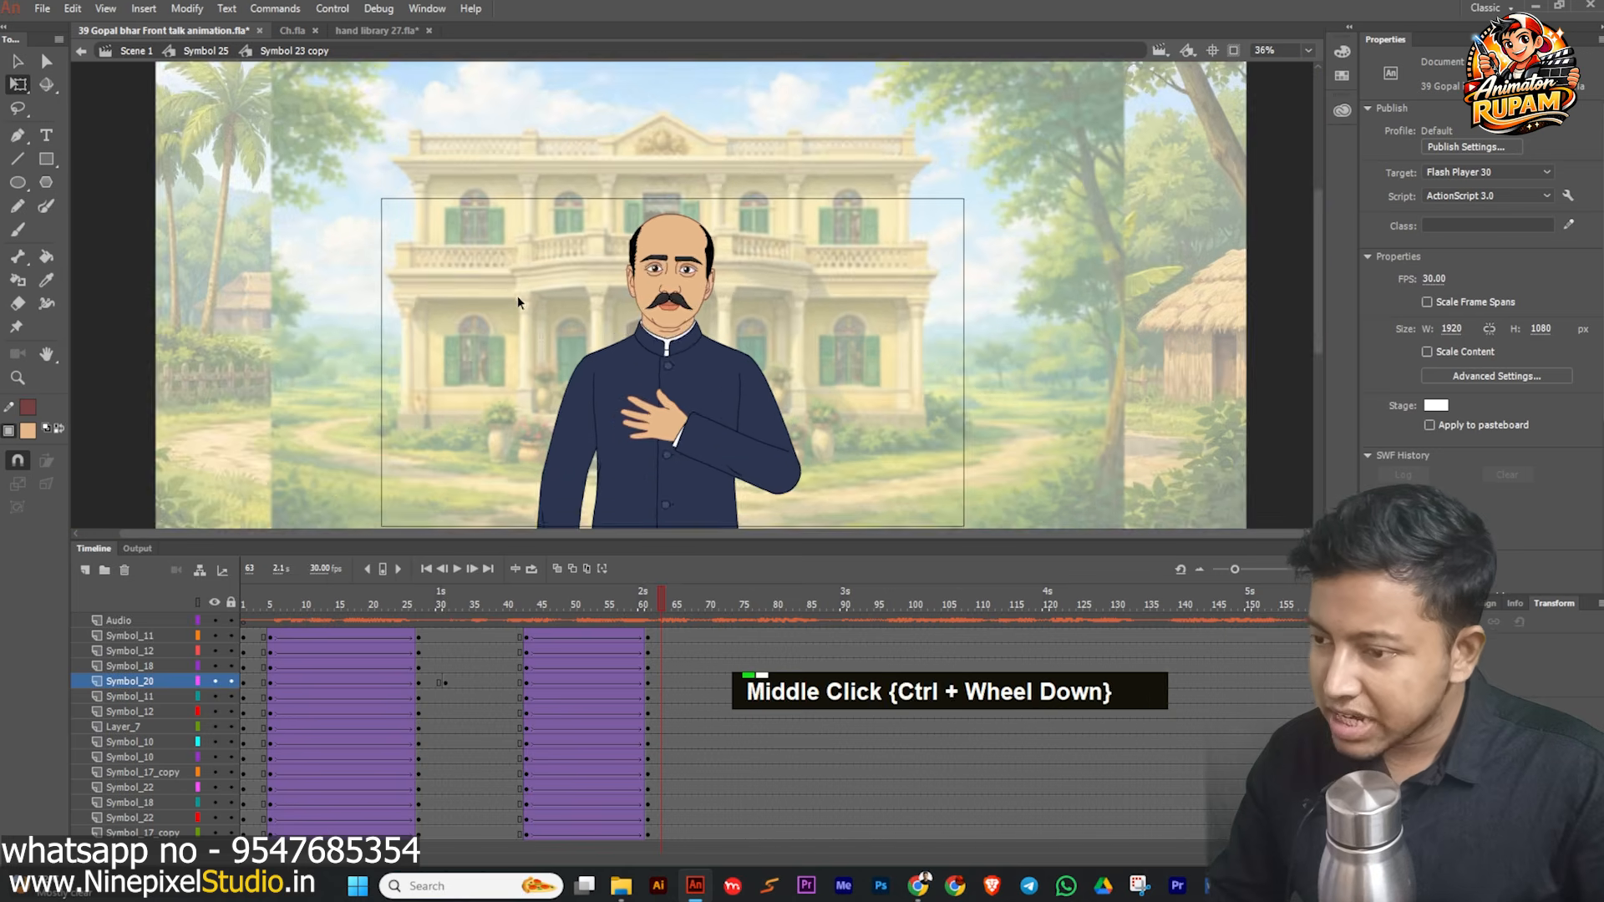
# - Save the file and play the animation from frame 1, reviewing the hand-raising motion between frames 52 and 60
pyautogui.keyDown('ctrl'); pyautogui.scroll(-1, 520, 297); pyautogui.keyUp('ctrl')
pyautogui.moveTo(653, 602); pyautogui.dragTo(243, 594)
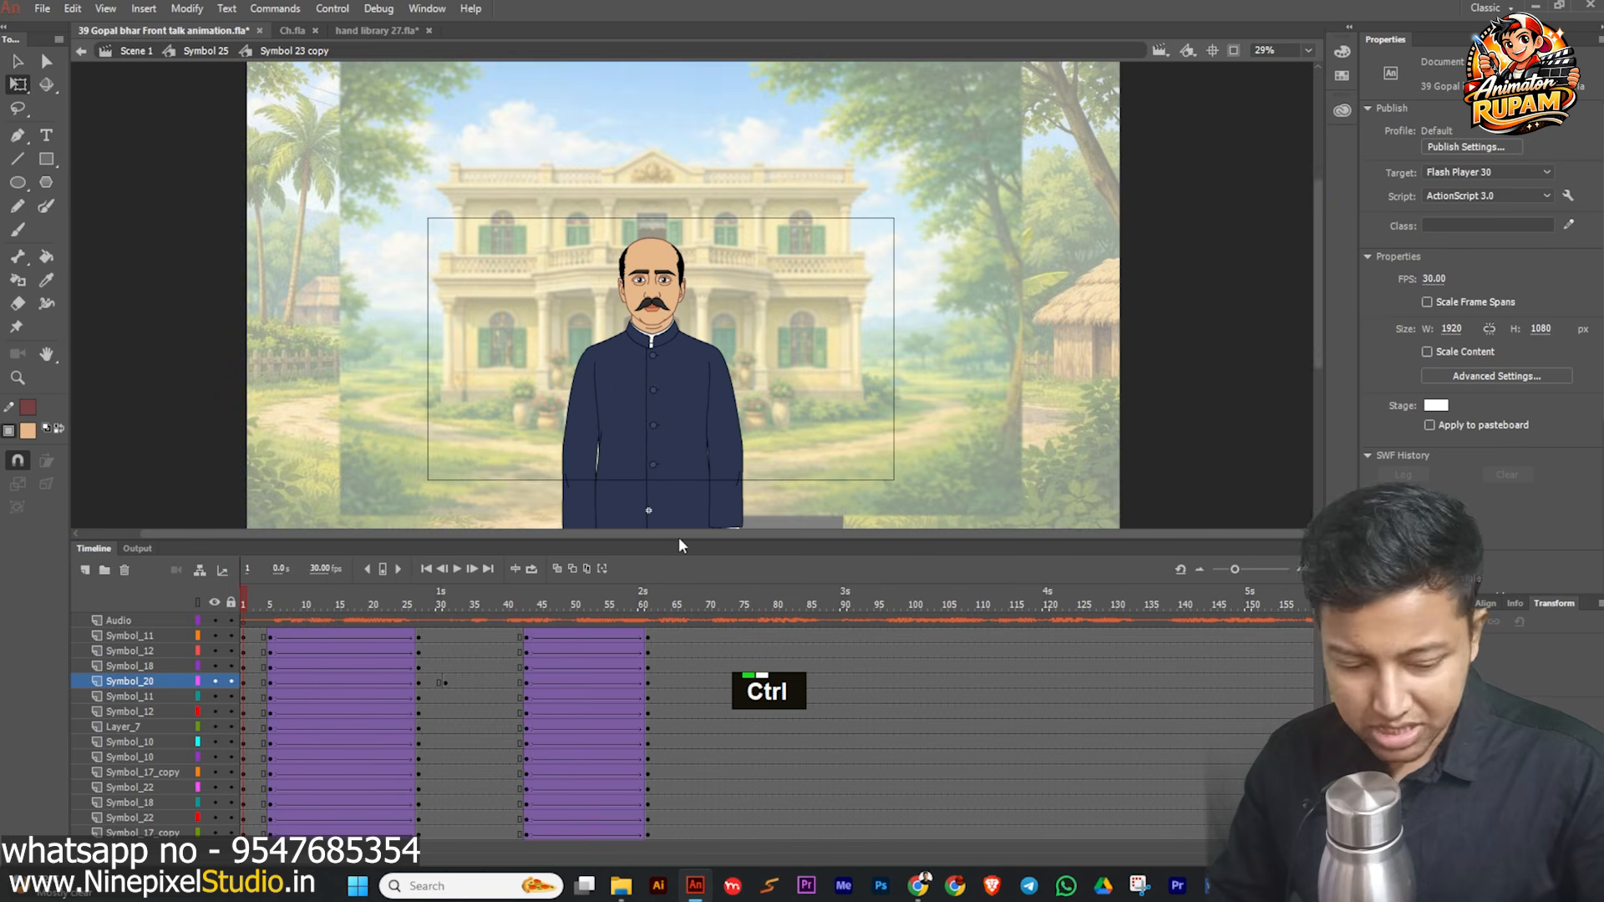
pyautogui.hotkey('ctrl', 's')
pyautogui.click(458, 568)
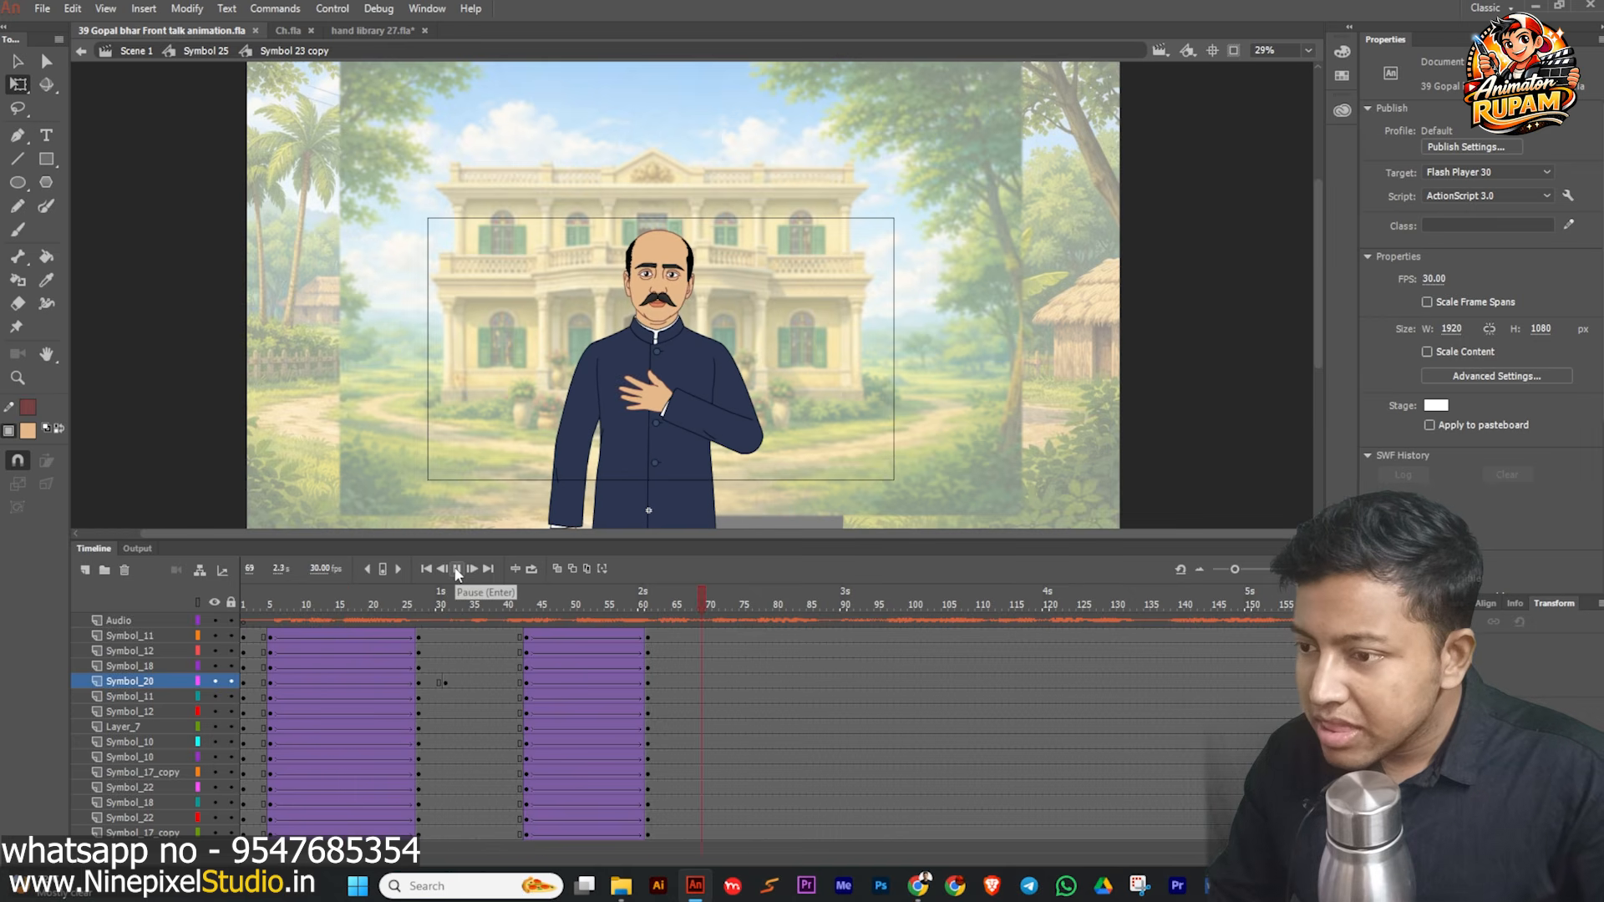
pyautogui.moveTo(717, 592); pyautogui.dragTo(639, 658)
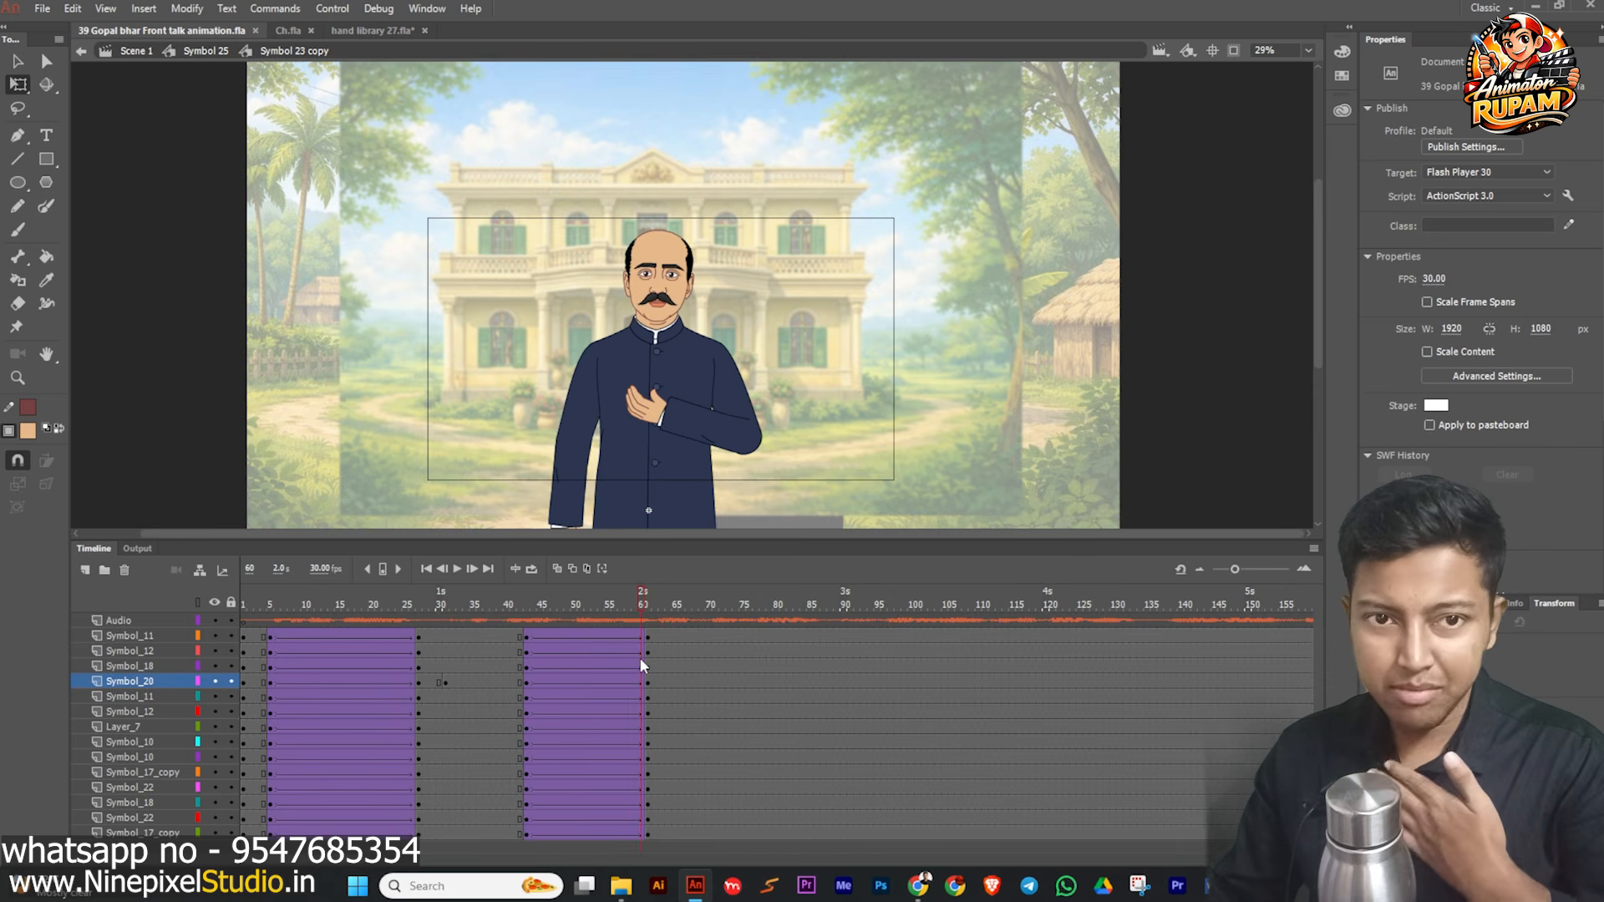
pyautogui.moveTo(639, 658); pyautogui.dragTo(583, 644)
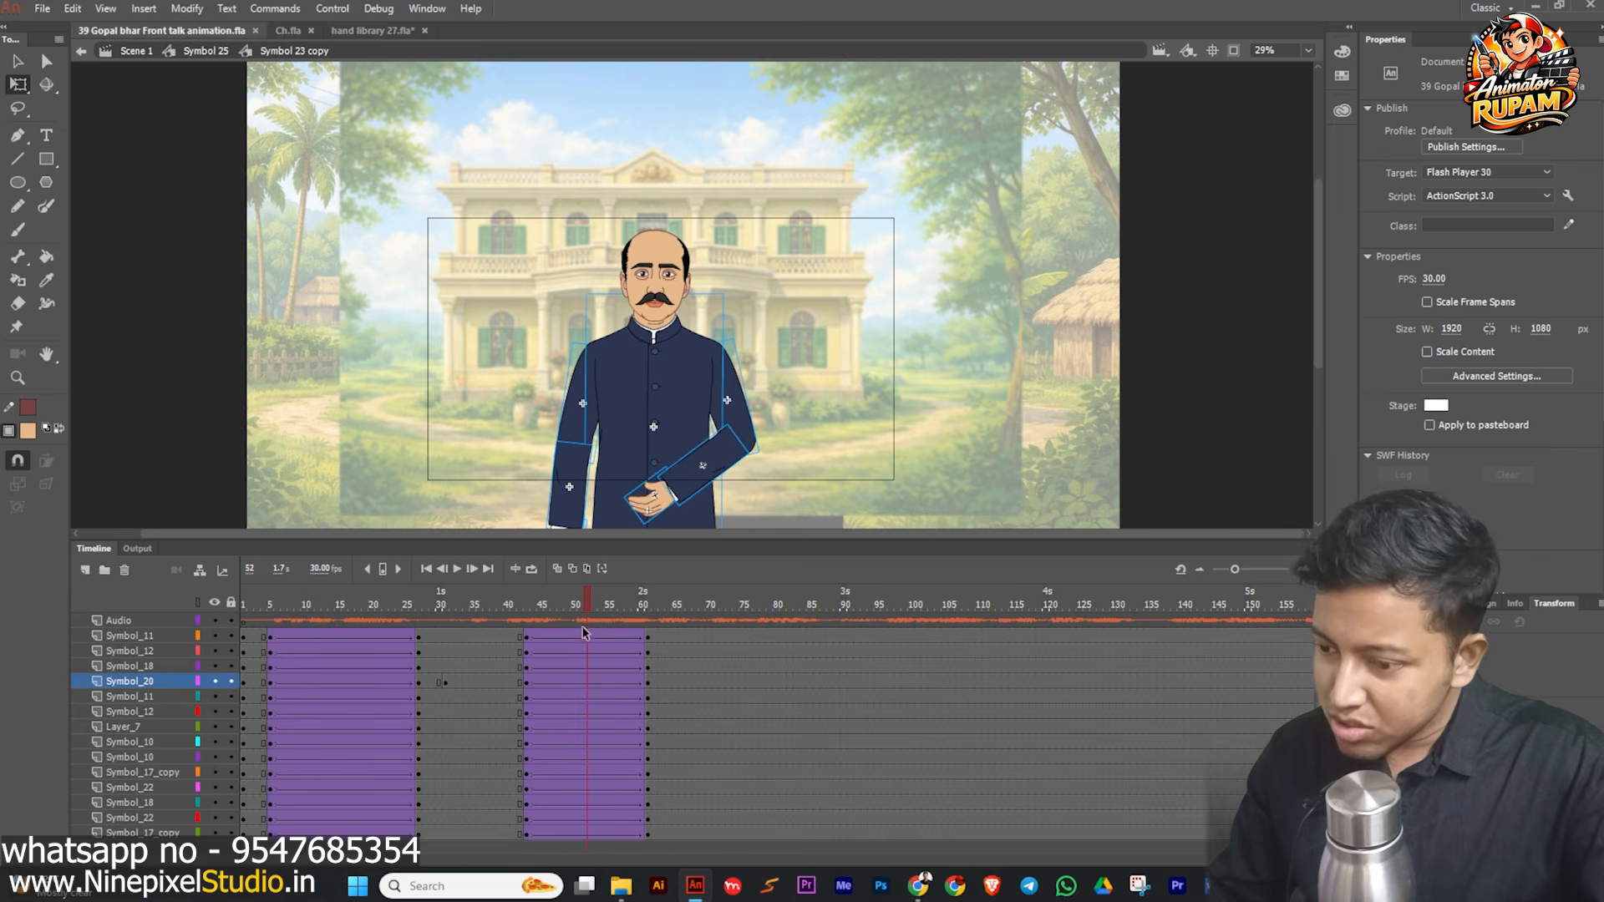
# - Insert keyframes on all character layers at frame 51 and switch the rising hand there to the spread-finger hand
pyautogui.click(580, 621)
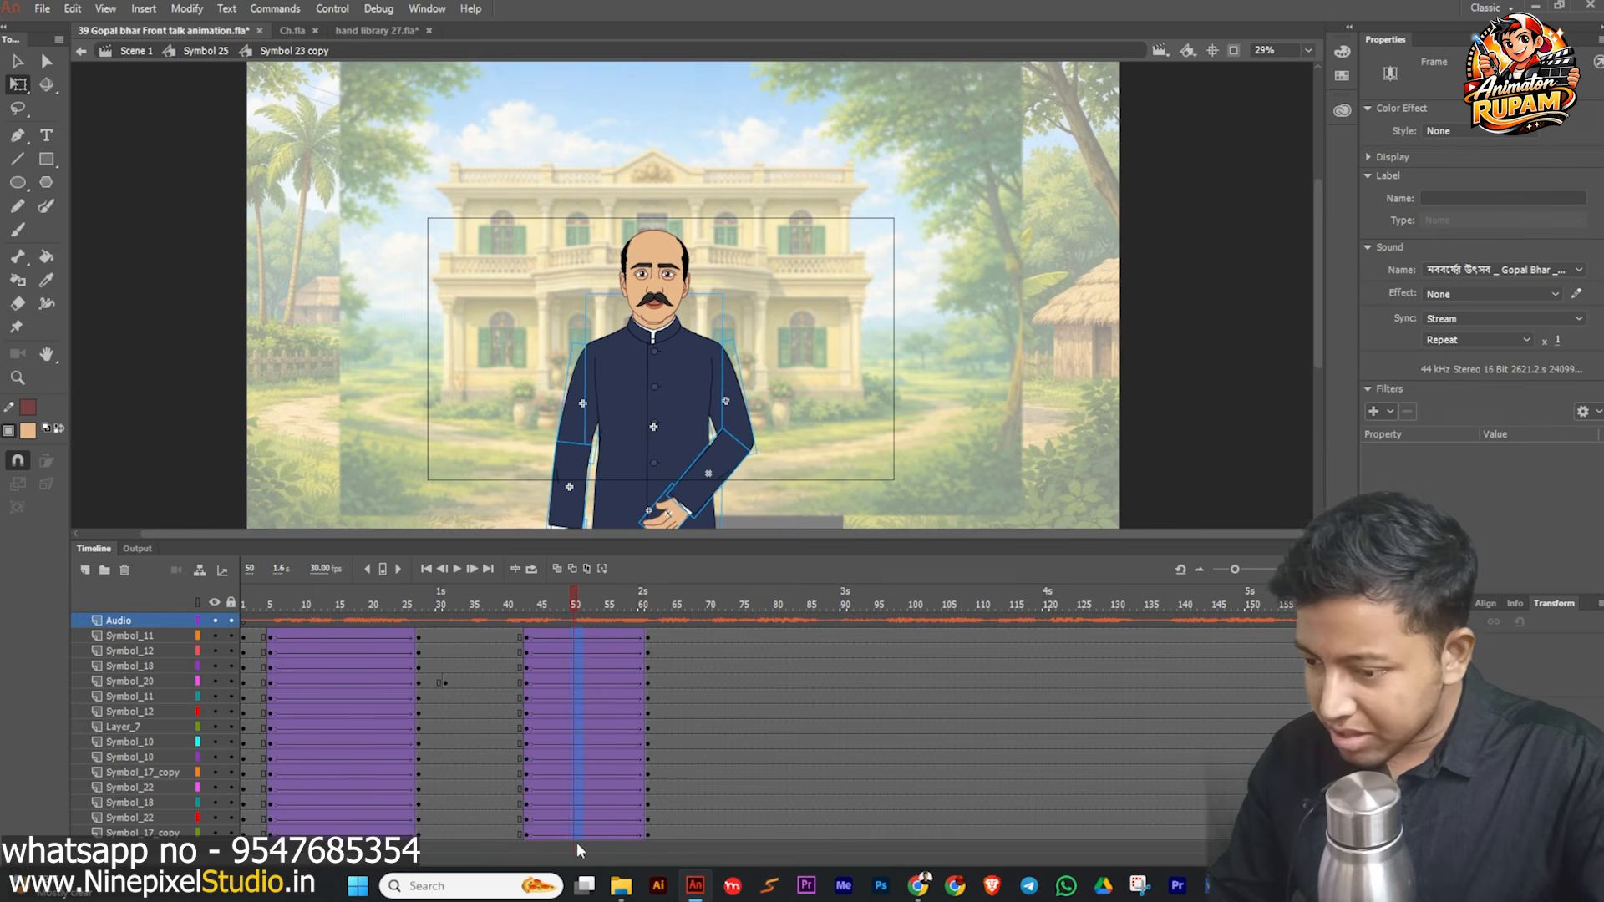
pyautogui.click(577, 838)
pyautogui.click(552, 696)
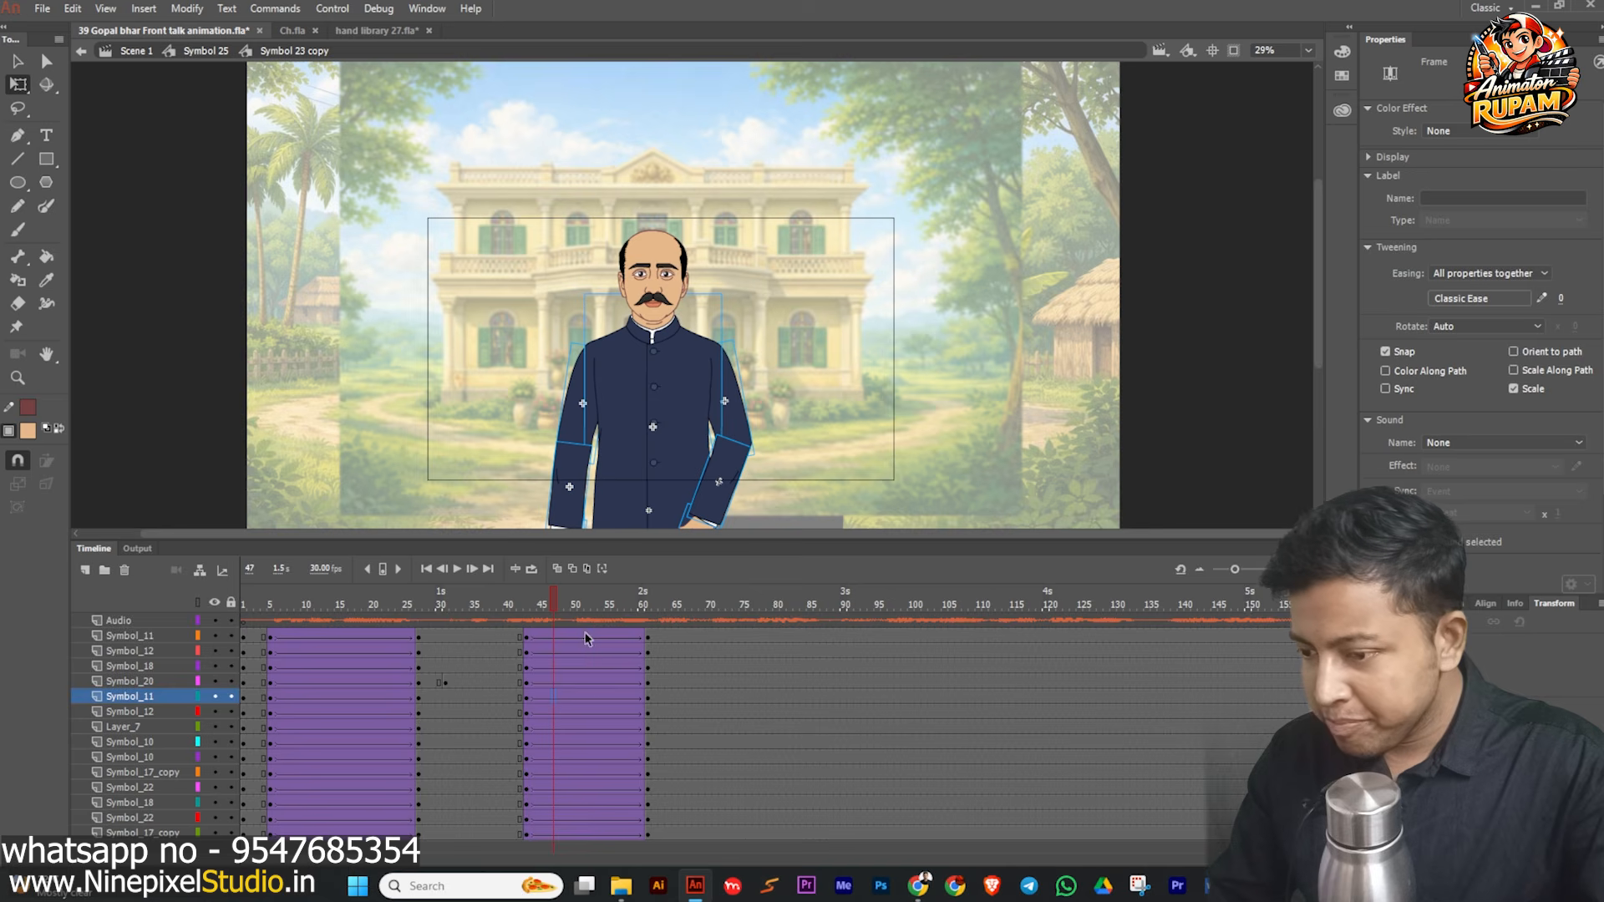
pyautogui.click(586, 639)
pyautogui.click(584, 833)
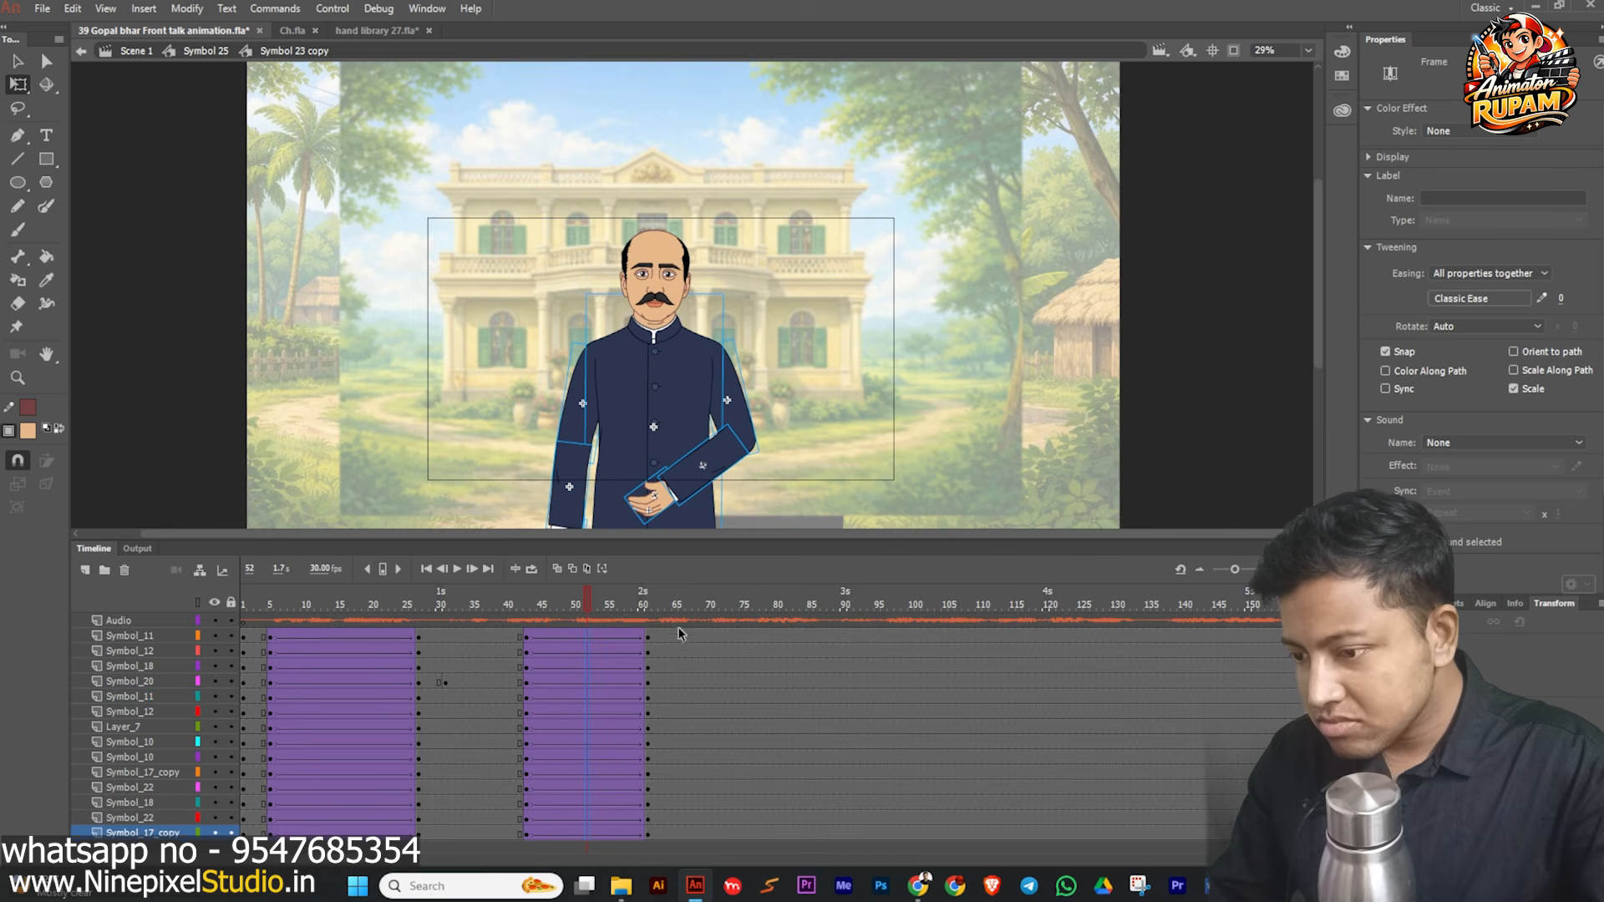
pyautogui.click(584, 639)
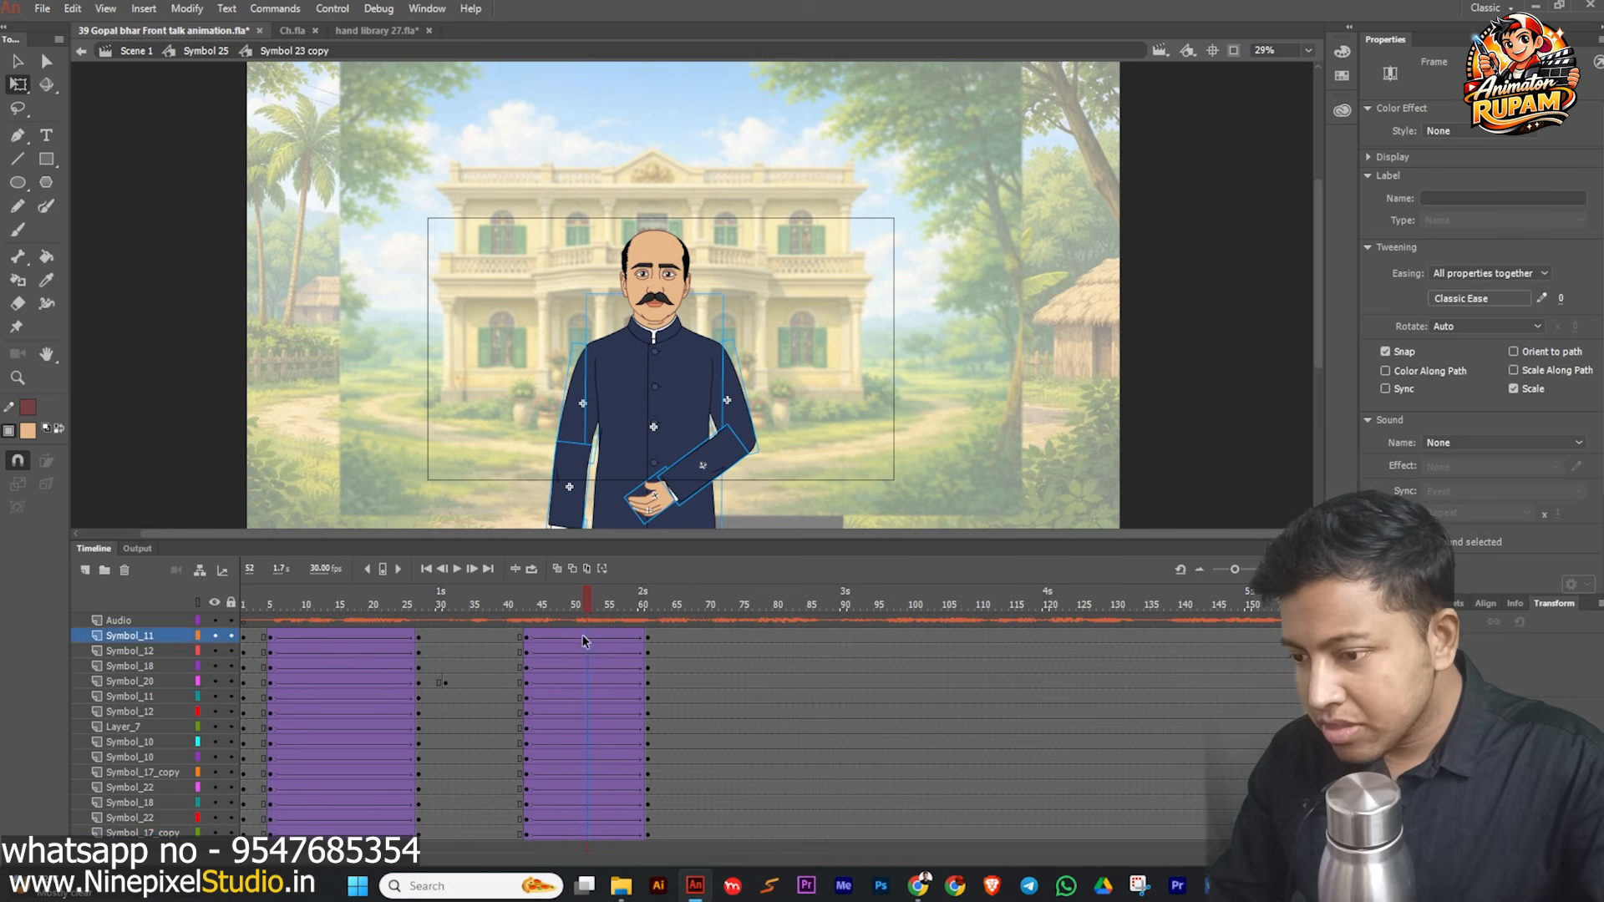
pyautogui.moveTo(588, 681); pyautogui.dragTo(583, 834)
pyautogui.press('F6')
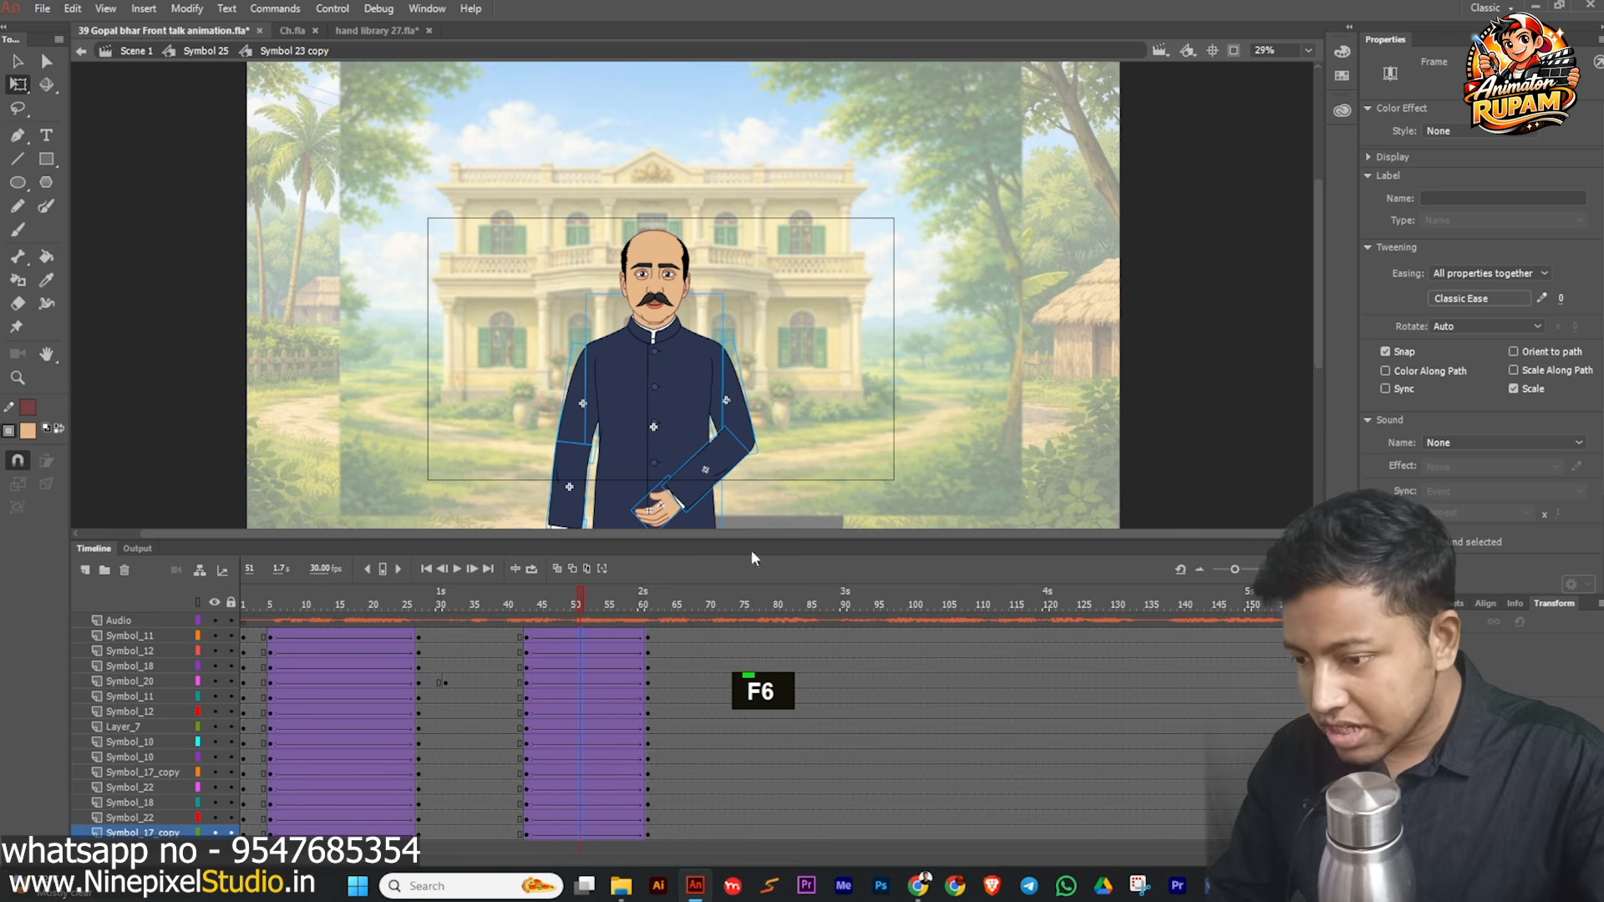
pyautogui.click(657, 507)
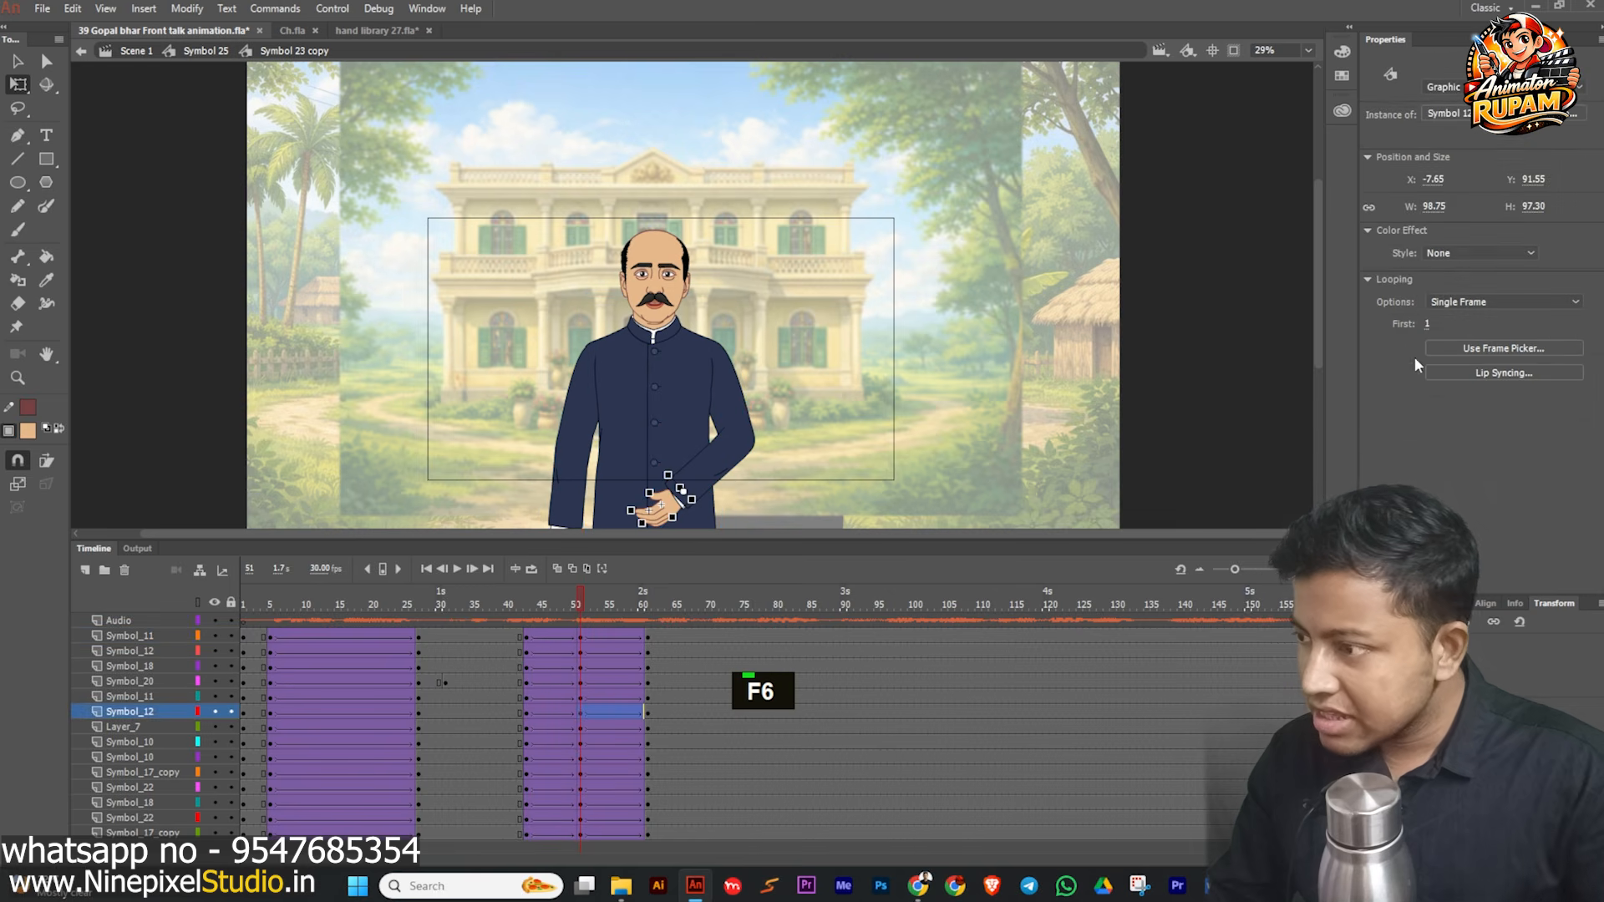
pyautogui.click(855, 416)
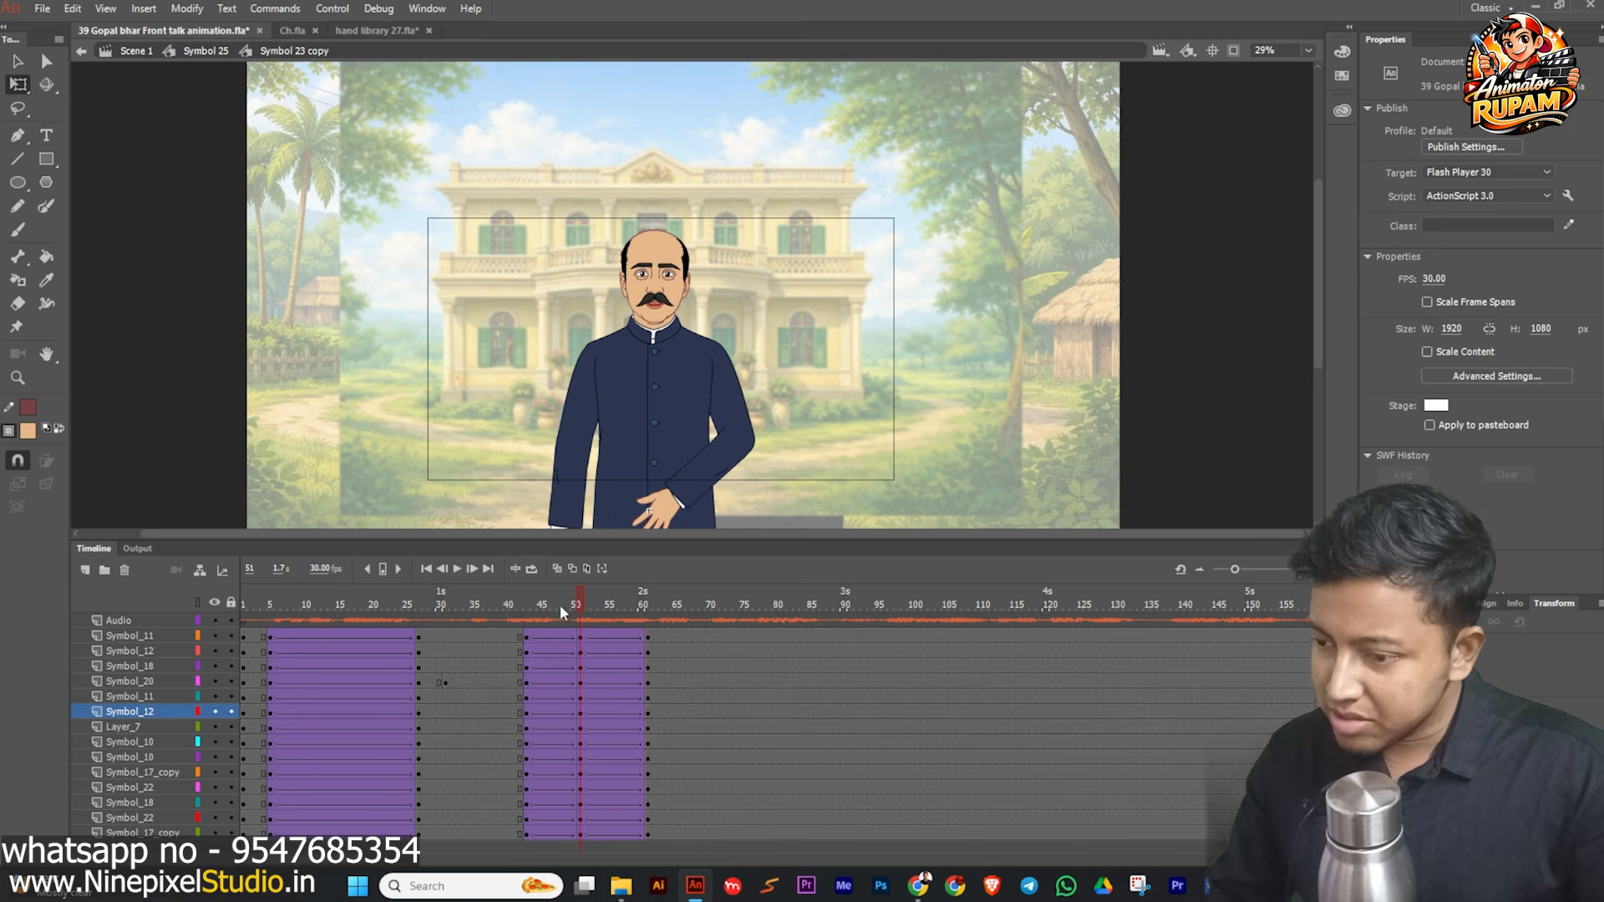
# - Rotate and reposition the spread-finger hand at frame 51 so its wrist sits under the sleeve cuff
pyautogui.click(499, 602)
pyautogui.moveTo(518, 617); pyautogui.dragTo(583, 621)
pyautogui.middleClick(856, 448)
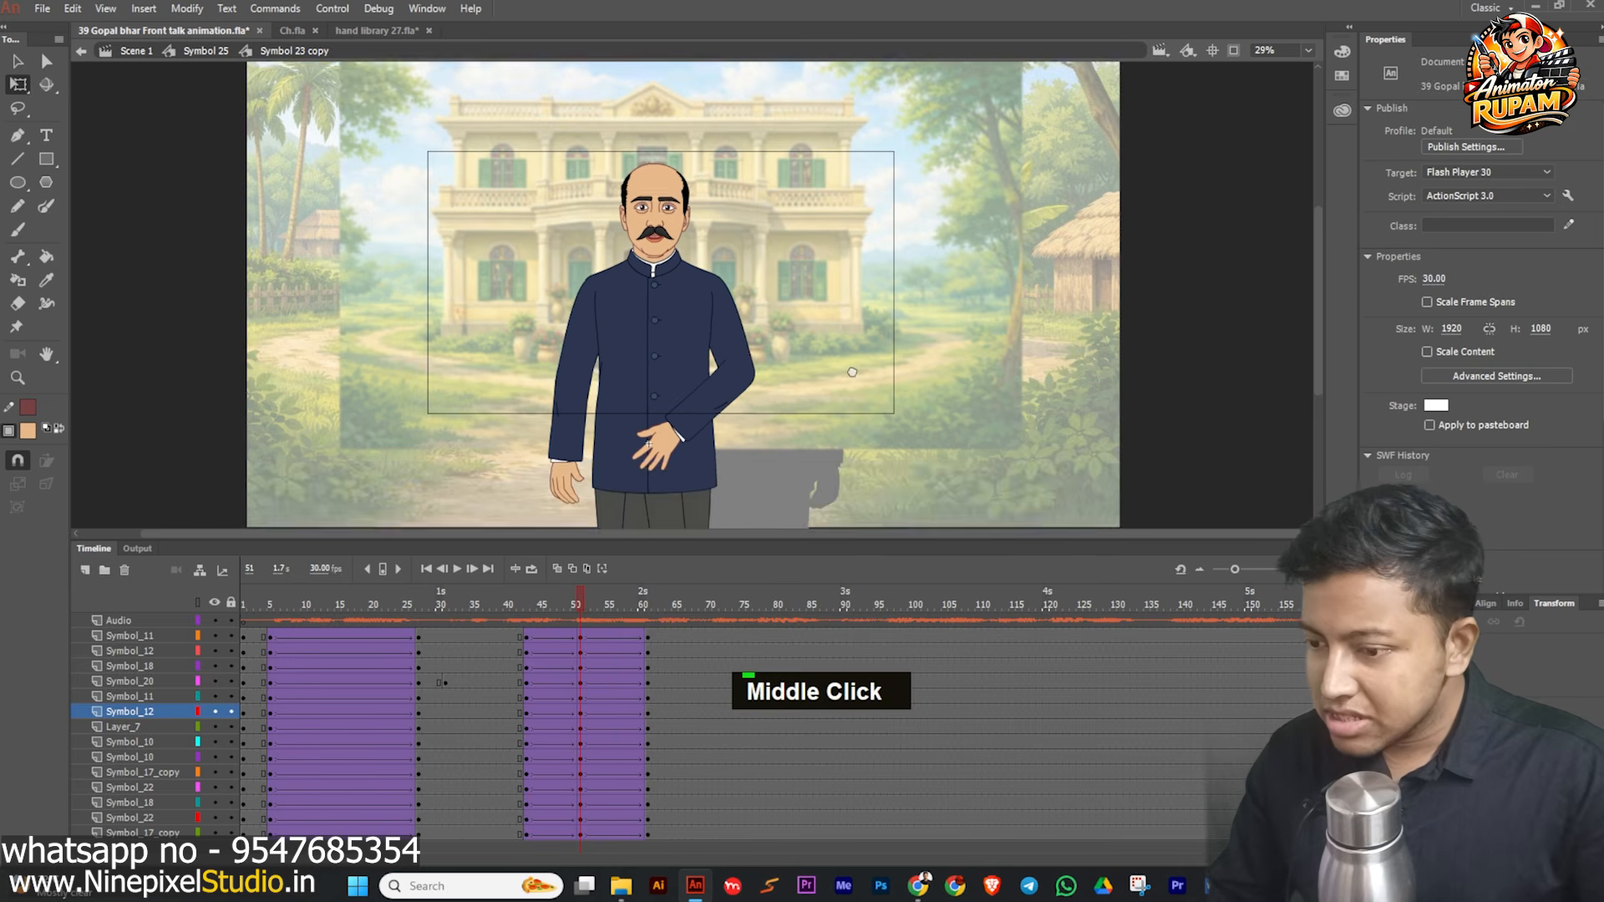
pyautogui.scroll(1, 678, 443)
pyautogui.scroll(1, 678, 443)
pyautogui.click(677, 451)
pyautogui.moveTo(650, 475); pyautogui.dragTo(669, 493)
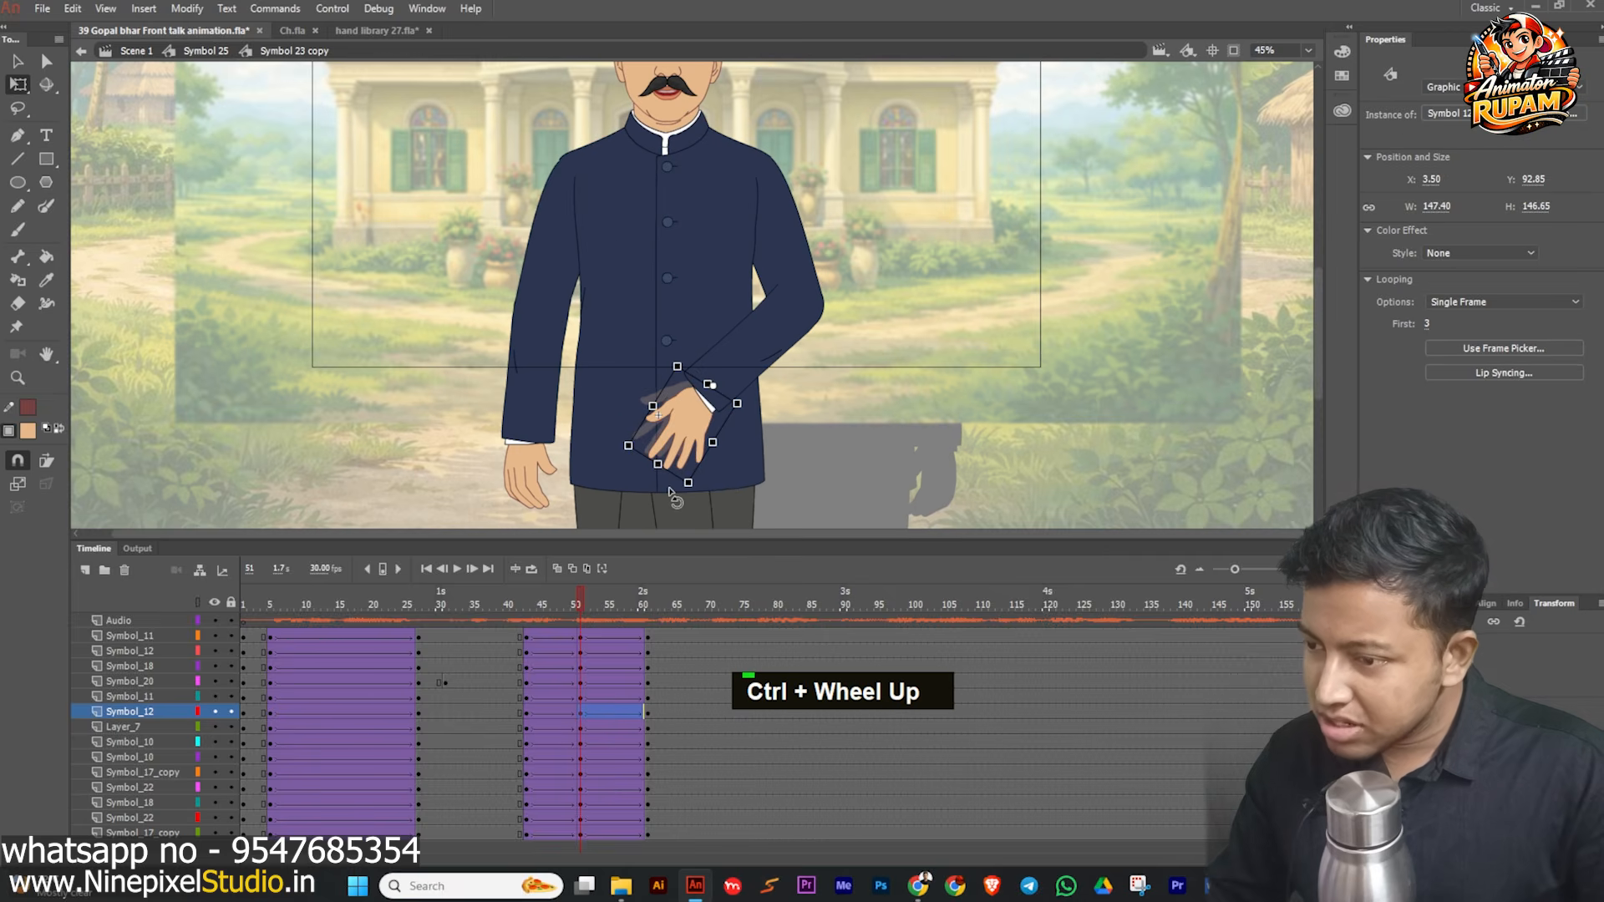
pyautogui.scroll(4, 683, 418)
pyautogui.moveTo(697, 431); pyautogui.dragTo(682, 420)
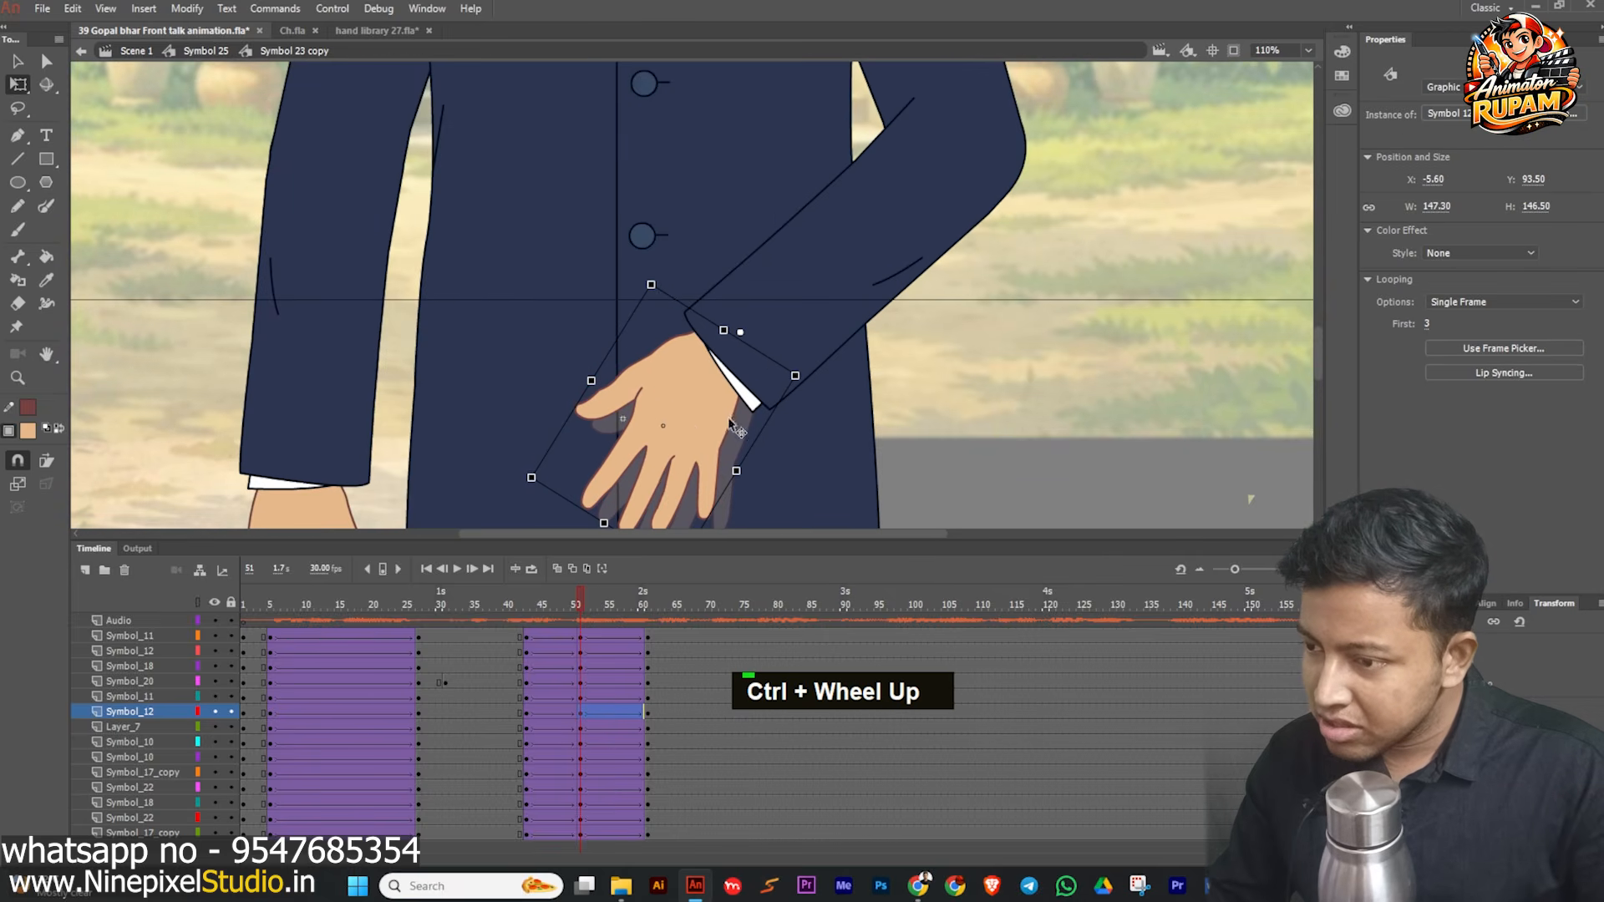
pyautogui.scroll(-1, 736, 398)
pyautogui.scroll(-1, 746, 405)
pyautogui.moveTo(598, 589)
pyautogui.mouseDown()
pyautogui.moveTo(685, 597)
pyautogui.moveTo(567, 588)
pyautogui.mouseUp()
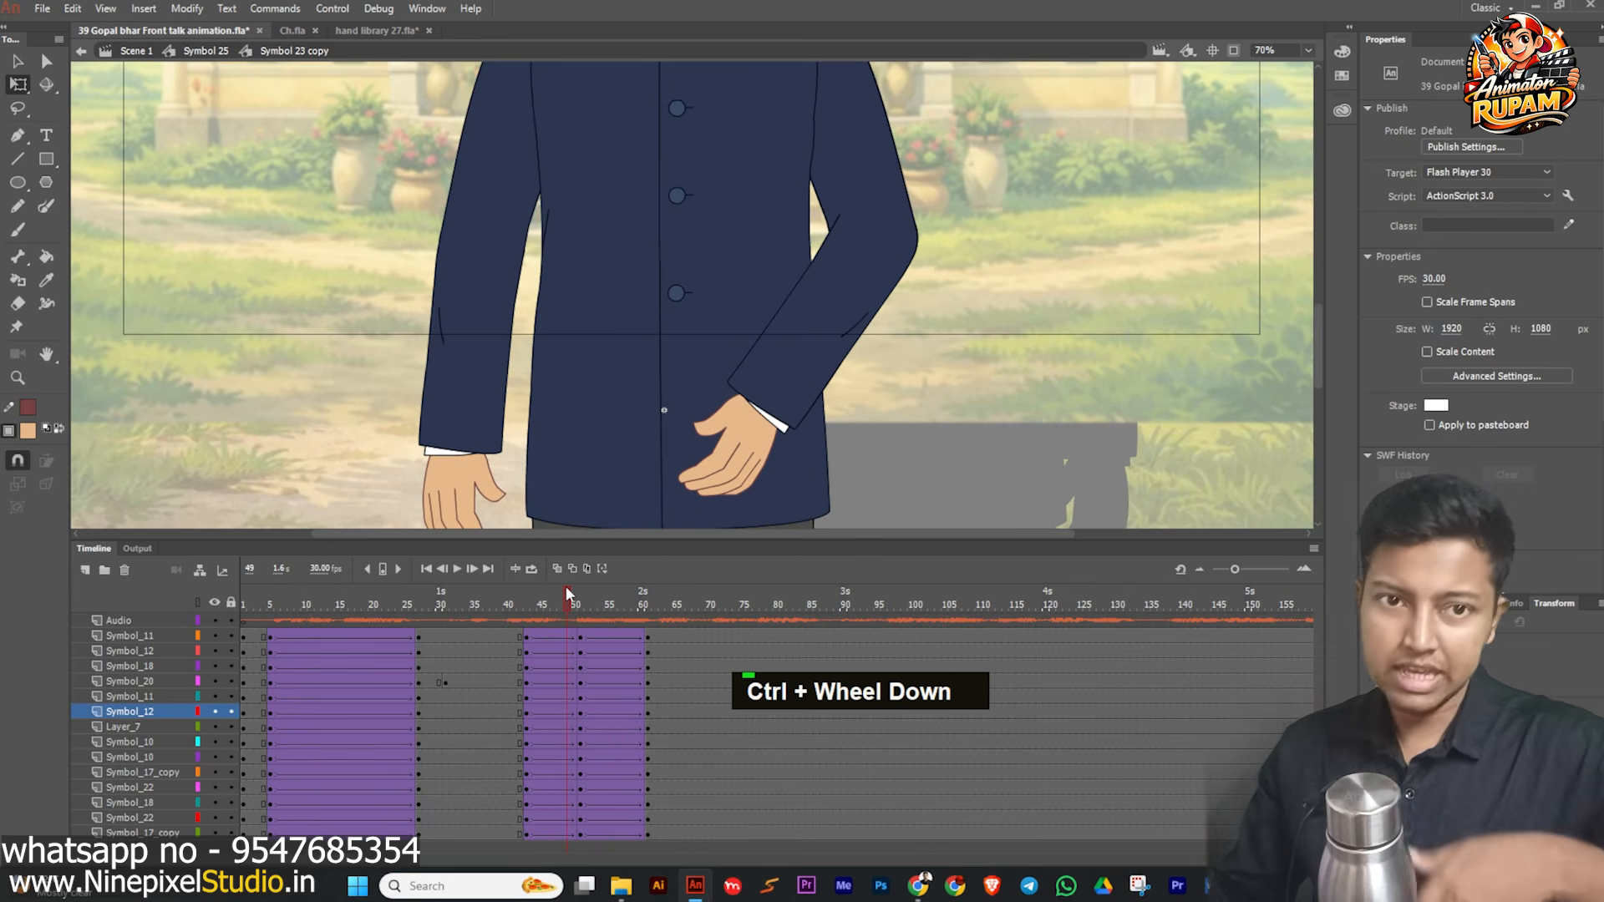
pyautogui.moveTo(570, 585); pyautogui.dragTo(695, 589)
# - Rotate the raised hand slightly in the chest pose that starts at frame 61, check the motion and save the file
pyautogui.scroll(-3, 647, 272)
pyautogui.middleClick(735, 271)
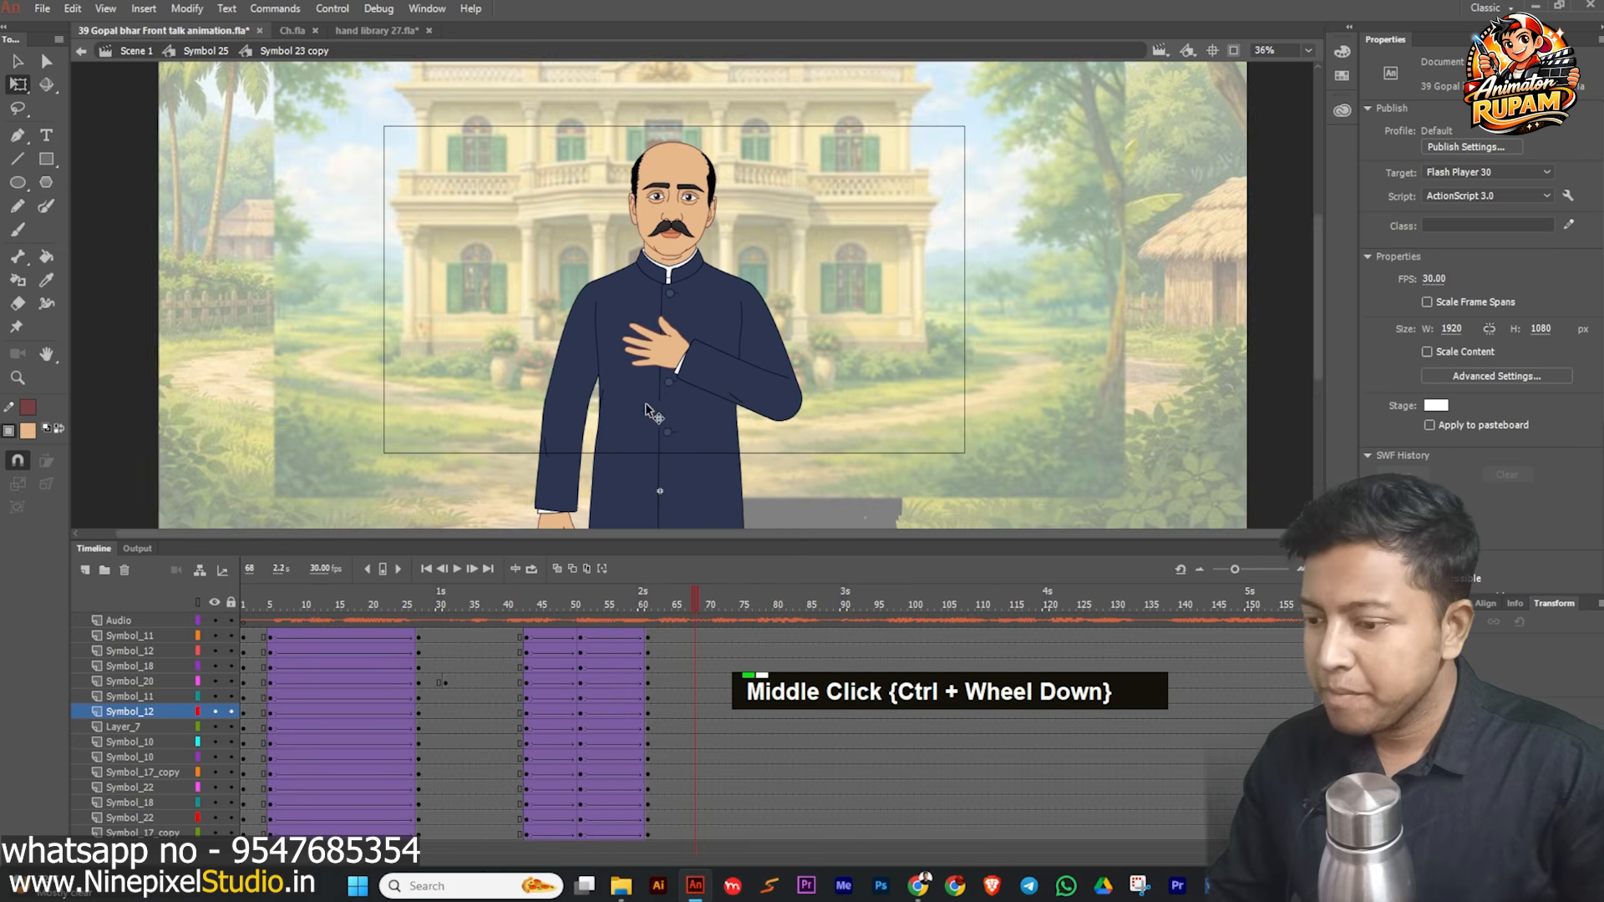
pyautogui.scroll(3, 719, 406)
pyautogui.click(645, 598)
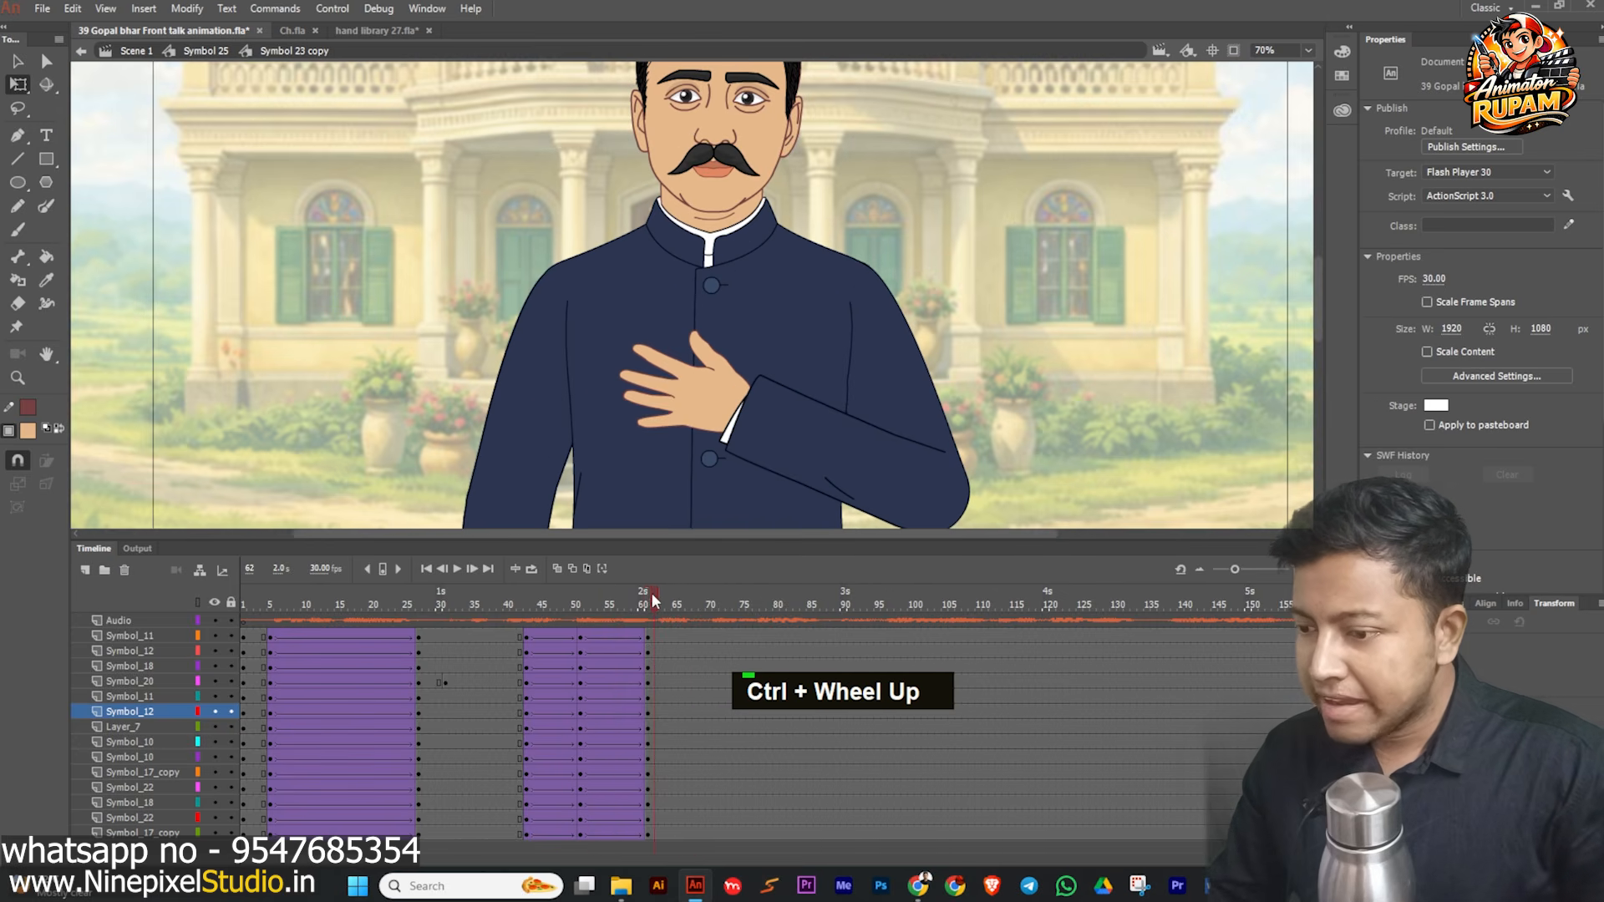
pyautogui.click(684, 426)
pyautogui.moveTo(603, 415); pyautogui.dragTo(609, 397)
pyautogui.scroll(-3, 688, 385)
pyautogui.click(613, 597)
pyautogui.moveTo(612, 595); pyautogui.dragTo(687, 598)
pyautogui.scroll(-1, 728, 321)
pyautogui.hotkey('ctrl', 's')
pyautogui.scroll(2, 739, 276)
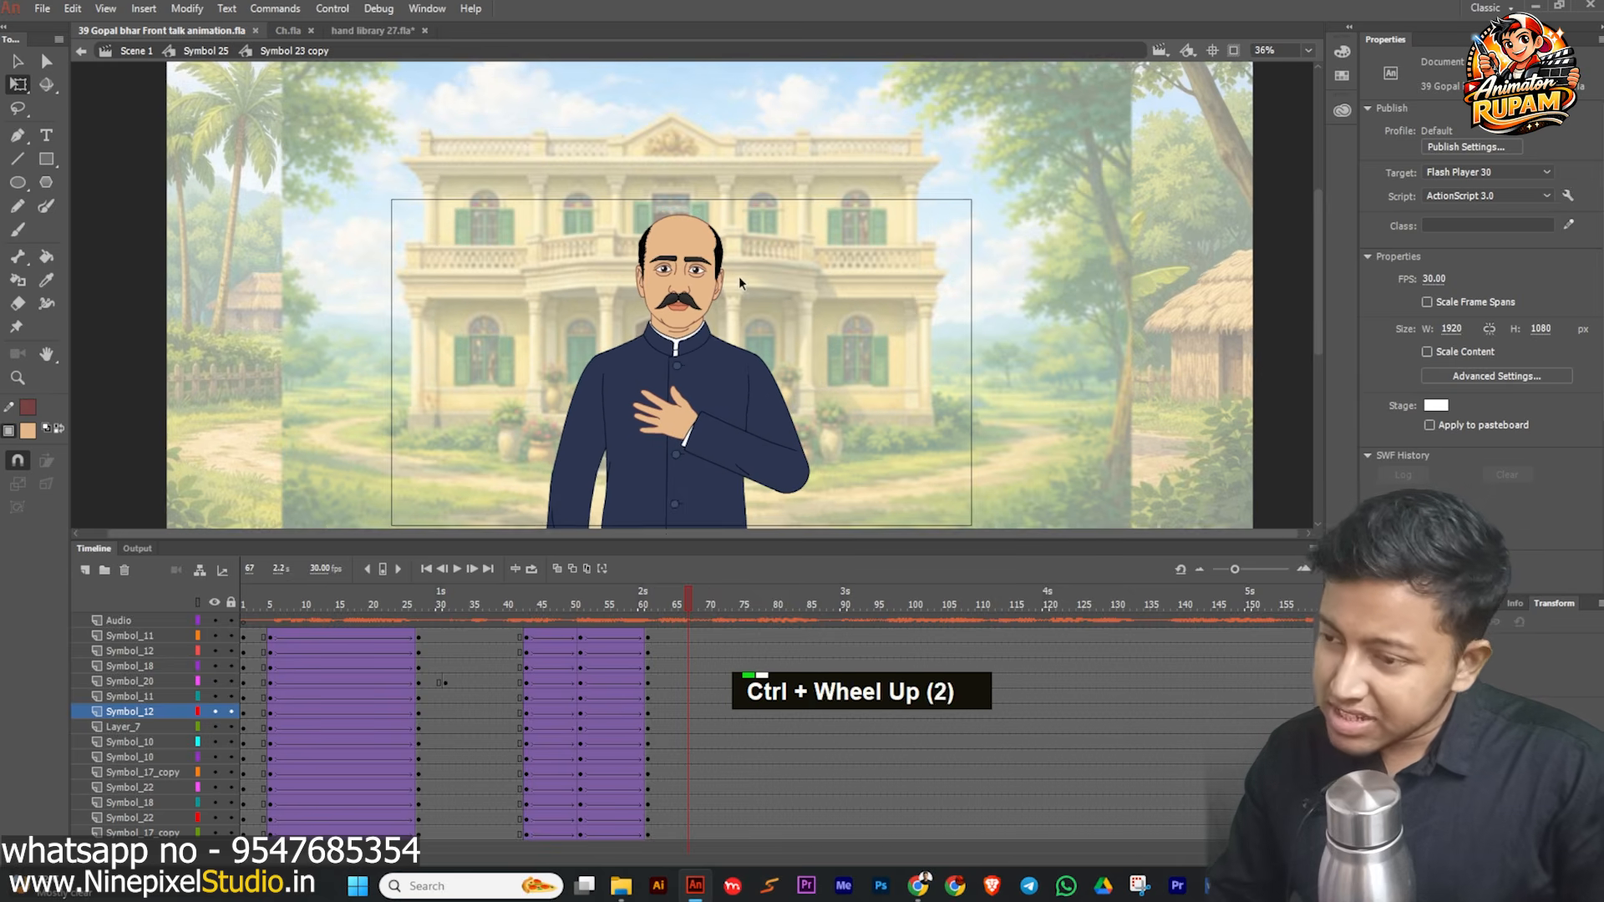
# - Apply Quad Ease In to the tweens between frames 43 and 51 on all character layers
pyautogui.keyDown('ctrl'); pyautogui.middleClick(777, 320); pyautogui.keyUp('ctrl')
pyautogui.moveTo(559, 643); pyautogui.dragTo(554, 850)
pyautogui.click(1447, 298)
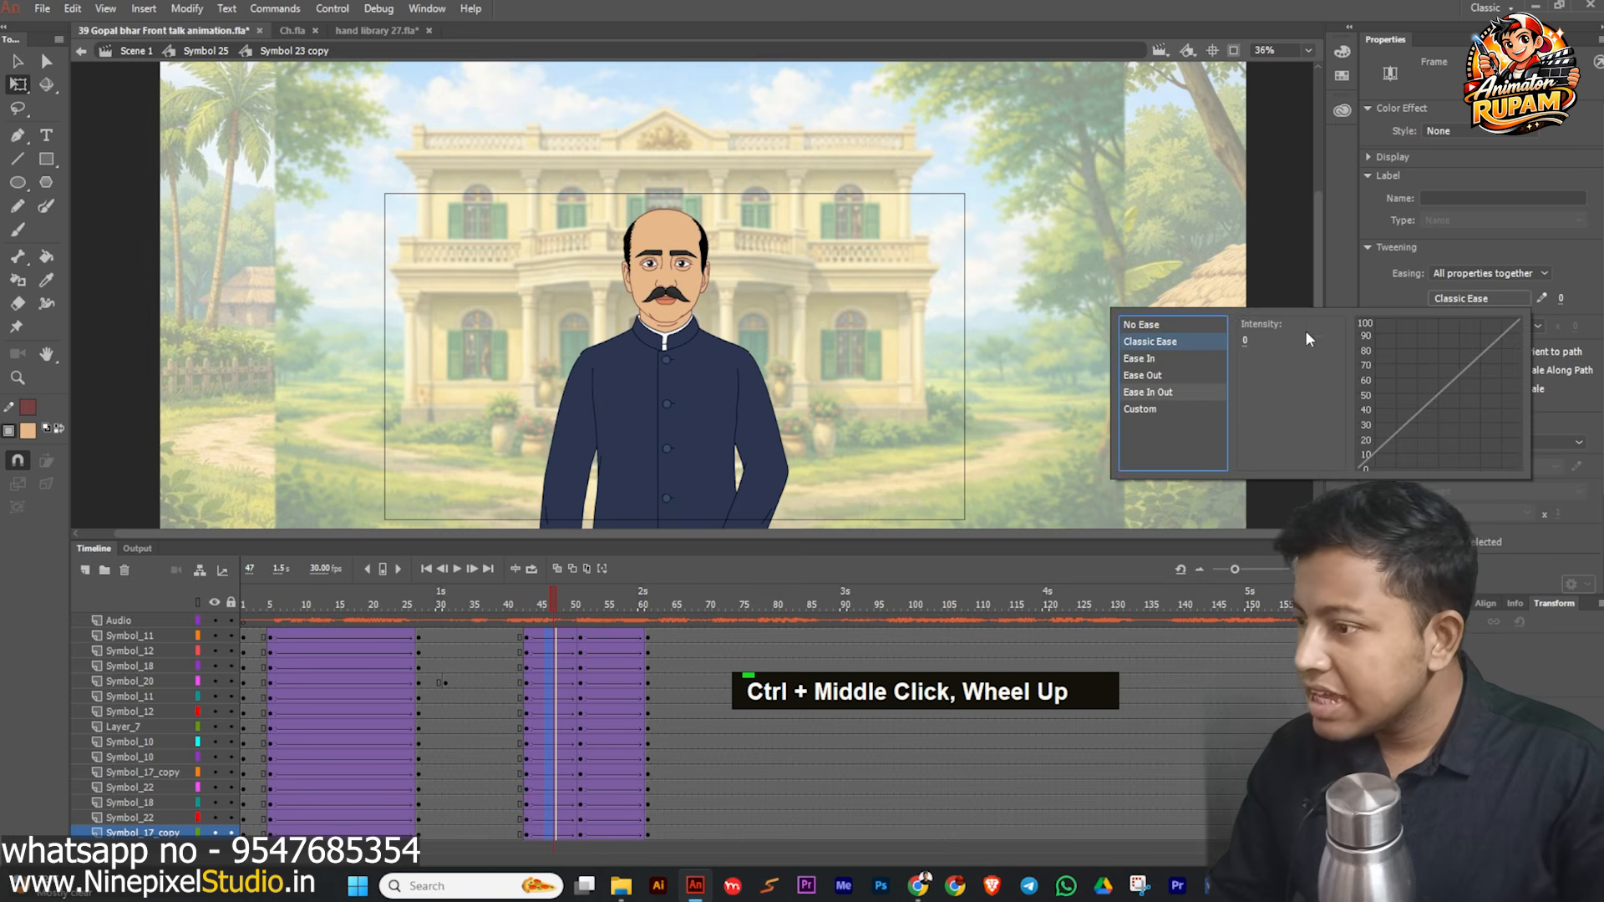
pyautogui.click(1171, 361)
pyautogui.doubleClick(1261, 324)
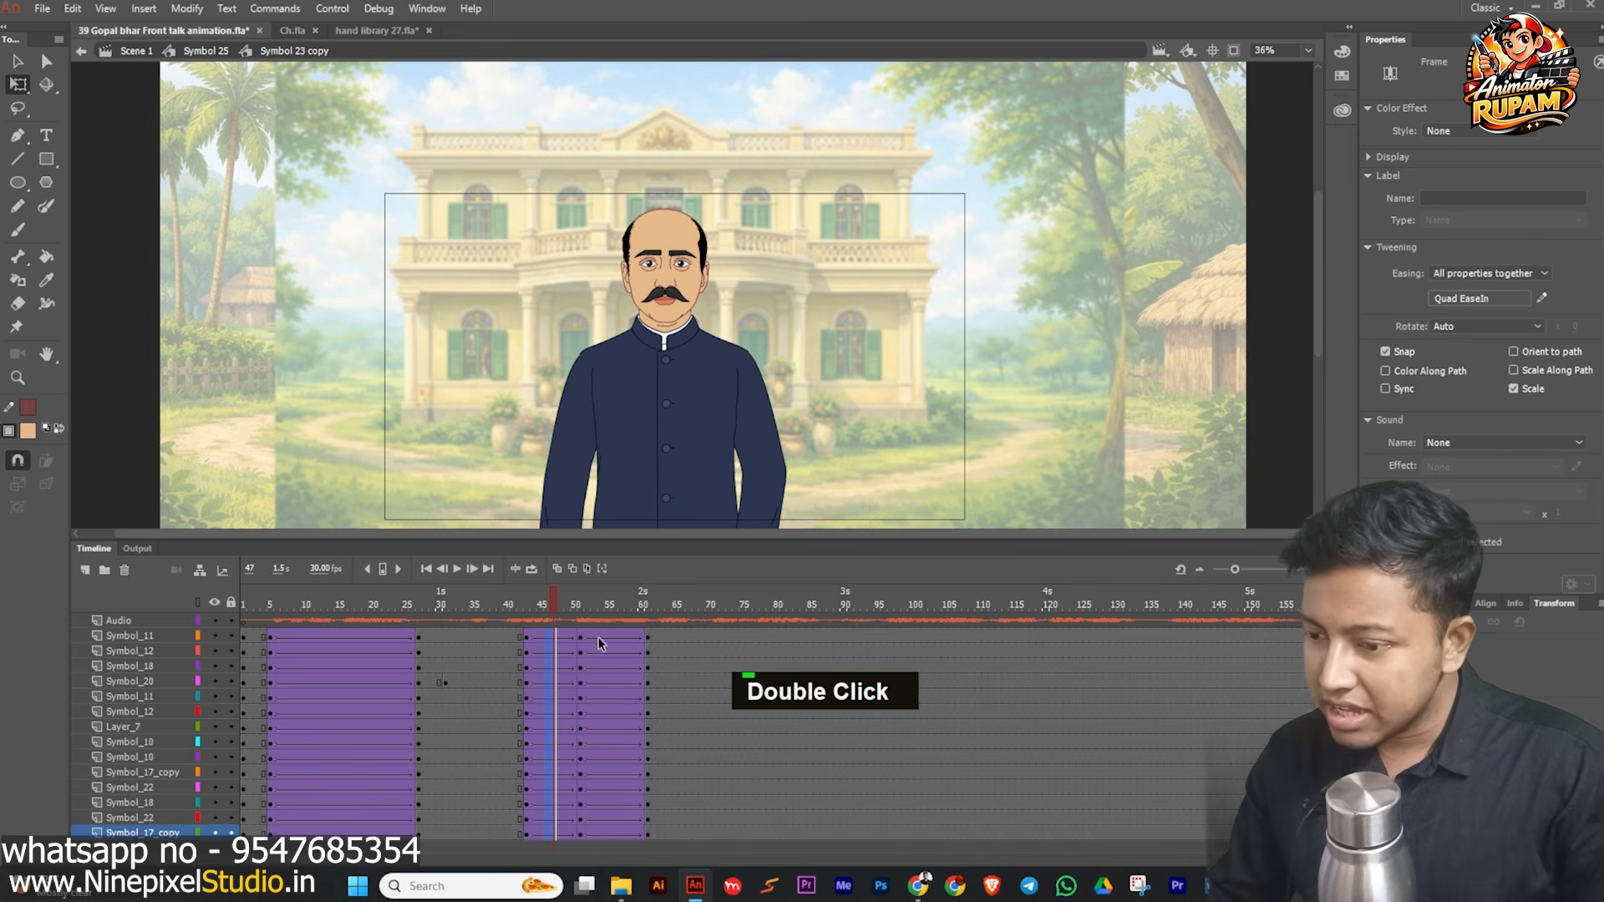
# - Apply an Ease Out to the tweens between frames 51 and 61 on all character layers and save the file
pyautogui.moveTo(598, 643); pyautogui.dragTo(618, 842)
pyautogui.click(1458, 299)
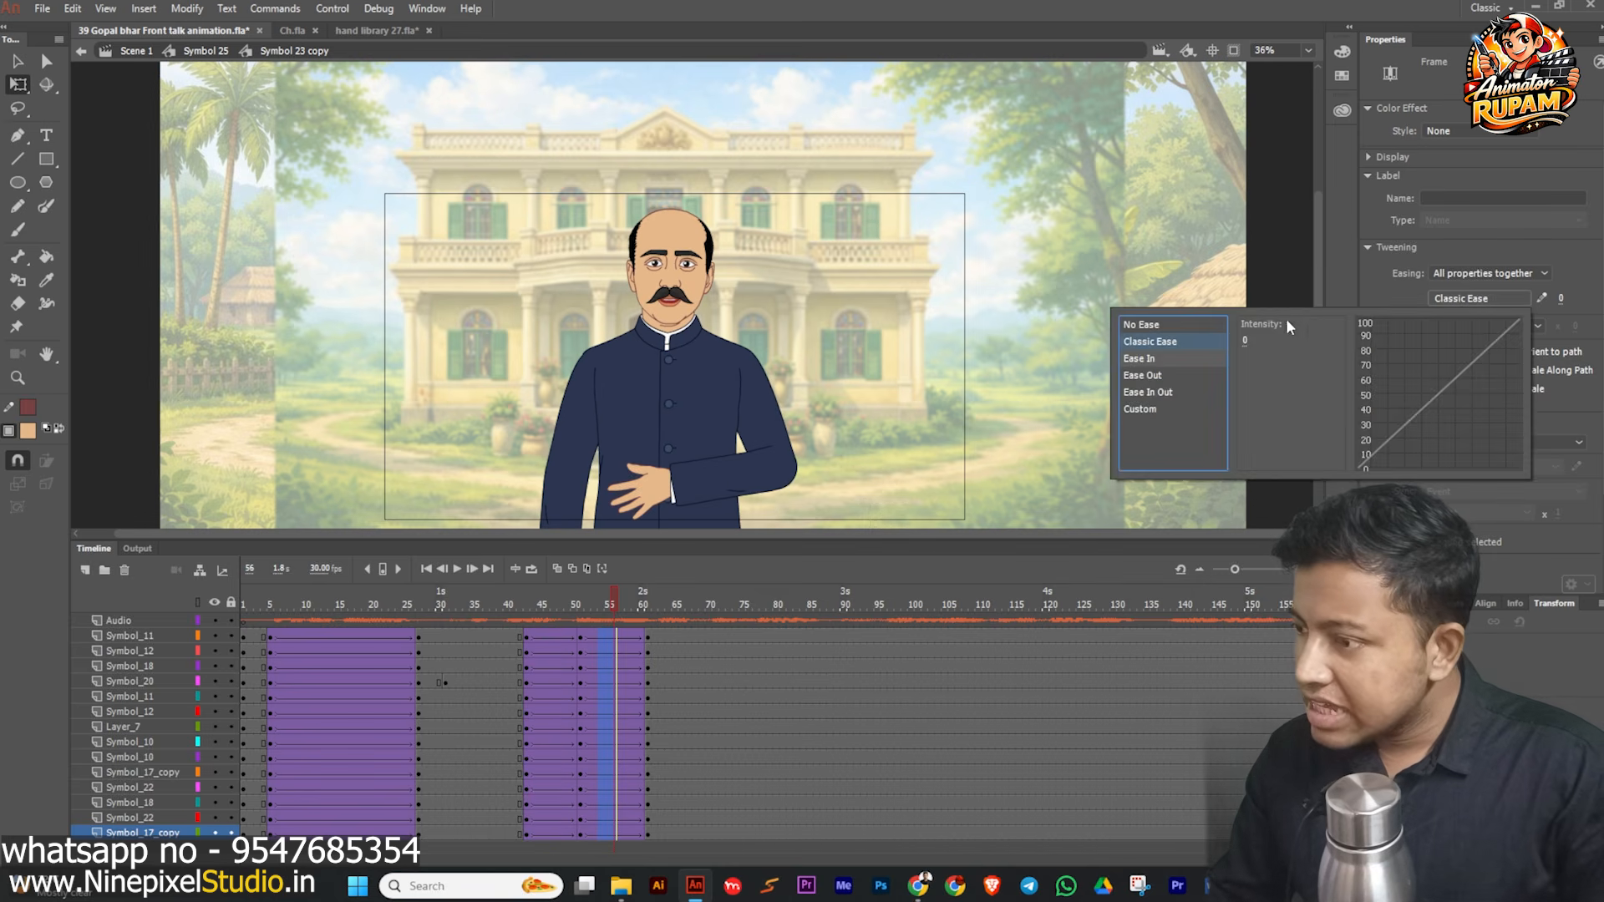
pyautogui.doubleClick(1169, 373)
pyautogui.click(967, 373)
pyautogui.hotkey('ctrl', 's')
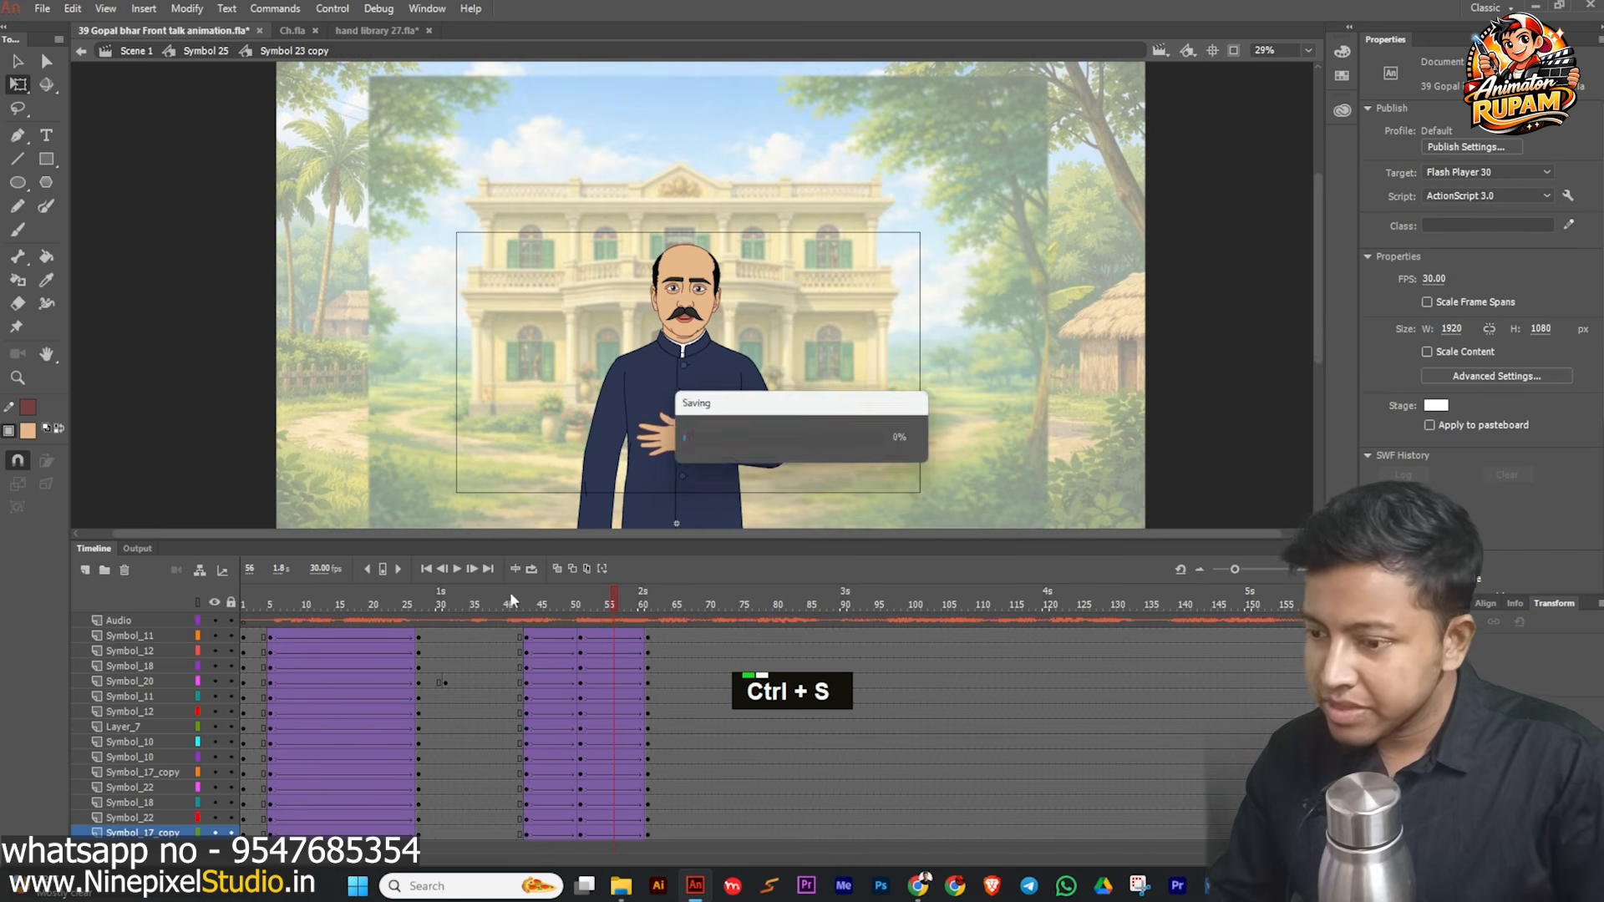
# - Save the file and play the animation from frame 1 to review the eased hand raise
pyautogui.moveTo(603, 609); pyautogui.dragTo(243, 618)
pyautogui.hotkey('ctrl', 's')
pyautogui.click(458, 569)
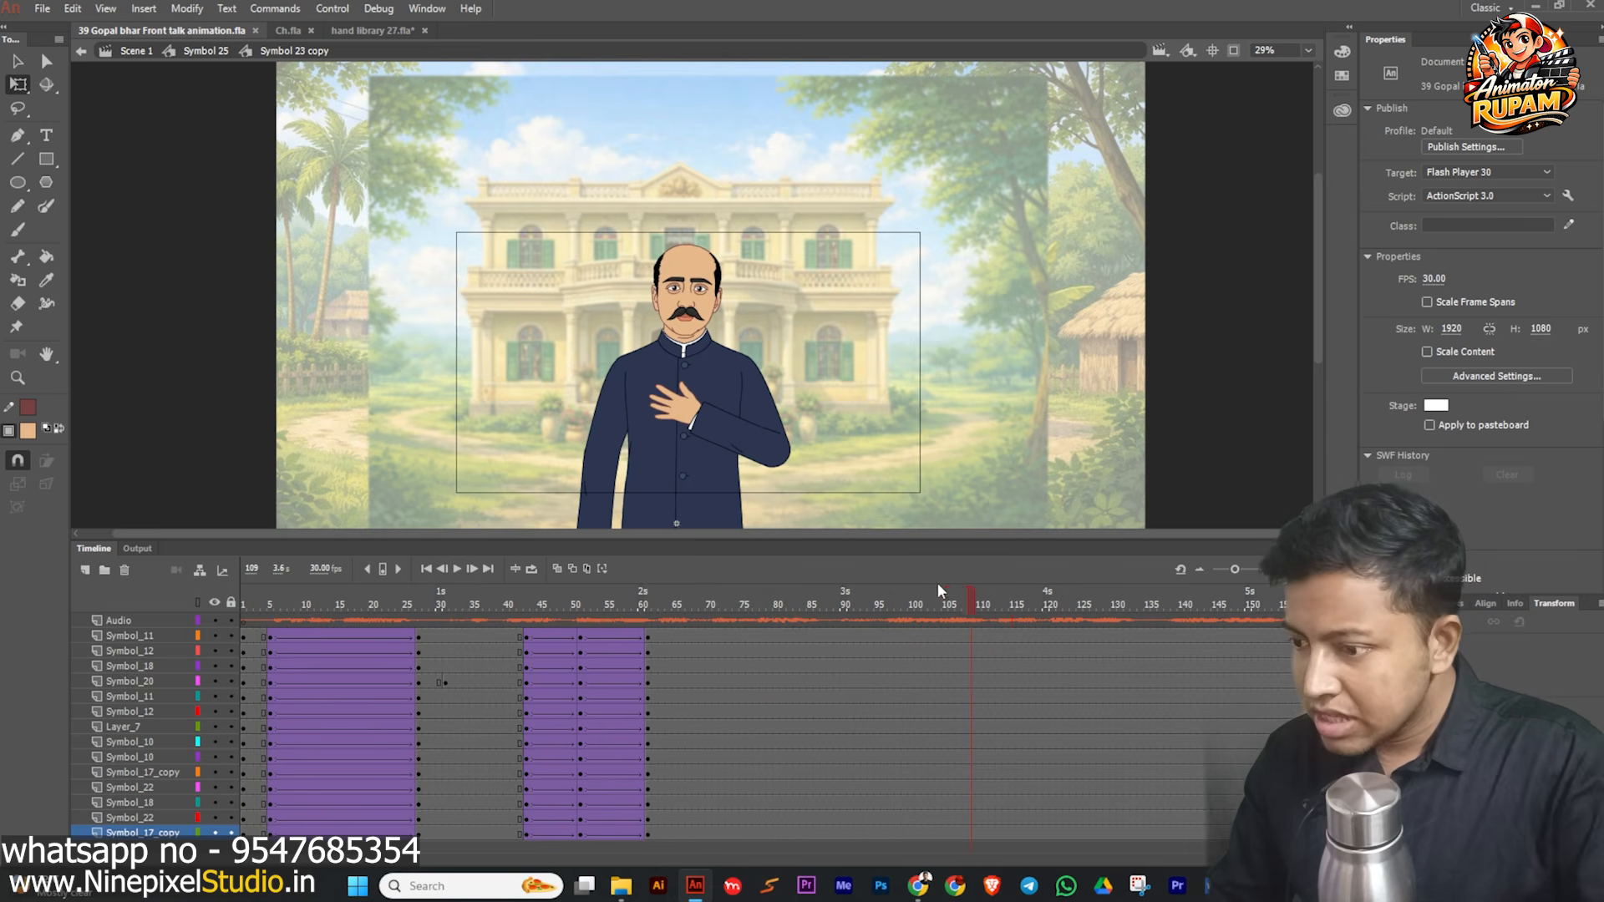
pyautogui.moveTo(814, 633); pyautogui.dragTo(821, 634)
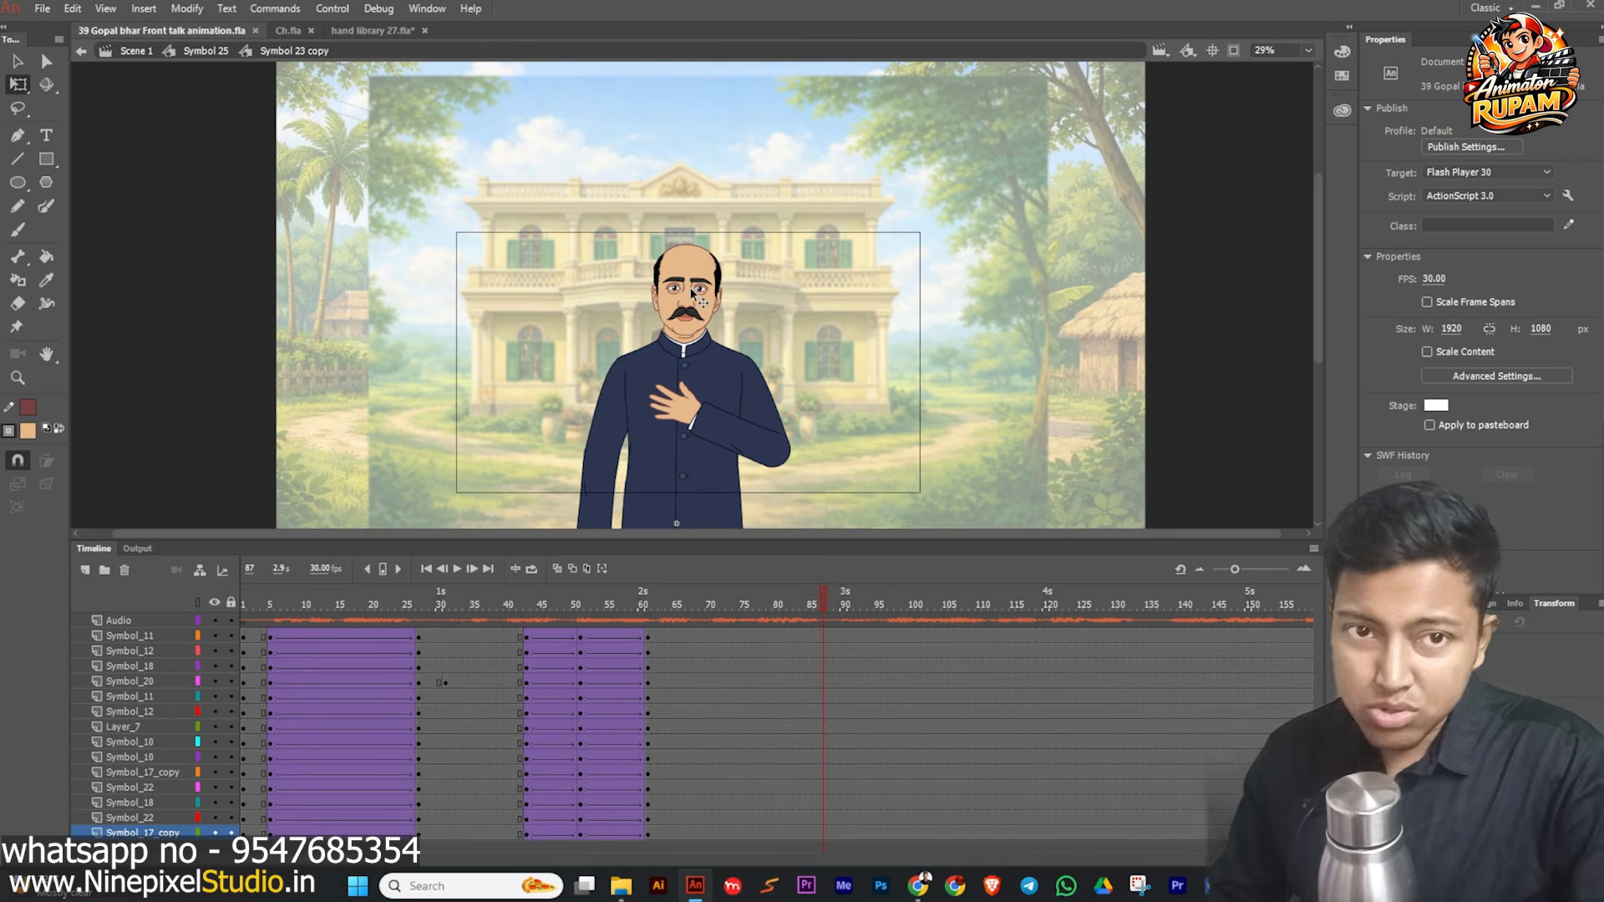
# - Insert a keyframe on the head layer at frame 87 and change the head symbol's looping option in the span before it
pyautogui.click(767, 681)
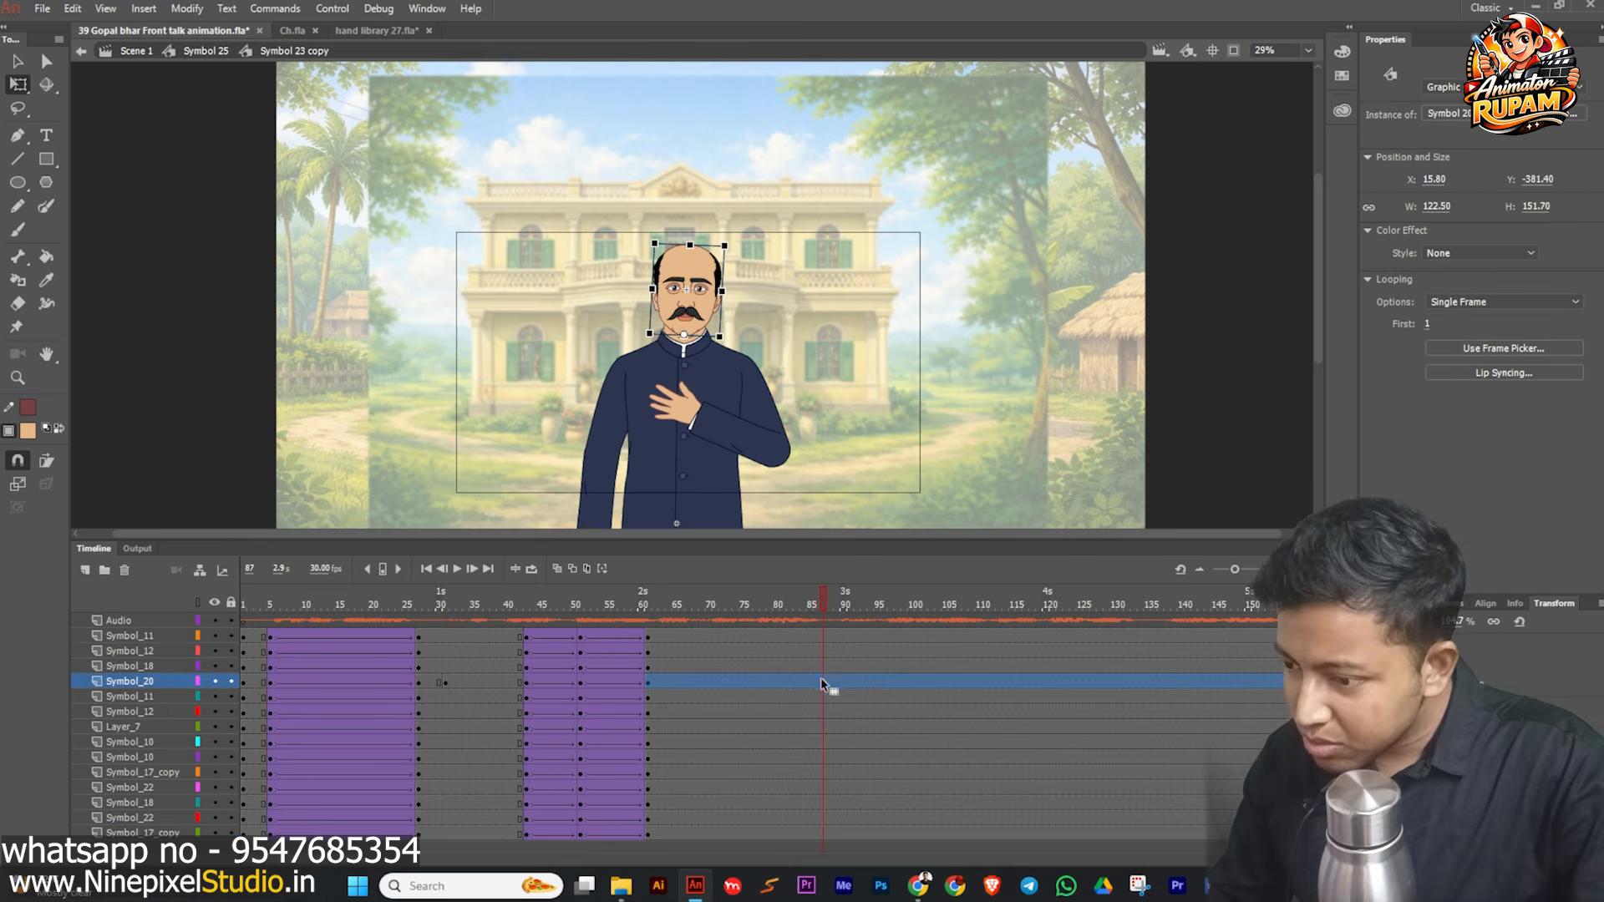
pyautogui.press('F6')
pyautogui.click(781, 598)
pyautogui.click(702, 267)
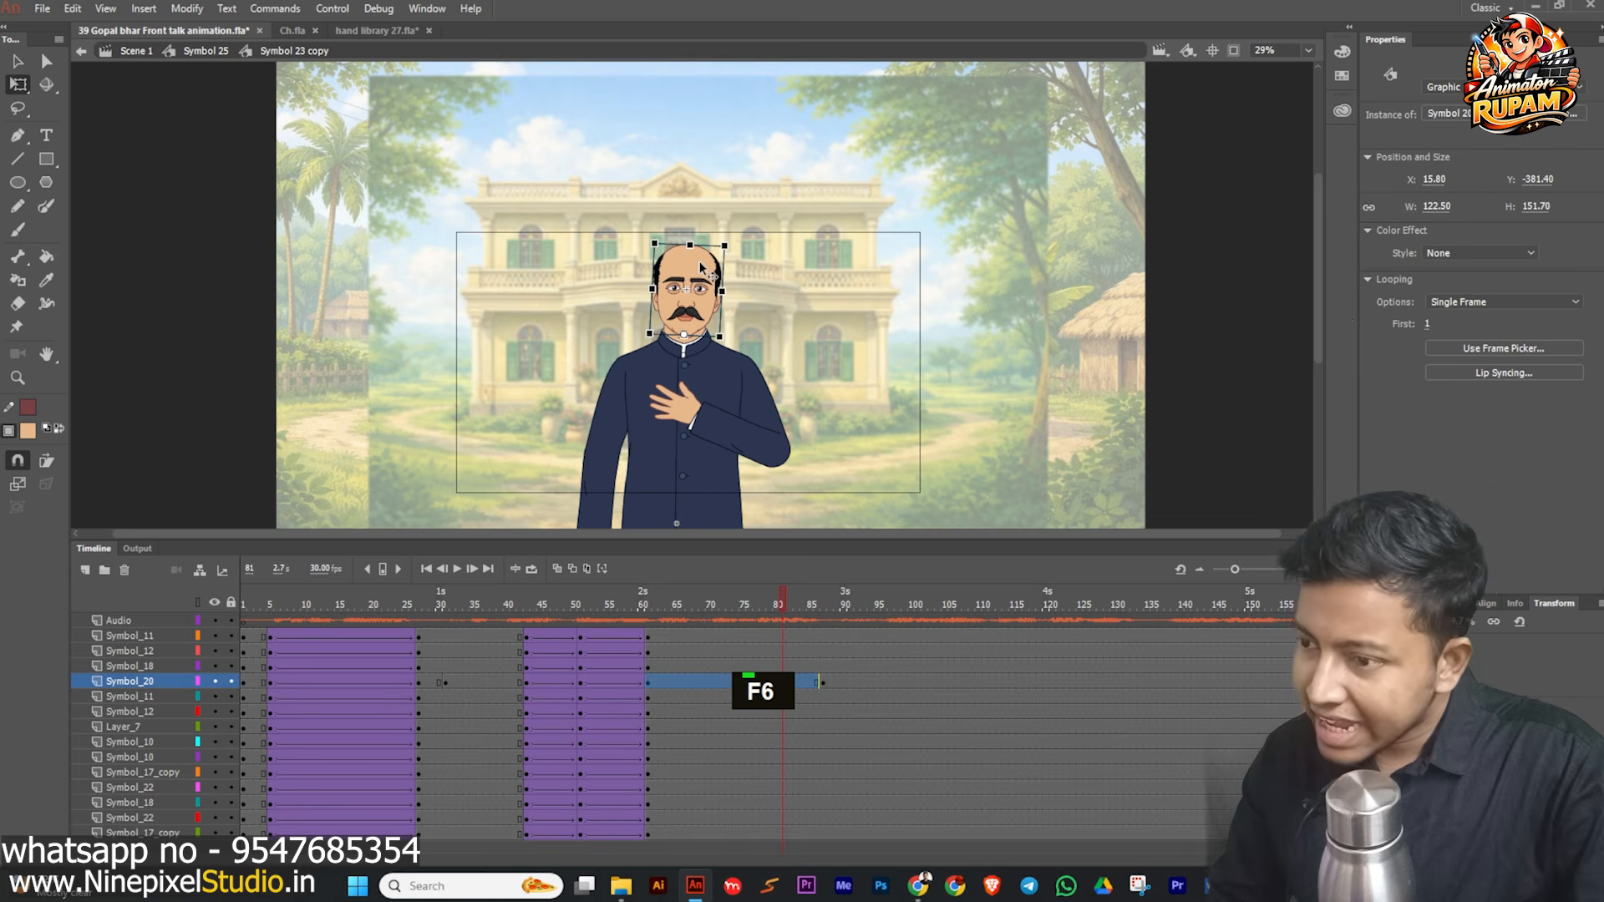
pyautogui.doubleClick(1454, 315)
pyautogui.moveTo(773, 603); pyautogui.dragTo(735, 603)
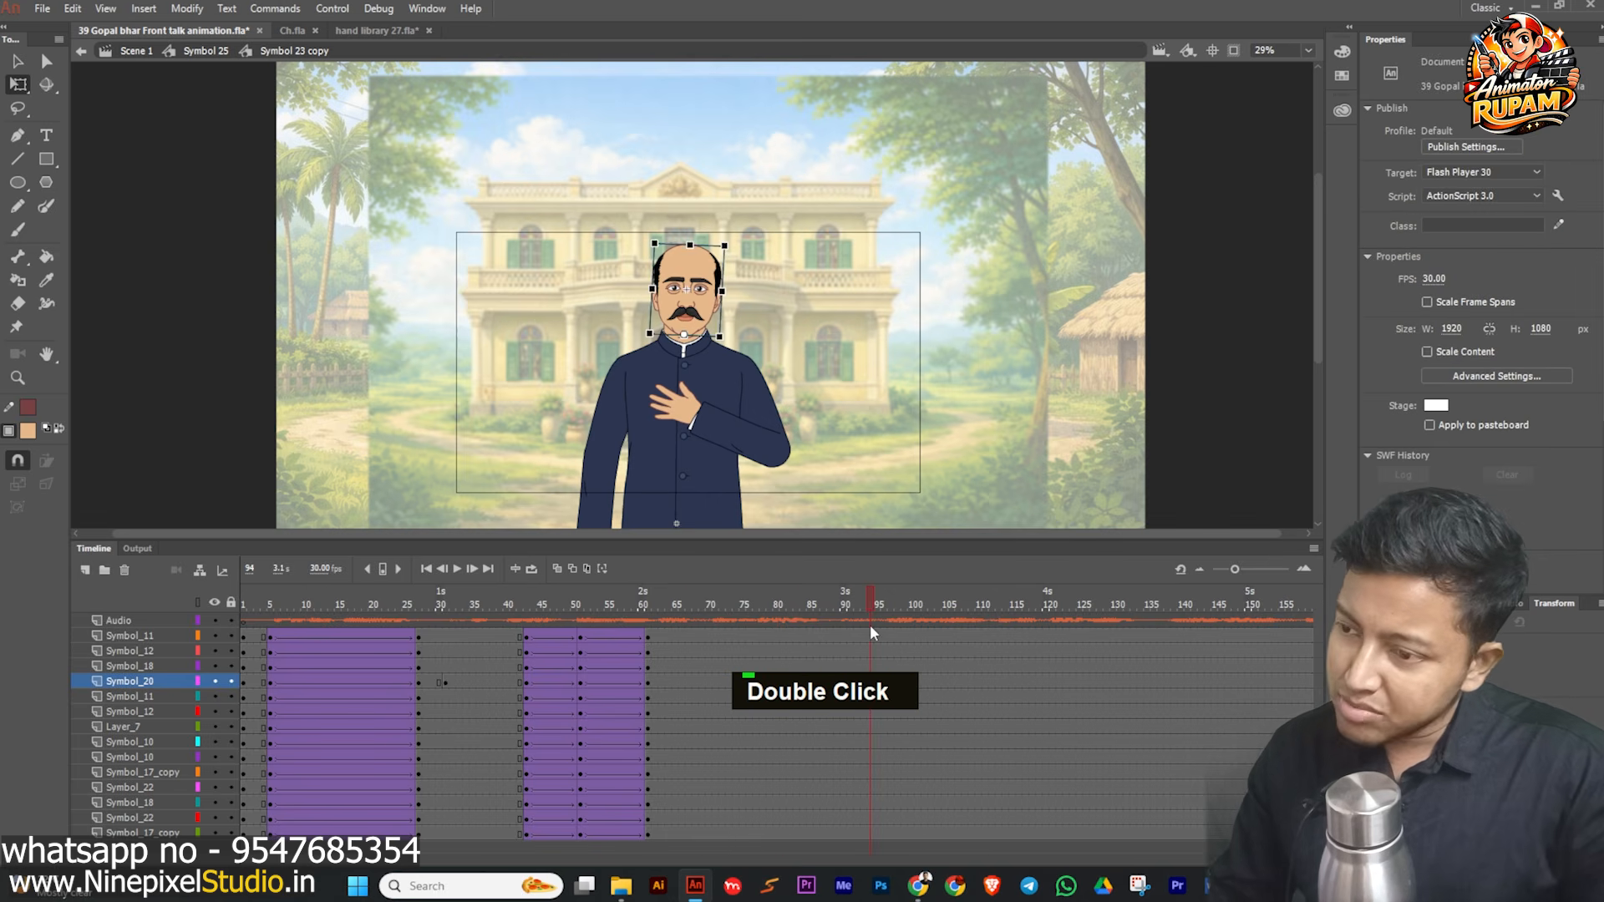
# - Save the file and replay the animation from frame 1, checking the head against the audio past frame 90
pyautogui.moveTo(871, 627); pyautogui.dragTo(210, 667)
pyautogui.hotkey('ctrl', 's')
pyautogui.click(457, 567)
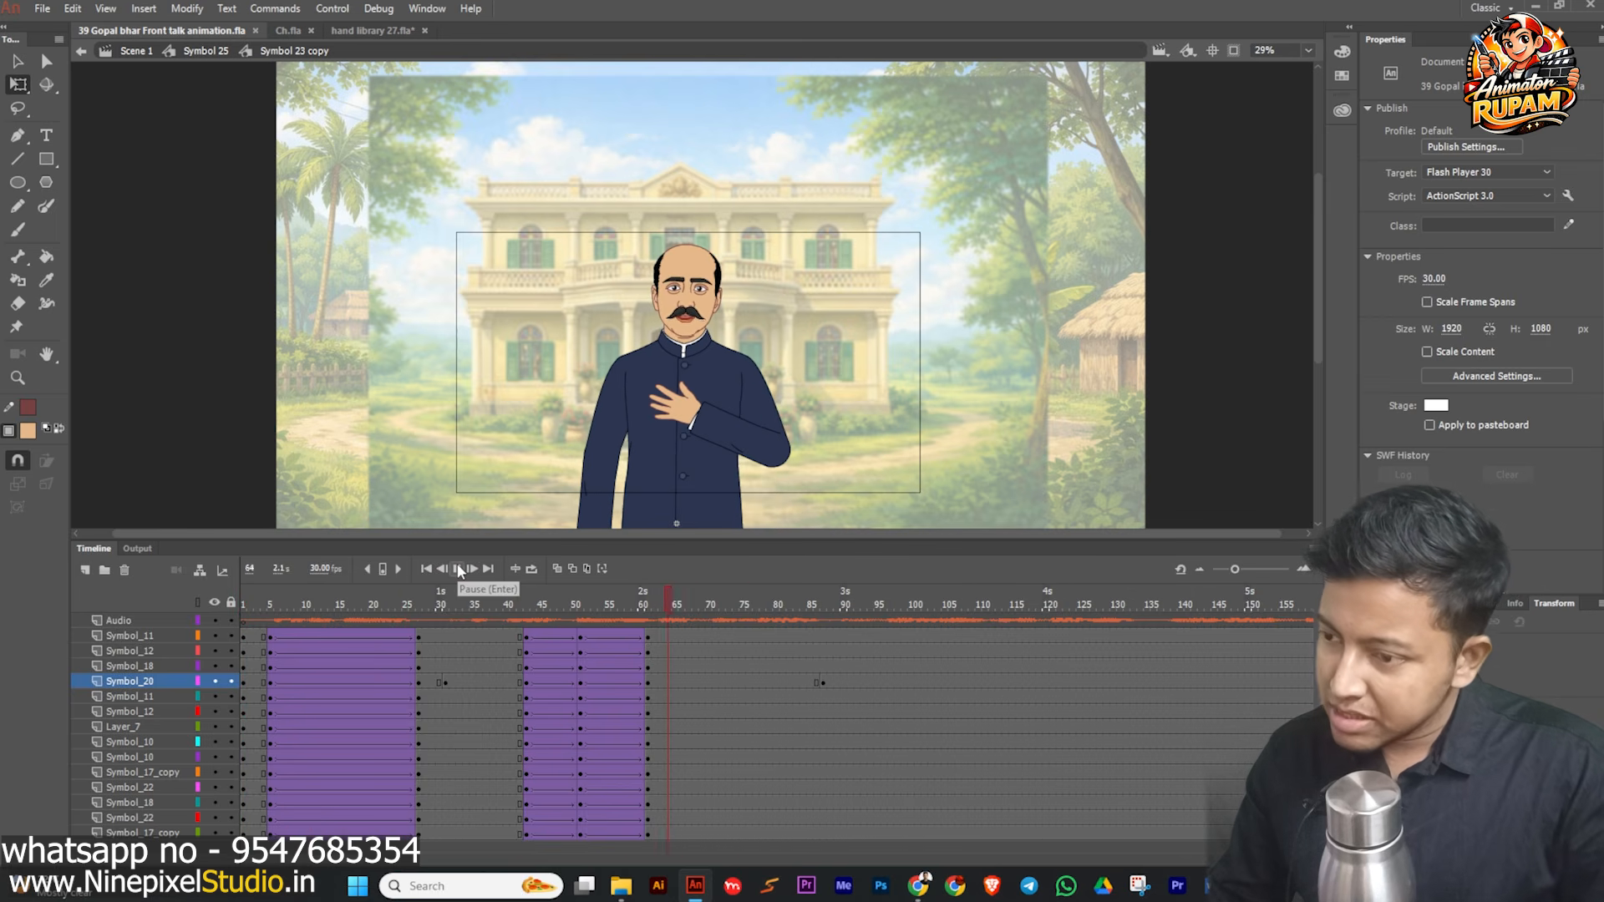
pyautogui.click(458, 569)
pyautogui.moveTo(971, 595); pyautogui.dragTo(840, 631)
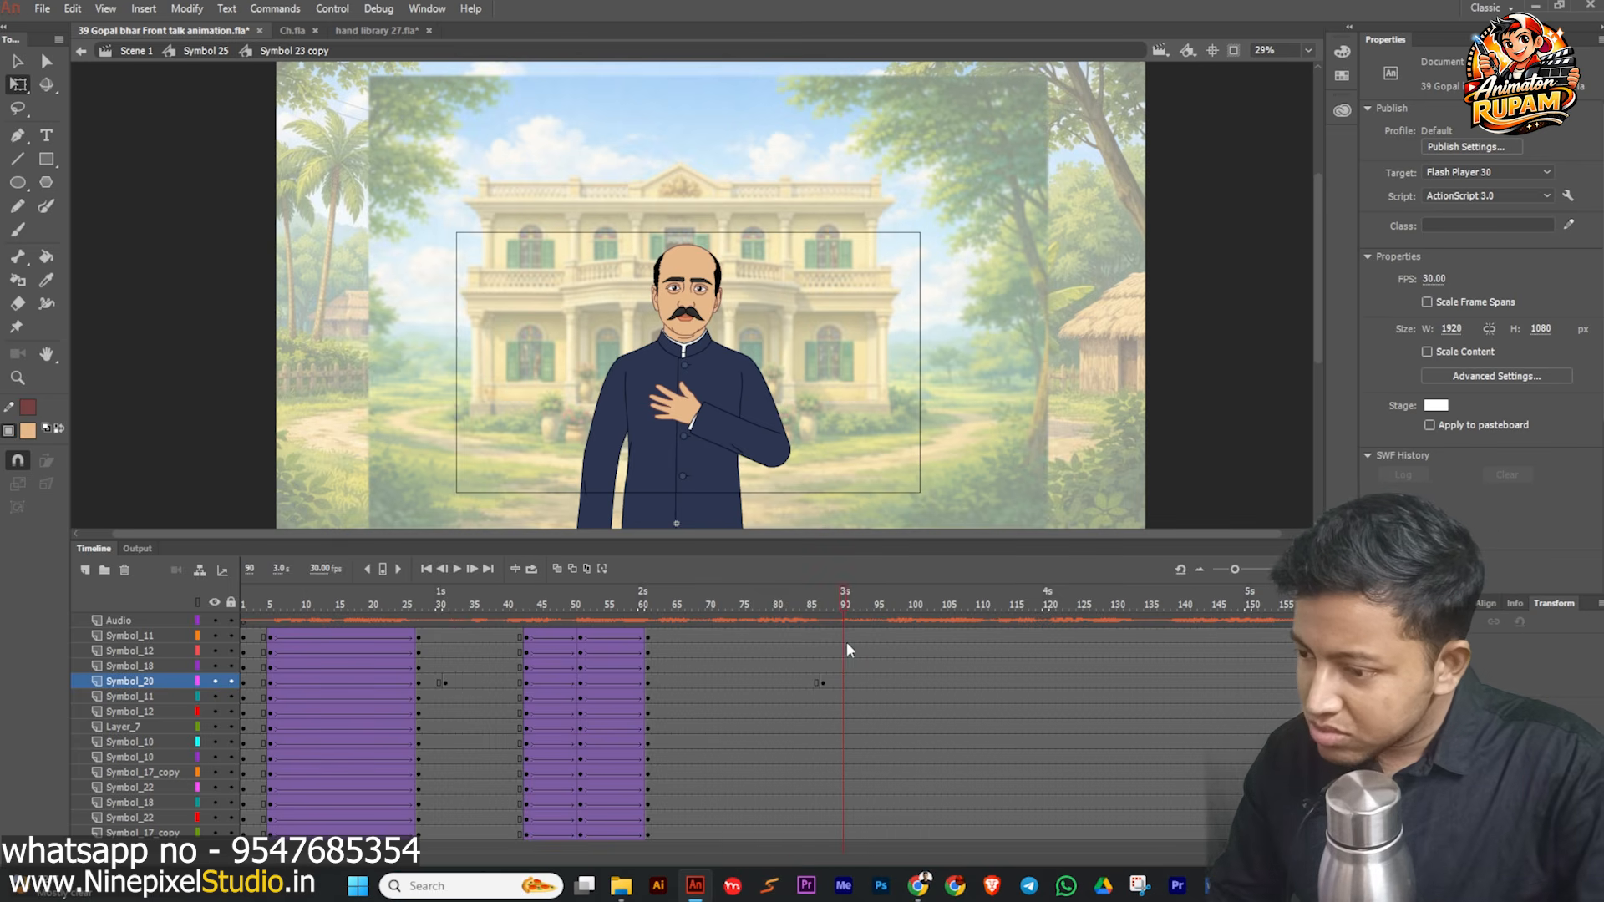
pyautogui.doubleClick(459, 567)
# - Insert keyframes on the head layer at frame 96 and on all character layers at frame 106
pyautogui.moveTo(874, 590); pyautogui.dragTo(951, 834)
pyautogui.press('F6')
pyautogui.press('F6')
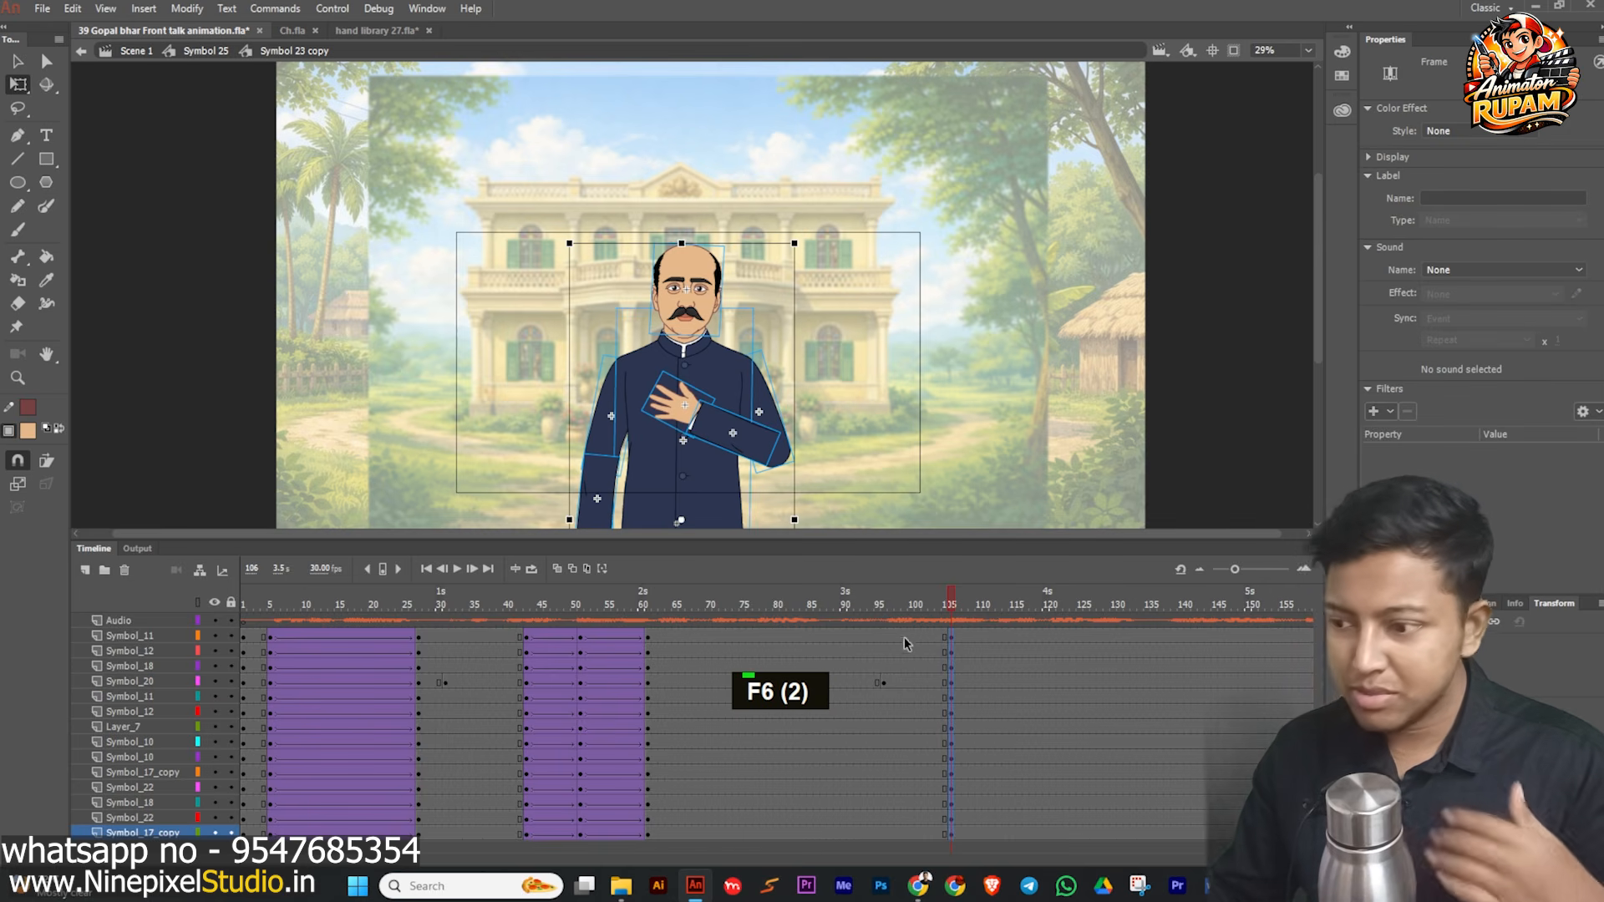
# - Copy the hand-raising frames 43 to 61 on all character layers to frame 106 and reverse the copied frames
pyautogui.moveTo(533, 665); pyautogui.dragTo(544, 702)
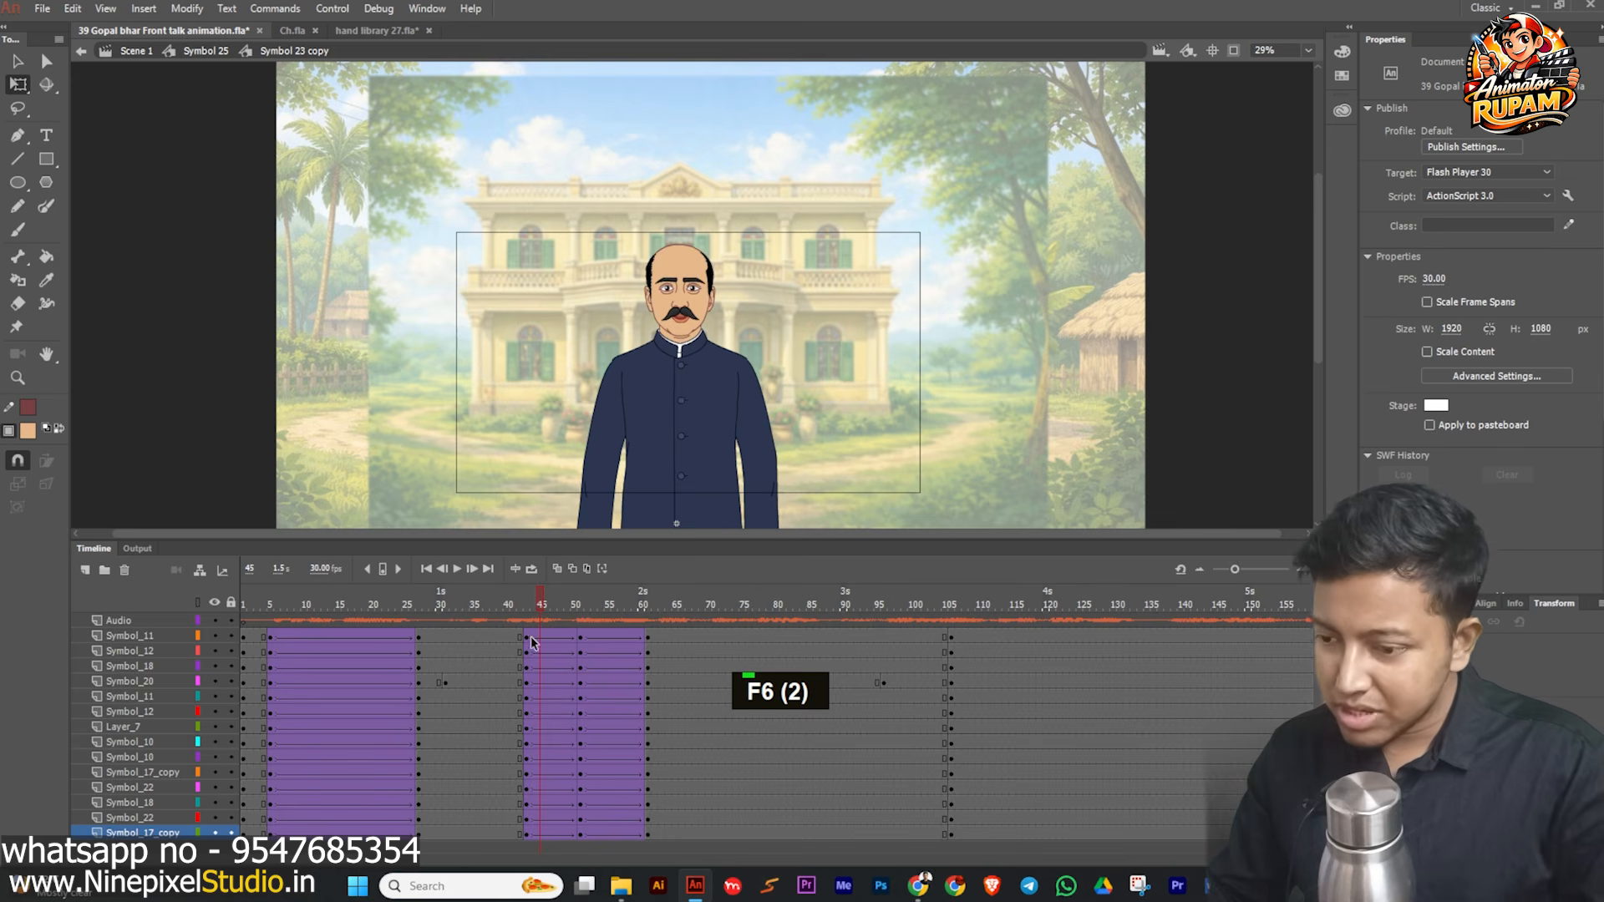
pyautogui.moveTo(530, 640); pyautogui.dragTo(1004, 807)
pyautogui.rightClick(1005, 804)
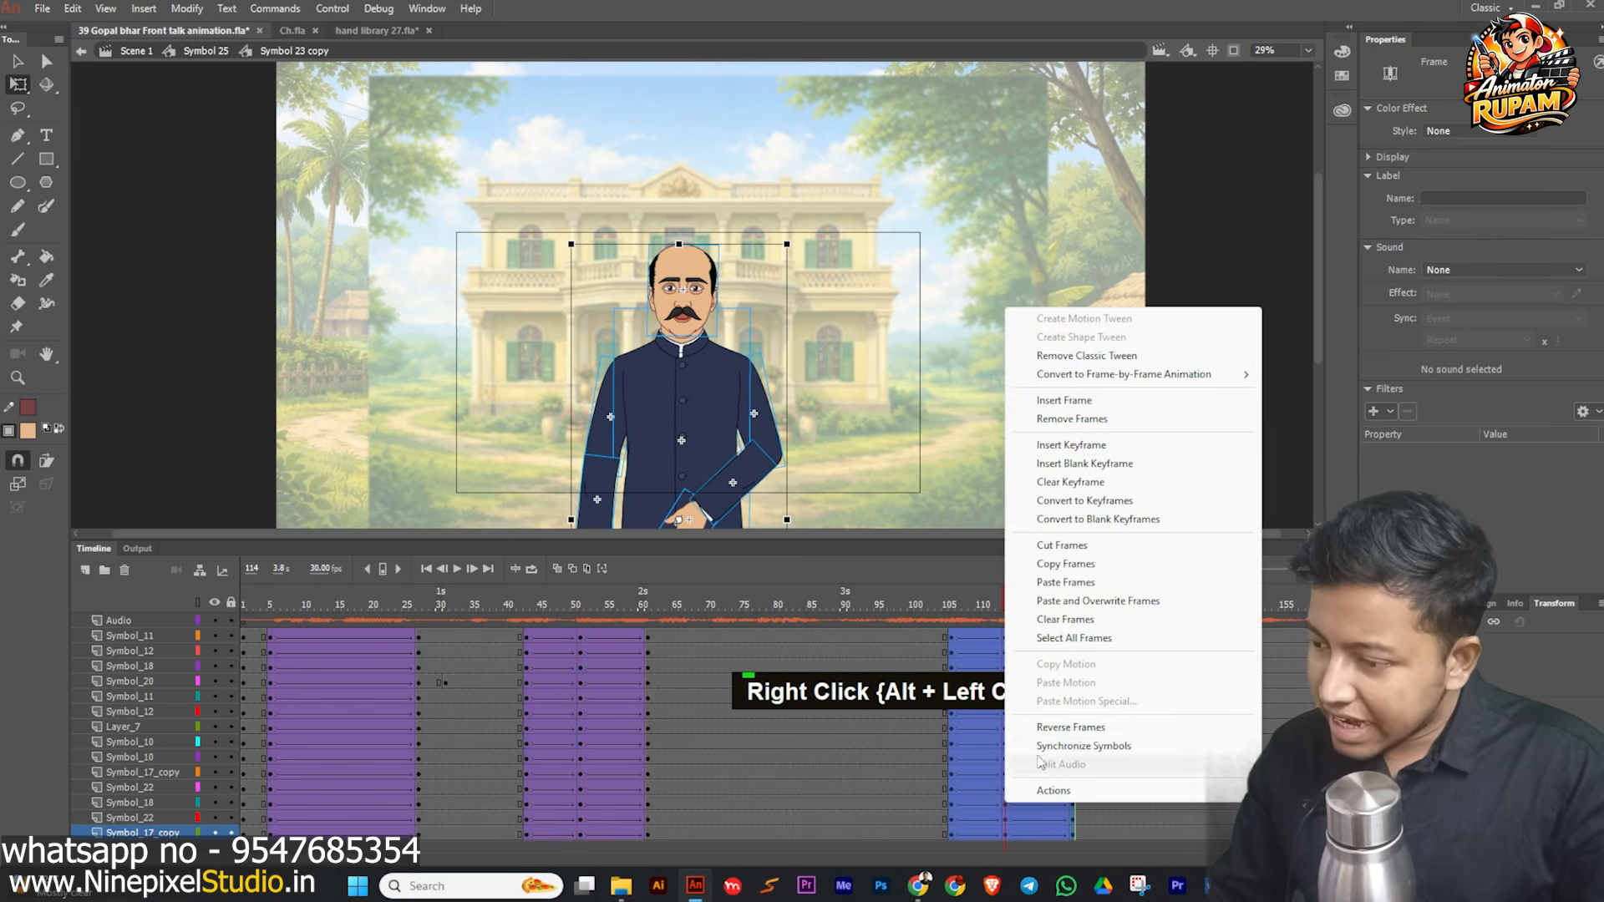
pyautogui.click(1065, 727)
pyautogui.click(1005, 478)
# - At frame 116, change the hand symbol's first frame to replace the spread-finger hand
pyautogui.click(1015, 608)
pyautogui.click(1019, 608)
pyautogui.hotkey('ctrl', 'a')
pyautogui.moveTo(745, 502); pyautogui.dragTo(748, 399)
pyautogui.scroll(2, 690, 428)
pyautogui.click(690, 428)
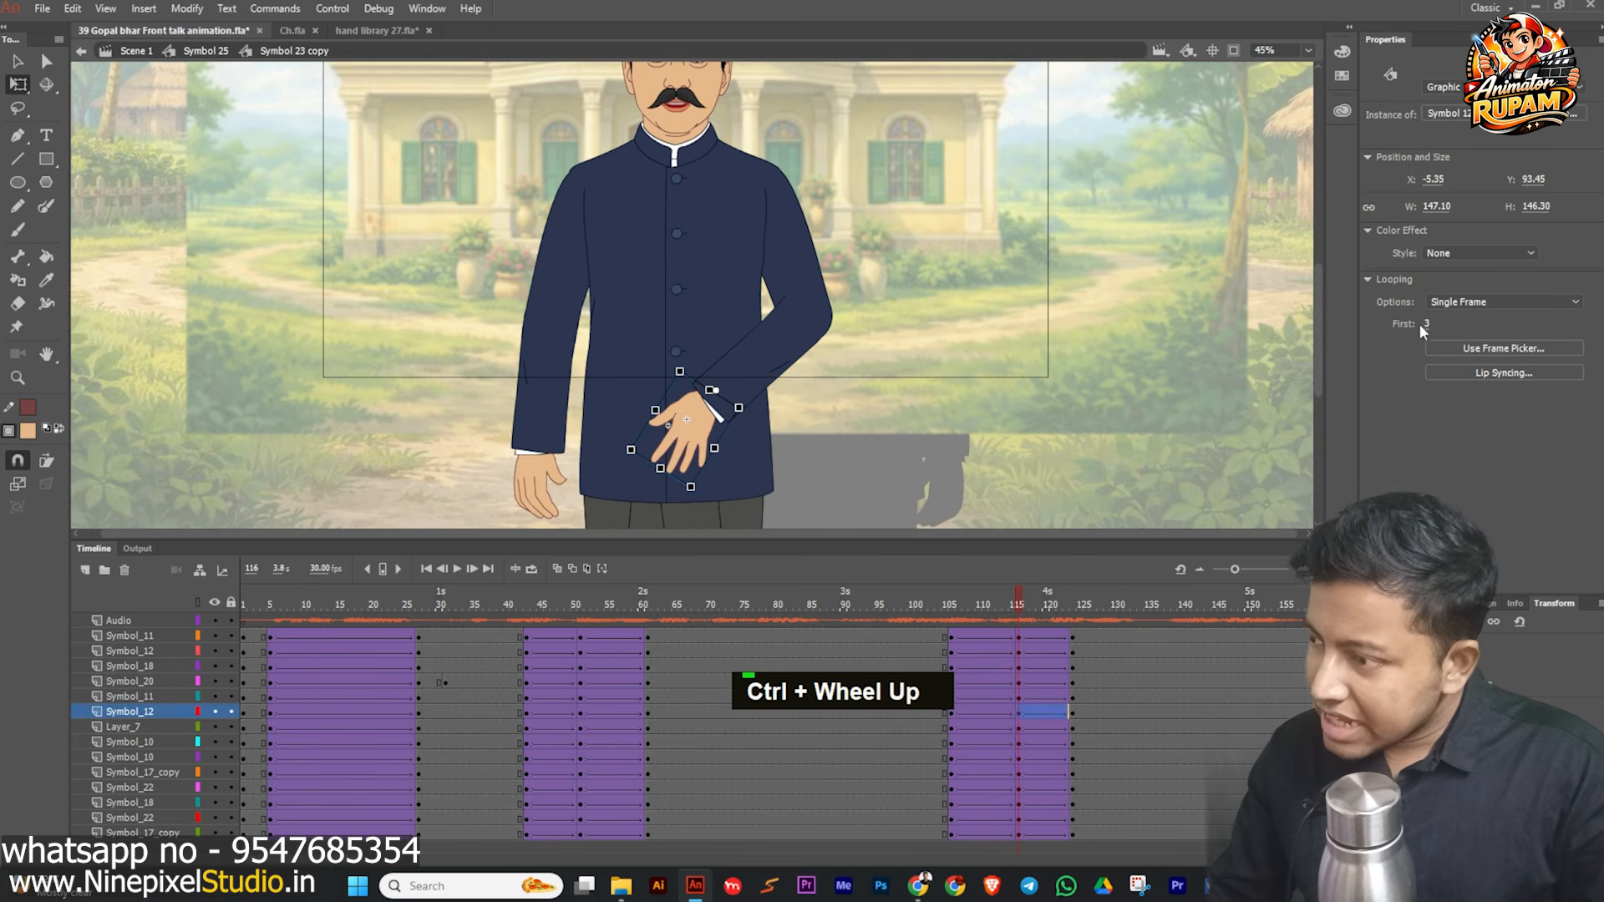
pyautogui.moveTo(1426, 324); pyautogui.dragTo(1370, 325)
# - Set the head symbol's looping option to Loop for the span containing frame 101
pyautogui.moveTo(1013, 608); pyautogui.dragTo(919, 614)
pyautogui.click(656, 110)
pyautogui.moveTo(656, 109); pyautogui.dragTo(649, 278)
pyautogui.click(1462, 305)
pyautogui.click(1446, 320)
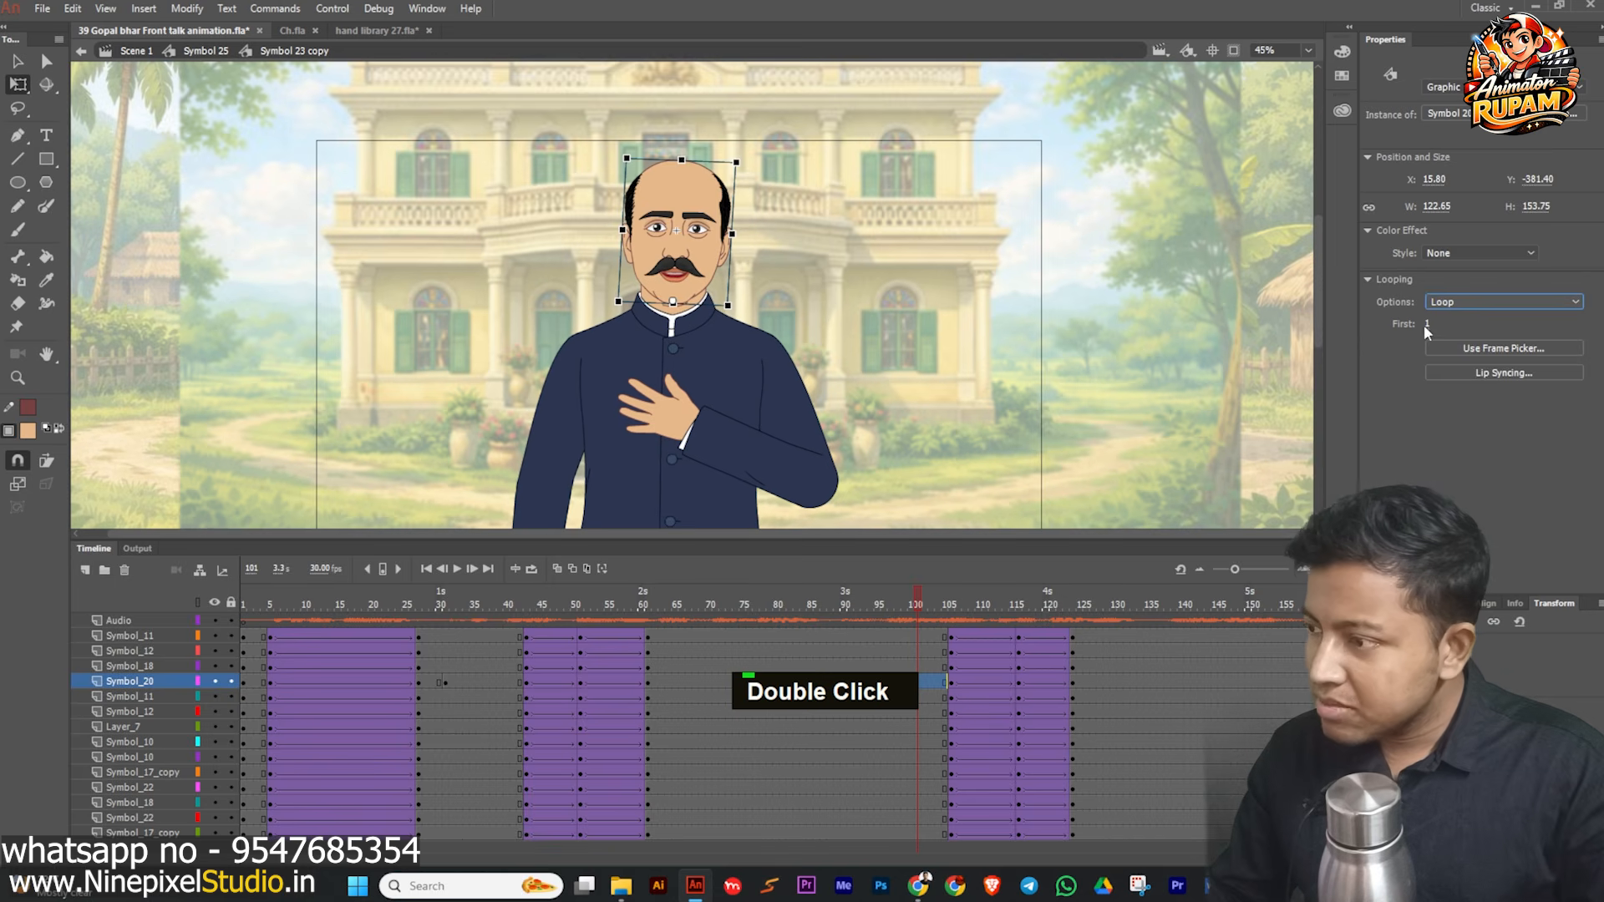
# - Apply Quad Ease In to the tweens between frames 106 and 116 on all character layers
pyautogui.moveTo(917, 606); pyautogui.dragTo(869, 640)
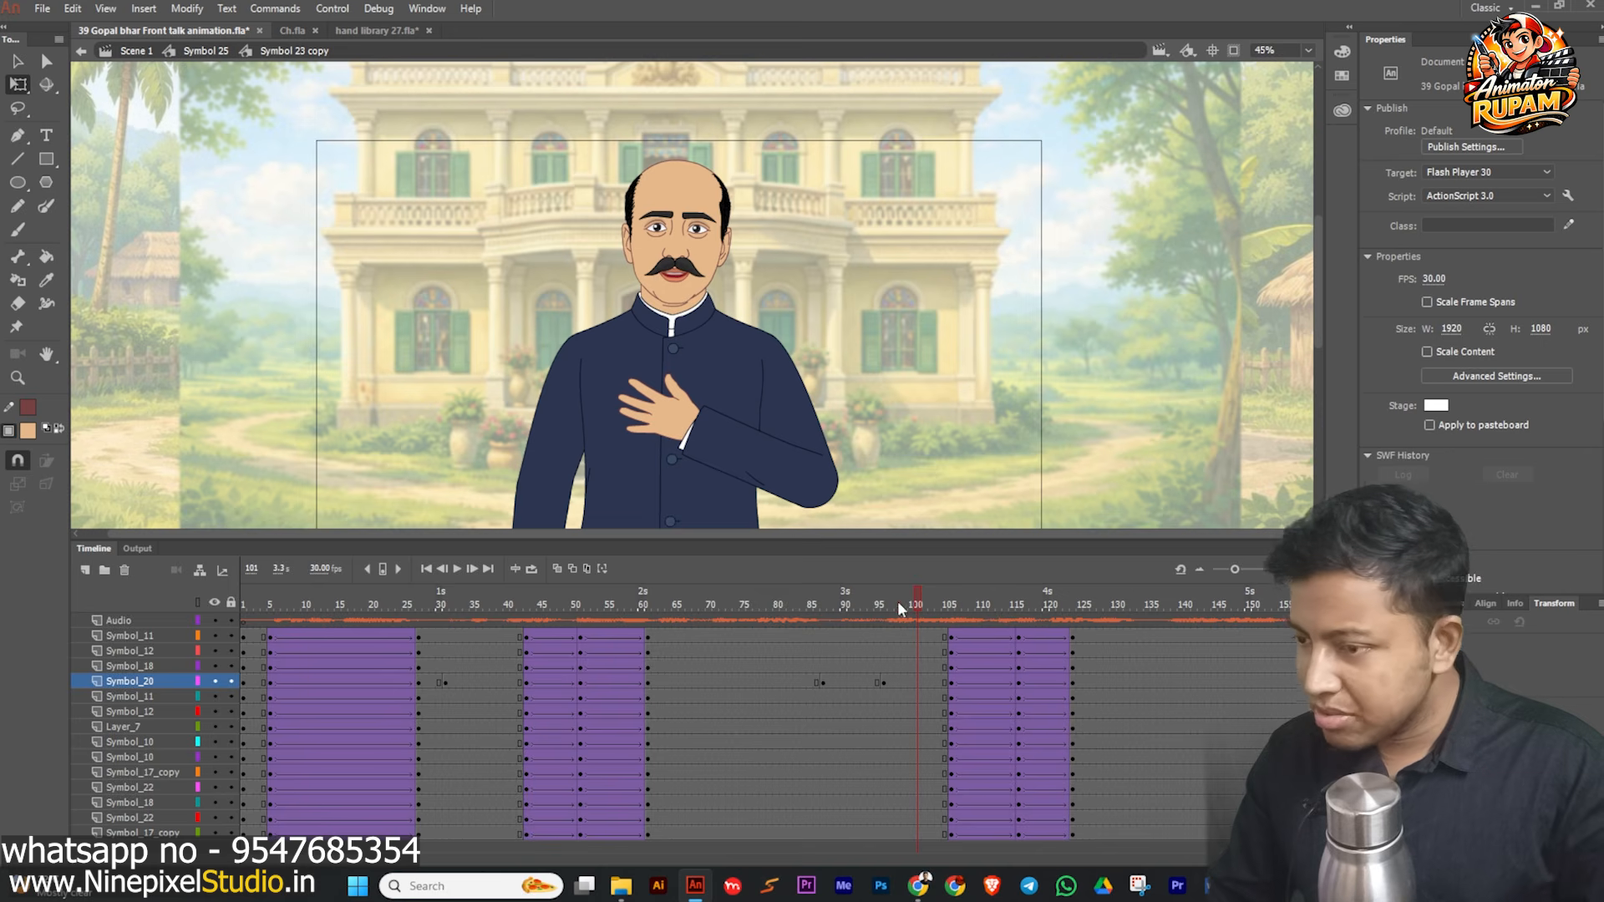
pyautogui.click(818, 610)
pyautogui.moveTo(817, 608); pyautogui.dragTo(979, 834)
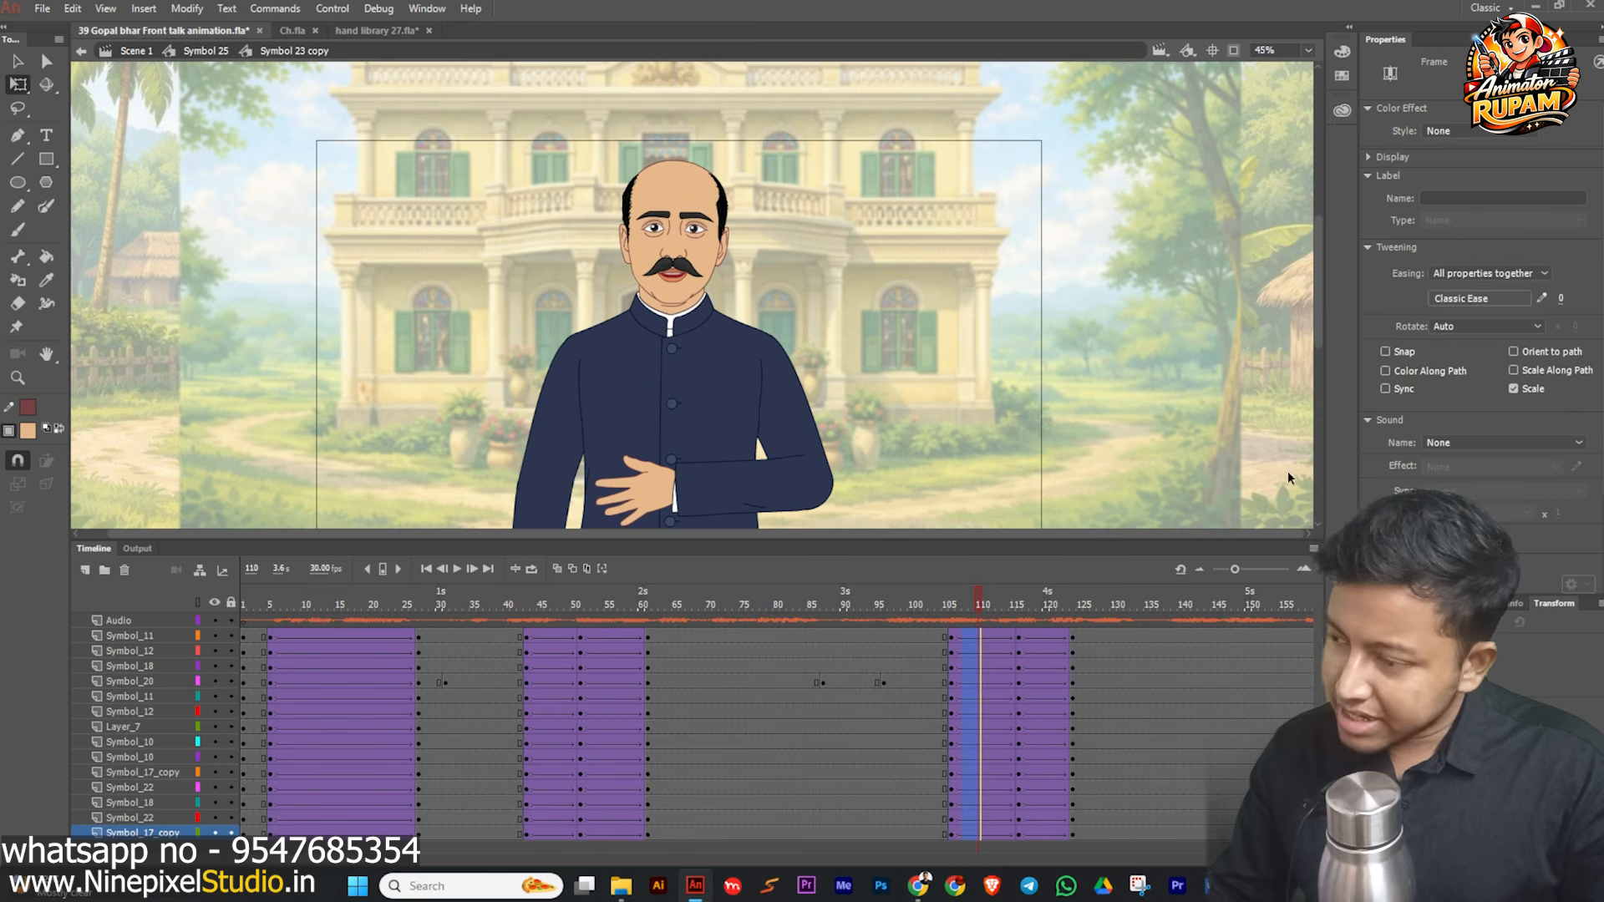
pyautogui.click(1465, 298)
pyautogui.click(1178, 354)
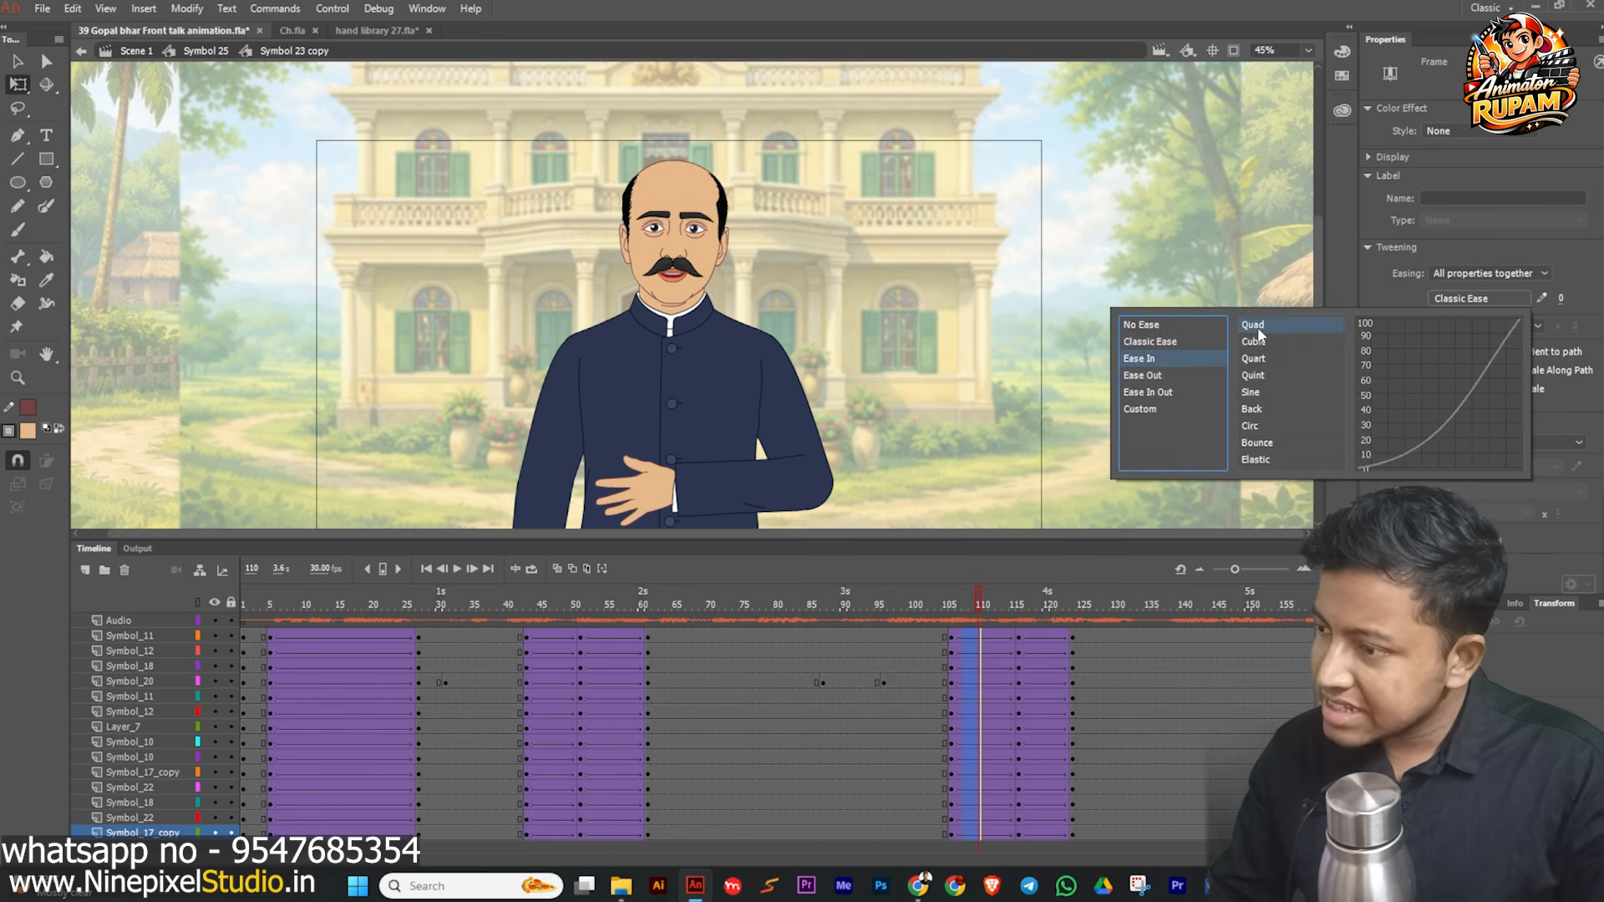
pyautogui.doubleClick(1257, 326)
# - Apply Quad Ease Out to the tweens between frames 116 and 124 on all character layers
pyautogui.moveTo(1038, 635); pyautogui.dragTo(1061, 834)
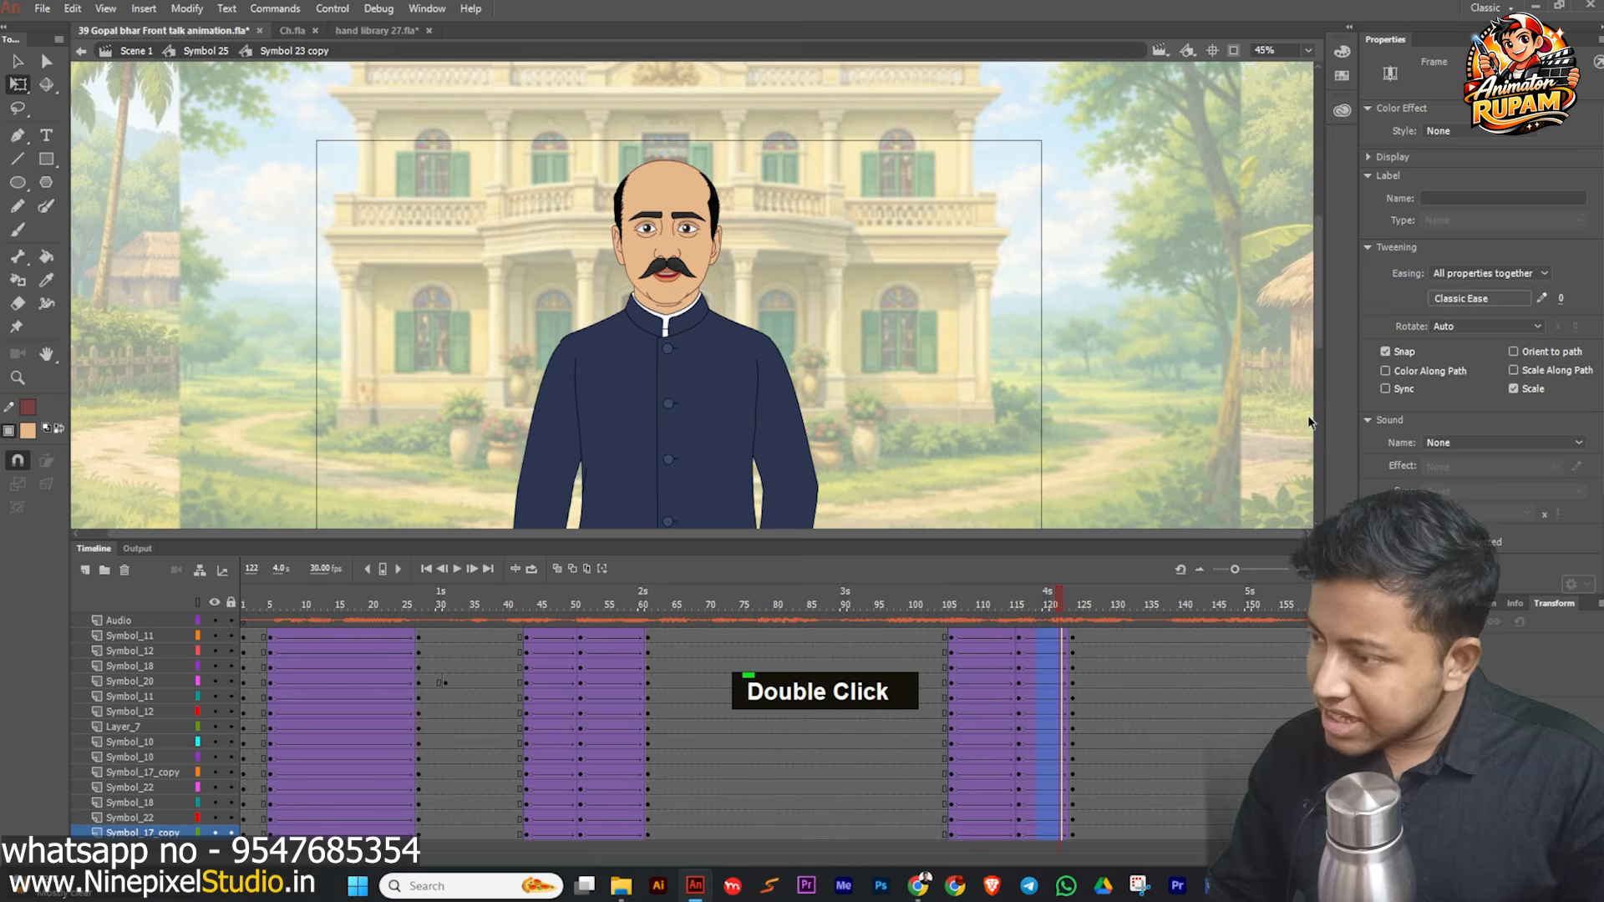
pyautogui.click(1476, 298)
pyautogui.click(1146, 376)
pyautogui.doubleClick(1257, 326)
# - Play the animation from frame 100 to review the hand-lowering motion
pyautogui.moveTo(1055, 605); pyautogui.dragTo(1121, 609)
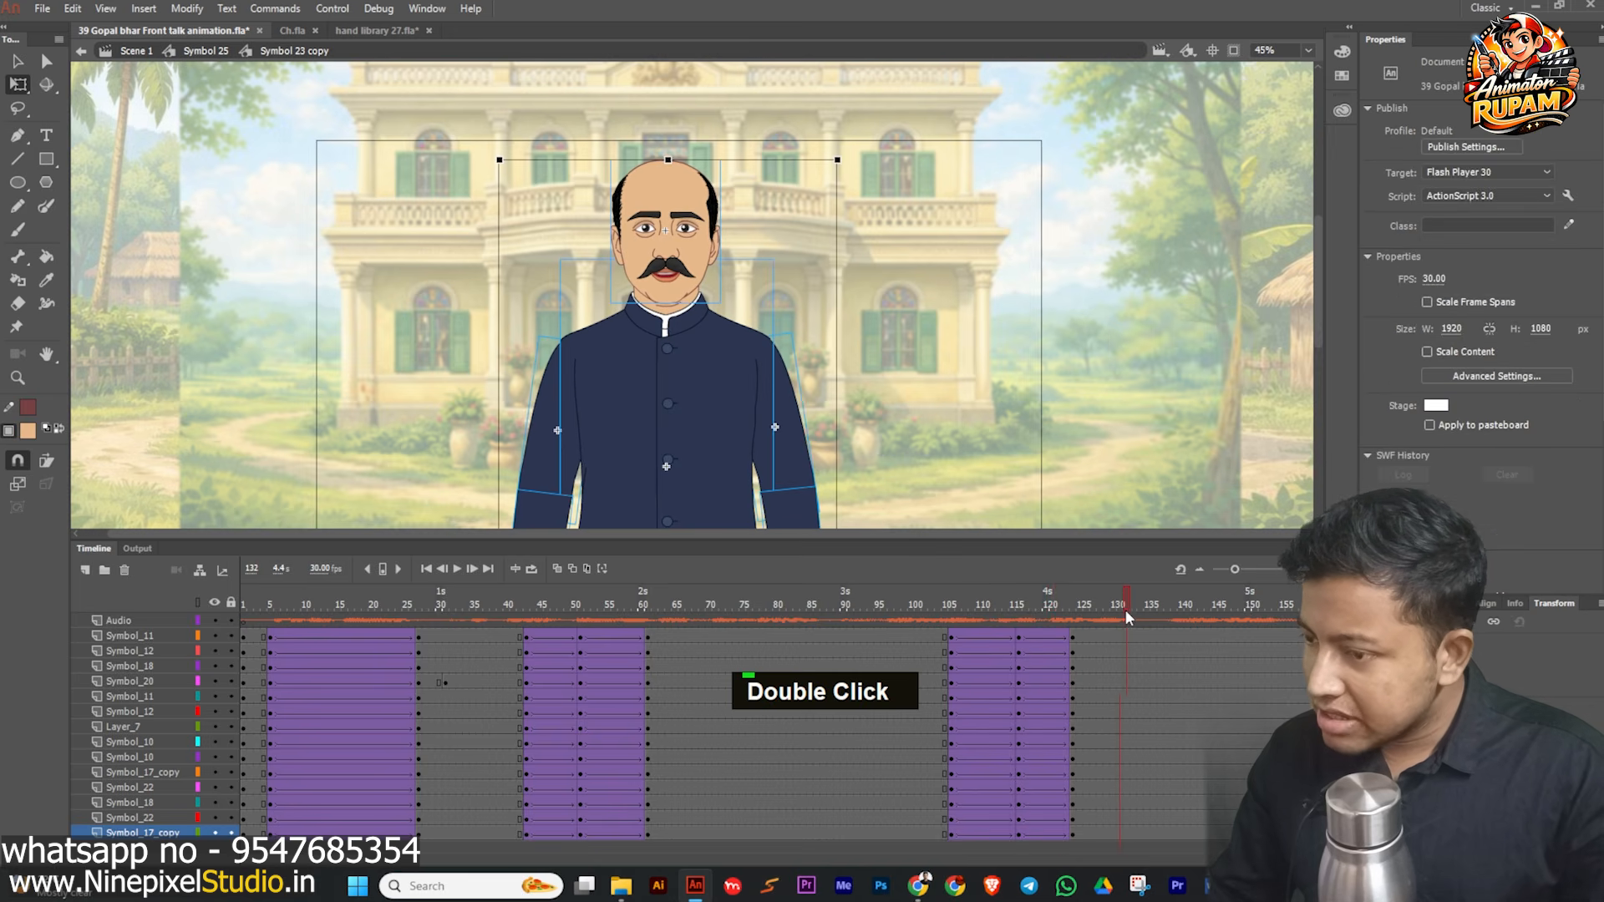
pyautogui.click(911, 604)
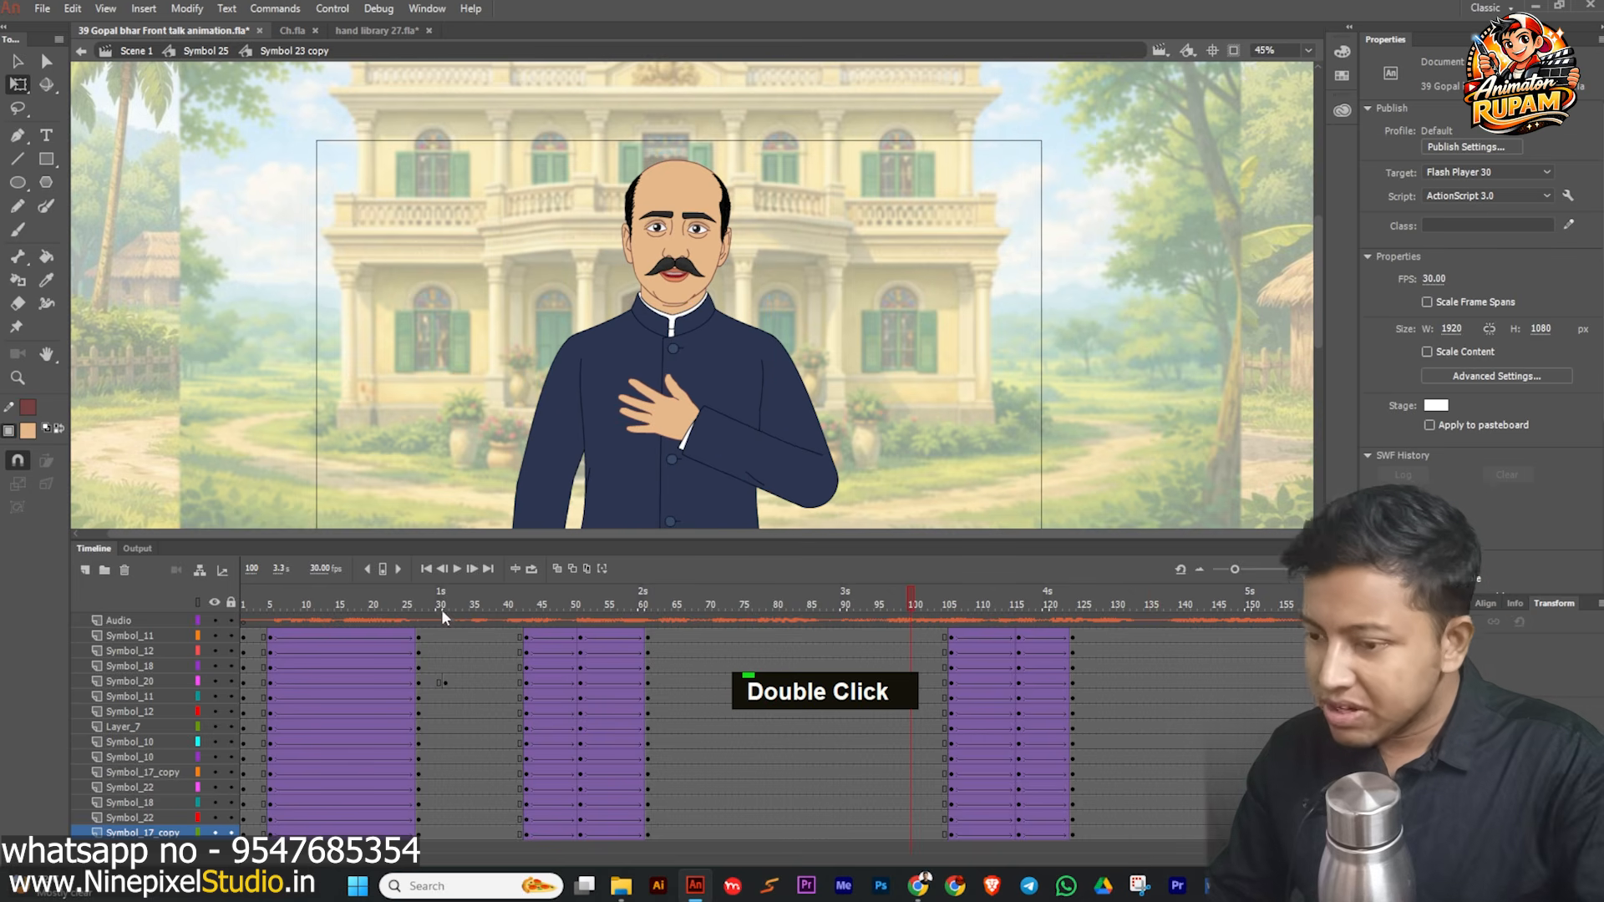
pyautogui.click(459, 568)
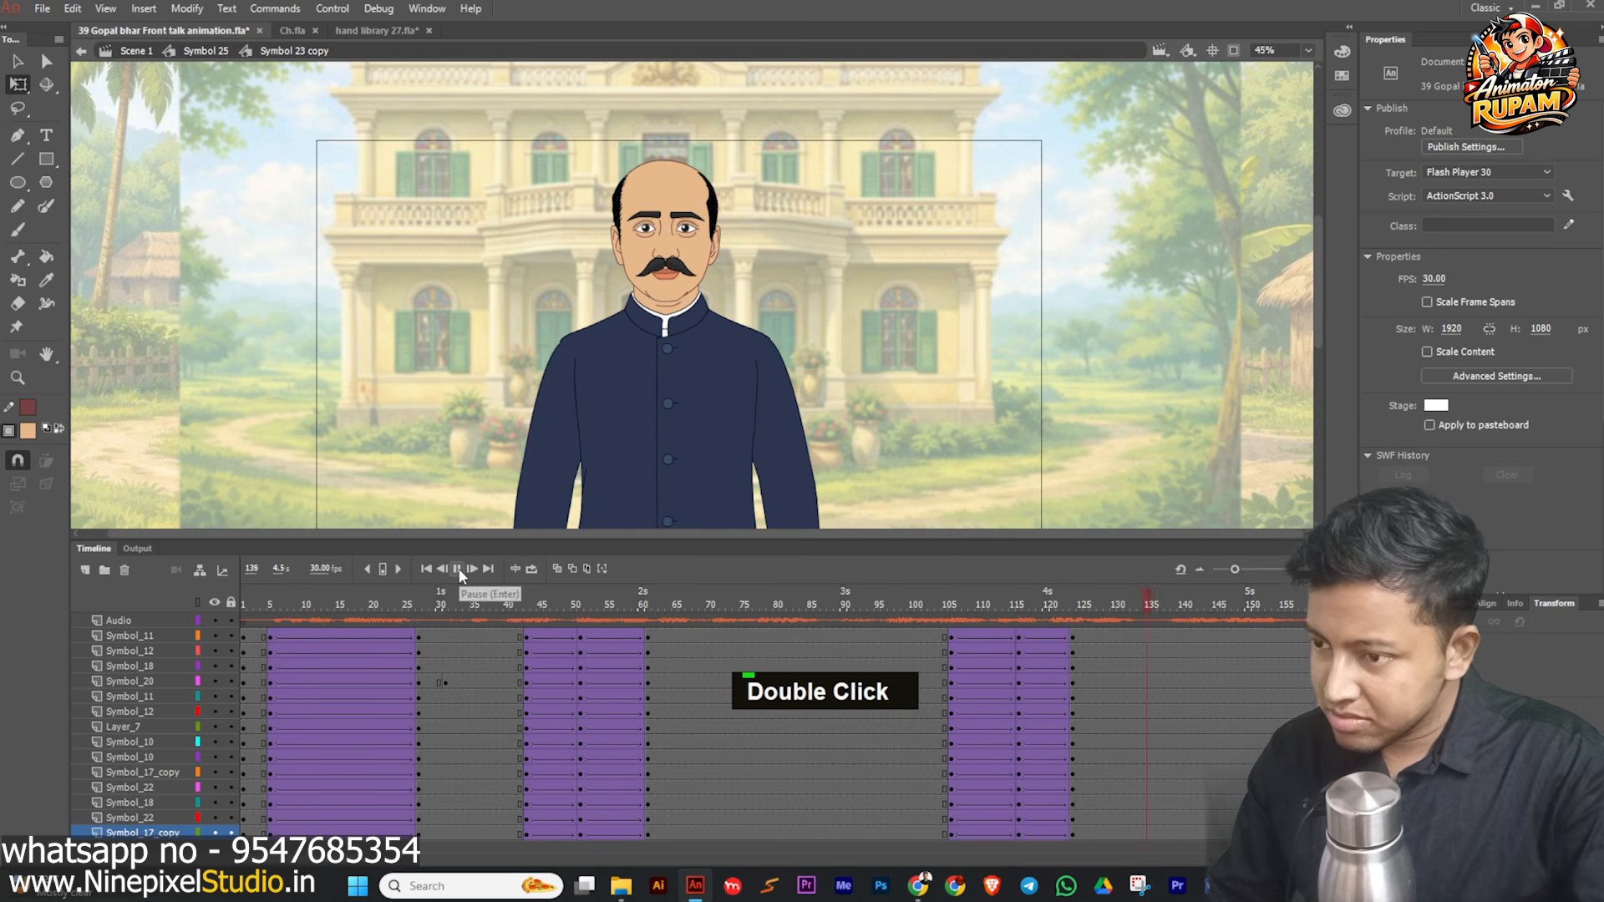
pyautogui.press('Return')
# - Insert frames in the final hand-lowering tween on all character layers to extend it to frame 126
pyautogui.moveTo(1076, 601); pyautogui.dragTo(1076, 787)
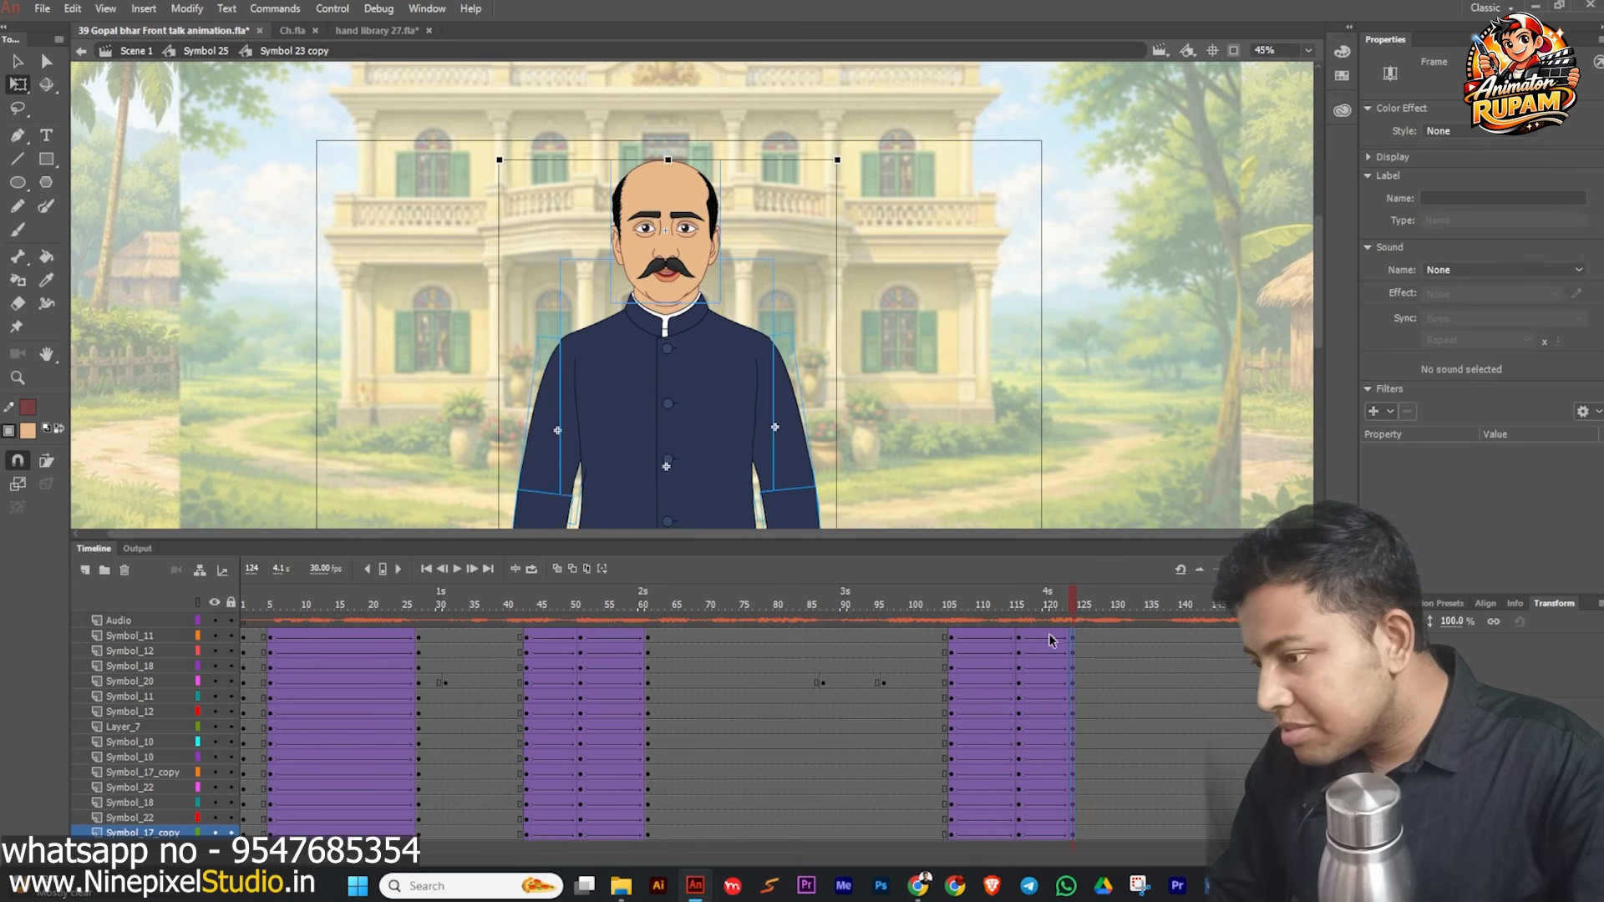
pyautogui.moveTo(1049, 634); pyautogui.dragTo(1050, 838)
pyautogui.press('F5')
pyautogui.moveTo(1049, 600); pyautogui.dragTo(1090, 620)
# - At frame 126, move the upper arm on the lowered-hand side to X 119.00, Y -177.40 so its outline meets the shoulder
pyautogui.keyDown('ctrl'); pyautogui.scroll(1, 752, 355); pyautogui.keyUp('ctrl')
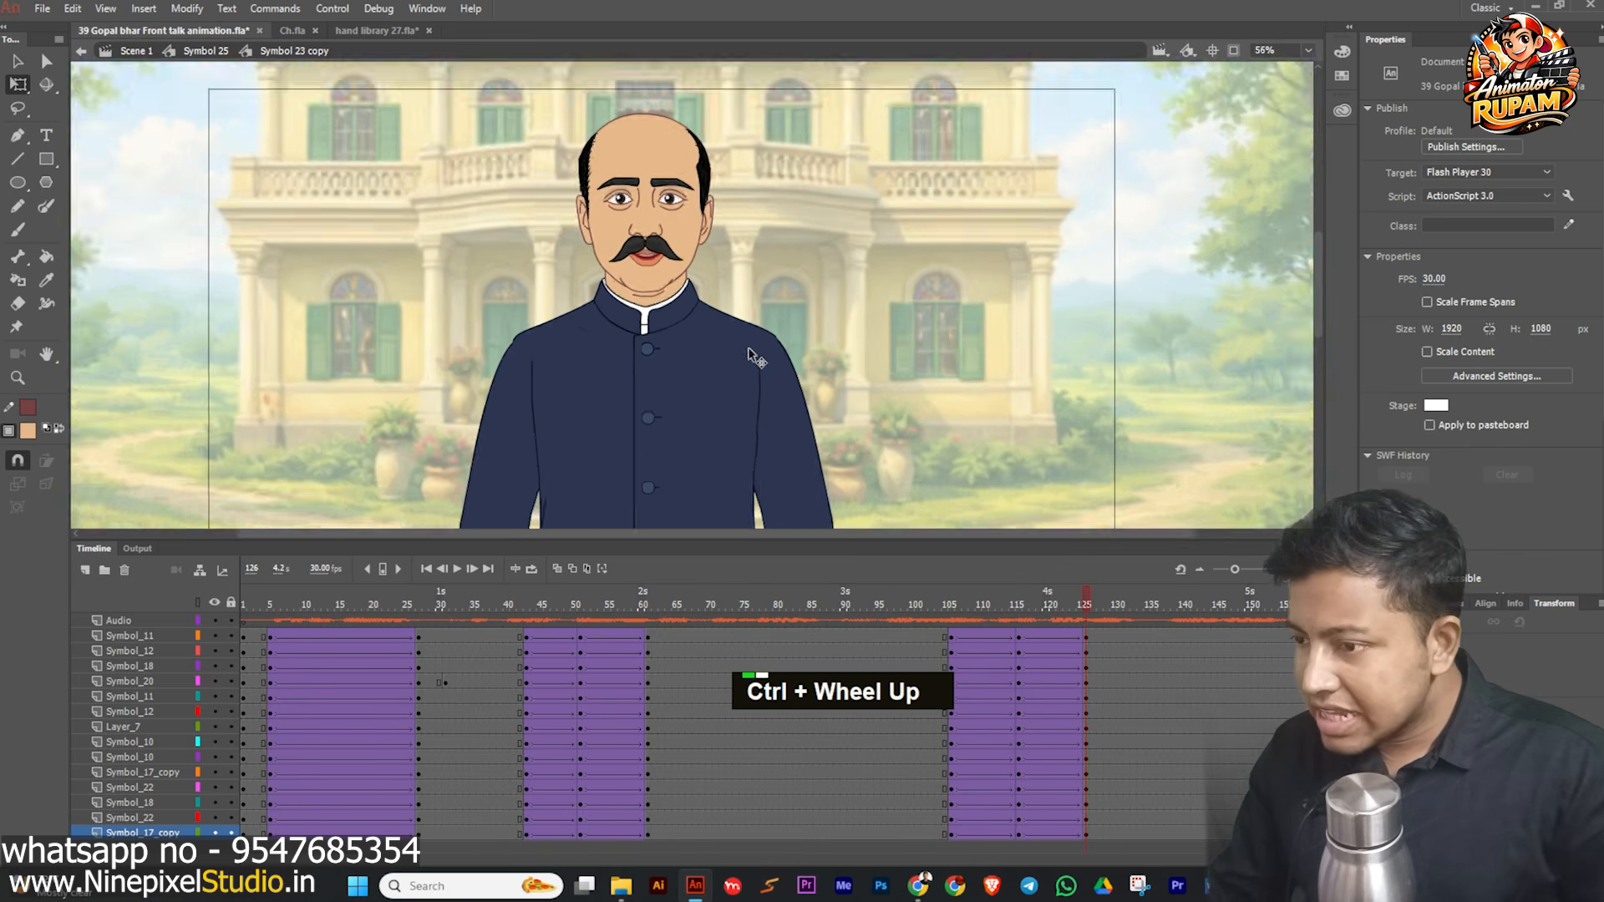
pyautogui.keyDown('ctrl'); pyautogui.scroll(2, 752, 354); pyautogui.keyUp('ctrl')
pyautogui.click(792, 349)
pyautogui.keyDown('ctrl'); pyautogui.scroll(1, 794, 351); pyautogui.keyUp('ctrl')
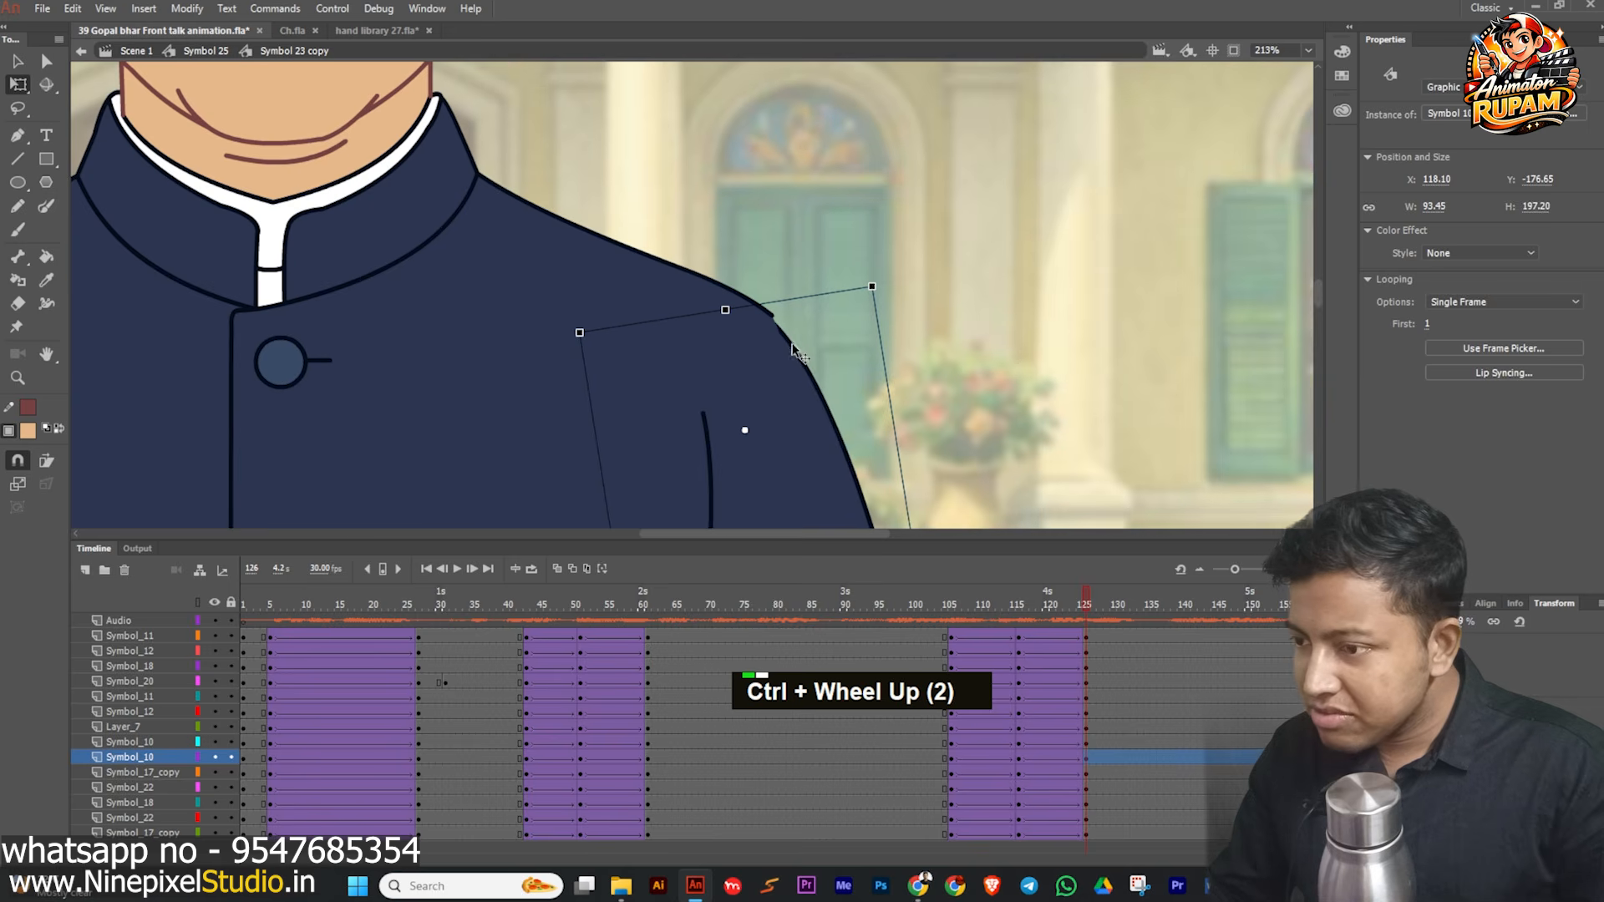
pyautogui.keyDown('ctrl'); pyautogui.scroll(2, 802, 374); pyautogui.keyUp('ctrl')
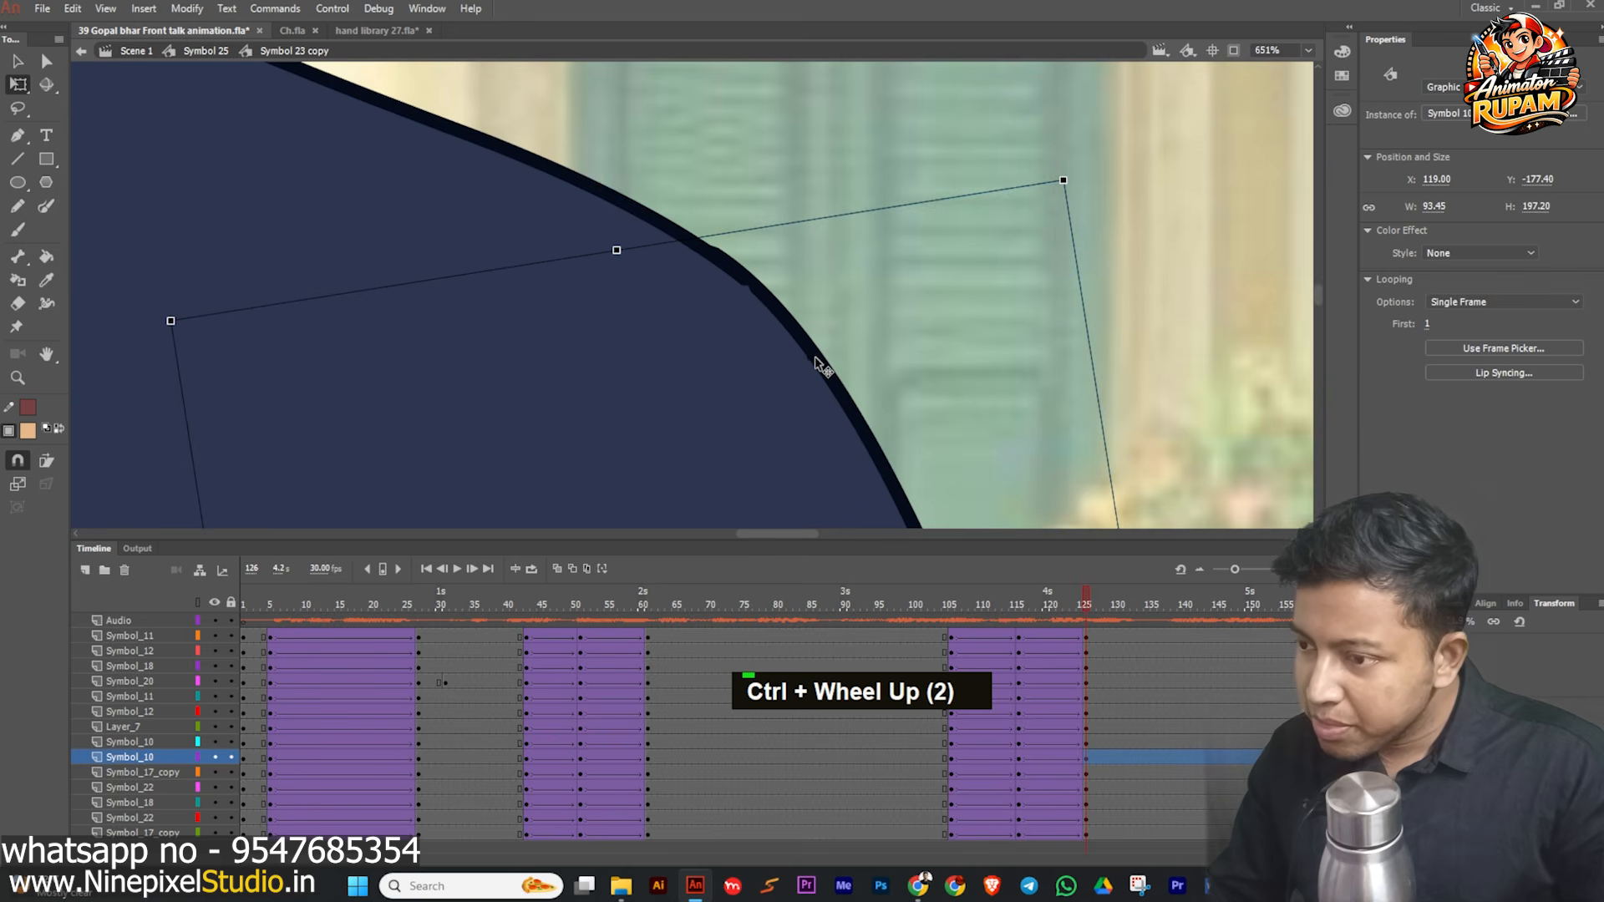
pyautogui.keyDown('ctrl'); pyautogui.scroll(-1, 812, 361); pyautogui.keyUp('ctrl')
pyautogui.keyDown('ctrl'); pyautogui.middleClick(815, 357); pyautogui.keyUp('ctrl')
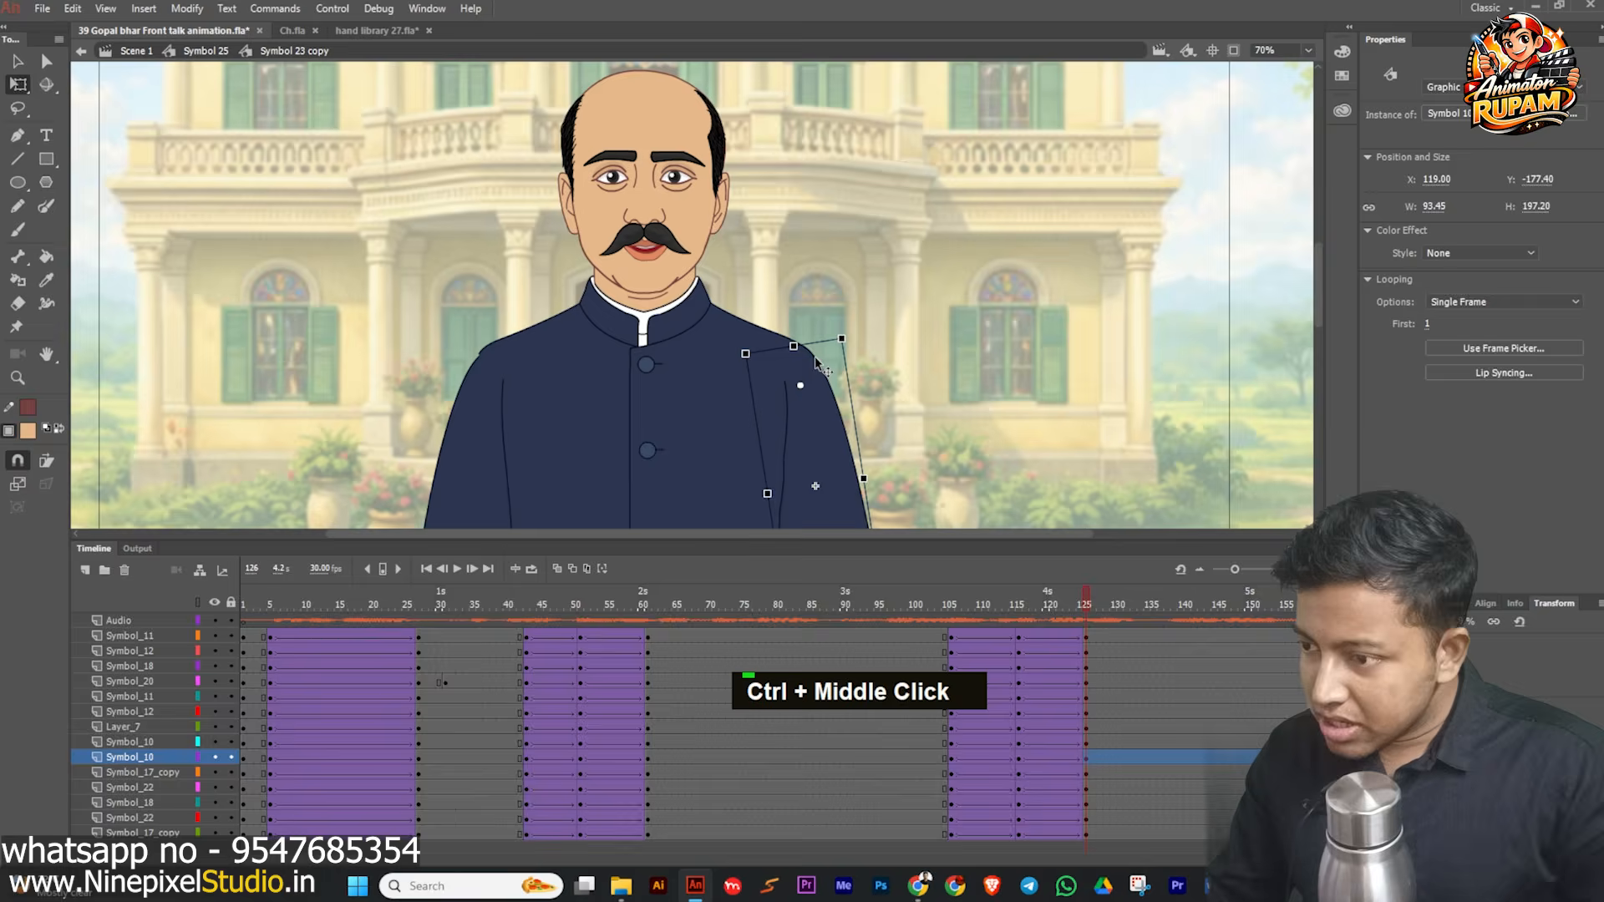
# - Examine both shoulder joints at frame 126, selecting the opposite upper arm to check its outline against the coat, and clear the selection
pyautogui.moveTo(816, 358); pyautogui.dragTo(1019, 335)
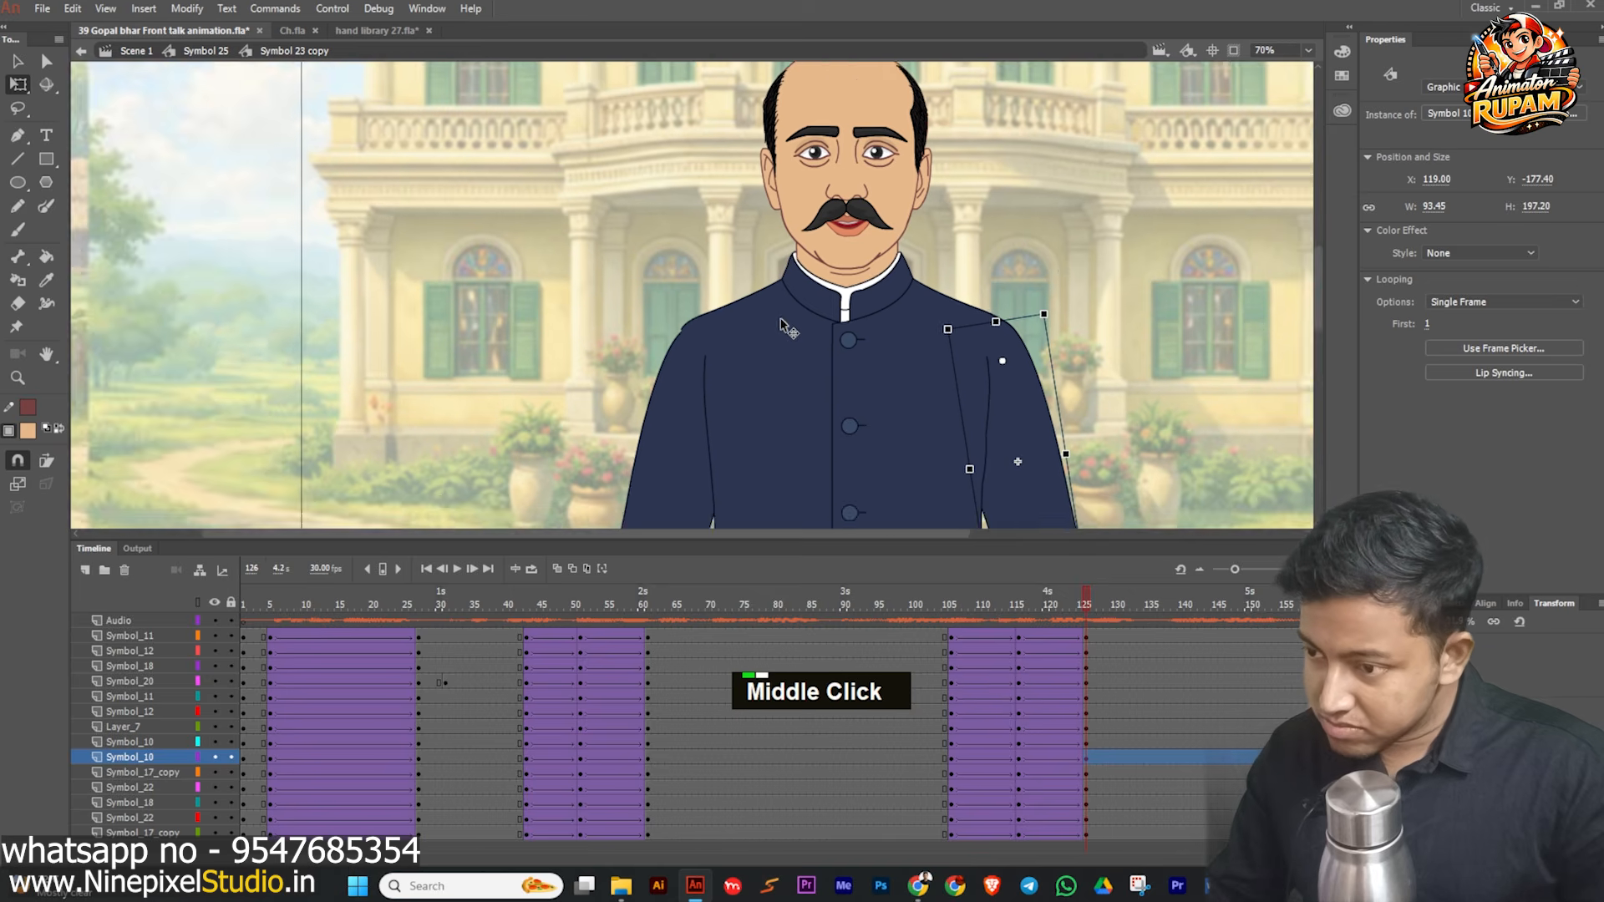
pyautogui.keyDown('ctrl'); pyautogui.scroll(4, 777, 330); pyautogui.keyUp('ctrl')
pyautogui.keyDown('ctrl'); pyautogui.scroll(2, 609, 373); pyautogui.keyUp('ctrl')
pyautogui.click(631, 388)
pyautogui.keyDown('ctrl'); pyautogui.scroll(-12, 651, 333); pyautogui.keyUp('ctrl')
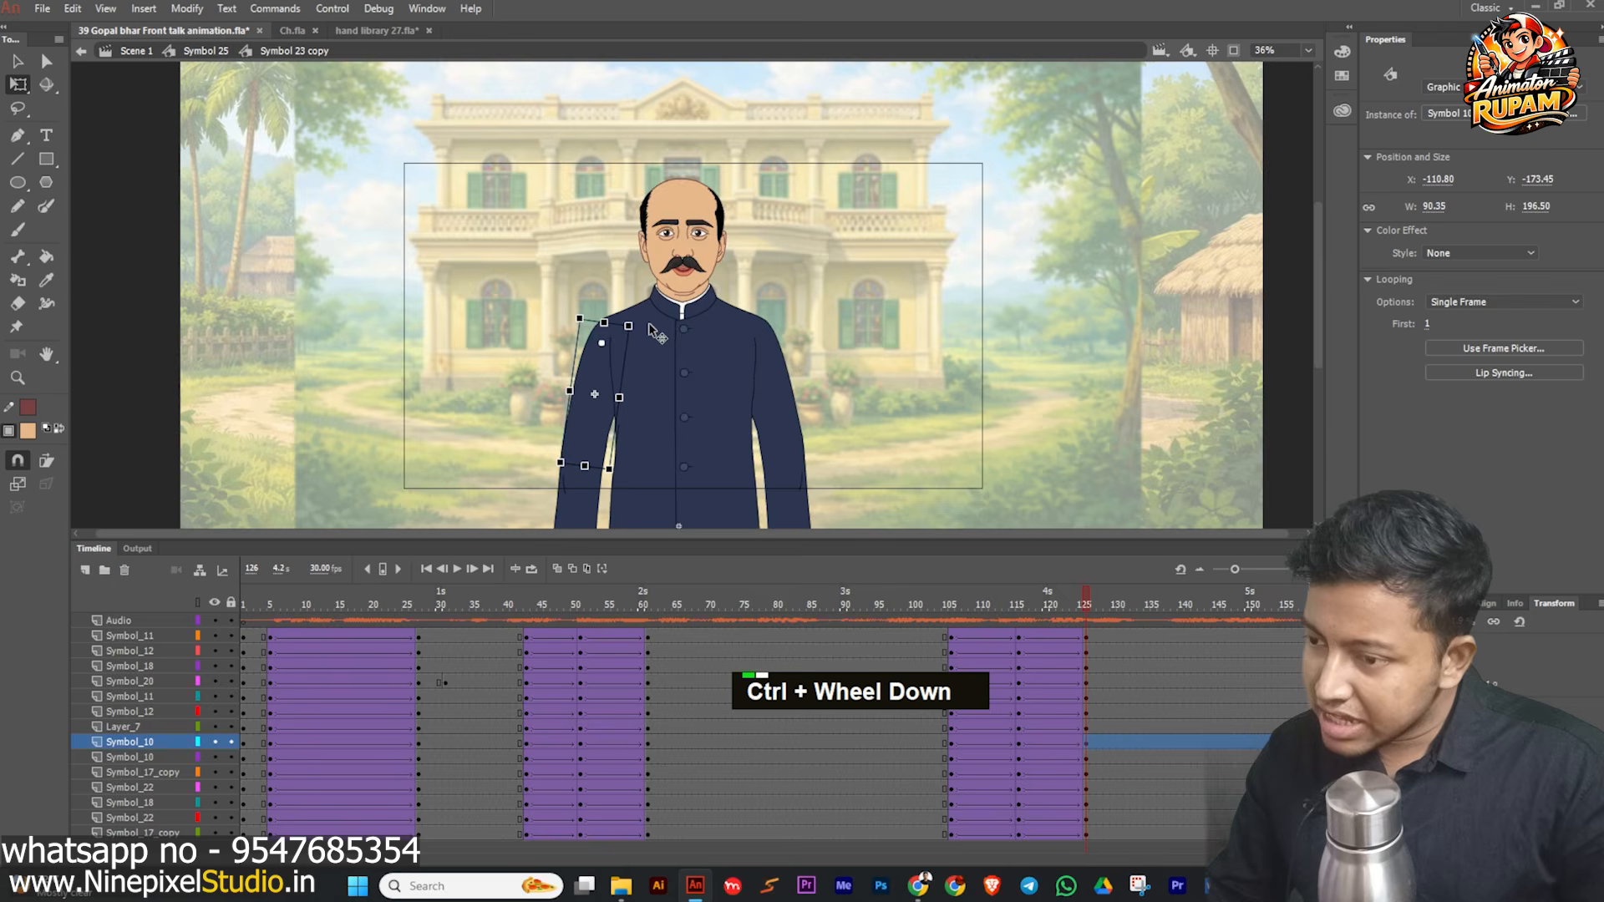
pyautogui.middleClick(492, 336)
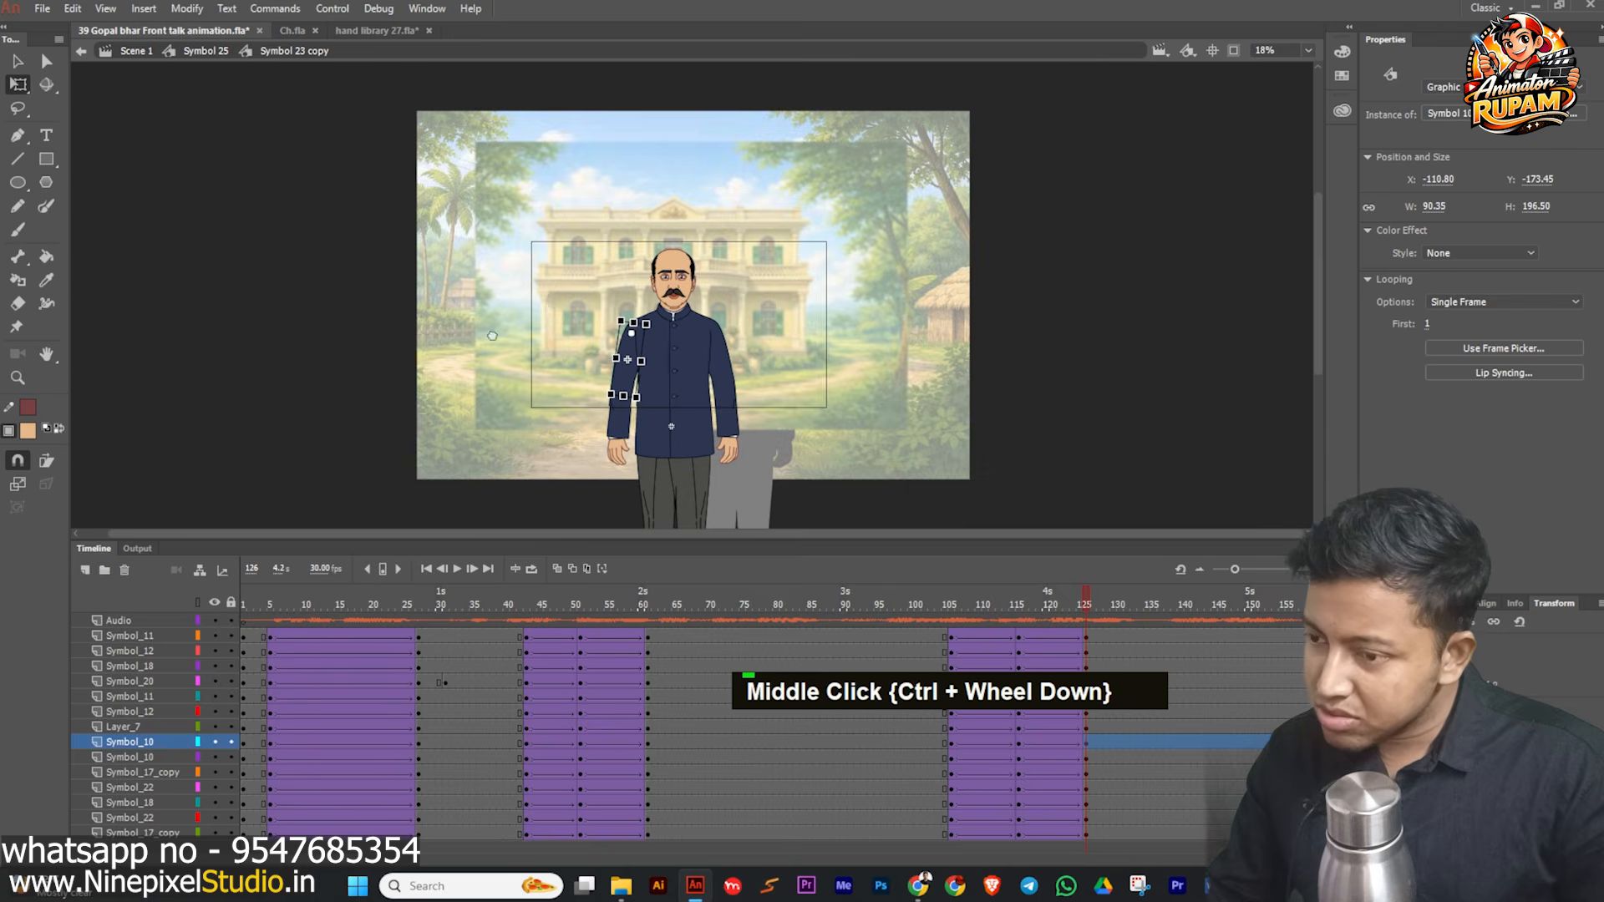
pyautogui.click(546, 304)
pyautogui.keyDown('ctrl'); pyautogui.scroll(4, 687, 322); pyautogui.keyUp('ctrl')
pyautogui.moveTo(754, 358); pyautogui.dragTo(773, 323)
pyautogui.keyDown('ctrl'); pyautogui.scroll(-3, 769, 342); pyautogui.keyUp('ctrl')
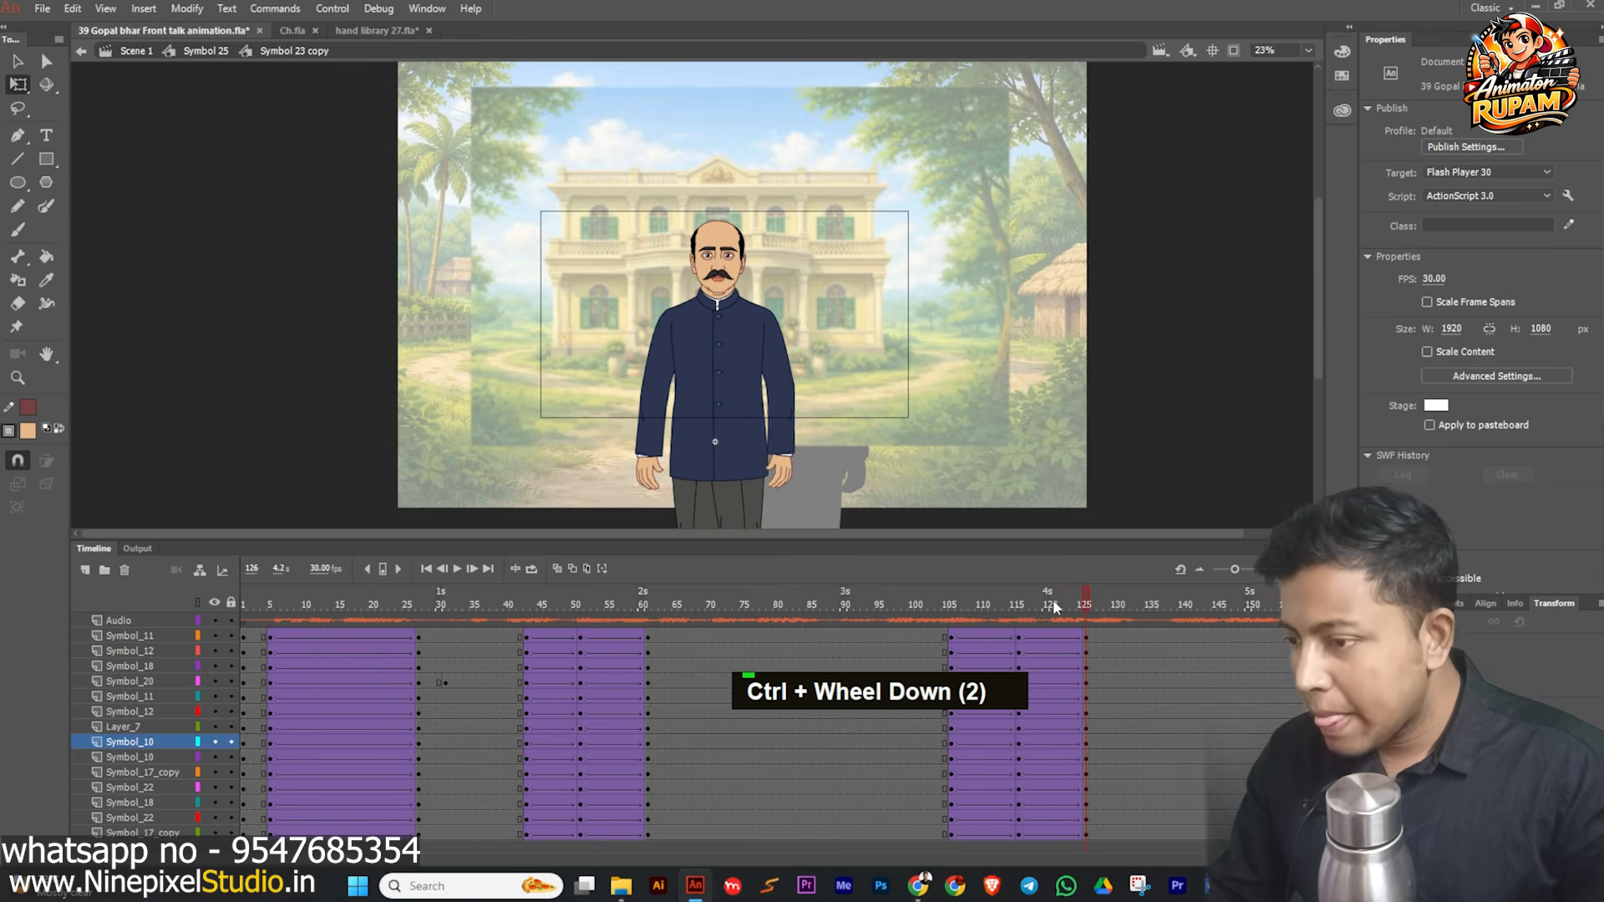
# - Save the file and play the animation from about frame 90 to review the hand-lowering motion with the audio
pyautogui.click(846, 604)
pyautogui.hotkey('ctrl', 's')
pyautogui.click(458, 568)
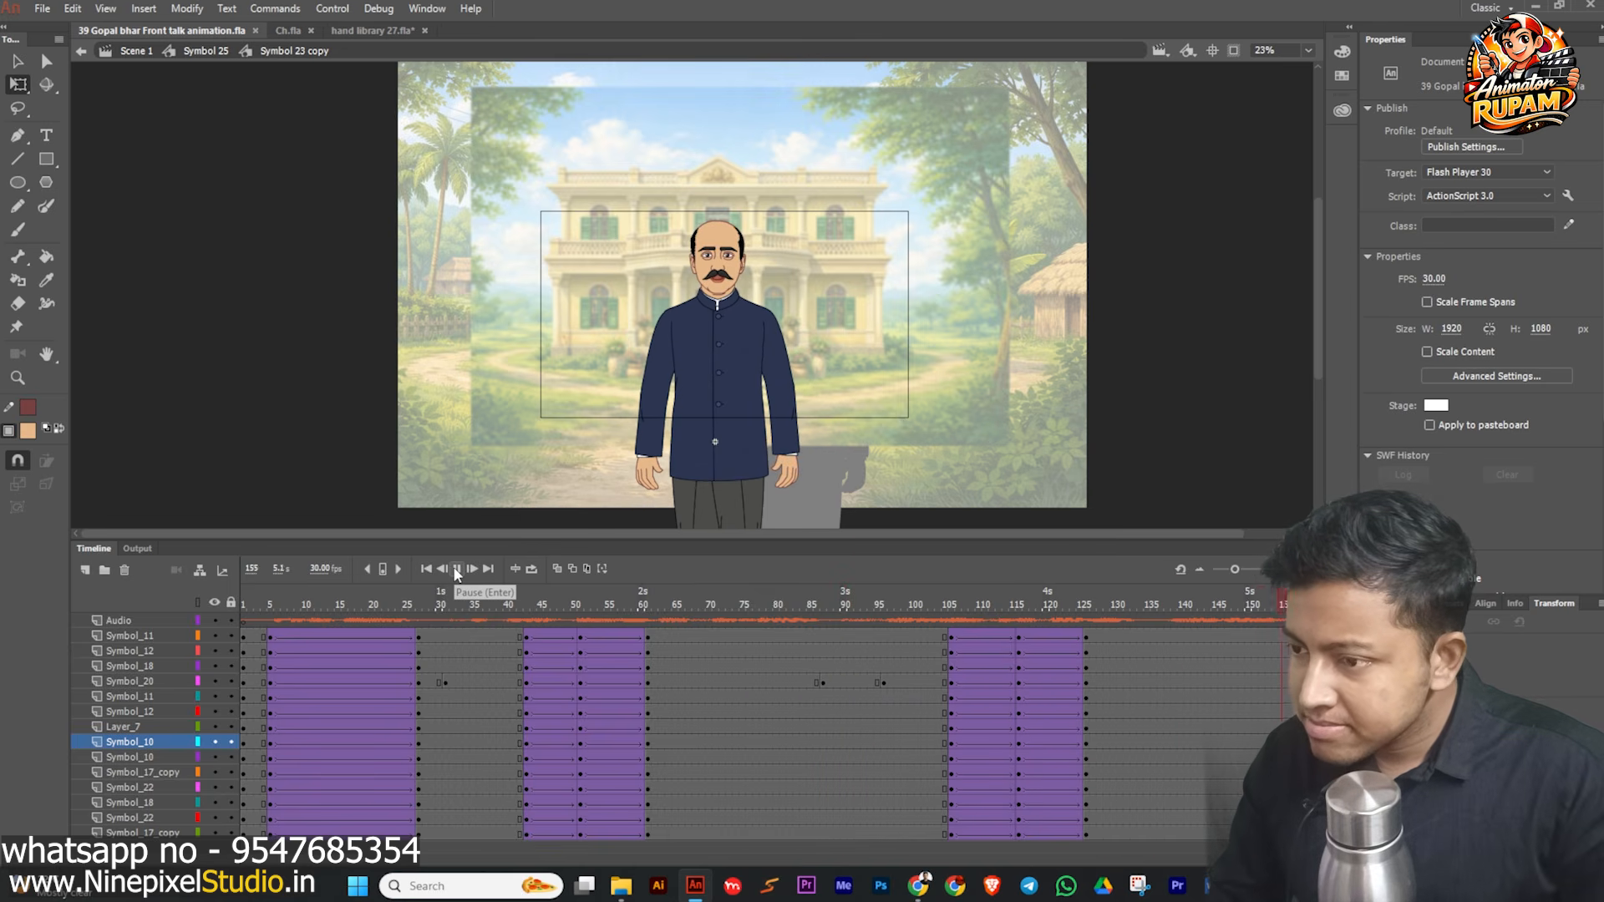
# - Insert keyframes on the head layer Symbol_20 at about frames 134 and 139, matching a point in the audio
pyautogui.moveTo(1016, 603); pyautogui.dragTo(1138, 648)
pyautogui.click(1140, 681)
pyautogui.press('F6')
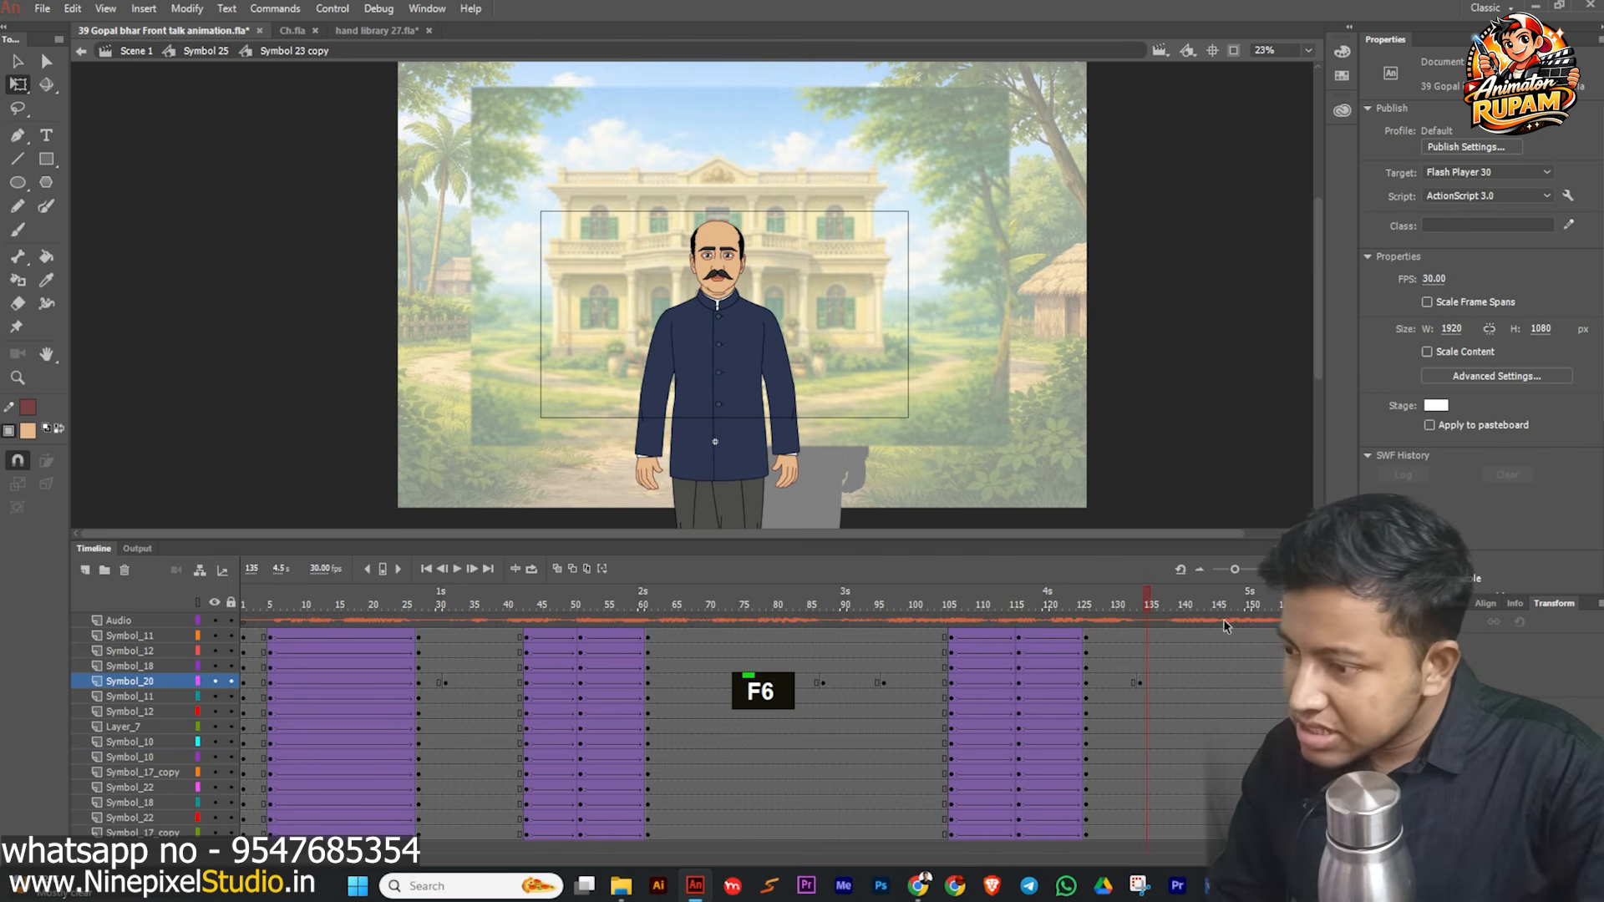
pyautogui.click(1151, 600)
pyautogui.click(1168, 600)
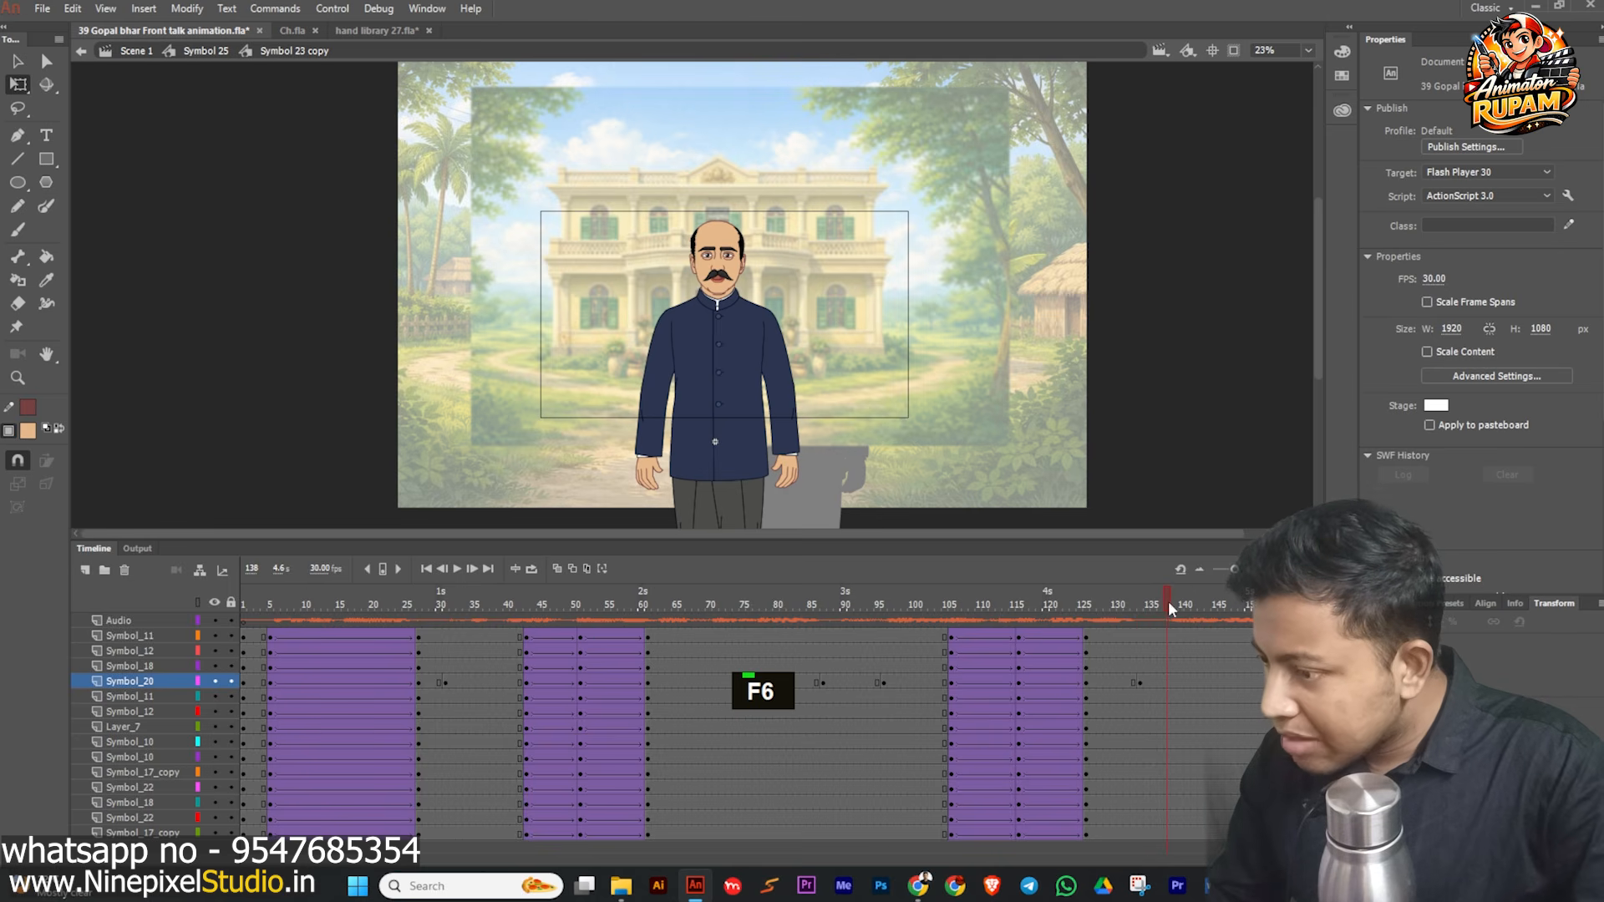
pyautogui.press('F6')
# - Select the head instance at frame 137, between the two new keyframes on Symbol_20
pyautogui.click(1160, 595)
pyautogui.click(717, 255)
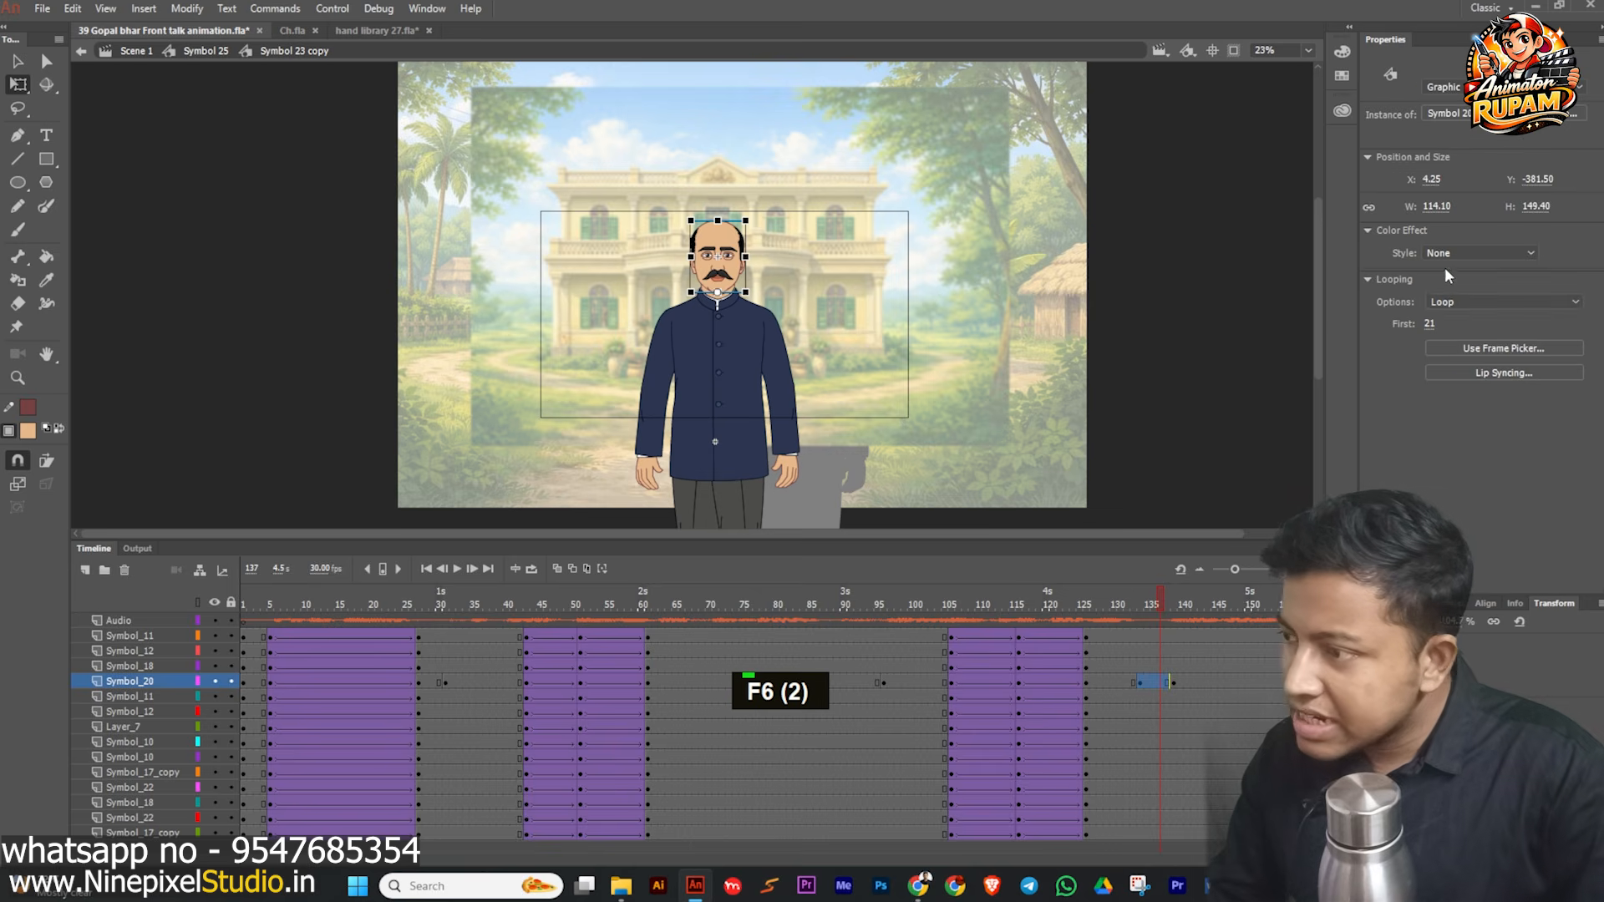
# - Set the head's looping option to Single Frame at frame 137 and save the file
pyautogui.click(1451, 304)
pyautogui.click(1453, 355)
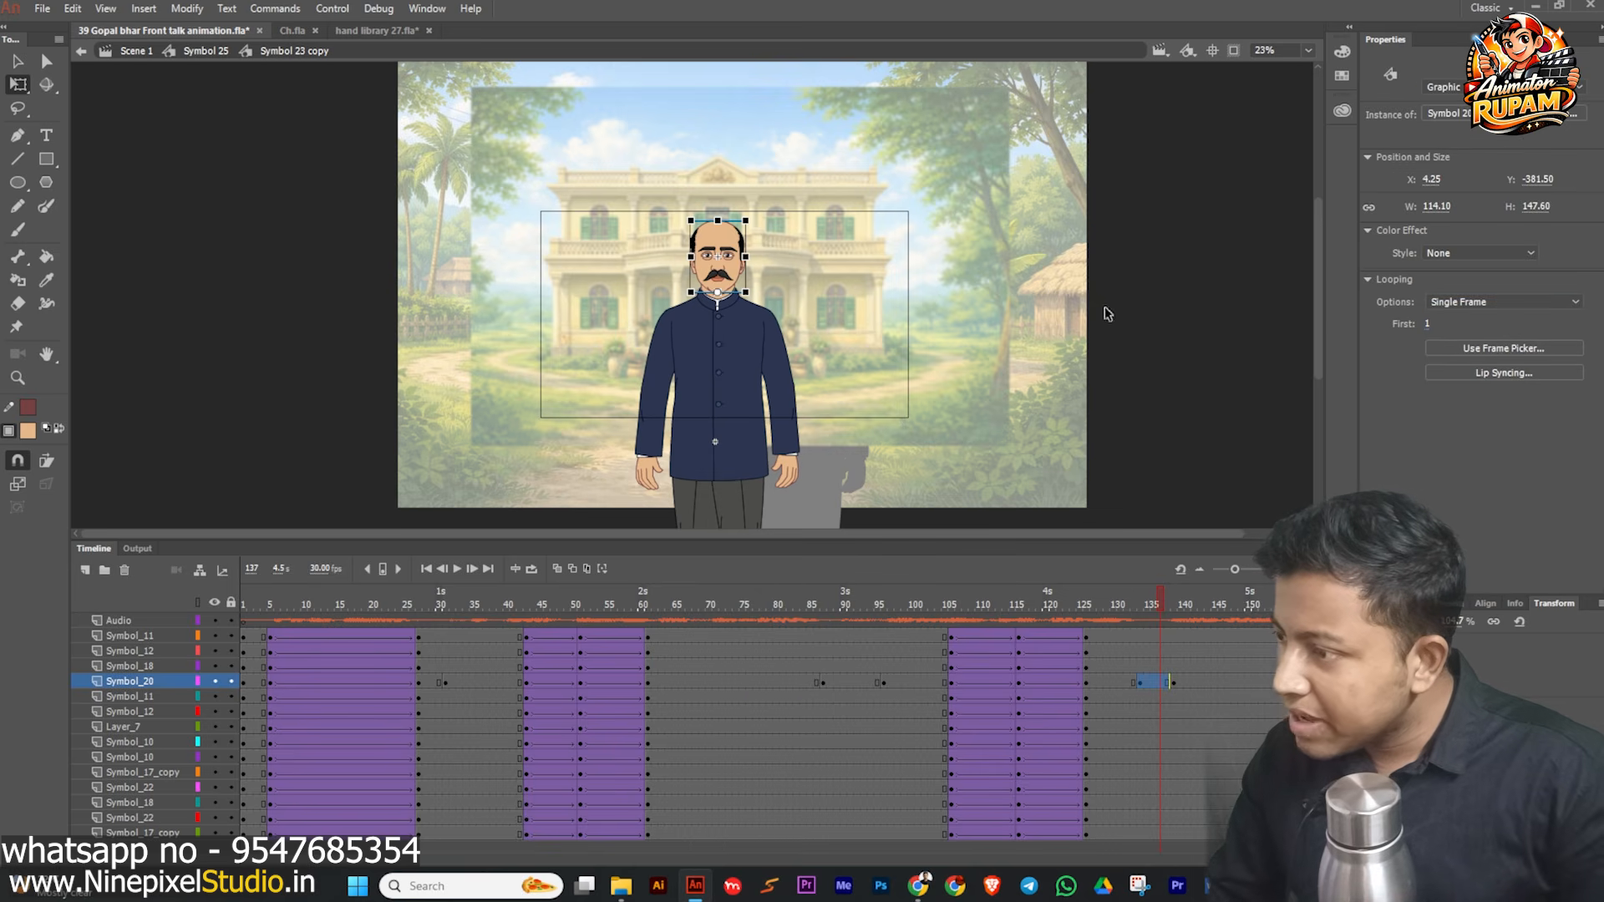
pyautogui.moveTo(1148, 608); pyautogui.dragTo(979, 833)
pyautogui.moveTo(1041, 638); pyautogui.dragTo(1054, 839)
pyautogui.moveTo(1019, 597); pyautogui.dragTo(385, 679)
pyautogui.hotkey('ctrl', 's')
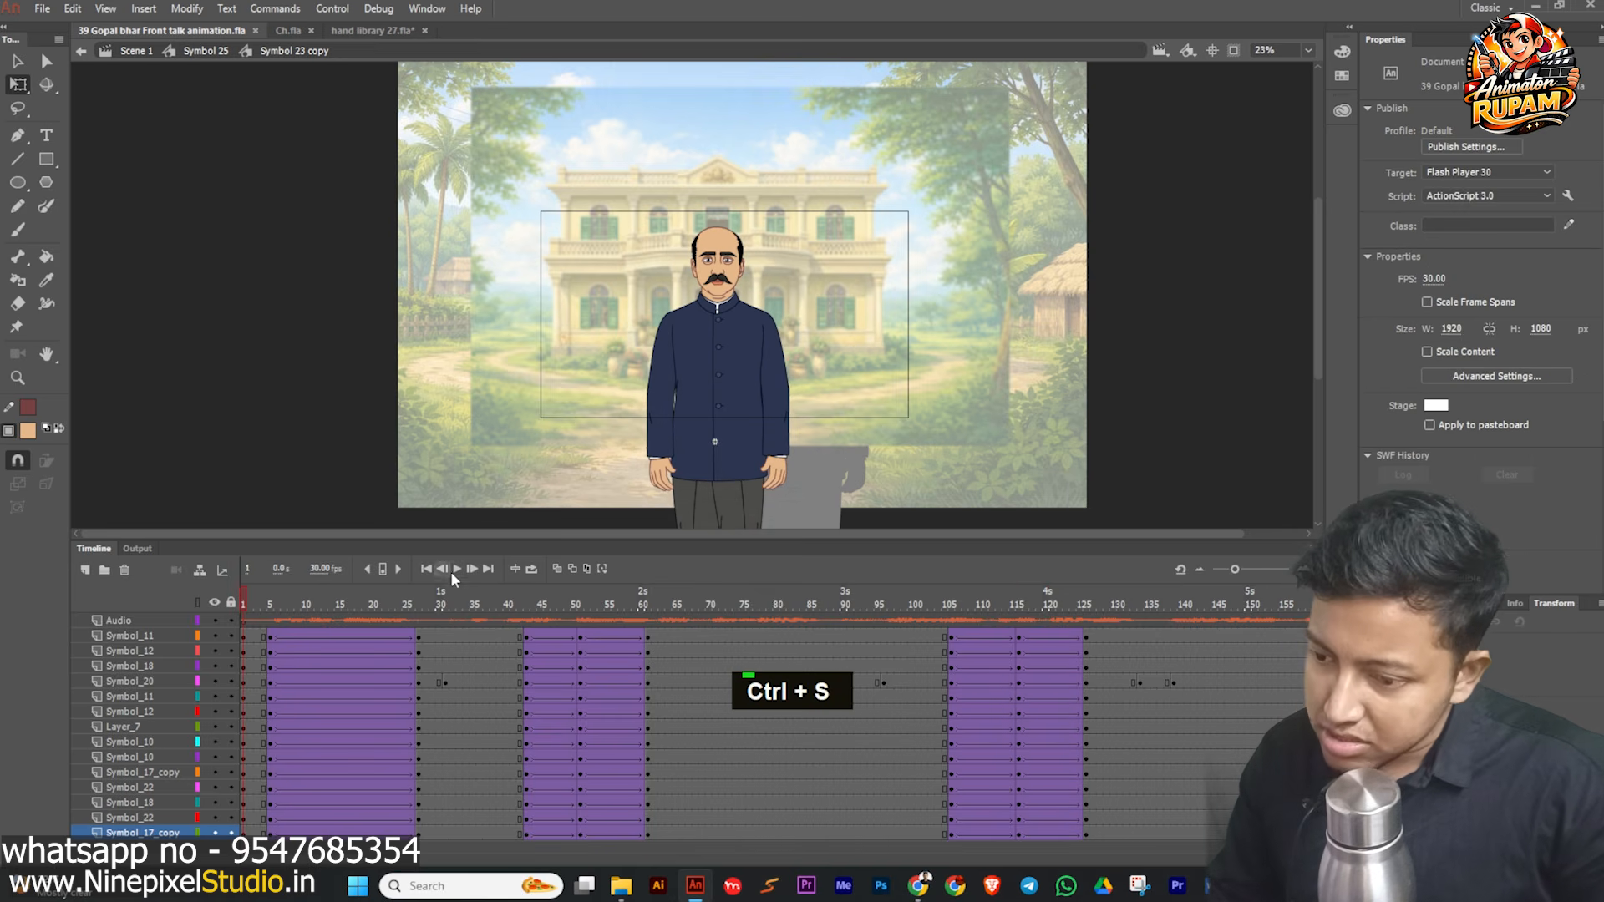
# - Play the animation from the first frame and bring the playhead back to frame 155
pyautogui.doubleClick(457, 569)
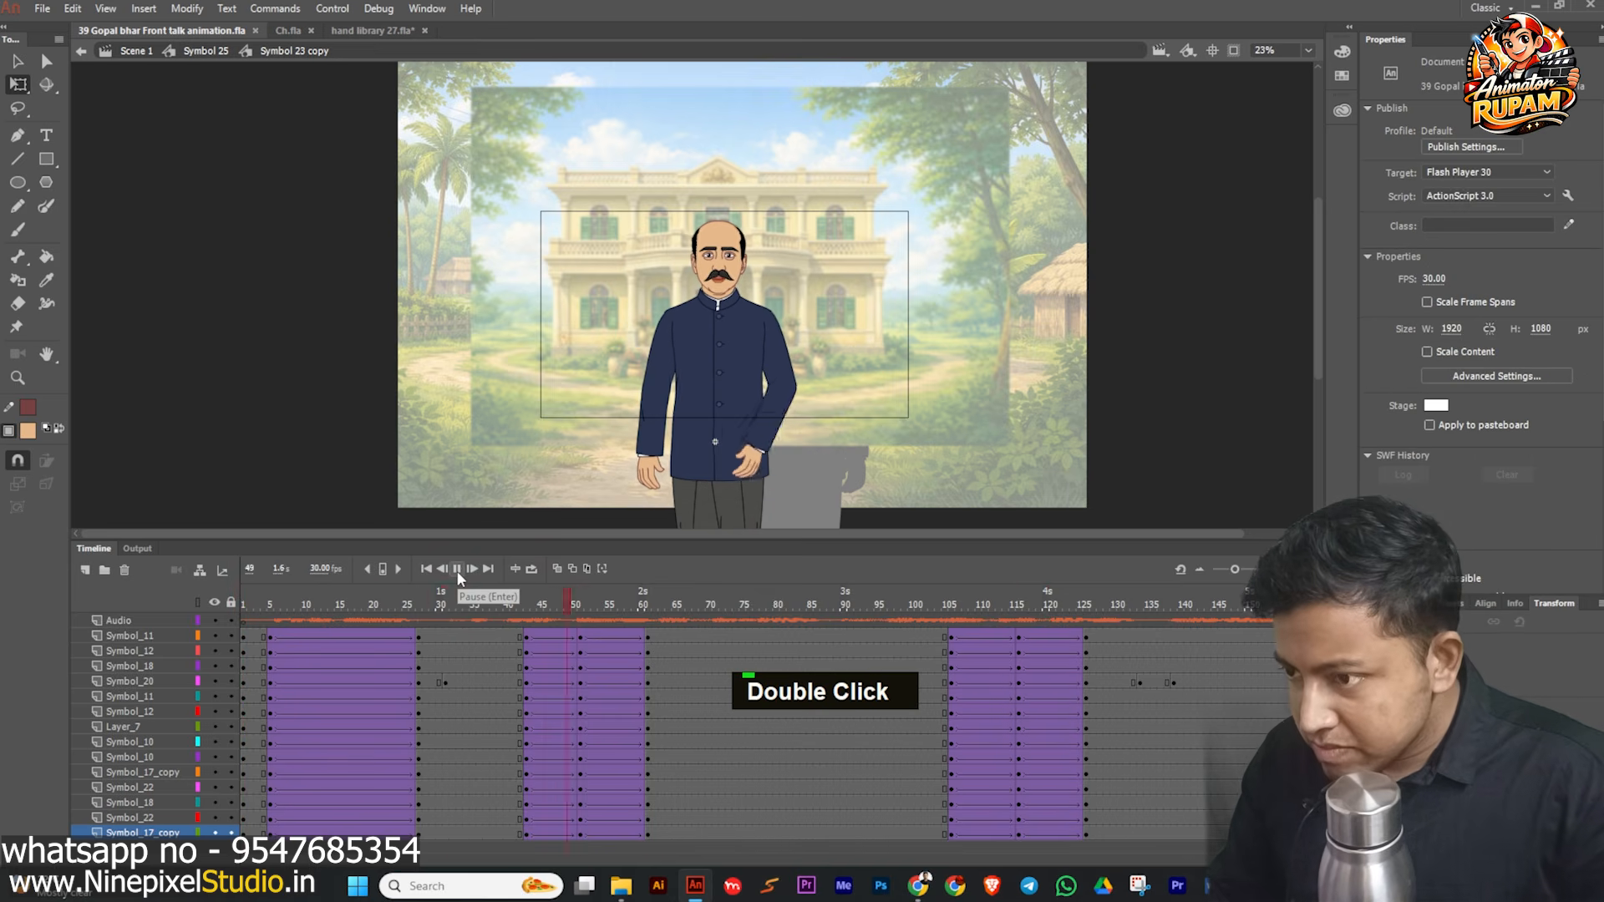
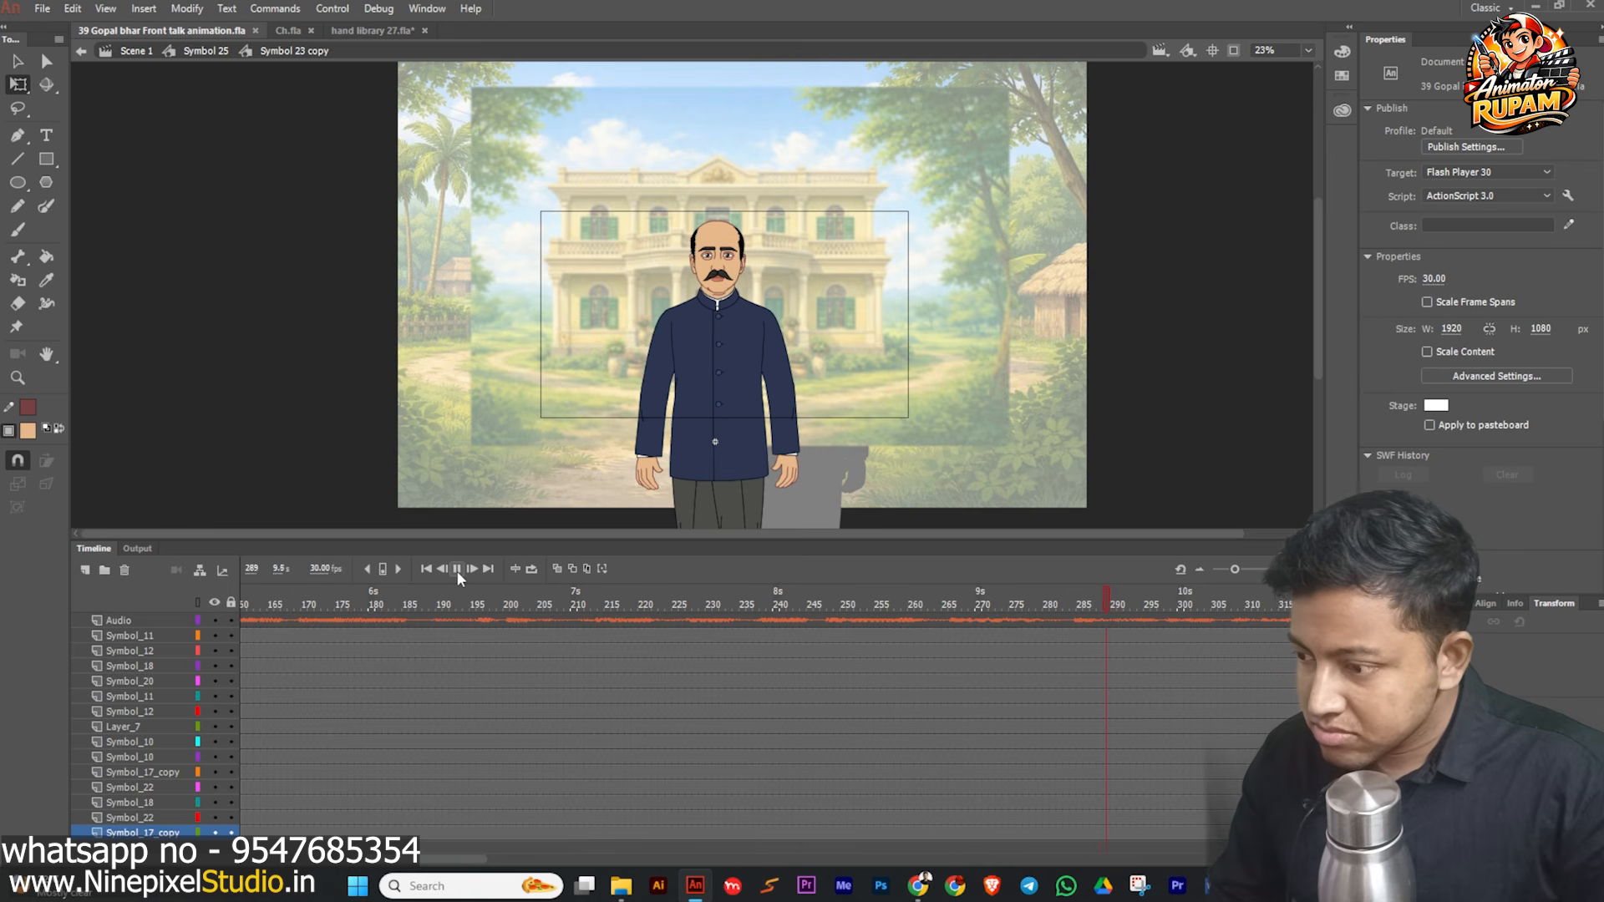
pyautogui.moveTo(1144, 604); pyautogui.dragTo(397, 693)
pyautogui.moveTo(395, 597); pyautogui.dragTo(379, 608)
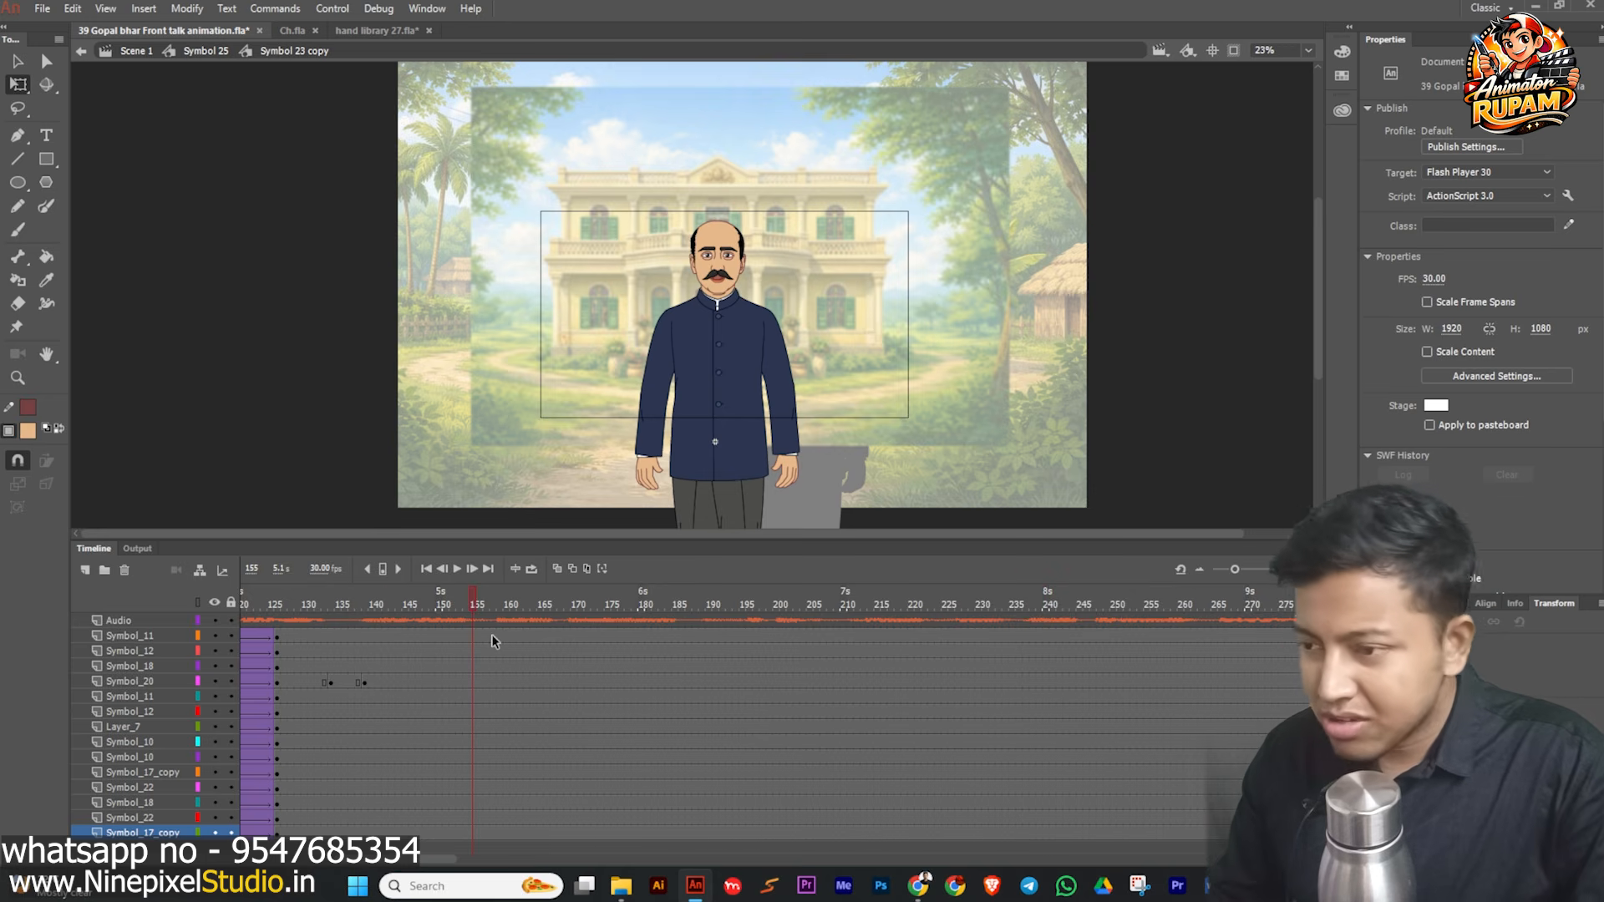
# - Copy the tweened frames 5 to 27 of all character layers to frame 154
pyautogui.moveTo(471, 595); pyautogui.dragTo(283, 698)
pyautogui.moveTo(270, 639); pyautogui.dragTo(418, 840)
pyautogui.moveTo(317, 800); pyautogui.dragTo(750, 785)
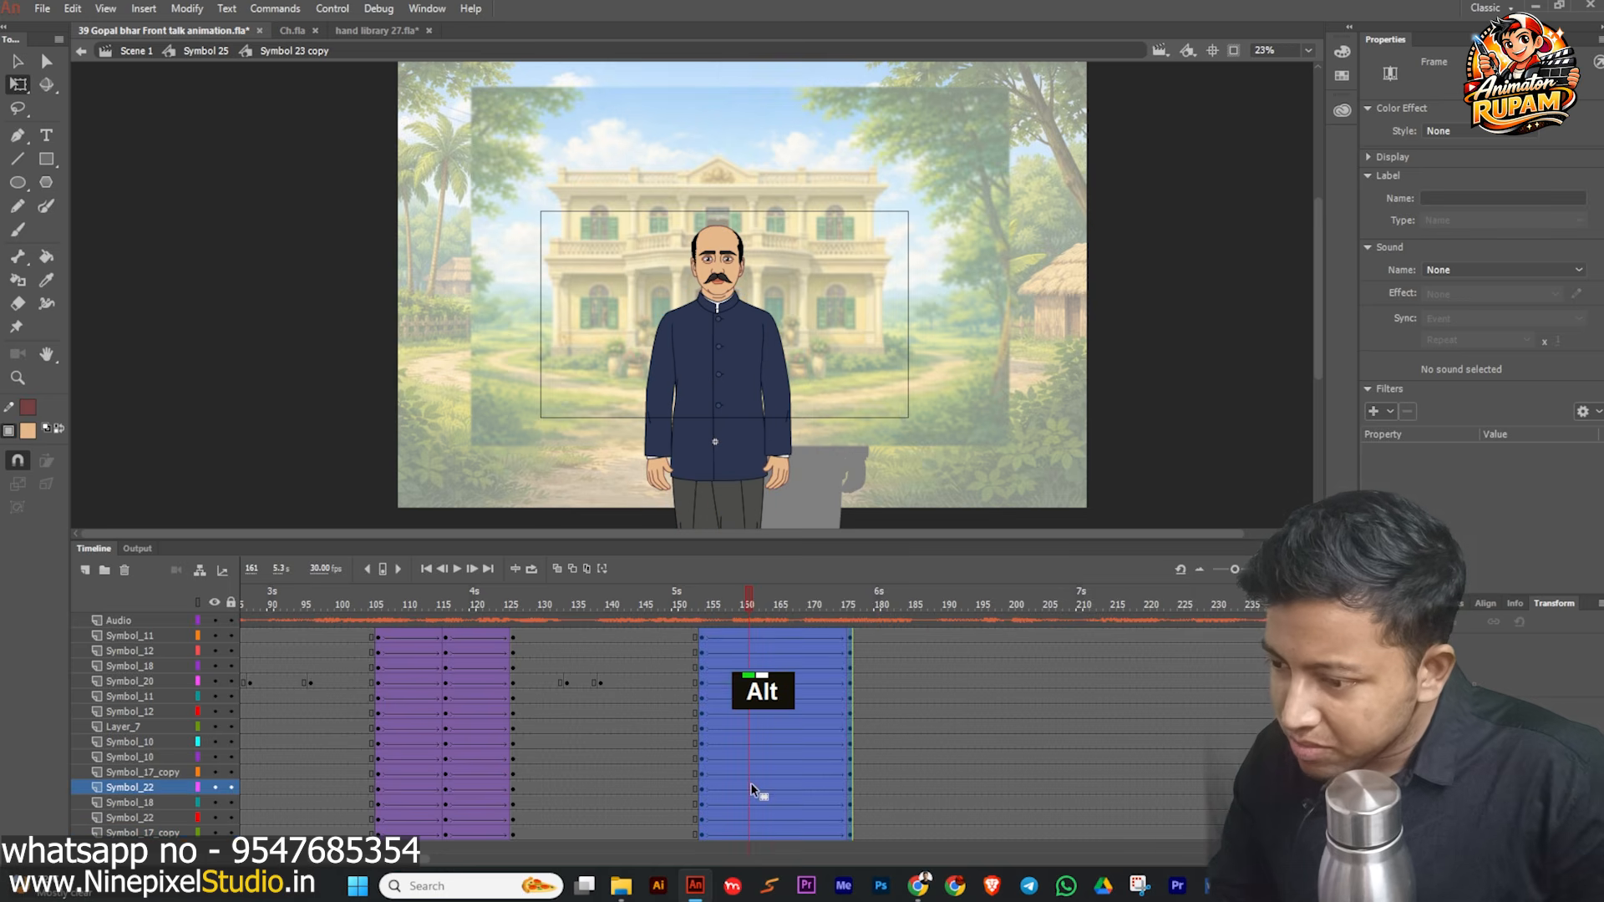
# - Synchronize the symbols in the copied block from frame 154 to 176 and reverse its frames on all character layers
pyautogui.moveTo(701, 598); pyautogui.dragTo(889, 624)
pyautogui.click(706, 650)
pyautogui.moveTo(706, 640); pyautogui.dragTo(849, 845)
pyautogui.rightClick(773, 730)
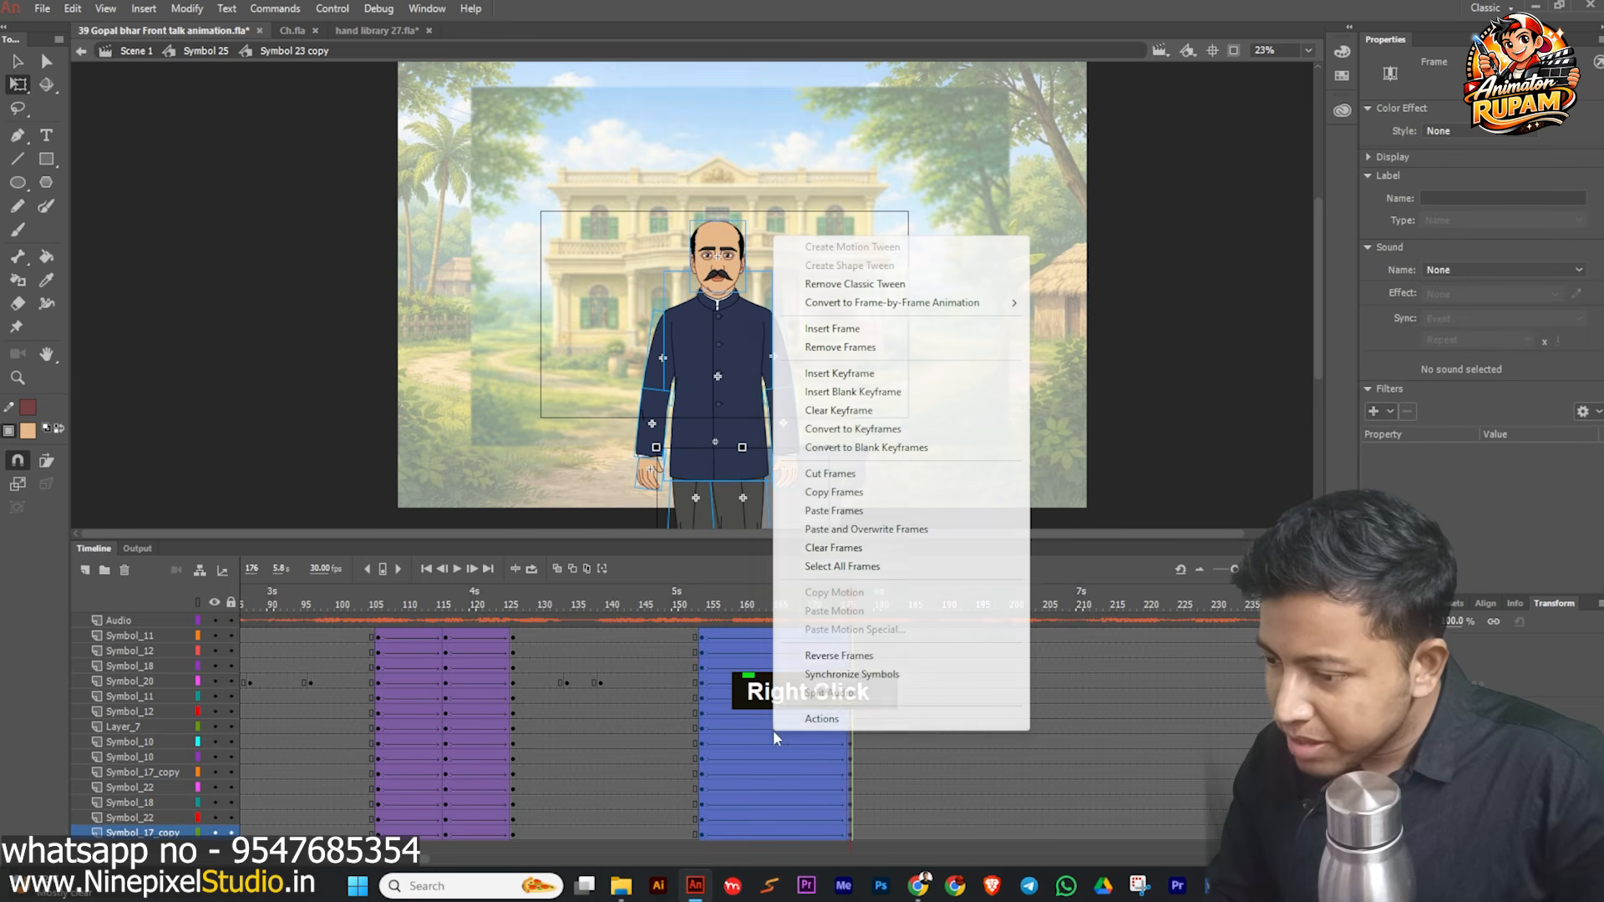
pyautogui.click(843, 675)
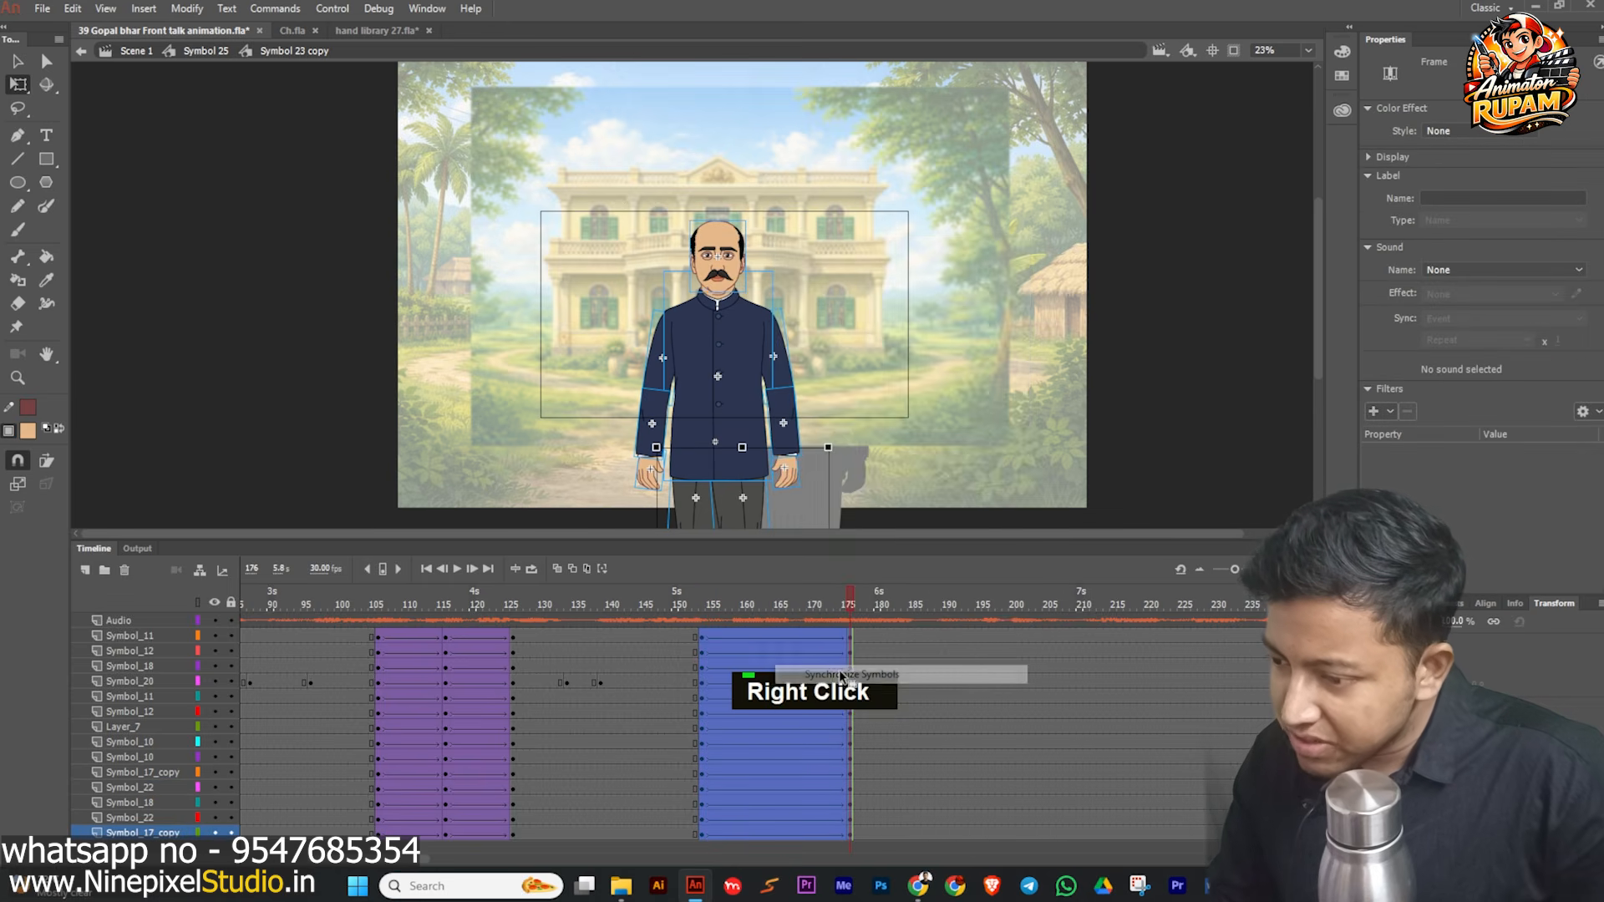
pyautogui.rightClick(798, 692)
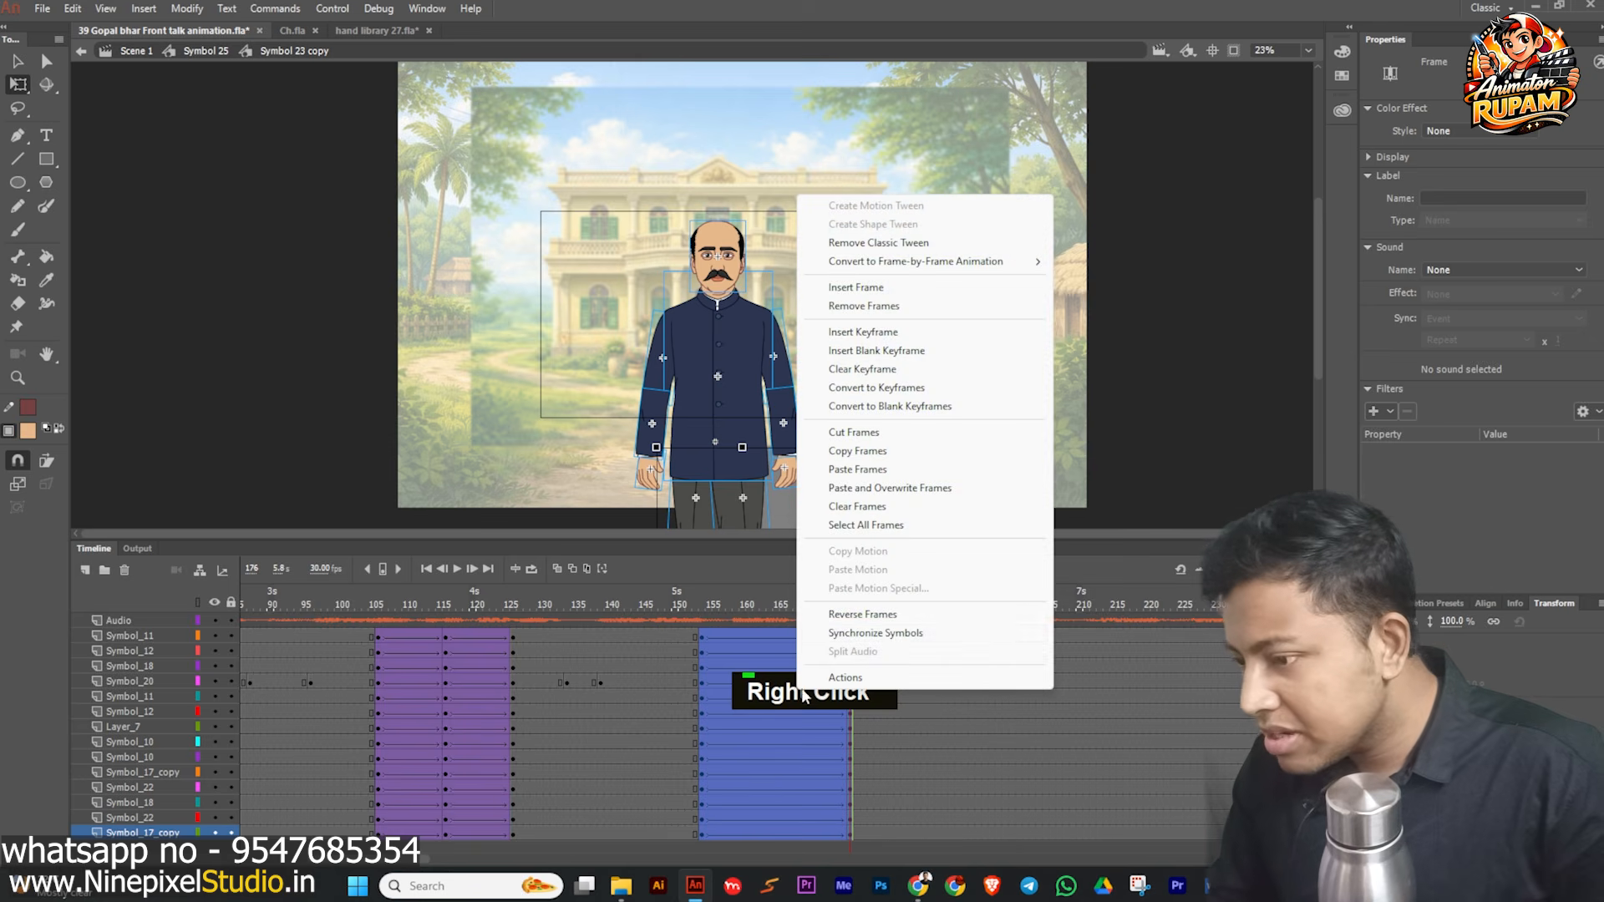
pyautogui.click(869, 617)
# - Apply the Quad Ease In Out easing to the reversed tweens between frames 154 and 176
pyautogui.moveTo(715, 609); pyautogui.dragTo(784, 840)
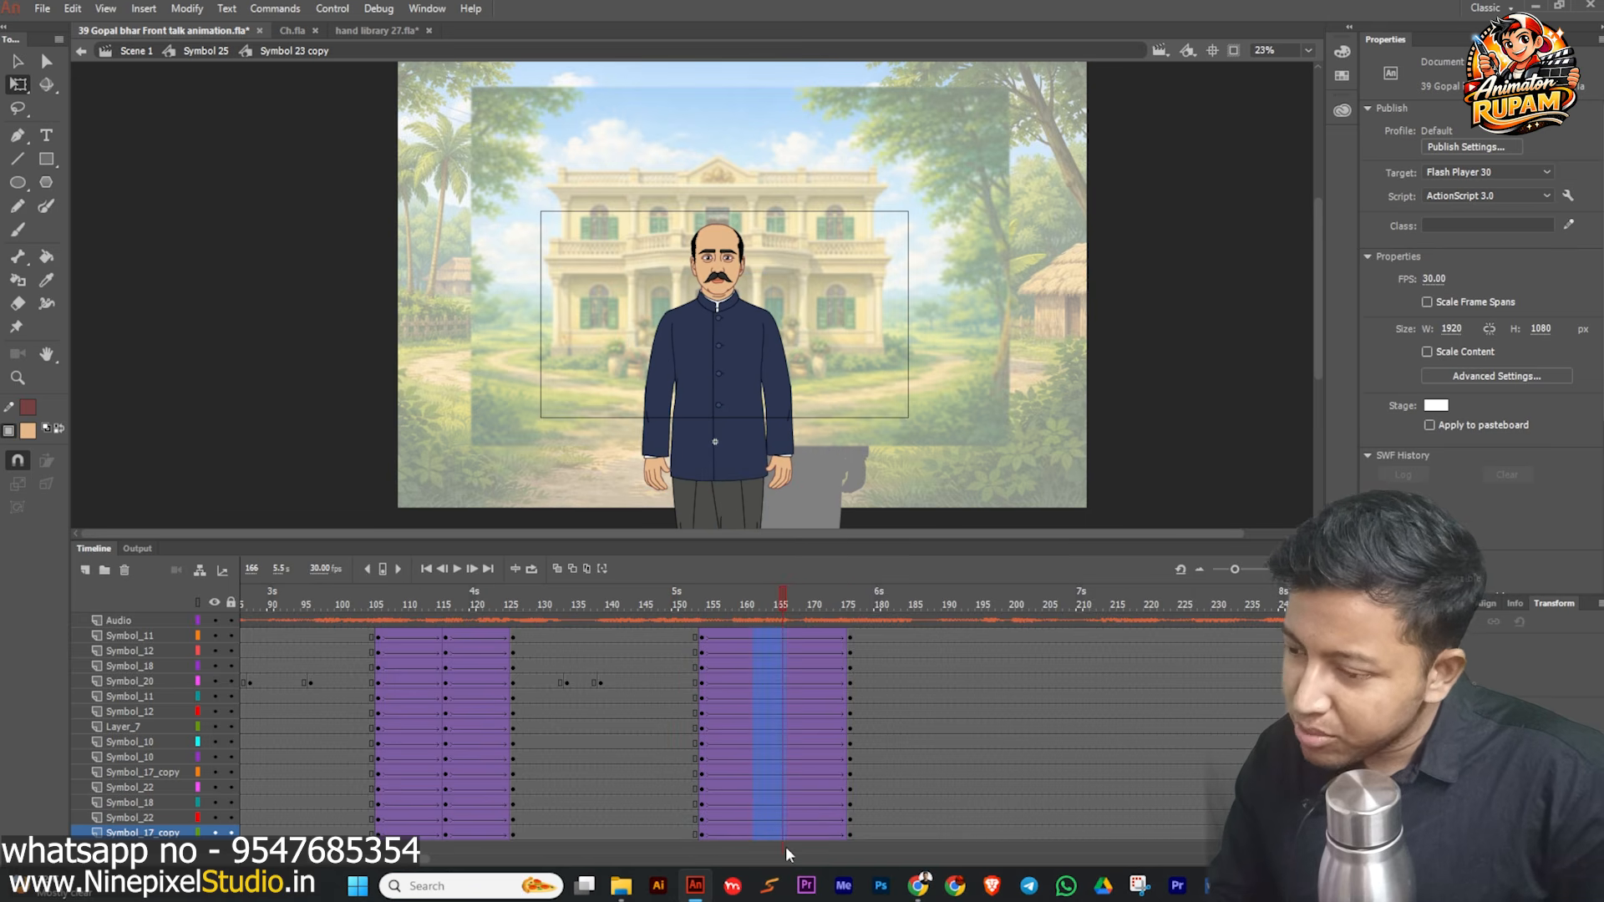
pyautogui.doubleClick(1460, 304)
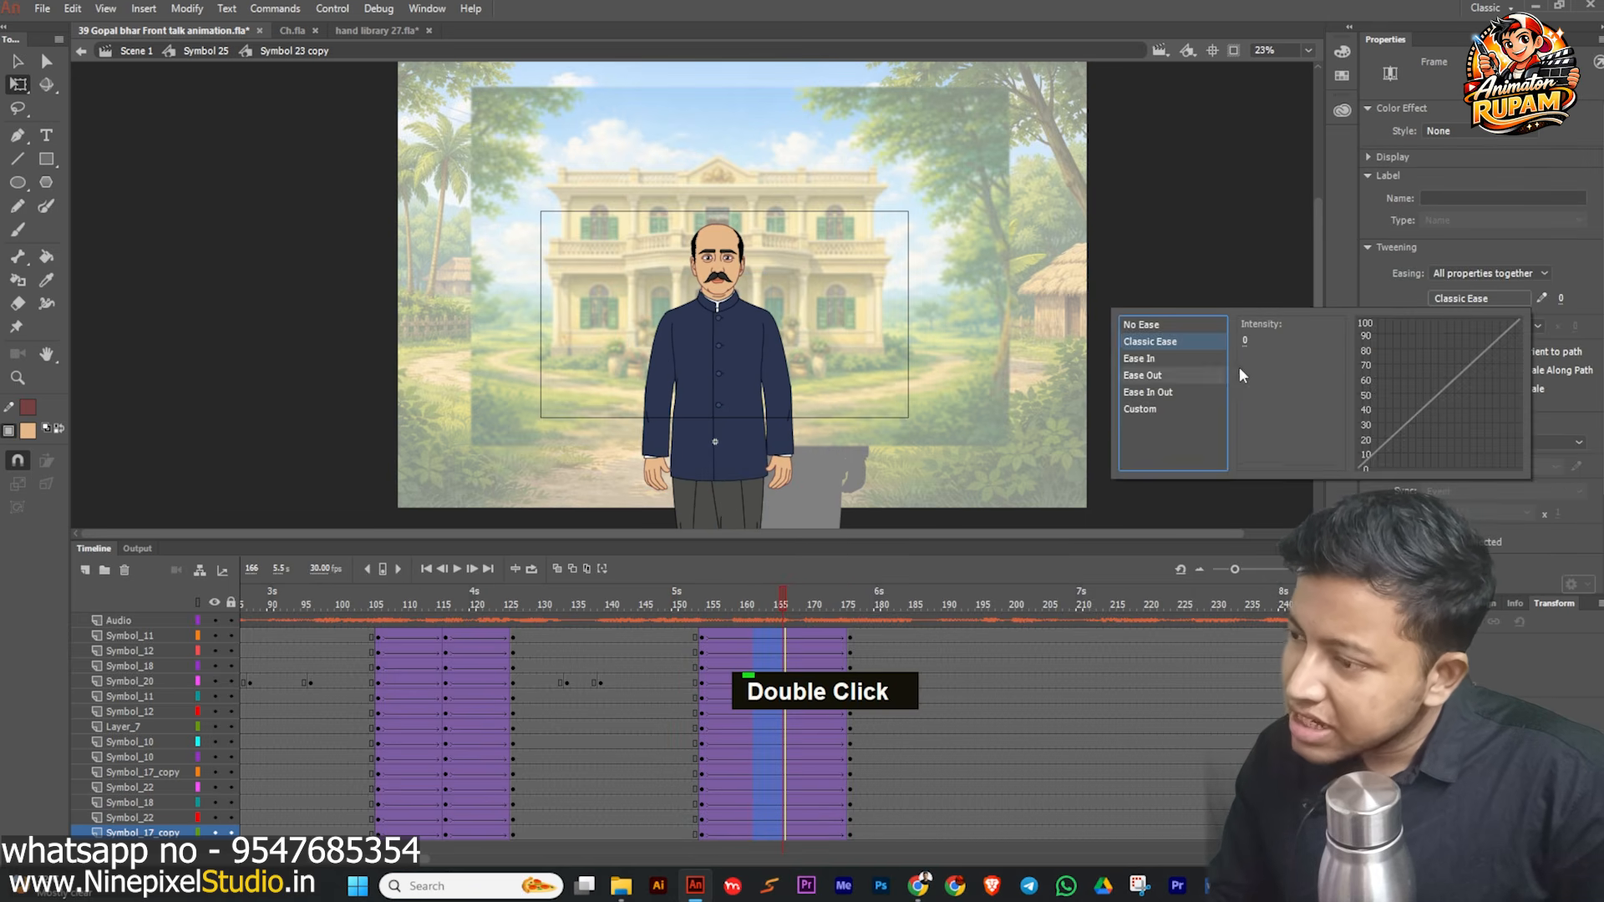
pyautogui.doubleClick(1263, 328)
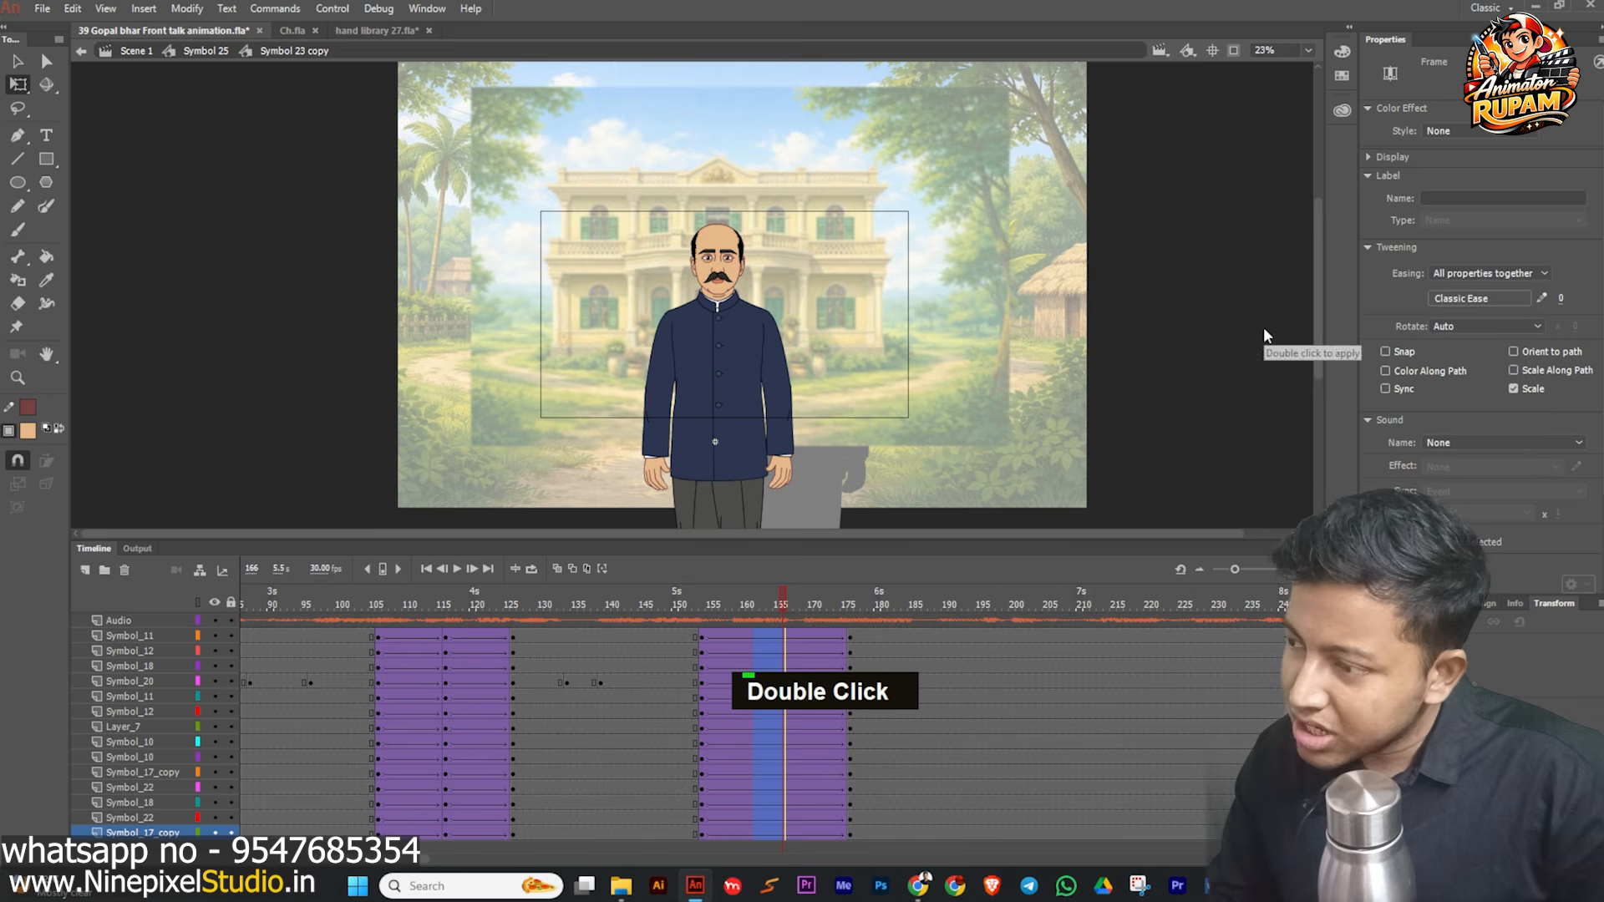
# - Save the file and play the animation from frame 129 to check the new movement
pyautogui.click(535, 610)
pyautogui.hotkey('ctrl', 's')
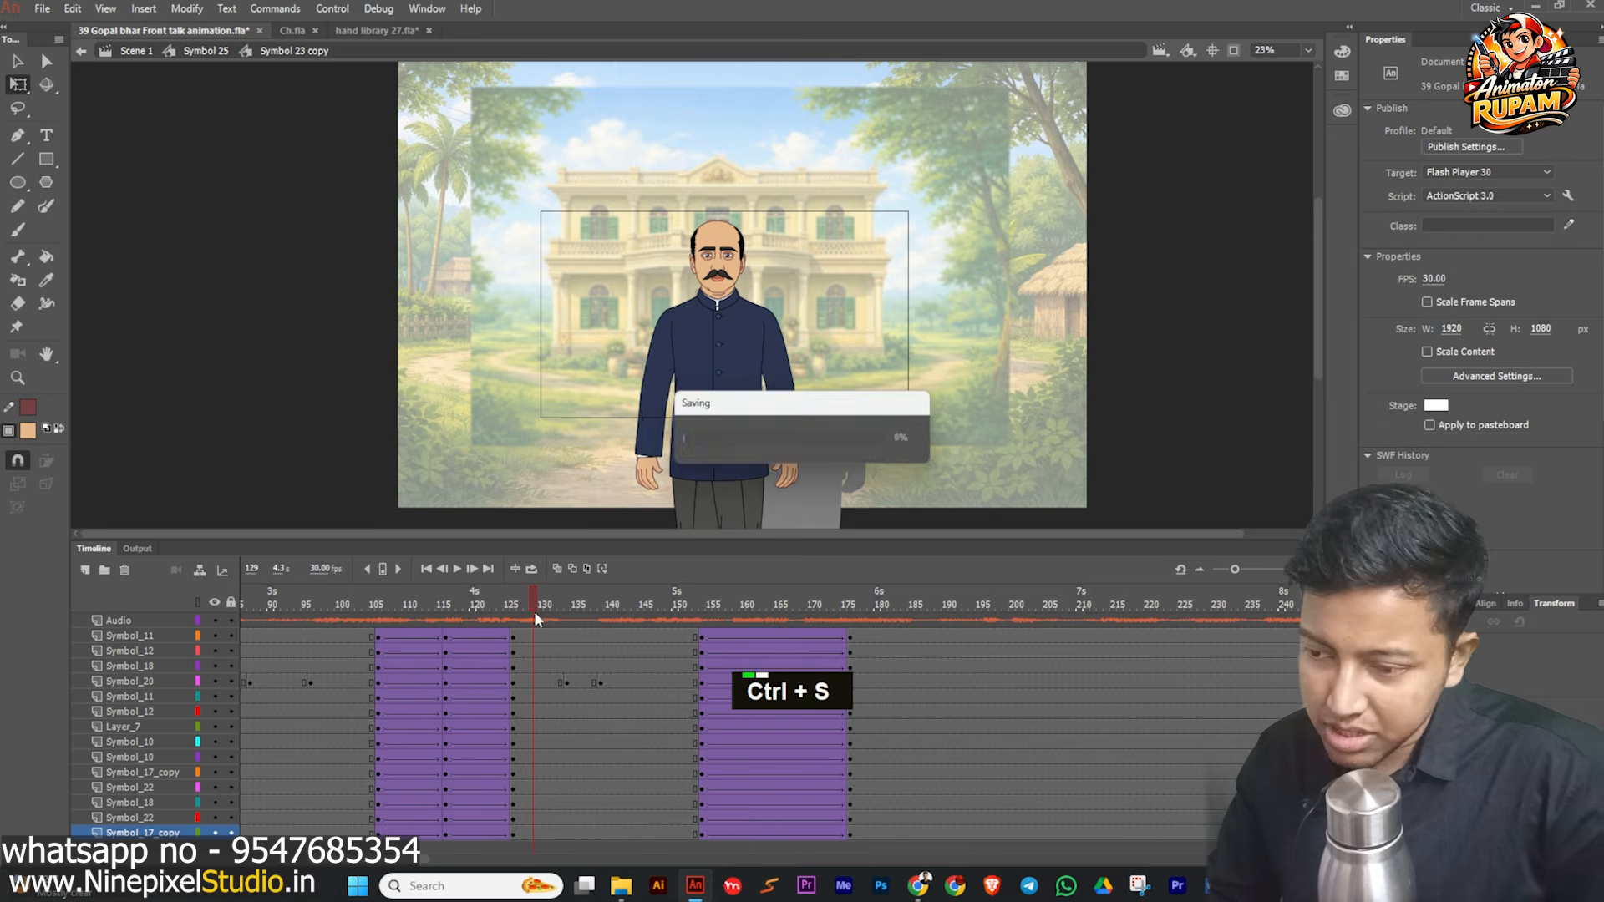
pyautogui.click(458, 569)
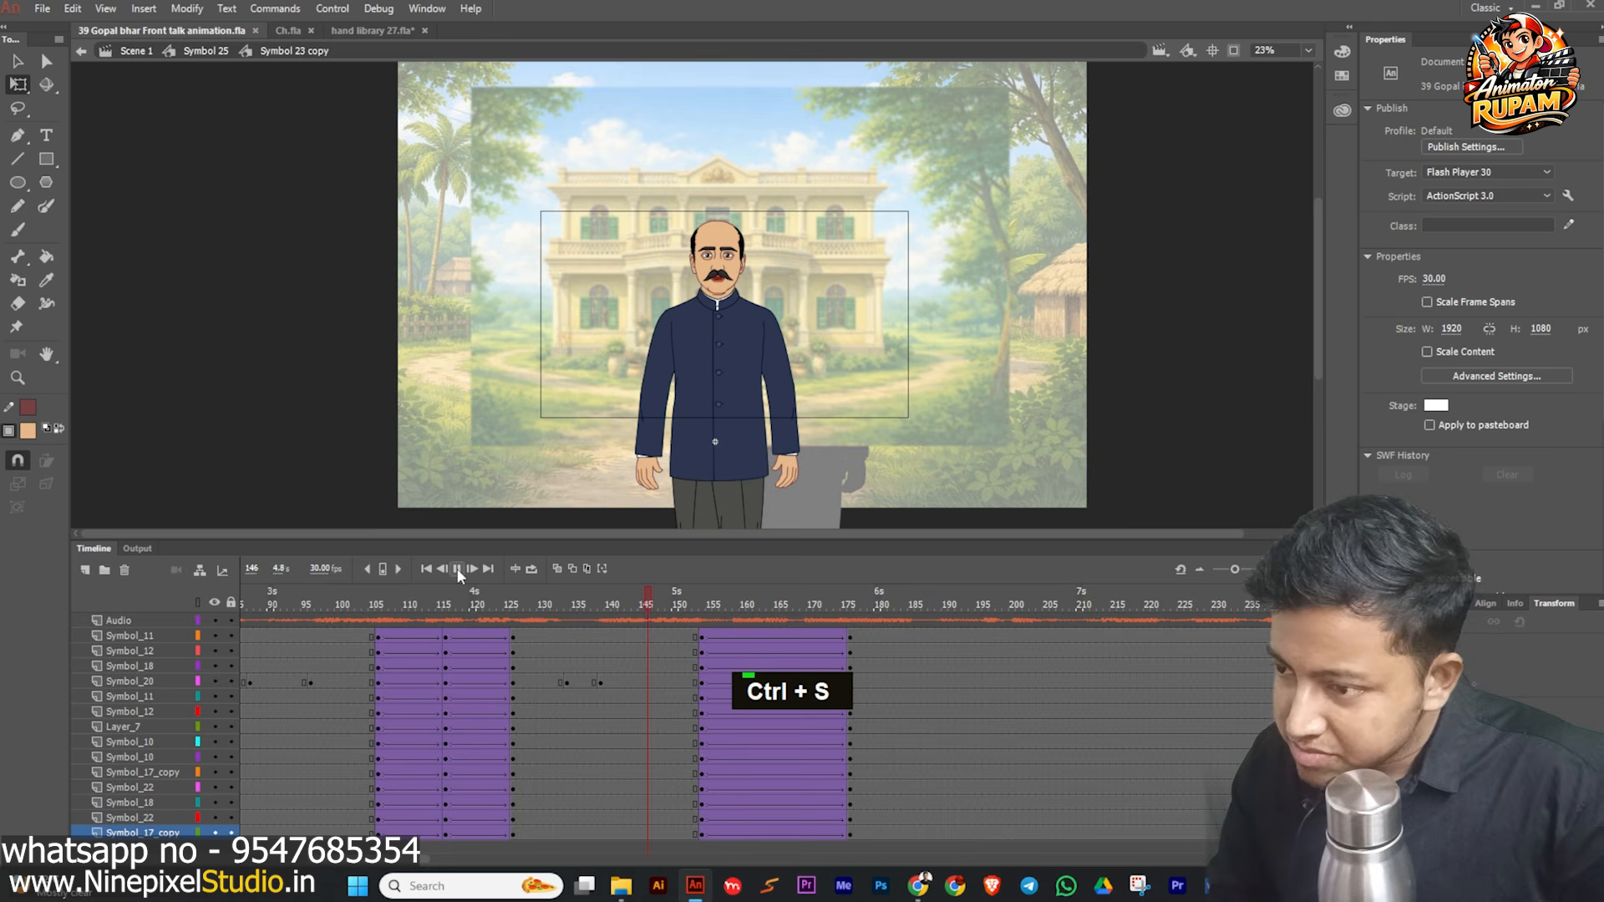
pyautogui.click(458, 569)
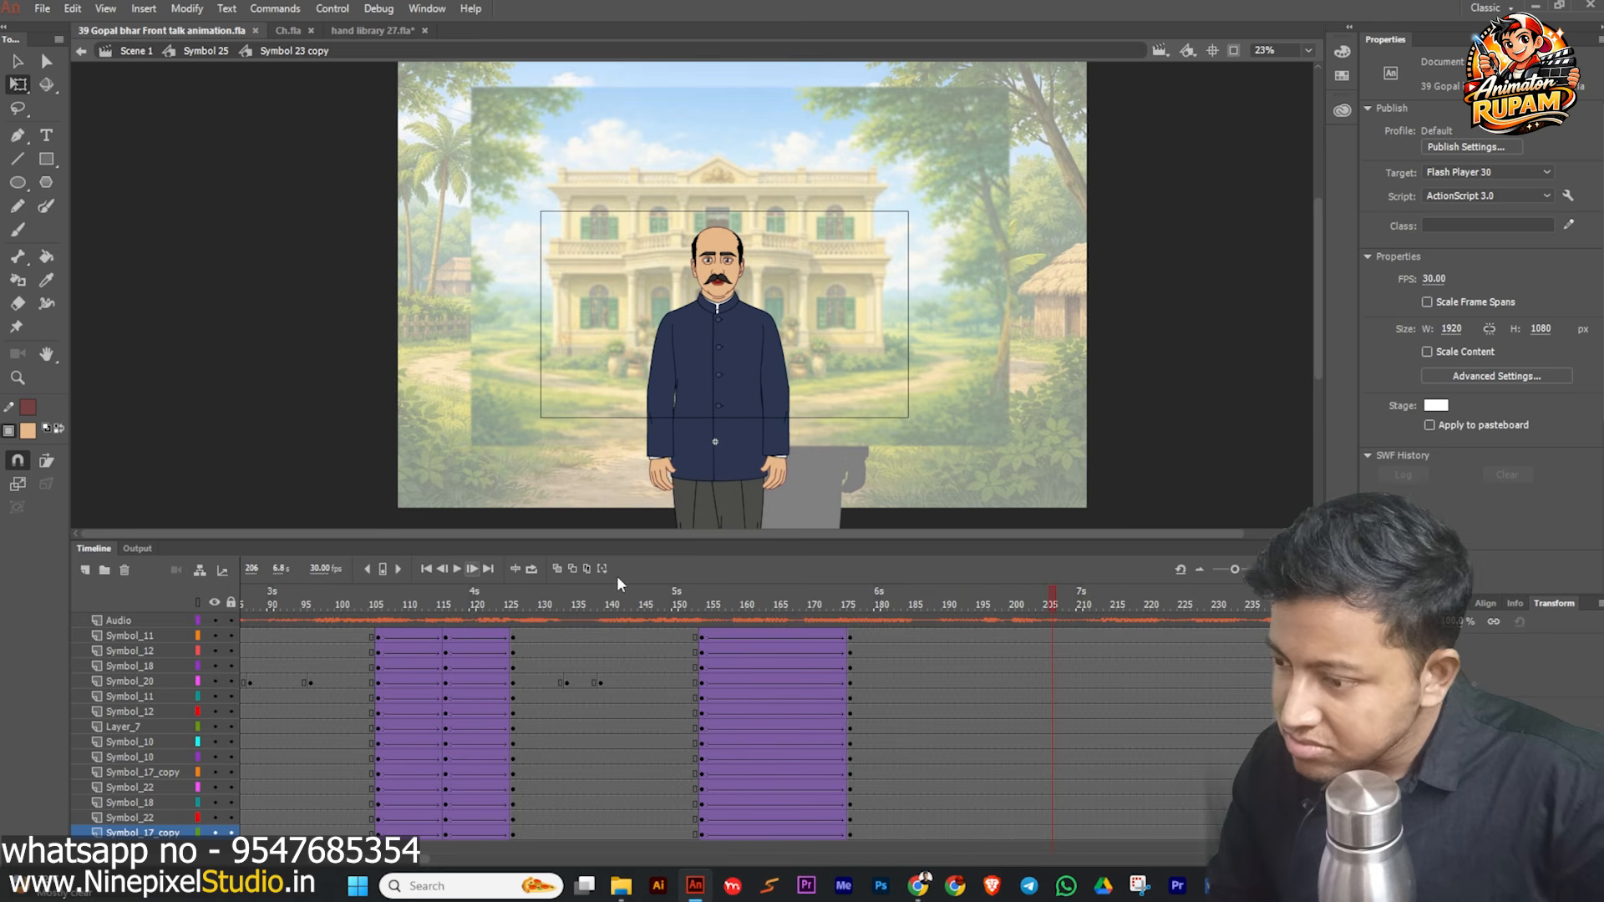
# - Insert a keyframe on the head layer, Symbol_20, at frame 186
pyautogui.click(909, 634)
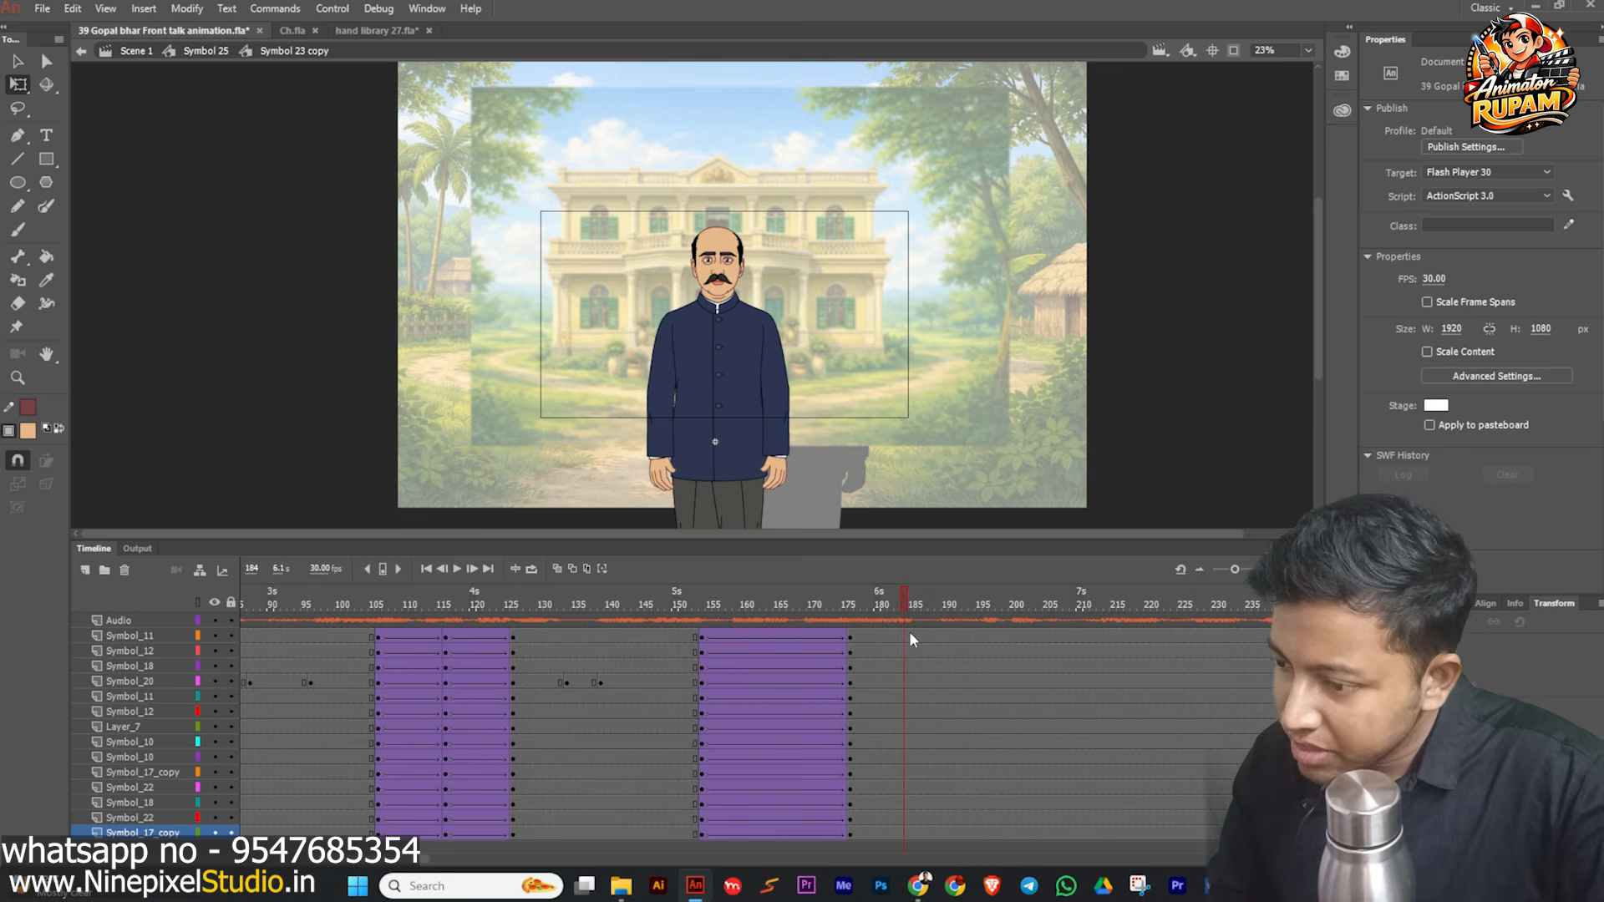
pyautogui.click(745, 257)
pyautogui.click(916, 682)
pyautogui.press('F6')
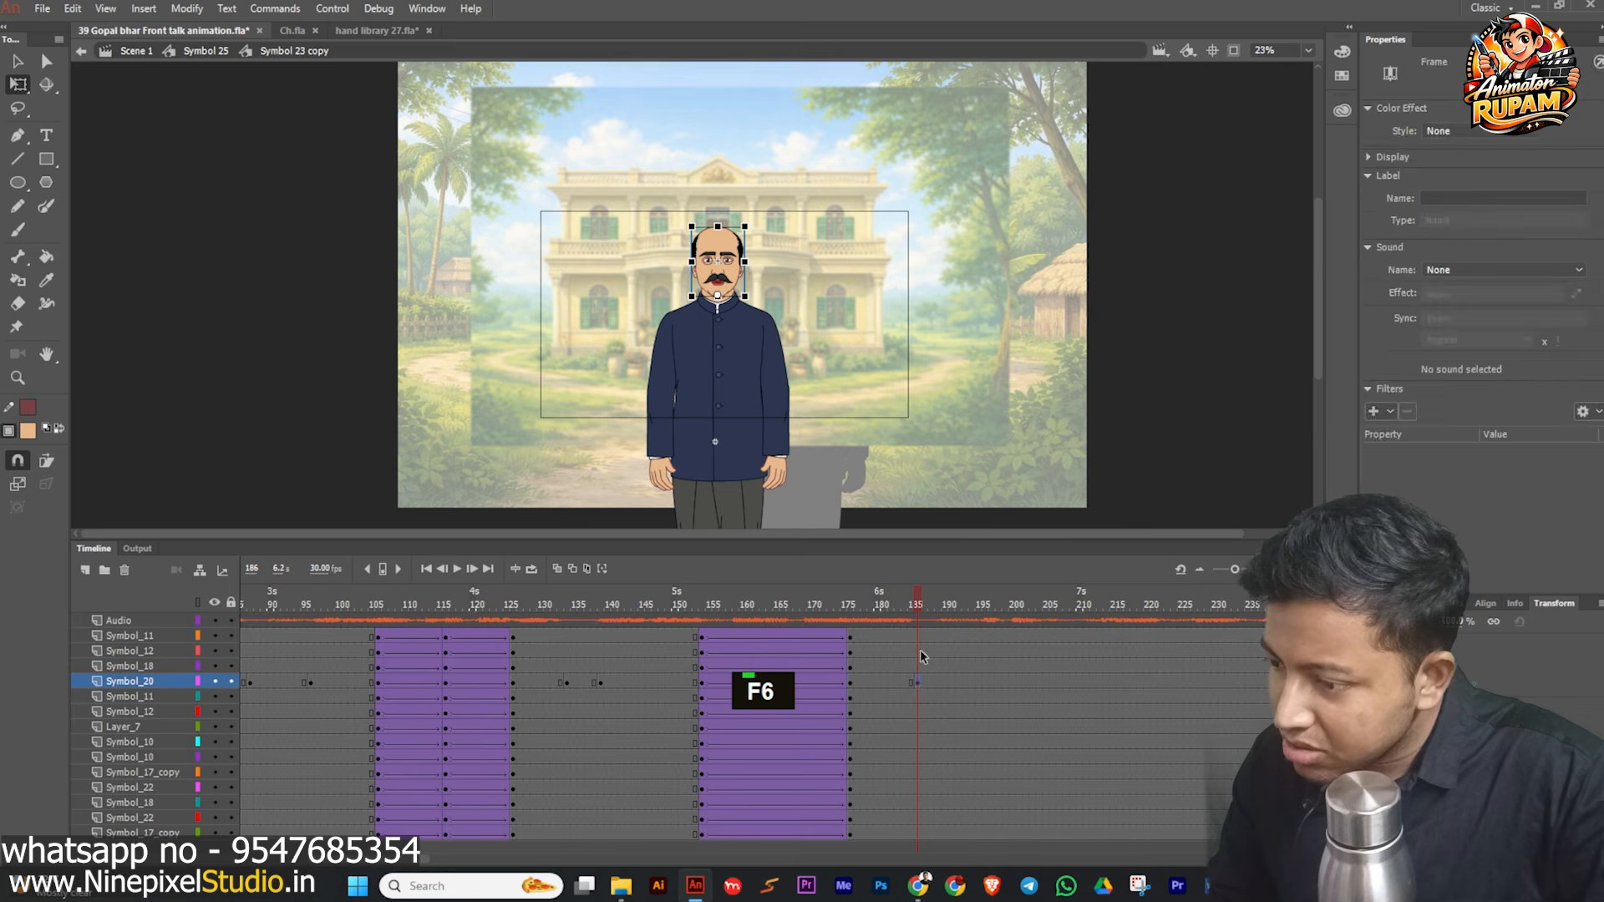
# - Set the head's looping option to Loop at the frame 154 keyframe
pyautogui.click(896, 593)
pyautogui.click(720, 269)
pyautogui.scroll(4, 720, 270)
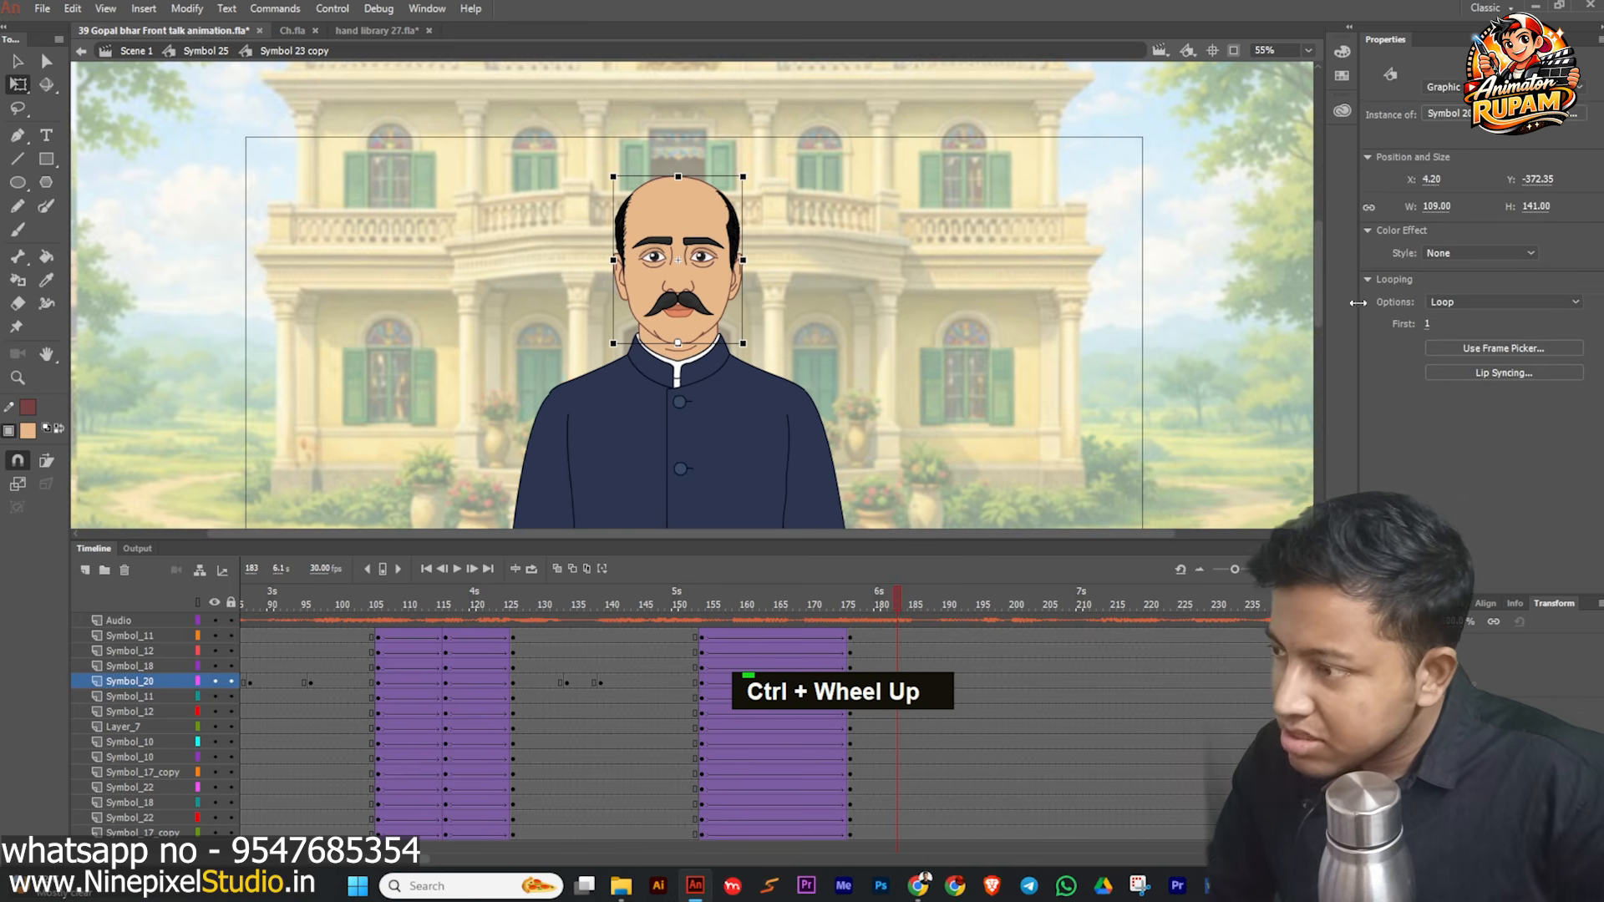
pyautogui.moveTo(890, 602); pyautogui.dragTo(700, 615)
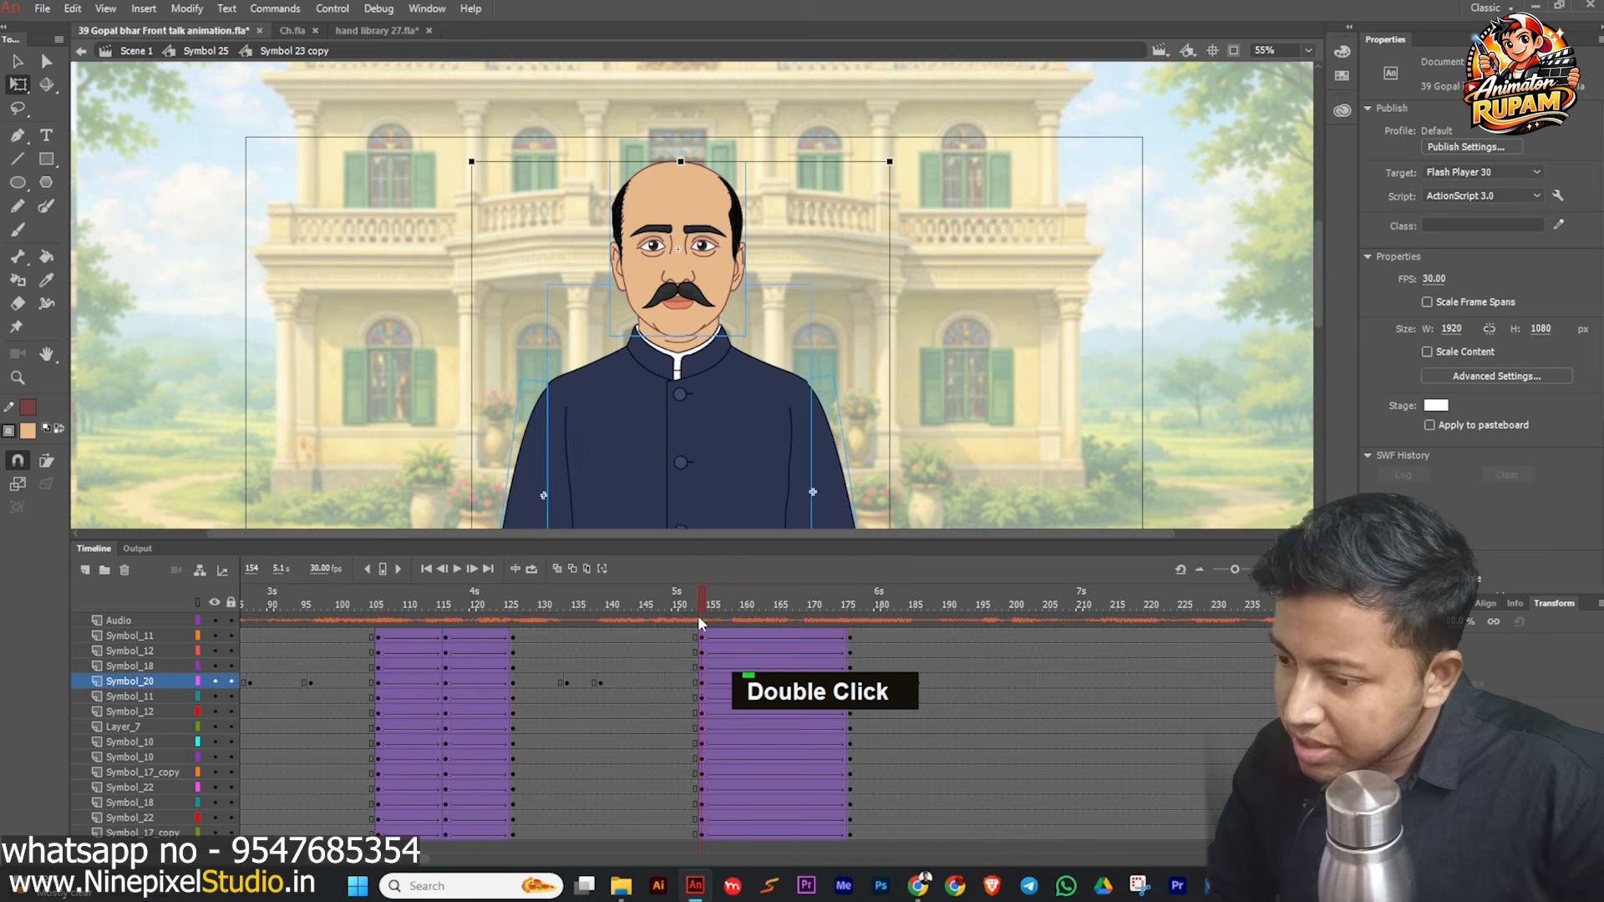
pyautogui.doubleClick(702, 620)
pyautogui.click(704, 682)
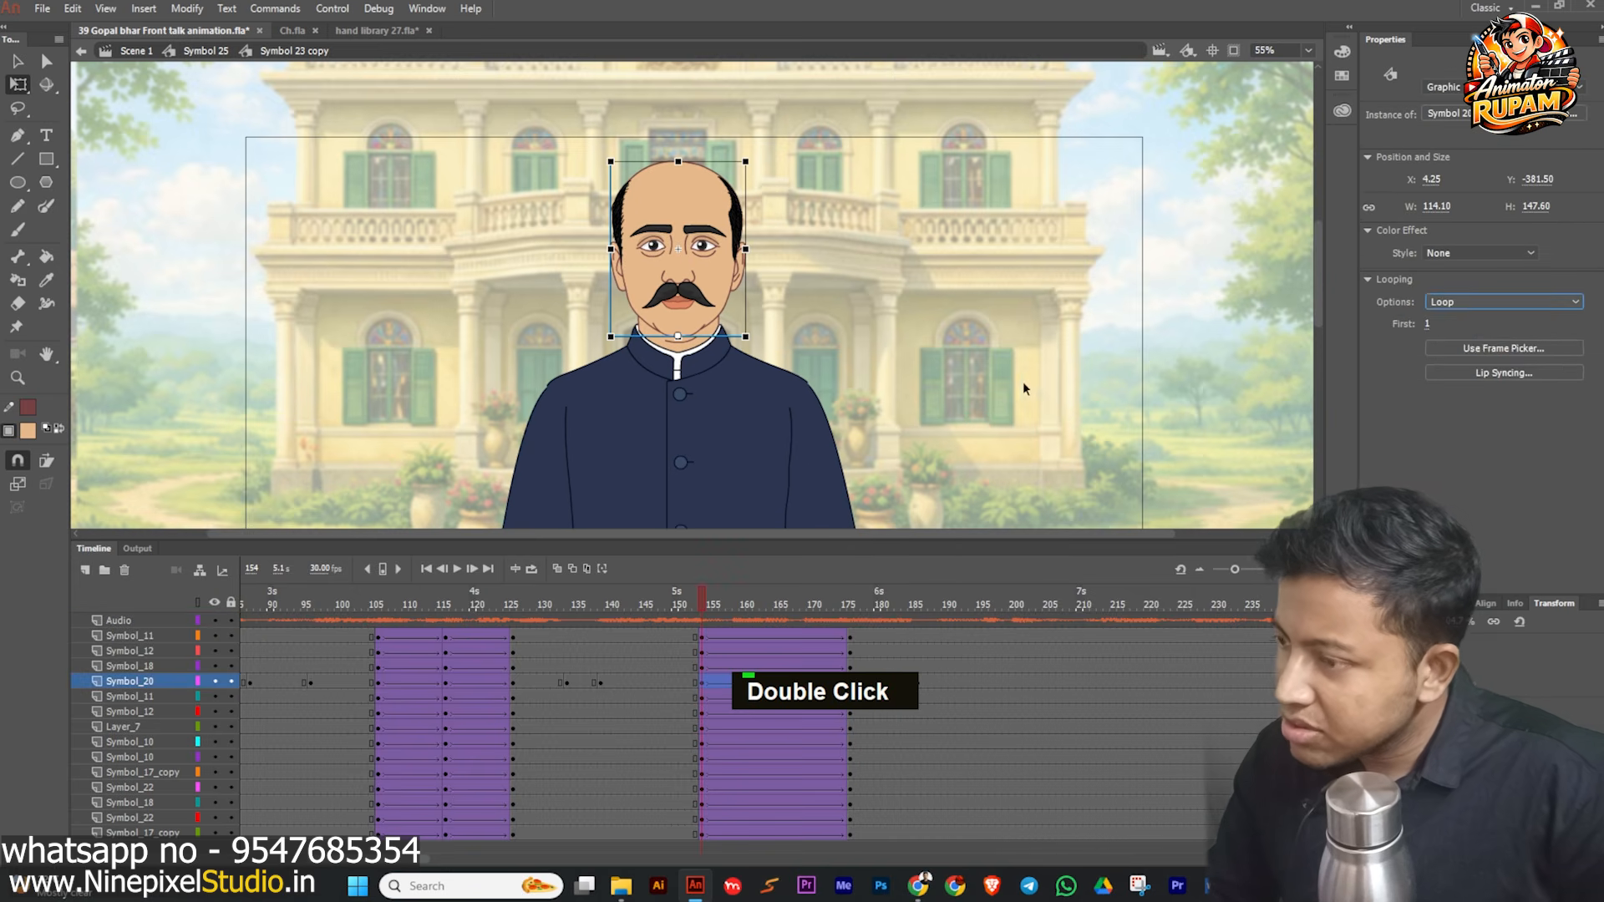
# - Save the file and replay the animation from about frame 129 to check the head's lip movement
pyautogui.scroll(-1, 995, 388)
pyautogui.click(533, 603)
pyautogui.hotkey('ctrl', 's')
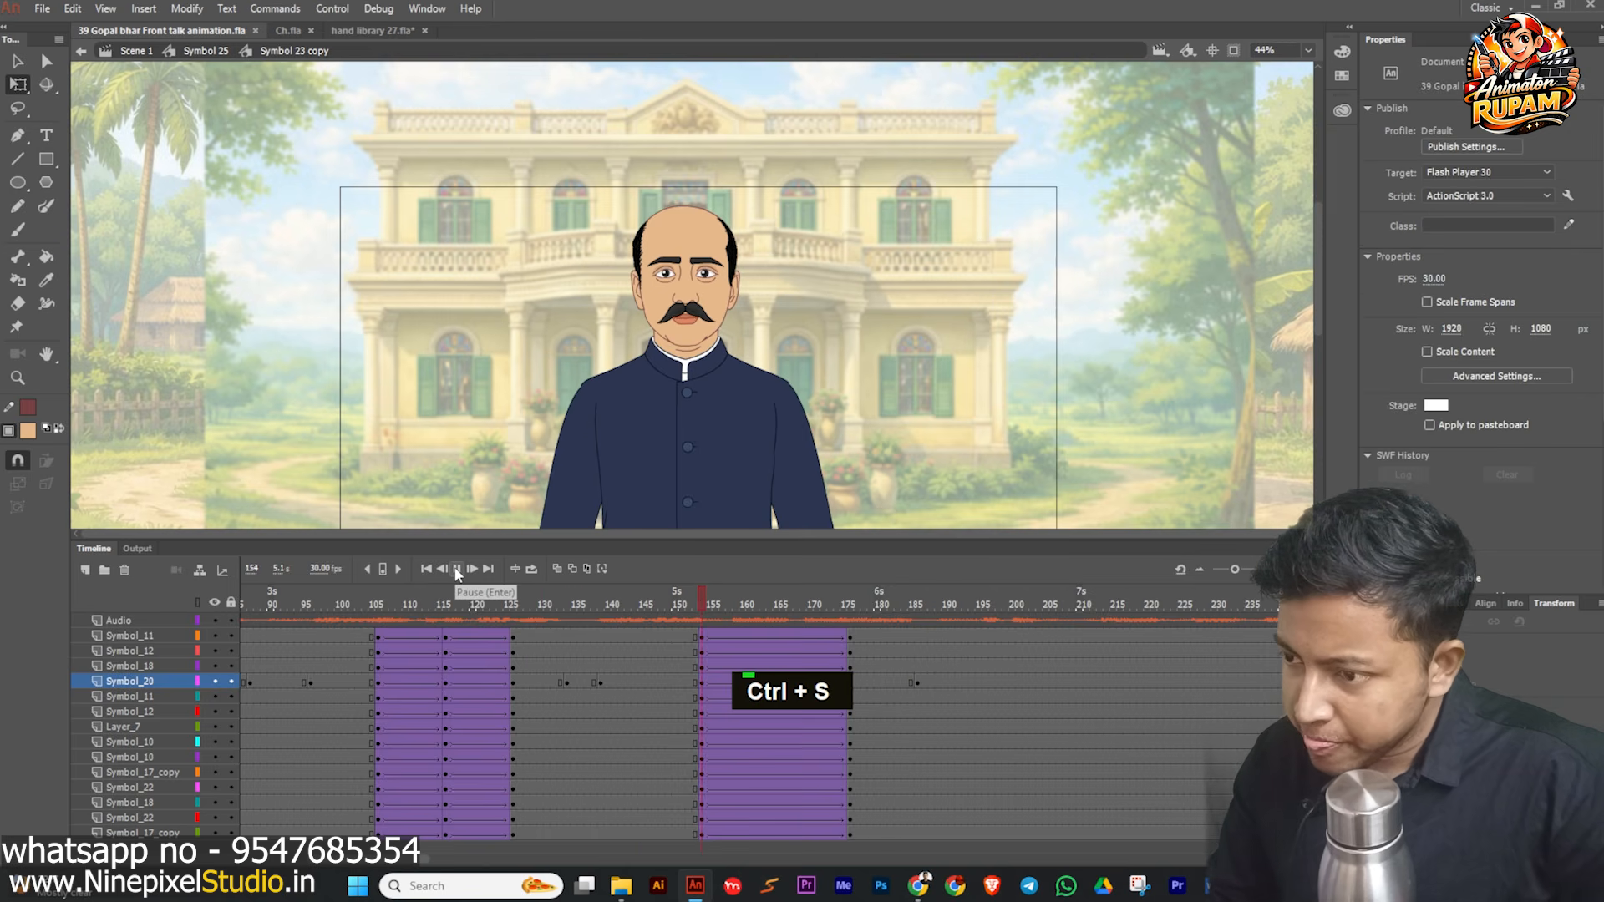
pyautogui.click(458, 569)
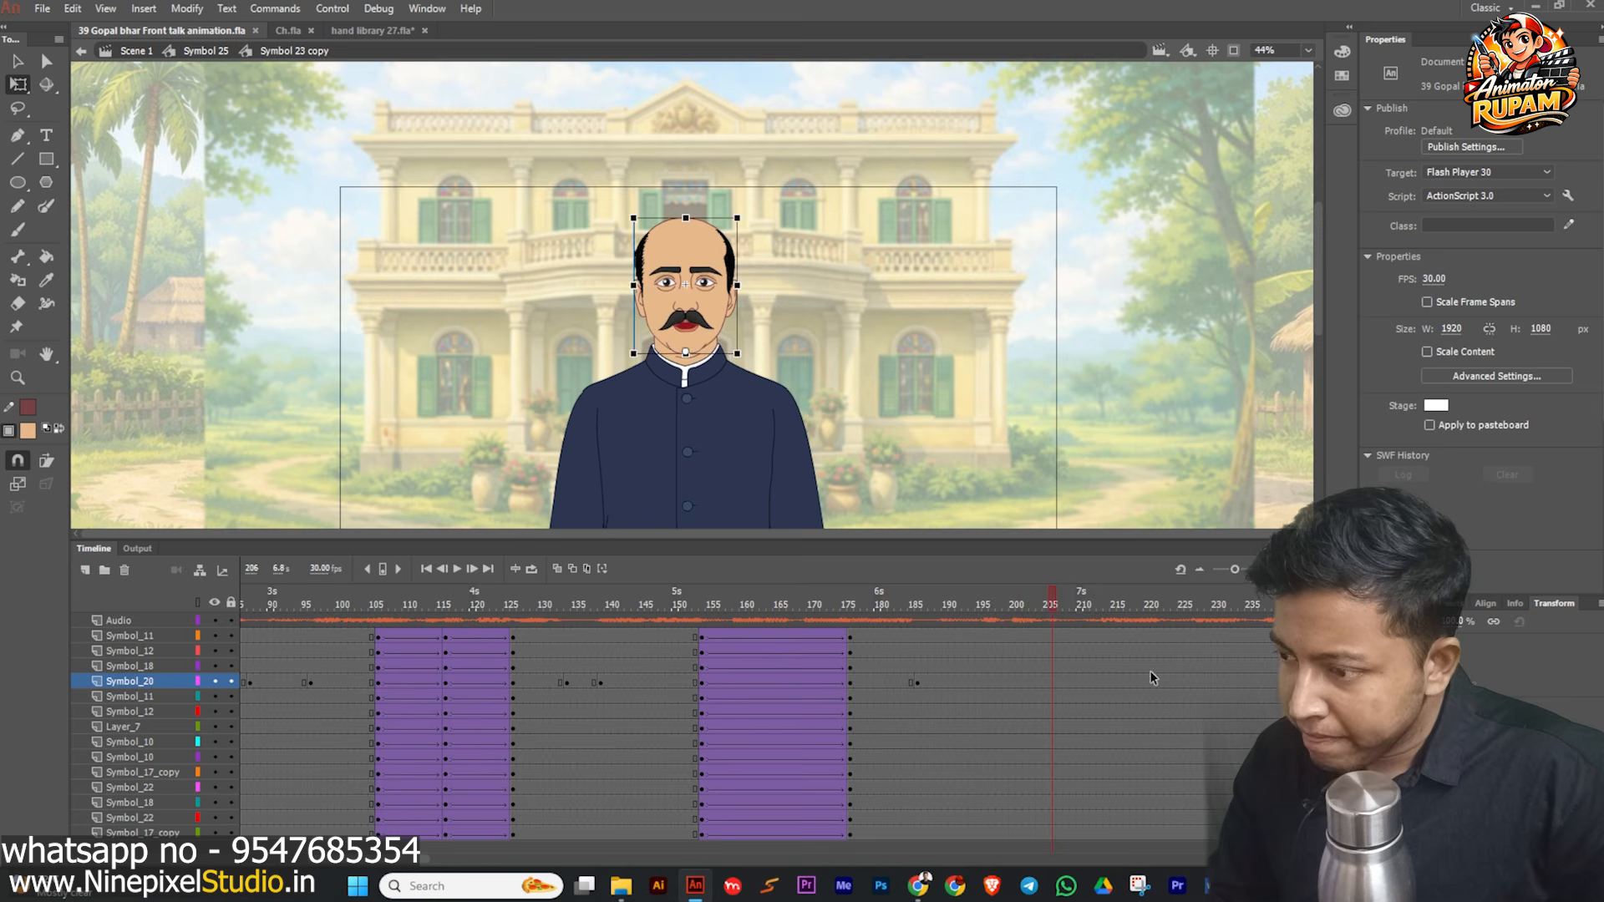
# - Compare frames 153 and 154 up close to examine the shoulder joints at the start of the copied movement
pyautogui.click(618, 603)
pyautogui.click(696, 639)
pyautogui.click(700, 632)
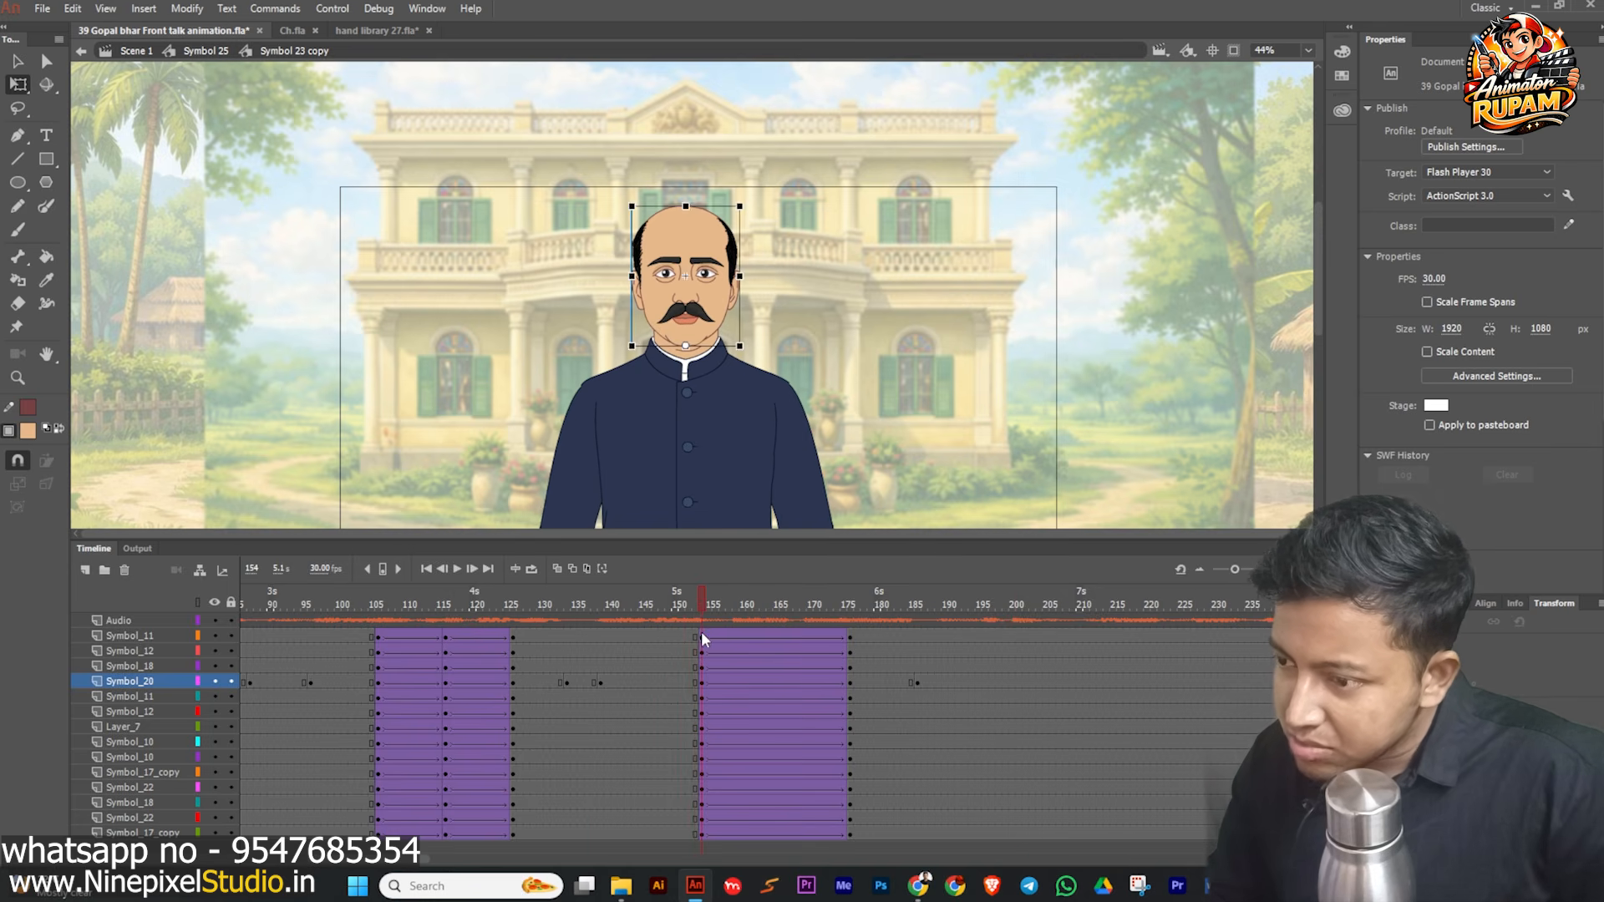
pyautogui.scroll(5, 821, 299)
pyautogui.moveTo(821, 299); pyautogui.dragTo(882, 260)
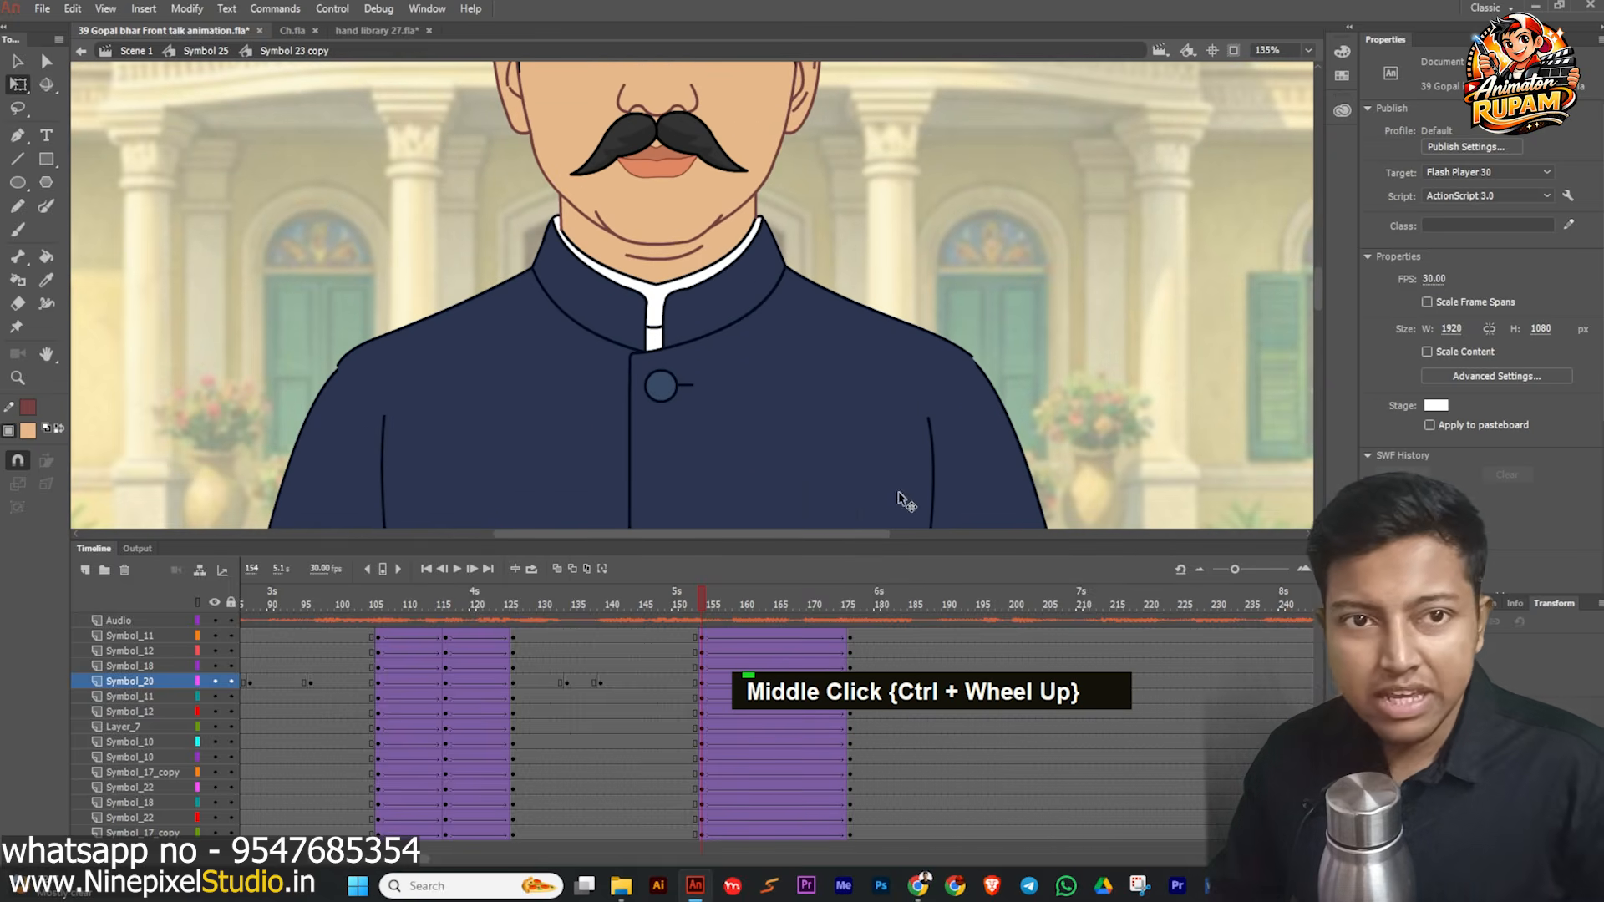
pyautogui.click(690, 597)
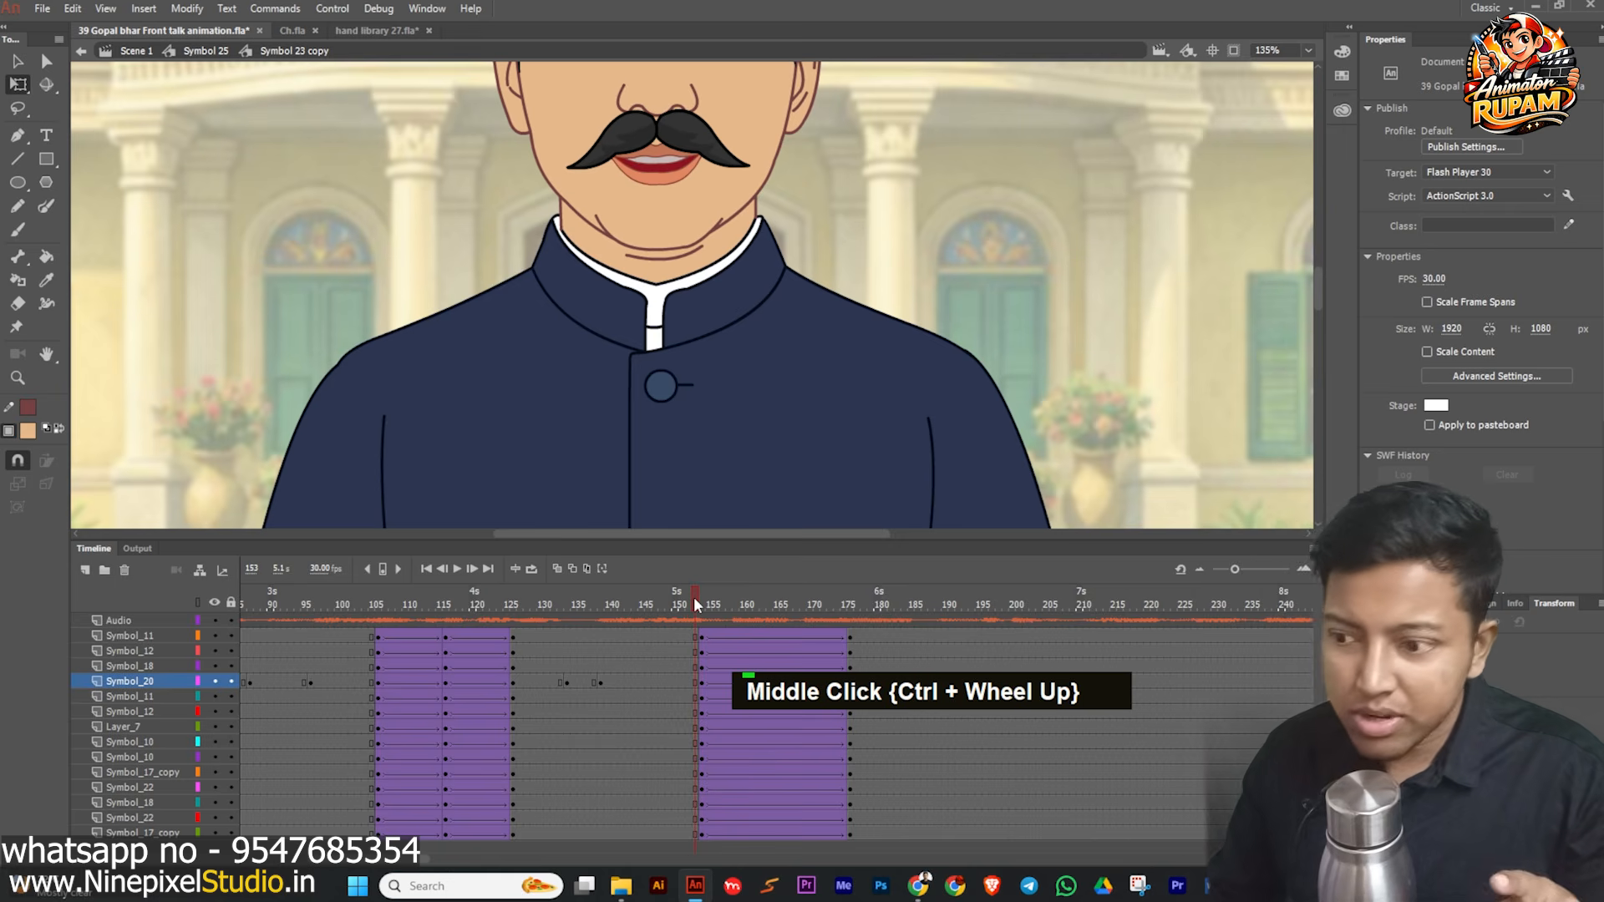
pyautogui.click(699, 599)
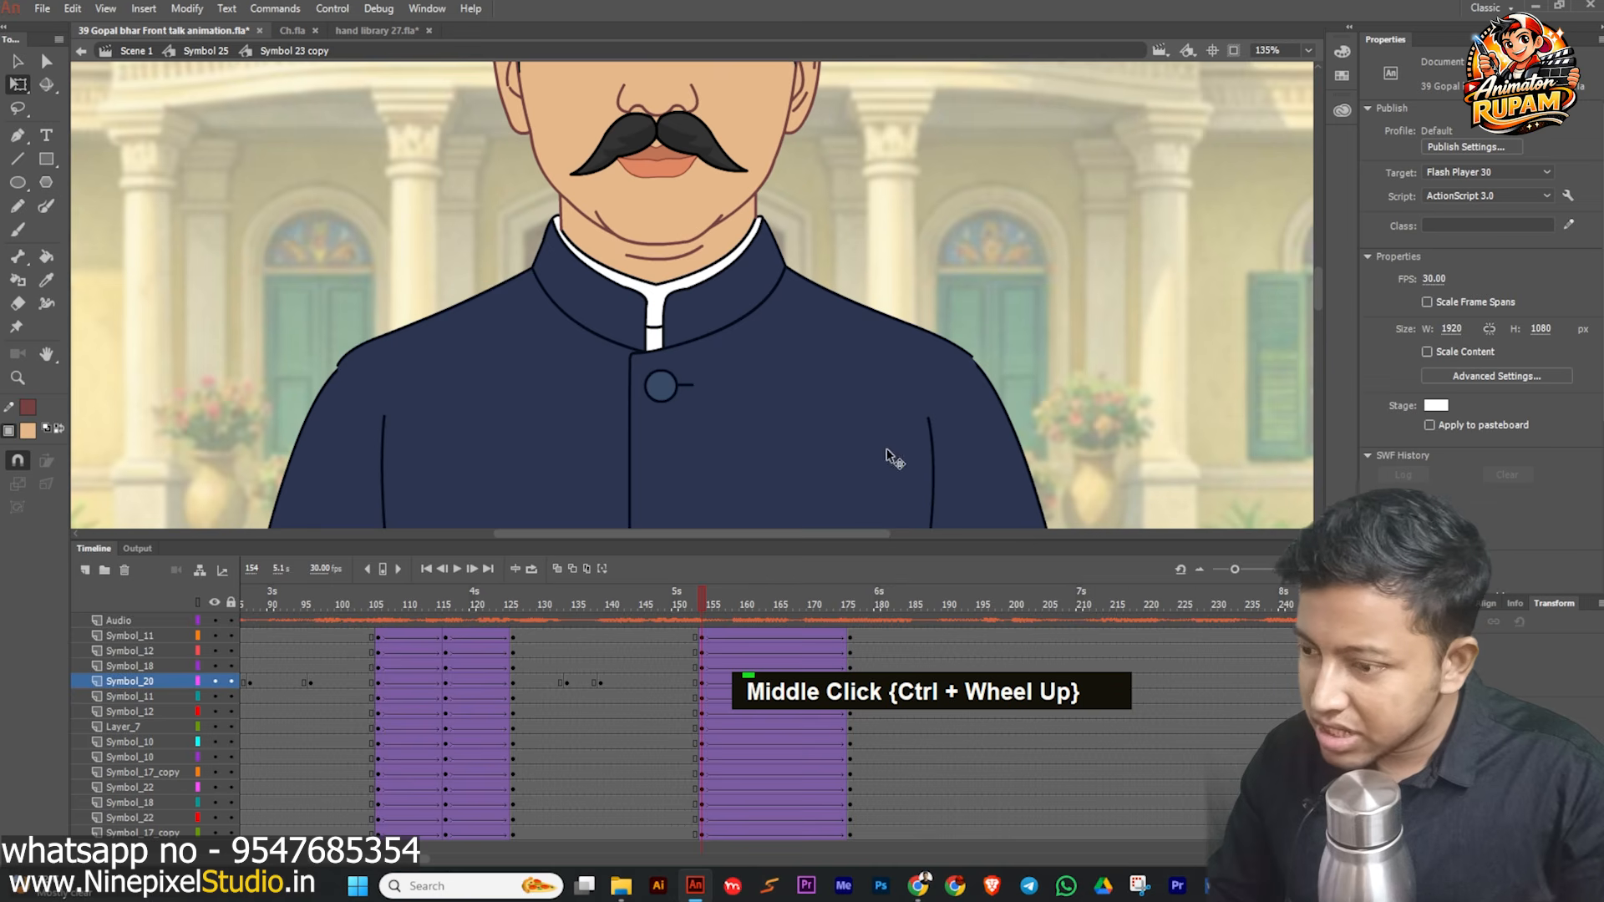
pyautogui.moveTo(699, 599)
pyautogui.mouseDown()
pyautogui.moveTo(832, 608)
pyautogui.moveTo(676, 606)
pyautogui.moveTo(695, 624)
pyautogui.mouseUp()
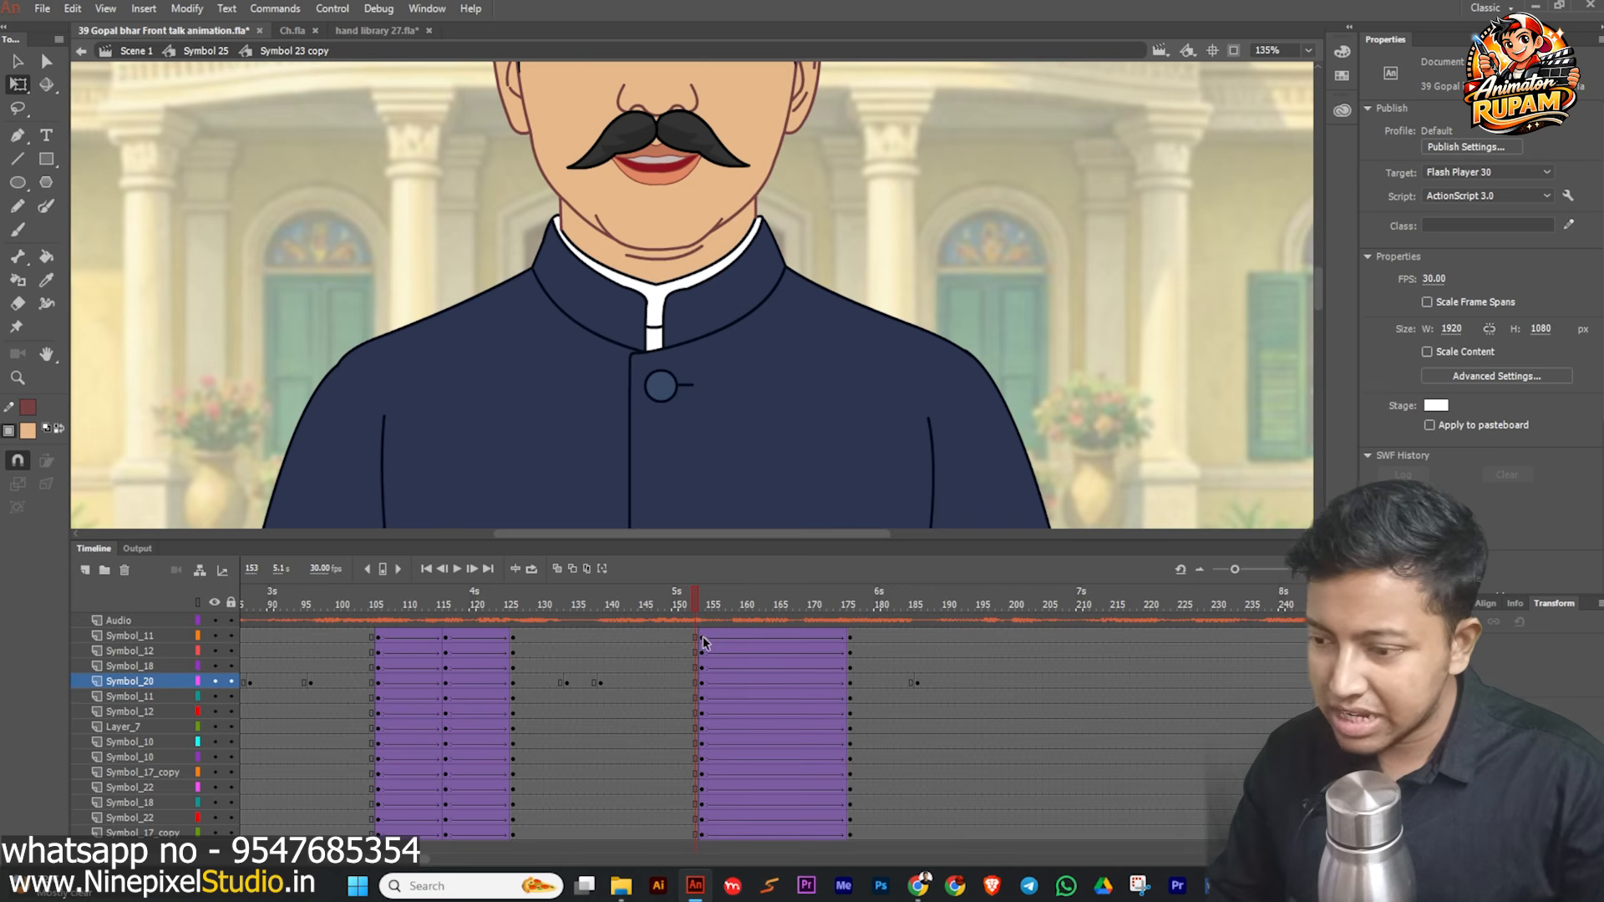
# - Replace the frame 154 keyframes on all character layers with new ones holding the pose of frame 153
pyautogui.click(702, 641)
pyautogui.keyDown('shift'); pyautogui.click(700, 828); pyautogui.keyUp('shift')
pyautogui.moveTo(712, 877)
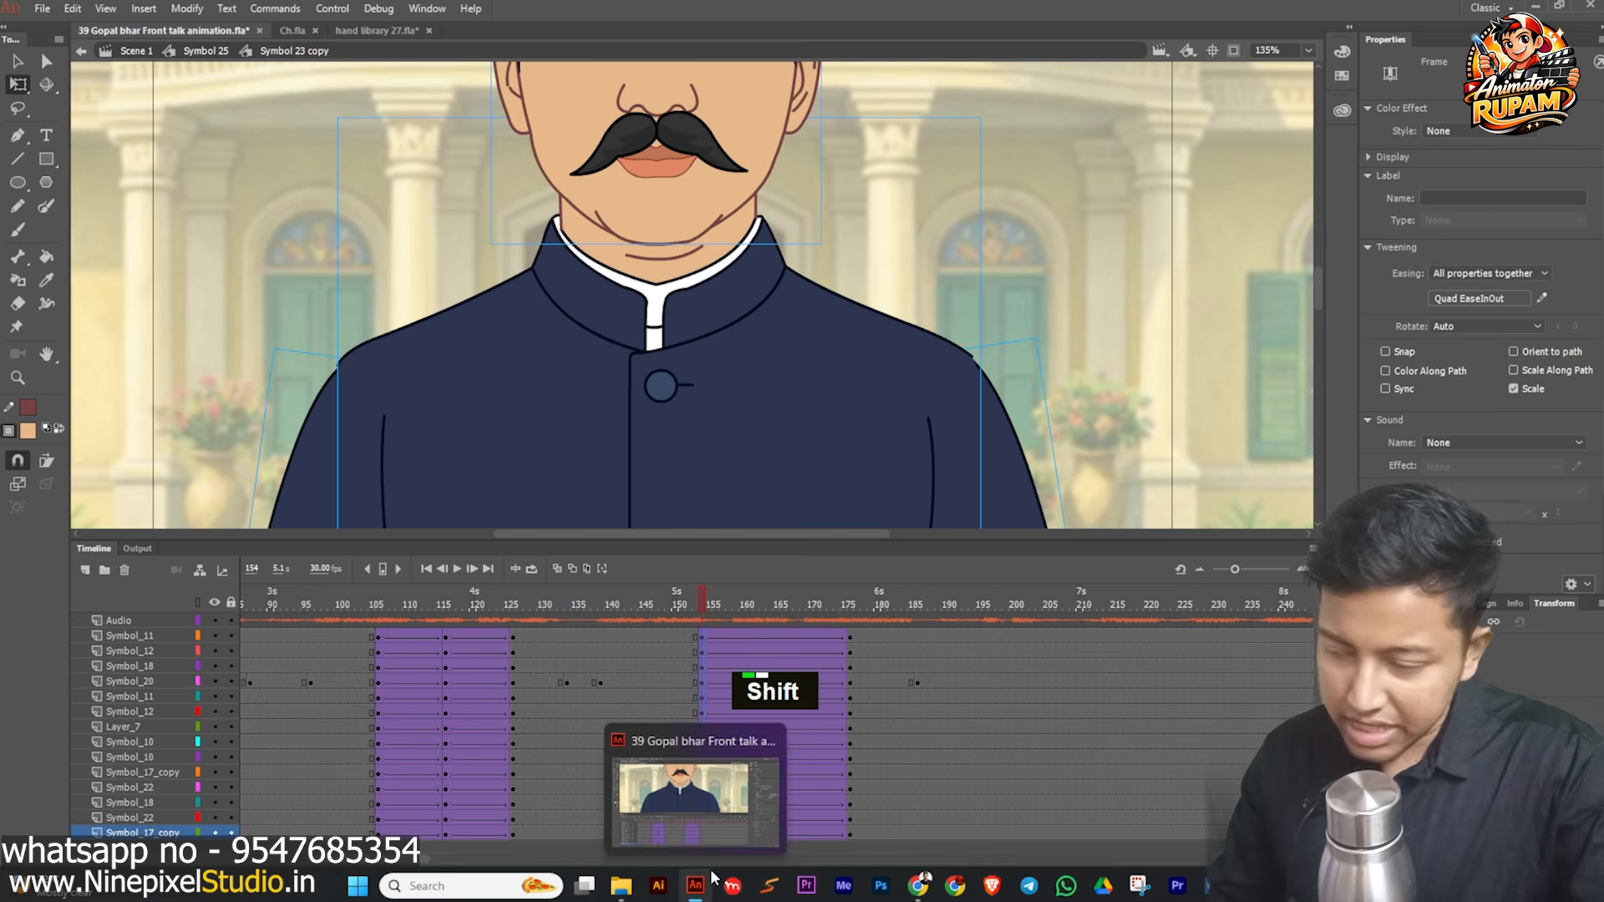
pyautogui.hotkey('shift', 'F6')
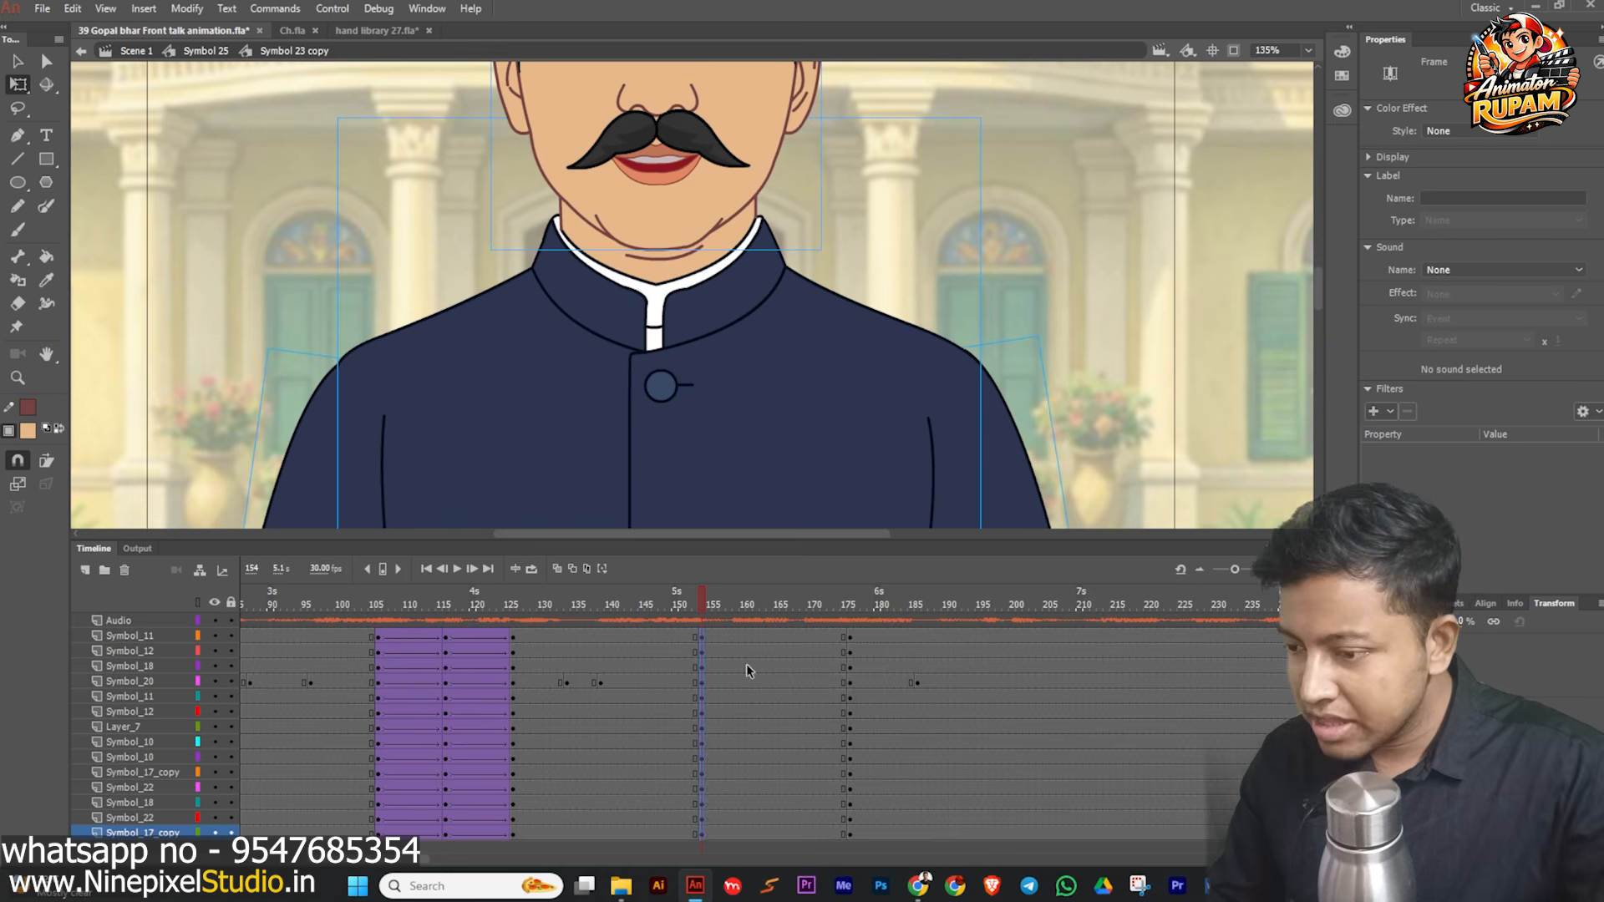
# - Recreate the classic tweens between frames 154 and 176 and give them the Quad Ease In Out easing
pyautogui.hotkey('ctrl', 'z')
pyautogui.moveTo(704, 609); pyautogui.dragTo(791, 833)
pyautogui.click(1468, 298)
pyautogui.click(1170, 394)
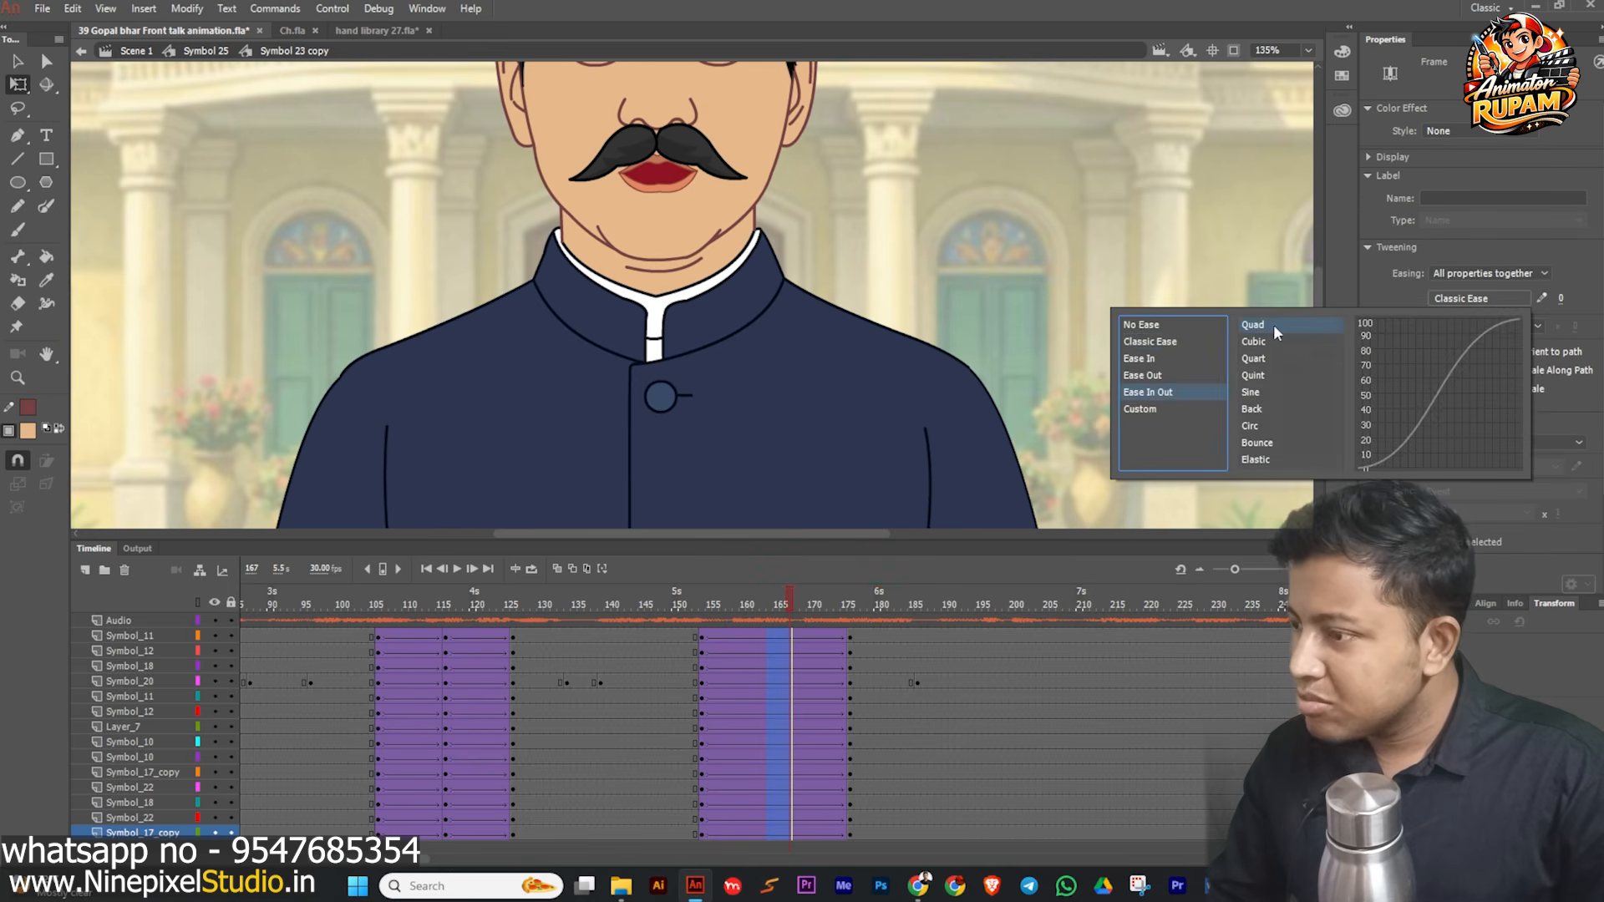
pyautogui.doubleClick(1273, 325)
# - Save the file and play the animation from about frame 118 to review the corrected movement
pyautogui.keyDown('ctrl'); pyautogui.scroll(-1, 959, 289); pyautogui.keyUp('ctrl')
pyautogui.keyDown('ctrl'); pyautogui.scroll(-3, 959, 289); pyautogui.keyUp('ctrl')
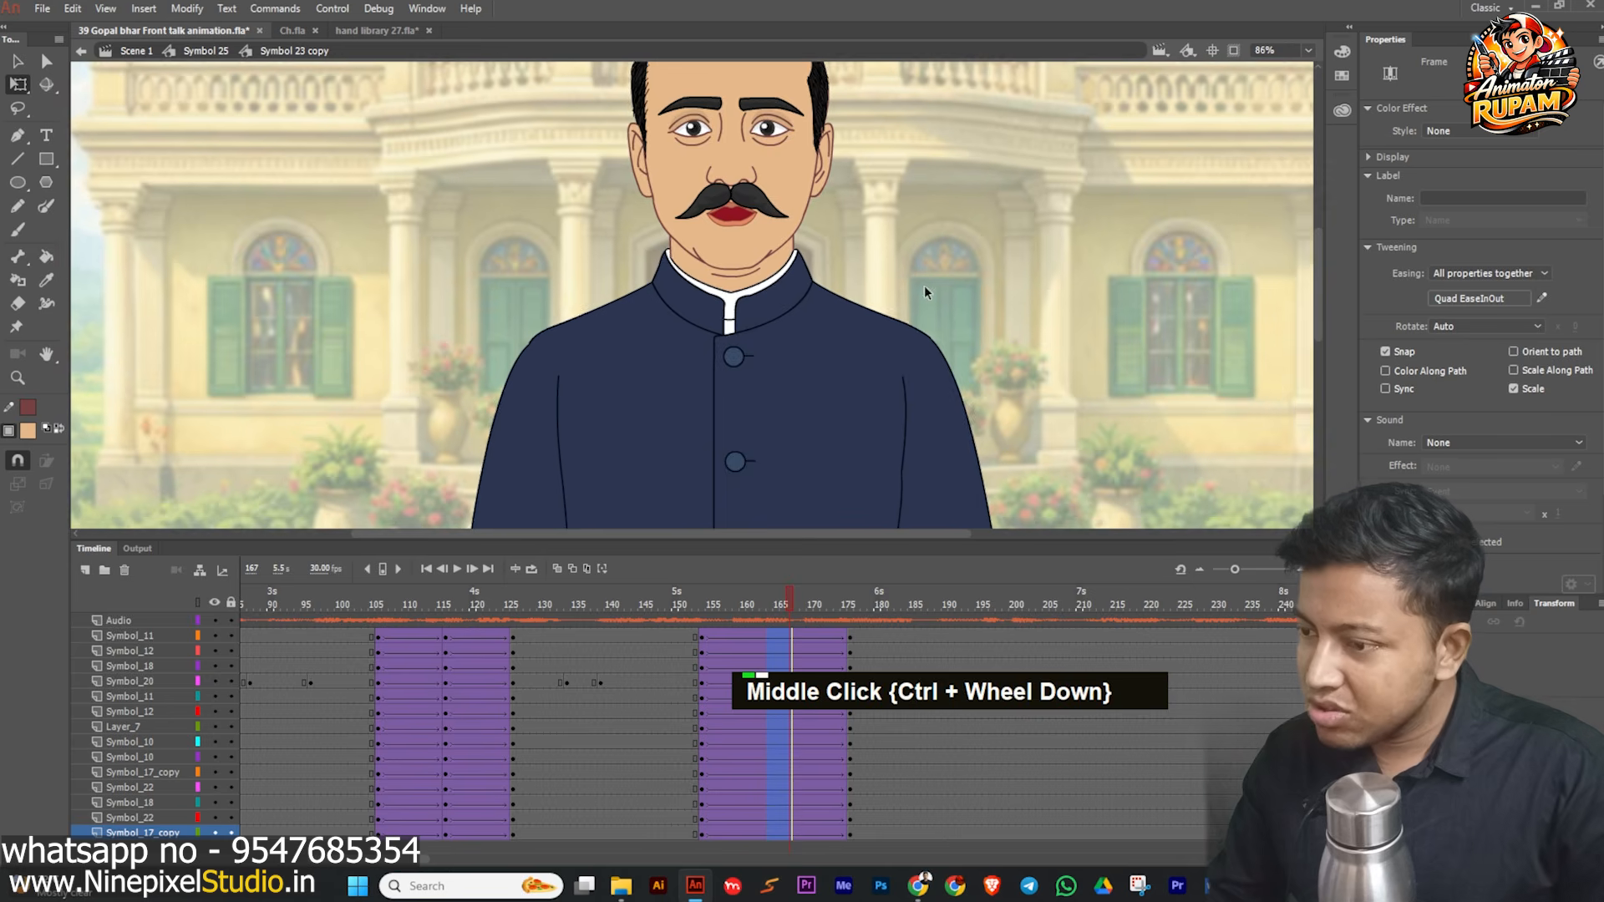
pyautogui.hotkey('ctrl', 's')
pyautogui.moveTo(785, 595); pyautogui.dragTo(458, 608)
pyautogui.click(457, 569)
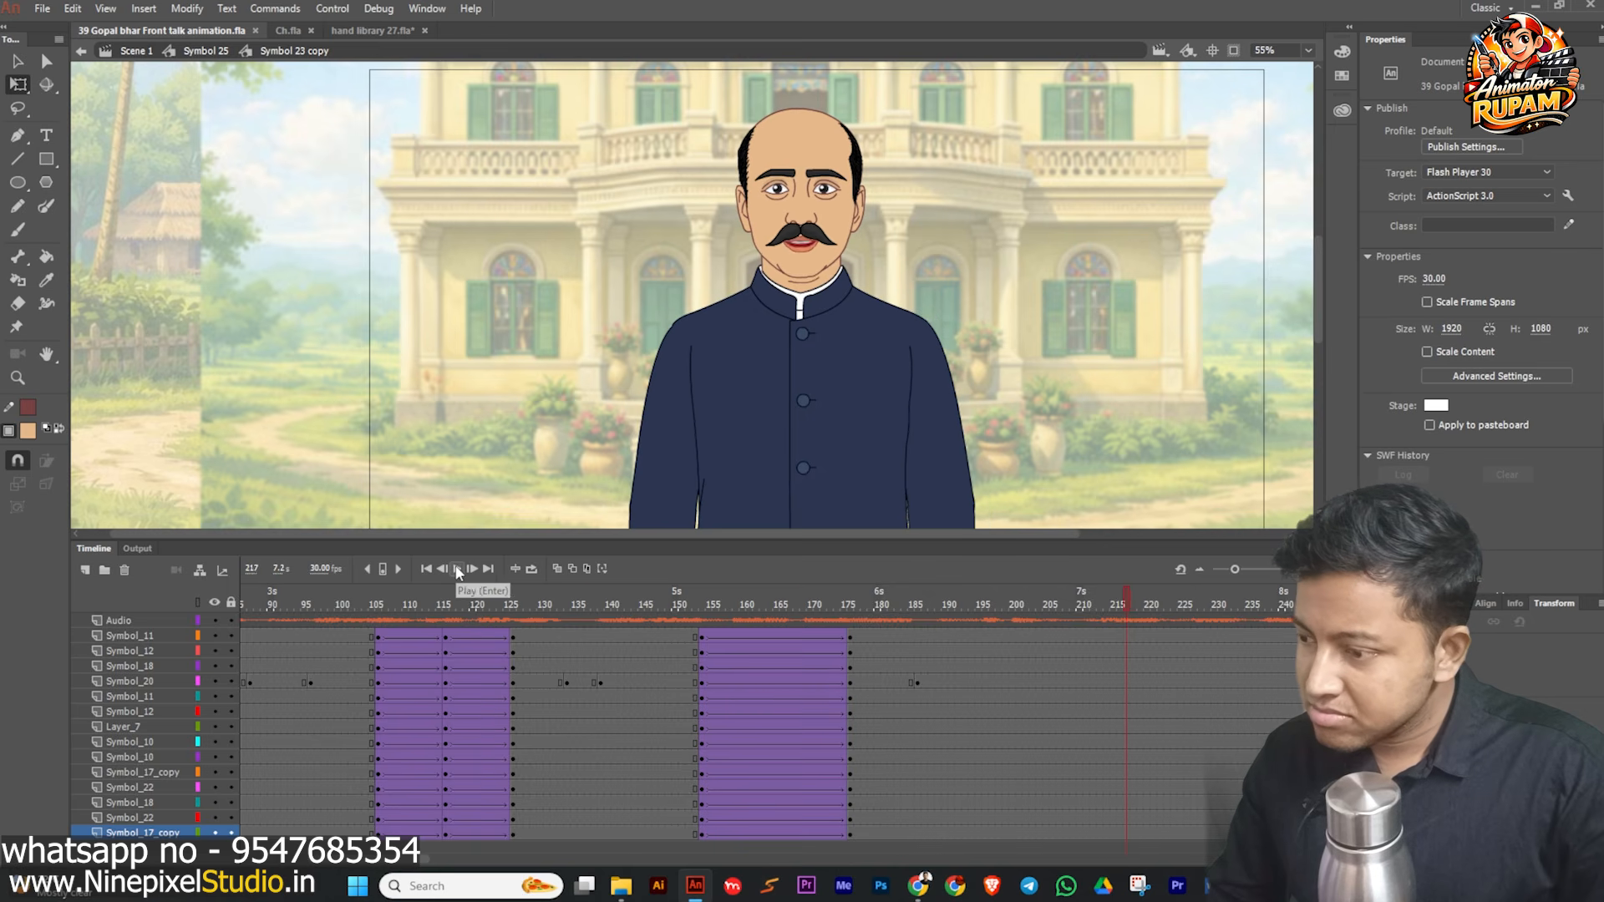
pyautogui.click(457, 569)
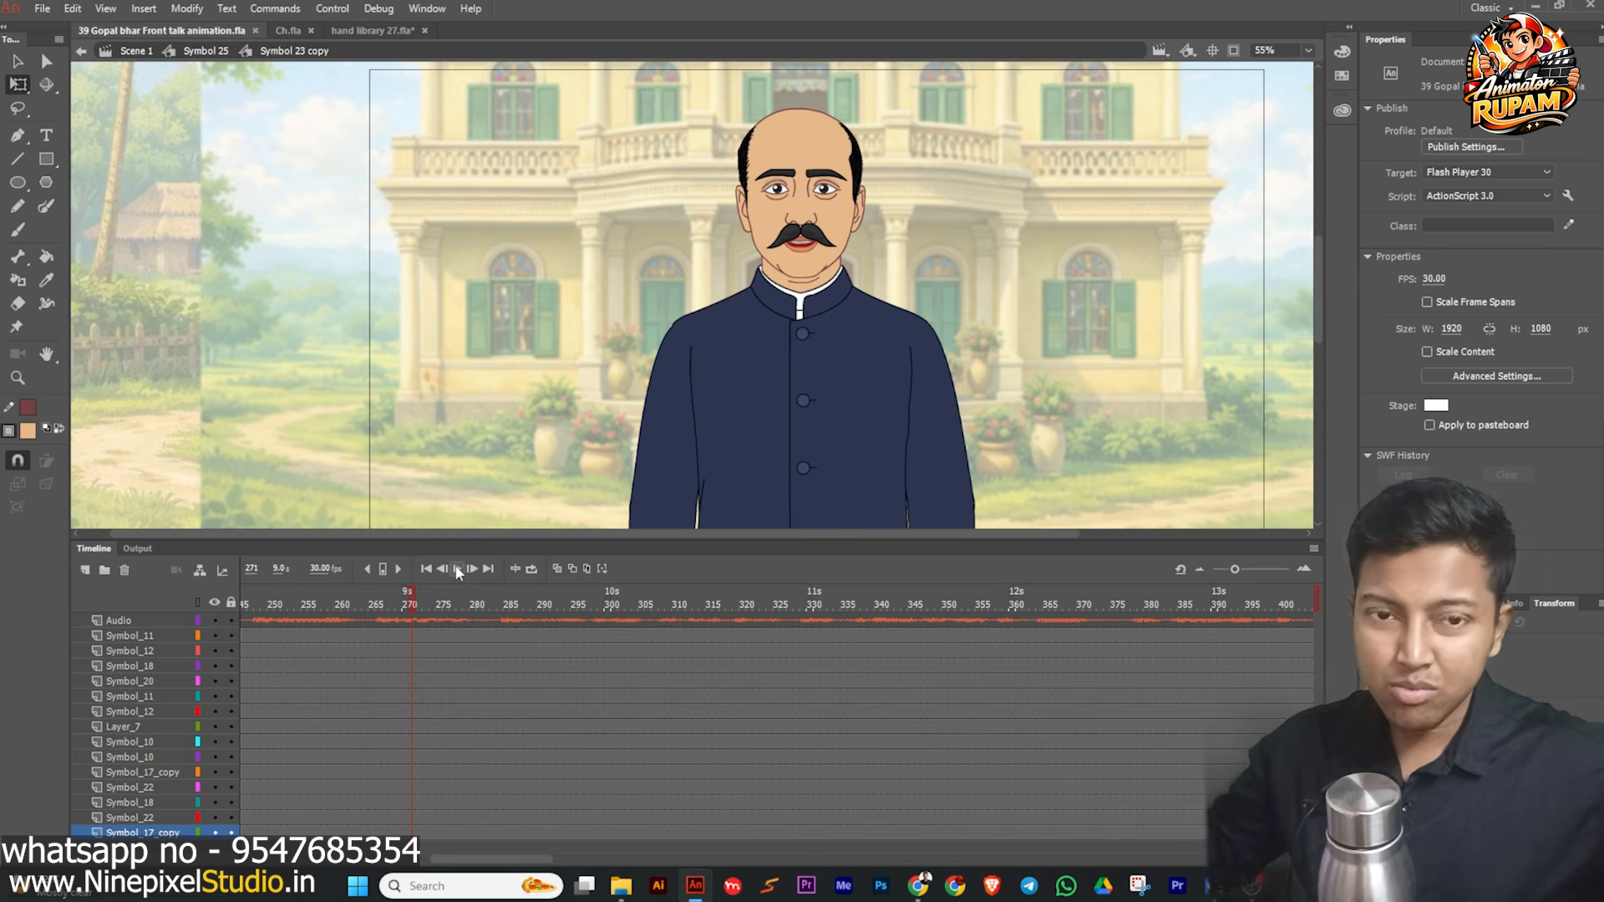
# - Play and scrub the animation from about frame 189 to time the next gesture against the audio
pyautogui.keyDown('ctrl'); pyautogui.scroll(-2, 593, 466); pyautogui.keyUp('ctrl')
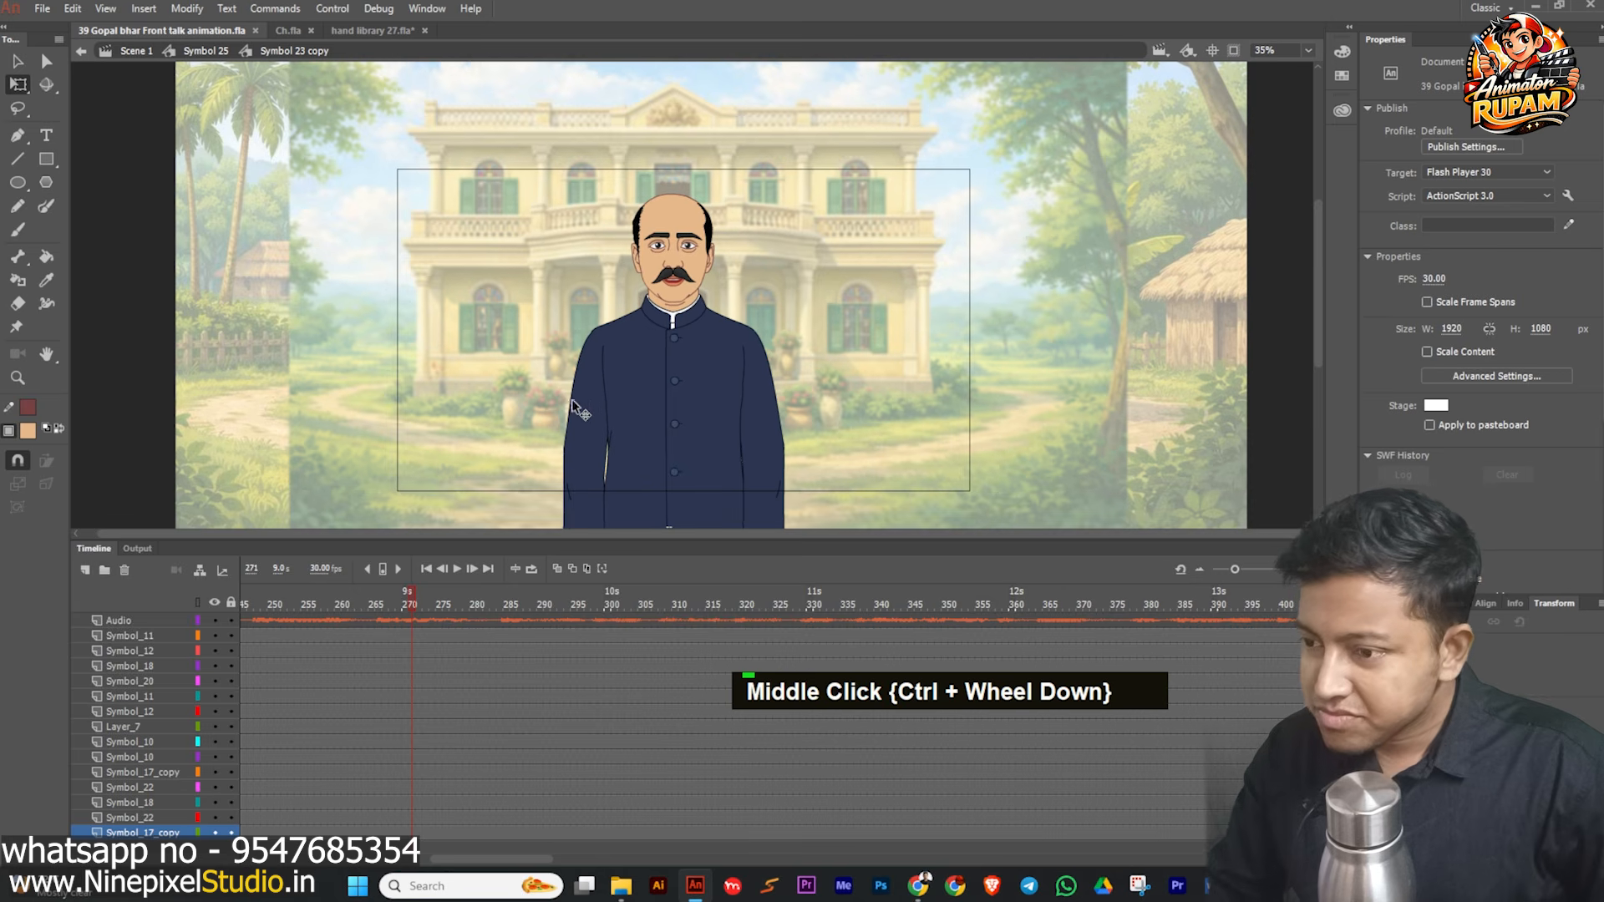
pyautogui.moveTo(947, 600); pyautogui.dragTo(537, 716)
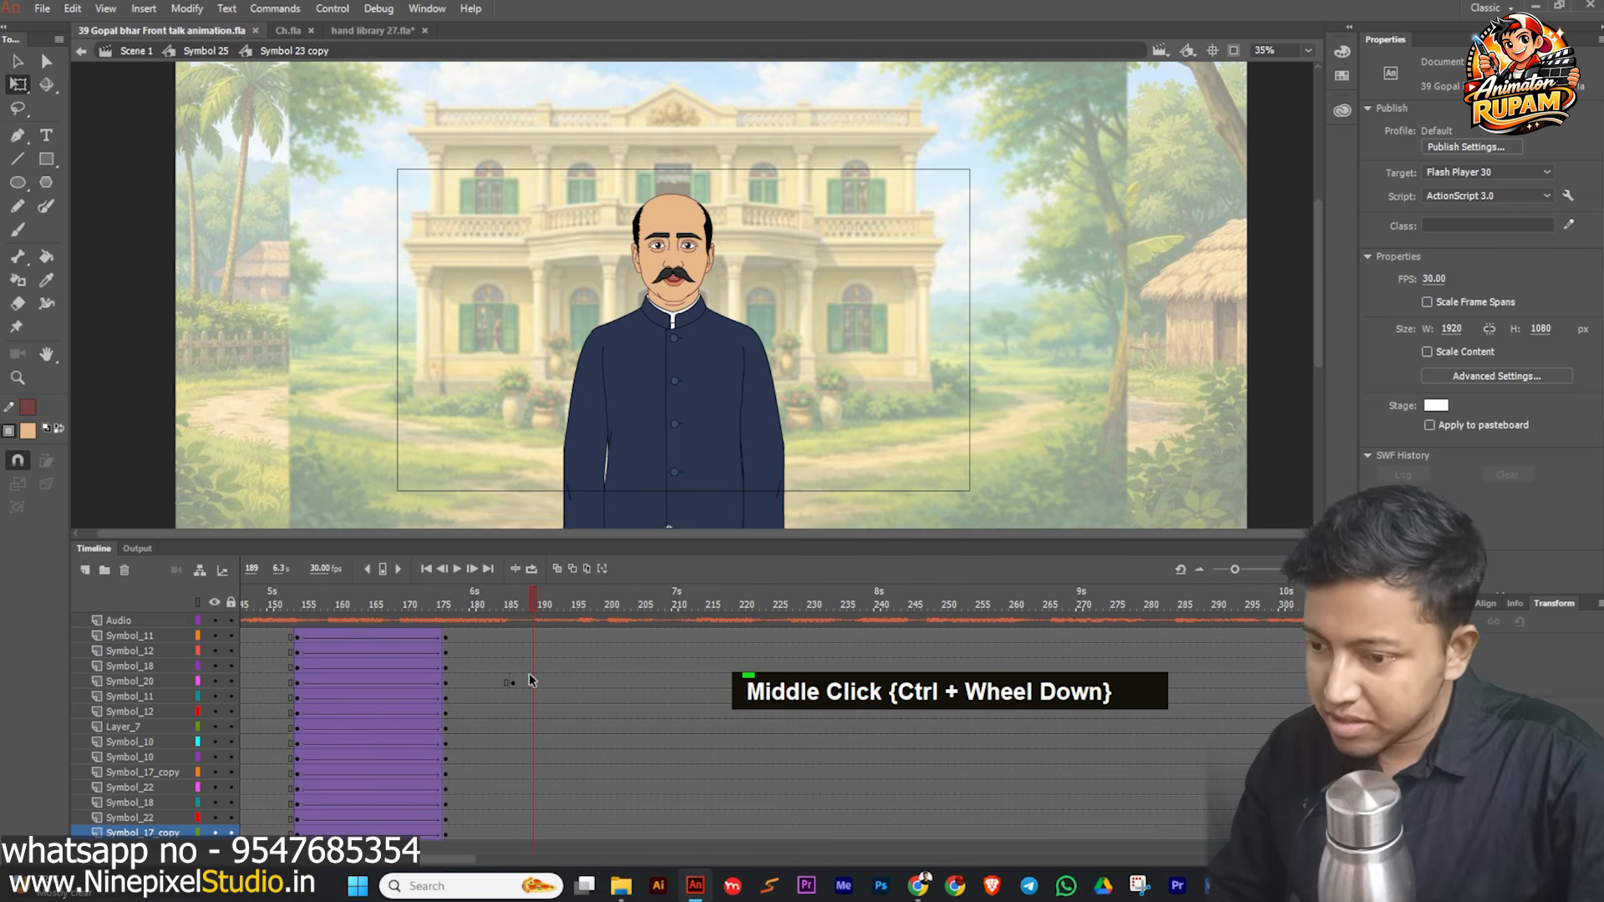
pyautogui.click(457, 569)
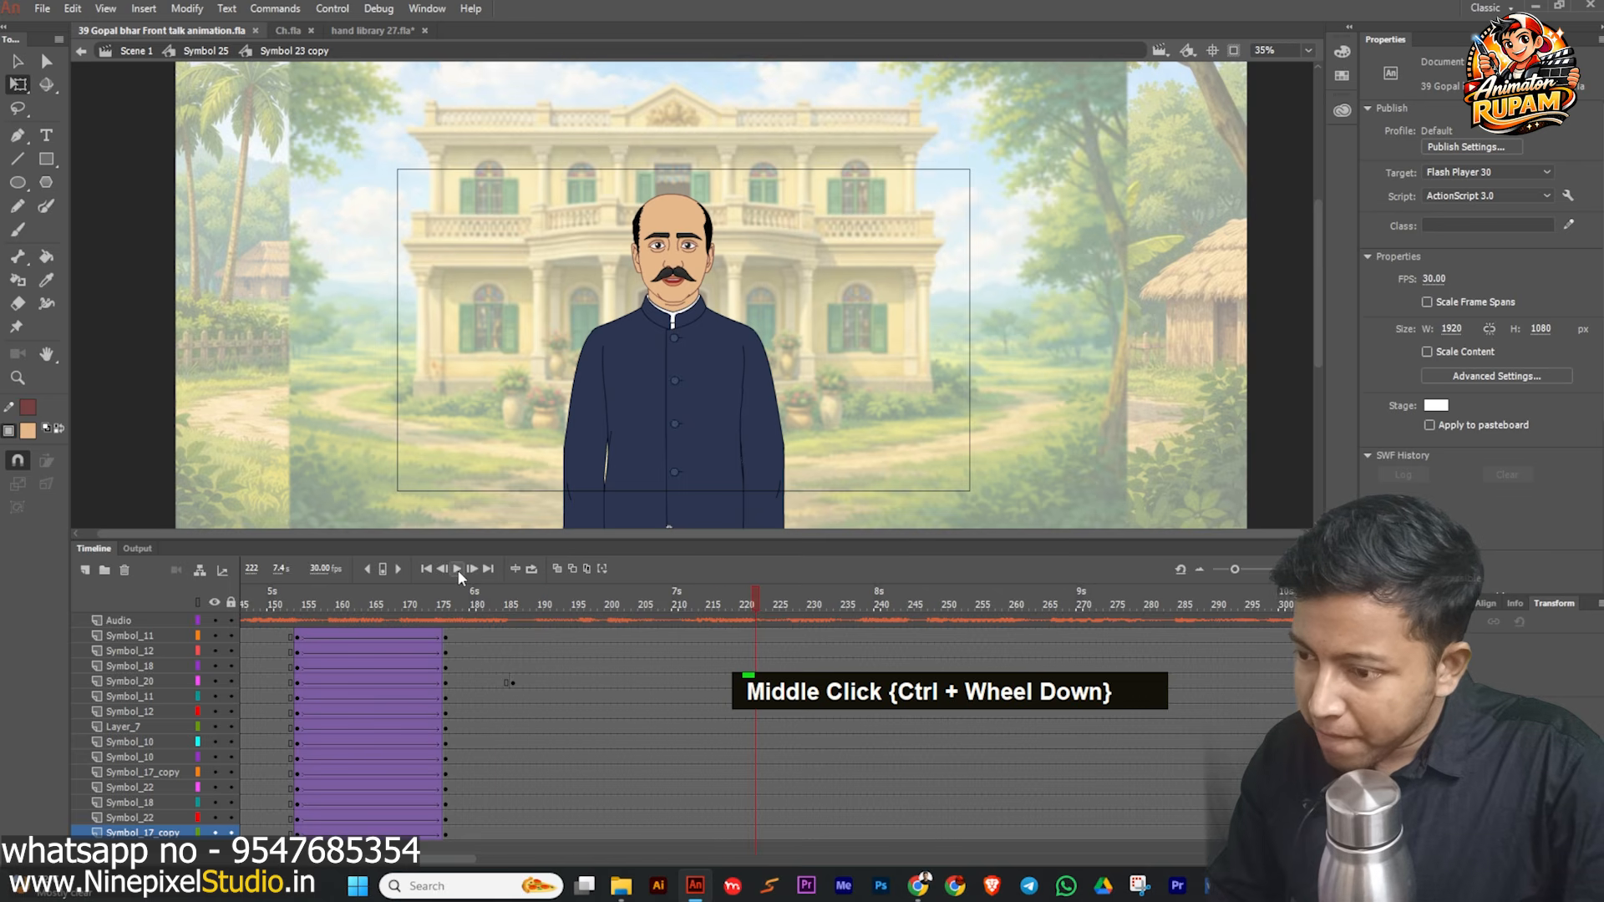
pyautogui.click(547, 656)
pyautogui.moveTo(538, 657); pyautogui.dragTo(643, 663)
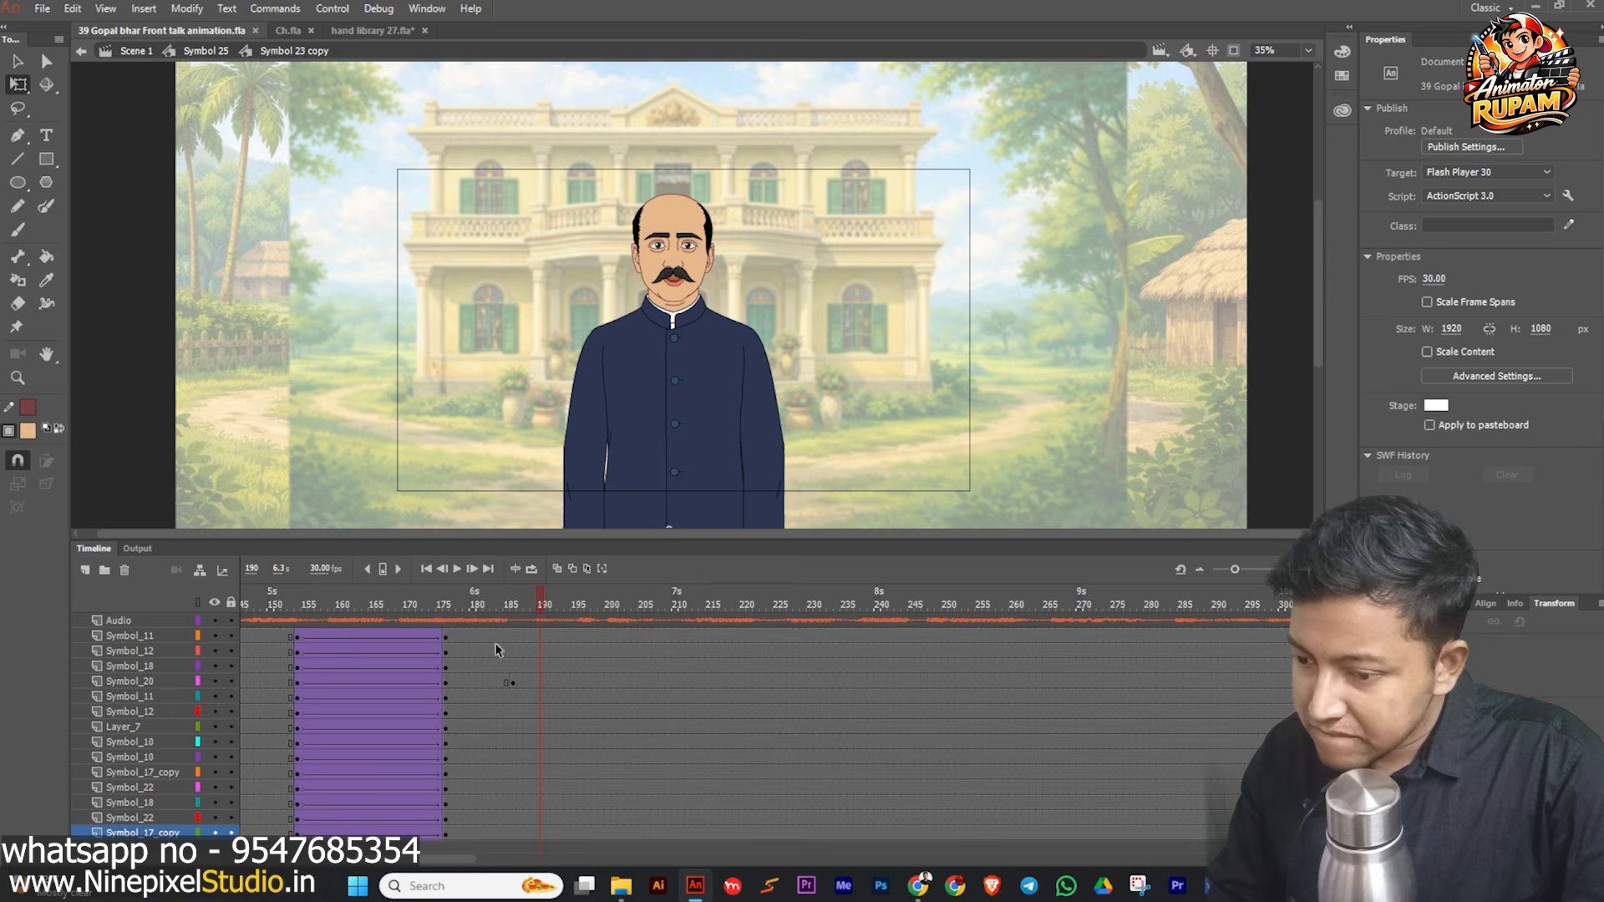
pyautogui.click(458, 569)
pyautogui.click(658, 601)
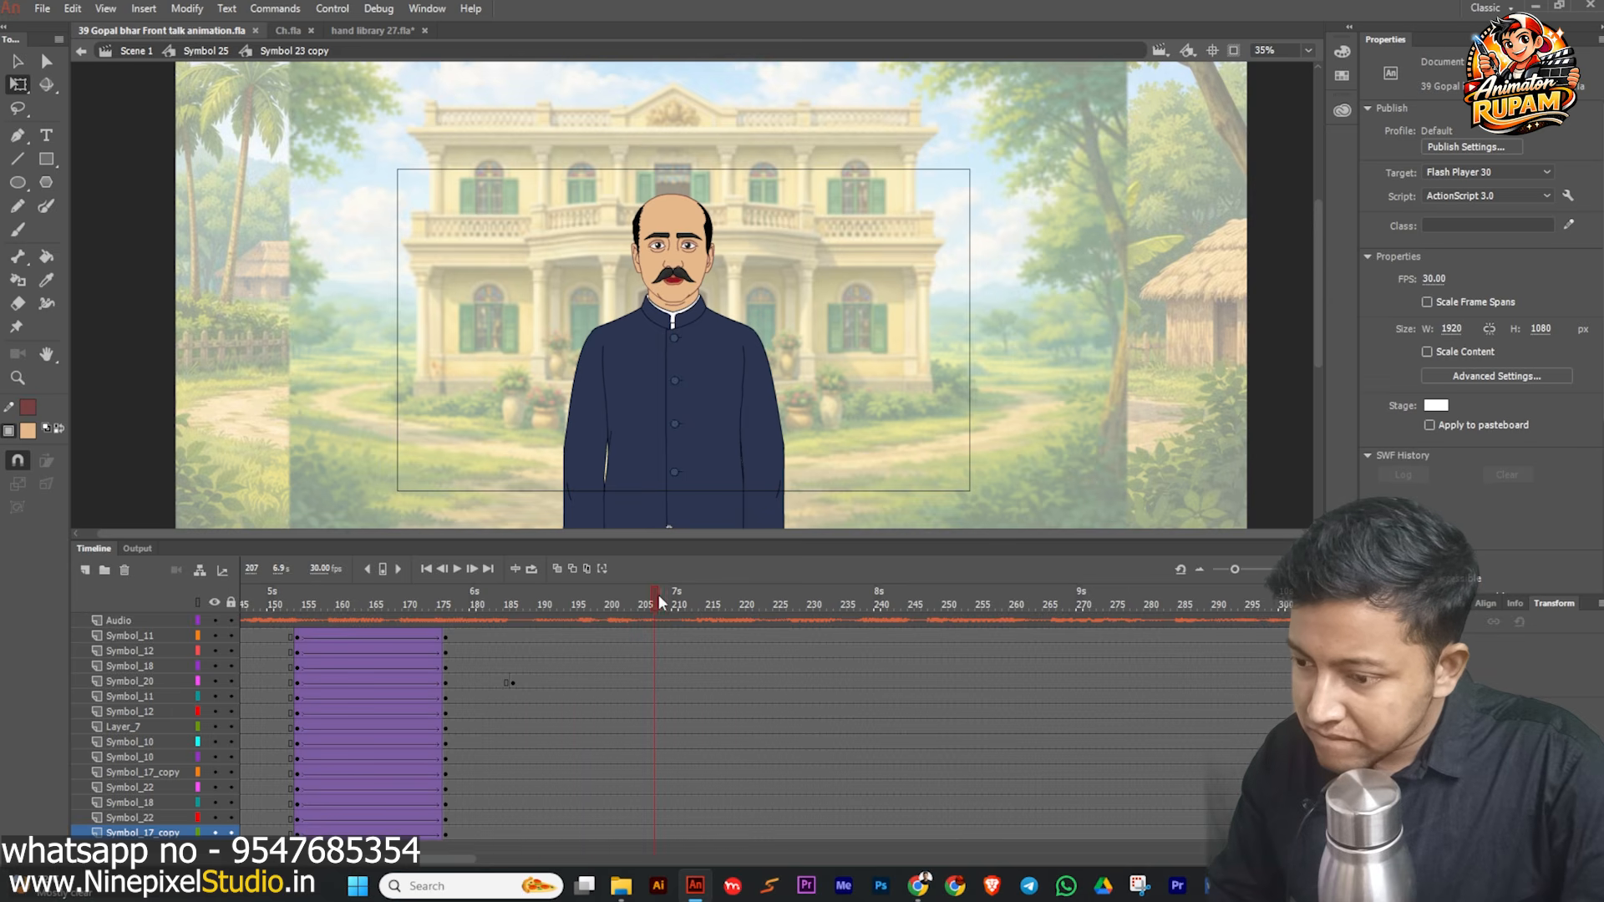
# - Insert keyframes on all character layers at frames 211 and 189
pyautogui.moveTo(685, 622); pyautogui.dragTo(685, 839)
pyautogui.press('F6')
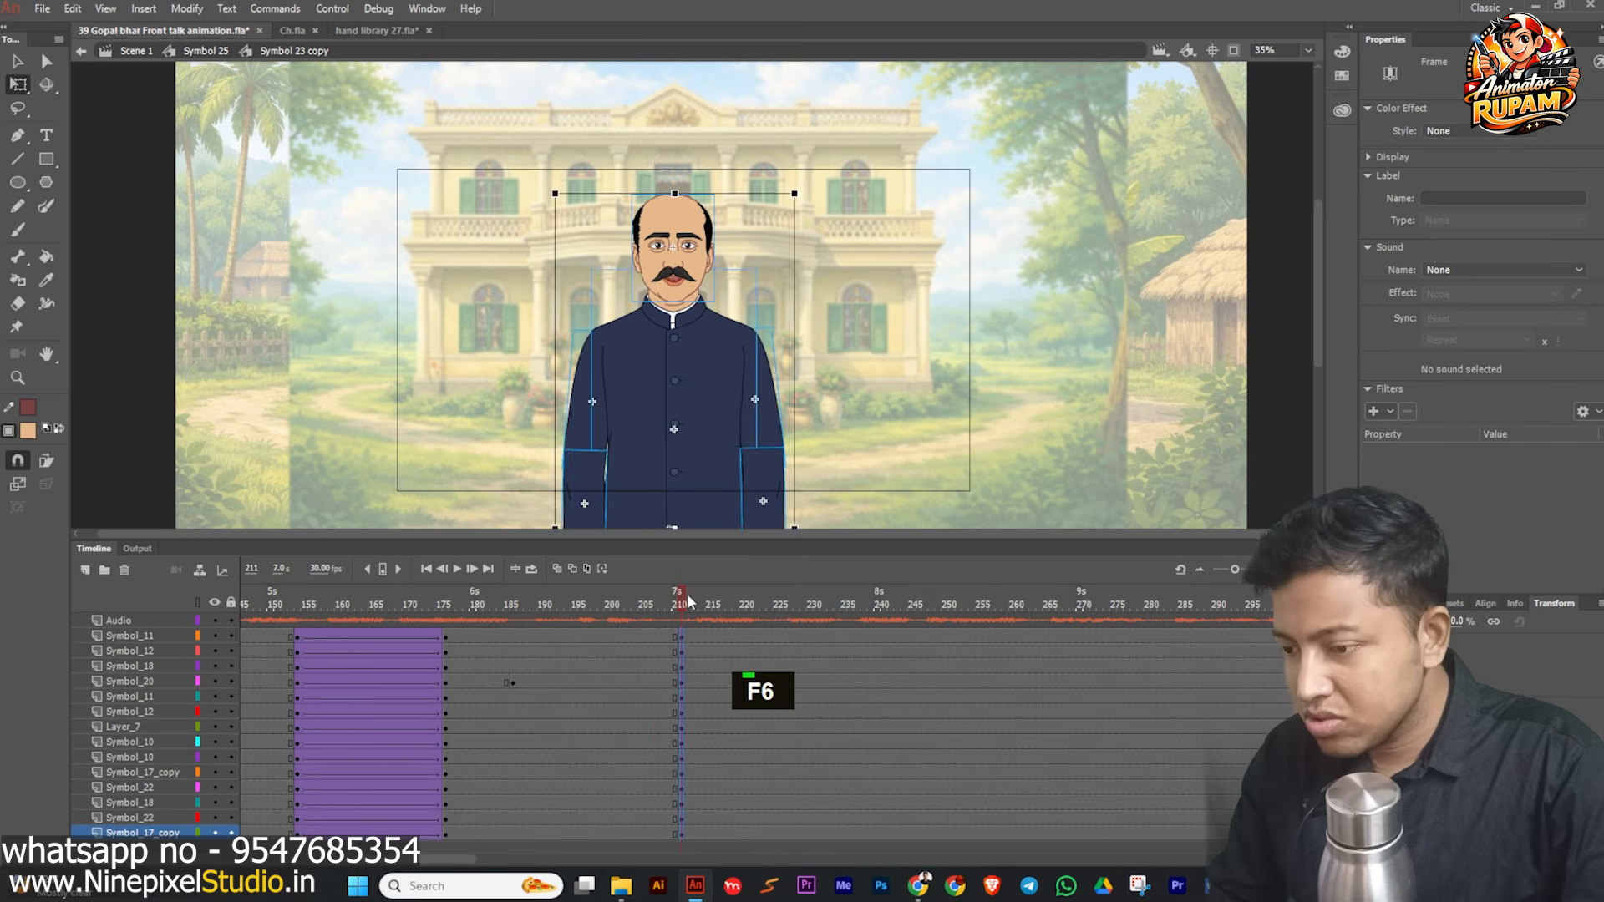
pyautogui.click(541, 605)
pyautogui.press(',')
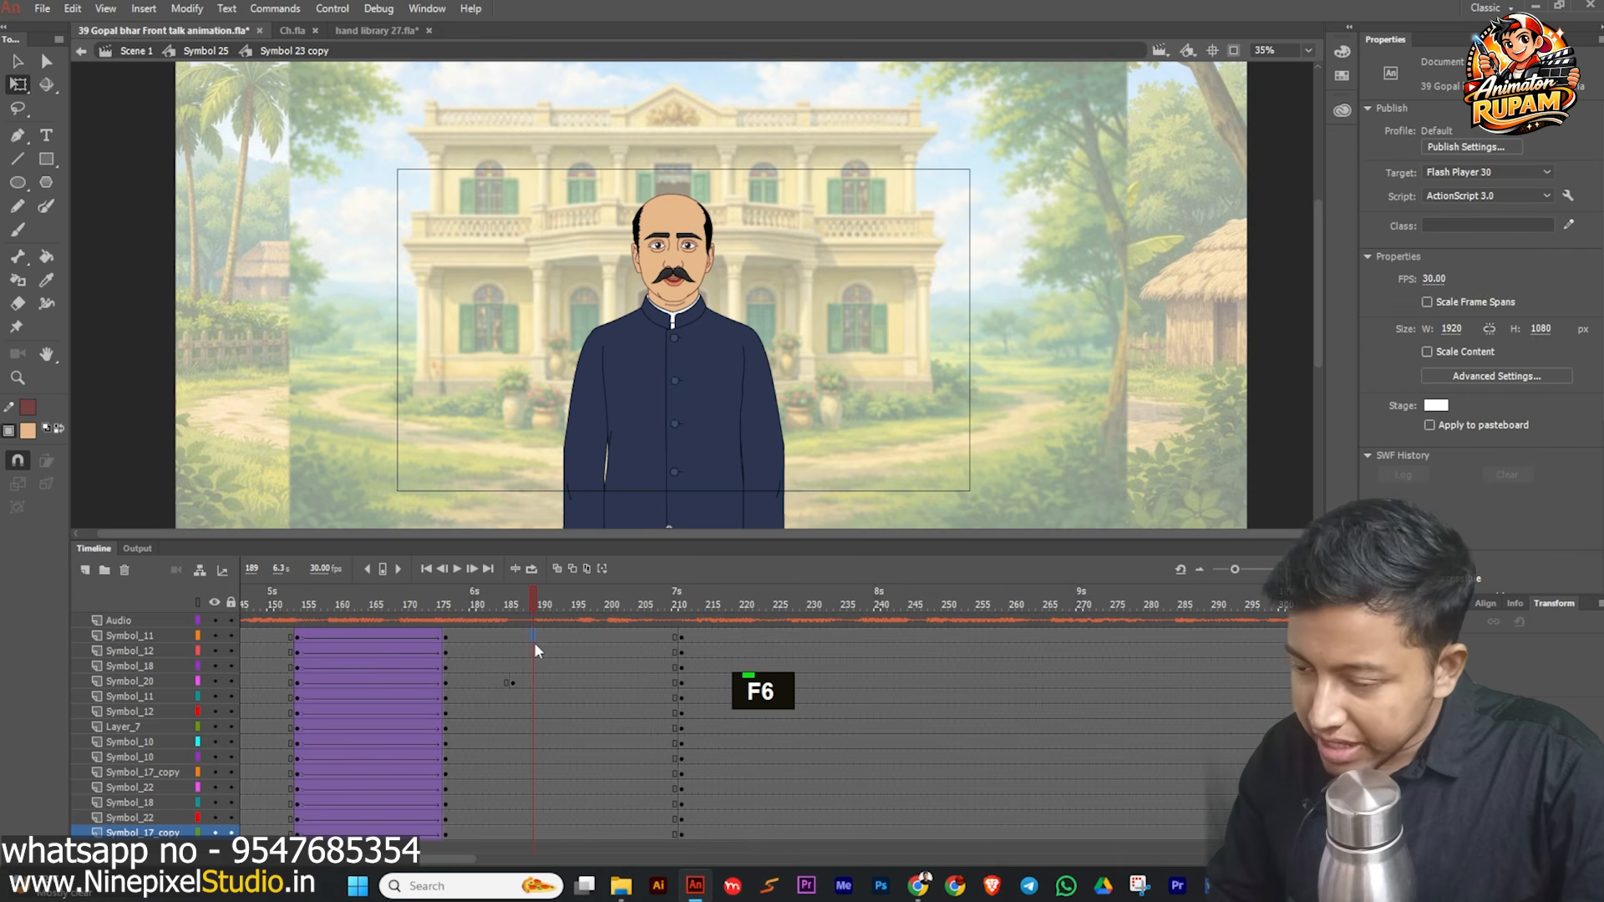
pyautogui.press('F6')
# - At frame 211, rotate both forearms outward from the elbows so the hands extend to the character's sides
pyautogui.click(680, 627)
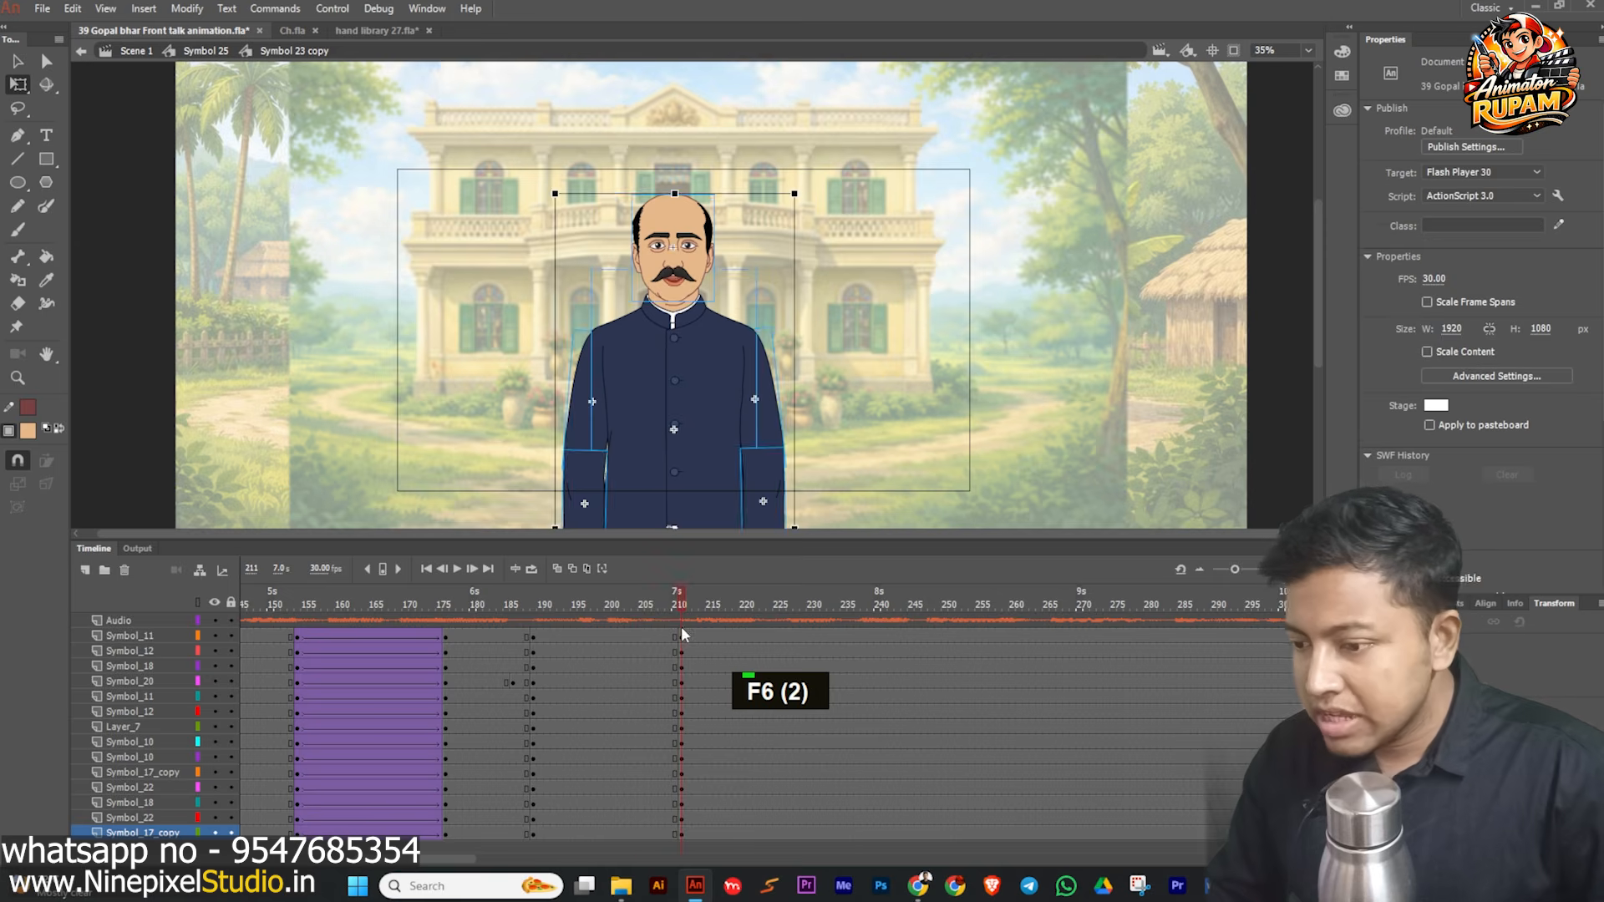
pyautogui.scroll(-2, 492, 344)
pyautogui.click(596, 406)
pyautogui.moveTo(628, 438); pyautogui.dragTo(501, 368)
pyautogui.click(714, 405)
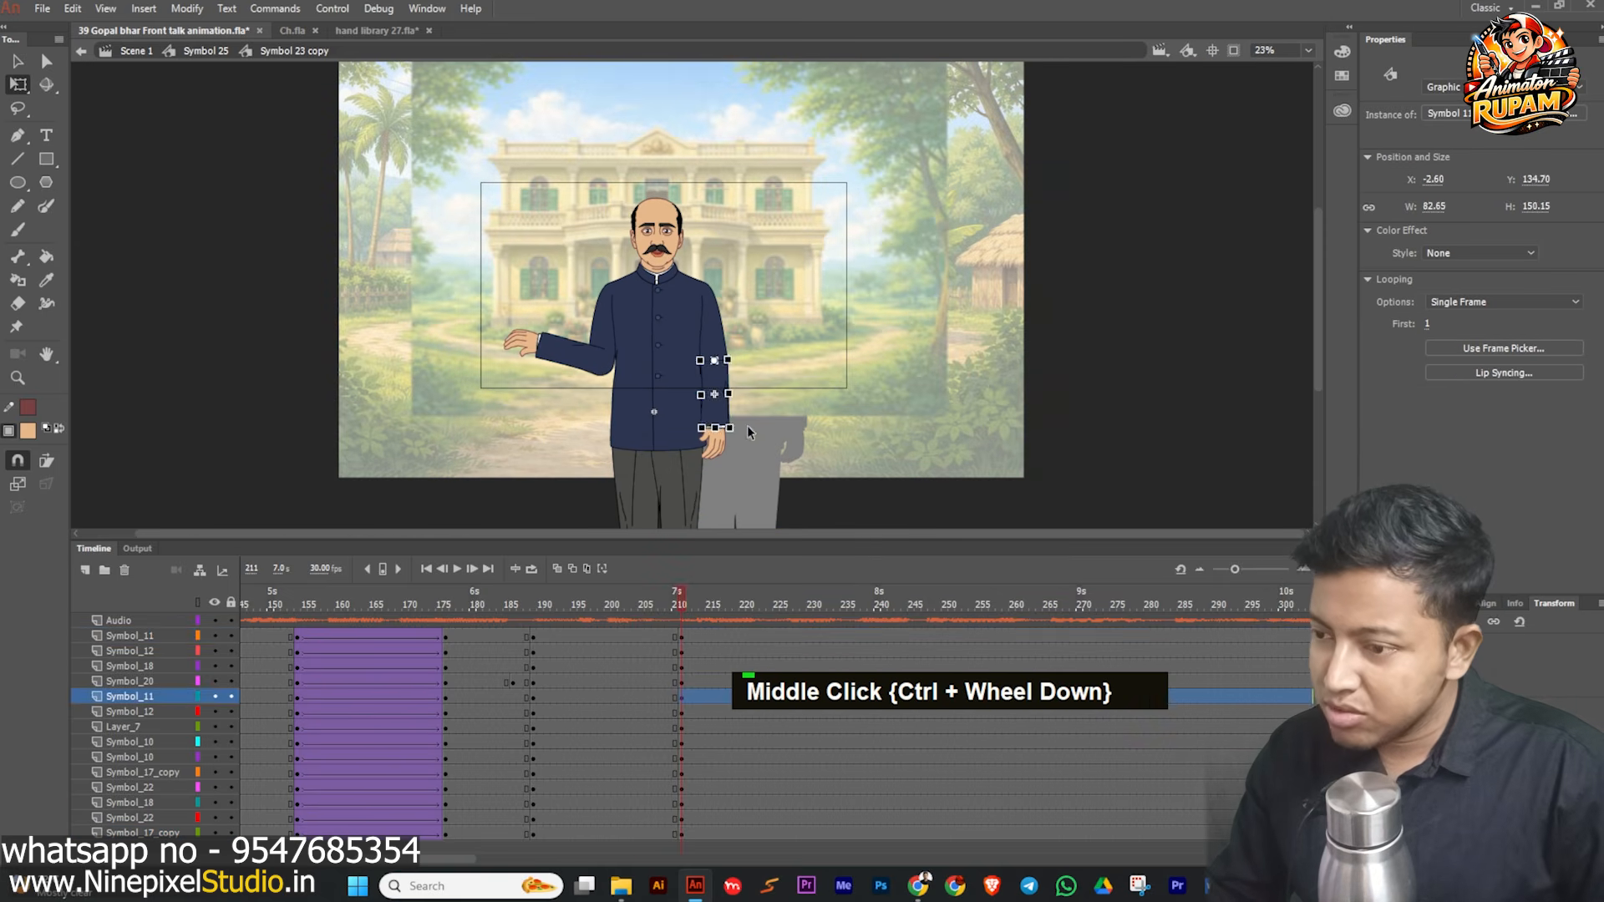
pyautogui.moveTo(717, 439); pyautogui.dragTo(798, 338)
# - Rotate both upper arms outward at frame 211 to raise the elbows and hands
pyautogui.scroll(2, 714, 321)
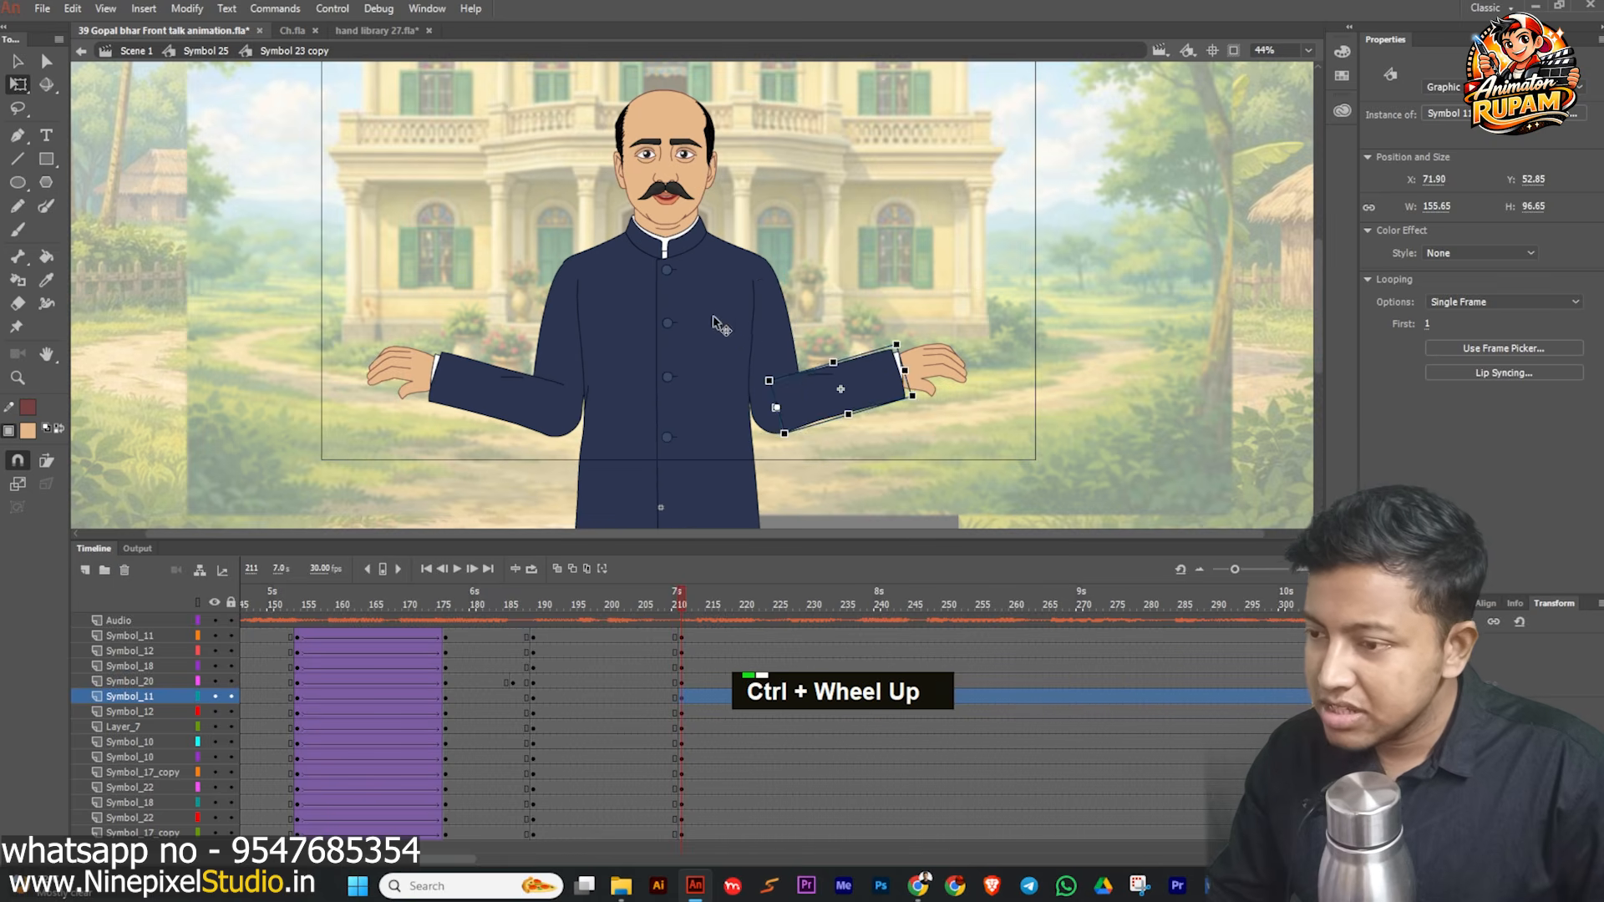
pyautogui.click(785, 341)
pyautogui.moveTo(817, 417); pyautogui.dragTo(842, 314)
pyautogui.keyDown('ctrl'); pyautogui.click(553, 355); pyautogui.keyUp('ctrl')
pyautogui.moveTo(582, 463); pyautogui.dragTo(465, 404)
# - Realign the raised upper arms with the shoulders at frame 211 and refine the angle of the viewer's-right arm
pyautogui.scroll(2, 539, 292)
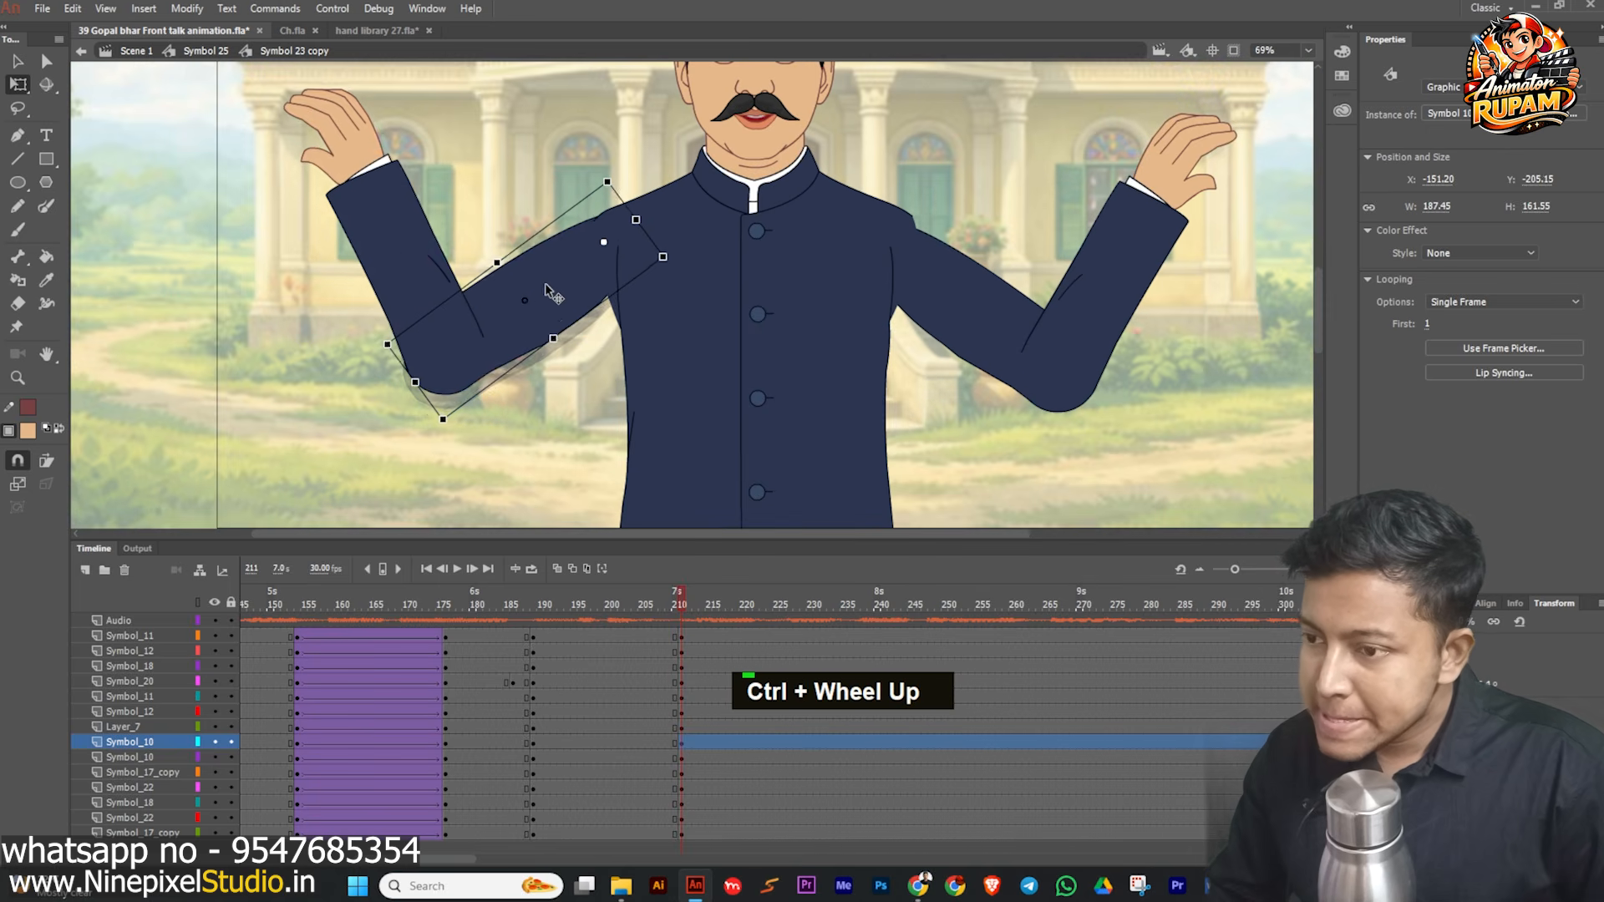
pyautogui.scroll(-2, 561, 298)
pyautogui.keyDown('ctrl'); pyautogui.click(889, 345); pyautogui.keyUp('ctrl')
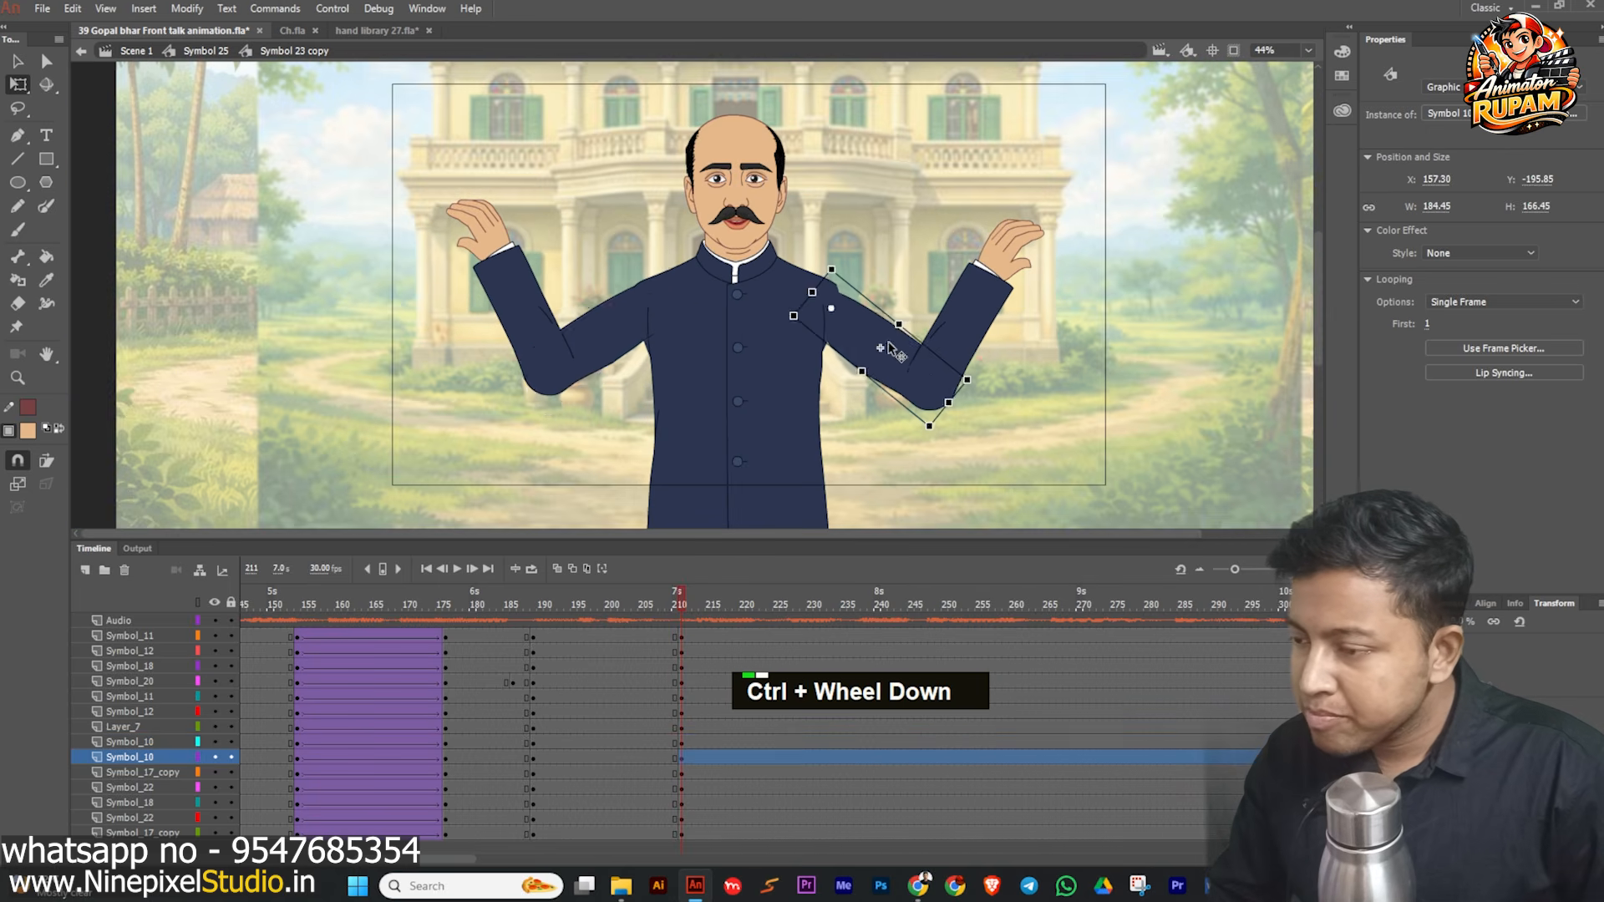
pyautogui.scroll(2, 890, 349)
pyautogui.moveTo(966, 489); pyautogui.dragTo(1015, 417)
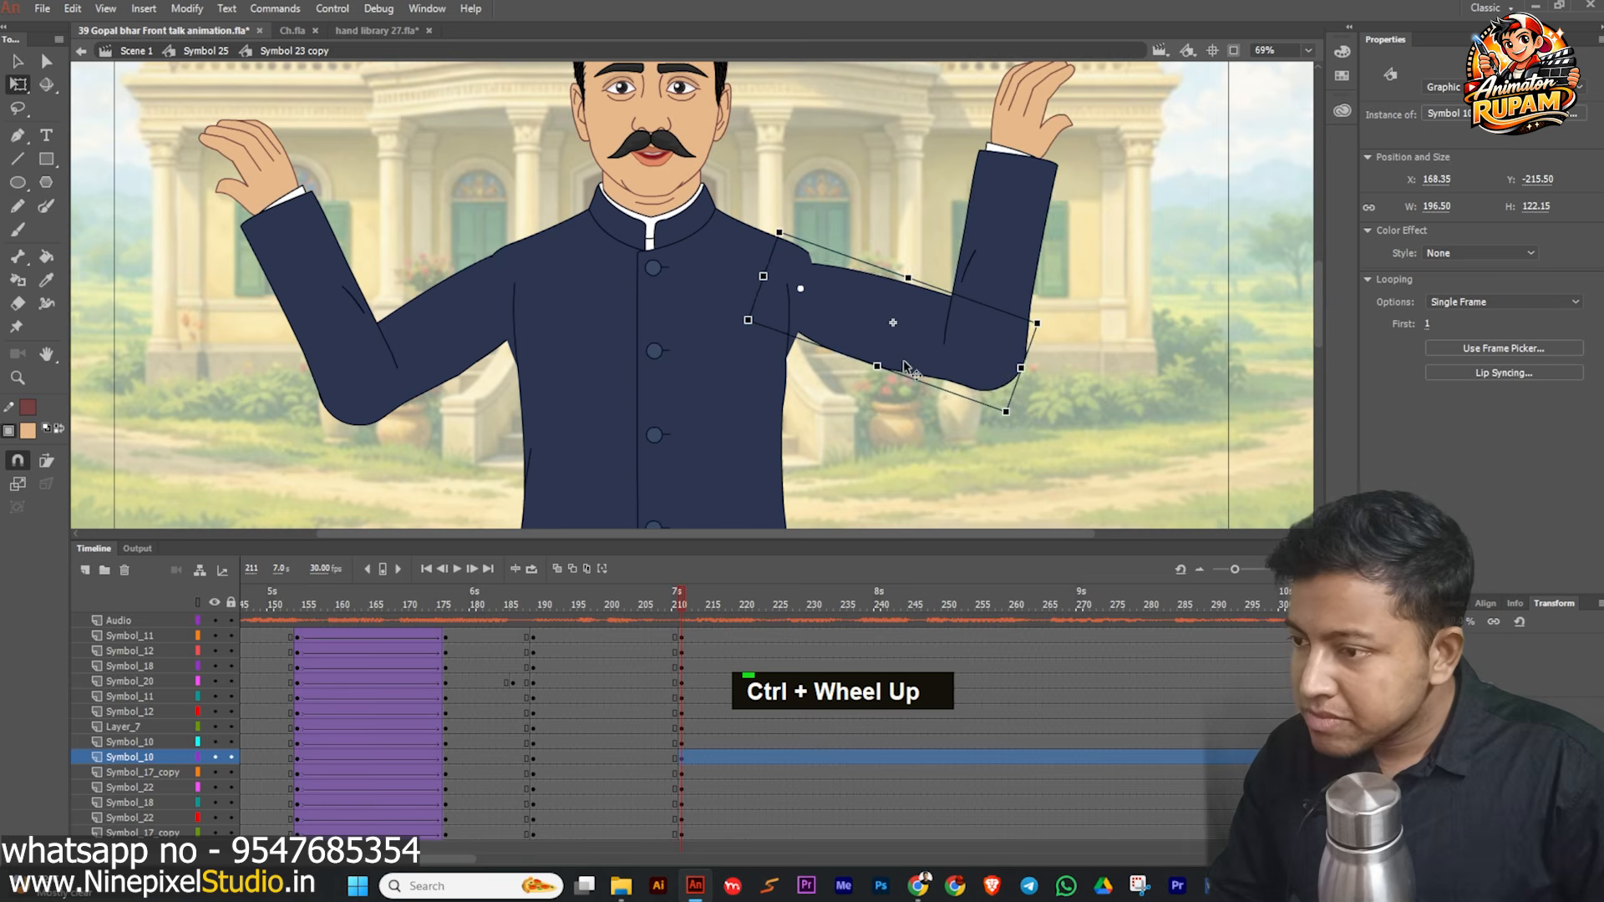
pyautogui.moveTo(889, 330); pyautogui.dragTo(852, 314)
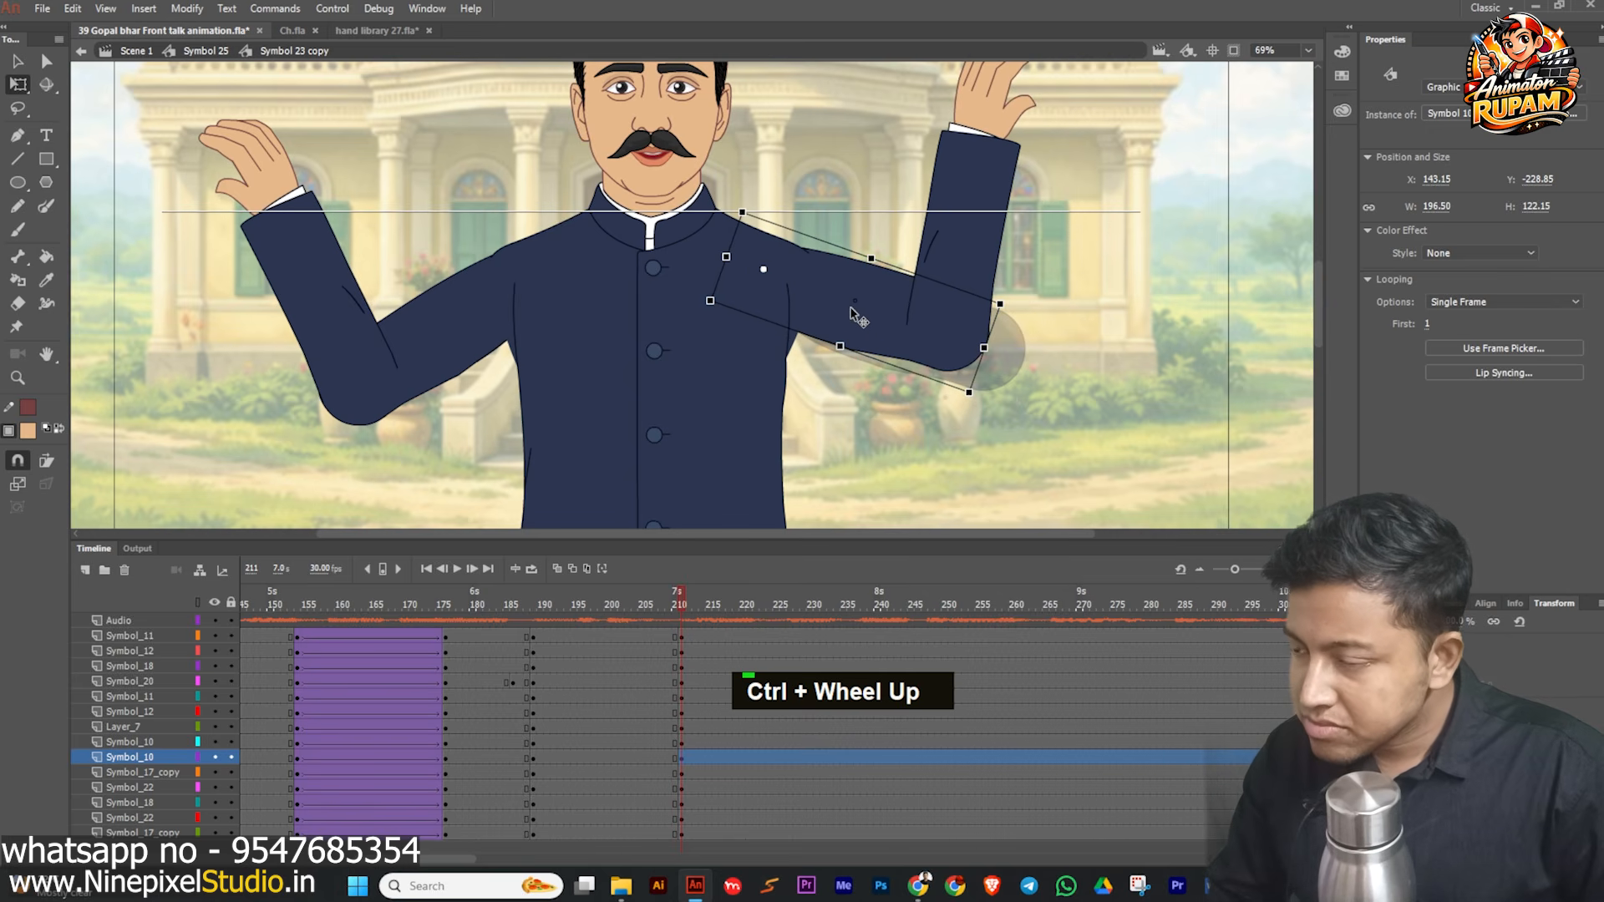
pyautogui.moveTo(985, 409); pyautogui.dragTo(954, 443)
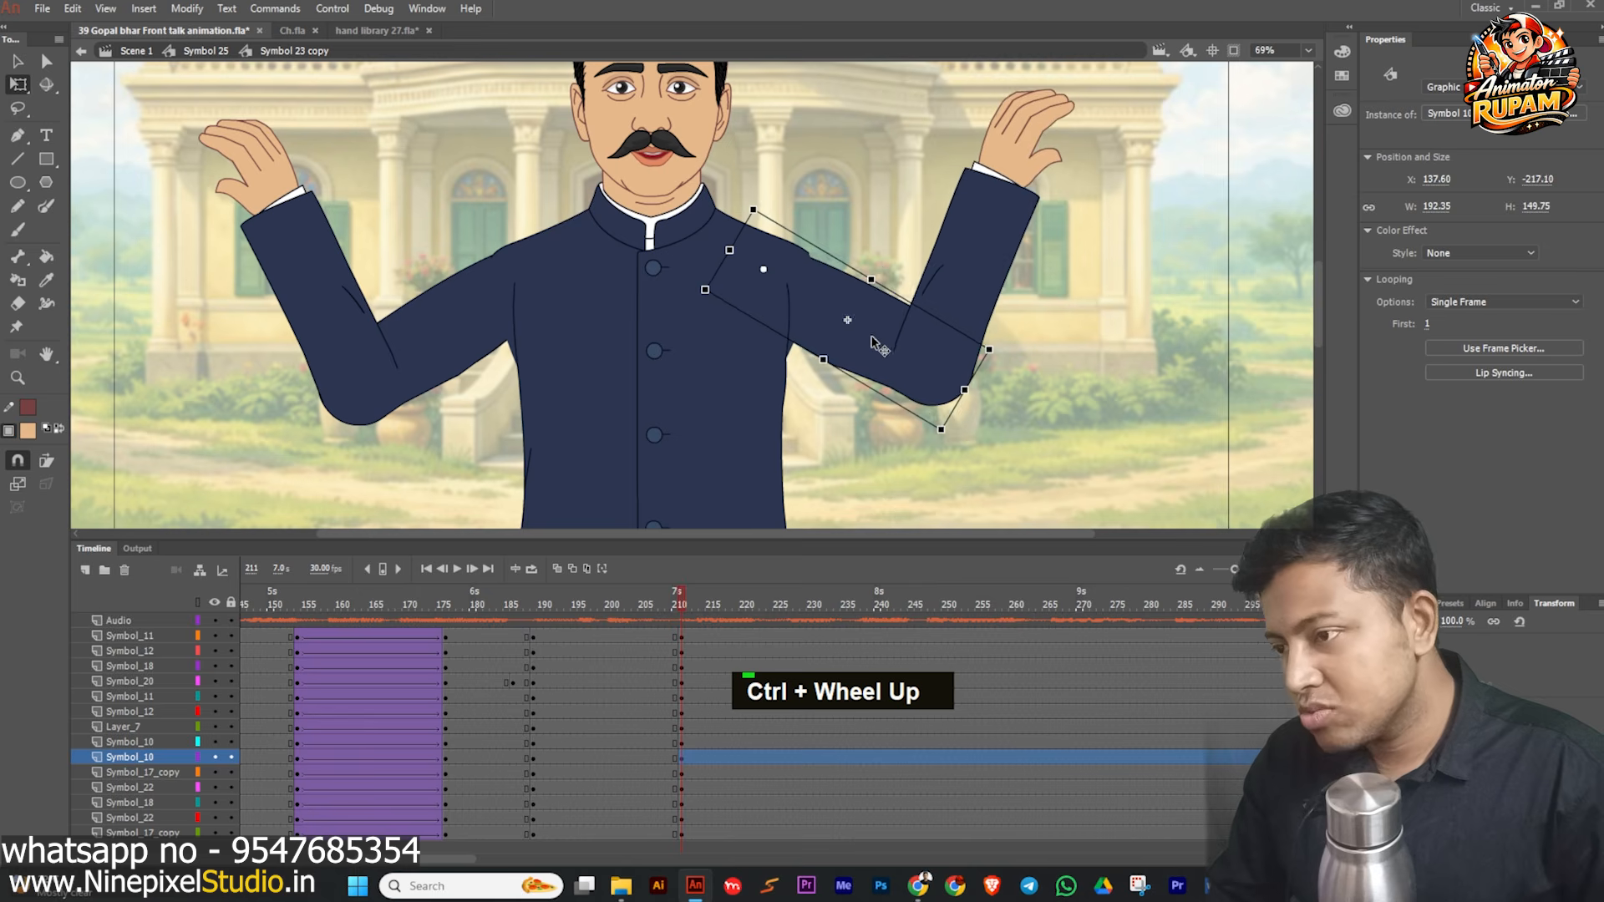
pyautogui.moveTo(875, 301); pyautogui.dragTo(894, 303)
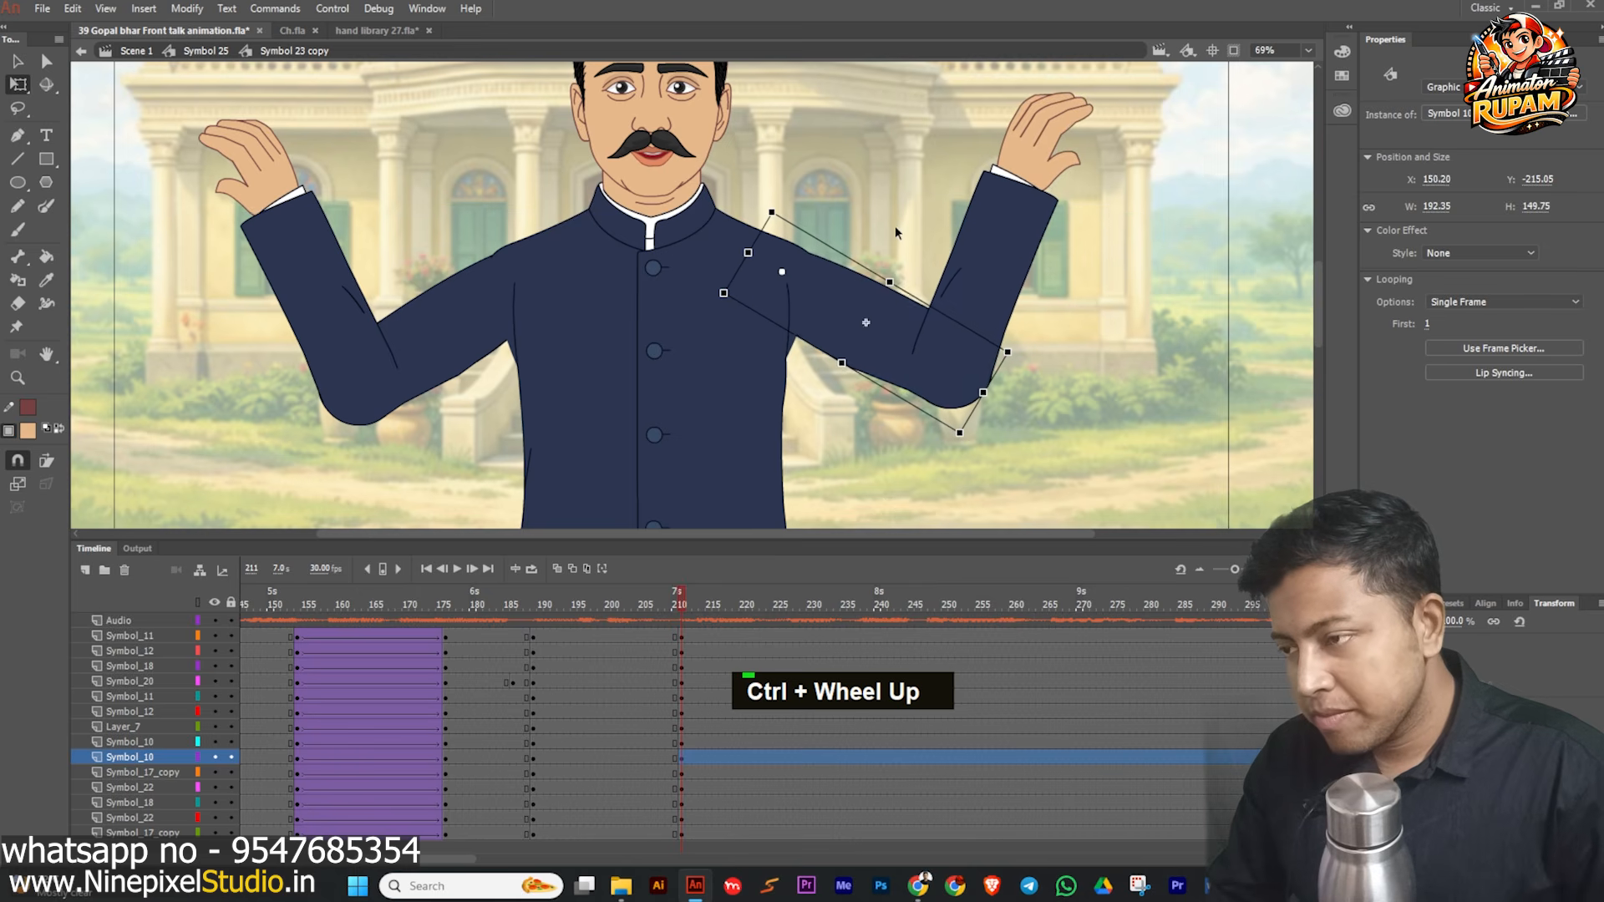
# - Tilt the head slightly clockwise and rotate the viewer's-right forearm further outward at frame 211
pyautogui.click(895, 225)
pyautogui.scroll(-2, 894, 226)
pyautogui.moveTo(895, 230); pyautogui.dragTo(839, 356)
pyautogui.click(721, 250)
pyautogui.scroll(2, 721, 250)
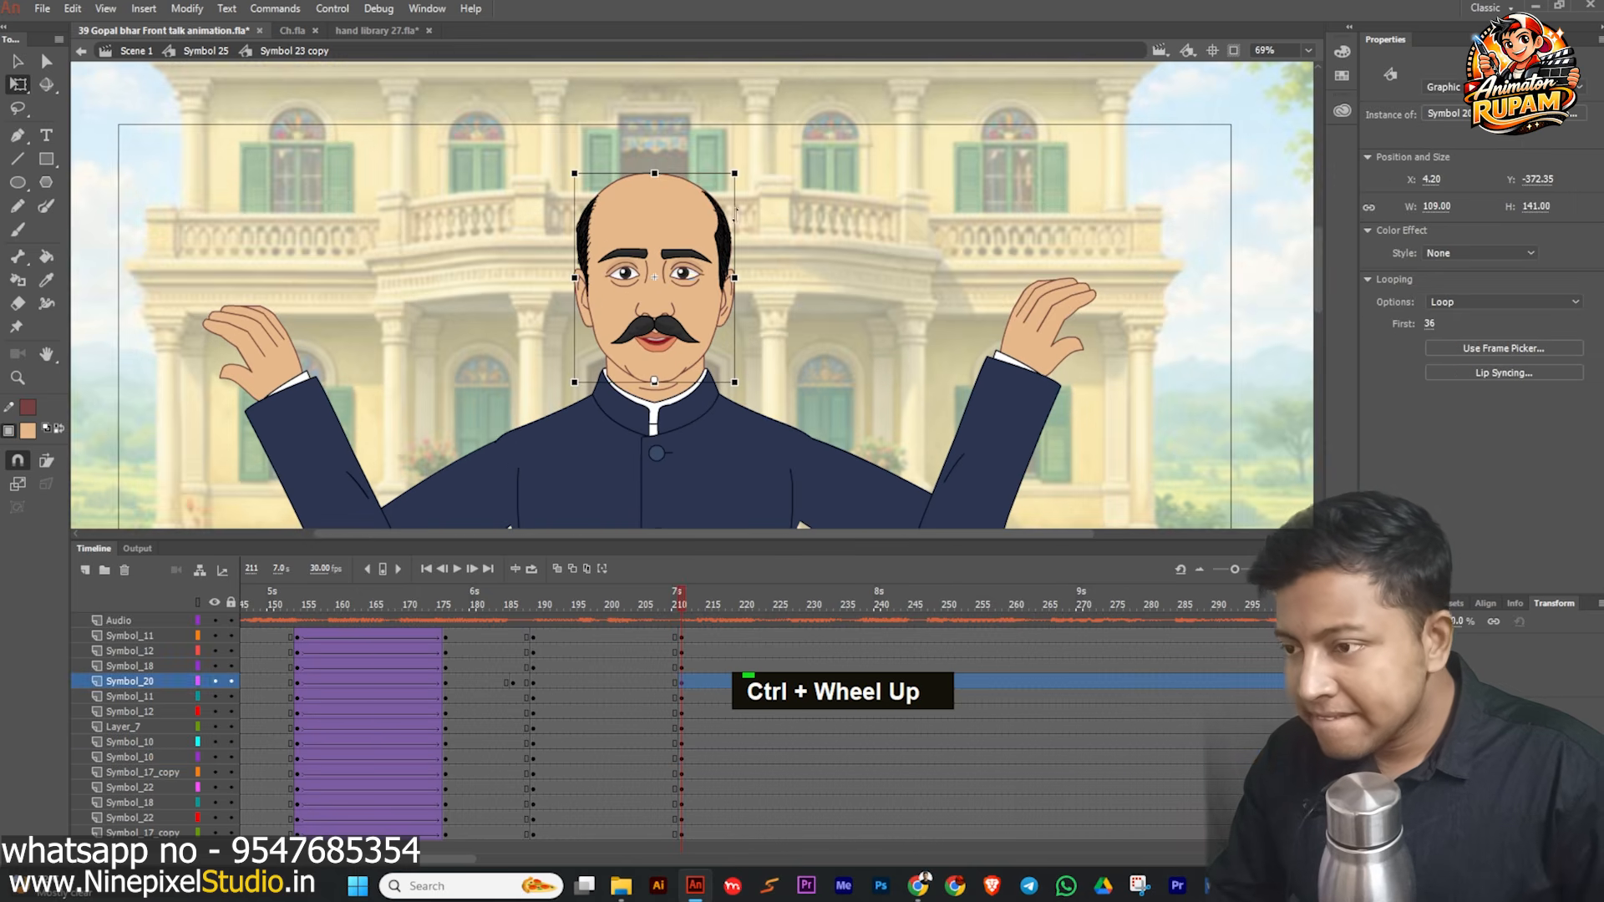
pyautogui.moveTo(750, 179); pyautogui.dragTo(762, 182)
pyautogui.scroll(-2, 799, 219)
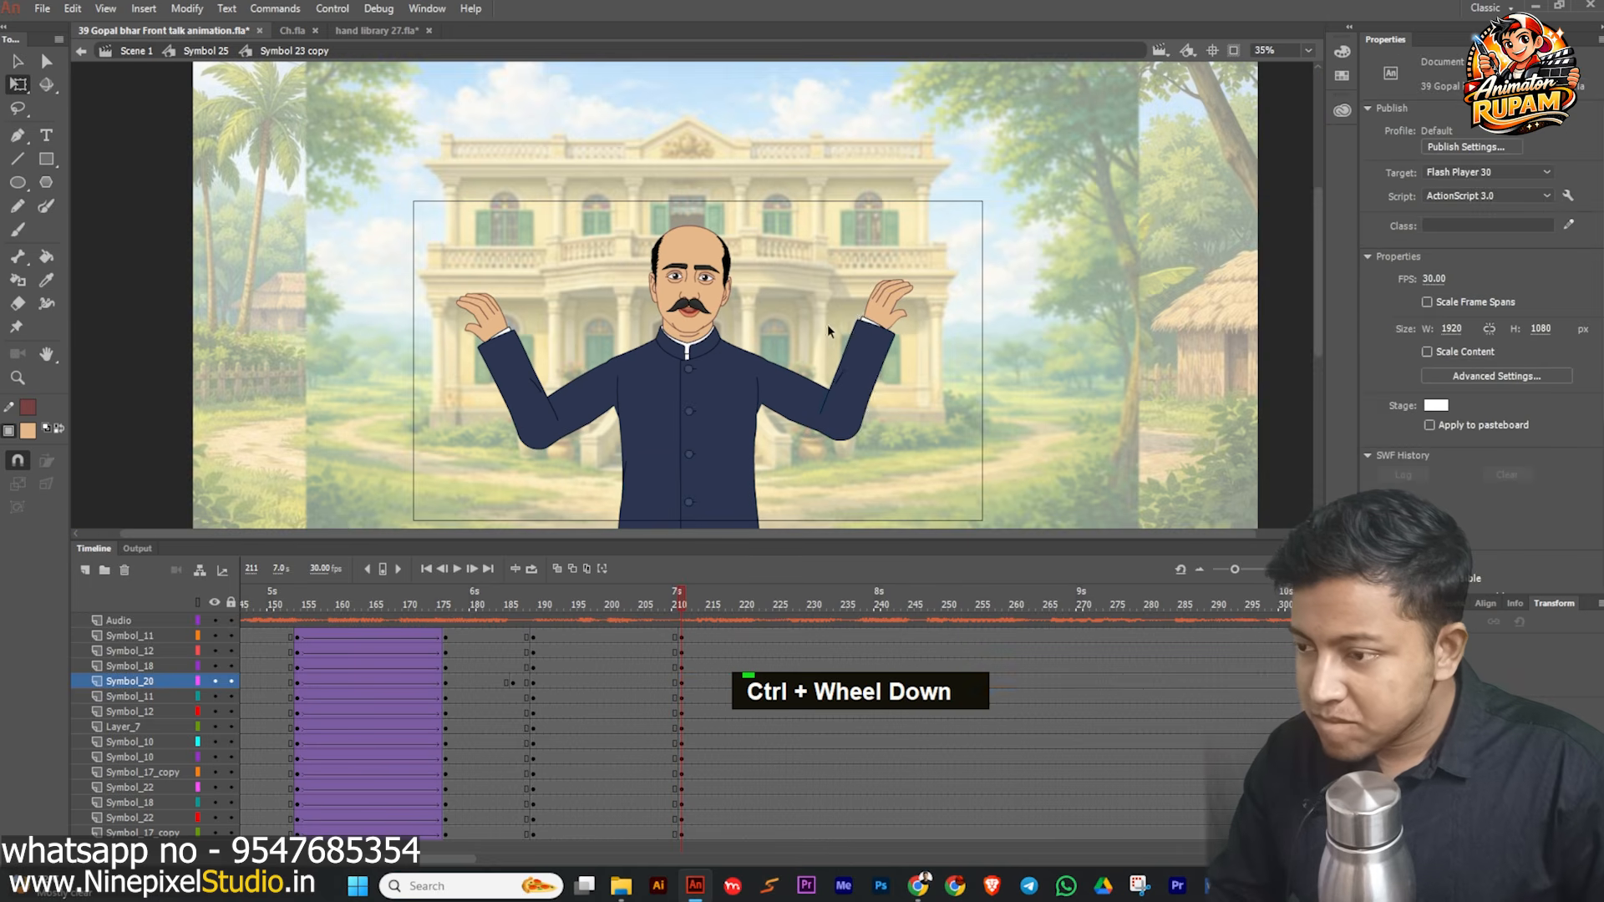
pyautogui.click(879, 326)
pyautogui.moveTo(922, 324); pyautogui.dragTo(945, 348)
# - Copy the frame 211 keyframes of all character layers to frame 199
pyautogui.moveTo(687, 601); pyautogui.dragTo(680, 841)
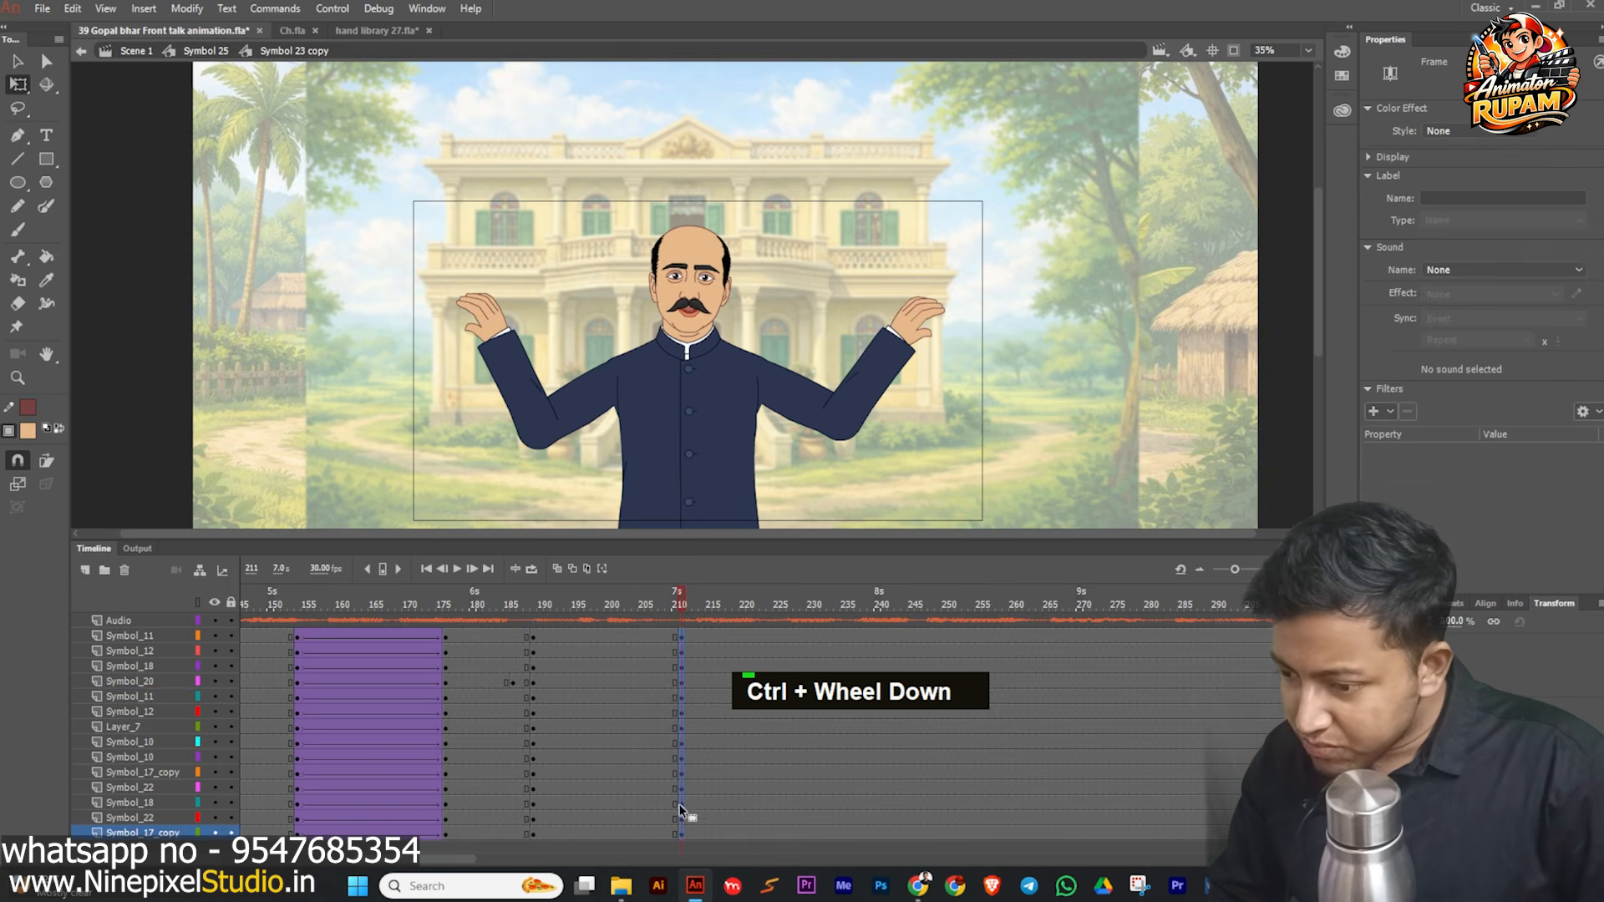
pyautogui.keyDown('alt'); pyautogui.click(681, 760); pyautogui.keyUp('alt')
pyautogui.moveTo(680, 761); pyautogui.dragTo(600, 753)
pyautogui.click(603, 757)
# - Return to frame 211 and raise both upper arms closer to horizontal
pyautogui.click(545, 604)
pyautogui.moveTo(541, 602); pyautogui.dragTo(600, 637)
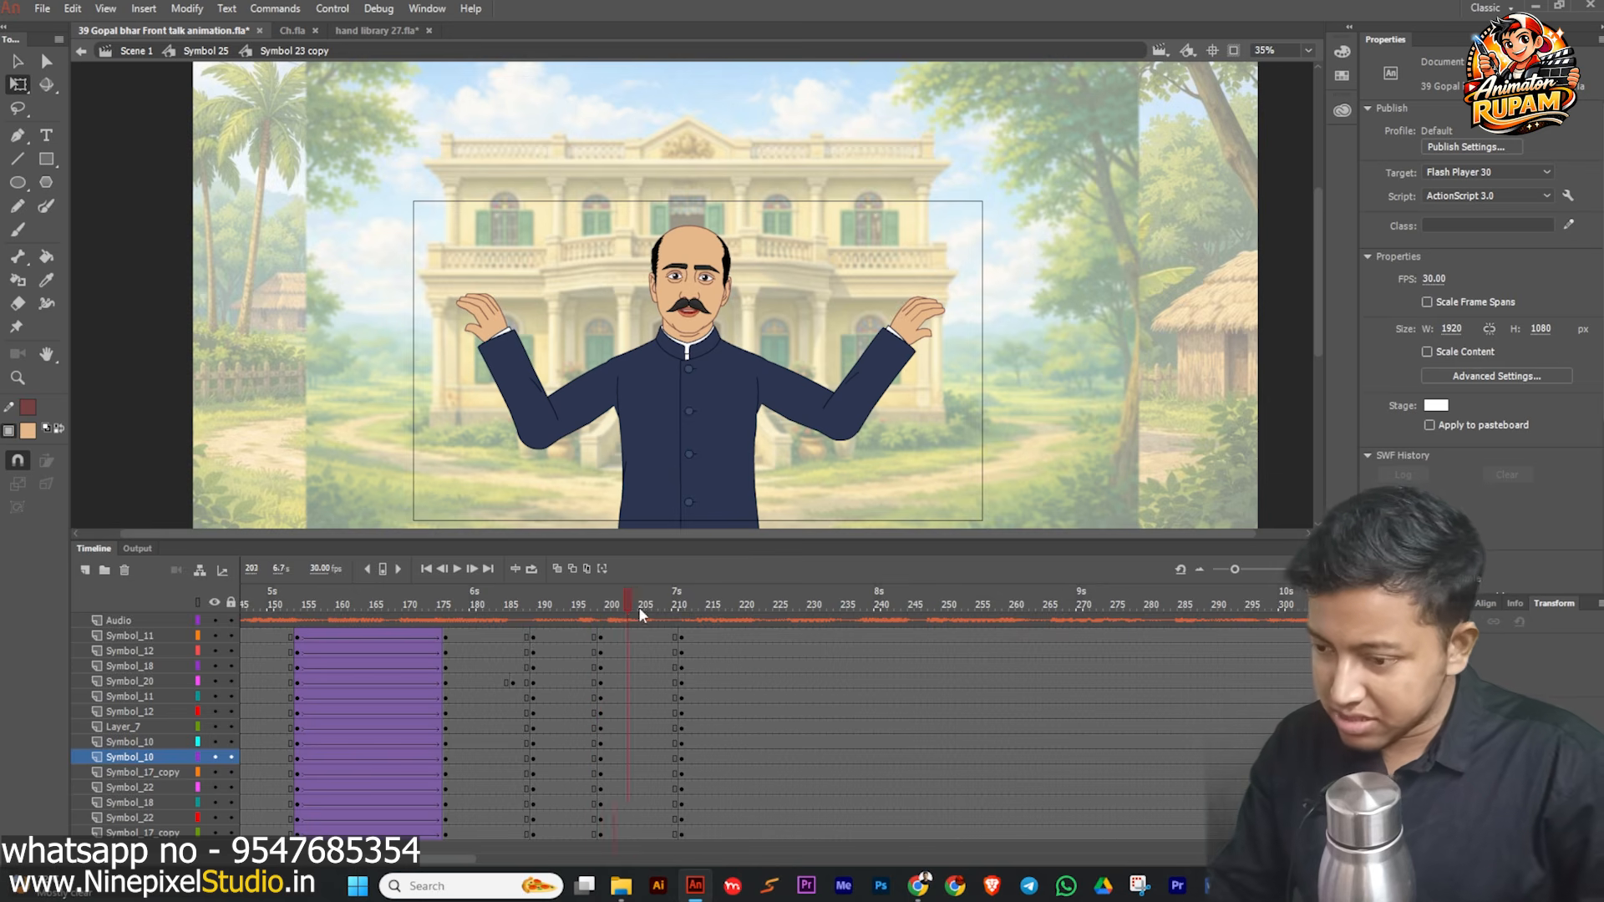
pyautogui.moveTo(629, 605); pyautogui.dragTo(687, 611)
pyautogui.click(684, 621)
pyautogui.click(813, 391)
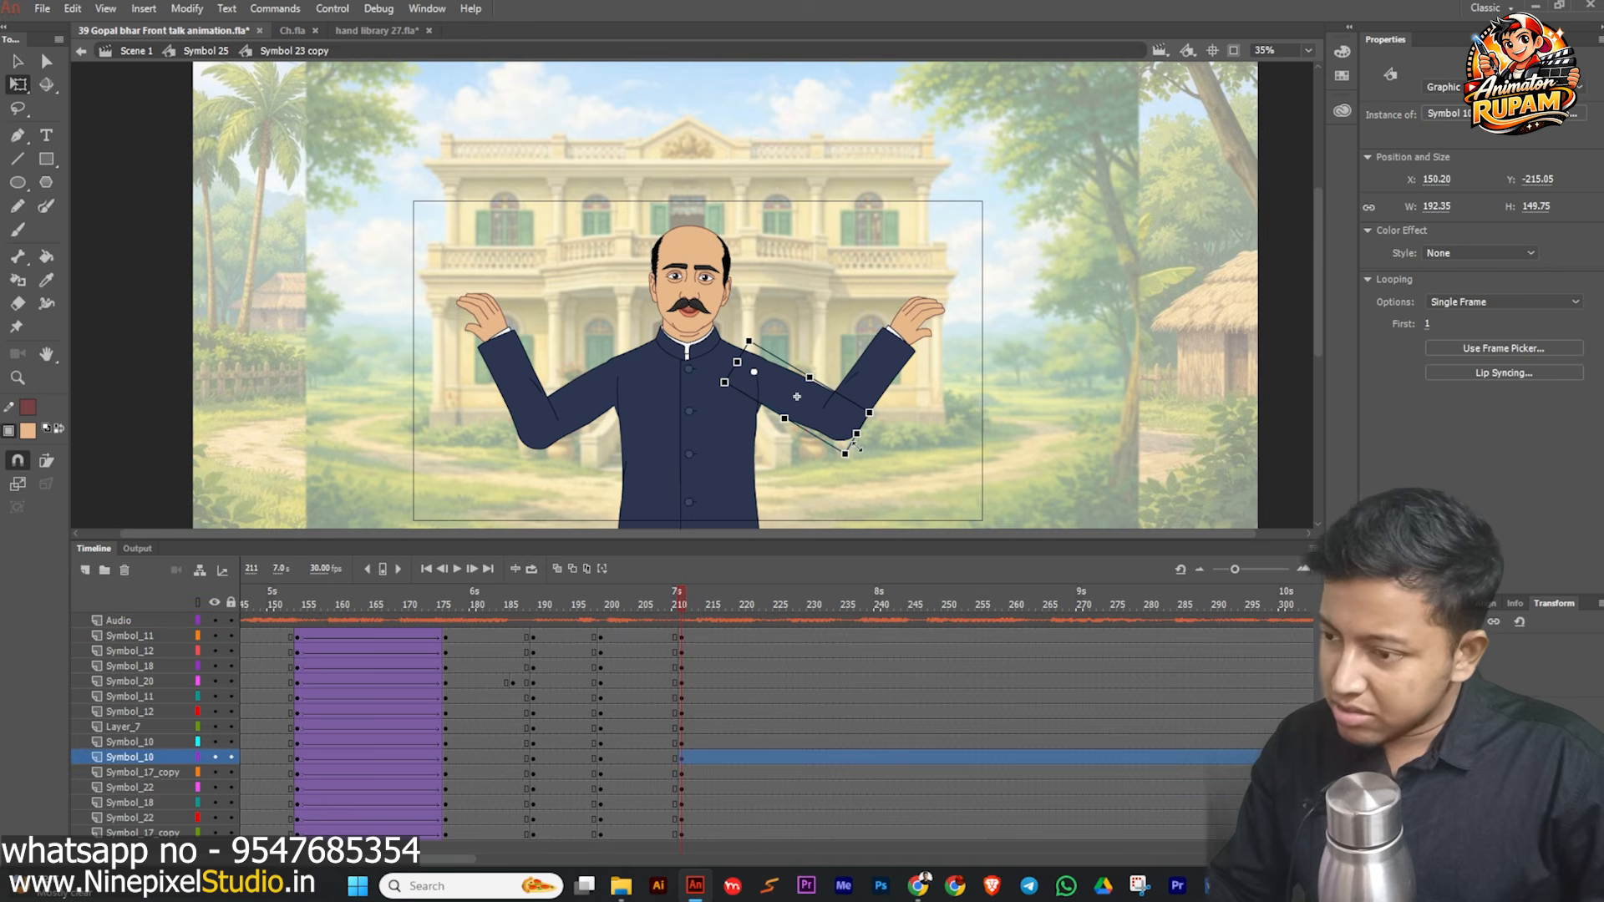
pyautogui.moveTo(859, 464); pyautogui.dragTo(875, 437)
pyautogui.click(598, 418)
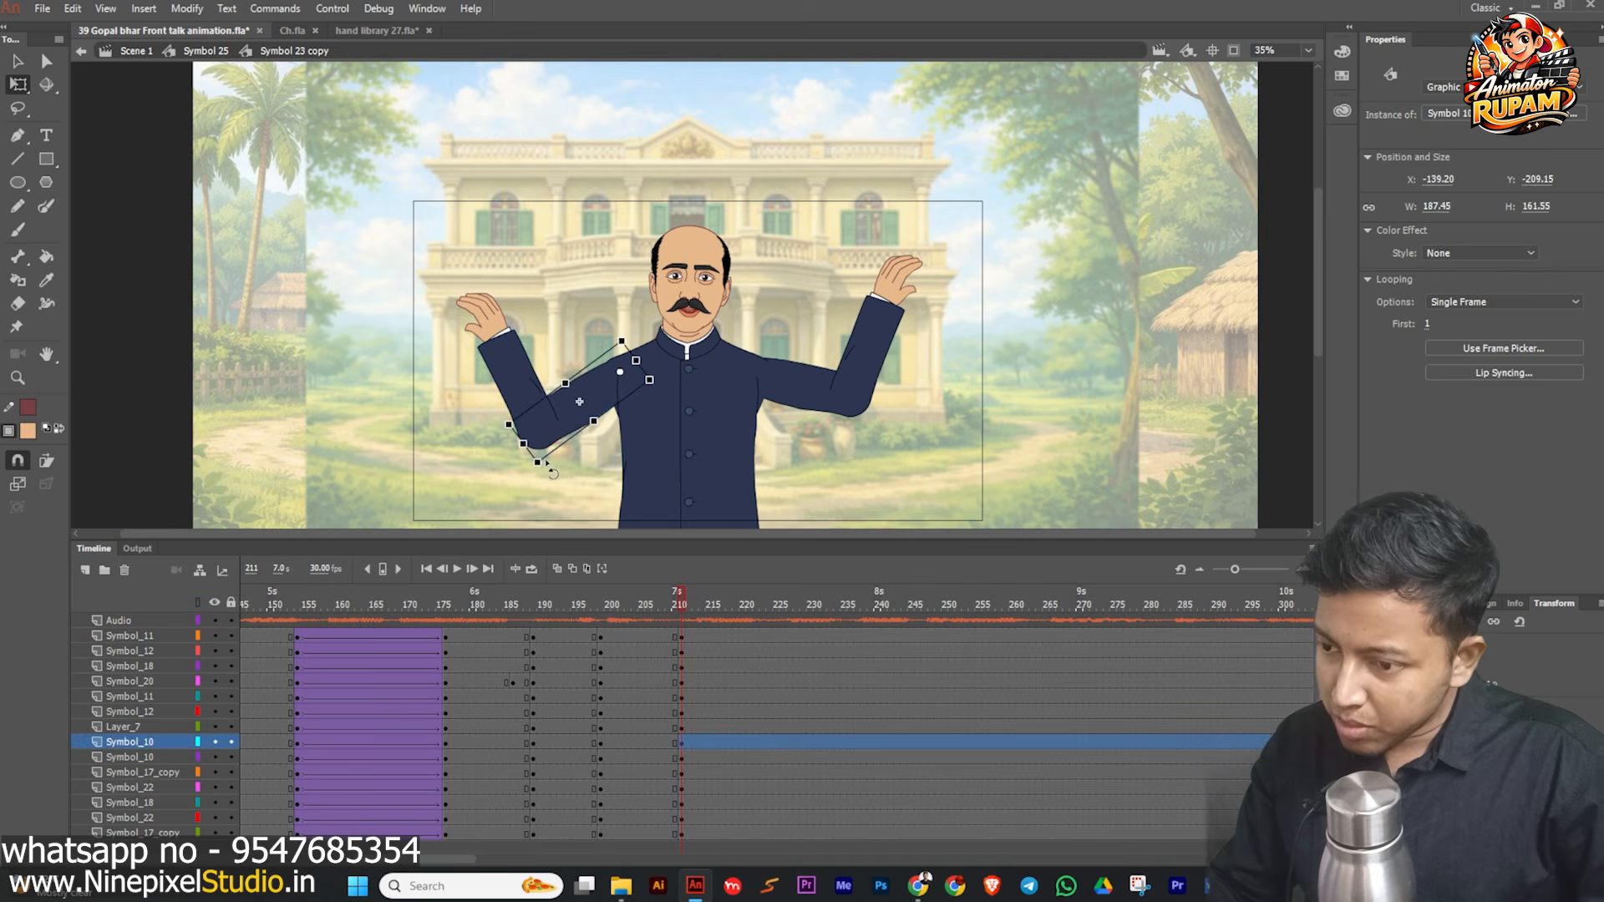
pyautogui.moveTo(550, 470); pyautogui.dragTo(480, 292)
# - Rotate both forearms outward at frame 211 to spread the hands wider
pyautogui.click(868, 371)
pyautogui.moveTo(921, 312); pyautogui.dragTo(949, 336)
pyautogui.click(494, 313)
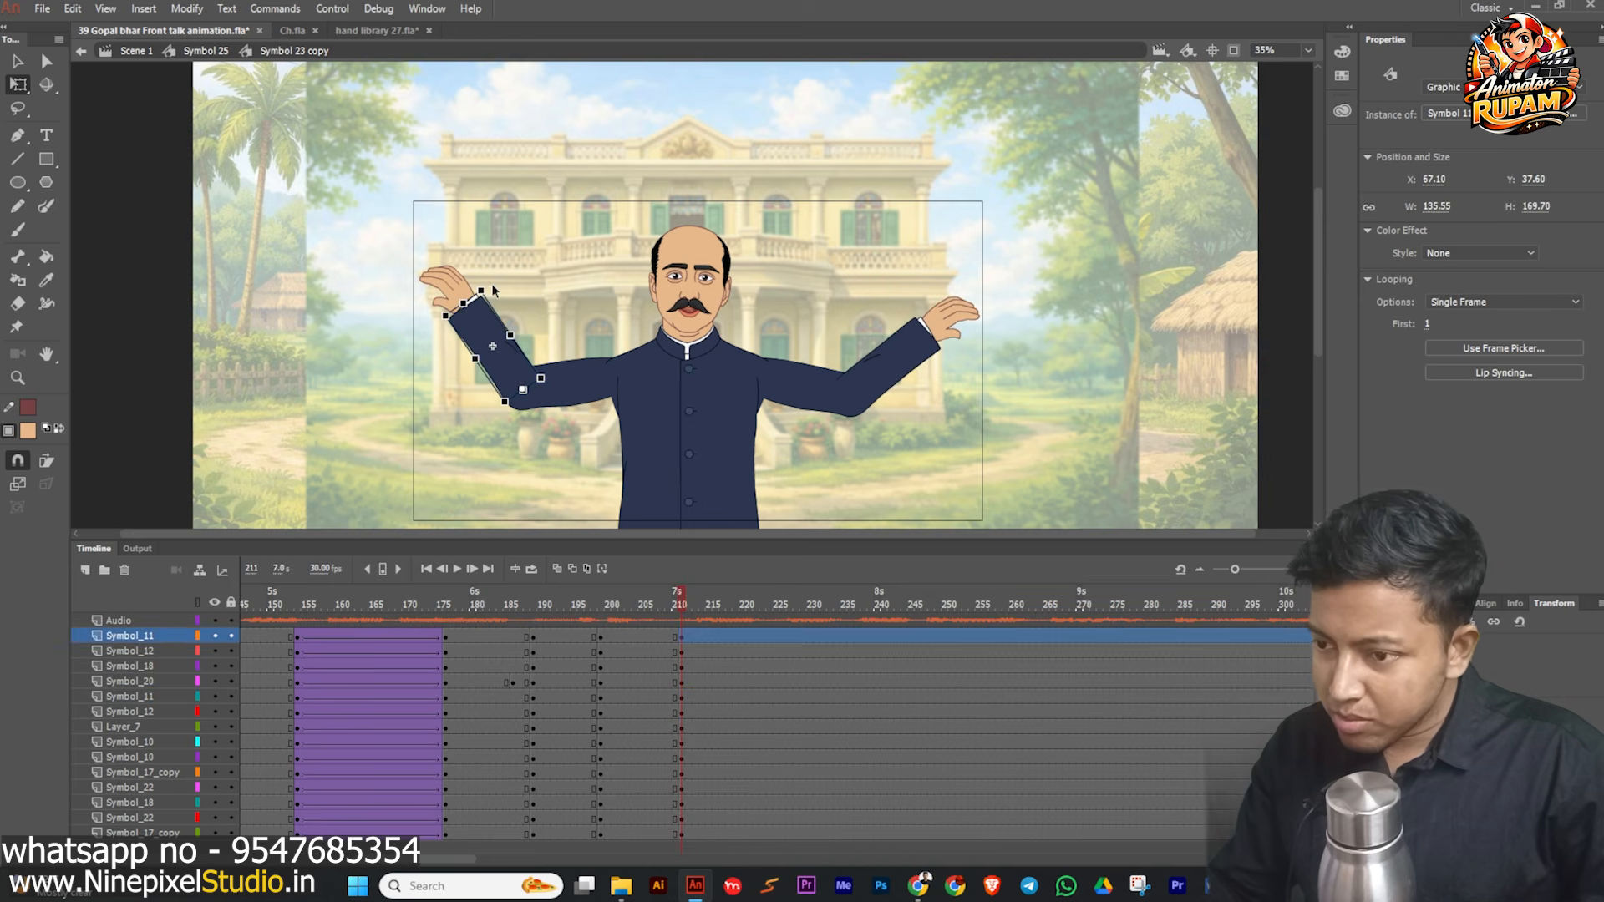
pyautogui.click(491, 290)
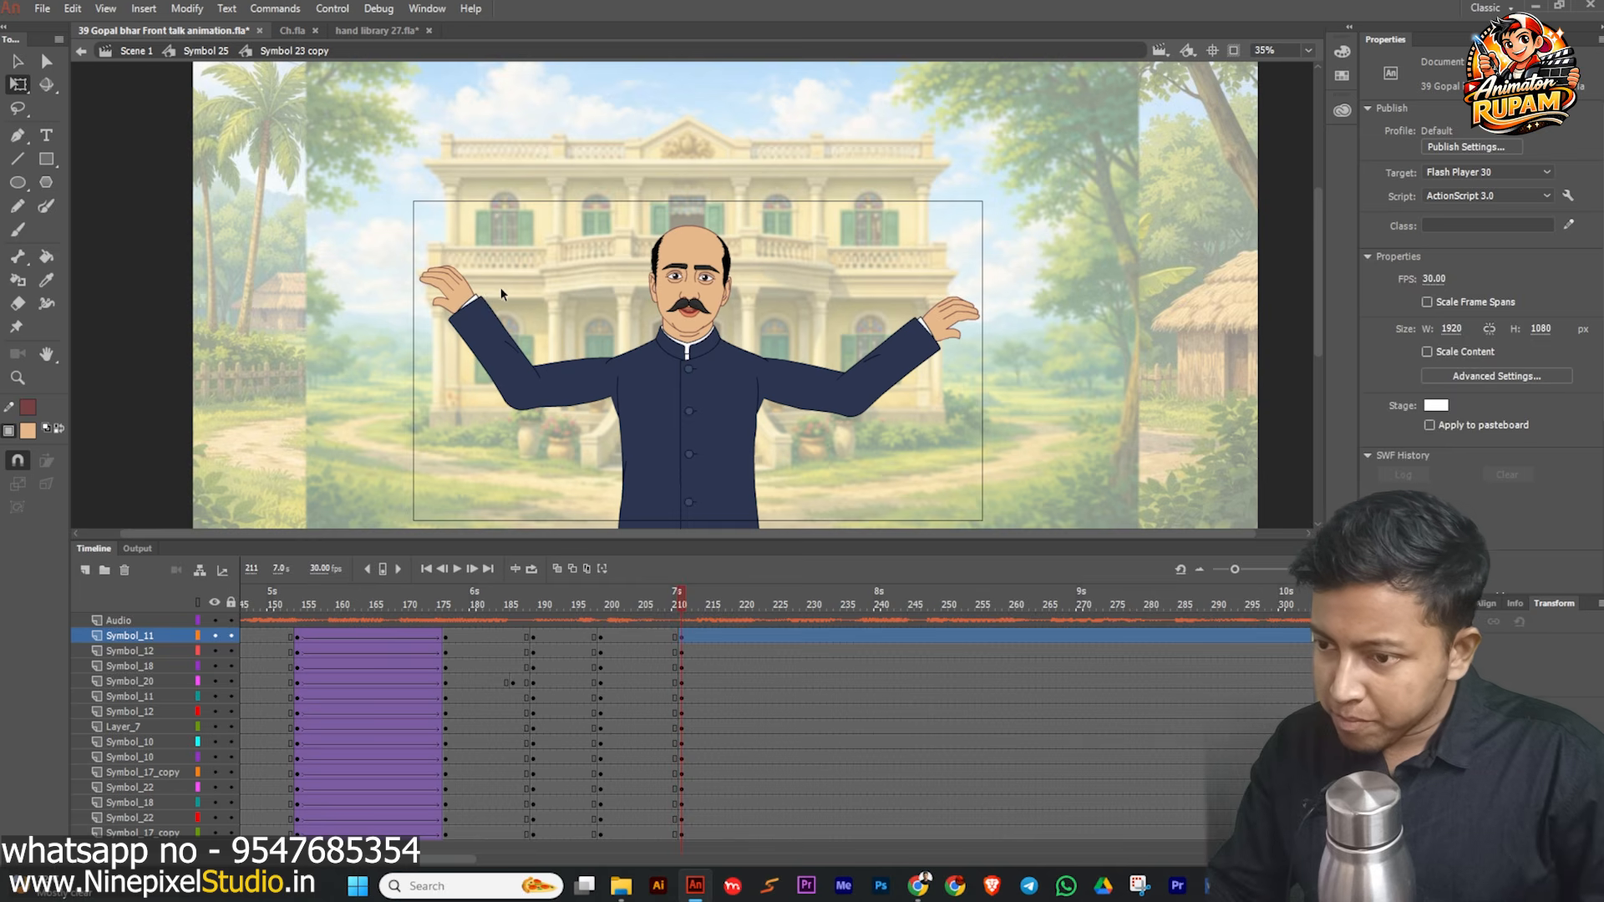
pyautogui.click(500, 294)
pyautogui.moveTo(484, 290); pyautogui.dragTo(482, 288)
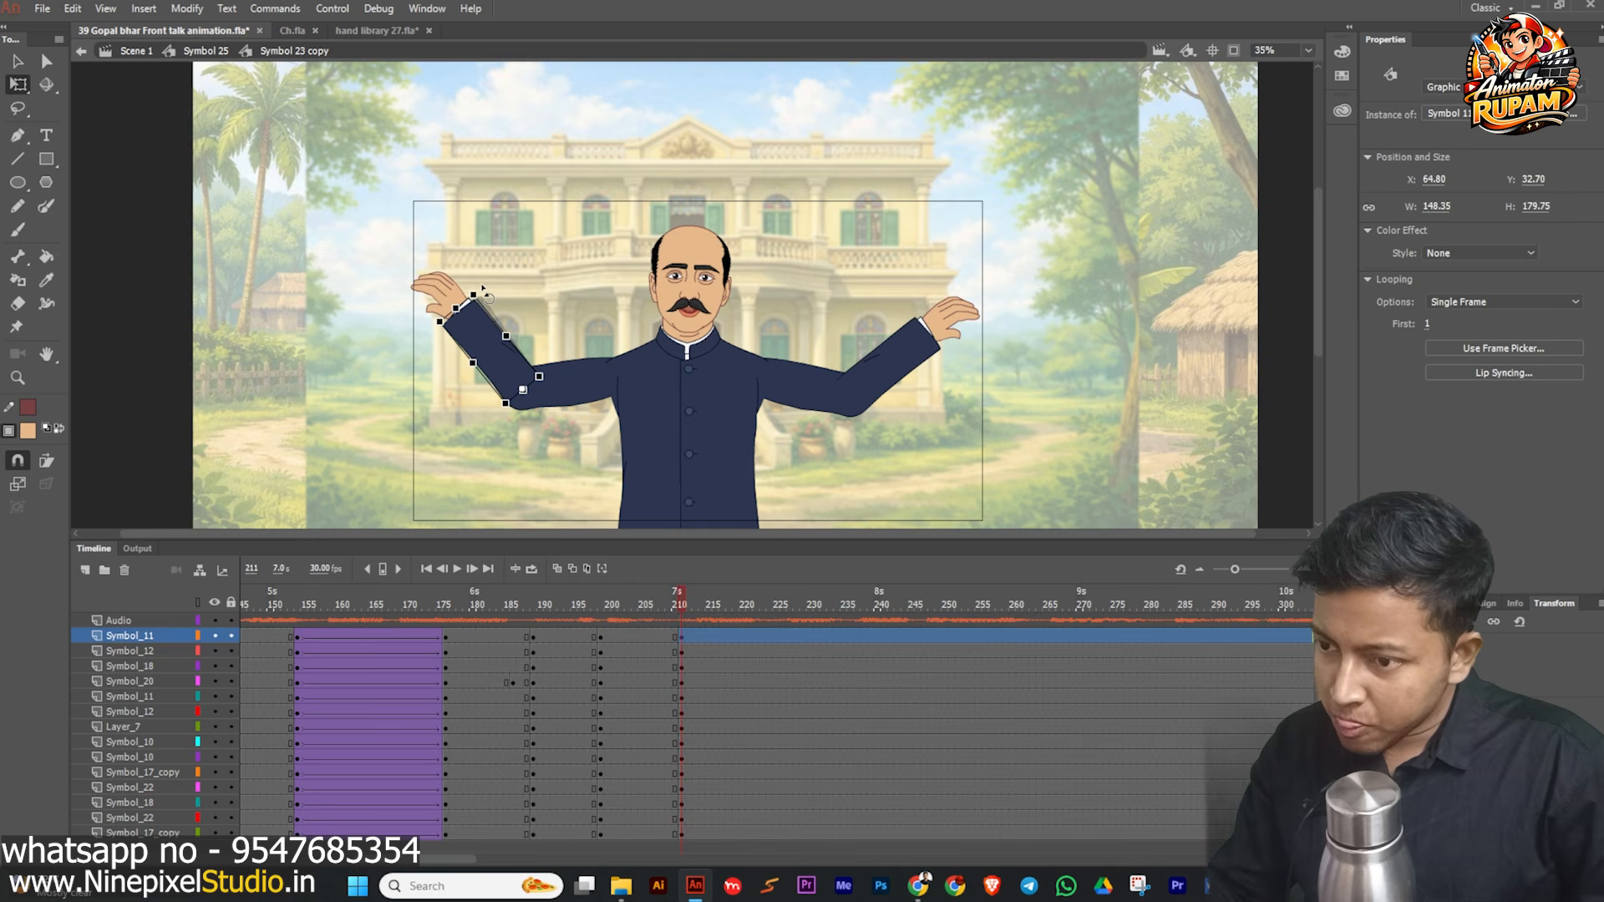
pyautogui.click(534, 293)
# - In the pose starting at frame 199, turn the viewer's-right forearm inward and lower its upper arm
pyautogui.moveTo(583, 605); pyautogui.dragTo(628, 620)
pyautogui.click(839, 442)
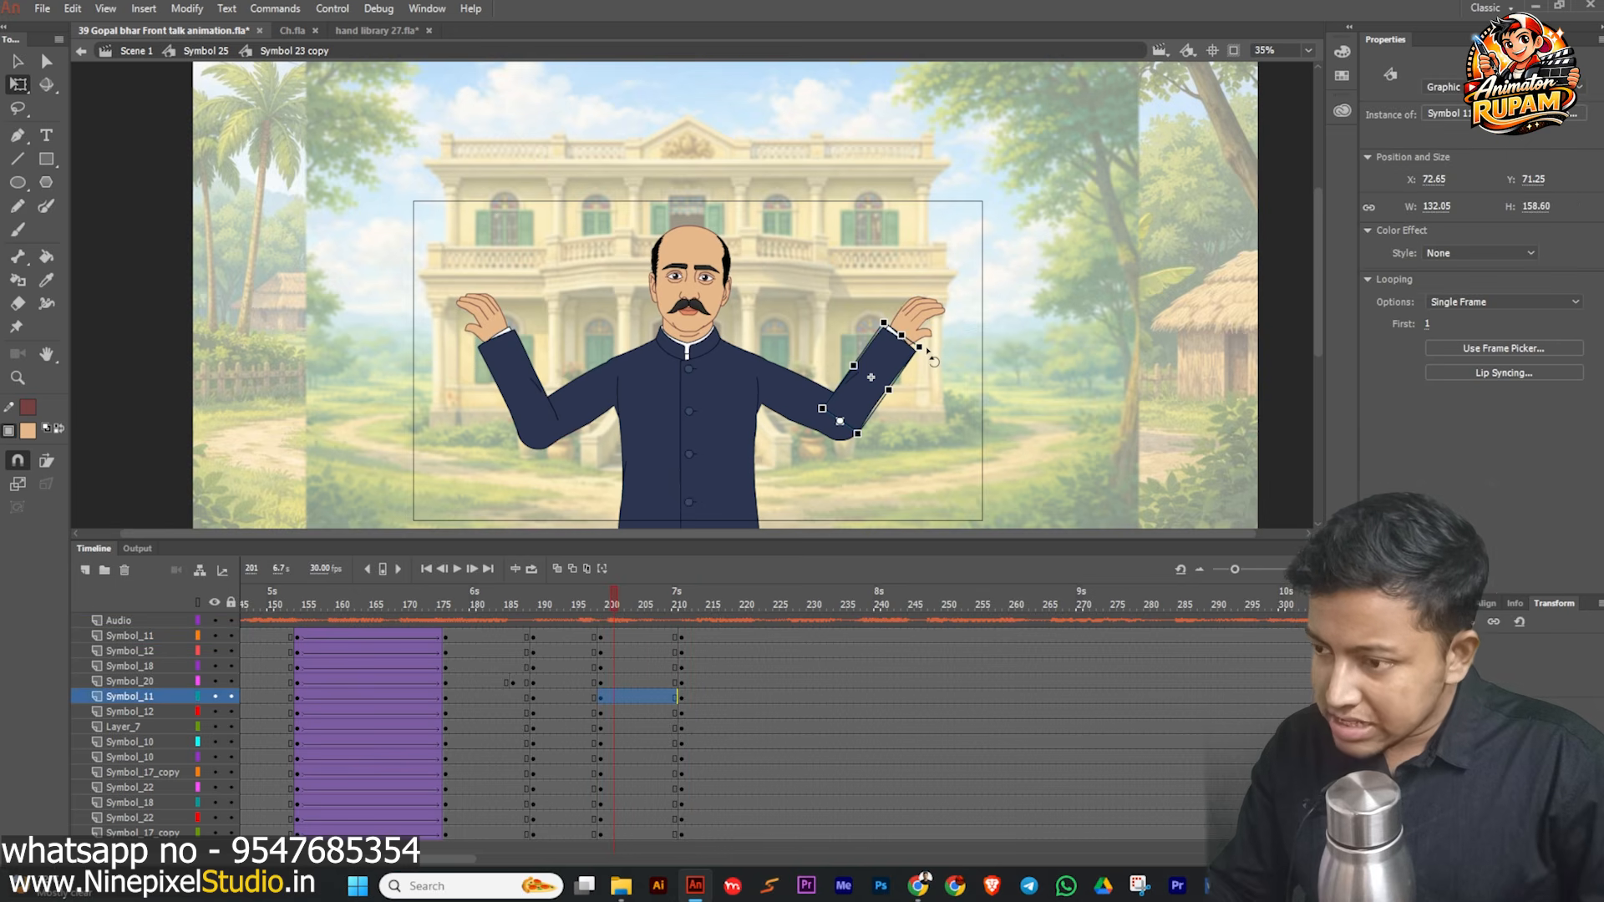
pyautogui.moveTo(935, 361); pyautogui.dragTo(879, 351)
pyautogui.click(797, 391)
pyautogui.moveTo(856, 468); pyautogui.dragTo(816, 487)
# - Lower the viewer's-left upper arm in the frame 199 pose and rotate its forearm upright to match the other arm
pyautogui.click(575, 415)
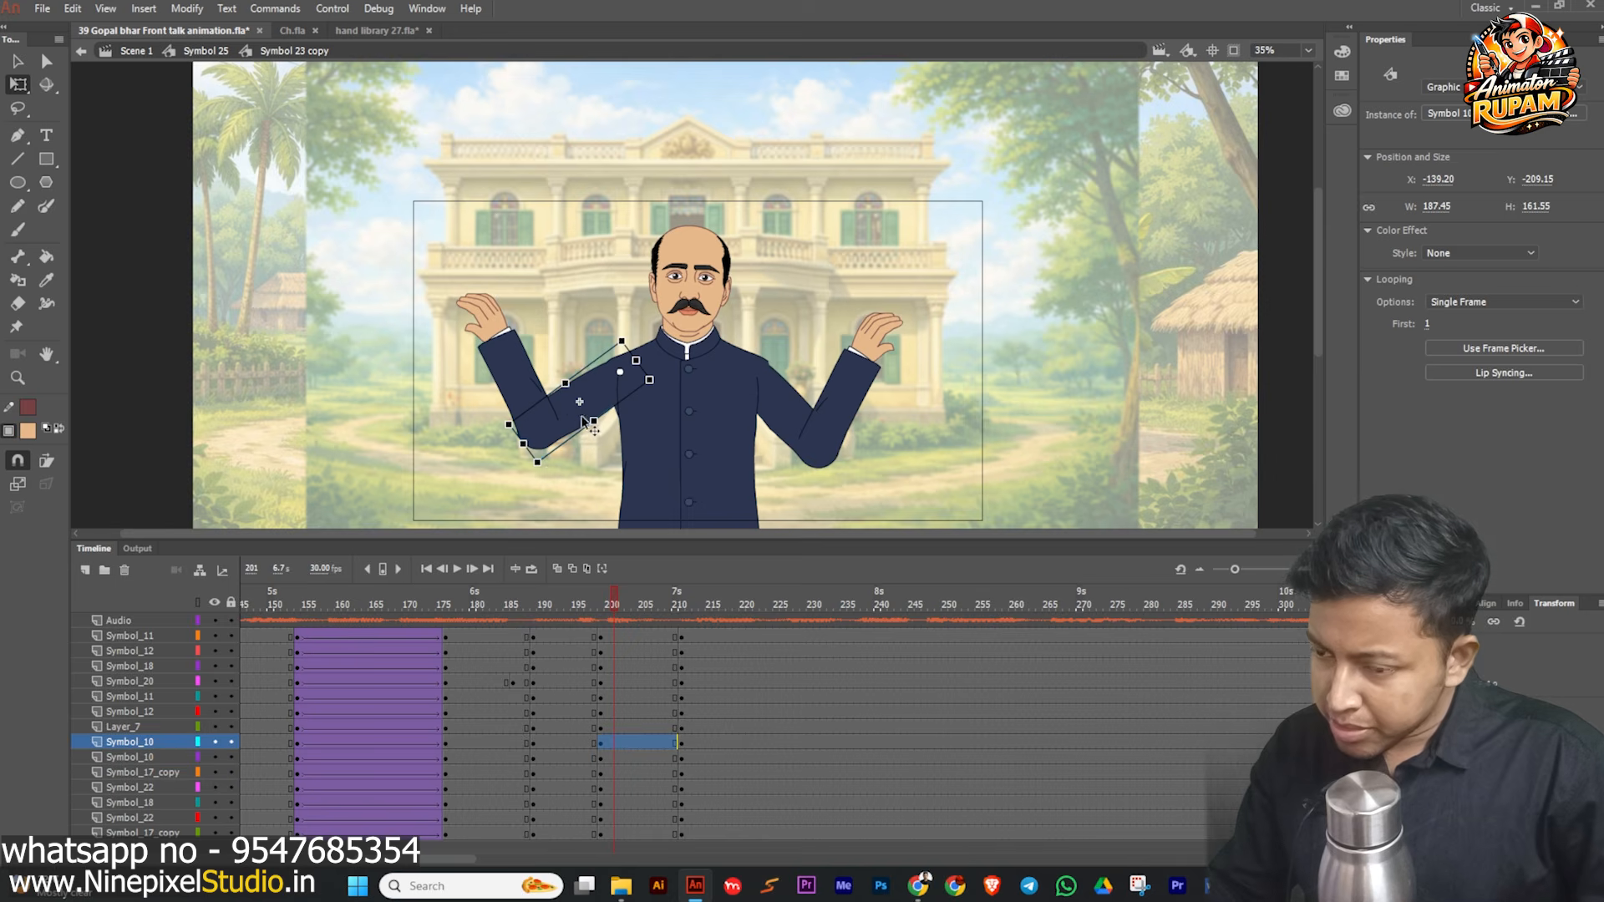
pyautogui.moveTo(551, 477); pyautogui.dragTo(577, 496)
pyautogui.doubleClick(504, 386)
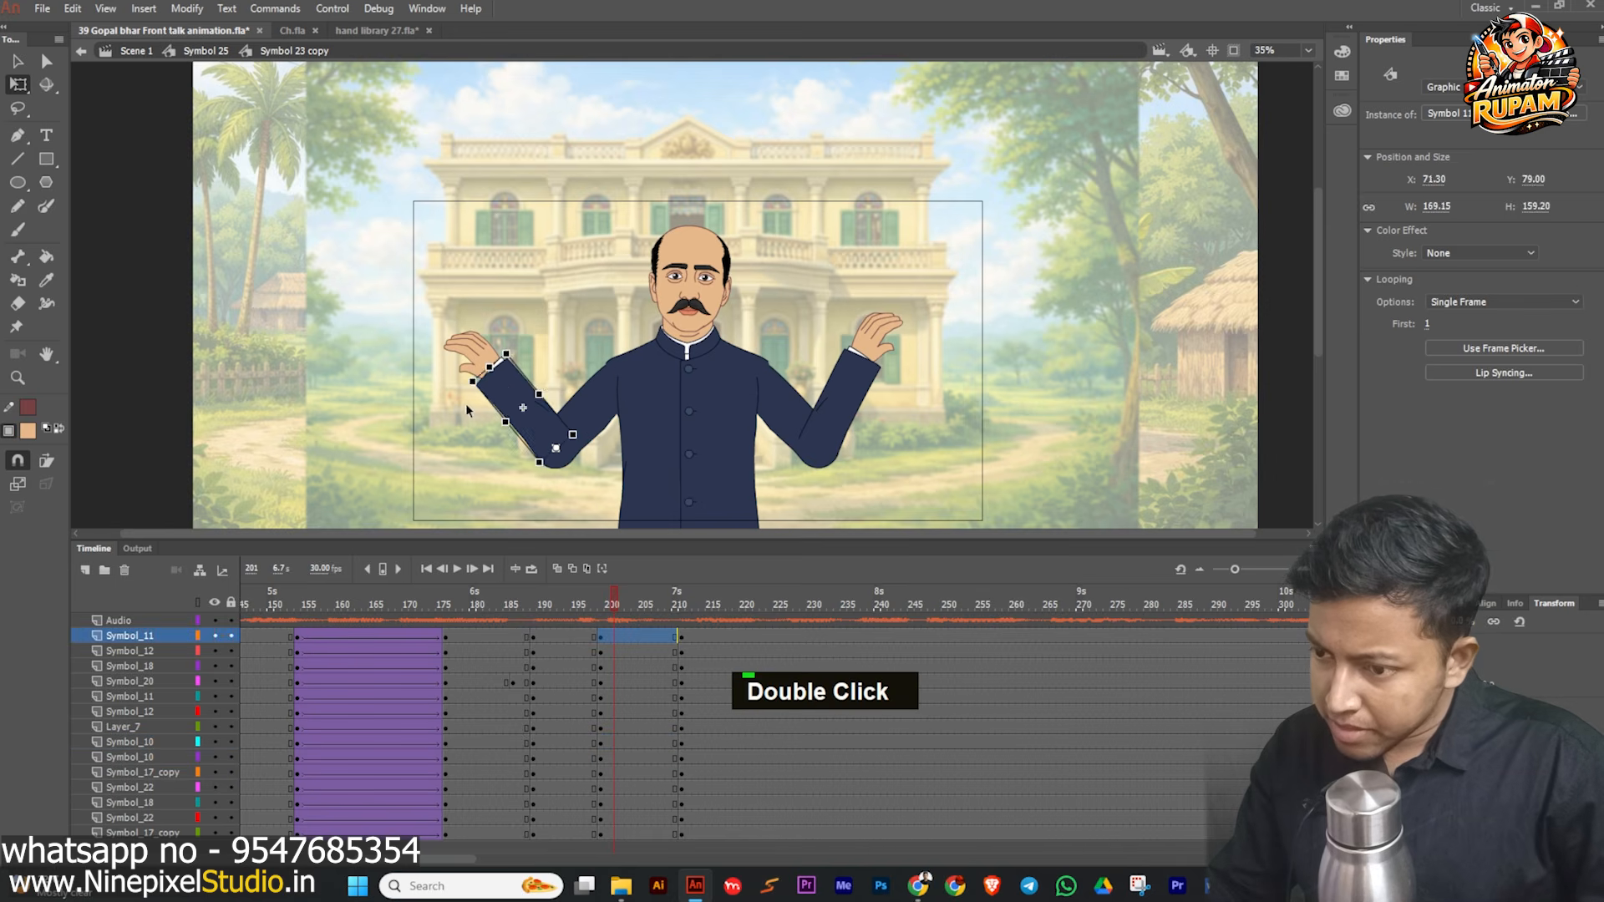
pyautogui.moveTo(468, 396); pyautogui.dragTo(487, 357)
# - Check both shoulder joints of the frame 199 pose up close and realign the viewer's-right upper arm
pyautogui.keyDown('ctrl'); pyautogui.scroll(1, 818, 410); pyautogui.keyUp('ctrl')
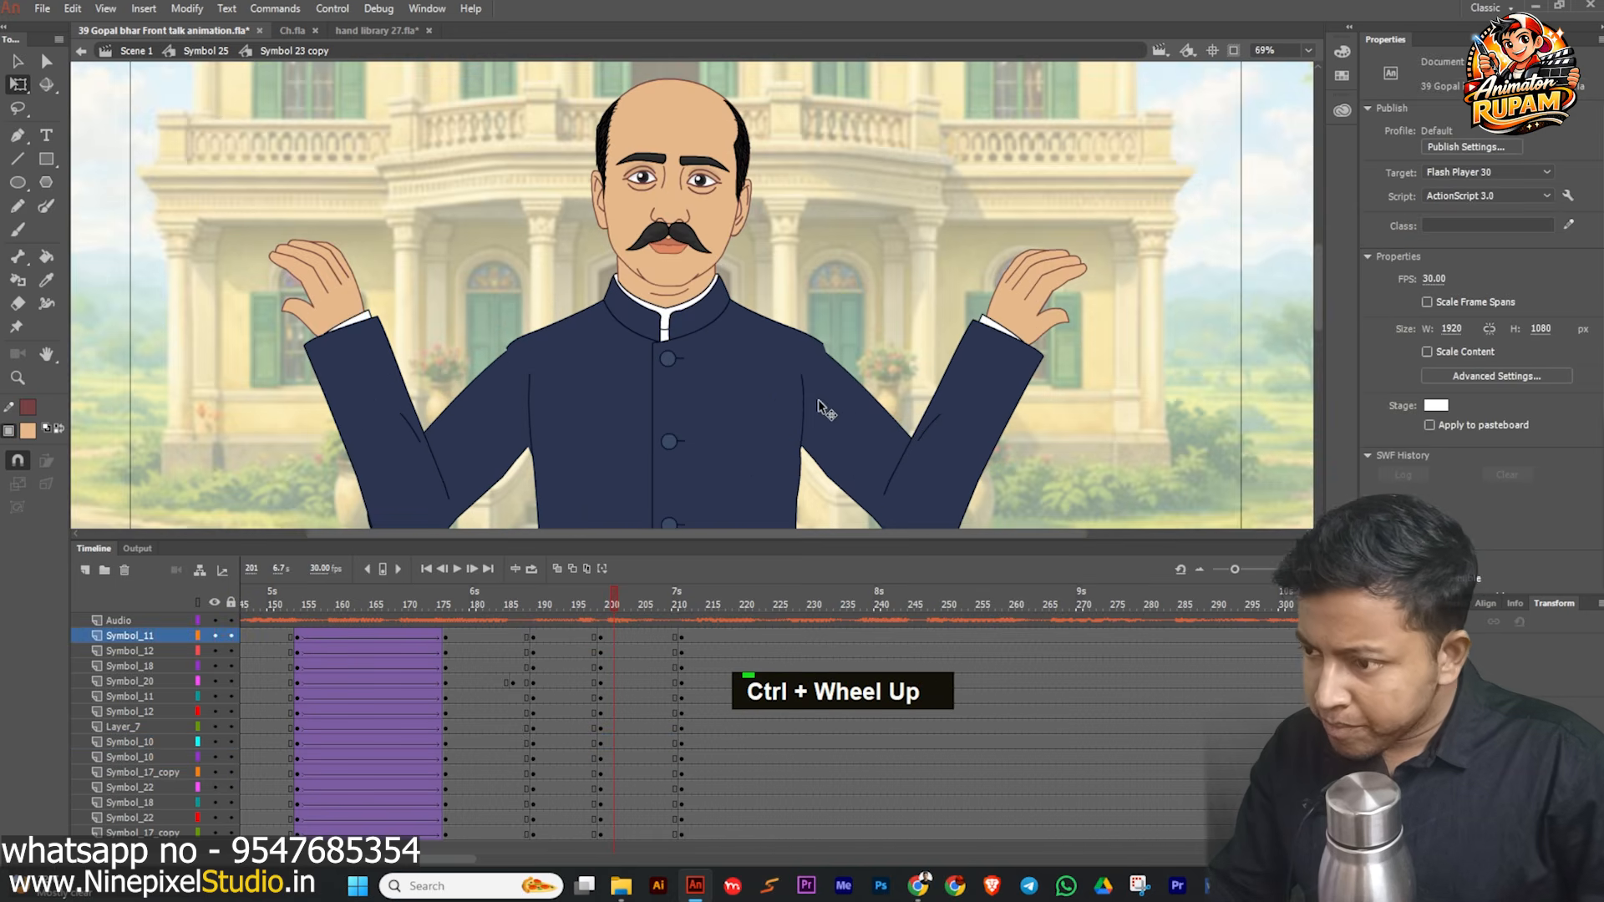
pyautogui.click(836, 411)
pyautogui.keyDown('ctrl'); pyautogui.scroll(1, 860, 418); pyautogui.keyUp('ctrl')
pyautogui.moveTo(861, 418); pyautogui.dragTo(879, 438)
pyautogui.doubleClick(253, 424)
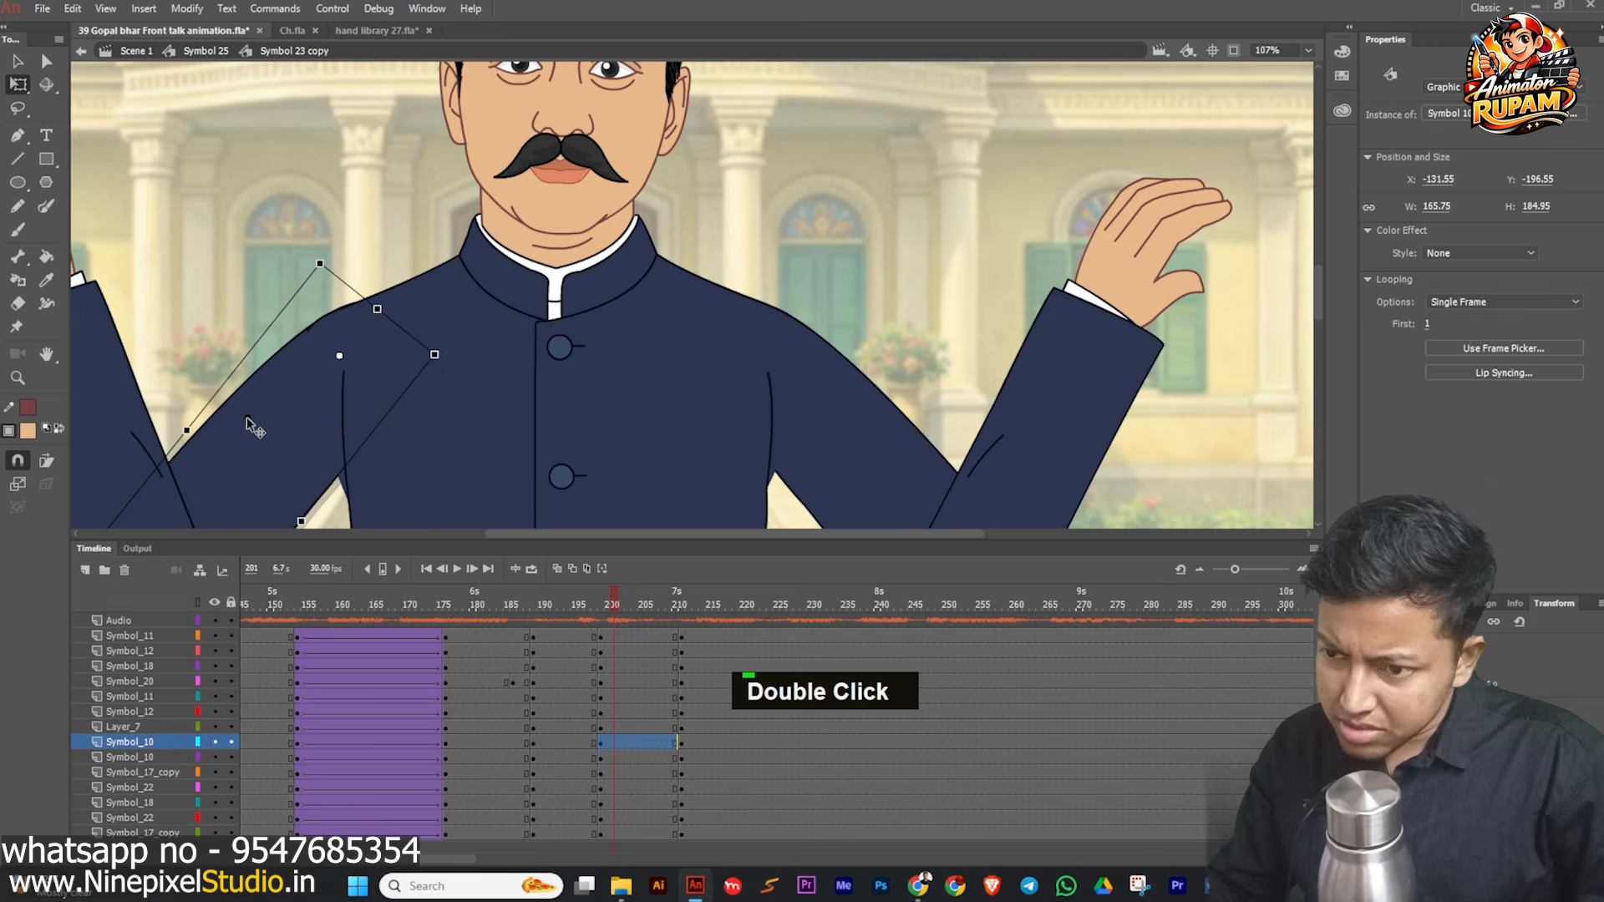
# - Create classic tweens on all character layers between frames 189, 199 and 211
pyautogui.scroll(-4, 240, 213)
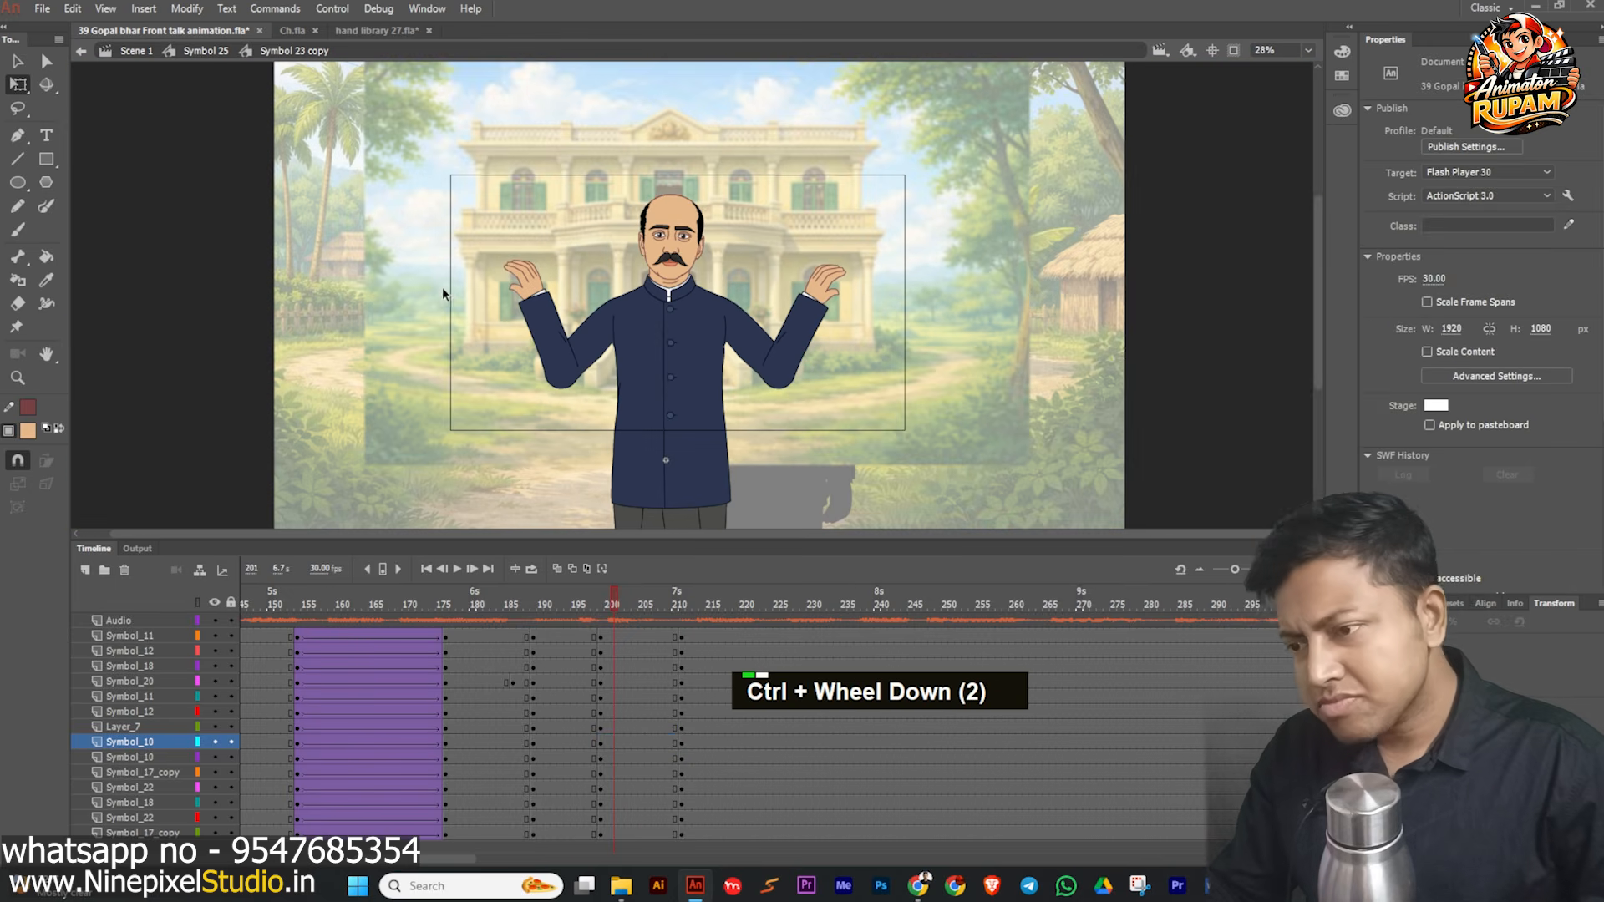
pyautogui.moveTo(577, 636); pyautogui.dragTo(629, 835)
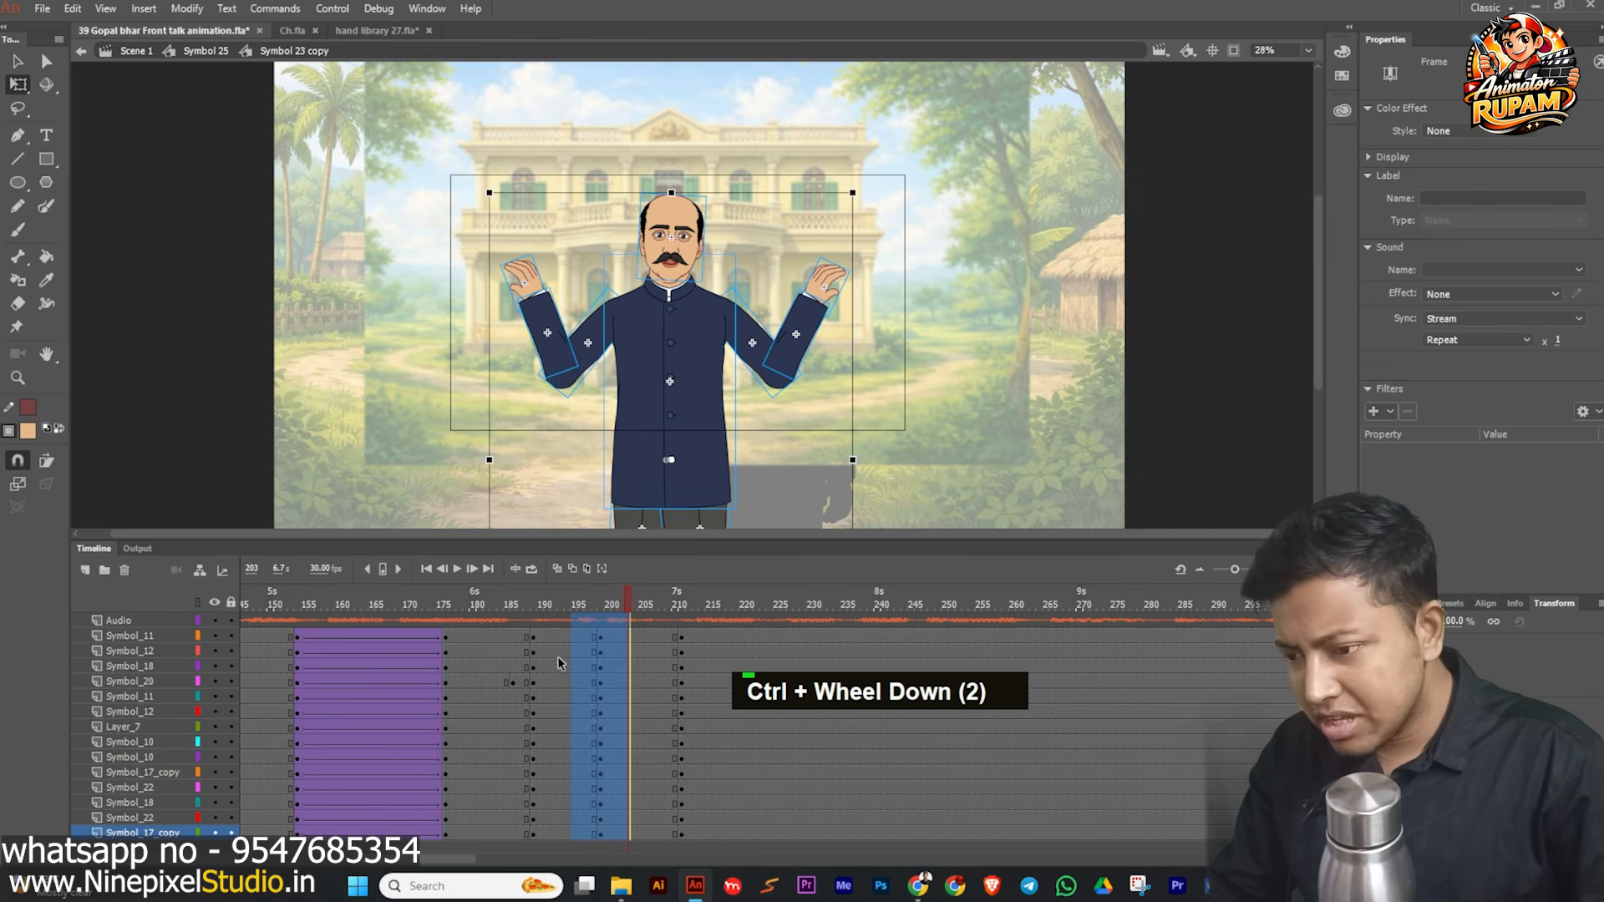
pyautogui.click(554, 652)
pyautogui.moveTo(568, 636); pyautogui.dragTo(638, 831)
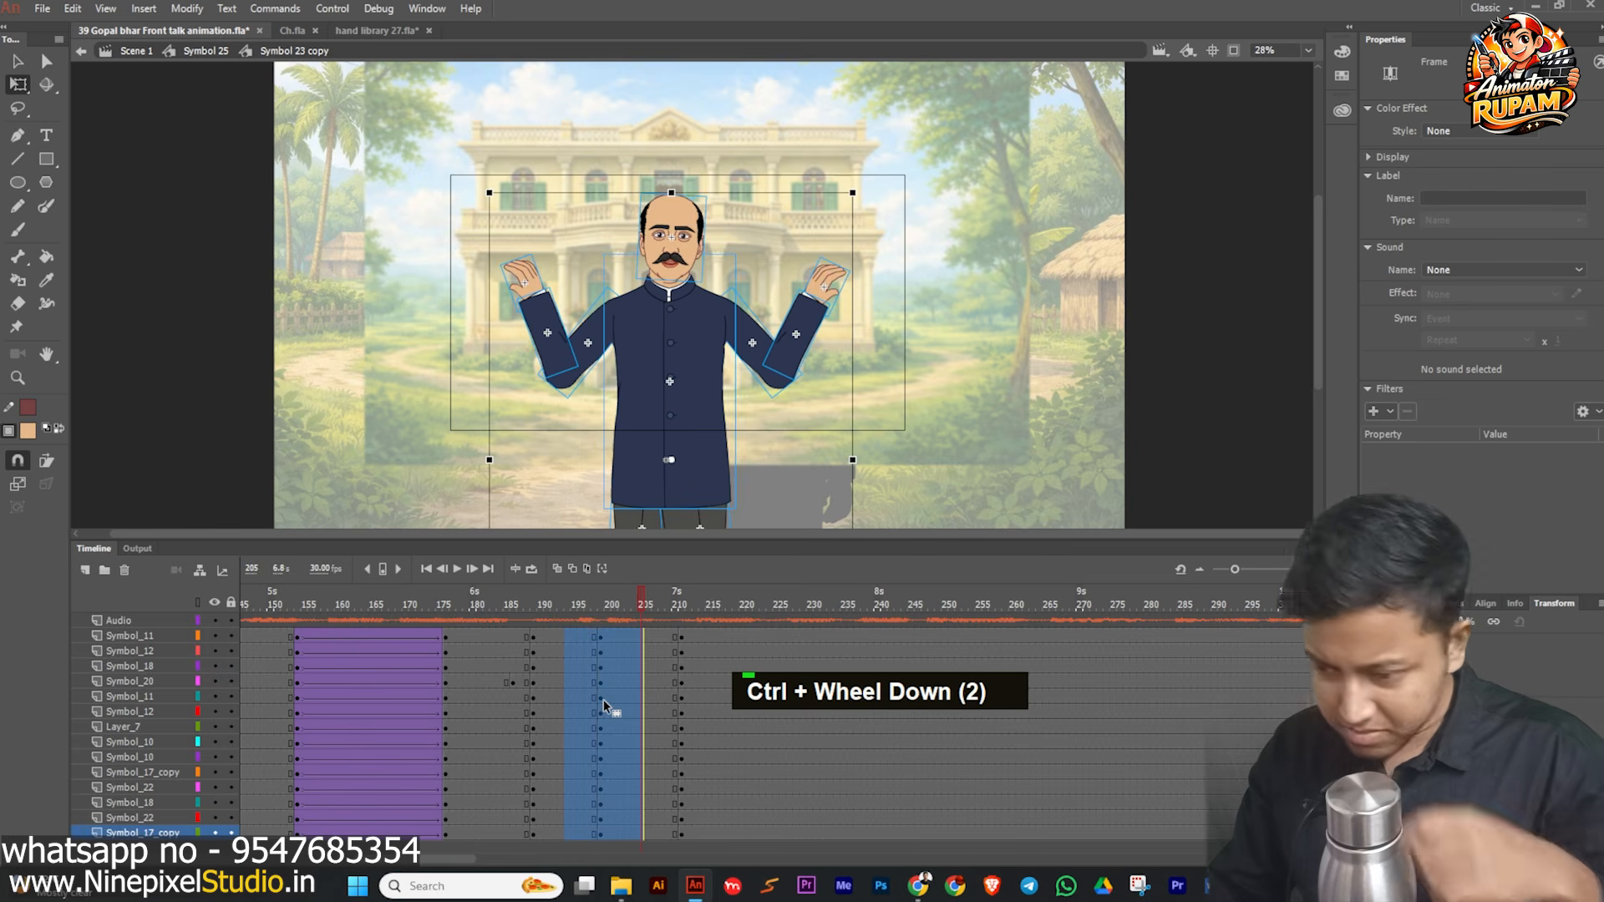
pyautogui.rightClick(603, 699)
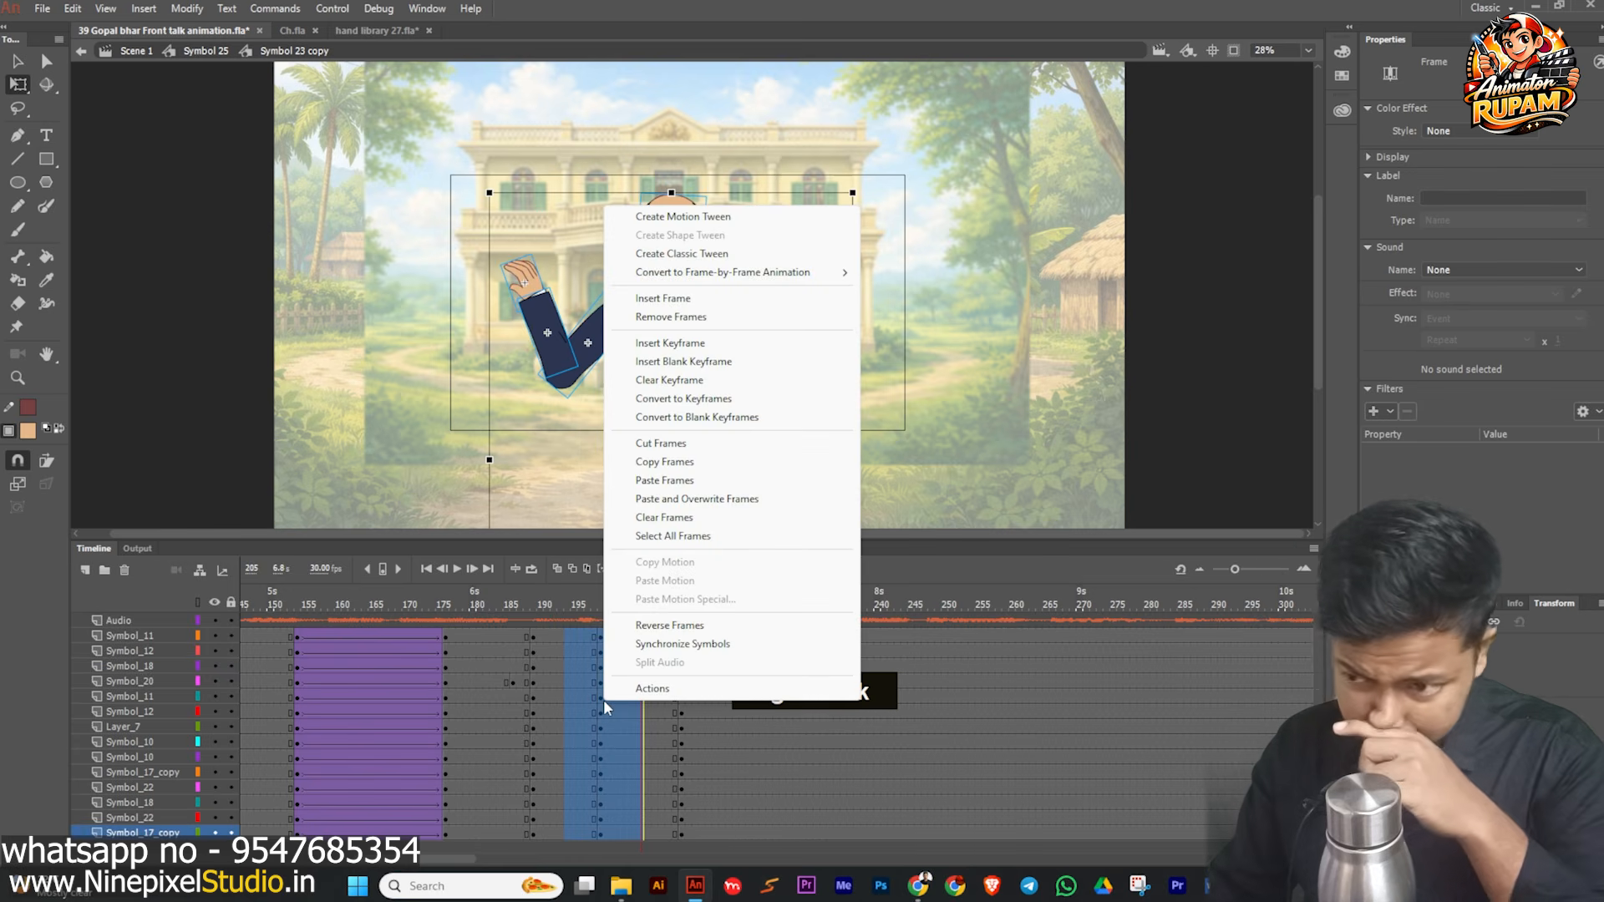
pyautogui.click(671, 254)
# - Select the upper-body parts in the frame 199 pose, move their transformation point to the coat hem, and squash them slightly downward
pyautogui.moveTo(618, 604); pyautogui.dragTo(600, 668)
pyautogui.scroll(-2, 706, 330)
pyautogui.moveTo(526, 179); pyautogui.dragTo(827, 477)
pyautogui.keyDown('ctrl'); pyautogui.scroll(1, 678, 336); pyautogui.keyUp('ctrl')
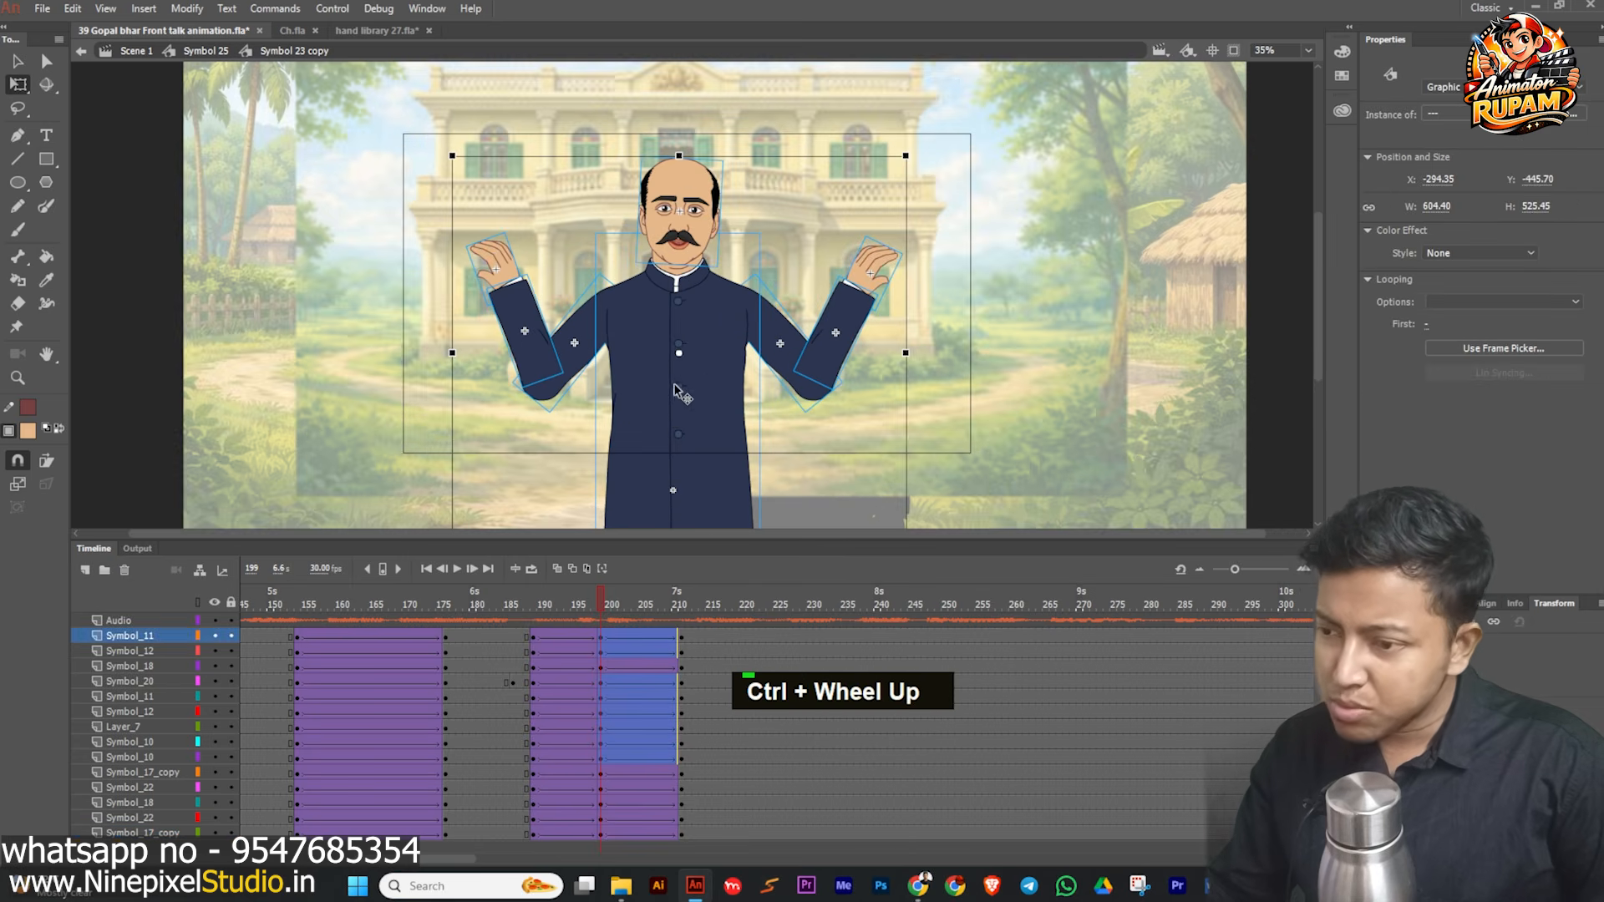
pyautogui.keyDown('ctrl'); pyautogui.scroll(-1, 668, 366); pyautogui.keyUp('ctrl')
pyautogui.moveTo(672, 354); pyautogui.dragTo(671, 419)
pyautogui.keyDown('ctrl'); pyautogui.scroll(3, 750, 219); pyautogui.keyUp('ctrl')
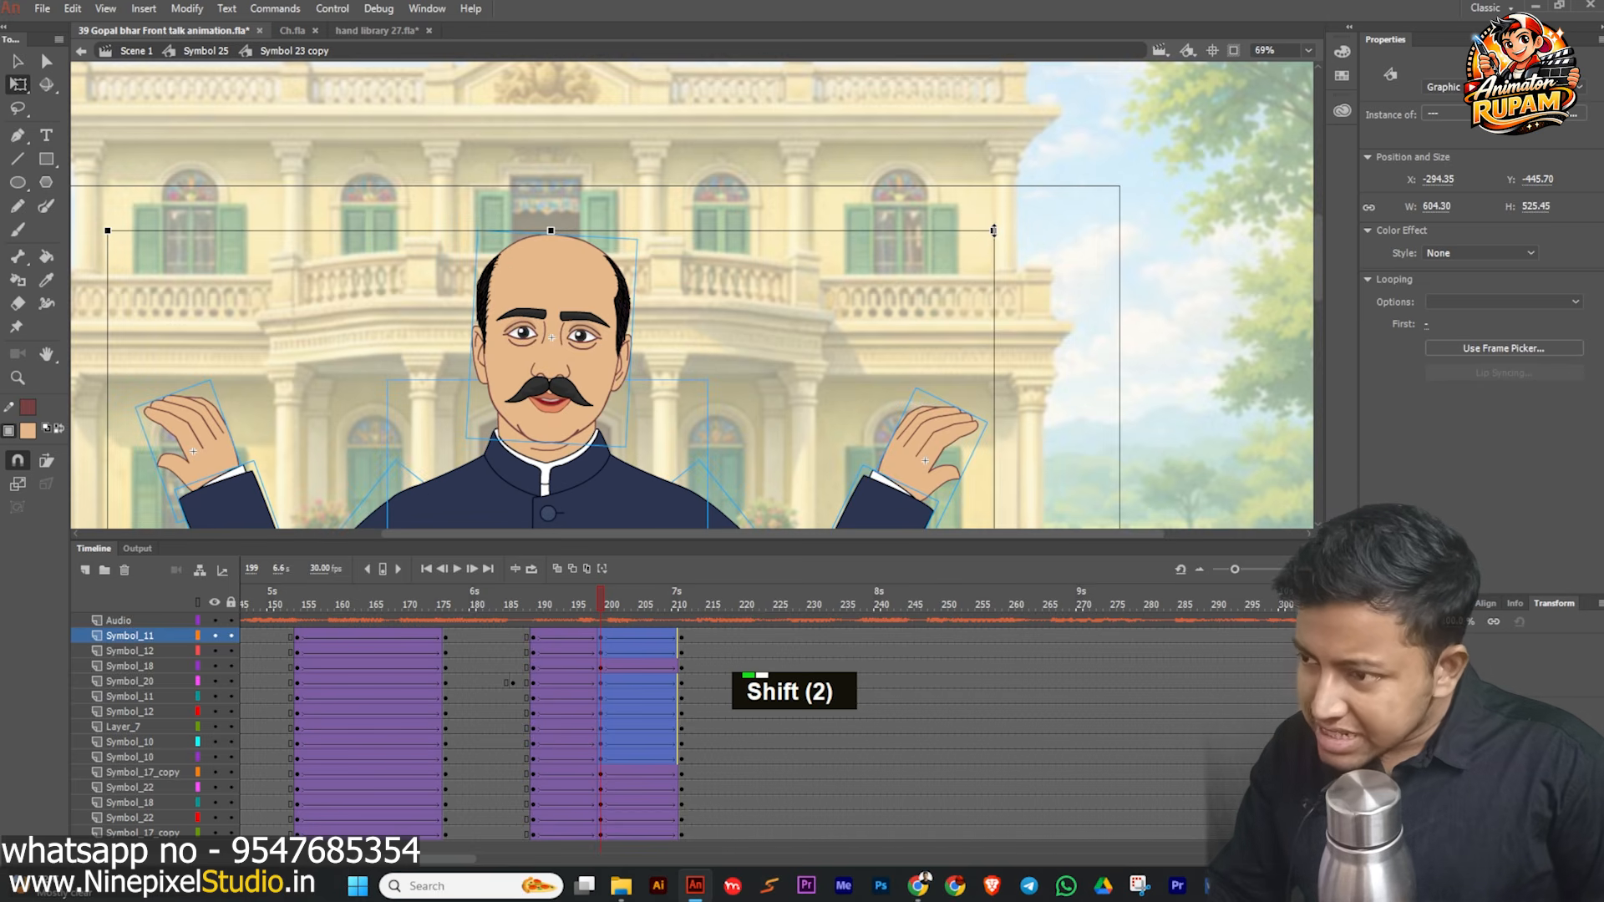
pyautogui.scroll(-2, 840, 279)
pyautogui.moveTo(812, 316); pyautogui.dragTo(786, 49)
pyautogui.scroll(-1, 835, 334)
pyautogui.scroll(3, 889, 422)
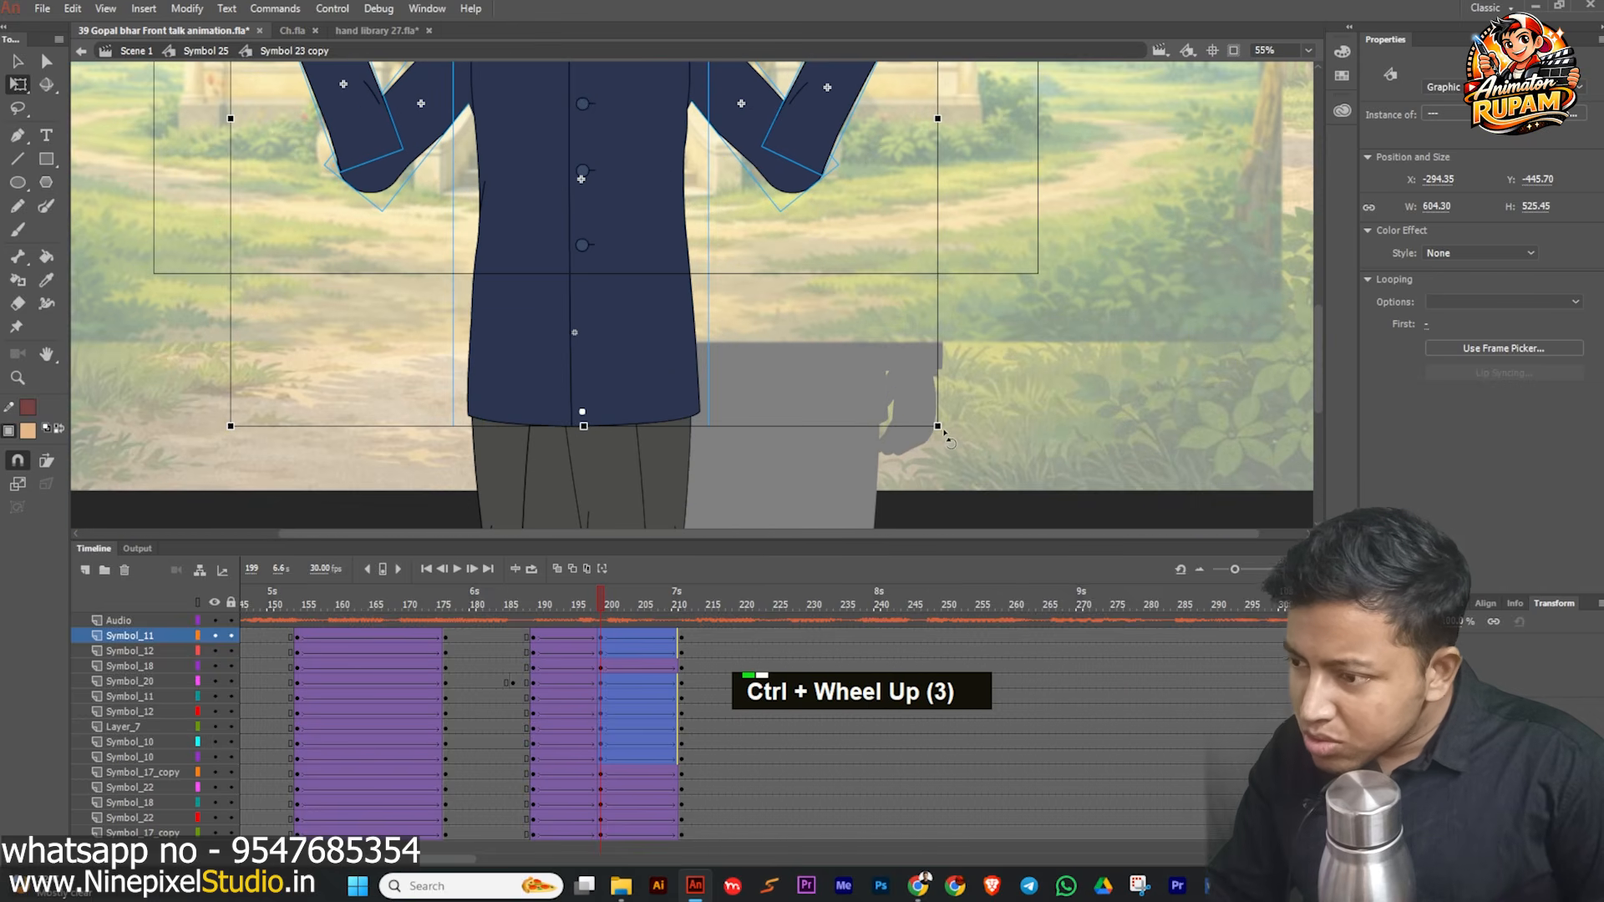
pyautogui.scroll(-2, 807, 387)
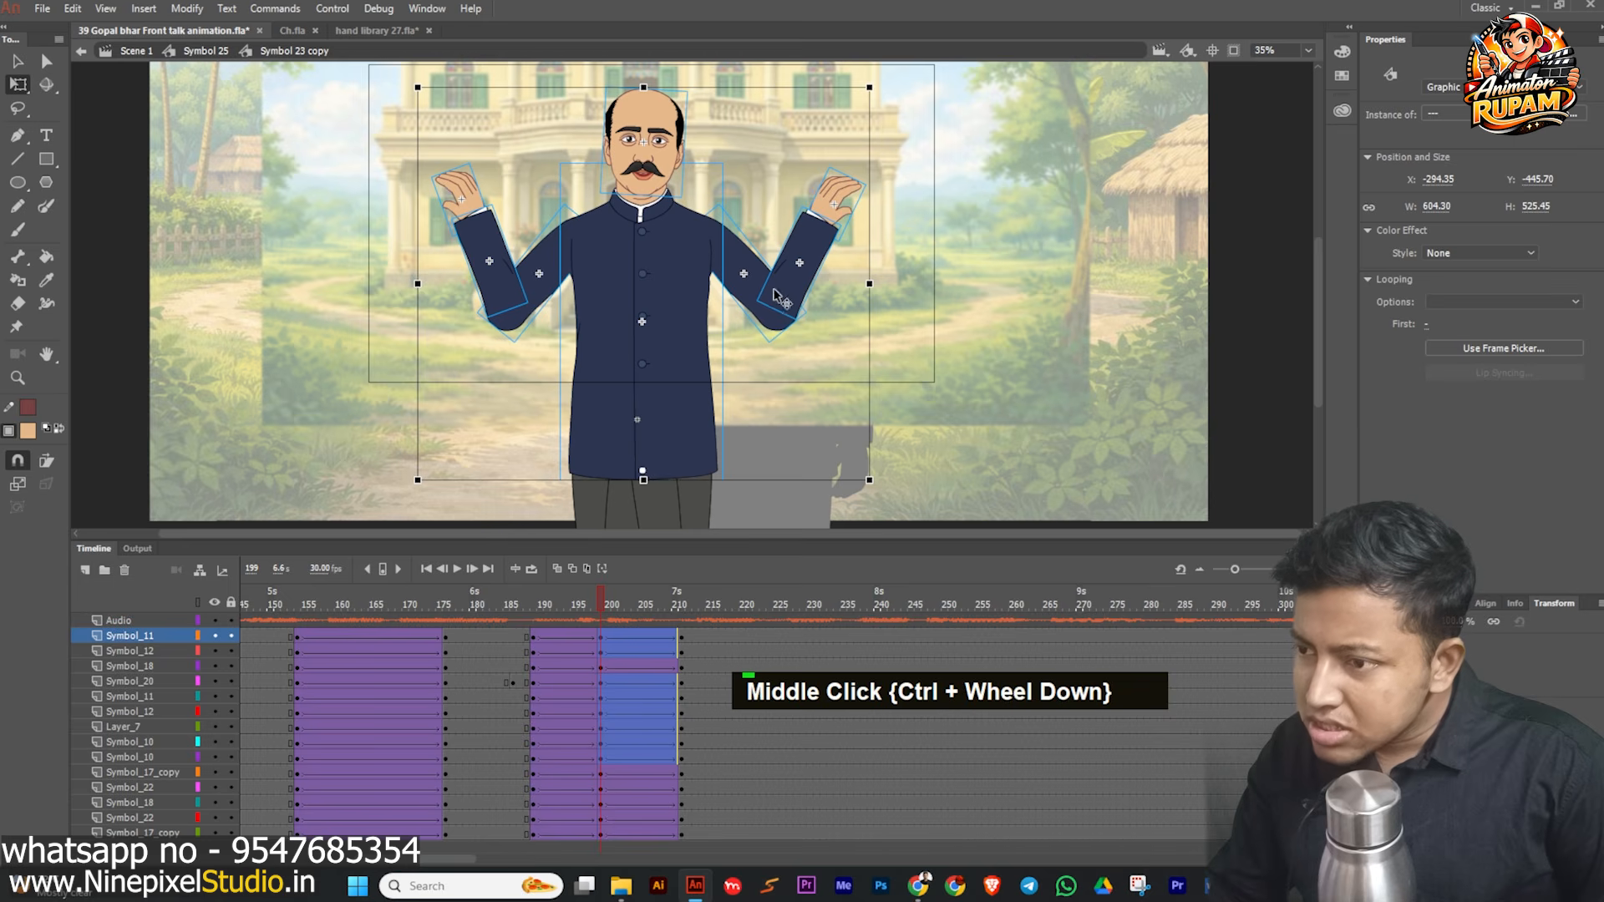
pyautogui.moveTo(648, 218); pyautogui.dragTo(641, 102)
pyautogui.click(716, 143)
# - Nudge the character's head down six small increments in the frame 199 pose
pyautogui.click(660, 146)
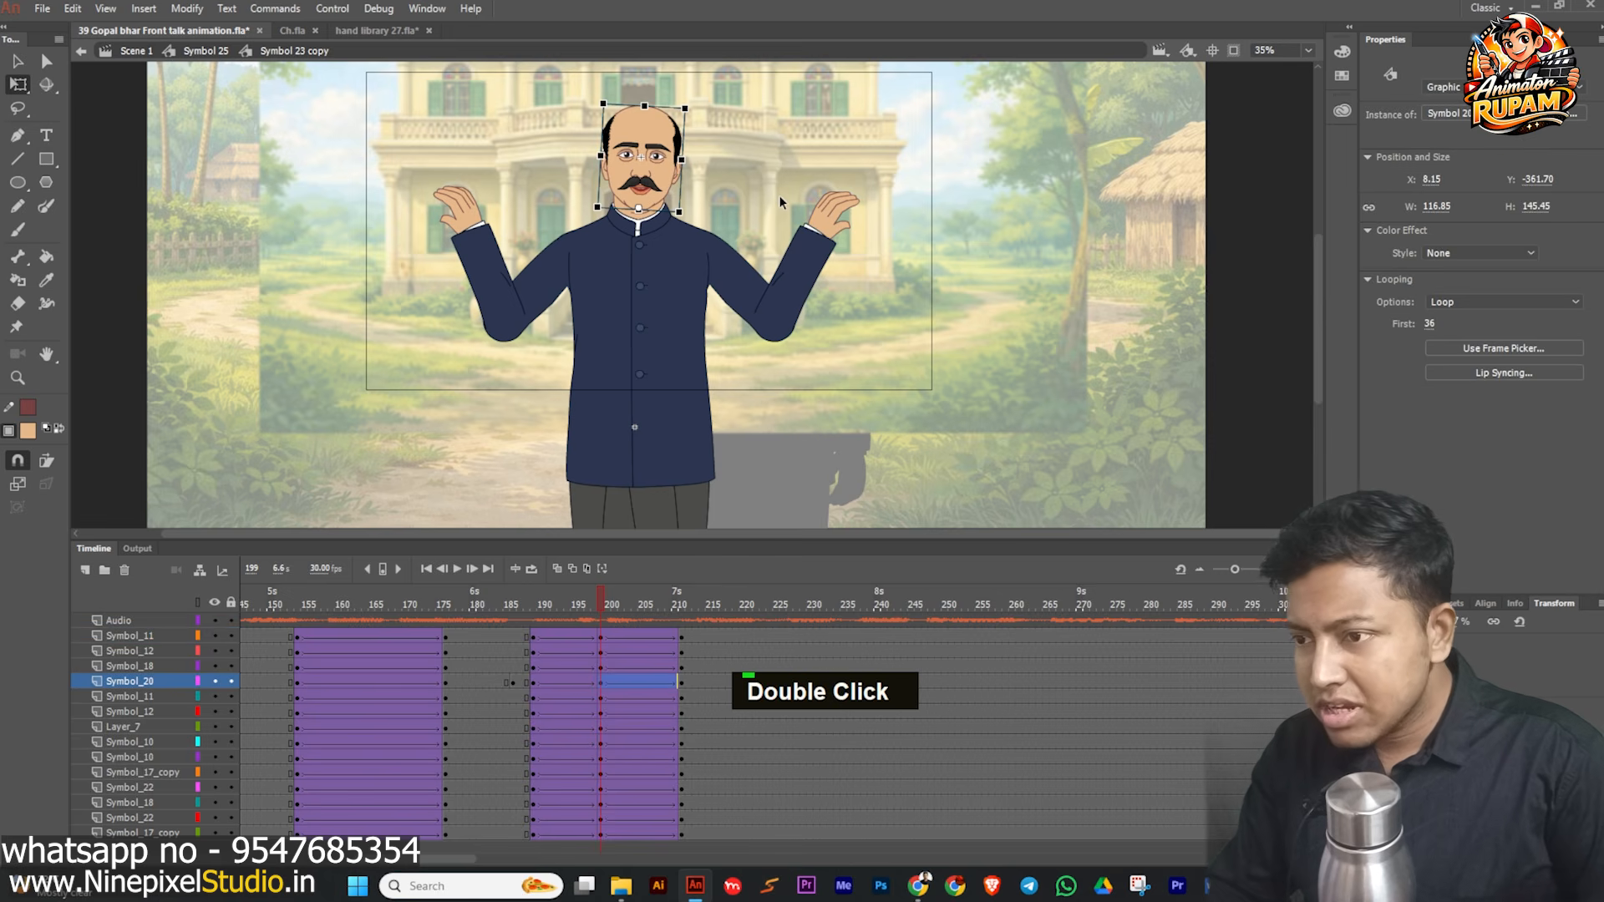
pyautogui.press('Down')
pyautogui.press('Down')
pyautogui.press('Down')
pyautogui.press('Down')
pyautogui.press('Down')
pyautogui.press('Down')
# - Rotate both upper arms of the frame 199 pose slightly inward toward the body
pyautogui.click(732, 244)
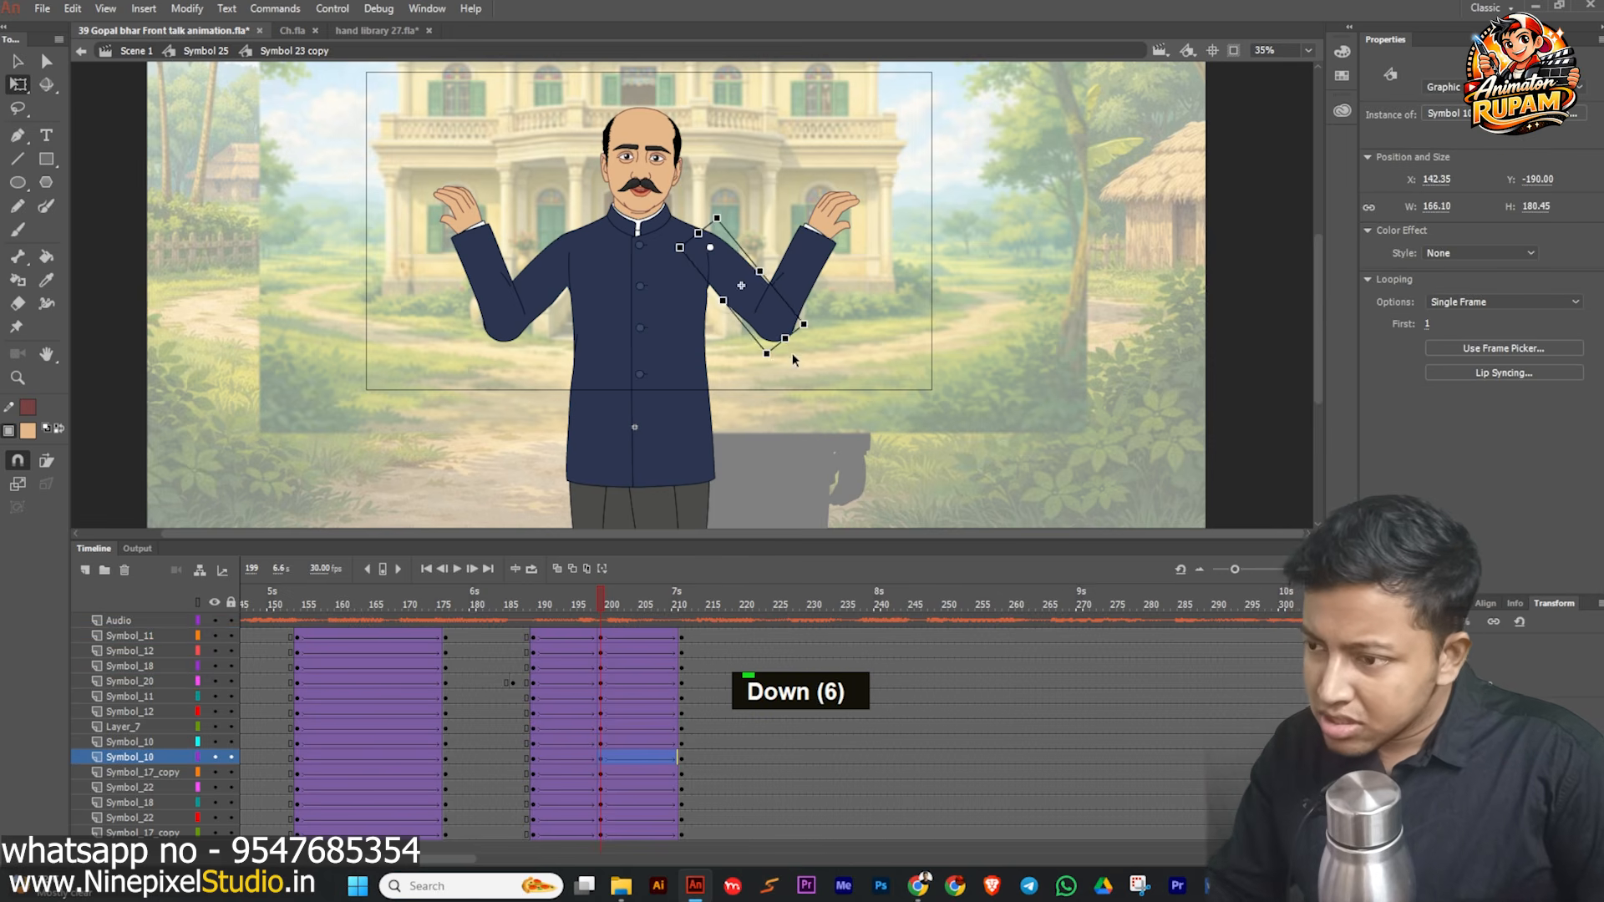
pyautogui.moveTo(775, 366); pyautogui.dragTo(763, 366)
pyautogui.click(552, 319)
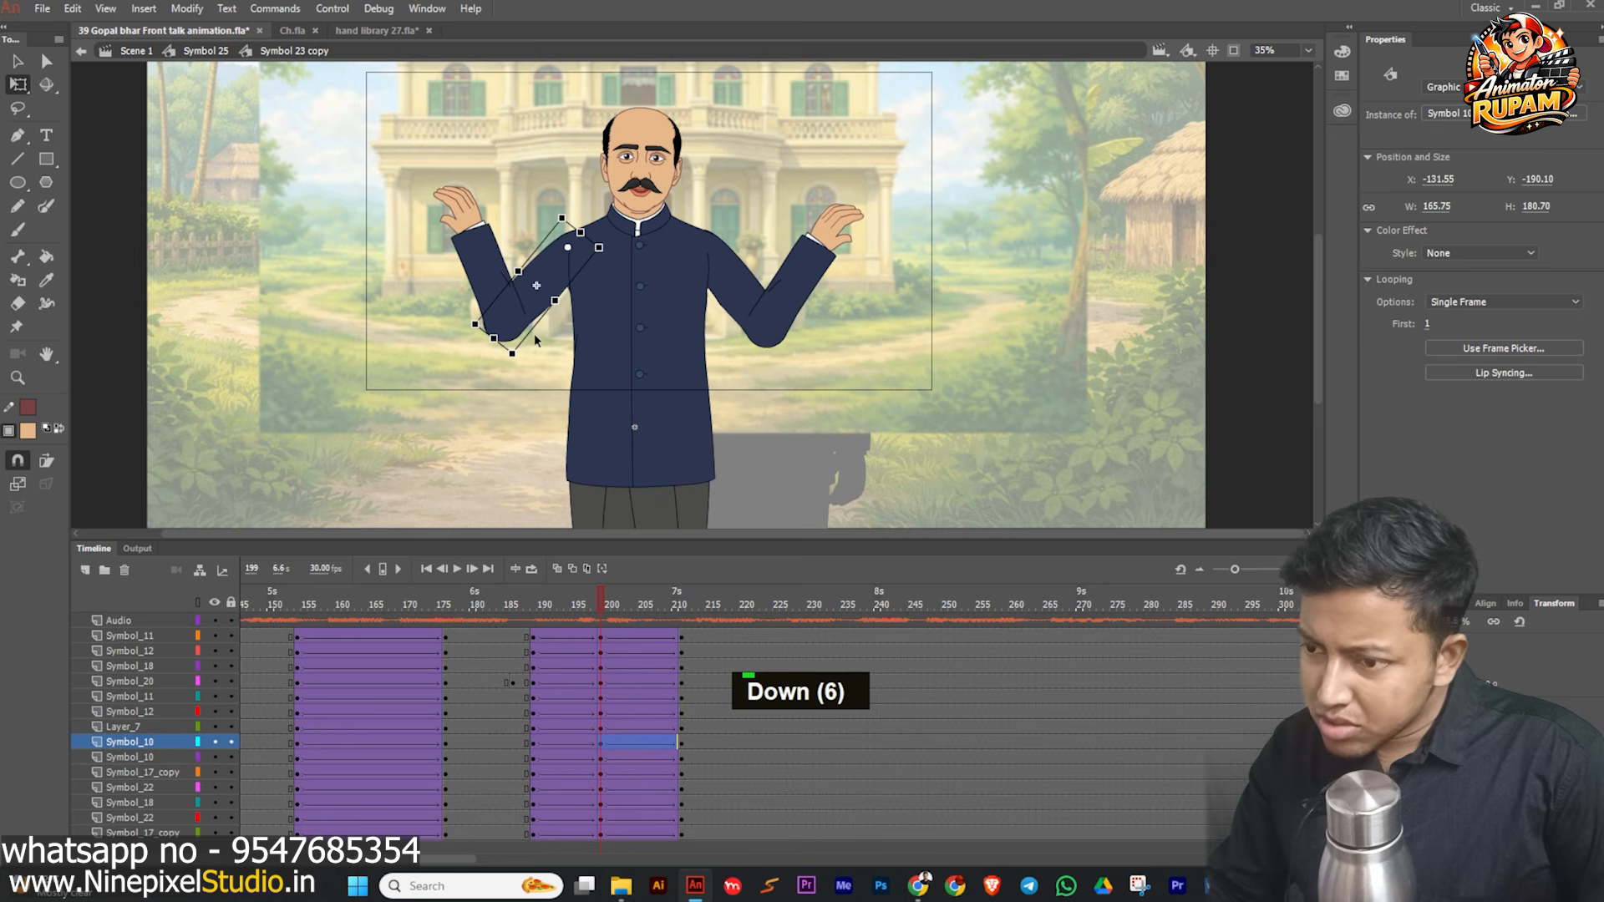
# - From frame 223, open the viewer's-right hand symbol for editing and add a keyframe at its frame 4
pyautogui.scroll(-2, 534, 359)
pyautogui.click(543, 606)
pyautogui.moveTo(543, 605); pyautogui.dragTo(766, 613)
pyautogui.scroll(3, 825, 243)
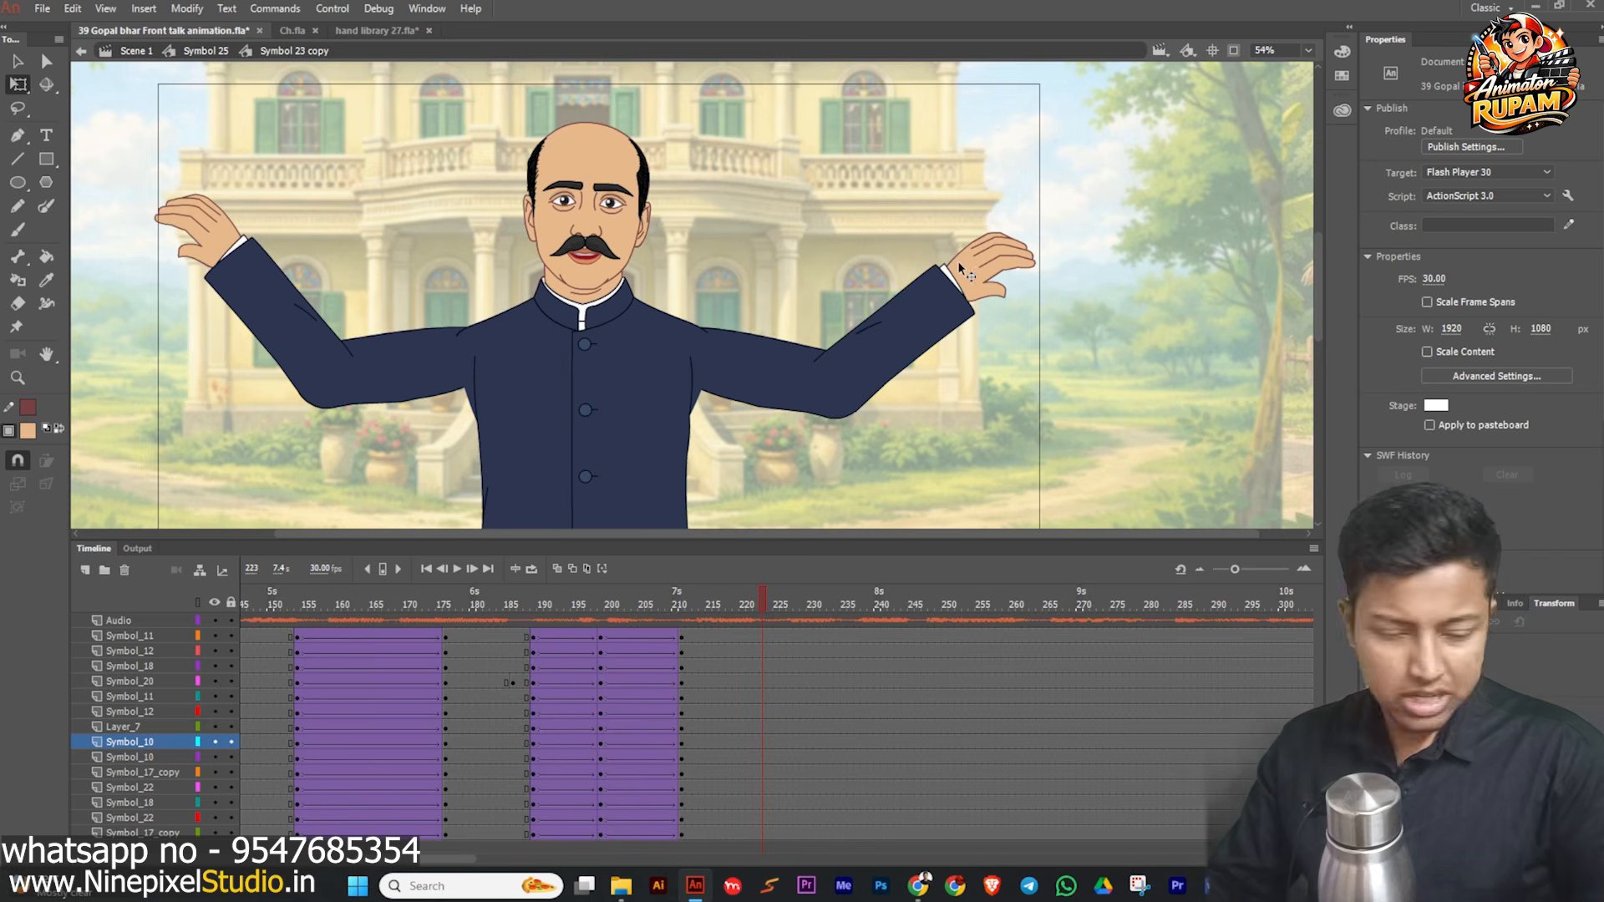
pyautogui.scroll(3, 969, 208)
pyautogui.click(809, 338)
pyautogui.scroll(2, 770, 352)
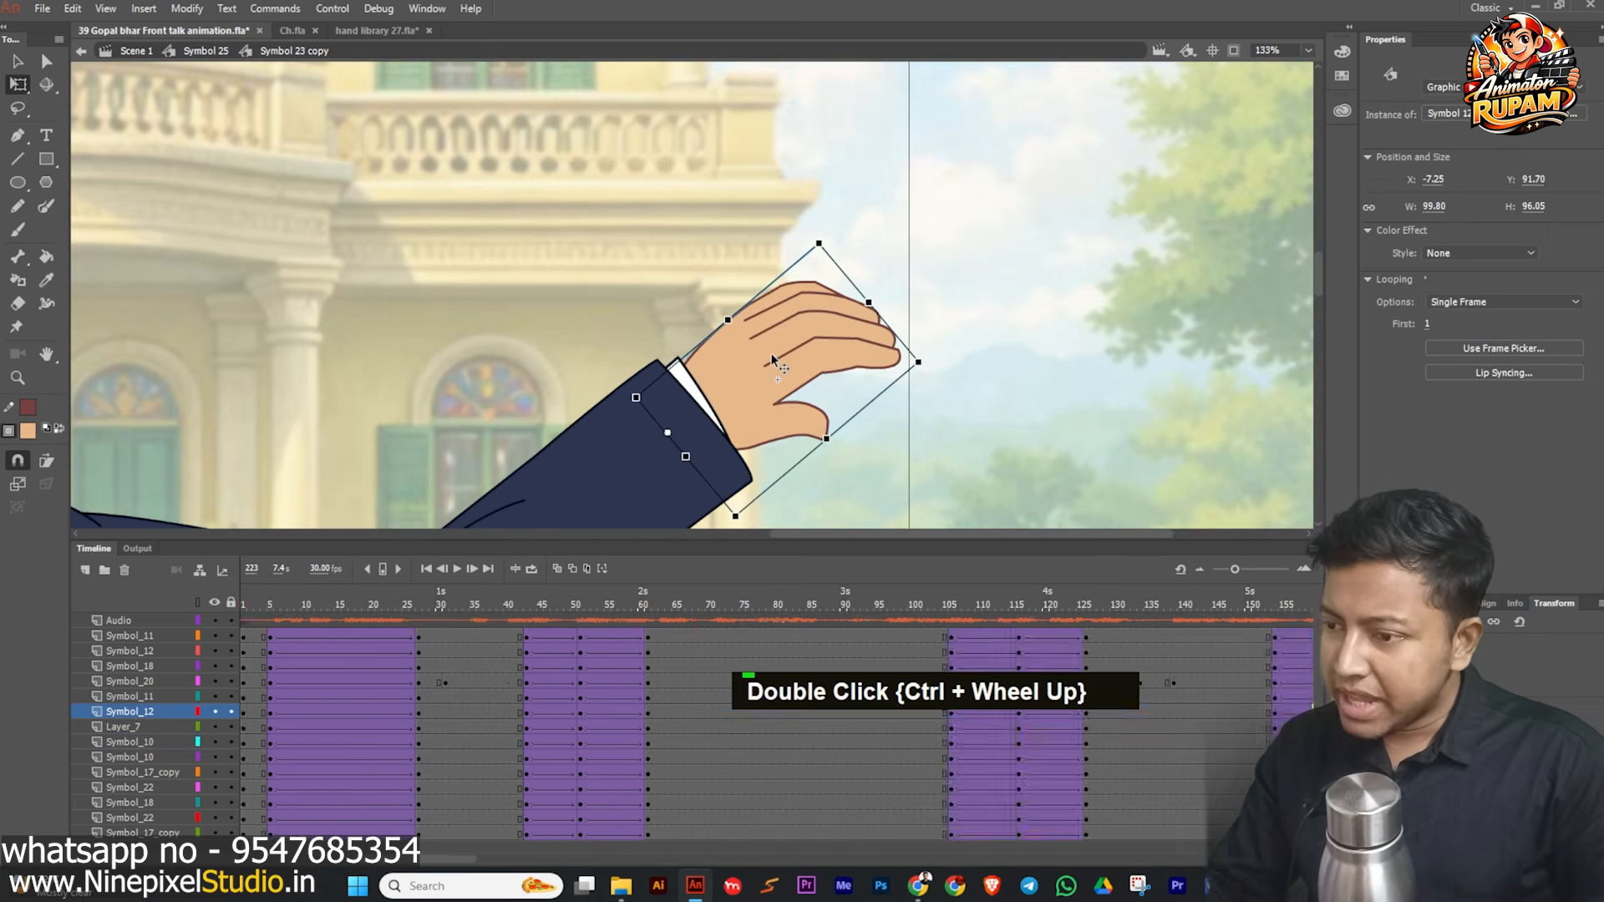
pyautogui.doubleClick(770, 353)
pyautogui.doubleClick(249, 612)
pyautogui.moveTo(248, 616); pyautogui.dragTo(269, 624)
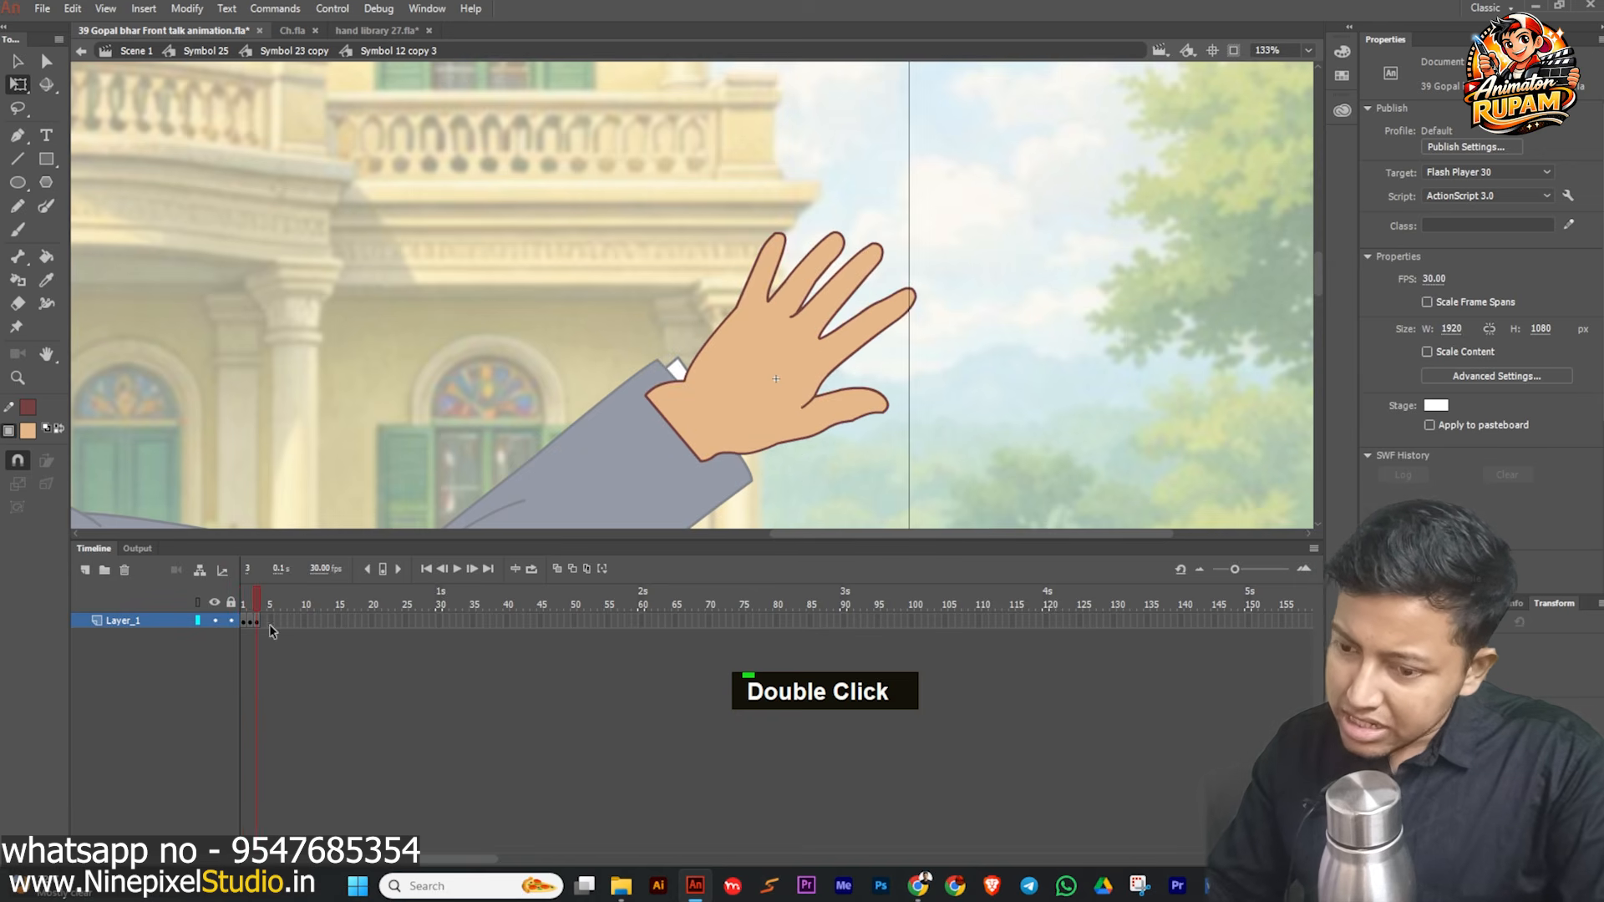
pyautogui.press('F6')
pyautogui.click(298, 461)
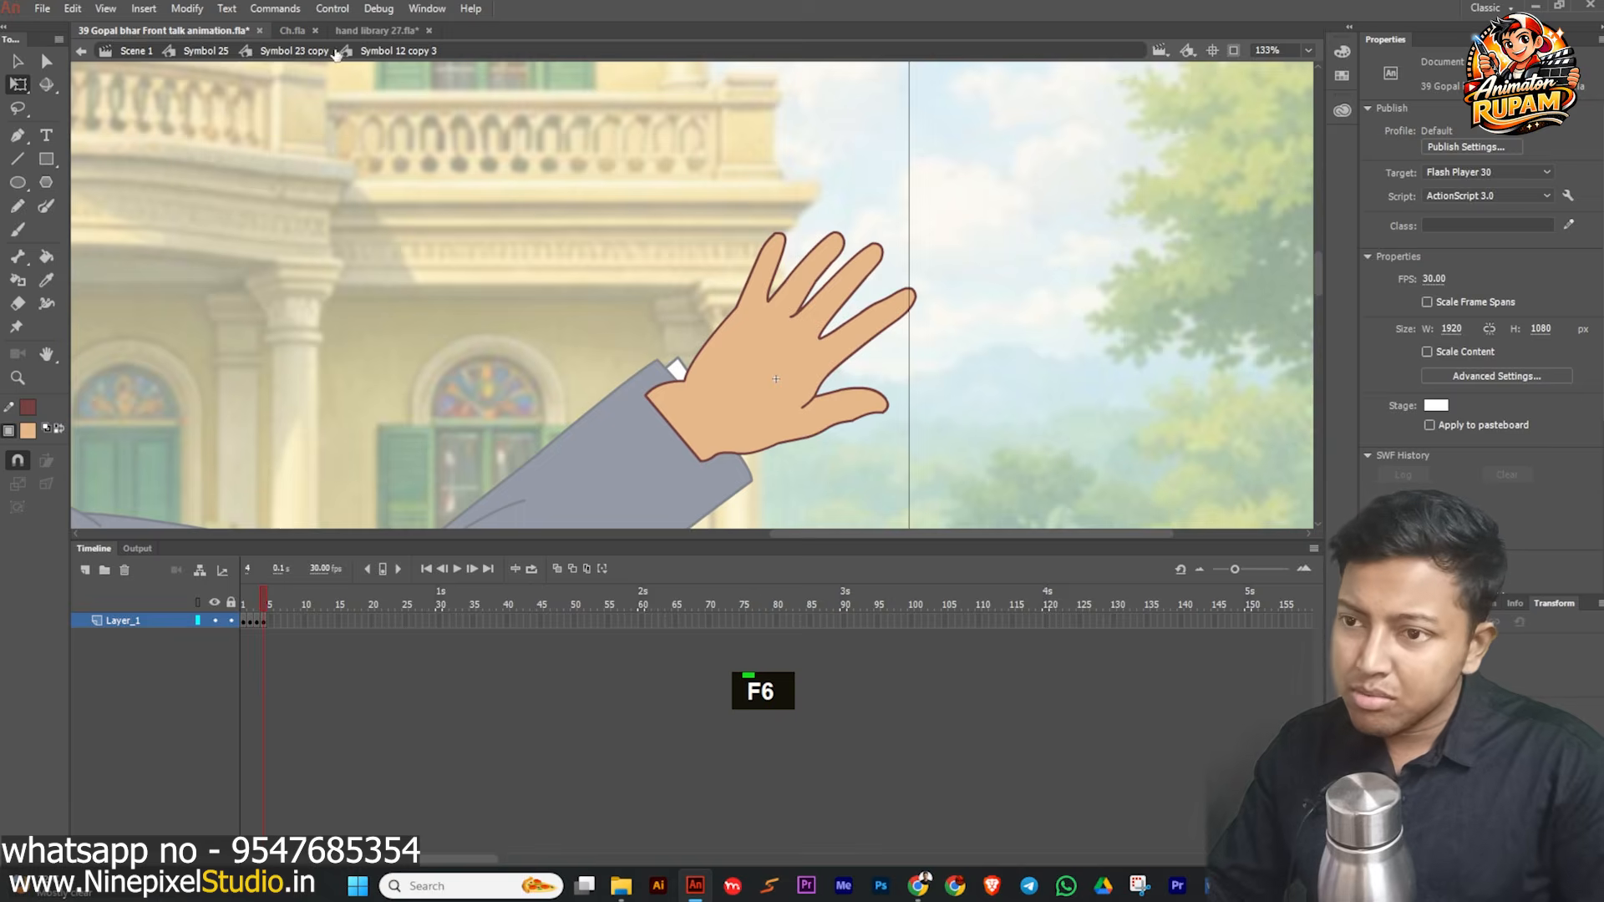
# - Switch to hand library 27.fla and examine the hand drawings for a suitable open-palm pose
pyautogui.click(362, 31)
pyautogui.keyDown('ctrl'); pyautogui.scroll(-5, 589, 350); pyautogui.keyUp('ctrl')
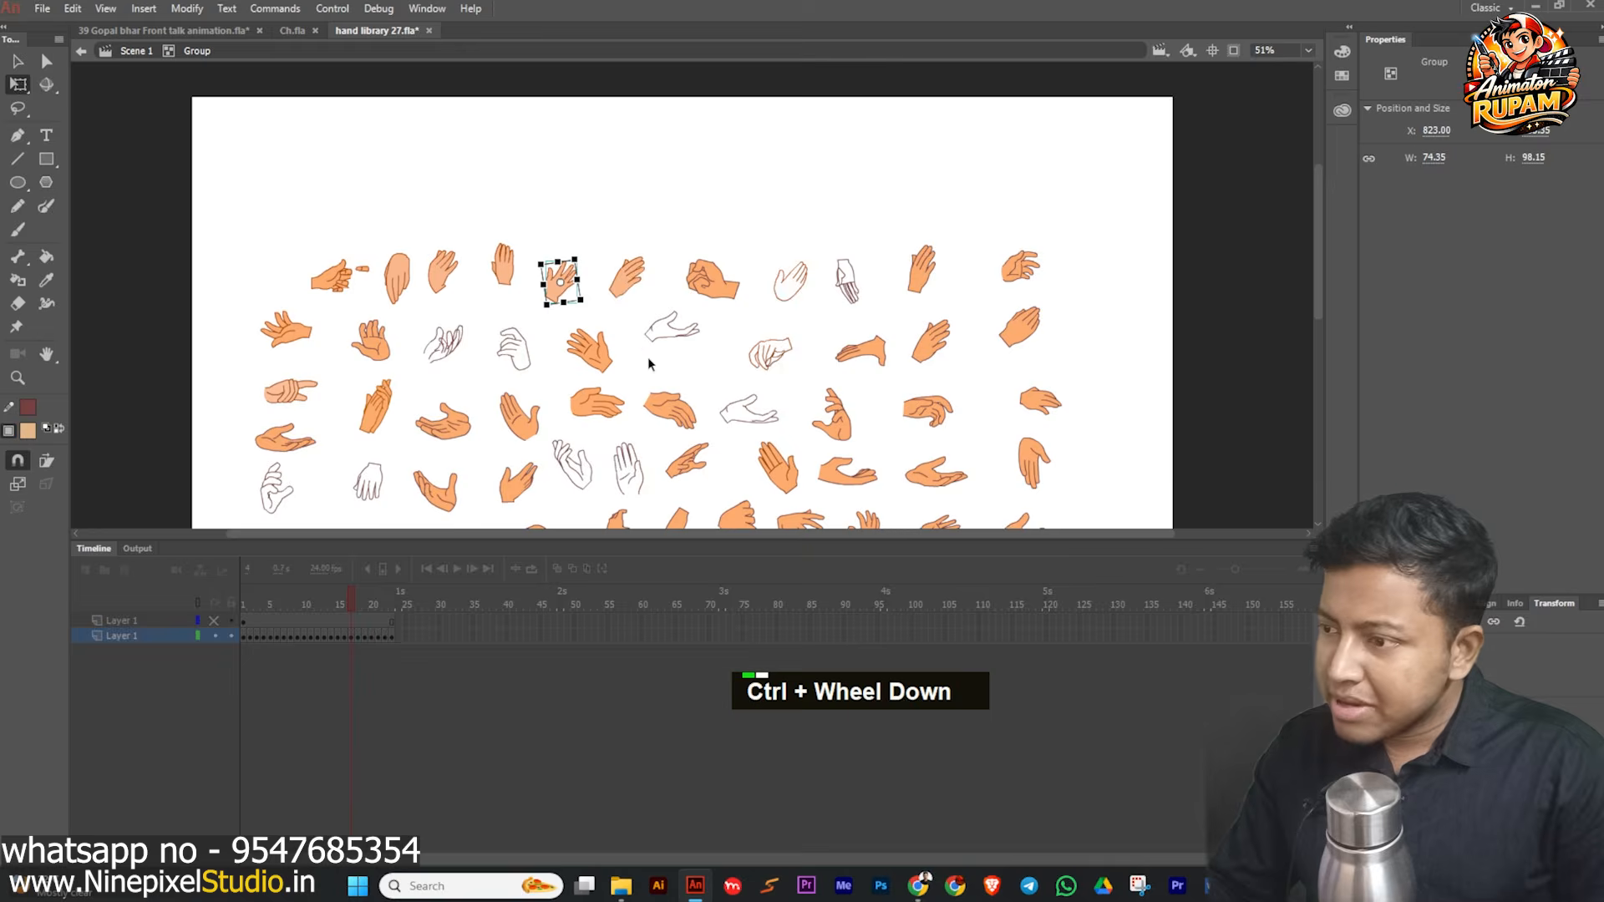
pyautogui.moveTo(806, 366); pyautogui.dragTo(780, 362)
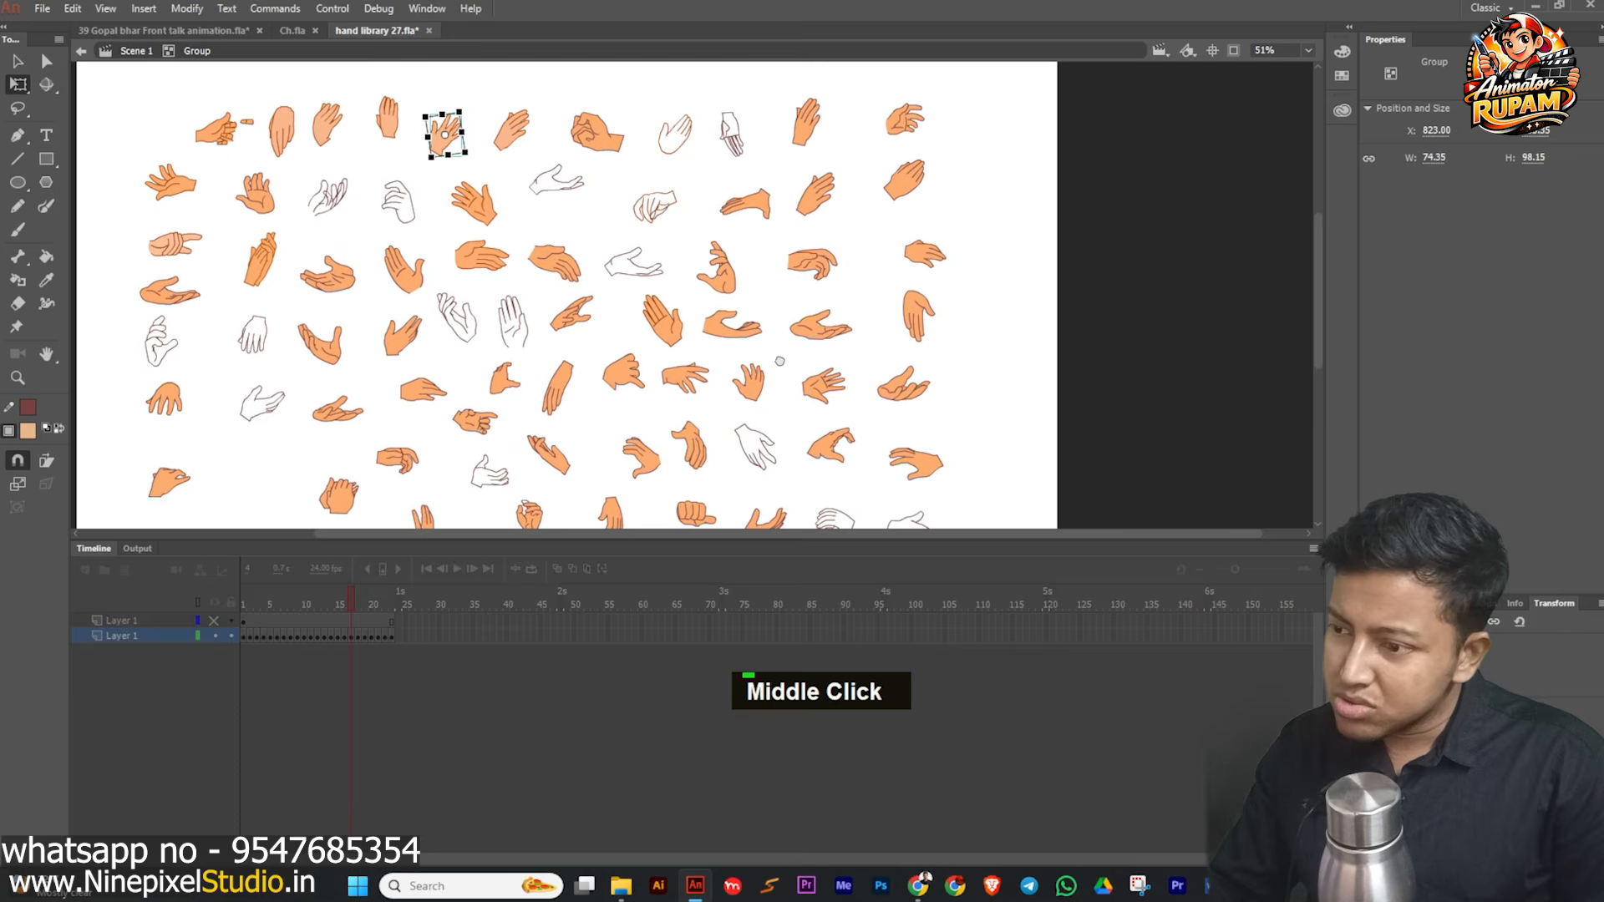
pyautogui.click(827, 337)
pyautogui.keyDown('ctrl'); pyautogui.scroll(3, 827, 337); pyautogui.keyUp('ctrl')
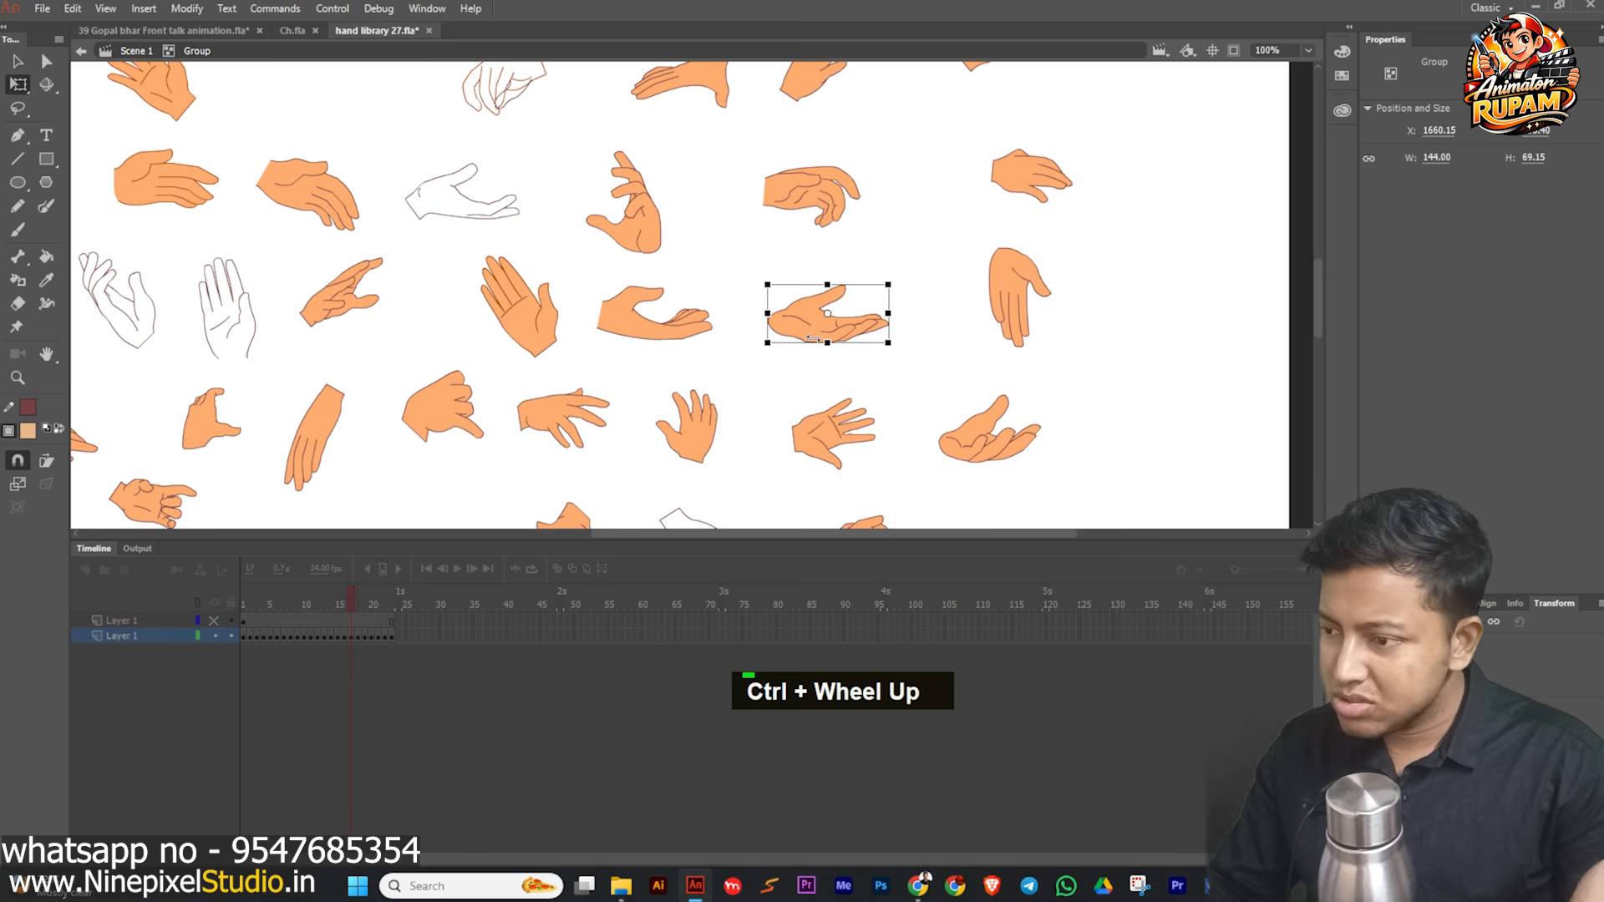
pyautogui.keyDown('ctrl'); pyautogui.scroll(-3, 910, 359); pyautogui.keyUp('ctrl')
pyautogui.moveTo(795, 459); pyautogui.dragTo(850, 392)
pyautogui.keyDown('ctrl'); pyautogui.scroll(-1, 850, 393); pyautogui.keyUp('ctrl')
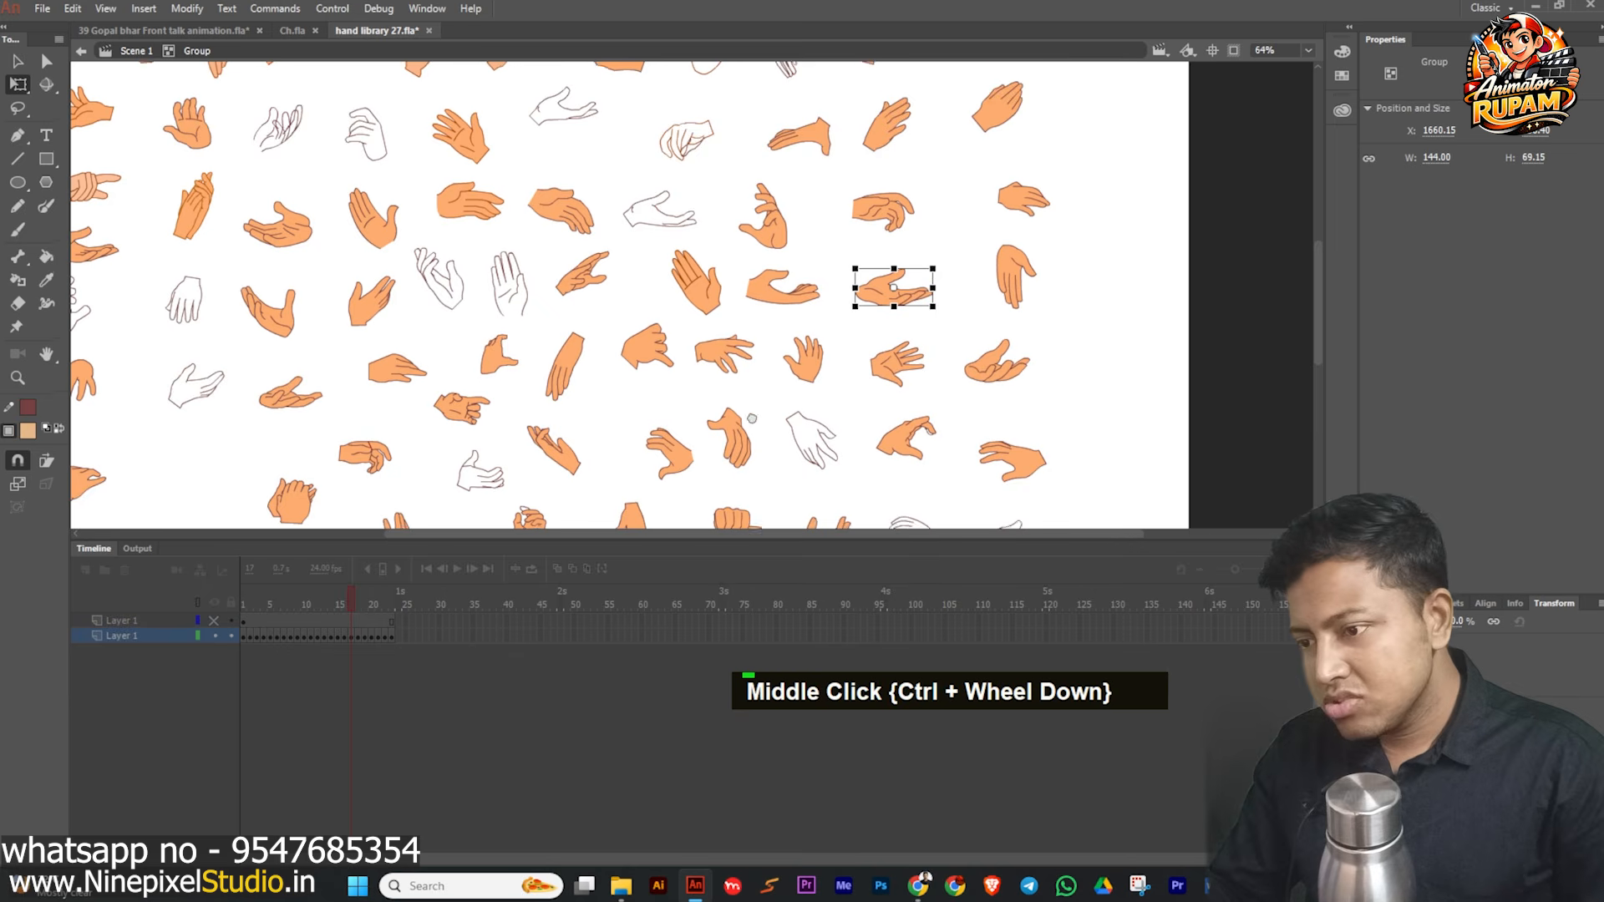
pyautogui.moveTo(744, 444); pyautogui.dragTo(767, 386)
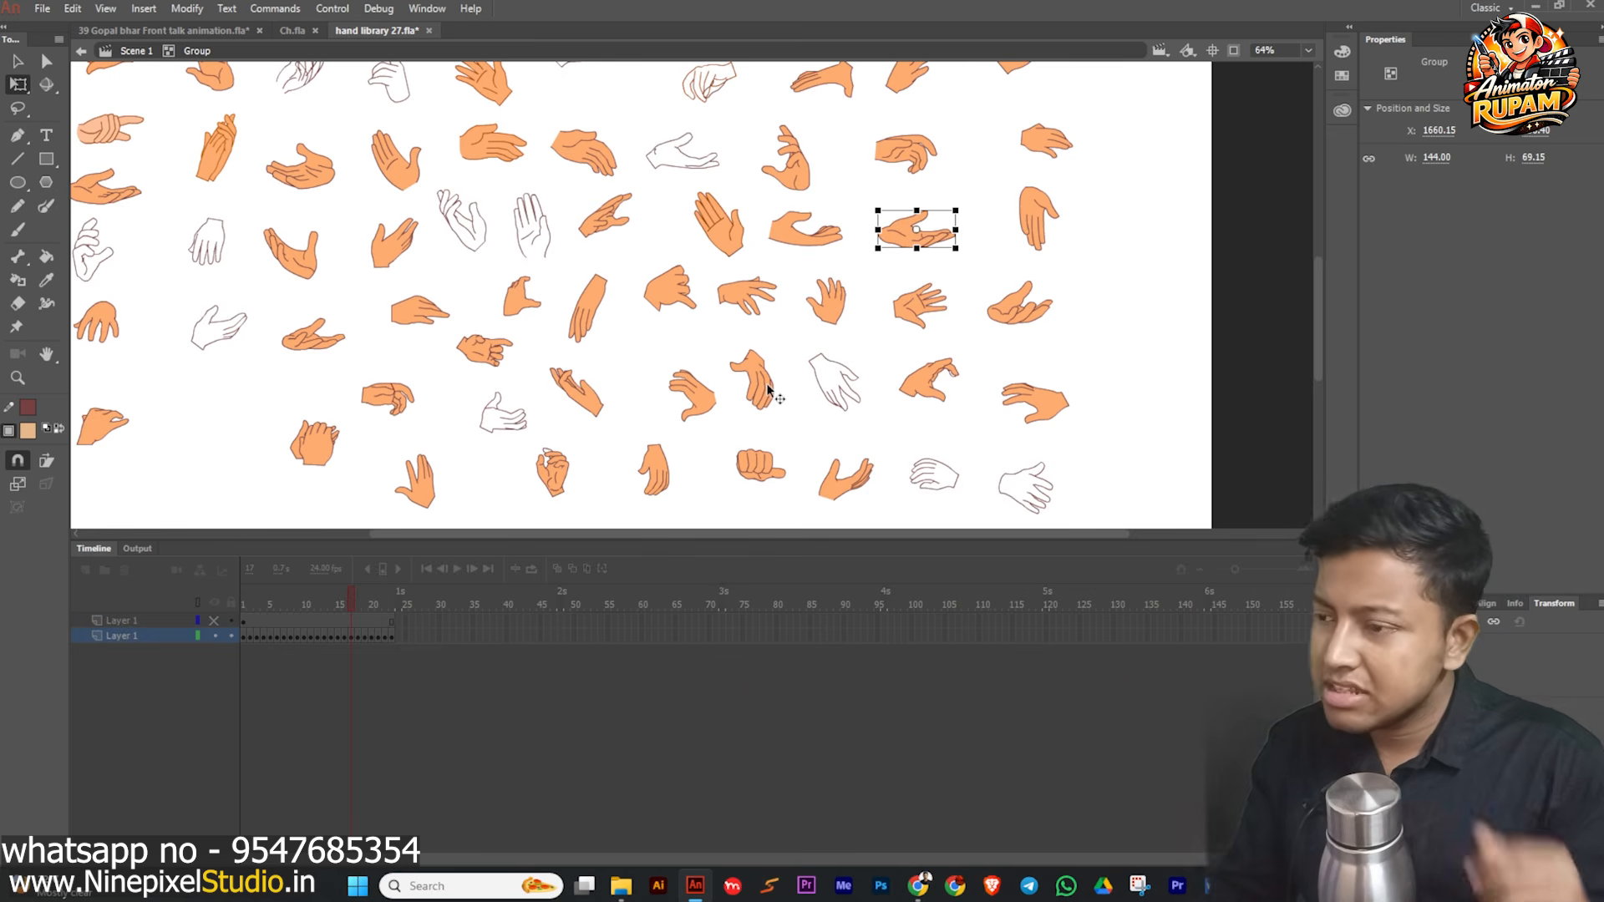
pyautogui.scroll(-2, 673, 368)
pyautogui.scroll(2, 487, 267)
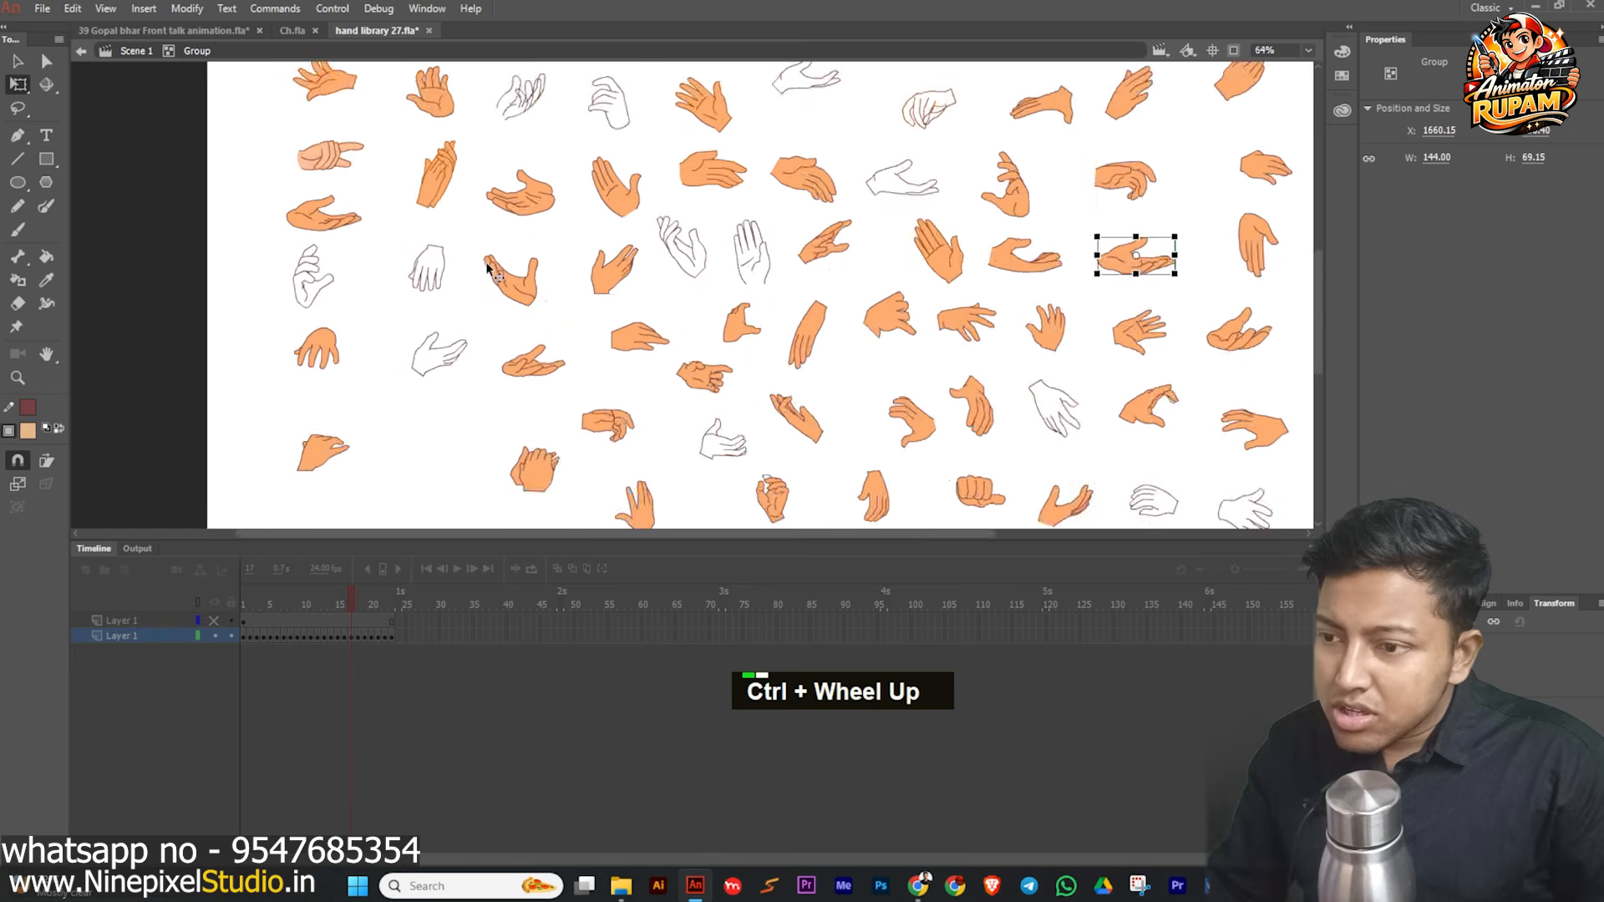
# - Copy the open-palm hand with joined fingers and outstretched thumb from the hand library
pyautogui.scroll(2, 487, 268)
pyautogui.click(531, 299)
pyautogui.scroll(-1, 535, 307)
pyautogui.moveTo(468, 315)
pyautogui.mouseDown()
pyautogui.moveTo(430, 444)
pyautogui.moveTo(367, 481)
pyautogui.moveTo(313, 466)
pyautogui.moveTo(385, 420)
pyautogui.moveTo(355, 375)
pyautogui.mouseUp()
pyautogui.scroll(2, 462, 376)
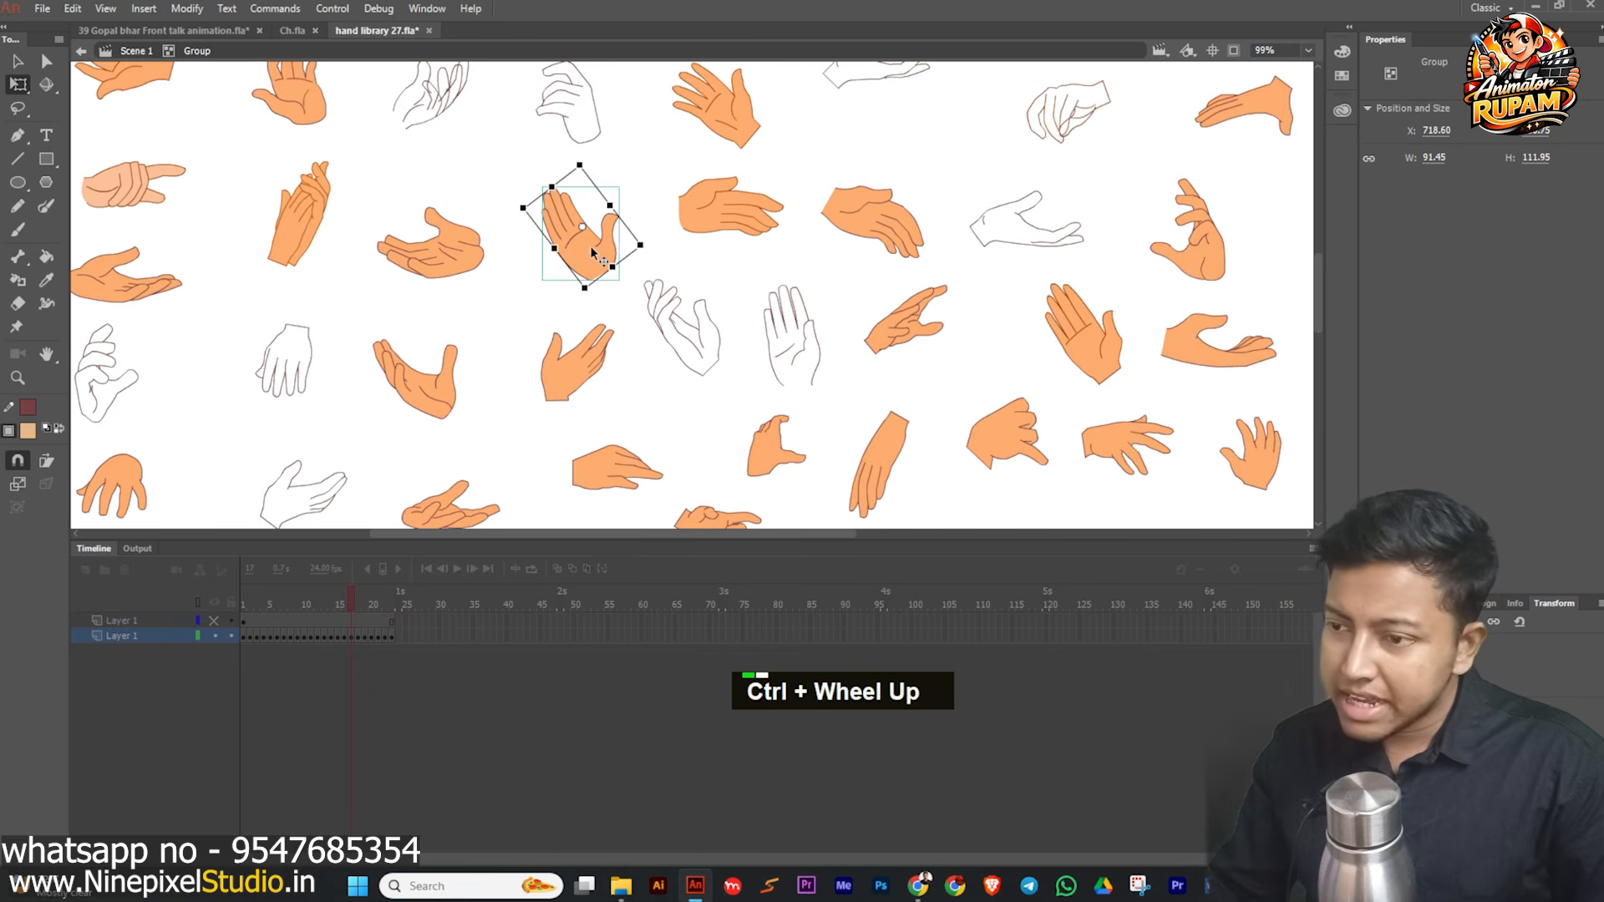
pyautogui.scroll(2, 590, 246)
pyautogui.scroll(-2, 589, 248)
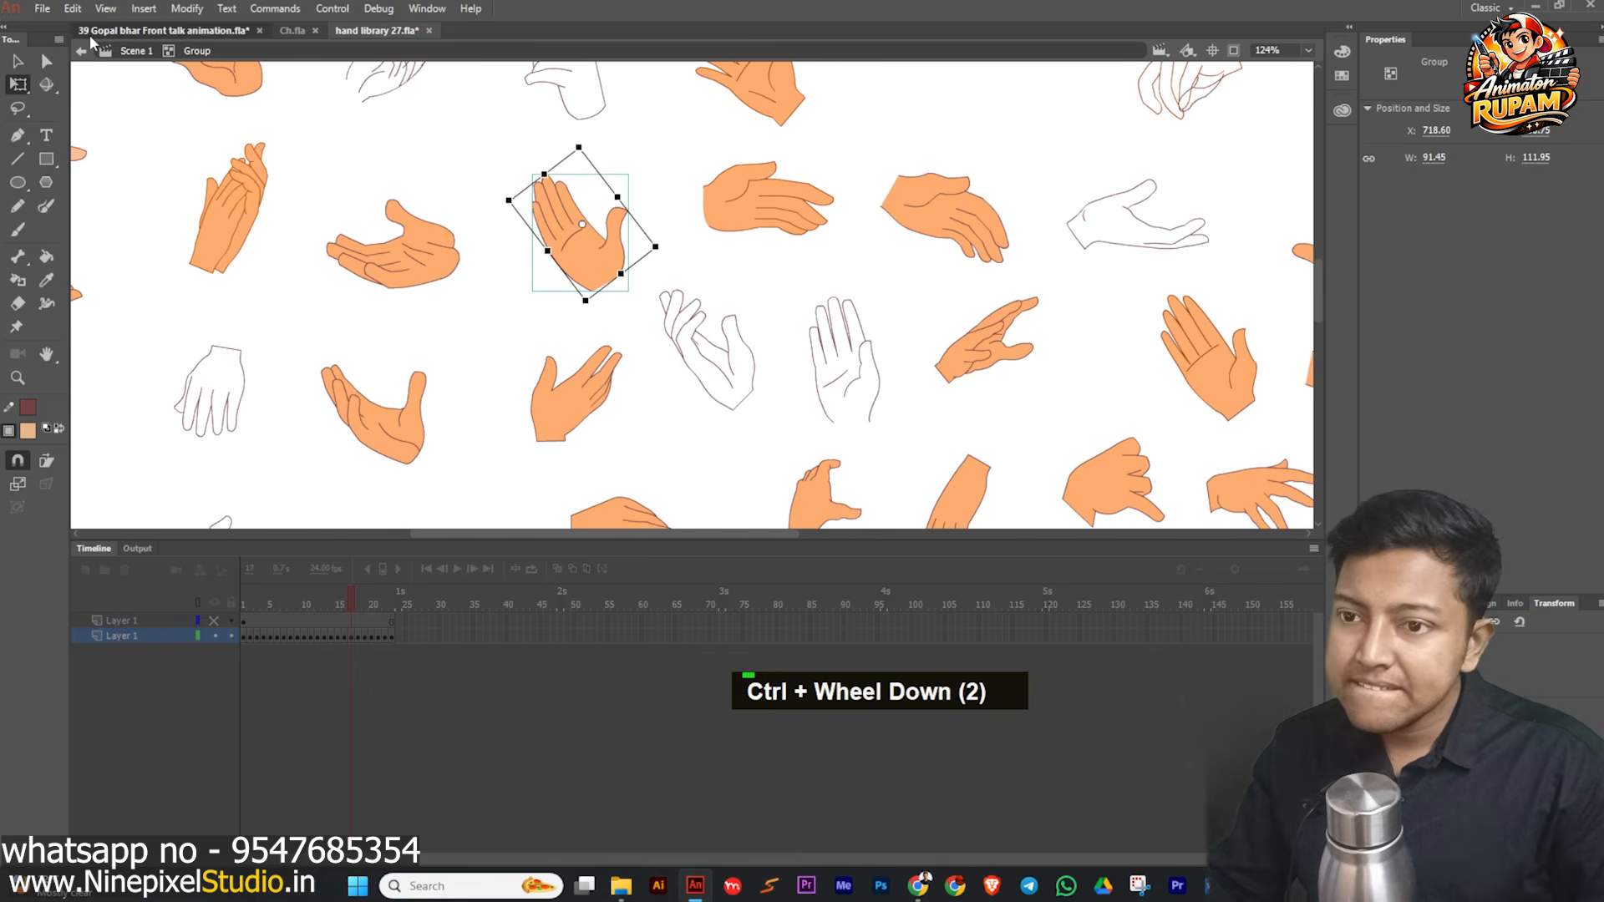
# - Paste the palm into frame 4 of the hand symbol, flip it horizontally, and rotate it thumb-up beside the existing hand
pyautogui.click(89, 32)
pyautogui.moveTo(659, 361); pyautogui.dragTo(387, 310)
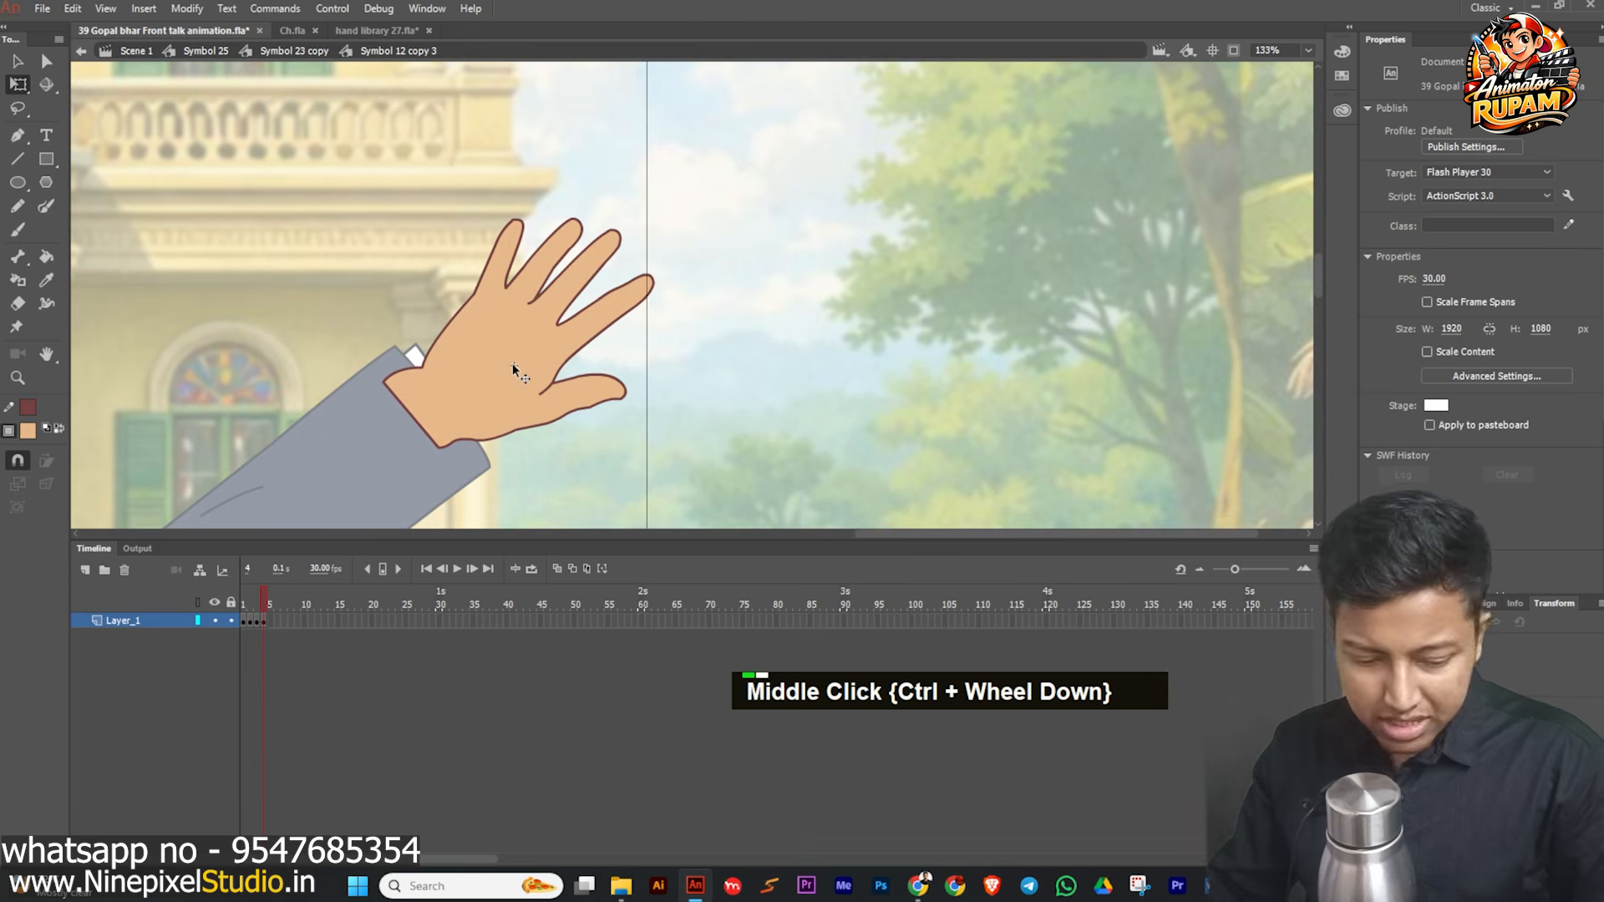
pyautogui.hotkey('ctrl', 'v')
pyautogui.moveTo(760, 508); pyautogui.dragTo(750, 233)
pyautogui.click(1527, 852)
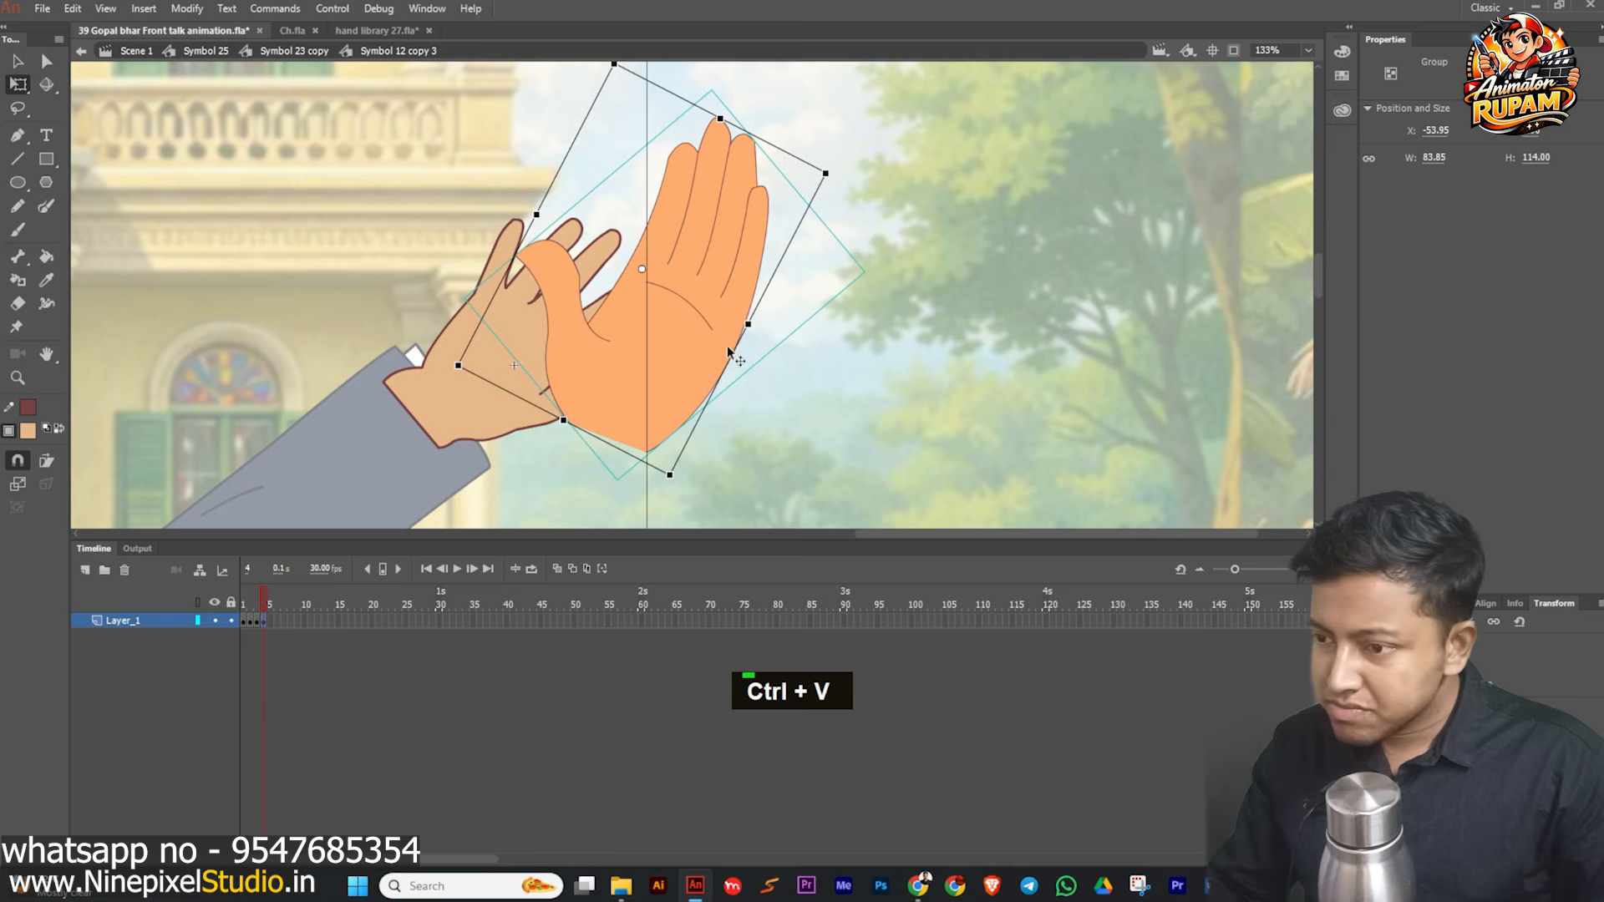
pyautogui.moveTo(817, 191); pyautogui.dragTo(843, 336)
pyautogui.moveTo(704, 329); pyautogui.dragTo(908, 423)
# - Break apart the pasted palm, convert it to a drawing object, and give it a 1.00 stroke and the existing hand's skin fill
pyautogui.hotkey('ctrl', 'b')
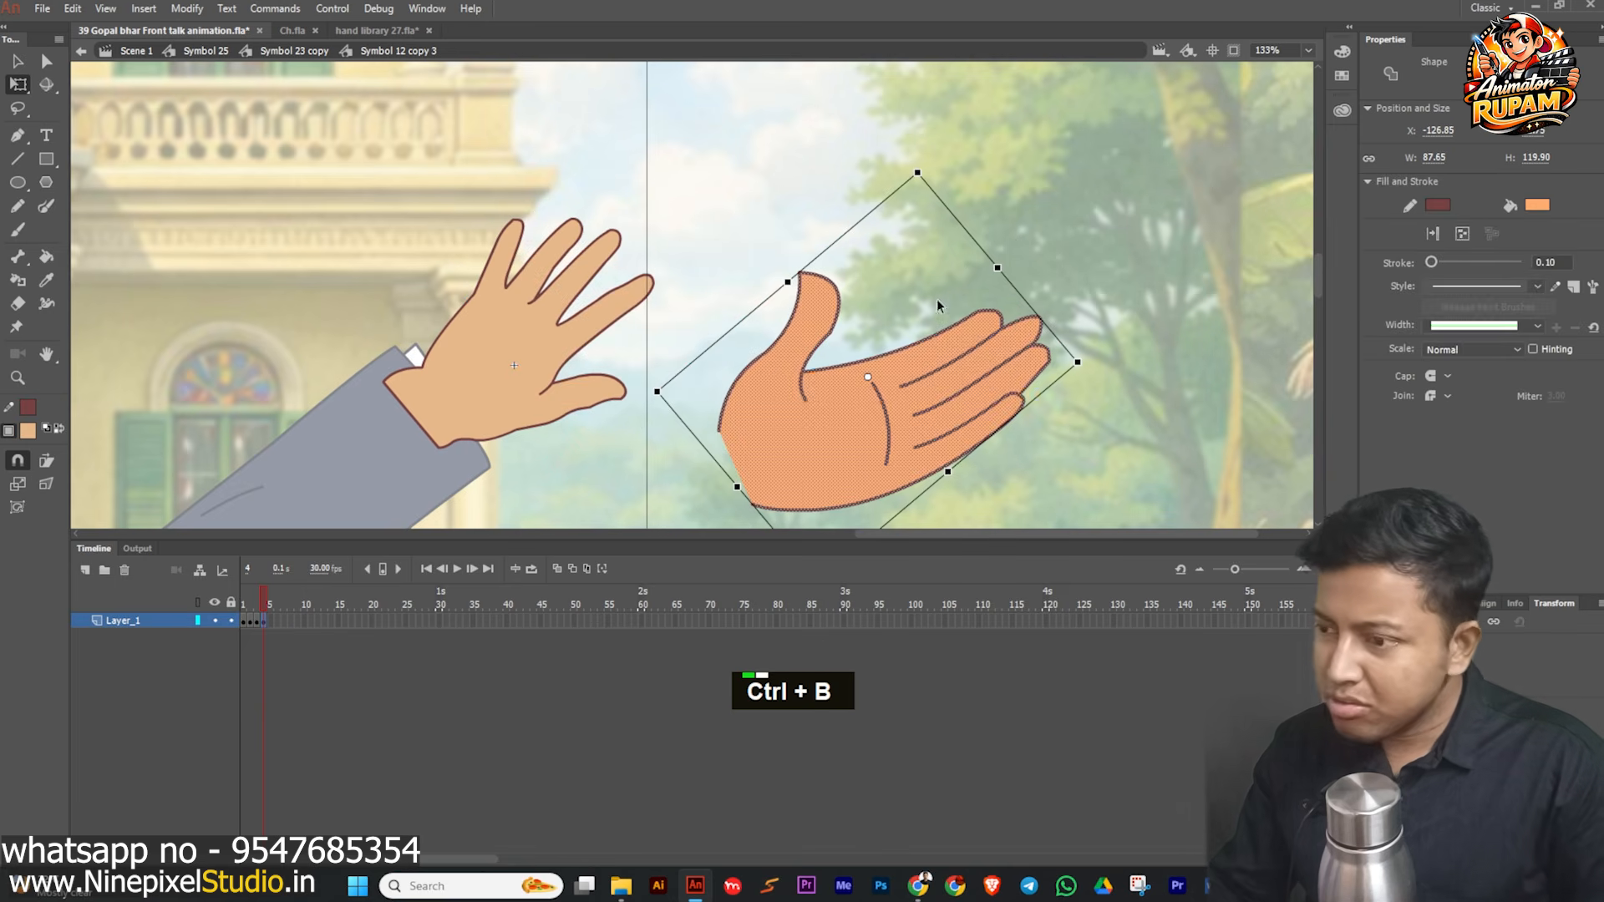
pyautogui.click(1463, 237)
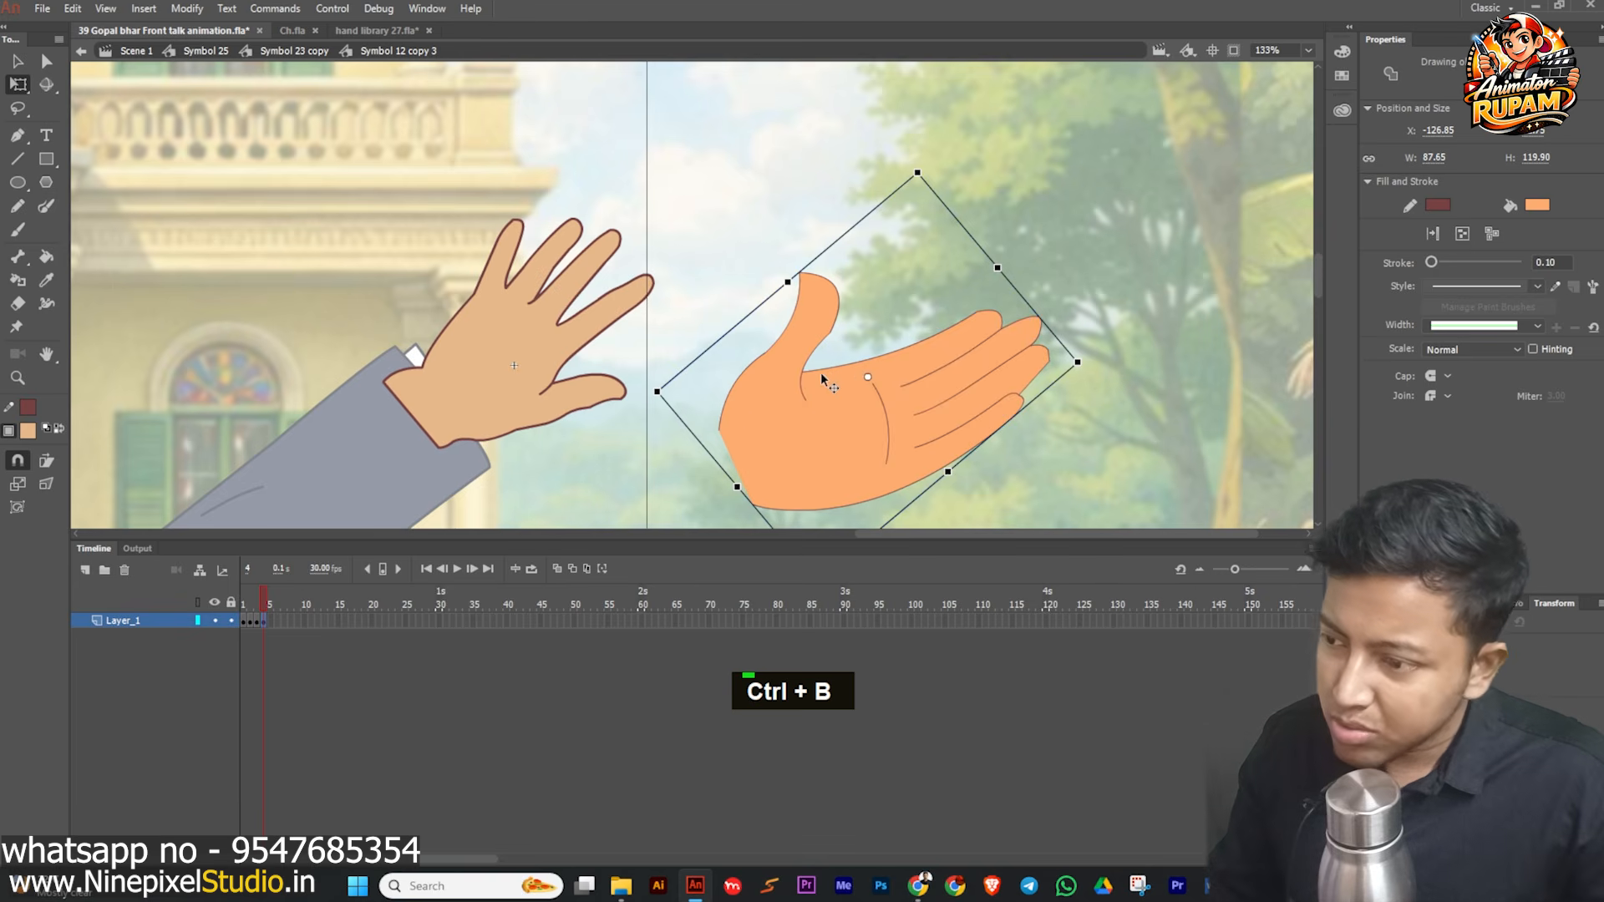
pyautogui.write('1')
pyautogui.press('Return')
pyautogui.click(27, 430)
pyautogui.click(514, 366)
# - Scale the new palm down and fit it onto the sleeve cuff, moving the old hand aside
pyautogui.scroll(-1, 747, 441)
pyautogui.moveTo(745, 437); pyautogui.dragTo(534, 394)
pyautogui.moveTo(761, 316); pyautogui.dragTo(733, 313)
pyautogui.keyDown('alt'); pyautogui.click(682, 251); pyautogui.keyUp('alt')
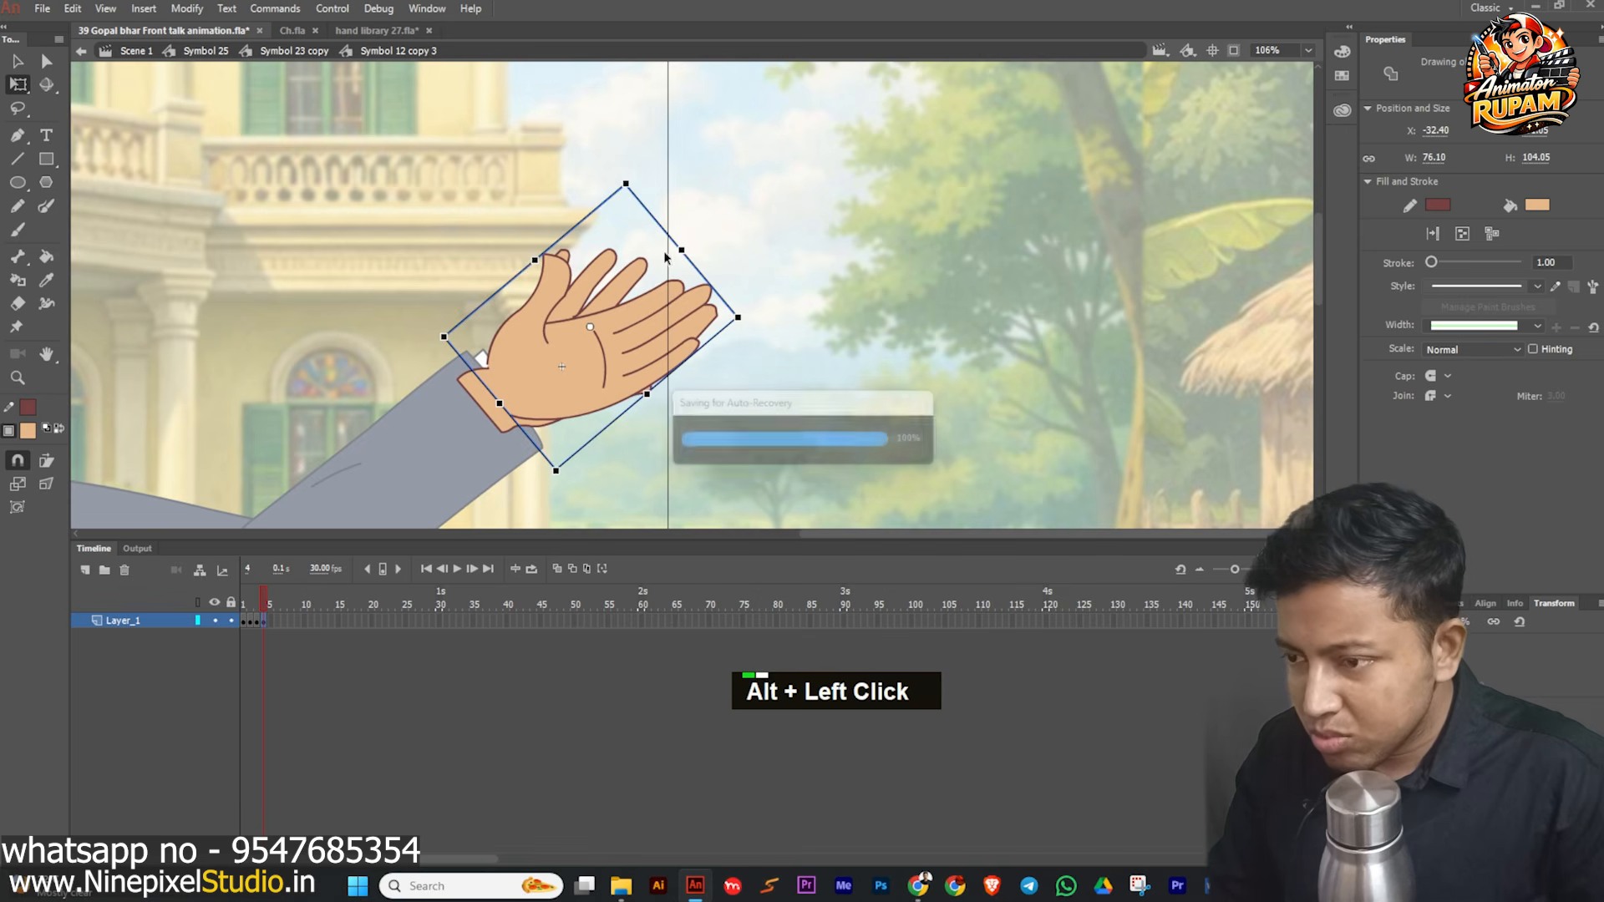
pyautogui.moveTo(680, 251); pyautogui.dragTo(960, 235)
pyautogui.click(504, 383)
pyautogui.scroll(2, 501, 384)
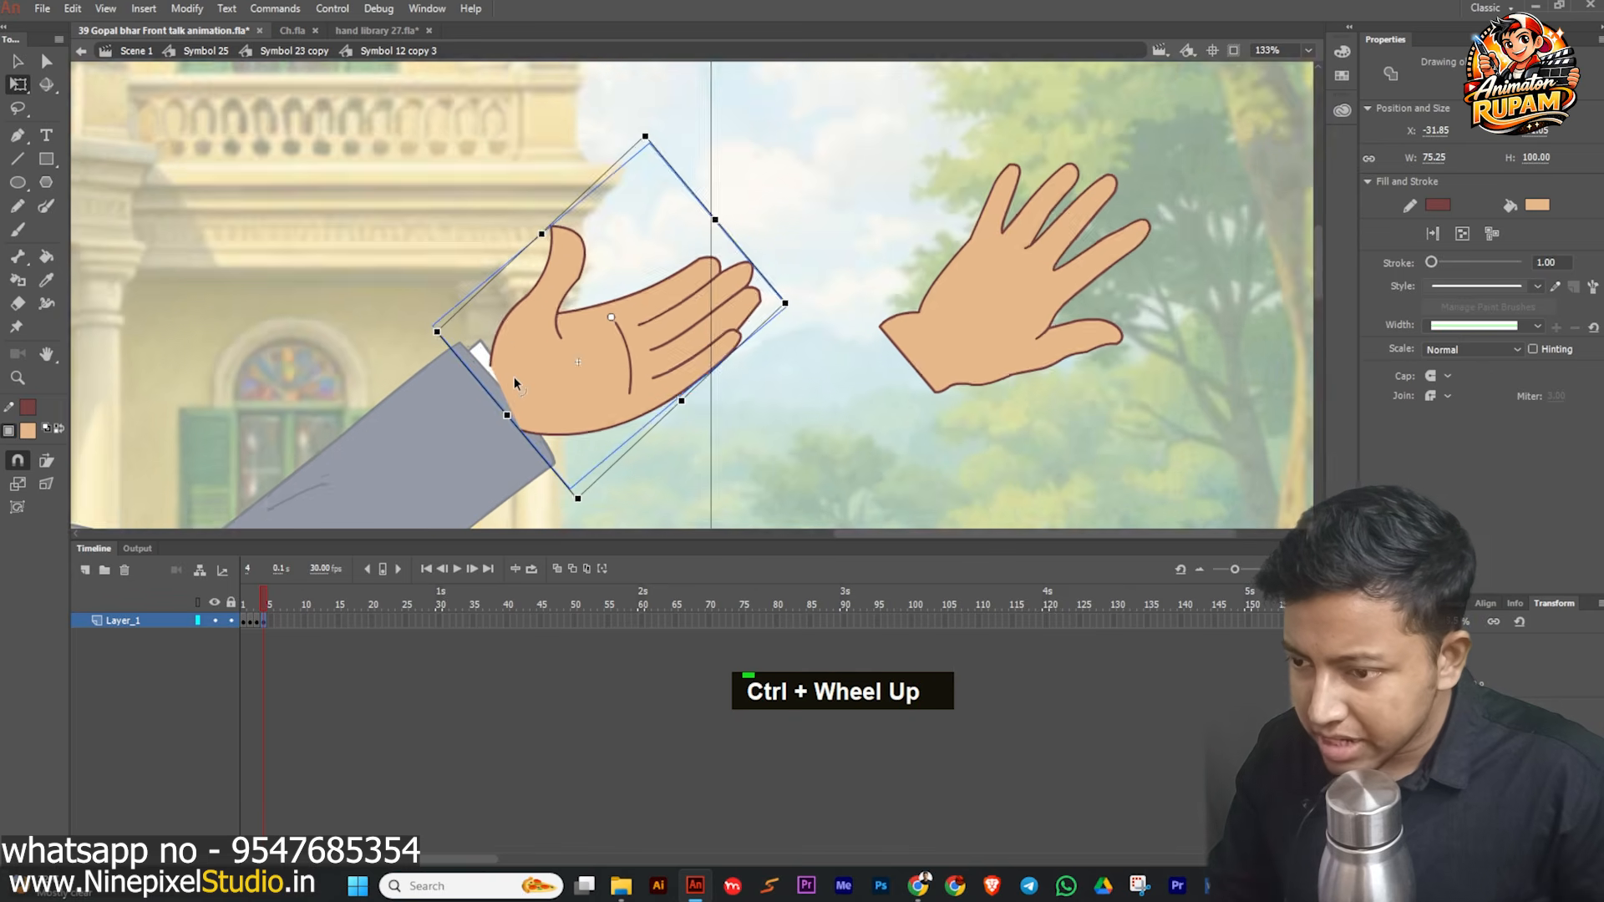
pyautogui.scroll(-1, 956, 373)
# - Delete the old spread-finger hand from frame 4 and return to Symbol 23 copy
pyautogui.click(1026, 326)
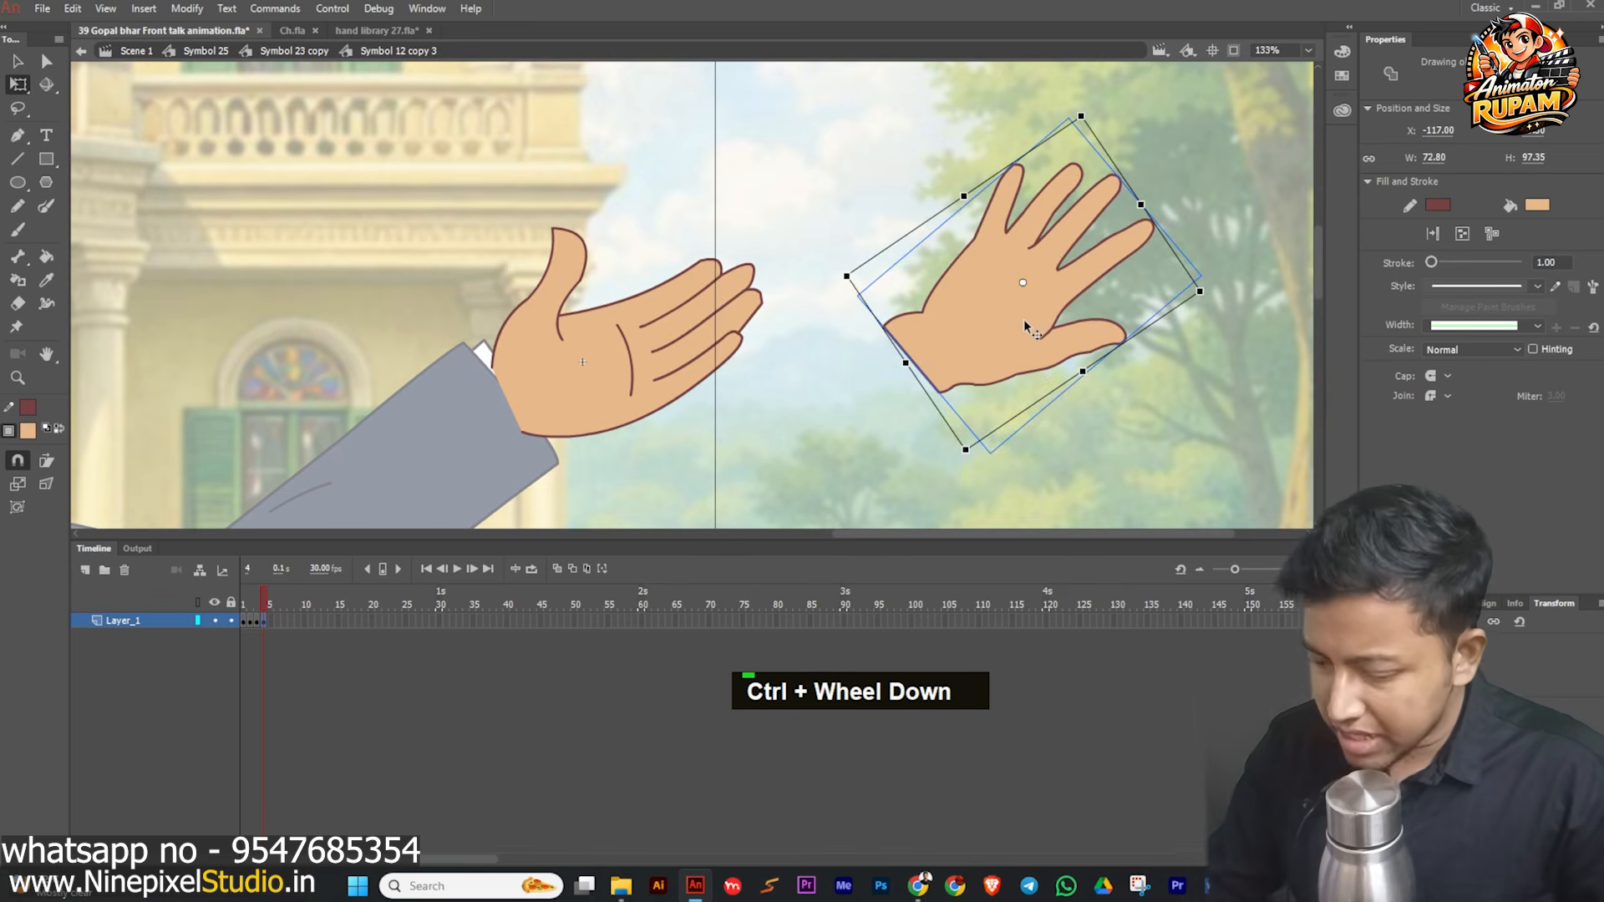
pyautogui.press('Delete')
pyautogui.scroll(-2, 851, 284)
pyautogui.doubleClick(901, 349)
# - Set the viewer's-right hand's first frame to 4 in the arms-raised pose starting at frame 211
pyautogui.scroll(-2, 755, 333)
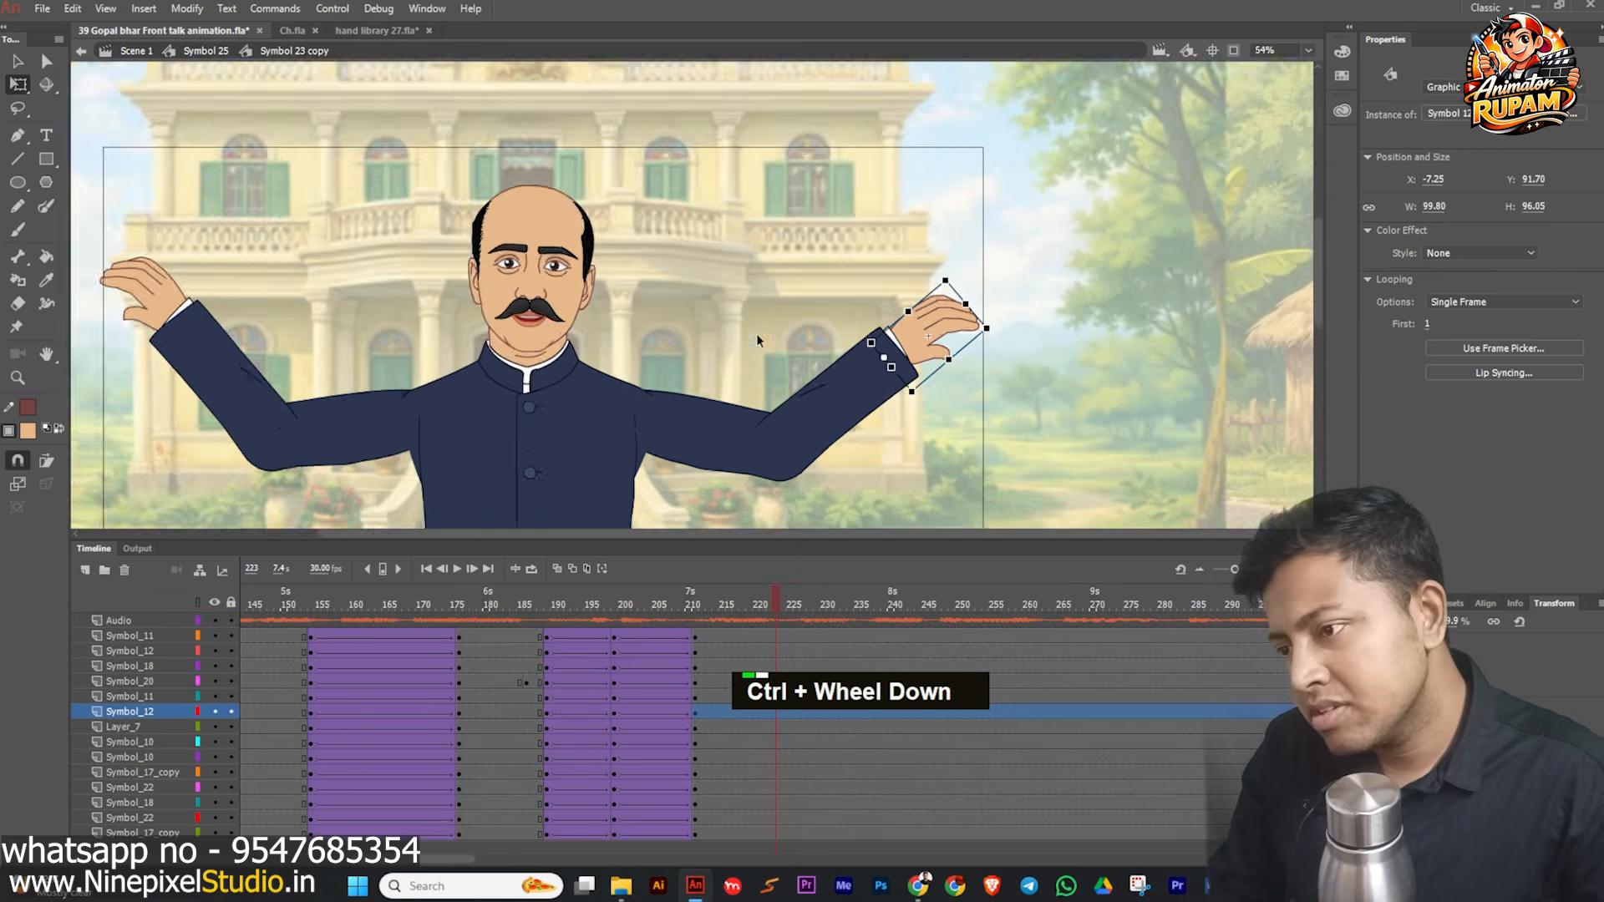
pyautogui.moveTo(1430, 318); pyautogui.dragTo(1435, 320)
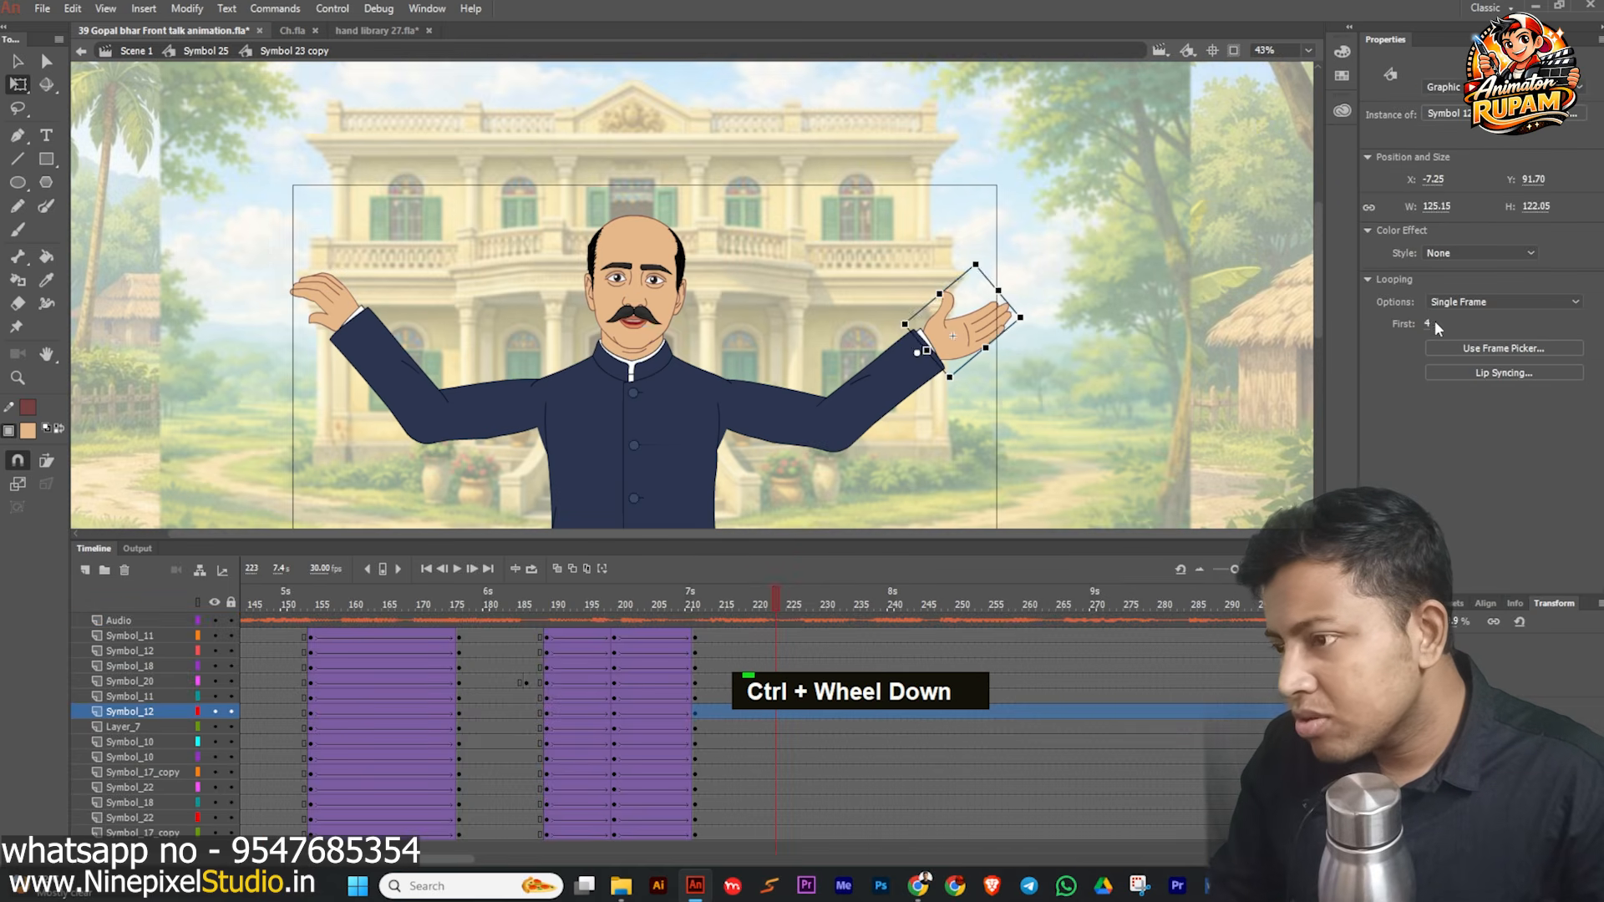
pyautogui.click(1071, 402)
# - In the frame 199 pose, switch both hands to the open-palm drawing, with first frame 4 on the viewer's-right hand
pyautogui.moveTo(714, 625); pyautogui.dragTo(614, 618)
pyautogui.click(405, 368)
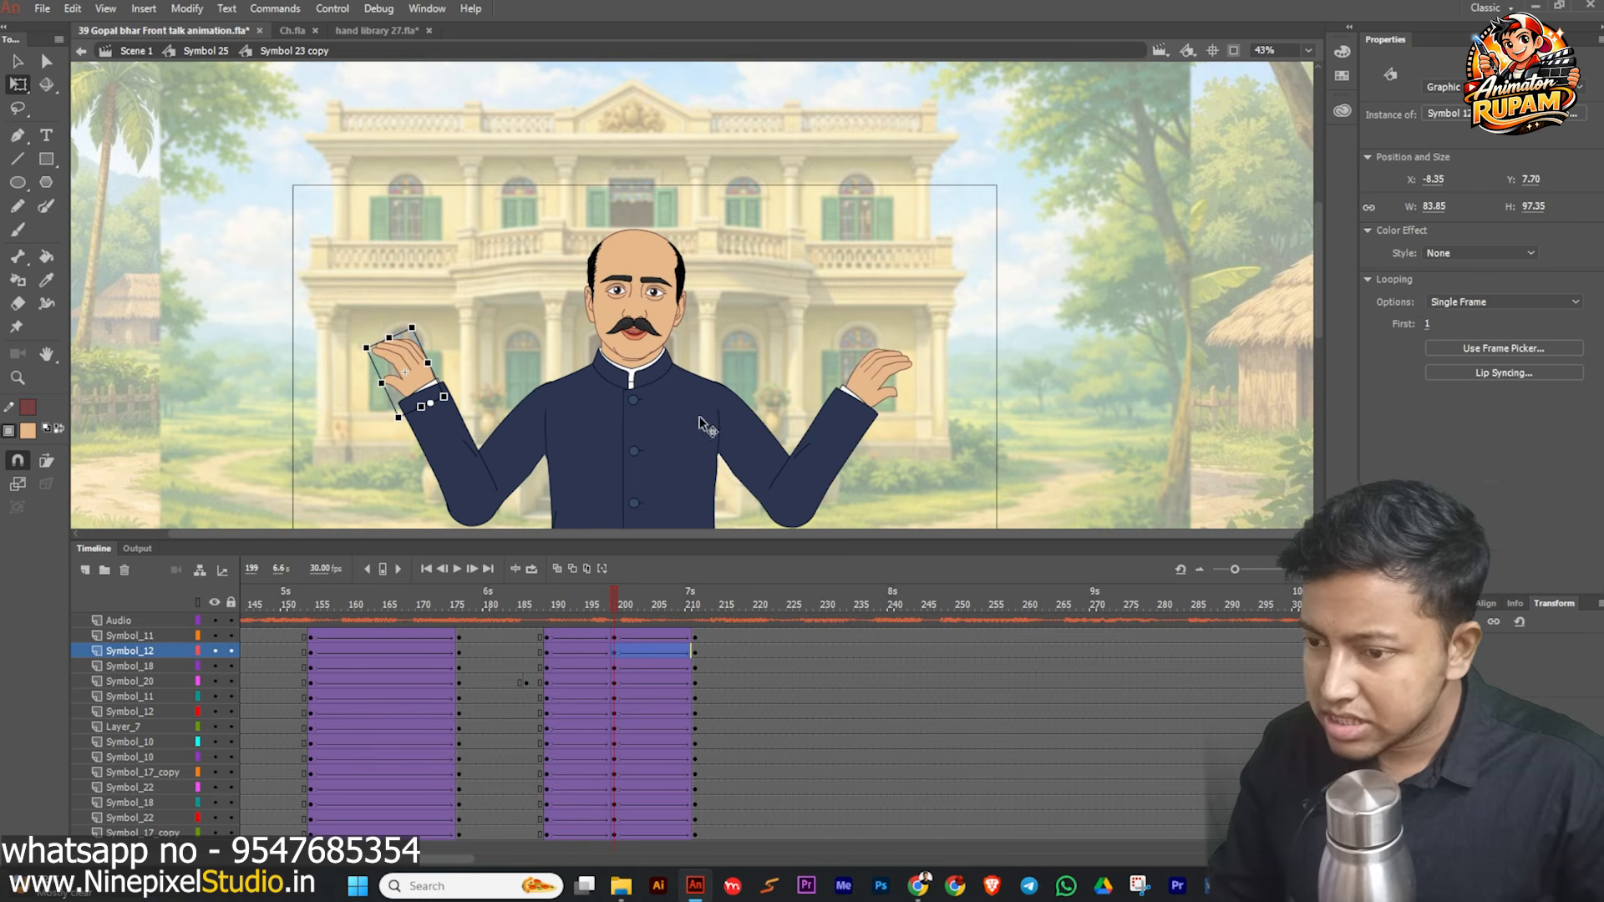
pyautogui.moveTo(1428, 324); pyautogui.dragTo(1436, 324)
pyautogui.click(878, 374)
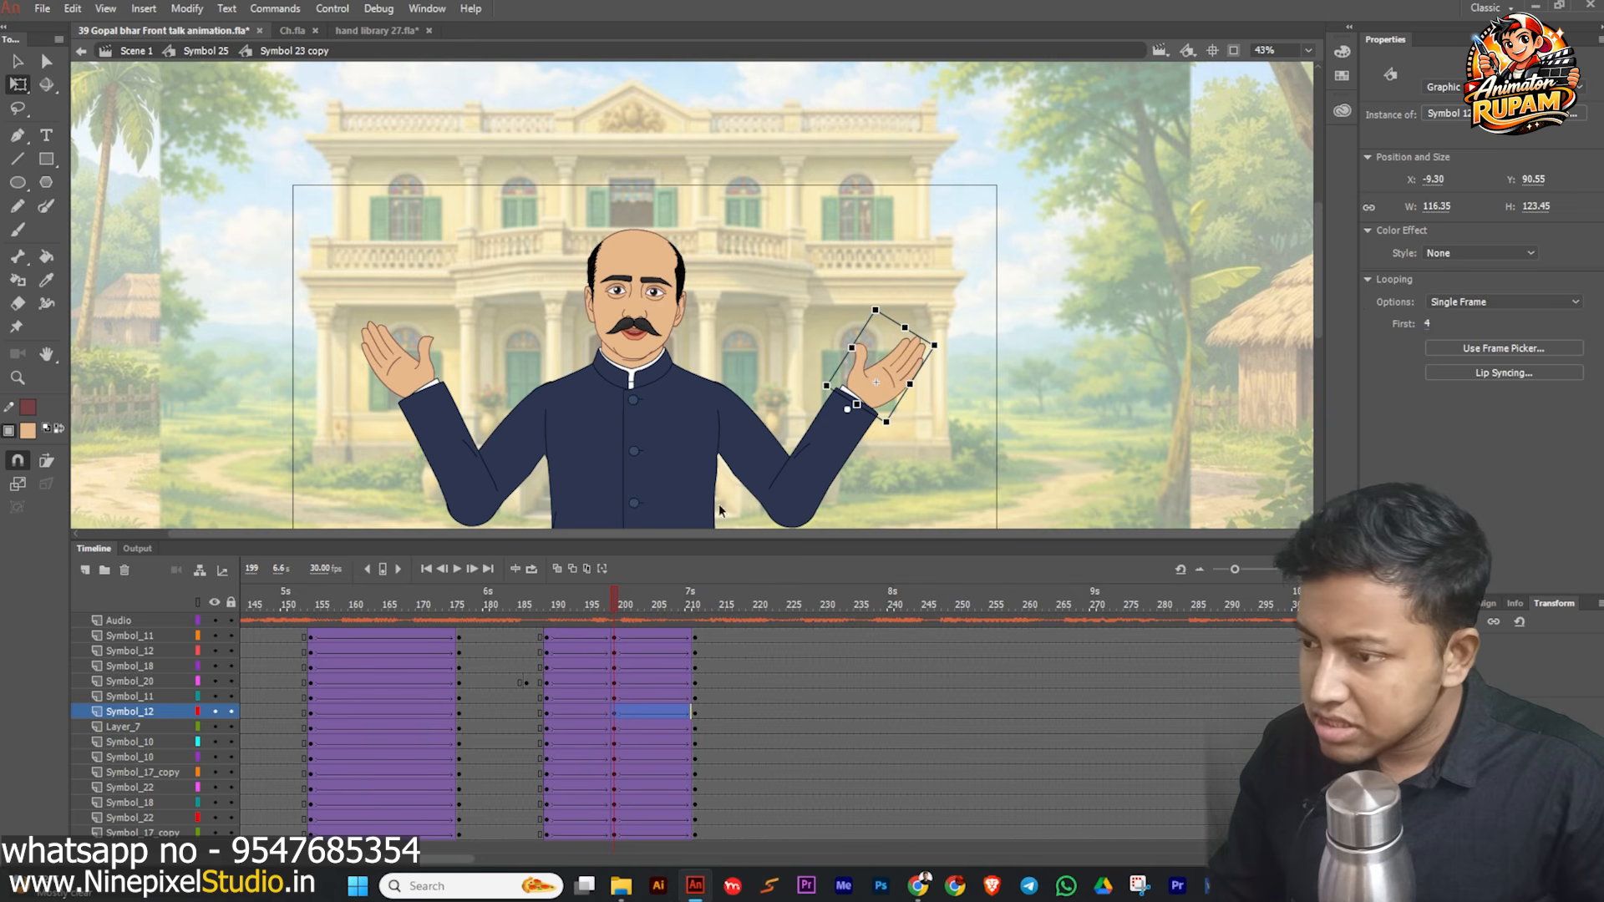
# - Switch the viewer's-left hand to the open-palm drawing in the frame 211 pose, setting its first frame to 14
pyautogui.moveTo(630, 605); pyautogui.dragTo(710, 599)
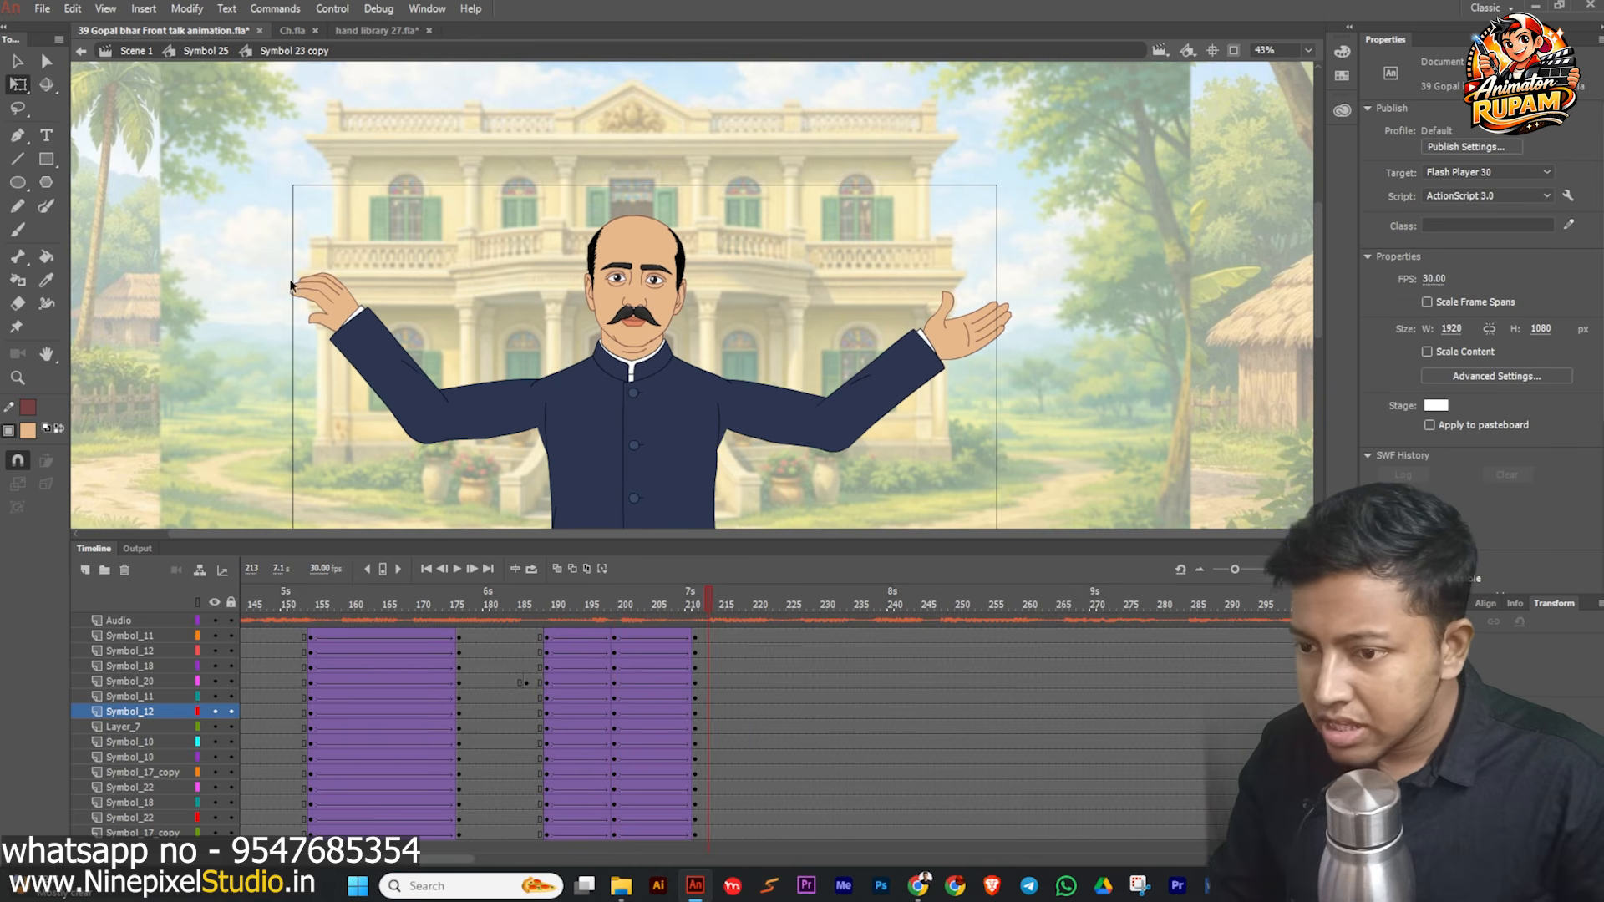
pyautogui.click(334, 289)
pyautogui.moveTo(1431, 323); pyautogui.dragTo(1441, 321)
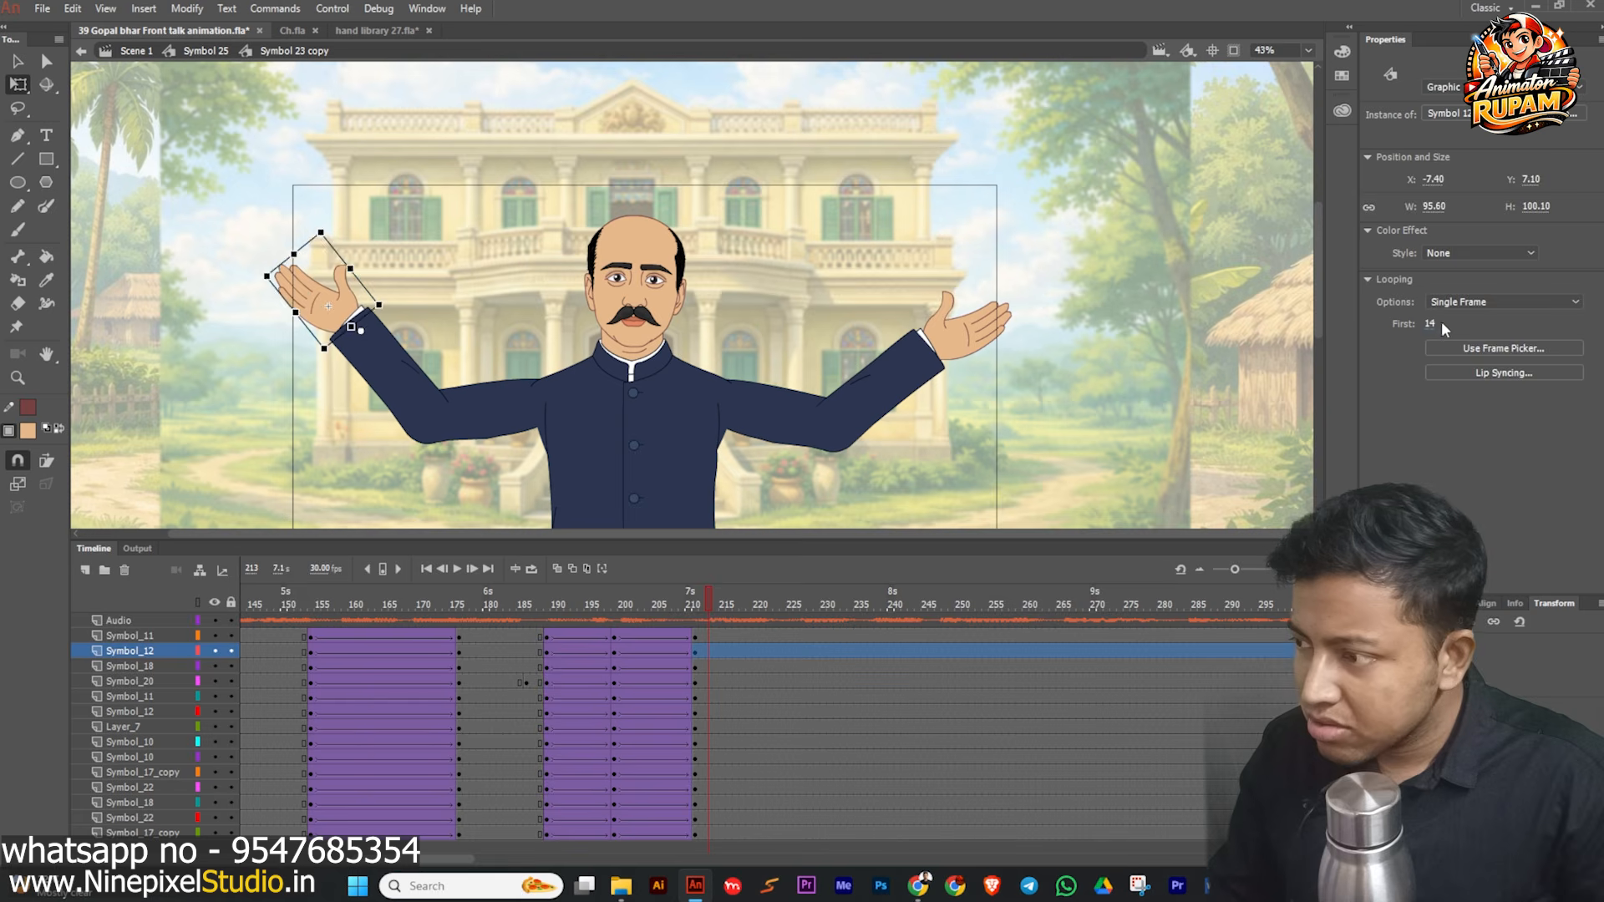
# - Save the animation file and play back the gesture from frame 187, finishing the review at frame 199
pyautogui.keyDown('ctrl'); pyautogui.scroll(-3, 926, 418); pyautogui.keyUp('ctrl')
pyautogui.moveTo(675, 603); pyautogui.dragTo(532, 643)
pyautogui.hotkey('ctrl', 's')
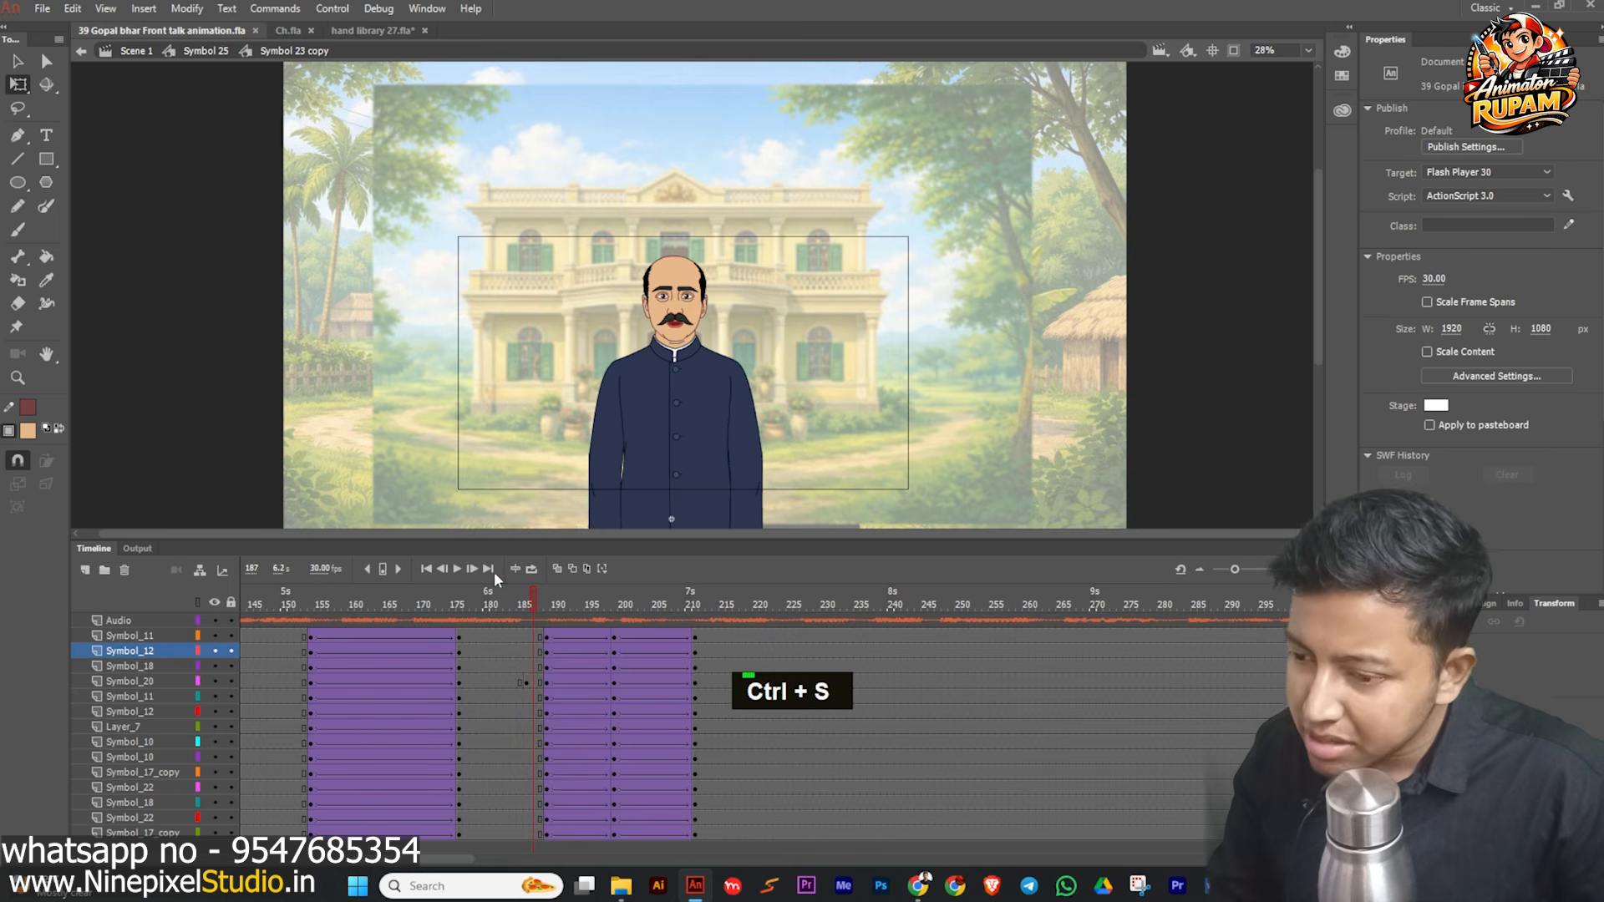
pyautogui.doubleClick(457, 569)
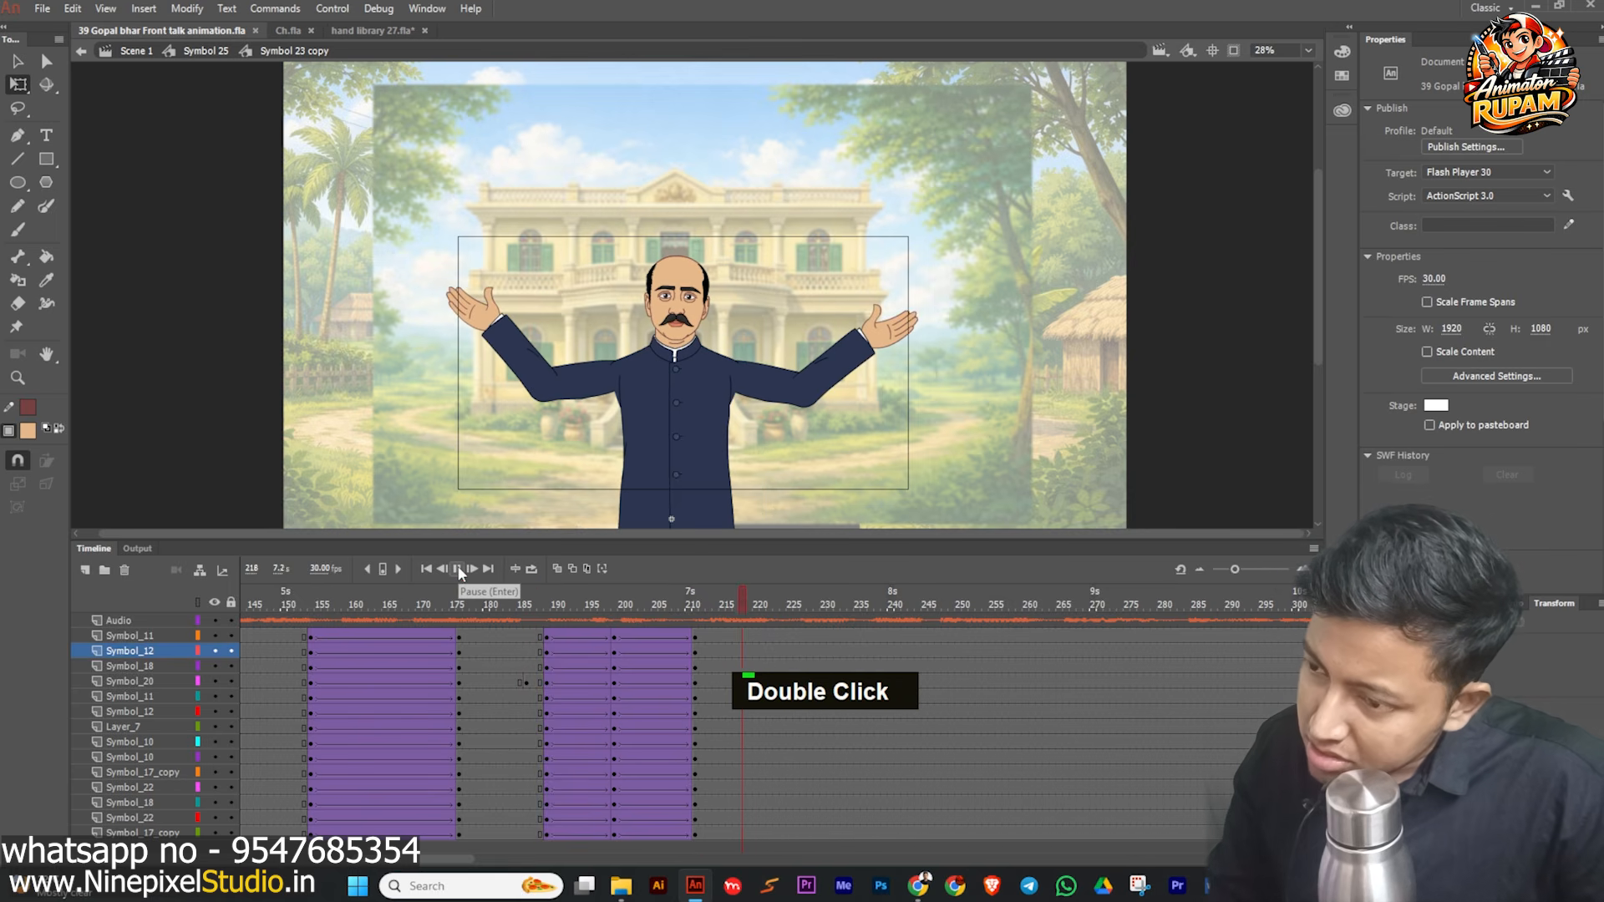
pyautogui.moveTo(635, 605)
pyautogui.mouseDown()
pyautogui.moveTo(554, 620)
pyautogui.moveTo(616, 623)
pyautogui.mouseUp()
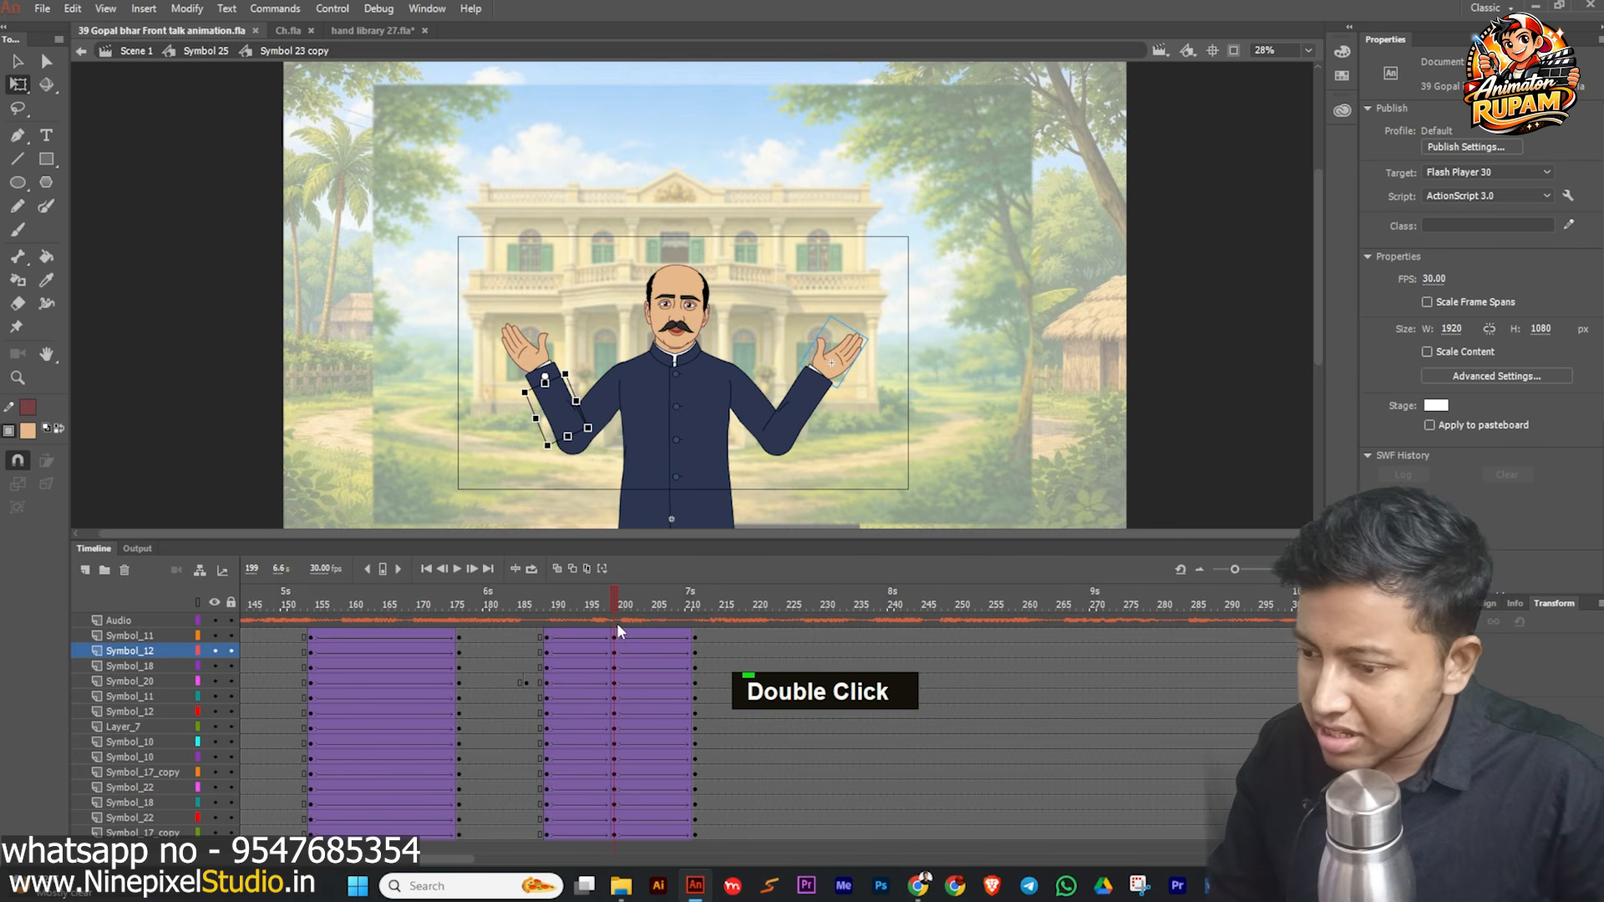
# - Play back the arms-raised gesture from frame 184
pyautogui.keyDown('ctrl'); pyautogui.scroll(-1, 700, 384); pyautogui.keyUp('ctrl')
pyautogui.moveTo(617, 595); pyautogui.dragTo(512, 610)
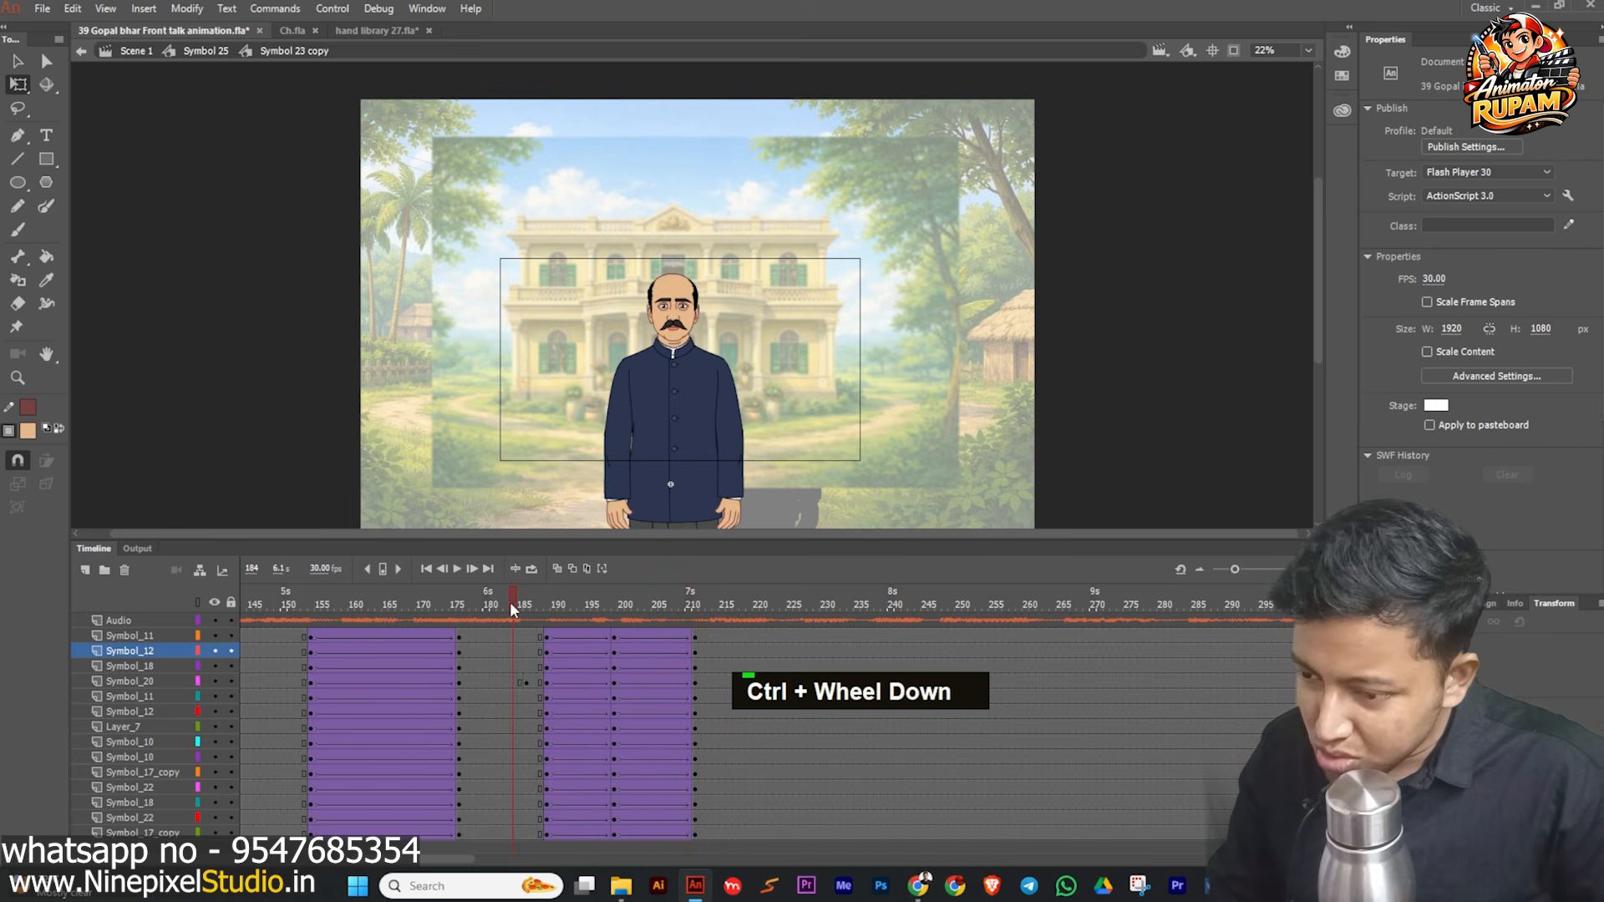
pyautogui.click(457, 568)
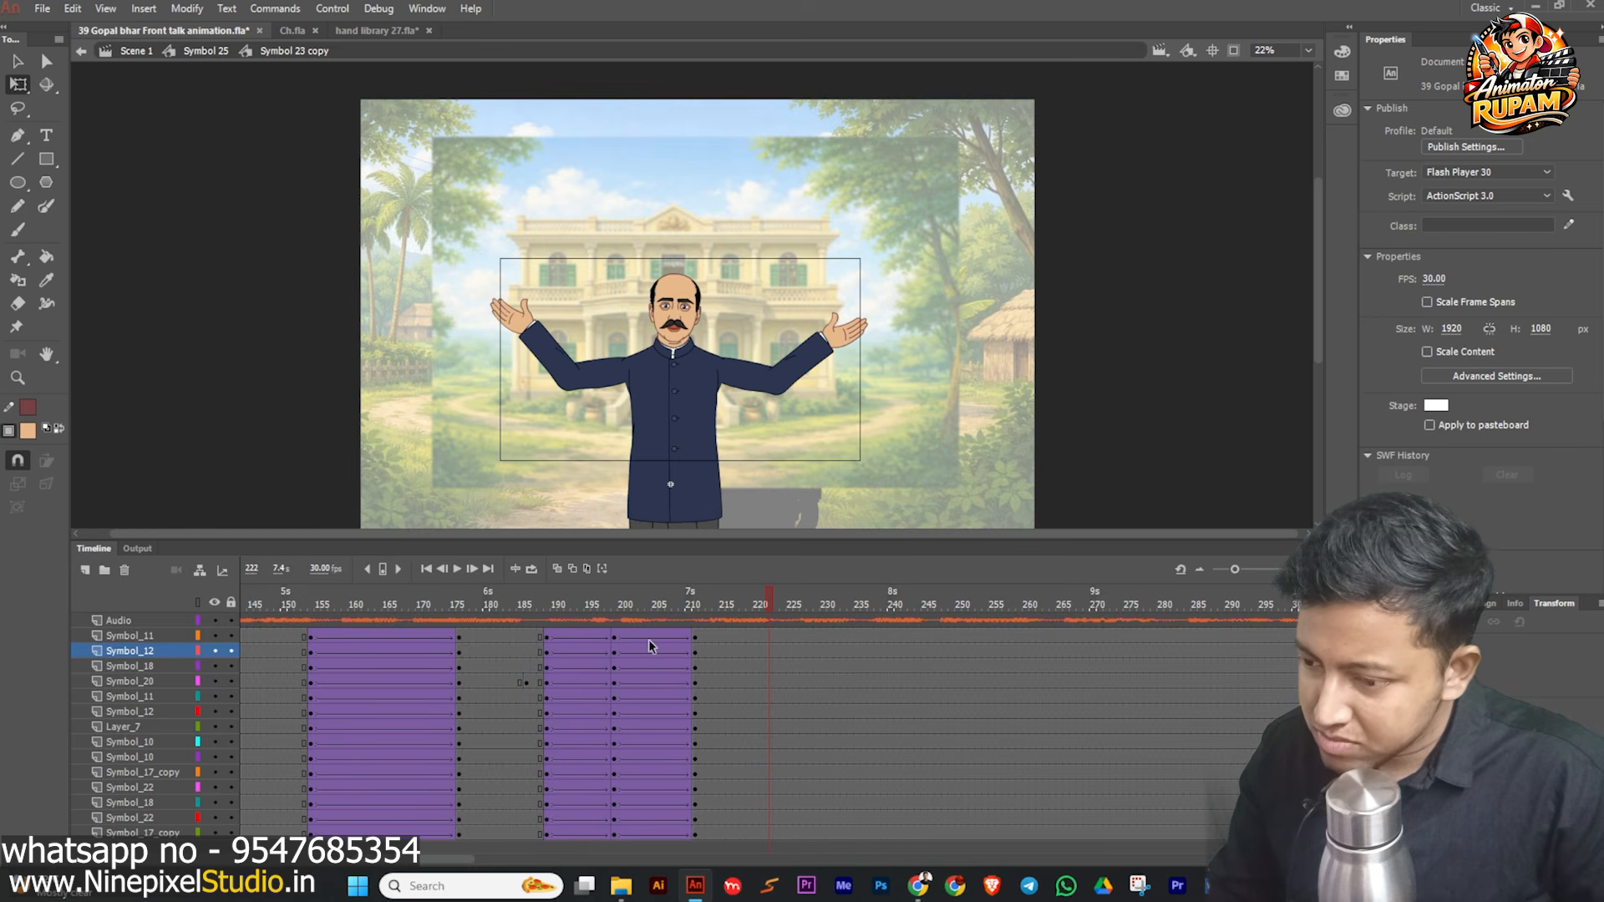
# - Move the gesture's middle keyframes on all character layers to frame 197 and apply an ease preset to the tweens between frames 189 and 197
pyautogui.moveTo(615, 644); pyautogui.dragTo(596, 804)
pyautogui.moveTo(571, 662); pyautogui.dragTo(573, 840)
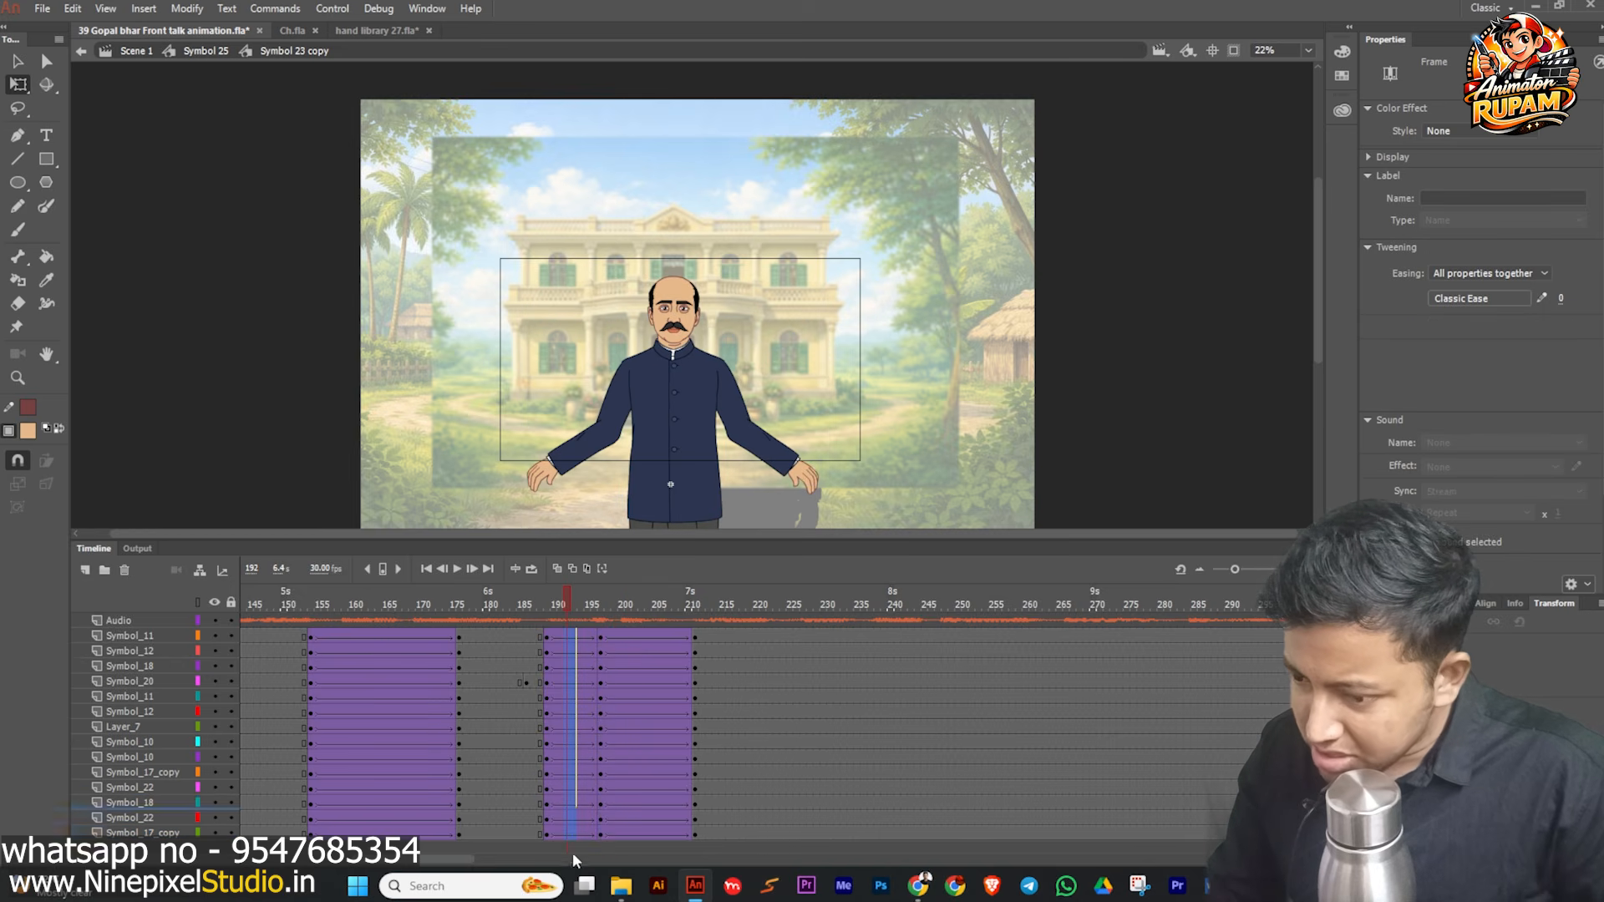
pyautogui.click(1476, 302)
pyautogui.click(1145, 357)
pyautogui.doubleClick(1275, 323)
# - Apply an ease preset to the character layers' tweens between frames 197 and 211
pyautogui.click(635, 675)
pyautogui.moveTo(634, 675); pyautogui.dragTo(663, 836)
pyautogui.click(1486, 304)
pyautogui.click(1200, 366)
pyautogui.doubleClick(1291, 322)
# - Save the animation file and play back the eased arms-raised gesture, stopping the review at frame 236
pyautogui.click(433, 587)
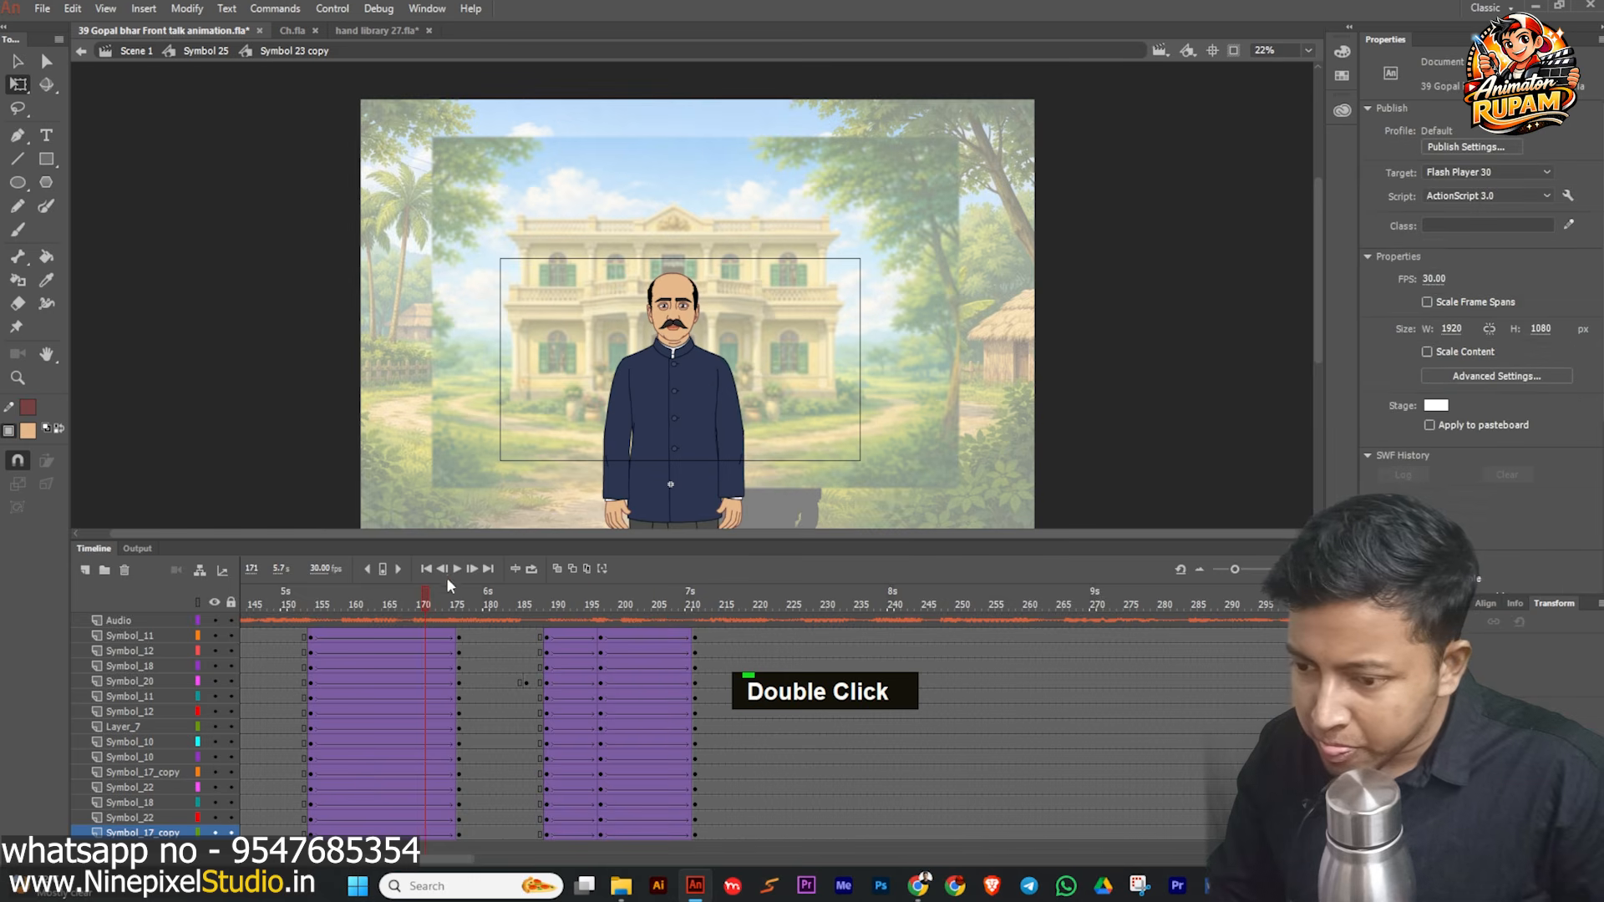
pyautogui.click(458, 568)
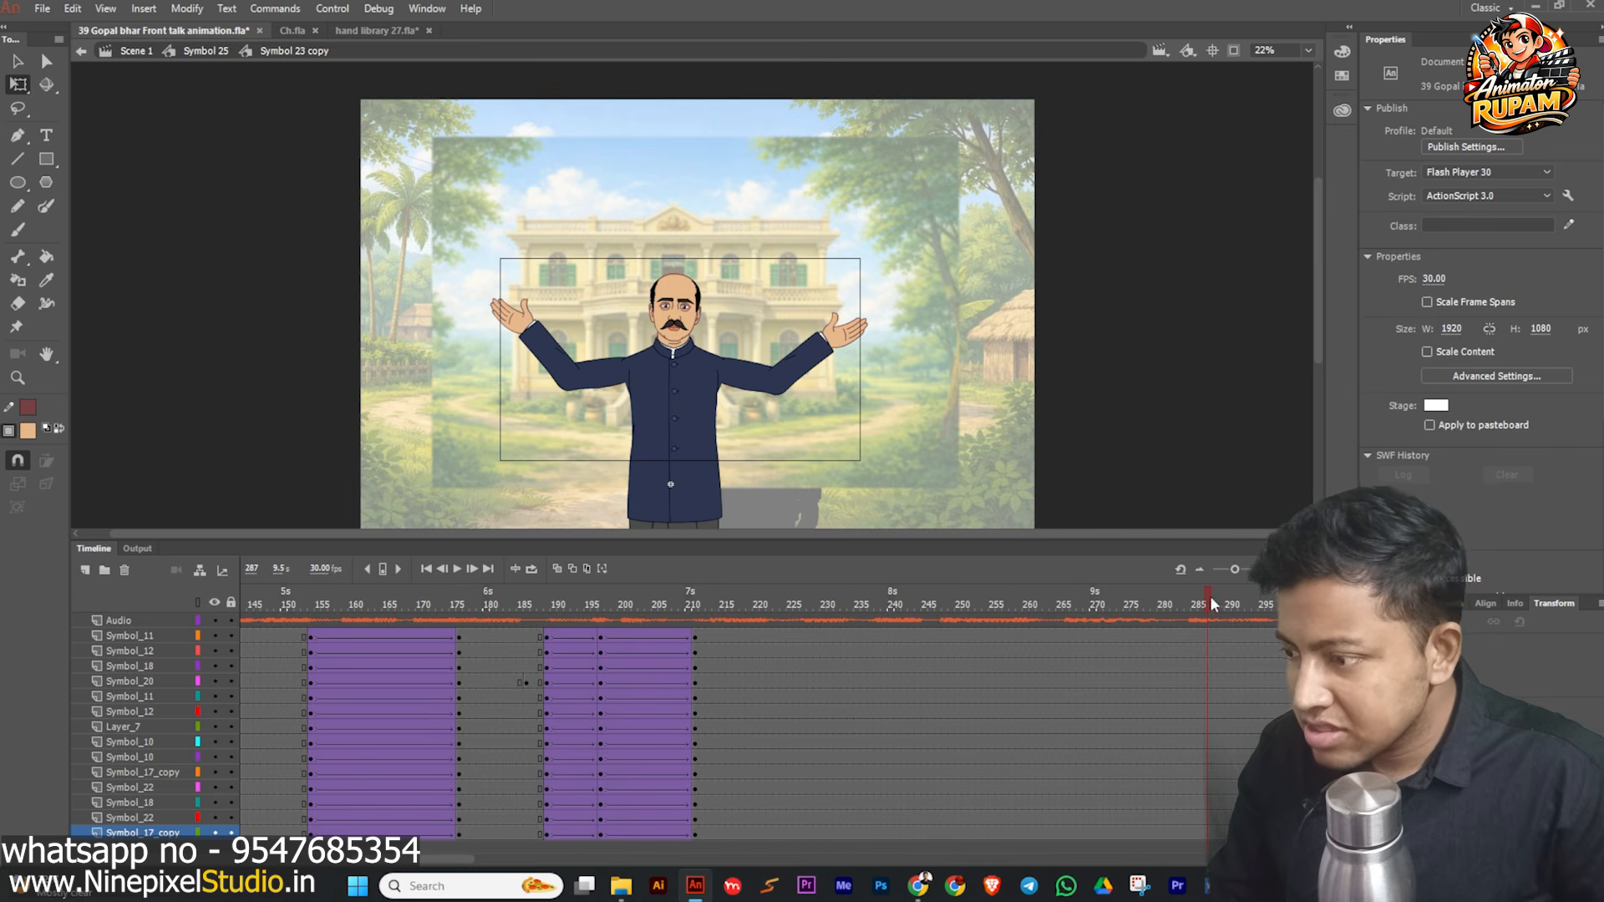
pyautogui.hotkey('ctrl', 's')
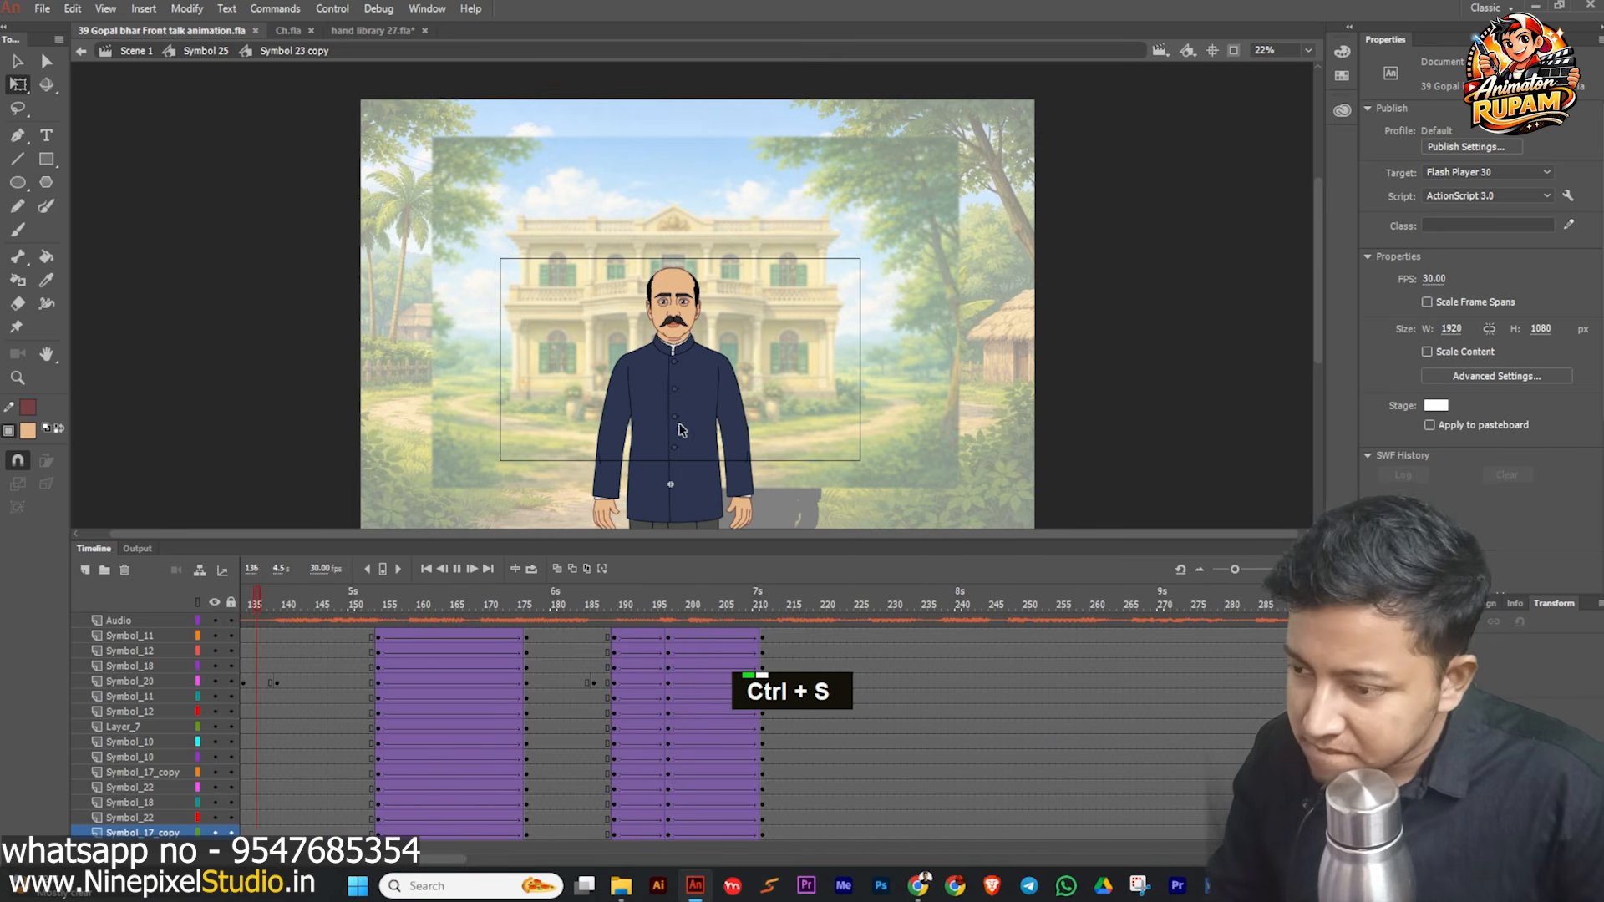
pyautogui.scroll(2, 637, 458)
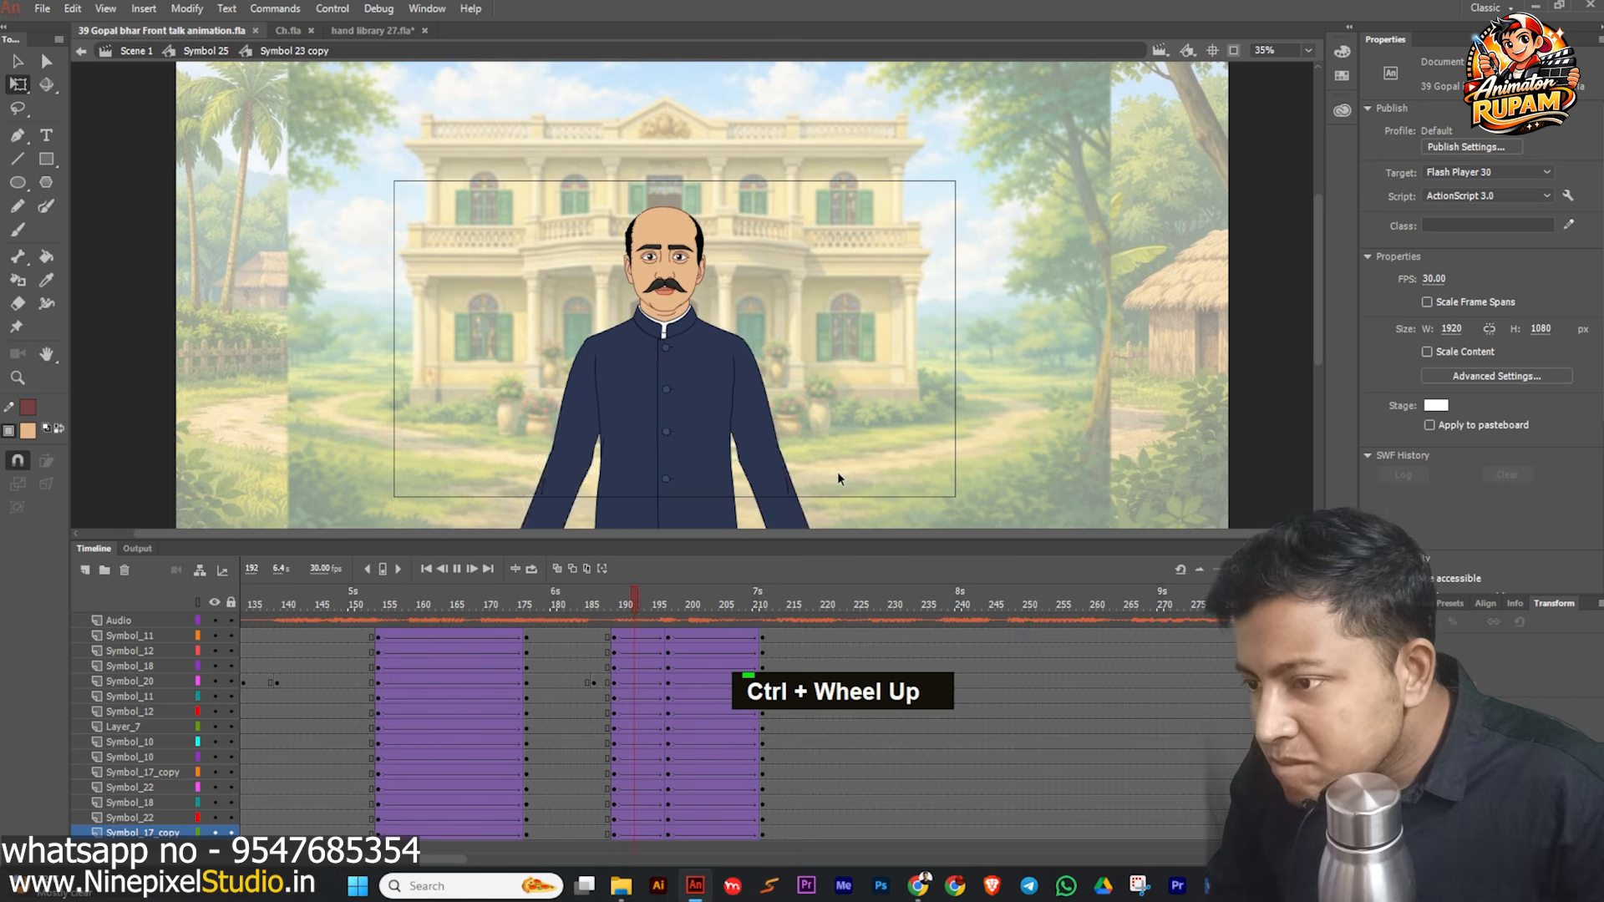
pyautogui.click(932, 651)
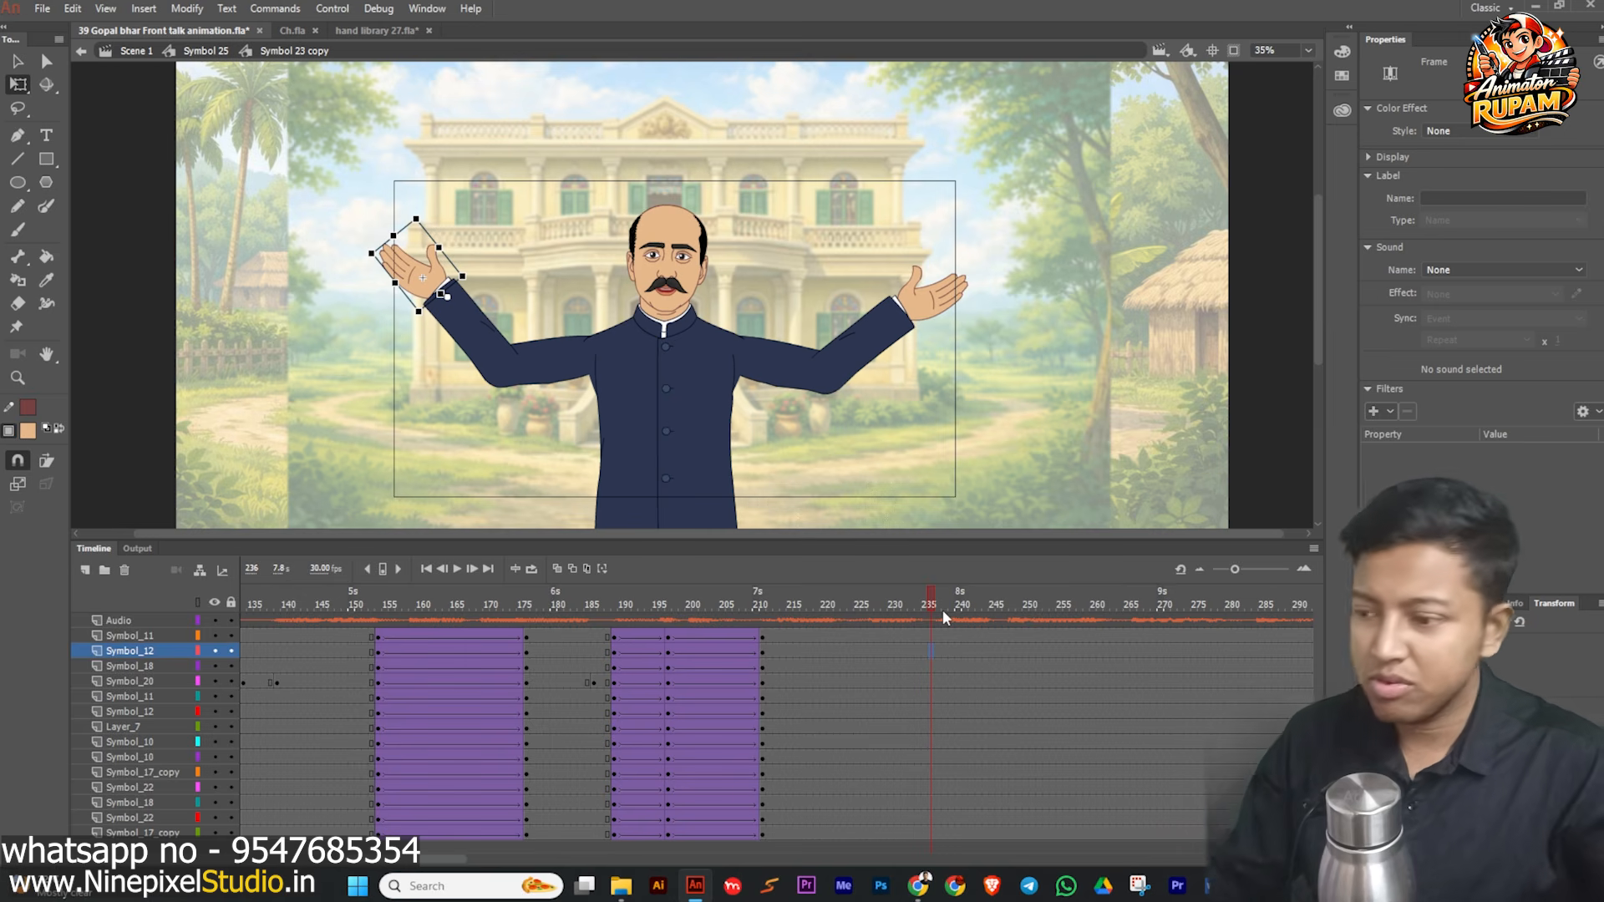
# - Insert keyframes on all character layers at frames 231 and 251, holding the arms-raised pose
pyautogui.moveTo(922, 609); pyautogui.dragTo(769, 660)
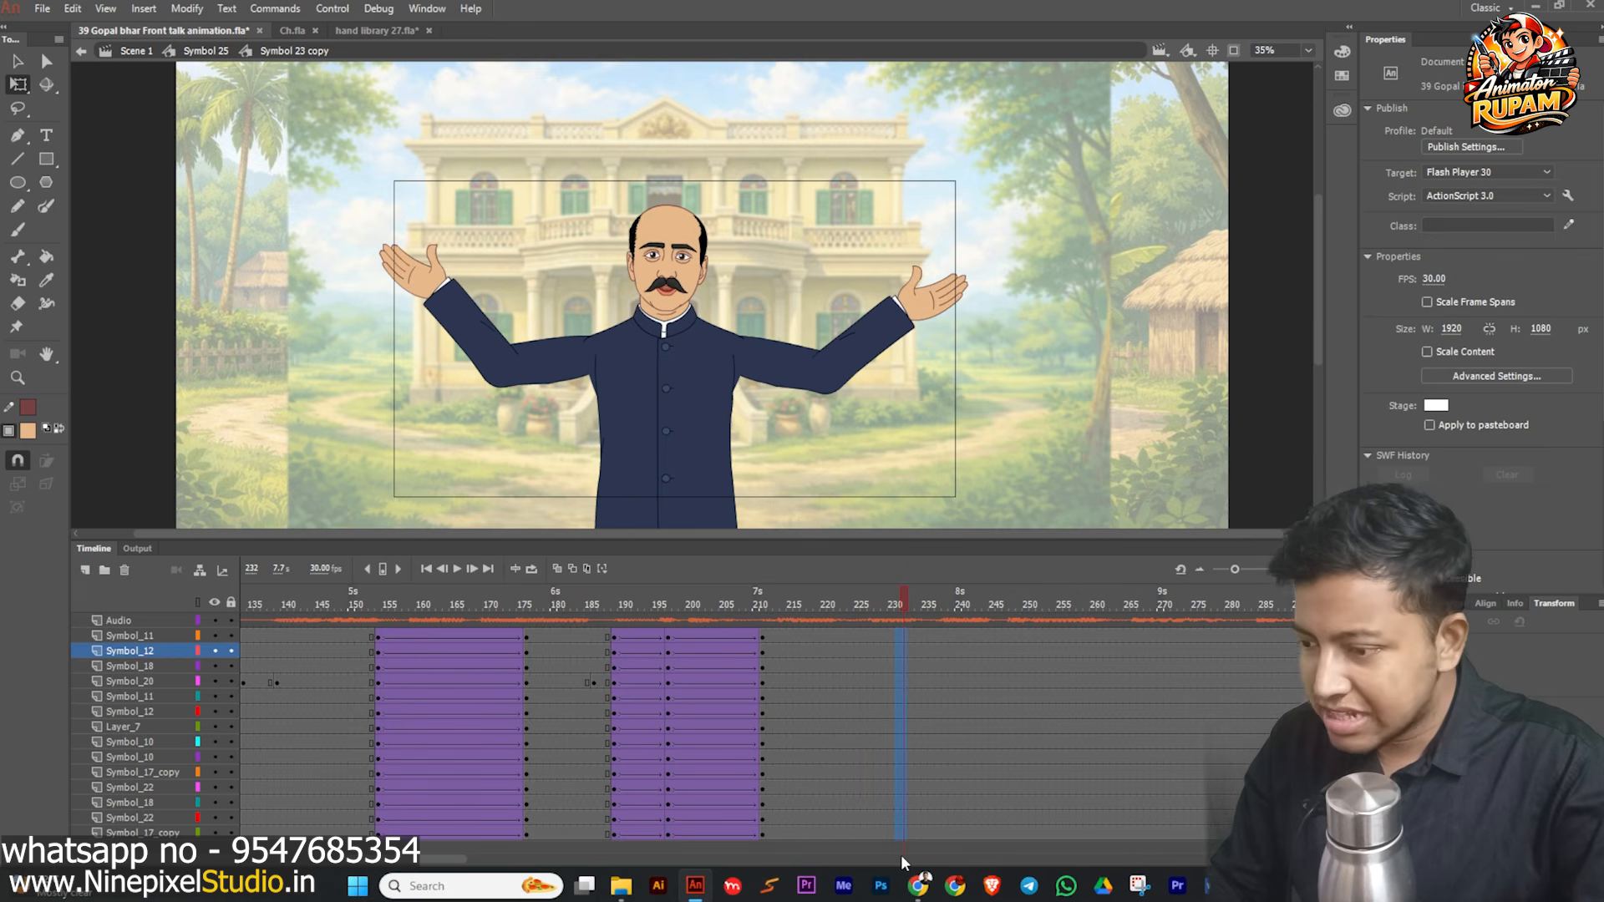
pyautogui.press('F6')
pyautogui.moveTo(901, 606); pyautogui.dragTo(1014, 640)
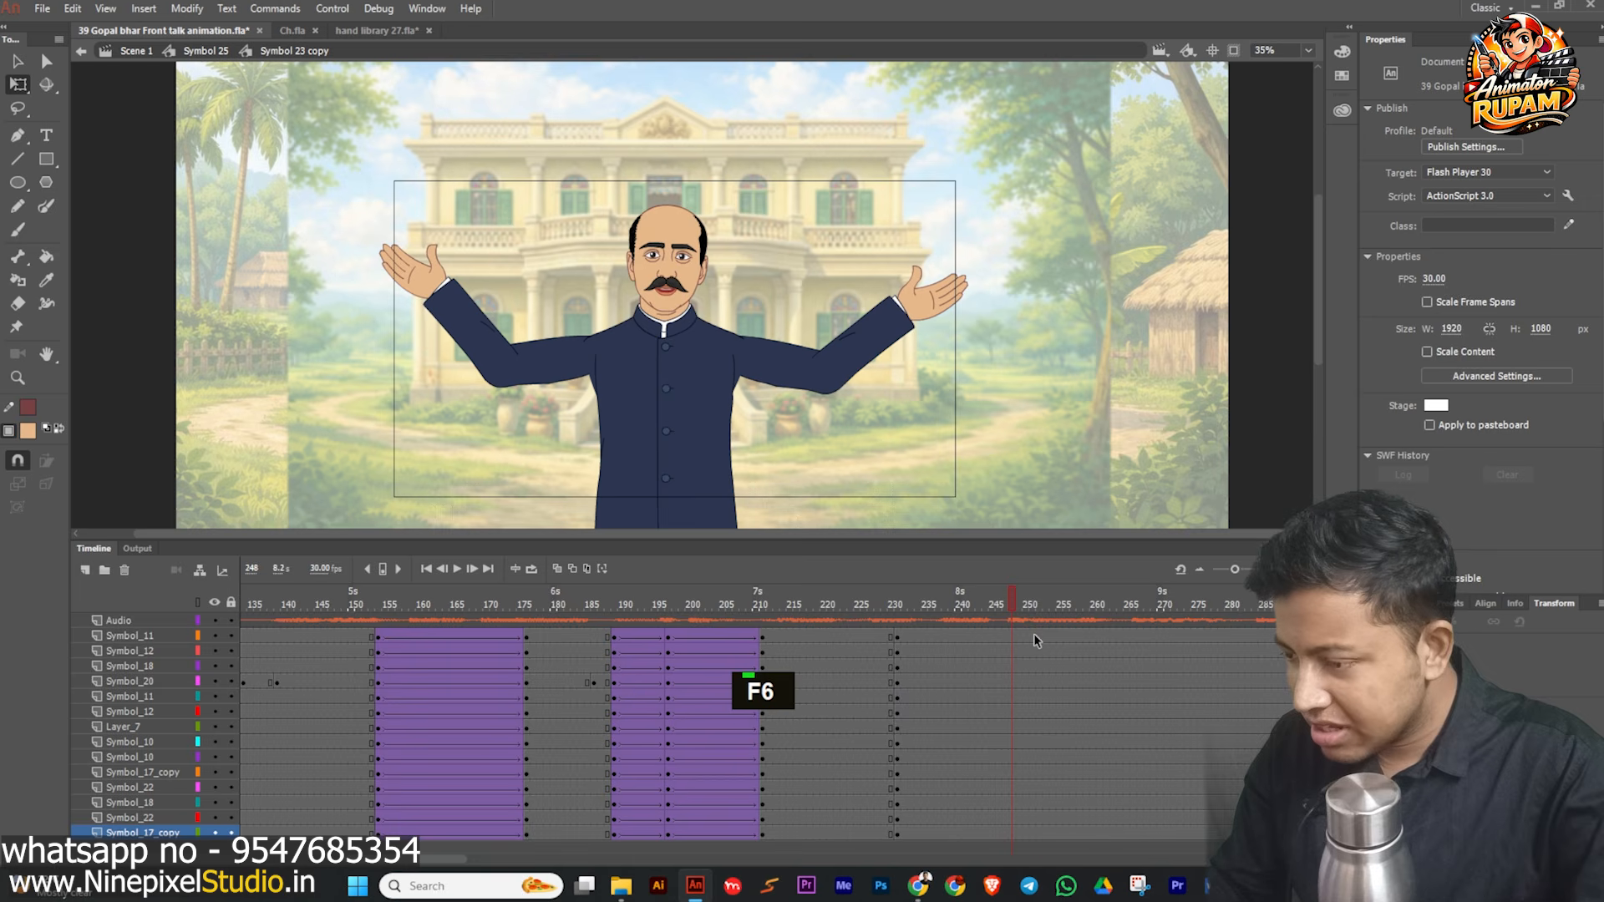
pyautogui.press('F6')
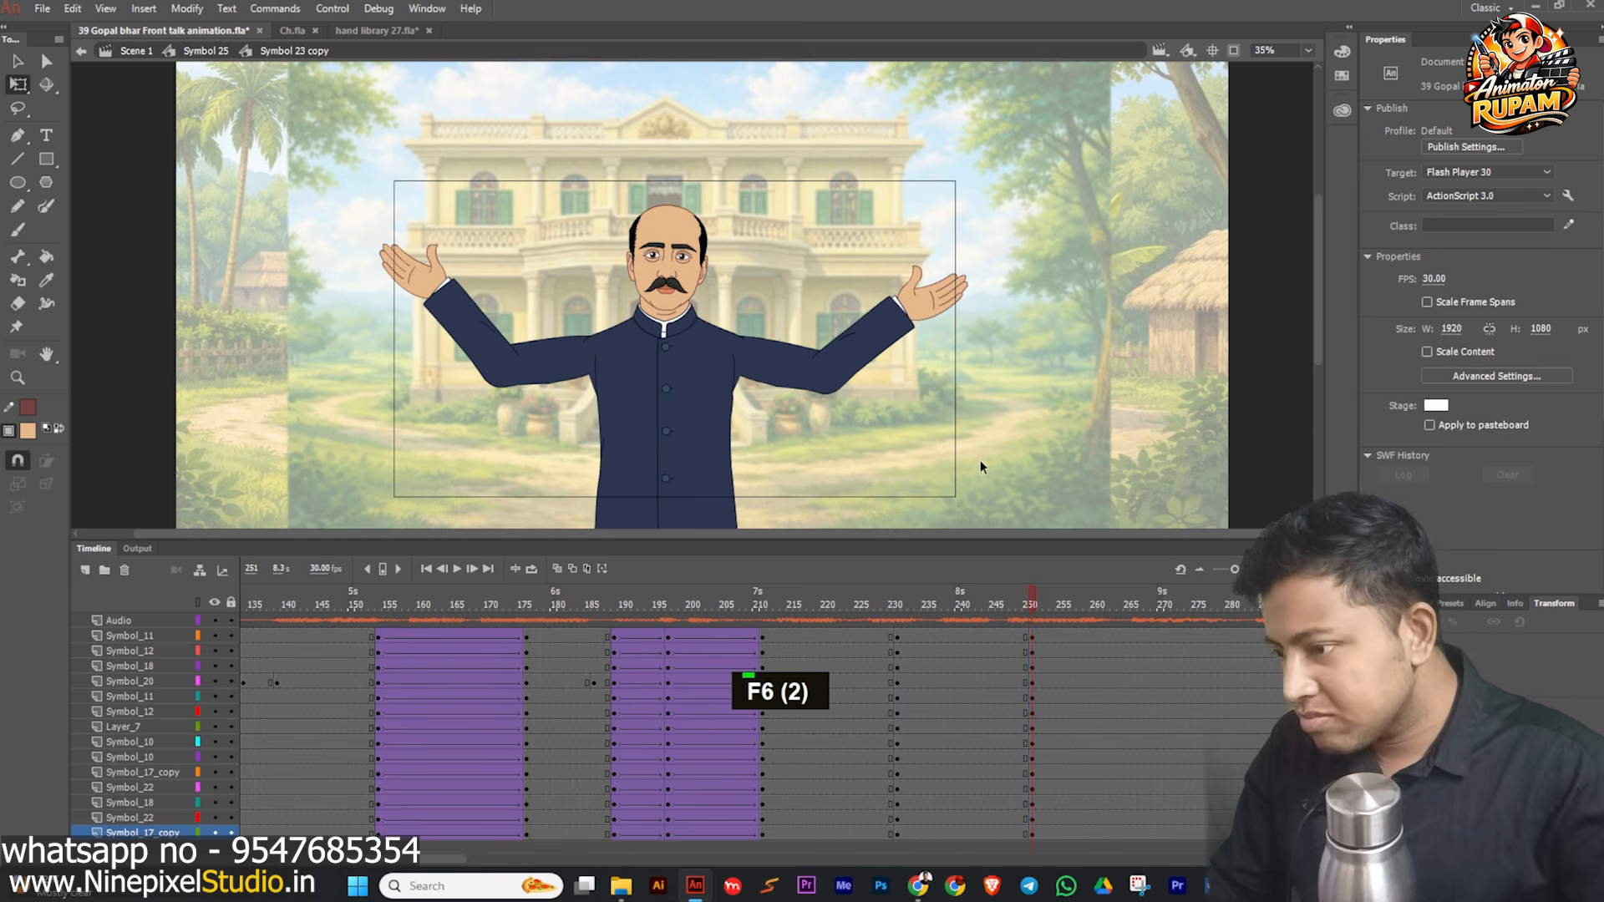
# - Create classic tweens on all character layers between frames 231 and 251
pyautogui.scroll(-1, 836, 402)
pyautogui.scroll(1, 835, 403)
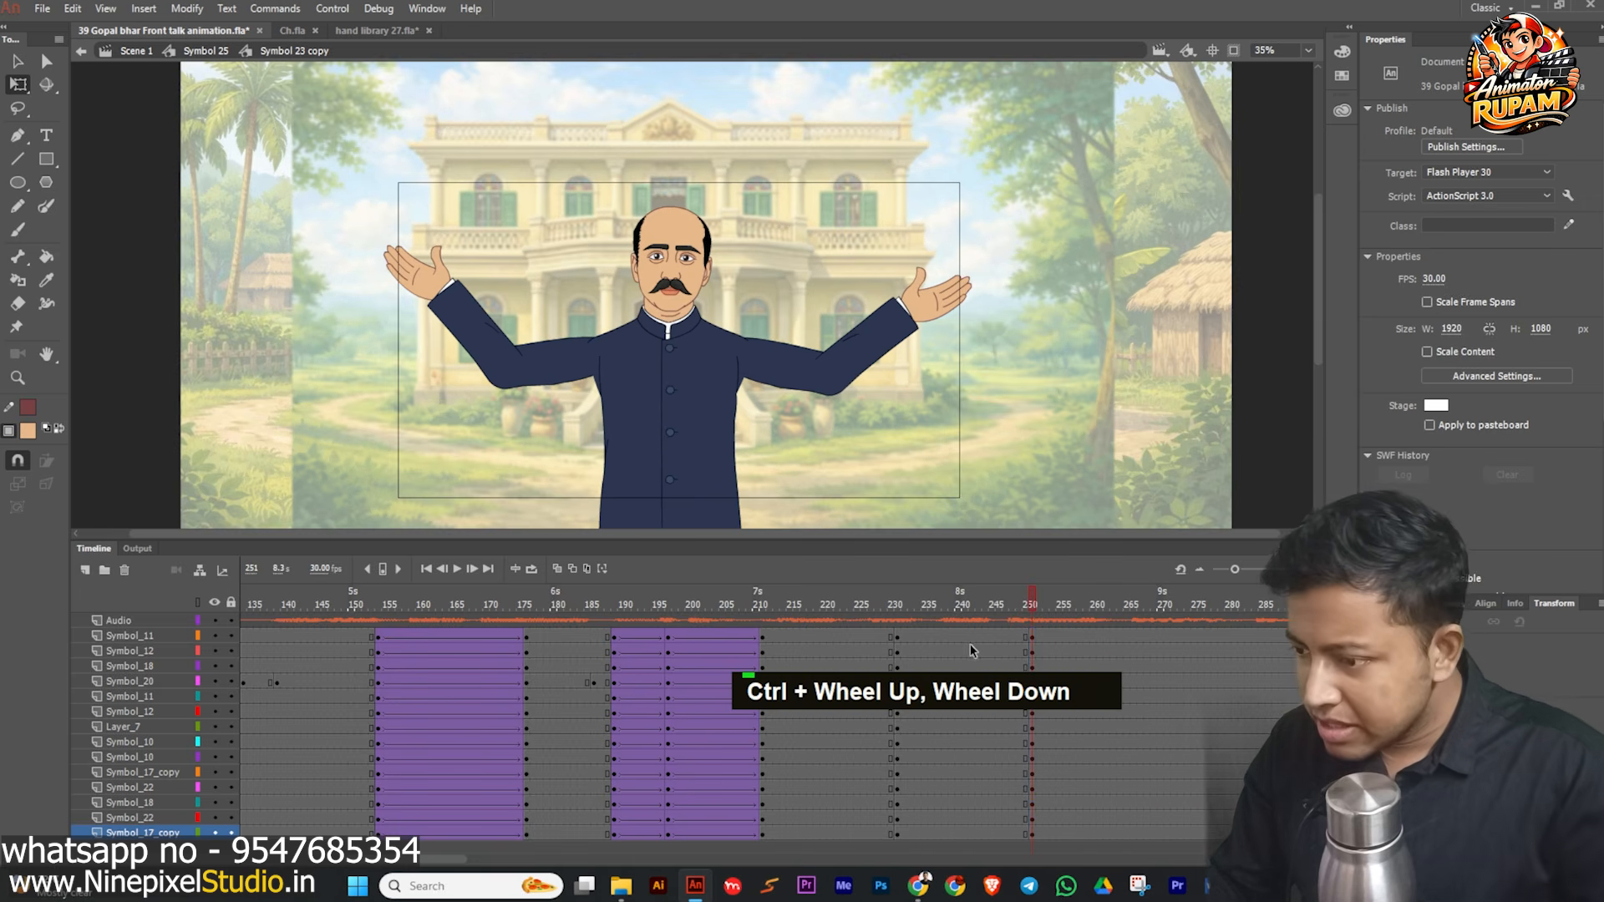
pyautogui.moveTo(969, 637); pyautogui.dragTo(971, 814)
pyautogui.click(946, 637)
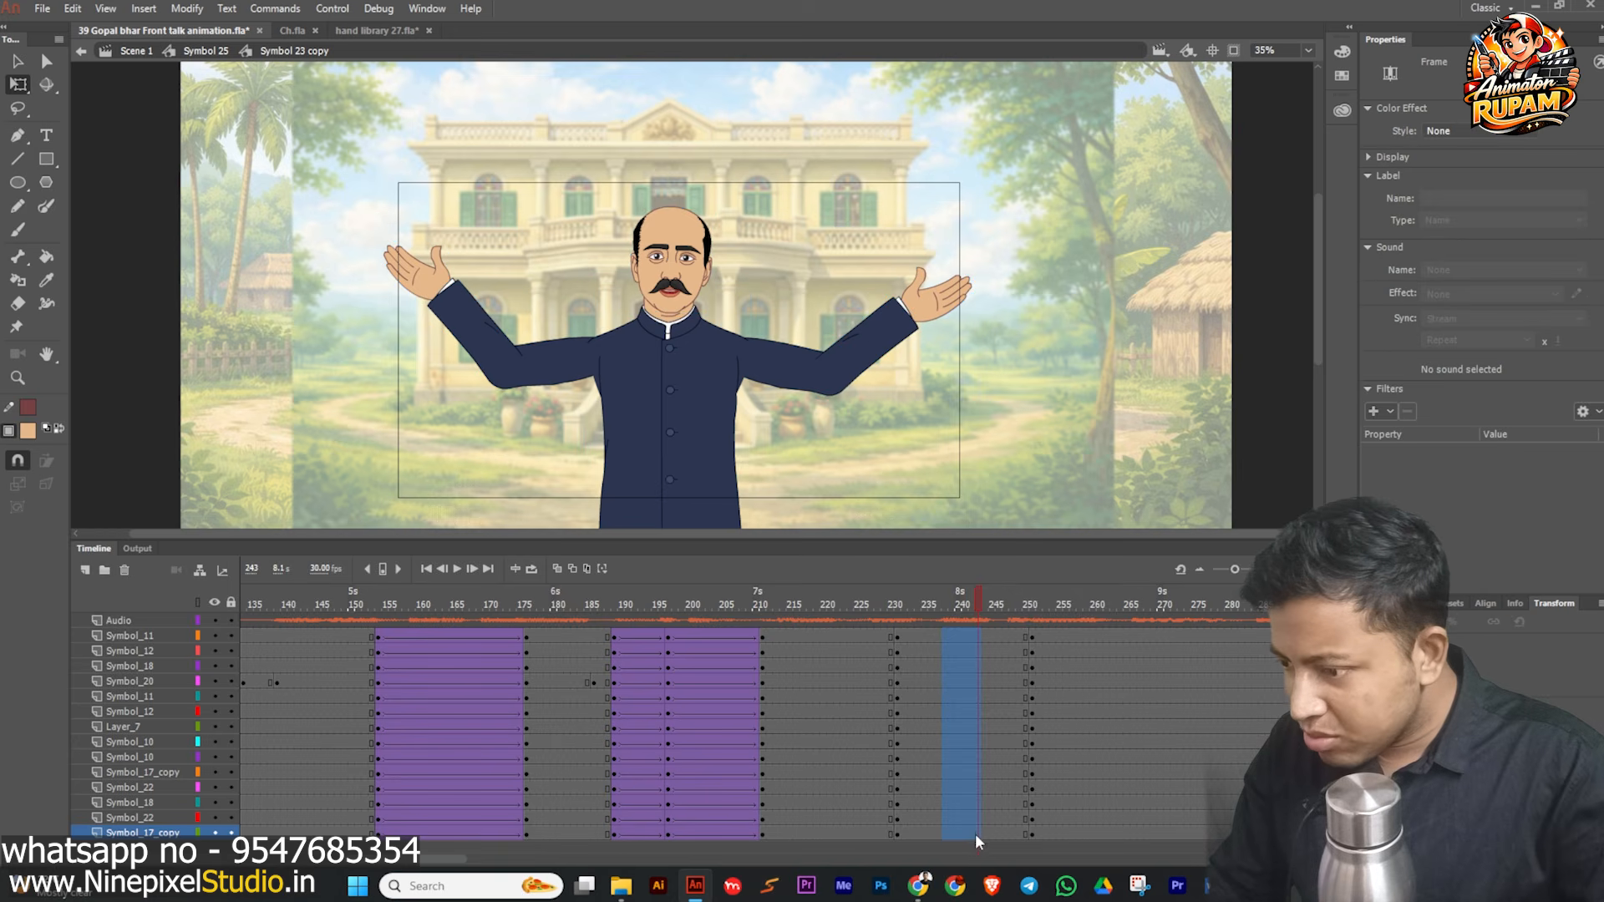
pyautogui.press('`')
pyautogui.moveTo(960, 600); pyautogui.dragTo(986, 602)
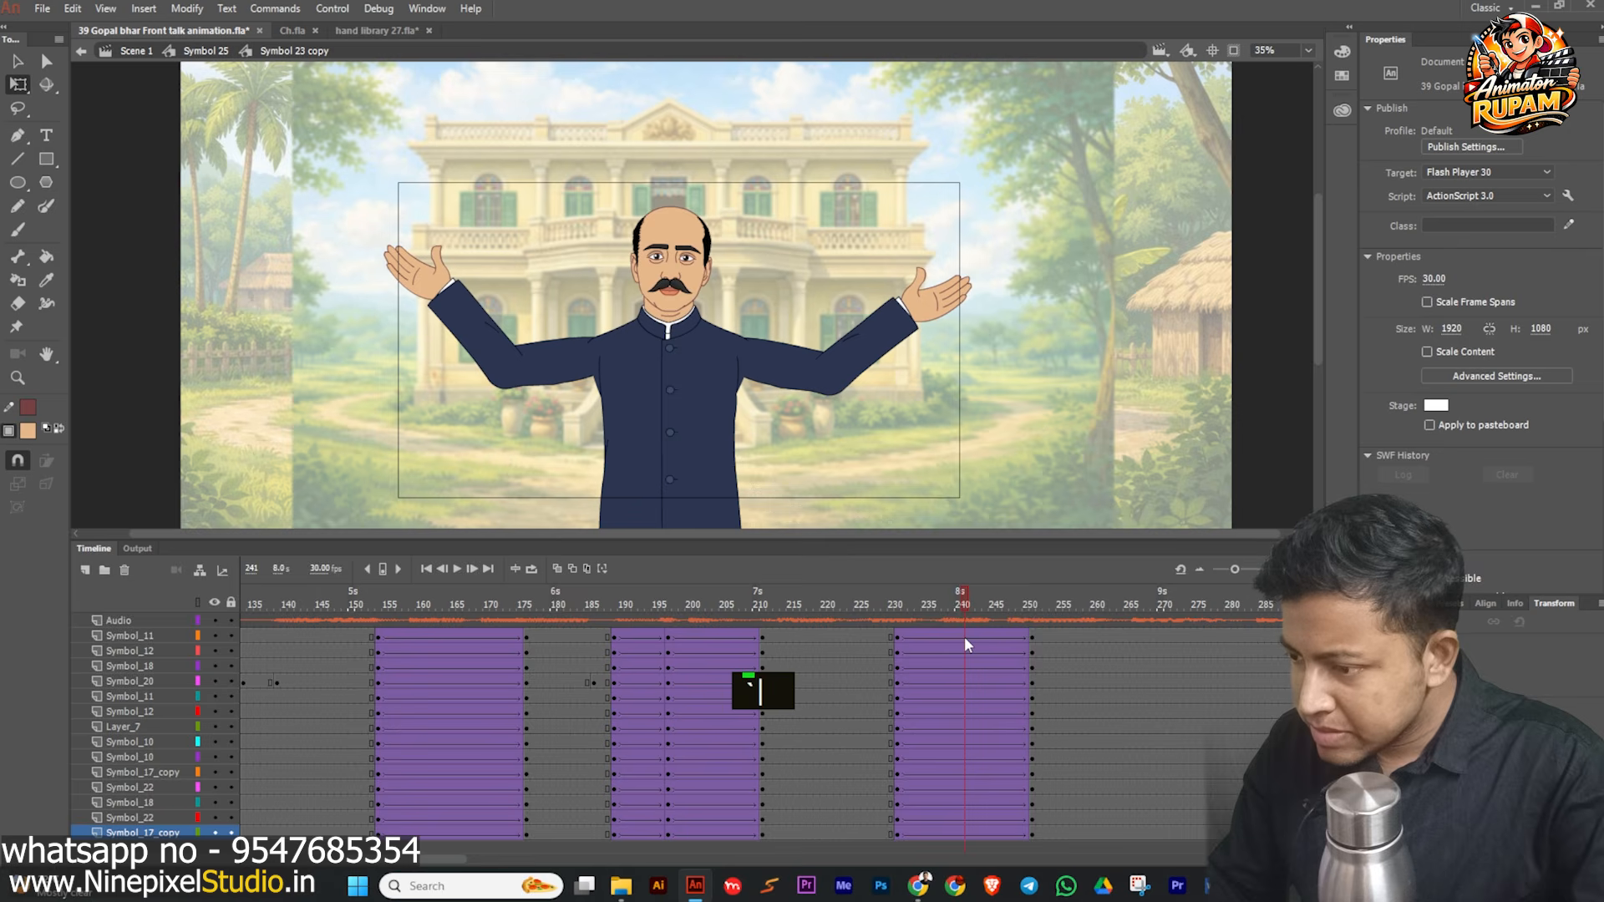
# - In the frame 251 pose, select the head, torso and arms together and tilt them slightly toward the viewer's left
pyautogui.keyDown('ctrl'); pyautogui.scroll(-2, 756, 316); pyautogui.keyUp('ctrl')
pyautogui.click(656, 378)
pyautogui.keyDown('ctrl'); pyautogui.scroll(1, 692, 436); pyautogui.keyUp('ctrl')
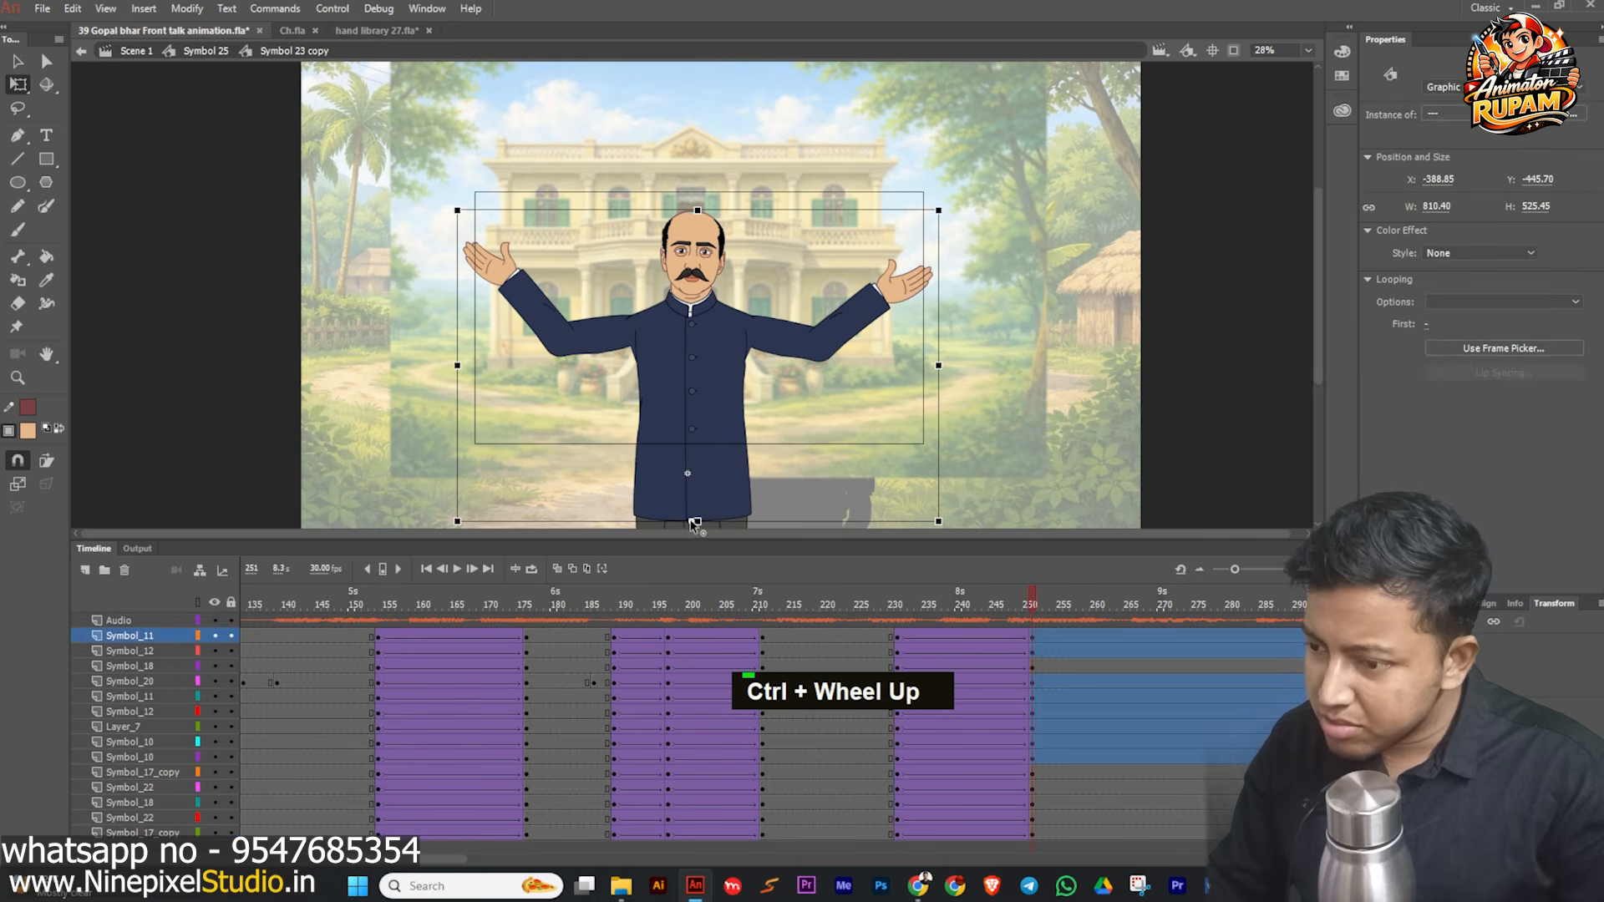
pyautogui.keyDown('ctrl'); pyautogui.scroll(2, 691, 242); pyautogui.keyUp('ctrl')
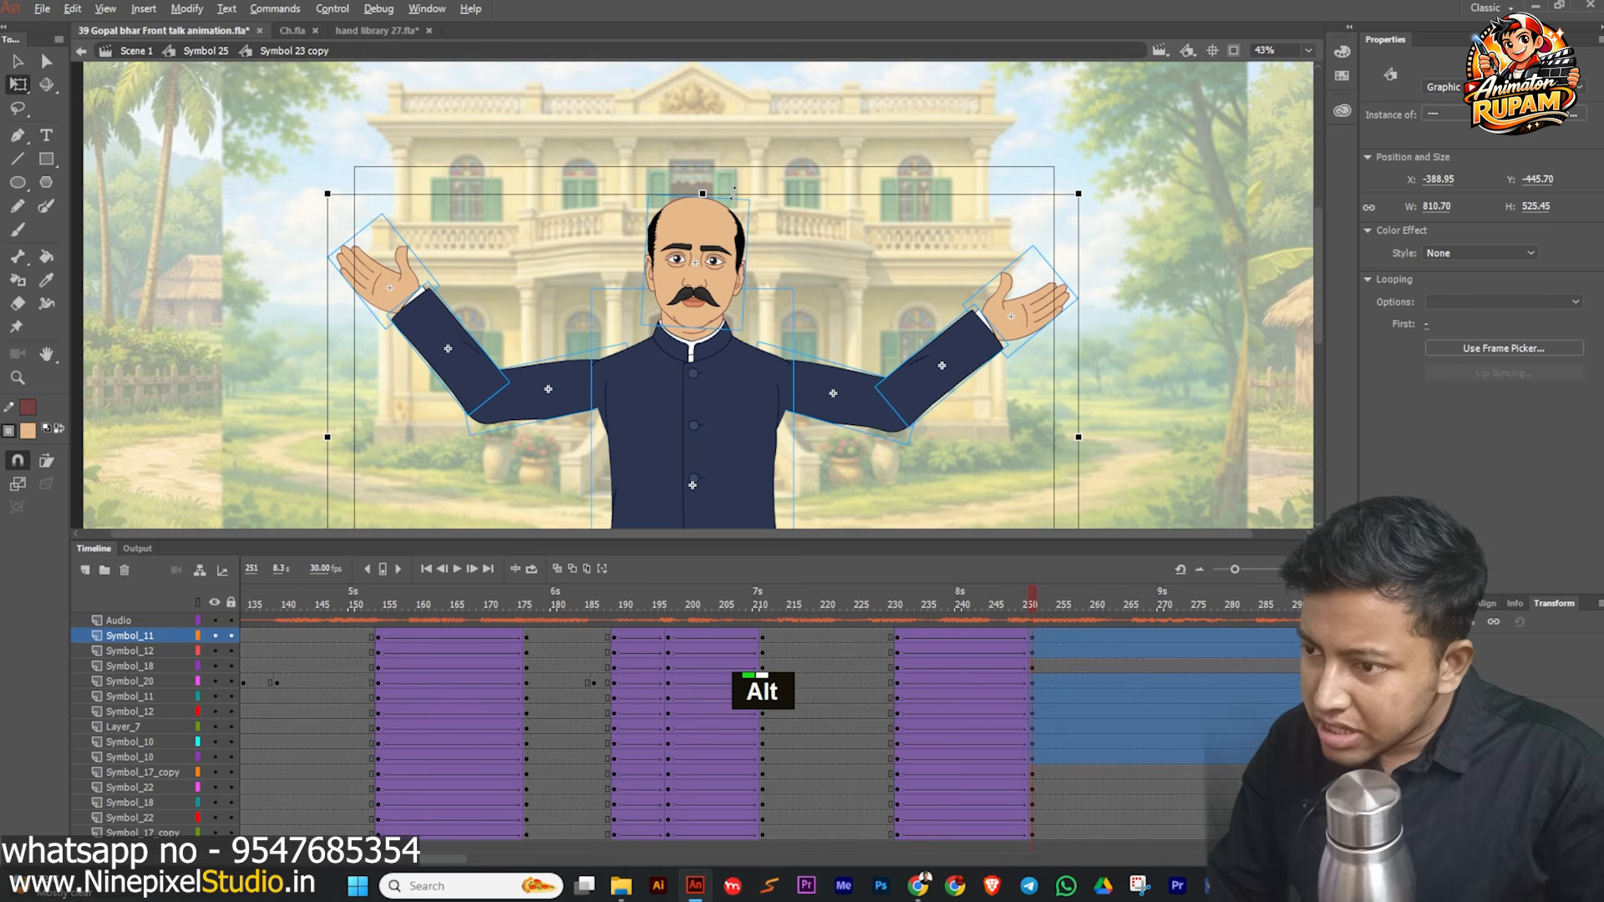
pyautogui.keyDown('alt'); pyautogui.click(771, 194); pyautogui.keyUp('alt')
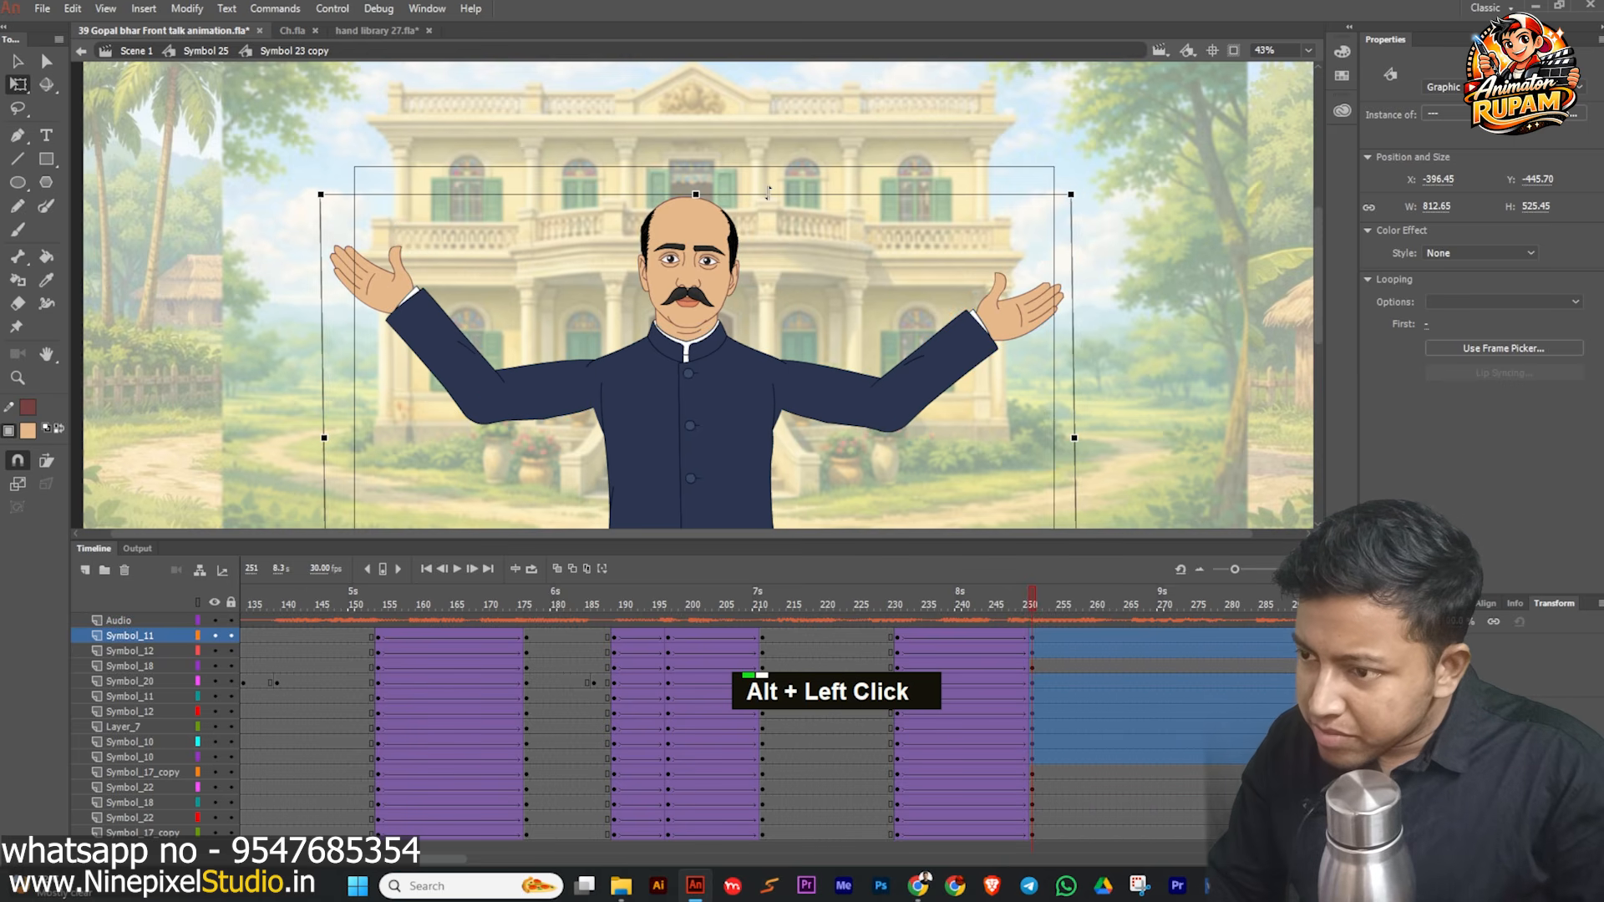
pyautogui.keyDown('ctrl'); pyautogui.scroll(-2, 357, 221); pyautogui.keyUp('ctrl')
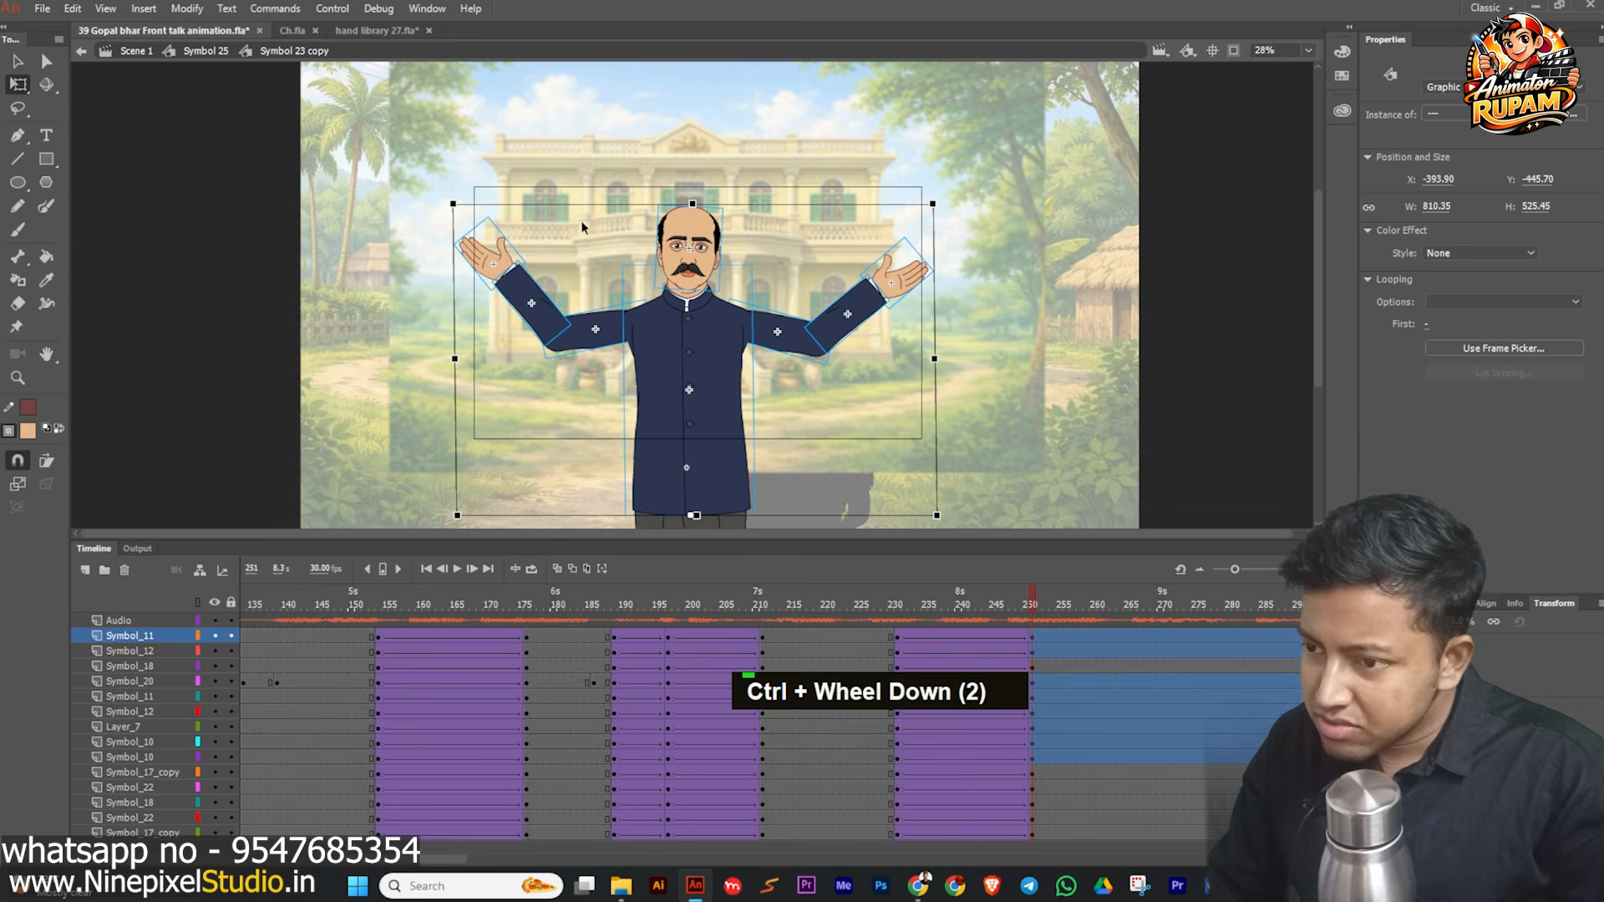
pyautogui.keyDown('ctrl'); pyautogui.scroll(3, 357, 220); pyautogui.keyUp('ctrl')
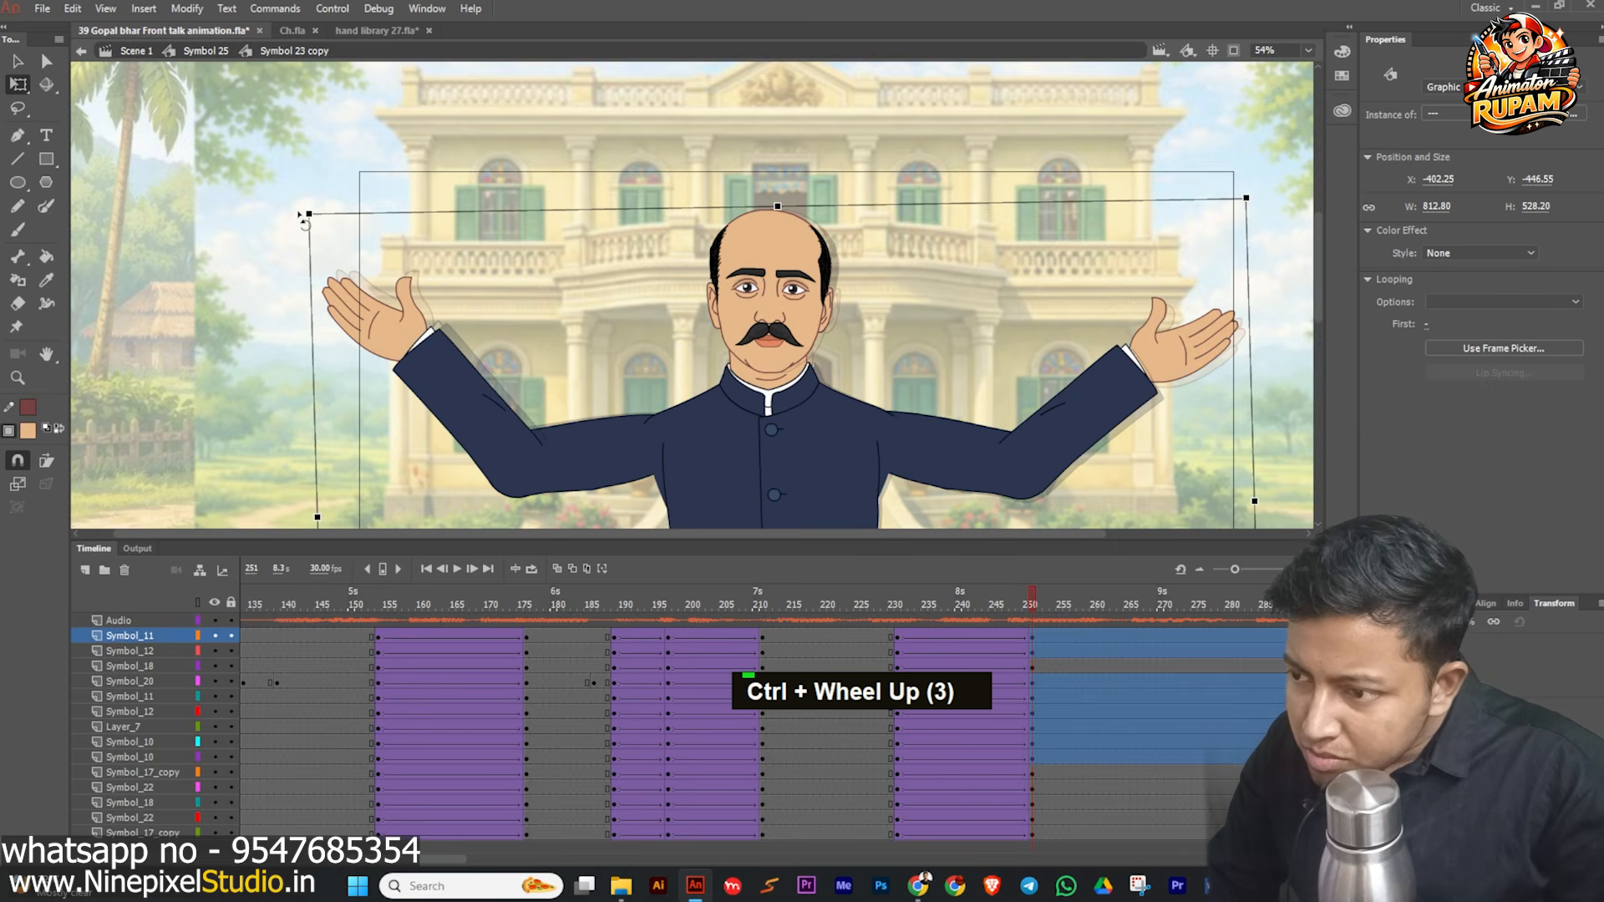
# - Rotate the head slightly in the frame 251 pose
pyautogui.doubleClick(787, 276)
pyautogui.keyDown('ctrl'); pyautogui.scroll(-1, 800, 241); pyautogui.keyUp('ctrl')
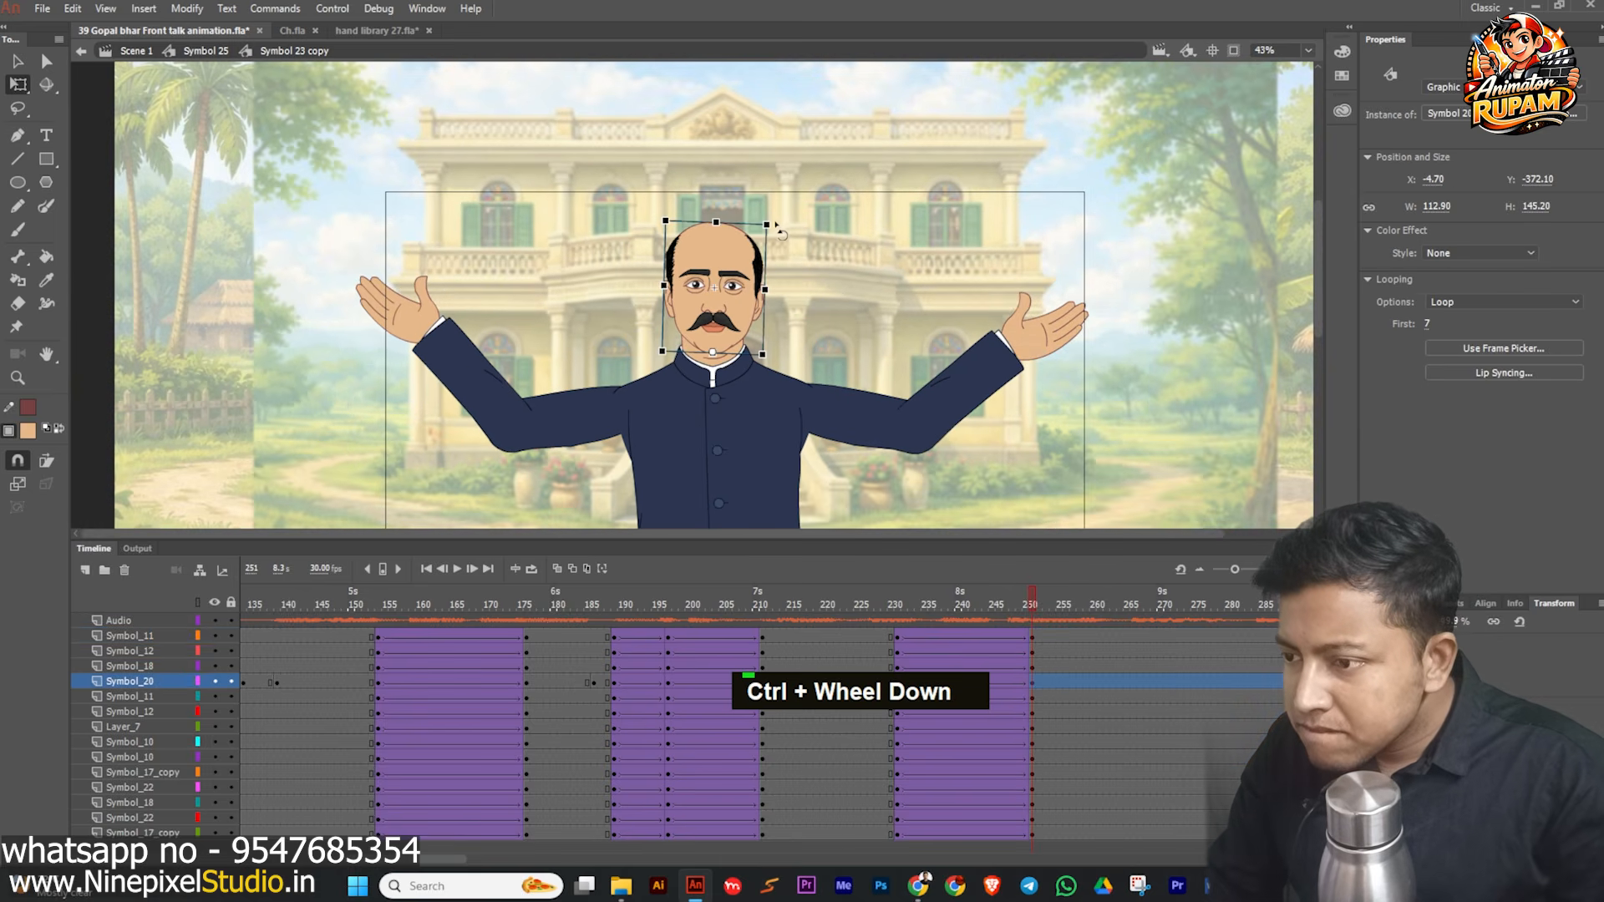
pyautogui.moveTo(777, 225); pyautogui.dragTo(770, 206)
pyautogui.keyDown('ctrl'); pyautogui.scroll(-1, 810, 251); pyautogui.keyUp('ctrl')
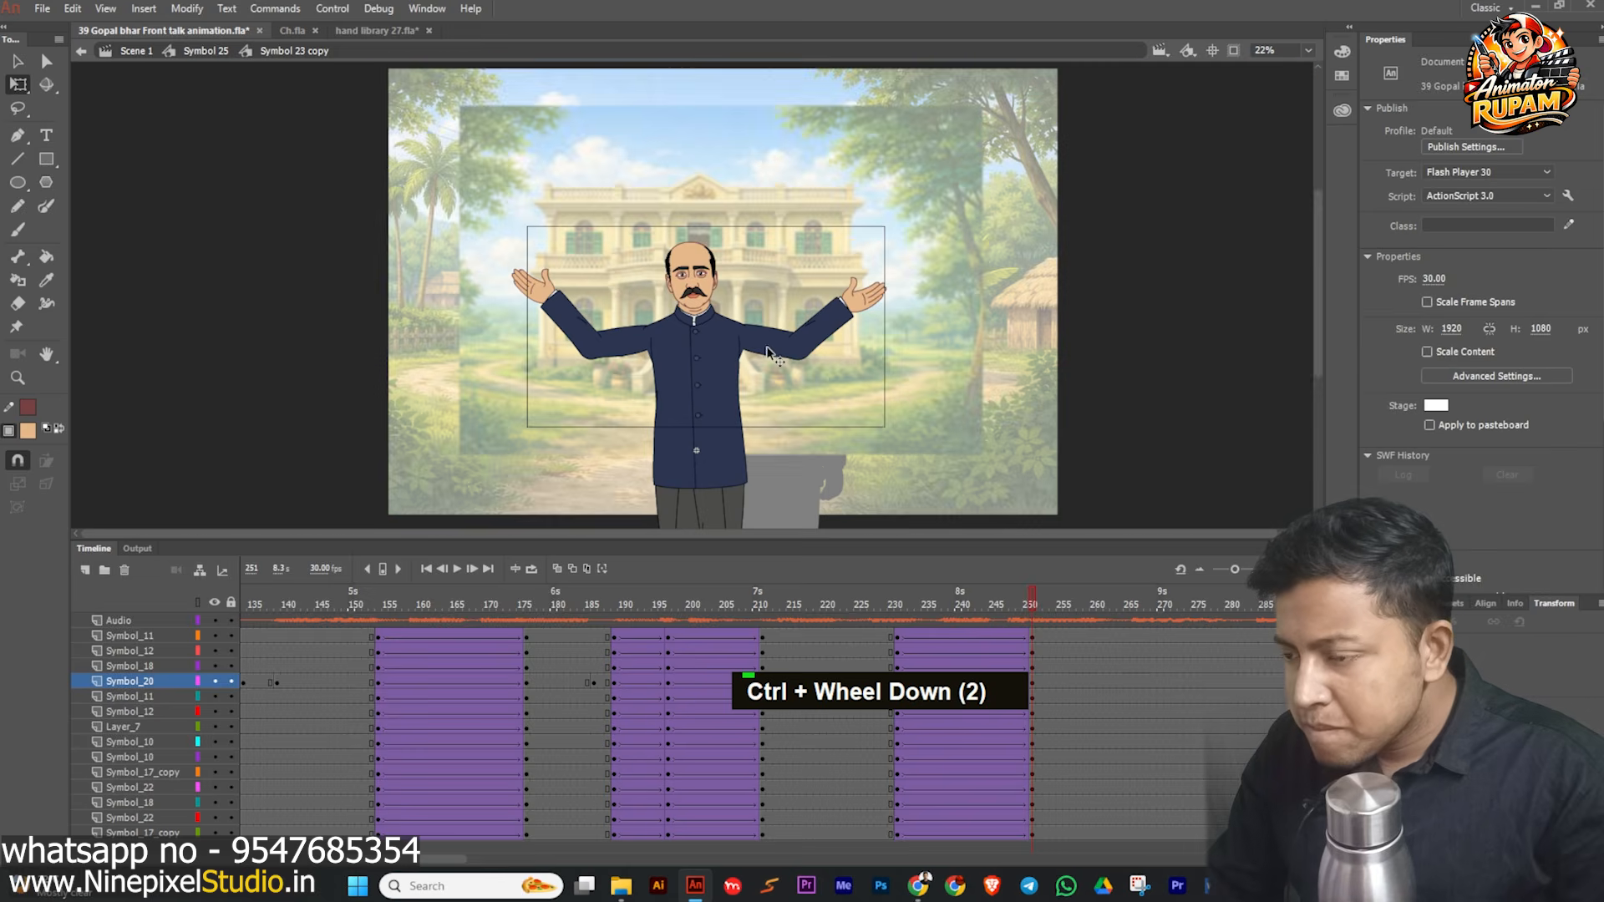
# - Rotate both upper arms slightly around the shoulders in the frame 251 pose
pyautogui.click(769, 352)
pyautogui.keyDown('ctrl'); pyautogui.scroll(1, 768, 352); pyautogui.keyUp('ctrl')
pyautogui.moveTo(894, 410); pyautogui.dragTo(907, 389)
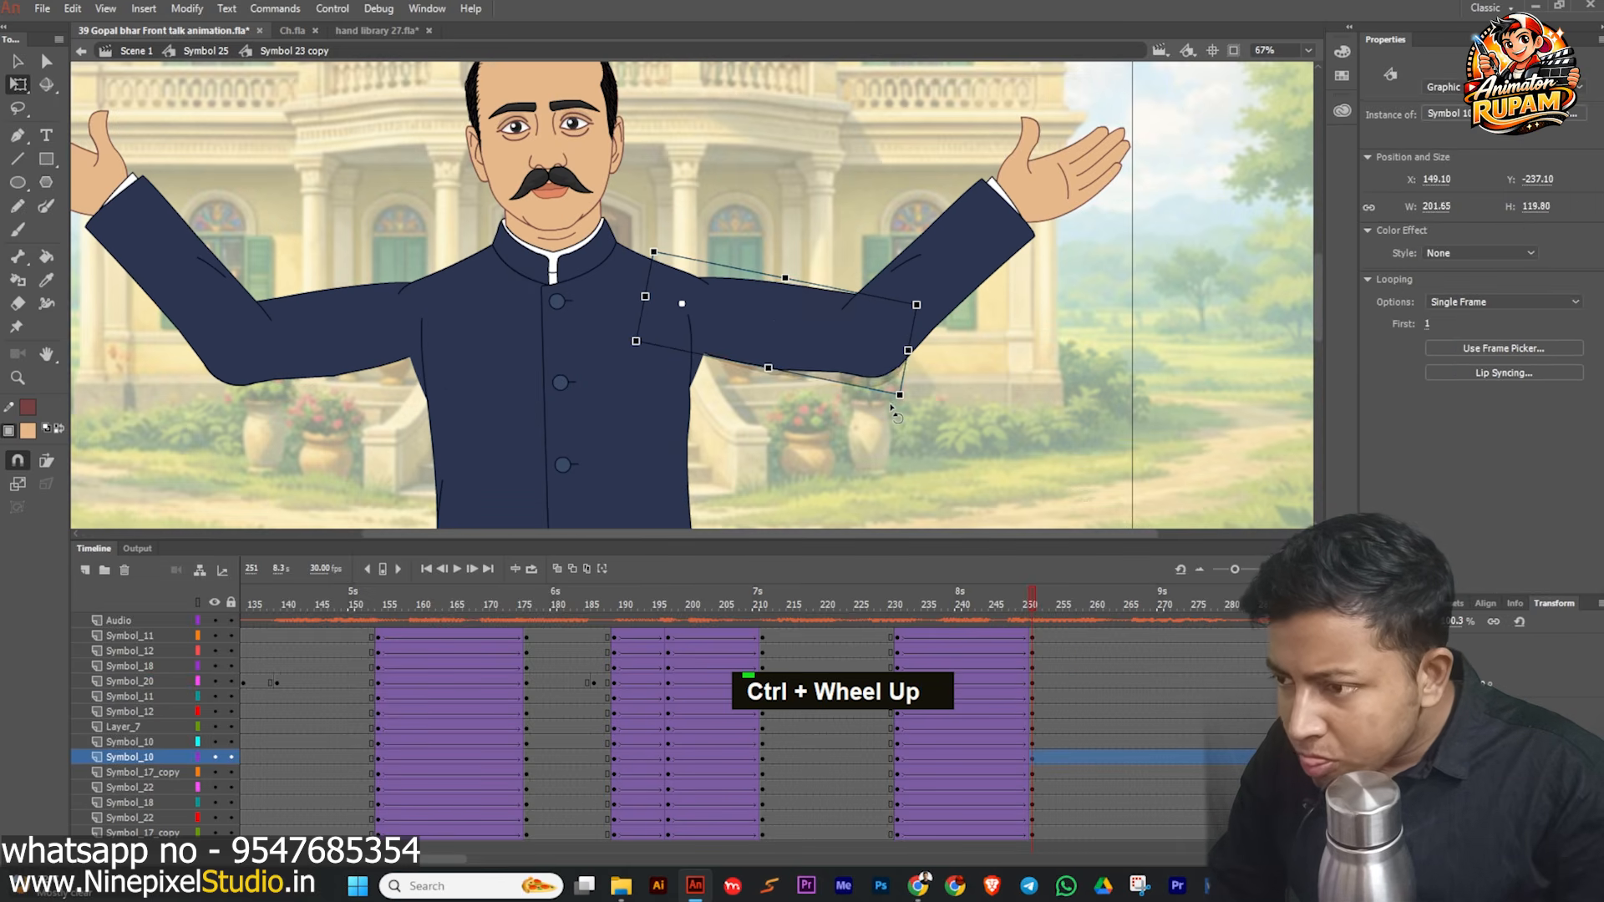
pyautogui.click(333, 330)
pyautogui.moveTo(219, 419); pyautogui.dragTo(224, 433)
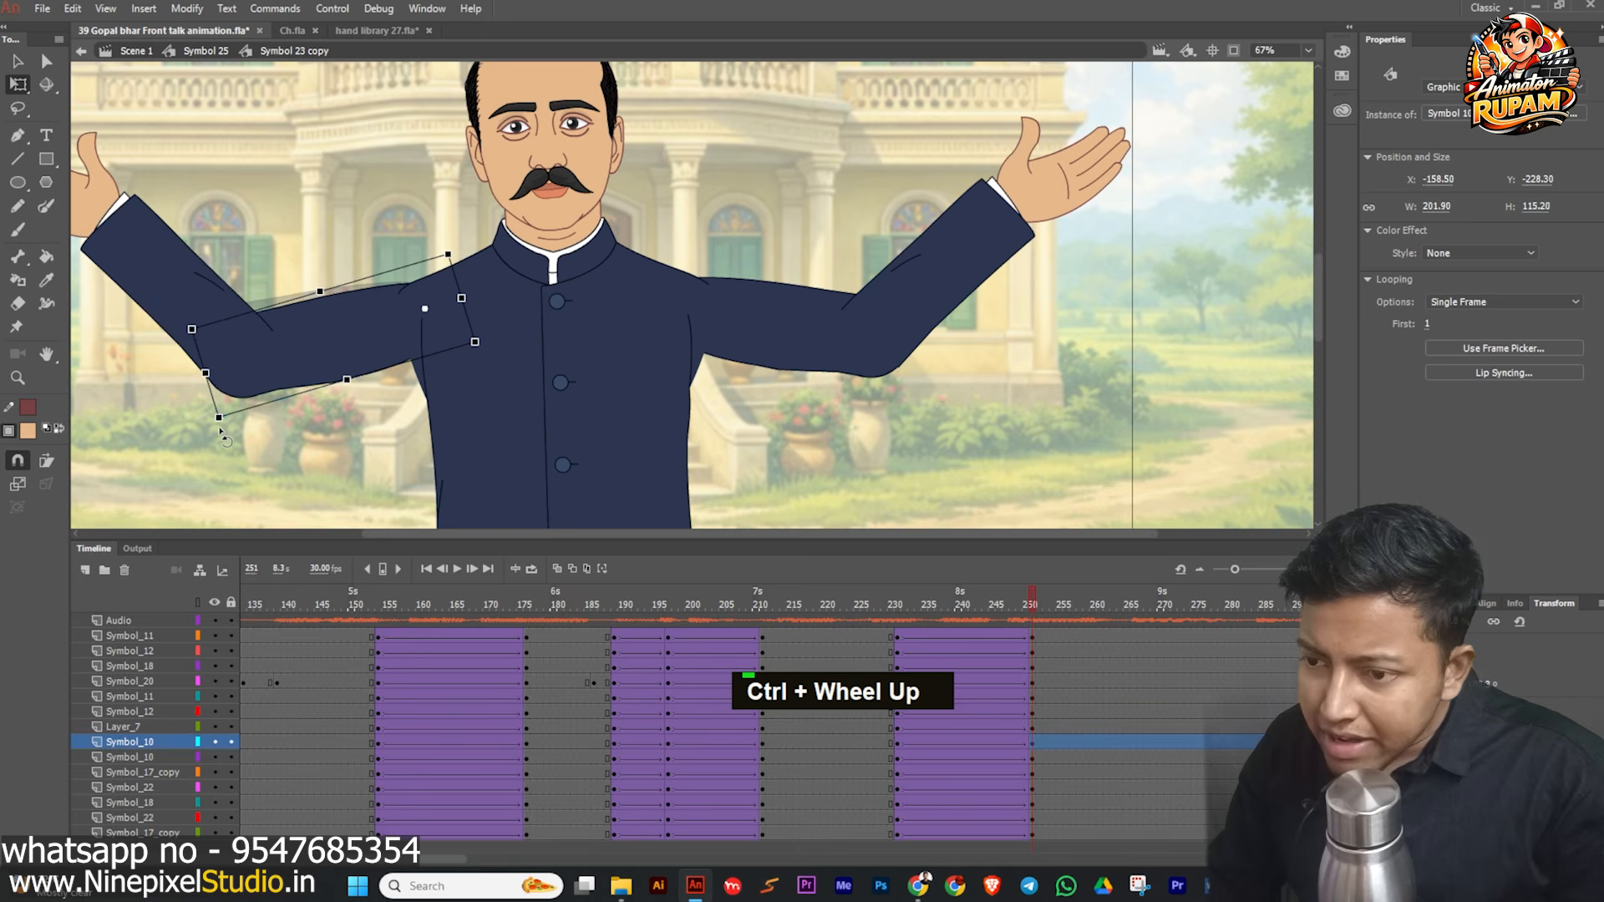
# - Rotate both forearms slightly upward around the elbows in the frame 251 pose
pyautogui.click(190, 400)
pyautogui.click(139, 258)
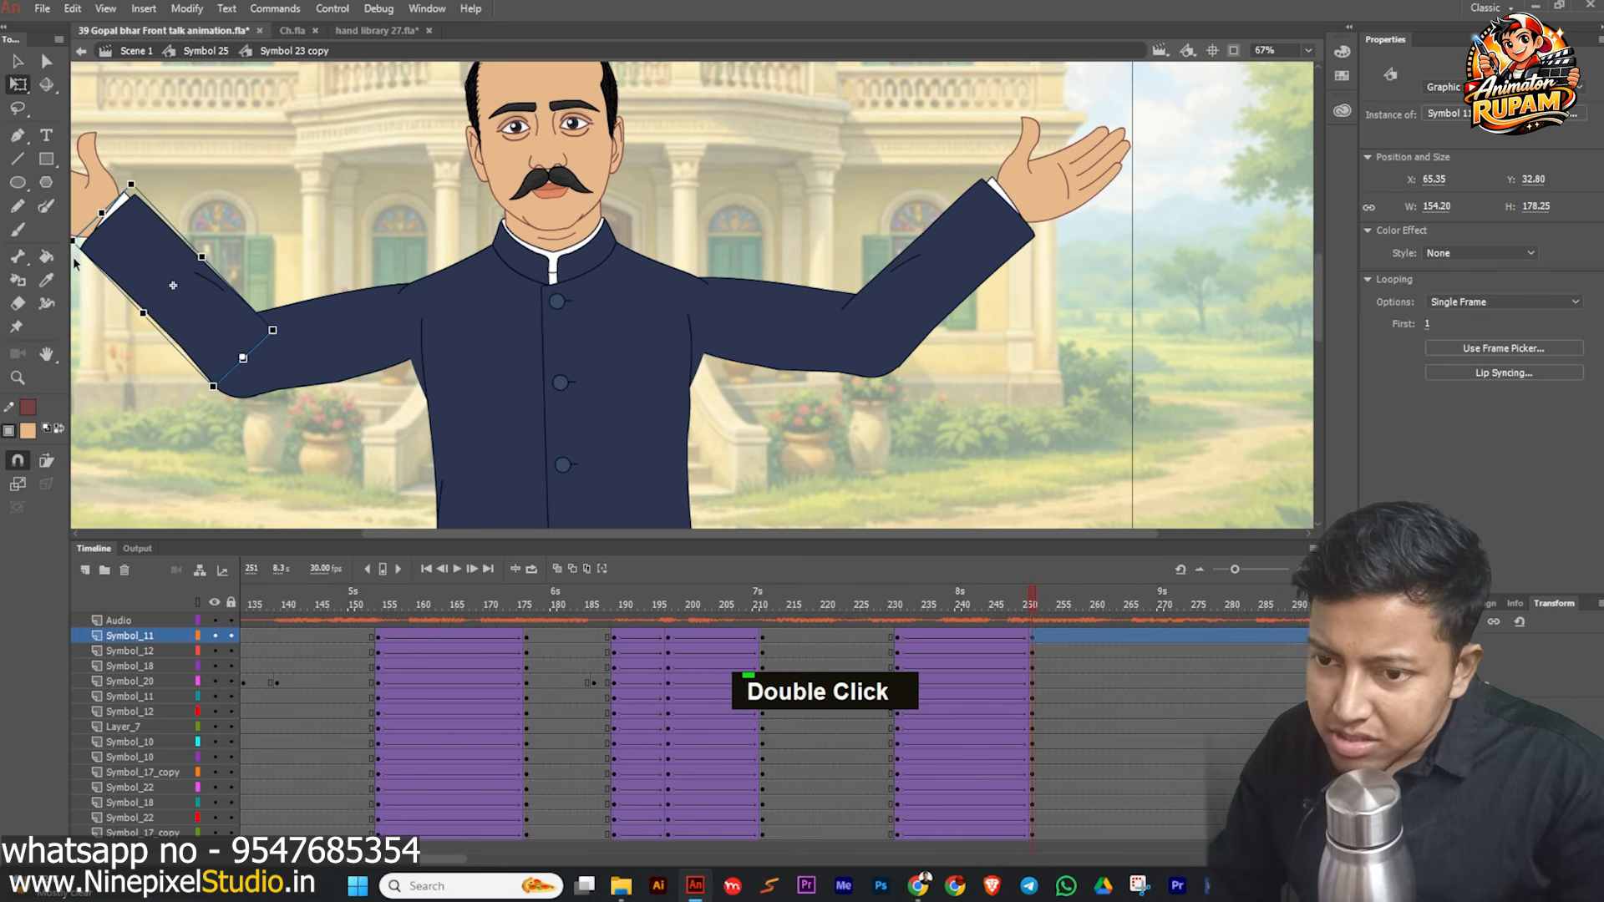
pyautogui.moveTo(151, 329); pyautogui.dragTo(190, 350)
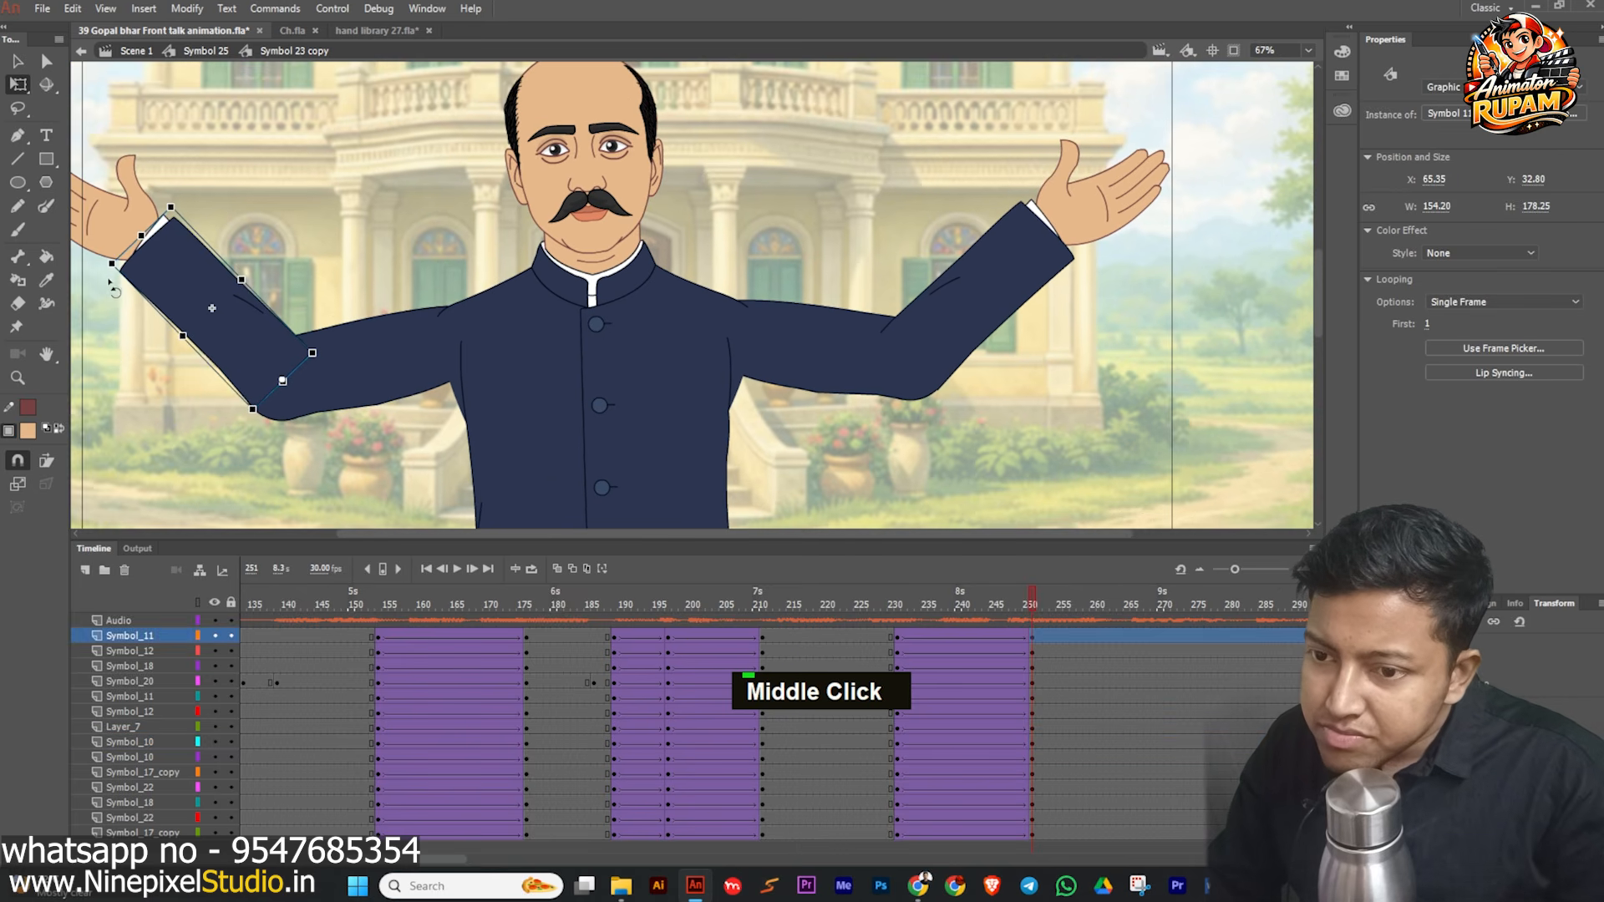
pyautogui.moveTo(109, 268); pyautogui.dragTo(119, 254)
pyautogui.click(992, 259)
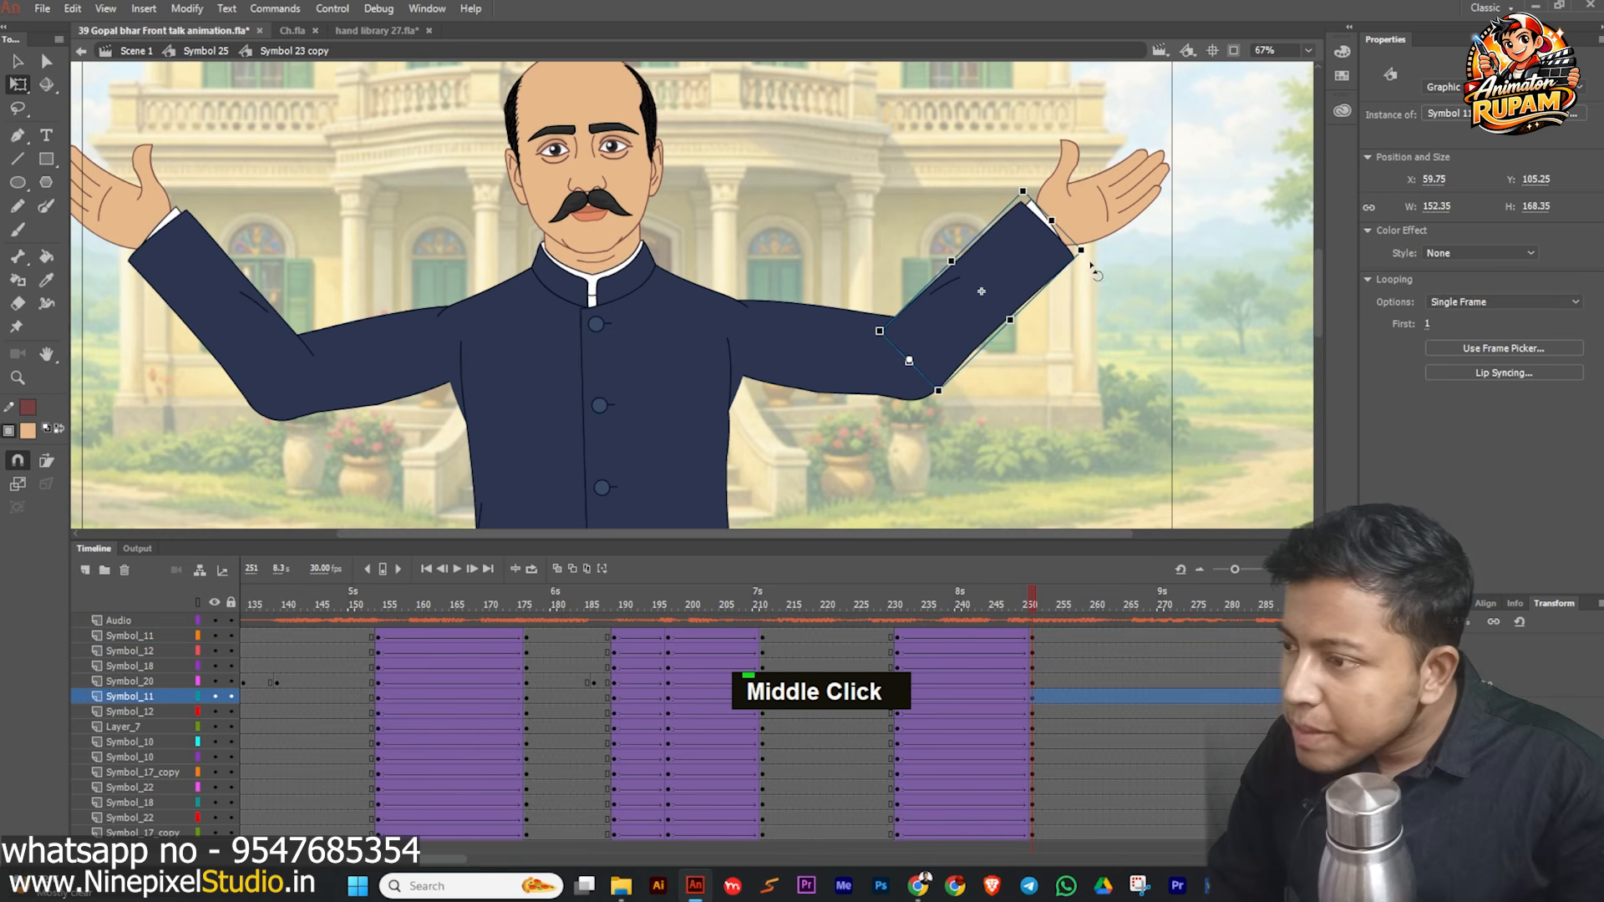
pyautogui.moveTo(1093, 264); pyautogui.dragTo(1090, 249)
# - Rotate the viewer's-right hand upward in the frame 251 pose and reposition it against its cuff
pyautogui.click(1105, 175)
pyautogui.moveTo(1181, 170); pyautogui.dragTo(1187, 146)
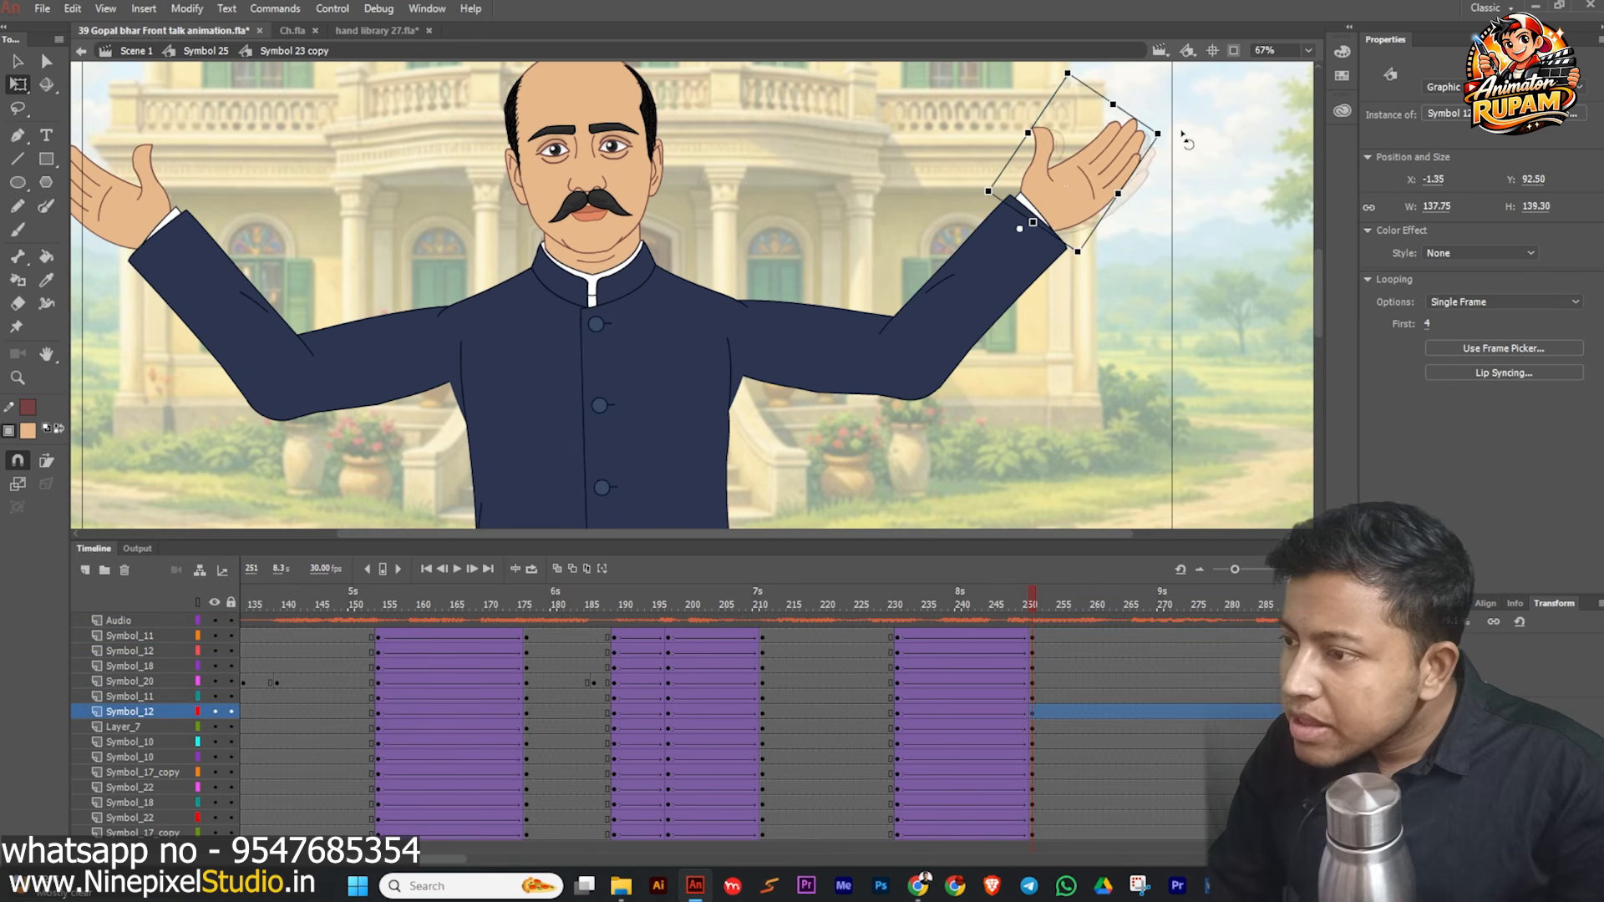
pyautogui.scroll(2, 1055, 209)
pyautogui.moveTo(1058, 205); pyautogui.dragTo(1067, 215)
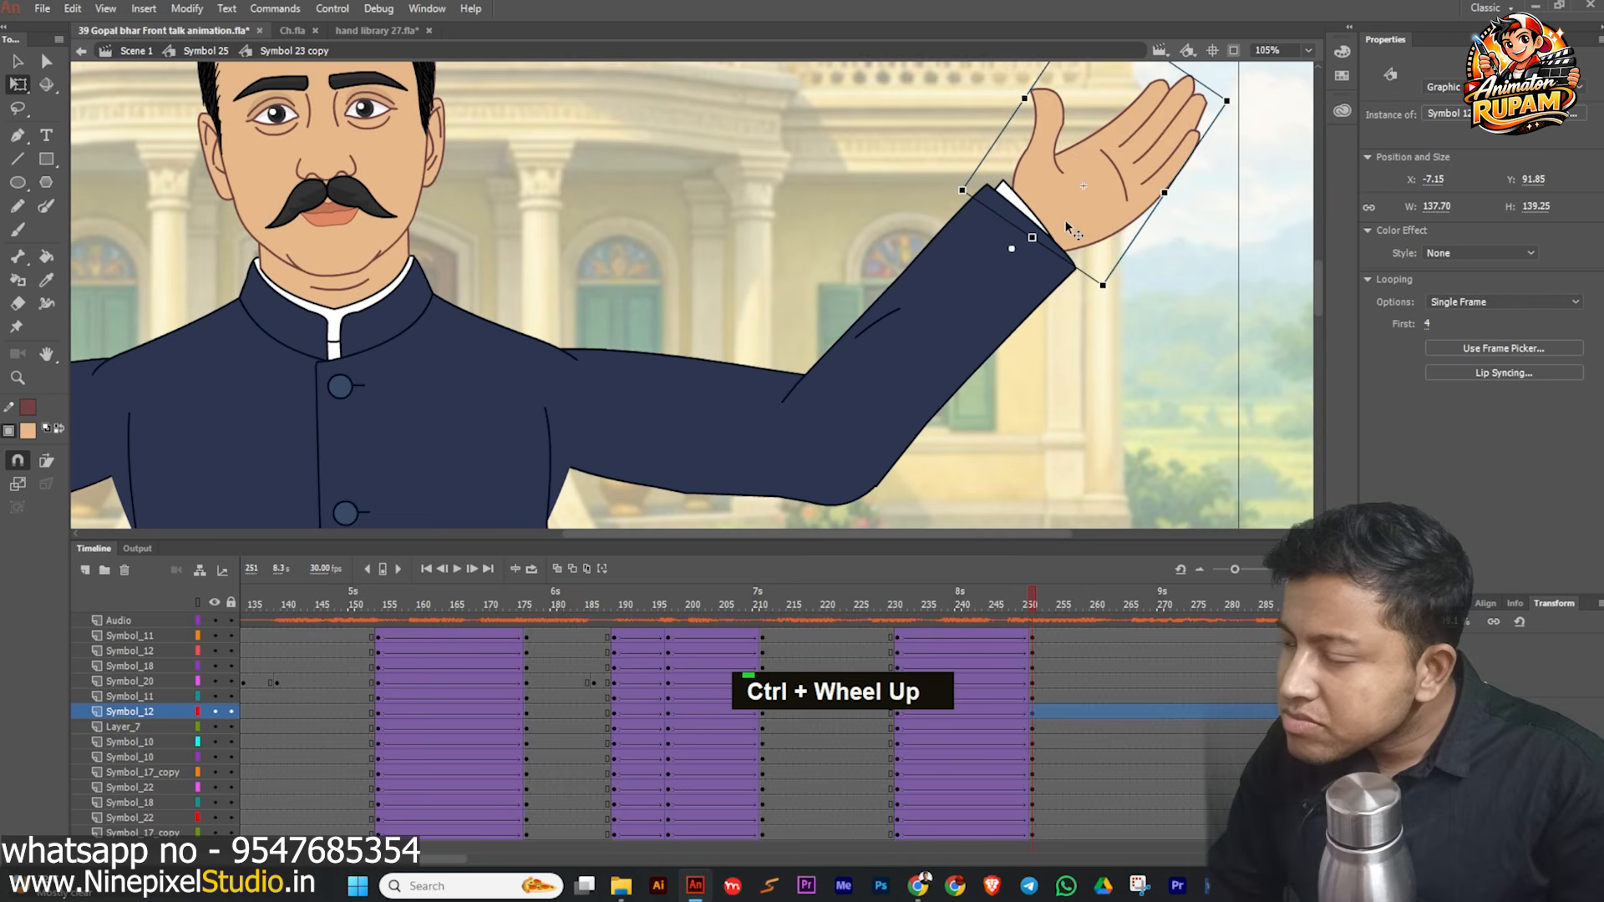
pyautogui.scroll(-2, 1103, 261)
# - Rotate the viewer's-left hand slightly upward in the frame 251 pose
pyautogui.click(309, 264)
pyautogui.click(146, 224)
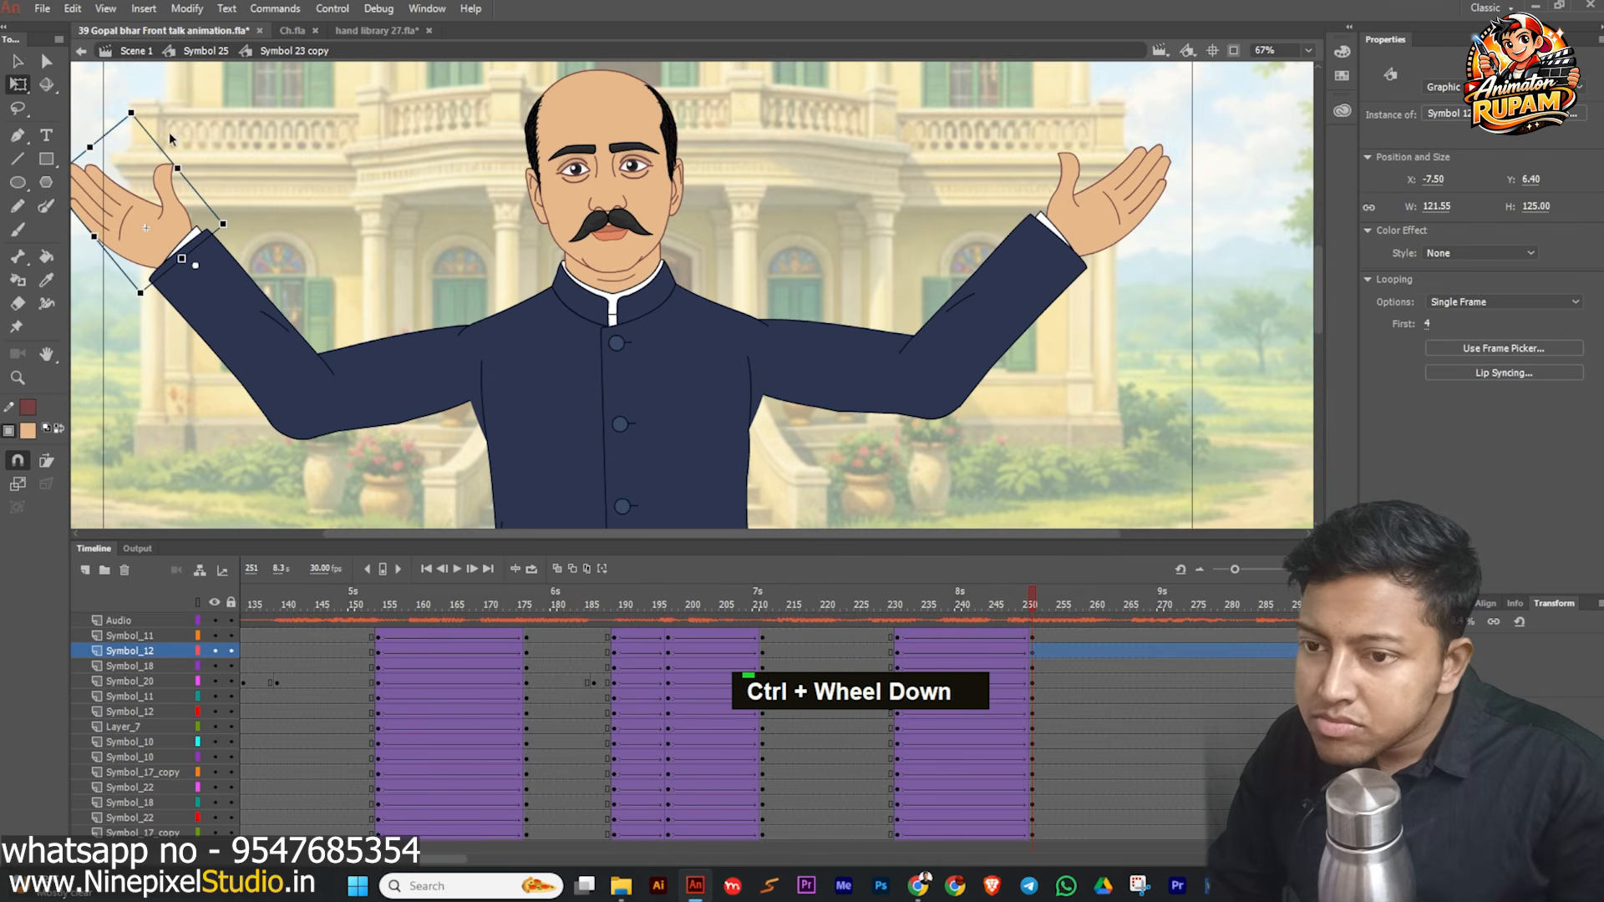
pyautogui.moveTo(146, 112); pyautogui.dragTo(165, 113)
pyautogui.click(359, 238)
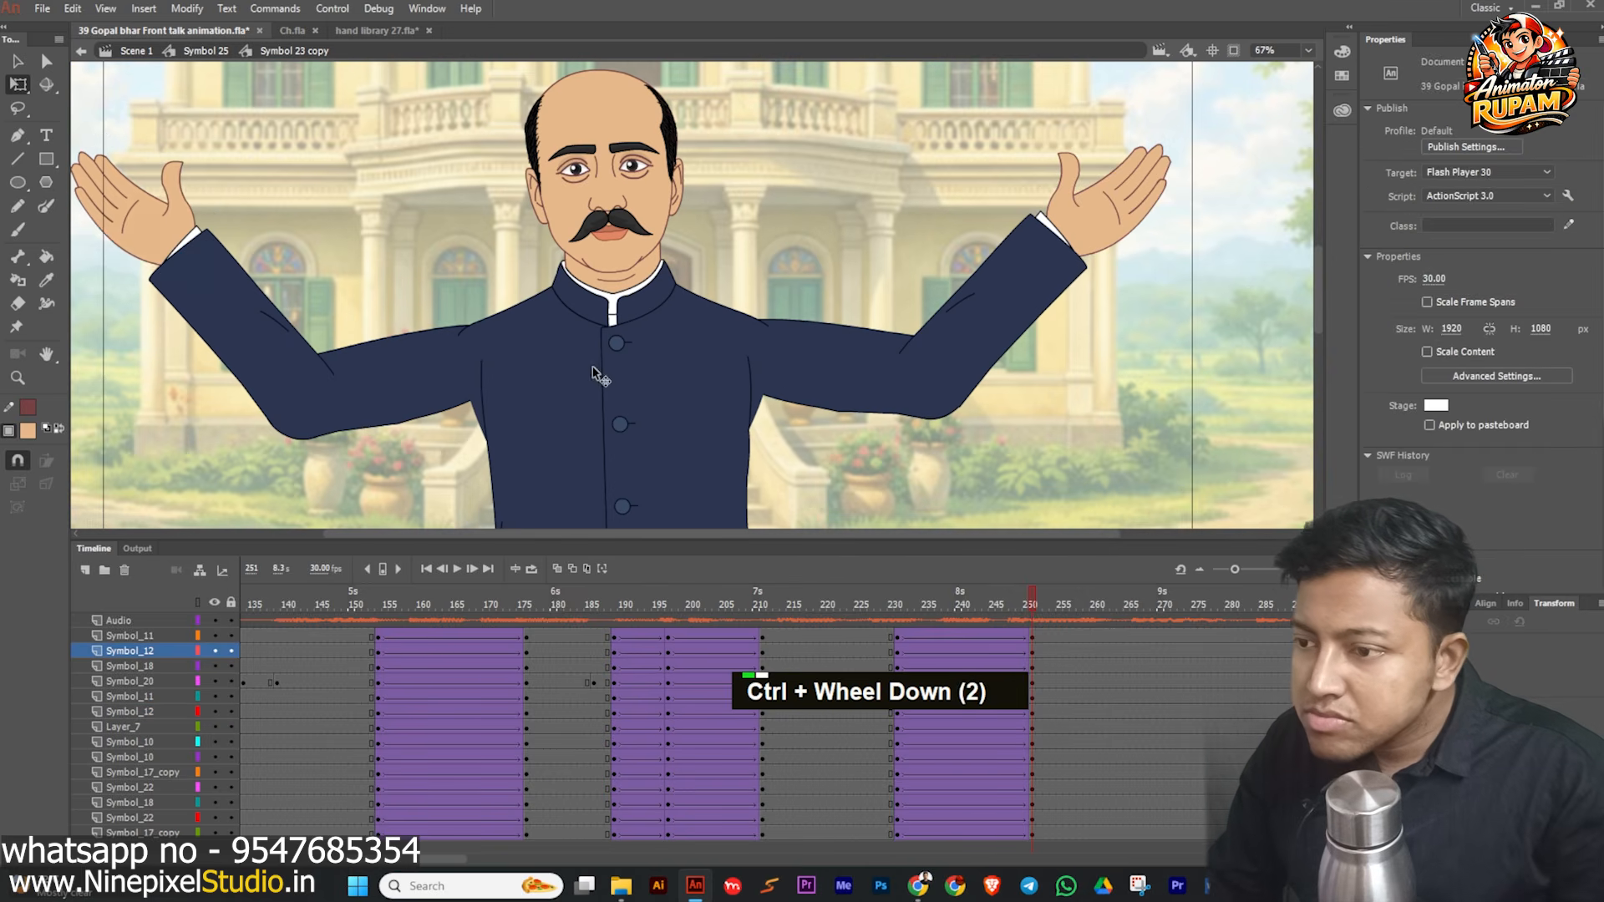
# - Insert keyframes on all character layers at frame 241 and play back the new tween
pyautogui.scroll(-1, 664, 371)
pyautogui.moveTo(994, 603); pyautogui.dragTo(958, 660)
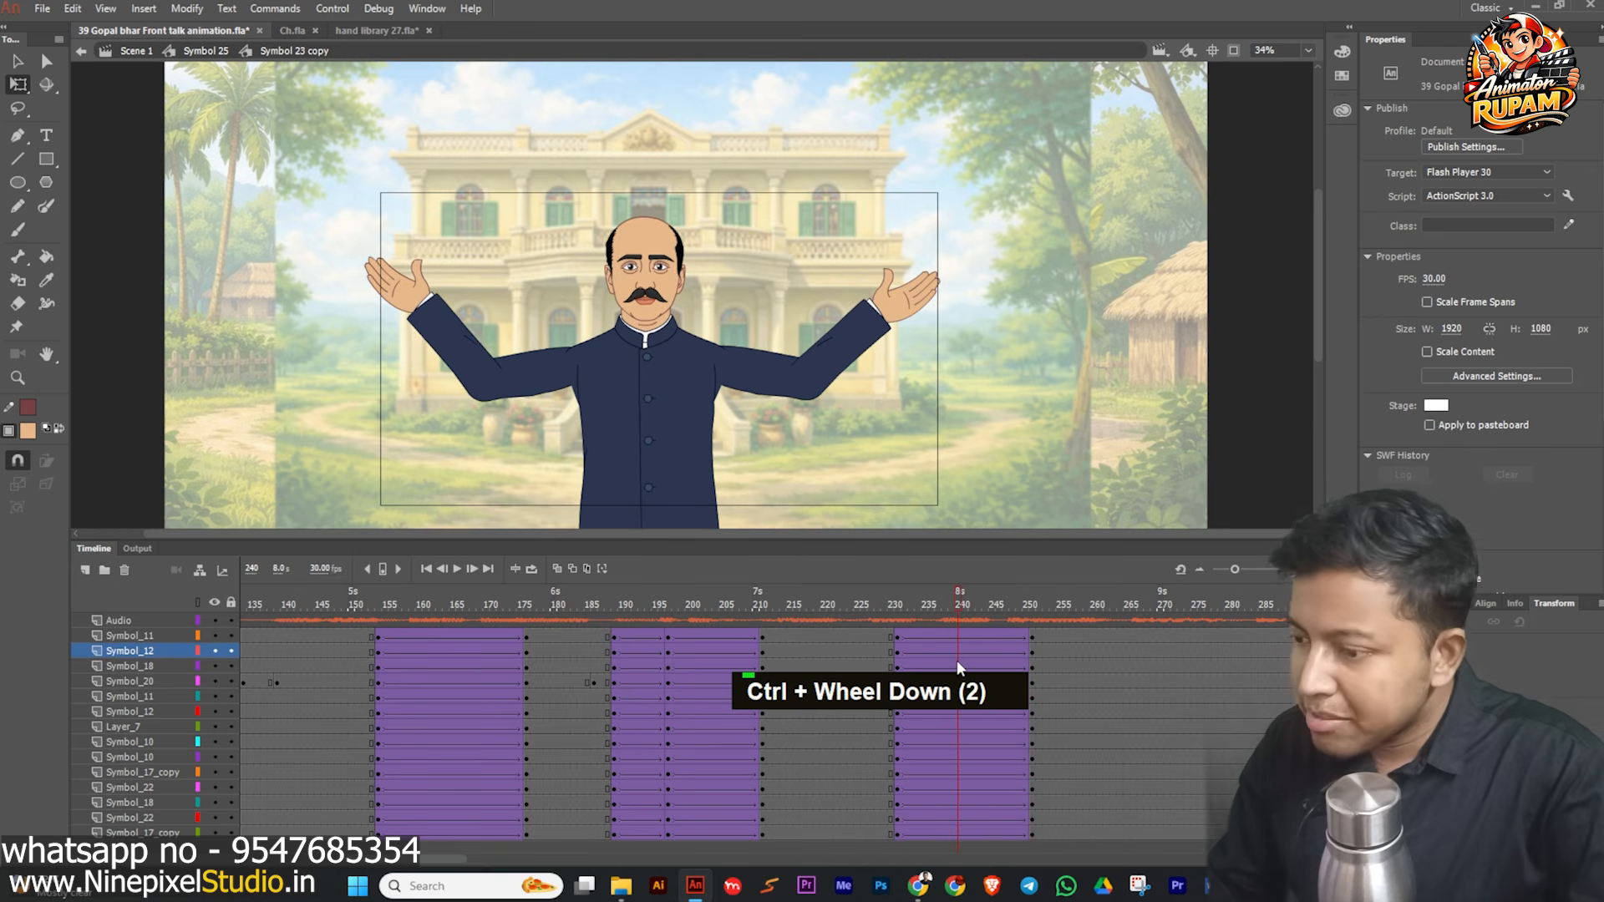
pyautogui.click(964, 660)
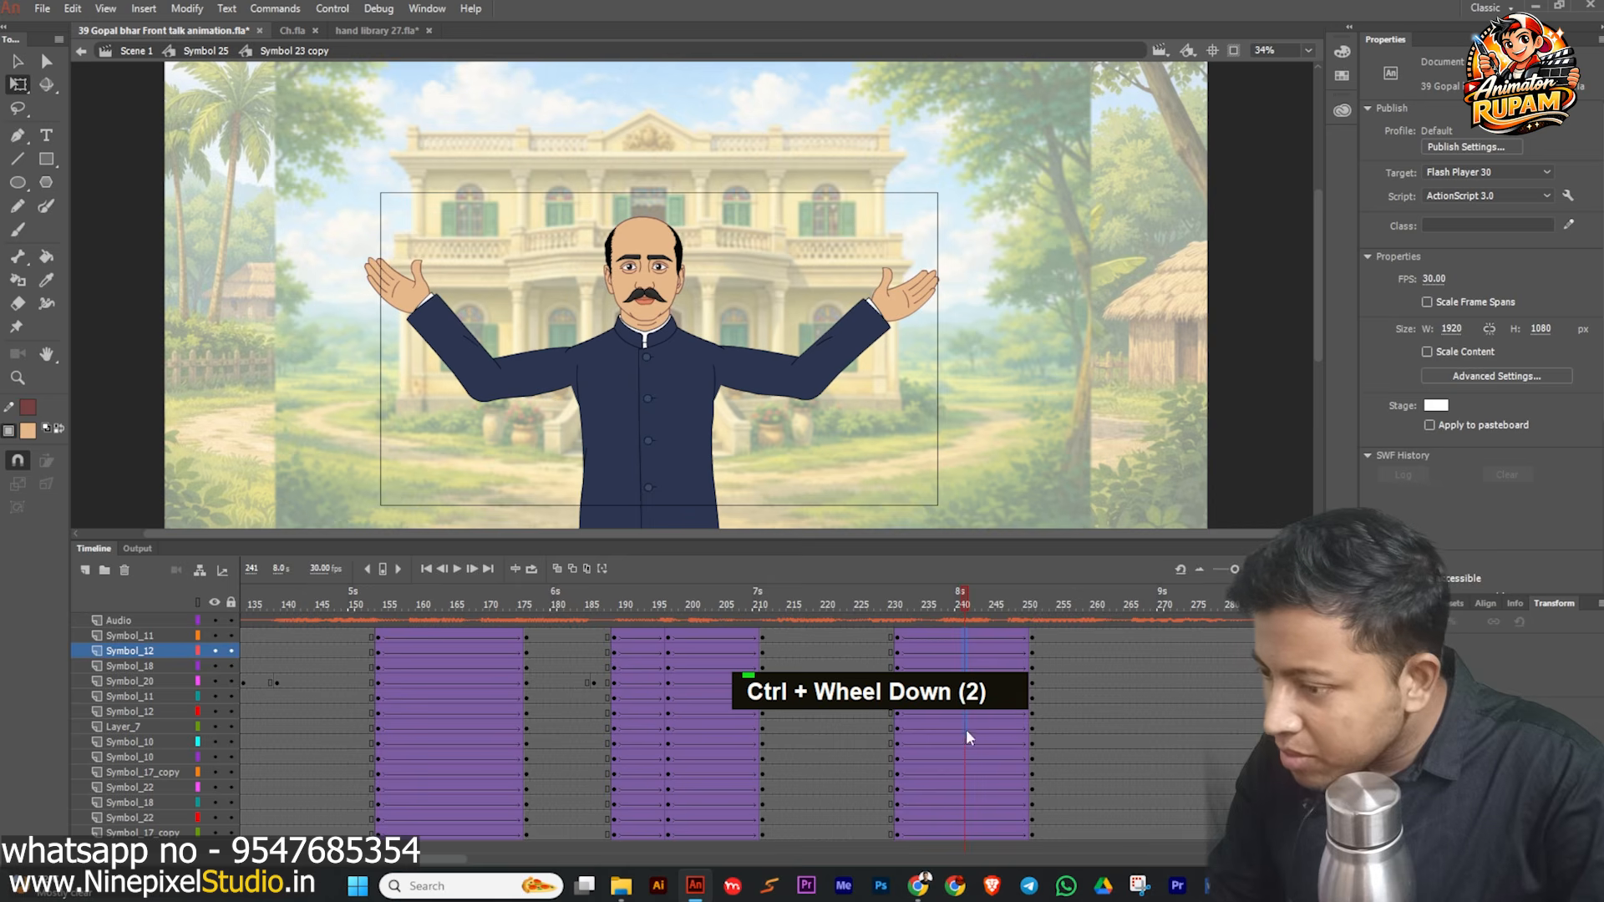
pyautogui.press('F6')
pyautogui.click(817, 603)
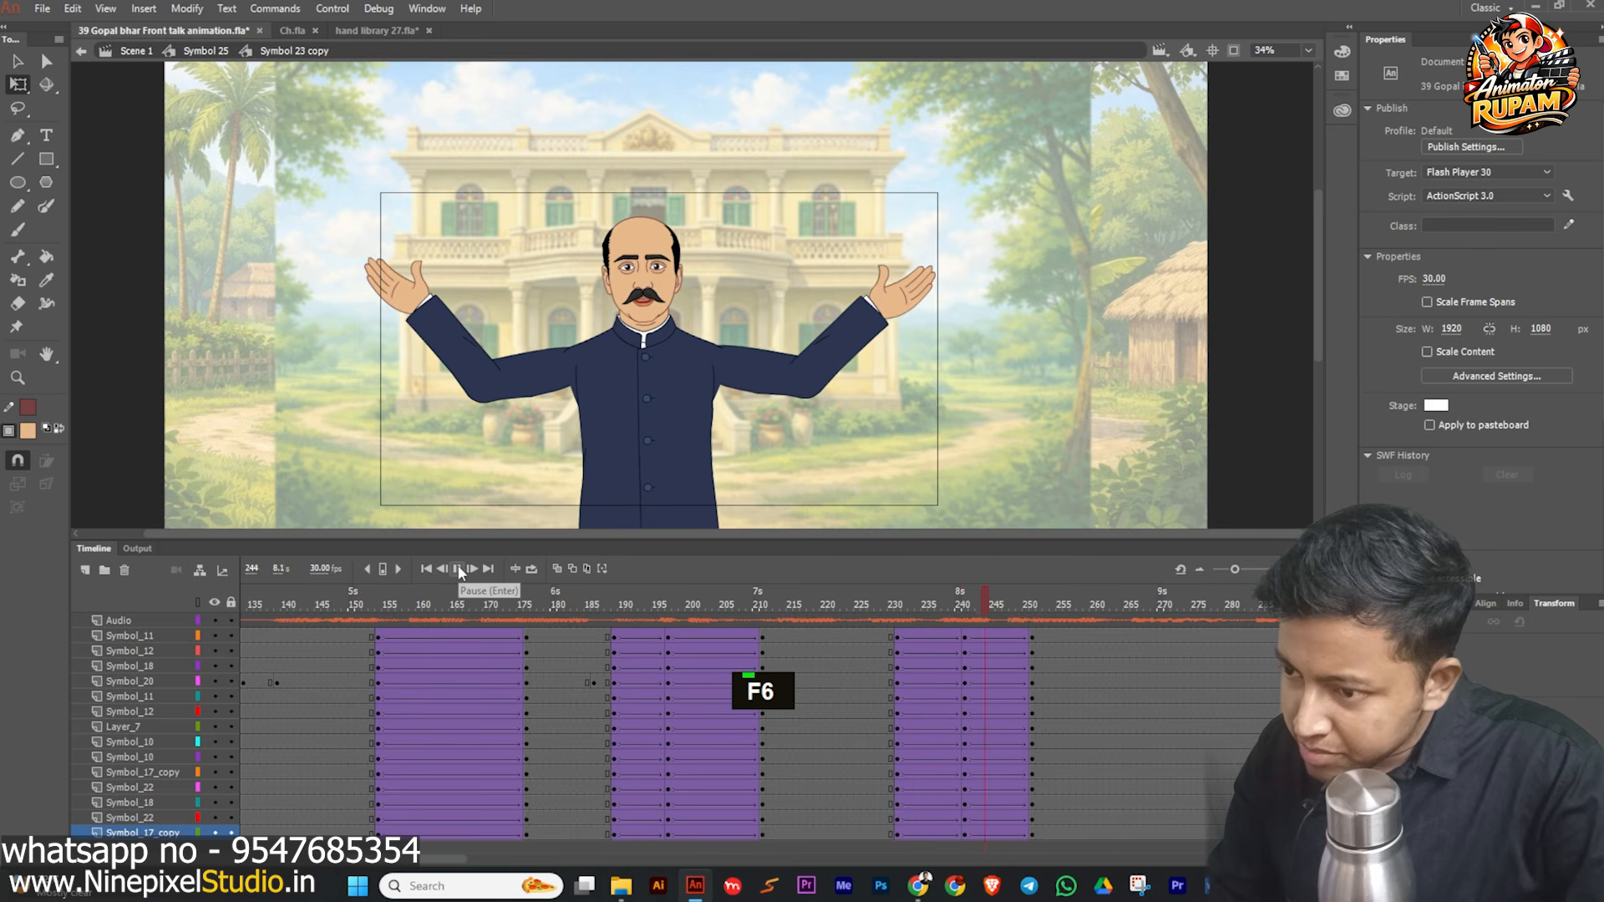
# - Rotate both upper arms slightly downward around the shoulders in the frame 241 pose
pyautogui.click(962, 620)
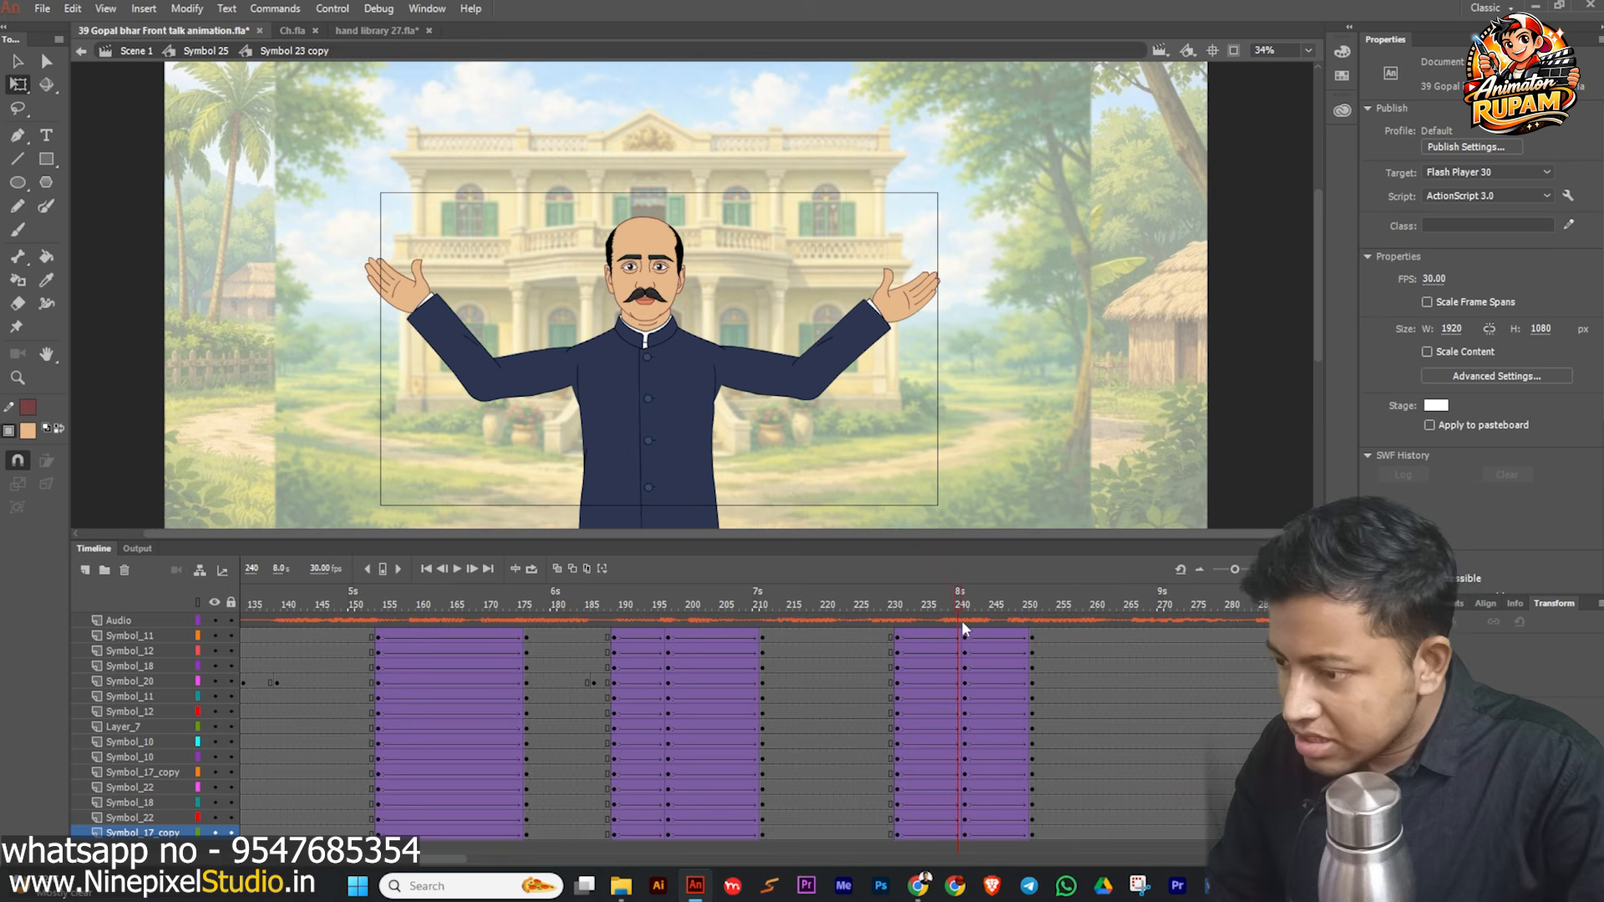
pyautogui.scroll(3, 834, 429)
pyautogui.click(802, 392)
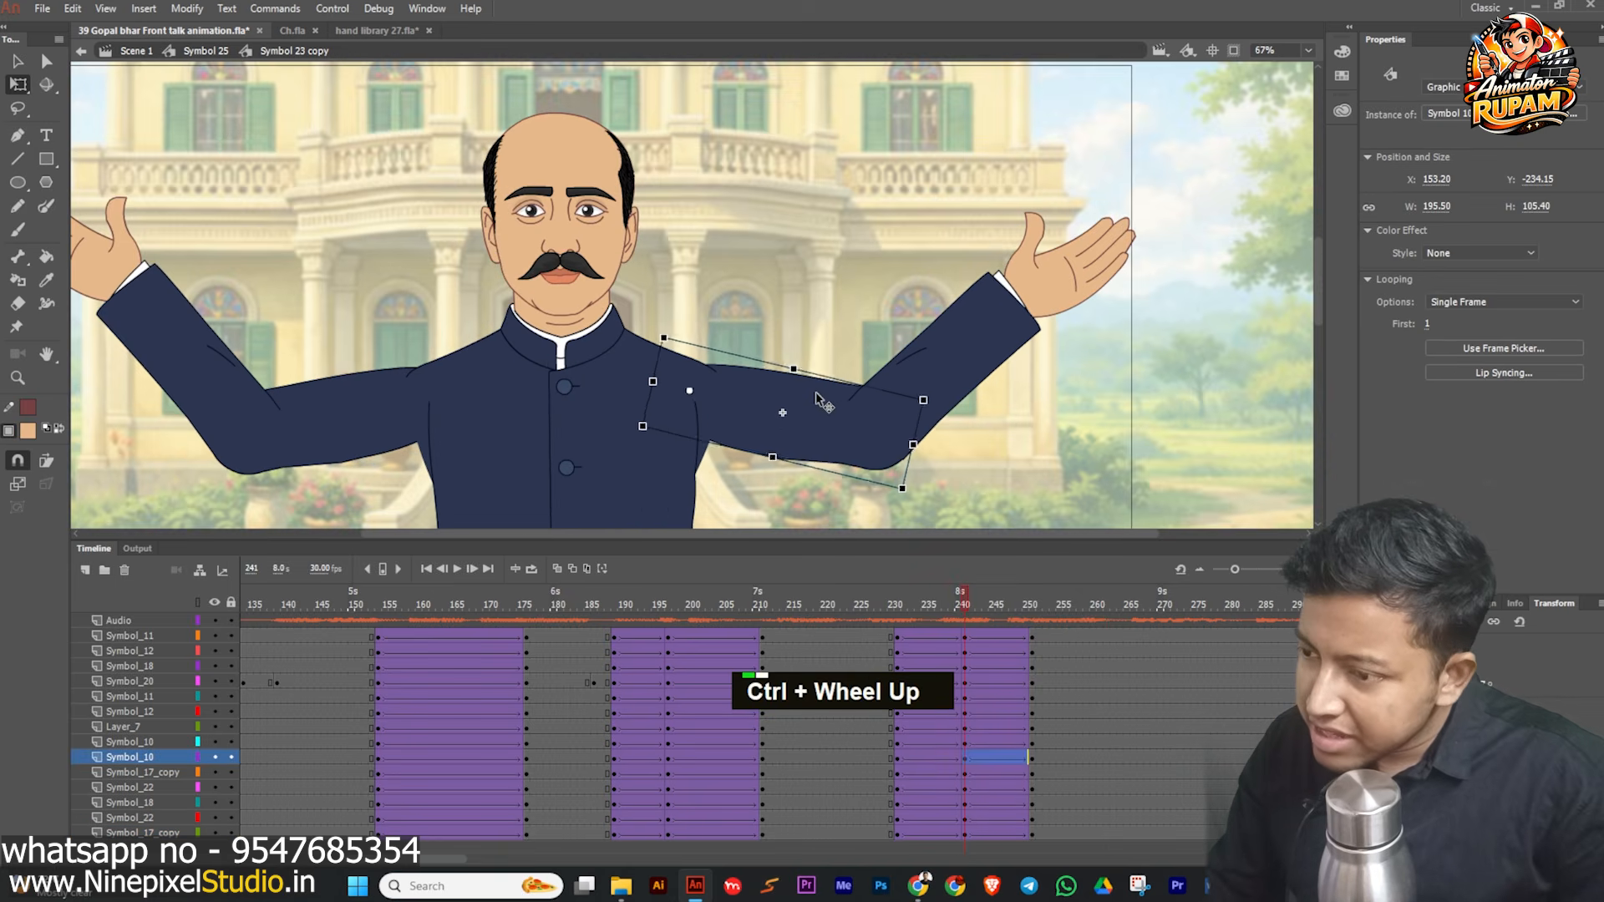
pyautogui.scroll(-3, 802, 392)
pyautogui.moveTo(862, 429); pyautogui.dragTo(847, 449)
pyautogui.click(511, 400)
pyautogui.moveTo(439, 435); pyautogui.dragTo(448, 451)
# - Rotate both forearms slightly upward around the elbows in the frame 241 pose
pyautogui.click(909, 367)
pyautogui.moveTo(965, 369); pyautogui.dragTo(956, 344)
pyautogui.click(400, 372)
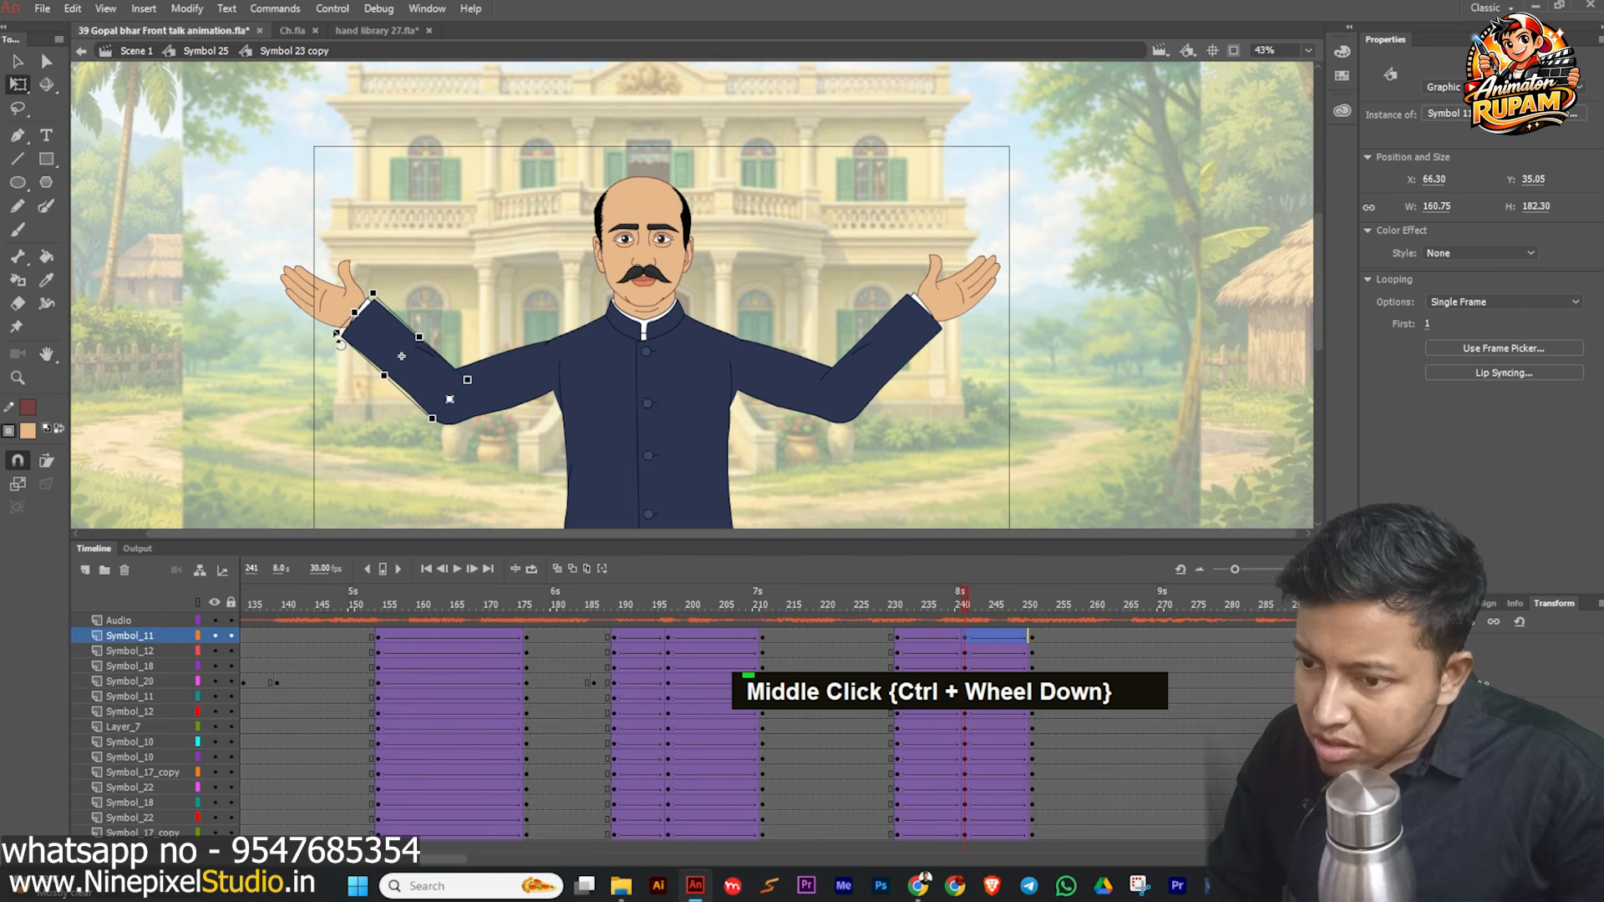
pyautogui.moveTo(339, 340); pyautogui.dragTo(353, 321)
# - Try to rotate the viewer's-left hand upward and reposition it at its cuff in the frame 241 pose
pyautogui.click(338, 292)
pyautogui.moveTo(299, 266); pyautogui.dragTo(311, 244)
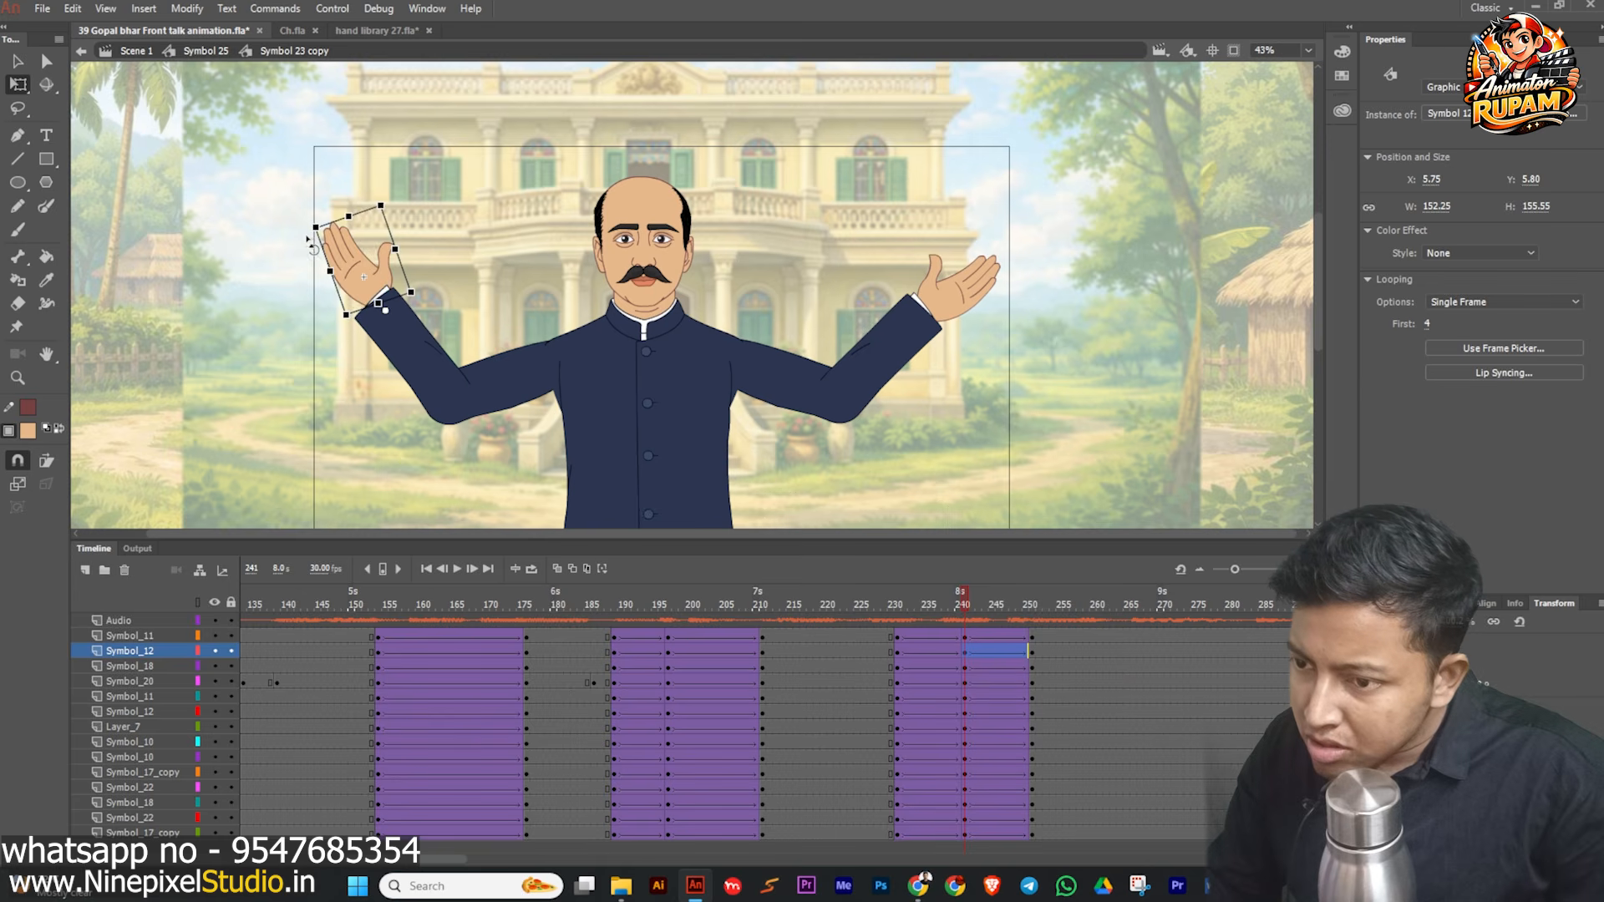
pyautogui.scroll(3, 337, 258)
pyautogui.moveTo(374, 319); pyautogui.dragTo(435, 326)
pyautogui.scroll(-2, 514, 331)
pyautogui.scroll(3, 440, 347)
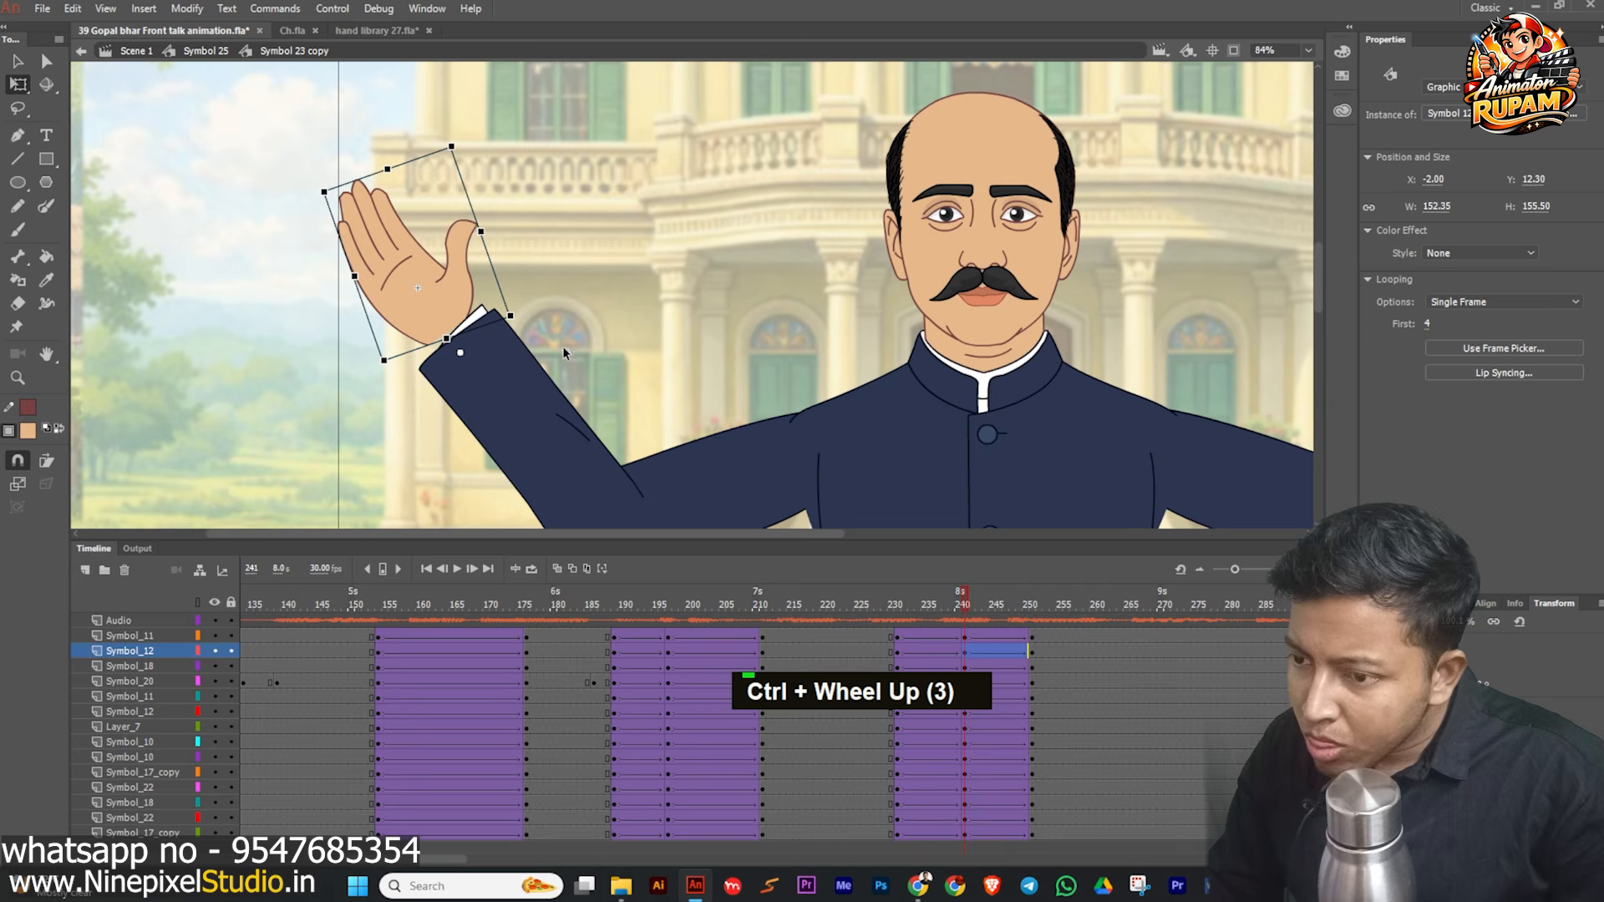
pyautogui.hotkey('ctrl', 'z')
pyautogui.hotkey('ctrl', 'z')
pyautogui.hotkey('ctrl', 'z')
# - Adjust the viewer's-left hand at its cuff and rotate the viewer's-right forearm slightly upward in the frame 241 pose
pyautogui.scroll(-2, 463, 360)
pyautogui.moveTo(464, 359); pyautogui.dragTo(447, 361)
pyautogui.click(936, 413)
pyautogui.moveTo(987, 413); pyautogui.dragTo(983, 396)
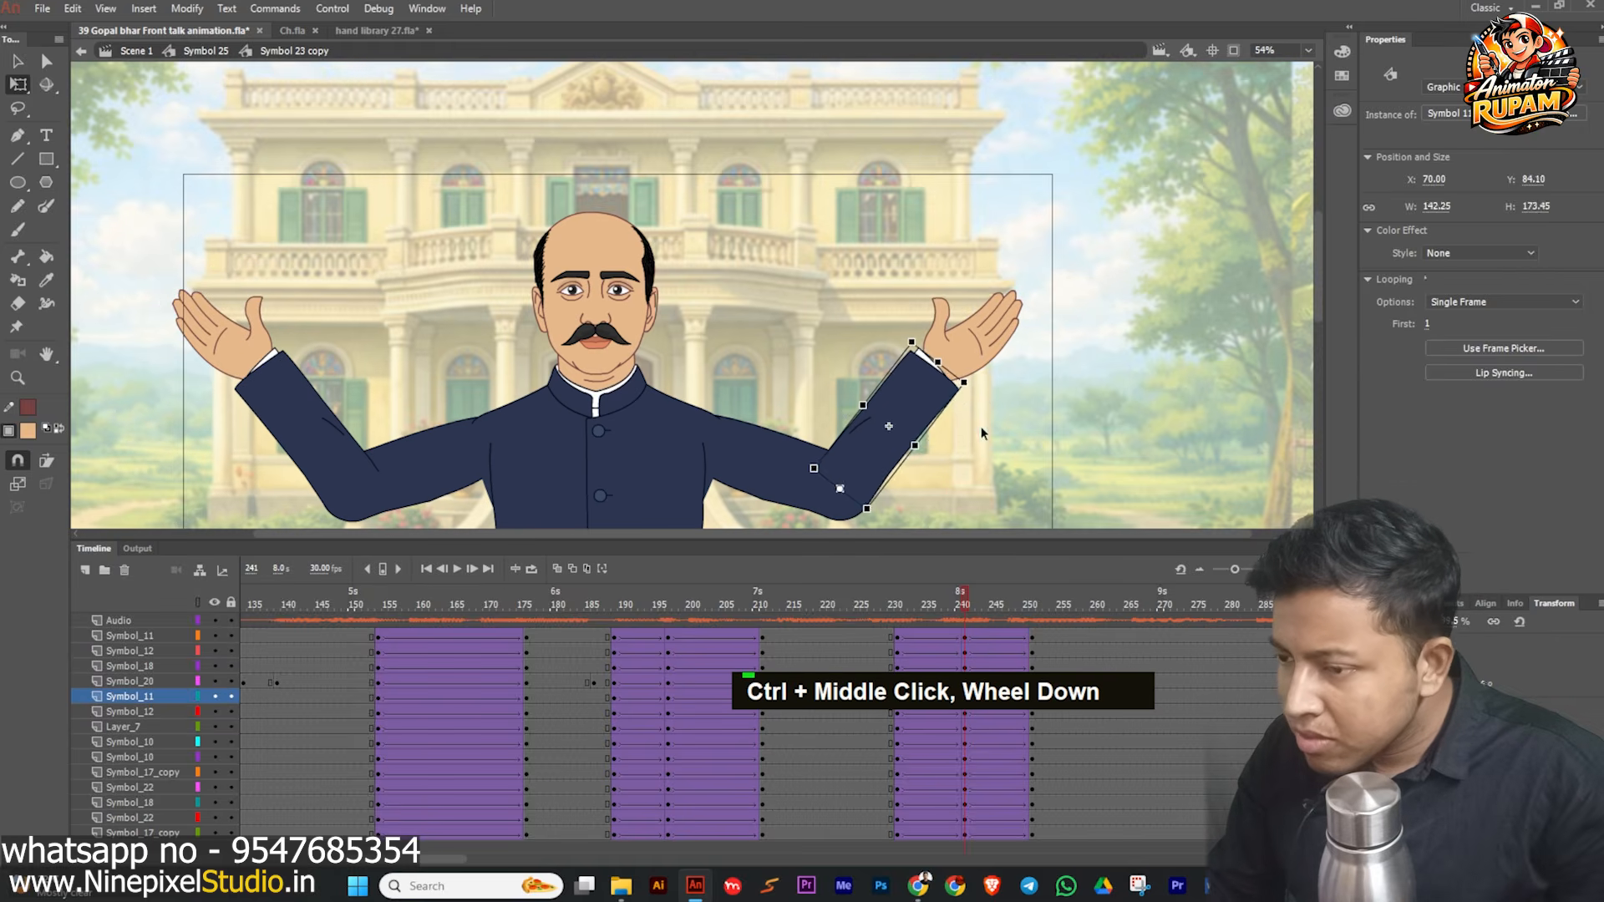
# - Nudge the head slightly downward in the frame 241 pose
pyautogui.scroll(-2, 738, 320)
pyautogui.click(681, 305)
pyautogui.scroll(-1, 676, 334)
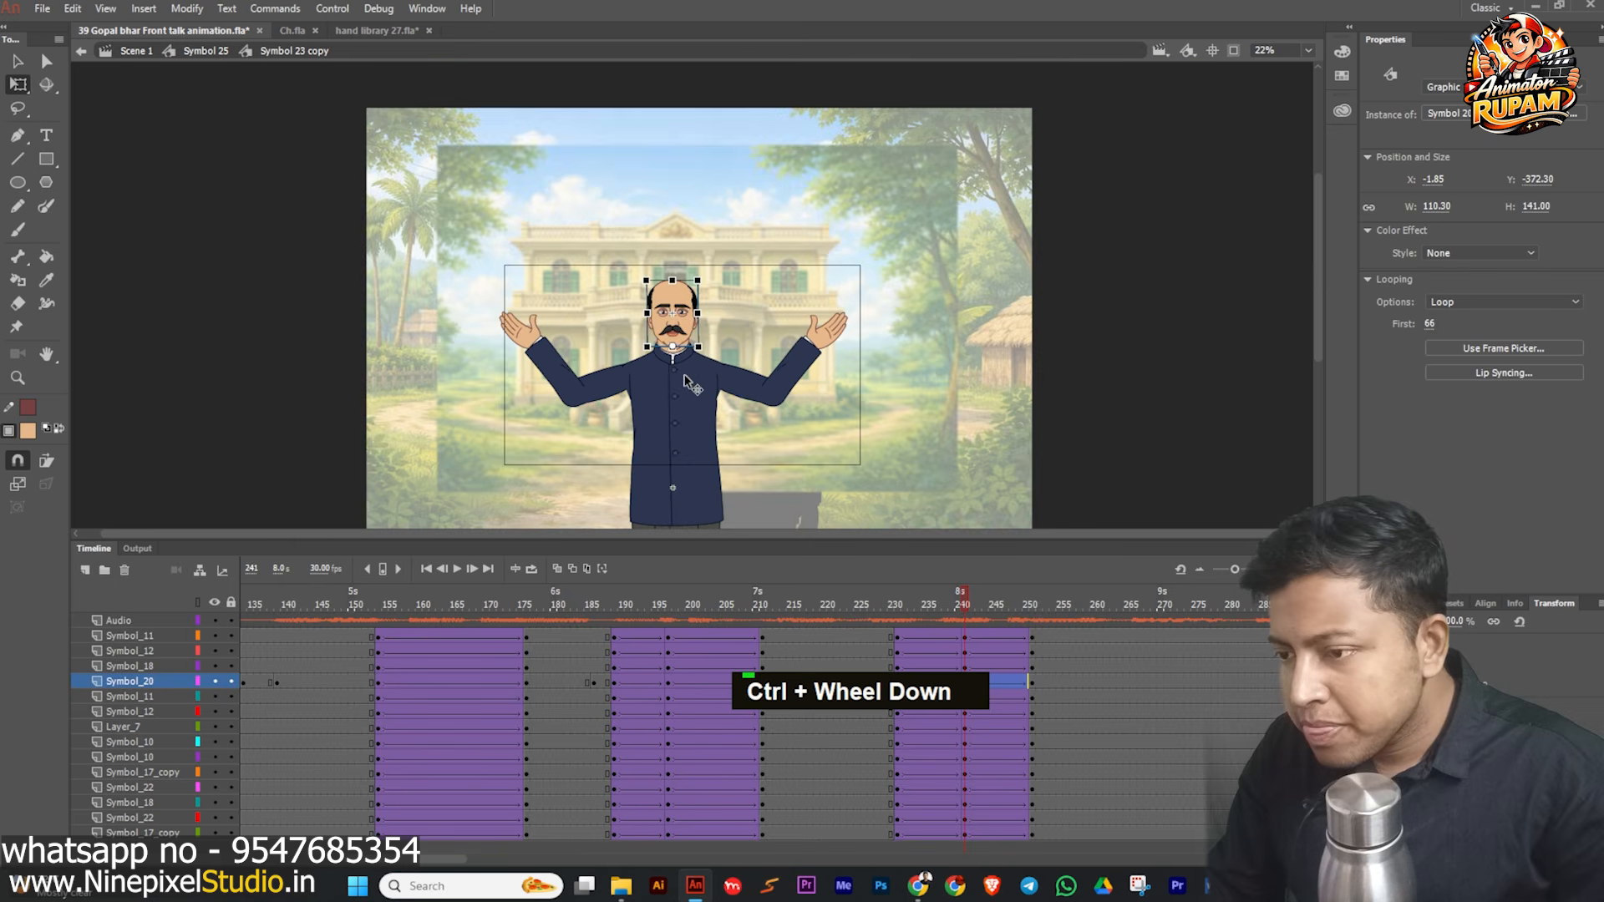
pyautogui.press('Down')
pyautogui.press('Down')
pyautogui.moveTo(496, 228); pyautogui.dragTo(845, 472)
pyautogui.scroll(1, 696, 392)
pyautogui.keyDown('alt'); pyautogui.click(670, 251); pyautogui.keyUp('alt')
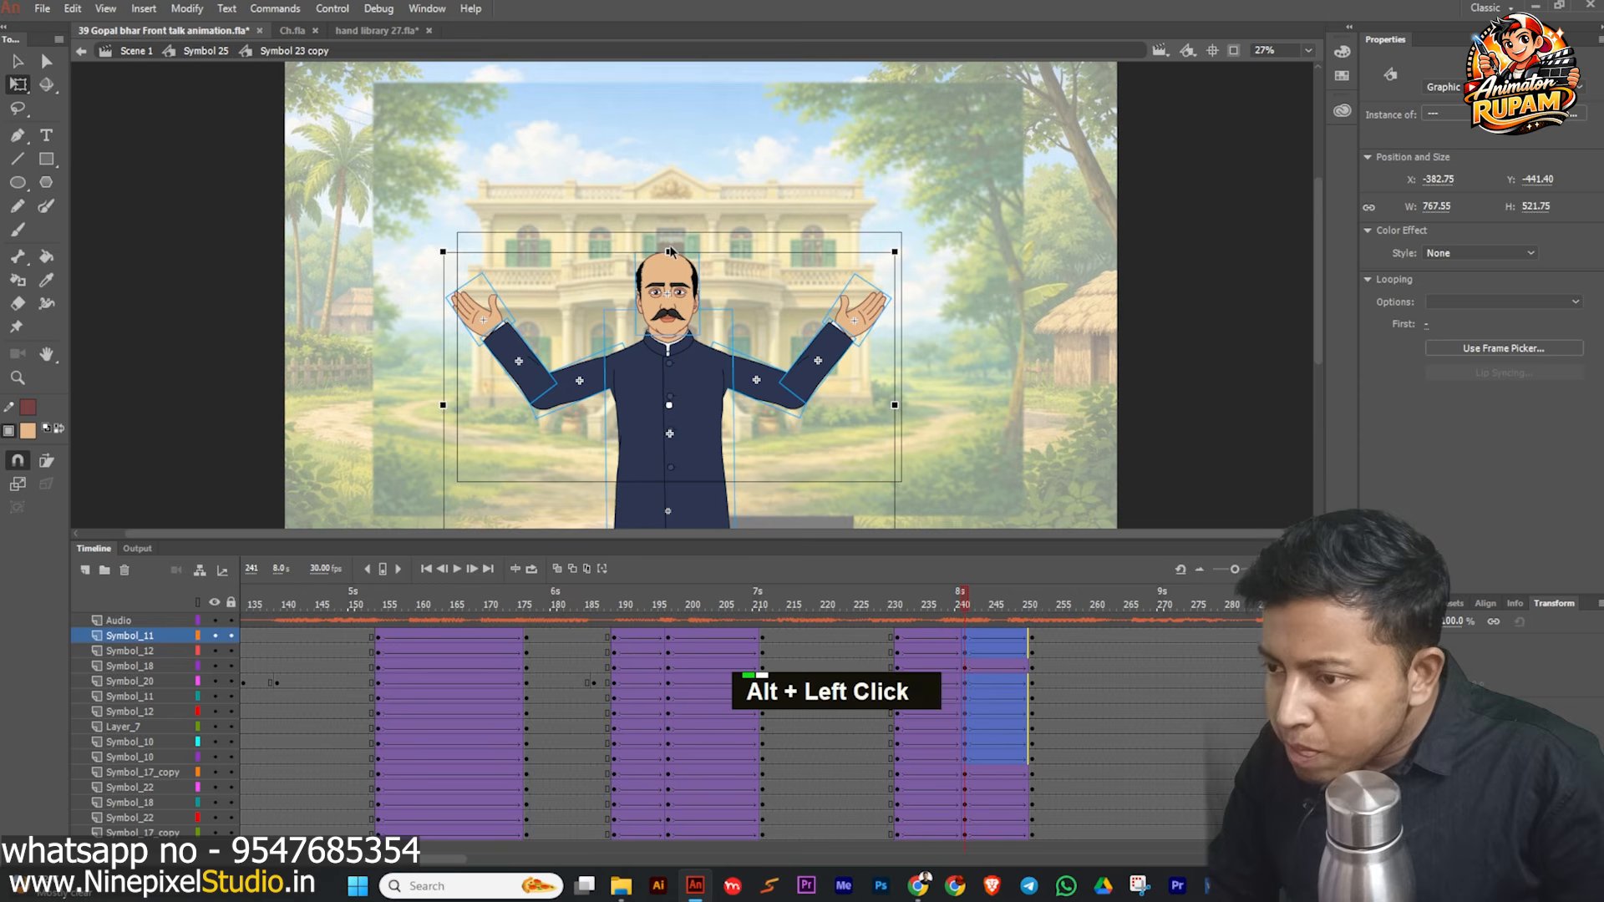
pyautogui.moveTo(467, 184); pyautogui.dragTo(936, 506)
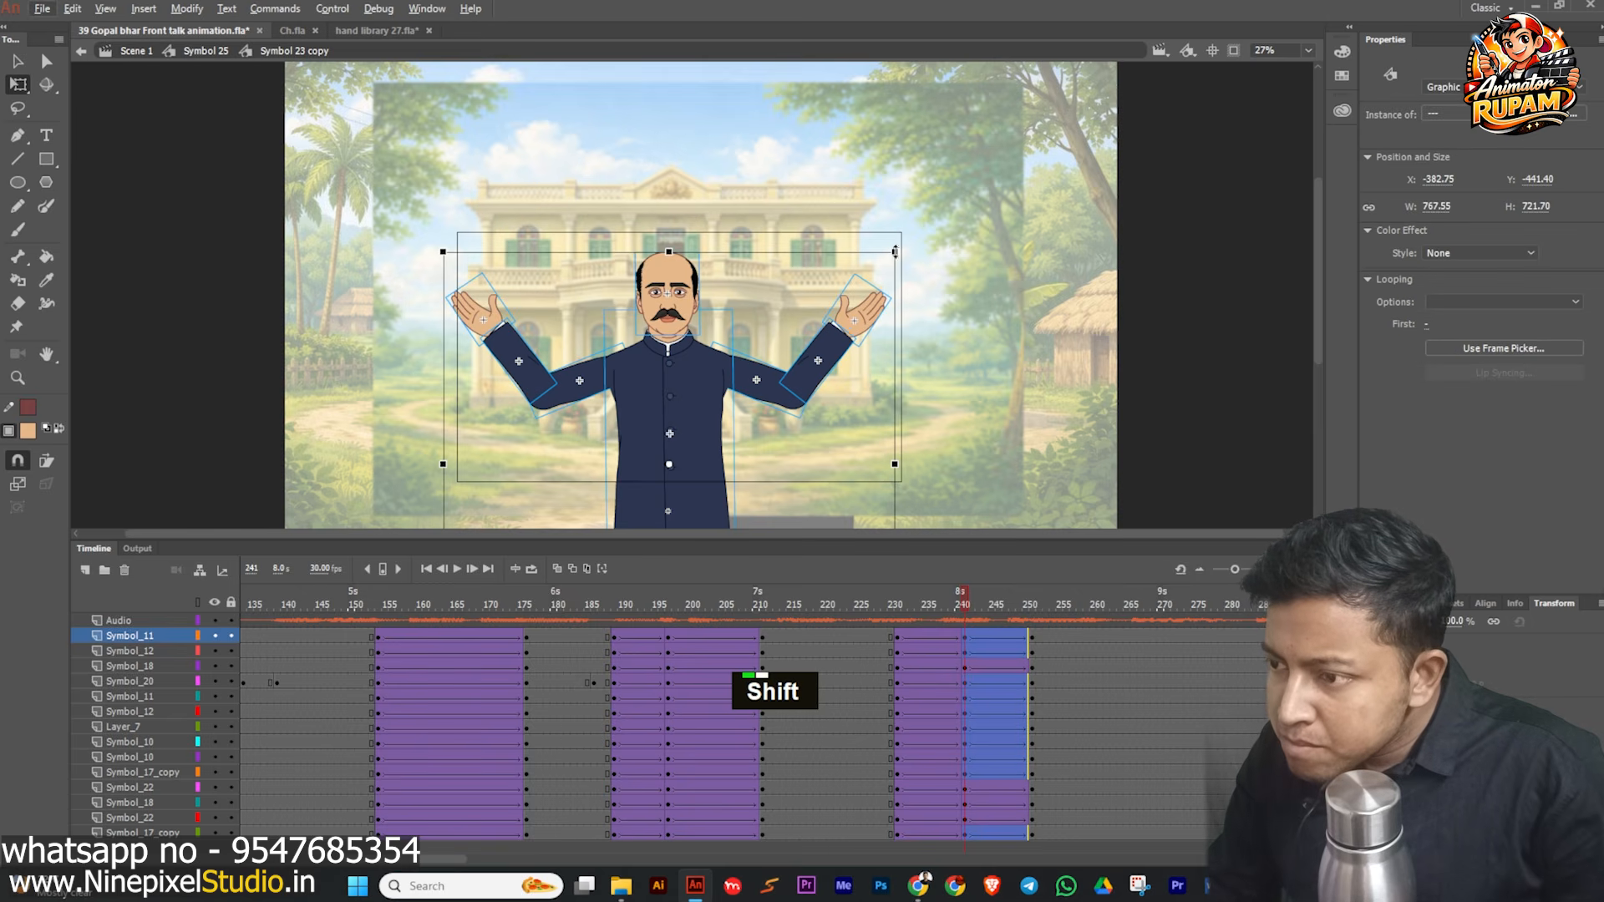
pyautogui.keyDown('shift'); pyautogui.doubleClick(899, 251); pyautogui.keyUp('shift')
pyautogui.keyDown('shift'); pyautogui.doubleClick(693, 343); pyautogui.keyUp('shift')
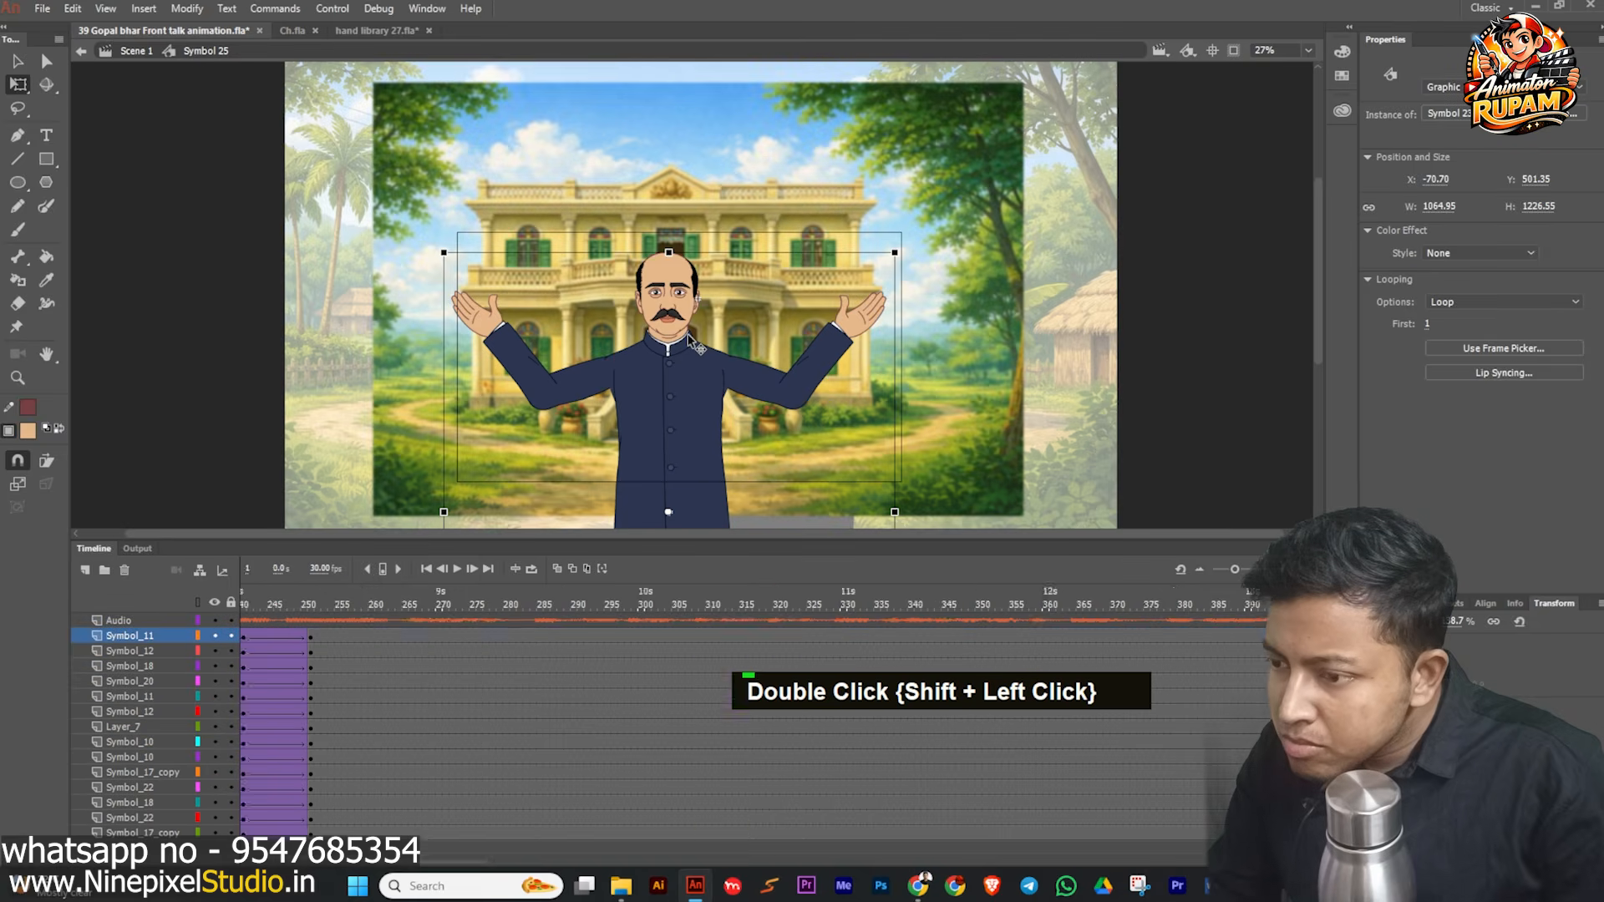
pyautogui.keyDown('ctrl'); pyautogui.scroll(-1, 700, 284); pyautogui.keyUp('ctrl')
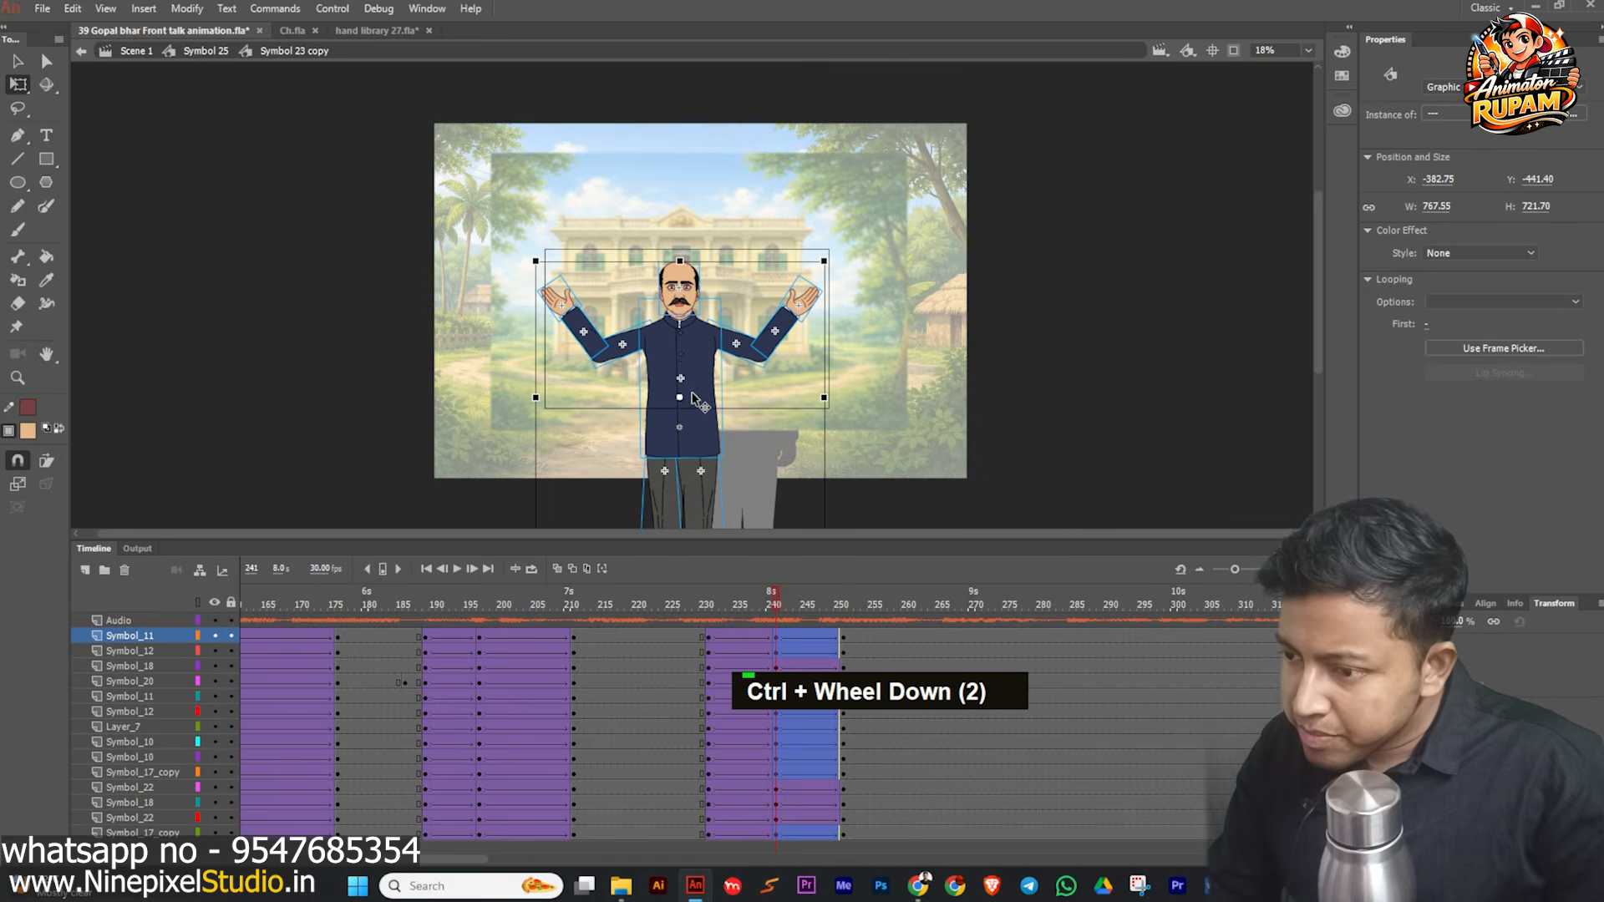
pyautogui.keyDown('ctrl'); pyautogui.scroll(-2, 737, 417); pyautogui.keyUp('ctrl')
pyautogui.middleClick(737, 416)
pyautogui.click(583, 255)
# - Scale the head, torso and arms together slightly smaller in the frame 241 pose, using a transform pivot moved down below the torso
pyautogui.moveTo(517, 182); pyautogui.dragTo(834, 384)
pyautogui.keyDown('ctrl'); pyautogui.scroll(1, 726, 407); pyautogui.keyUp('ctrl')
pyautogui.keyDown('ctrl'); pyautogui.scroll(1, 725, 404); pyautogui.keyUp('ctrl')
pyautogui.keyDown('shift'); pyautogui.doubleClick(715, 453); pyautogui.keyUp('shift')
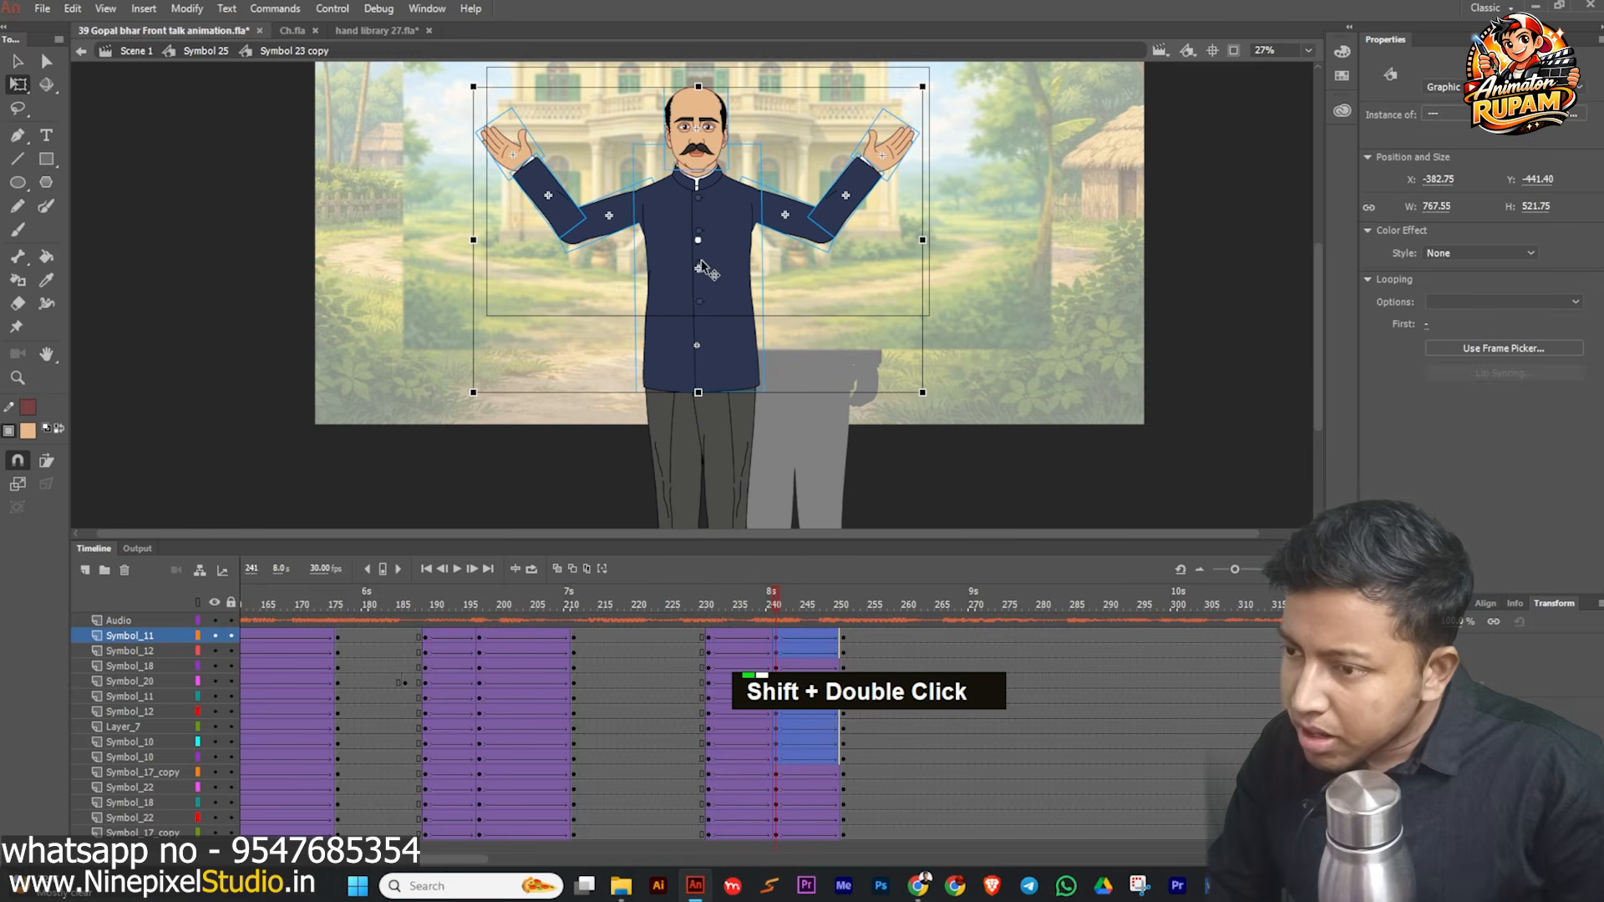
pyautogui.moveTo(699, 241); pyautogui.dragTo(700, 505)
pyautogui.press('space')
pyautogui.keyDown('ctrl'); pyautogui.scroll(1, 700, 505); pyautogui.keyUp('ctrl')
pyautogui.keyDown('shift'); pyautogui.moveTo(932, 146); pyautogui.dragTo(926, 151); pyautogui.keyUp('shift')
pyautogui.click(849, 153)
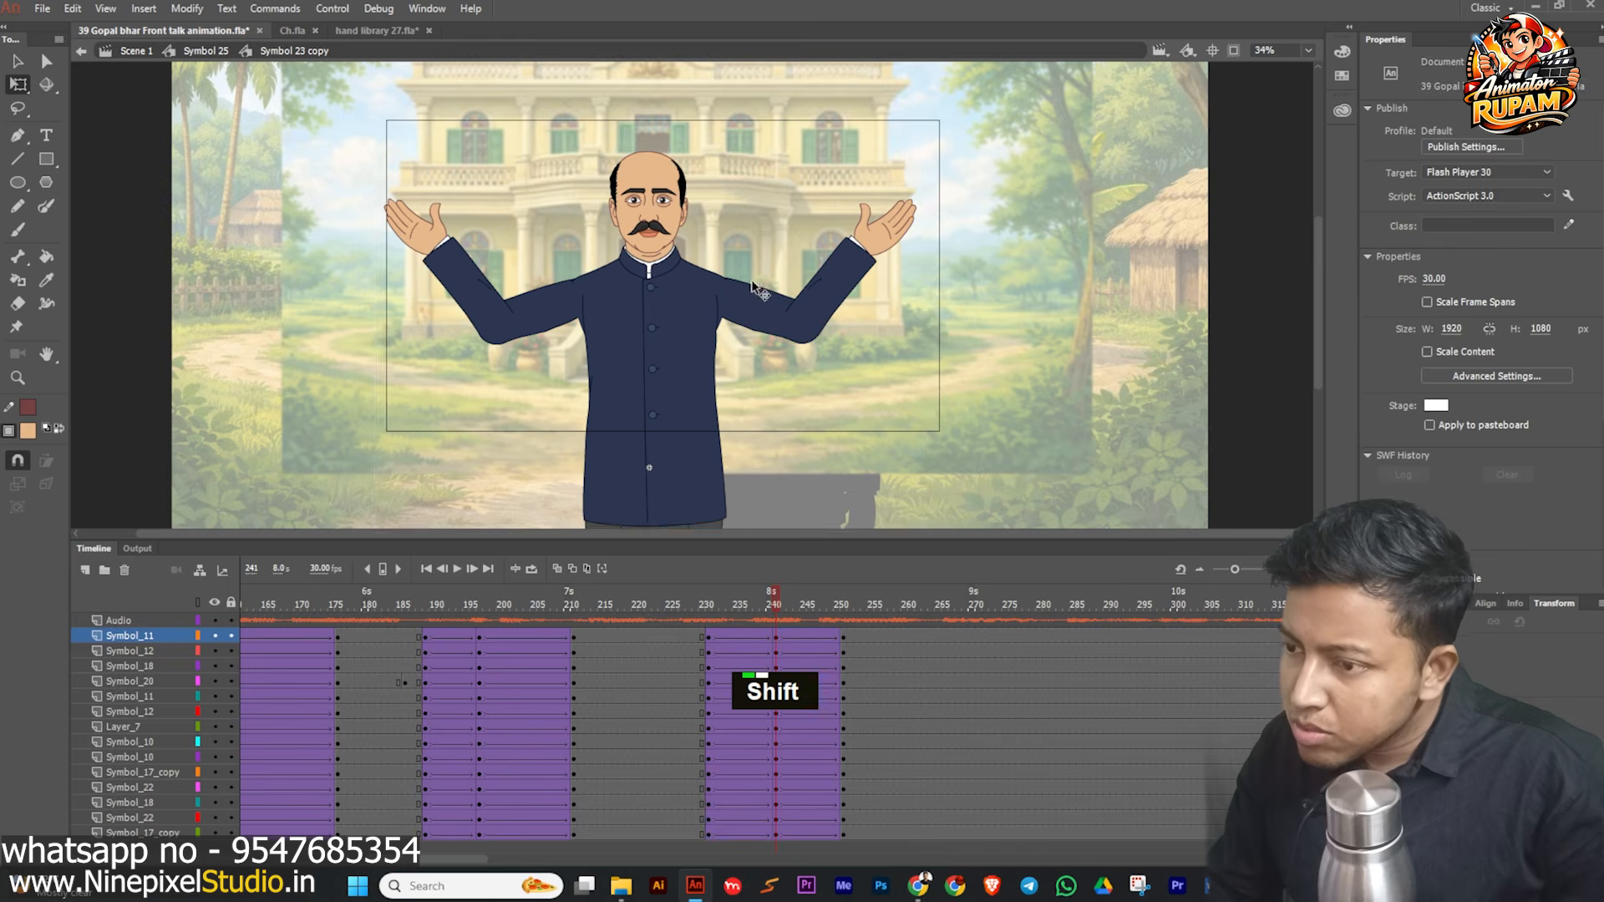
# - Apply a Quad Ease In to the tween between frames 231 and 241 on all character layers
pyautogui.keyDown('ctrl'); pyautogui.scroll(-1, 756, 288); pyautogui.keyUp('ctrl')
pyautogui.moveTo(700, 605); pyautogui.dragTo(749, 833)
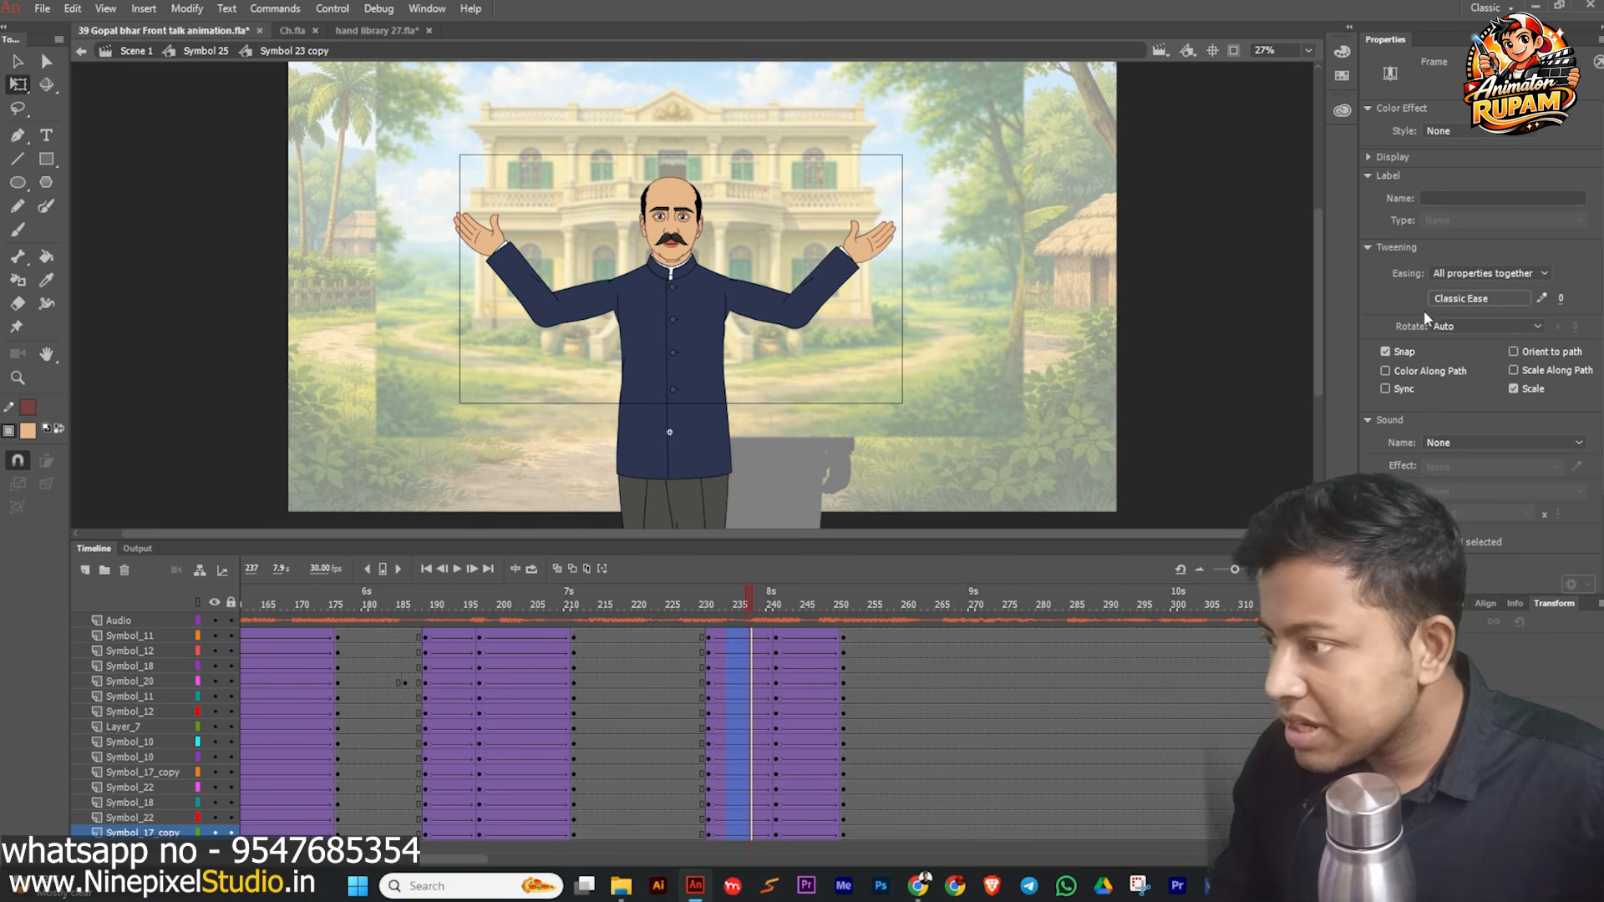
pyautogui.click(1454, 300)
pyautogui.moveTo(1152, 361)
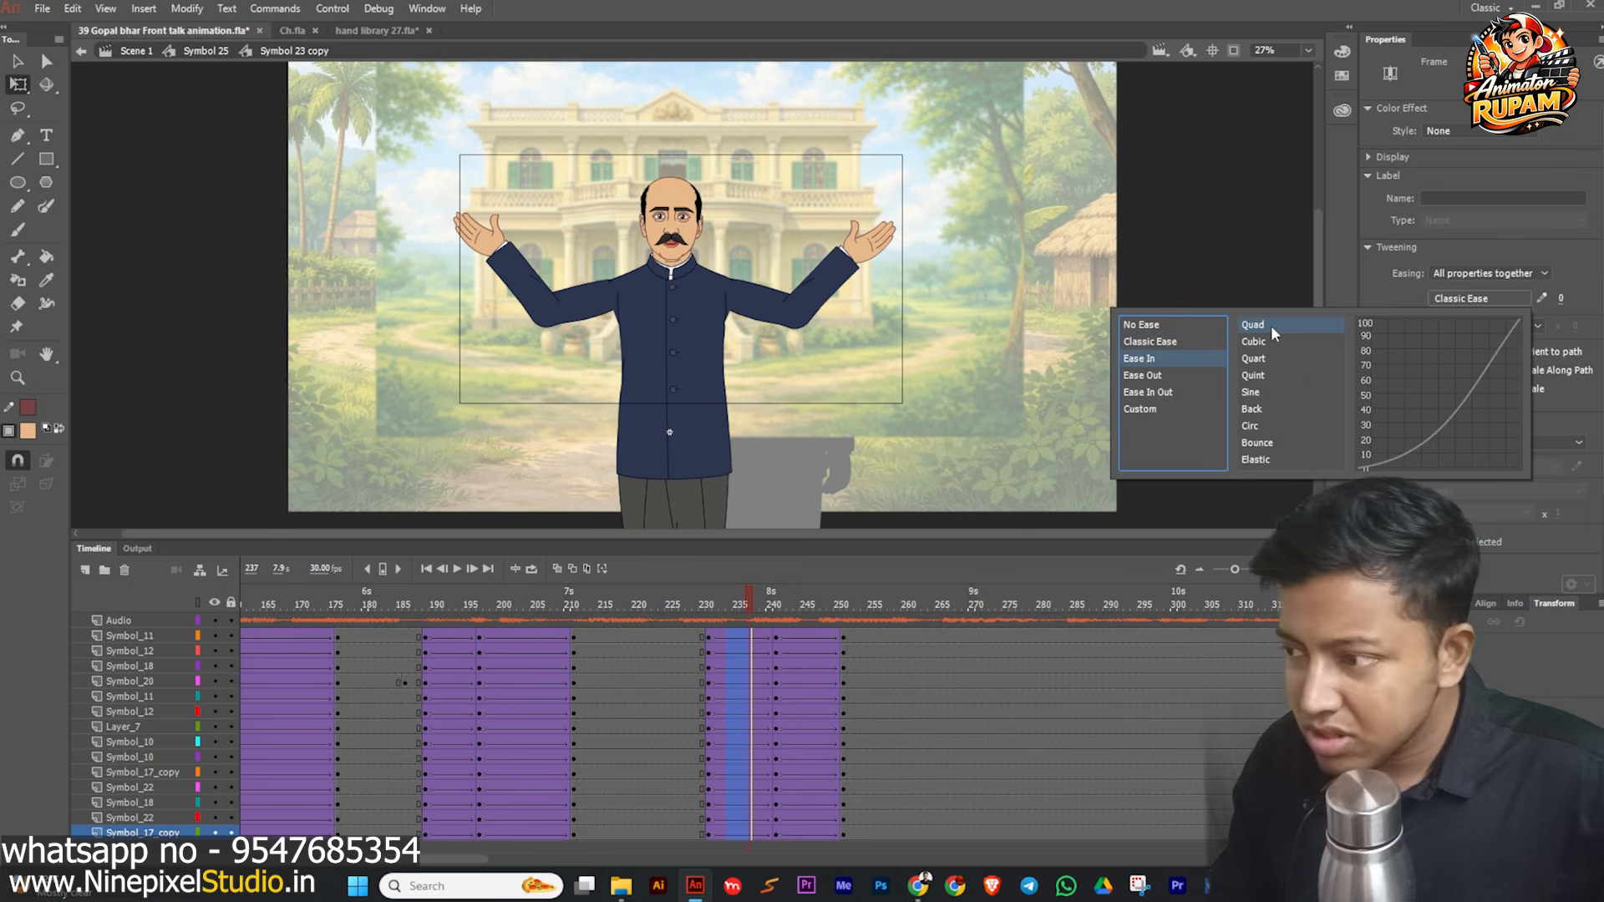
pyautogui.doubleClick(1270, 329)
# - Apply a Quad Ease Out to the tween between frames 241 and 251 on the character layers
pyautogui.moveTo(790, 641); pyautogui.dragTo(817, 823)
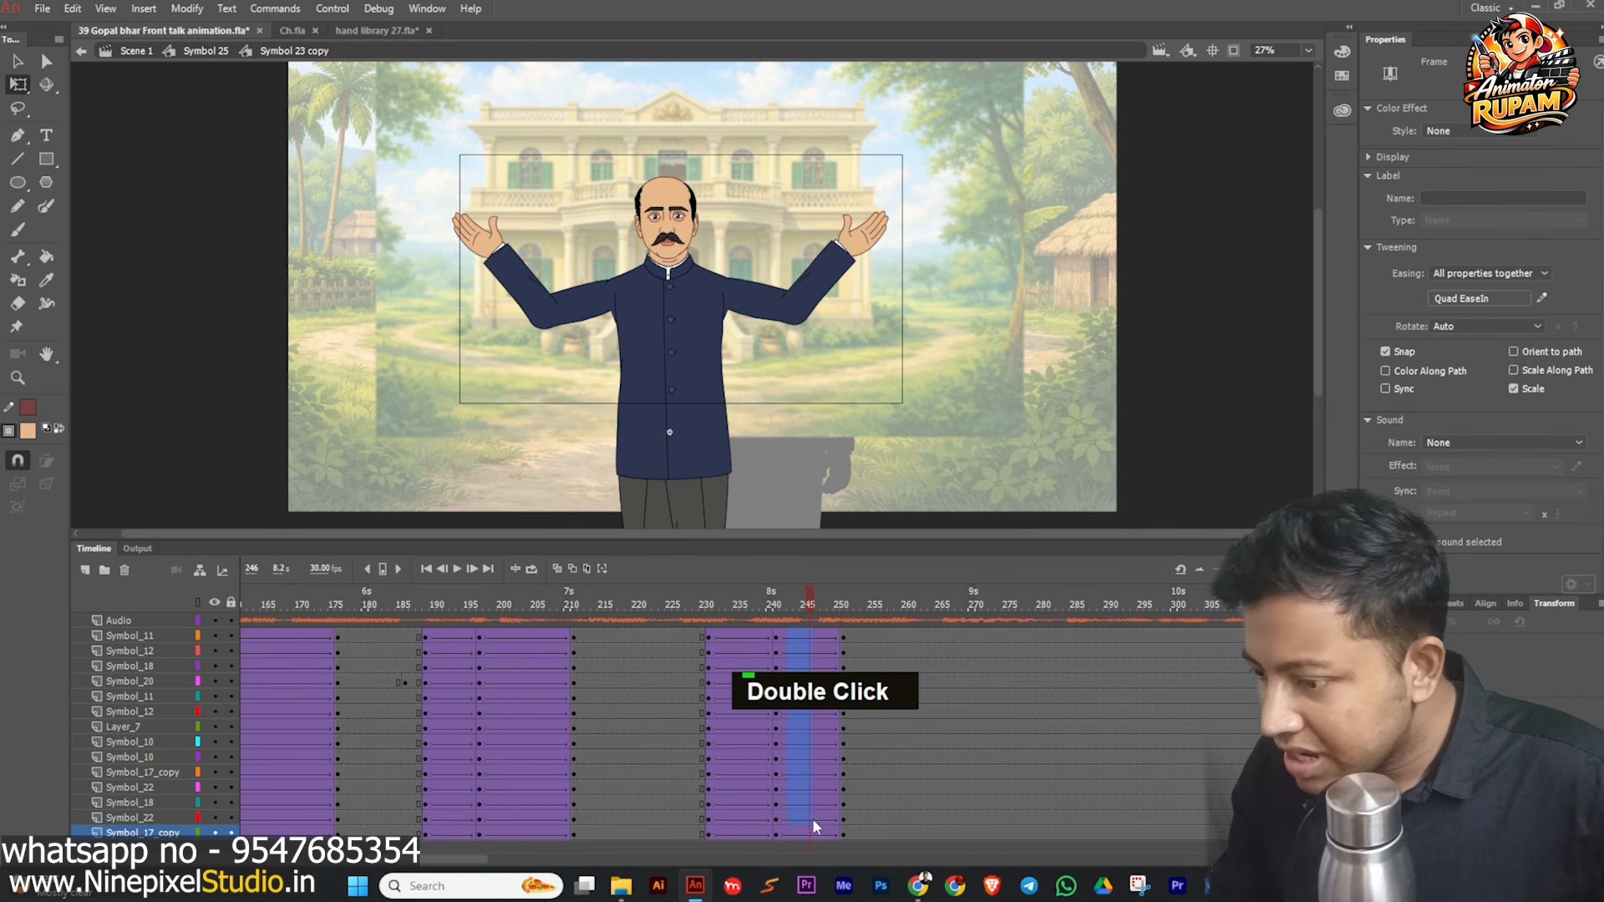
pyautogui.click(1457, 300)
pyautogui.moveTo(1168, 377)
pyautogui.doubleClick(1270, 320)
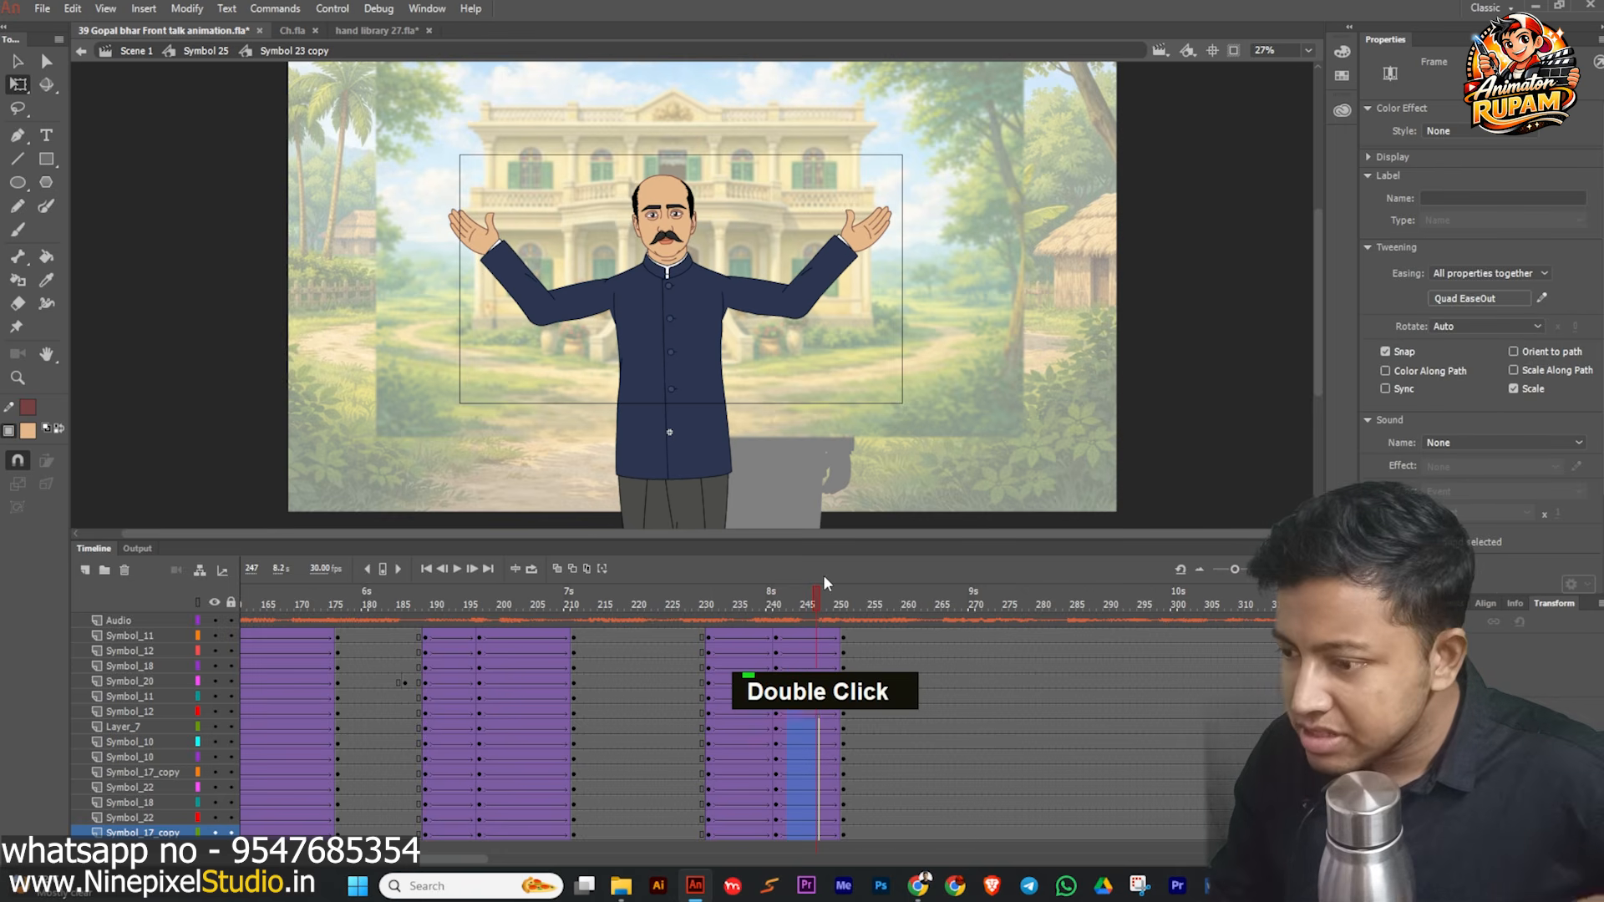
# - Save the file and play back the animation through the newly eased tween
pyautogui.click(358, 601)
pyautogui.hotkey('ctrl', 's')
pyautogui.click(457, 569)
pyautogui.scroll(-1, 916, 368)
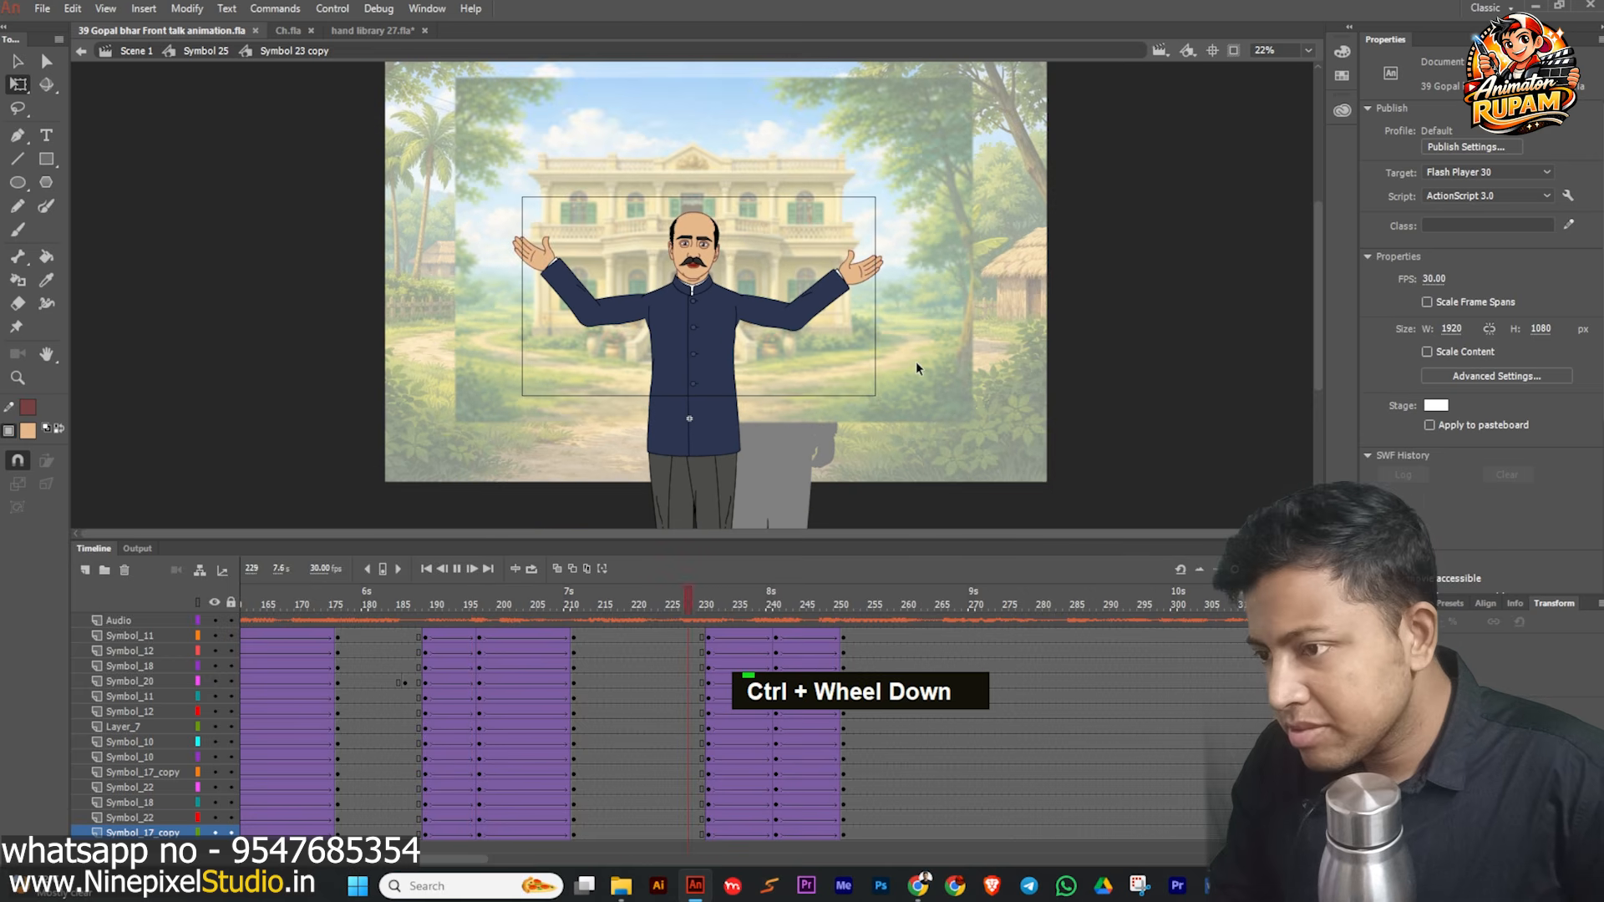
# - Play back the section after frame 251 to check the head against the audio
pyautogui.click(970, 670)
pyautogui.click(874, 603)
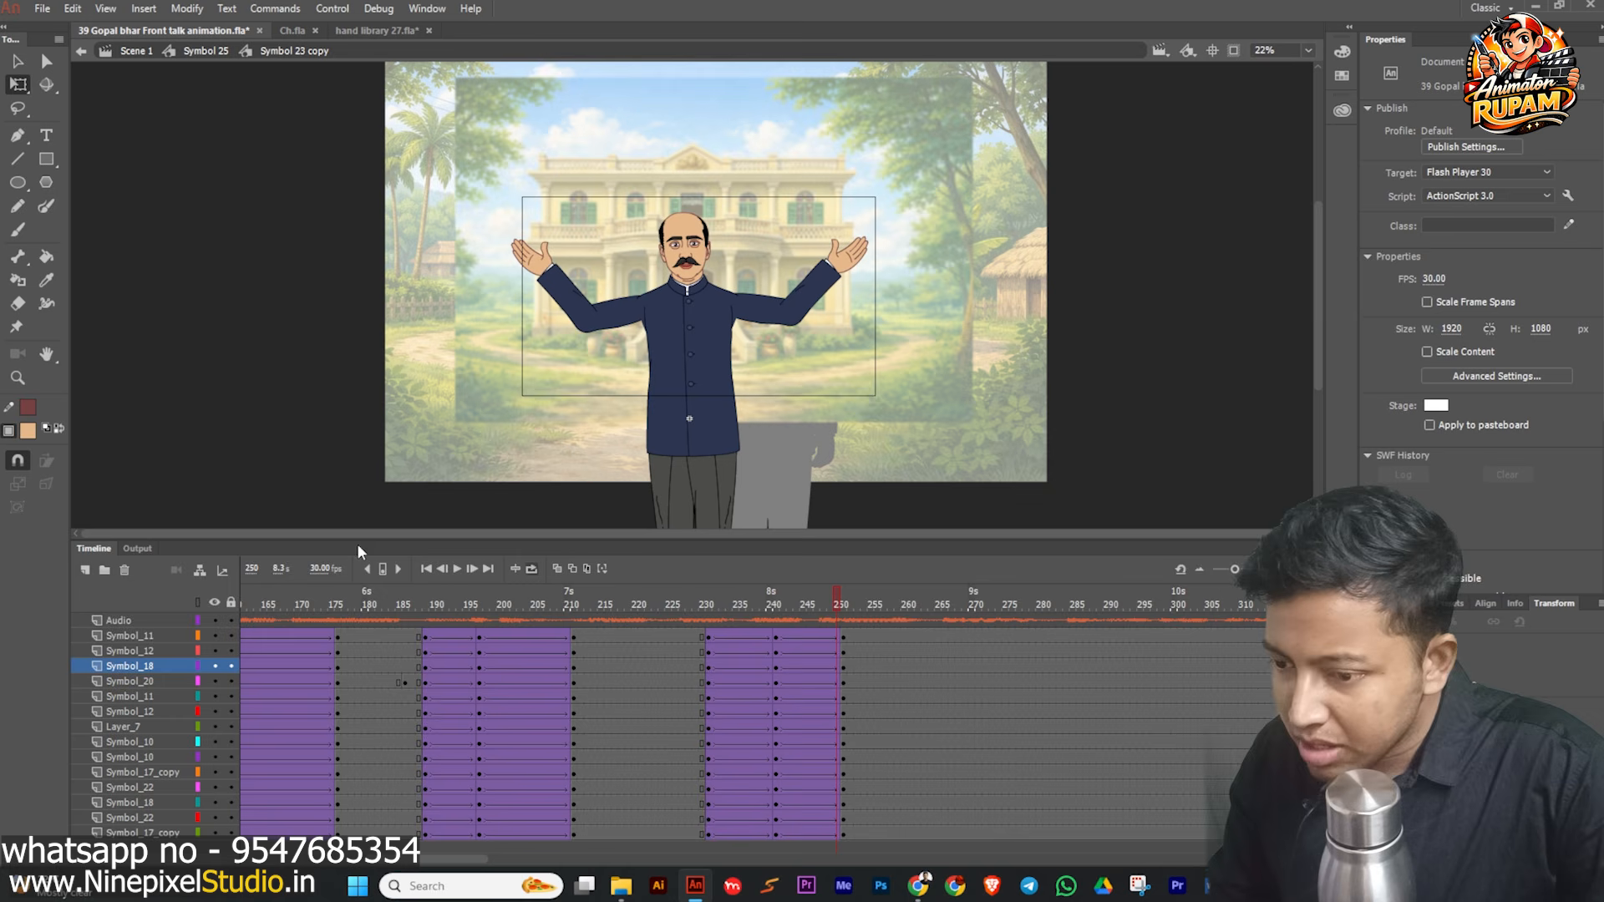
pyautogui.click(457, 569)
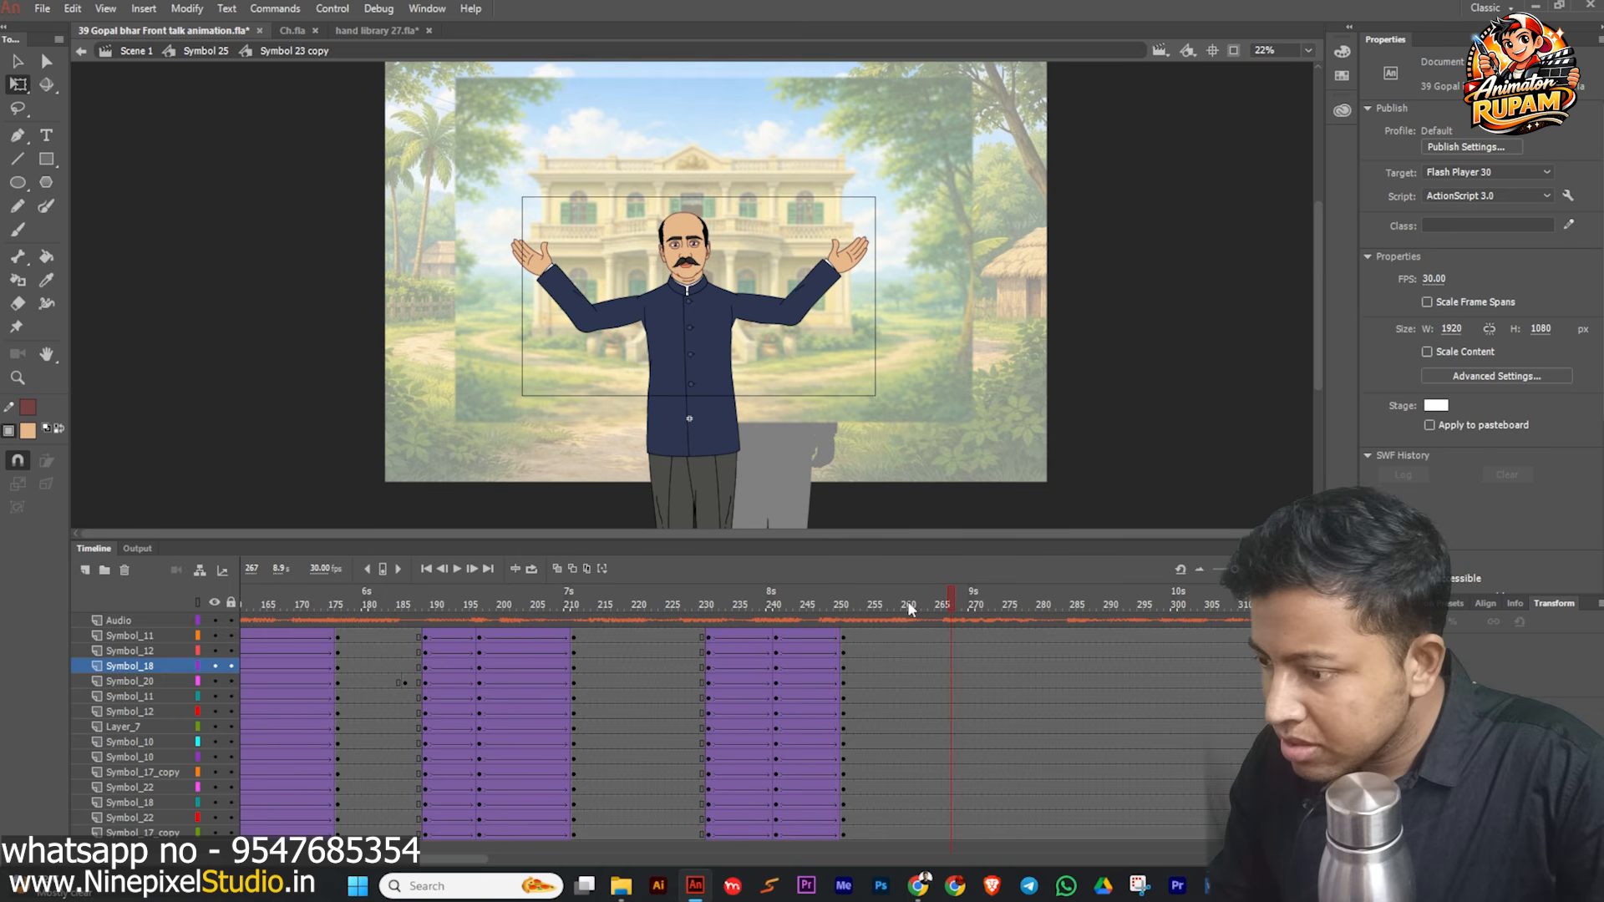
pyautogui.click(940, 603)
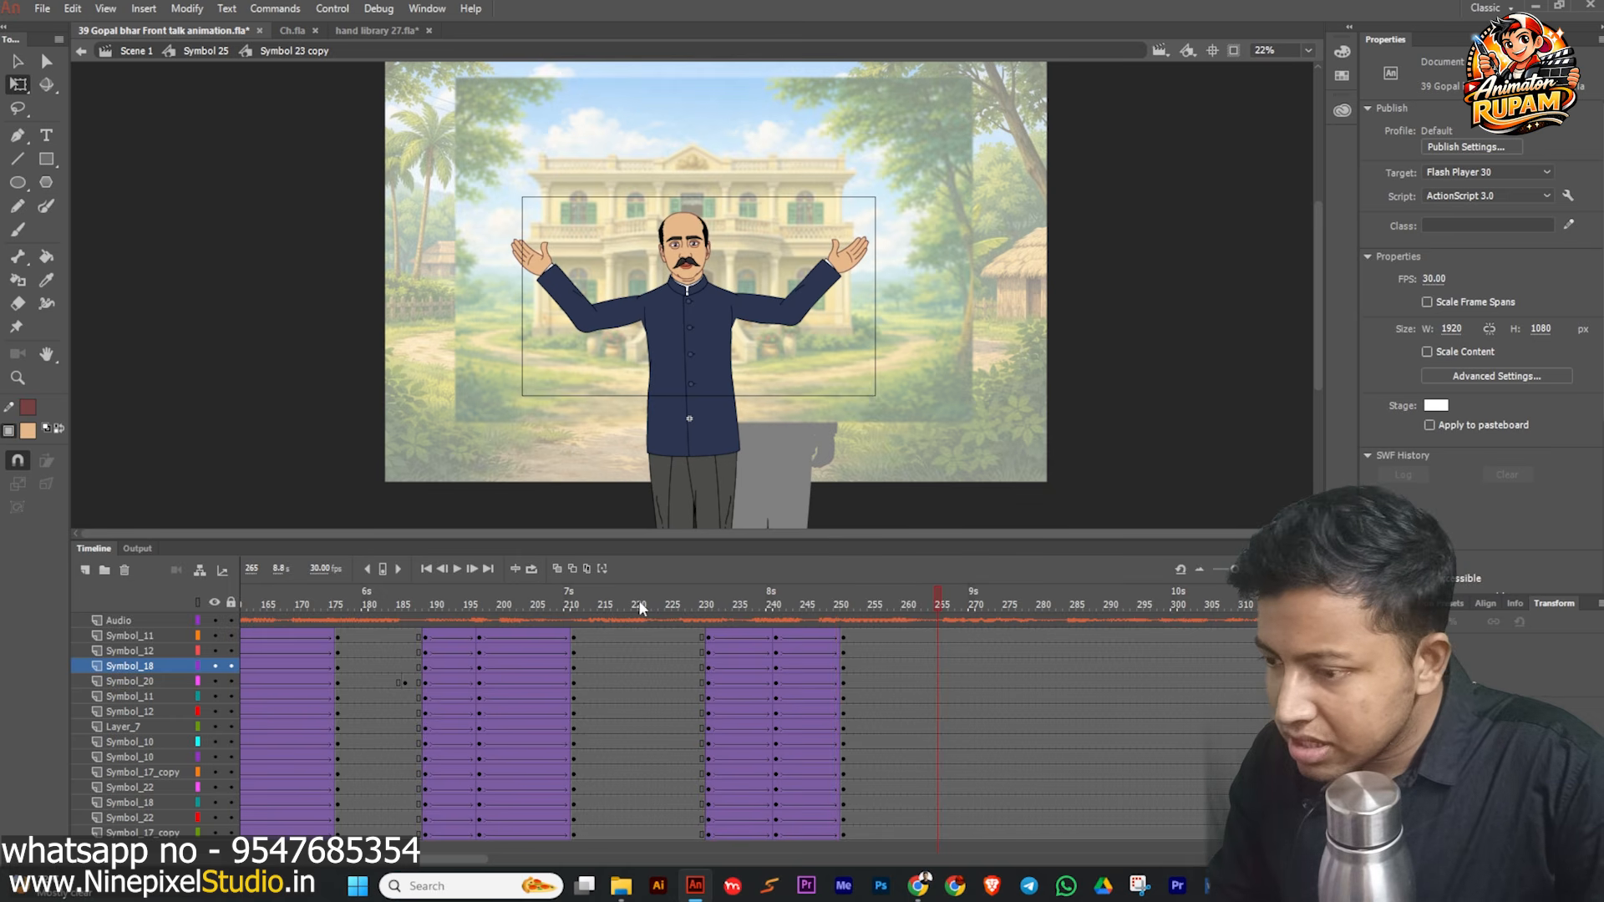
pyautogui.click(463, 568)
# - Insert a keyframe on the head layer Symbol_20 at frame 281 and set the head's looping to Single Frame
pyautogui.click(1046, 605)
pyautogui.click(1049, 681)
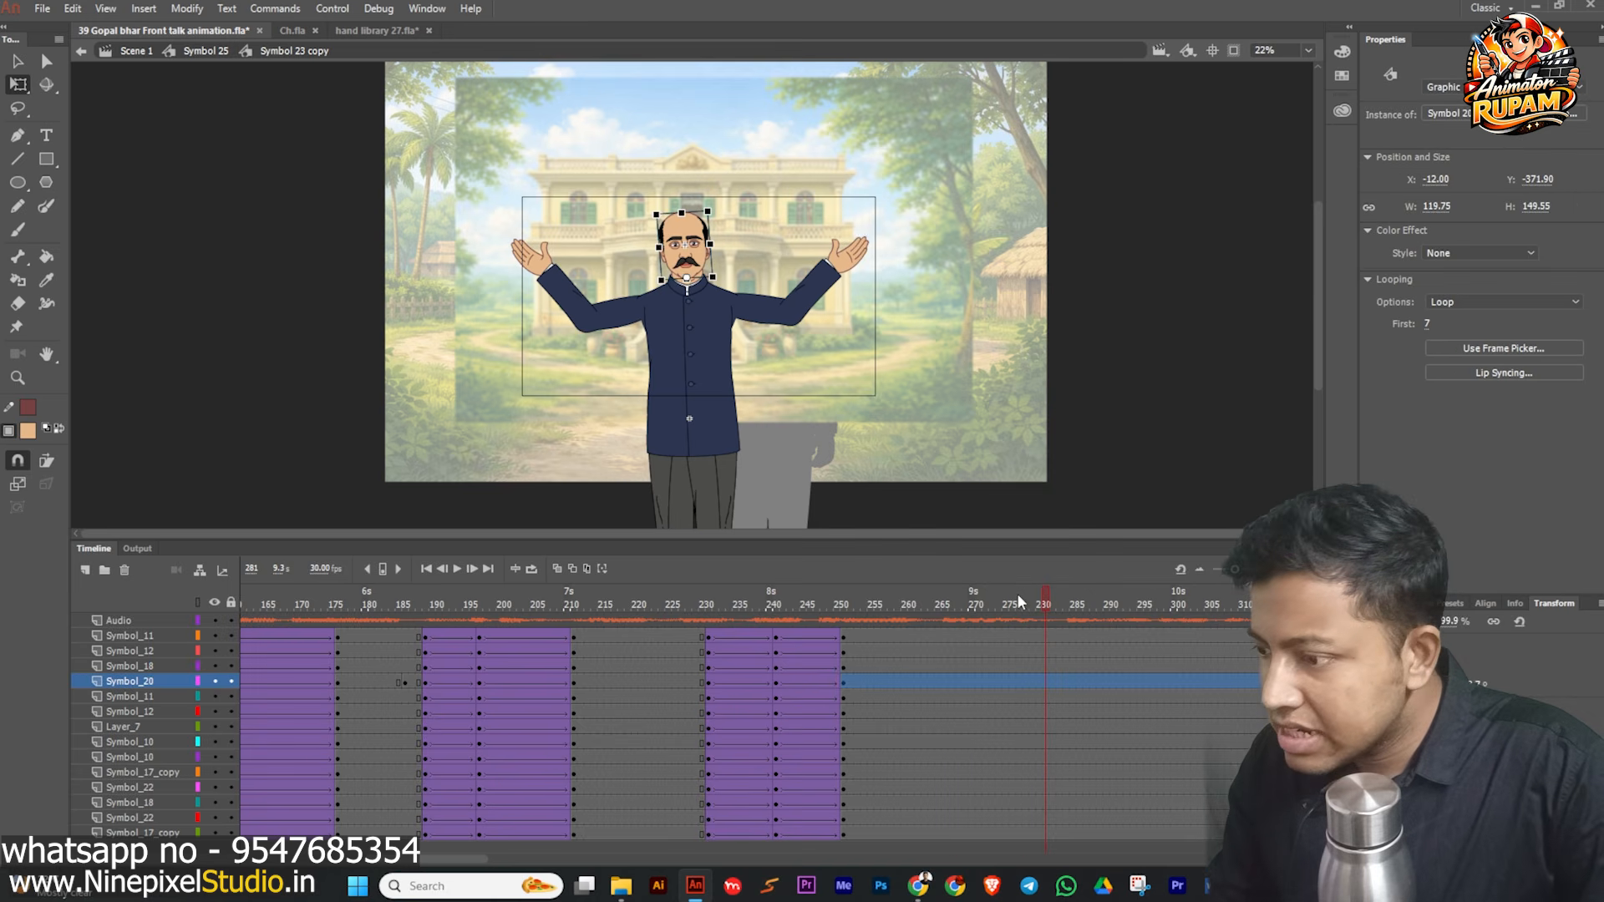
pyautogui.press('F6')
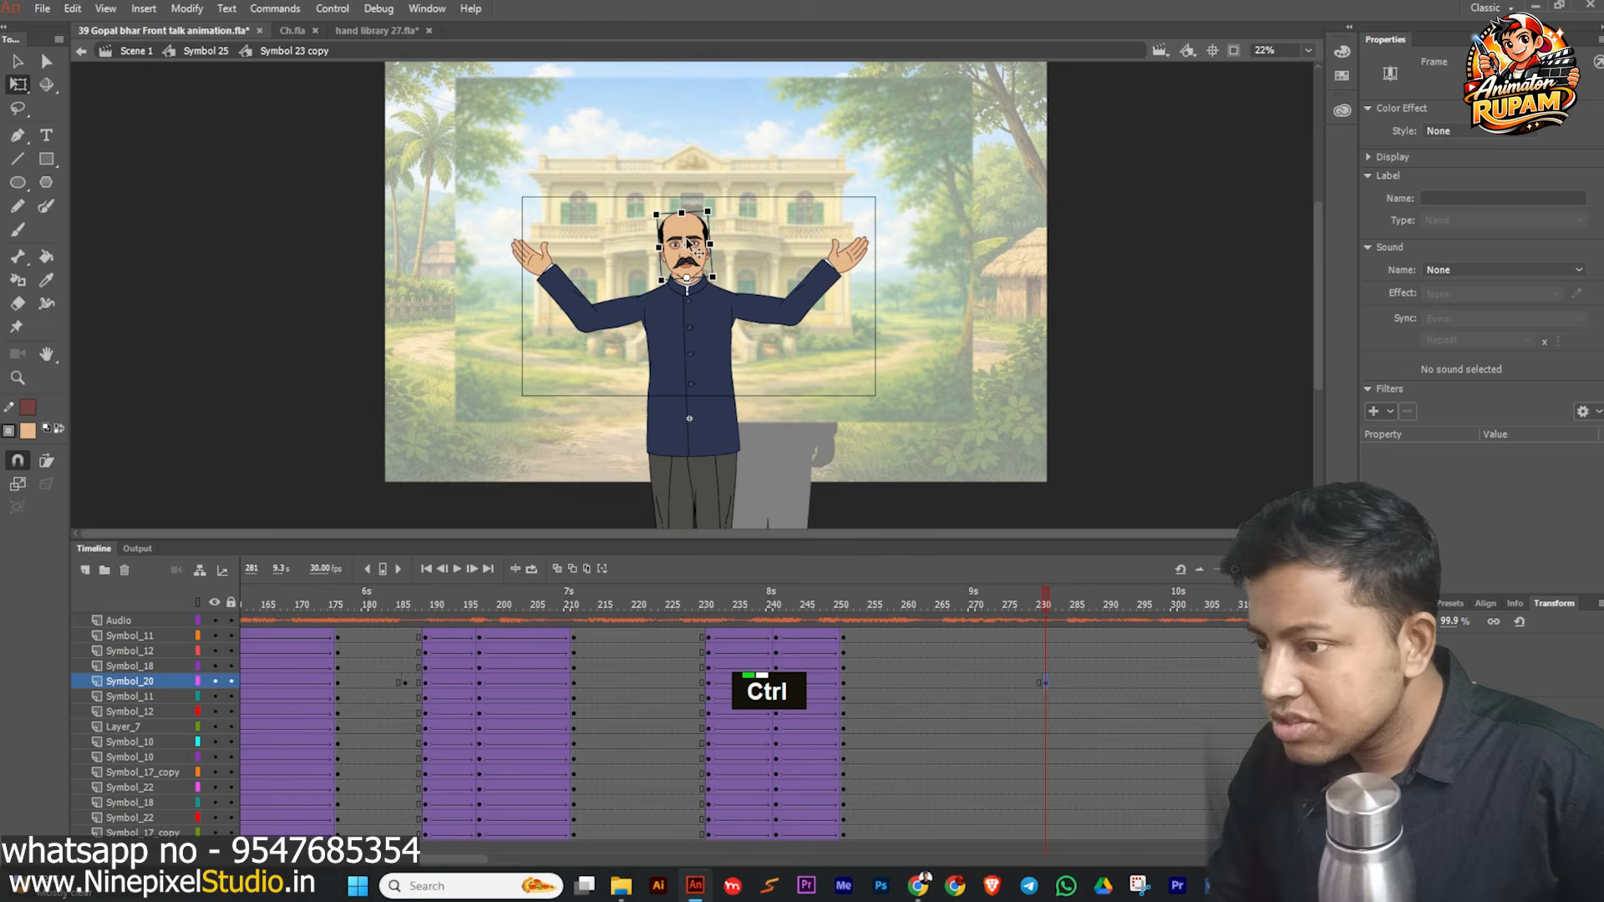
pyautogui.keyDown('ctrl'); pyautogui.scroll(2, 716, 306); pyautogui.keyUp('ctrl')
pyautogui.keyDown('ctrl'); pyautogui.scroll(2, 717, 306); pyautogui.keyUp('ctrl')
pyautogui.click(725, 269)
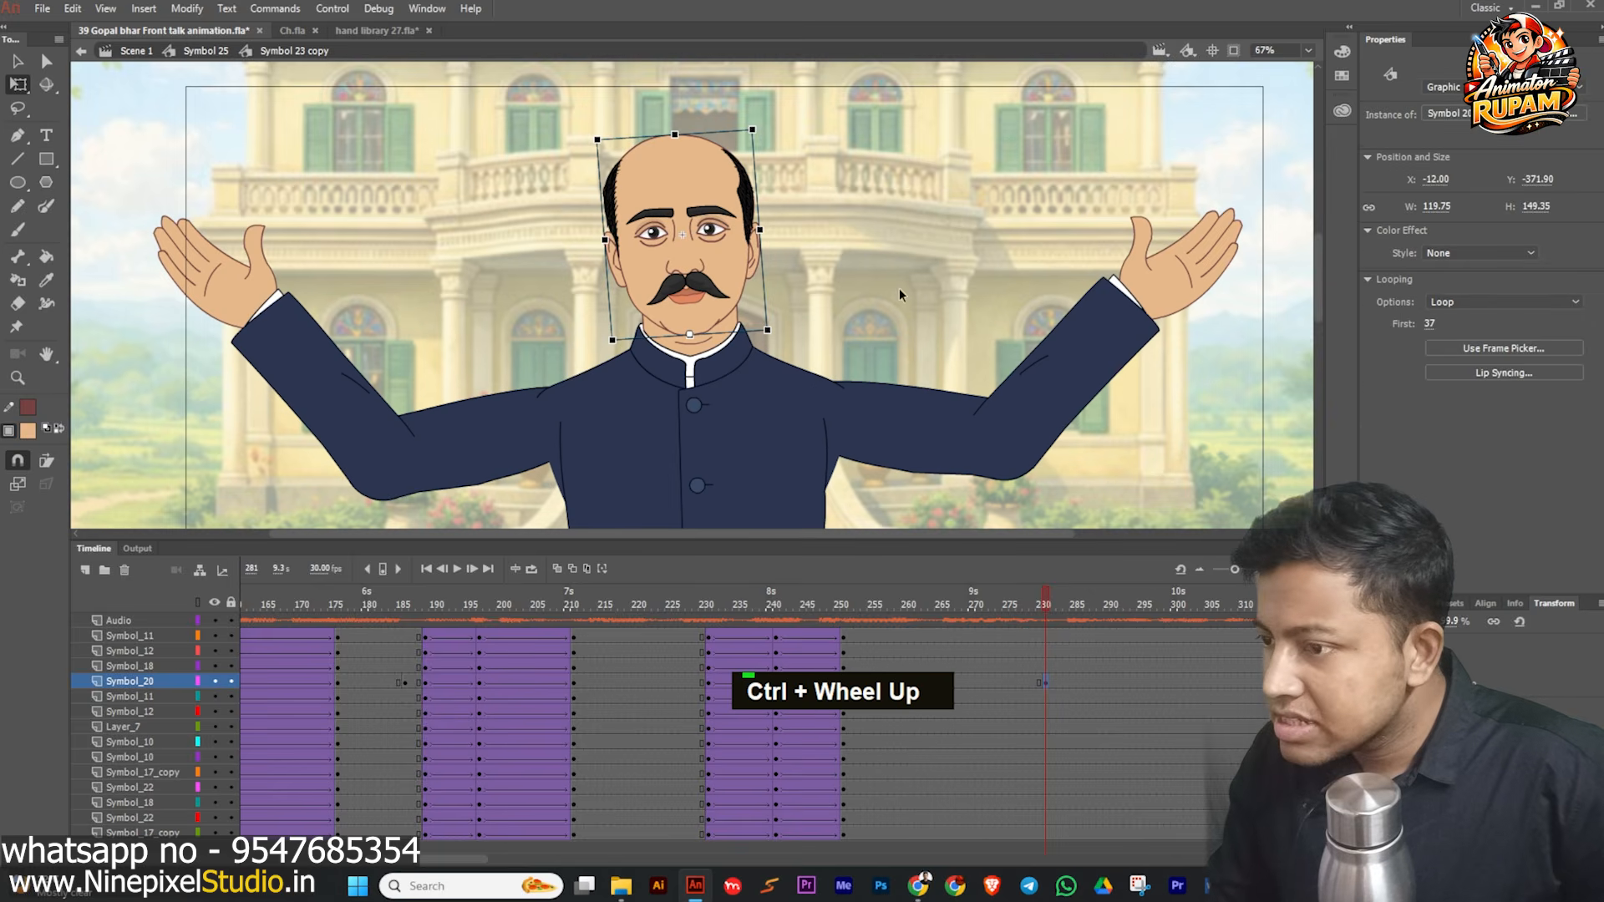
pyautogui.click(1450, 303)
pyautogui.click(1444, 353)
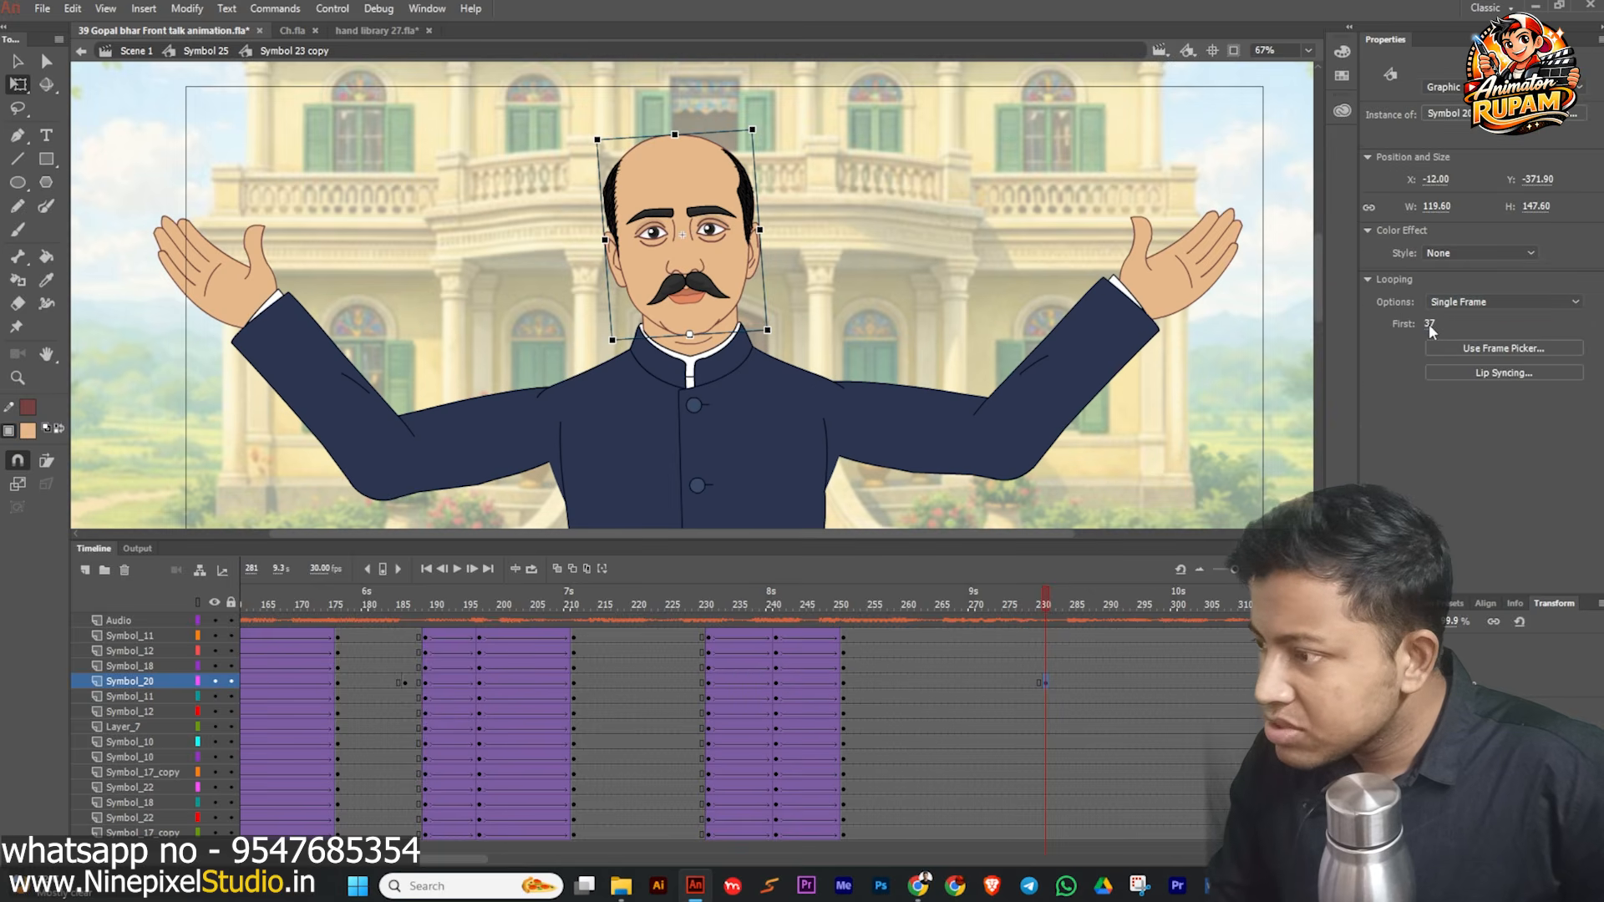
# - Save the file and play the character's animation from the first frame
pyautogui.moveTo(1036, 607); pyautogui.dragTo(1187, 604)
pyautogui.keyDown('ctrl'); pyautogui.scroll(-2, 902, 394); pyautogui.keyUp('ctrl')
pyautogui.hotkey('ctrl', 's')
pyautogui.keyDown('ctrl'); pyautogui.scroll(-1, 914, 372); pyautogui.keyUp('ctrl')
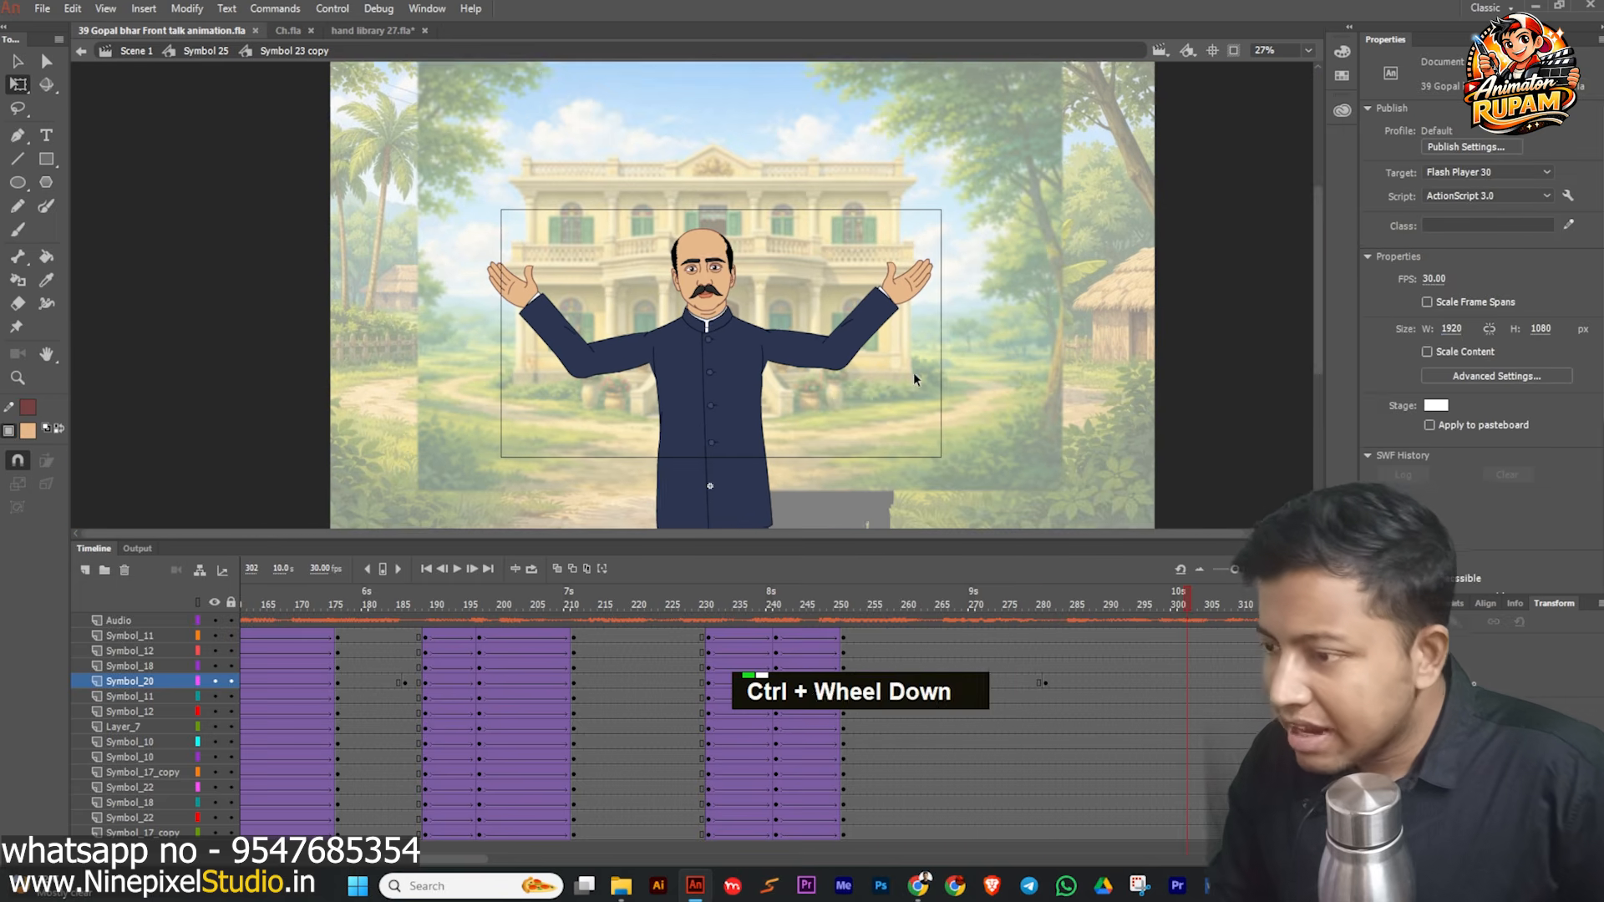
pyautogui.hotkey('ctrl', 's')
pyautogui.click(426, 569)
pyautogui.doubleClick(457, 568)
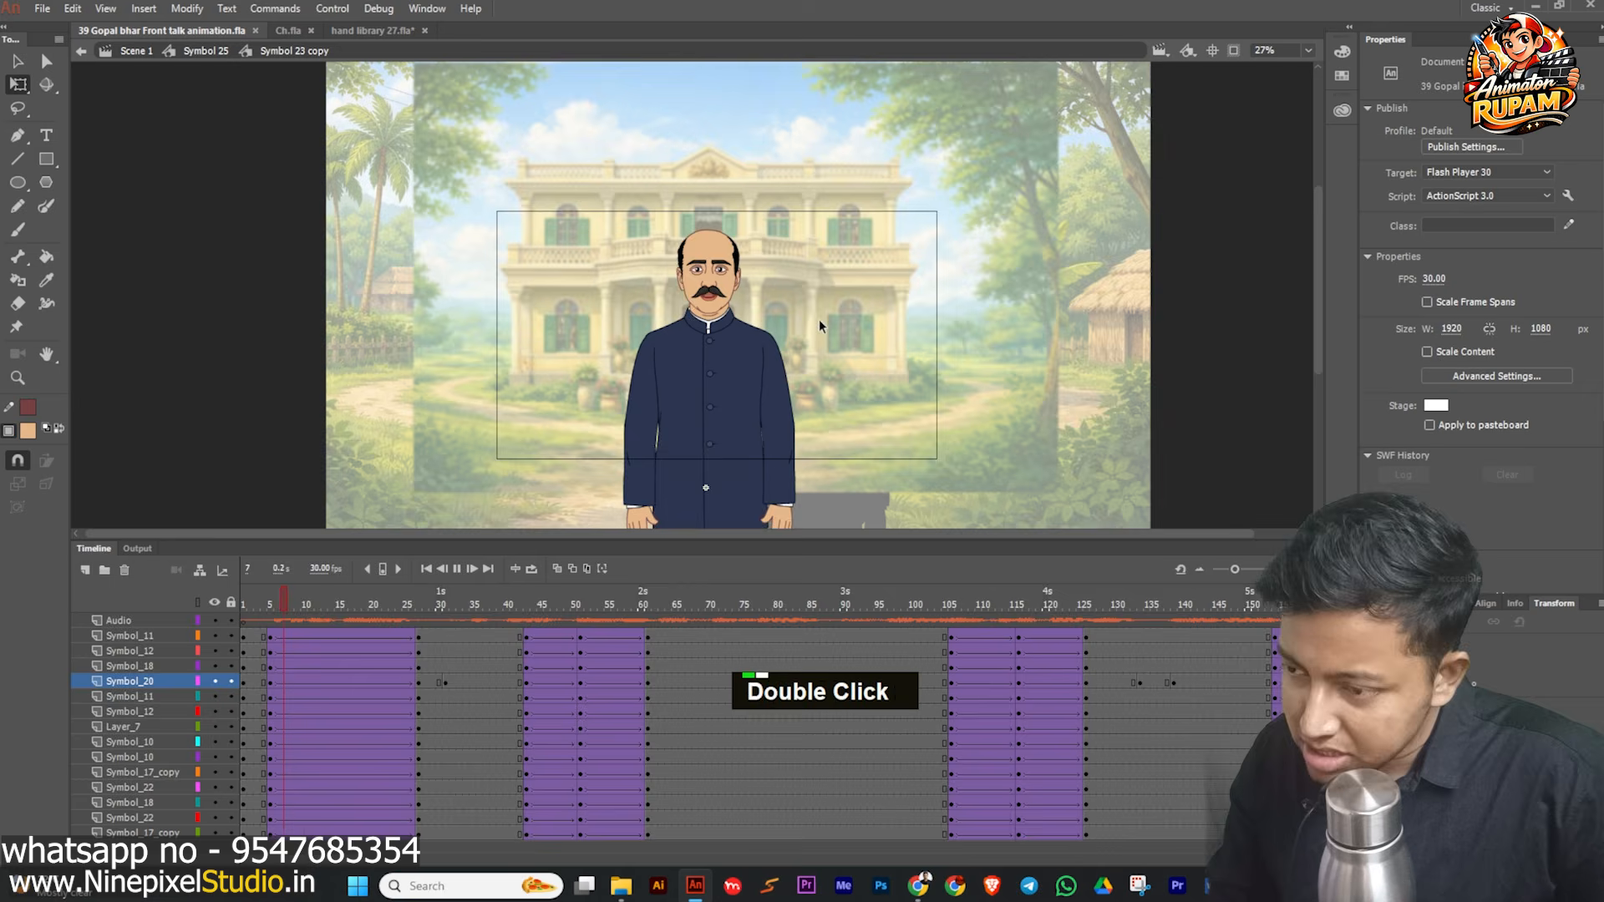
pyautogui.keyDown('ctrl'); pyautogui.scroll(-1, 814, 319); pyautogui.keyUp('ctrl')
pyautogui.keyDown('ctrl'); pyautogui.scroll(2, 738, 294); pyautogui.keyUp('ctrl')
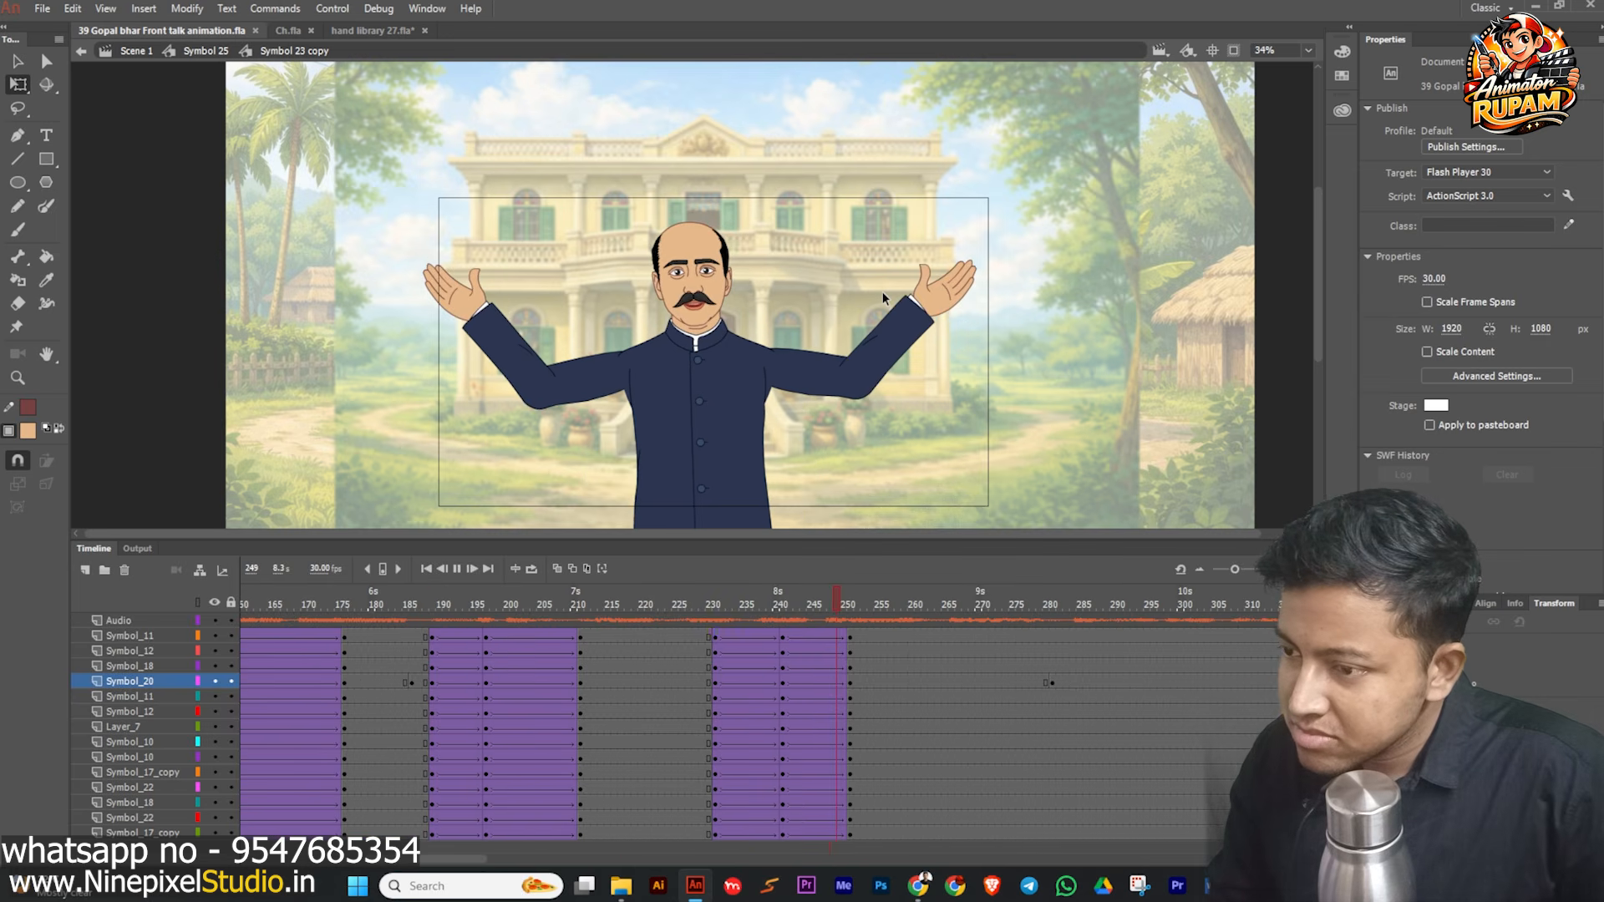
pyautogui.doubleClick(428, 569)
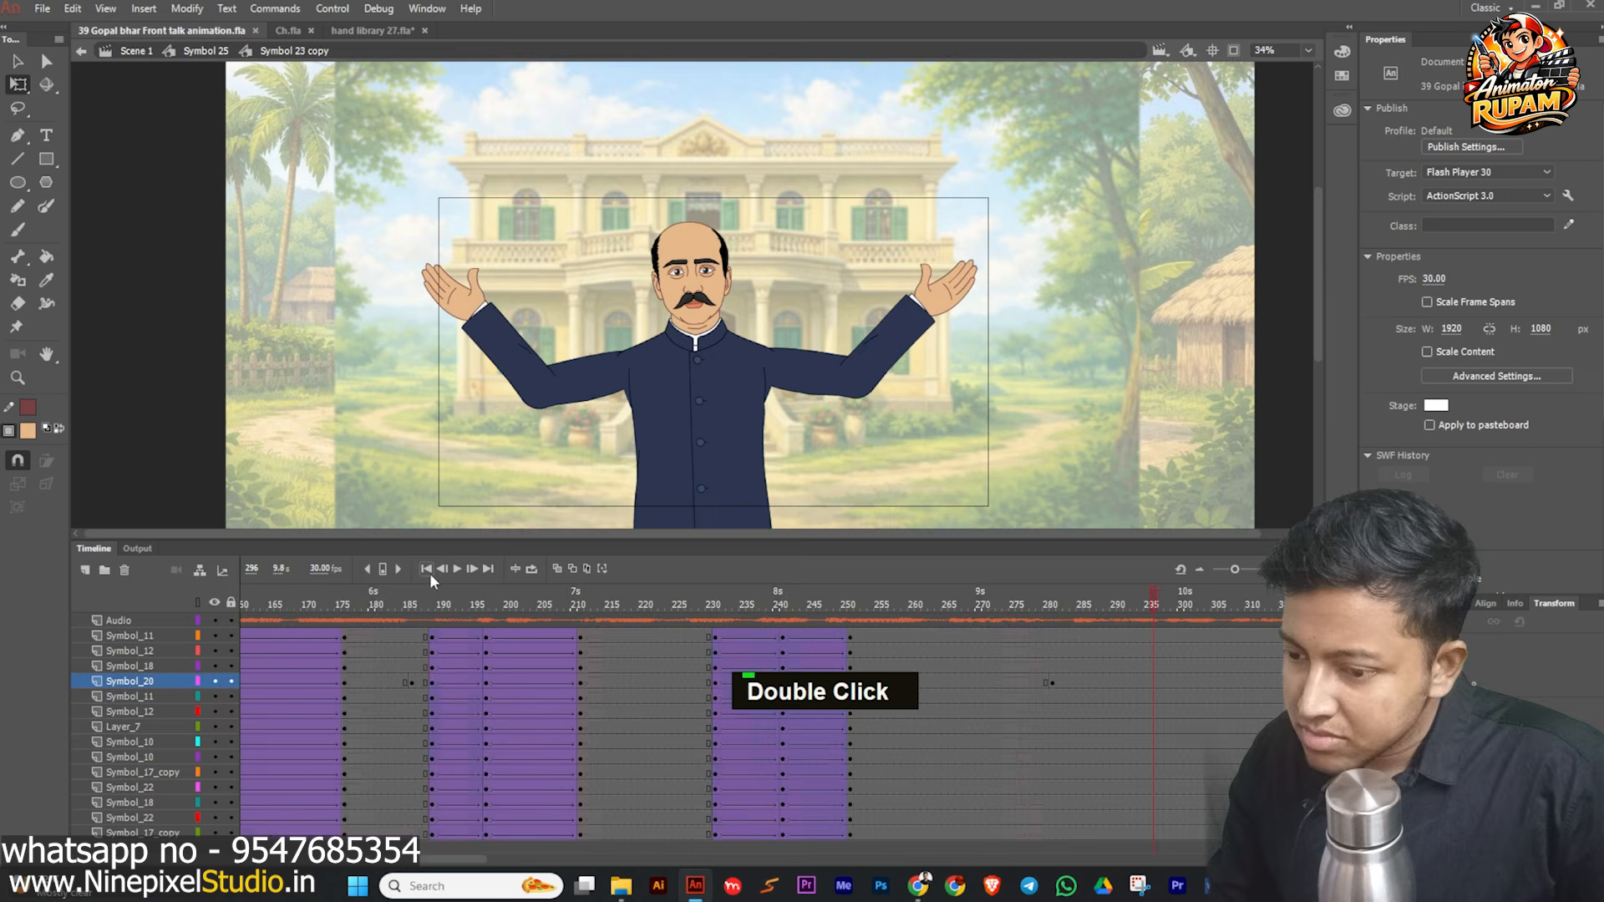
# - Leave the nested symbols to return to Scene 1 and save the file
pyautogui.scroll(-2, 476, 348)
pyautogui.doubleClick(322, 319)
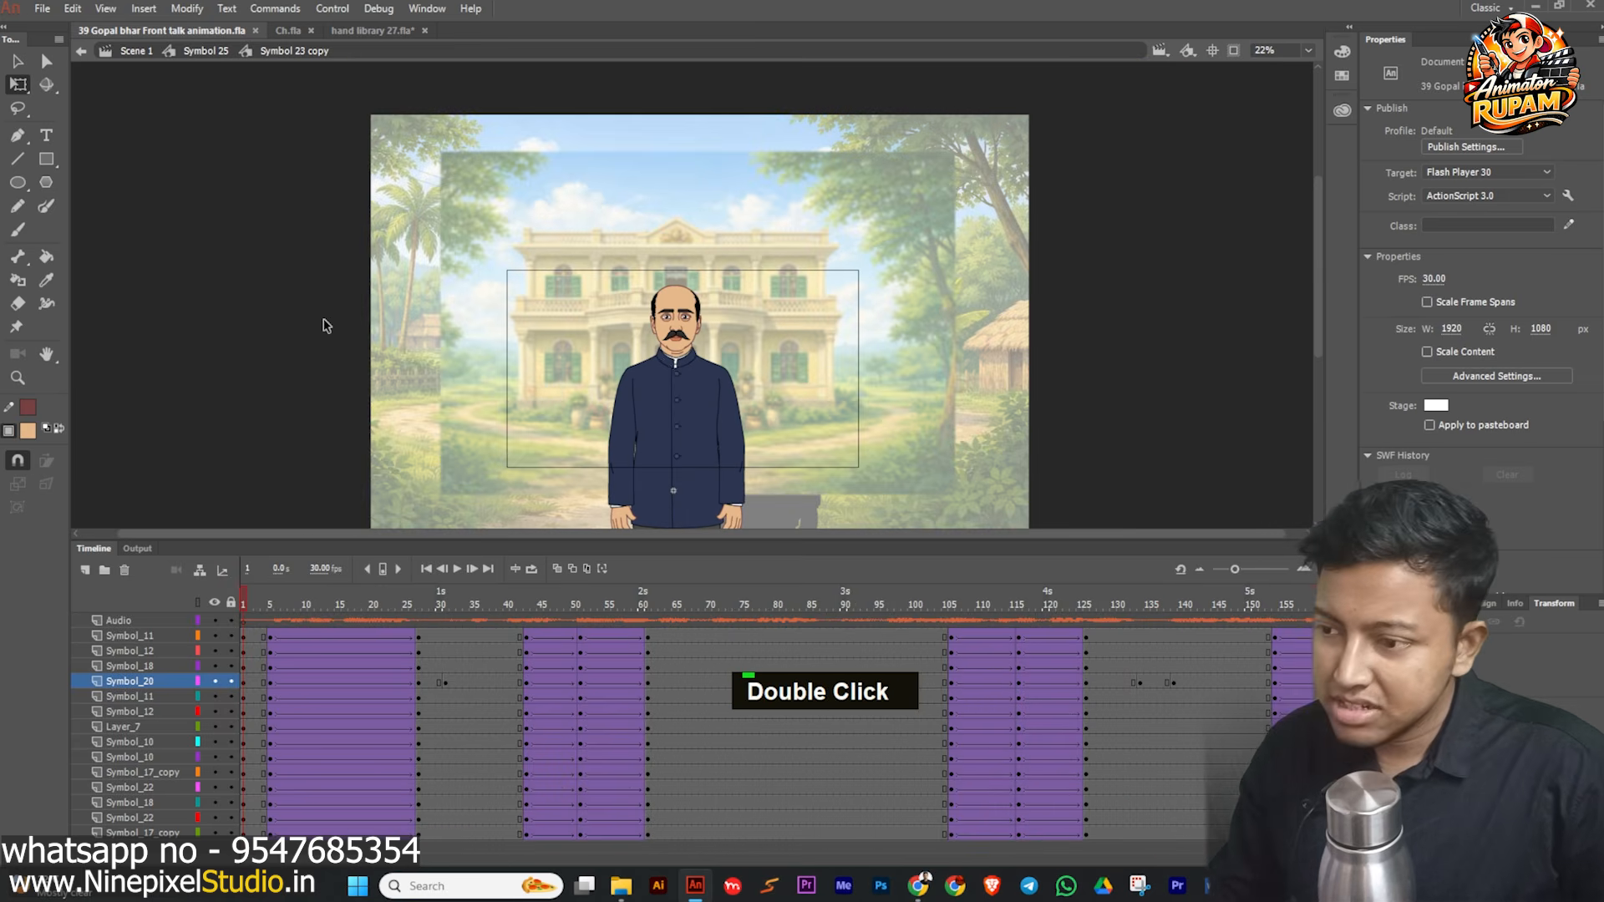
pyautogui.scroll(-1, 322, 319)
pyautogui.scroll(1, 696, 372)
pyautogui.scroll(-1, 695, 371)
pyautogui.doubleClick(1063, 445)
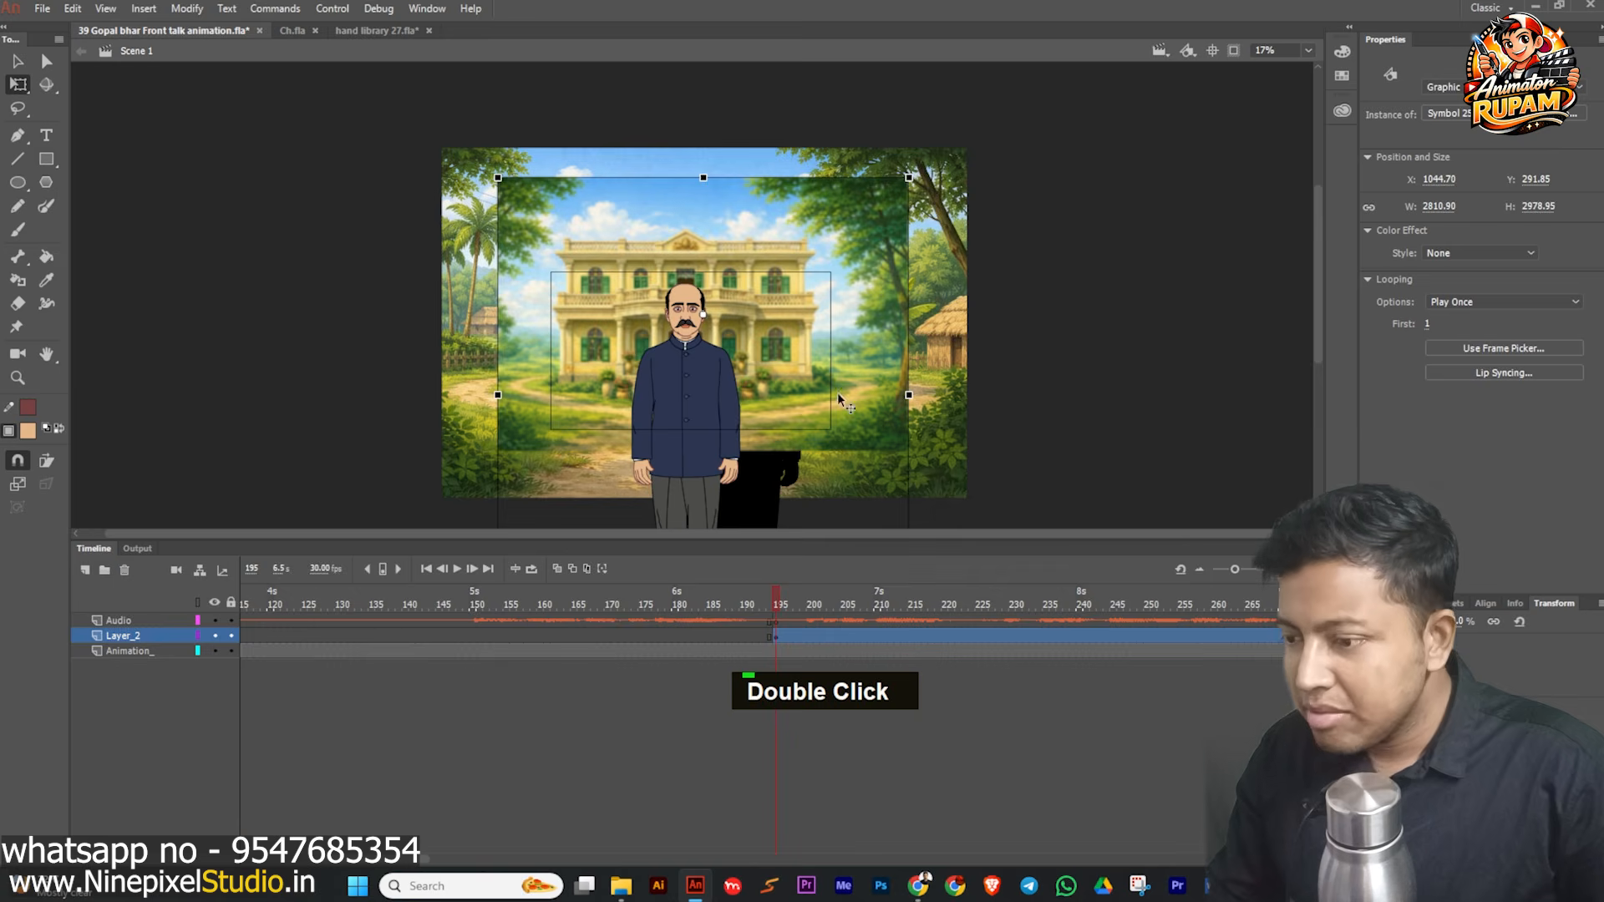
pyautogui.hotkey('ctrl', 's')
# - Clip the content outside the stage and play the scene from frame 195
pyautogui.moveTo(775, 602); pyautogui.dragTo(700, 635)
pyautogui.click(775, 637)
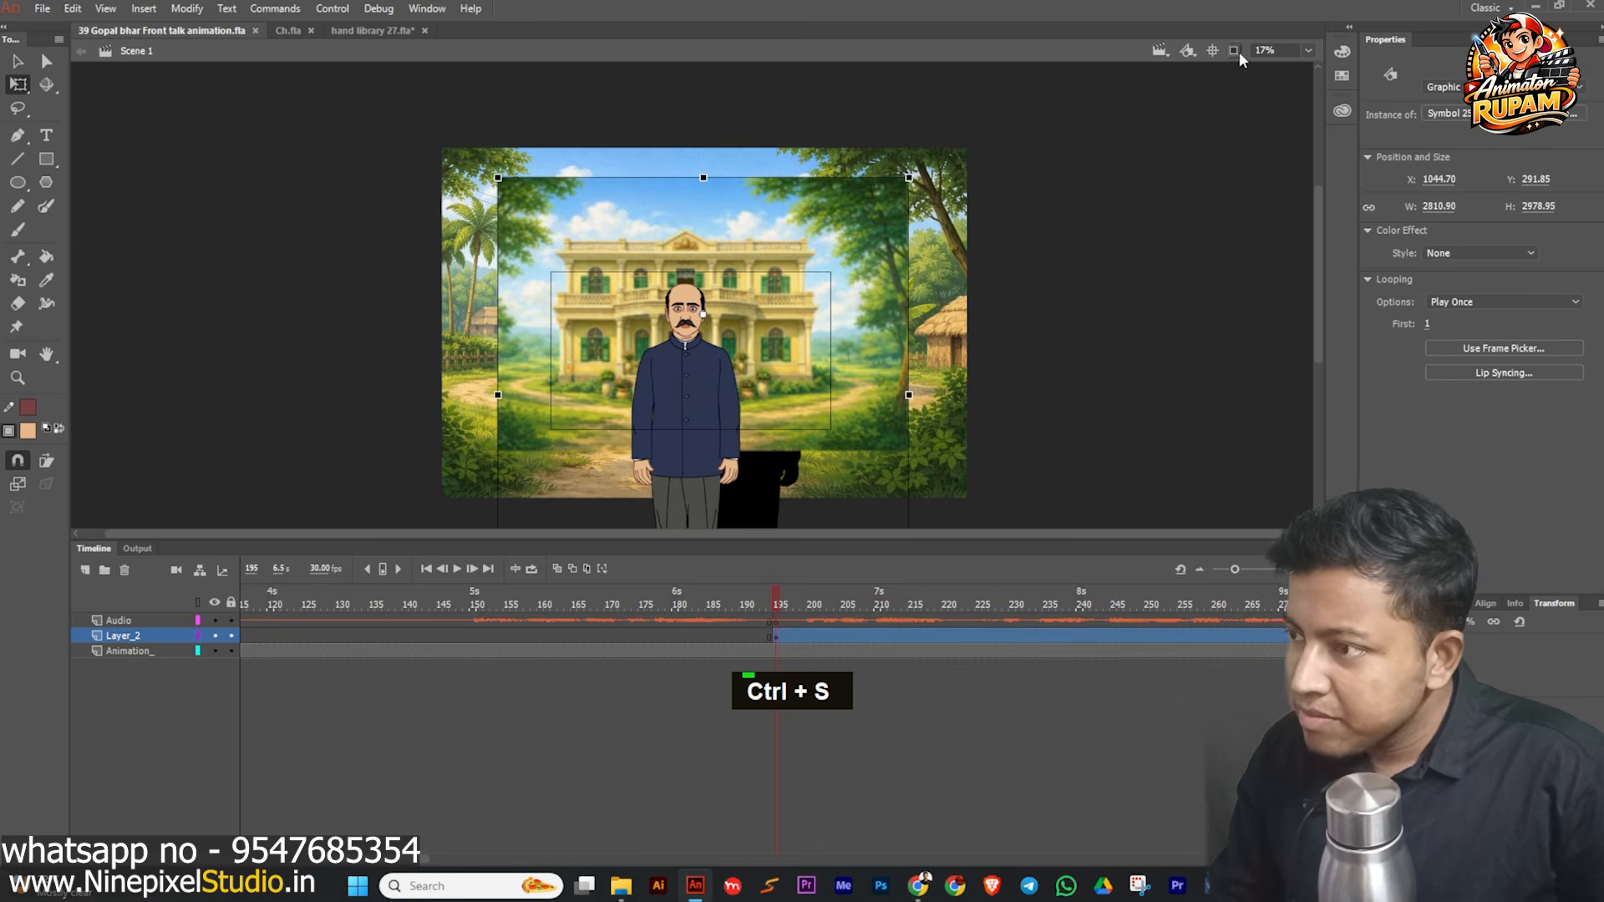
pyautogui.keyDown('ctrl'); pyautogui.scroll(3, 725, 336); pyautogui.keyUp('ctrl')
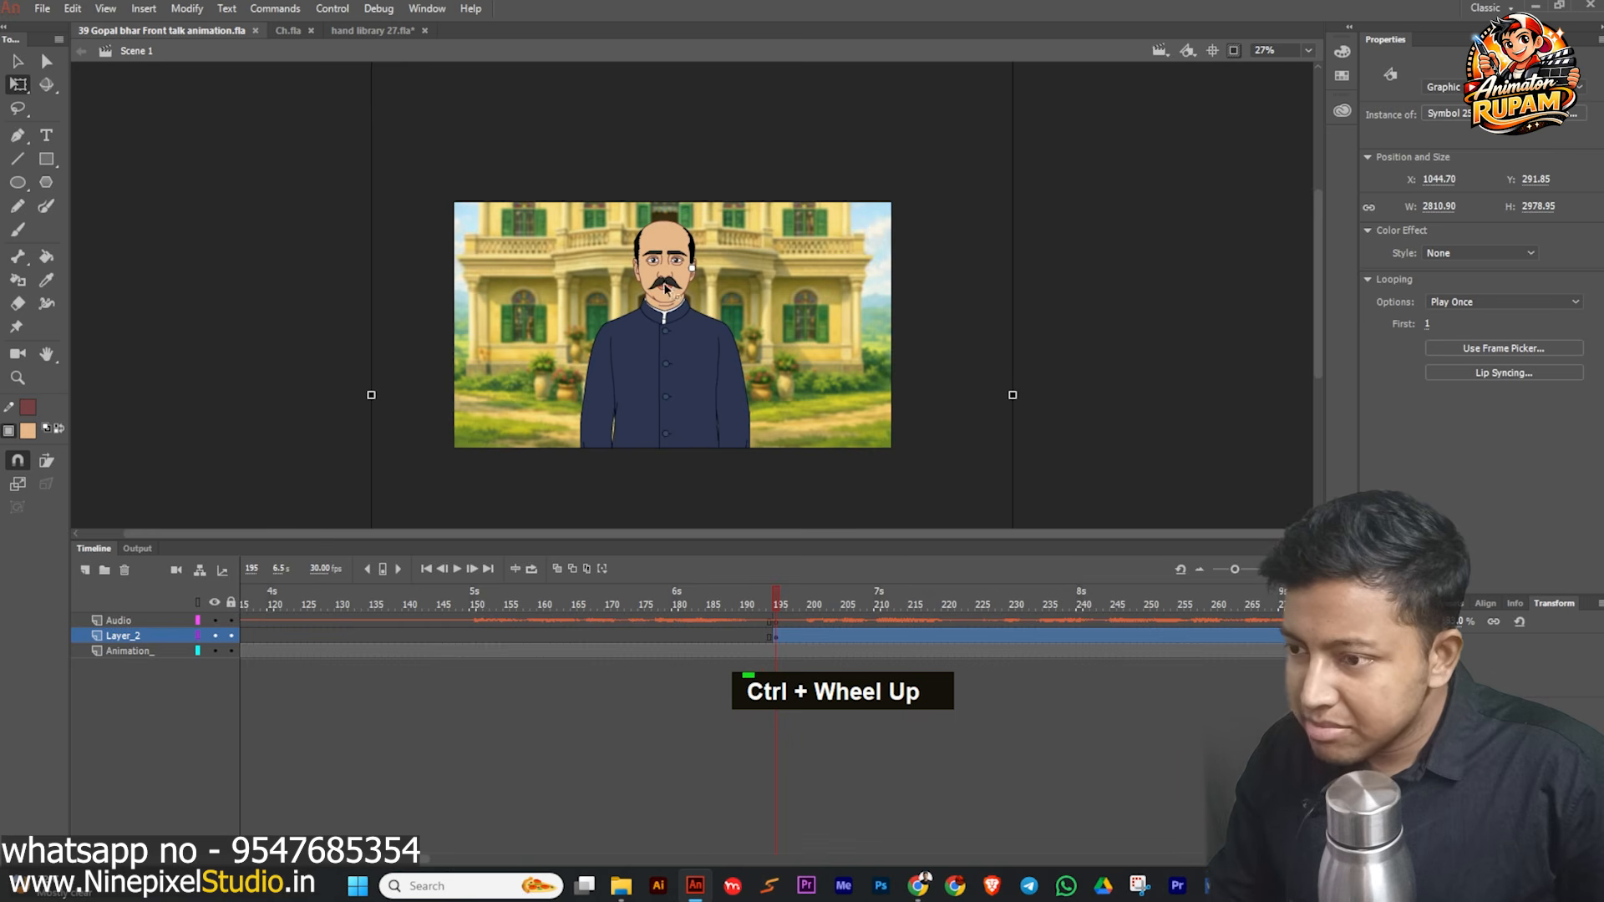
pyautogui.keyDown('ctrl'); pyautogui.scroll(-2, 665, 300); pyautogui.keyUp('ctrl')
pyautogui.hotkey('ctrl', 's')
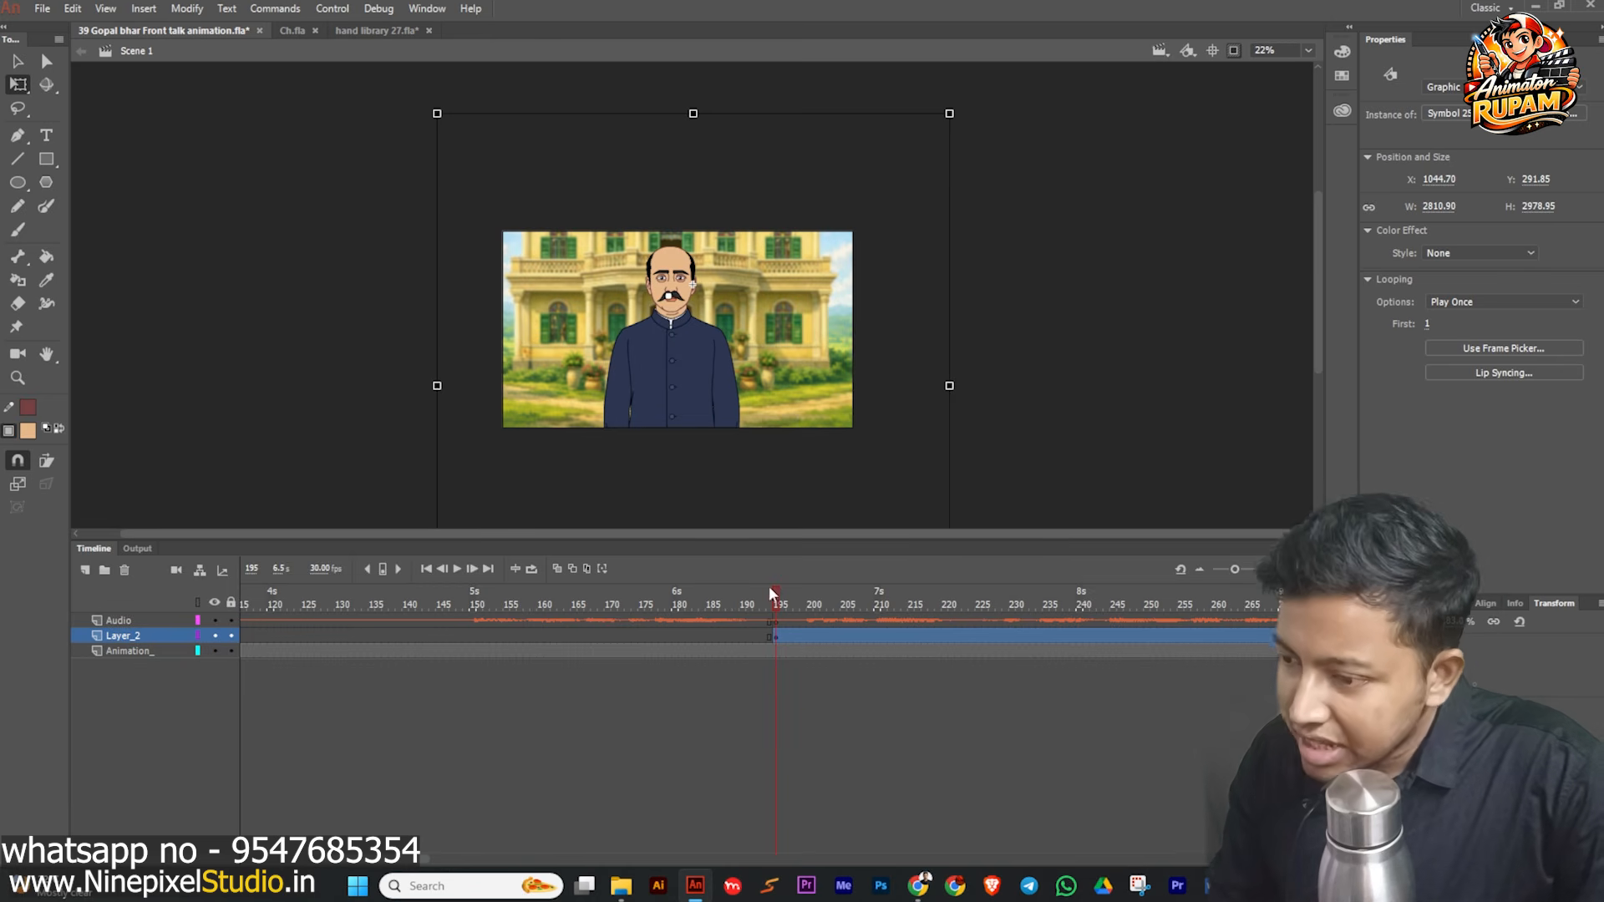
pyautogui.click(458, 569)
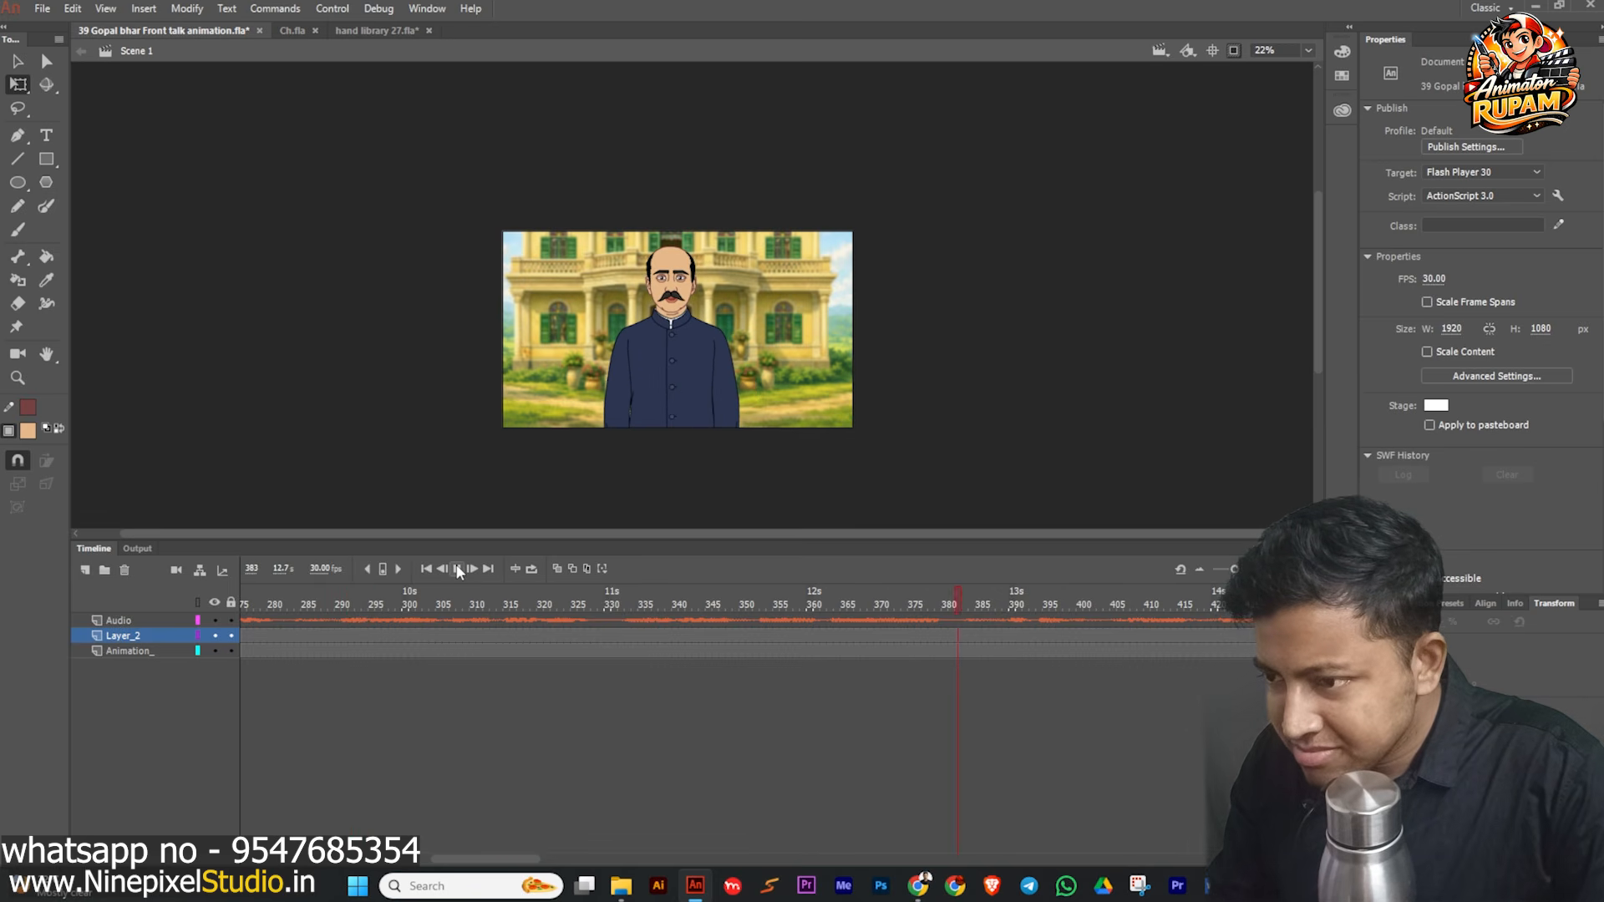
# - Stop the playback and scale the character-and-background symbol on Layer_2 down to about 2668 by 2828 at frame 398
pyautogui.click(456, 569)
pyautogui.click(1136, 636)
pyautogui.moveTo(1147, 607); pyautogui.dragTo(1067, 624)
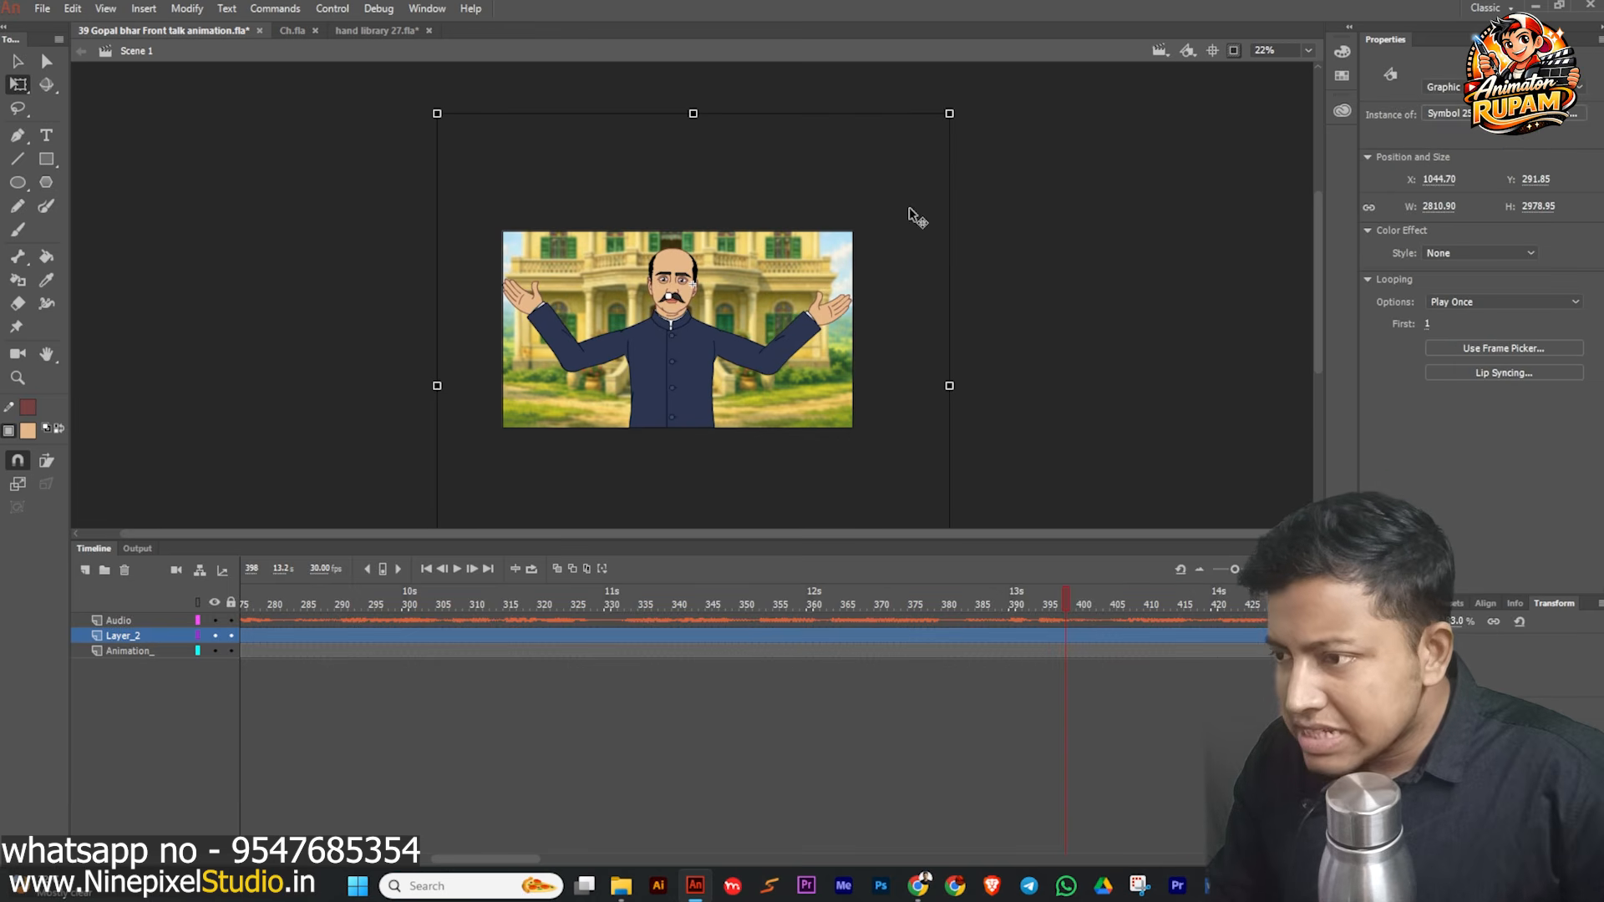
pyautogui.moveTo(949, 112); pyautogui.dragTo(935, 123)
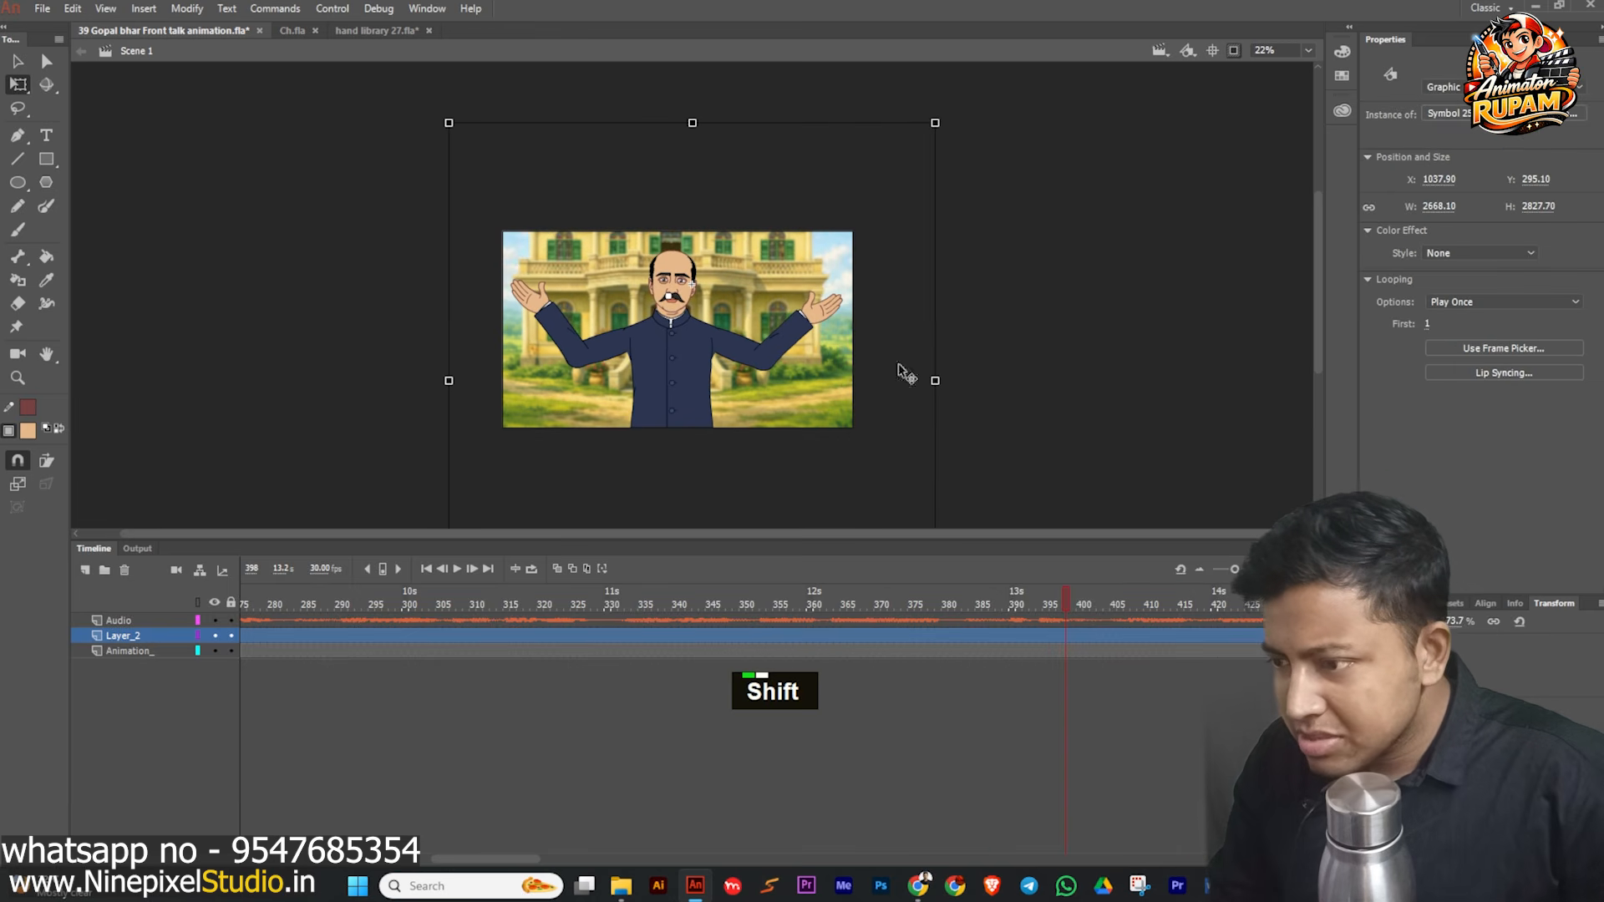
# - Play the scene along the audio and insert a keyframe on Layer_2 at frame 382
pyautogui.moveTo(1049, 604); pyautogui.dragTo(541, 607)
pyautogui.click(456, 569)
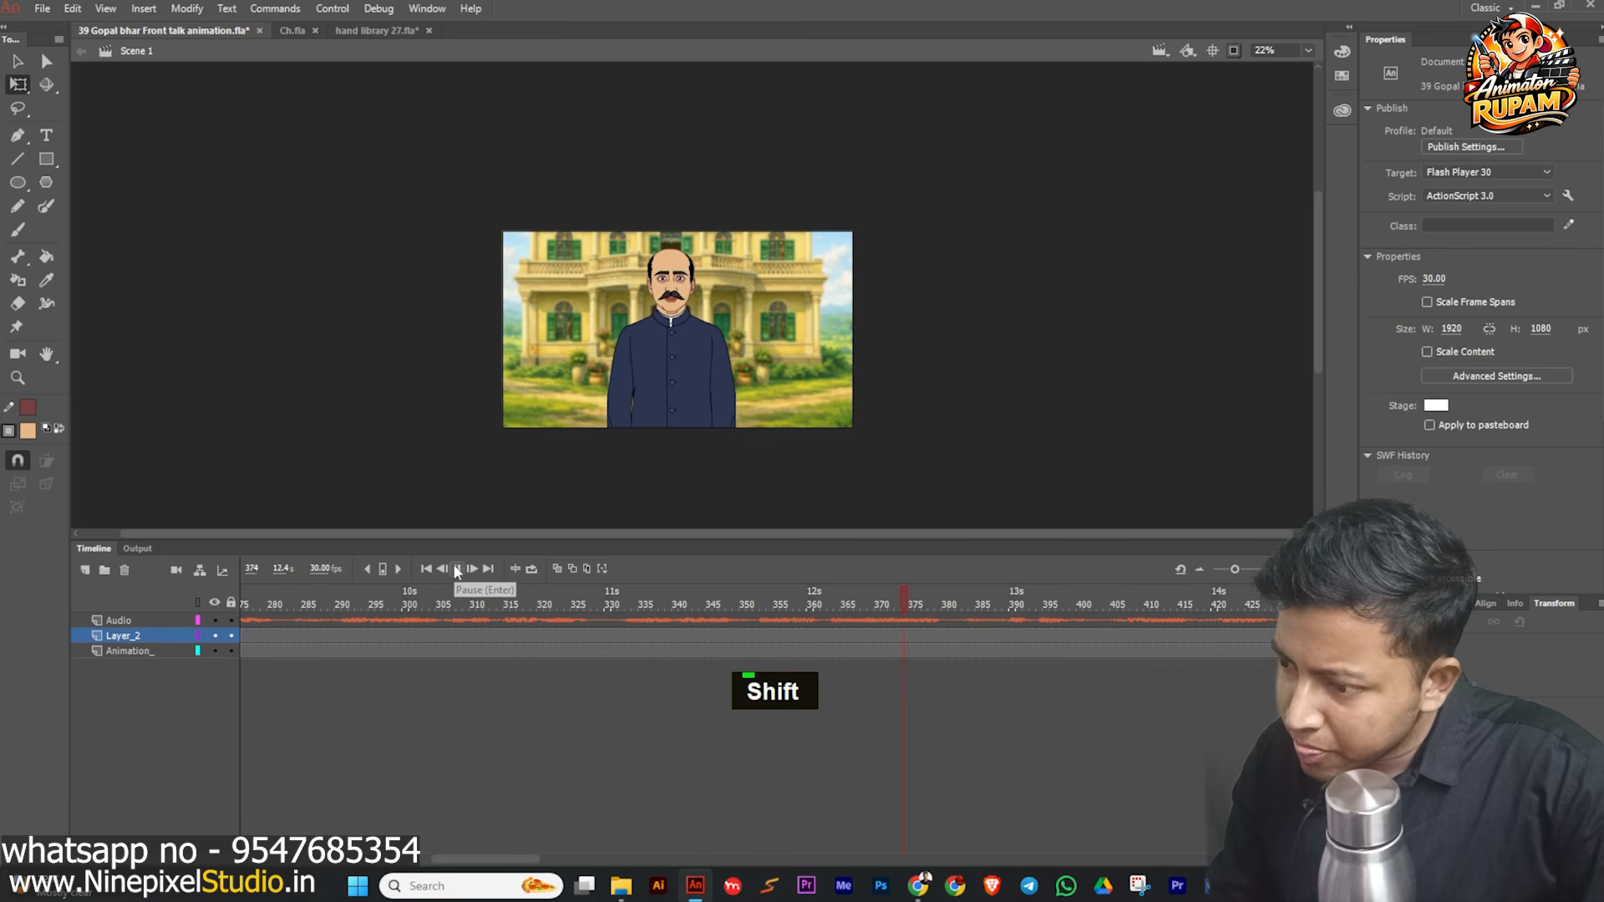
pyautogui.click(456, 568)
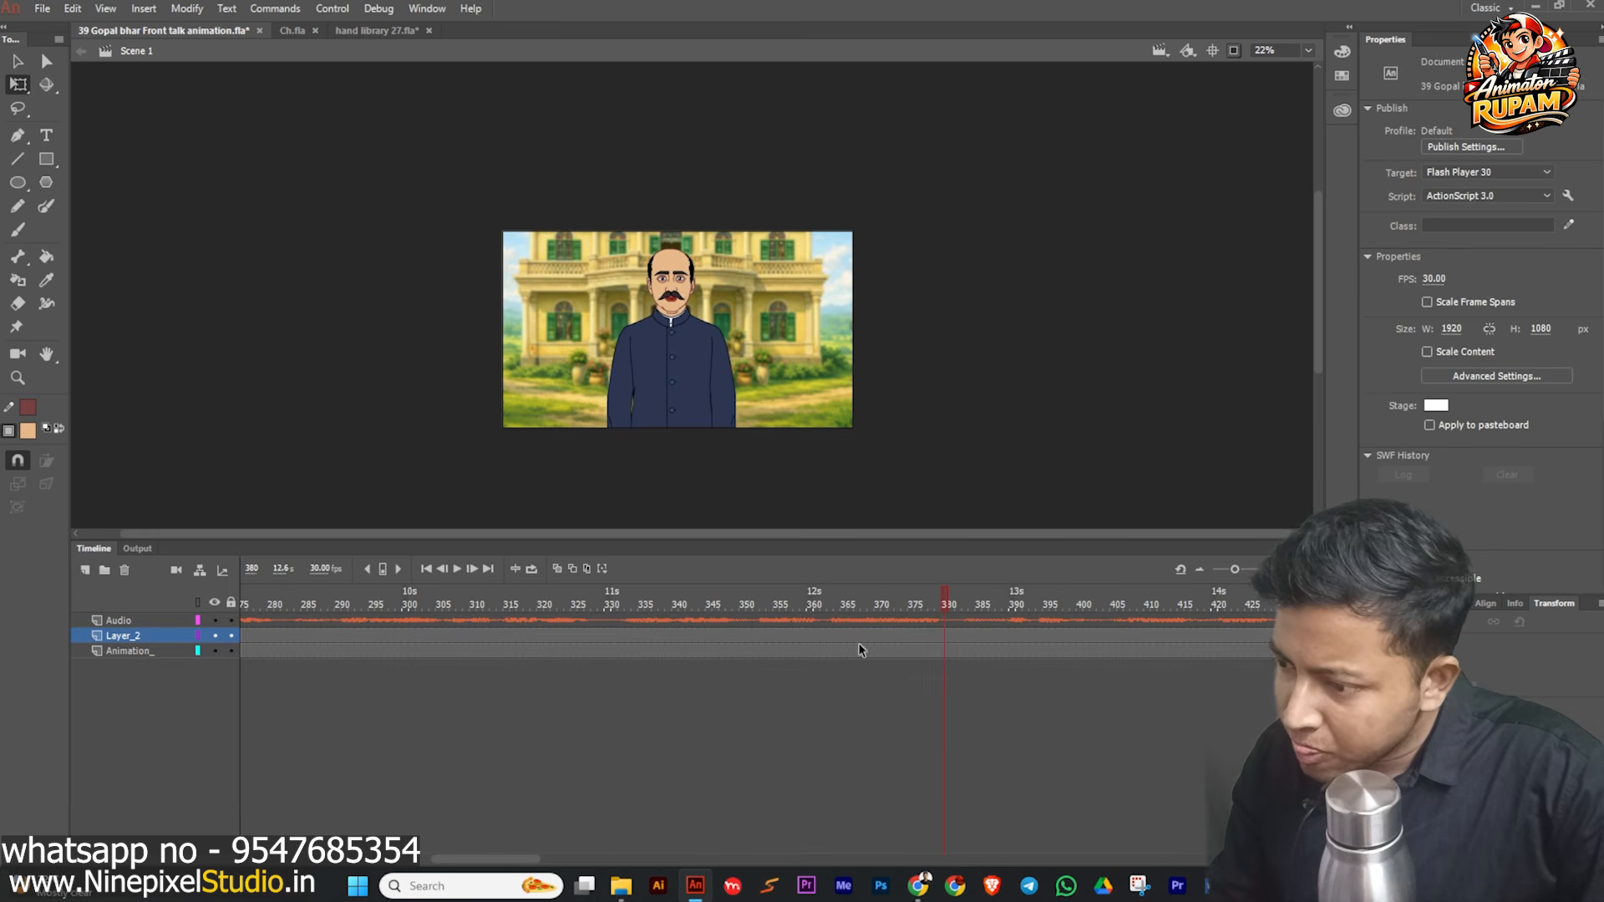
pyautogui.click(695, 384)
pyautogui.press('F6')
# - Return to frame 195 and play the shot past frame 382 to check the transition into the open-arm gesture
pyautogui.moveTo(961, 606); pyautogui.dragTo(530, 660)
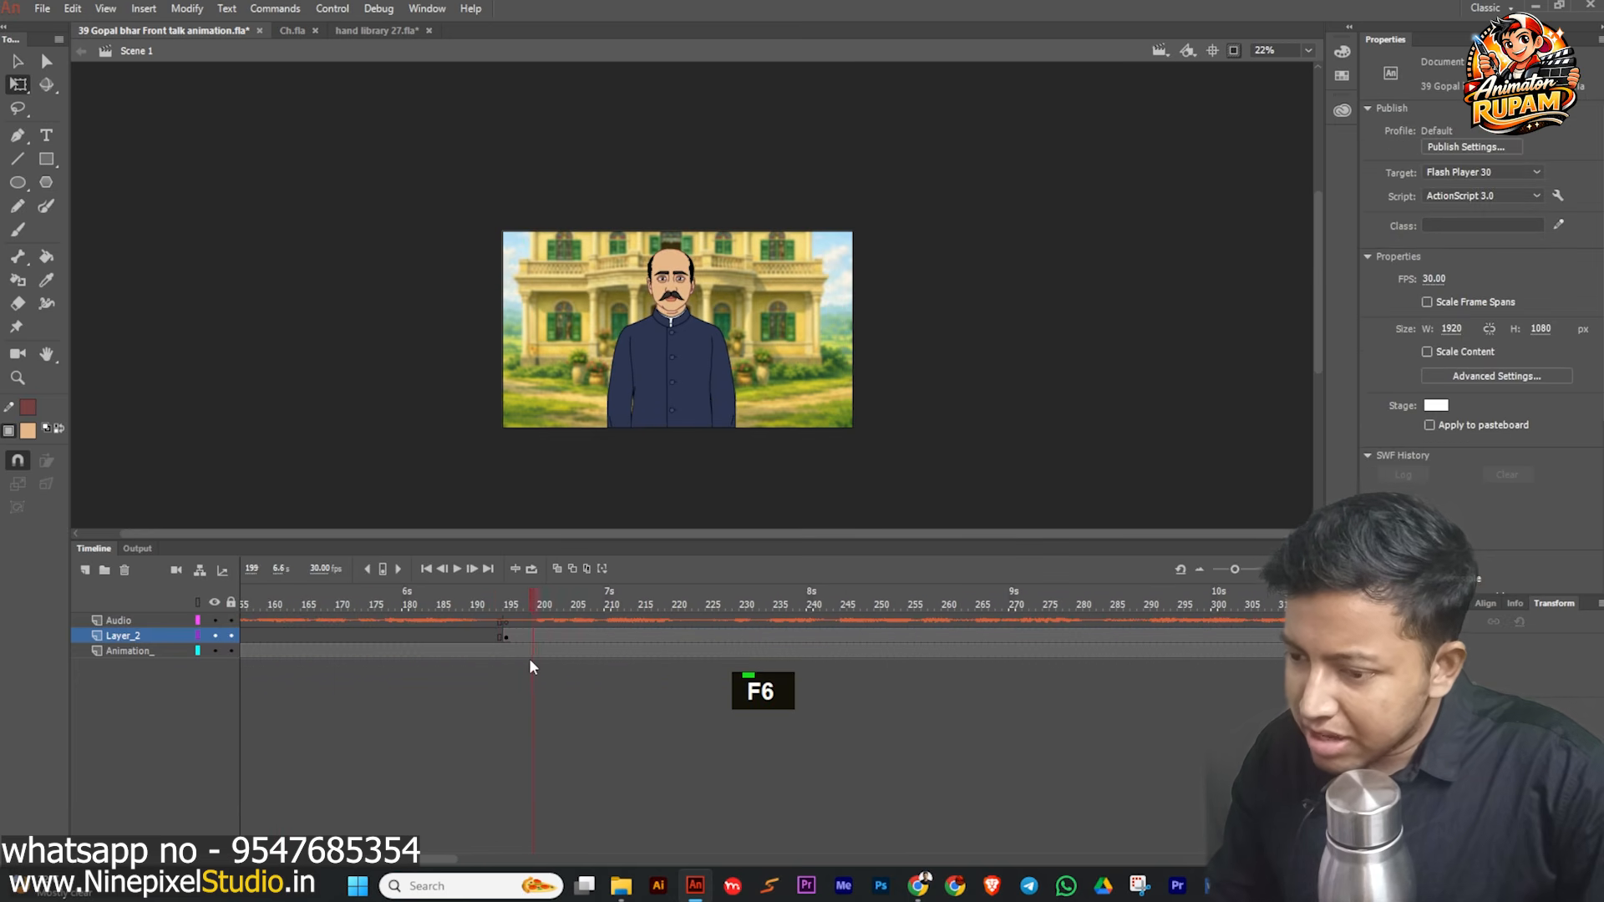
pyautogui.click(616, 406)
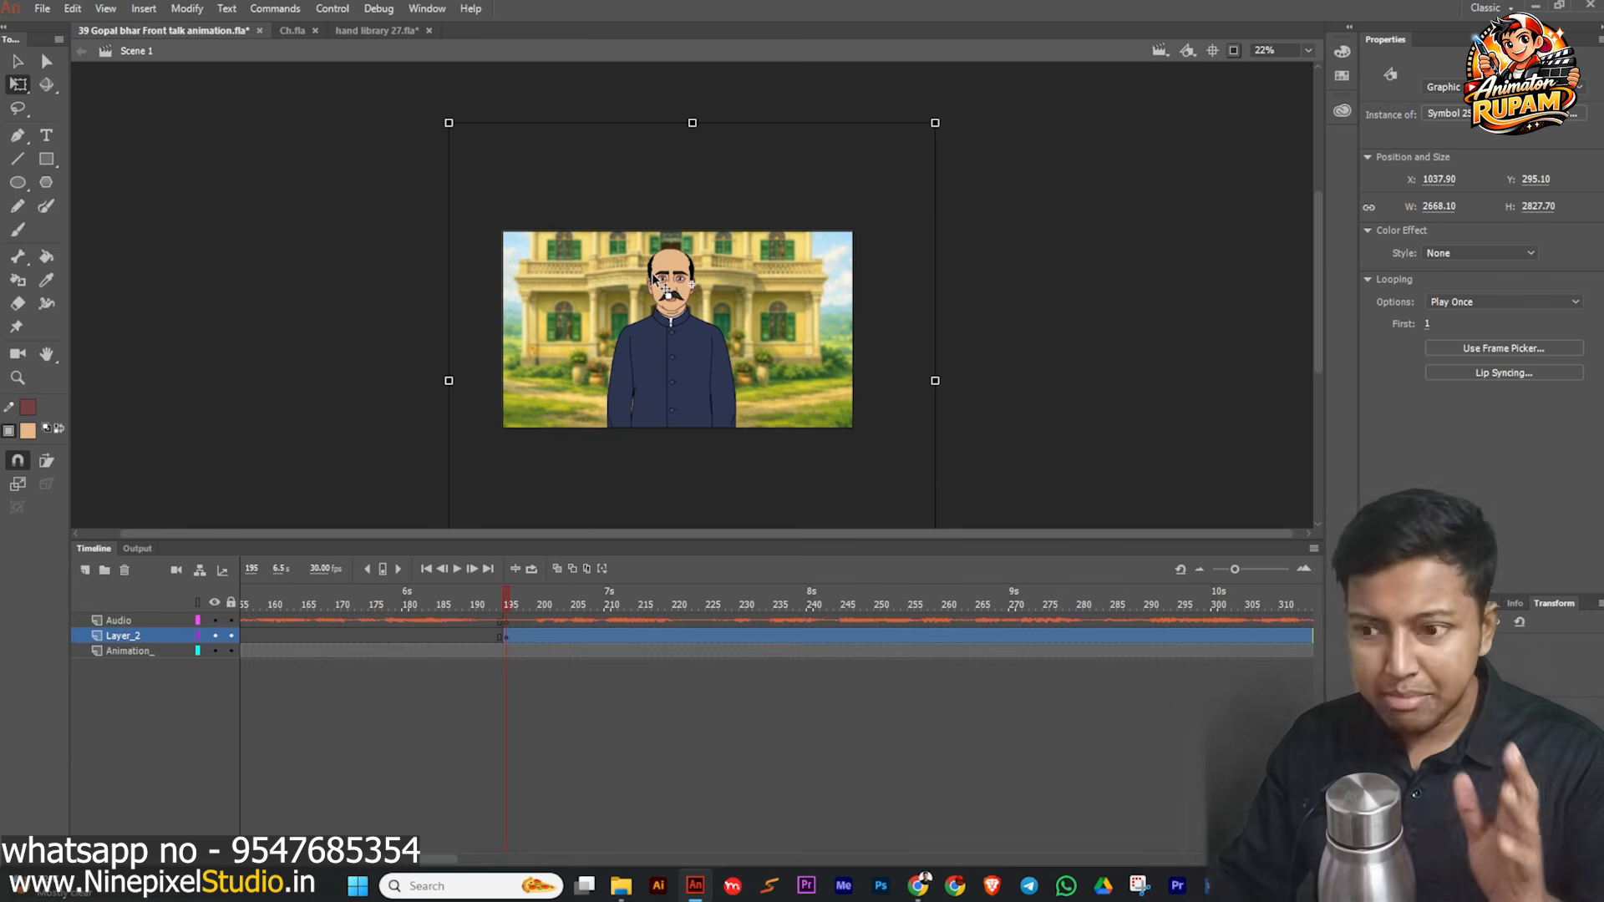
pyautogui.click(457, 572)
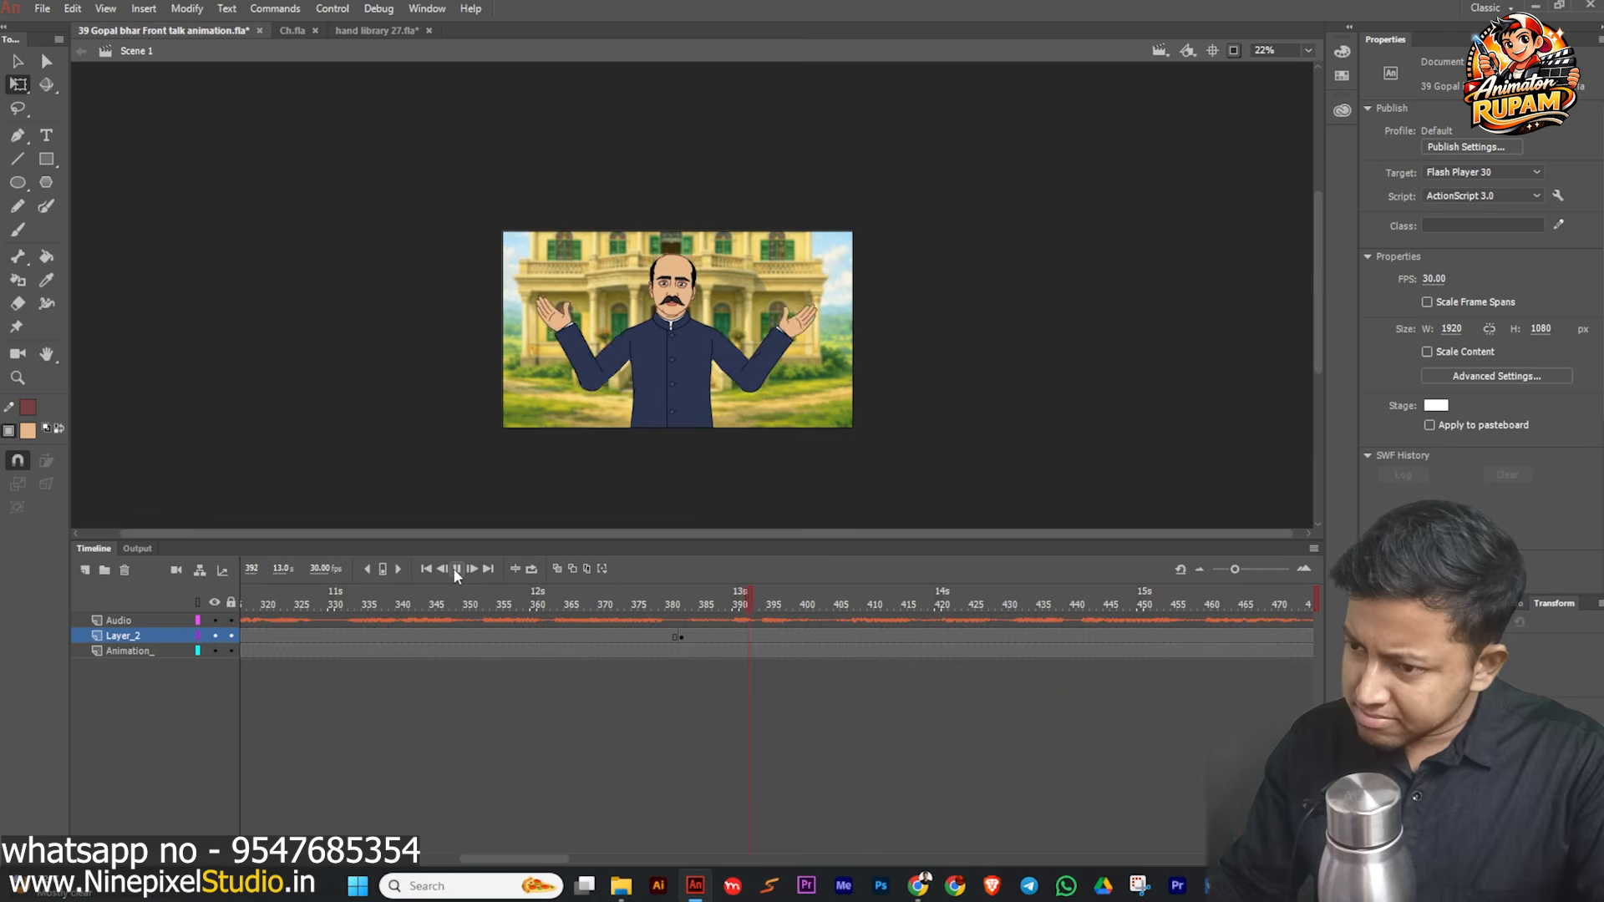
pyautogui.click(457, 572)
# - Insert a keyframe on Layer_2 at frame 381, scale the shot up to about 4439 by 4704 and lower it to Y 356.85
pyautogui.click(675, 637)
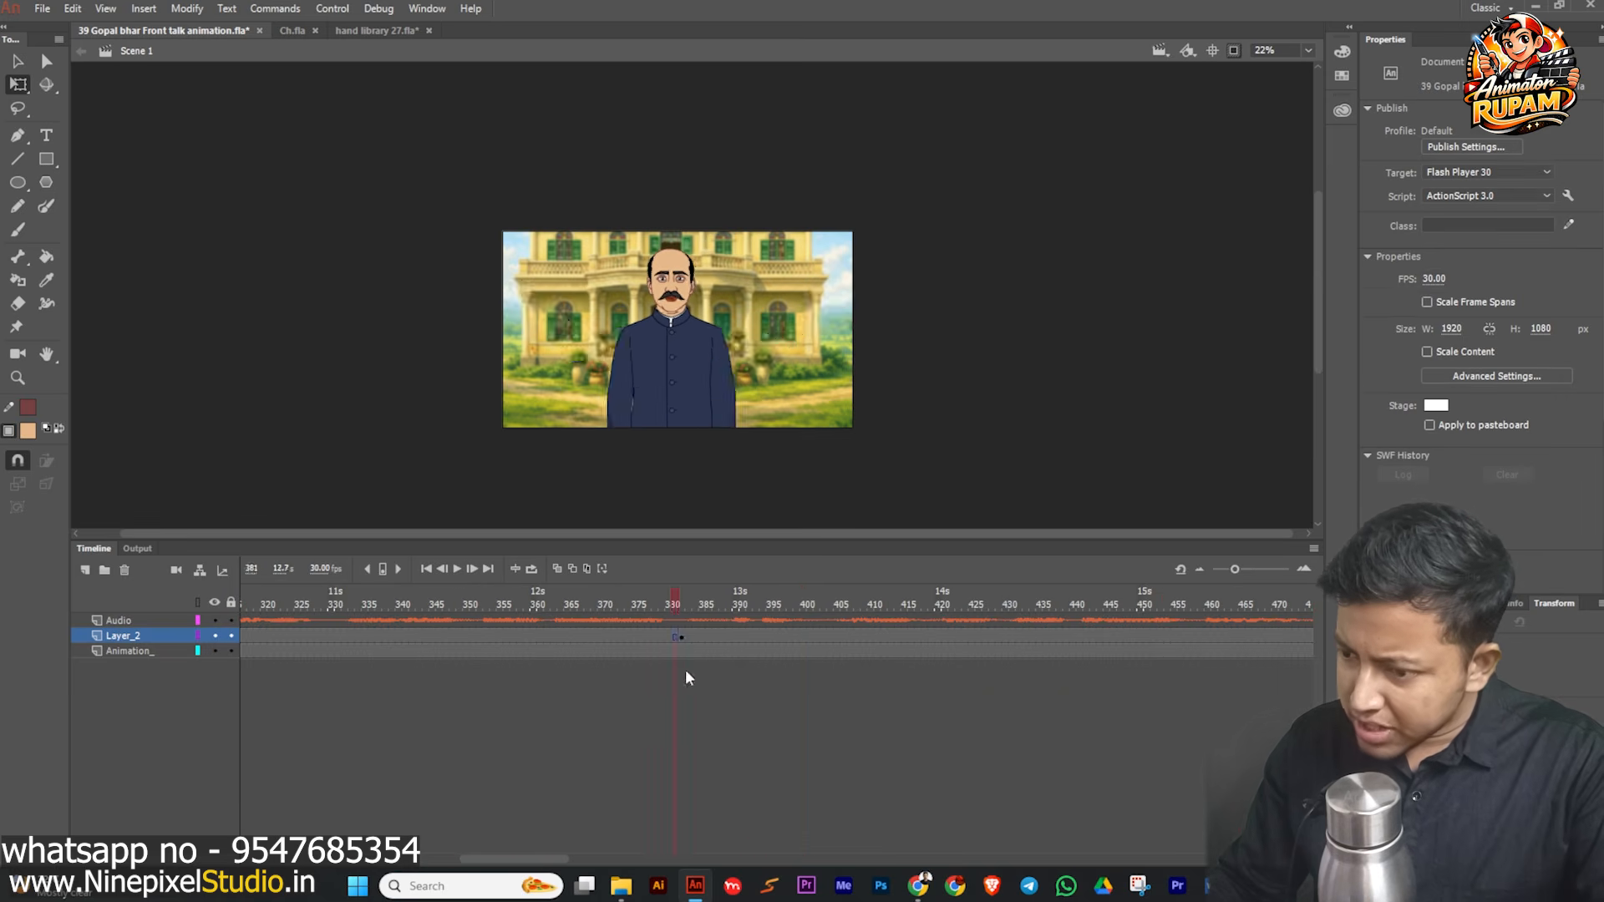
pyautogui.press('F6')
pyautogui.press('F6')
pyautogui.moveTo(935, 123); pyautogui.dragTo(1112, 7)
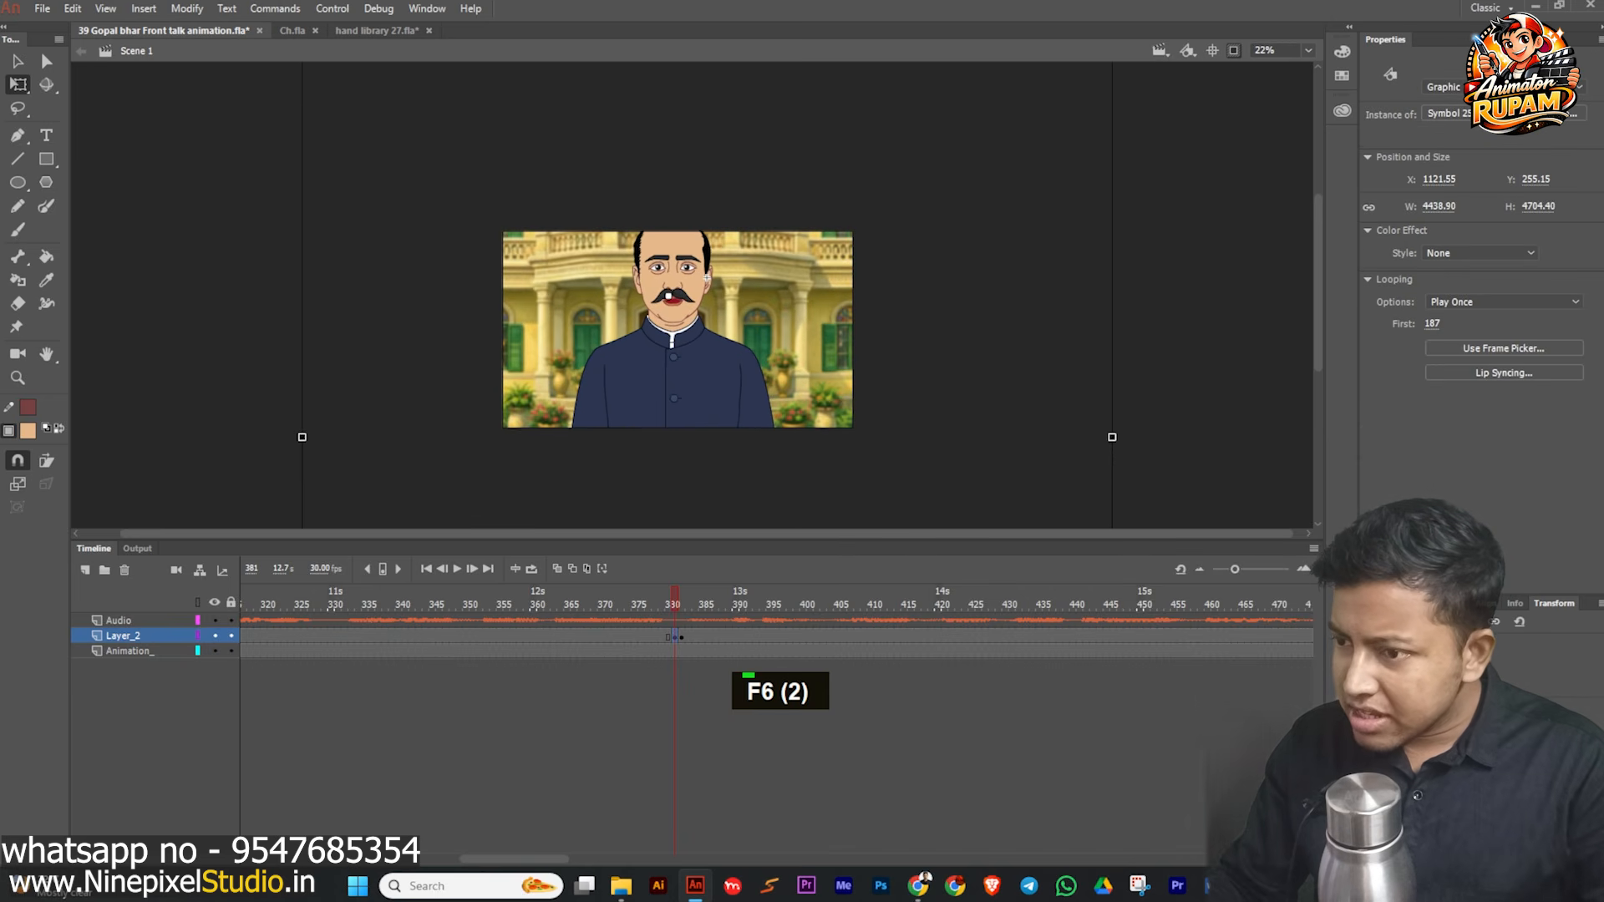
pyautogui.moveTo(930, 236); pyautogui.dragTo(930, 255)
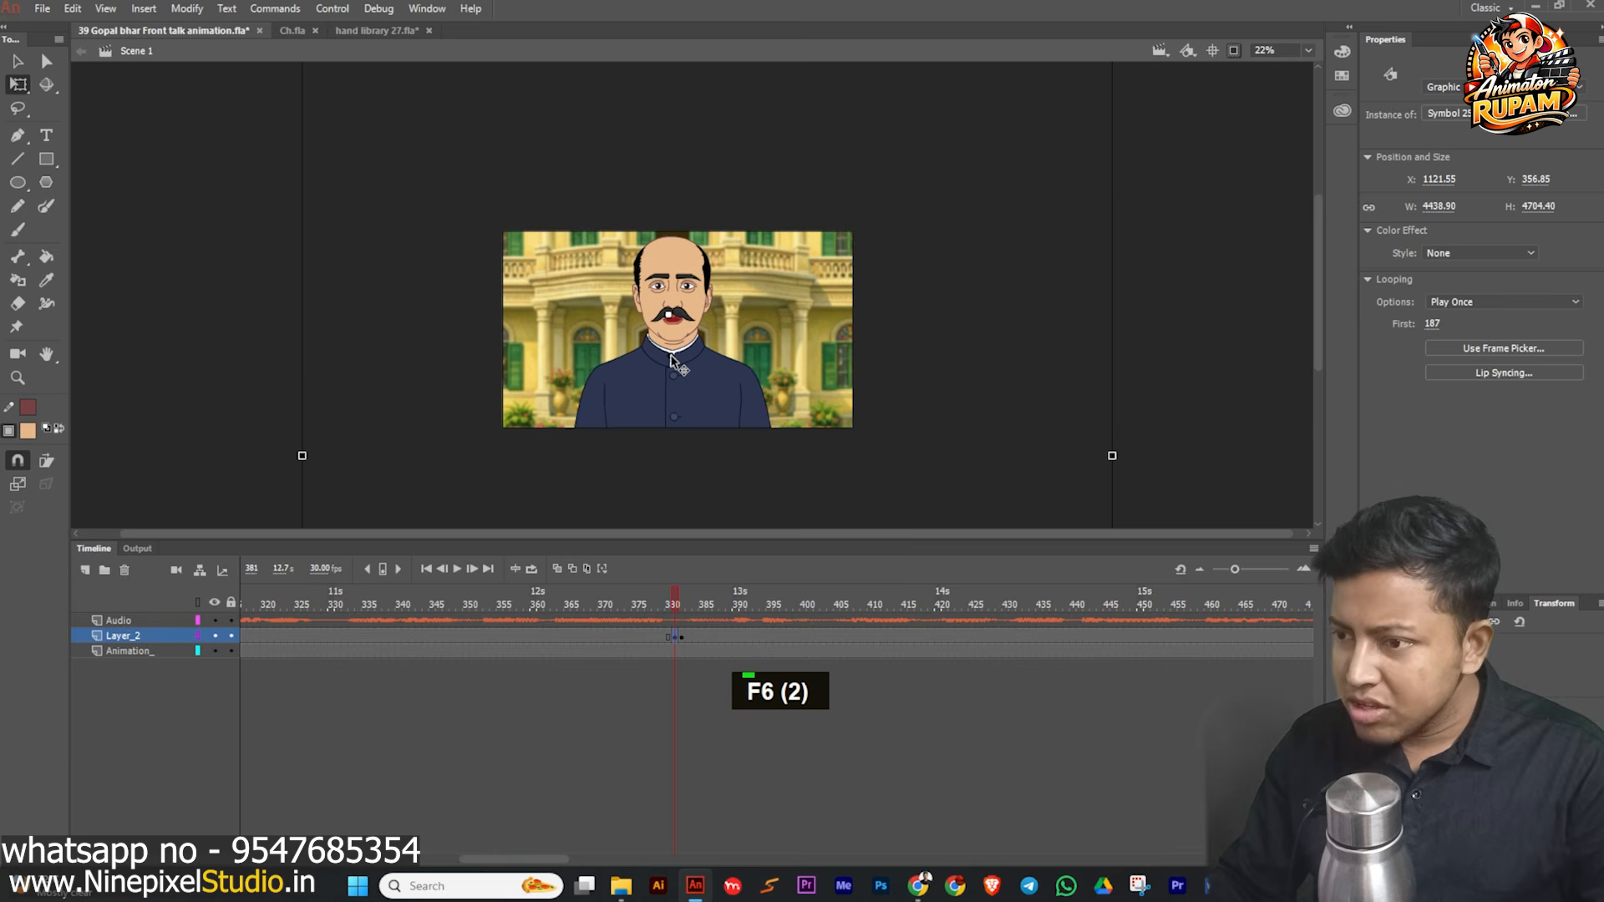
pyautogui.keyDown('ctrl'); pyautogui.scroll(-1, 937, 263); pyautogui.keyUp('ctrl')
pyautogui.moveTo(930, 165); pyautogui.dragTo(903, 229)
pyautogui.hotkey('ctrl', 'z')
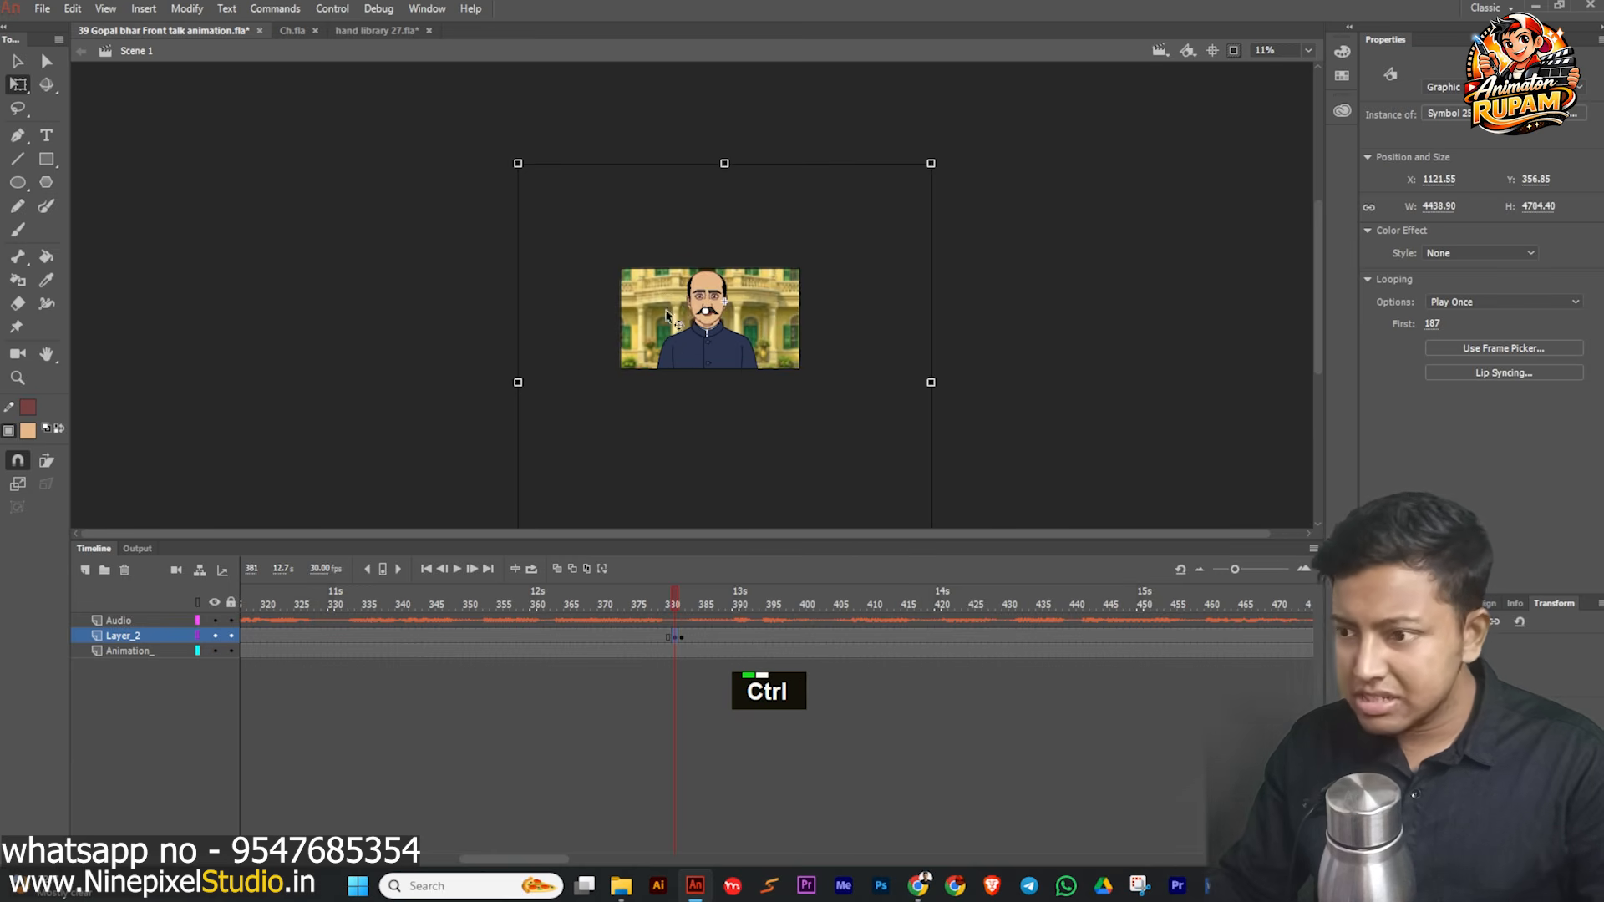
pyautogui.keyDown('ctrl'); pyautogui.scroll(3, 869, 466); pyautogui.keyUp('ctrl')
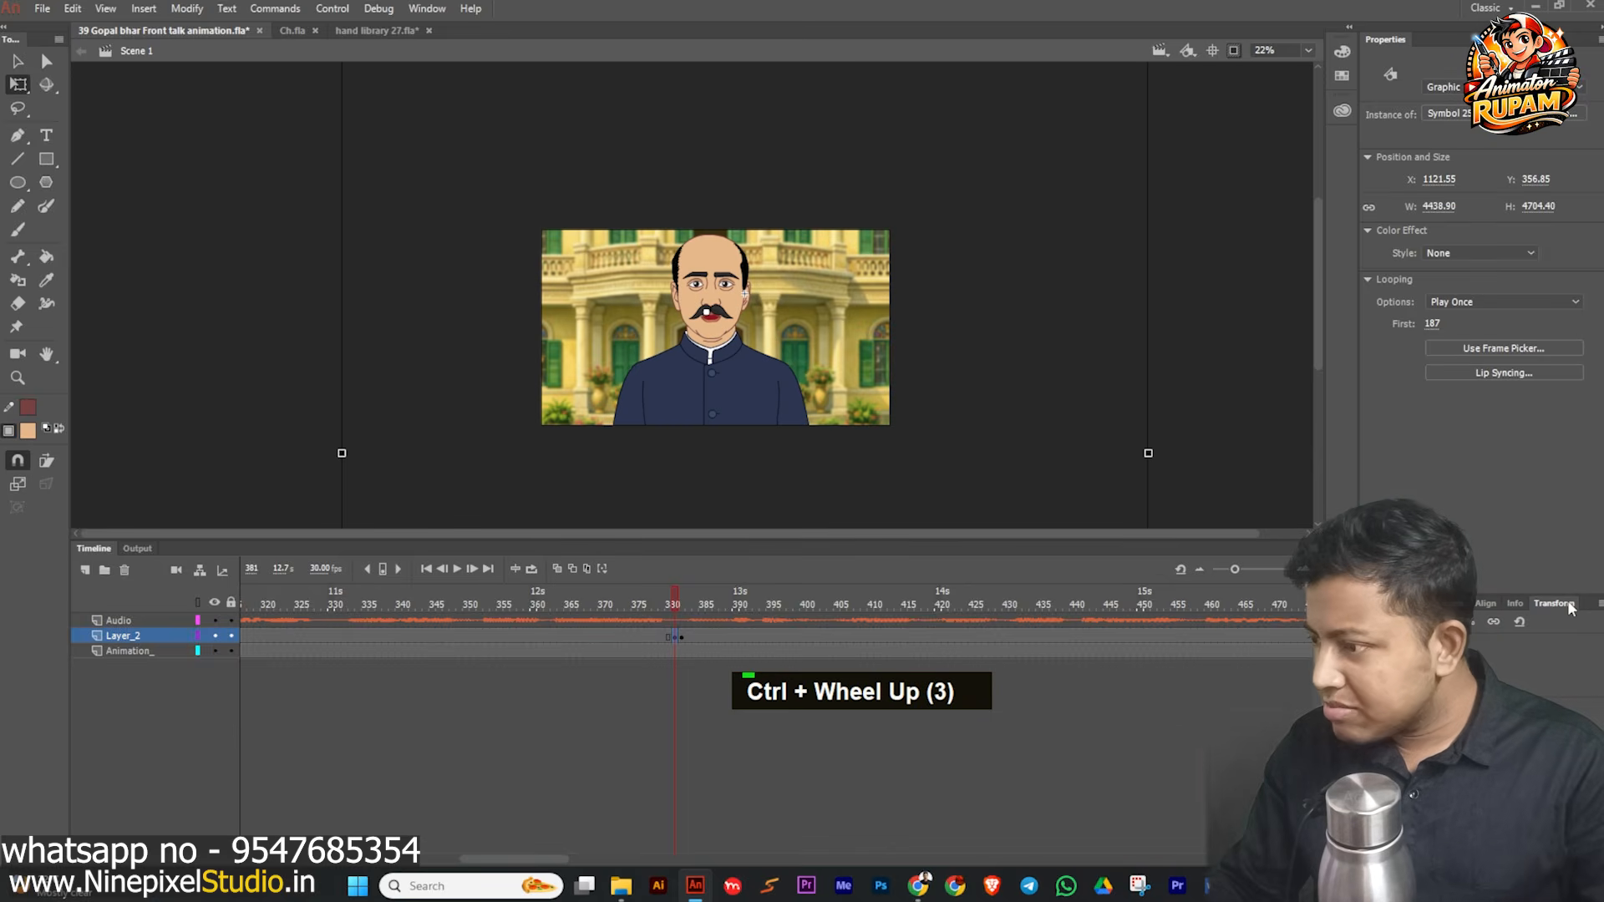
pyautogui.click(416, 10)
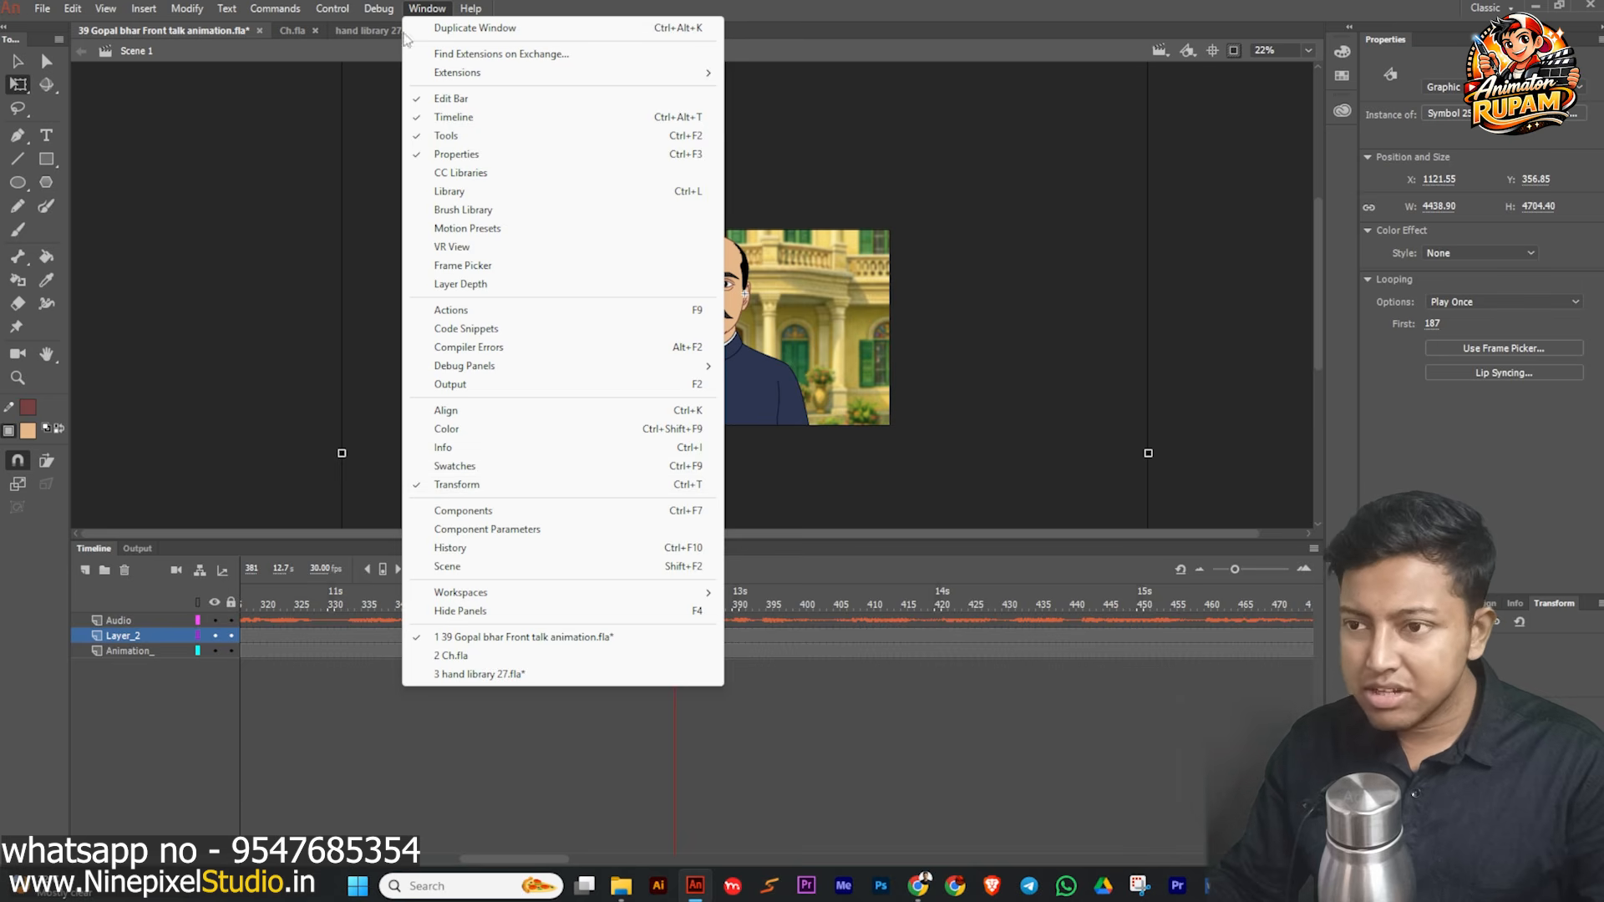
pyautogui.click(426, 10)
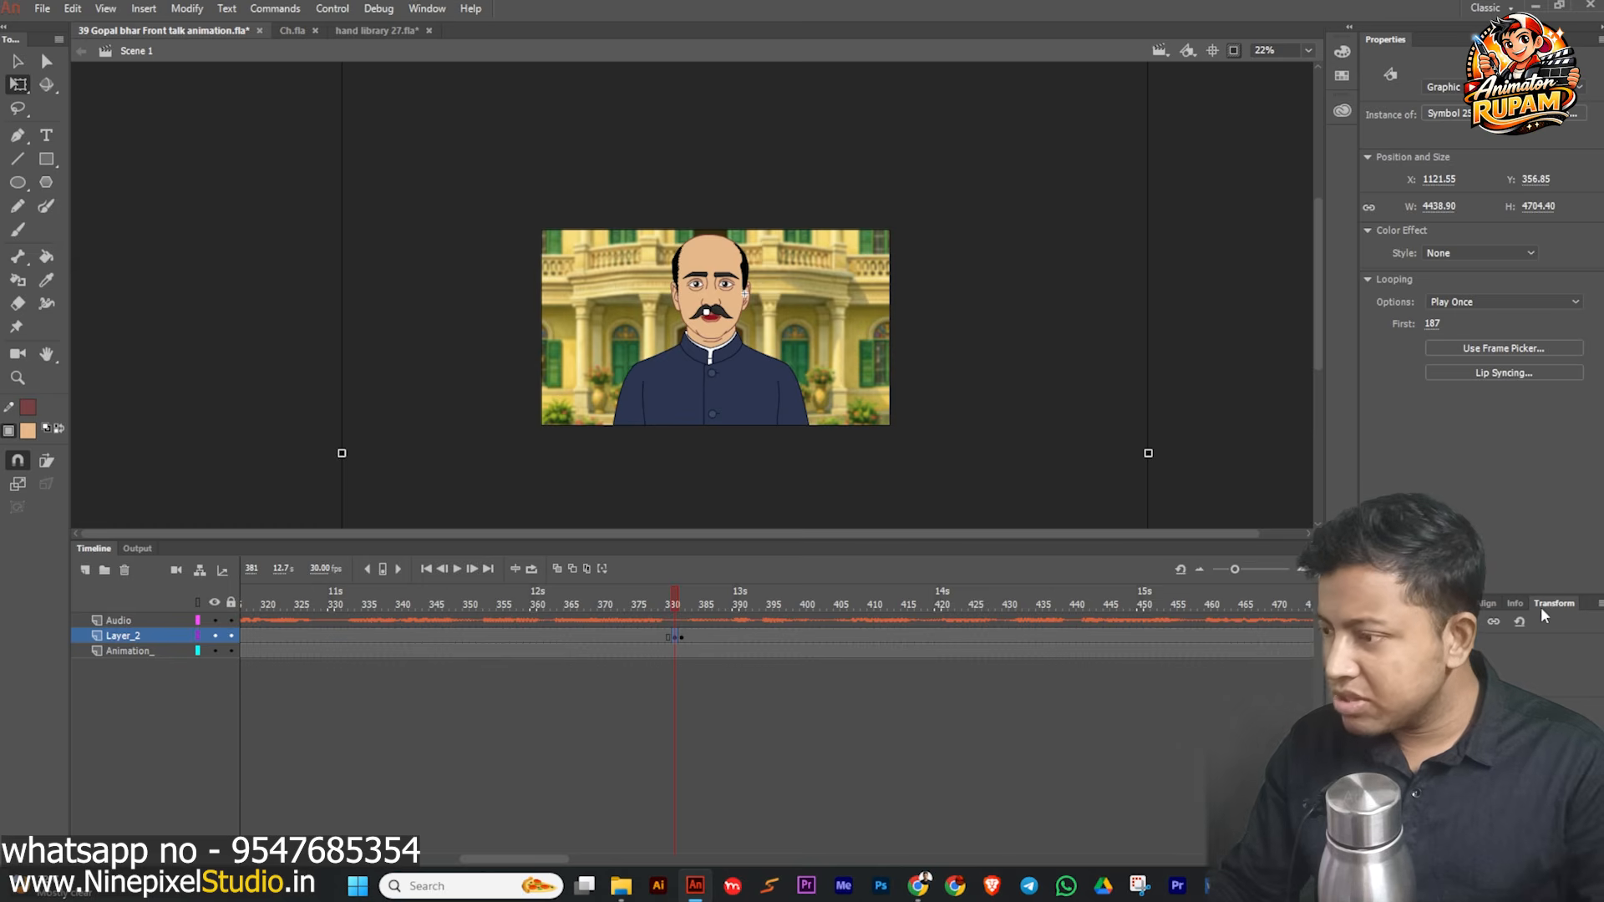
# - Create a classic tween on Layer_2 between frames 195 and 381 and set its easing to Quad Ease In Out
pyautogui.click(621, 637)
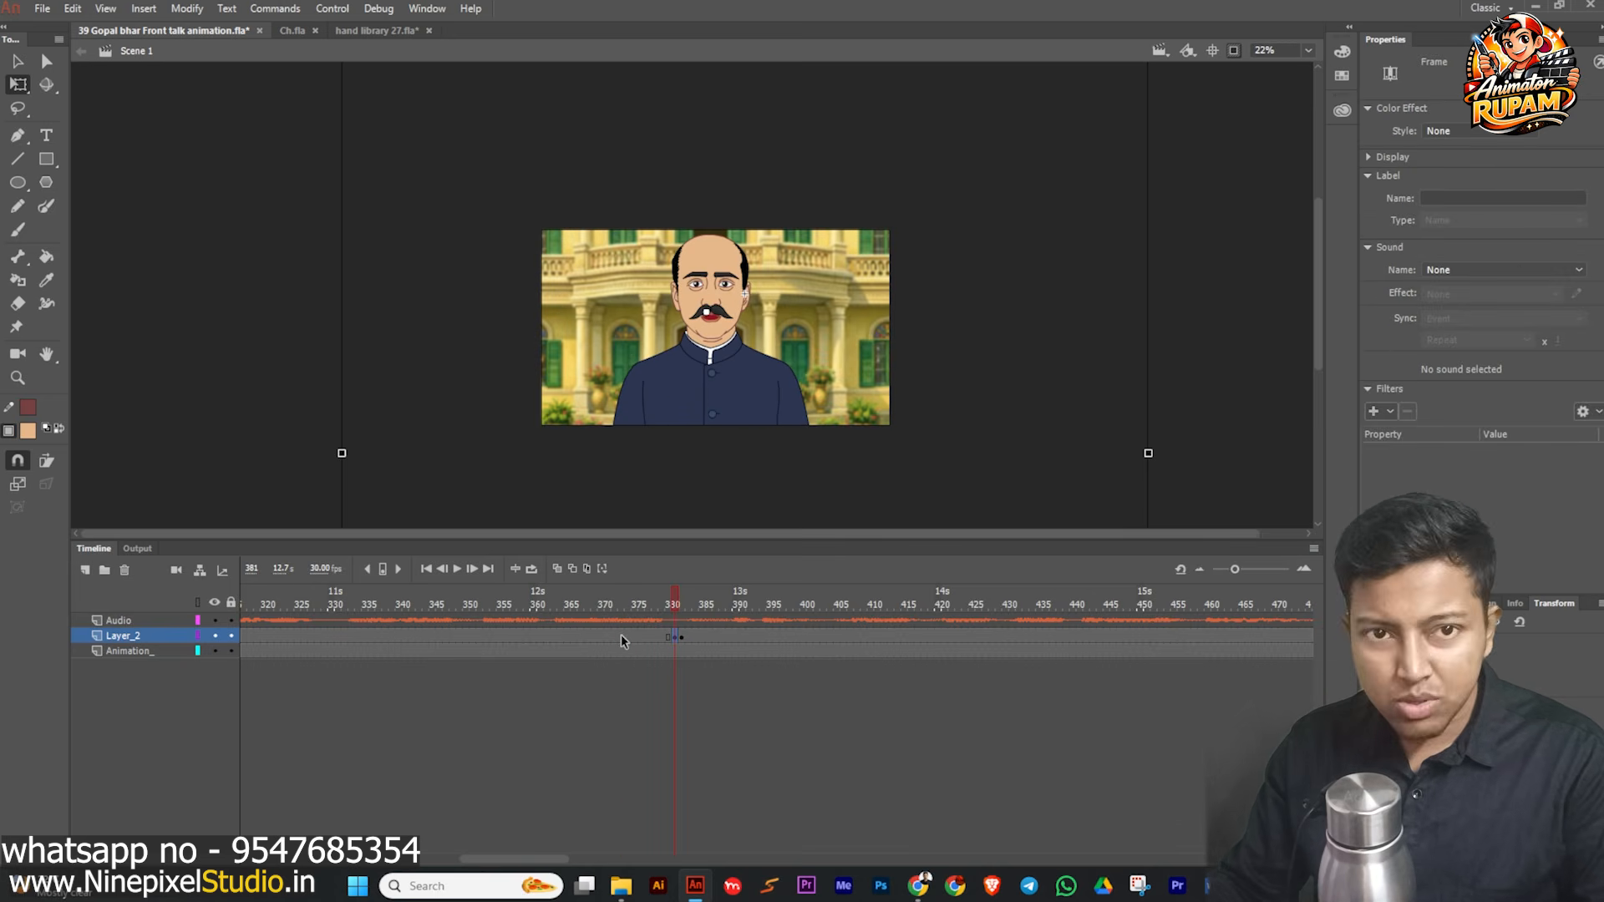
pyautogui.rightClick(619, 634)
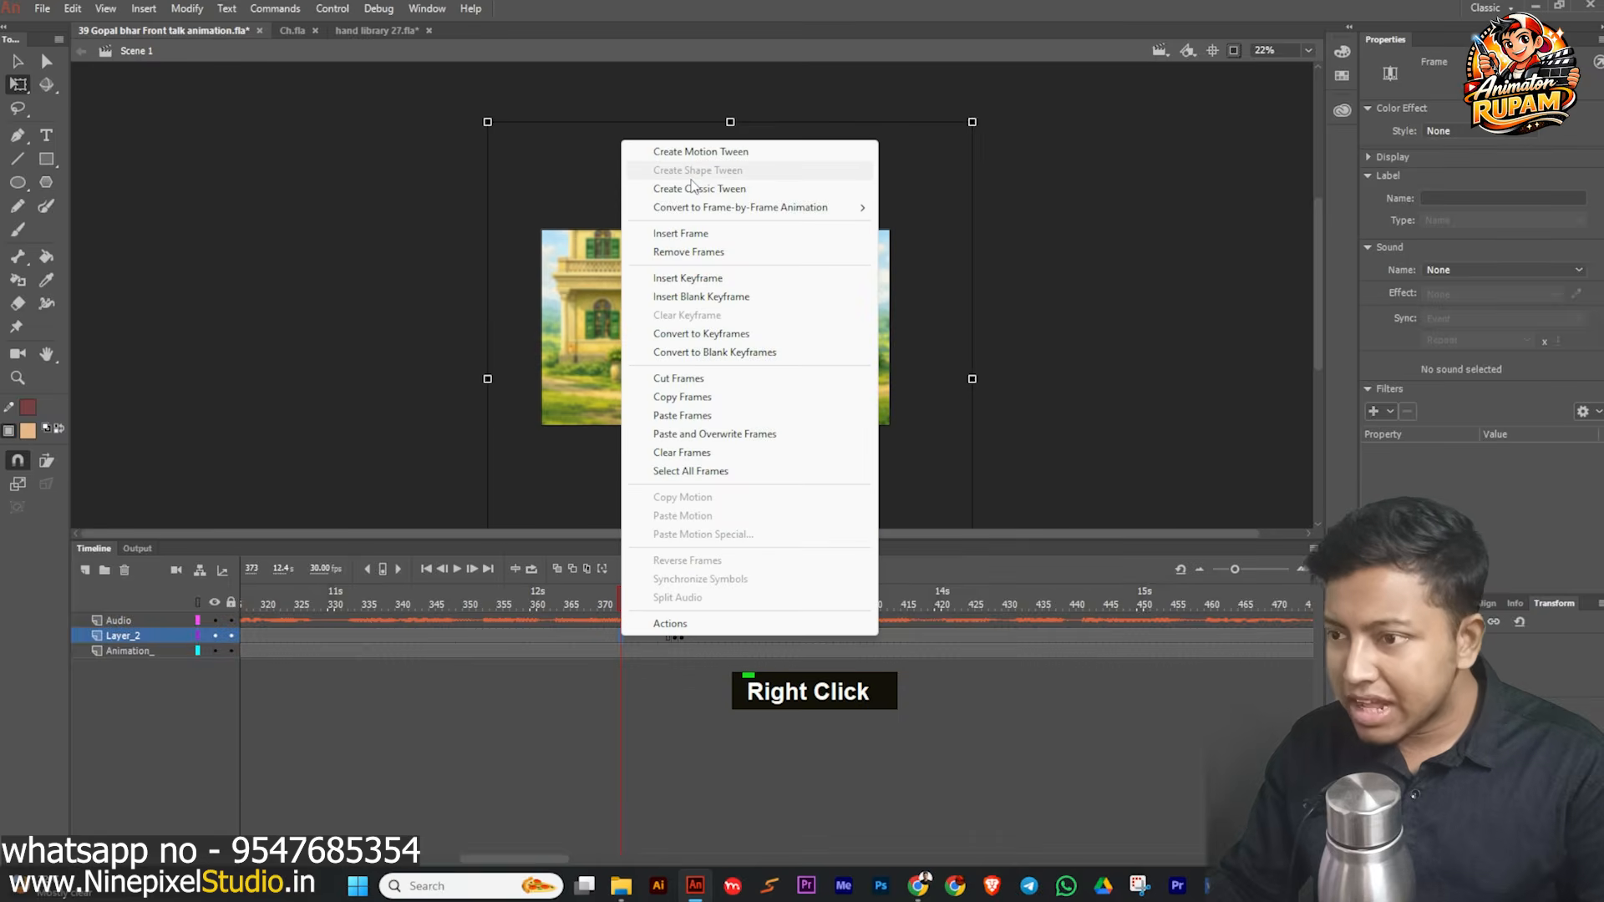
pyautogui.click(743, 188)
pyautogui.moveTo(625, 593); pyautogui.dragTo(675, 653)
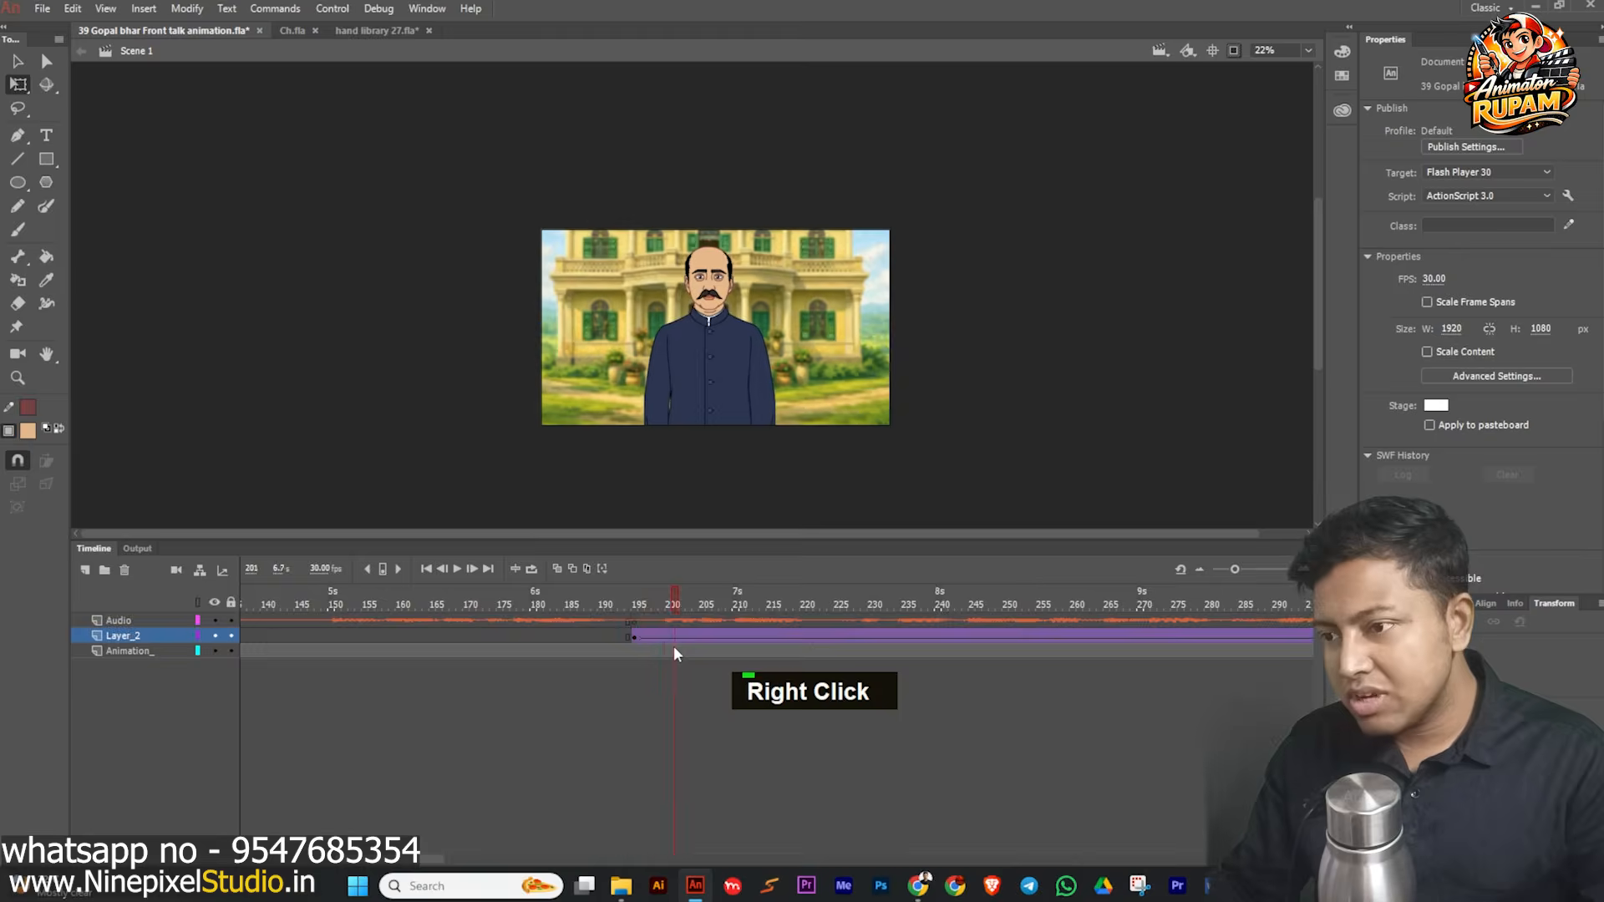
pyautogui.click(677, 639)
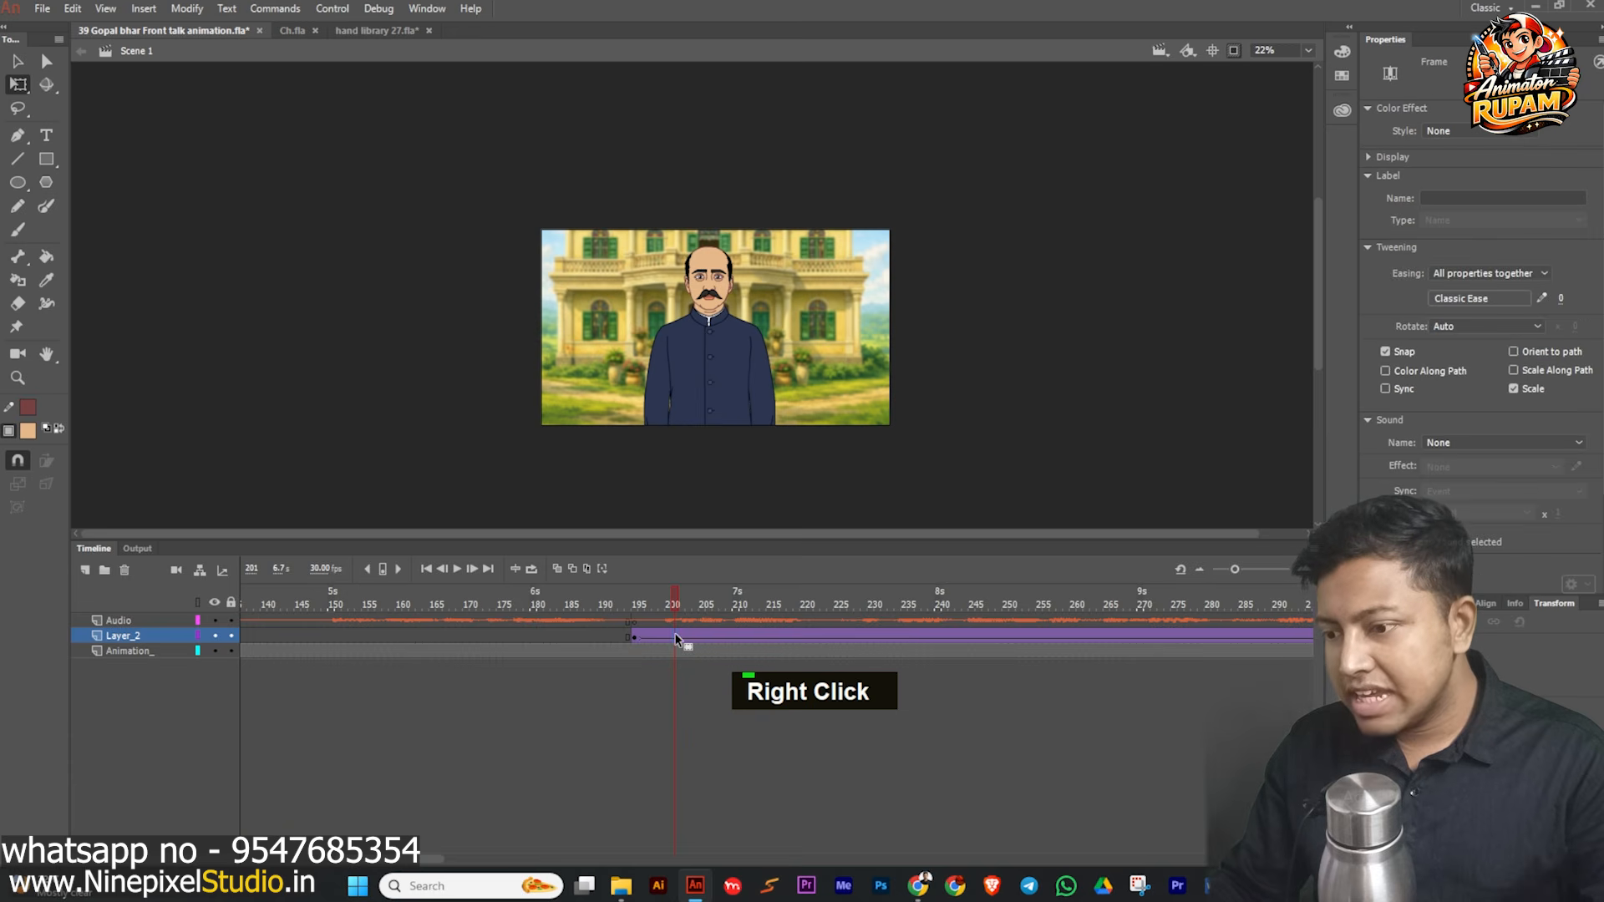
pyautogui.click(1459, 294)
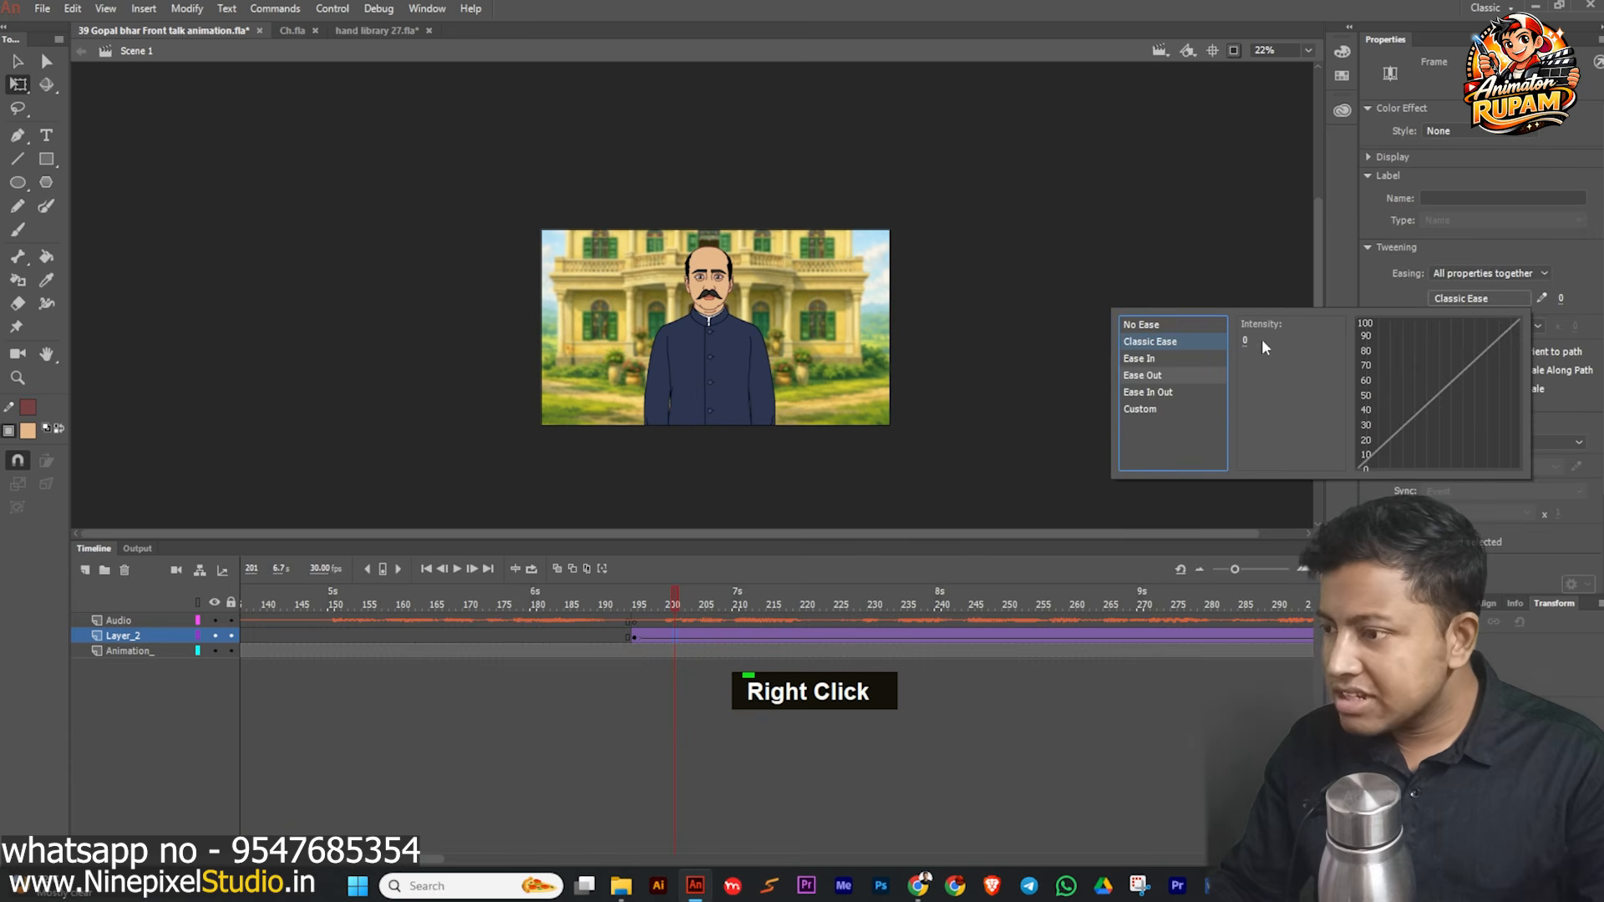
pyautogui.click(1156, 392)
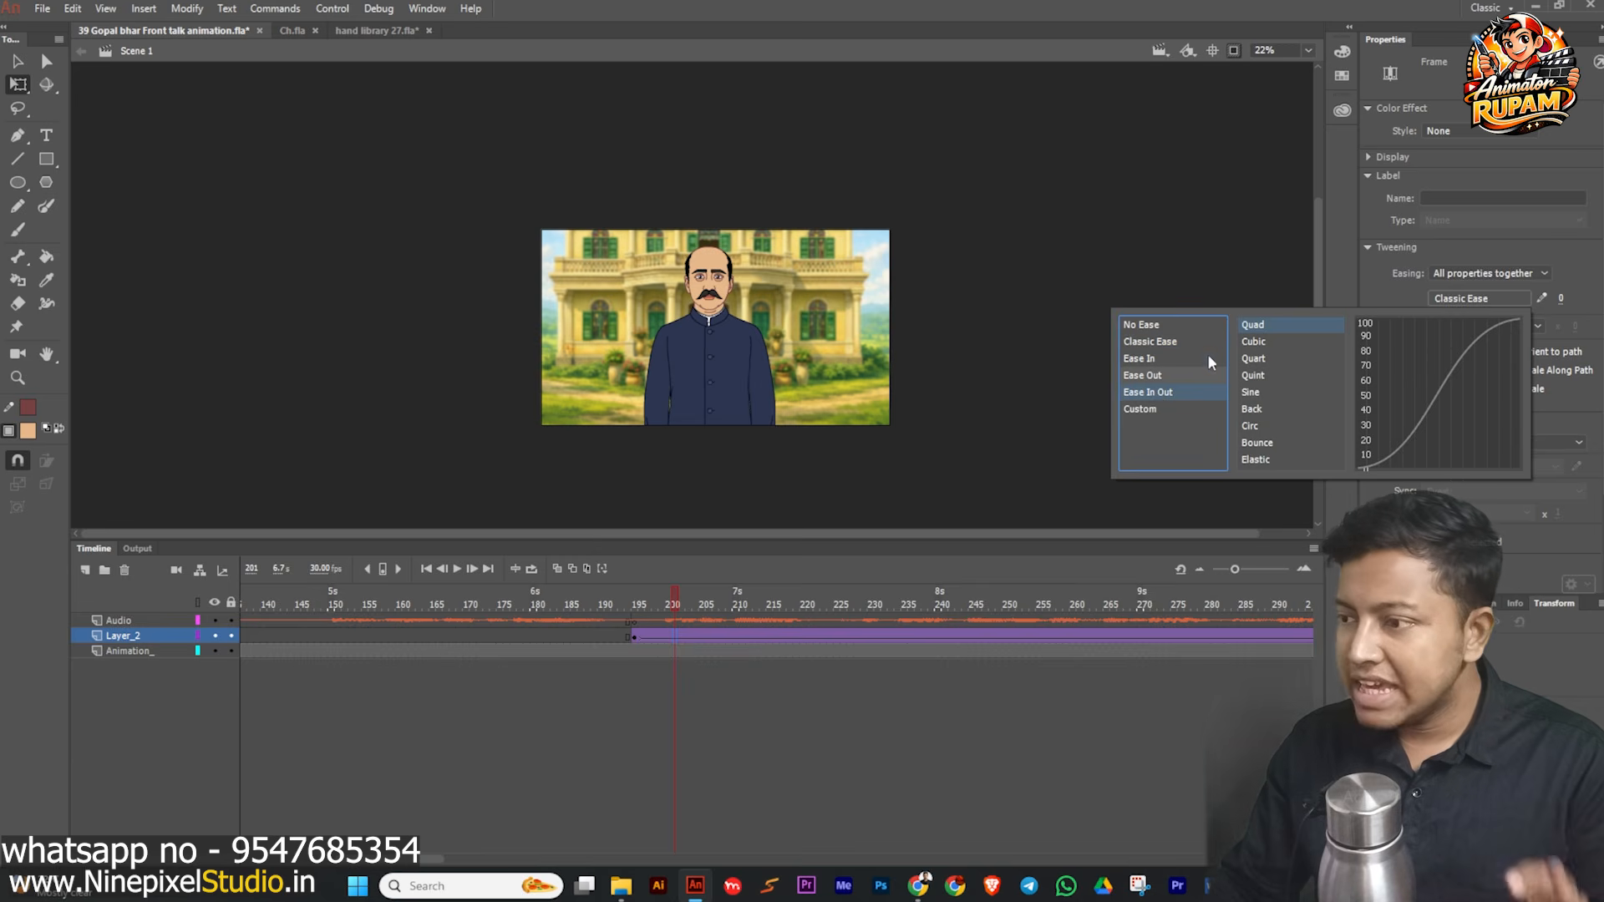
pyautogui.doubleClick(1258, 325)
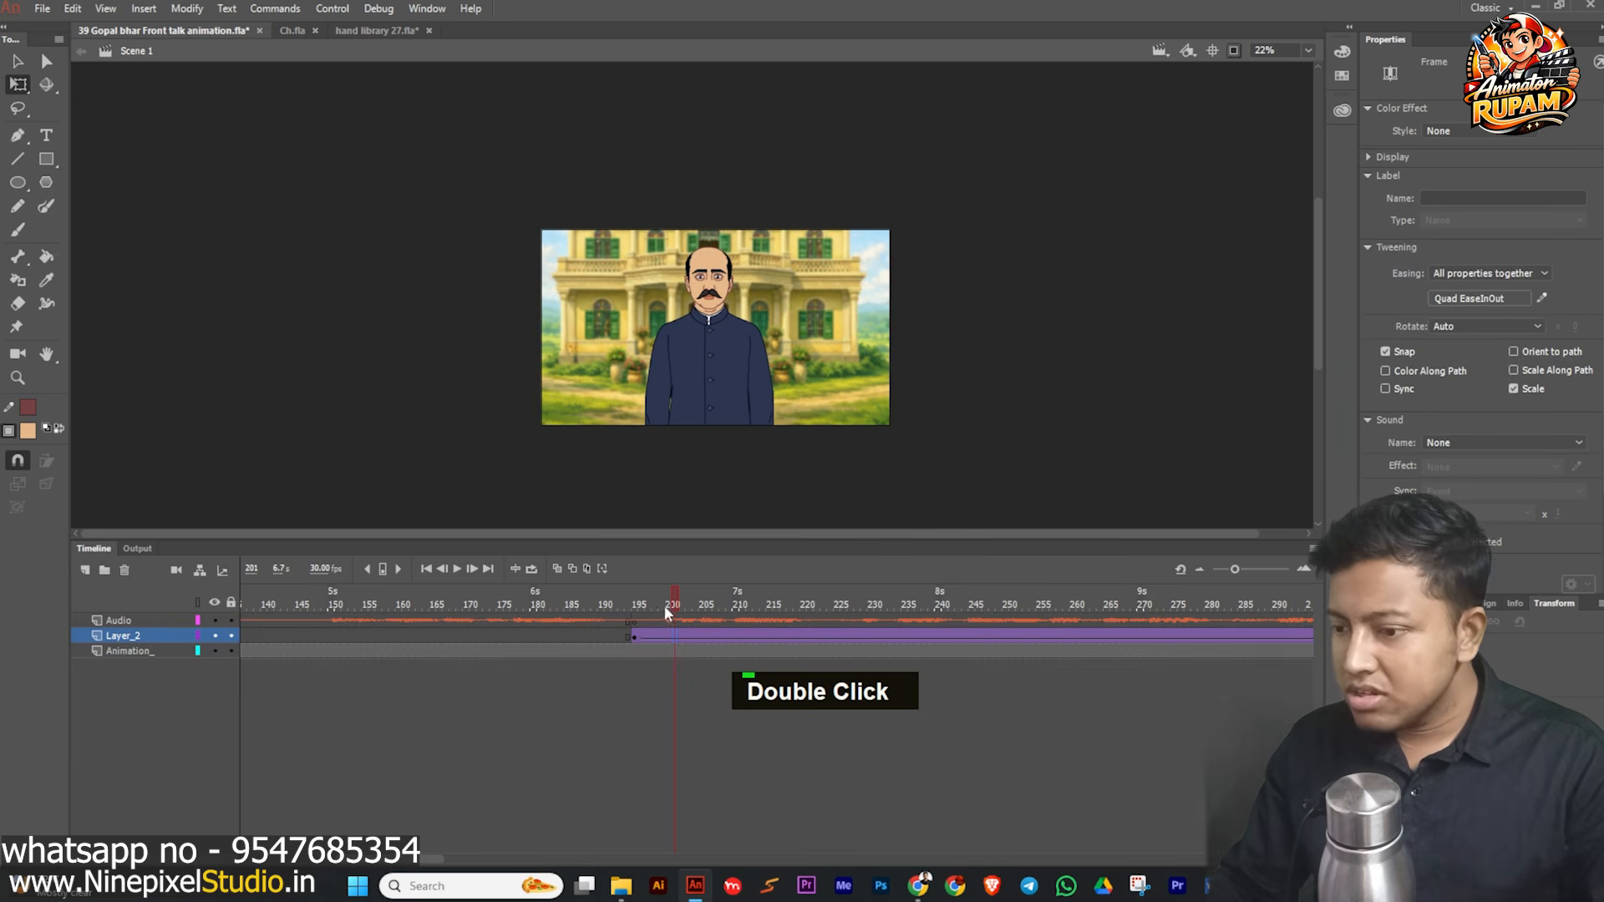
# - Save the file and play the scene from frame 191 to check the eased zoom-in
pyautogui.click(609, 598)
pyautogui.hotkey('ctrl', 's')
pyautogui.keyDown('ctrl'); pyautogui.scroll(2, 777, 383); pyautogui.keyUp('ctrl')
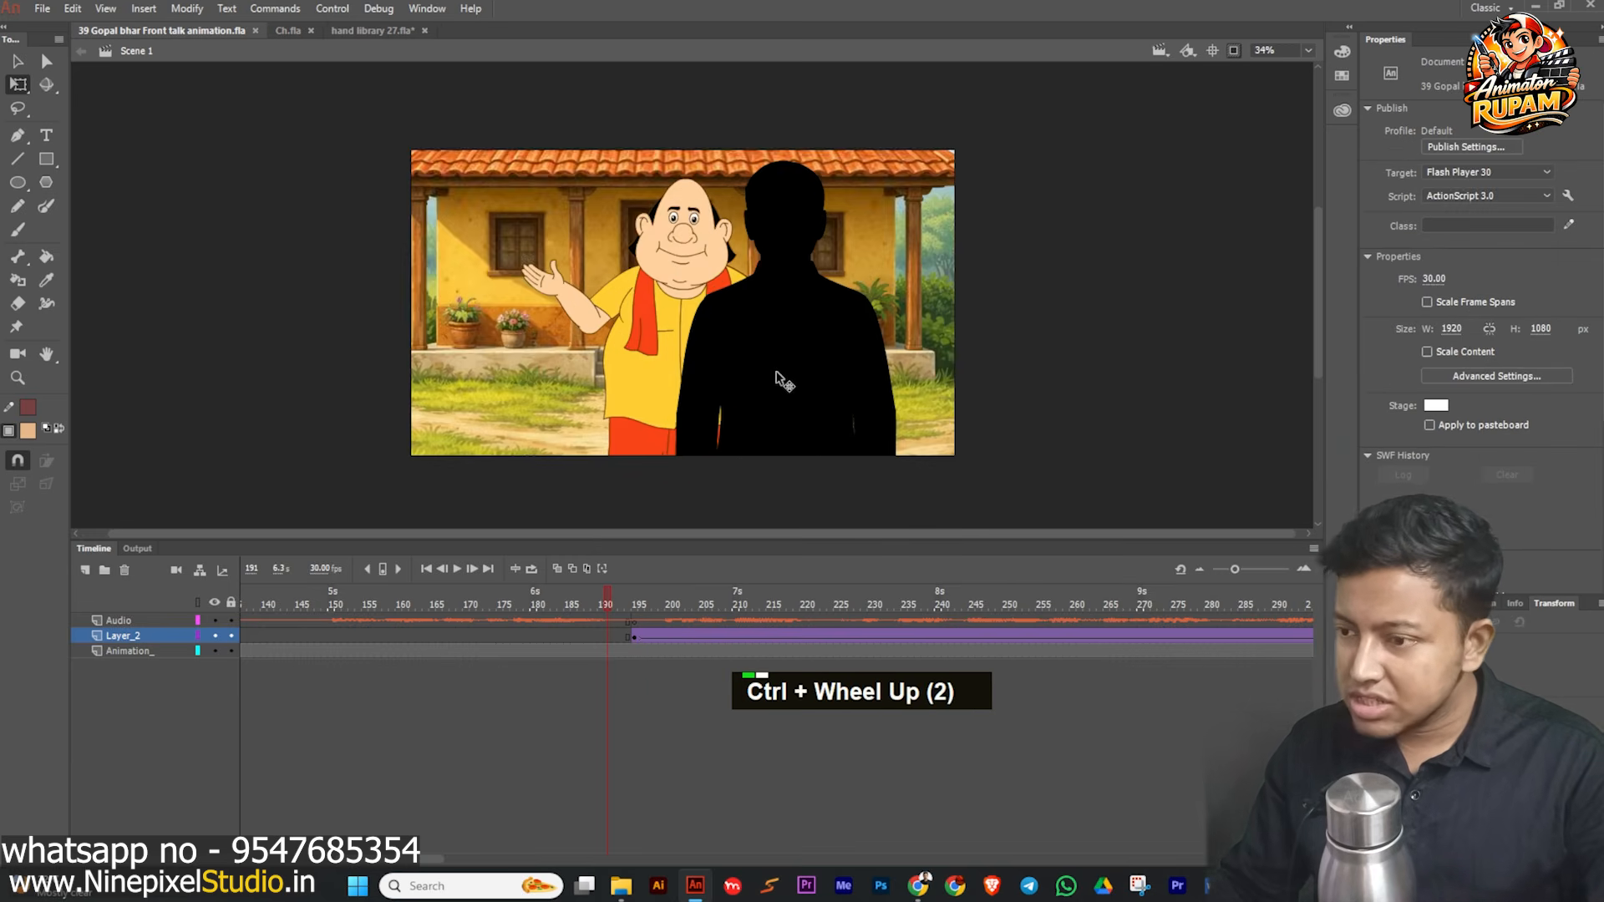
pyautogui.middleClick(743, 378)
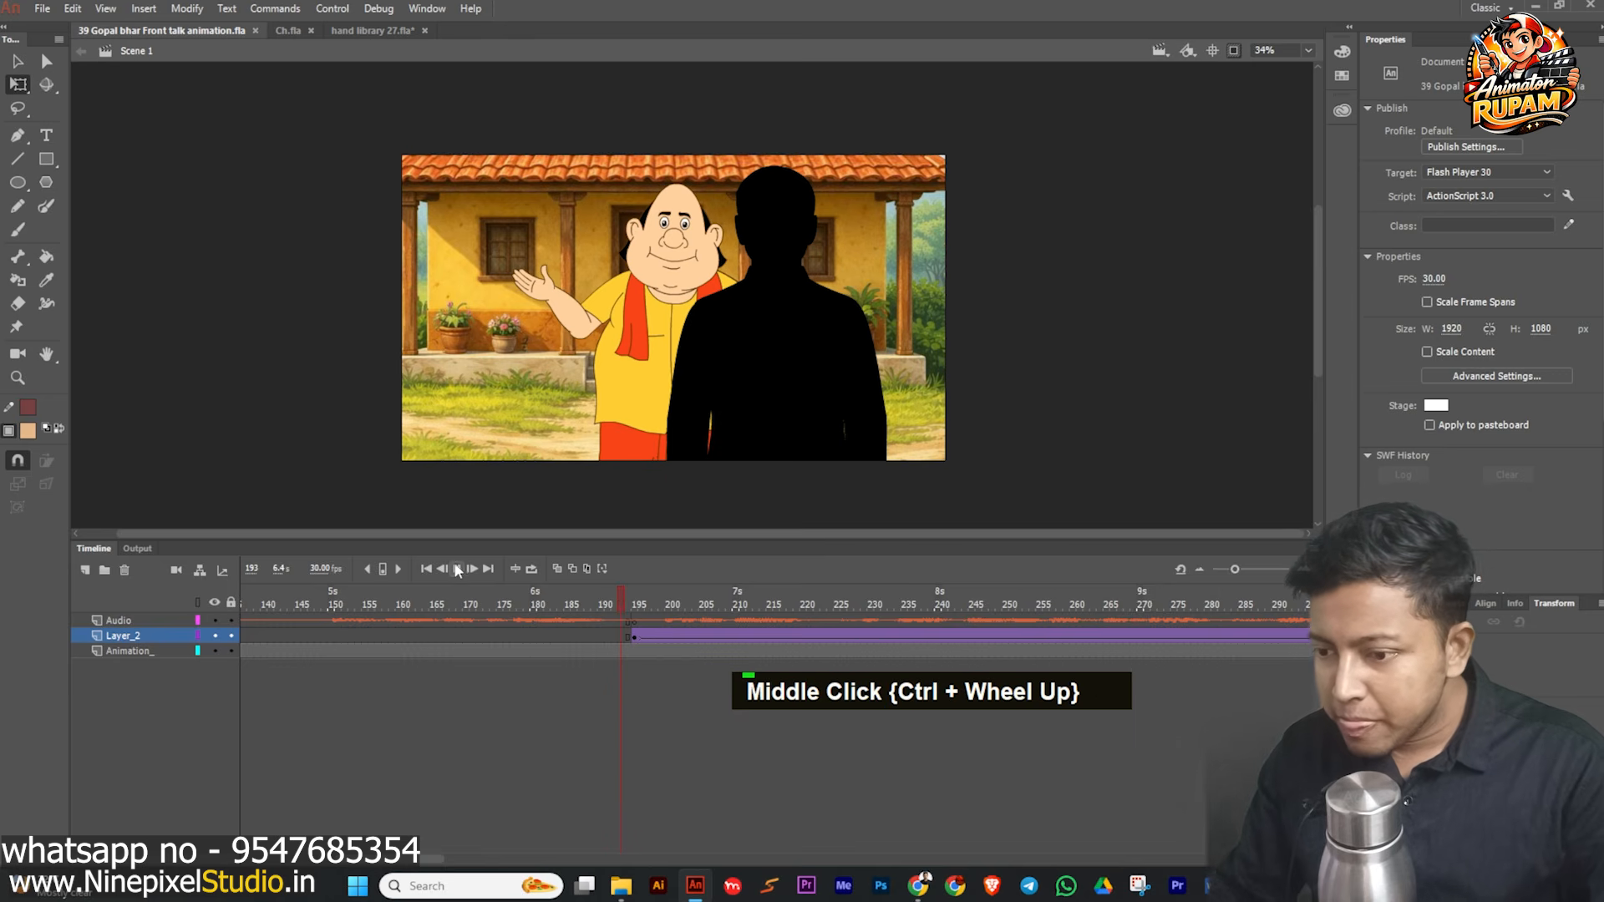
pyautogui.keyDown('ctrl'); pyautogui.scroll(1, 682, 393); pyautogui.keyUp('ctrl')
pyautogui.keyDown('ctrl'); pyautogui.scroll(-1, 780, 393); pyautogui.keyUp('ctrl')
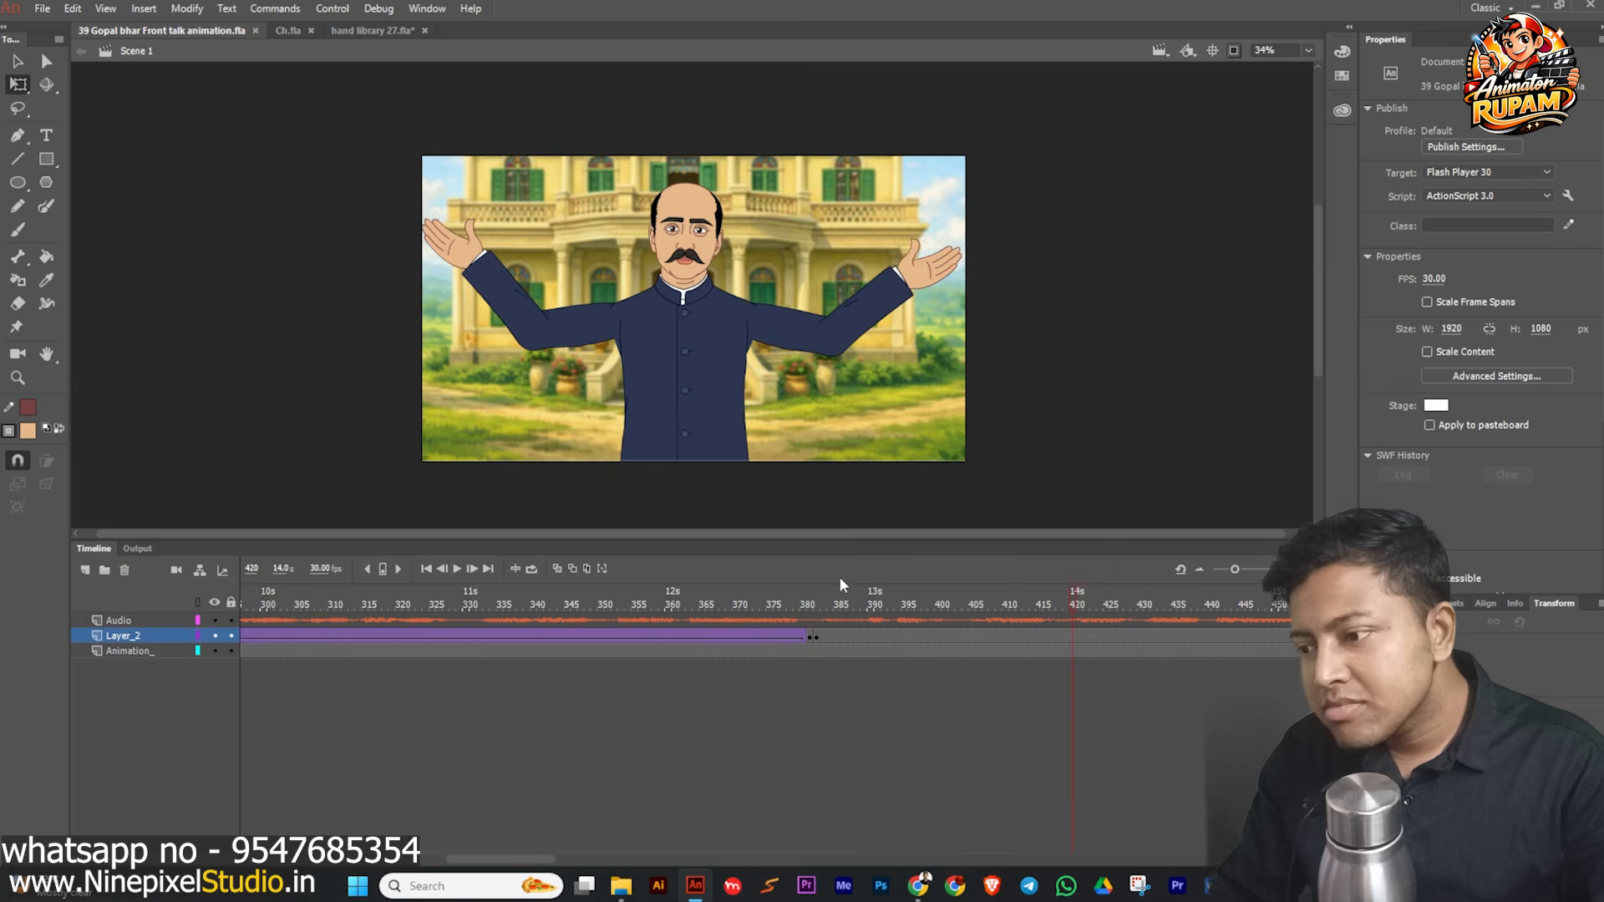
# - Shift the open-arm shot horizontally to X 1076.60 at frame 420 and play the scene from there
pyautogui.click(719, 384)
pyautogui.moveTo(693, 382); pyautogui.dragTo(705, 382)
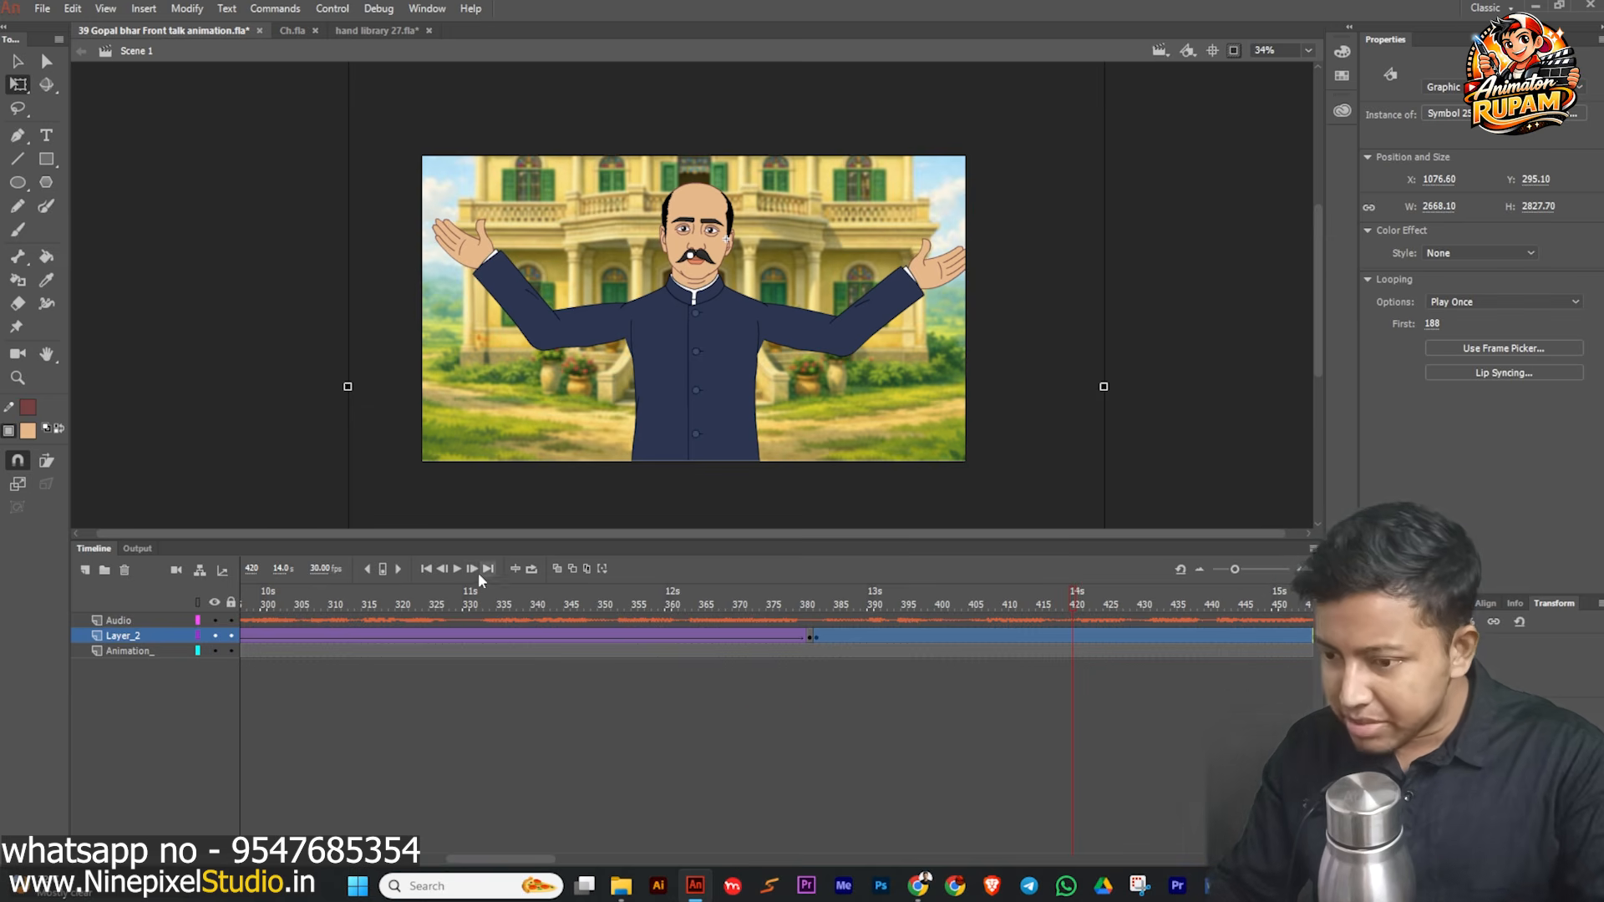
pyautogui.click(457, 568)
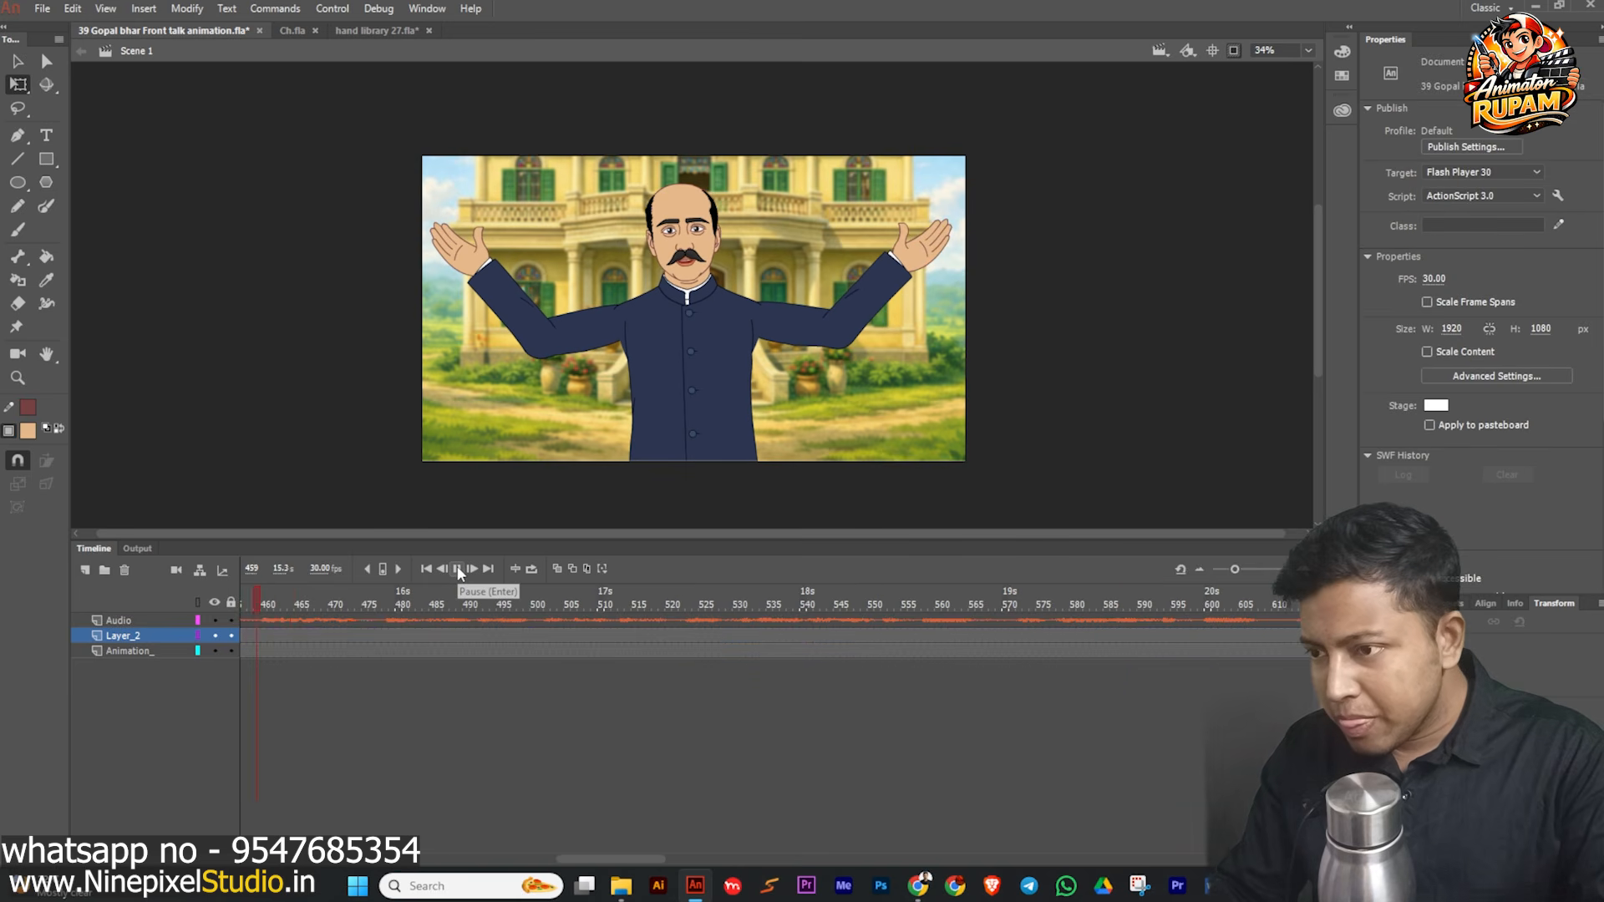
pyautogui.moveTo(428, 605); pyautogui.dragTo(256, 603)
pyautogui.press('Return')
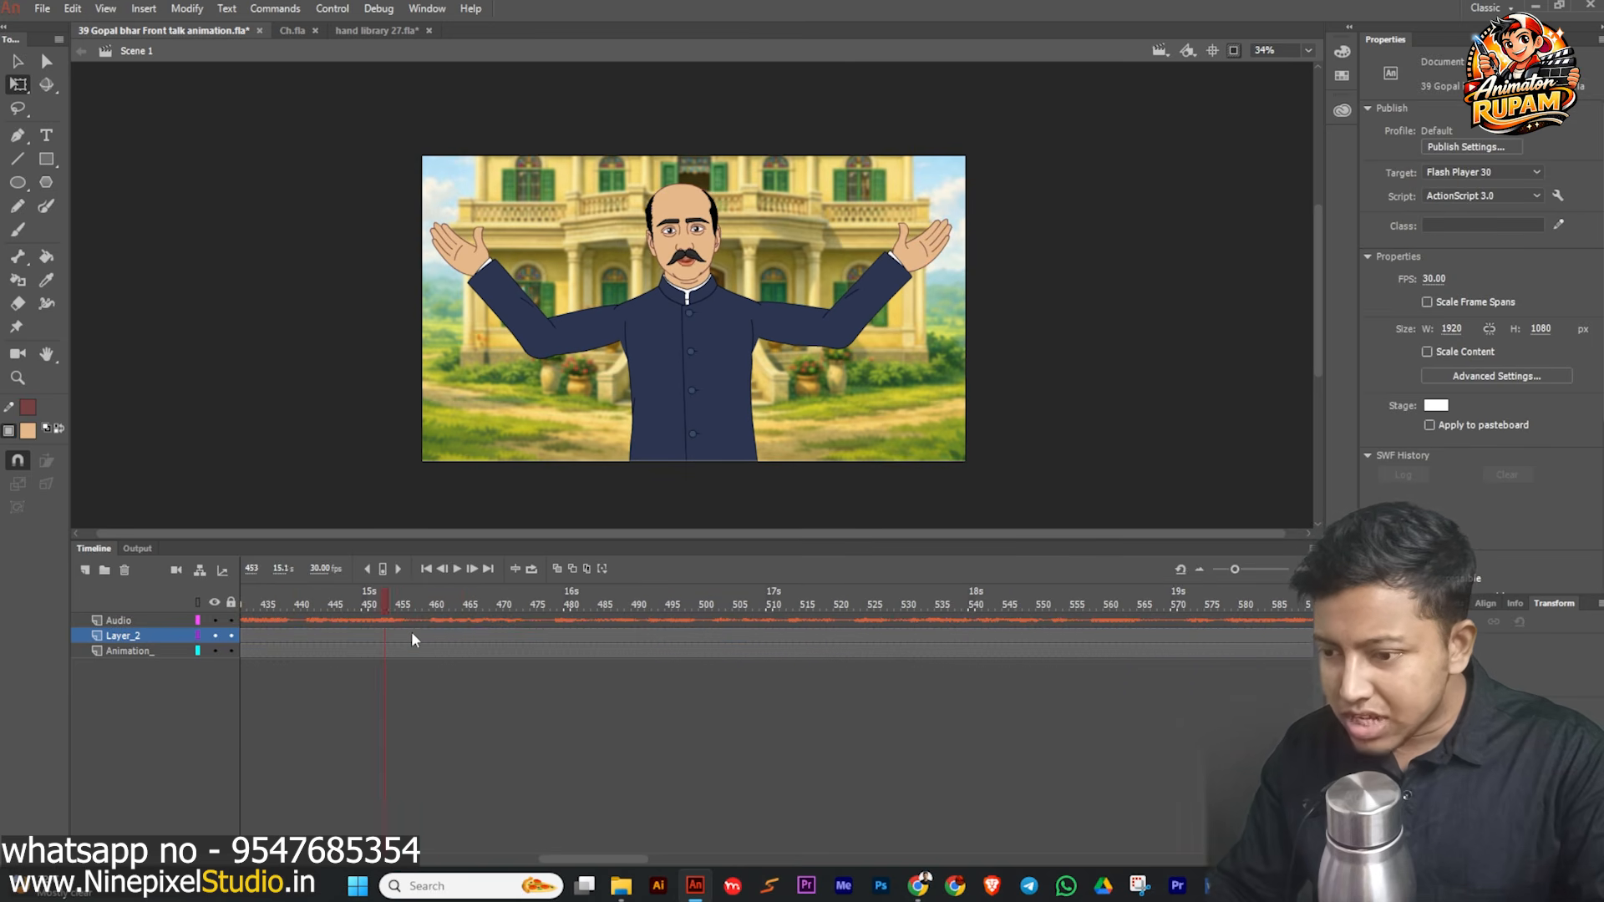
# - Insert a keyframe on Layer_2 at frame 476 with the symbol at X 1079.55, and shift the preceding span's symbol to X 1112.30
pyautogui.click(540, 635)
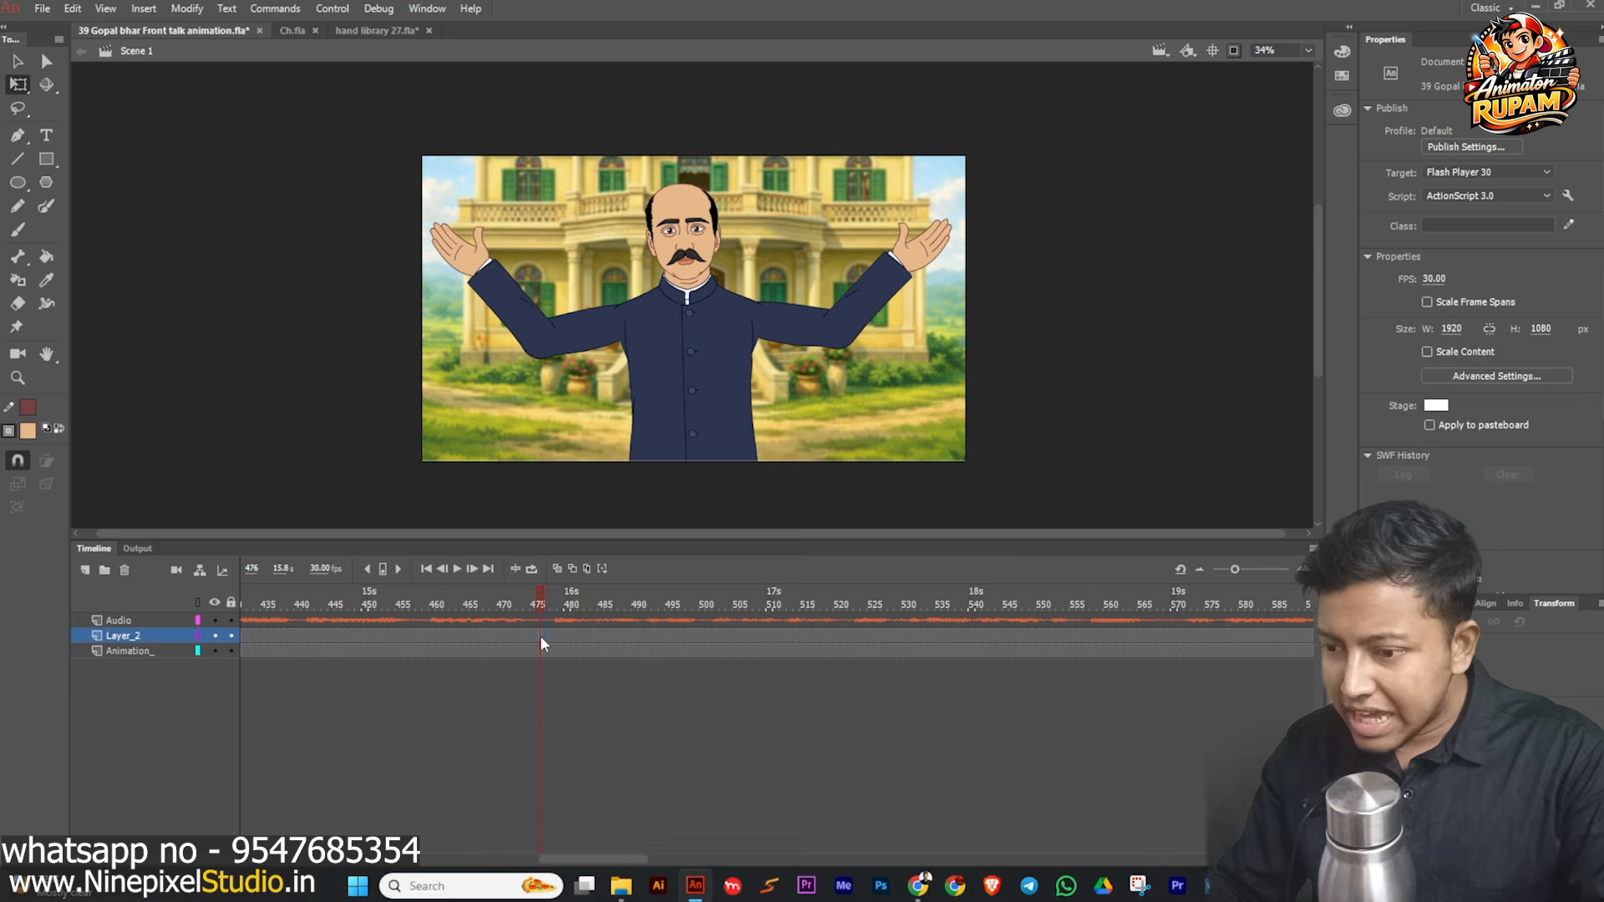
pyautogui.press('F6')
pyautogui.keyDown('shift'); pyautogui.click(809, 374); pyautogui.keyUp('shift')
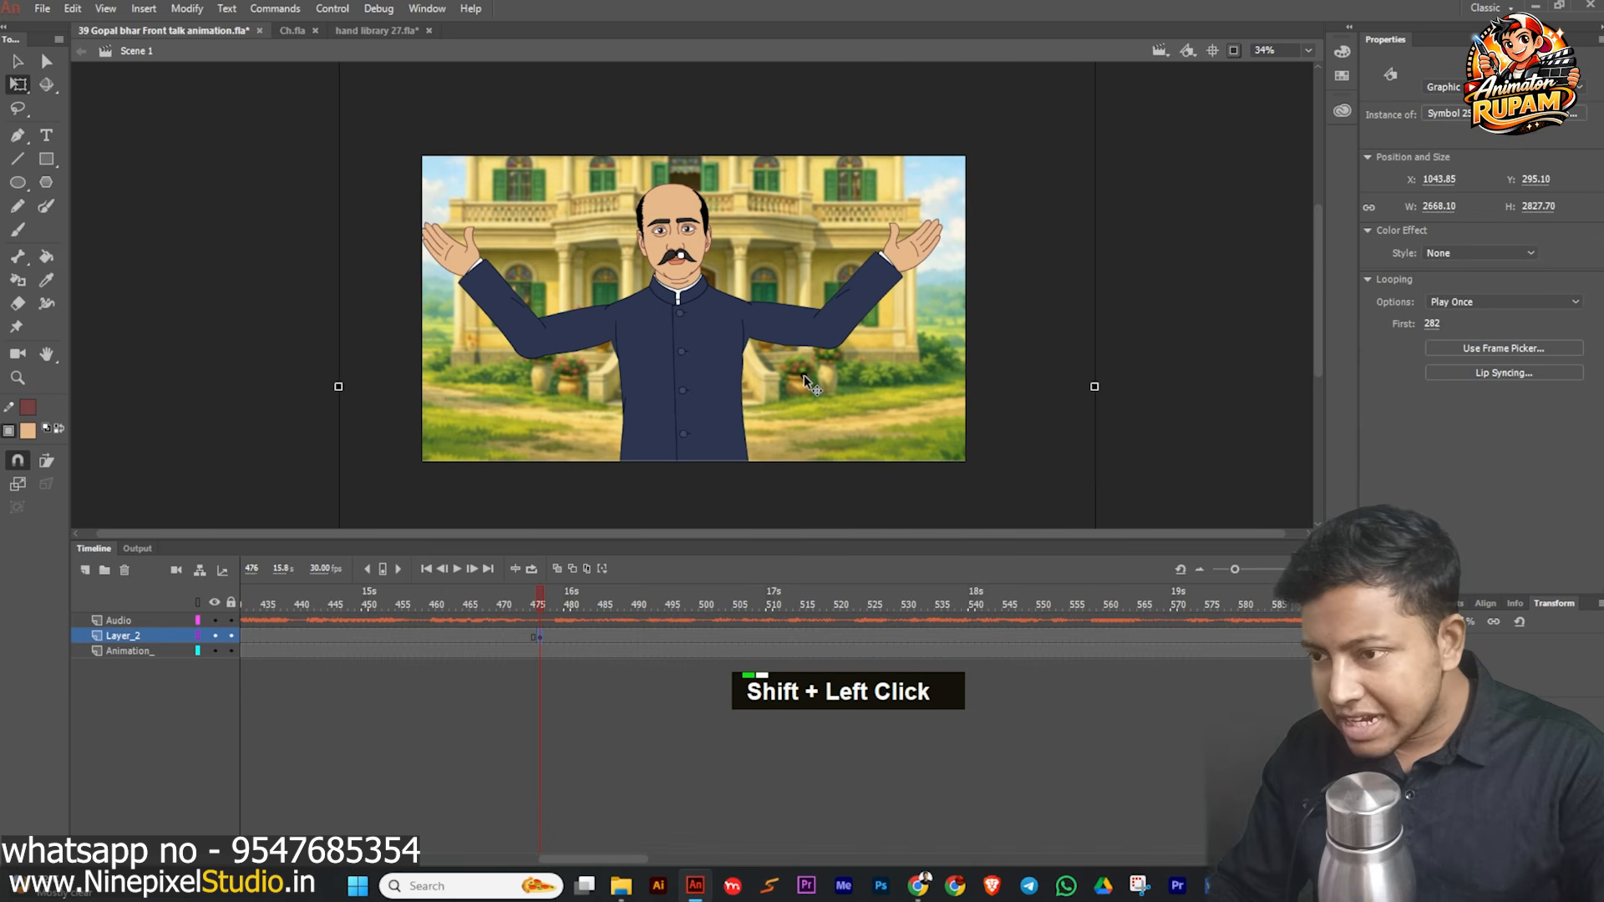
pyautogui.moveTo(762, 394); pyautogui.dragTo(767, 386)
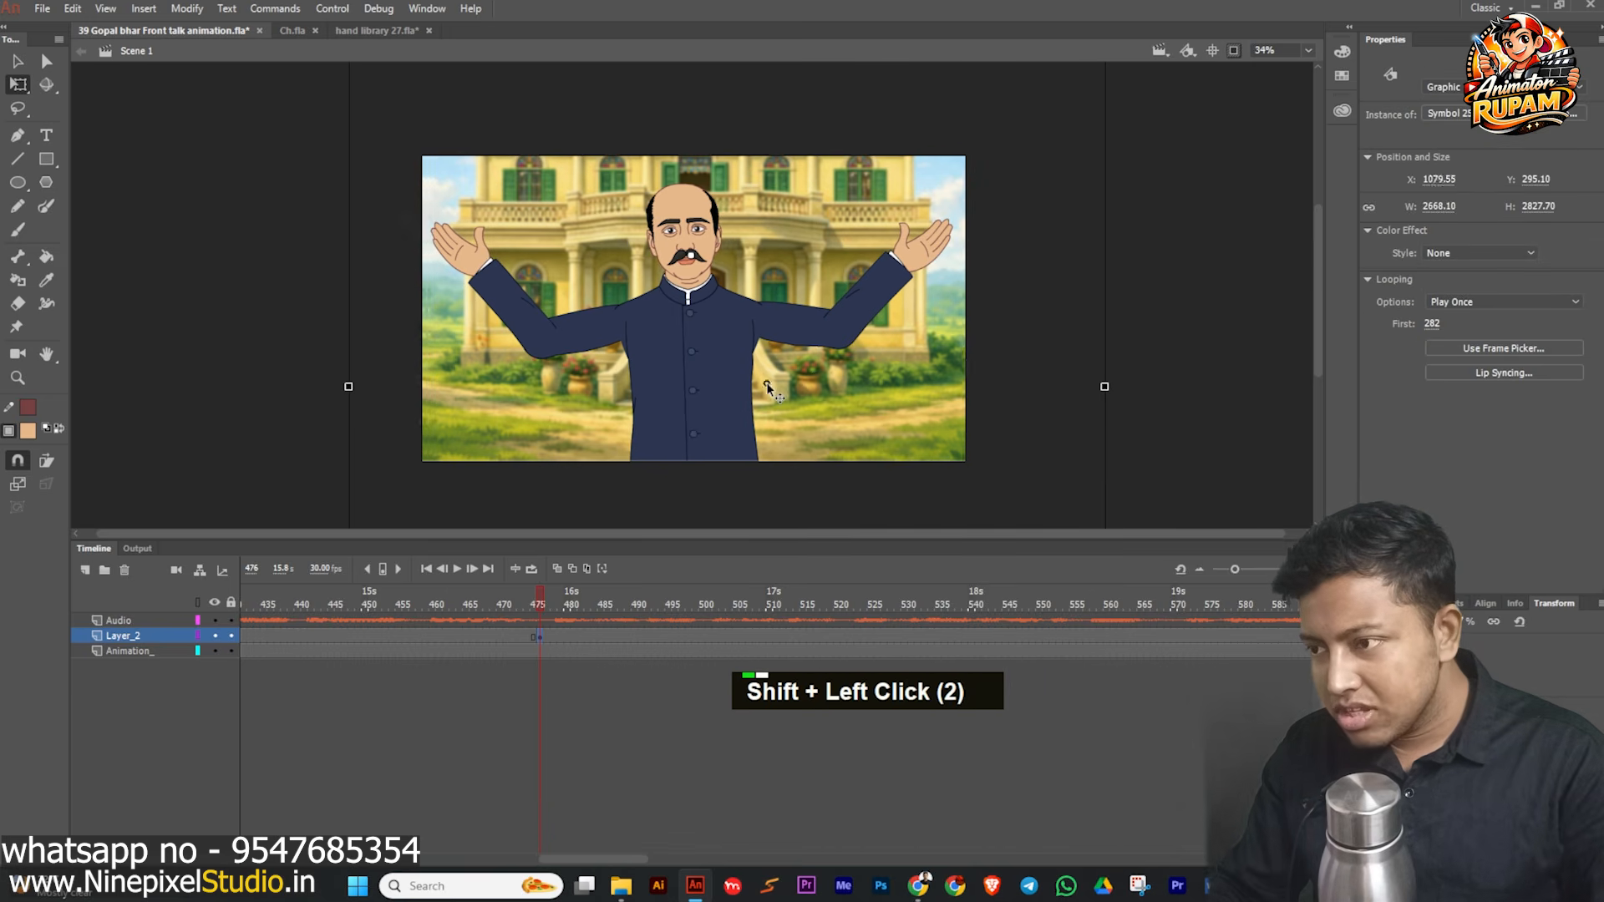
pyautogui.moveTo(539, 594); pyautogui.dragTo(491, 594)
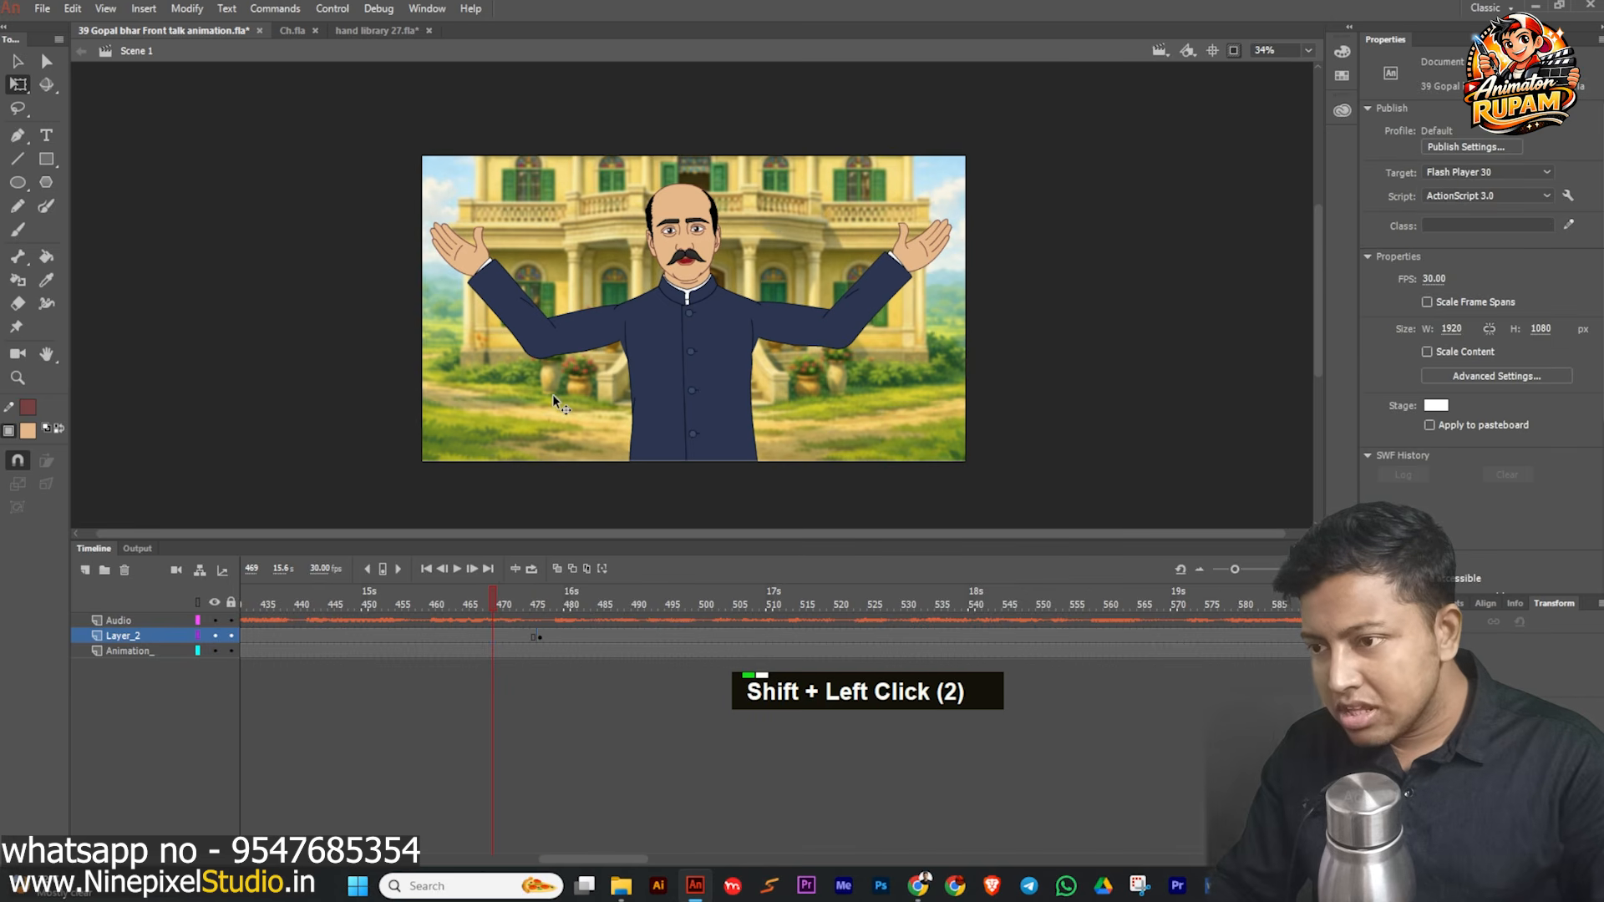
pyautogui.moveTo(553, 396); pyautogui.dragTo(561, 394)
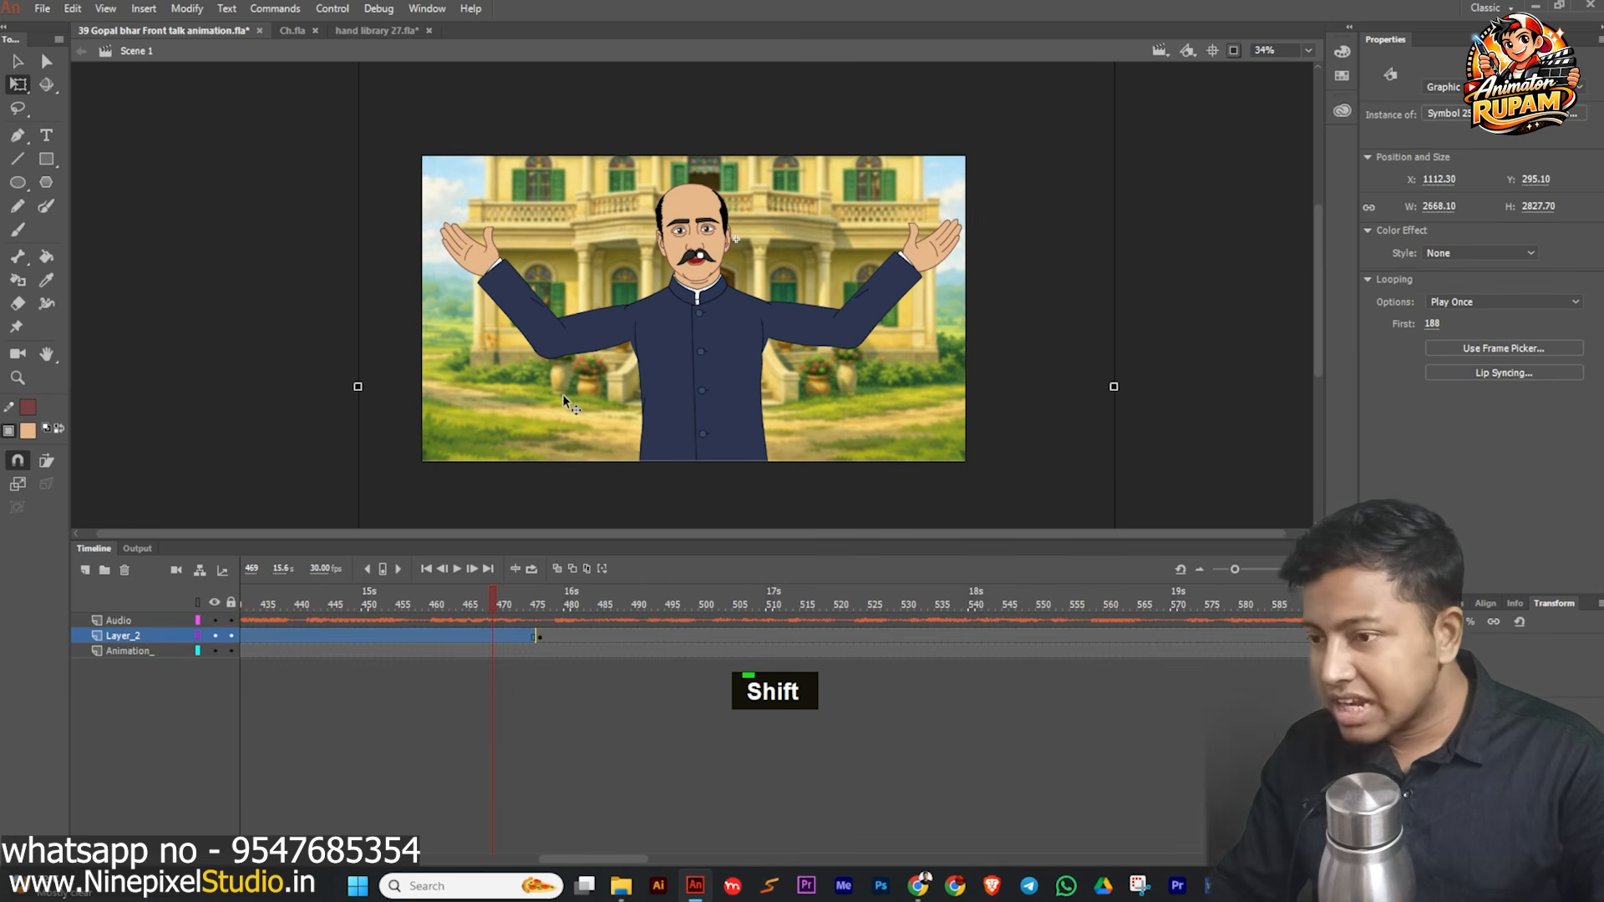
# - Create a classic tween on Layer_2 between frames 382 and 476, set it to Quad Ease In Out and scrub through the movement
pyautogui.click(471, 631)
pyautogui.press('`')
pyautogui.moveTo(477, 605); pyautogui.dragTo(419, 633)
pyautogui.click(419, 637)
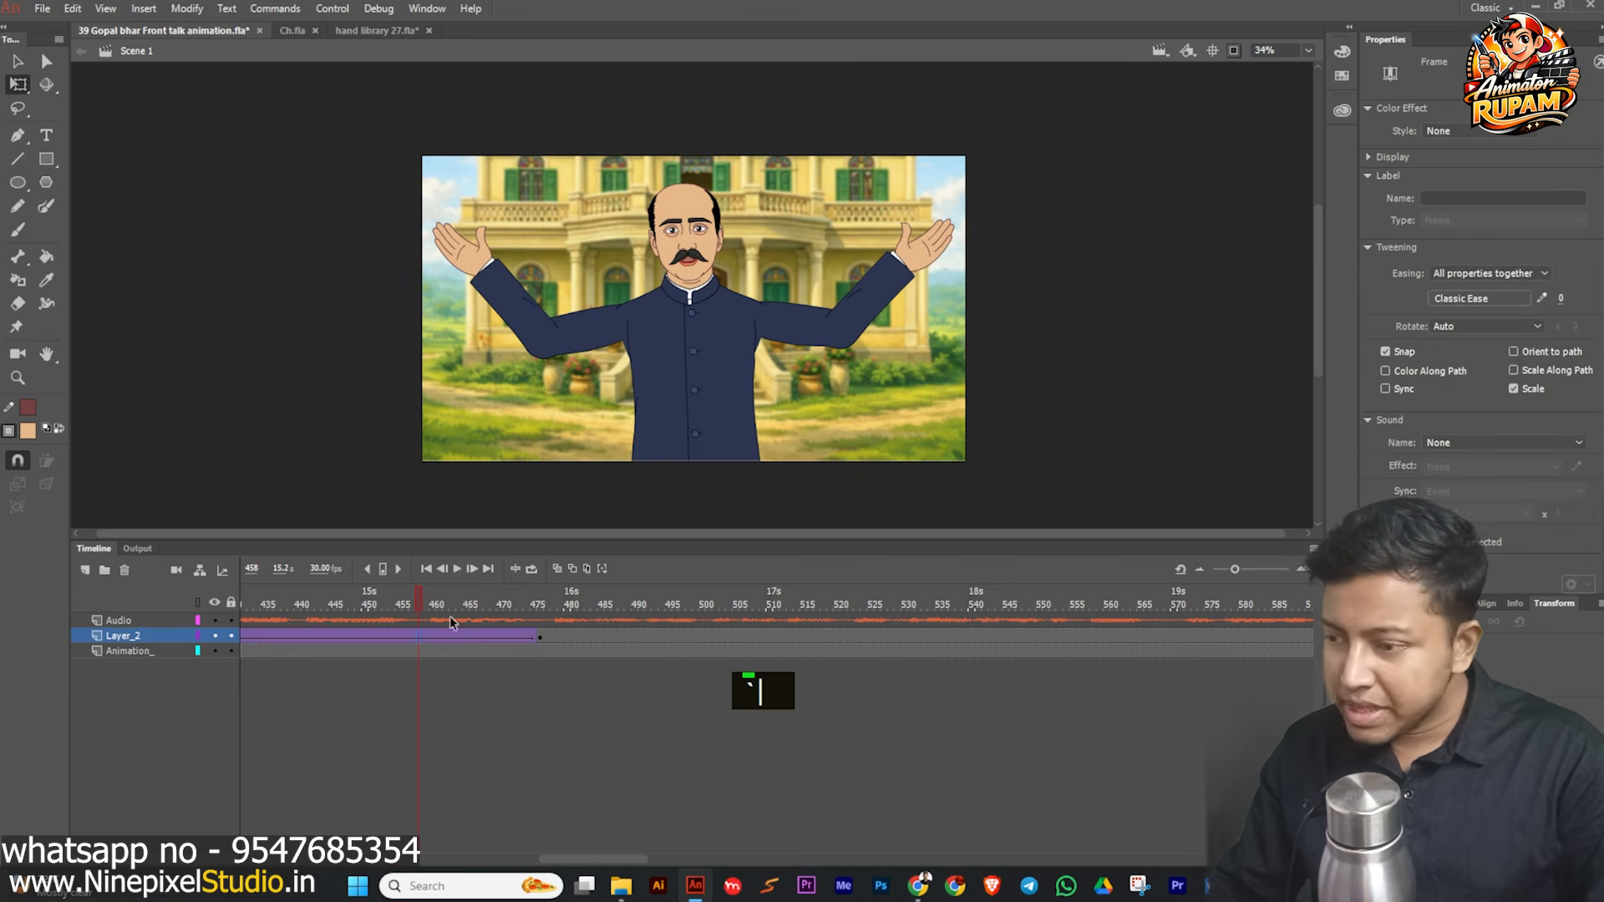
pyautogui.doubleClick(1460, 300)
pyautogui.click(1181, 392)
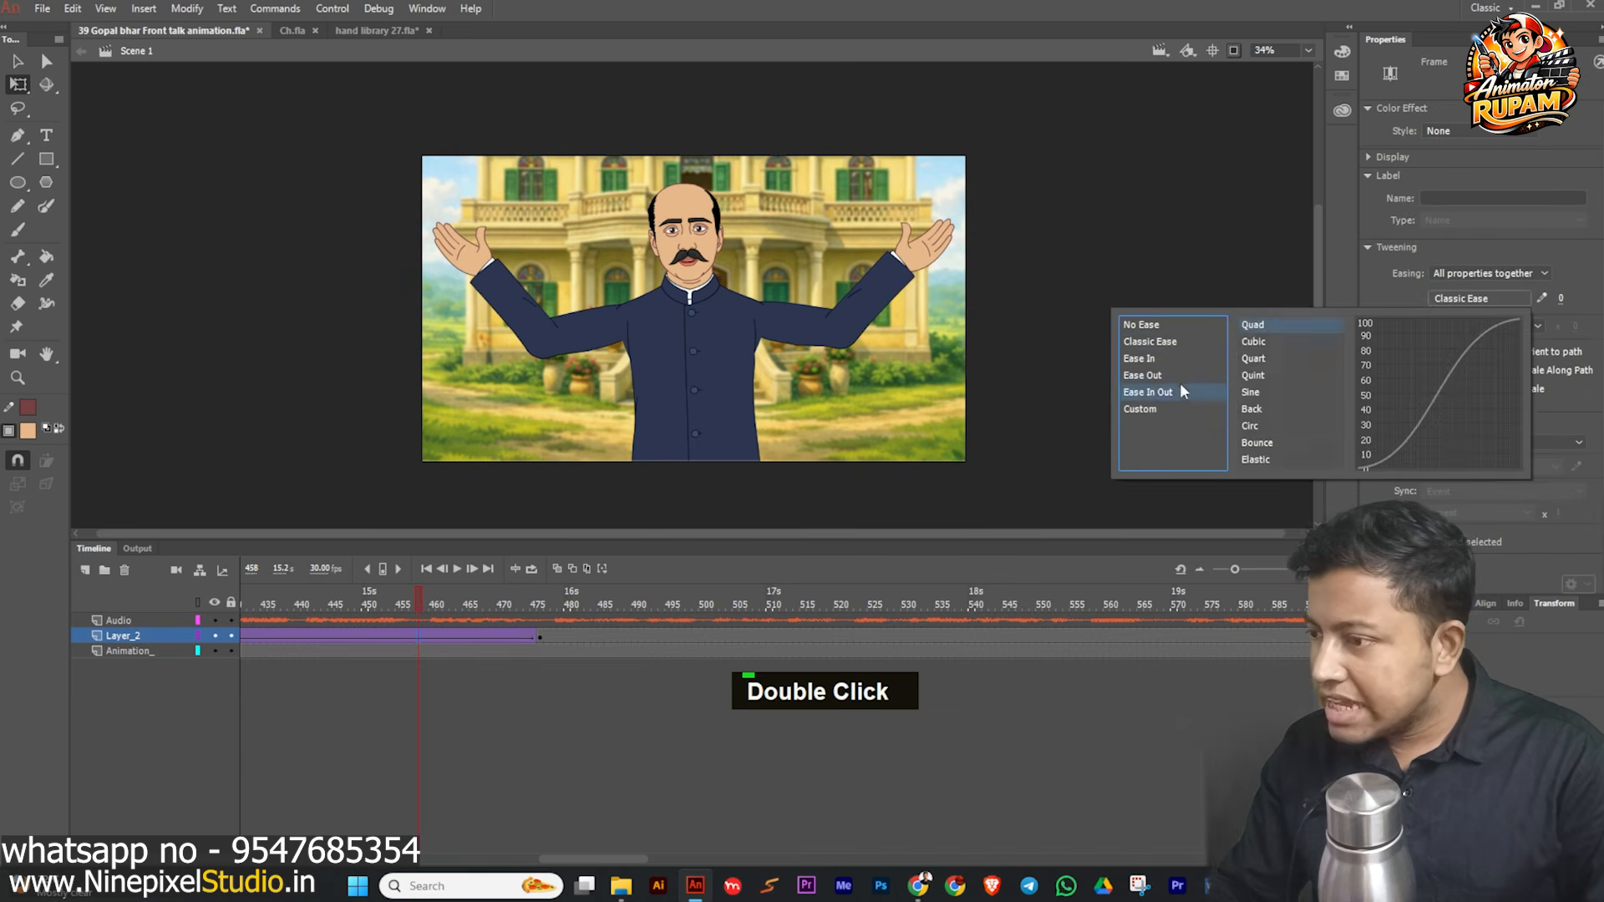
pyautogui.doubleClick(1276, 329)
pyautogui.moveTo(409, 604); pyautogui.dragTo(1061, 586)
pyautogui.click(1158, 587)
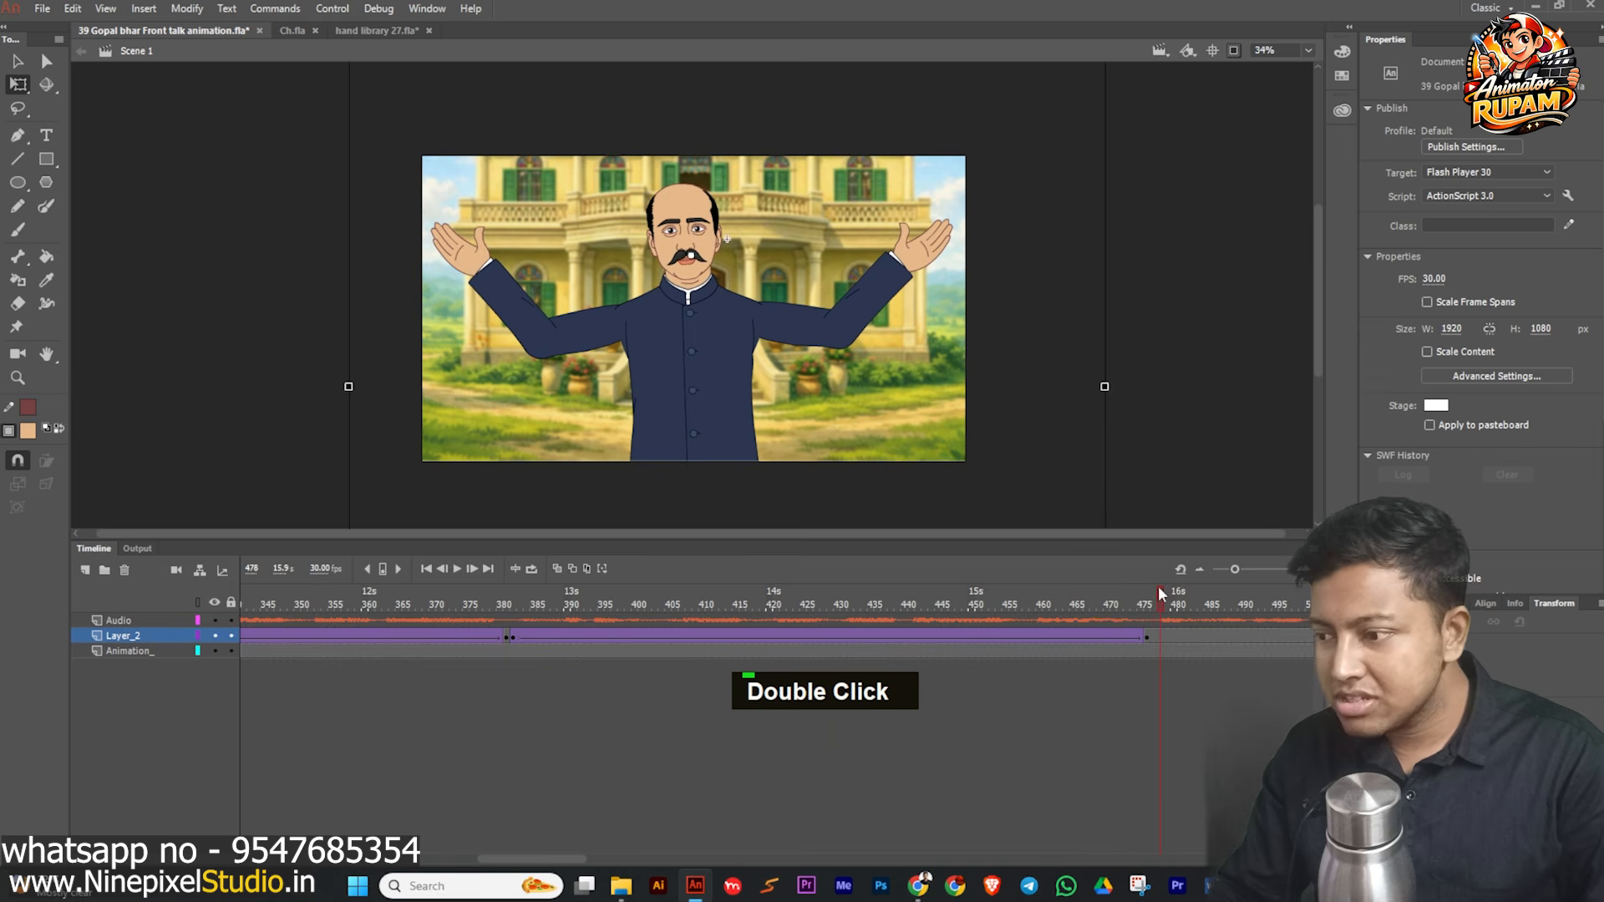
# - Save the file, insert a keyframe on Layer_2 at frame 477 and delete the open-arm shot from it
pyautogui.hotkey('ctrl', 's')
pyautogui.click(1154, 637)
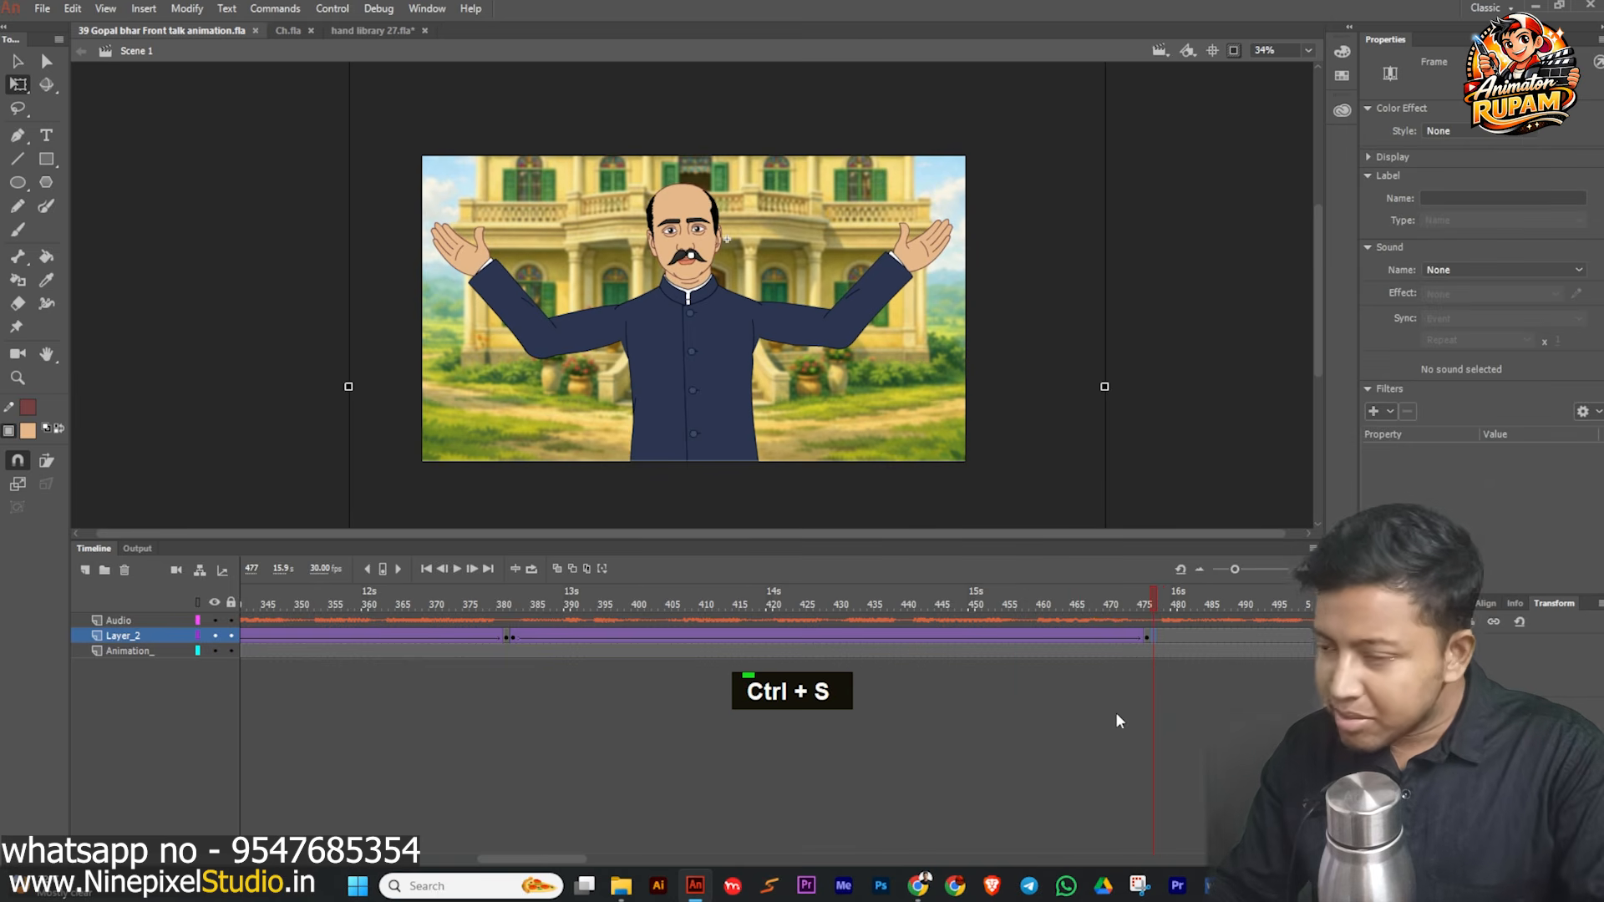
pyautogui.press('F6')
pyautogui.press('Delete')
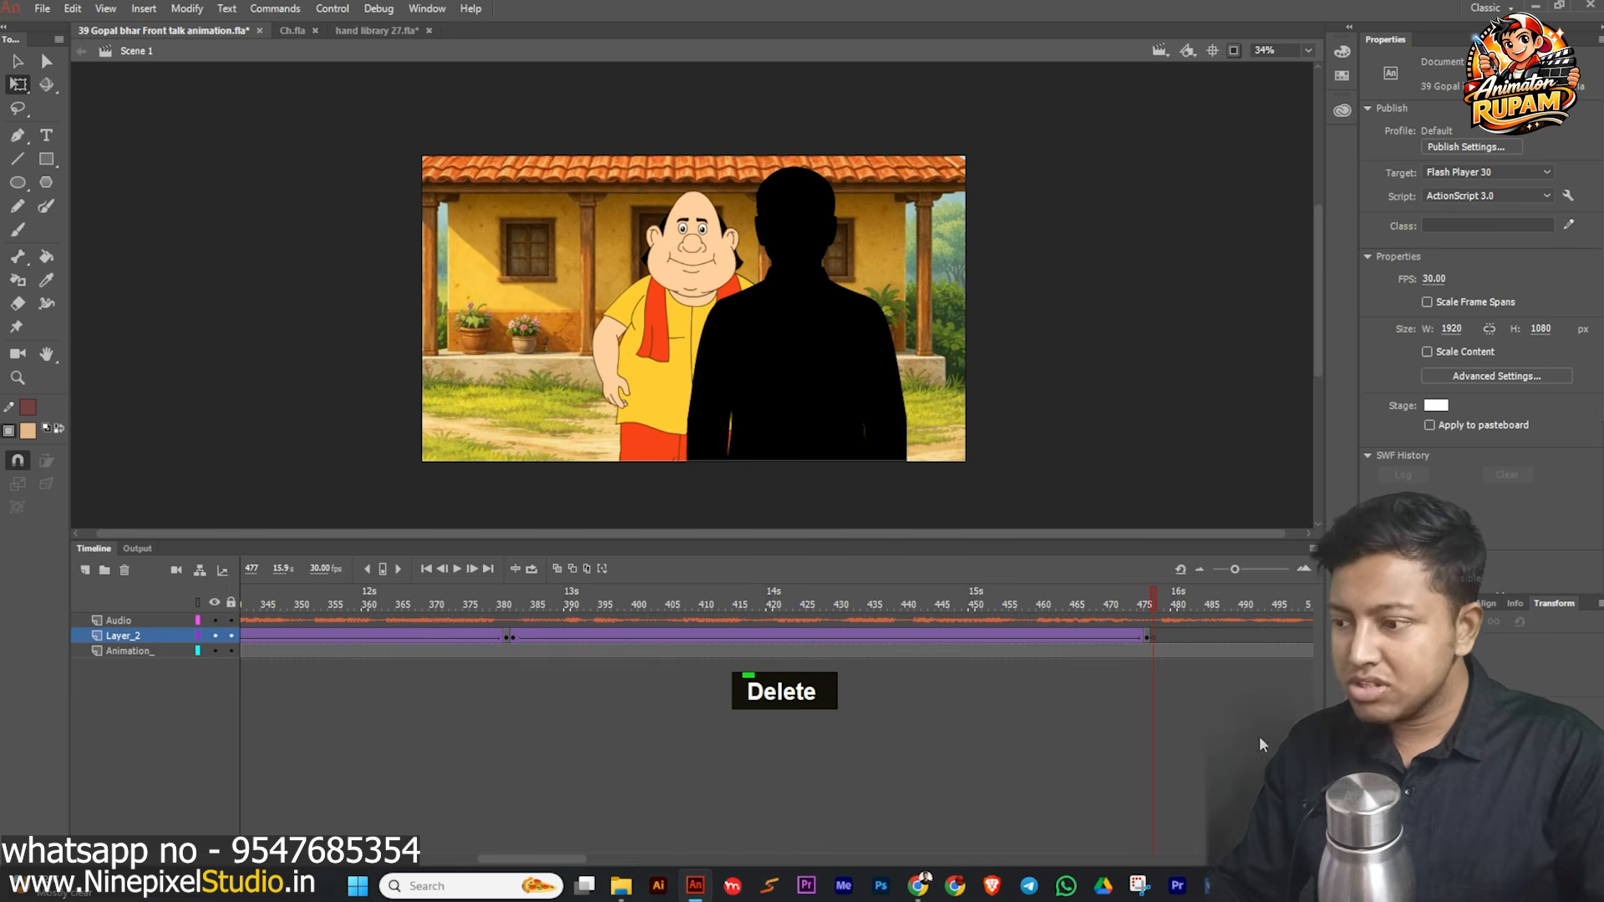
# - Insert a keyframe on the Animation_ layer at frame 477 and shift its symbol horizontally to X 915.05
pyautogui.click(1152, 651)
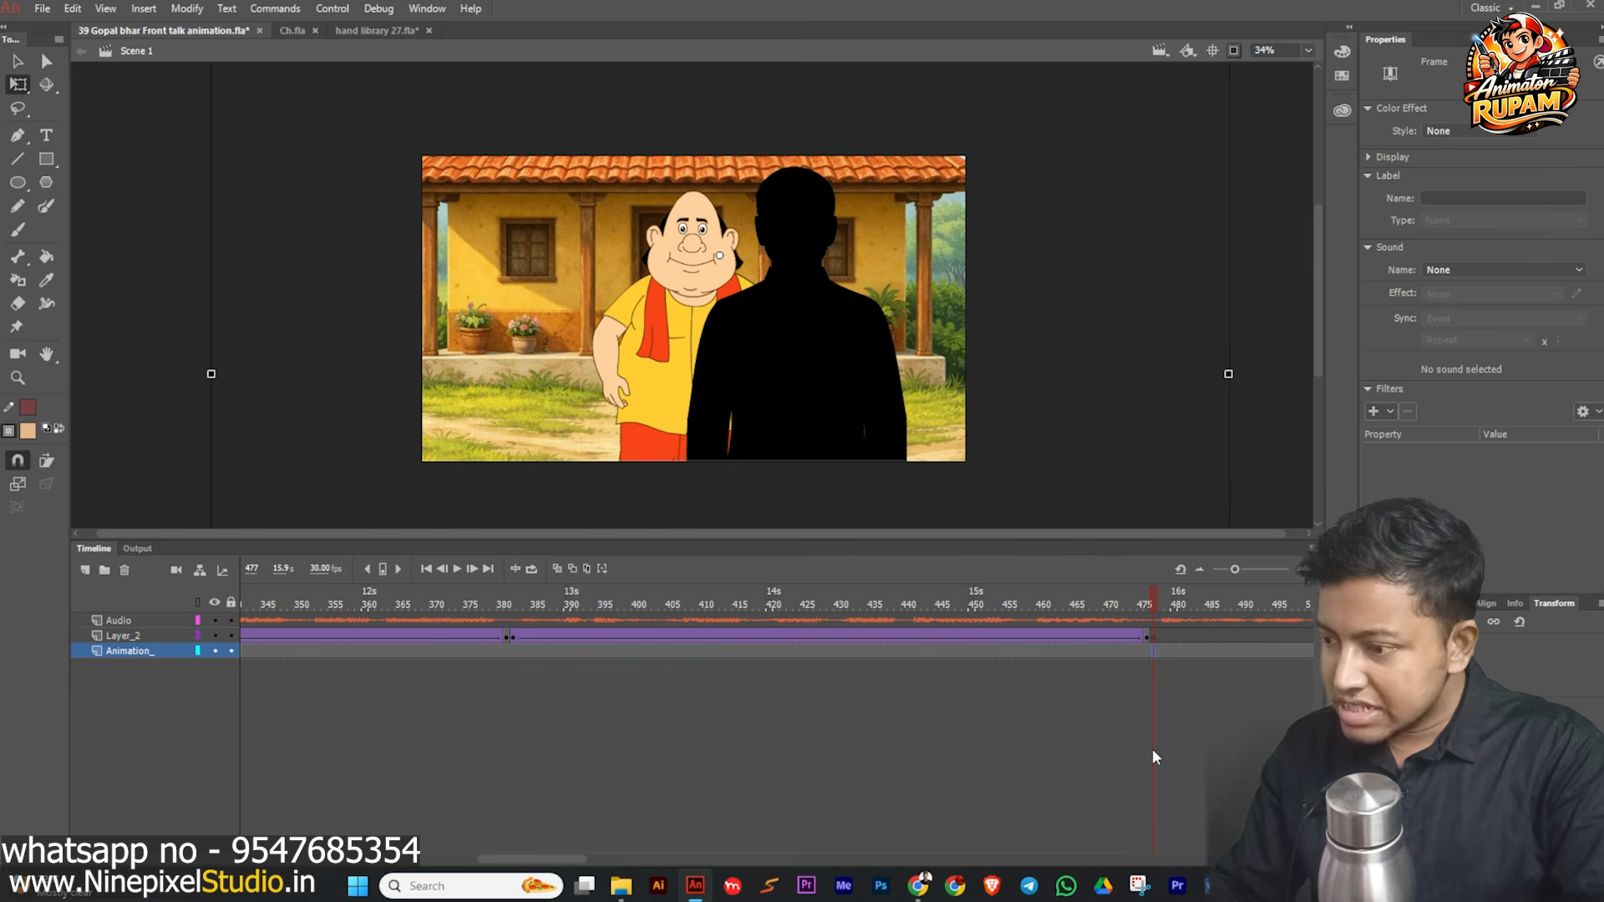
pyautogui.press('F6')
pyautogui.moveTo(878, 373); pyautogui.dragTo(843, 374)
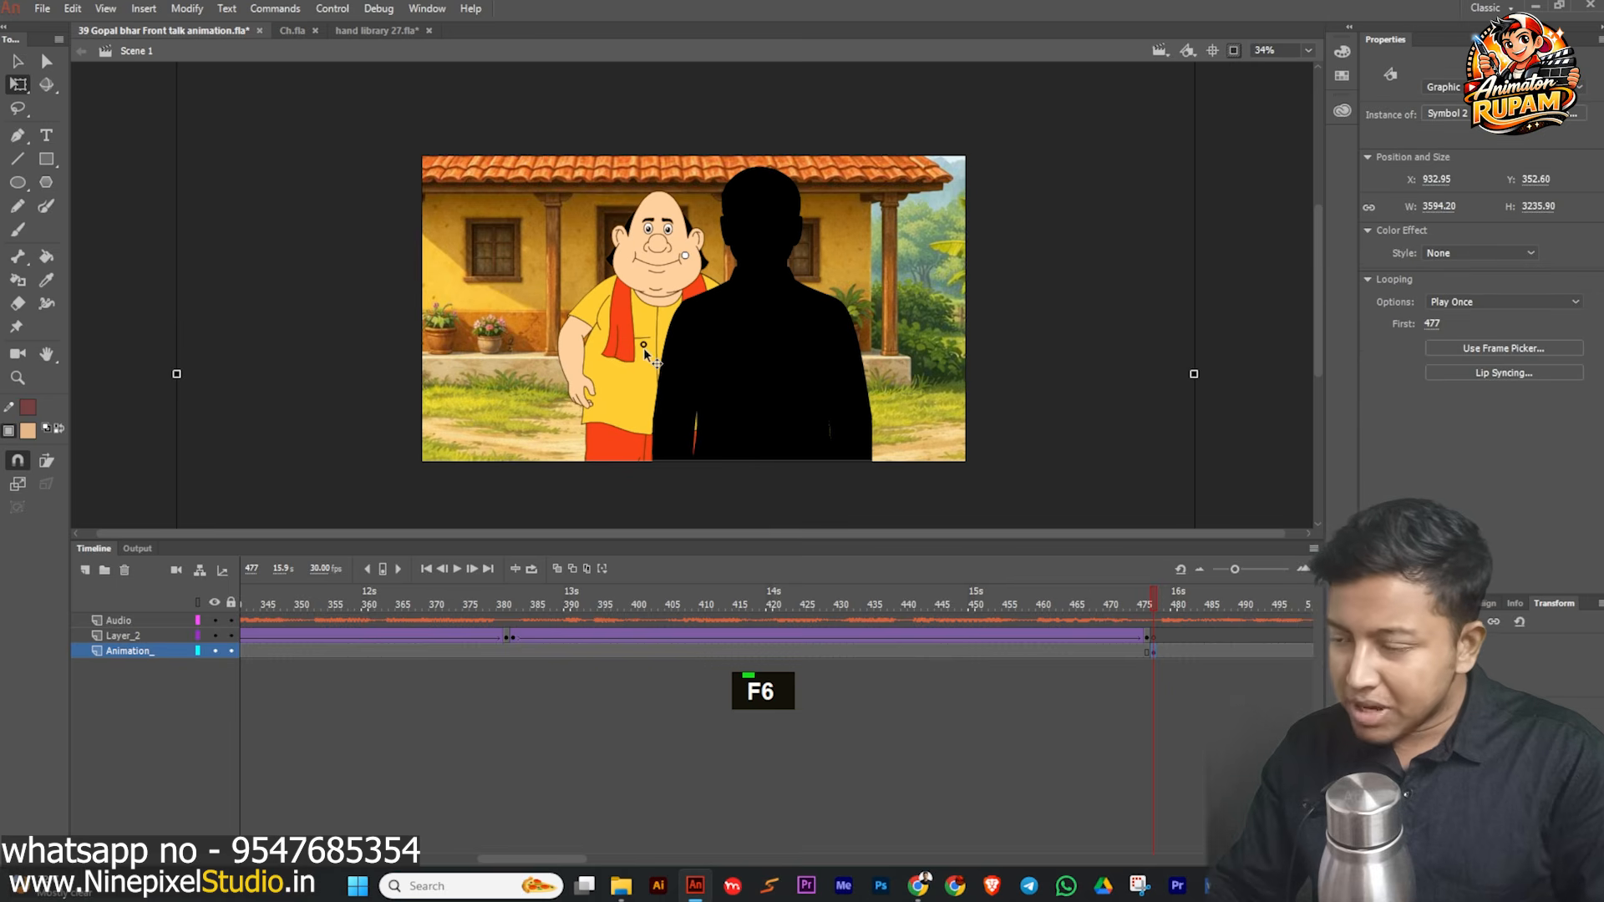
pyautogui.moveTo(664, 333); pyautogui.dragTo(659, 332)
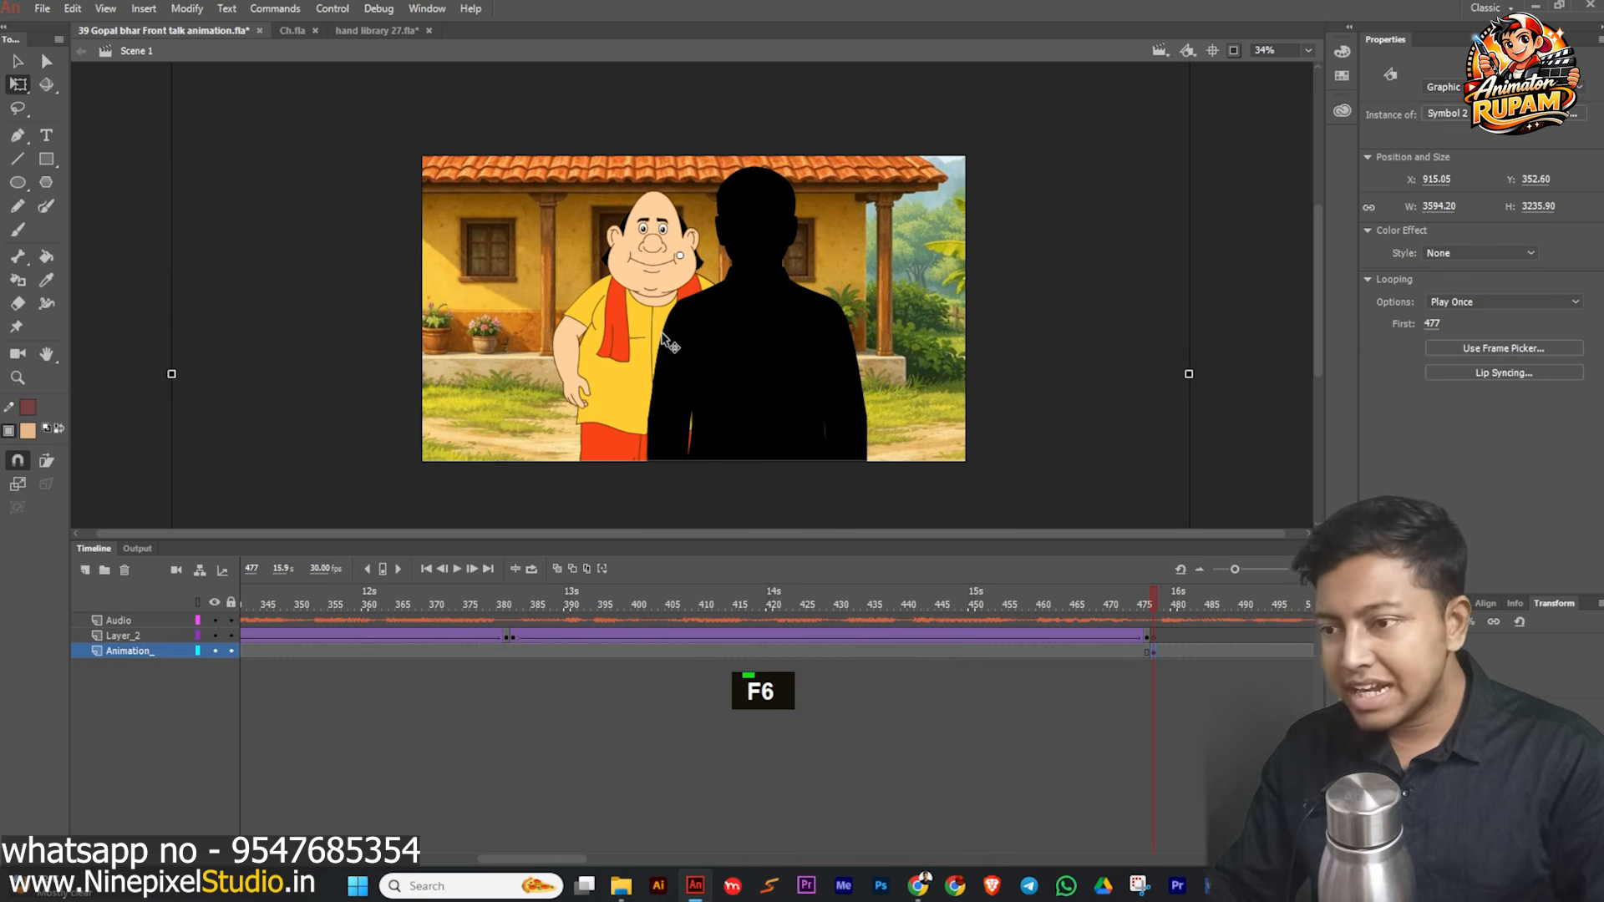
# - Play the scene past frame 477 and replay it around frame 540 to find where the zoom should end
pyautogui.click(456, 571)
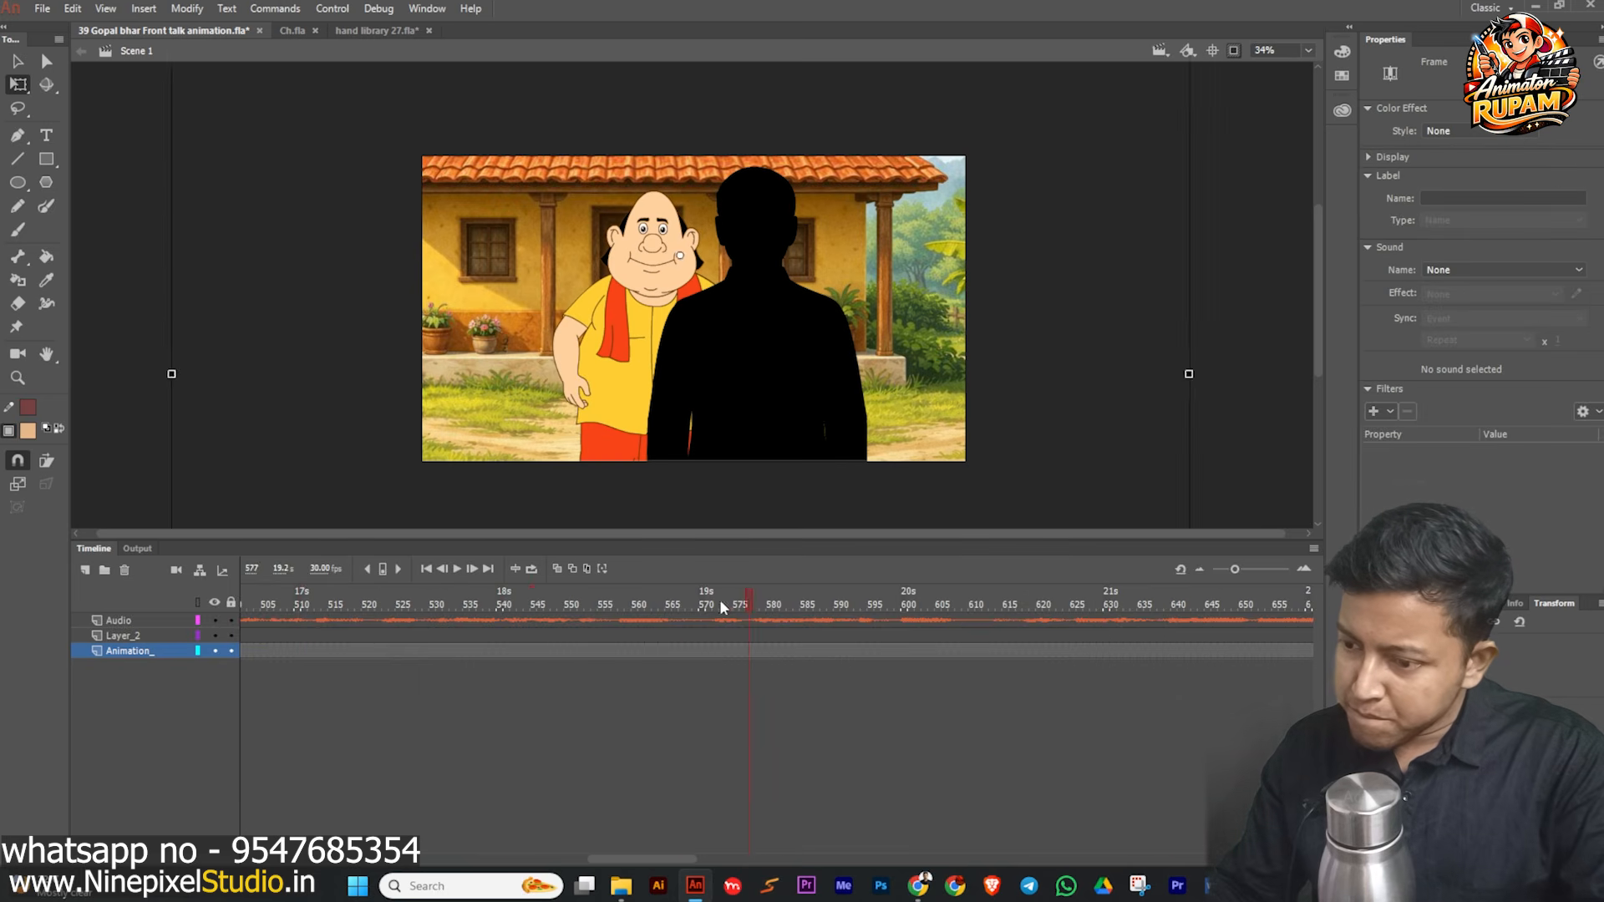
pyautogui.moveTo(720, 599); pyautogui.dragTo(344, 625)
pyautogui.click(460, 570)
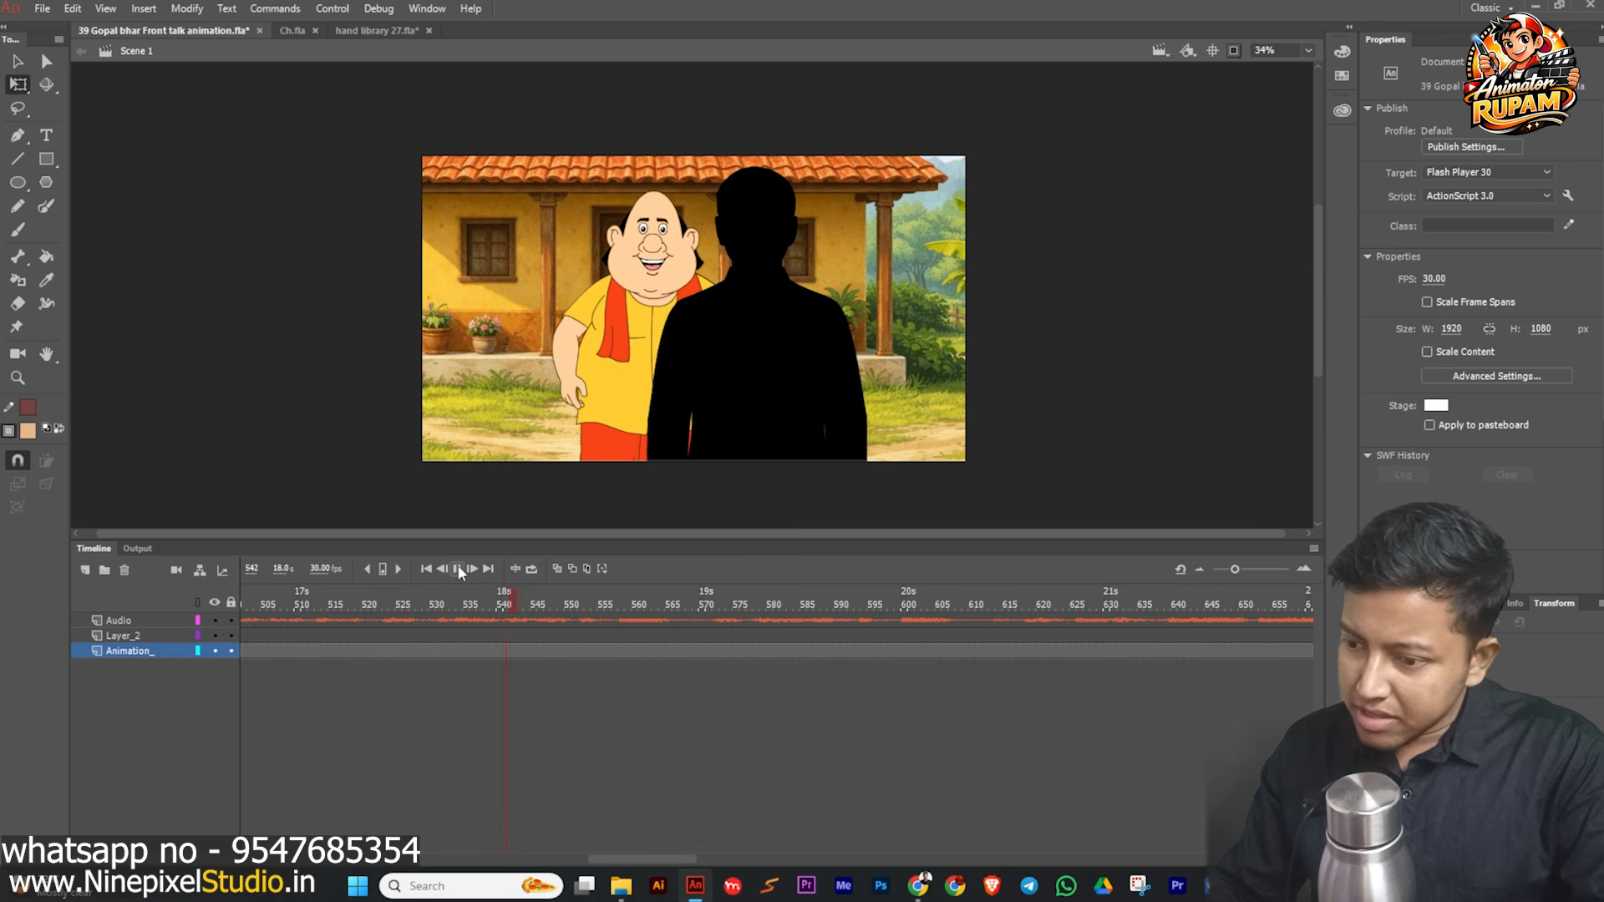
pyautogui.click(458, 569)
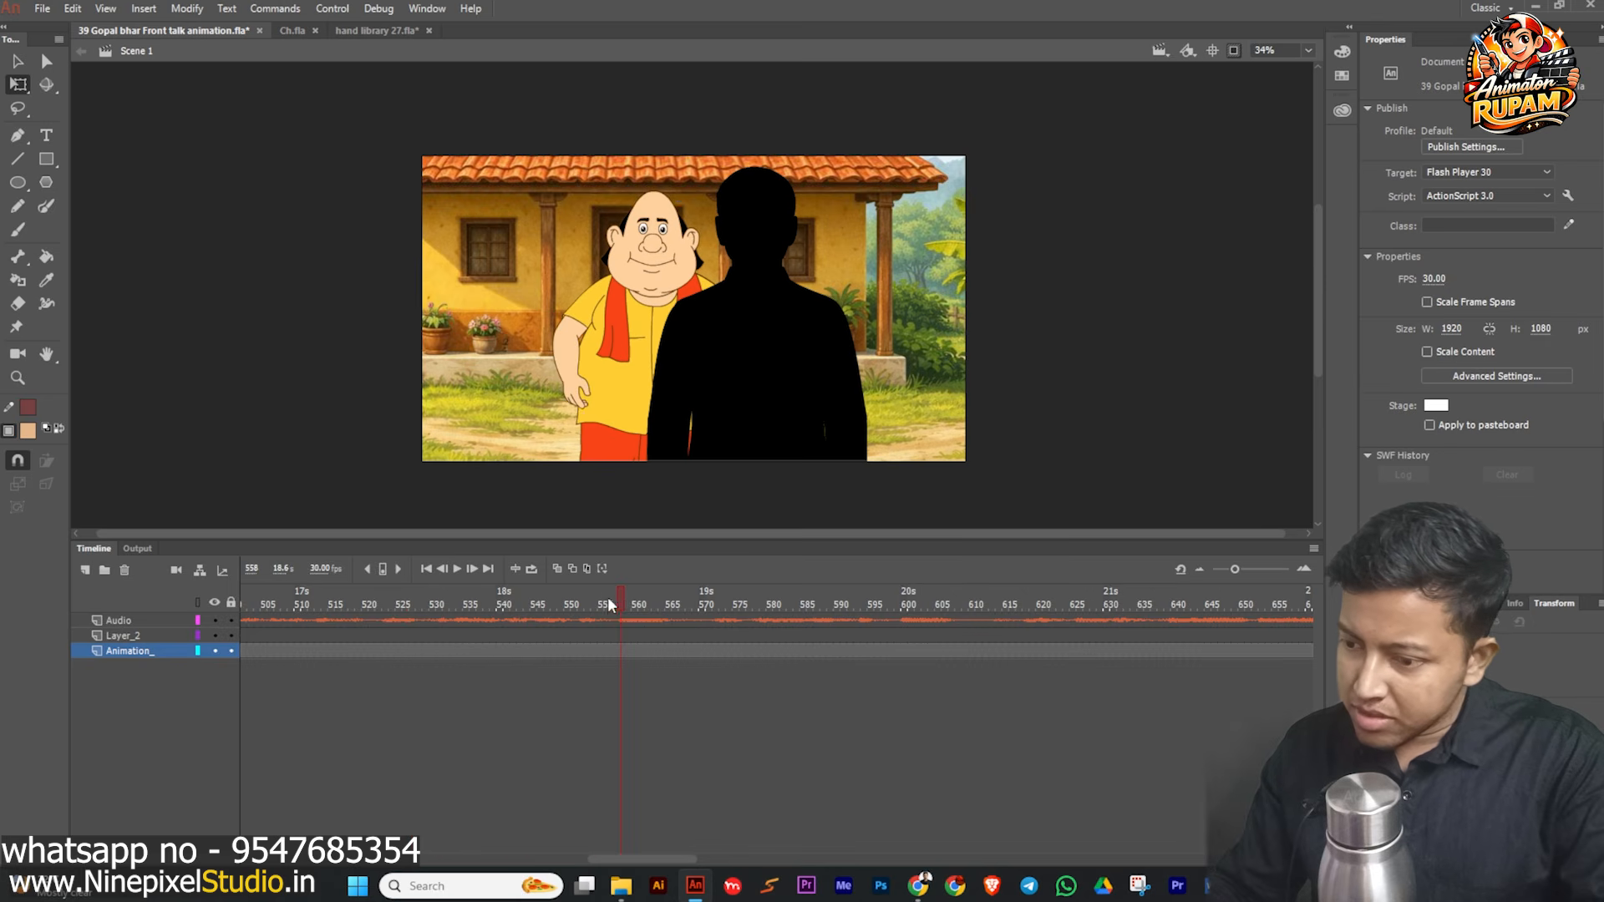
# - Insert a keyframe on the Animation_ layer at frame 554, enlarge the symbol to 5421.90 by 4881.50 and position it at X 1010.30, Y 385.20
pyautogui.click(594, 652)
pyautogui.press('F6')
pyautogui.press('F6')
pyautogui.click(632, 385)
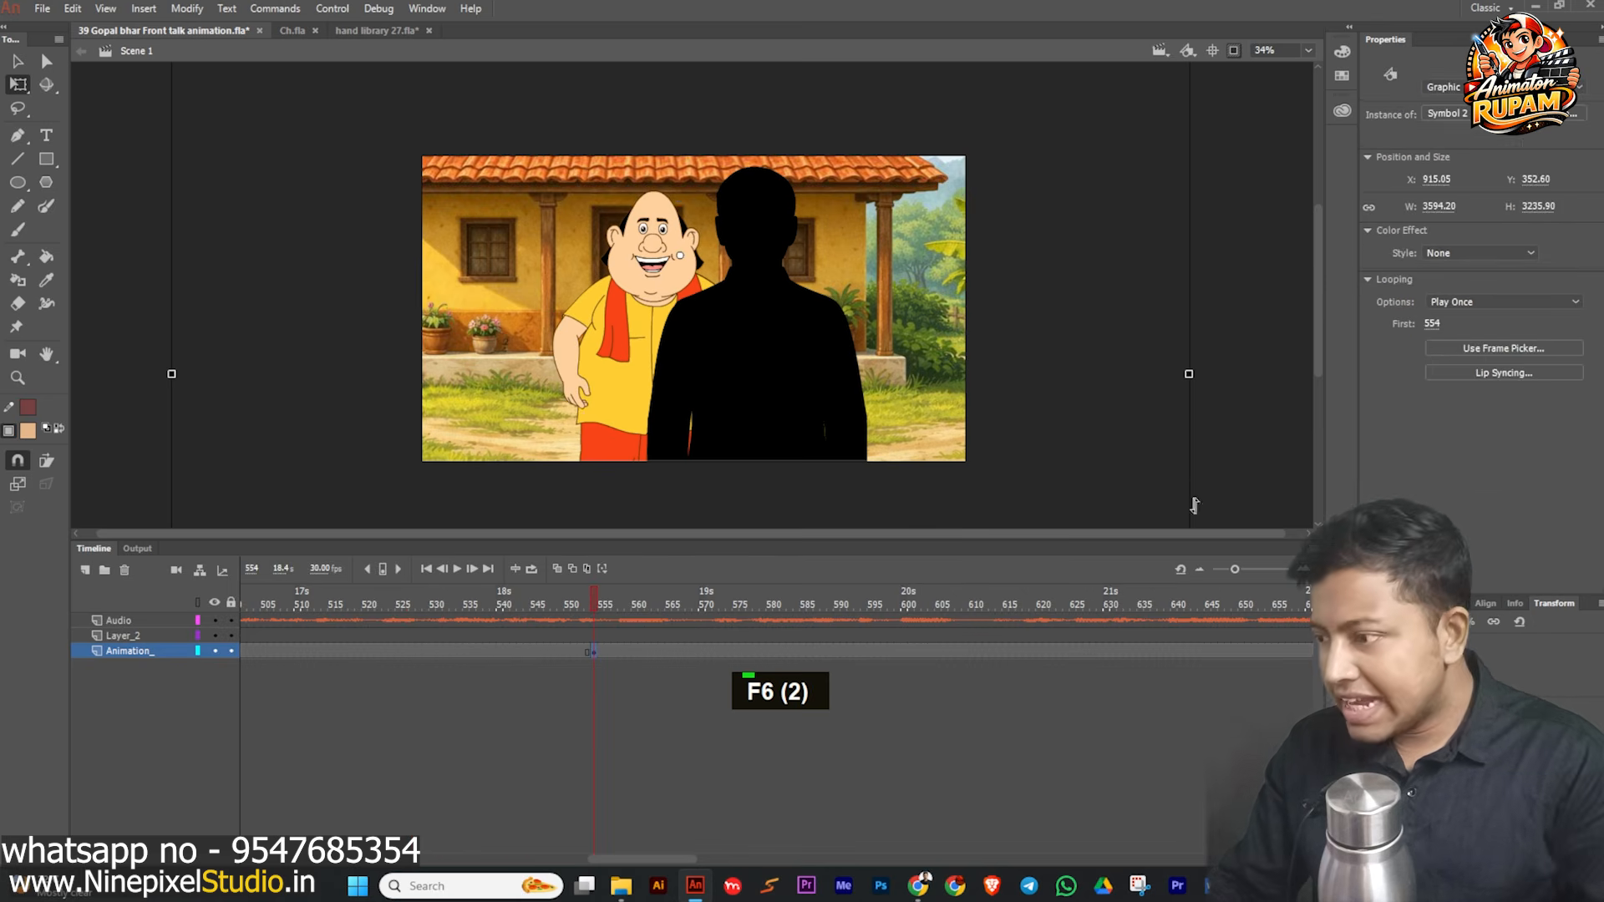
pyautogui.moveTo(1401, 621); pyautogui.dragTo(1443, 621)
pyautogui.moveTo(679, 341); pyautogui.dragTo(644, 353)
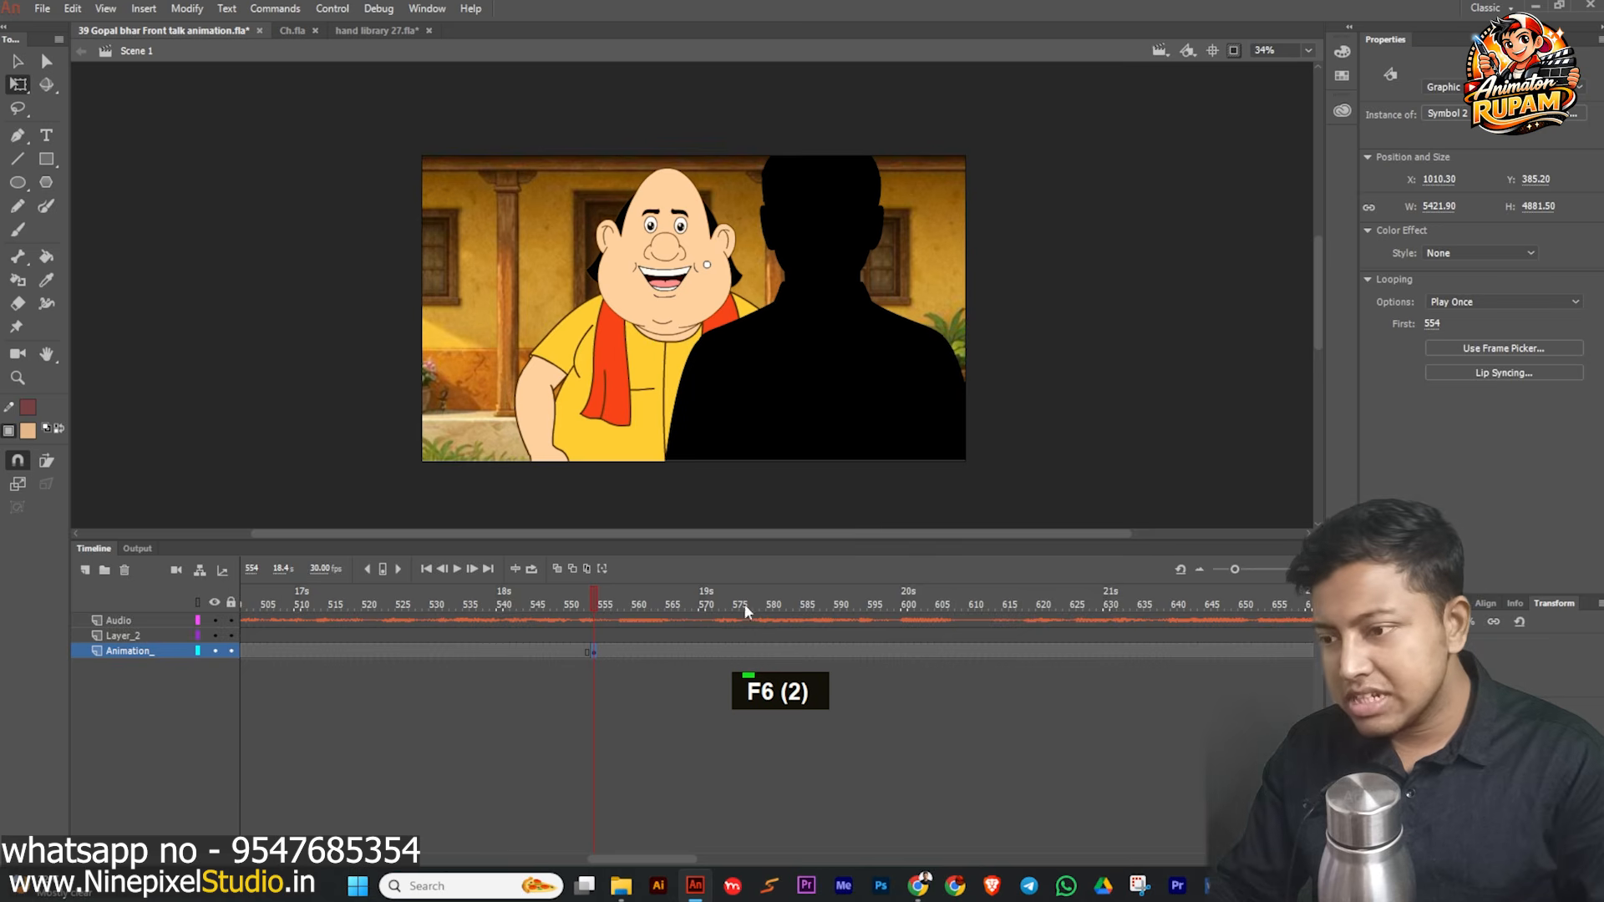
# - Create a classic tween on the Animation_ layer between frames 477 and 554 and set it to Quad Ease In Out
pyautogui.click(581, 654)
pyautogui.press('`')
pyautogui.moveTo(579, 603); pyautogui.dragTo(535, 656)
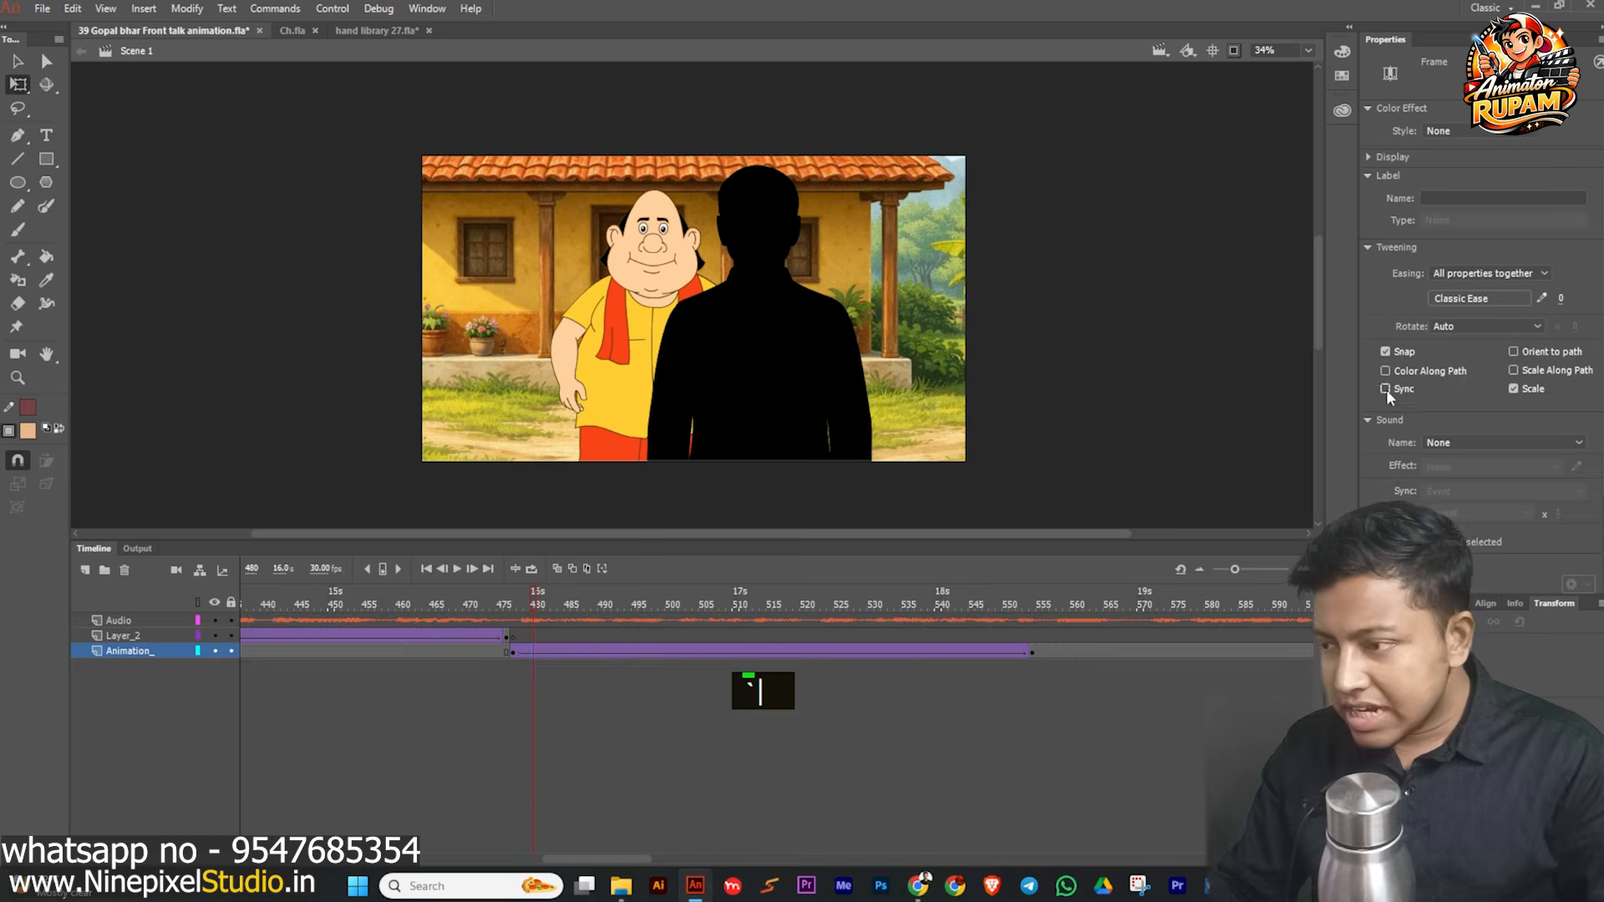
pyautogui.click(1476, 299)
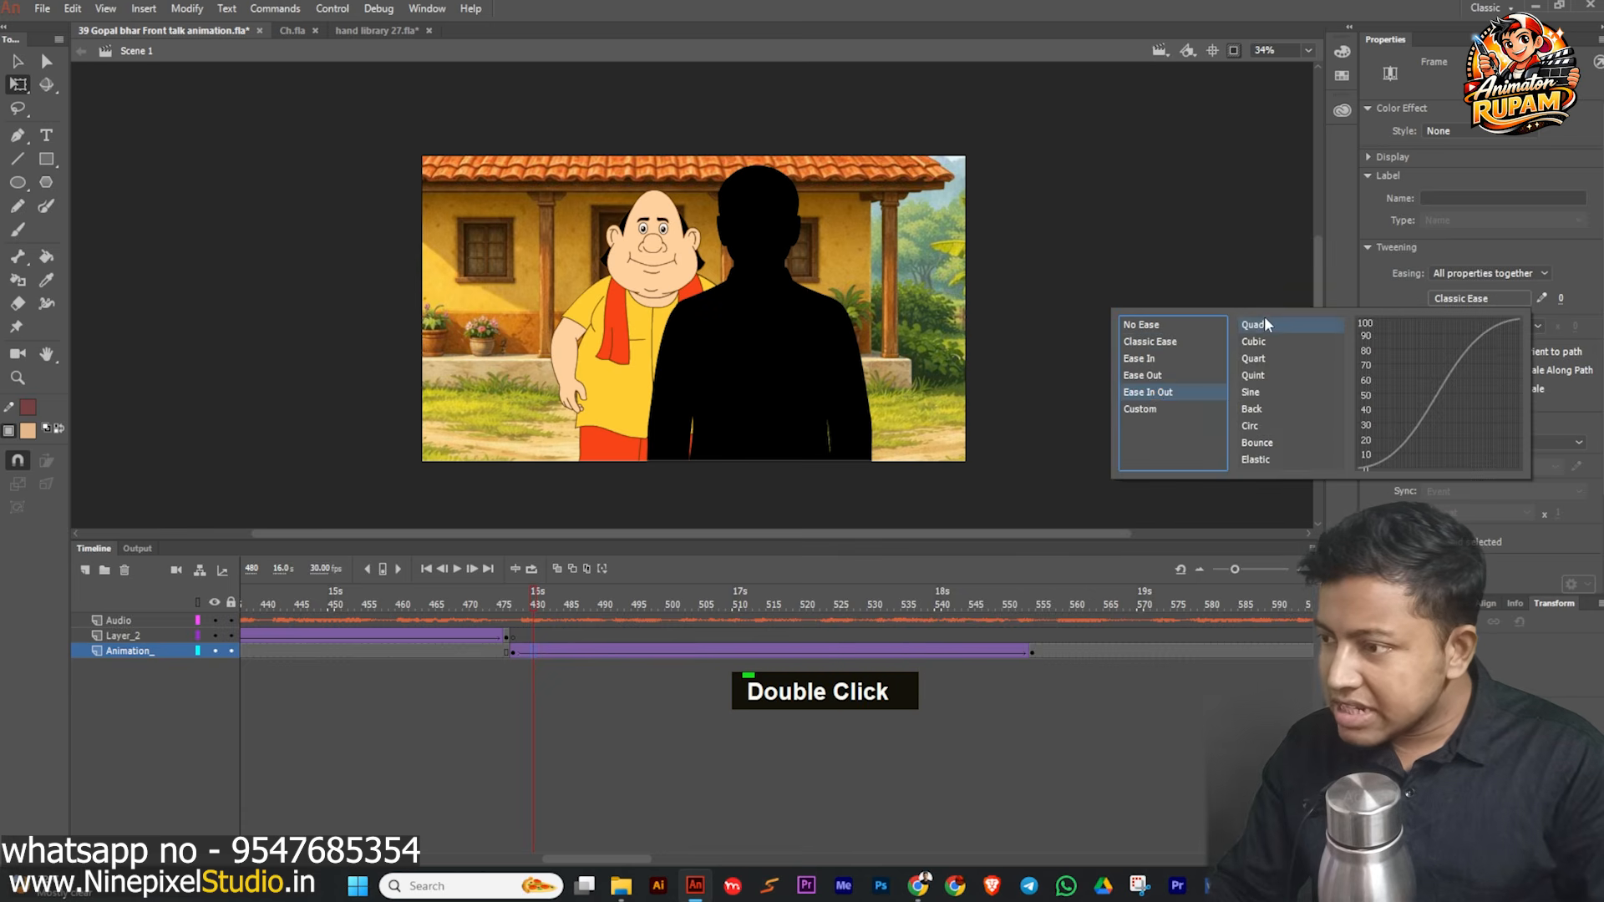
pyautogui.doubleClick(1265, 316)
pyautogui.click(519, 601)
pyautogui.click(514, 601)
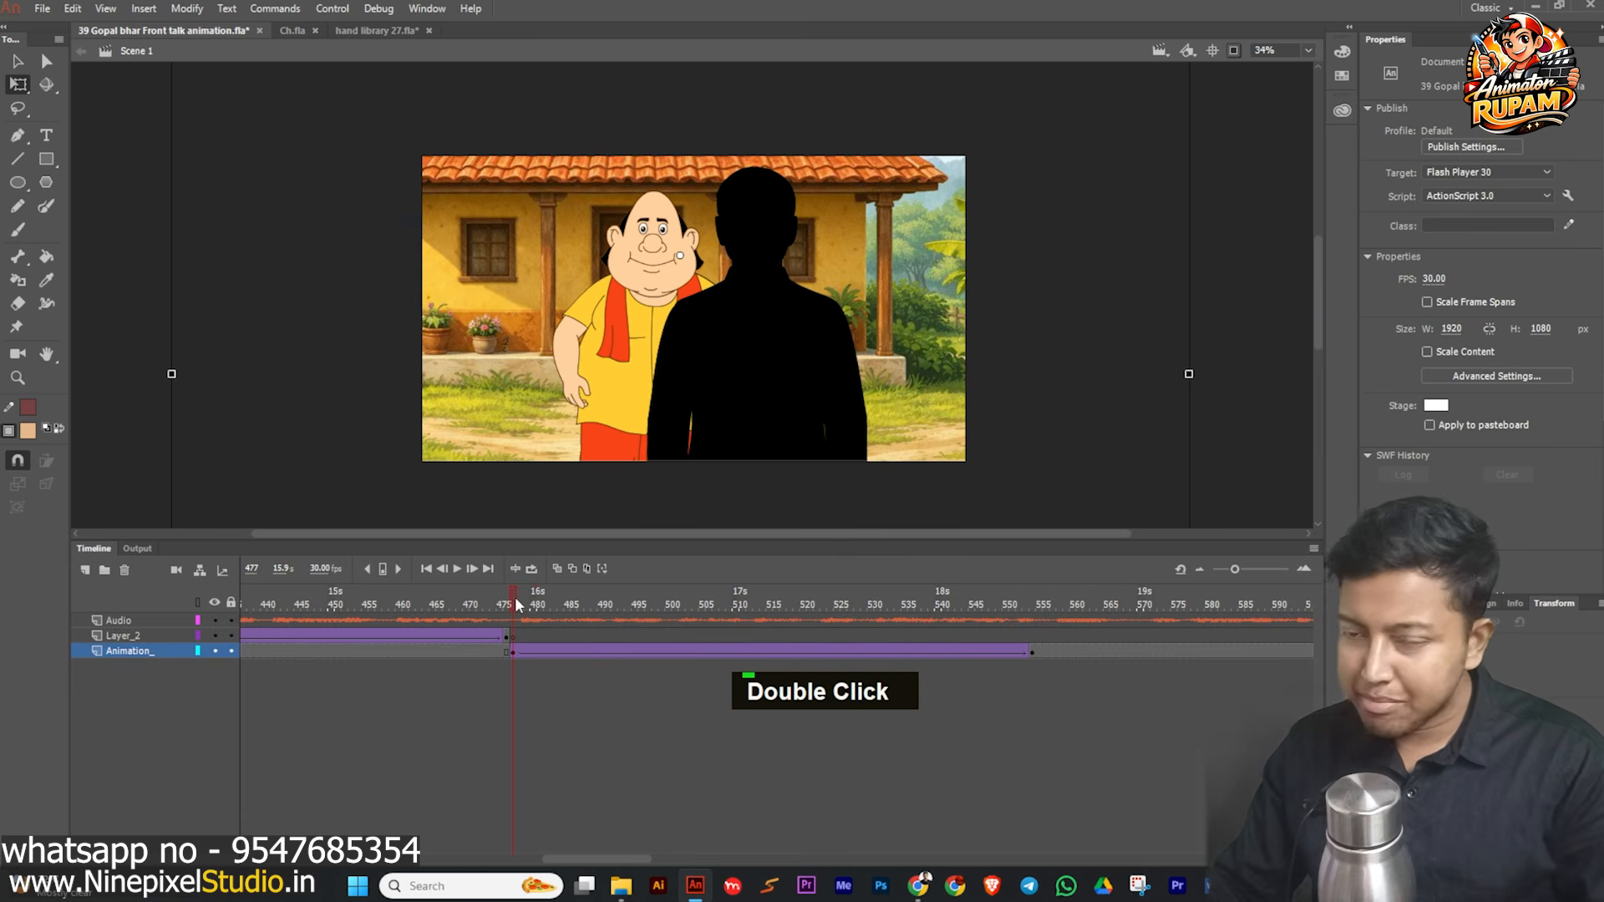
# - Inside Symbol 2, insert a keyframe on the silhouette's Layer_3 at frame 477, and return to Scene 1
pyautogui.doubleClick(634, 331)
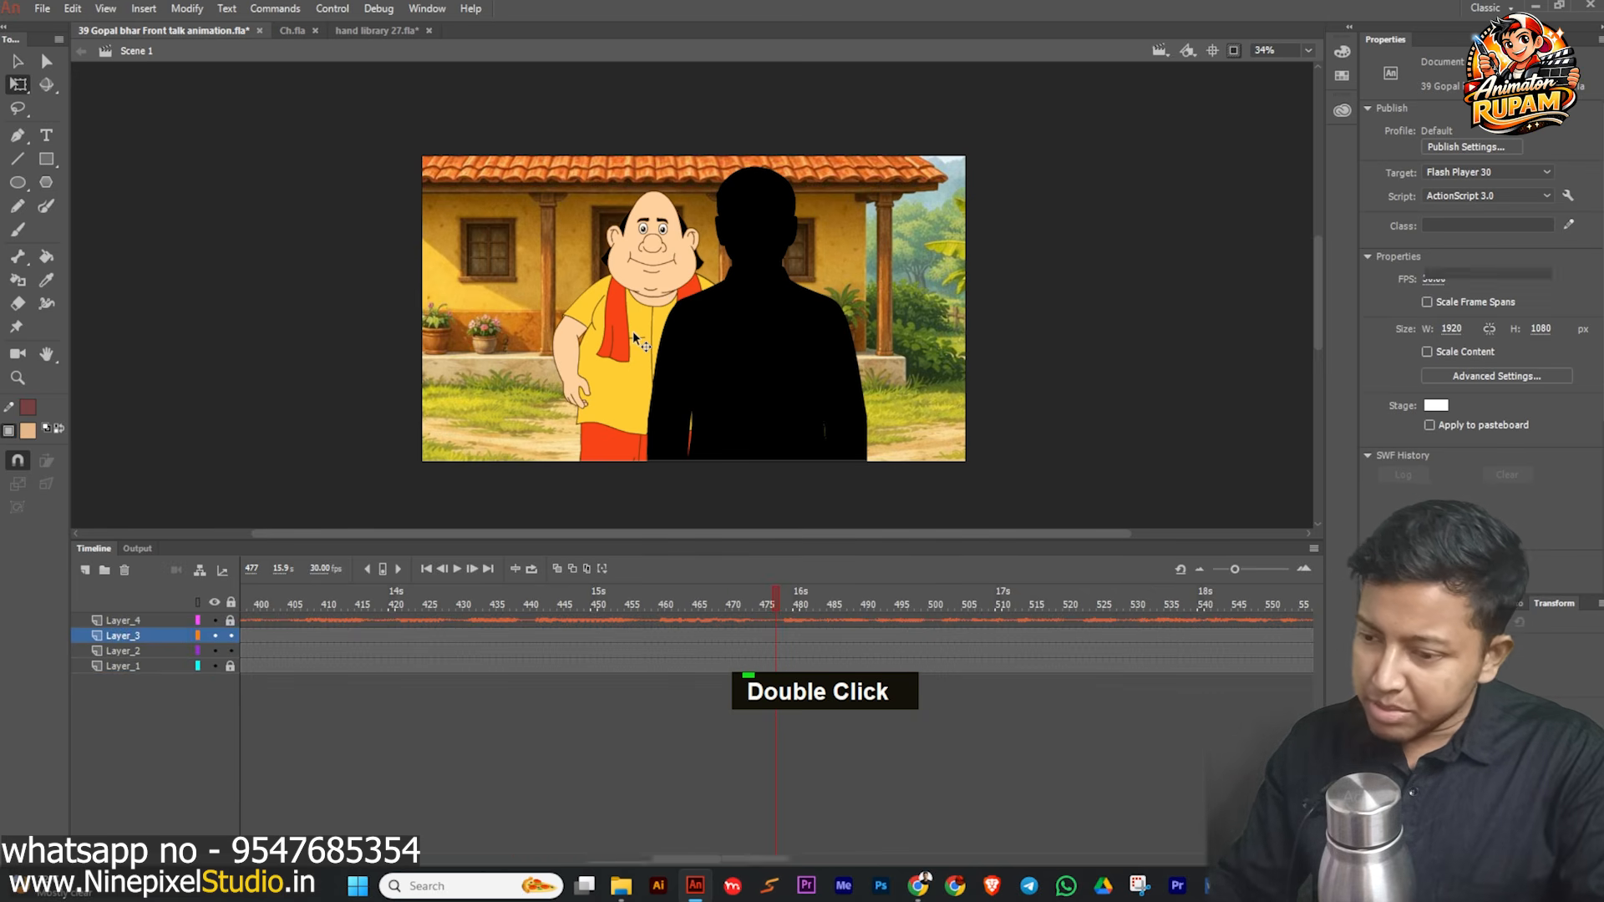
pyautogui.click(733, 365)
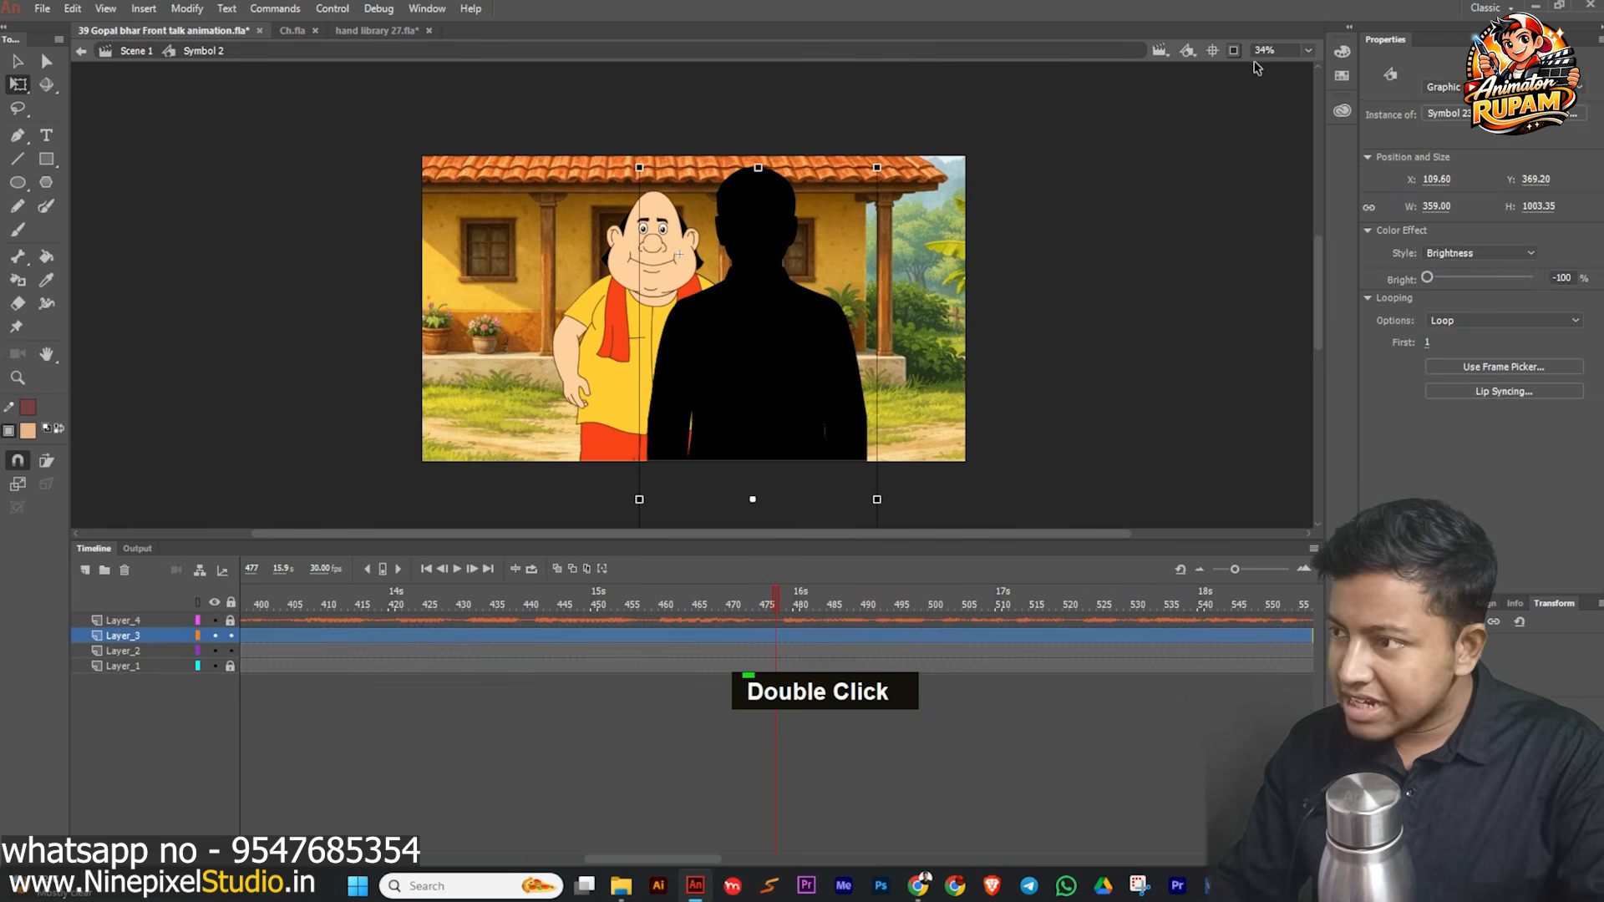
pyautogui.click(776, 639)
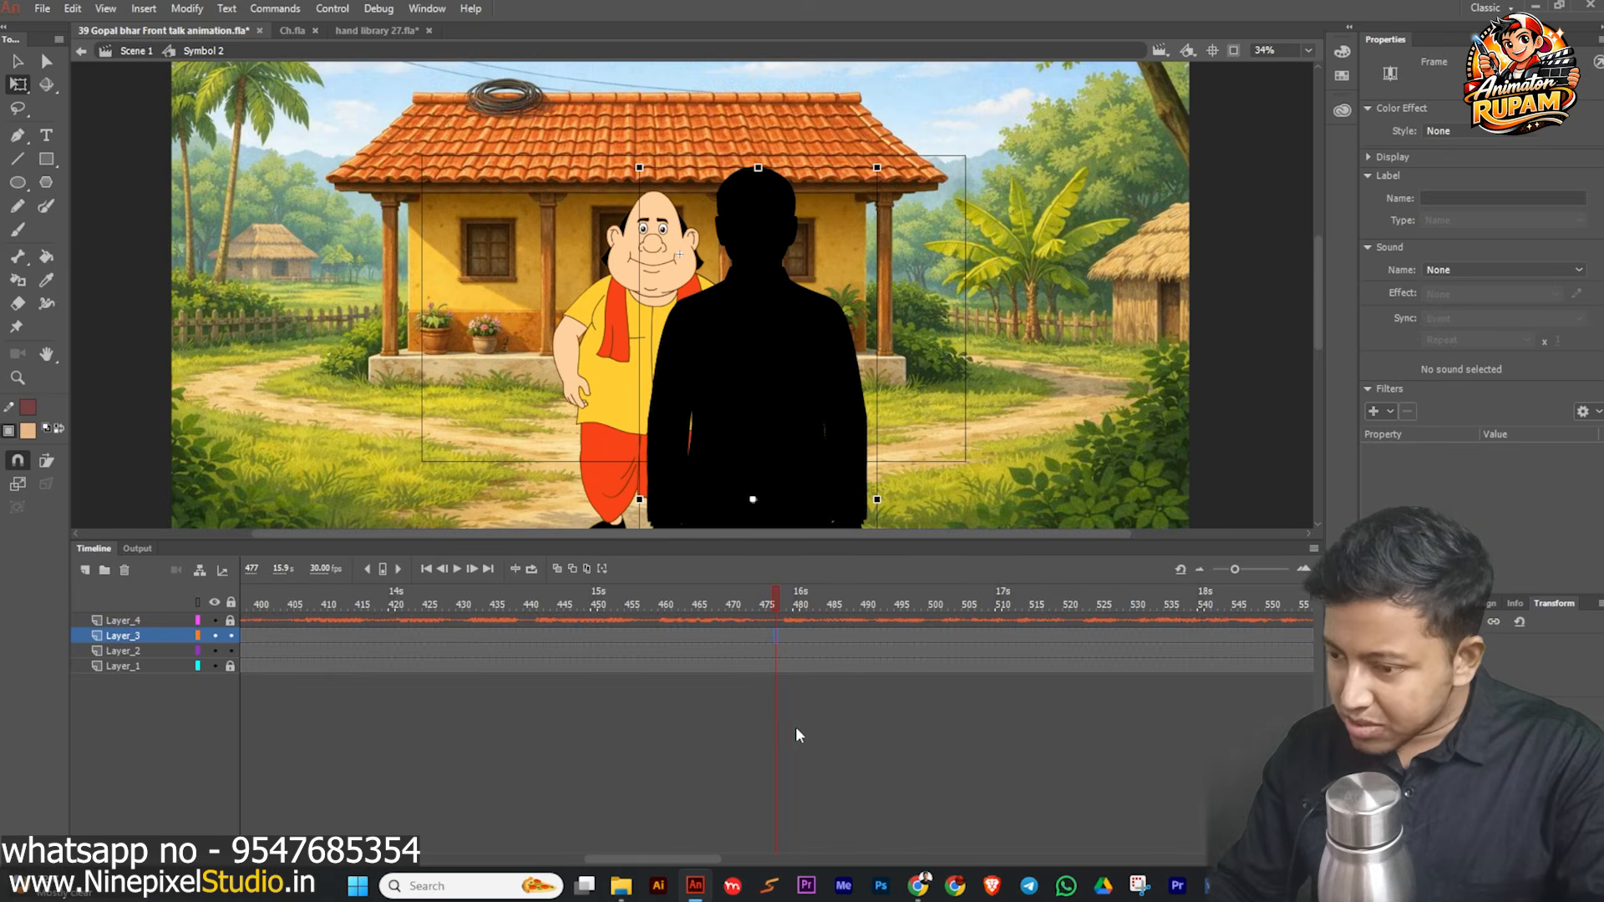
pyautogui.press('F6')
pyautogui.click(82, 52)
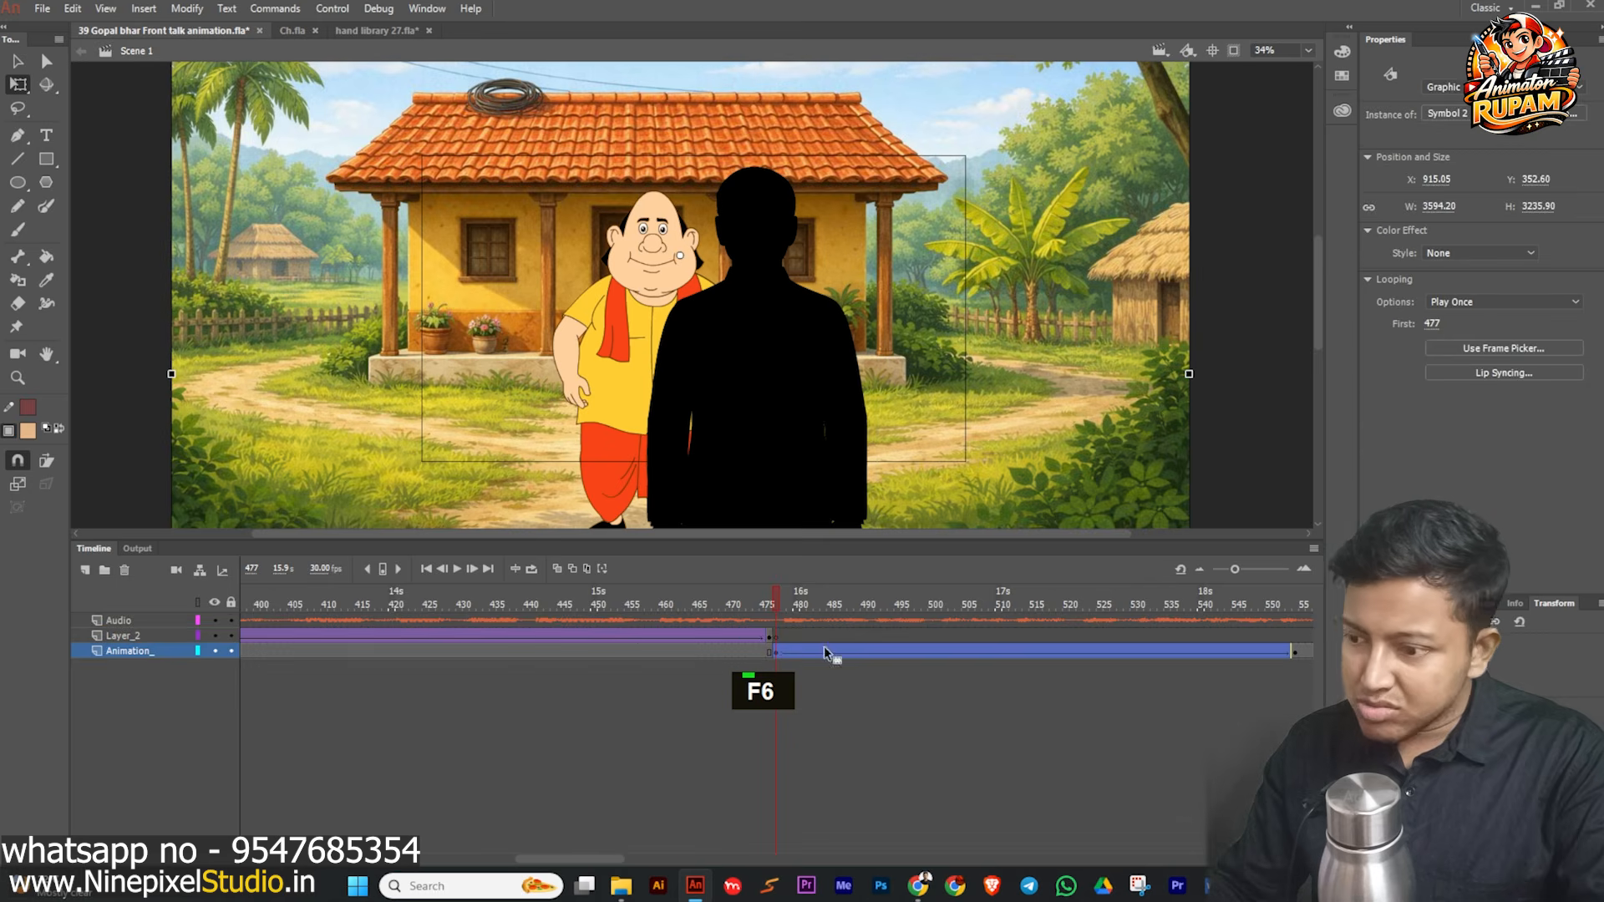
# - Open Symbol 2 at frame 554, insert a keyframe on Layer_3 there and shift the silhouette horizontally to X 161.05
pyautogui.moveTo(909, 608); pyautogui.dragTo(1333, 609)
pyautogui.moveTo(1275, 699); pyautogui.dragTo(991, 699)
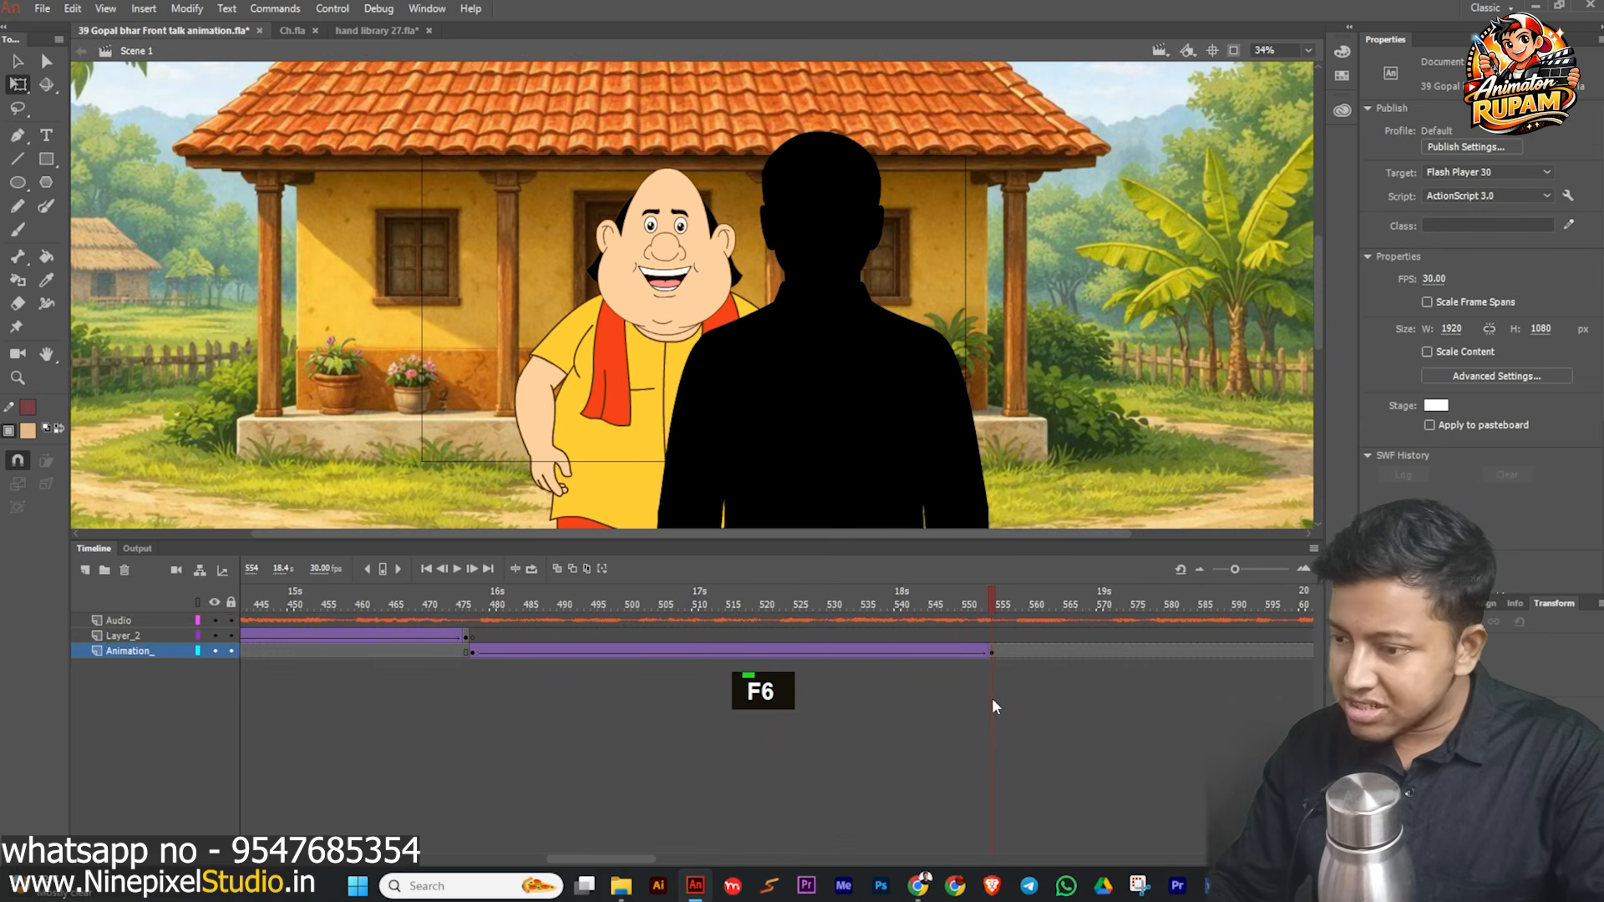
pyautogui.doubleClick(804, 430)
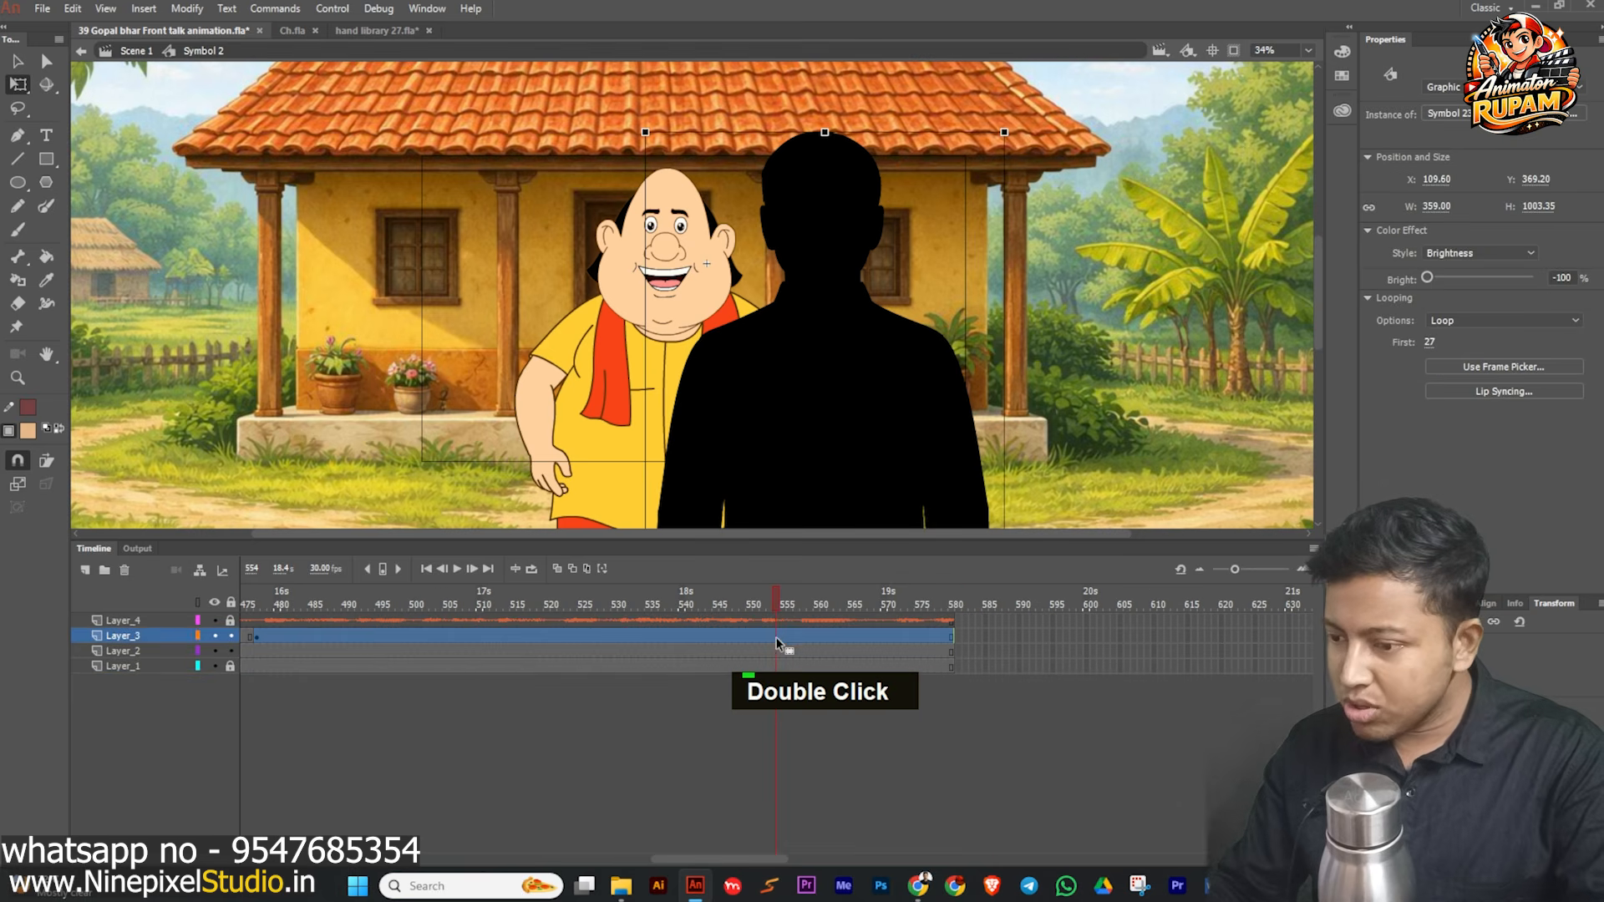
pyautogui.press('F6')
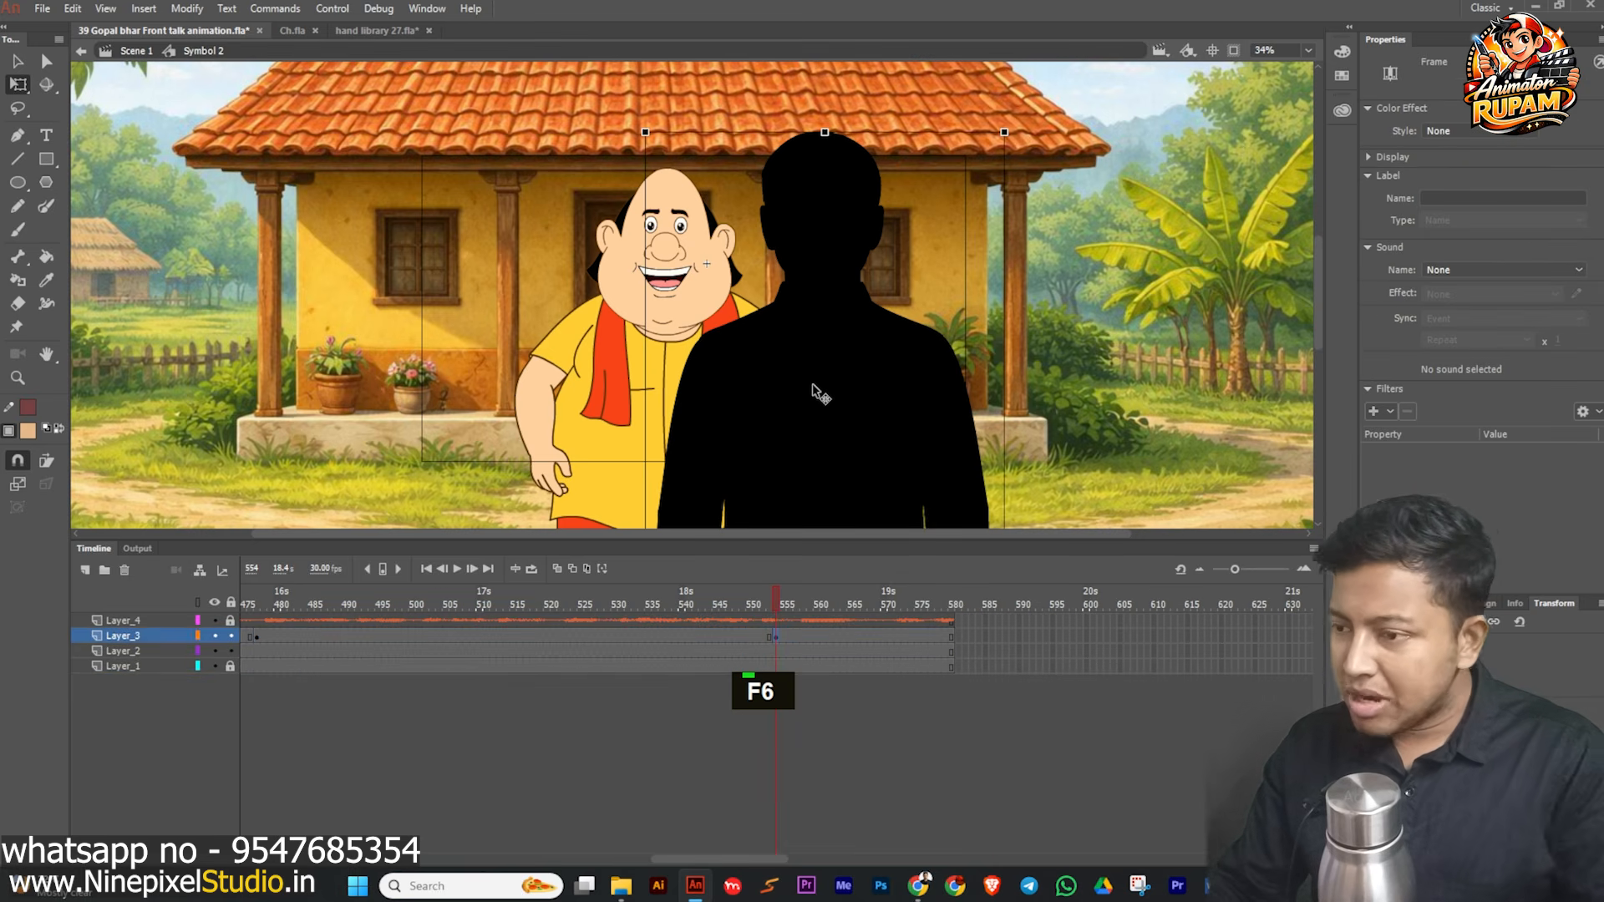
pyautogui.scroll(-2, 817, 391)
pyautogui.moveTo(785, 415); pyautogui.dragTo(825, 415)
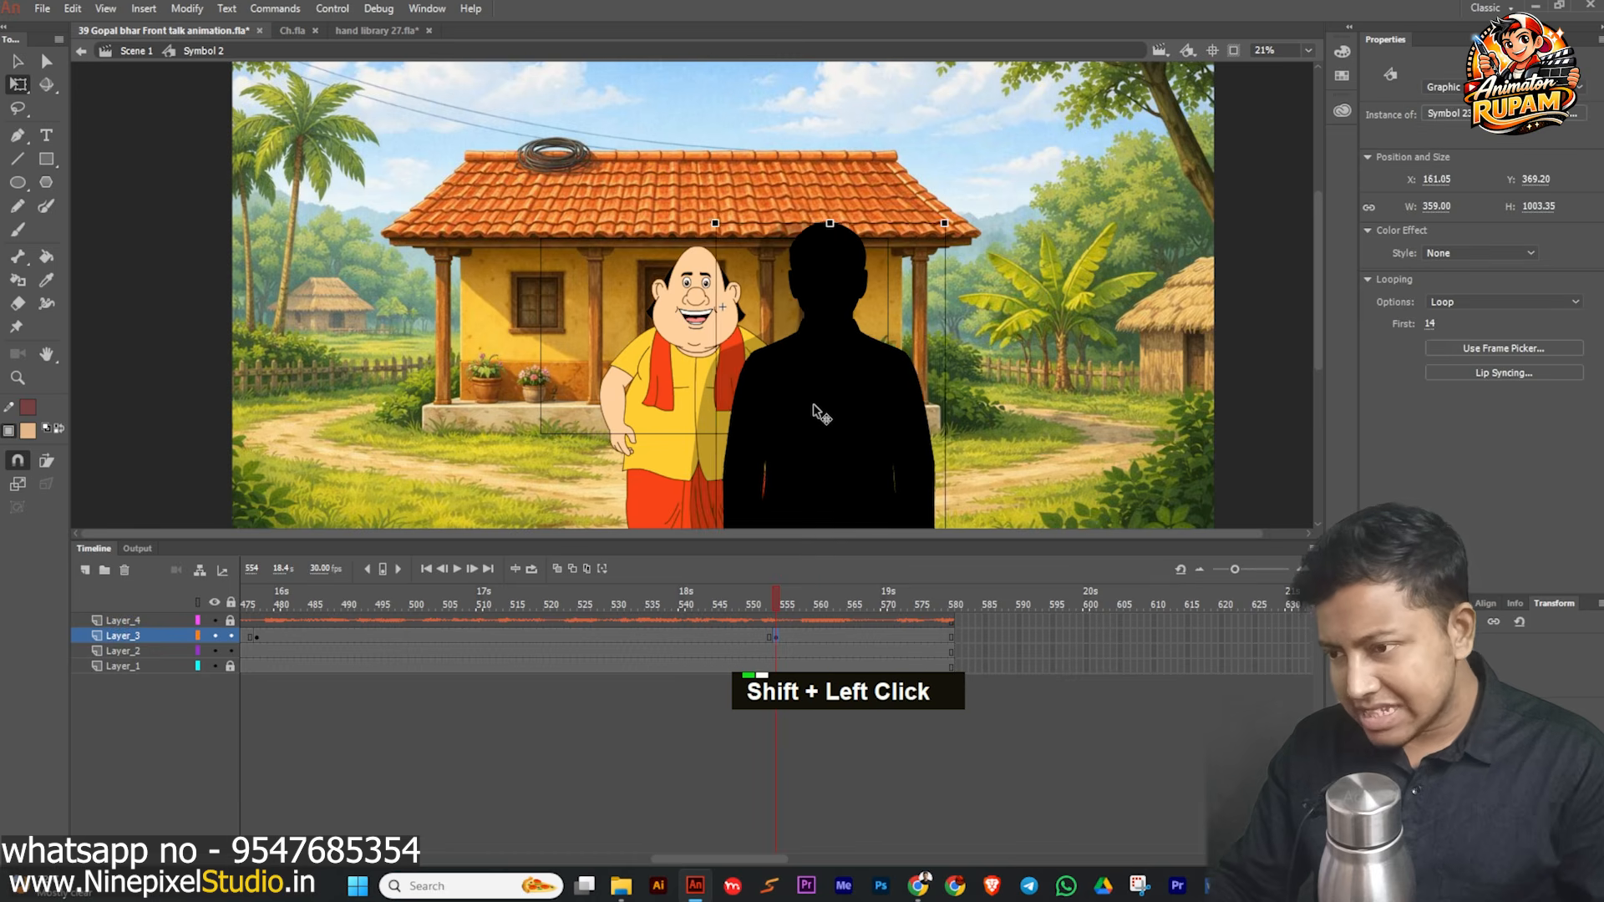
# - Create a classic tween on Layer_3 between frames 477 and 554, set it to Quad Ease In Out and save the file
pyautogui.click(710, 634)
pyautogui.press('`')
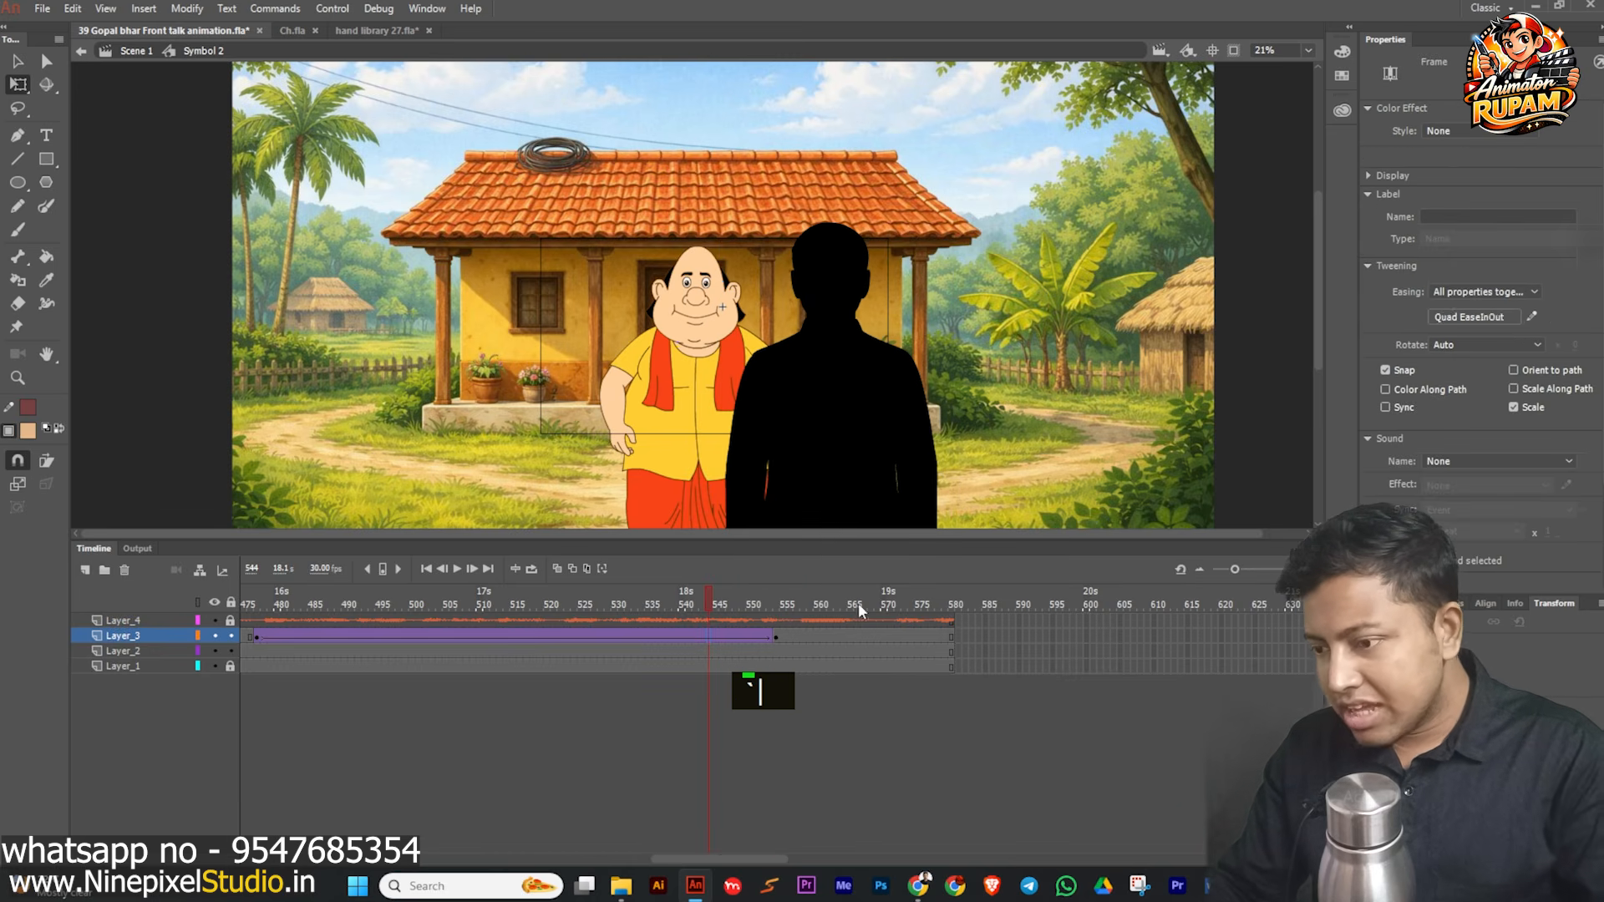
pyautogui.click(1458, 319)
pyautogui.moveTo(1149, 415)
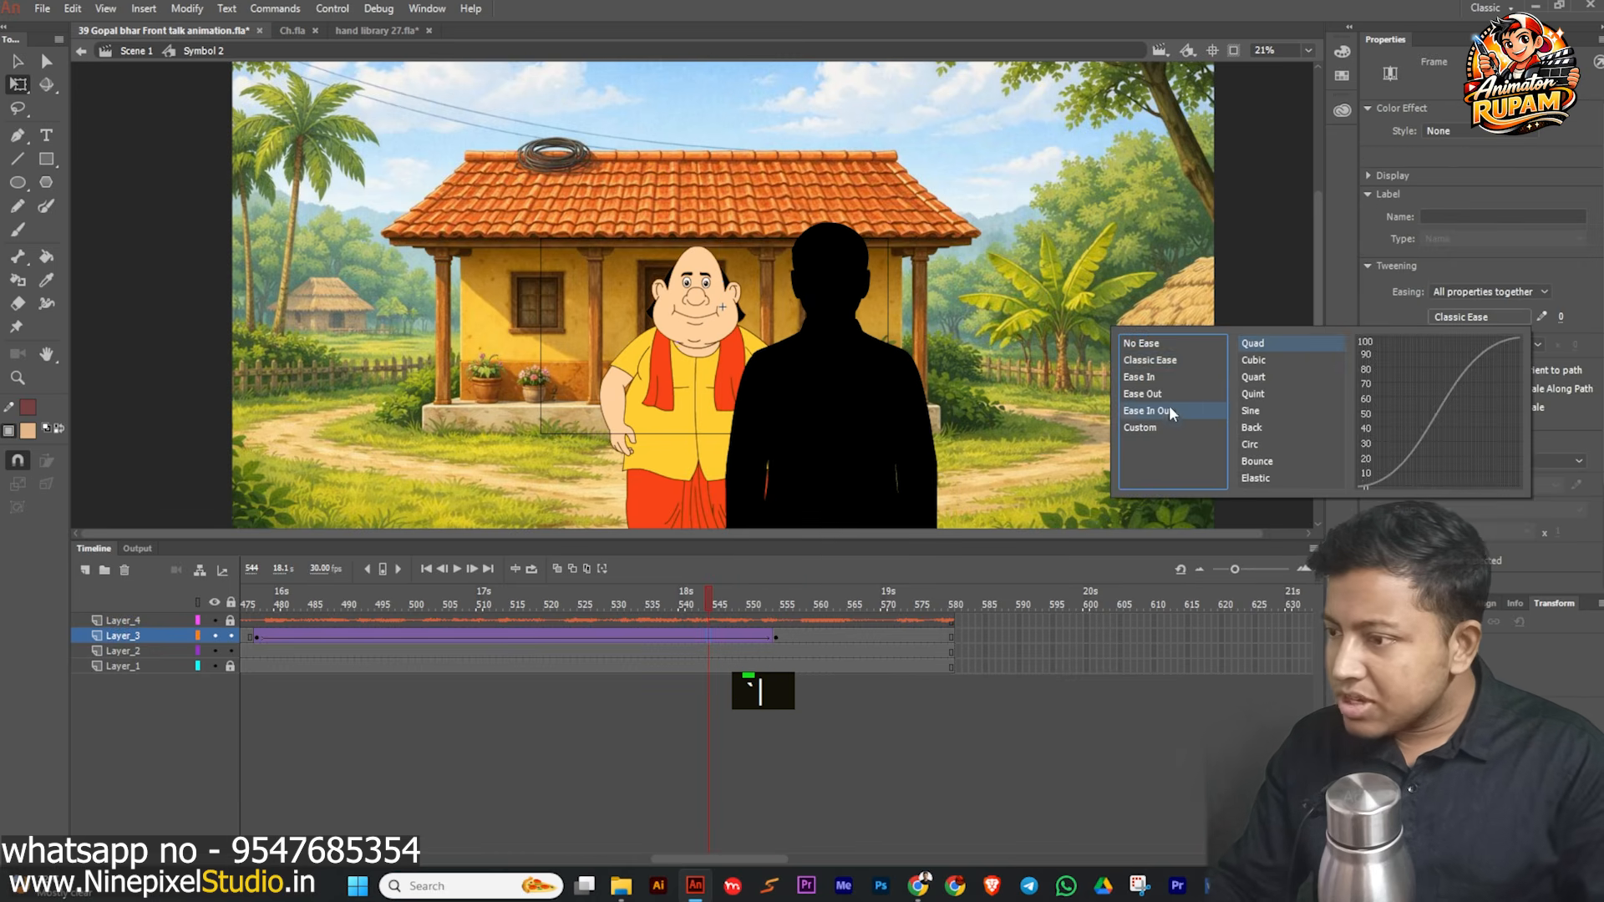
pyautogui.doubleClick(1266, 344)
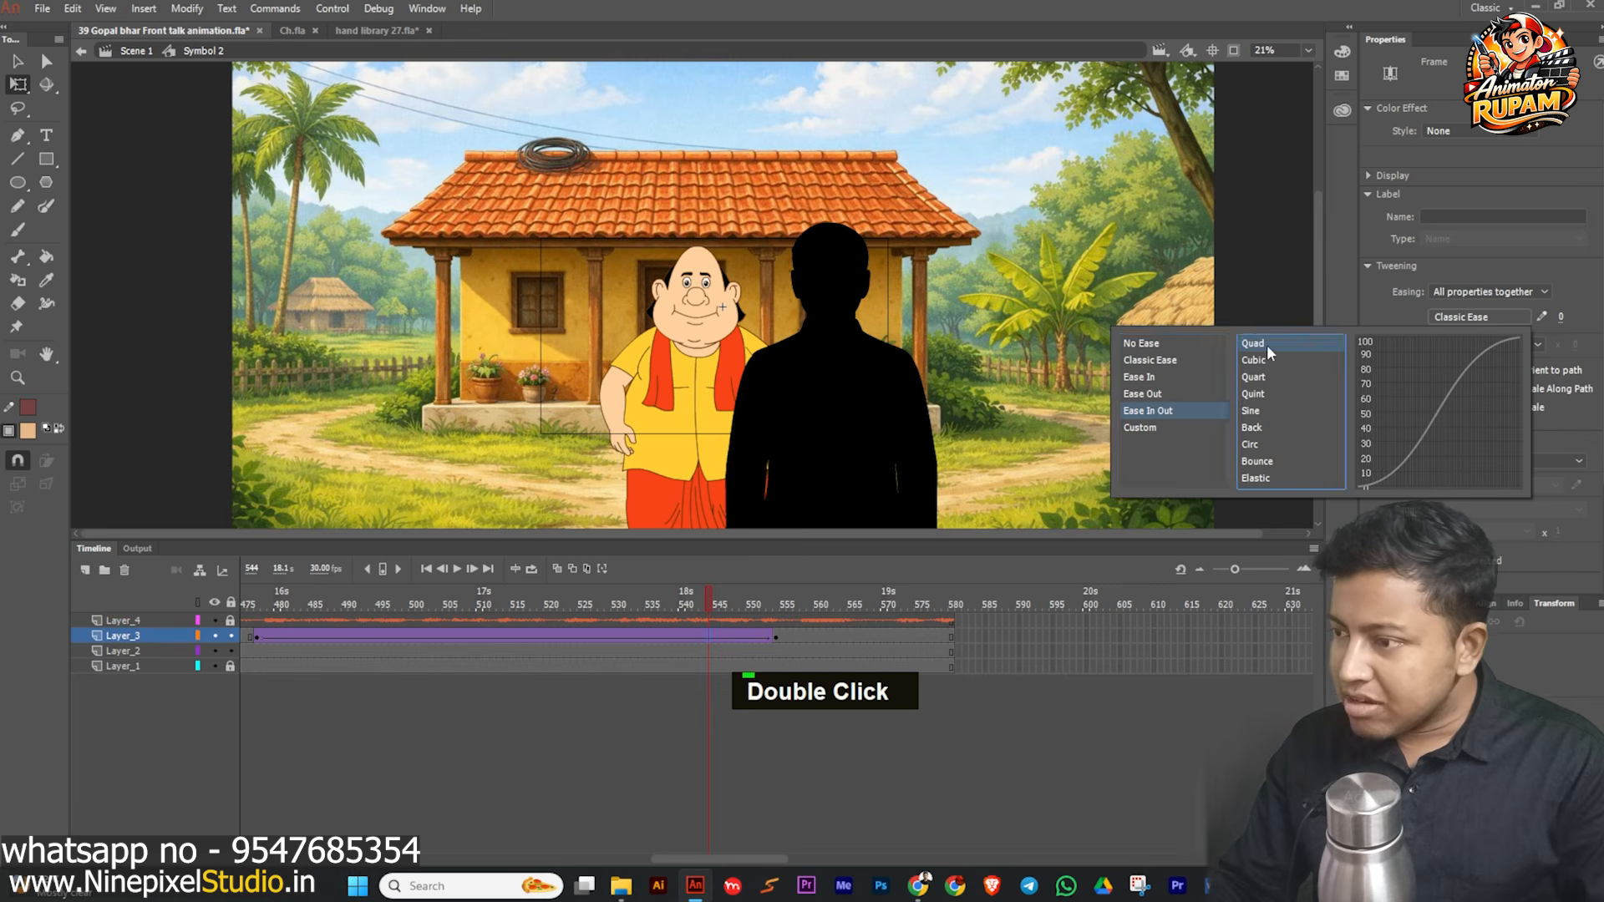
pyautogui.scroll(-1, 890, 354)
pyautogui.hotkey('ctrl', 's')
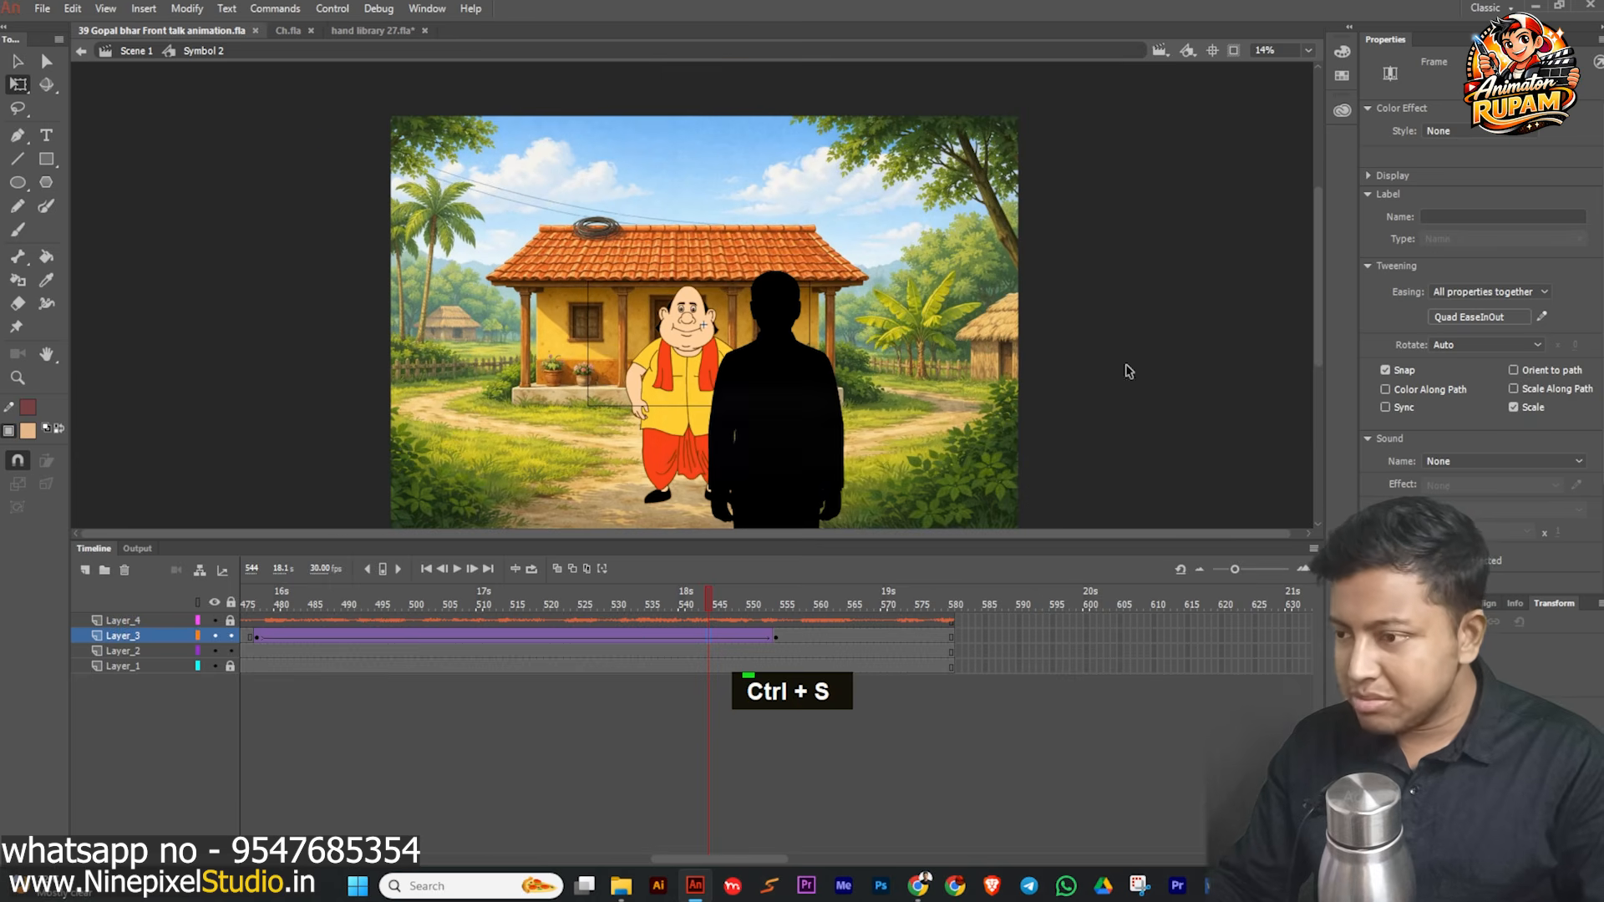
# - Return to Scene 1, scrub through the zoom after frame 477 to check it, and save the file
pyautogui.doubleClick(1124, 369)
pyautogui.moveTo(761, 604); pyautogui.dragTo(600, 646)
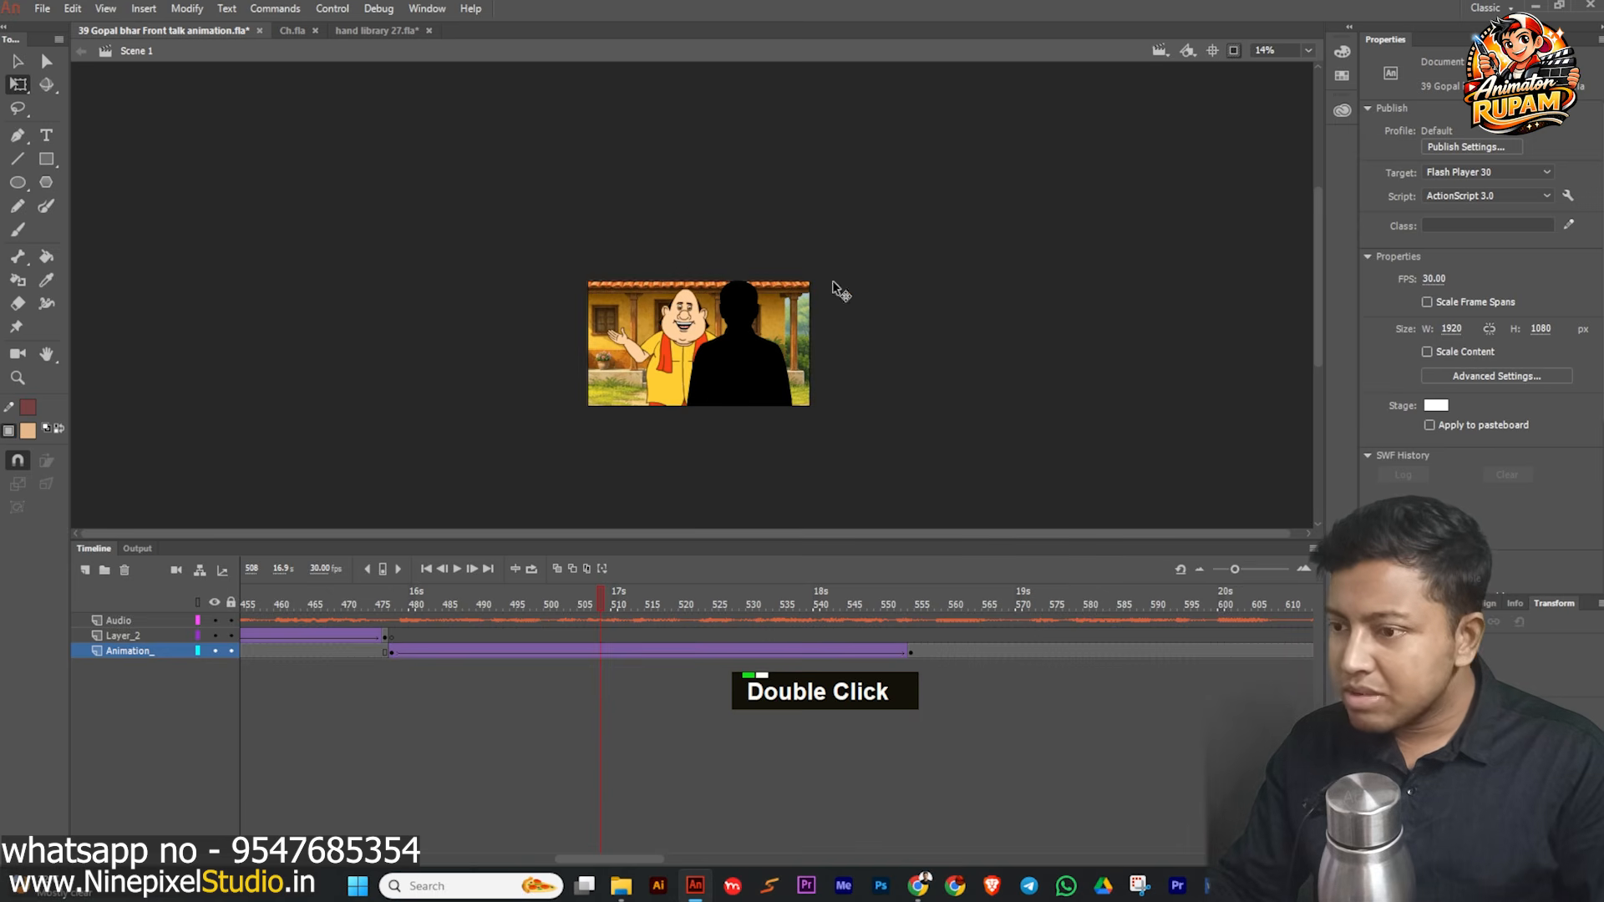
pyautogui.scroll(2, 645, 512)
pyautogui.click(287, 620)
pyautogui.moveTo(288, 619); pyautogui.dragTo(394, 643)
pyautogui.hotkey('ctrl', 's')
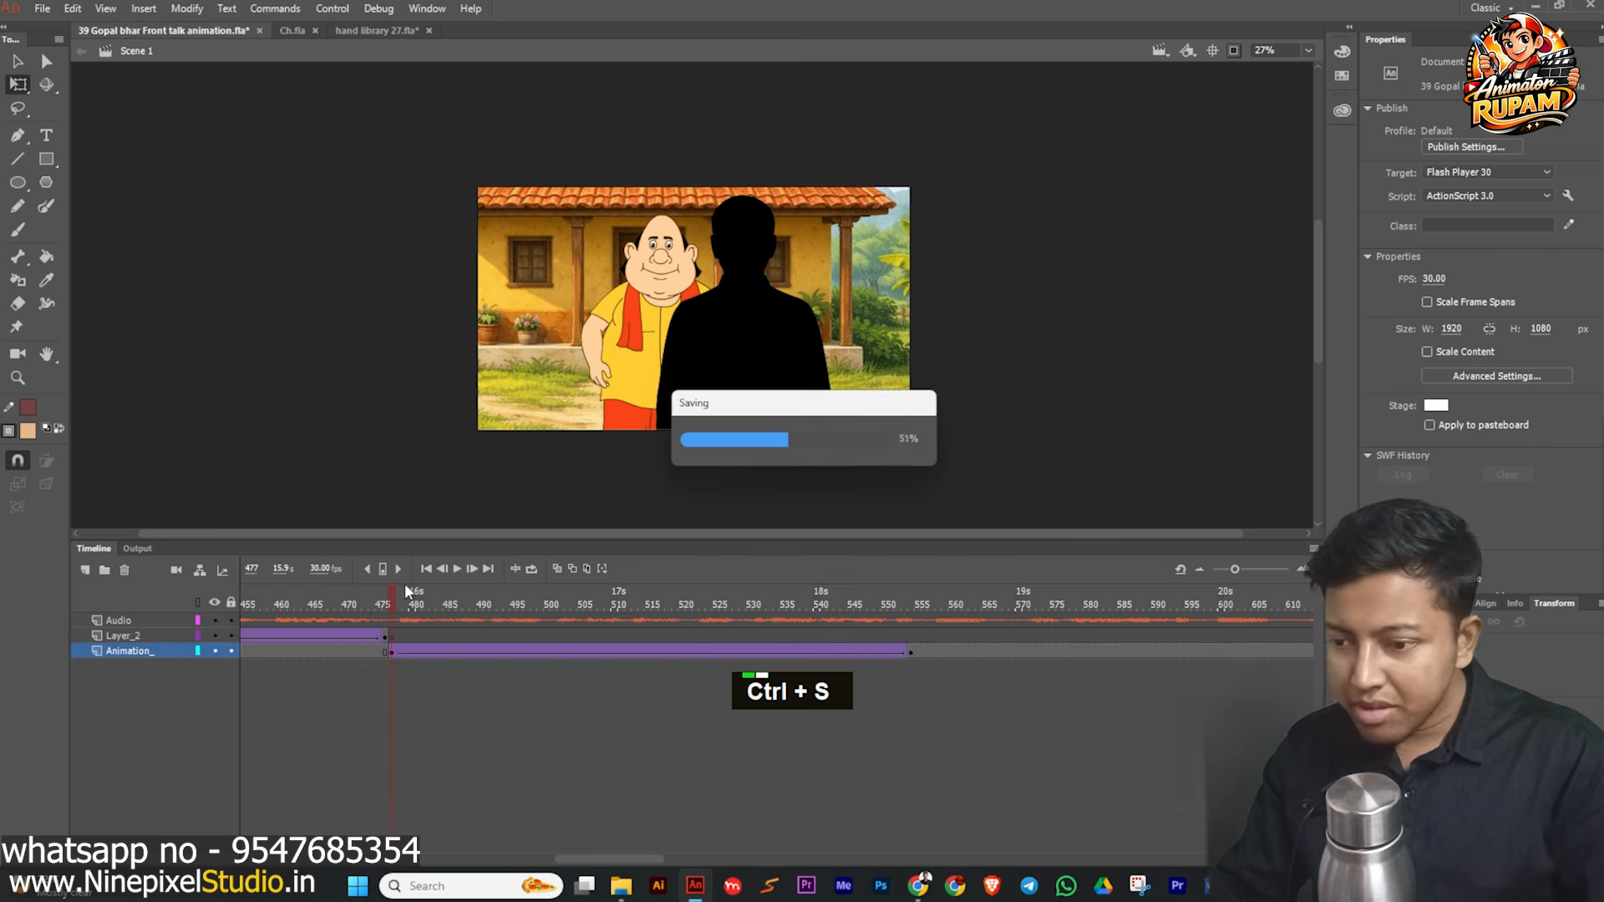
# - Scrub from the scene's start, insert a keyframe on the Animation_ layer at frame 148 and shift its symbol horizontally to X 901.80
pyautogui.click(427, 569)
pyautogui.moveTo(249, 595); pyautogui.dragTo(408, 610)
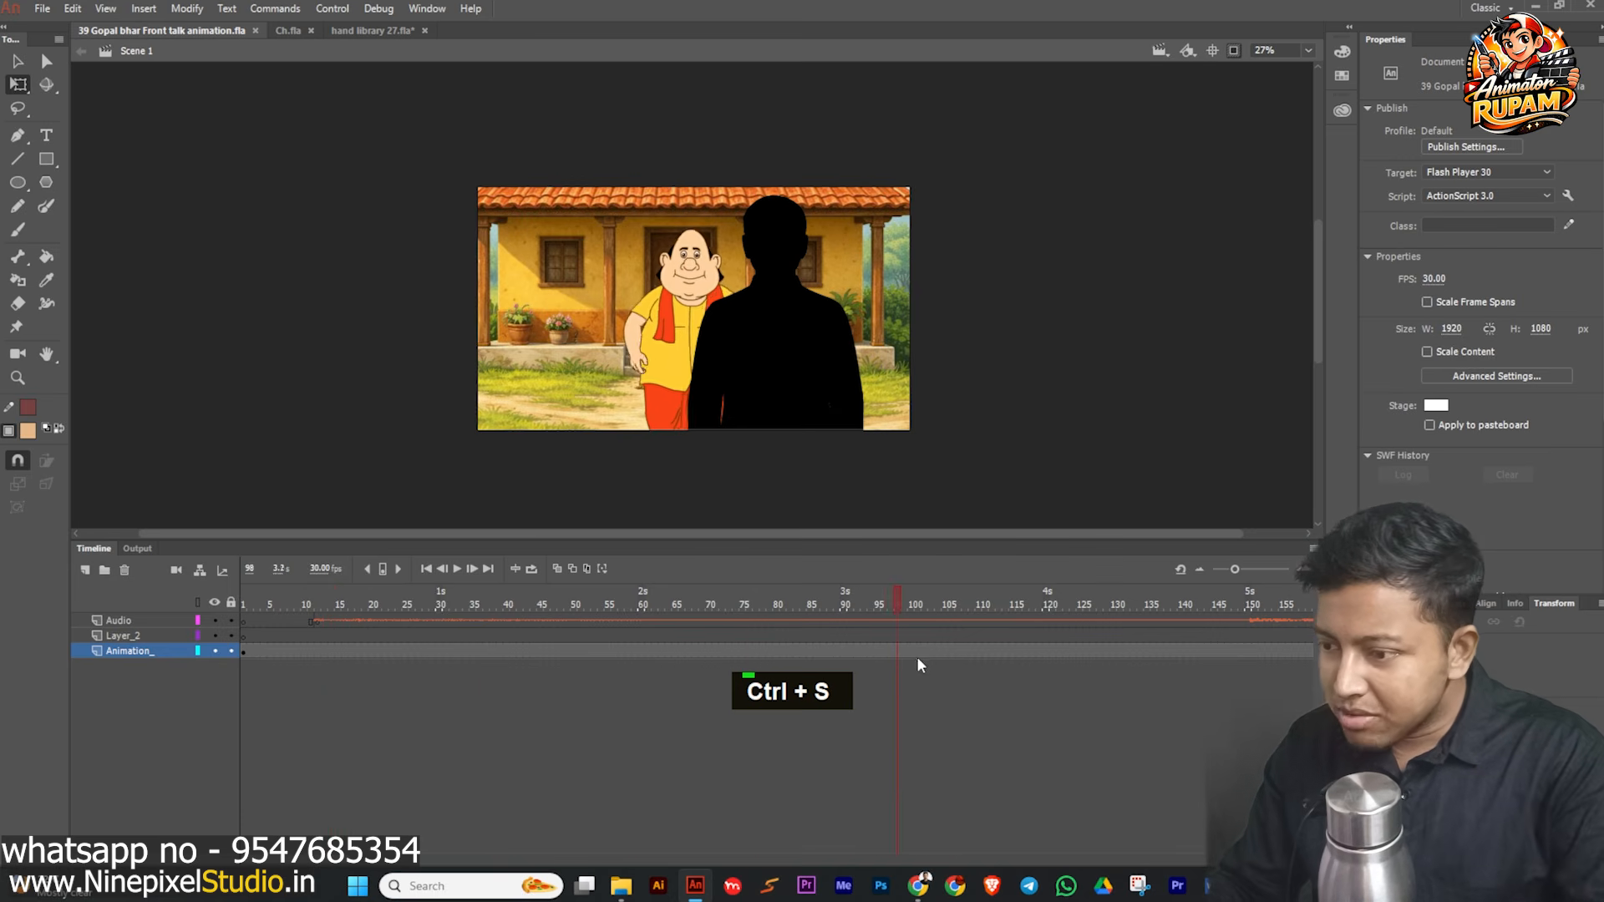
pyautogui.moveTo(1025, 660); pyautogui.dragTo(1127, 664)
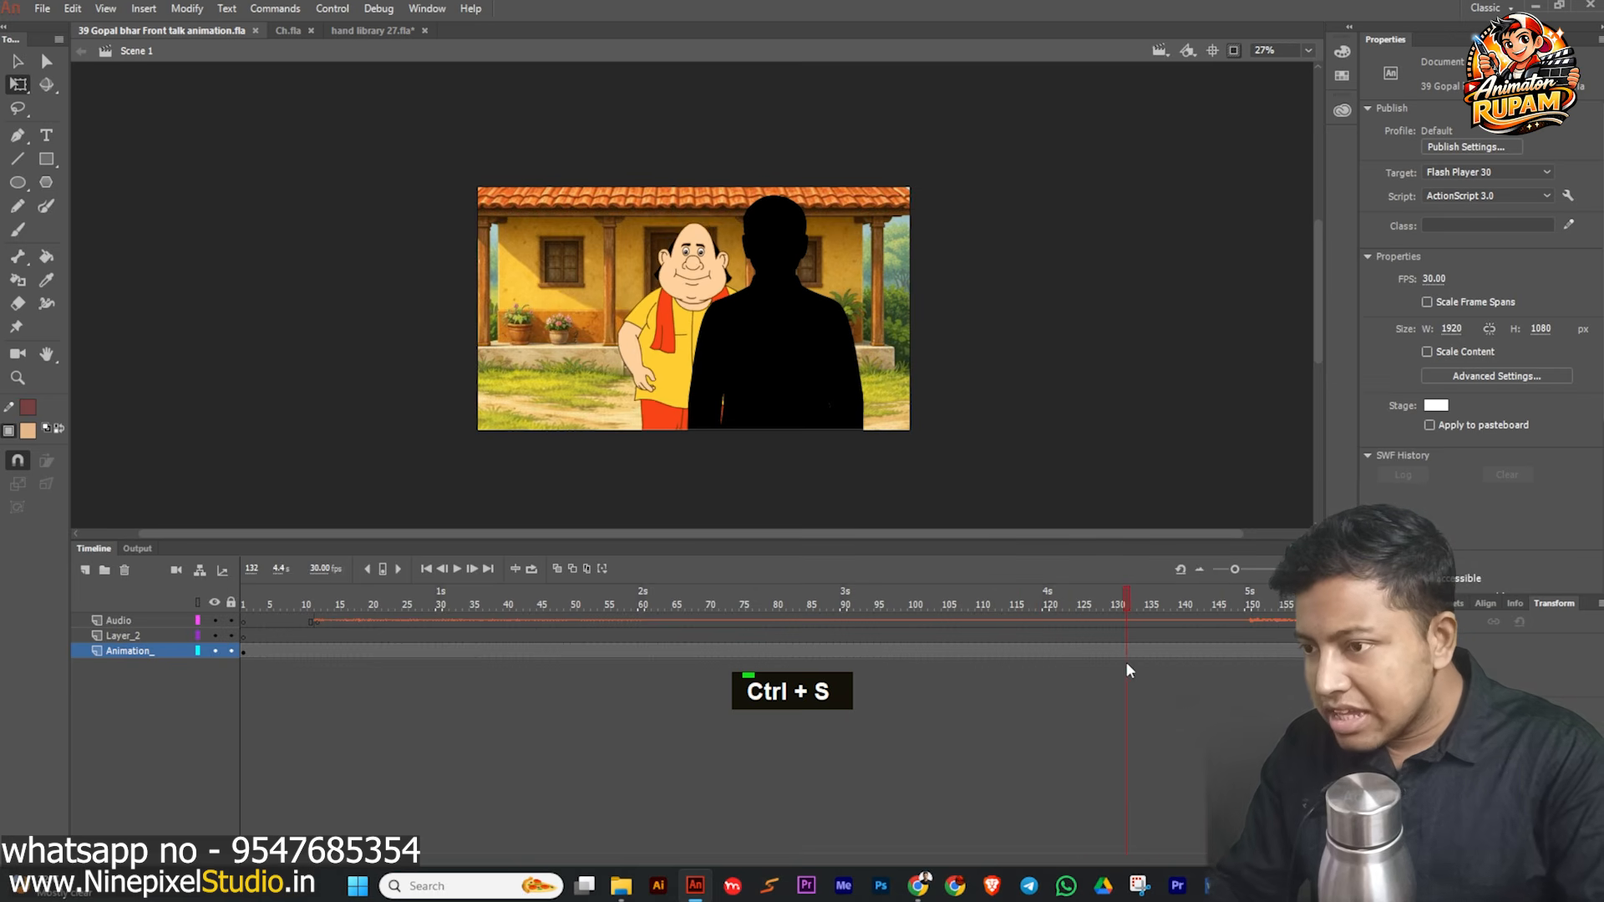
pyautogui.press('F6')
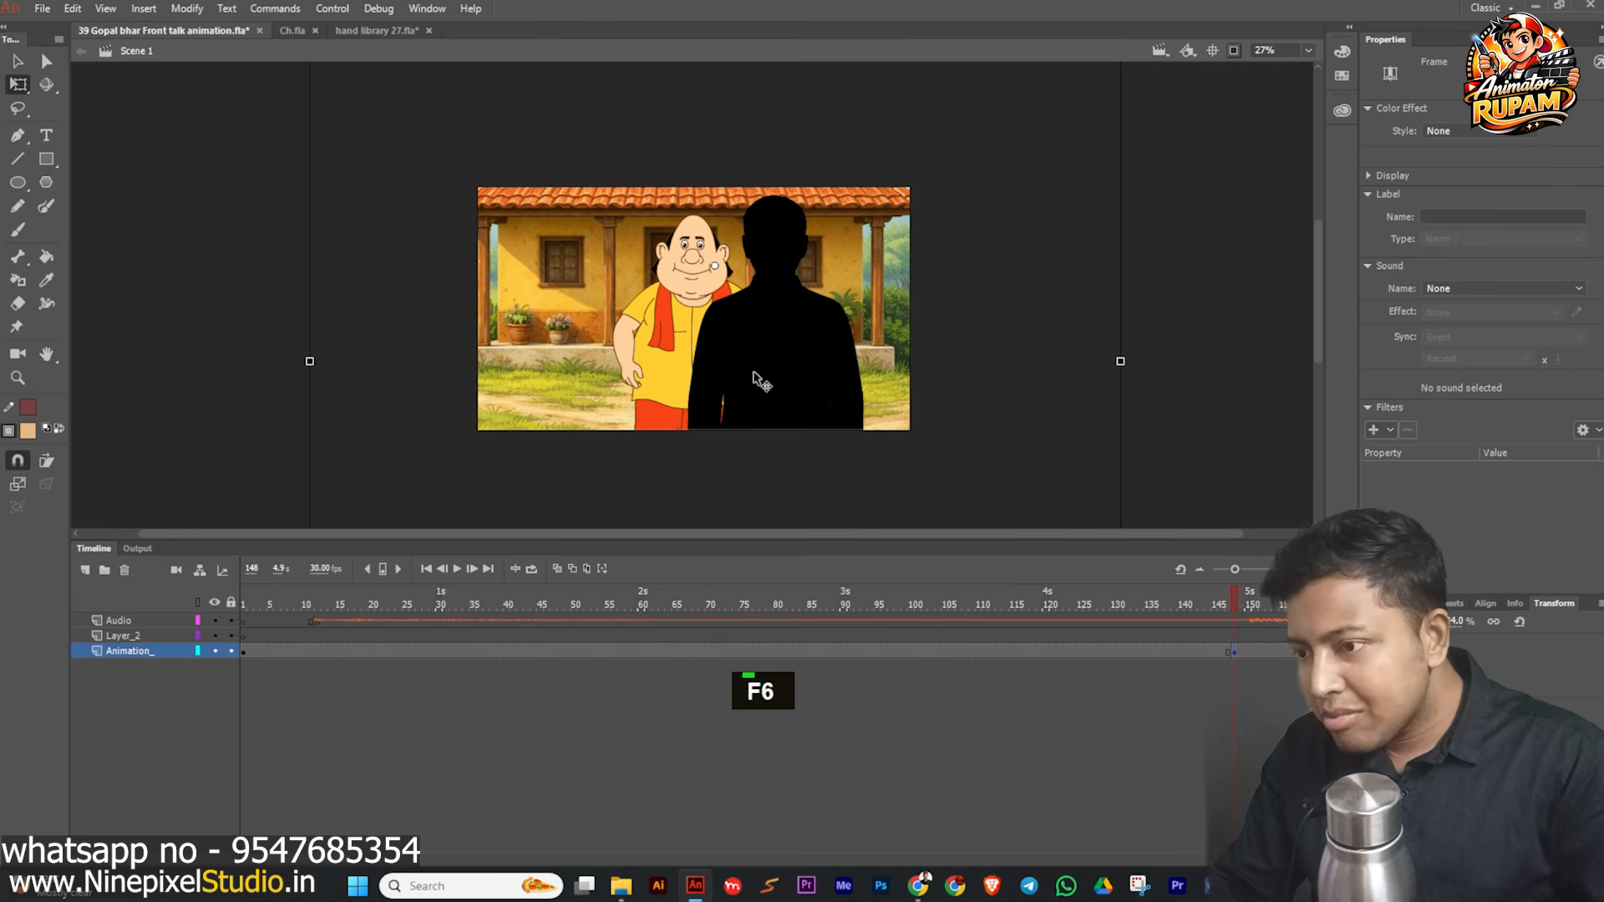
pyautogui.keyDown('shift'); pyautogui.click(761, 363); pyautogui.keyUp('shift')
pyautogui.moveTo(760, 361); pyautogui.dragTo(730, 362)
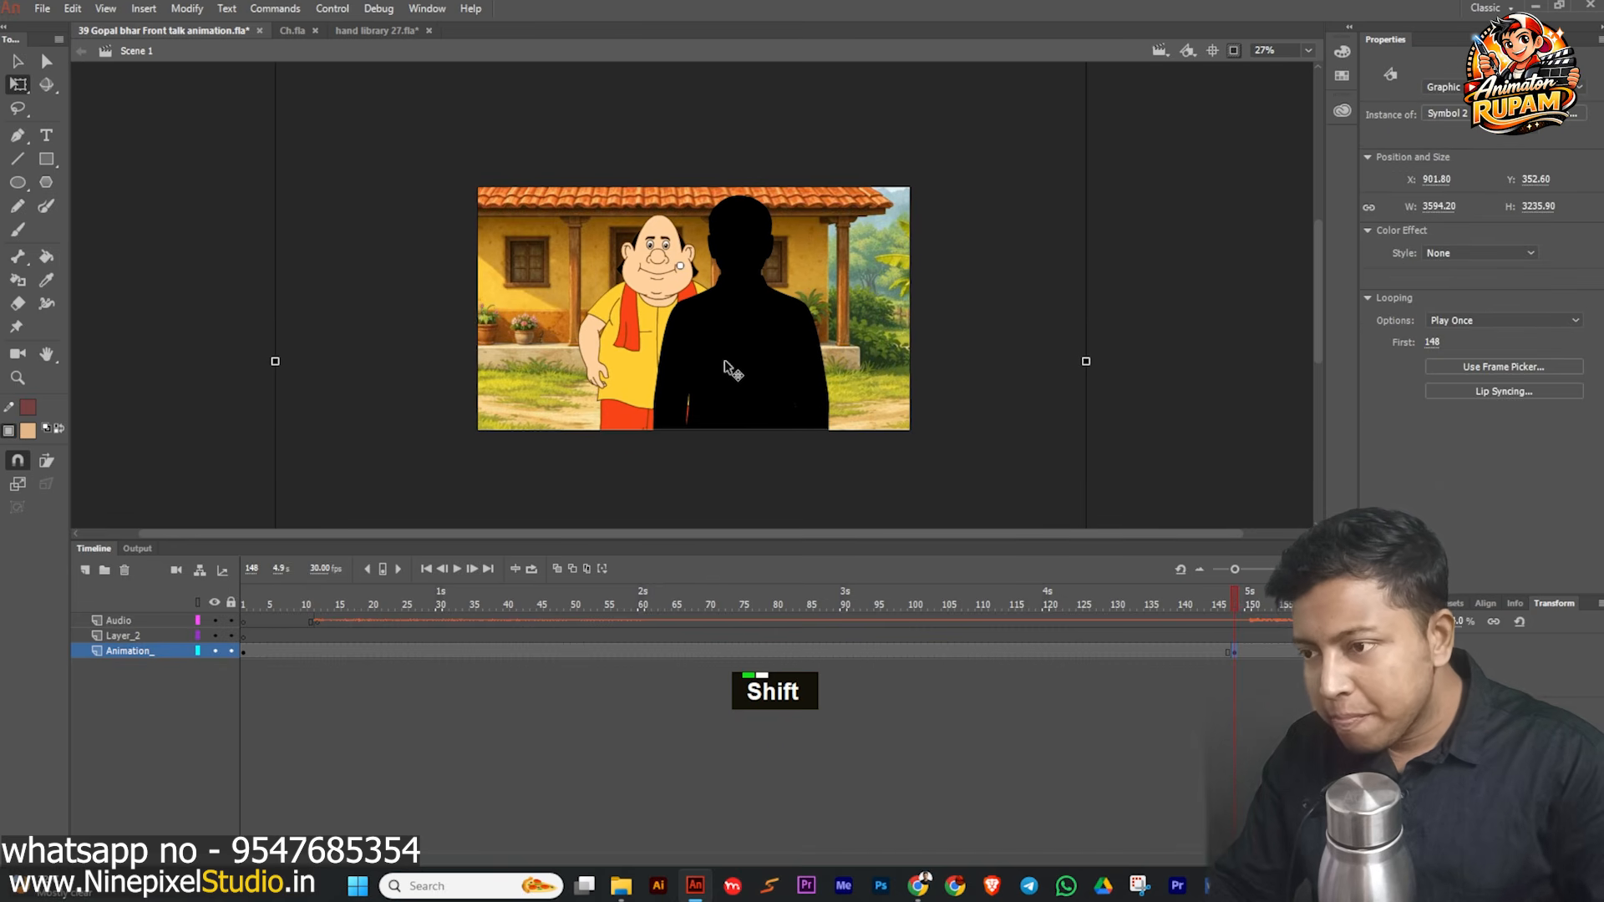
# - Create a classic tween on the Animation_ layer between frames 1 and 148 and set it to Quad Ease In Out
pyautogui.click(904, 650)
pyautogui.press('`')
pyautogui.click(1455, 319)
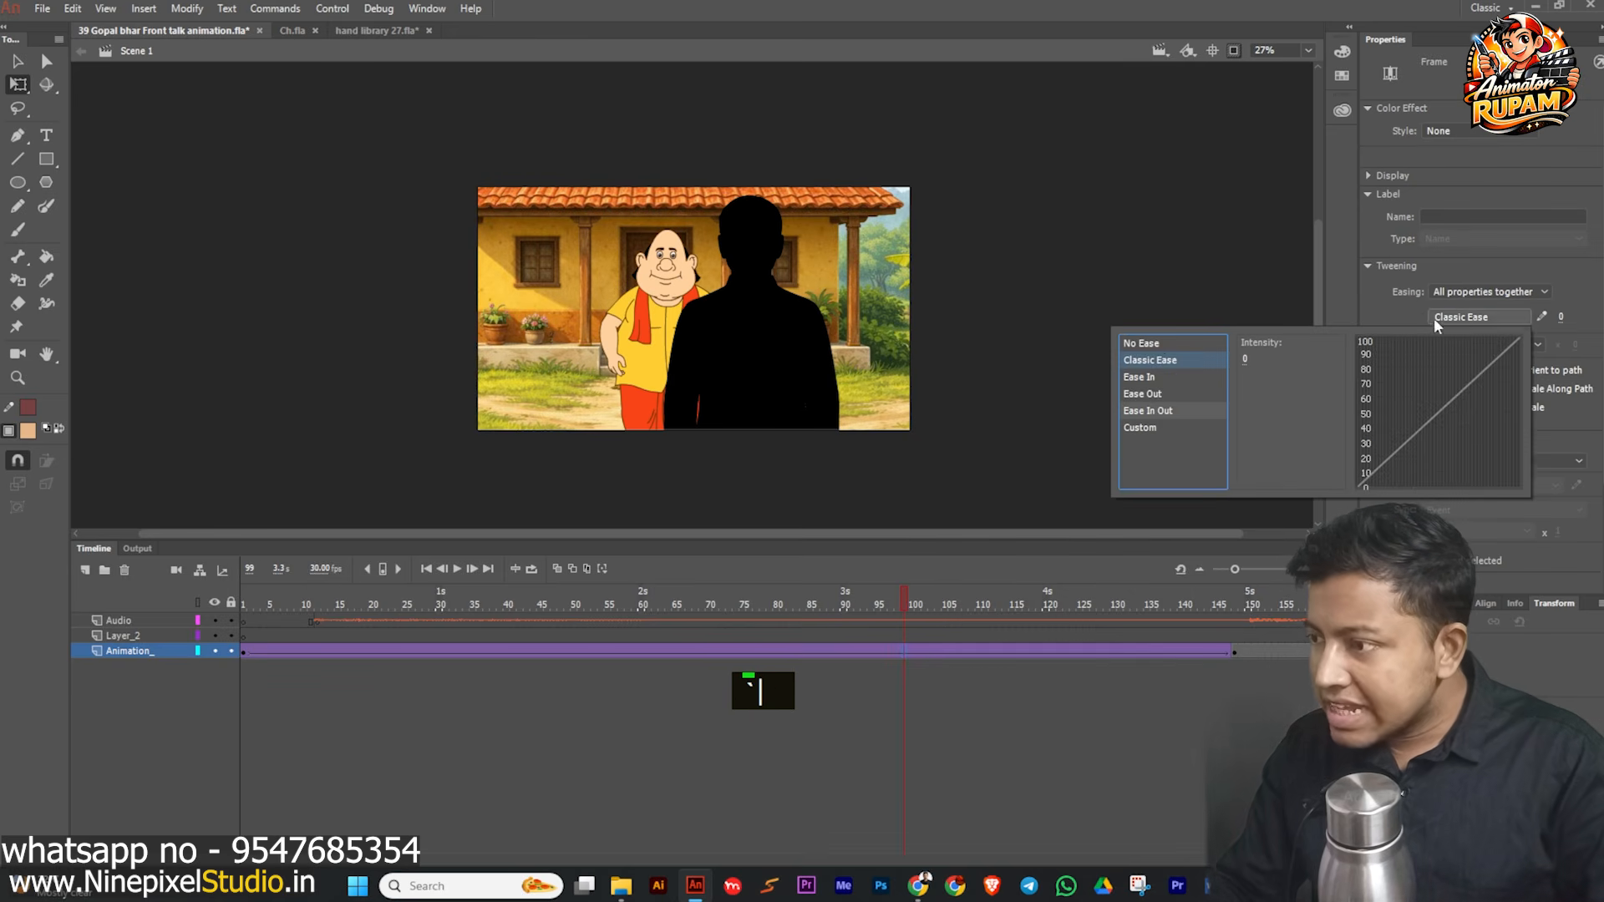
pyautogui.click(1171, 410)
pyautogui.doubleClick(1256, 343)
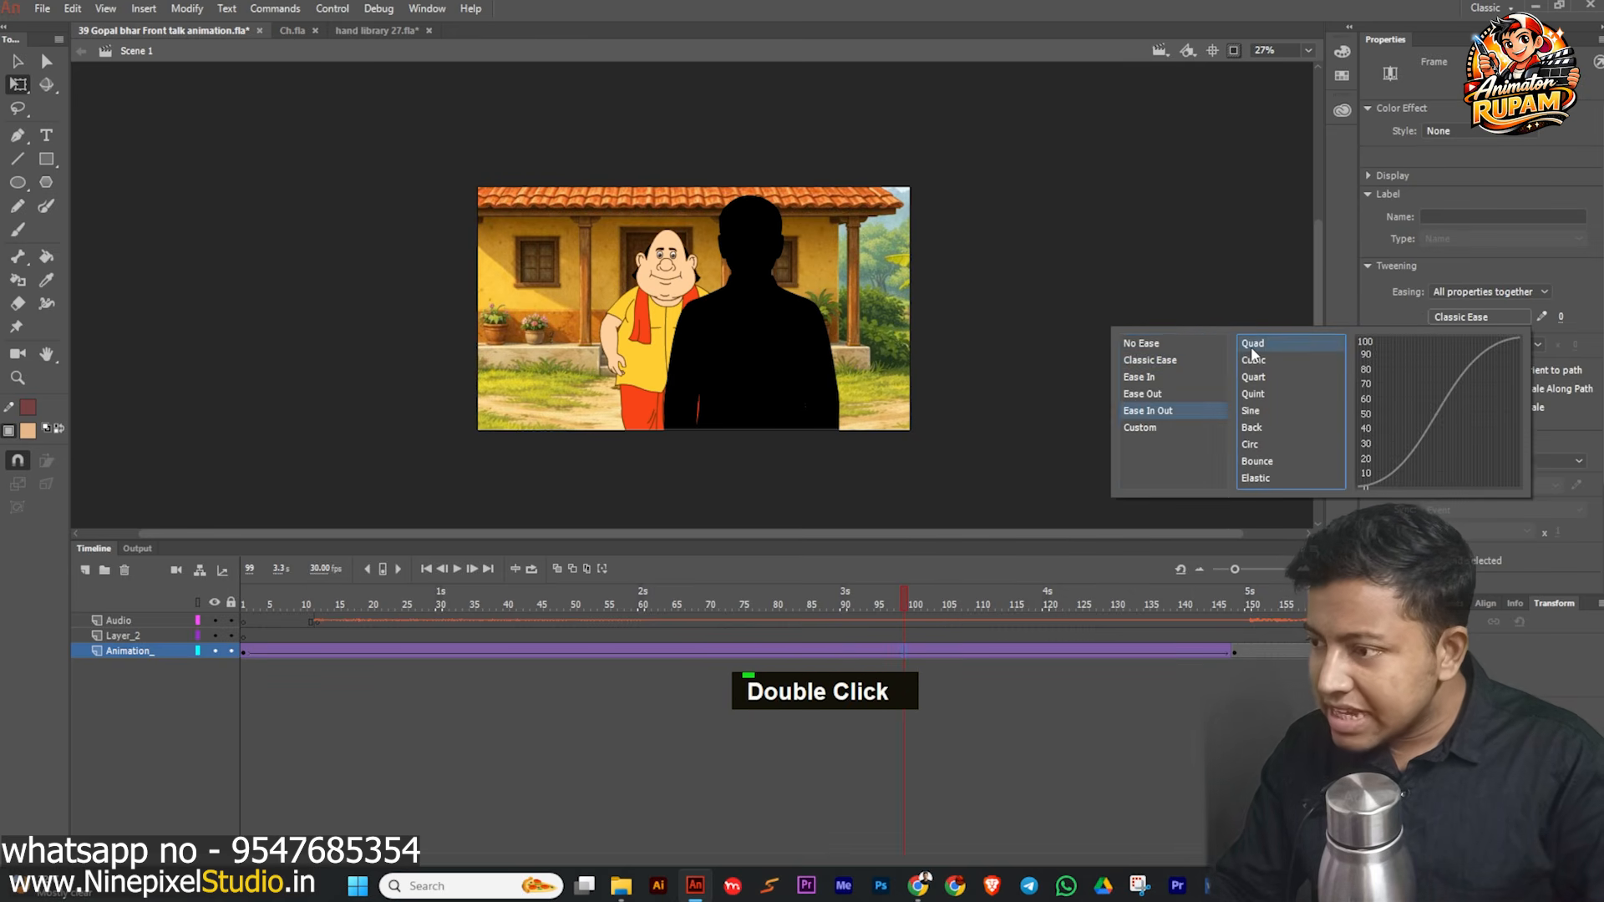
# - Scrub through the opening pan and insert keyframes on the Animation_ layer at frames 149 and 194
pyautogui.moveTo(869, 604); pyautogui.dragTo(594, 675)
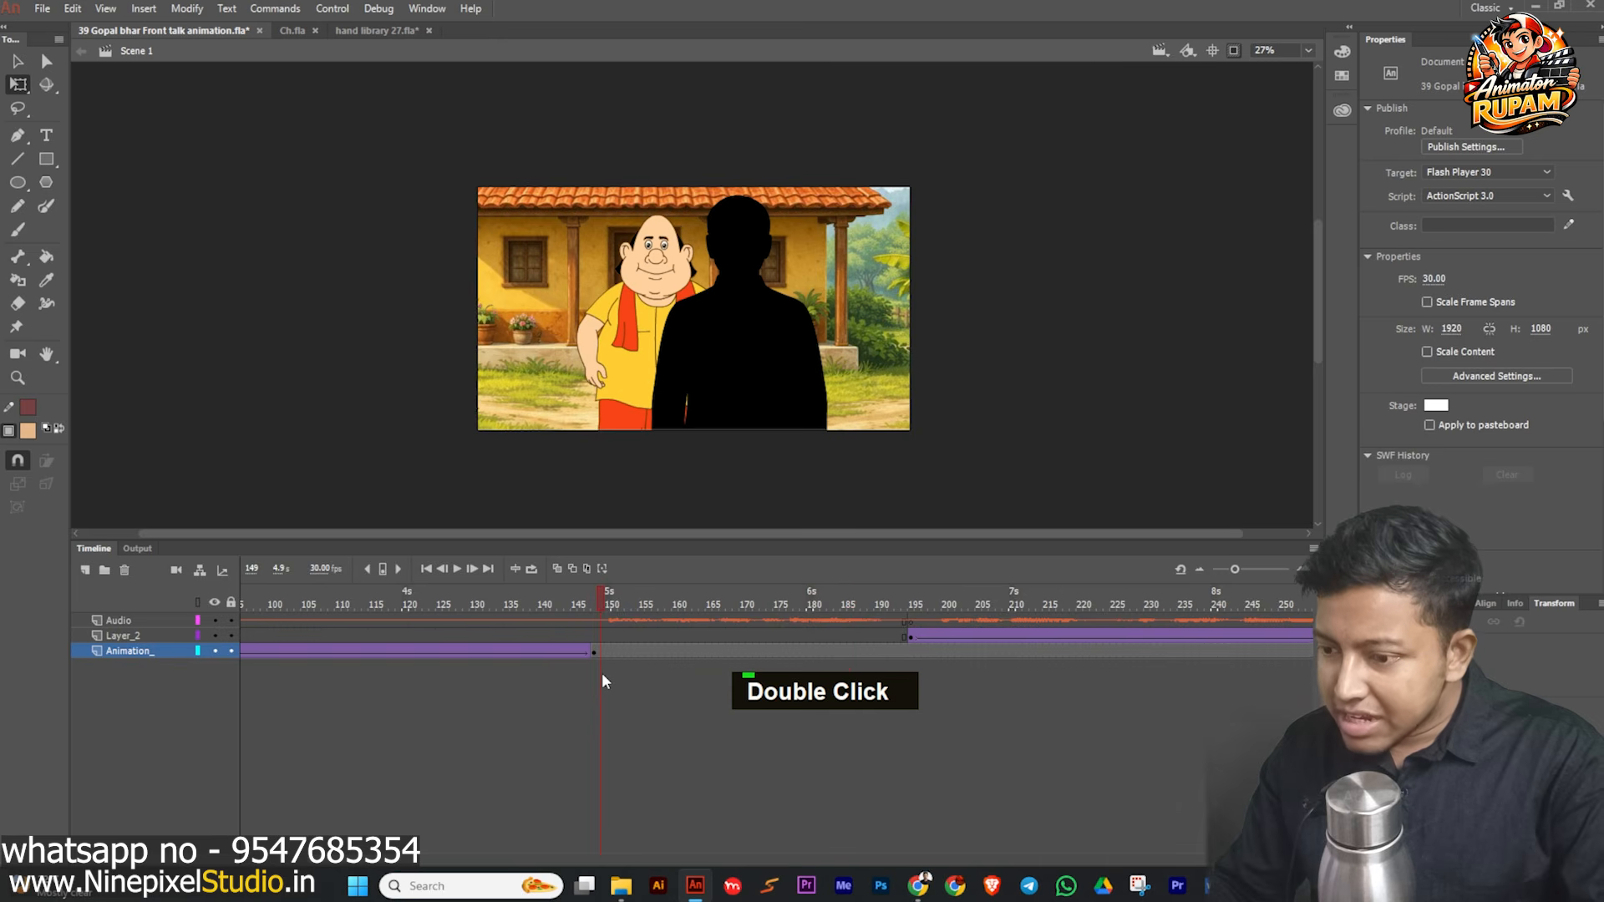
pyautogui.press('F6')
pyautogui.moveTo(598, 604); pyautogui.dragTo(907, 658)
pyautogui.press('F6')
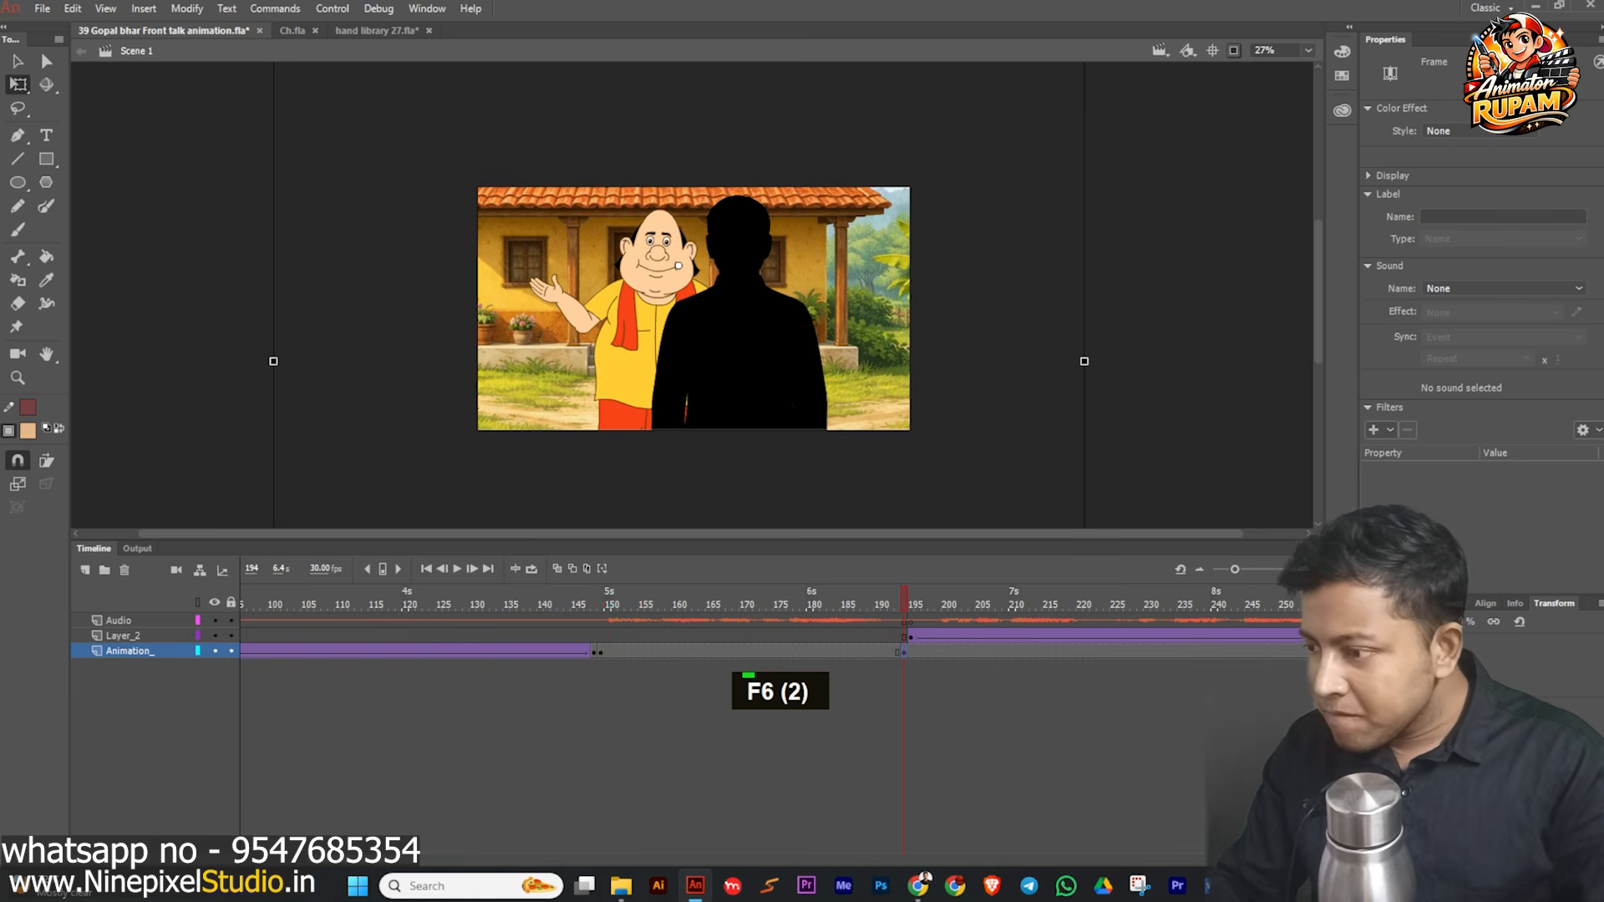
# - Enlarge the Animation_ symbol at frame 194 to 5222.30 by 4701.75 px and add a Quad Ease In Out classic tween from frame 149
pyautogui.moveTo(1396, 622); pyautogui.dragTo(1433, 621)
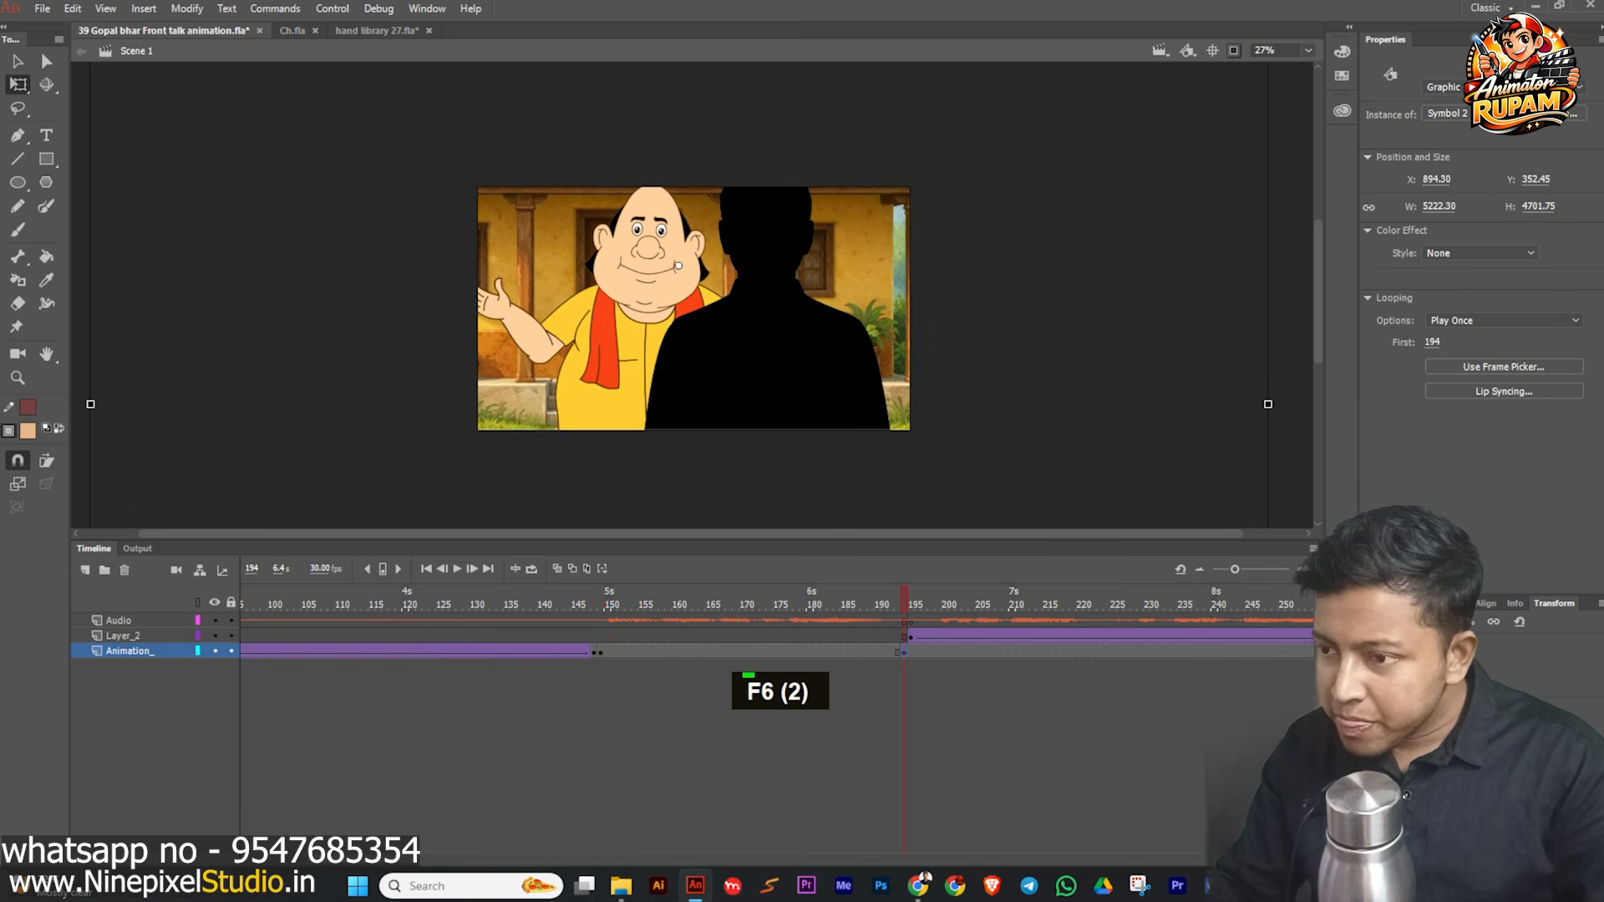
pyautogui.click(890, 652)
pyautogui.press('`')
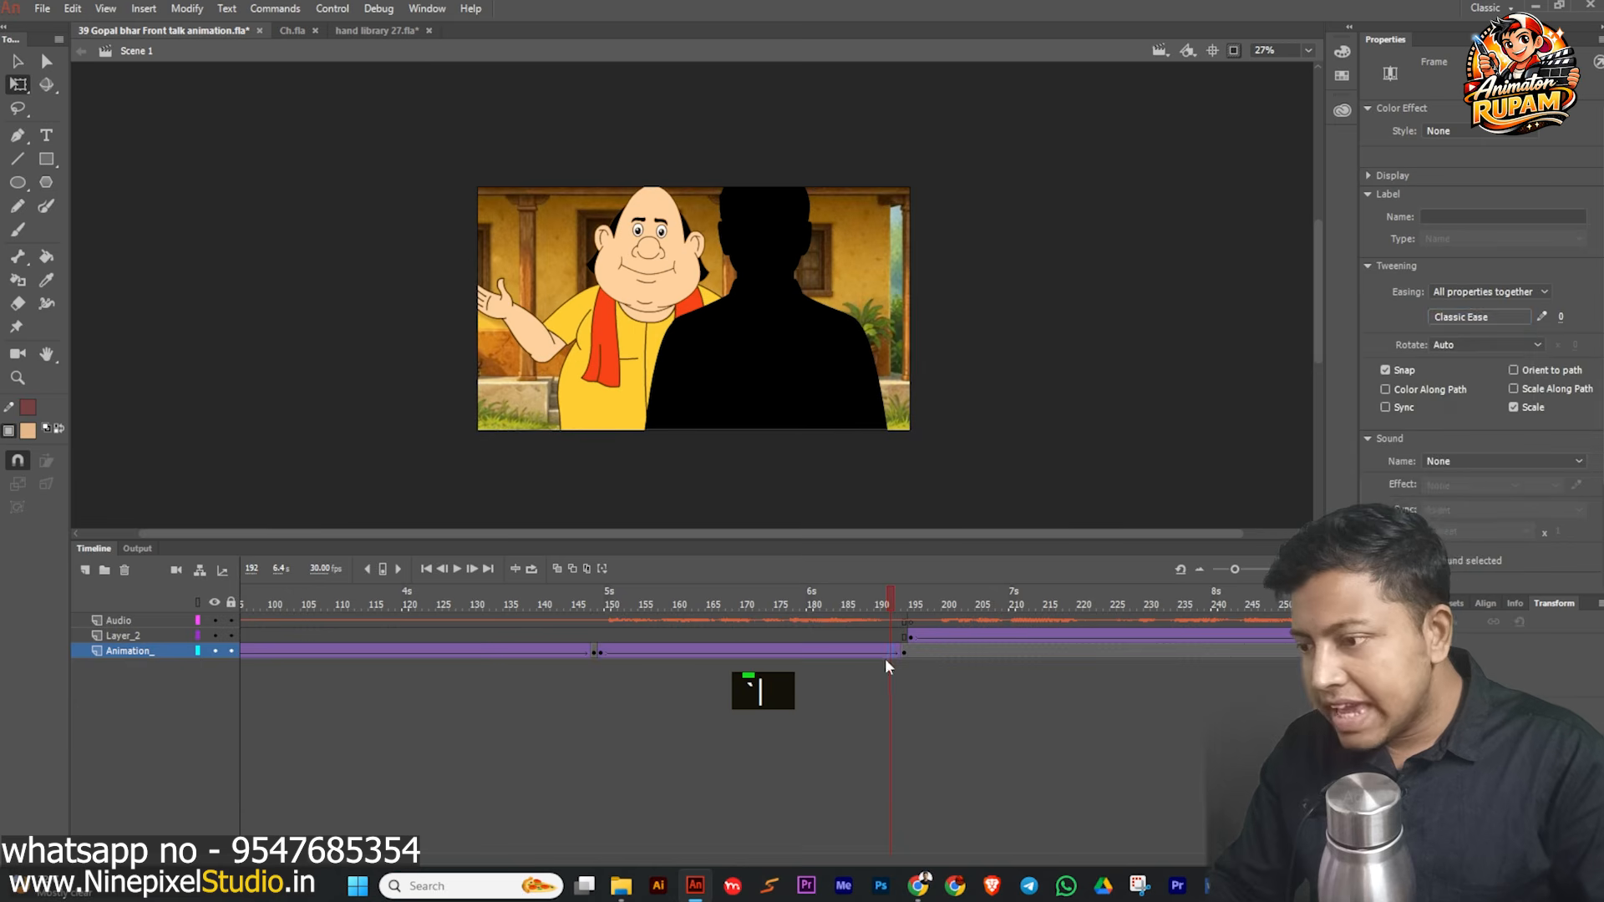
pyautogui.click(1432, 316)
pyautogui.click(1164, 411)
pyautogui.doubleClick(1261, 347)
# - Inside Symbol 2, insert a keyframe for the black silhouette on Layer_3 at frame 149, and return to Scene 1
pyautogui.moveTo(845, 612); pyautogui.dragTo(603, 621)
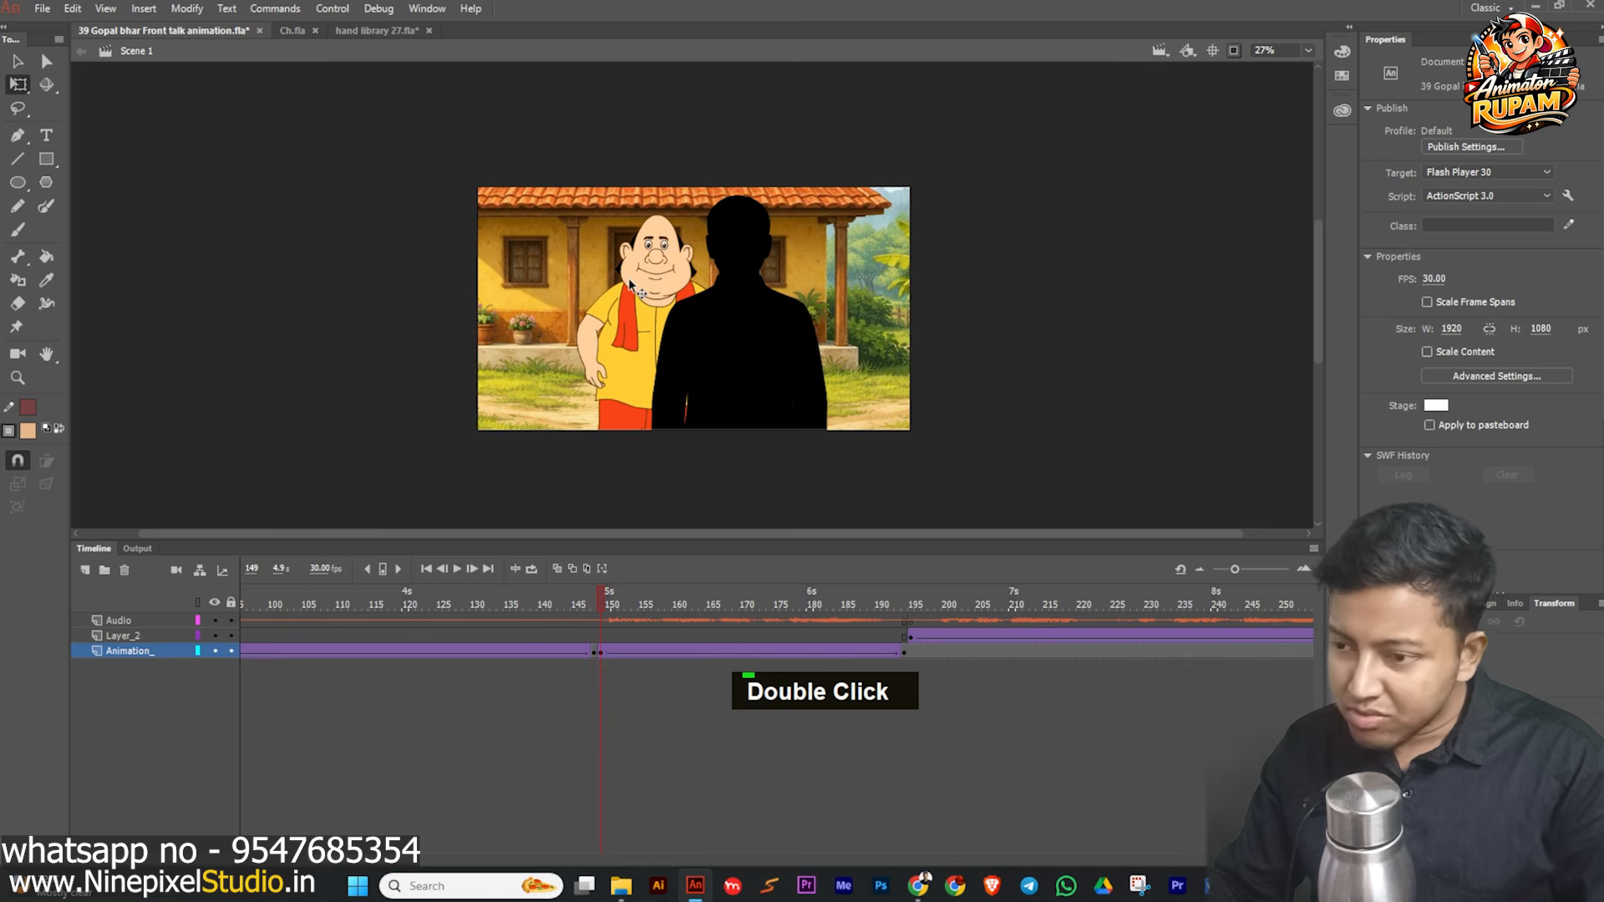
pyautogui.doubleClick(628, 337)
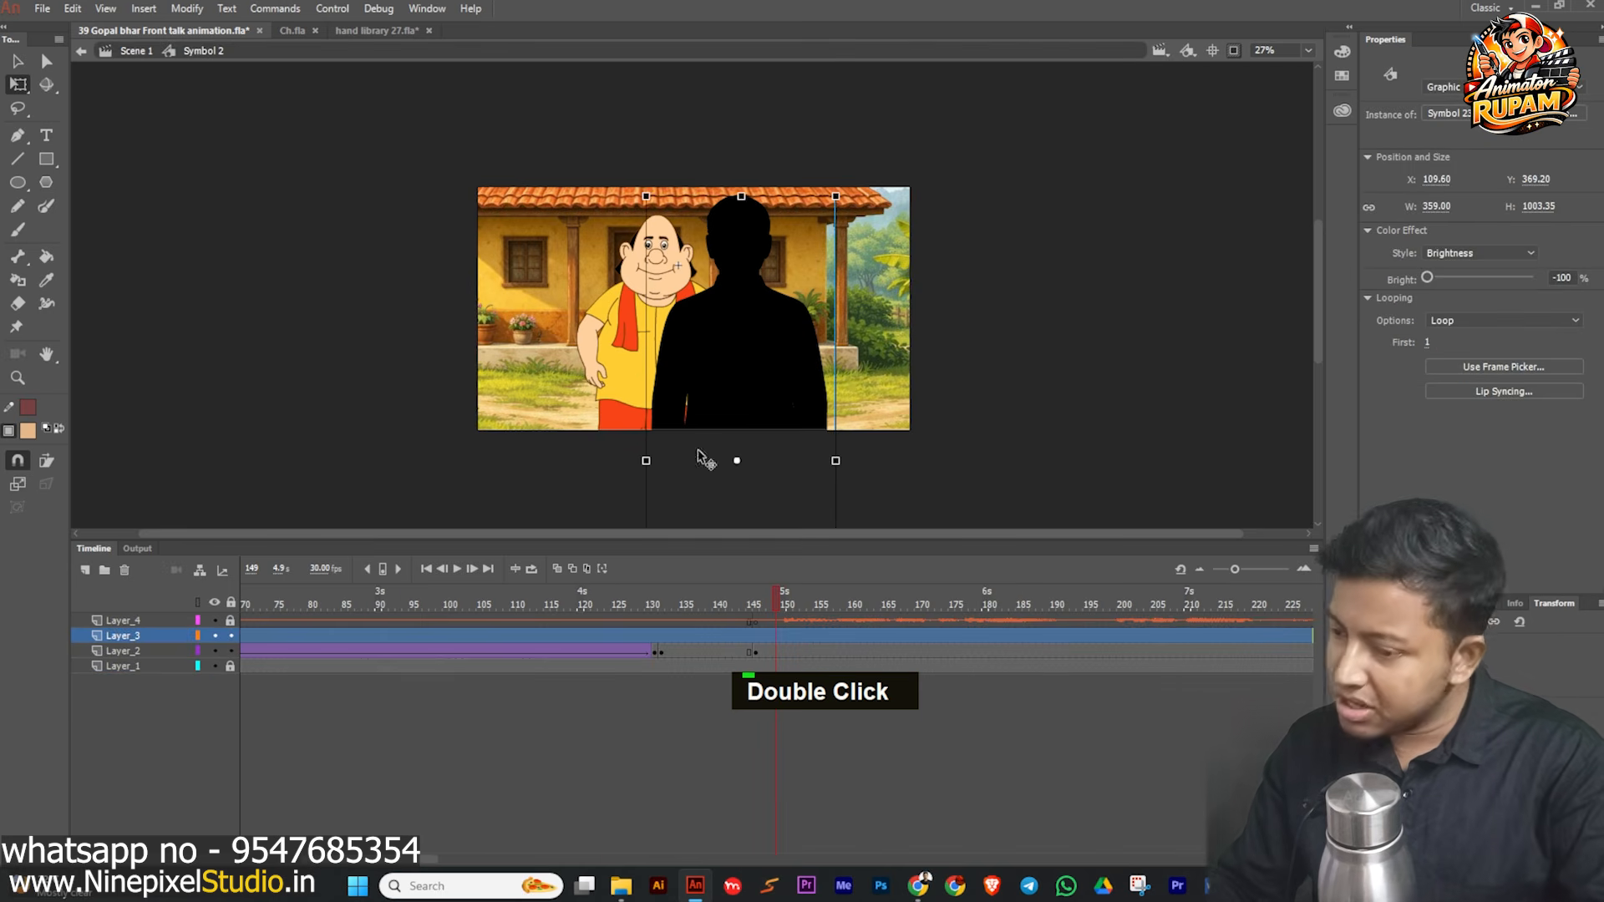
pyautogui.click(759, 757)
pyautogui.click(777, 641)
pyautogui.press('F6')
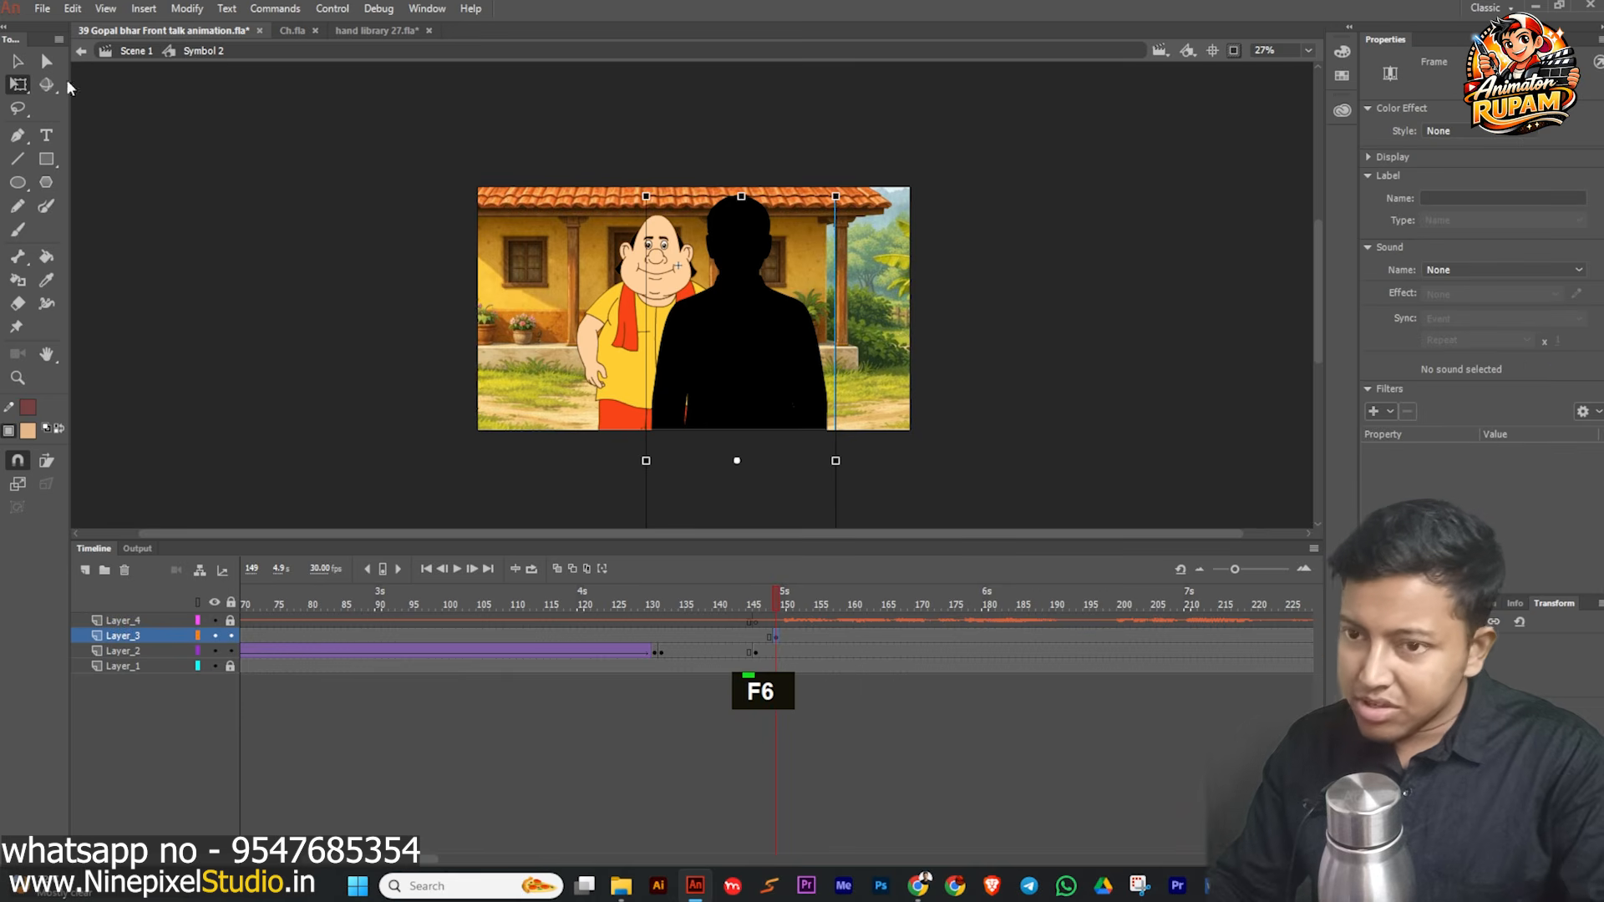
pyautogui.click(81, 52)
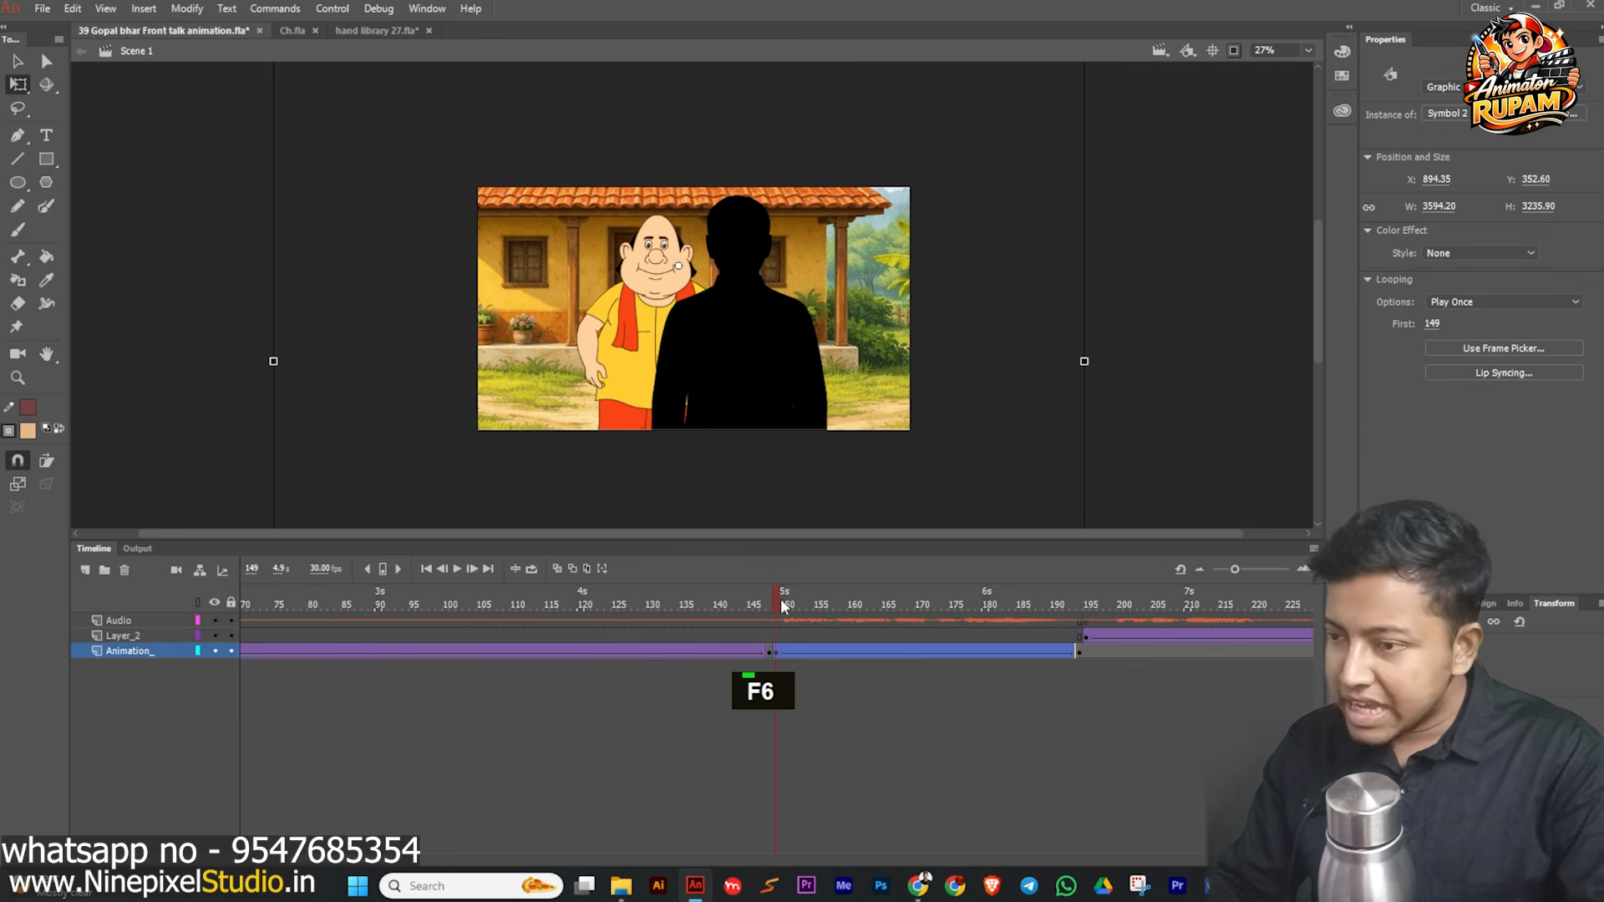
# - Inside Symbol 2, insert a keyframe on Layer_3 at frame 194 and shift the silhouette horizontally to X 150.25
pyautogui.moveTo(780, 598); pyautogui.dragTo(1074, 635)
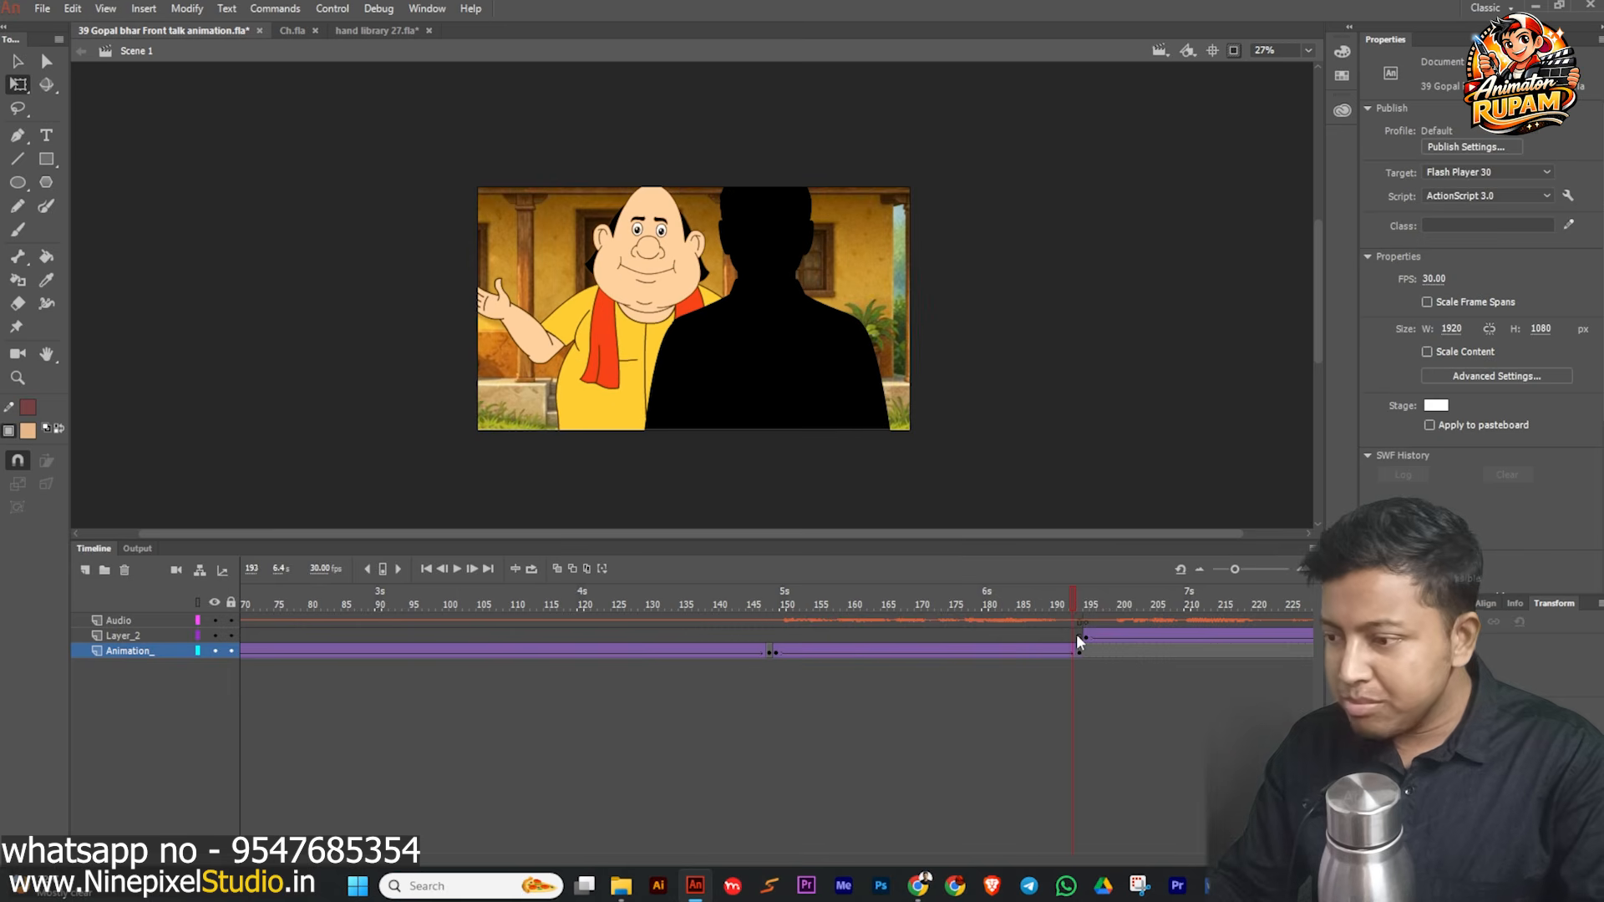
pyautogui.doubleClick(821, 396)
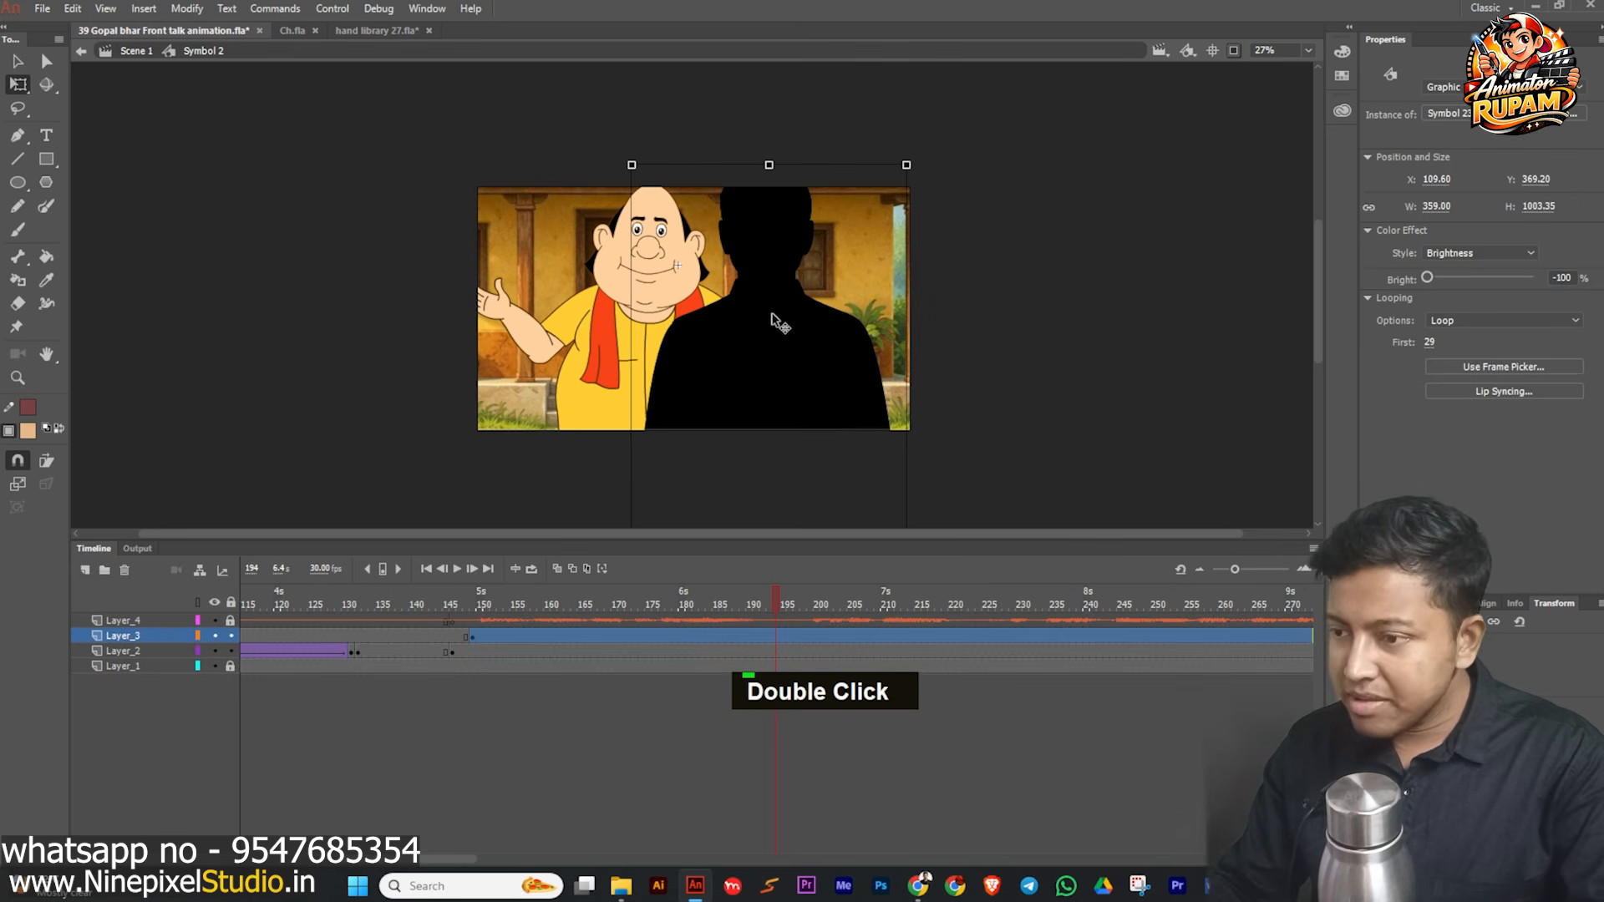
pyautogui.click(777, 636)
pyautogui.press('F6')
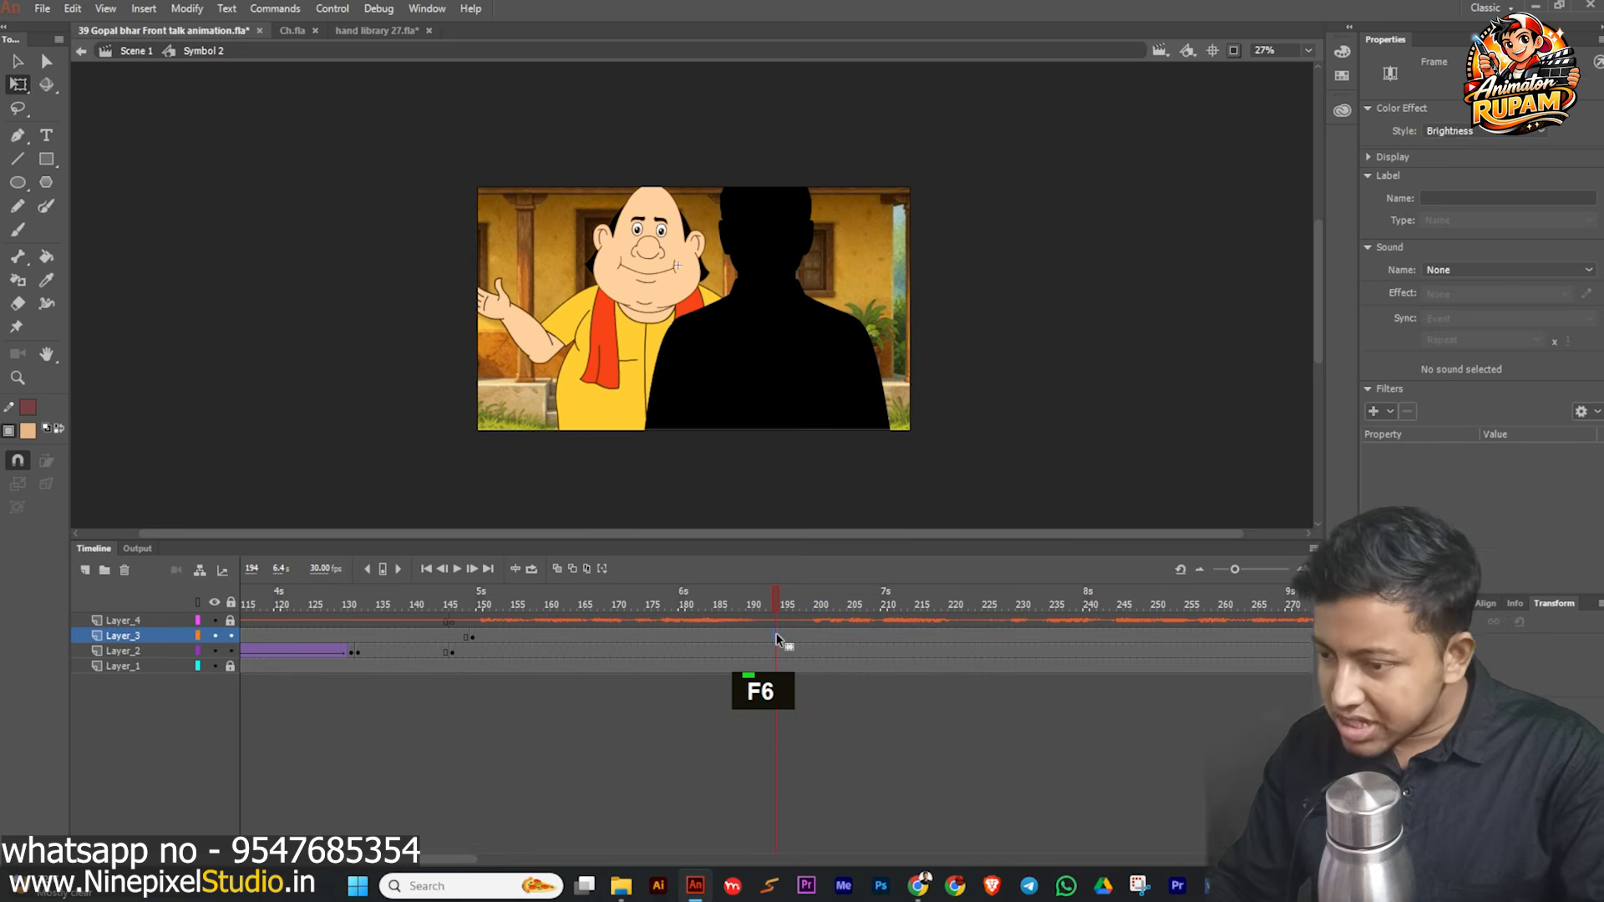
pyautogui.moveTo(723, 366); pyautogui.dragTo(756, 364)
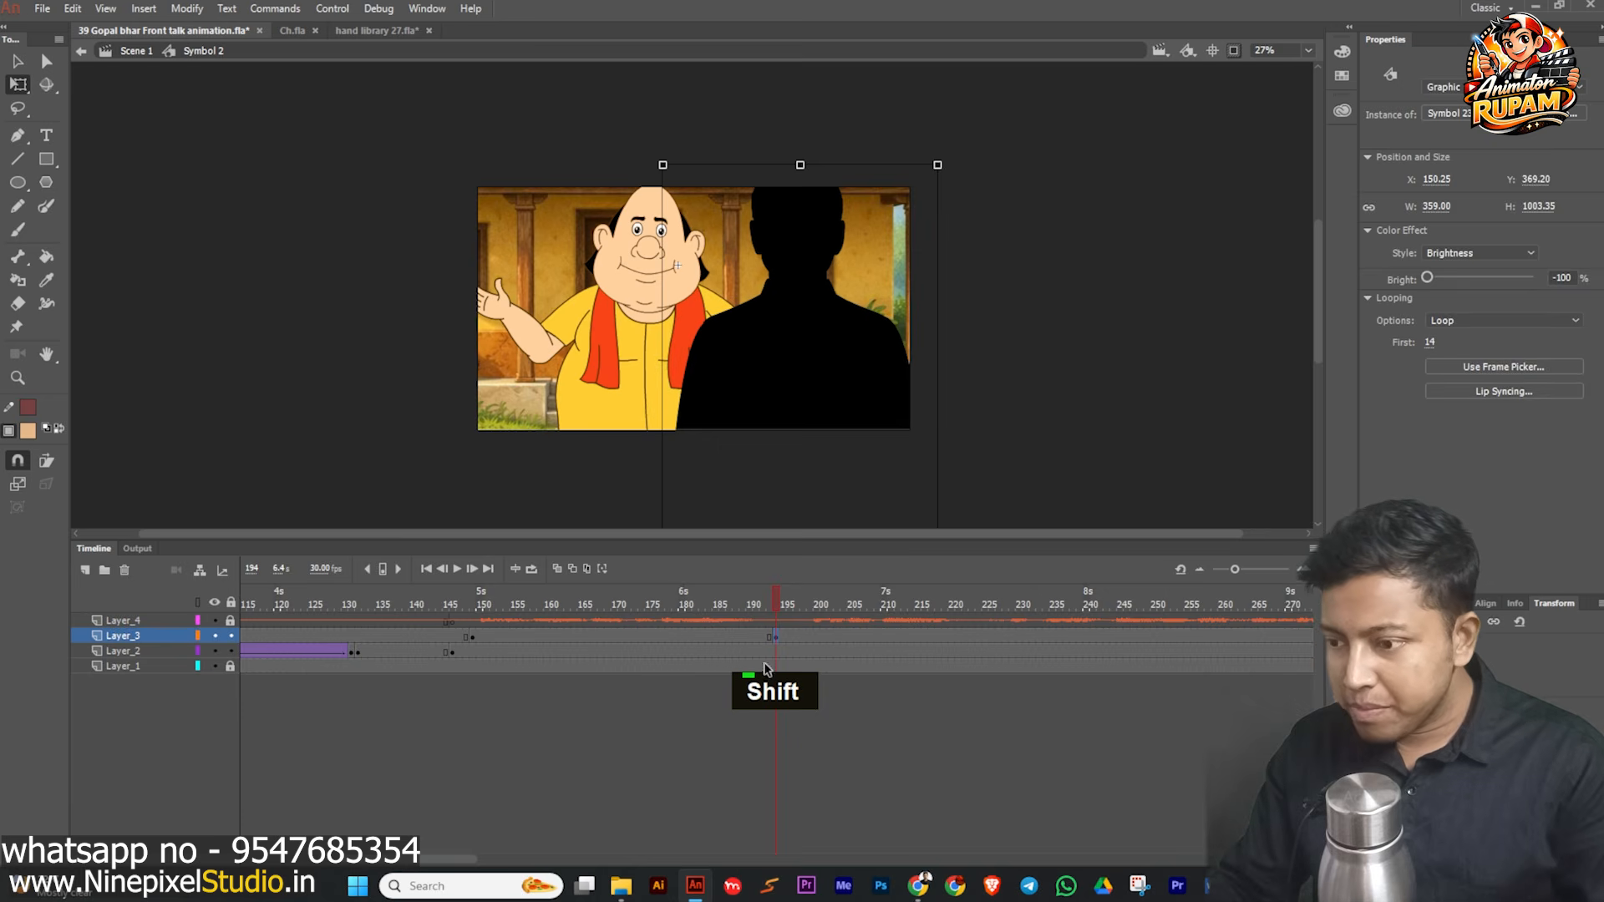
# - Create a classic tween on Layer_3 between frames 149 and 194 and set its easing to Quad Ease In Out
pyautogui.click(757, 637)
pyautogui.press('`')
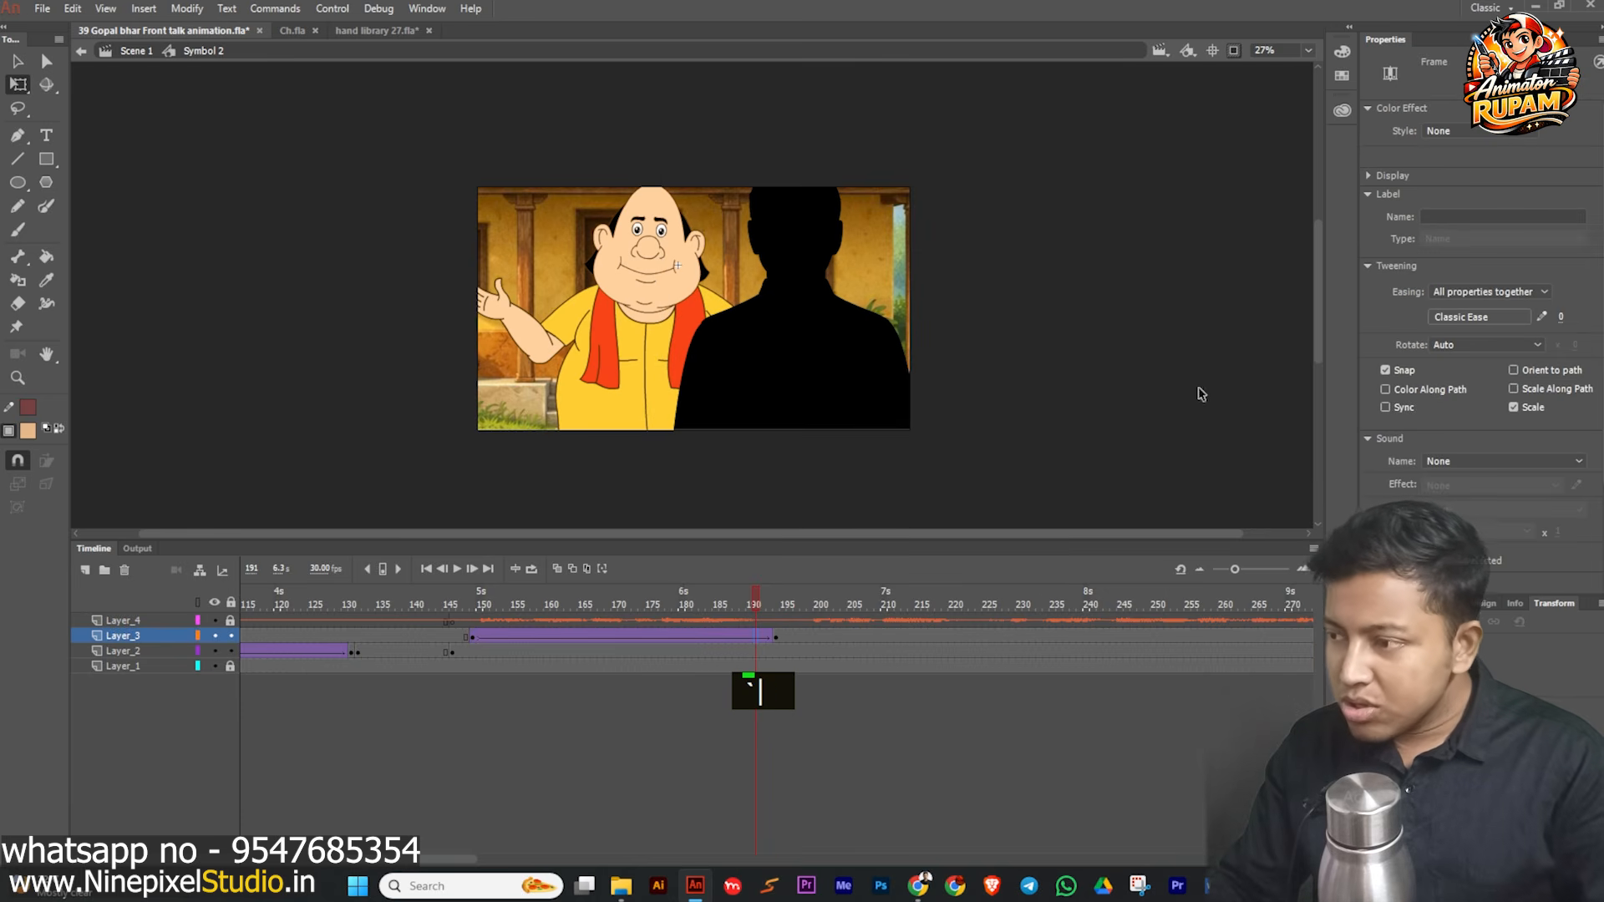
pyautogui.click(1450, 319)
pyautogui.click(1171, 409)
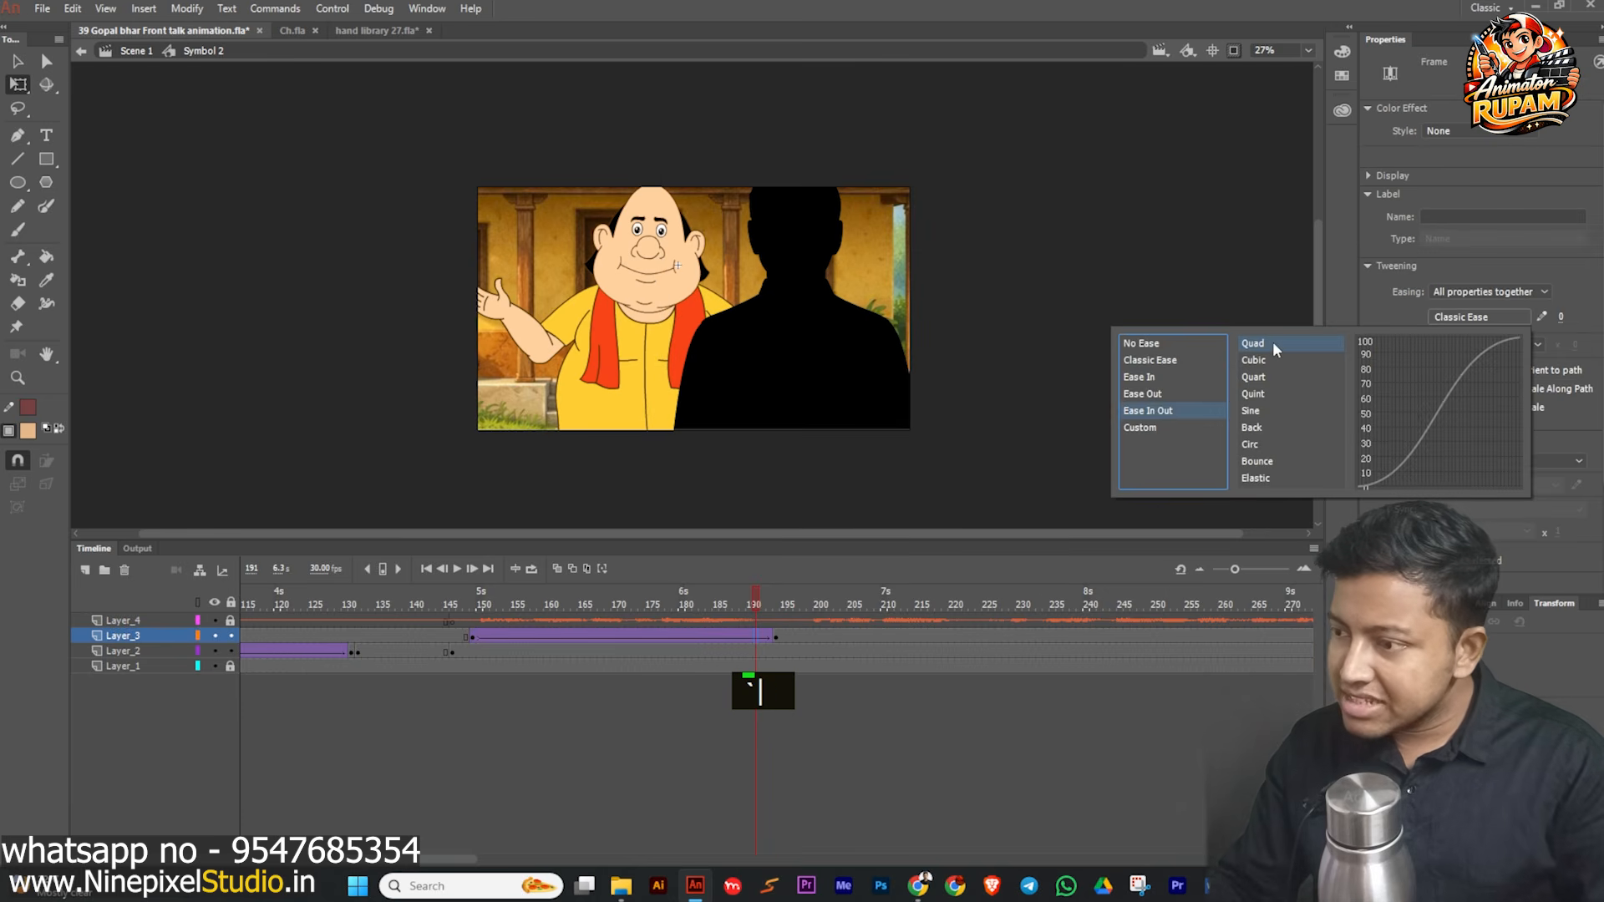
pyautogui.click(1160, 393)
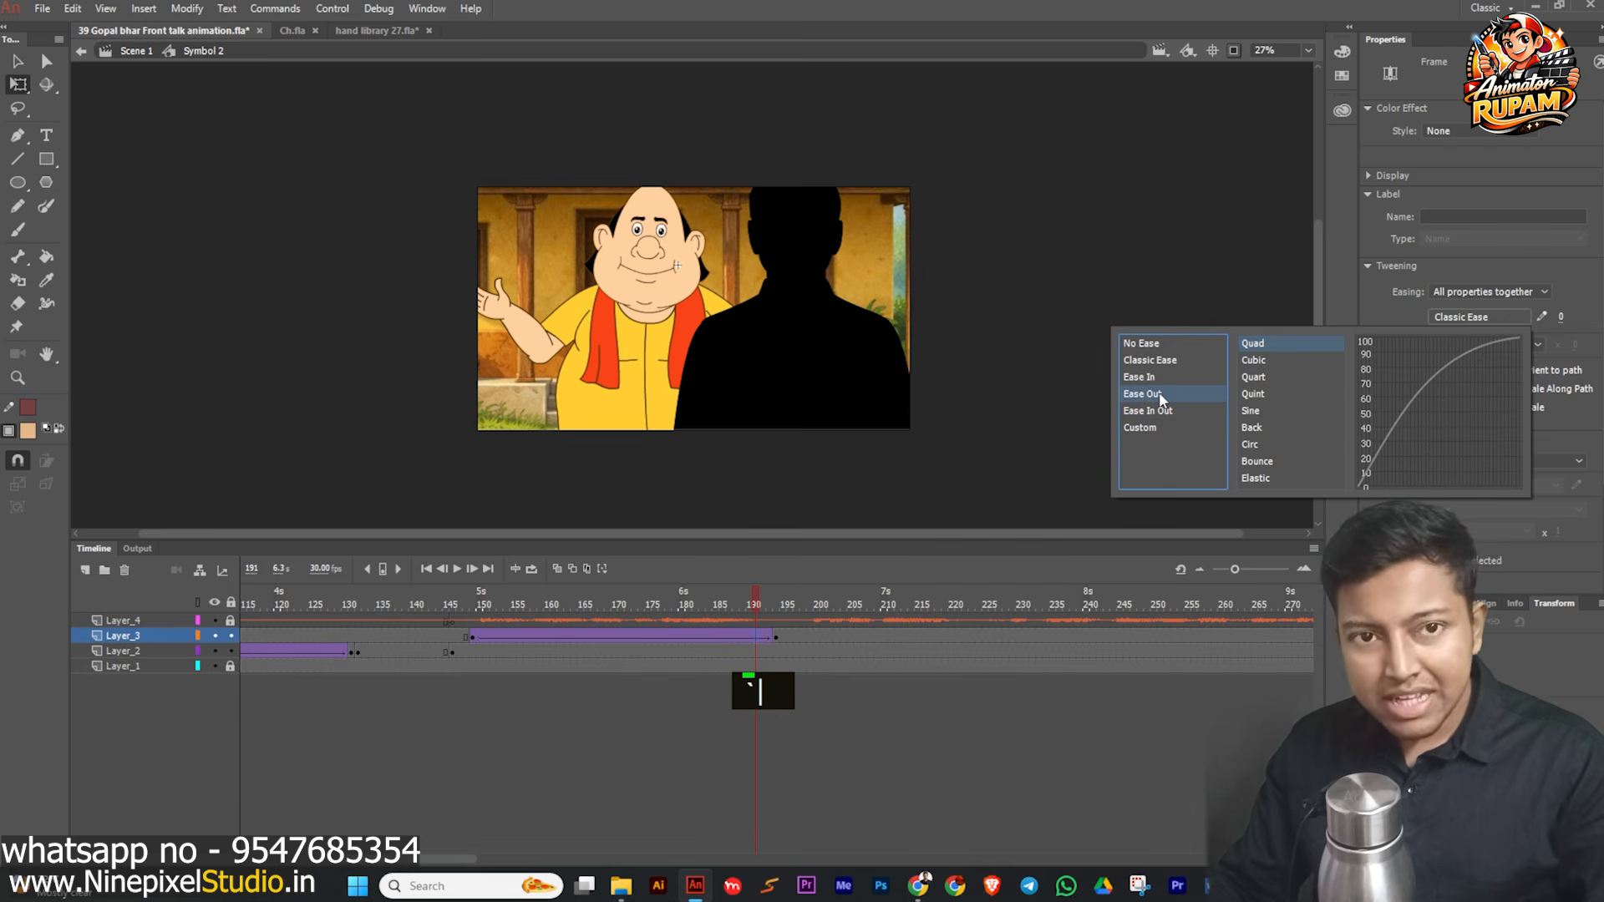
pyautogui.click(1154, 411)
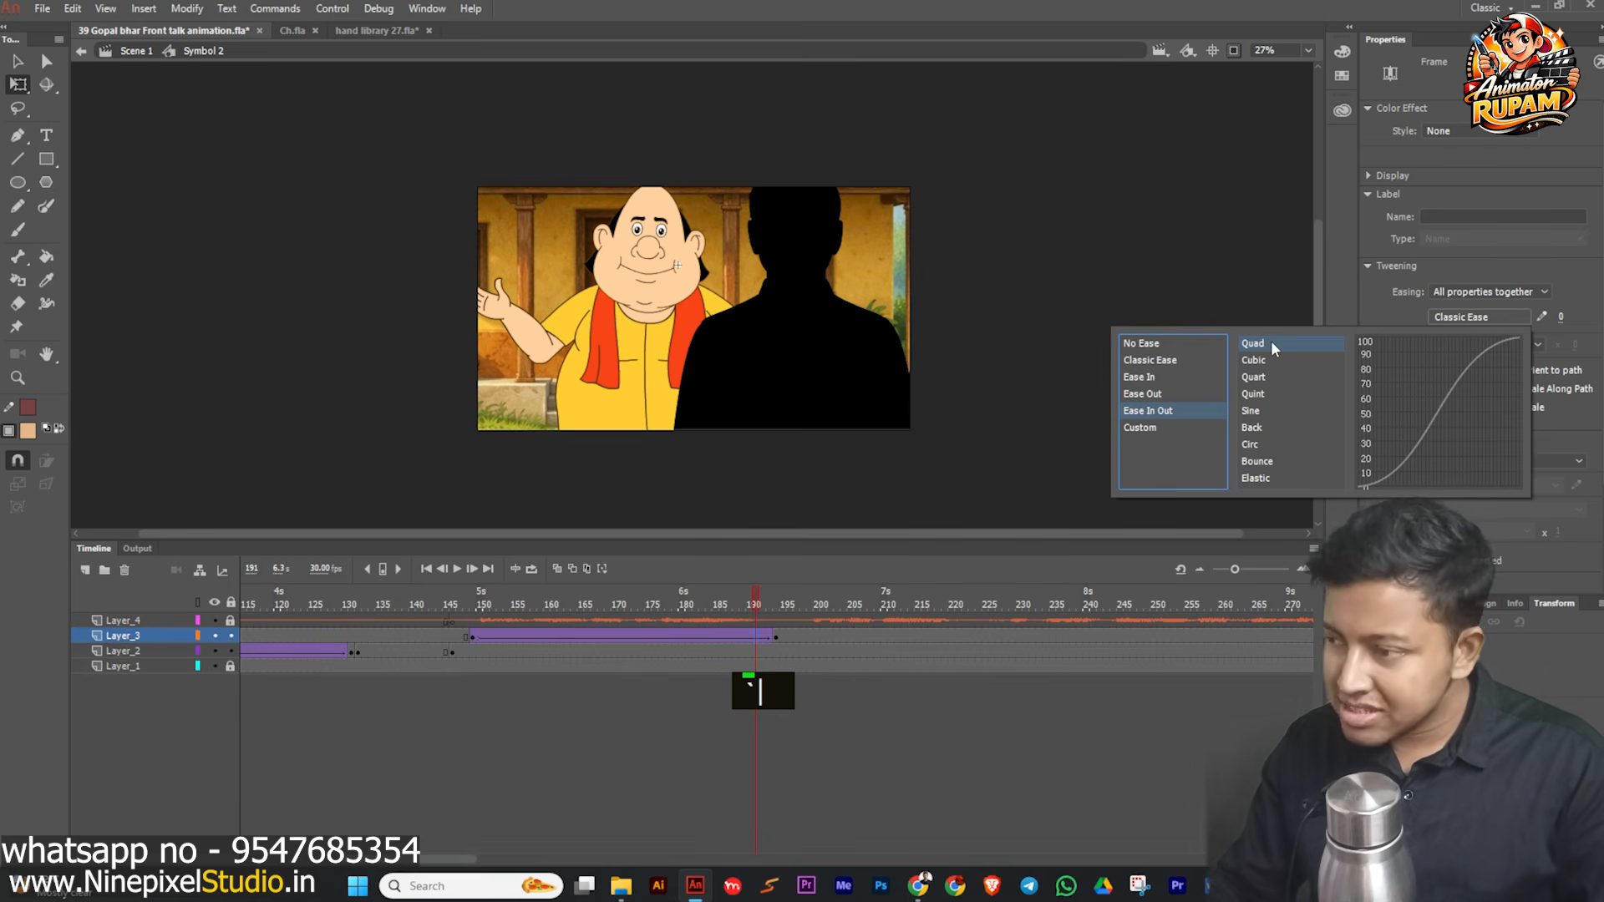
pyautogui.doubleClick(1270, 341)
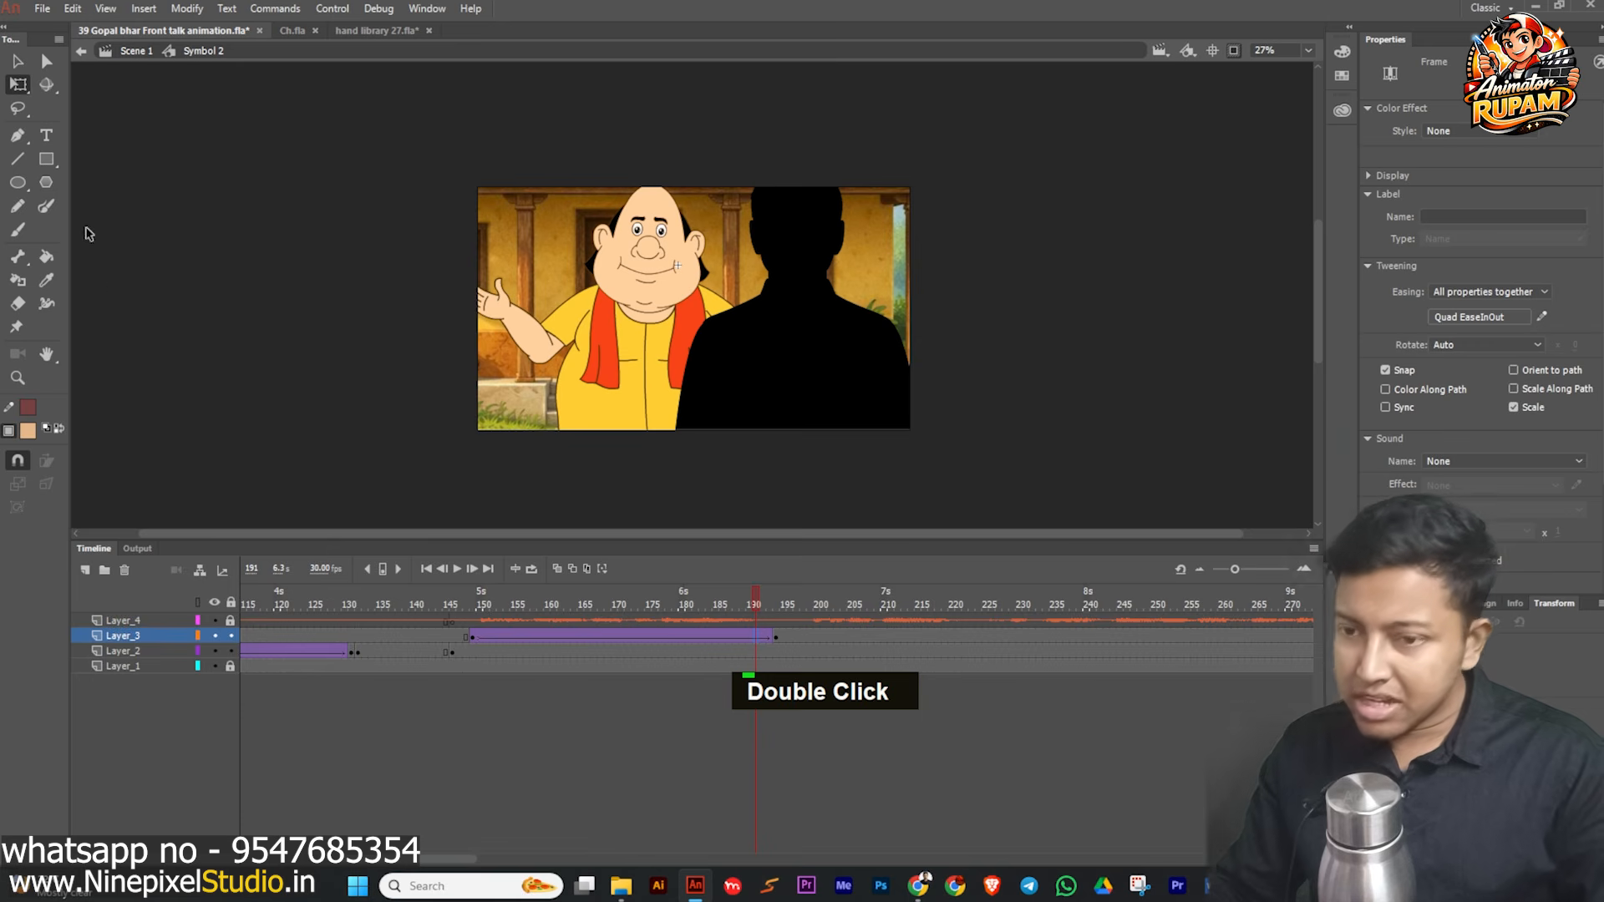
# - Return to Scene 1, save the file, and scrub around frames 181 to 195 to check the silhouette's movement and the shot change
pyautogui.click(82, 53)
pyautogui.moveTo(767, 603); pyautogui.dragTo(688, 693)
pyautogui.hotkey('ctrl', 's')
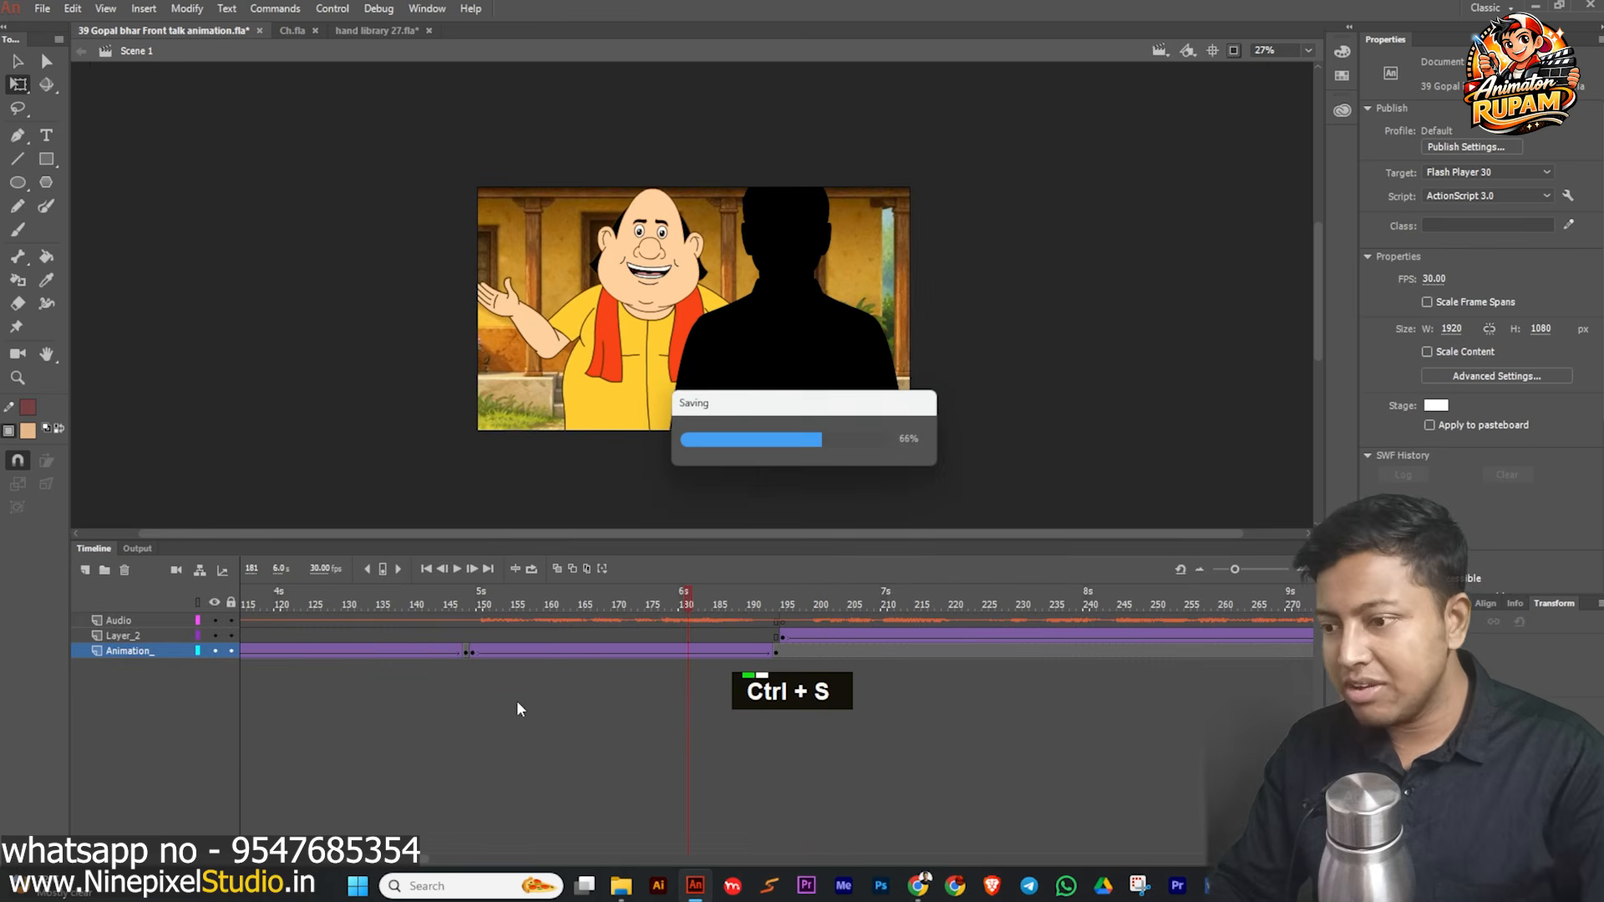
pyautogui.moveTo(660, 609); pyautogui.dragTo(791, 608)
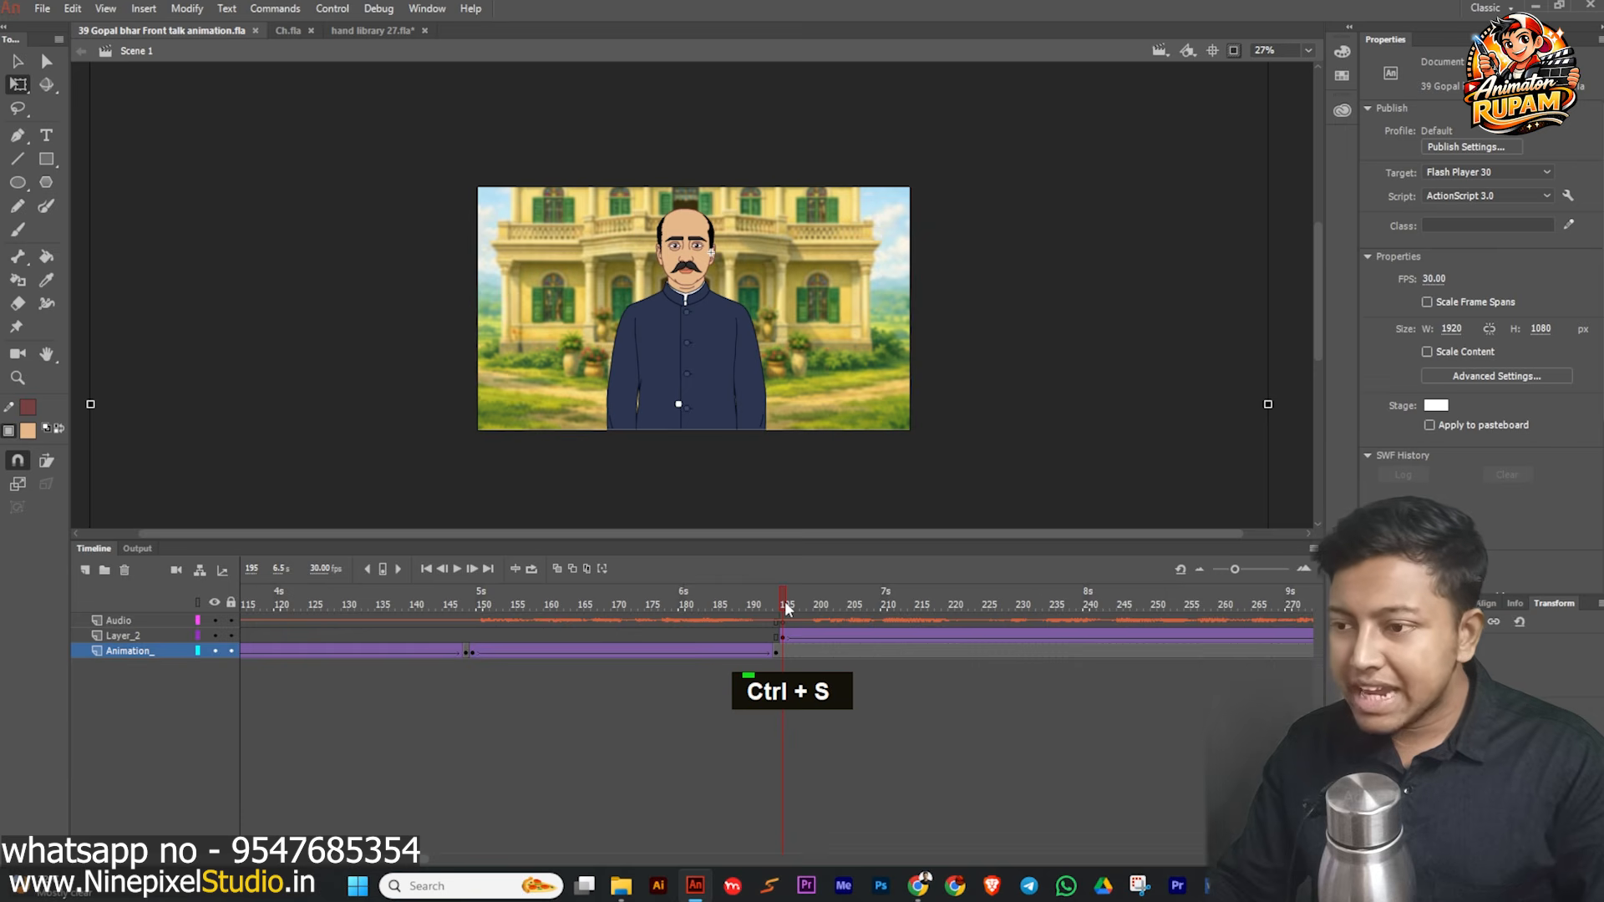
pyautogui.moveTo(782, 607); pyautogui.dragTo(778, 607)
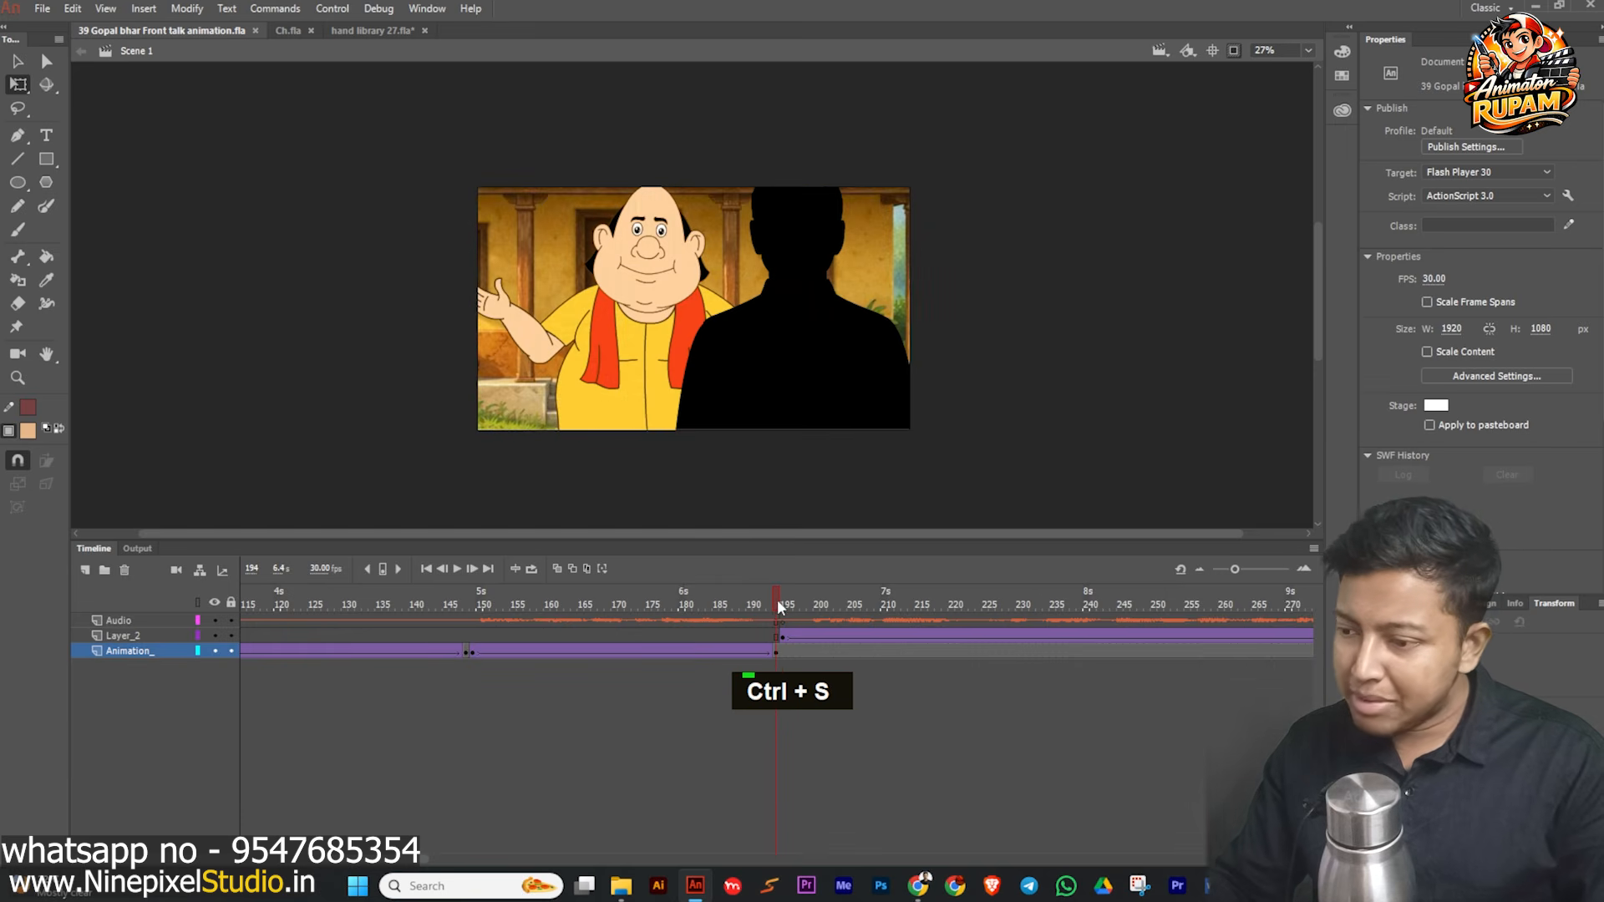
# - Copy the yellow-shirted character from Layer_2 of Symbol 2 at frame 194 and return to Scene 1
pyautogui.scroll(-2, 777, 349)
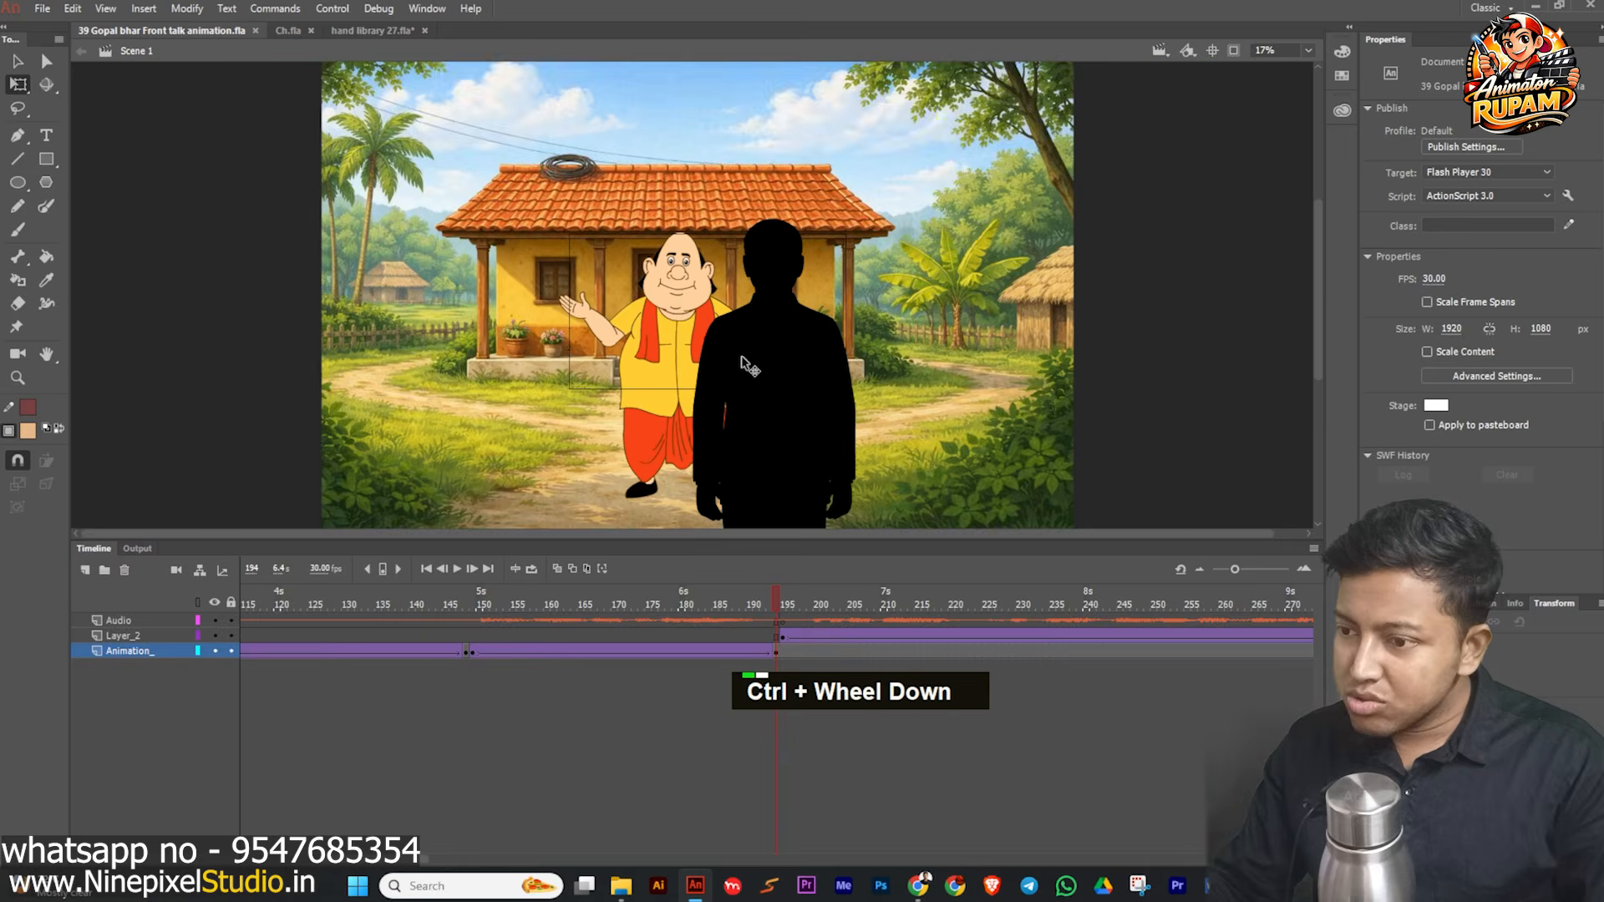
pyautogui.doubleClick(666, 384)
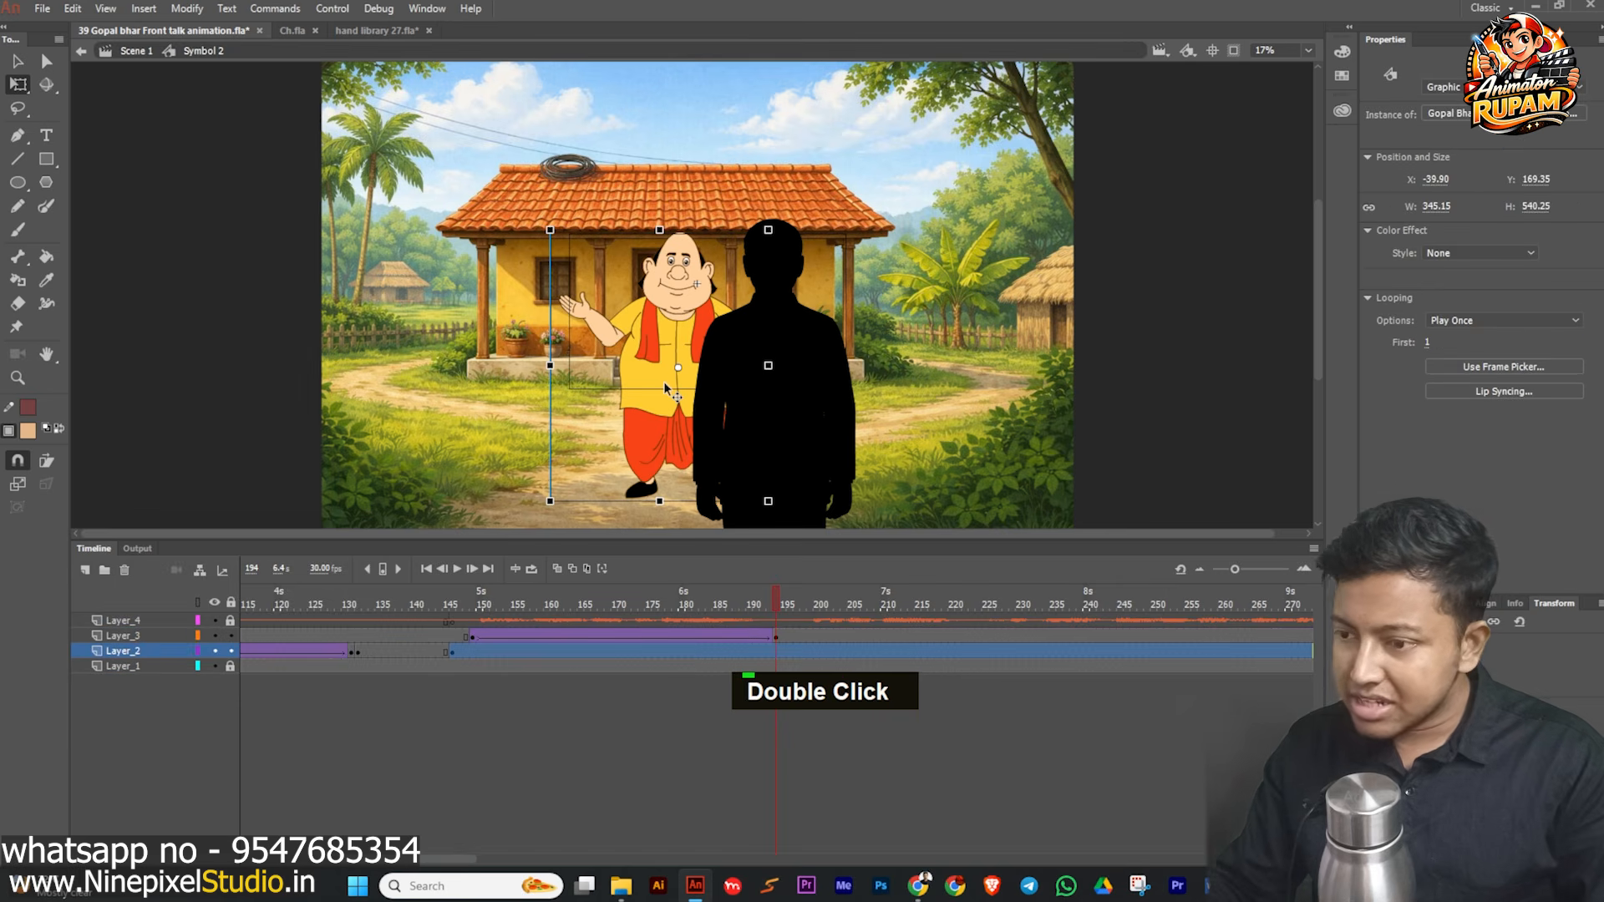
pyautogui.doubleClick(201, 157)
# - Open the moustached man's Symbol 25 at scene frame 195, add a layer above Layer_2 and paste the copied character on it
pyautogui.click(785, 605)
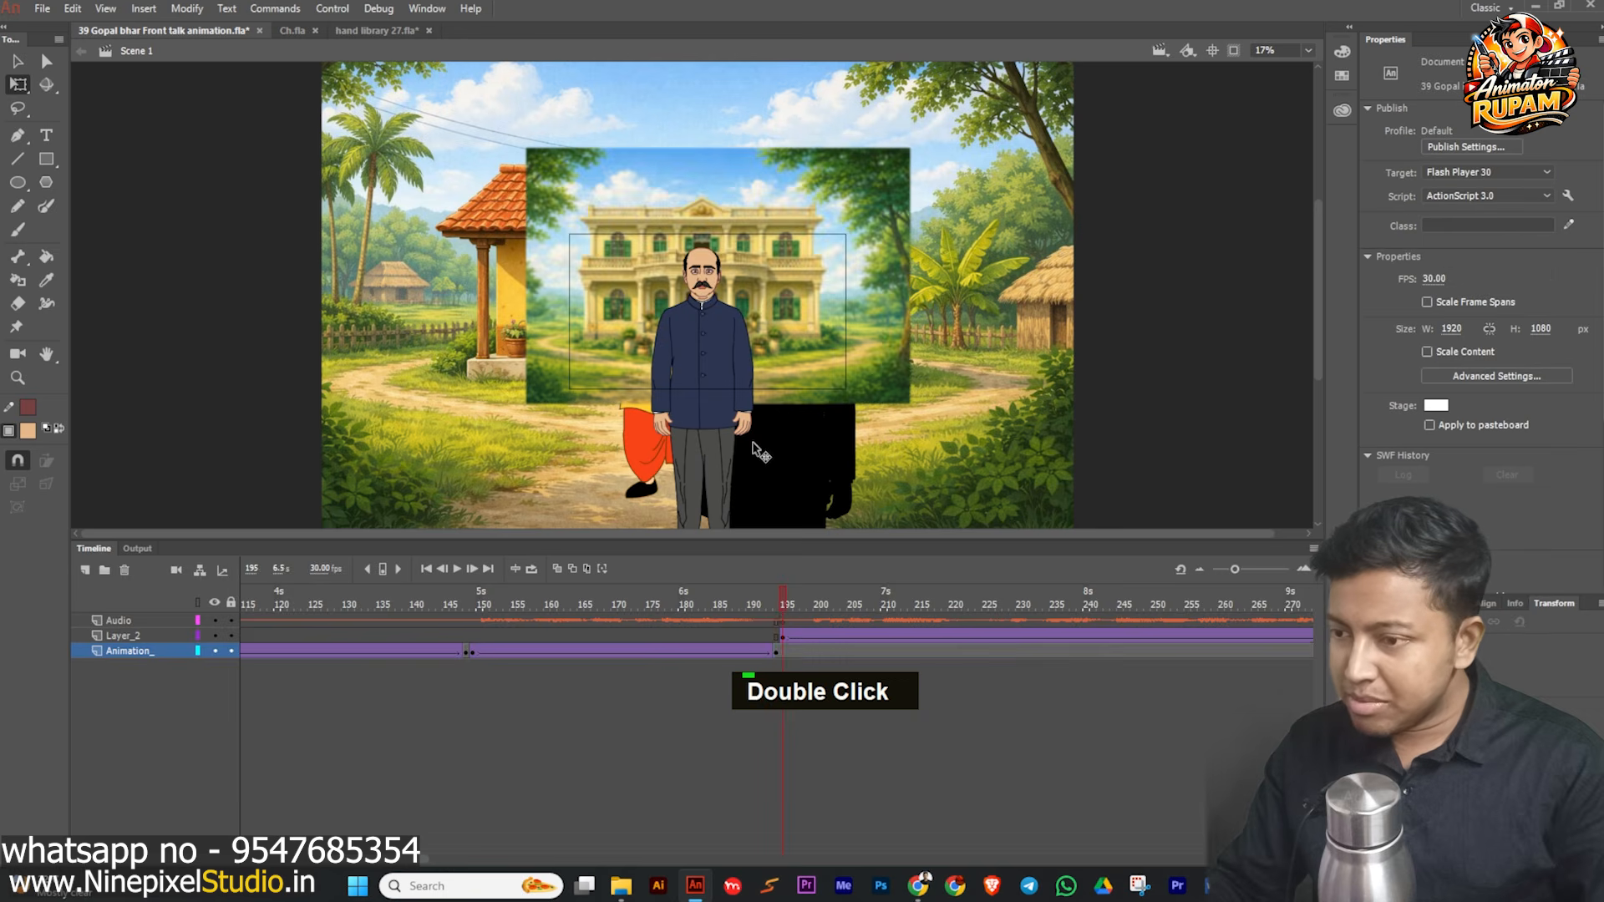
pyautogui.doubleClick(744, 441)
pyautogui.doubleClick(519, 535)
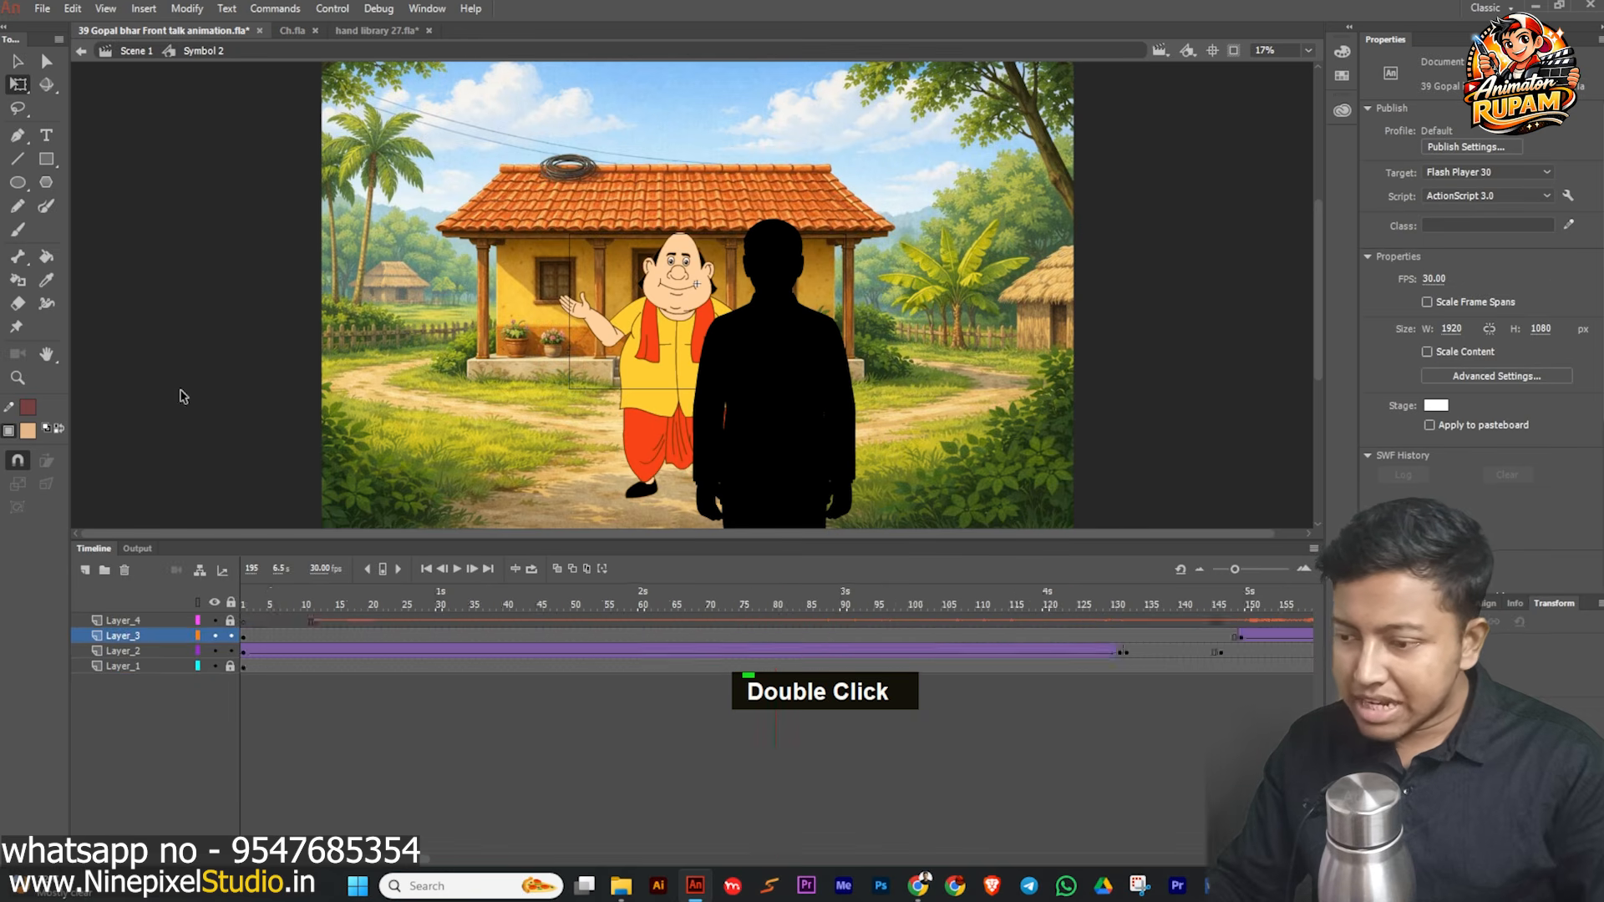
pyautogui.click(685, 403)
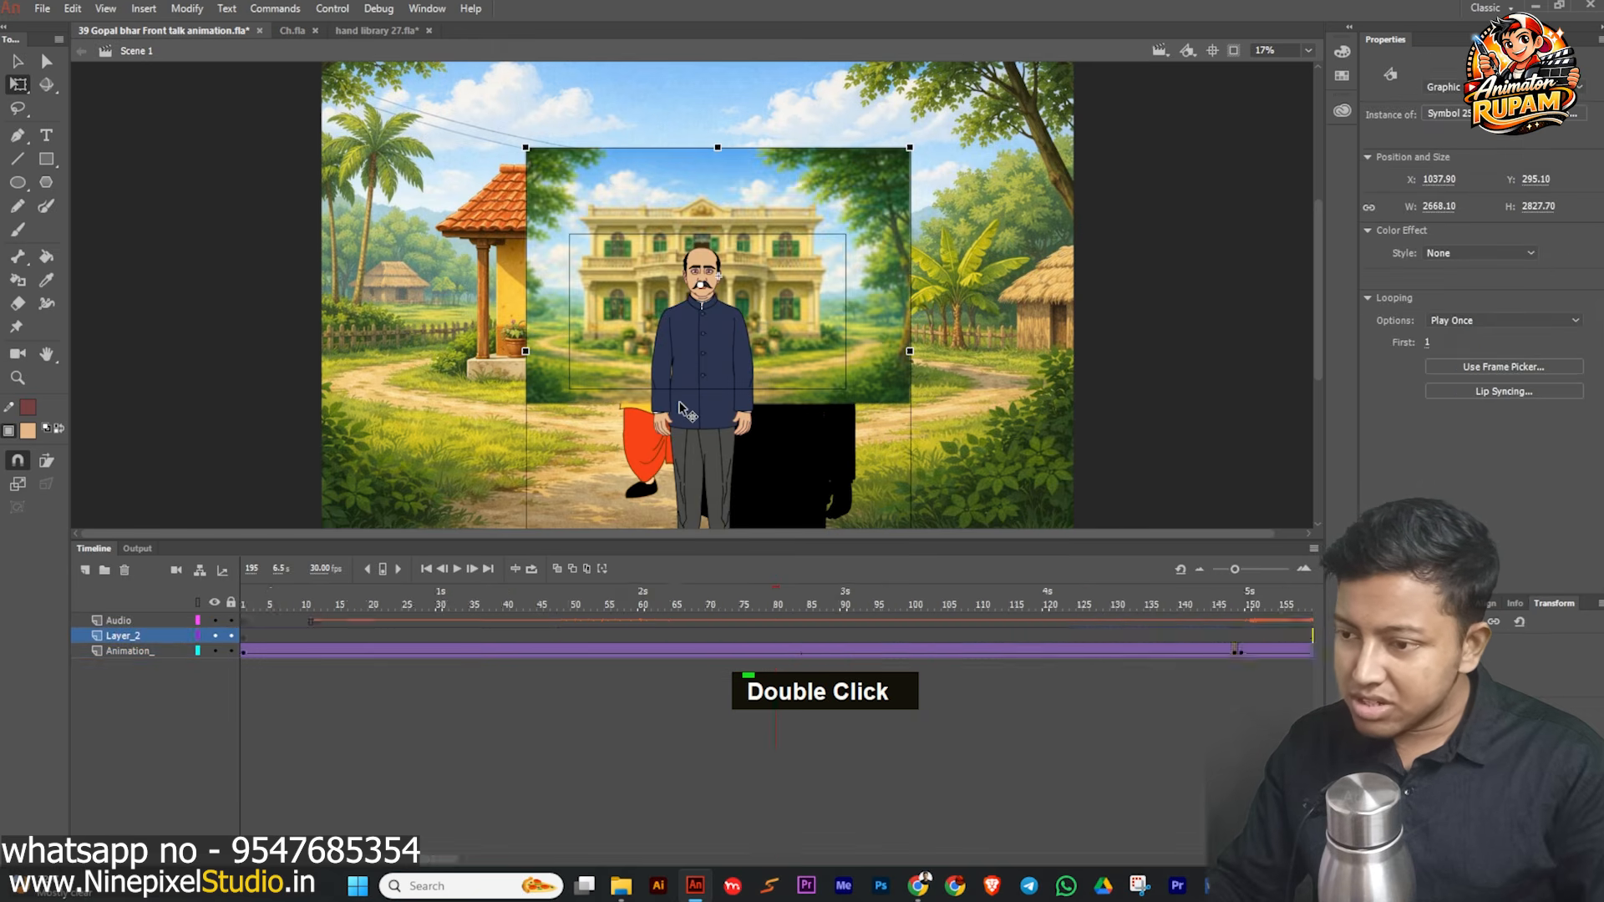
pyautogui.doubleClick(682, 409)
pyautogui.click(85, 570)
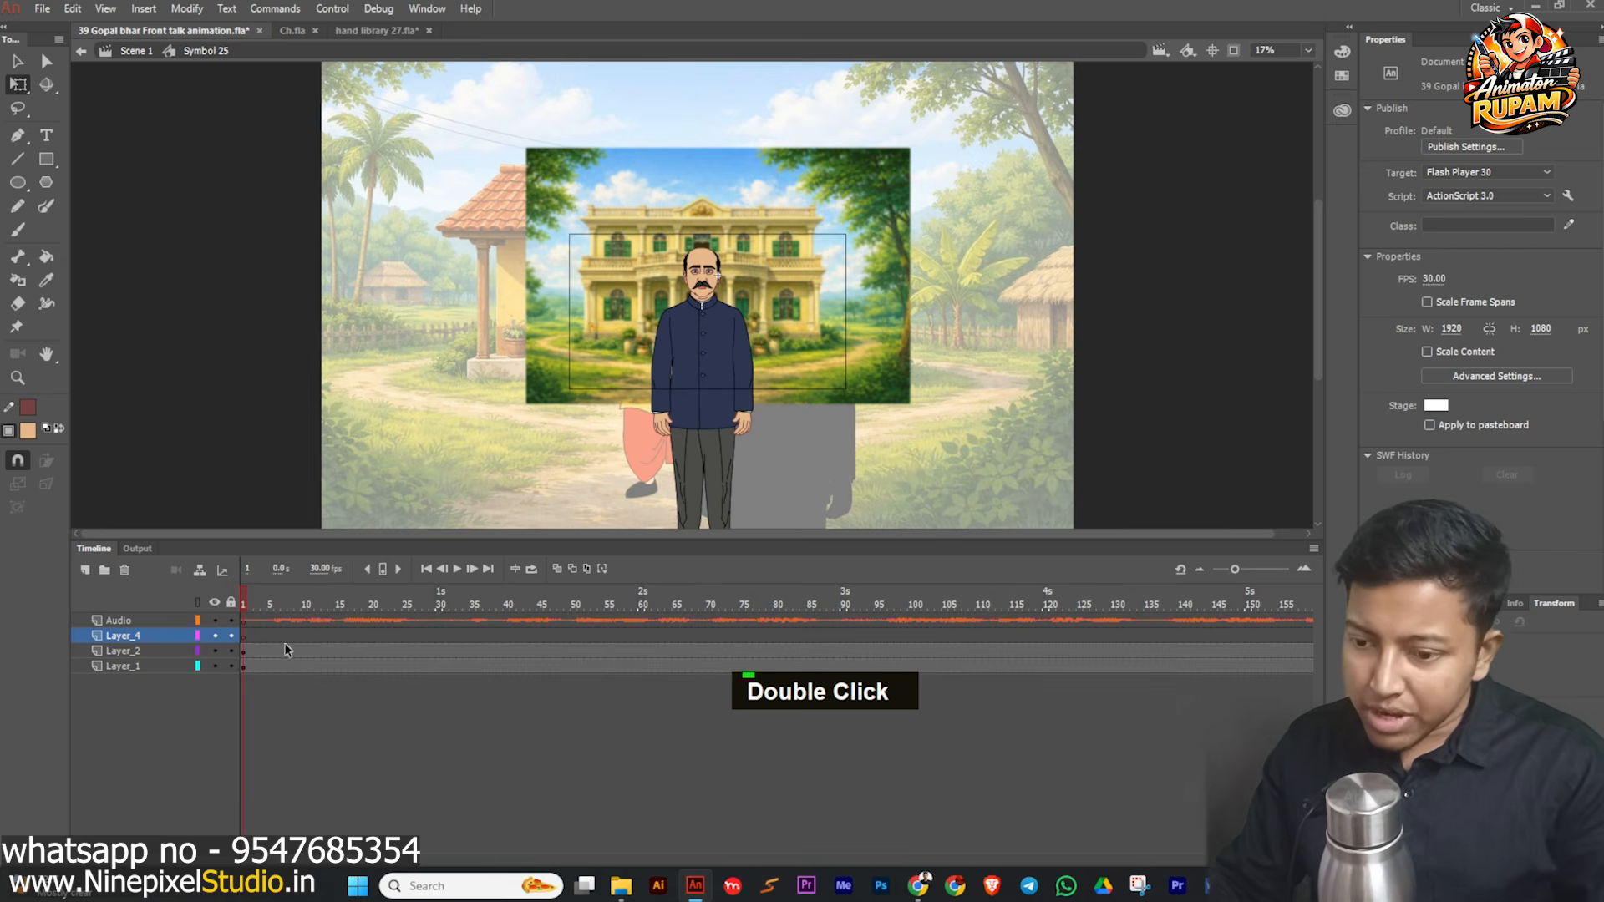
pyautogui.hotkey('ctrl', 'v')
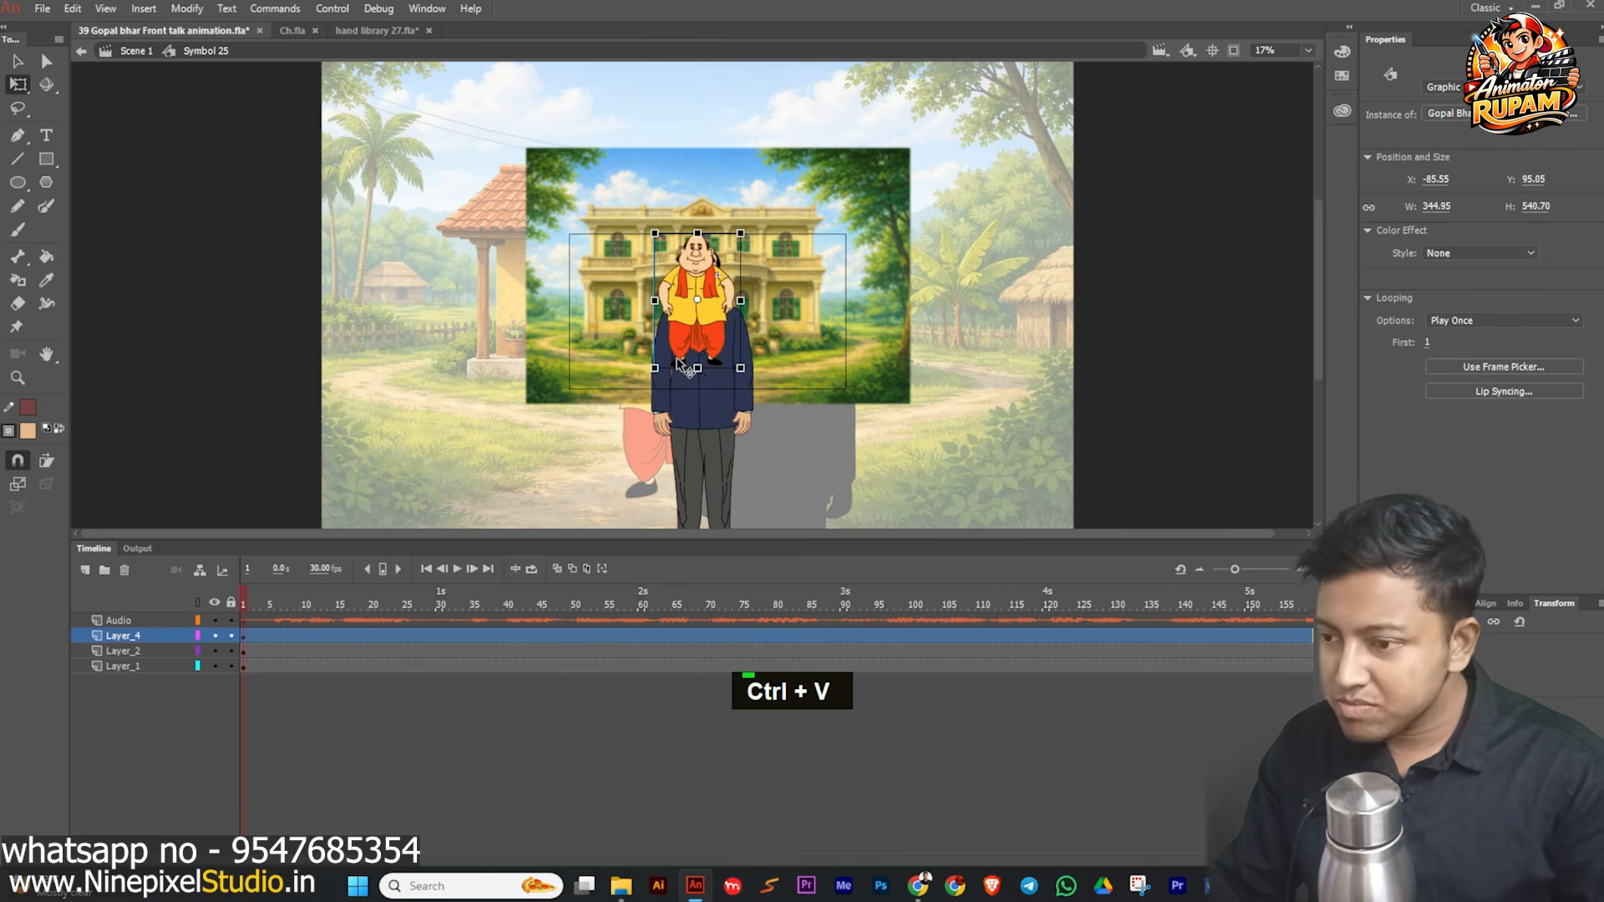
# - Set the pasted character to Single Frame, enlarge it to about 1091 by 1710 px and place it in front, beside the moustached man
pyautogui.moveTo(709, 328); pyautogui.dragTo(697, 409)
pyautogui.click(1454, 320)
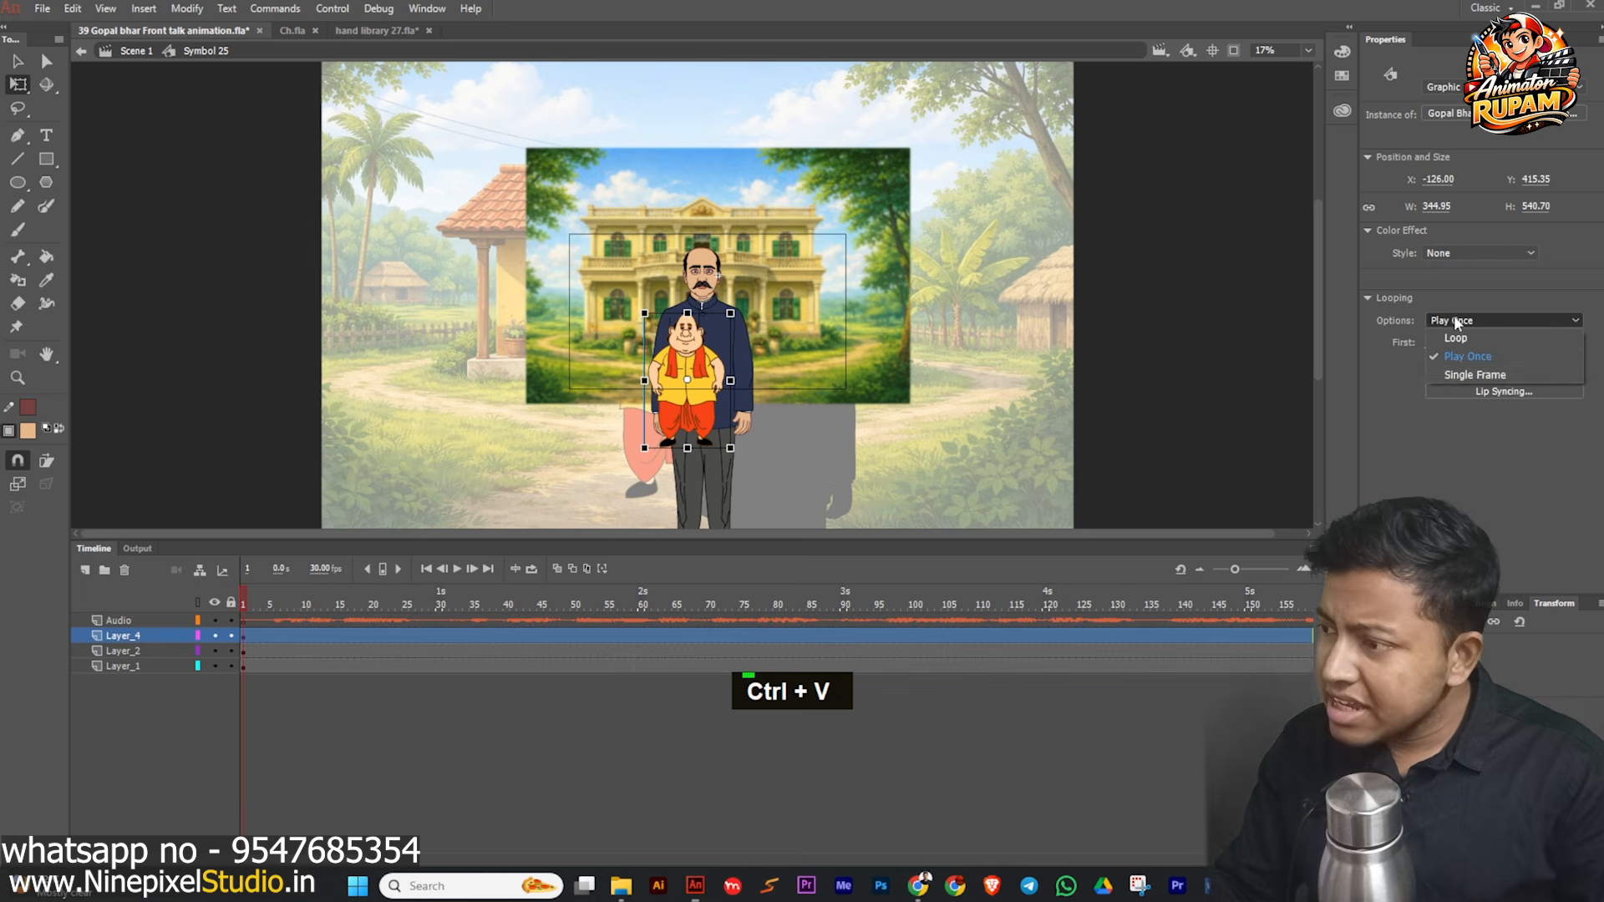
pyautogui.click(1475, 374)
pyautogui.moveTo(730, 312); pyautogui.dragTo(785, 239)
pyautogui.moveTo(648, 388); pyautogui.dragTo(604, 378)
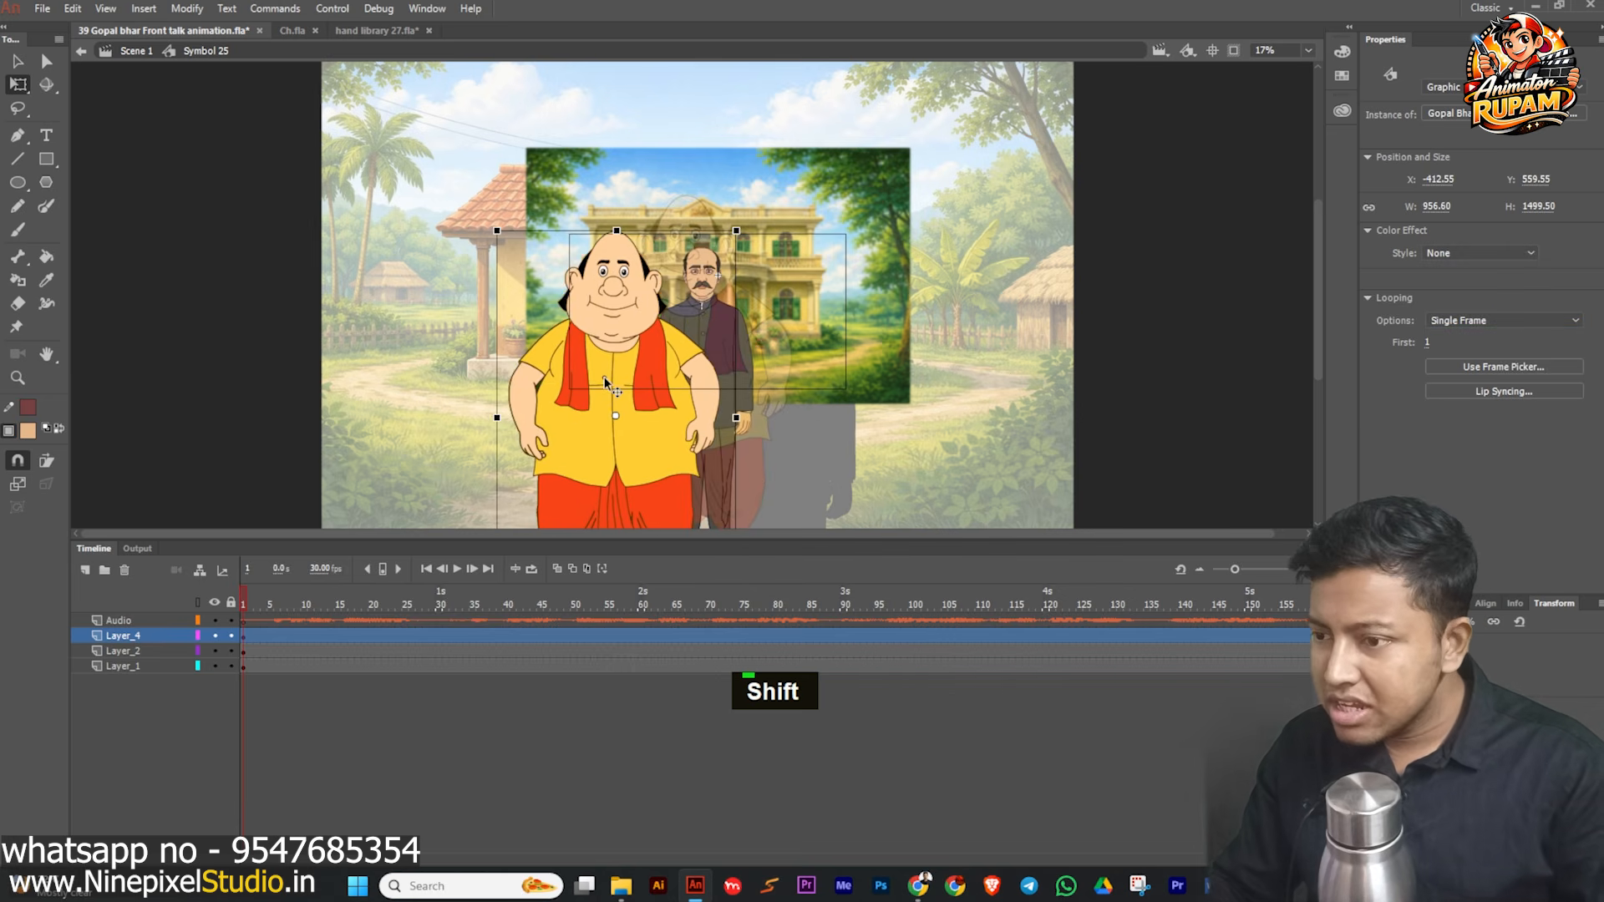
pyautogui.moveTo(739, 231); pyautogui.dragTo(753, 218)
# - Turn the foreground character into a black silhouette with the Brightness effect, move it further from the moustached man, and return to Scene 1
pyautogui.click(1449, 254)
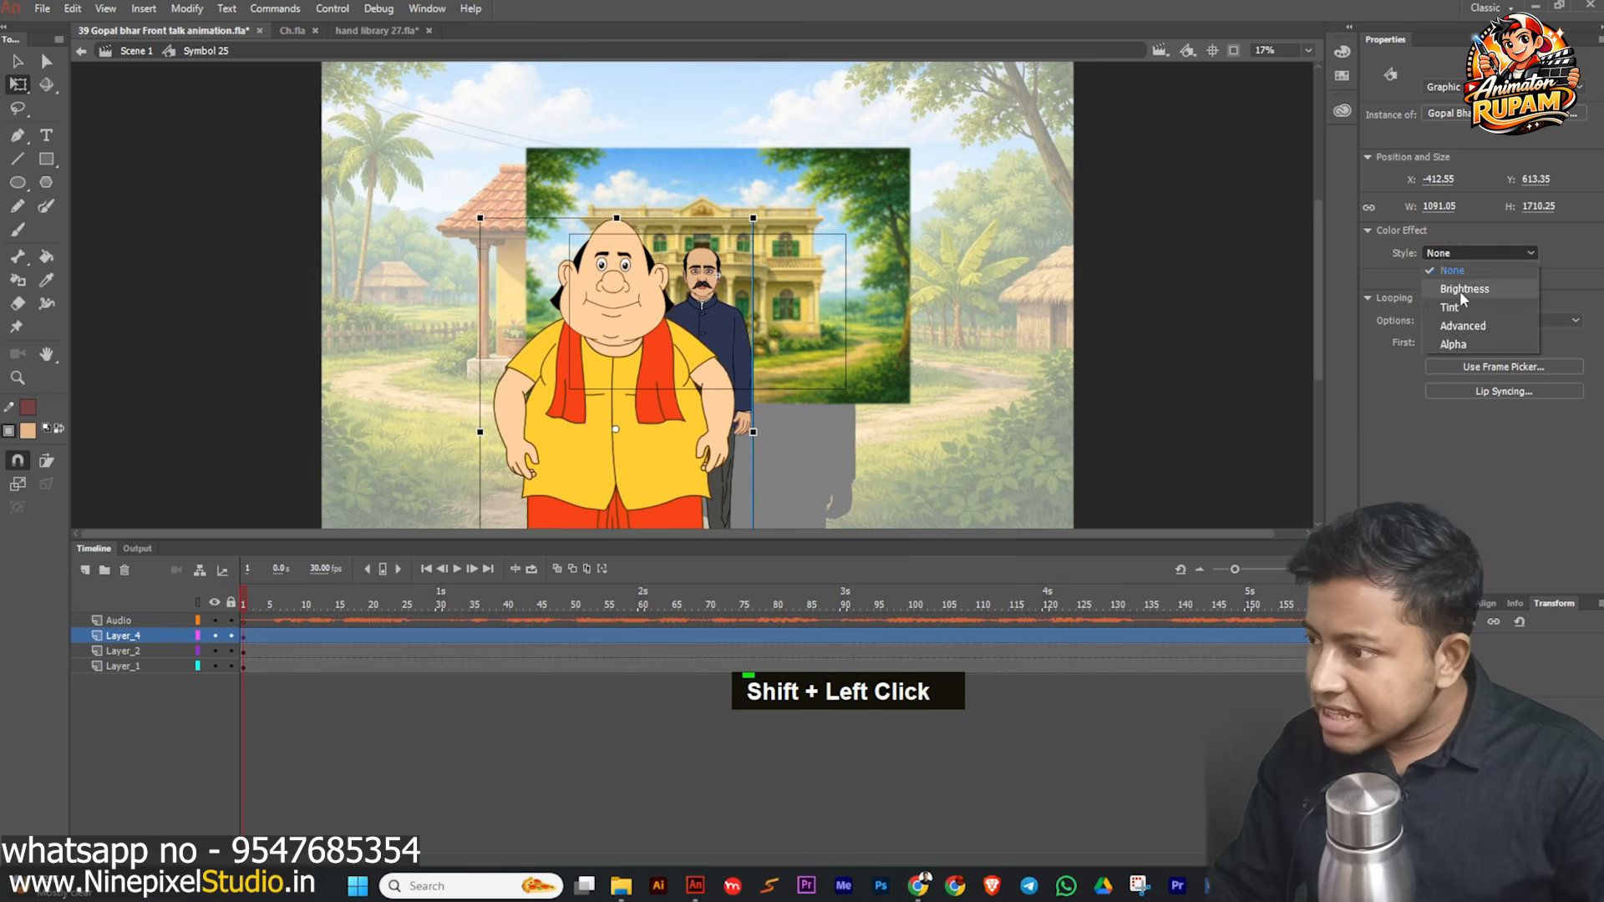
pyautogui.click(1453, 272)
pyautogui.scroll(2, 618, 351)
pyautogui.moveTo(585, 359); pyautogui.dragTo(524, 340)
pyautogui.scroll(-2, 524, 340)
pyautogui.doubleClick(329, 318)
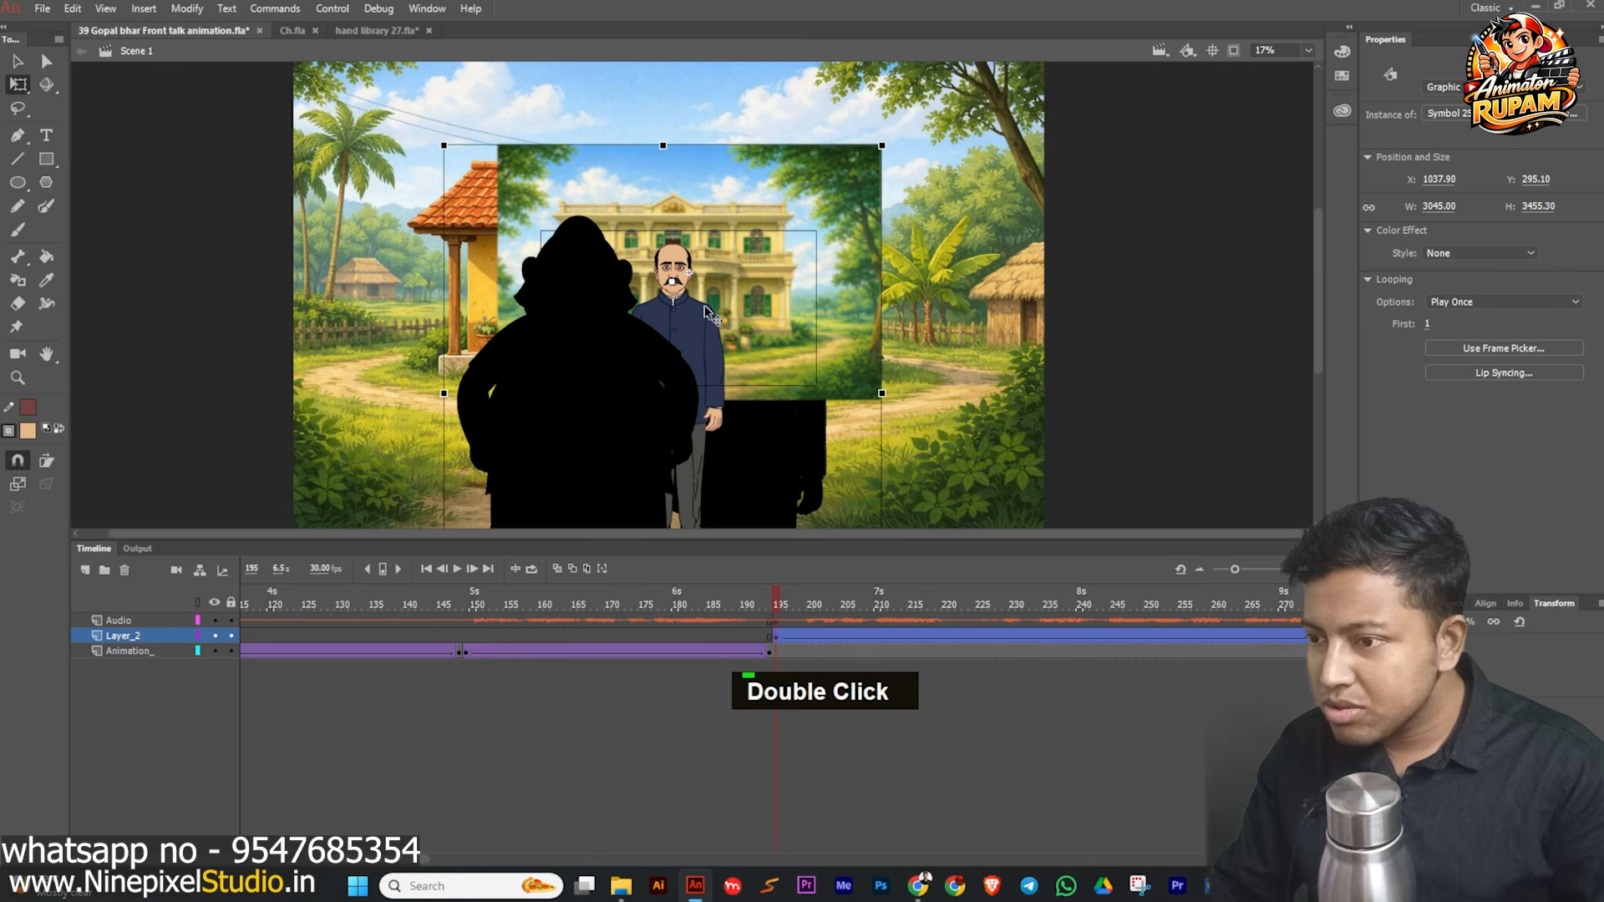
# - Clip the content outside the stage, then scrub and play the shot after frame 195 to check the foreground silhouette
pyautogui.click(1217, 90)
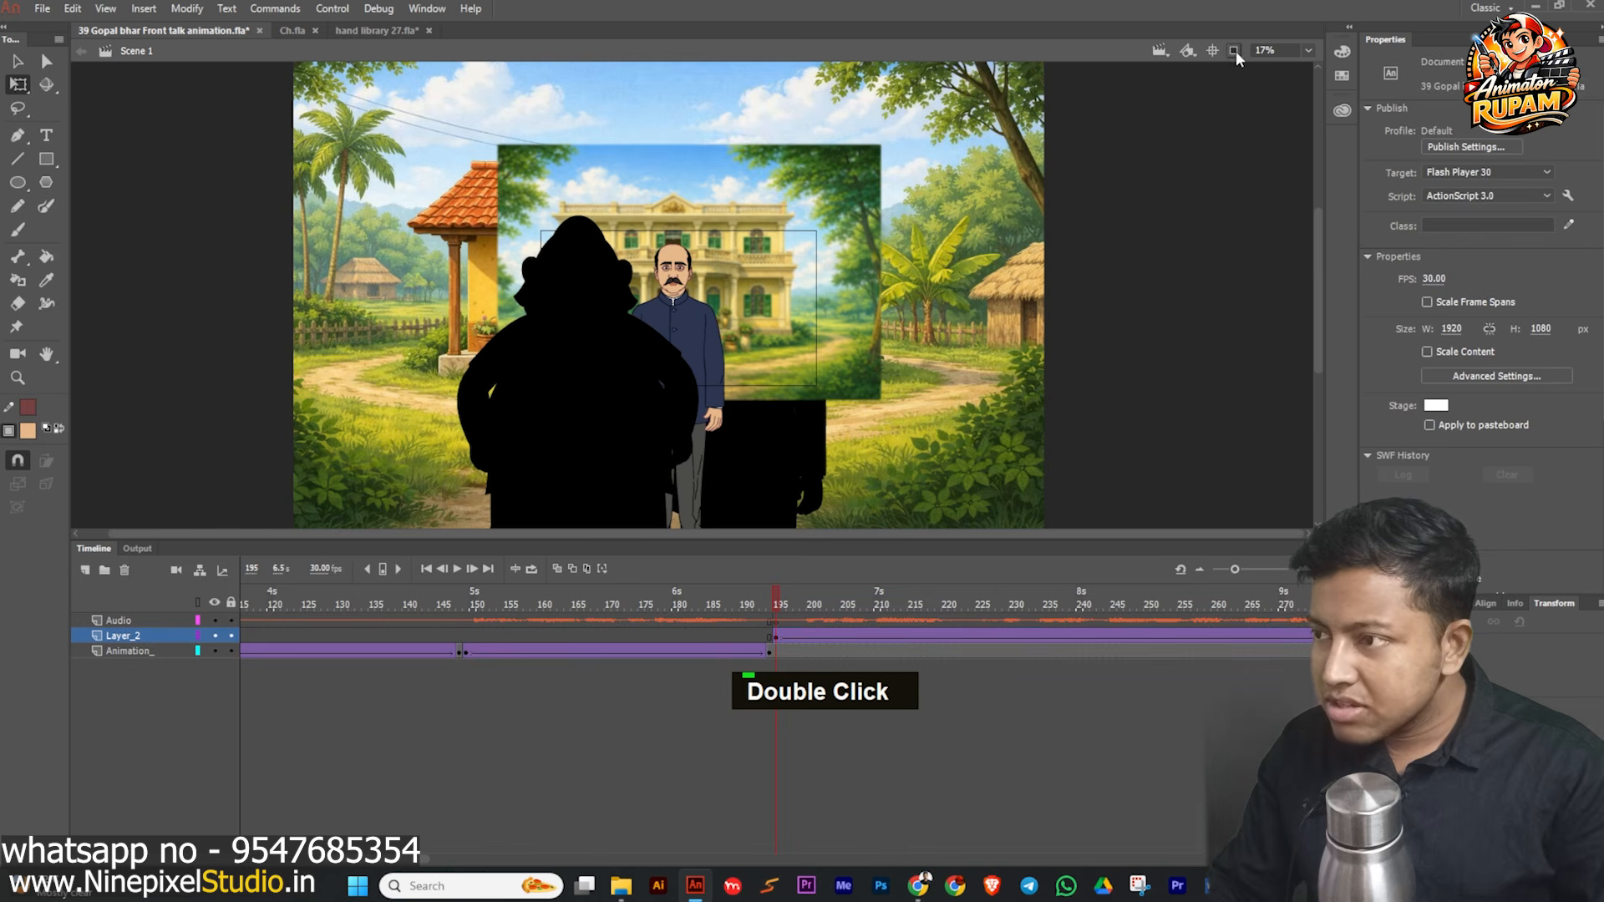
pyautogui.click(1234, 51)
pyautogui.scroll(3, 614, 389)
pyautogui.scroll(-1, 614, 389)
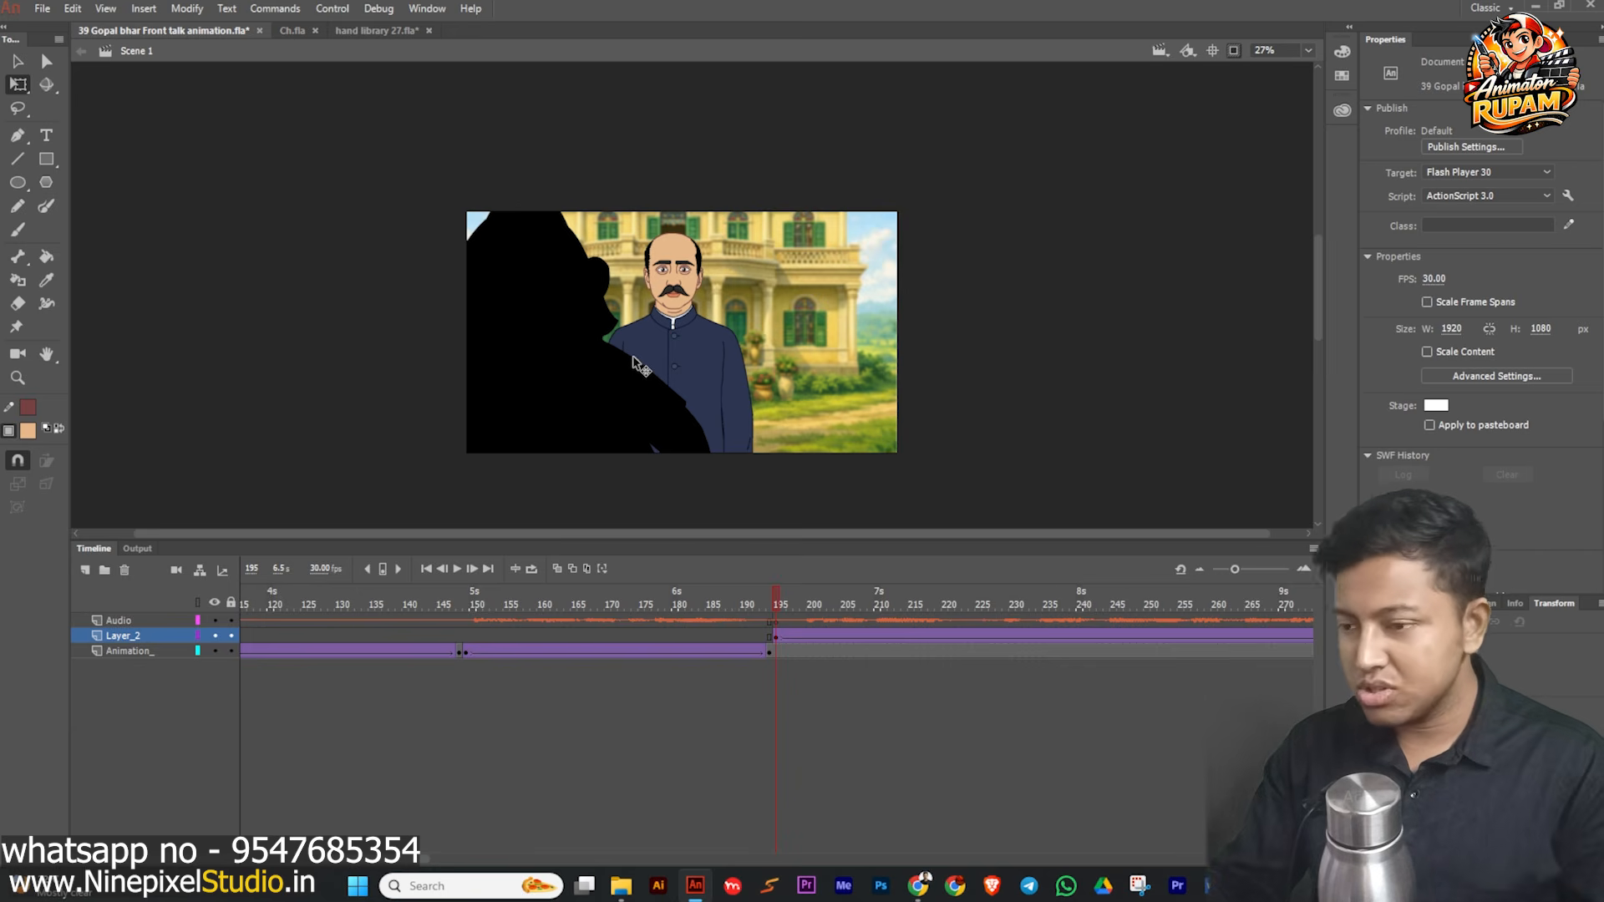
pyautogui.moveTo(783, 589); pyautogui.dragTo(1275, 597)
pyautogui.press('Return')
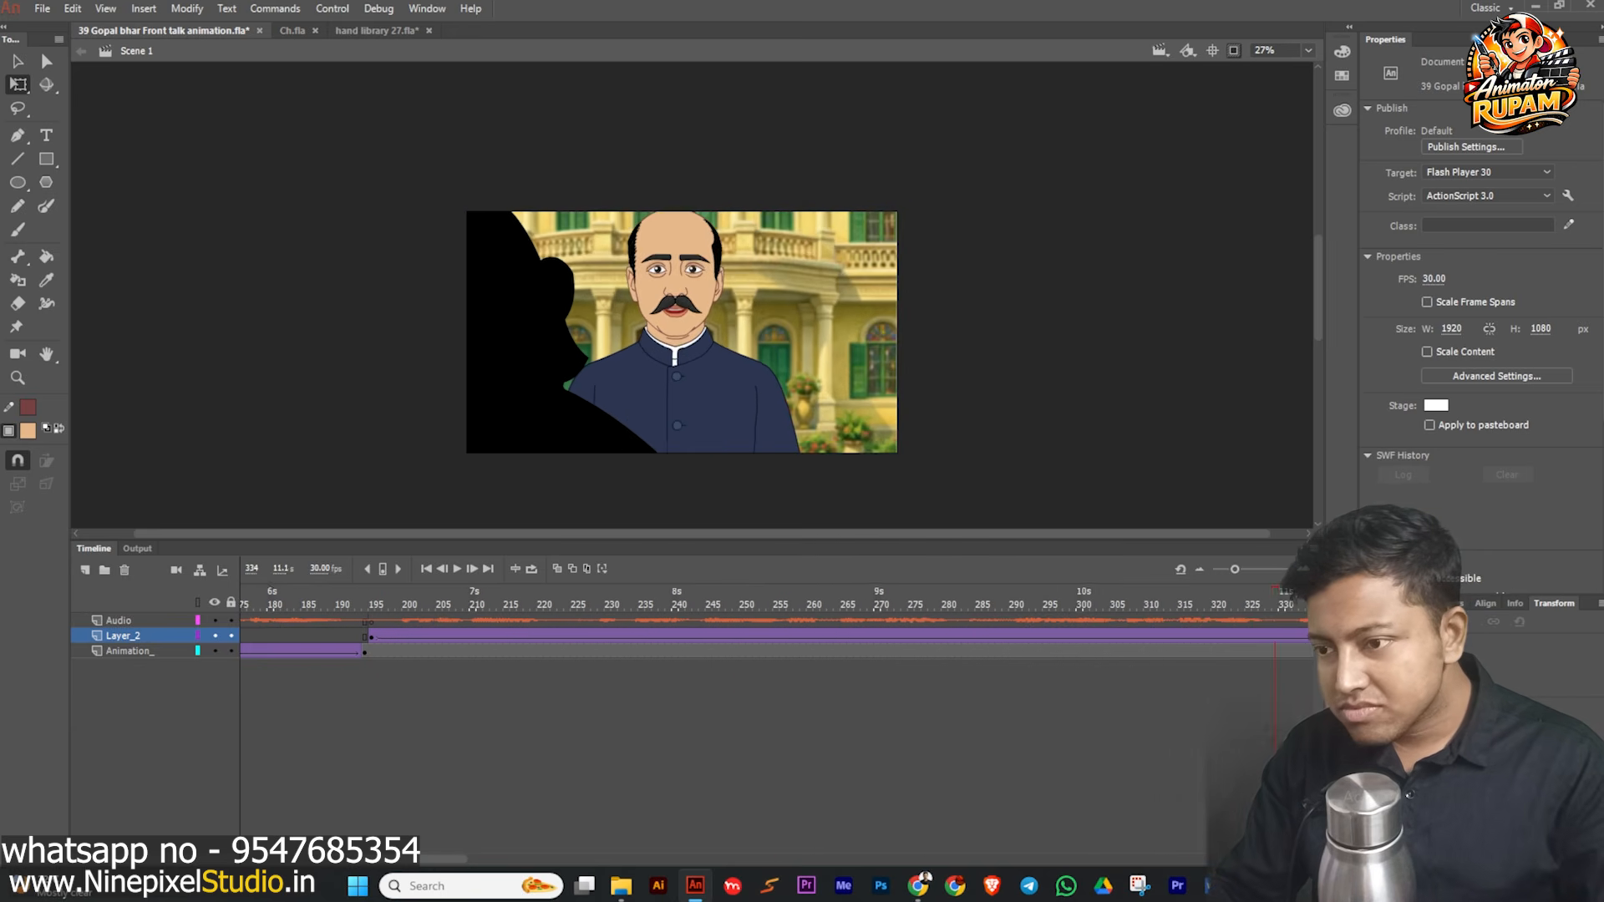
pyautogui.click(479, 594)
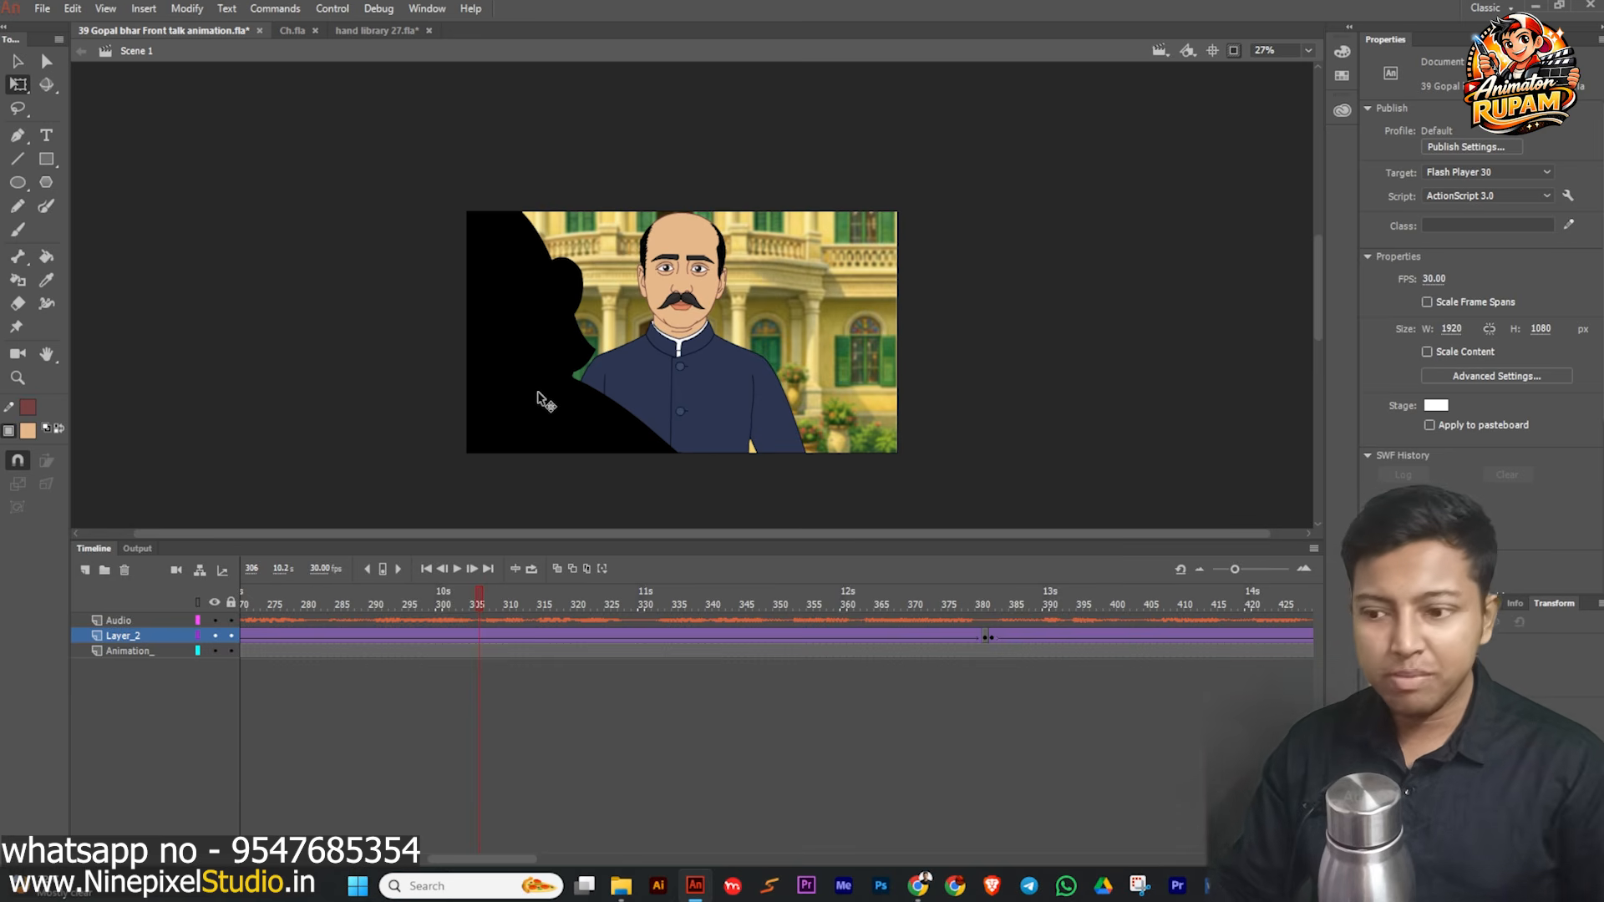
# - Go back to the first frame of Scene 1 and save the file
pyautogui.click(426, 569)
pyautogui.scroll(-2, 654, 412)
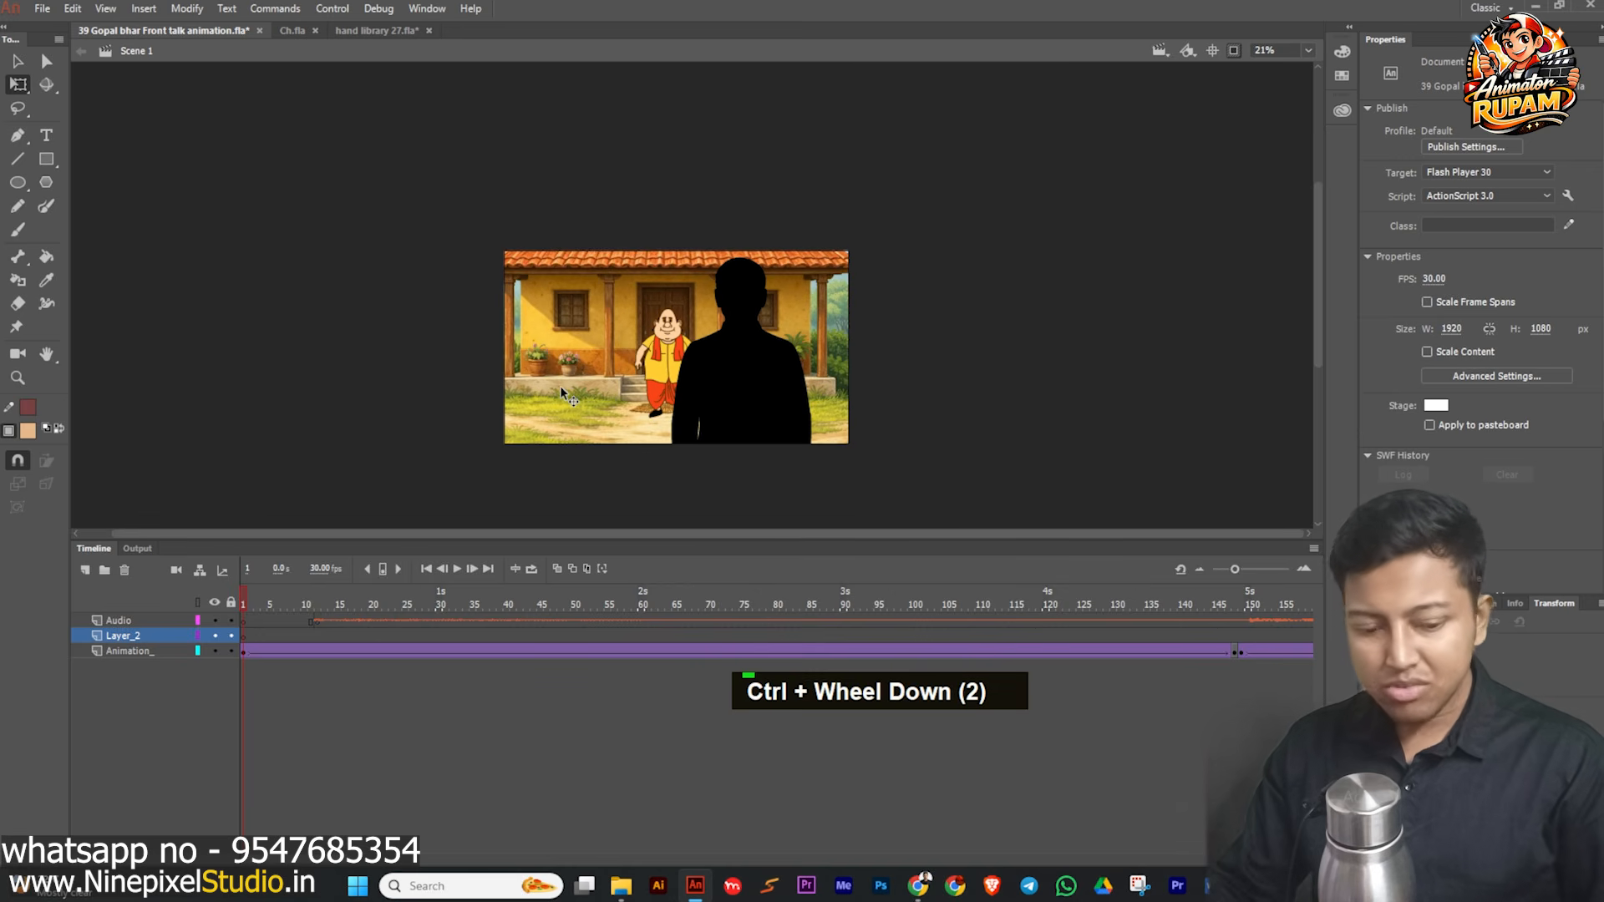
pyautogui.hotkey('ctrl', 's')
pyautogui.middleClick(365, 364)
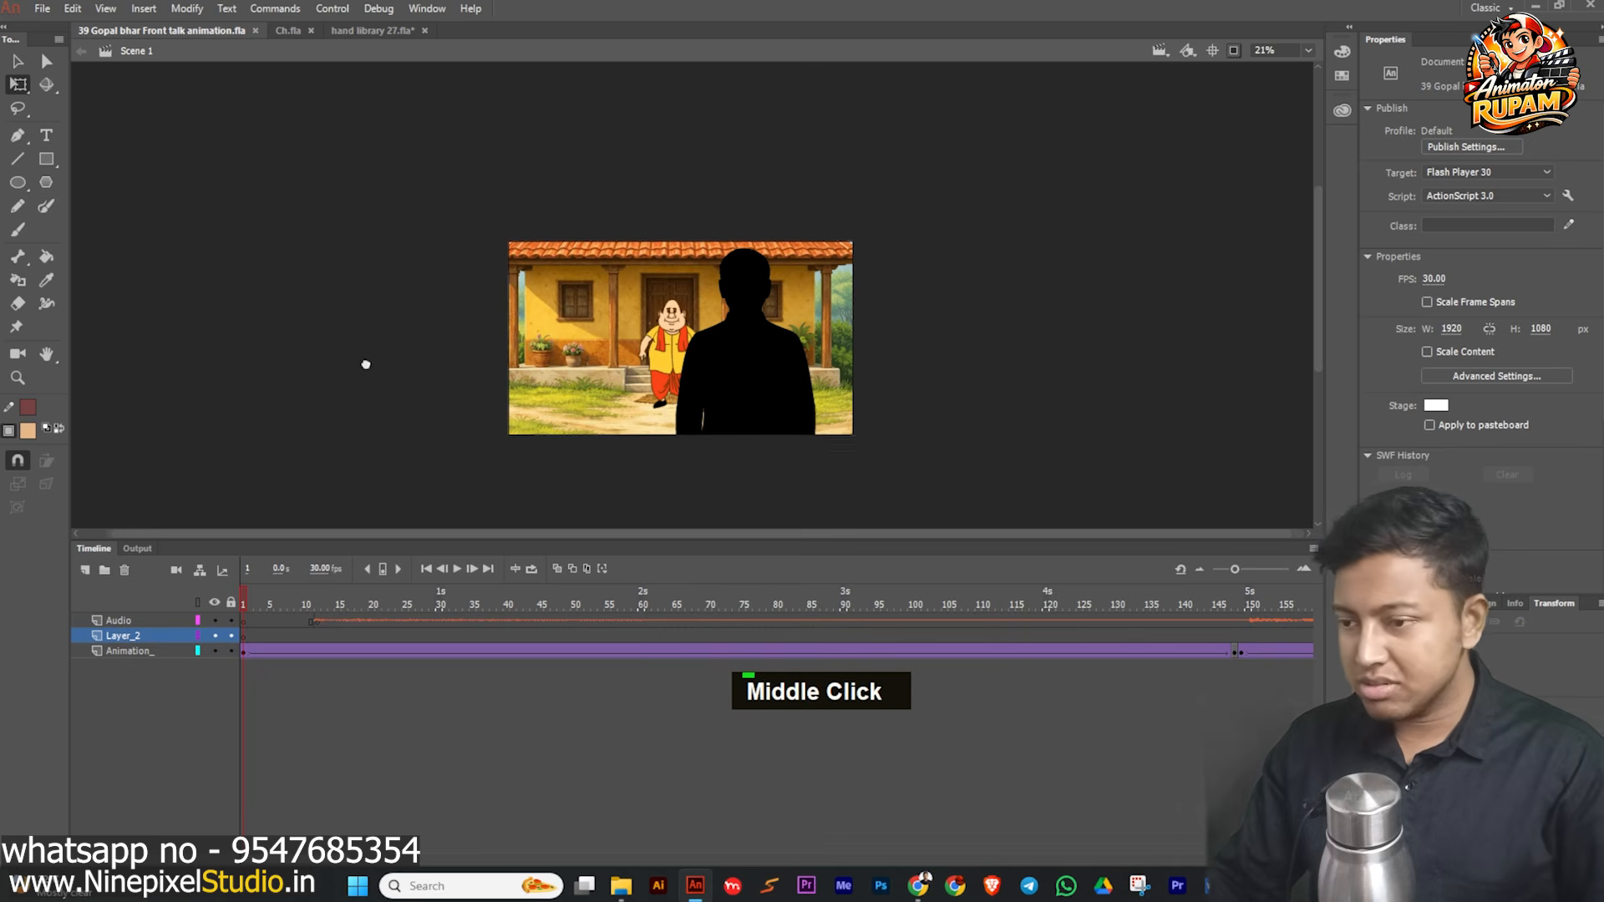
# - Save the file and play Scene 1 from its first frame to review the shots with the foreground silhouettes
pyautogui.hotkey('ctrl', 's')
pyautogui.scroll(2, 685, 363)
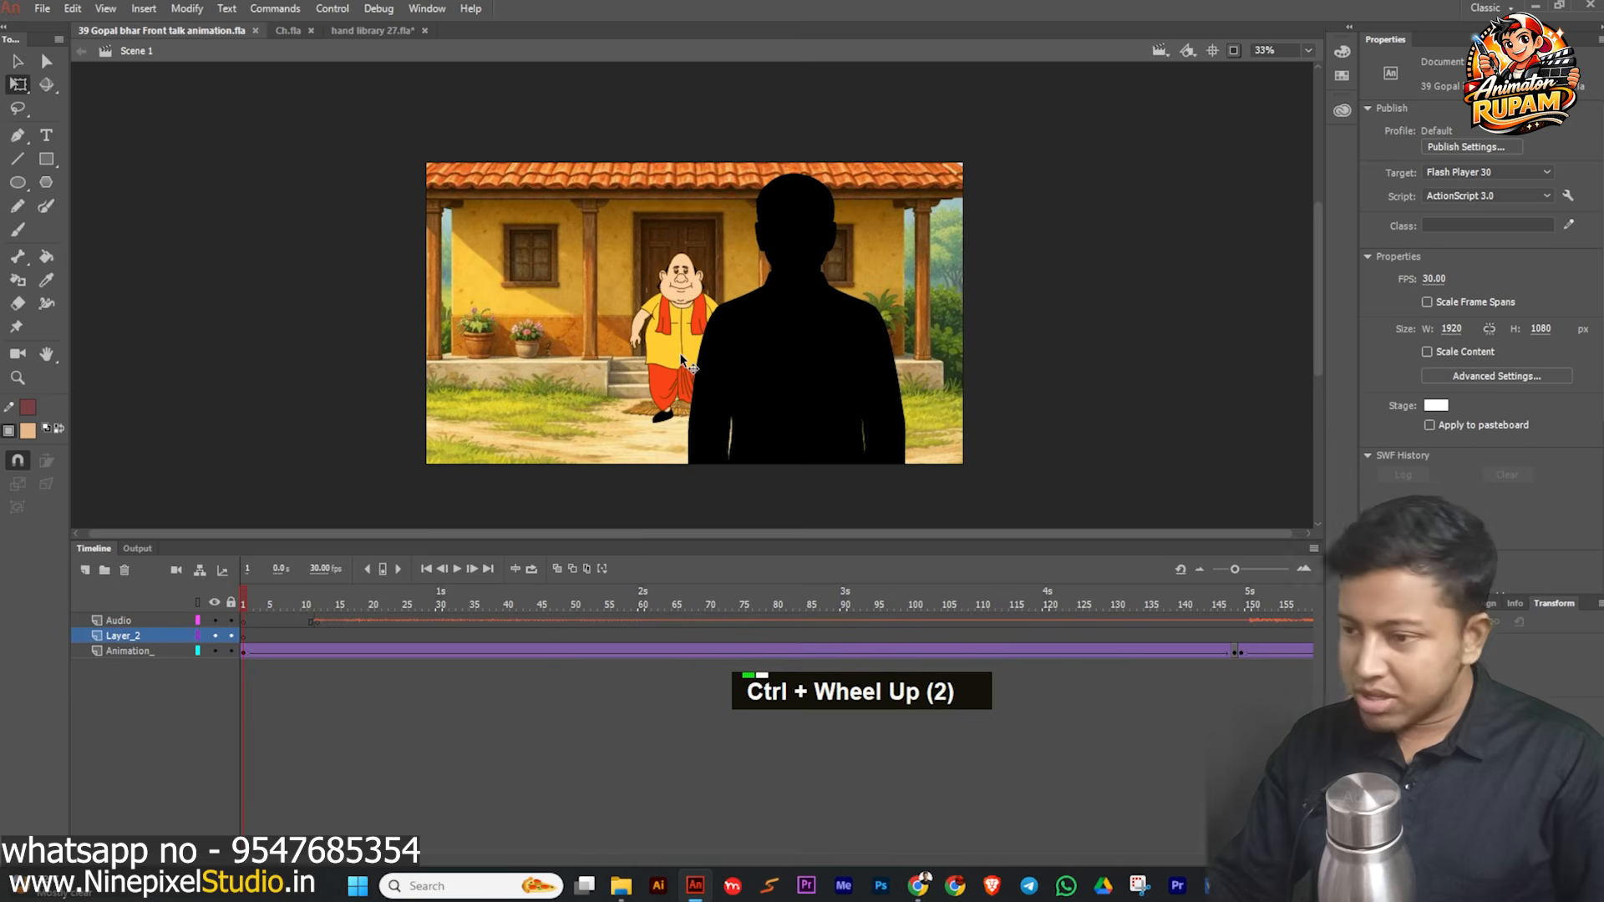
pyautogui.middleClick(681, 360)
pyautogui.scroll(1, 665, 353)
pyautogui.keyDown('ctrl'); pyautogui.middleClick(665, 353); pyautogui.keyUp('ctrl')
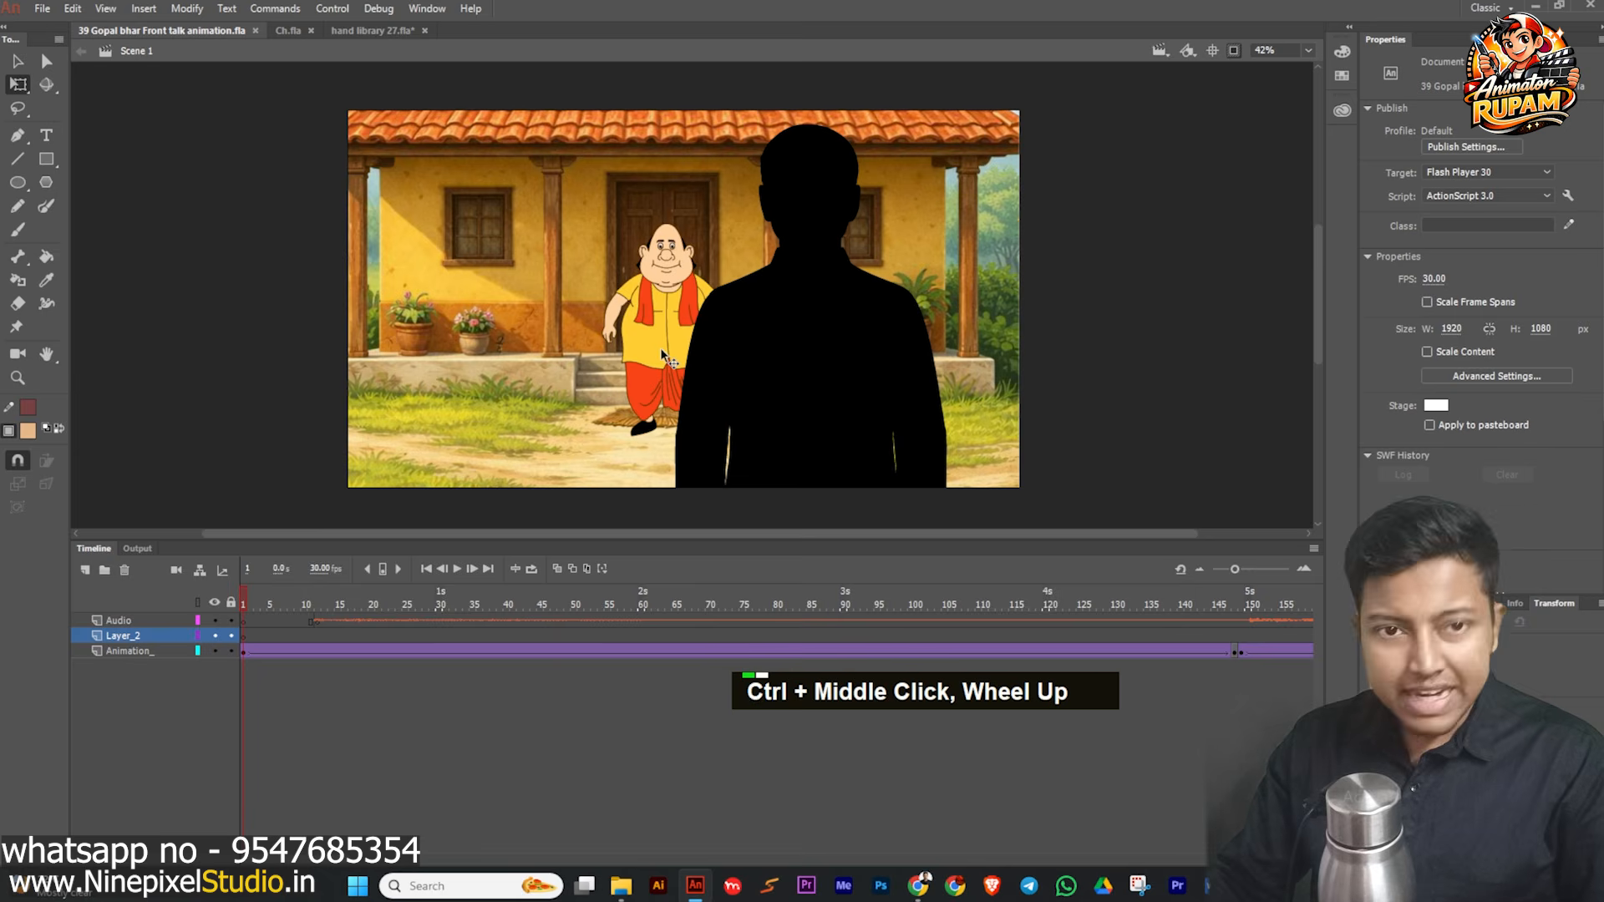
pyautogui.scroll(-1, 661, 349)
pyautogui.hotkey('ctrl', 's')
pyautogui.scroll(1, 649, 354)
pyautogui.keyDown('ctrl'); pyautogui.middleClick(647, 355); pyautogui.keyUp('ctrl')
pyautogui.hotkey('ctrl', 's')
pyautogui.click(466, 568)
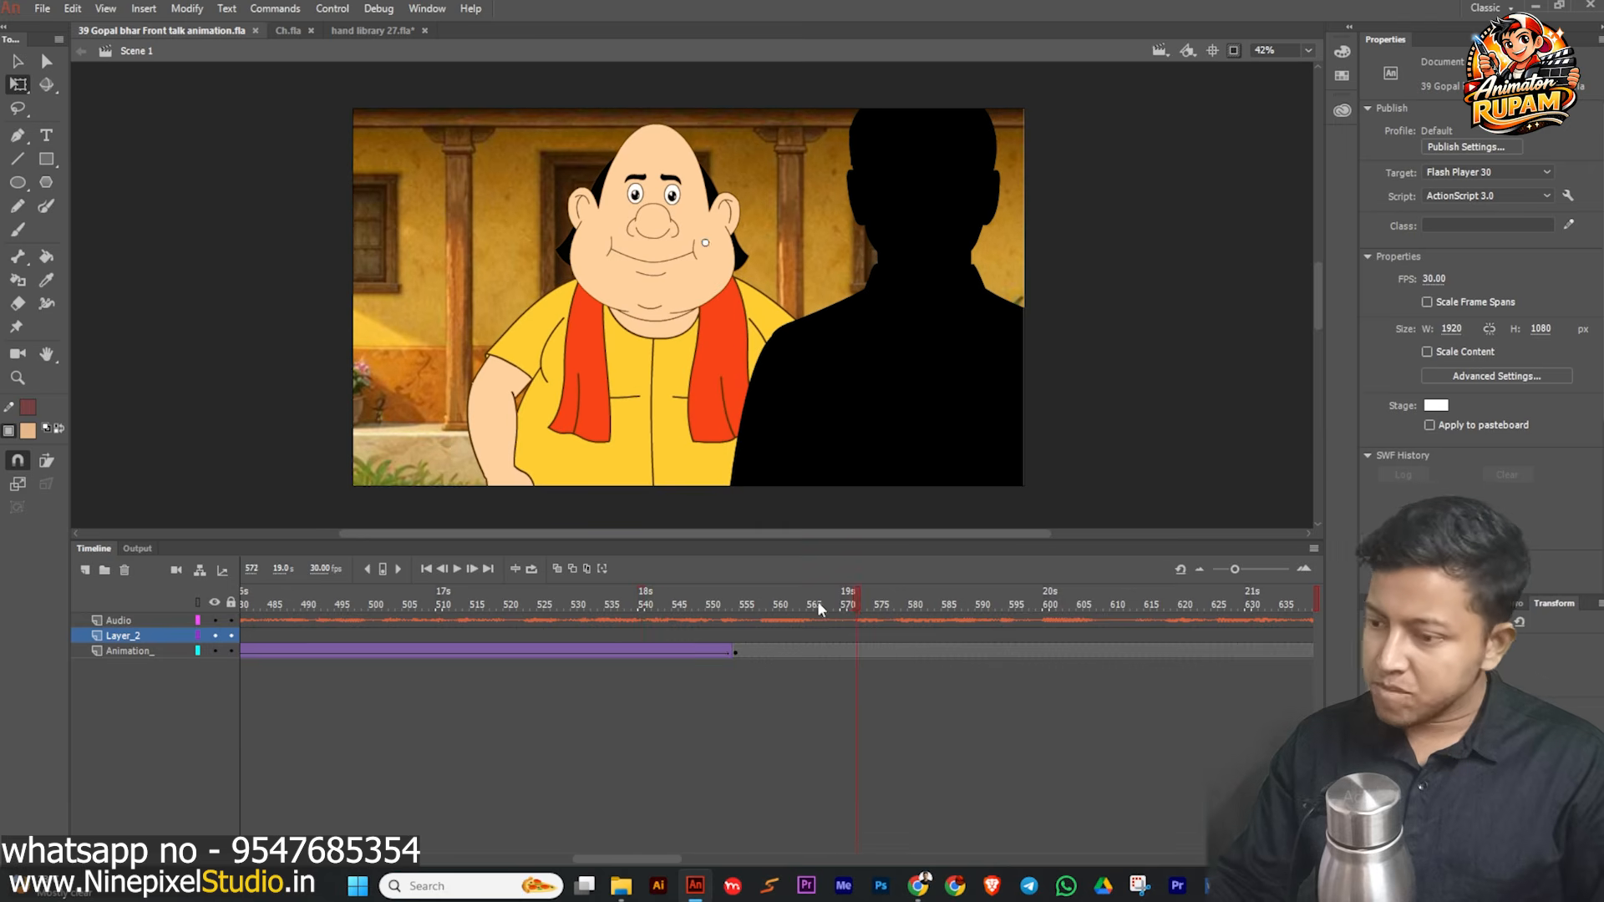
# - In the moustached man's shot symbol, hide and lock the silhouette's Layer_4 and make it a guide layer, and return to Scene 1
pyautogui.moveTo(818, 603); pyautogui.dragTo(549, 643)
pyautogui.click(551, 645)
pyautogui.doubleClick(582, 303)
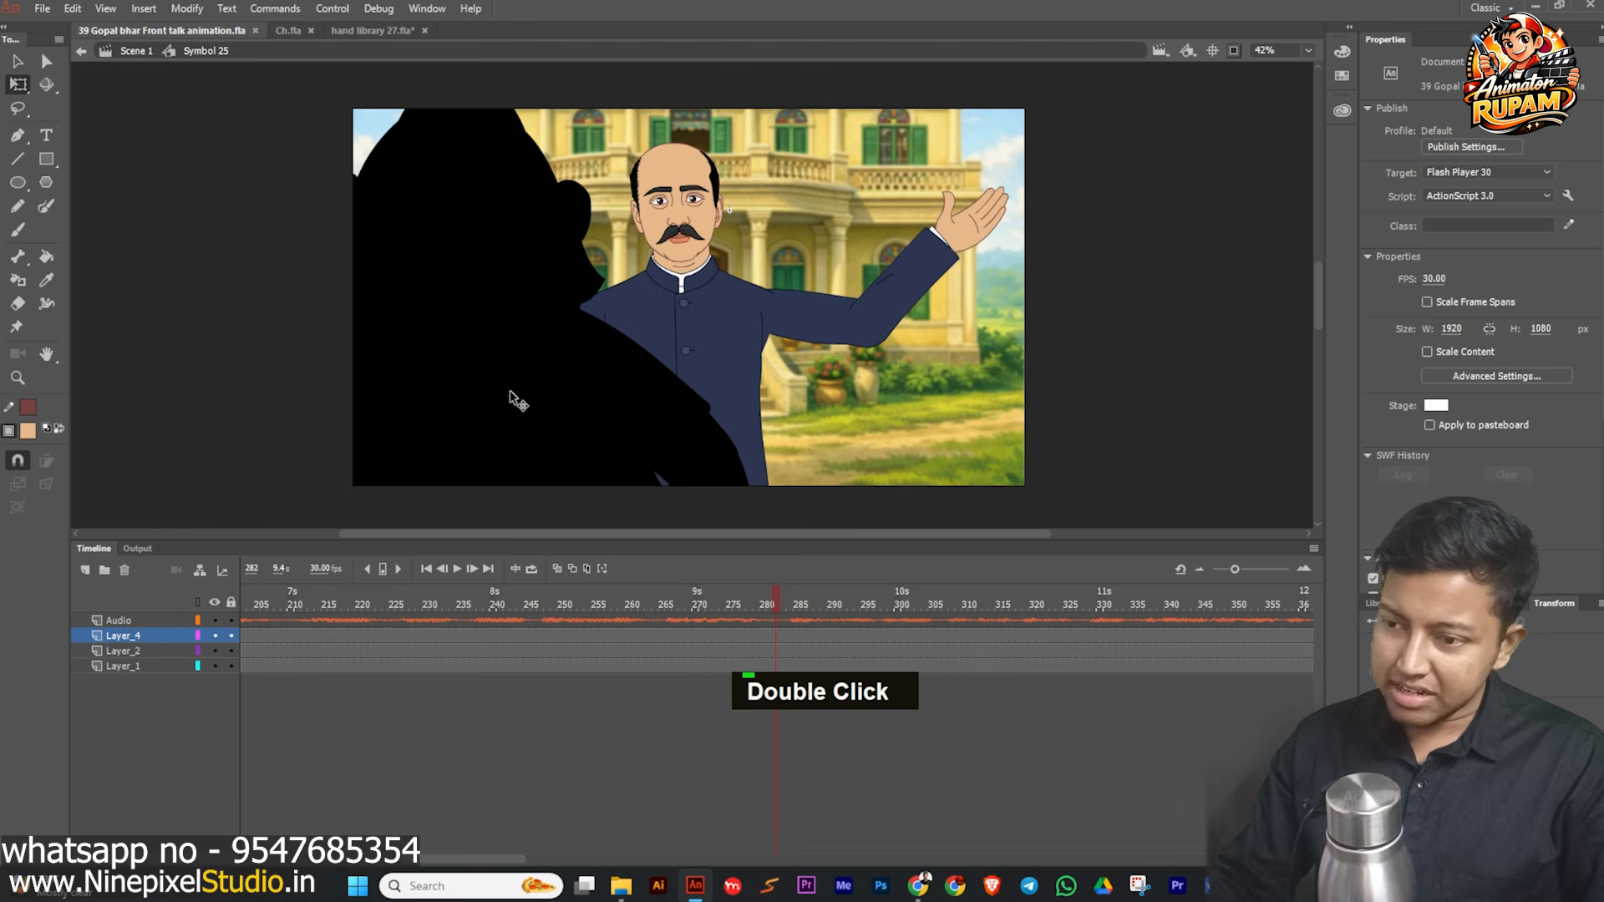
pyautogui.click(172, 635)
pyautogui.click(215, 637)
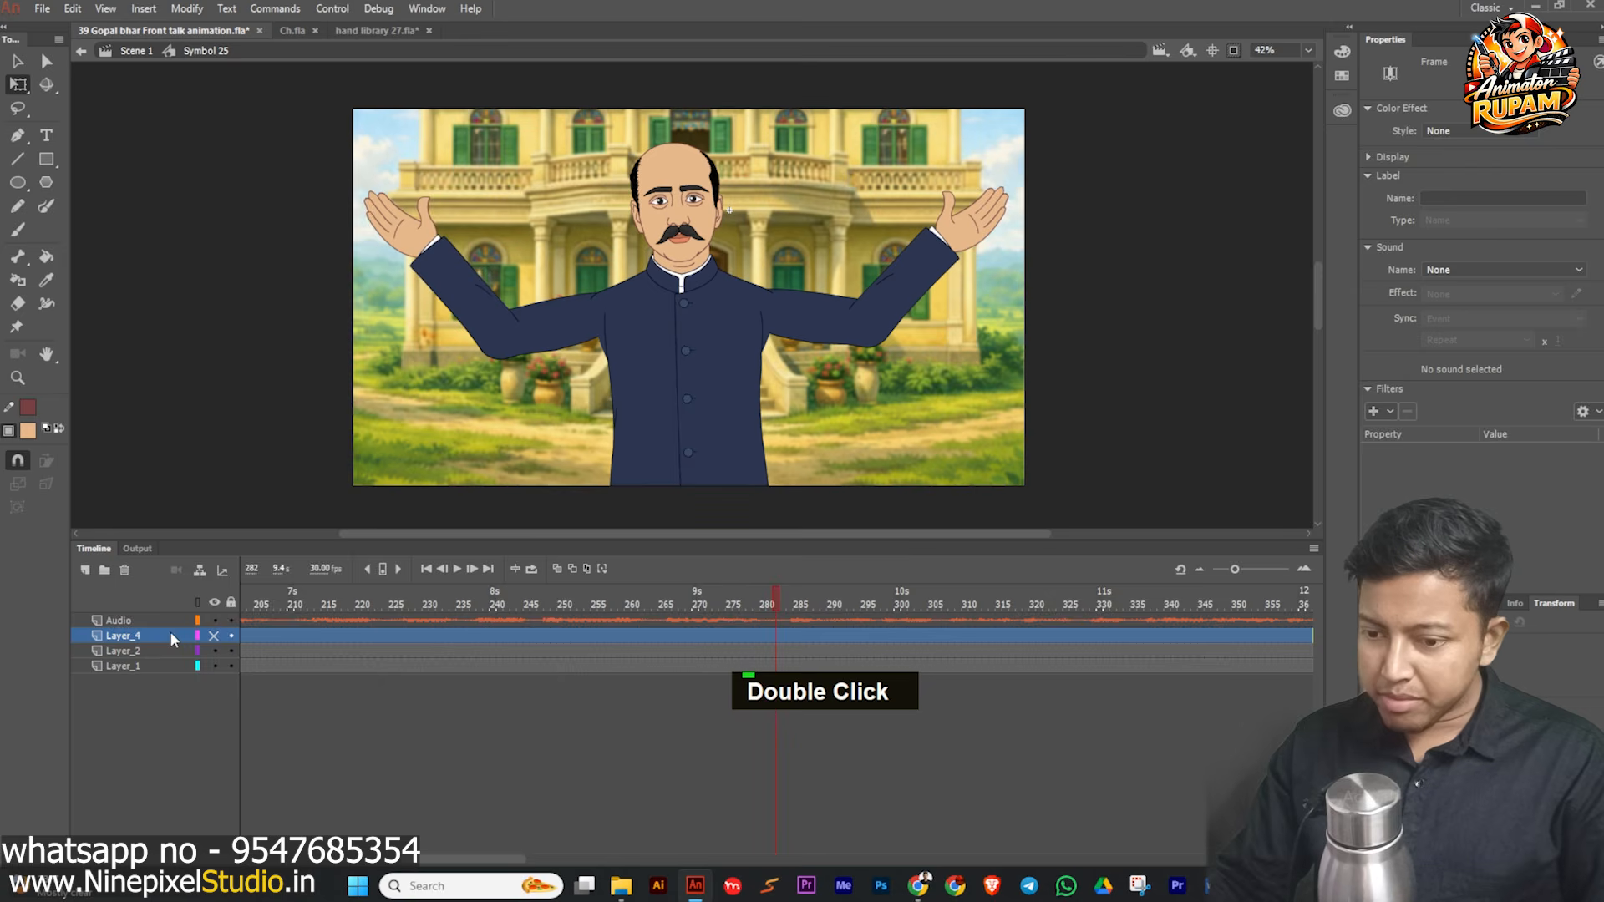
pyautogui.rightClick(172, 635)
pyautogui.click(219, 450)
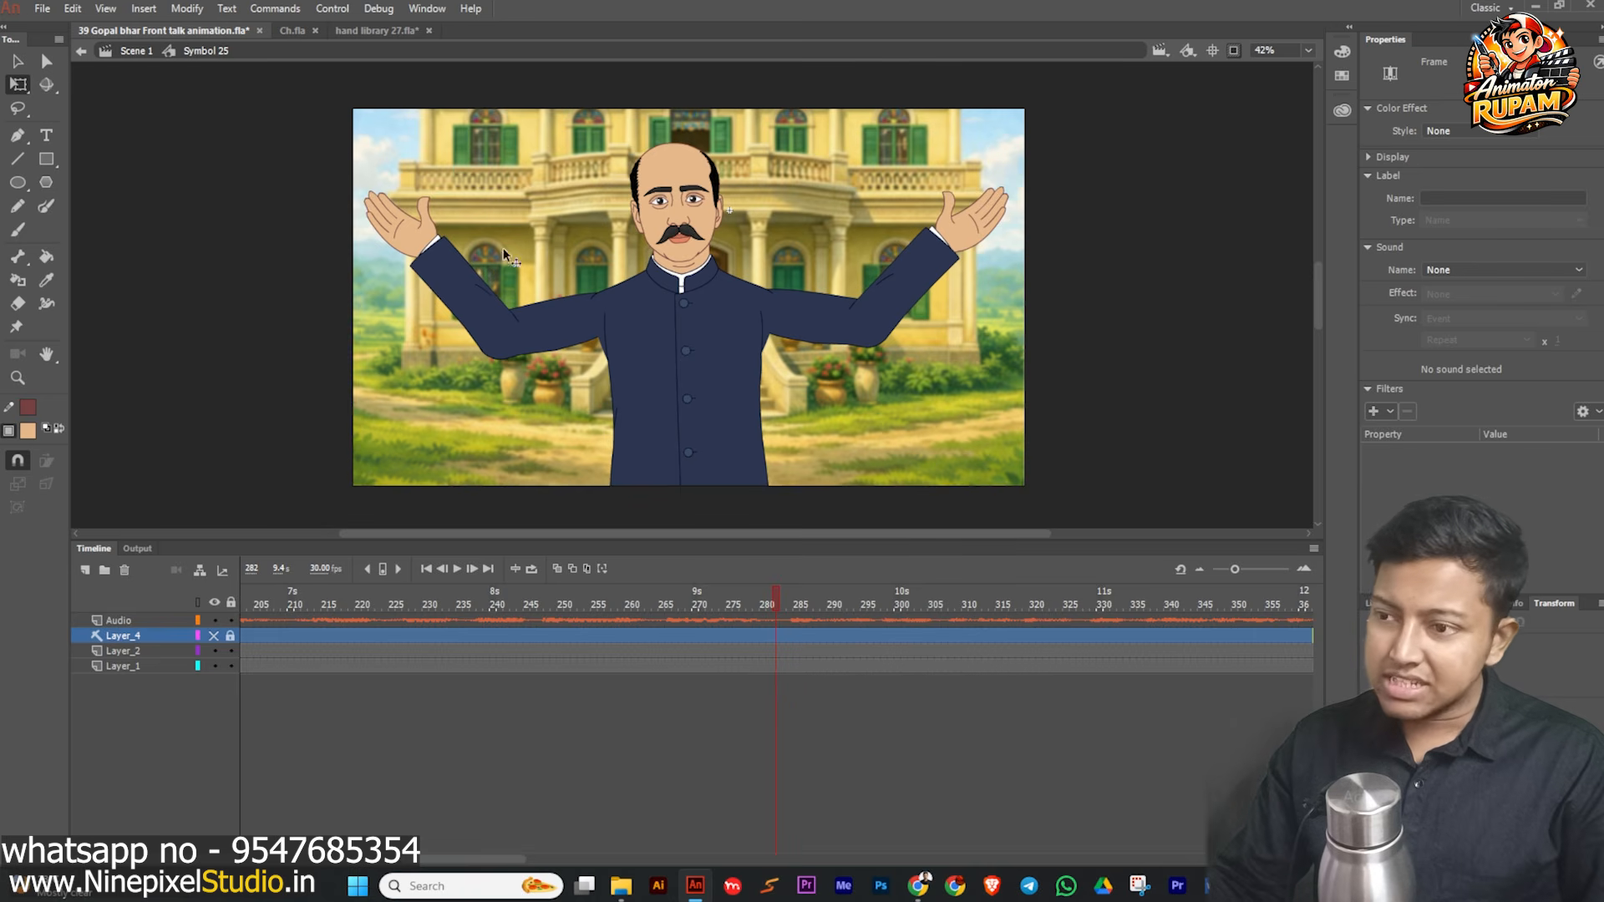
pyautogui.scroll(-1, 472, 273)
pyautogui.click(75, 53)
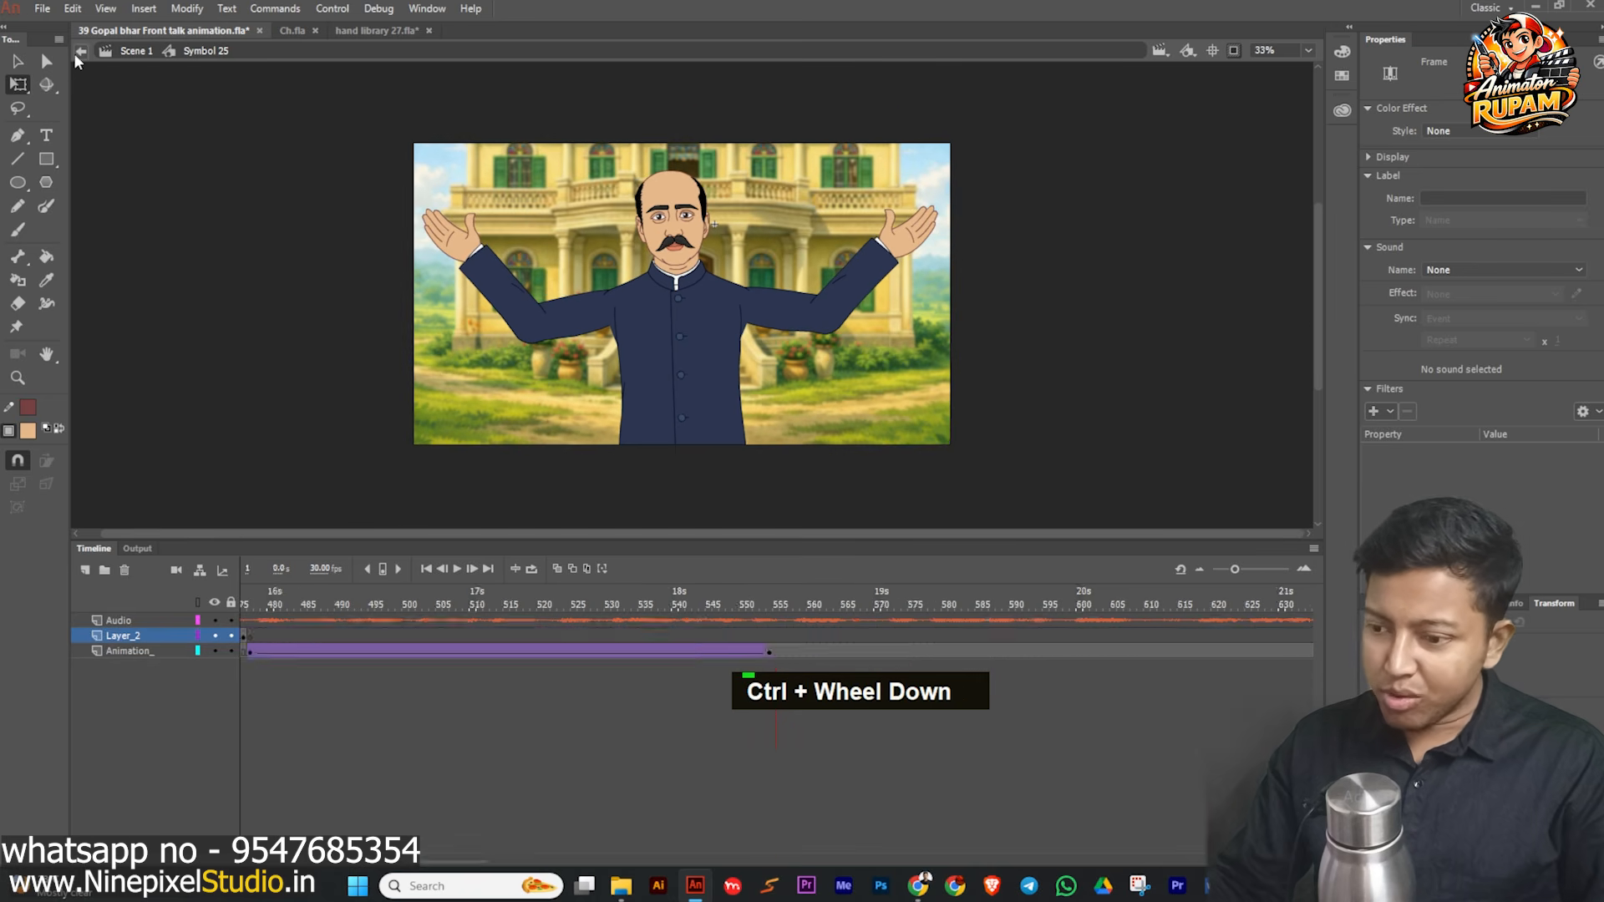
# - Save the file again, go back to the first frame and play through the whole scene to check it
pyautogui.moveTo(732, 594); pyautogui.dragTo(100, 638)
pyautogui.hotkey('ctrl', 's')
pyautogui.click(426, 568)
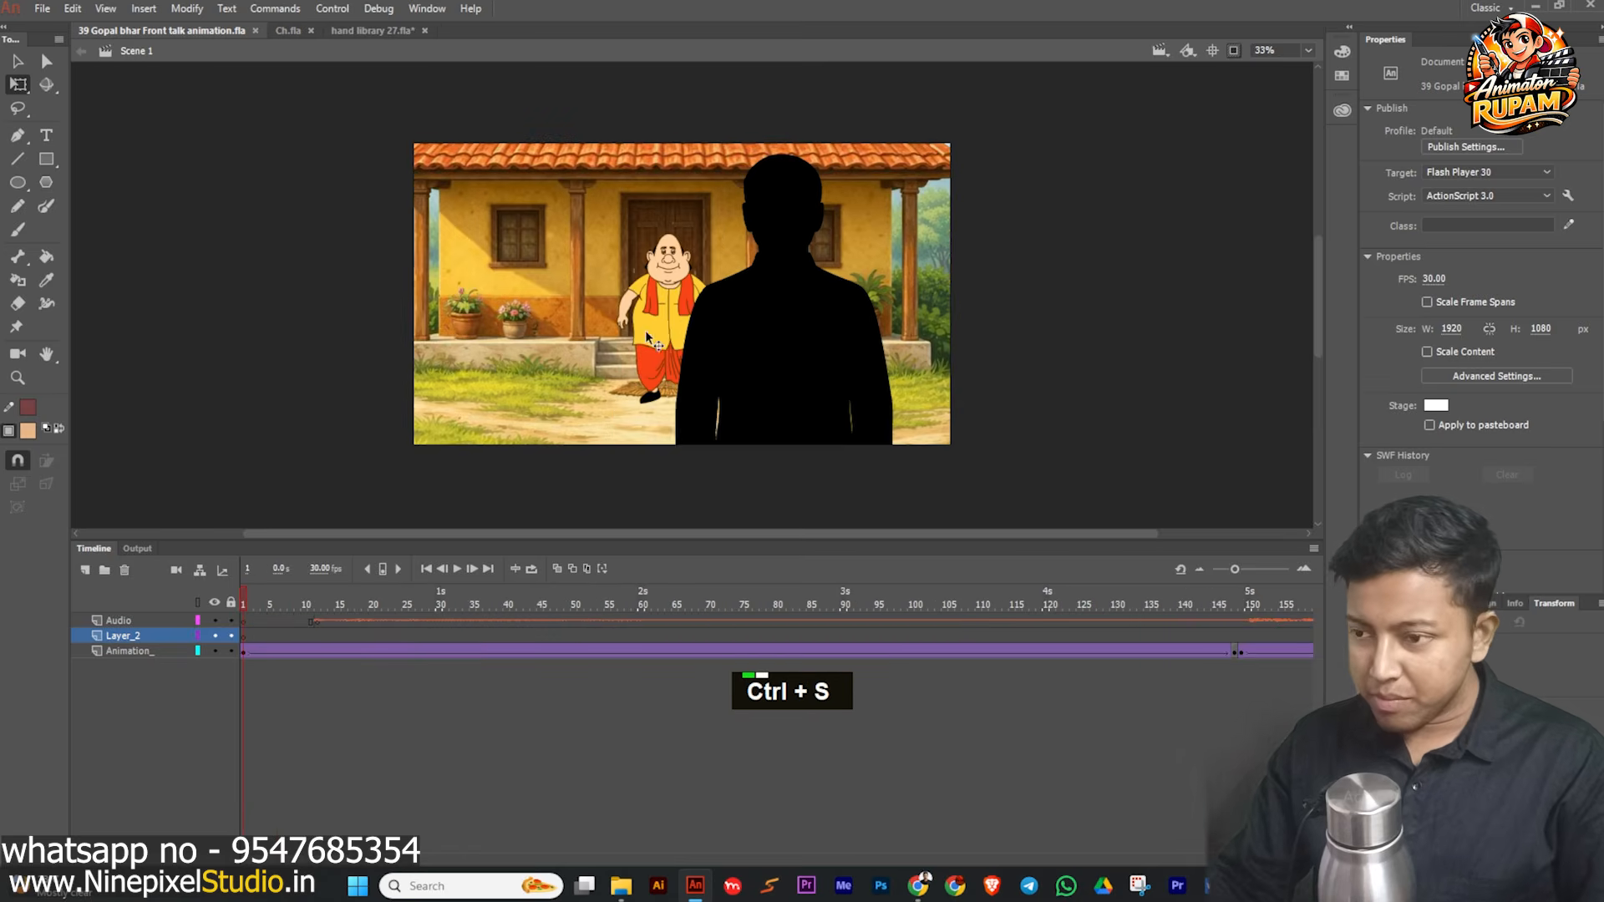
pyautogui.scroll(2, 629, 348)
pyautogui.click(457, 568)
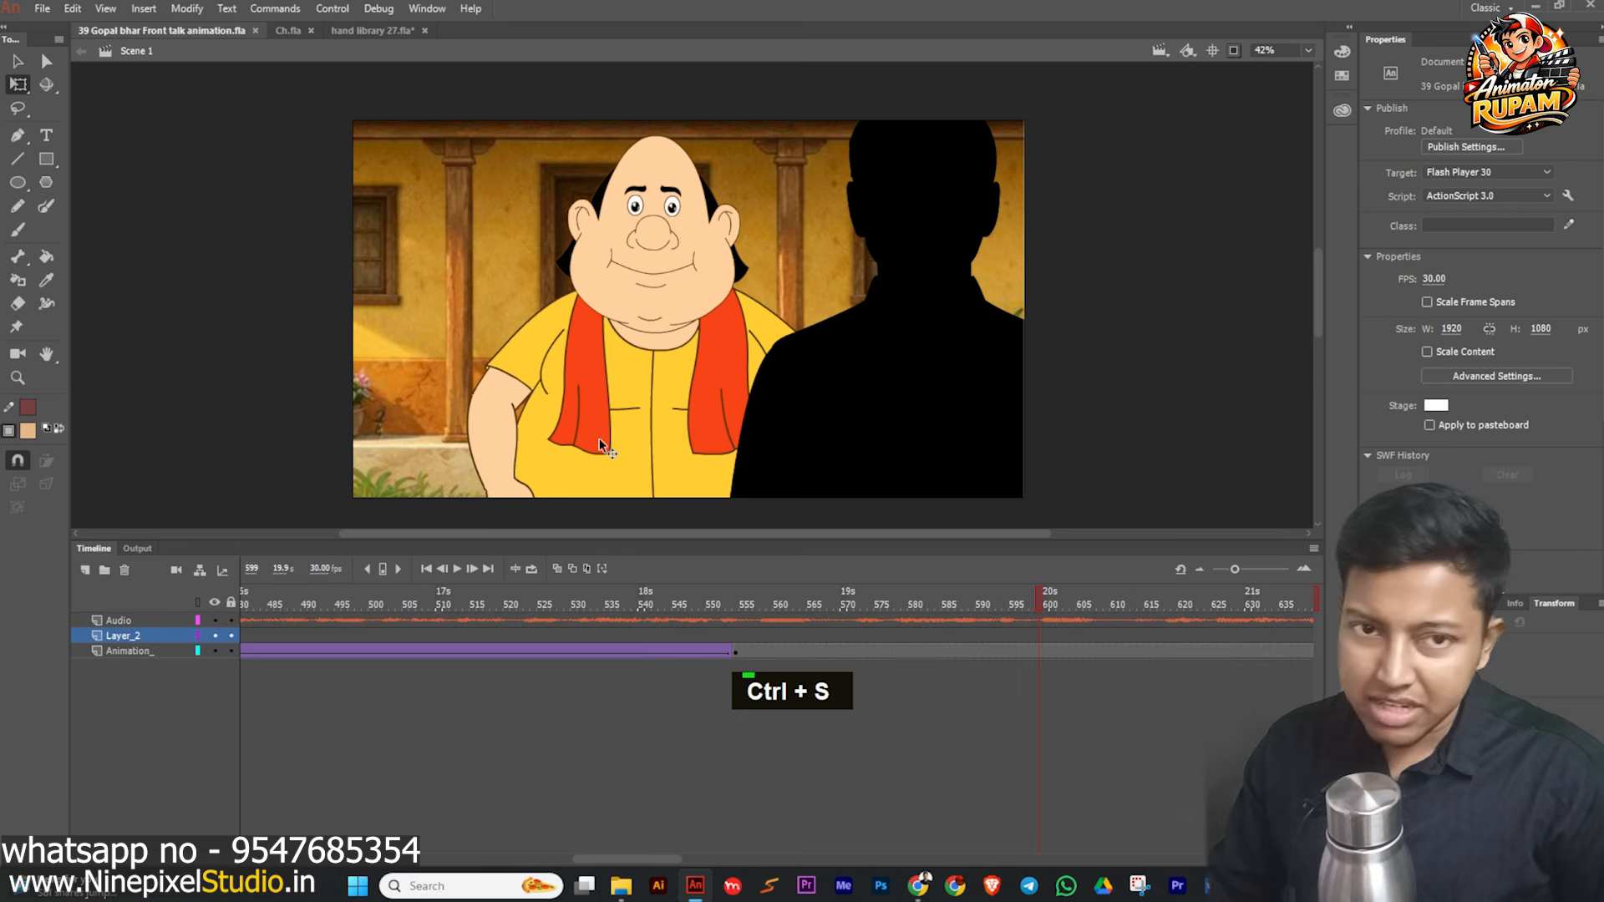
# - Scrub back to frame 565 and examine the close-up of the man in yellow beside the foreground silhouette
pyautogui.scroll(-1, 619, 239)
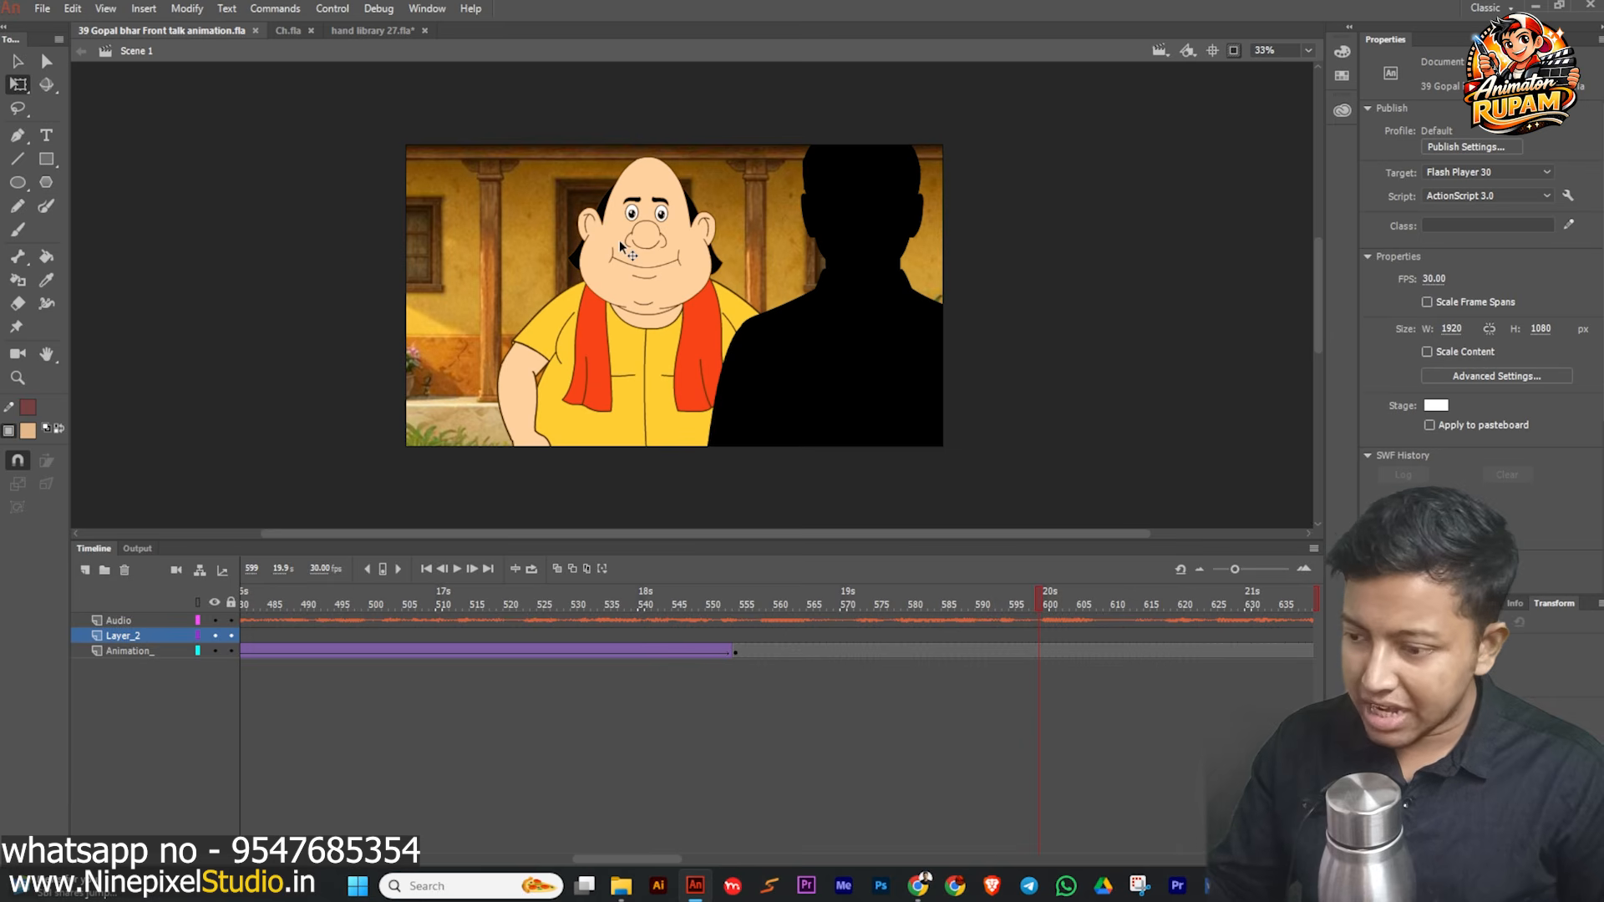
pyautogui.moveTo(965, 600); pyautogui.dragTo(810, 605)
pyautogui.scroll(-1, 763, 433)
pyautogui.scroll(1, 667, 321)
pyautogui.middleClick(666, 321)
pyautogui.scroll(-1, 649, 377)
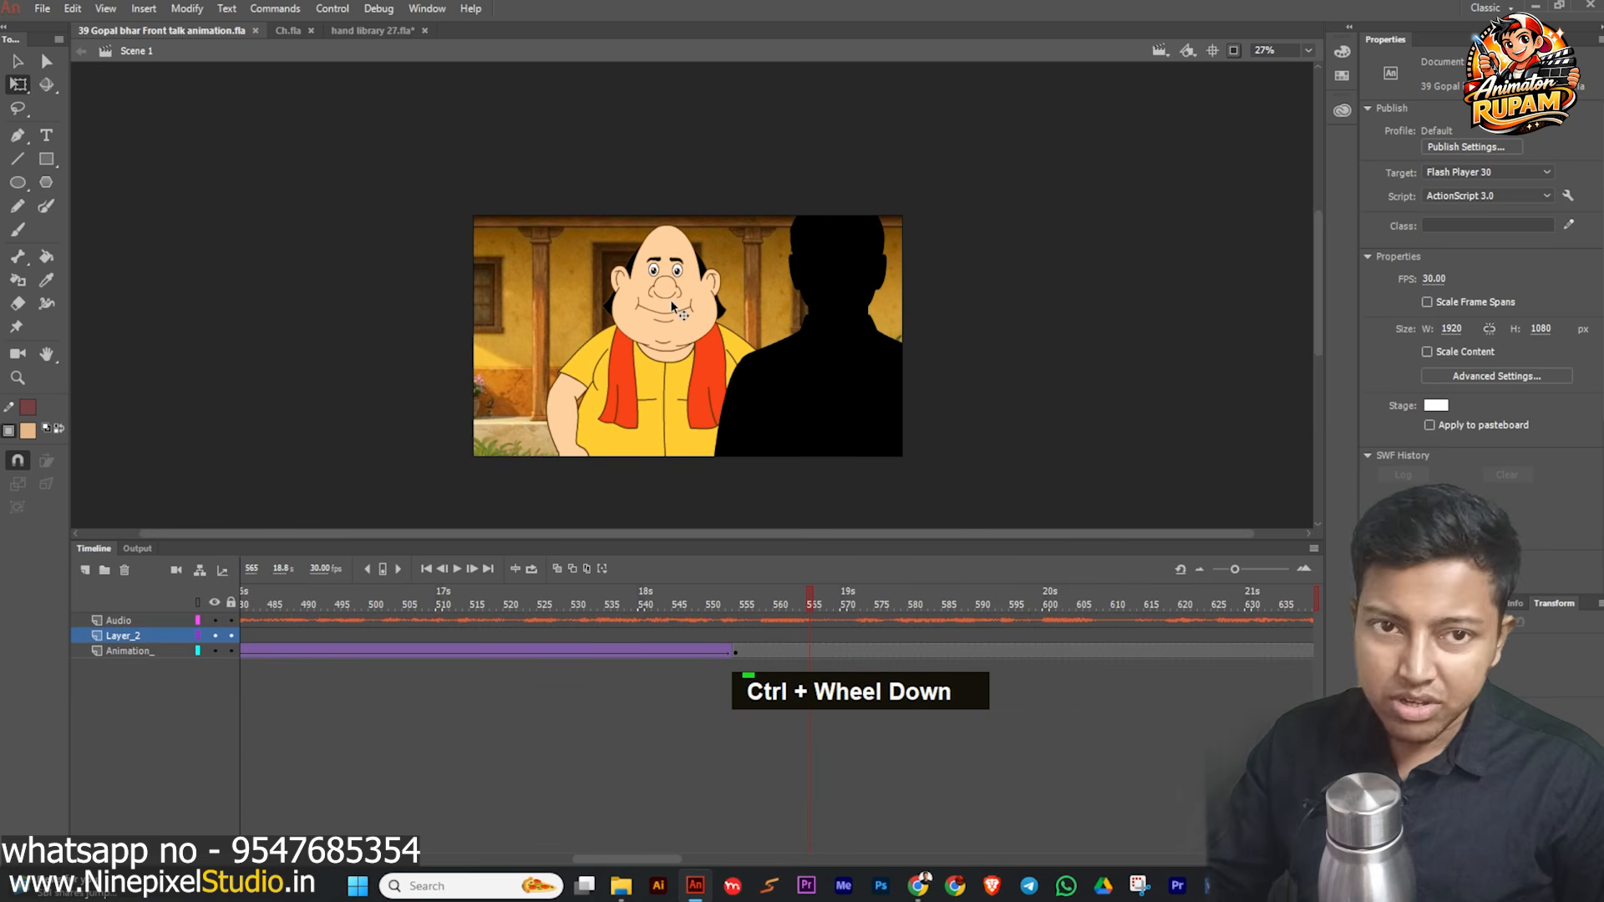